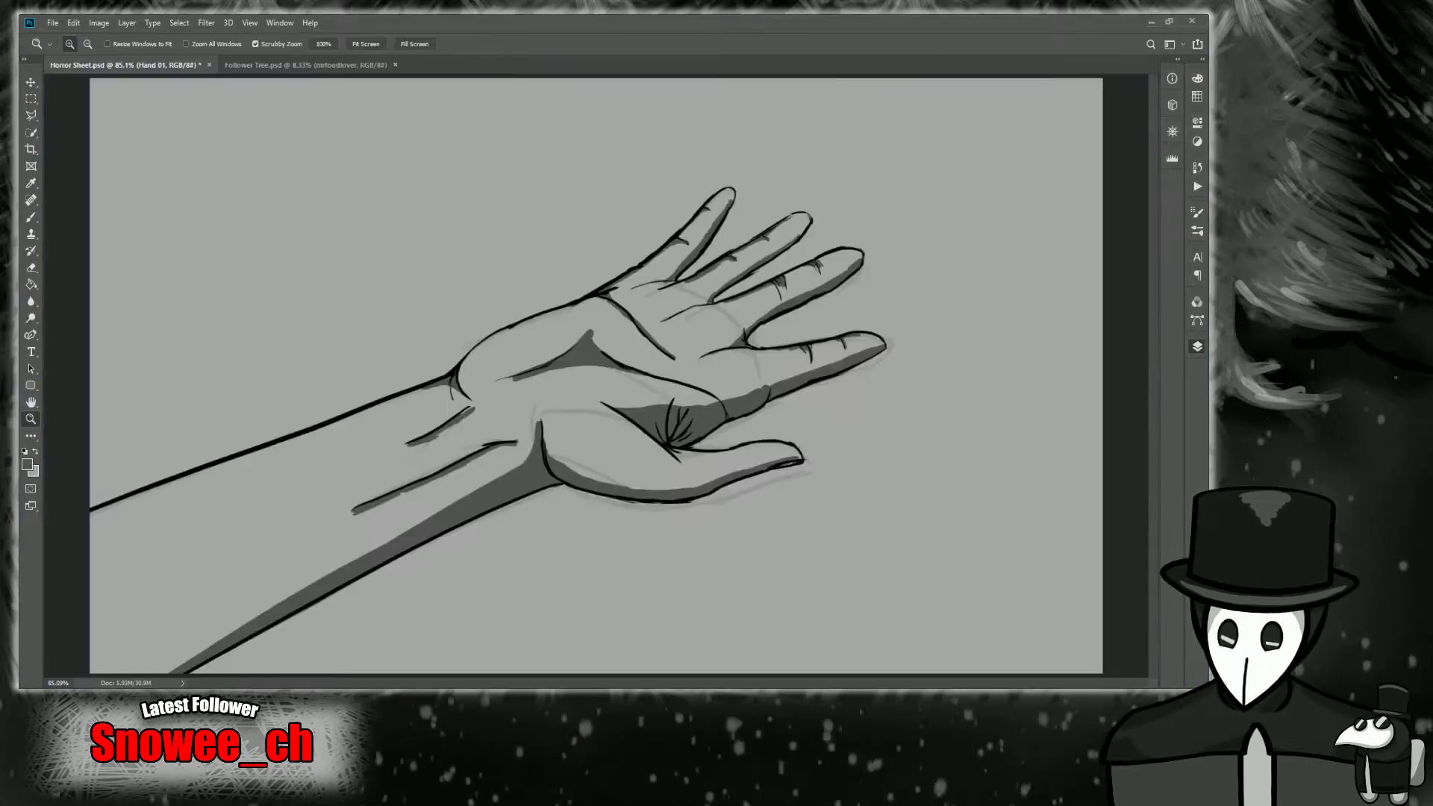
# Make the Sketch layer active and hide the hand drawing to leave a blank grey canvas.
pyautogui.moveTo(568, 485); pyautogui.dragTo(537, 484)
pyautogui.moveTo(716, 437); pyautogui.dragTo(719, 438)
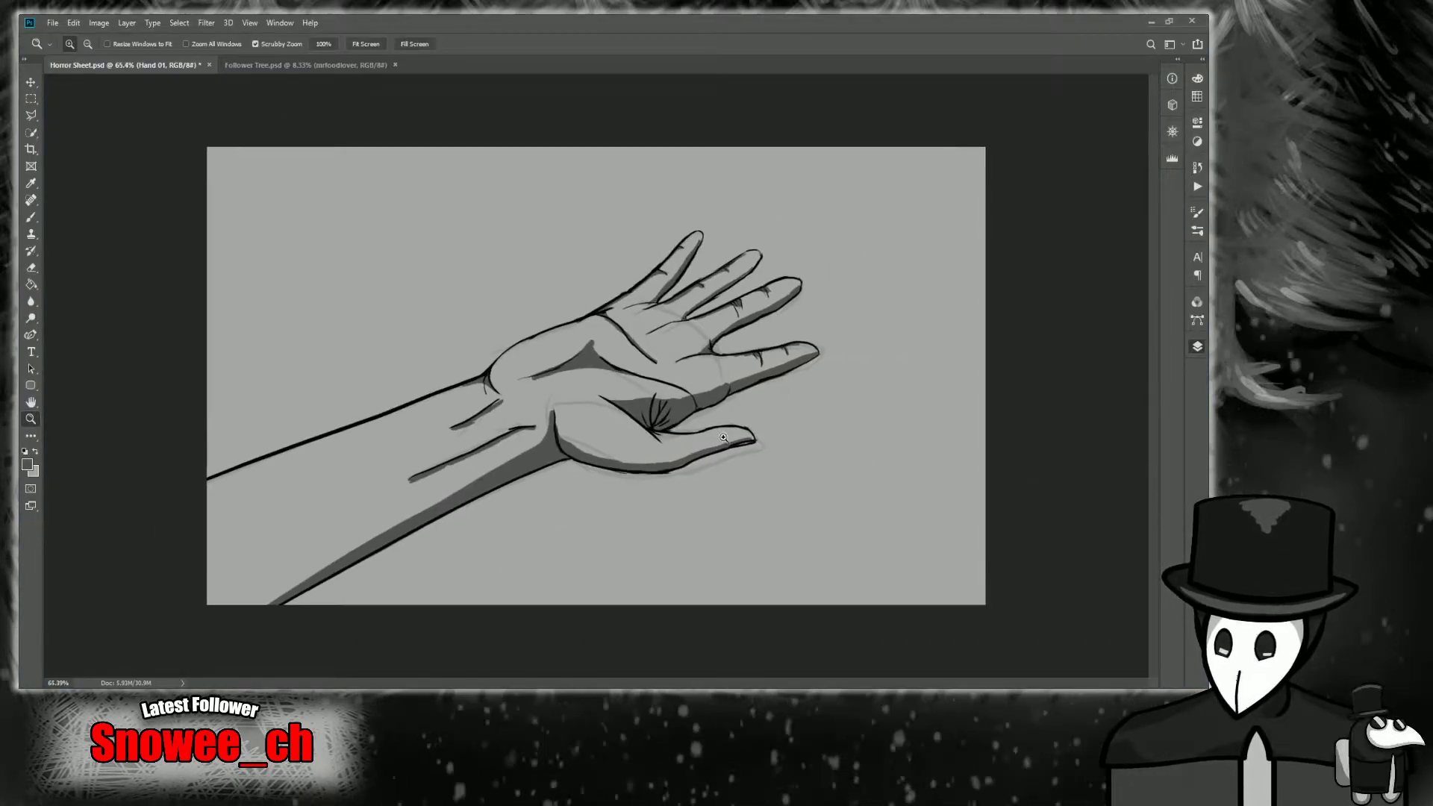
pyautogui.click(1094, 421)
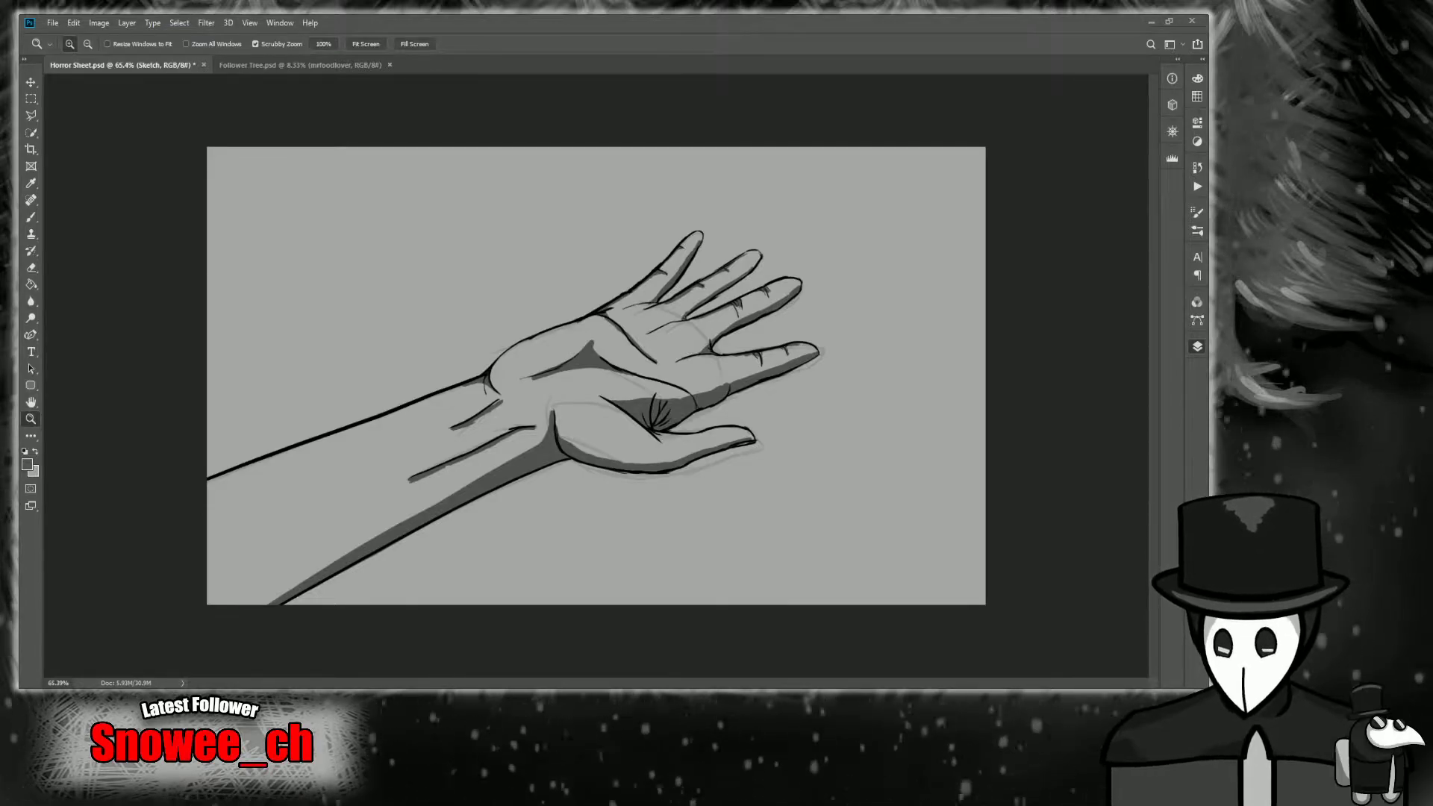
pyautogui.click(1024, 441)
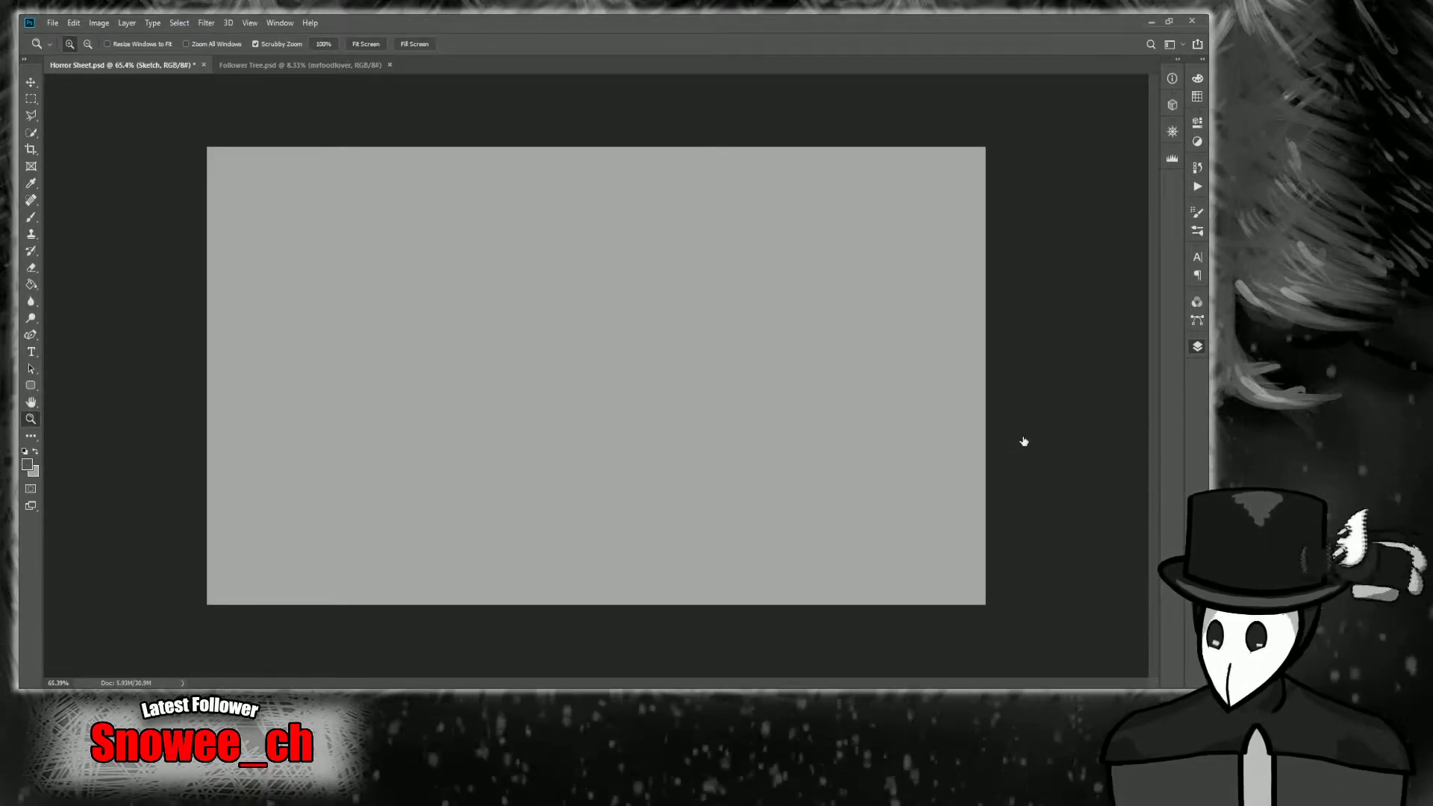
# Enlarge the brush to 1200 px and set the painting colour to black.
pyautogui.press('b')
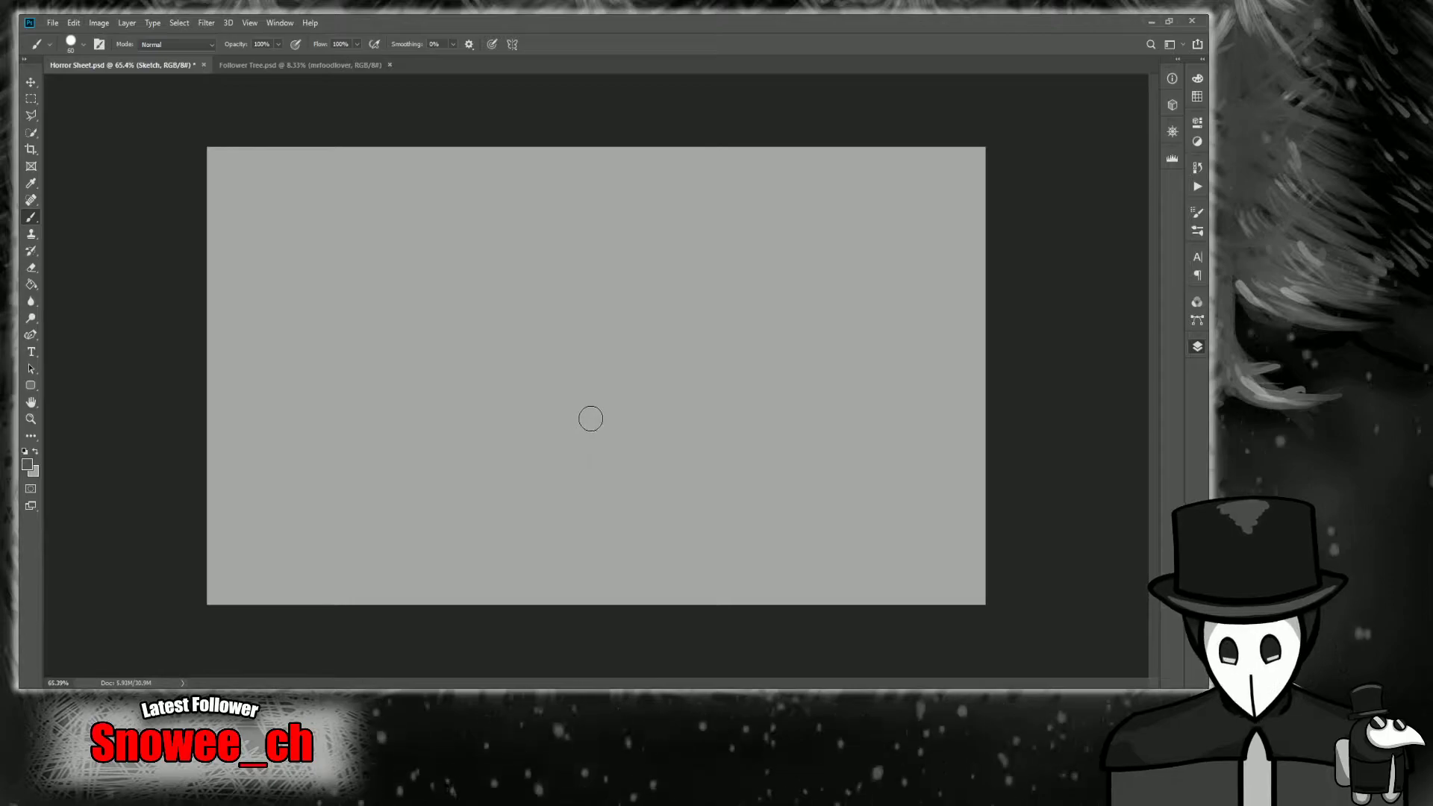
pyautogui.press(']')
pyautogui.press(']')
pyautogui.press(']')
pyautogui.press(']')
pyautogui.press(']')
pyautogui.press(']')
pyautogui.press(']')
pyautogui.press(']')
pyautogui.press(']')
pyautogui.press(']')
pyautogui.press(']')
pyautogui.press(']')
pyautogui.press(']')
pyautogui.press(']')
pyautogui.press(']')
pyautogui.press(']')
pyautogui.press(']')
pyautogui.press(']')
pyautogui.press(']')
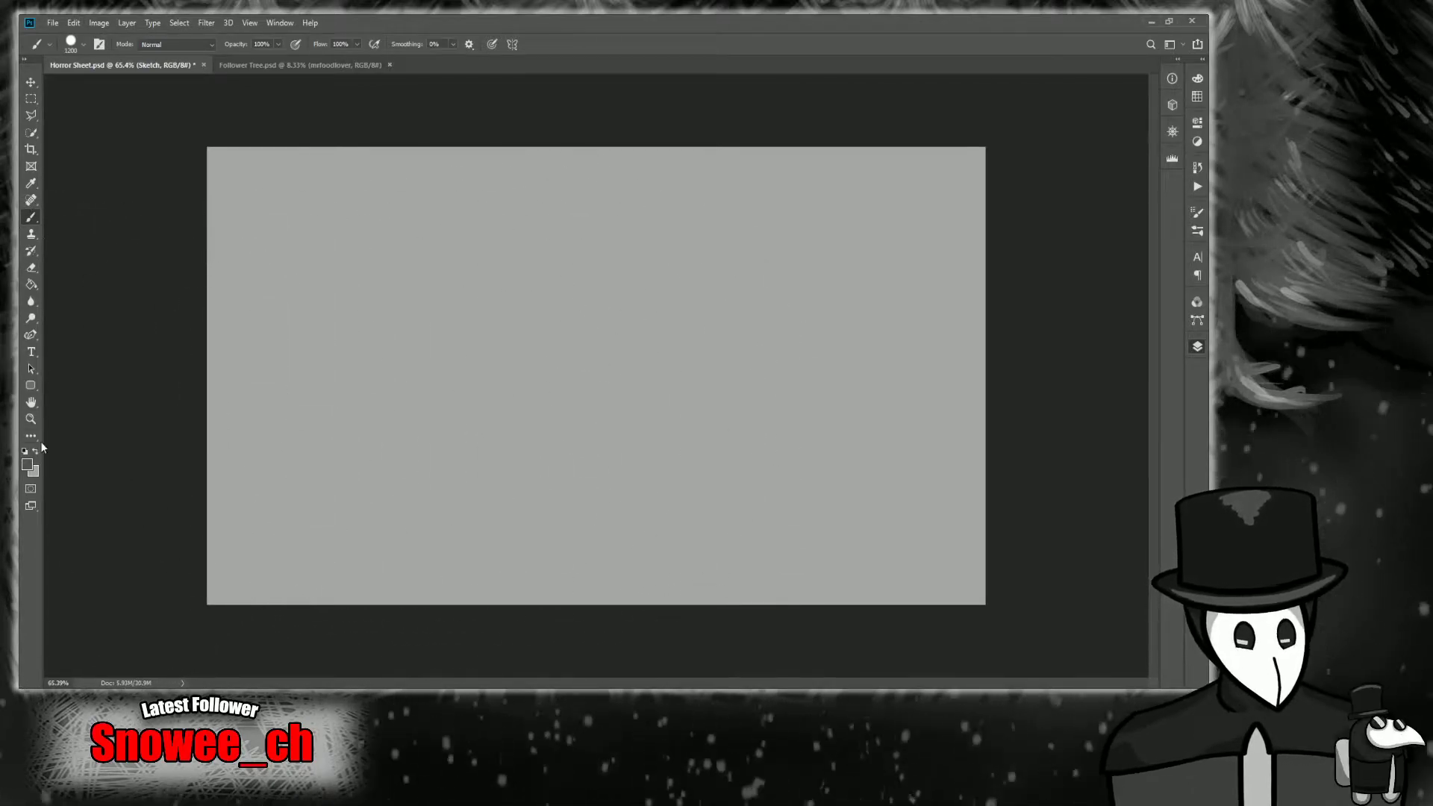
pyautogui.press('i')
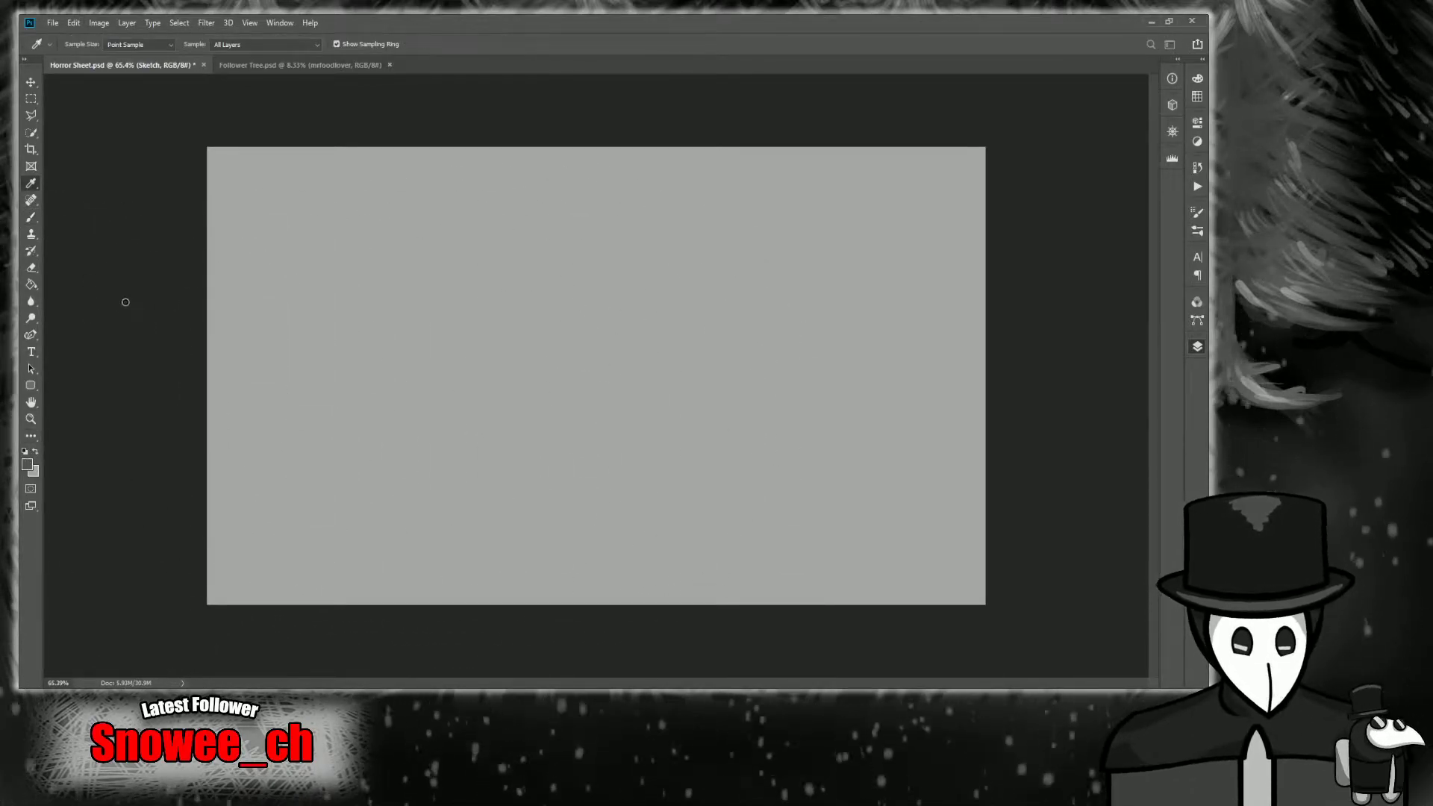
pyautogui.click(393, 126)
pyautogui.press('b')
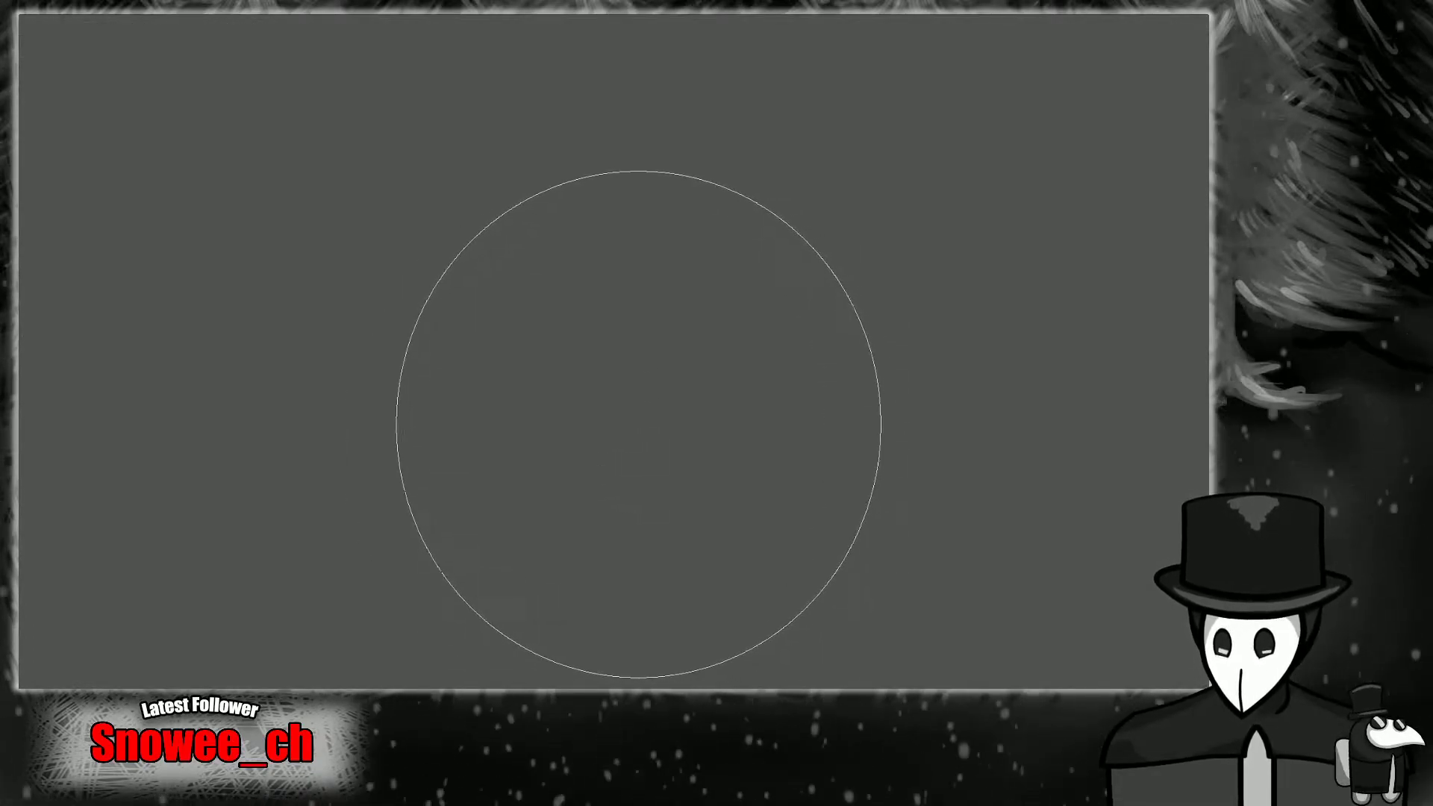
# Resize the brush to 700 px and stamp one solid black circle in the upper middle of the canvas.
pyautogui.press('[')
pyautogui.press('[')
pyautogui.press('[')
pyautogui.press('[')
pyautogui.press('[')
pyautogui.press('[')
pyautogui.press('[')
pyautogui.press('[')
pyautogui.press('[')
pyautogui.press('[')
pyautogui.press('[')
pyautogui.press('[')
pyautogui.press('[')
pyautogui.press('[')
pyautogui.press('[')
pyautogui.press('[')
pyautogui.press('[')
pyautogui.press('[')
pyautogui.press('[')
pyautogui.press(']')
pyautogui.press(']')
pyautogui.press(']')
pyautogui.press(']')
pyautogui.press(']')
pyautogui.press(']')
pyautogui.press(']')
pyautogui.press(']')
pyautogui.press(']')
pyautogui.press(']')
pyautogui.press(']')
pyautogui.press(']')
pyautogui.press(']')
pyautogui.press(']')
pyautogui.press(']')
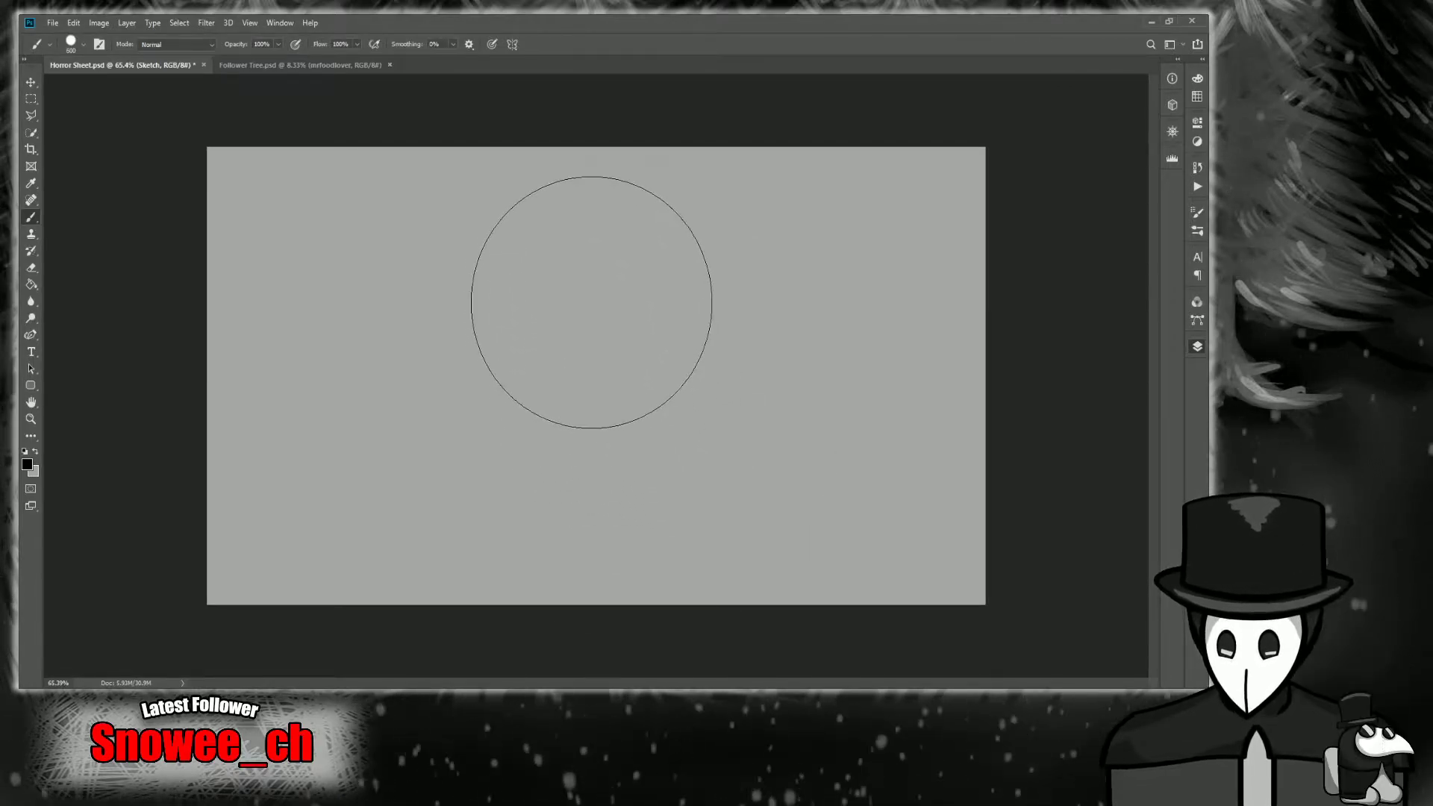
pyautogui.press(']')
pyautogui.click(599, 305)
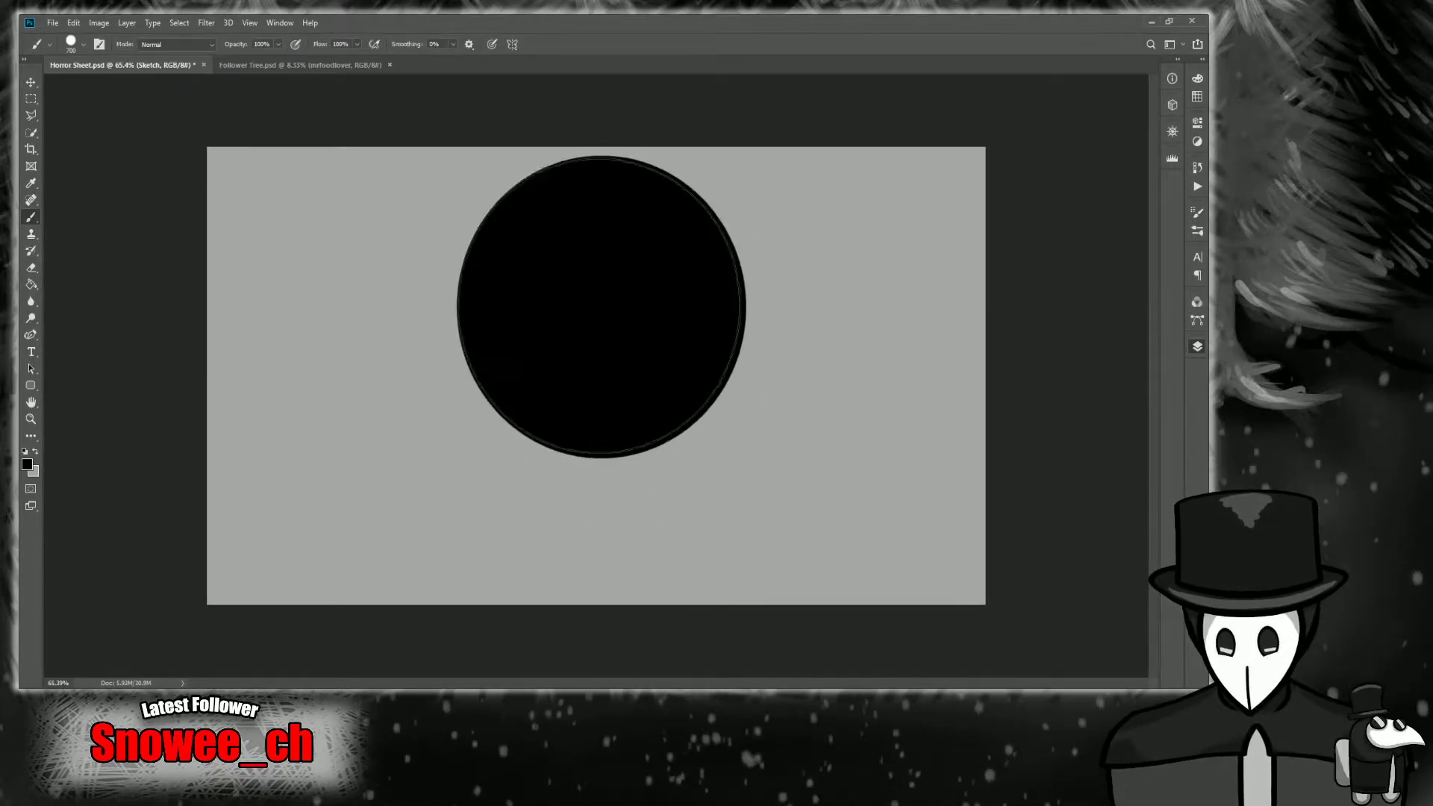
# Erase the inside of the black circle with a slightly smaller eraser, leaving only a ring outline.
pyautogui.press('e')
pyautogui.press(']')
pyautogui.press(']')
pyautogui.press(']')
pyautogui.press(']')
pyautogui.press(']')
pyautogui.press(']')
pyautogui.press(']')
pyautogui.press(']')
pyautogui.press(']')
pyautogui.press(']')
pyautogui.press(']')
pyautogui.press(']')
pyautogui.press(']')
pyautogui.press(']')
pyautogui.press(']')
pyautogui.press(']')
pyautogui.press(']')
pyautogui.press(']')
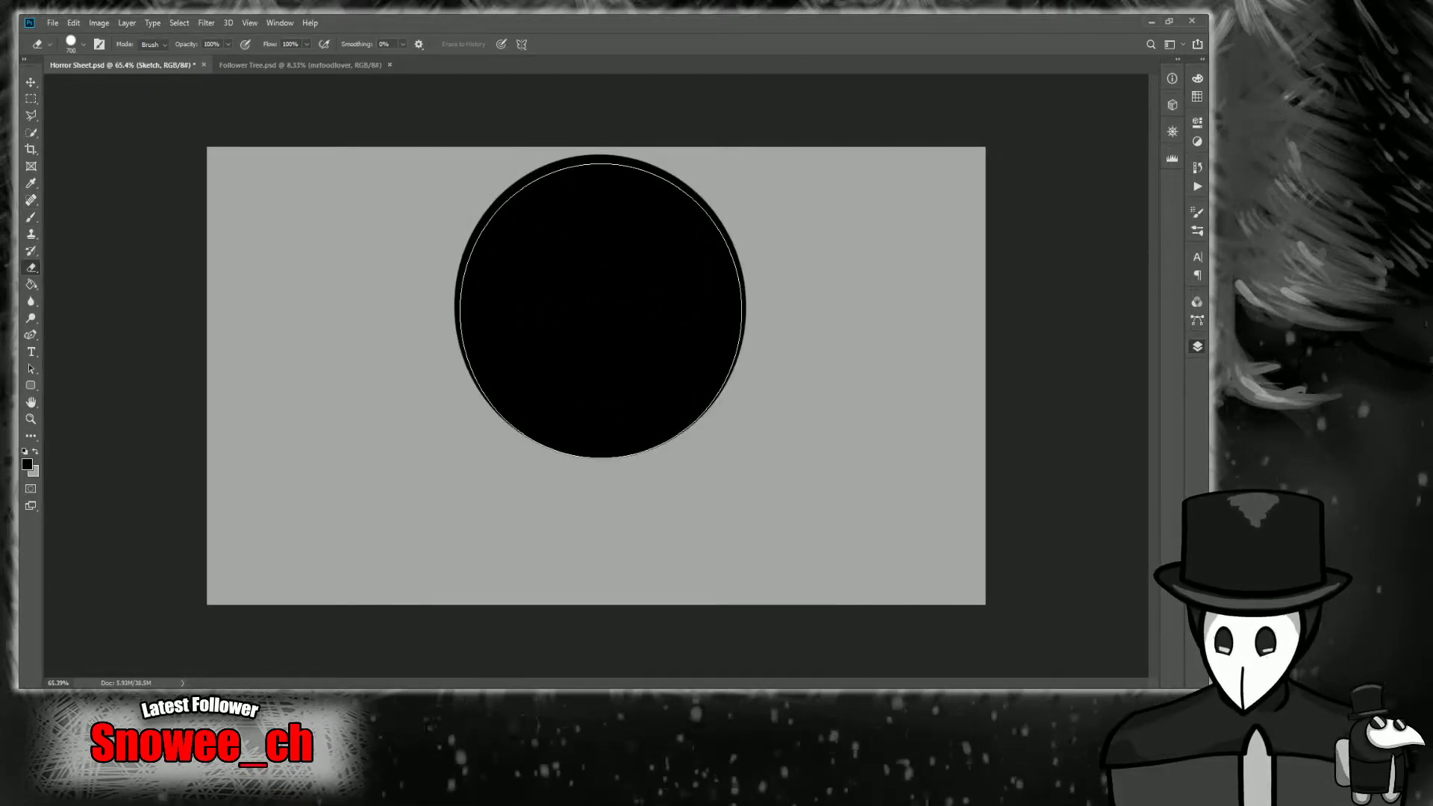
pyautogui.moveTo(602, 311)
pyautogui.mouseDown()
pyautogui.moveTo(586, 312)
pyautogui.moveTo(613, 301)
pyautogui.moveTo(606, 291)
pyautogui.moveTo(595, 321)
pyautogui.moveTo(608, 298)
pyautogui.moveTo(584, 306)
pyautogui.mouseUp()
pyautogui.hotkey('ctrl', 'z')
pyautogui.hotkey('ctrl', 'z')
pyautogui.press('[')
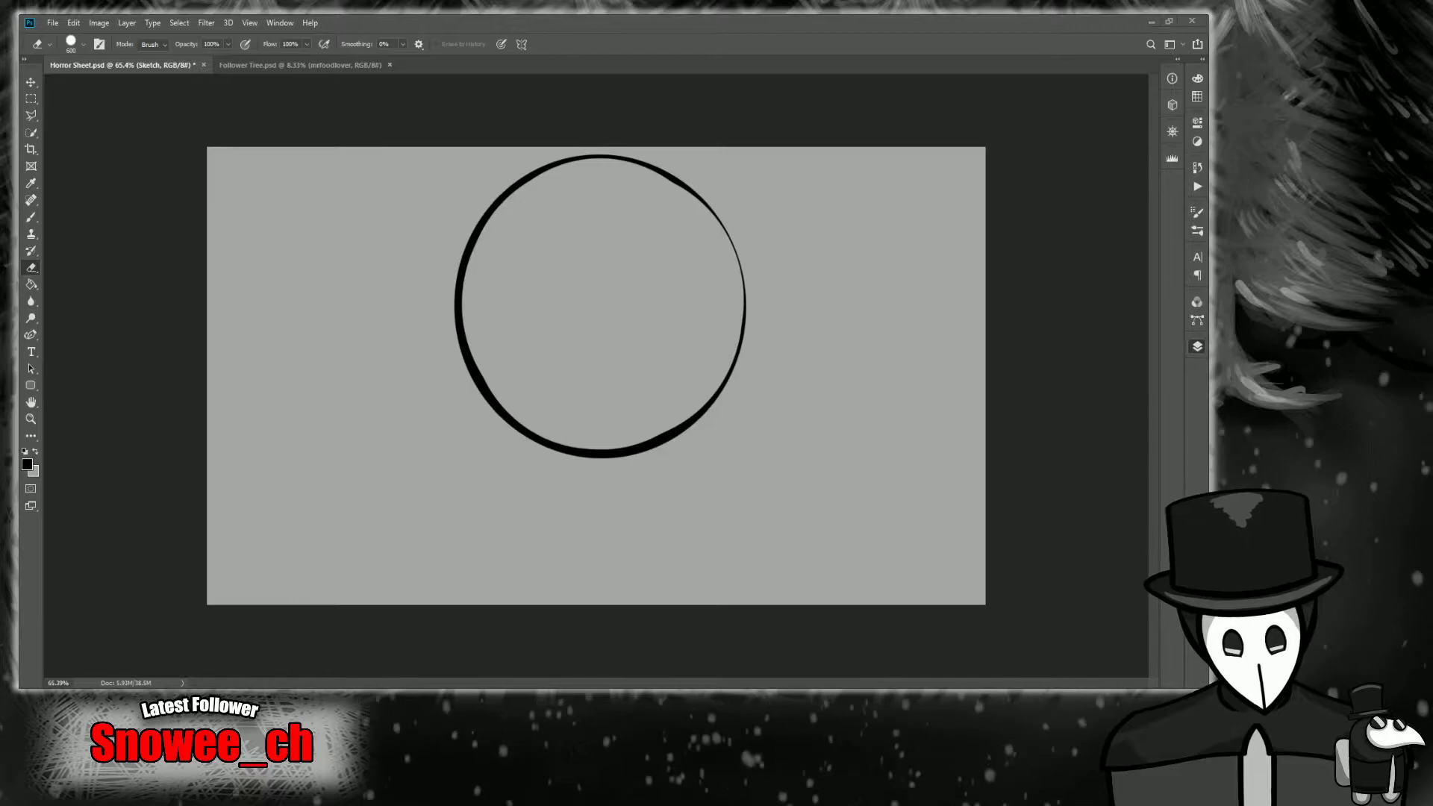
# Erase the thick left and lower inner edges of the ring to even out its outline.
pyautogui.press('z')
pyautogui.moveTo(547, 396); pyautogui.dragTo(550, 396)
pyautogui.press('b')
pyautogui.press('e')
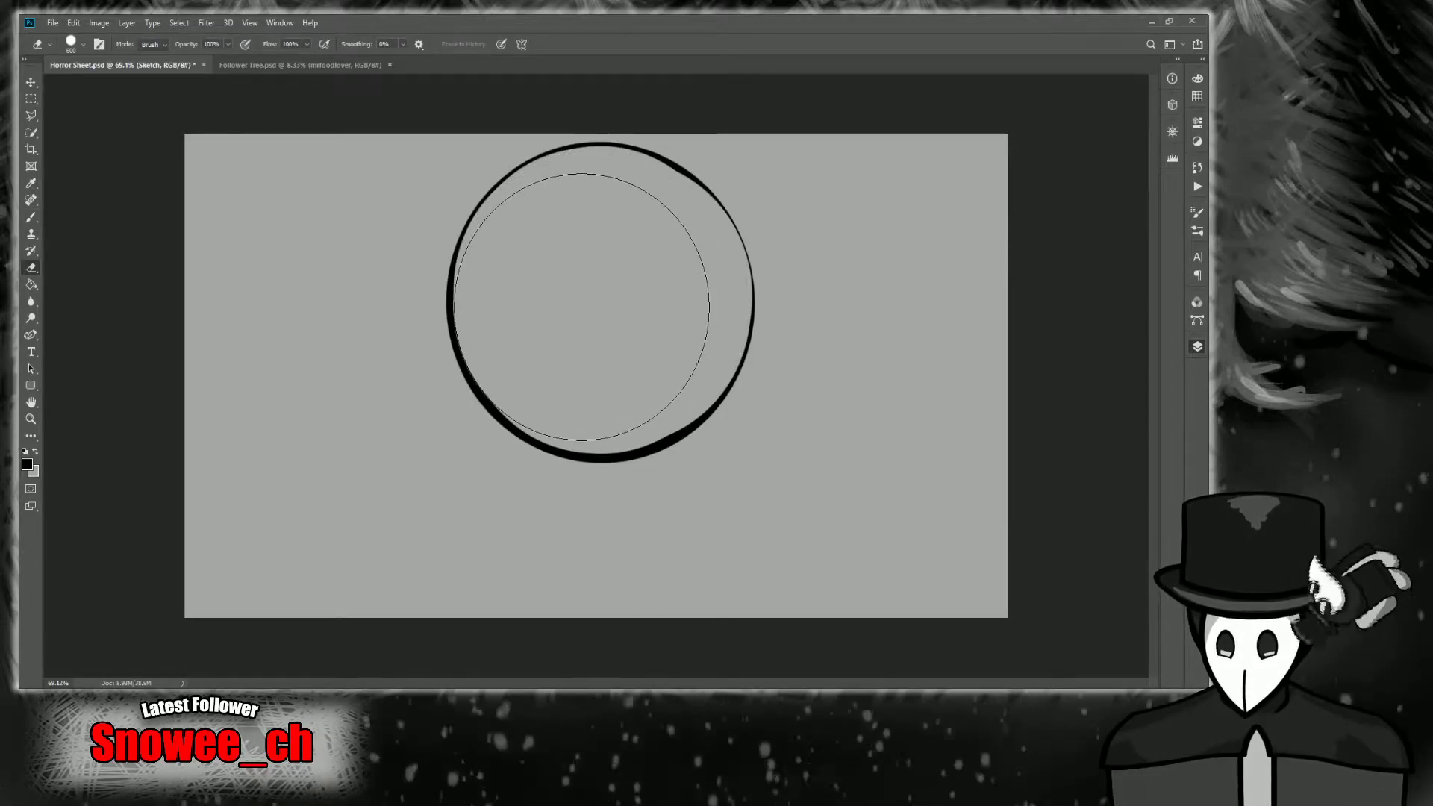
pyautogui.moveTo(592, 319); pyautogui.dragTo(609, 321)
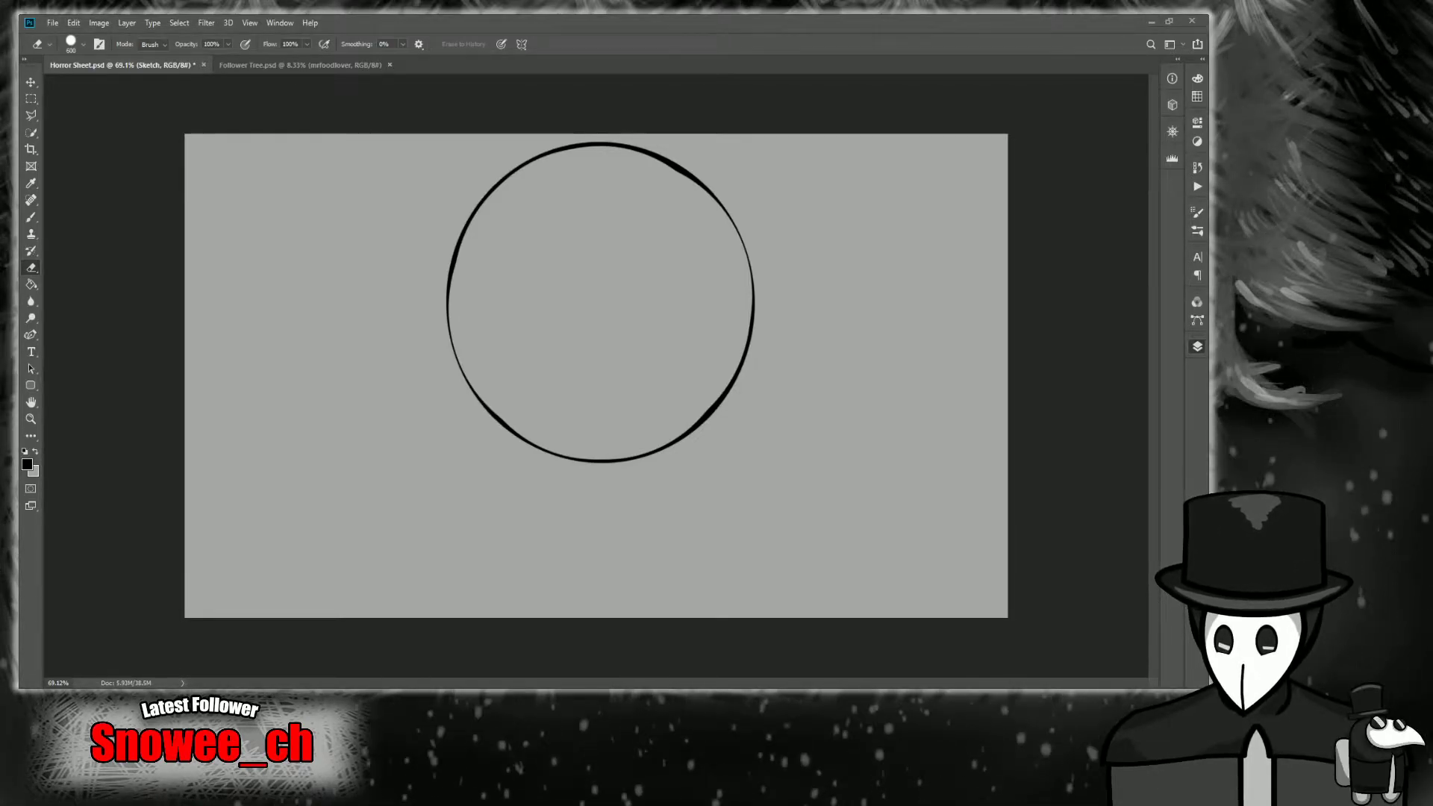
# With a small brush, draw head guides: a vertical centre line down to a chin mark, curves at both sides, and a horizontal line across the circle.
pyautogui.press('z')
pyautogui.moveTo(562, 448)
pyautogui.mouseDown()
pyautogui.moveTo(593, 347)
pyautogui.moveTo(680, 303)
pyautogui.mouseUp()
pyautogui.press('b')
pyautogui.press('[')
pyautogui.press('[')
pyautogui.press('[')
pyautogui.press('[')
pyautogui.press('[')
pyautogui.press('[')
pyautogui.press('[')
pyautogui.press('[')
pyautogui.press('[')
pyautogui.press('[')
pyautogui.press('[')
pyautogui.press('[')
pyautogui.press('[')
pyautogui.press('[')
pyautogui.press('[')
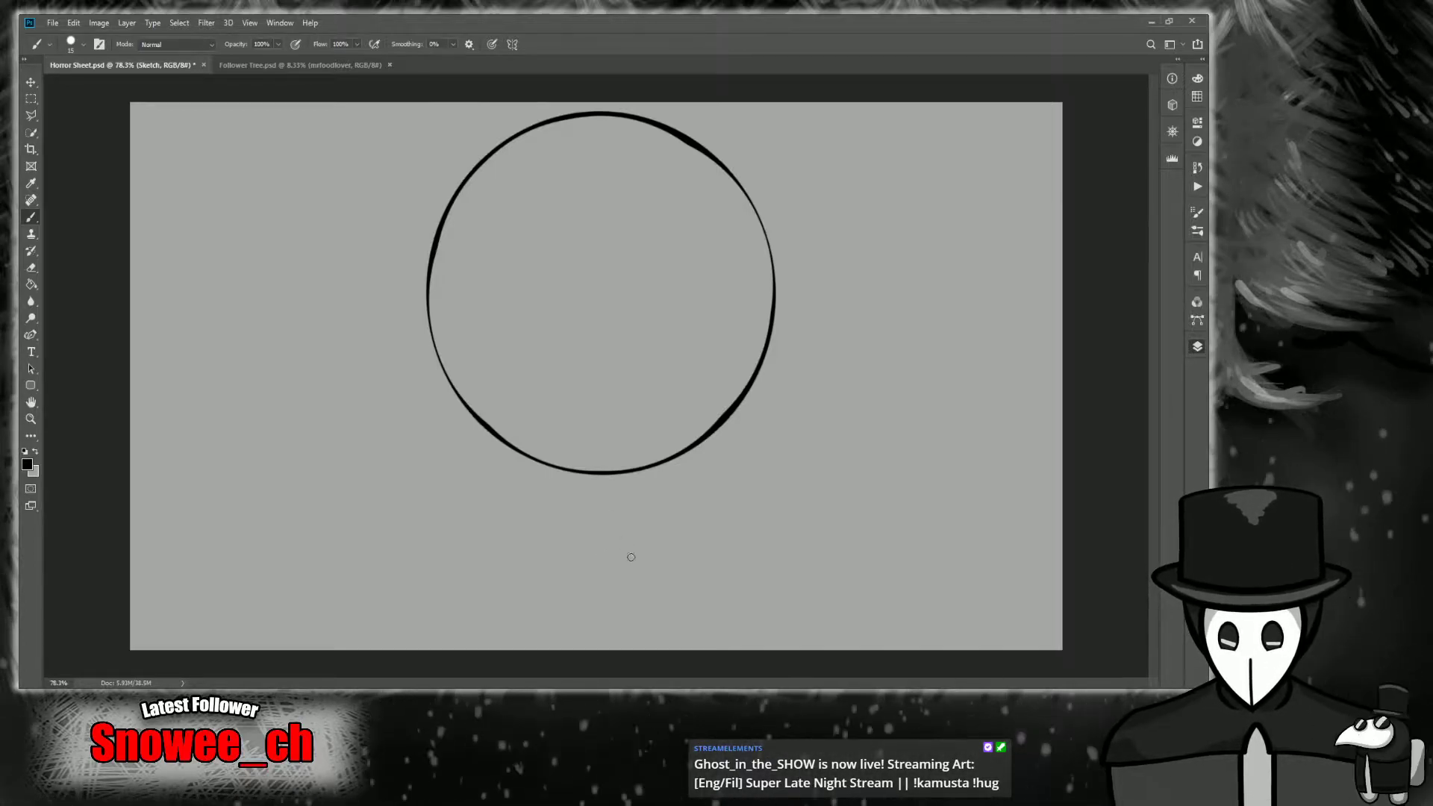
pyautogui.hotkey('ctrl', 'space')
pyautogui.moveTo(598, 454); pyautogui.dragTo(607, 457)
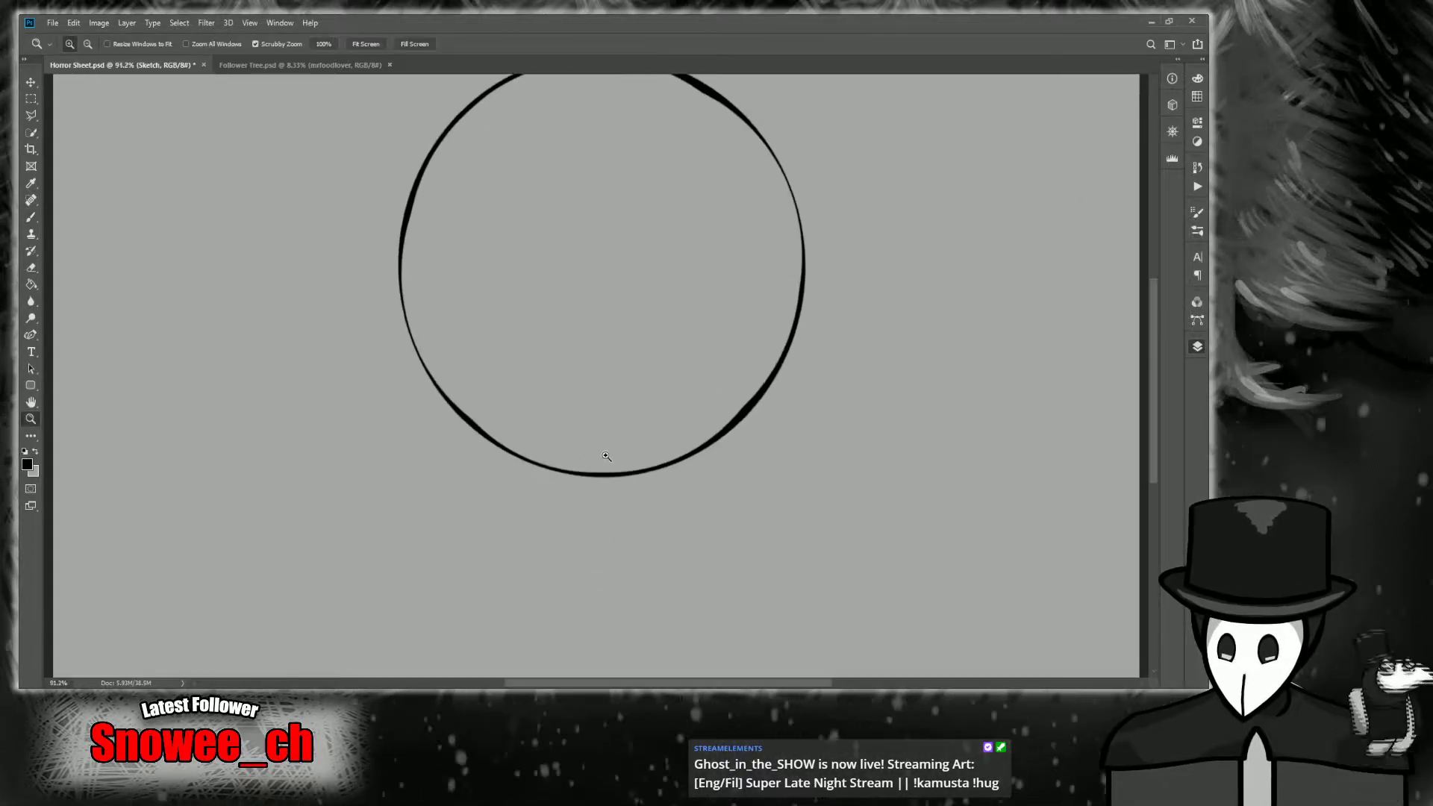
pyautogui.hotkey('ctrl', 'space')
pyautogui.moveTo(650, 359)
pyautogui.mouseDown()
pyautogui.moveTo(635, 360)
pyautogui.moveTo(624, 393)
pyautogui.mouseUp()
pyautogui.press('b')
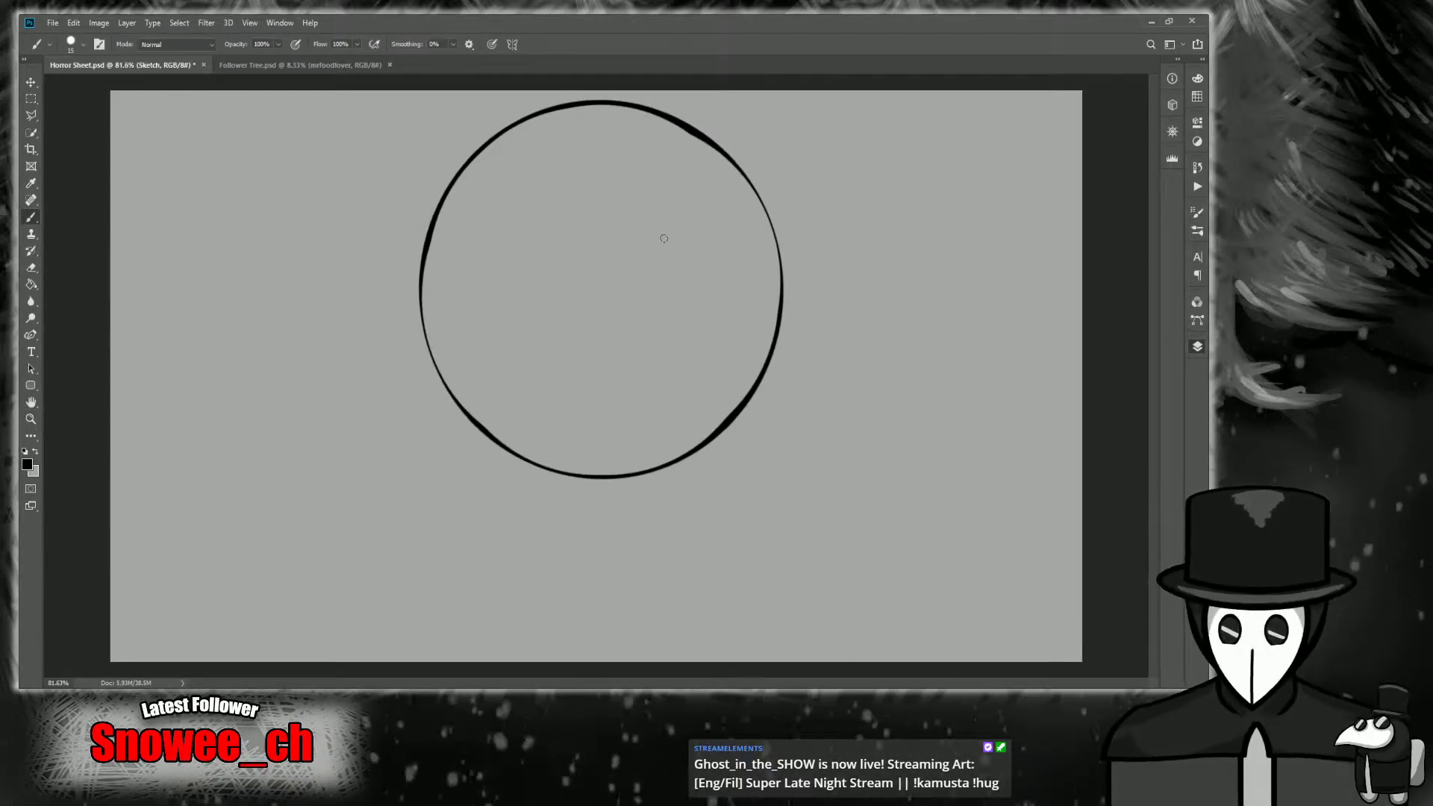
pyautogui.moveTo(597, 105)
pyautogui.mouseDown()
pyautogui.moveTo(614, 500)
pyautogui.moveTo(596, 619)
pyautogui.mouseUp()
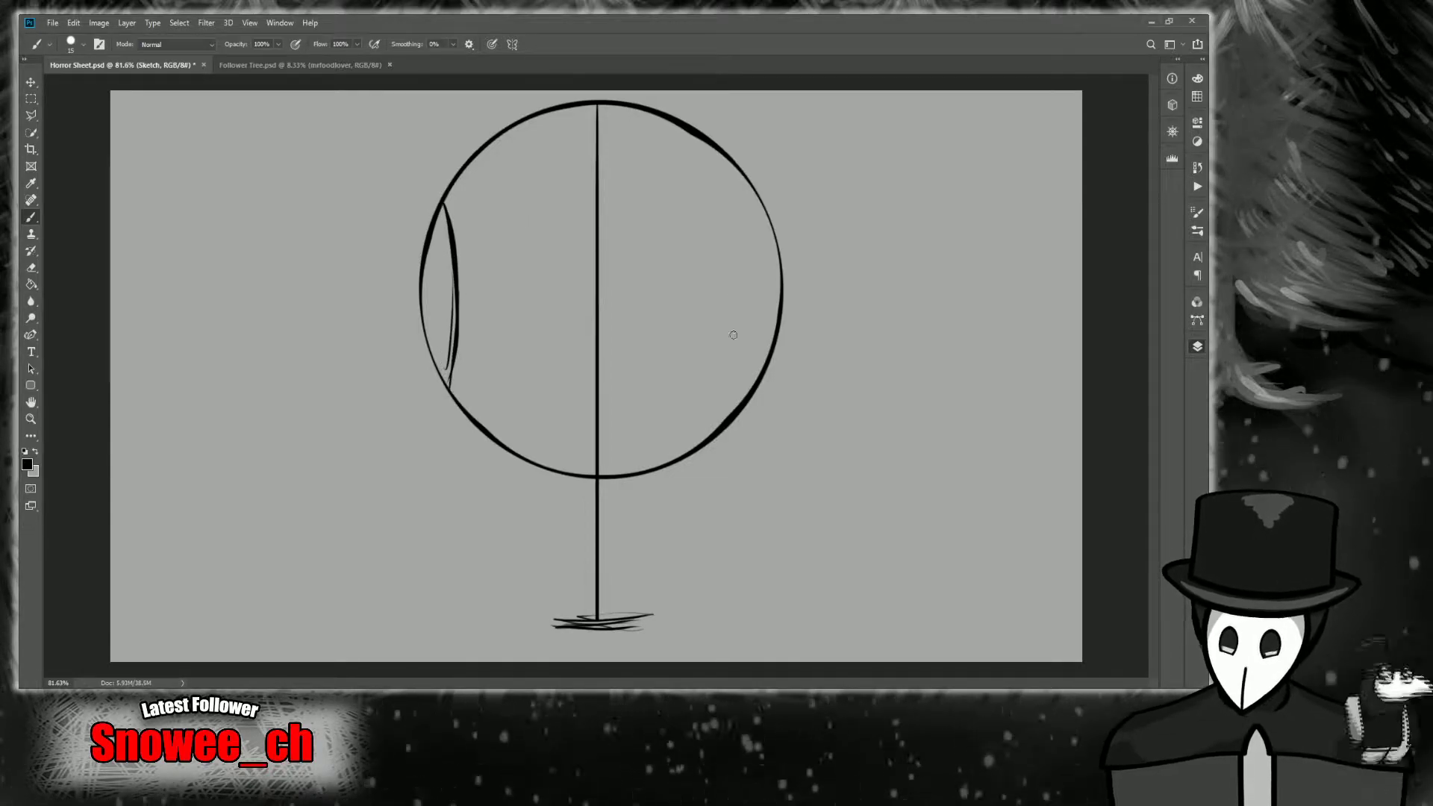
pyautogui.moveTo(749, 399)
pyautogui.mouseDown()
pyautogui.moveTo(750, 188)
pyautogui.moveTo(750, 371)
pyautogui.mouseUp()
pyautogui.moveTo(421, 288); pyautogui.dragTo(677, 307)
# Sketch the left side of the face with overlapping strokes from the side curve down past the circle.
pyautogui.moveTo(446, 206); pyautogui.dragTo(449, 377)
pyautogui.moveTo(444, 203)
pyautogui.mouseDown()
pyautogui.moveTo(447, 407)
pyautogui.moveTo(433, 420)
pyautogui.mouseUp()
pyautogui.moveTo(441, 329); pyautogui.dragTo(446, 424)
pyautogui.moveTo(444, 217); pyautogui.dragTo(451, 426)
pyautogui.moveTo(446, 358); pyautogui.dragTo(451, 444)
pyautogui.moveTo(444, 300); pyautogui.dragTo(461, 501)
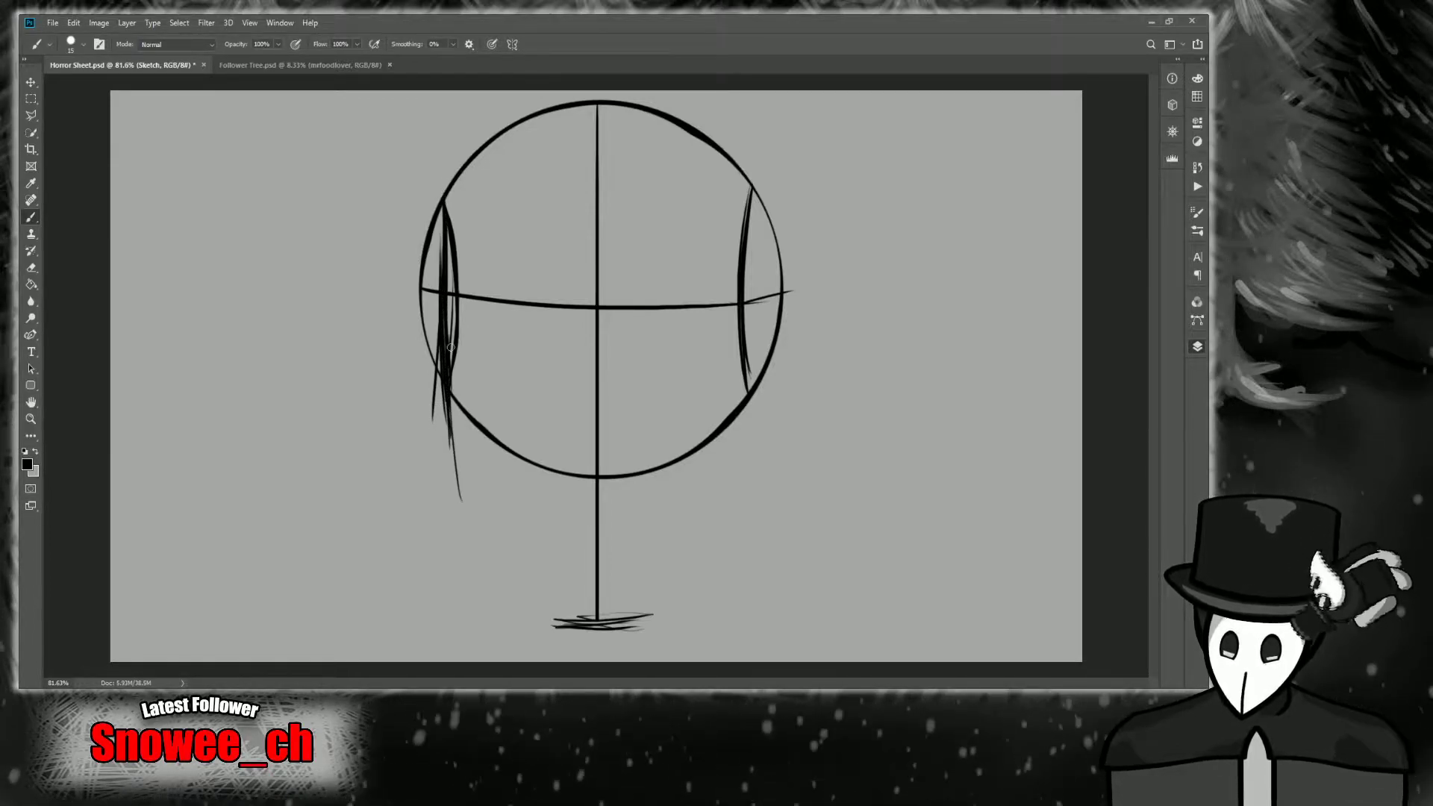
pyautogui.moveTo(451, 347); pyautogui.dragTo(460, 503)
pyautogui.moveTo(447, 397); pyautogui.dragTo(457, 479)
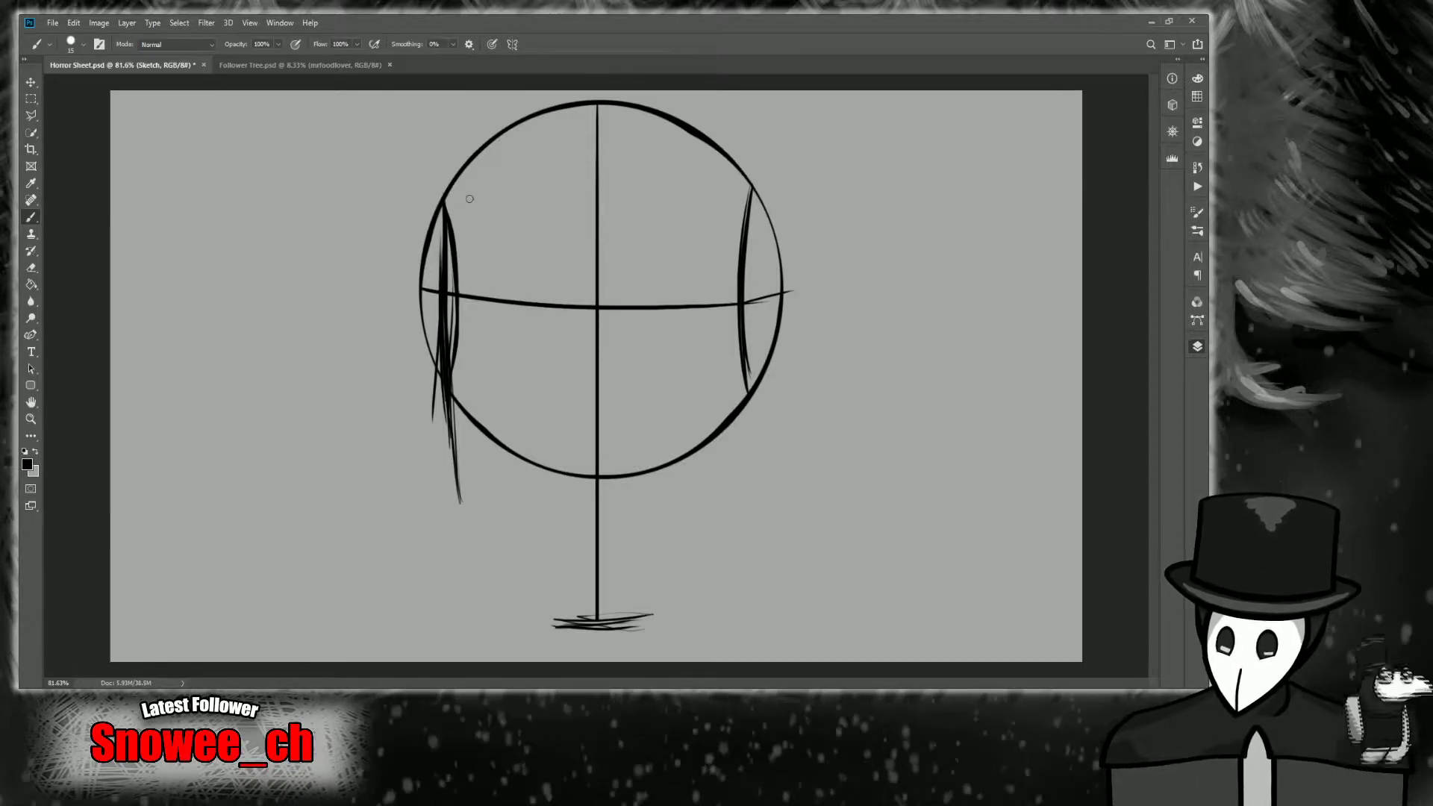
# Mark the hairline and the nose base with short horizontal strokes across the centre line, redrawing the nose mark slightly lower.
pyautogui.moveTo(552, 196); pyautogui.dragTo(672, 192)
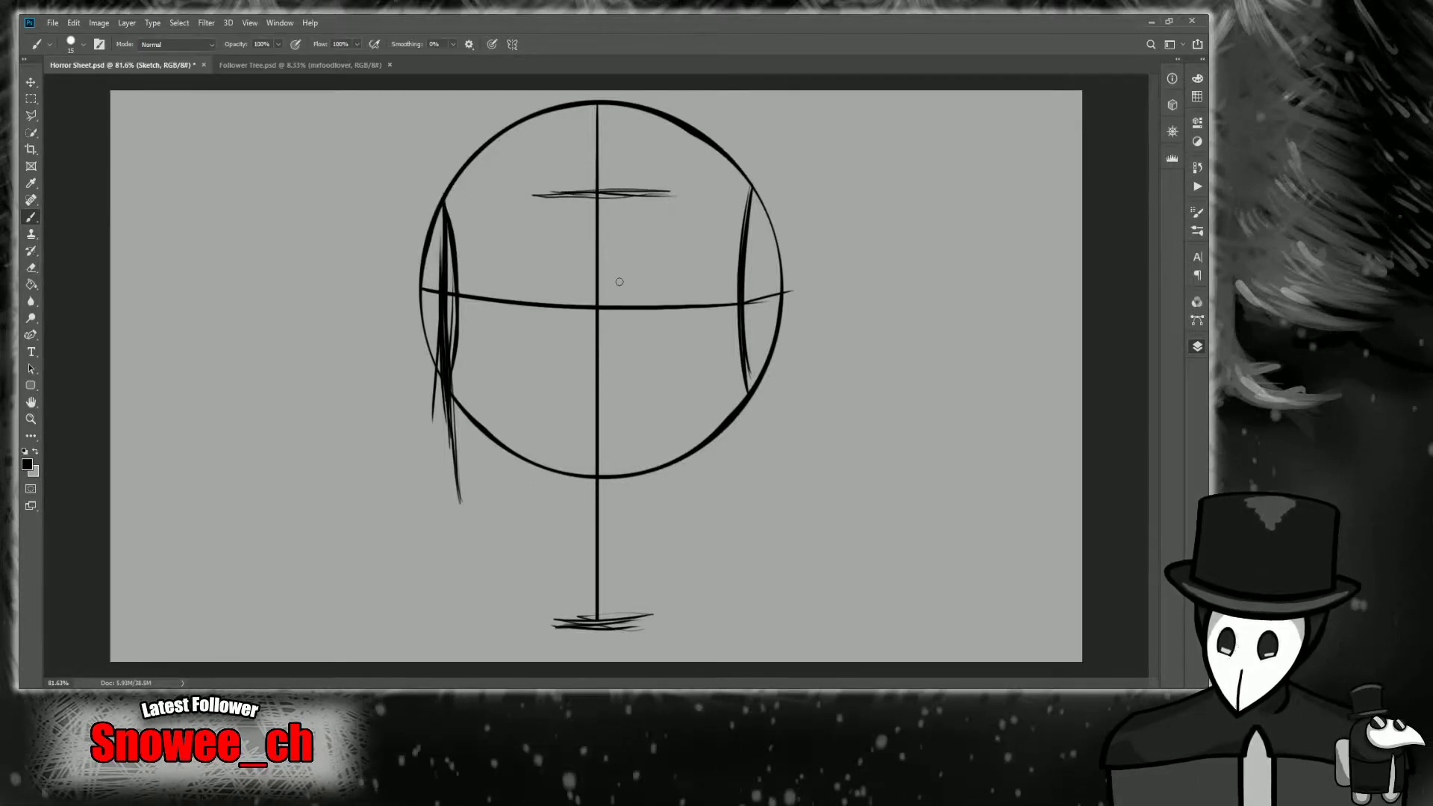
pyautogui.moveTo(549, 376); pyautogui.dragTo(666, 370)
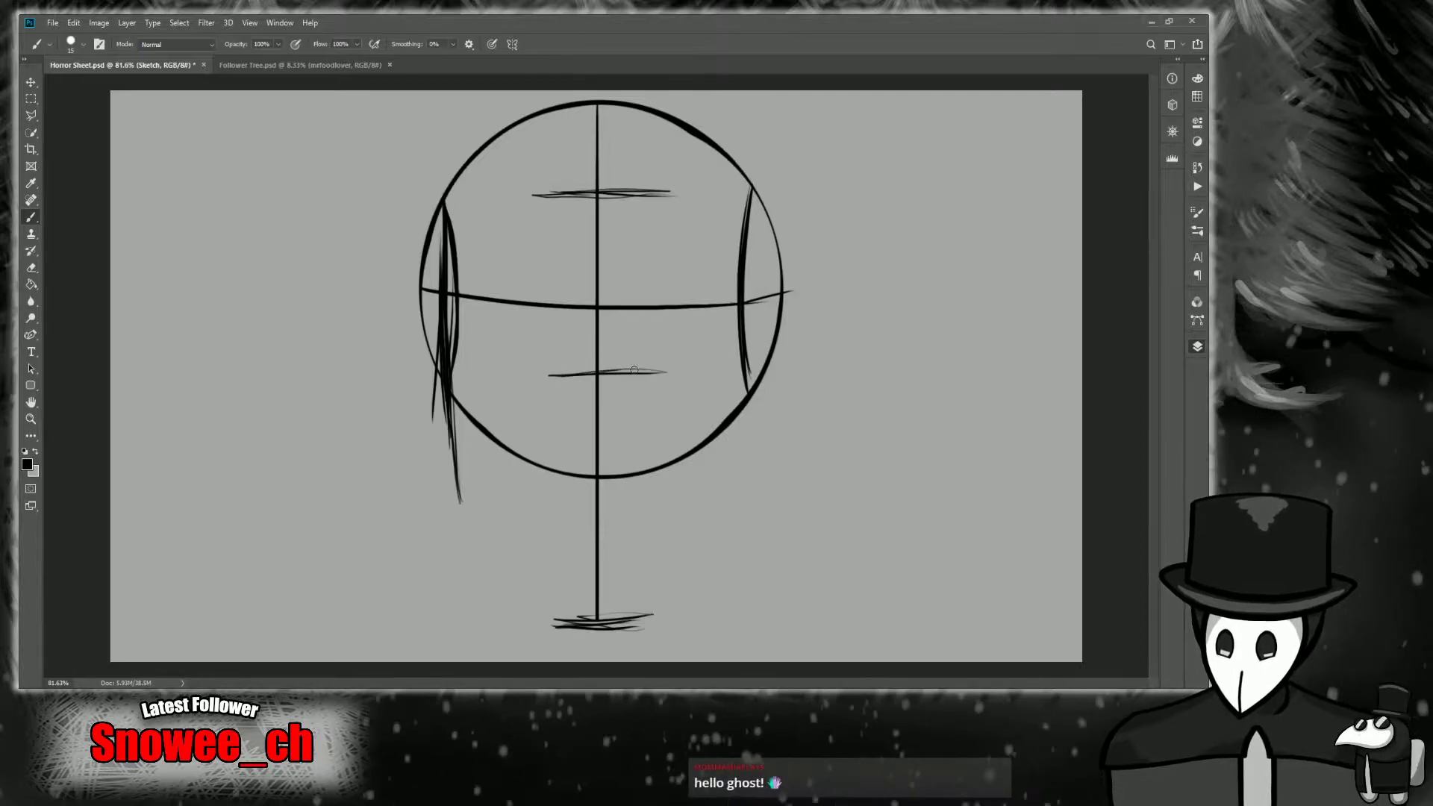
pyautogui.hotkey('ctrl', 'z')
pyautogui.moveTo(556, 388); pyautogui.dragTo(644, 386)
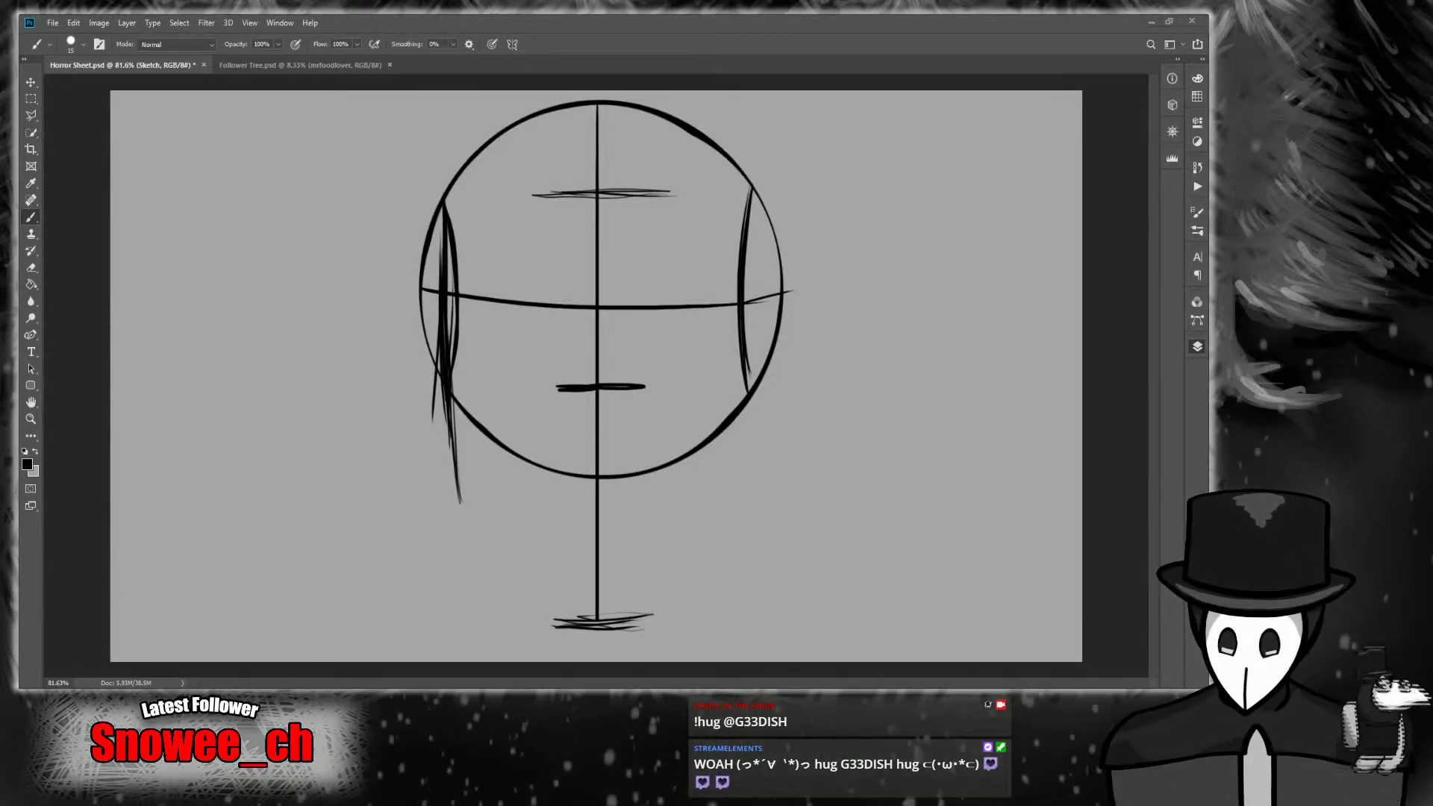
# Sketch the right side of the face downward from the side curve and angle the jawline in to the chin.
pyautogui.click(581, 512)
pyautogui.moveTo(824, 457); pyautogui.dragTo(727, 472)
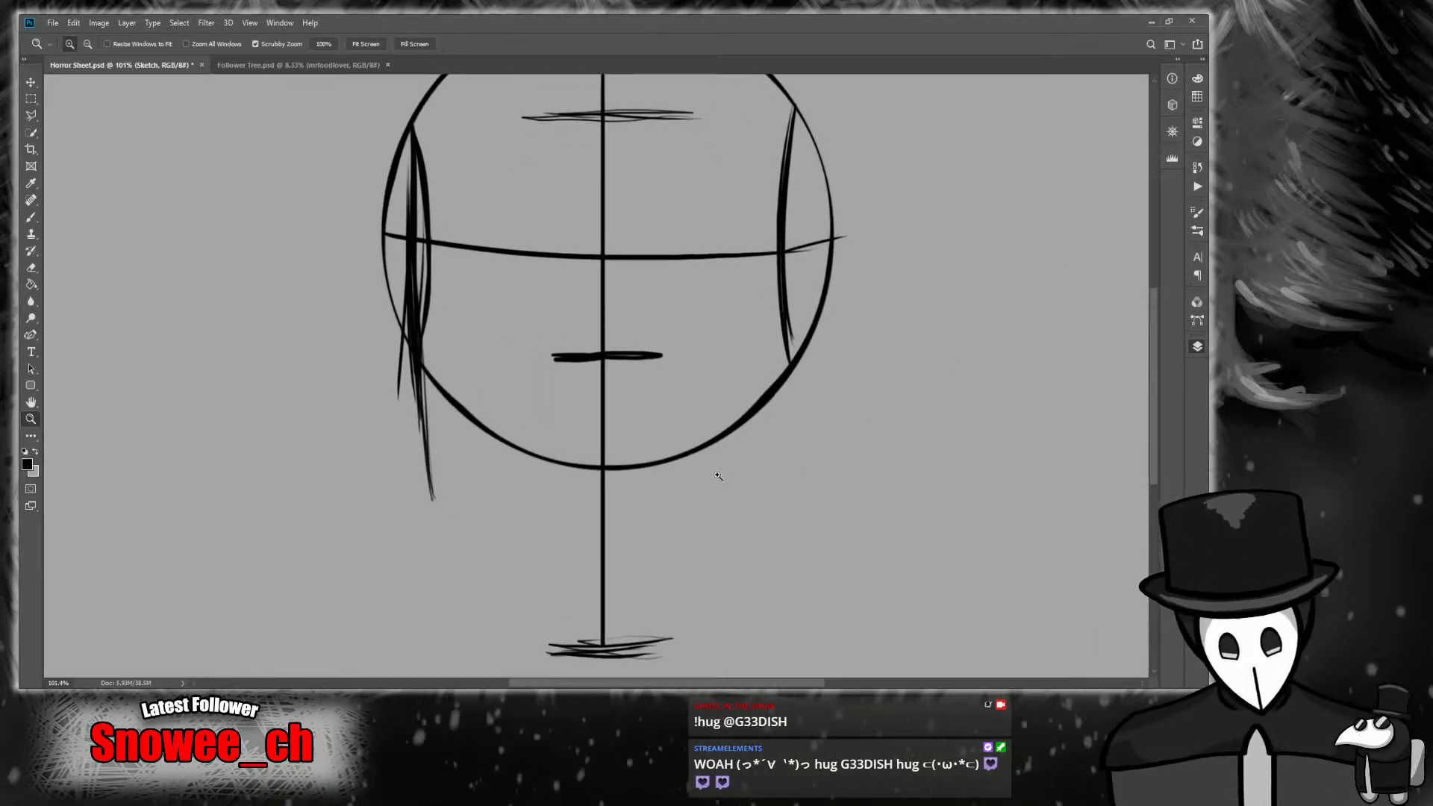
pyautogui.press('b')
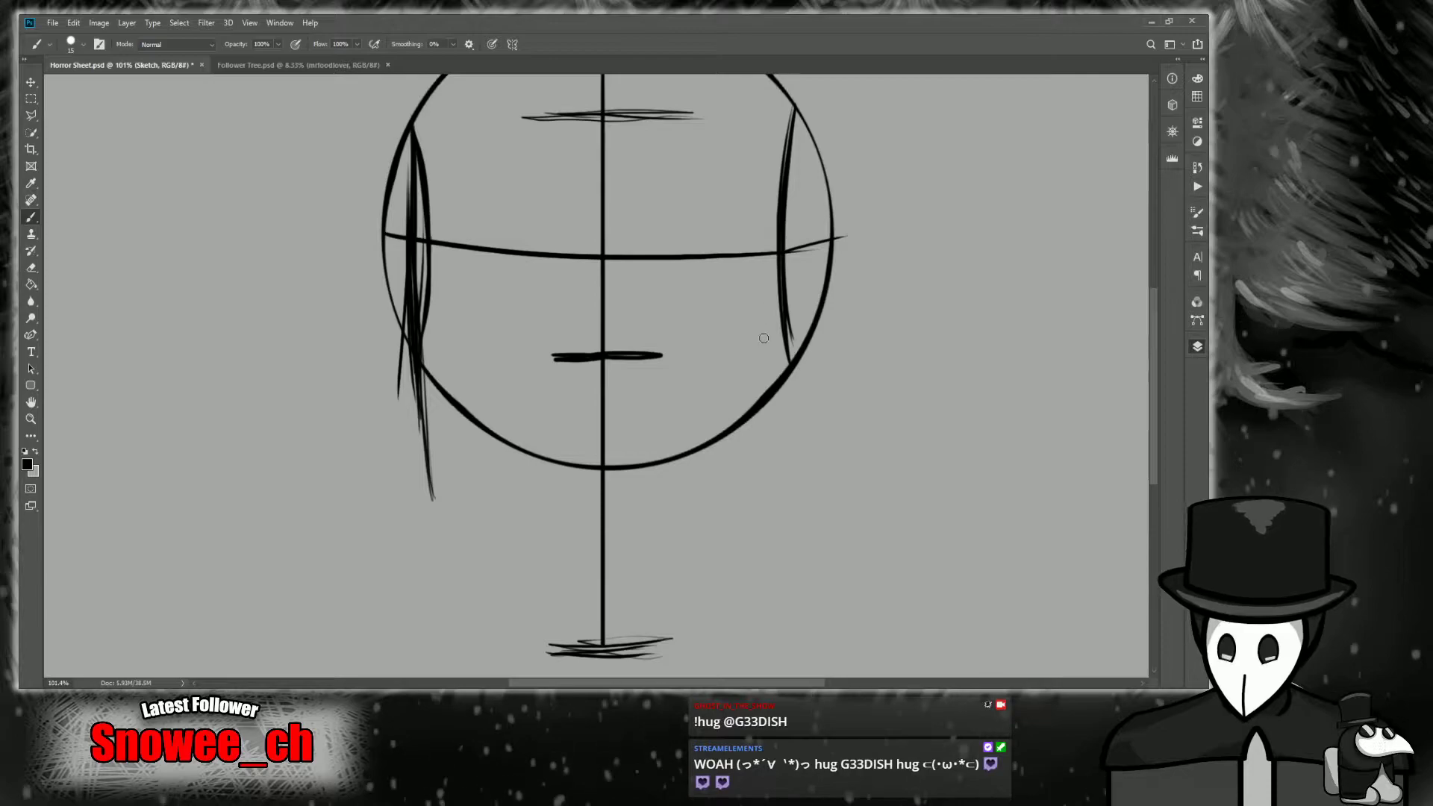
pyautogui.moveTo(789, 122); pyautogui.dragTo(800, 377)
pyautogui.moveTo(793, 139); pyautogui.dragTo(785, 464)
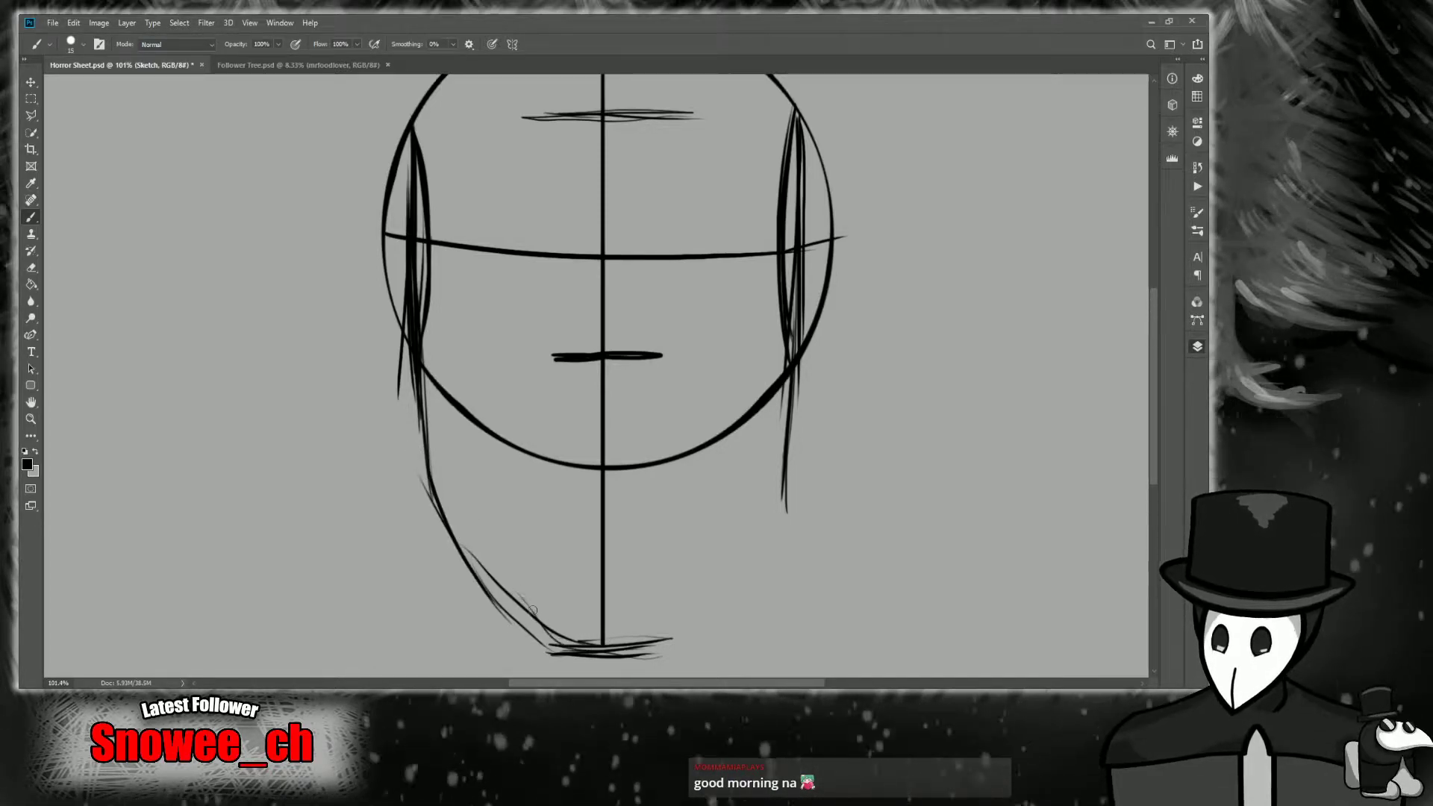
pyautogui.moveTo(761, 522); pyautogui.dragTo(676, 641)
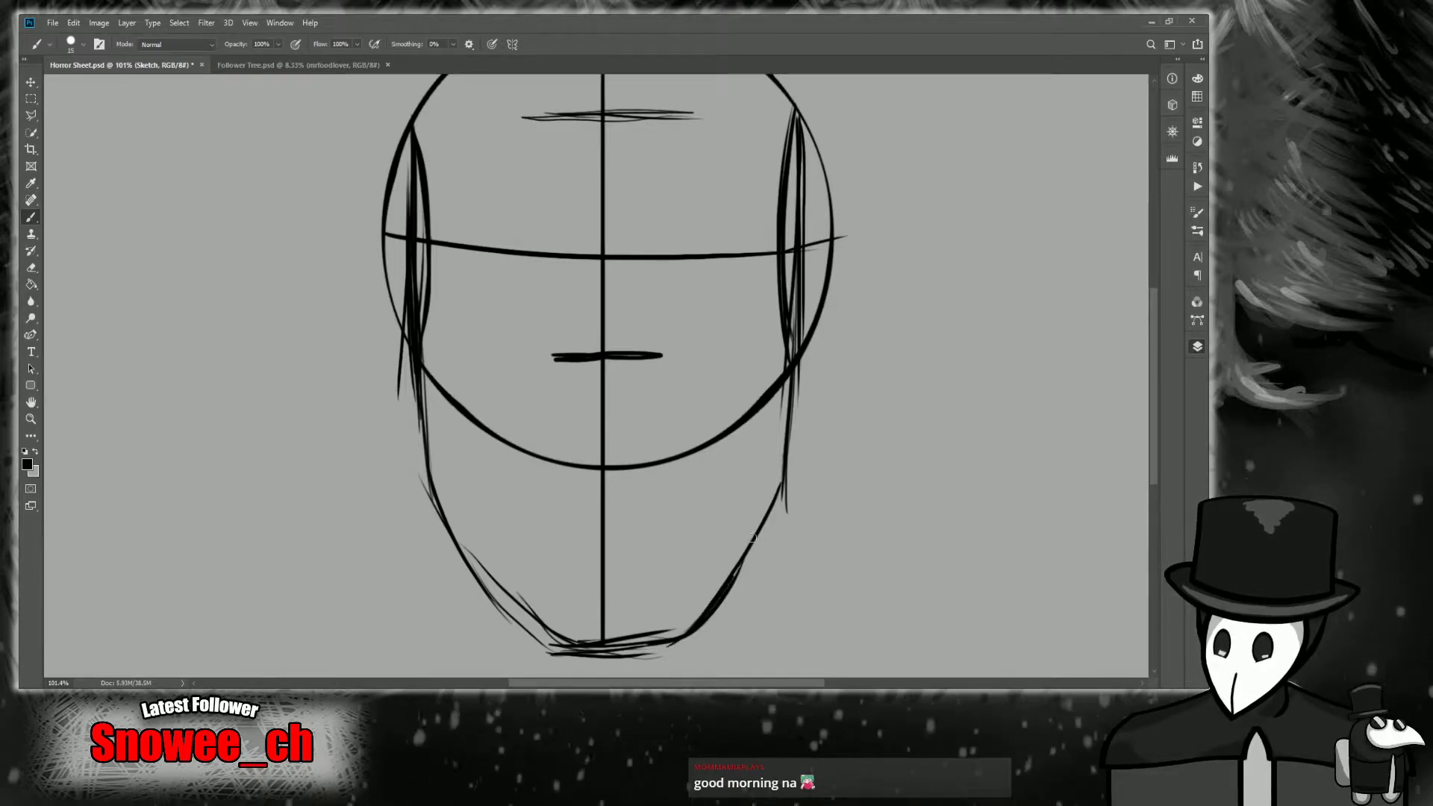
pyautogui.moveTo(779, 420)
pyautogui.mouseDown()
pyautogui.moveTo(709, 593)
pyautogui.moveTo(672, 637)
pyautogui.mouseUp()
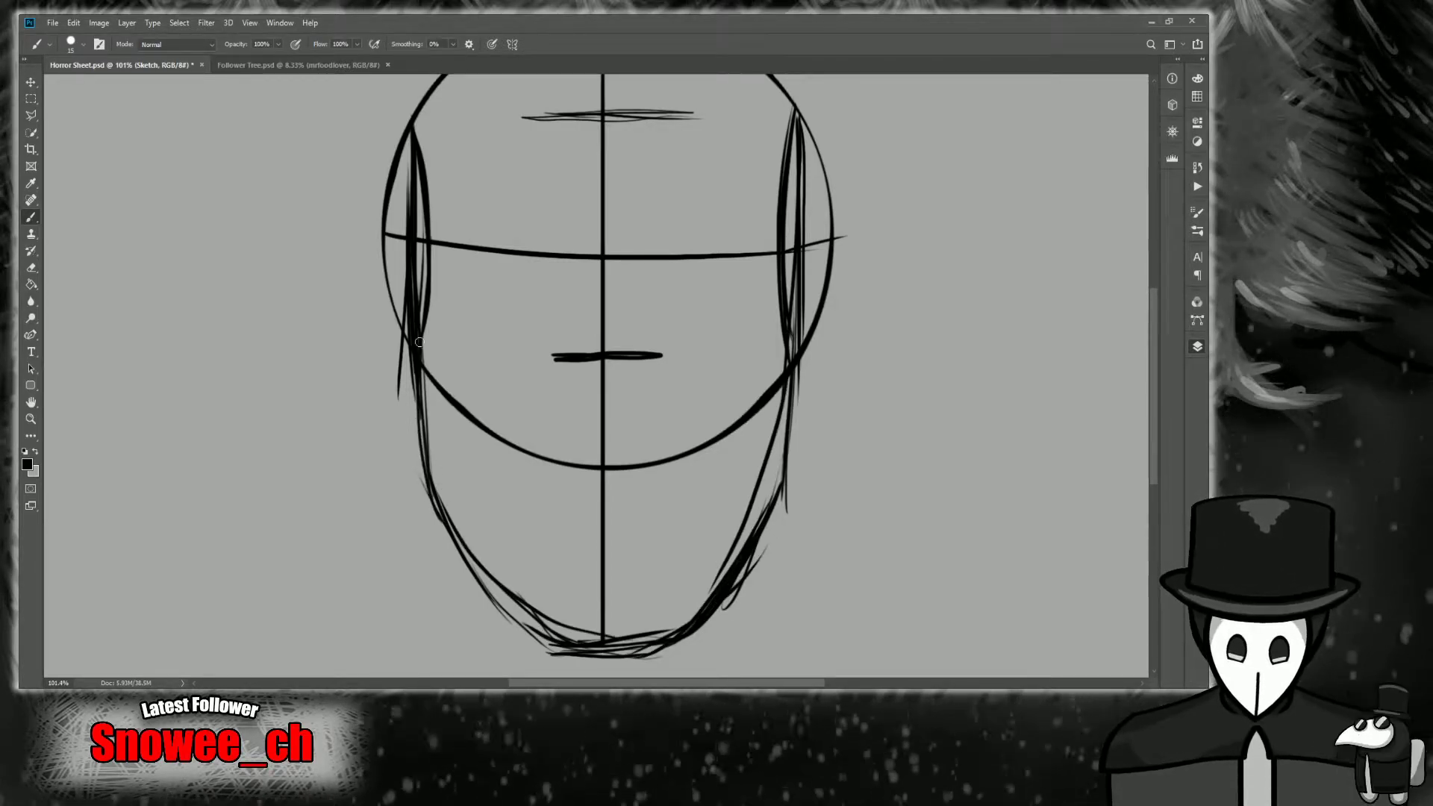
# Reinforce the left jawline and both sides of the chin with overlapping strokes.
pyautogui.moveTo(402, 342); pyautogui.dragTo(419, 522)
pyautogui.moveTo(421, 424); pyautogui.dragTo(429, 516)
pyautogui.moveTo(420, 362)
pyautogui.mouseDown()
pyautogui.moveTo(452, 521)
pyautogui.moveTo(617, 632)
pyautogui.mouseUp()
pyautogui.moveTo(526, 595); pyautogui.dragTo(590, 631)
pyautogui.moveTo(487, 556); pyautogui.dragTo(597, 642)
pyautogui.moveTo(662, 626)
pyautogui.mouseDown()
pyautogui.moveTo(726, 575)
pyautogui.moveTo(795, 385)
pyautogui.moveTo(778, 414)
pyautogui.mouseUp()
pyautogui.press('z')
pyautogui.moveTo(582, 534); pyautogui.dragTo(585, 531)
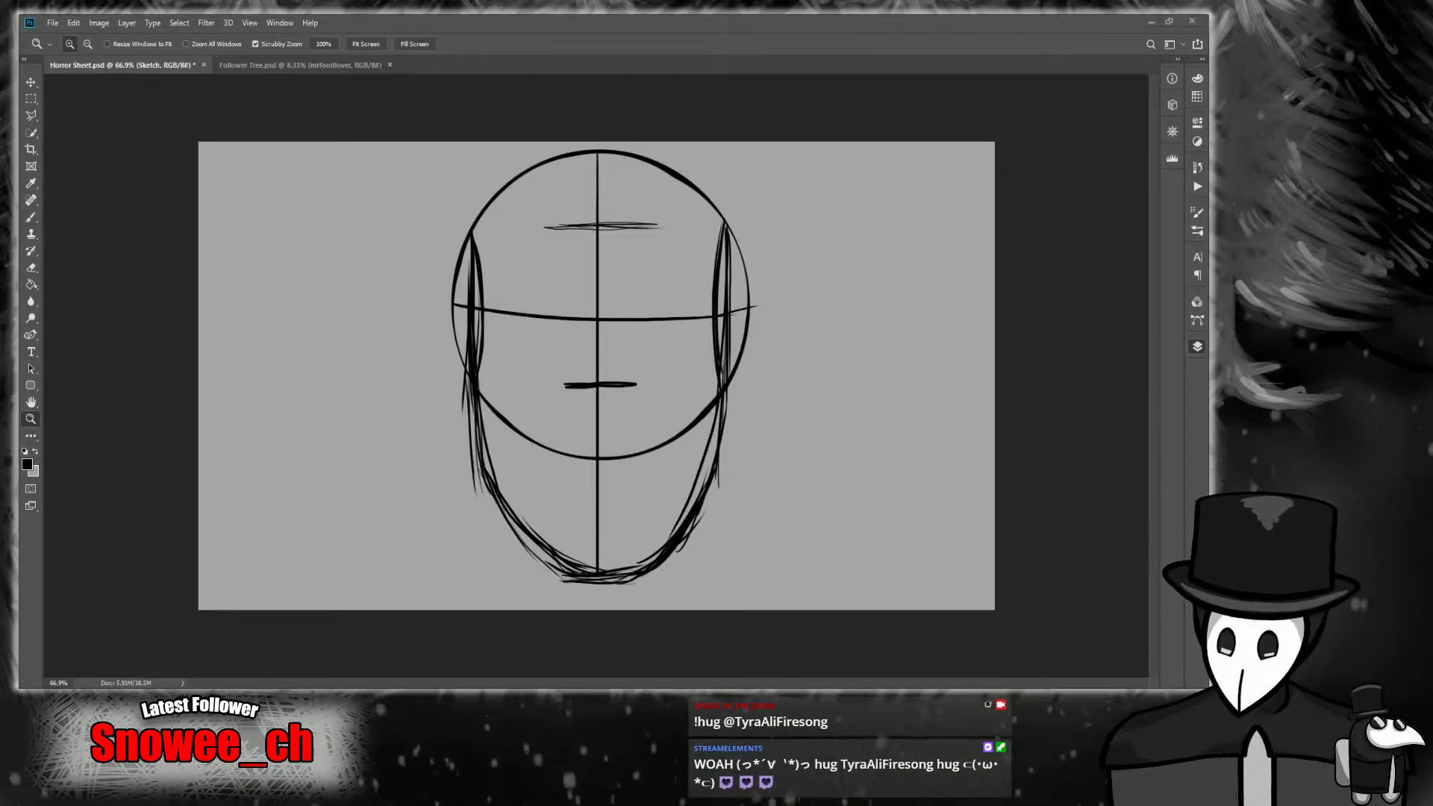
# Darken the base of the chin and the lower right jawline.
pyautogui.scroll(2, 688, 532)
pyautogui.press('b')
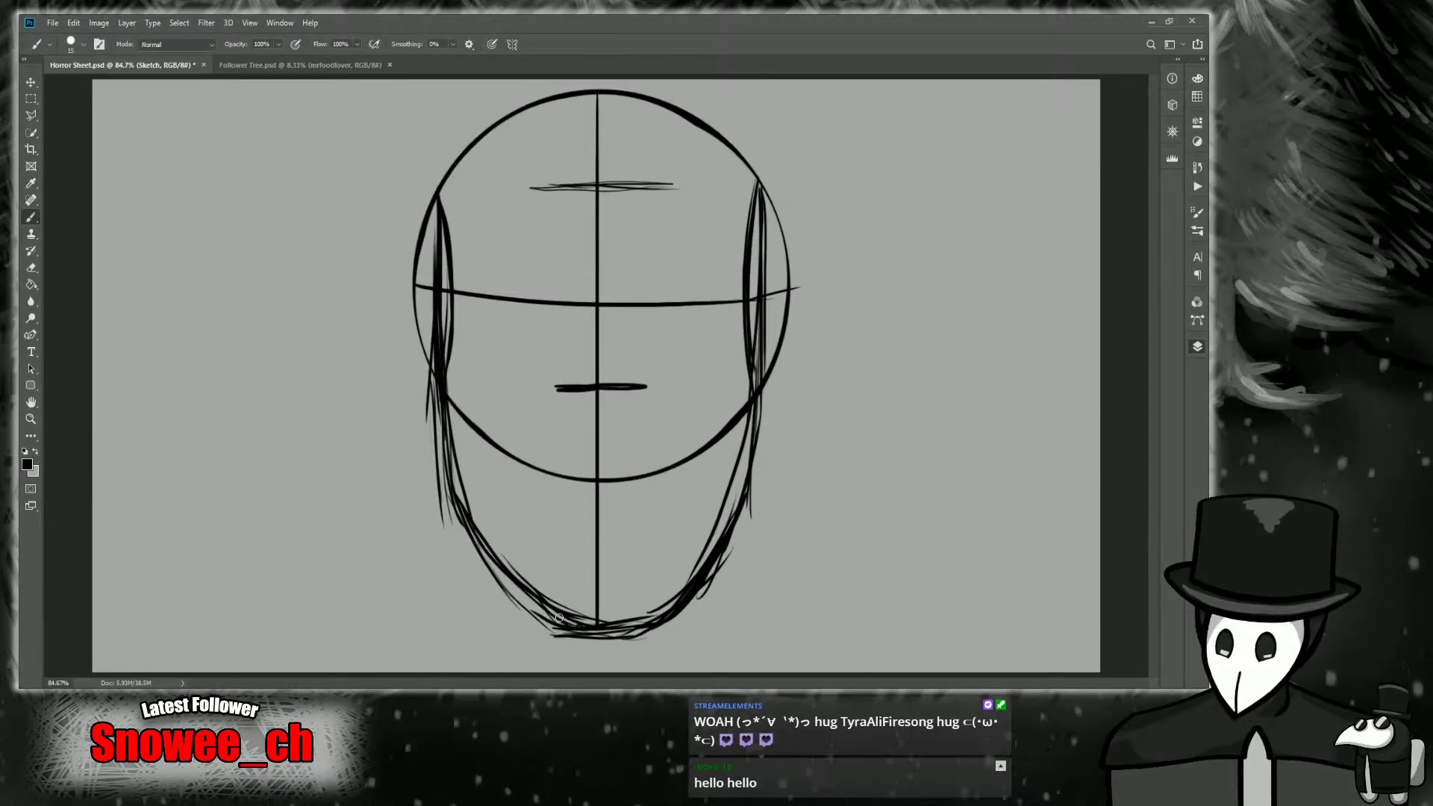
pyautogui.moveTo(560, 636); pyautogui.dragTo(551, 628)
pyautogui.moveTo(655, 615)
pyautogui.mouseDown()
pyautogui.moveTo(713, 516)
pyautogui.moveTo(700, 582)
pyautogui.mouseUp()
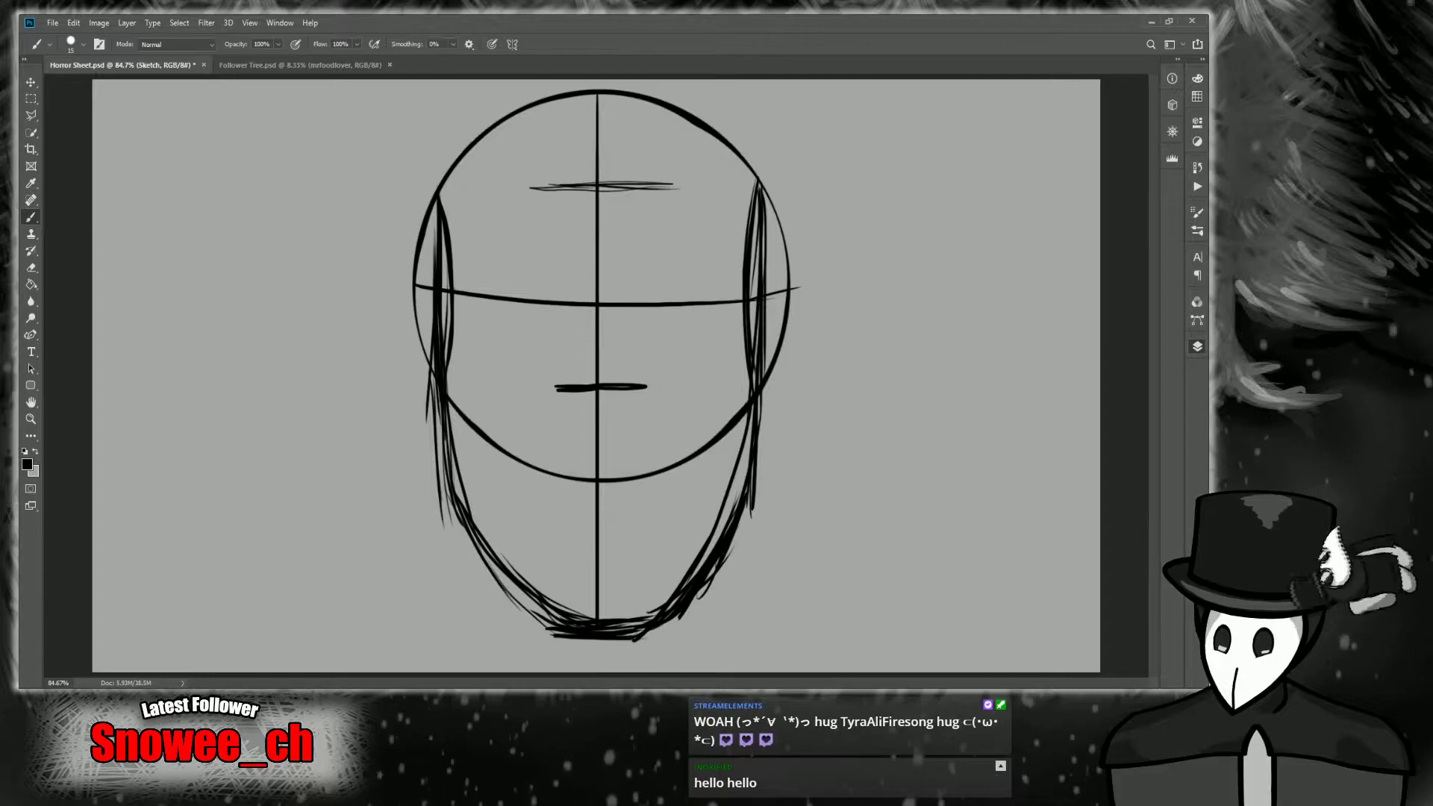
# Add short marks on the left cheek and lower face, and thicken the left side line of the face.
pyautogui.press('z')
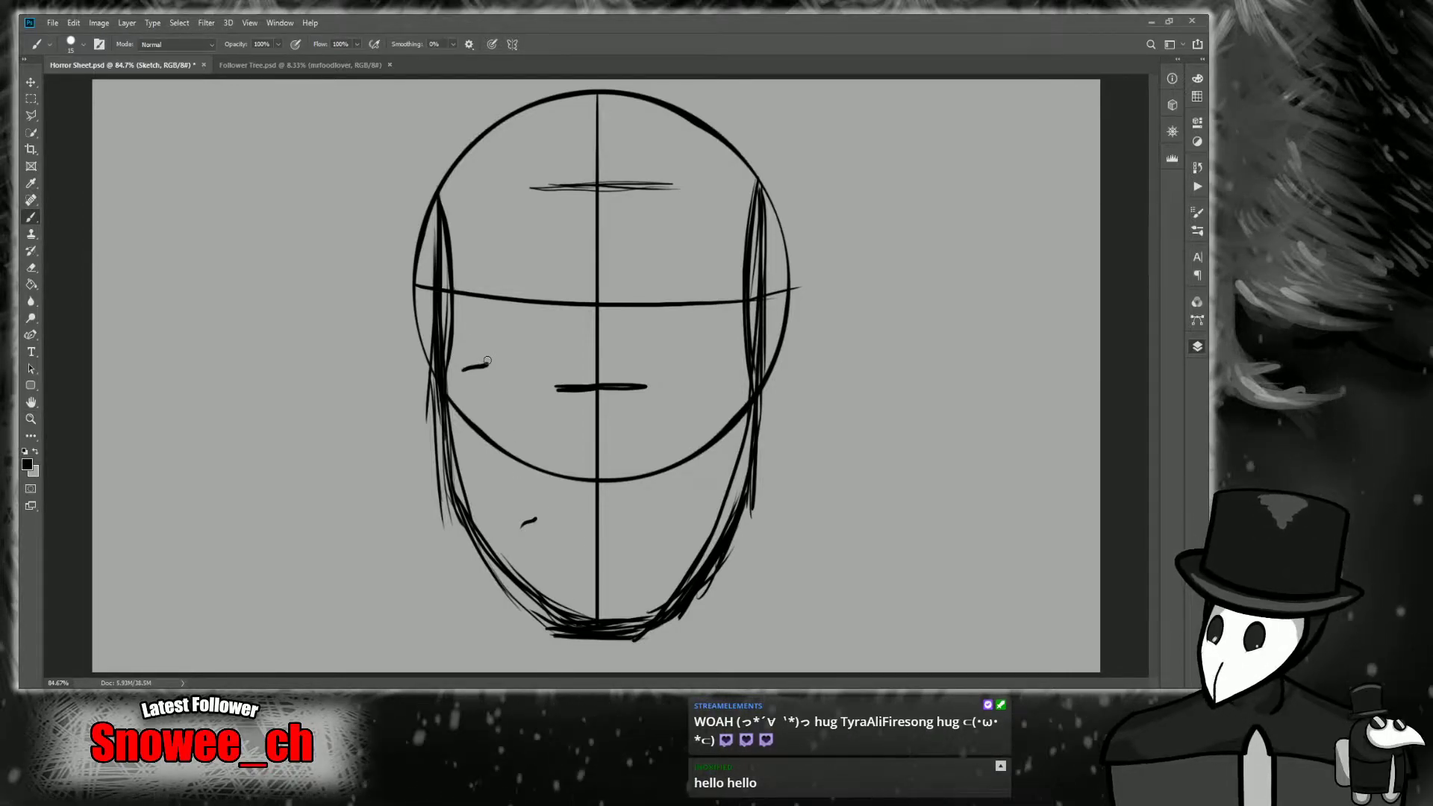
pyautogui.press('z')
pyautogui.moveTo(516, 302)
pyautogui.mouseDown()
pyautogui.moveTo(546, 302)
pyautogui.moveTo(518, 302)
pyautogui.mouseUp()
pyautogui.press('b')
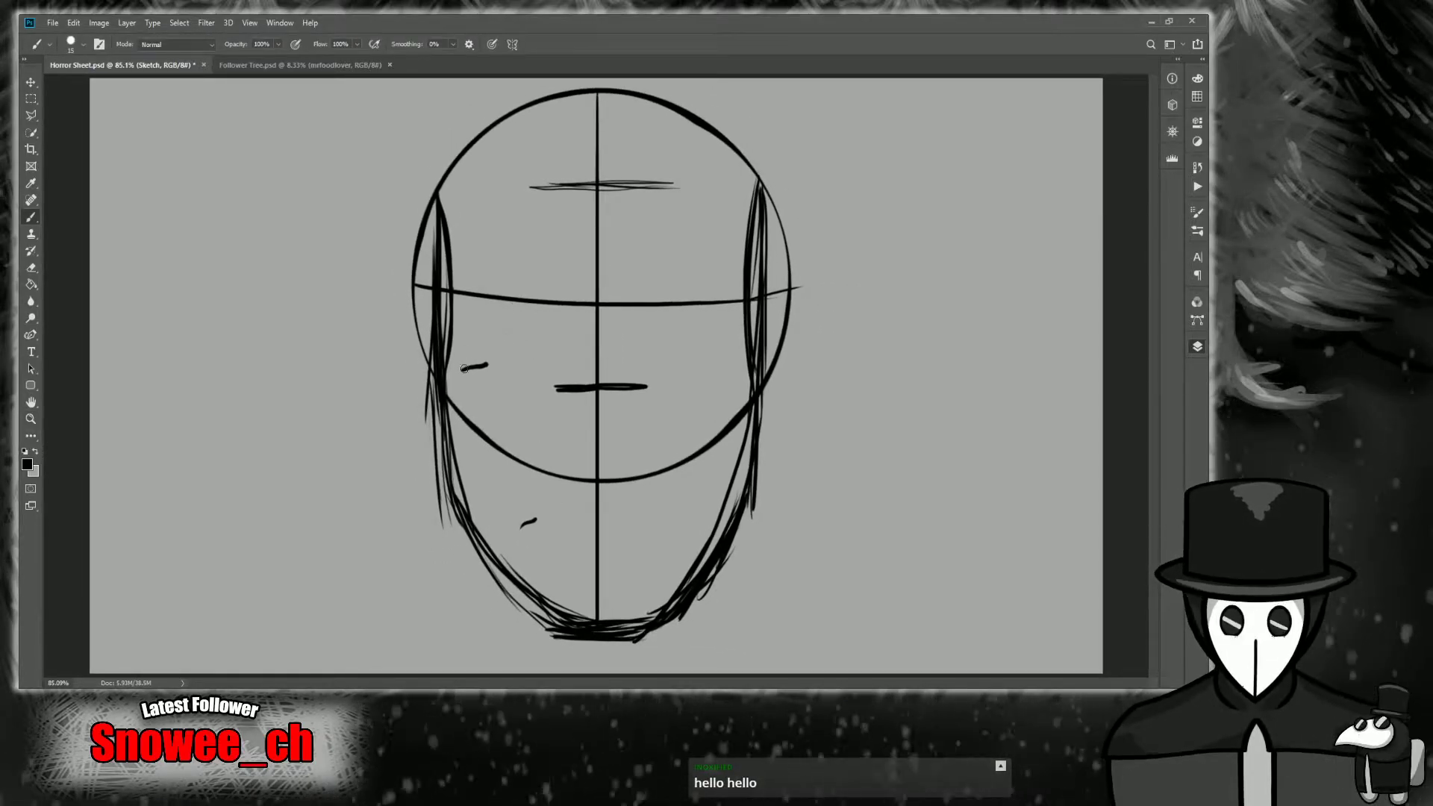
pyautogui.moveTo(447, 483); pyautogui.dragTo(439, 297)
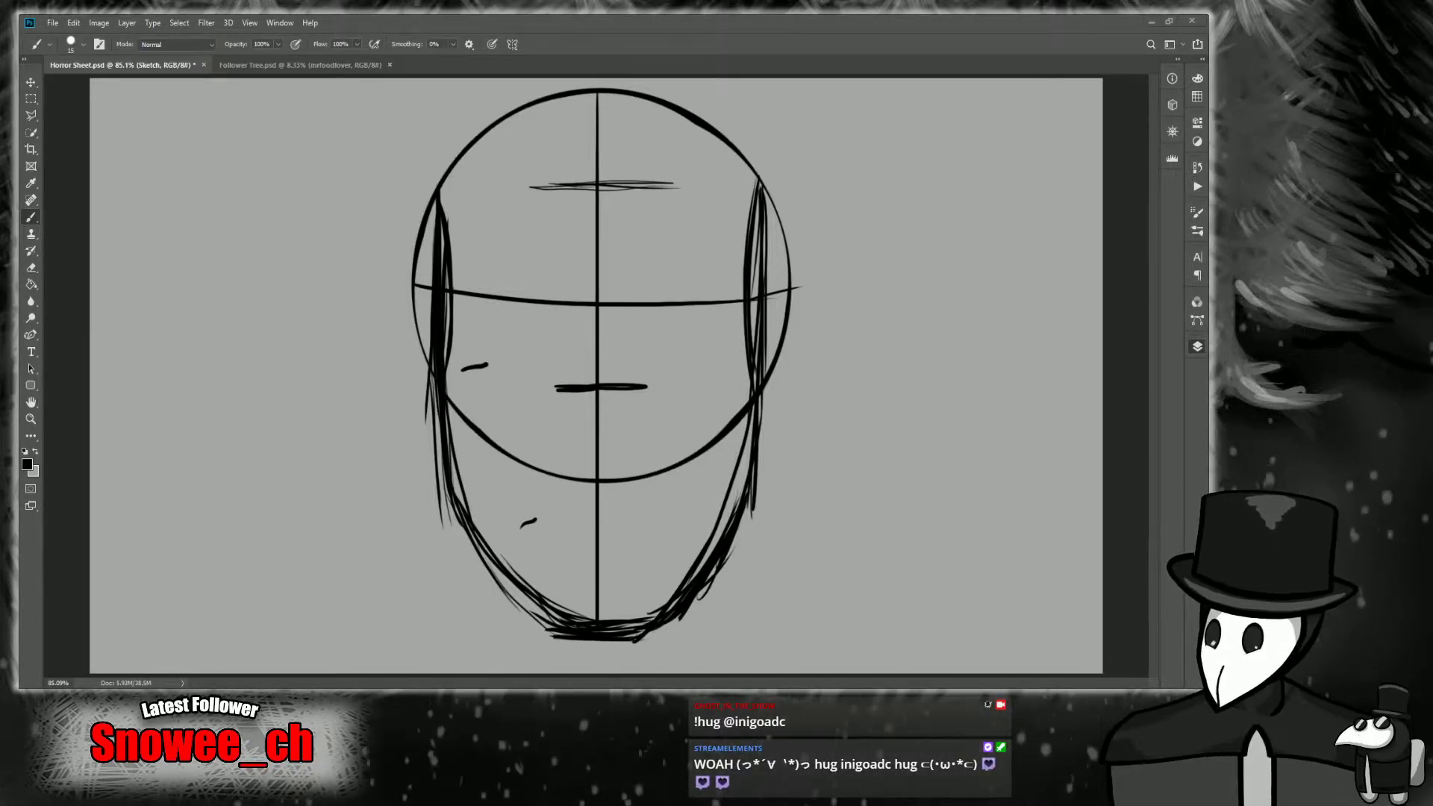
# Switch to the Follower Tree document and examine the branches of names in its lower-left area beside the central circle.
pyautogui.click(306, 65)
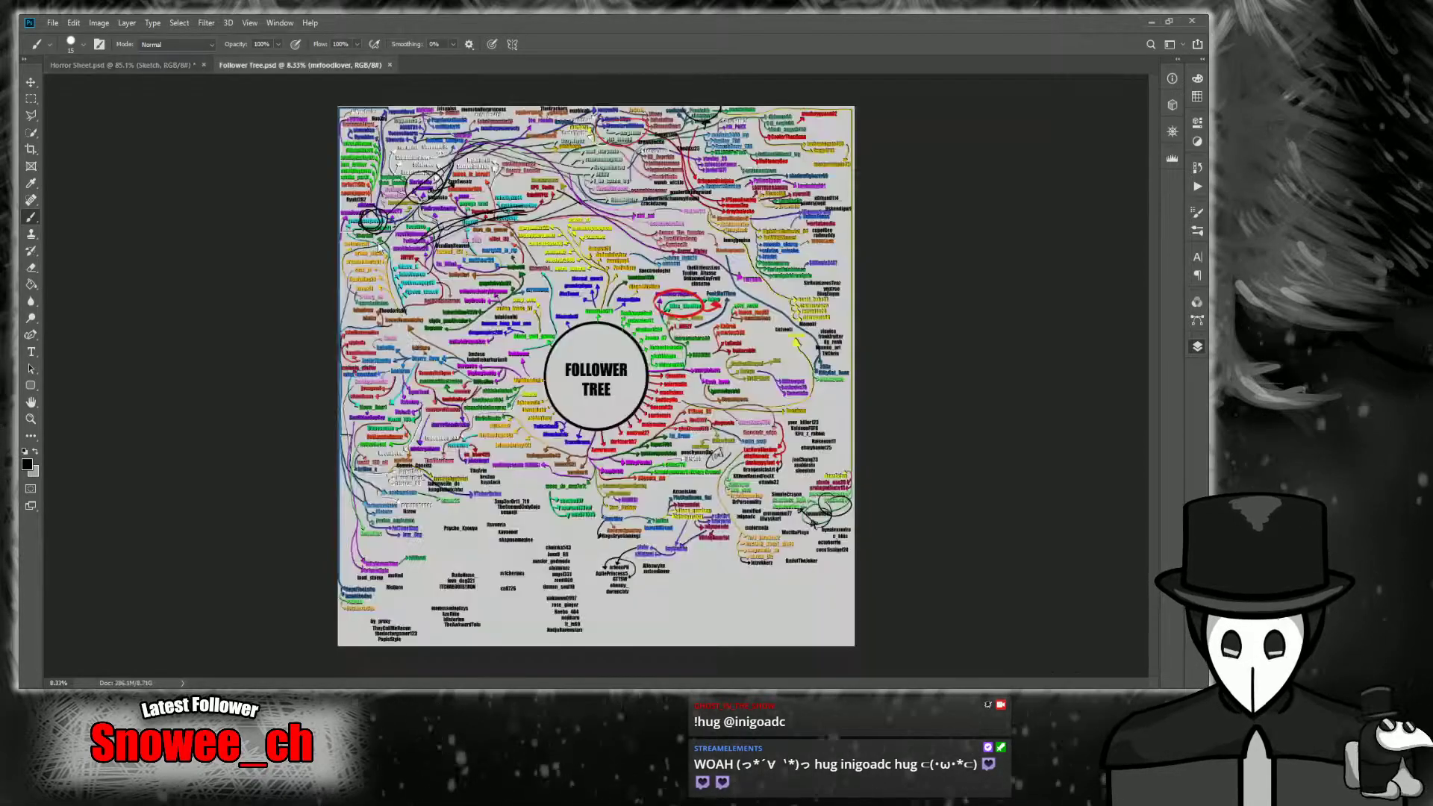
pyautogui.press('z')
pyautogui.moveTo(542, 402); pyautogui.dragTo(547, 401)
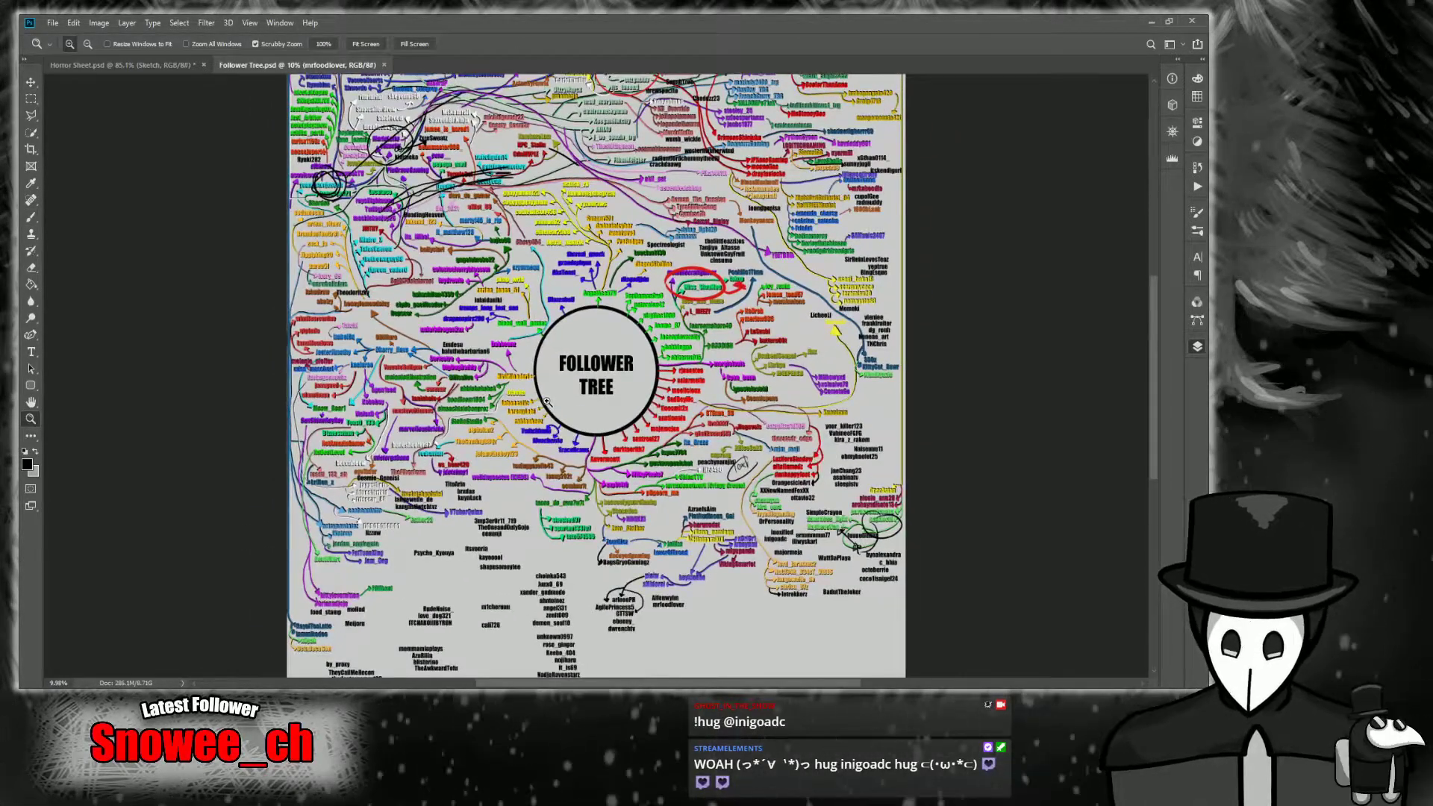
pyautogui.scroll(-1, 581, 387)
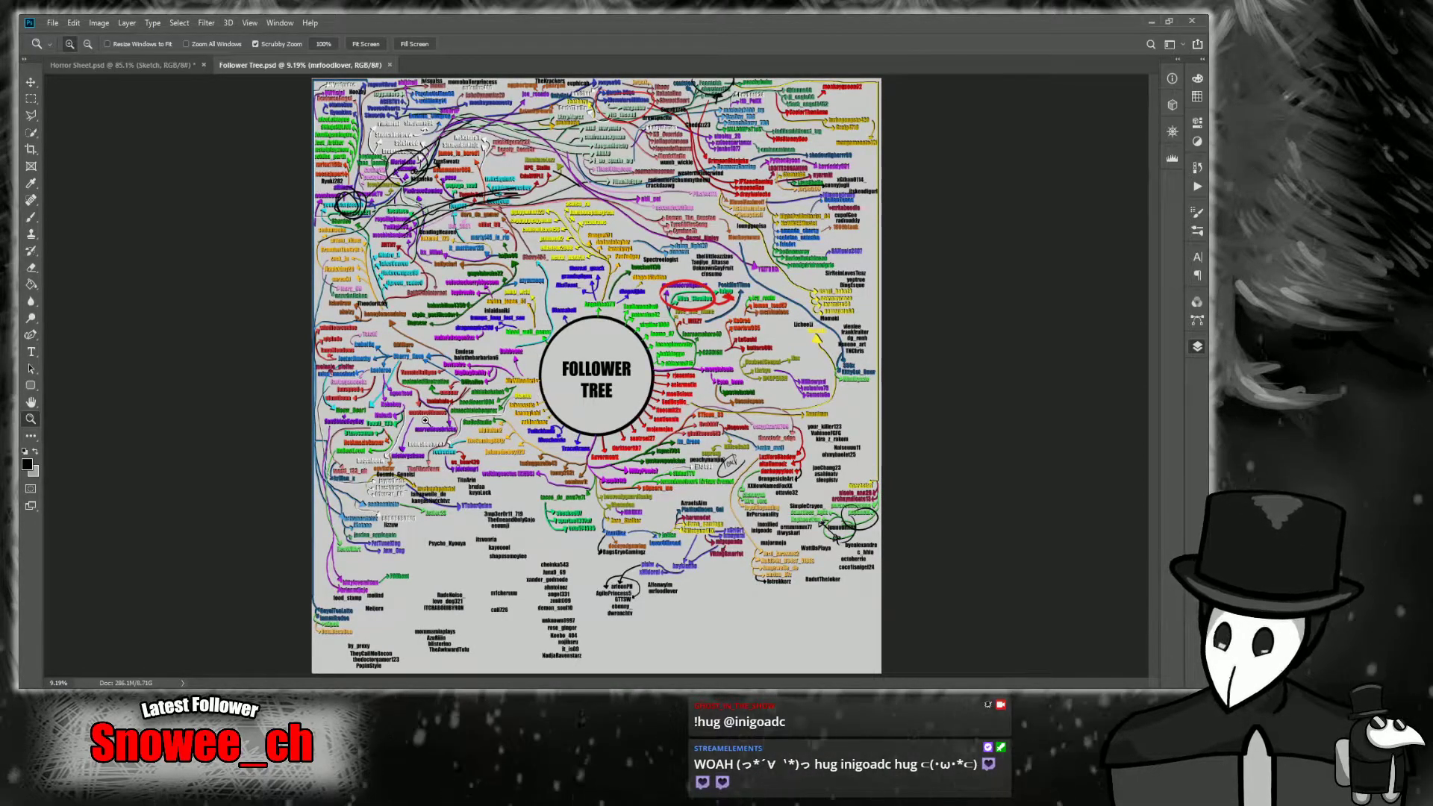
pyautogui.scroll(4, 448, 559)
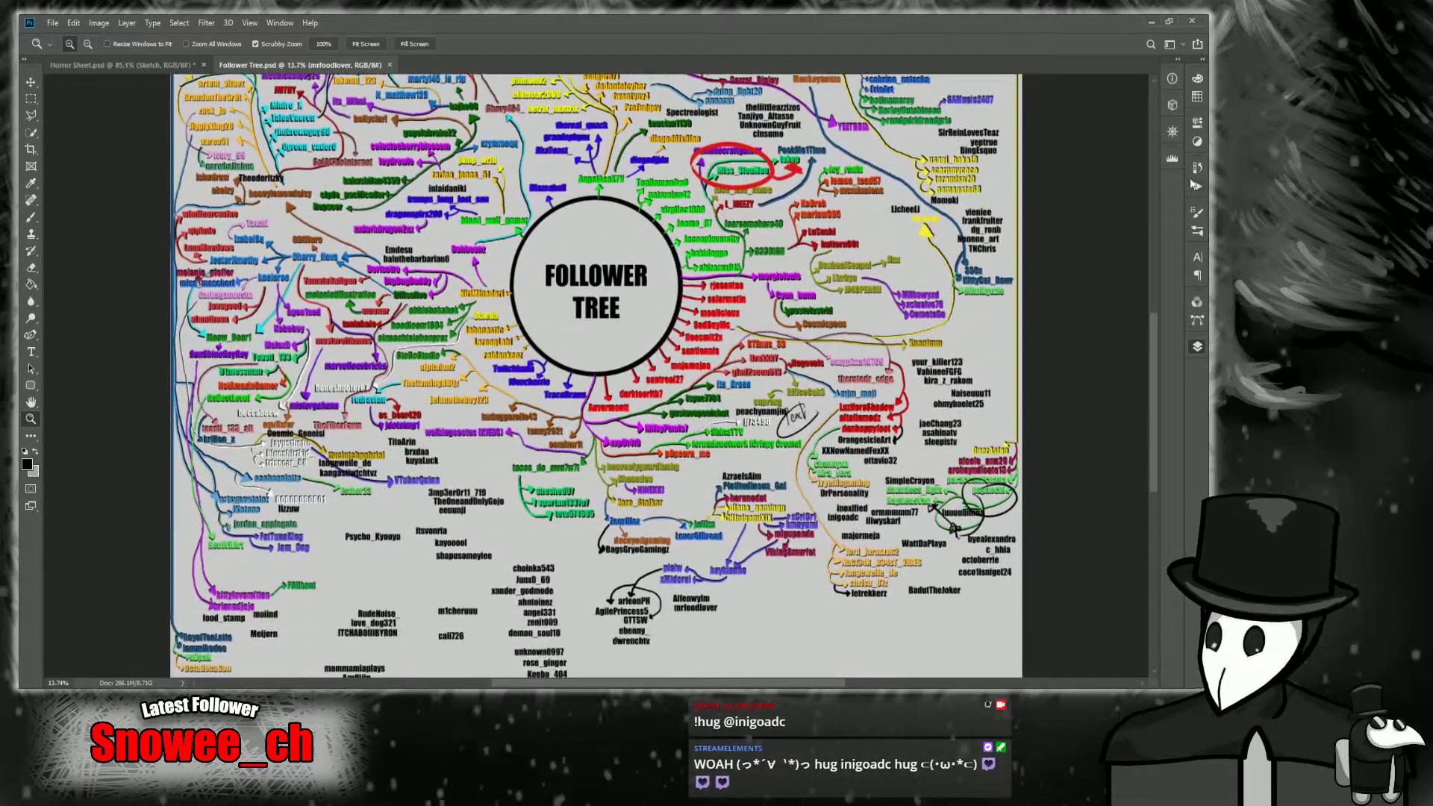
pyautogui.scroll(4, 488, 455)
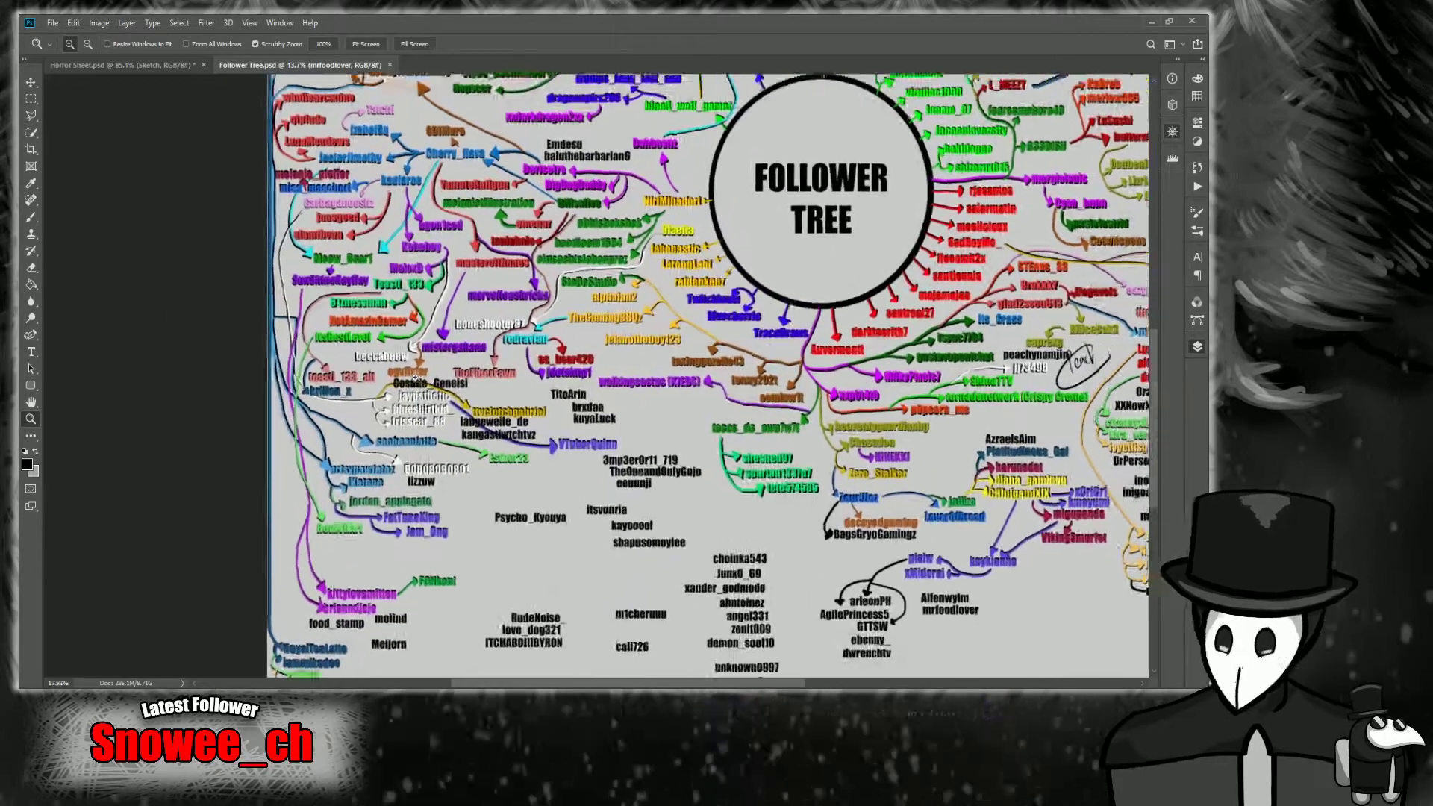
pyautogui.scroll(-2, 488, 456)
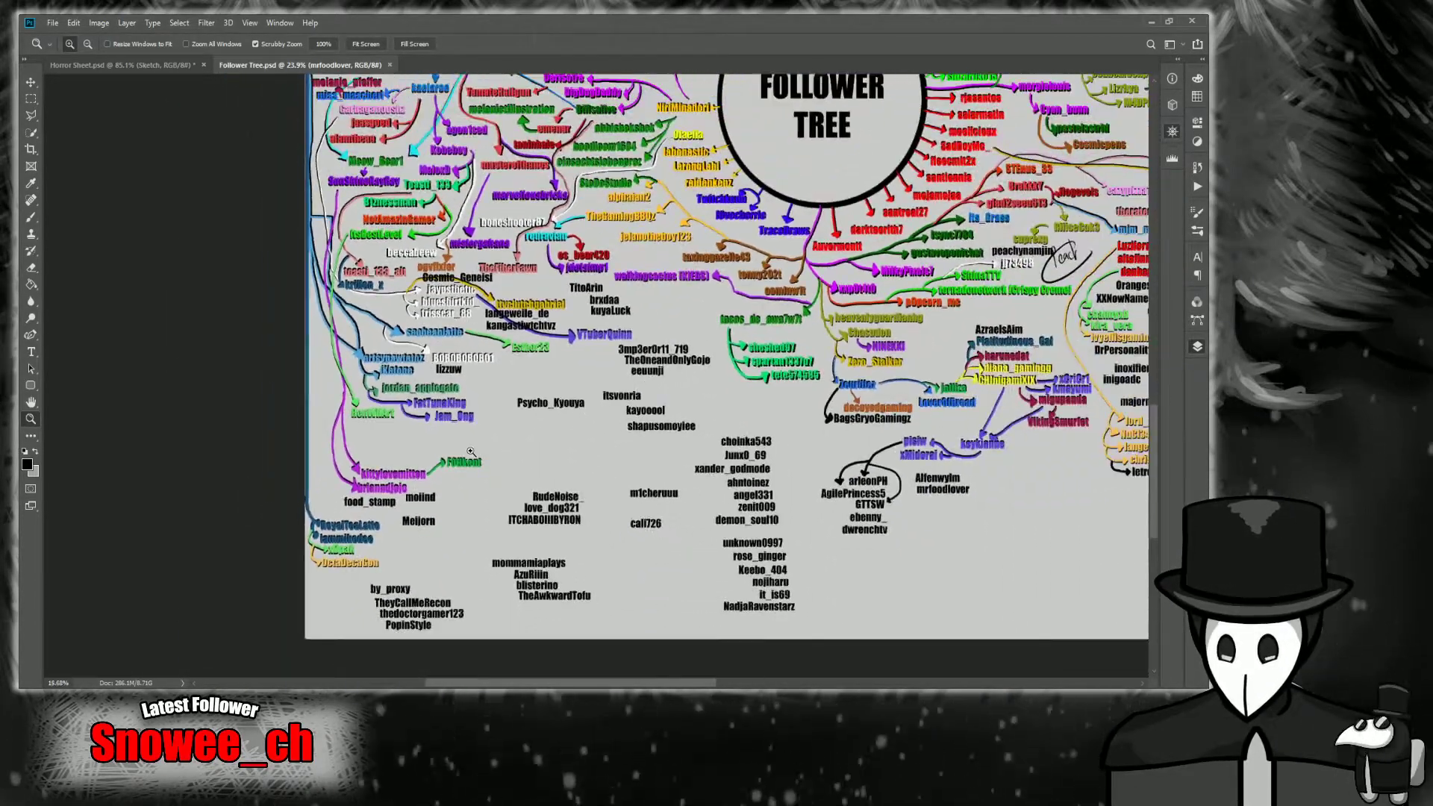
pyautogui.scroll(2, 404, 412)
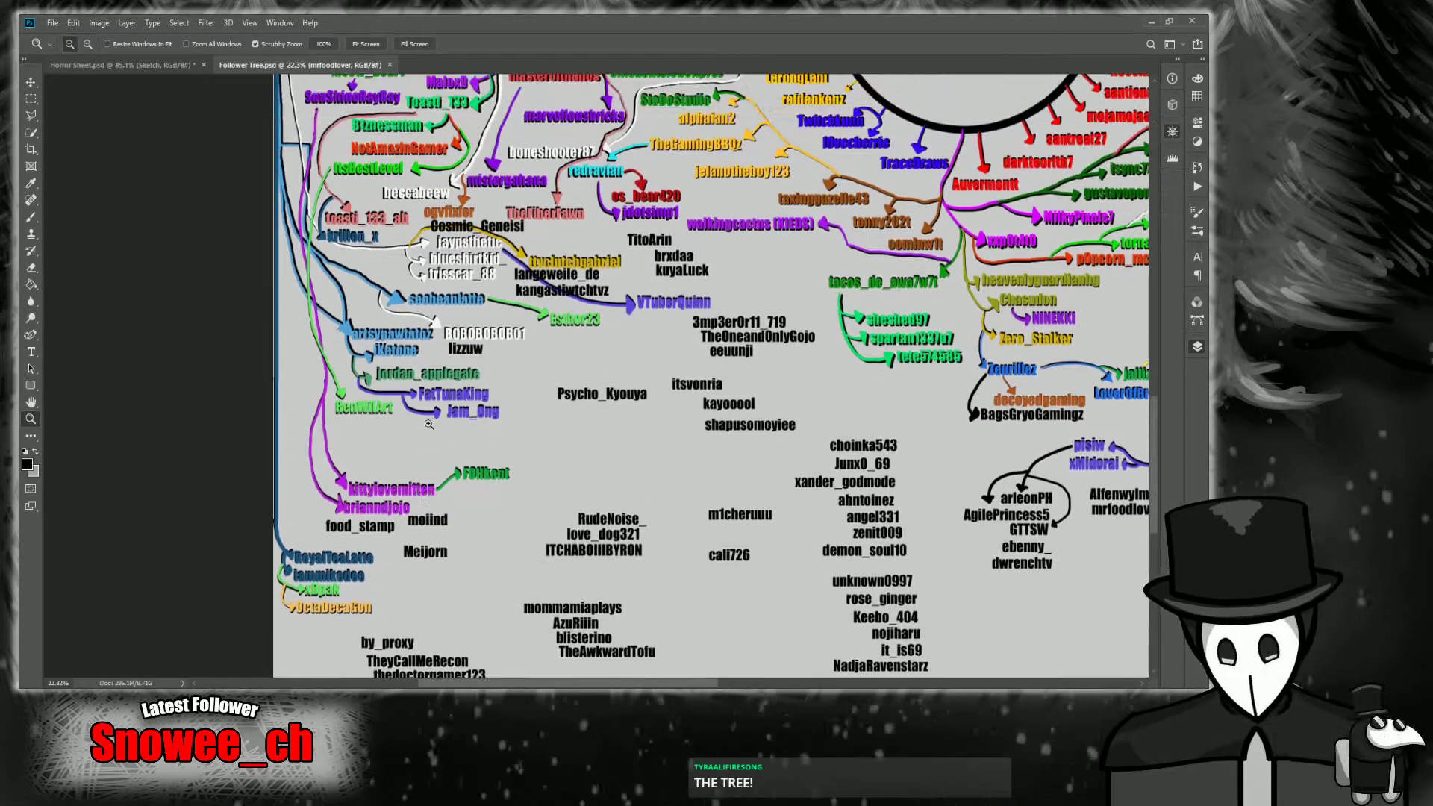
pyautogui.scroll(2, 428, 424)
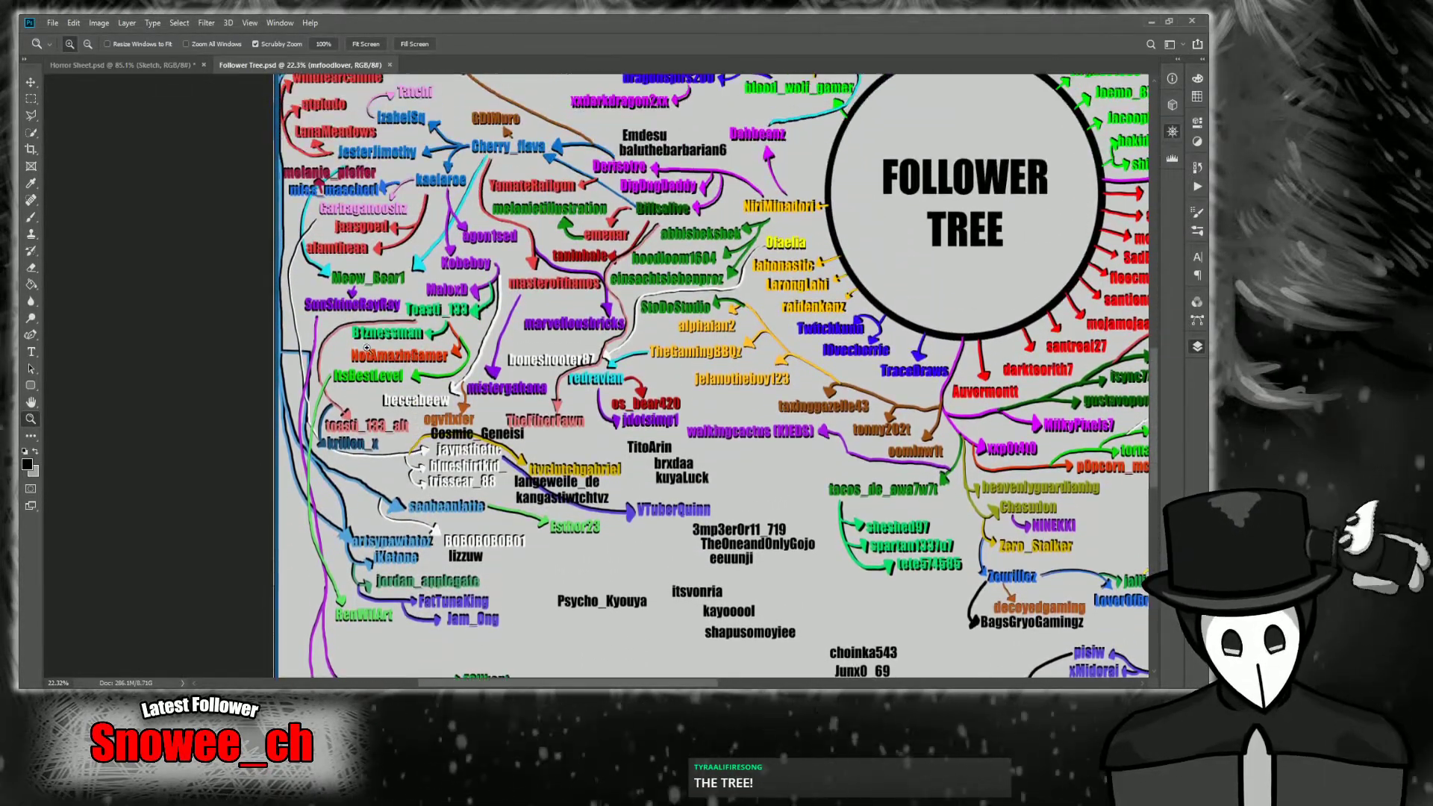
pyautogui.scroll(5, 366, 347)
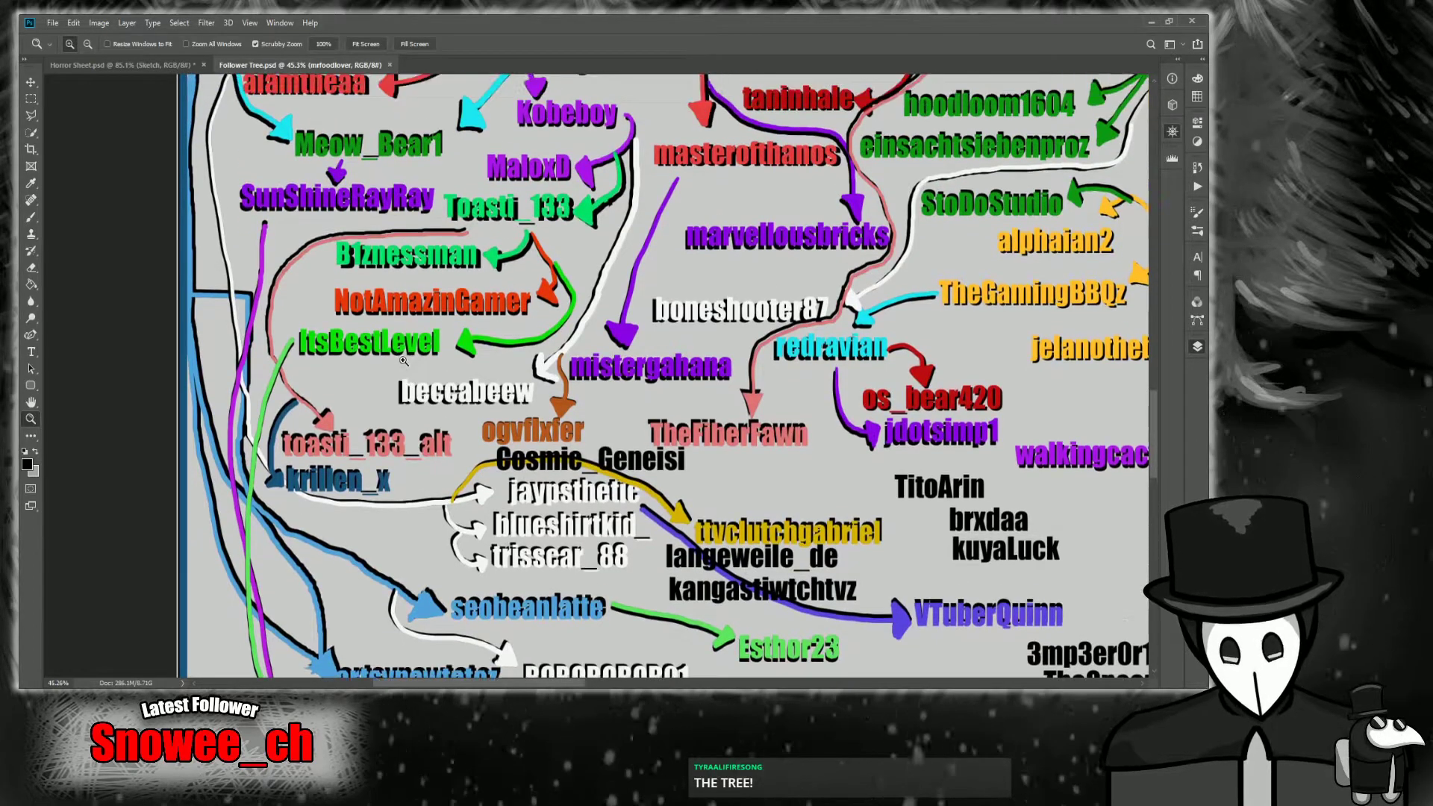
pyautogui.scroll(3, 403, 361)
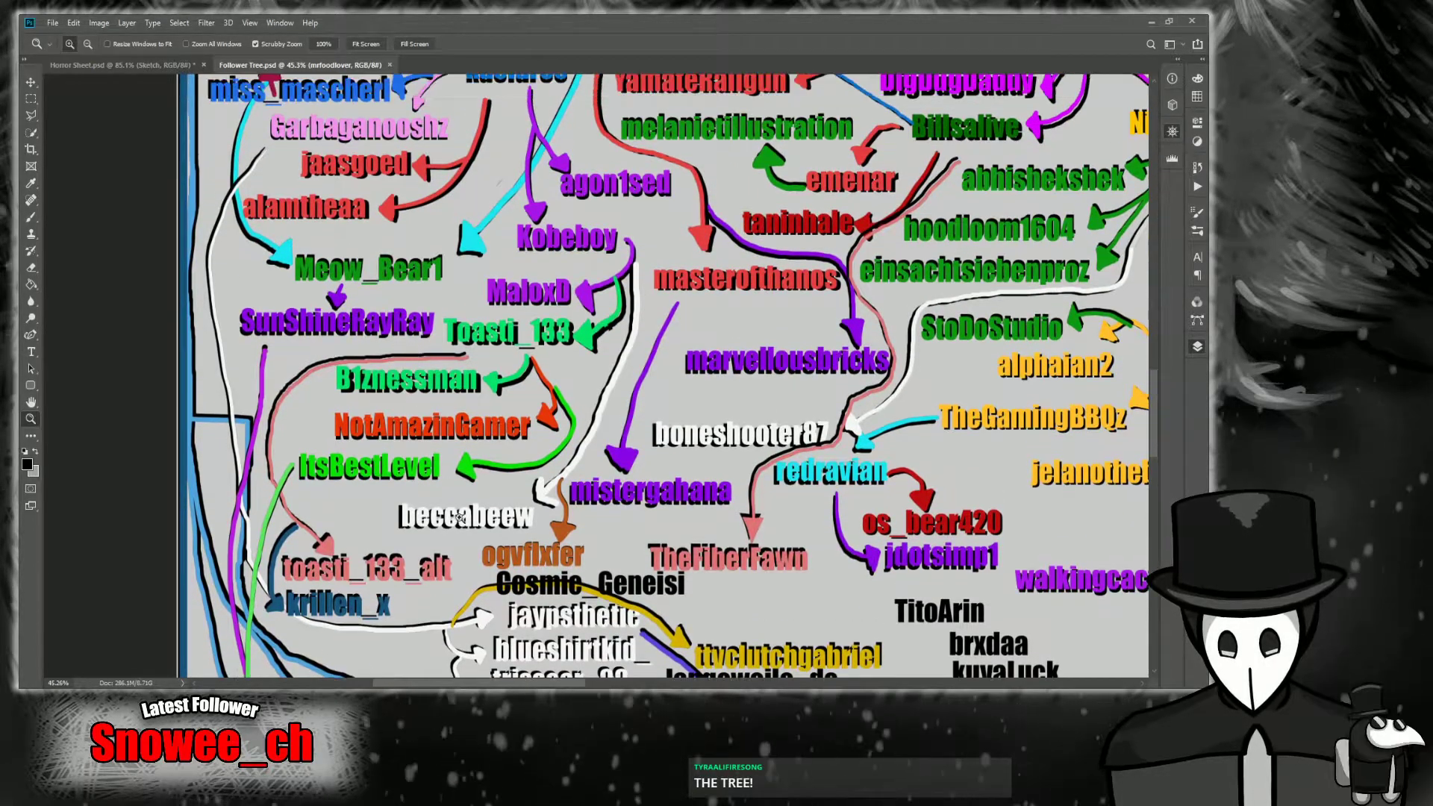
pyautogui.scroll(1, 551, 671)
pyautogui.moveTo(546, 683); pyautogui.dragTo(532, 685)
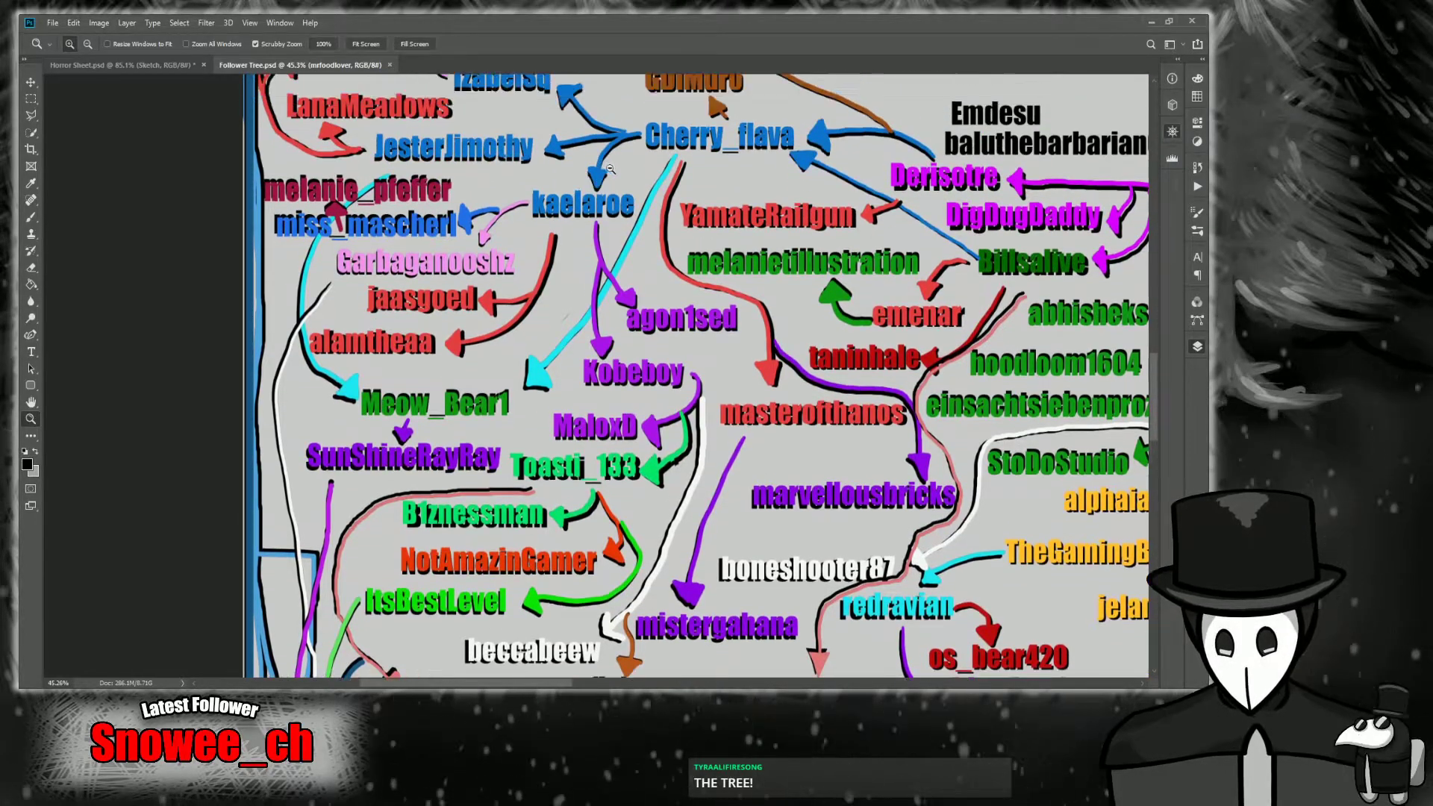
# Examine the unconnected black names along the lower-left edge of the follower tree.
pyautogui.scroll(-3, 610, 169)
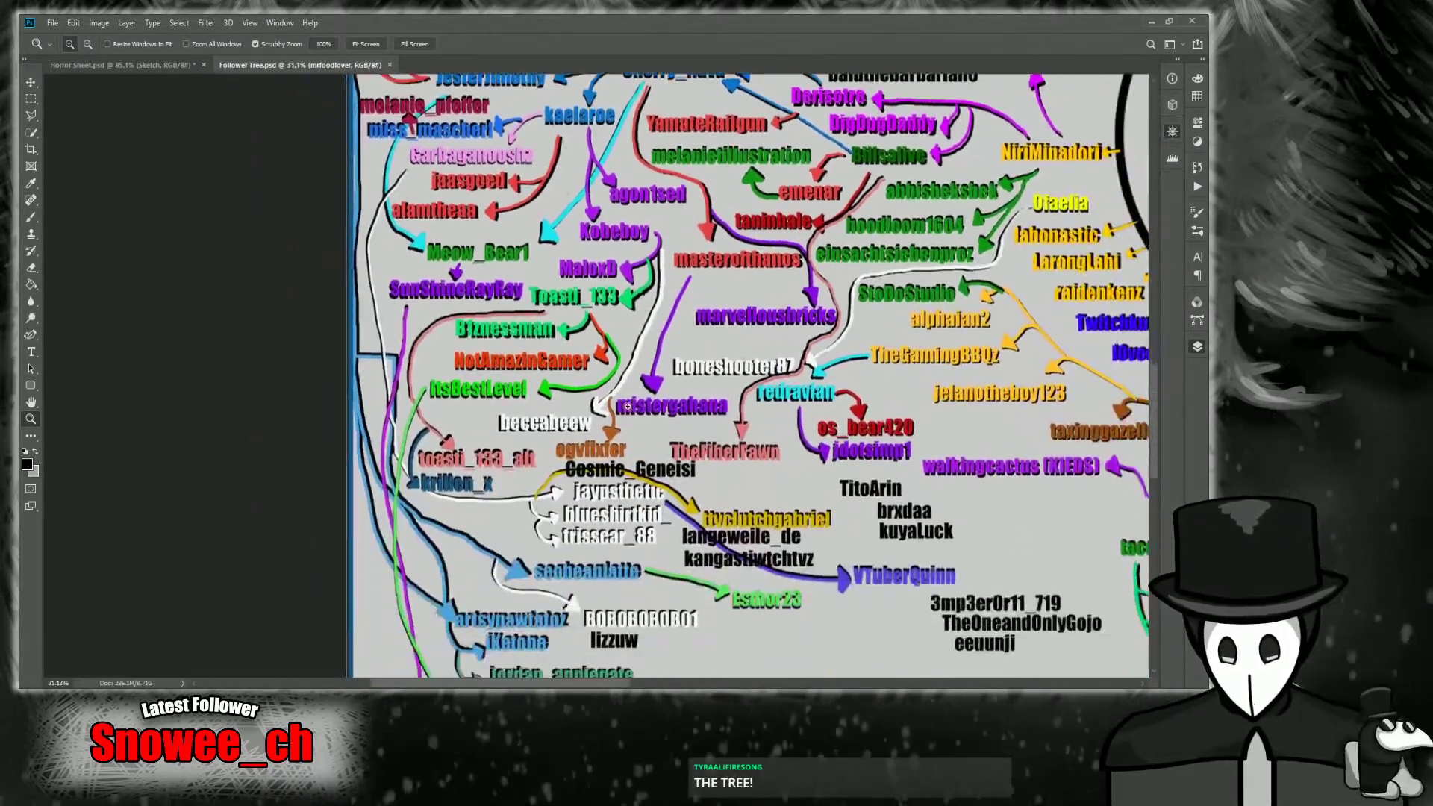
pyautogui.moveTo(606, 683); pyautogui.dragTo(643, 683)
pyautogui.scroll(-5, 659, 596)
pyautogui.scroll(6, 660, 595)
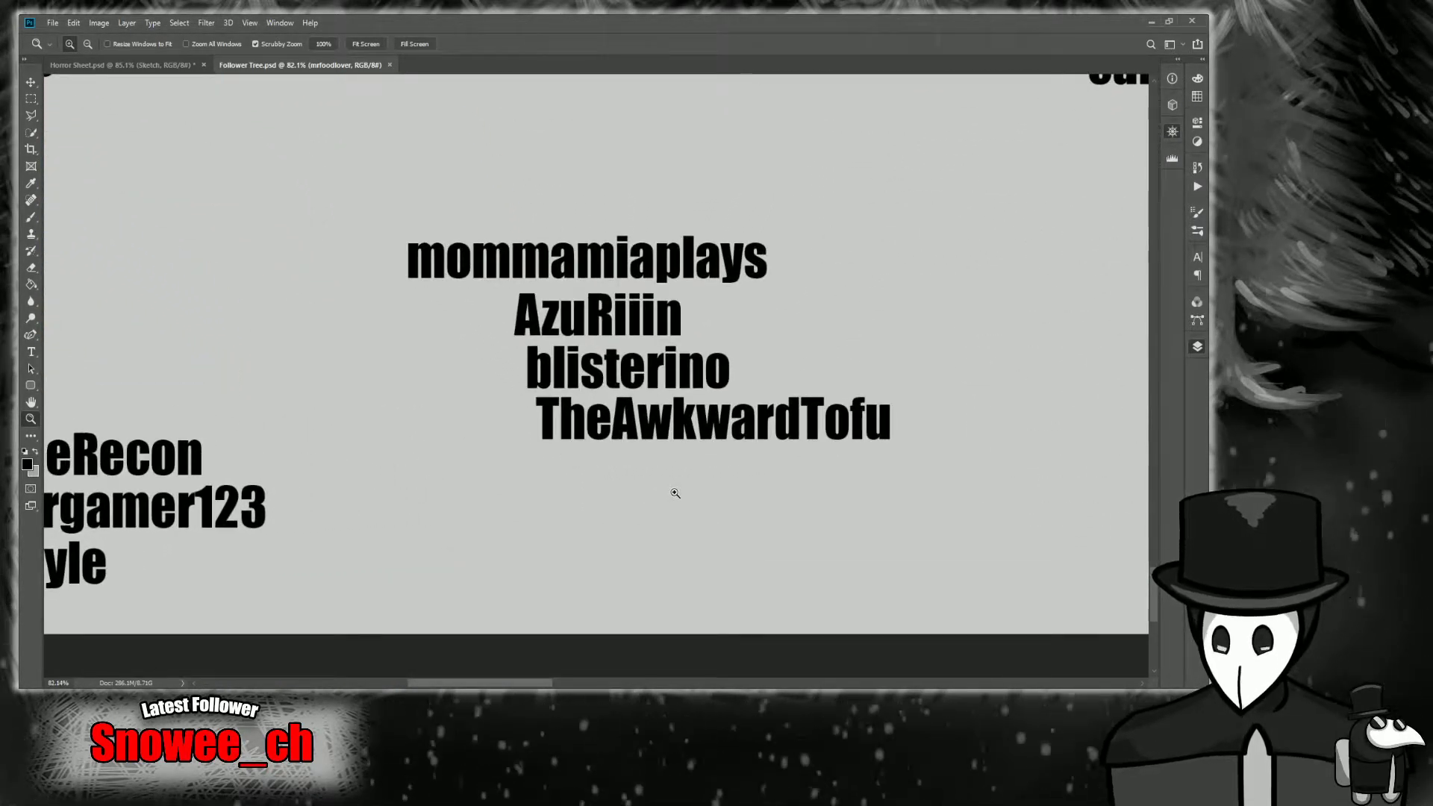
pyautogui.scroll(-2, 675, 493)
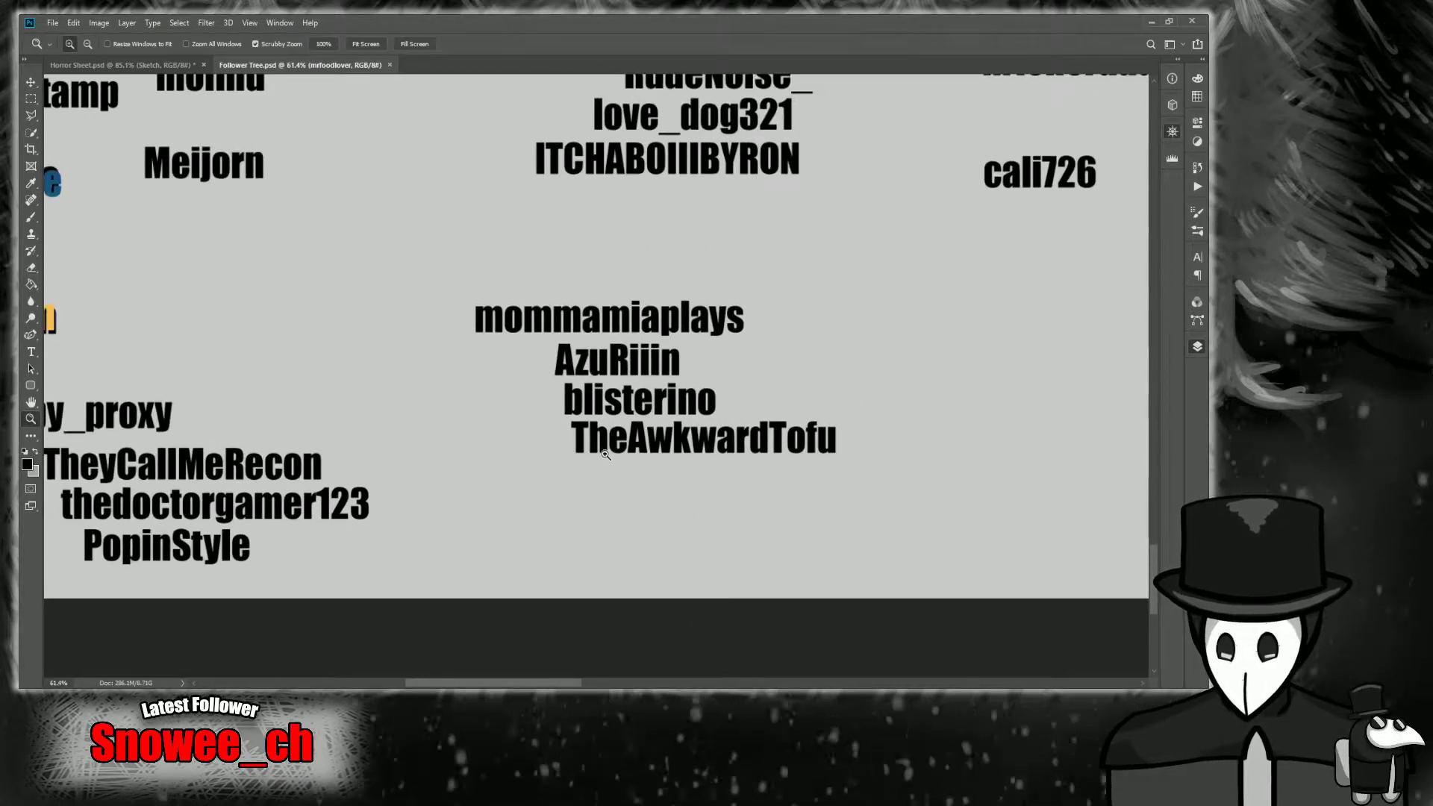
pyautogui.scroll(-6, 606, 458)
# Examine the coloured branches of names above the central circle of the follower tree.
pyautogui.scroll(3, 646, 202)
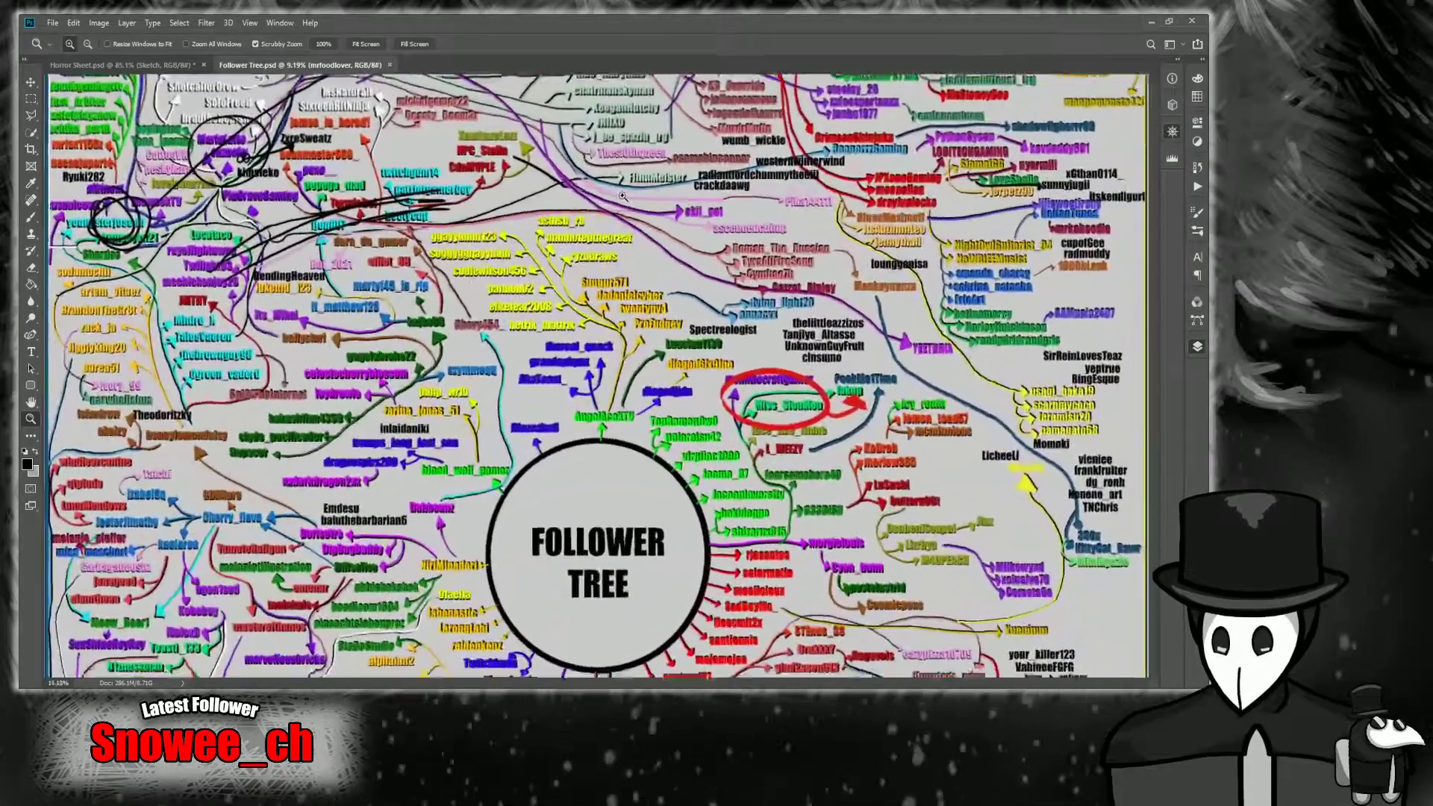
pyautogui.scroll(3, 646, 202)
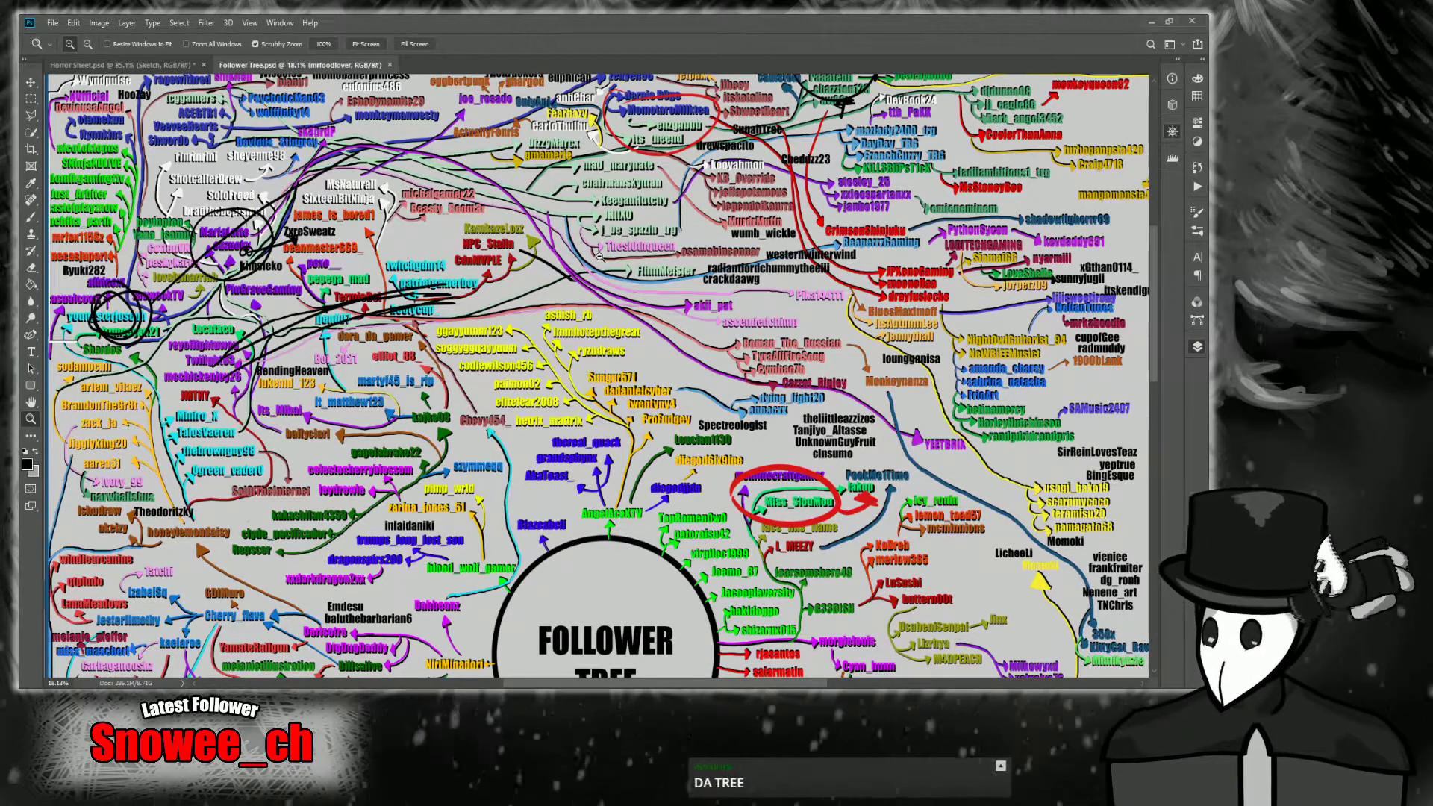
pyautogui.scroll(2, 599, 256)
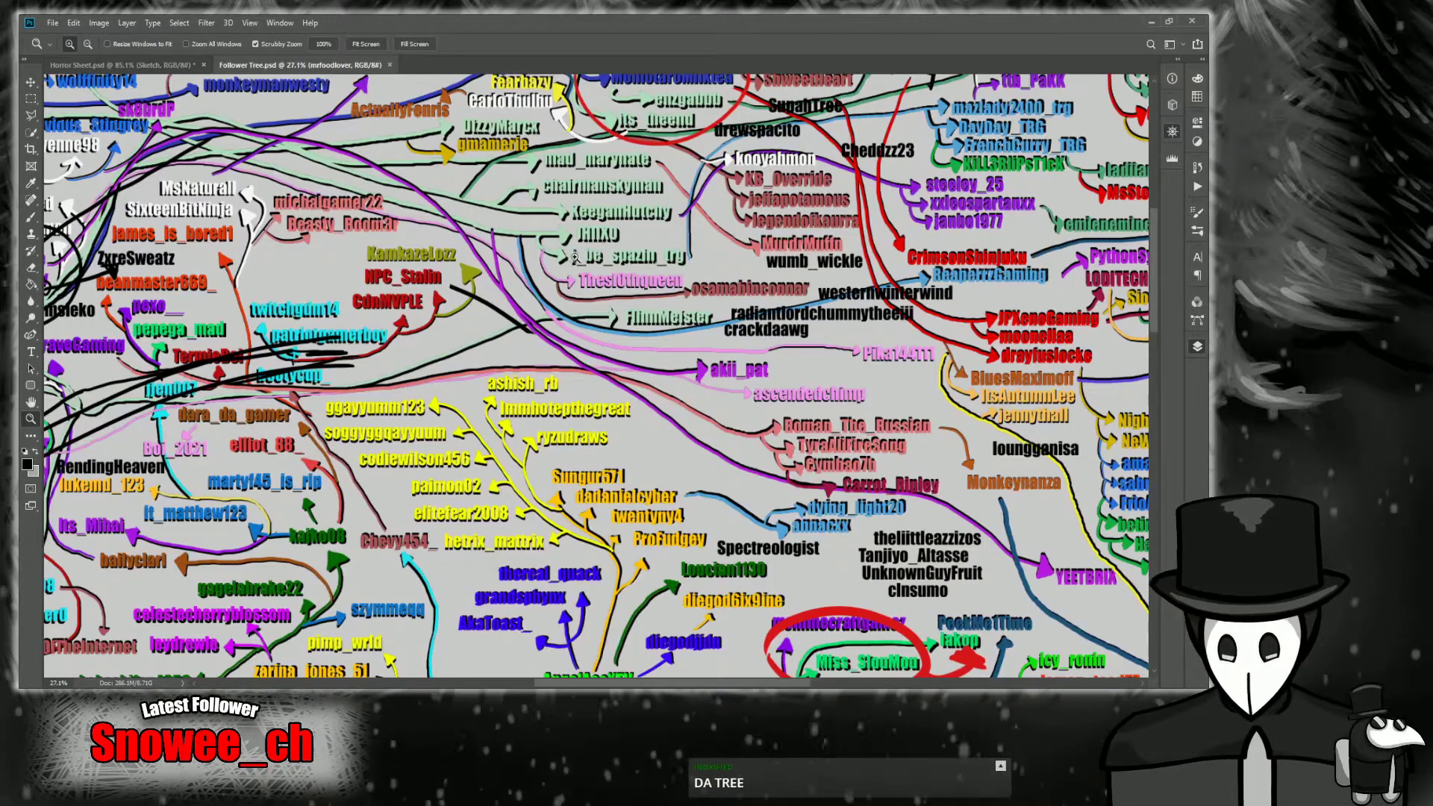
pyautogui.scroll(-2, 572, 256)
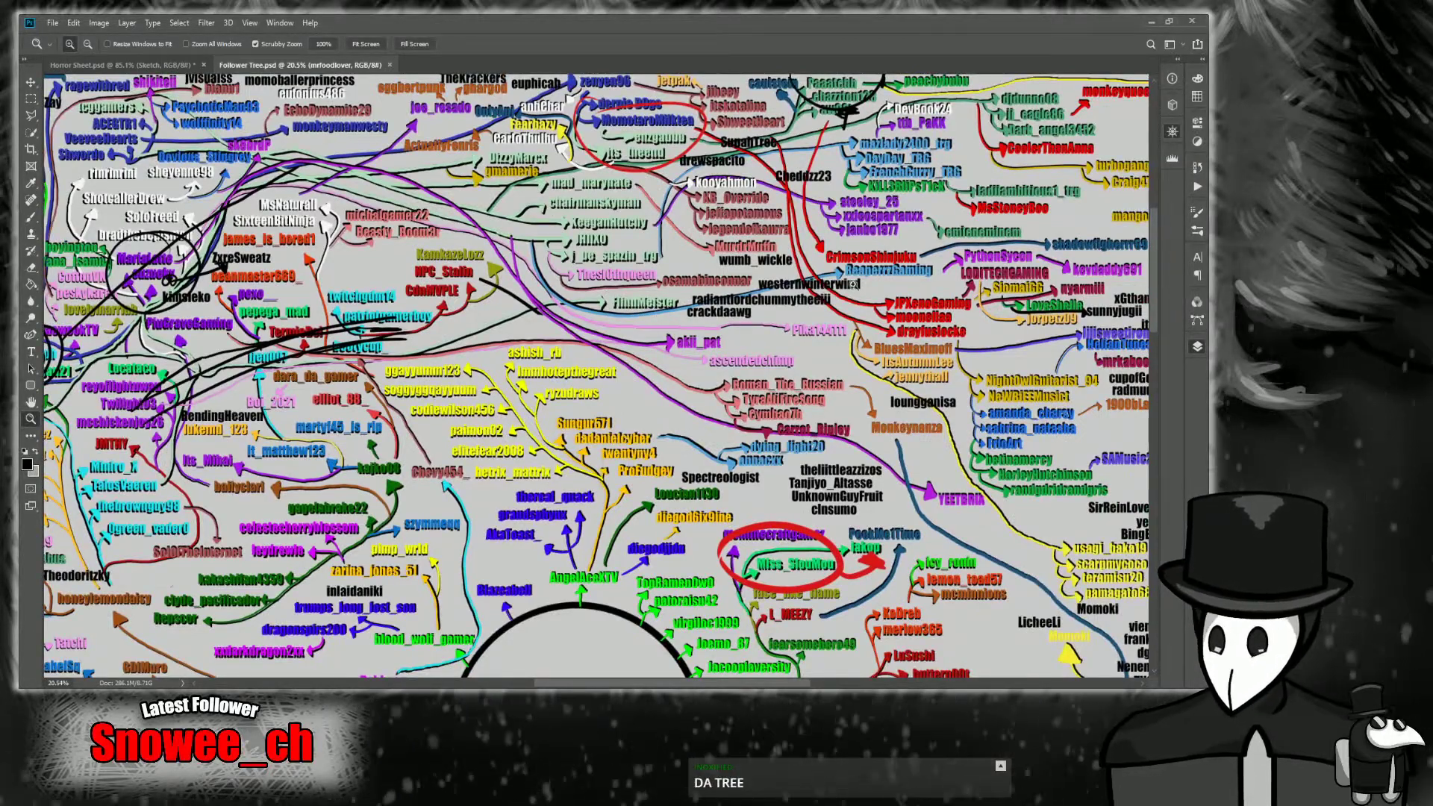
pyautogui.scroll(2, 818, 430)
pyautogui.scroll(1, 819, 430)
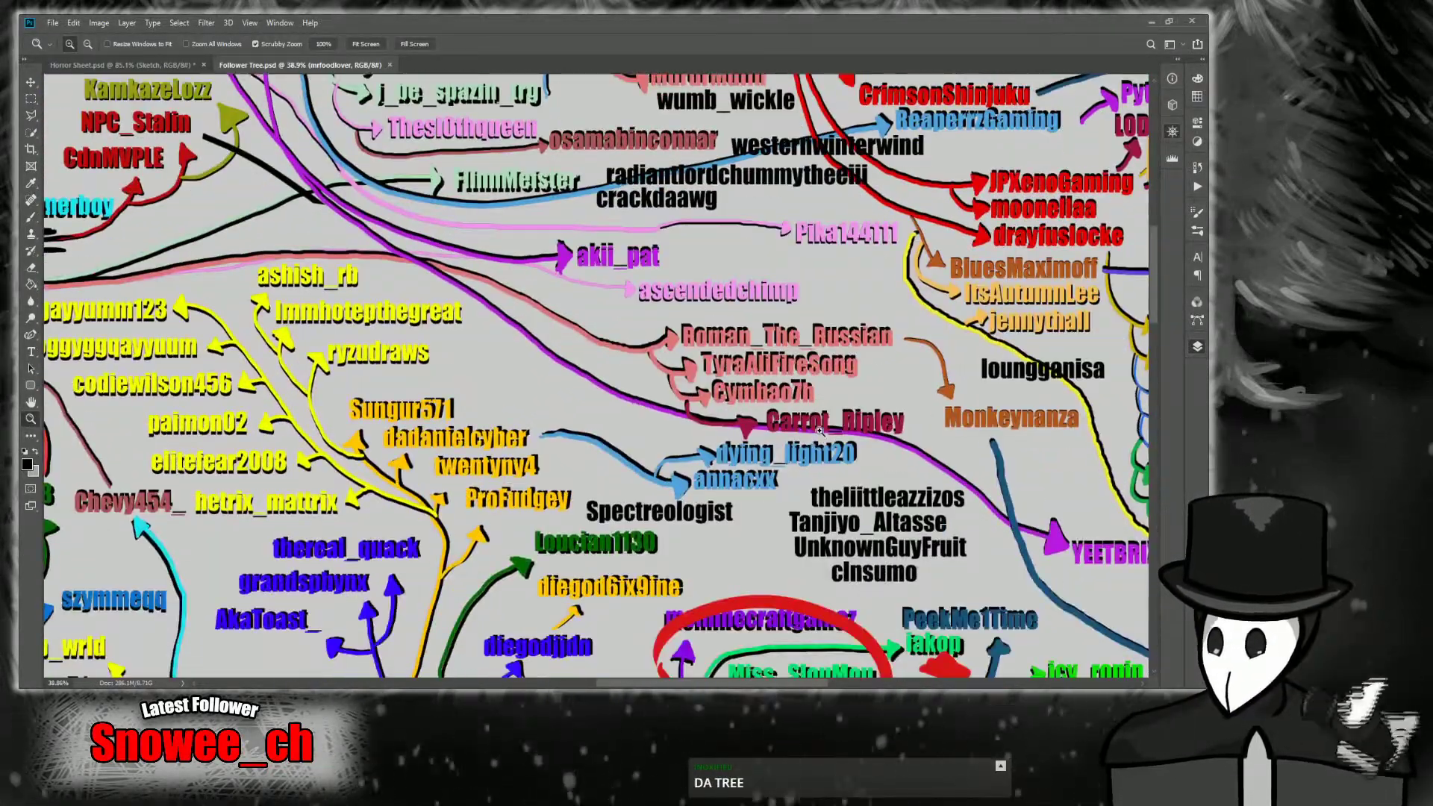
pyautogui.scroll(-1, 818, 431)
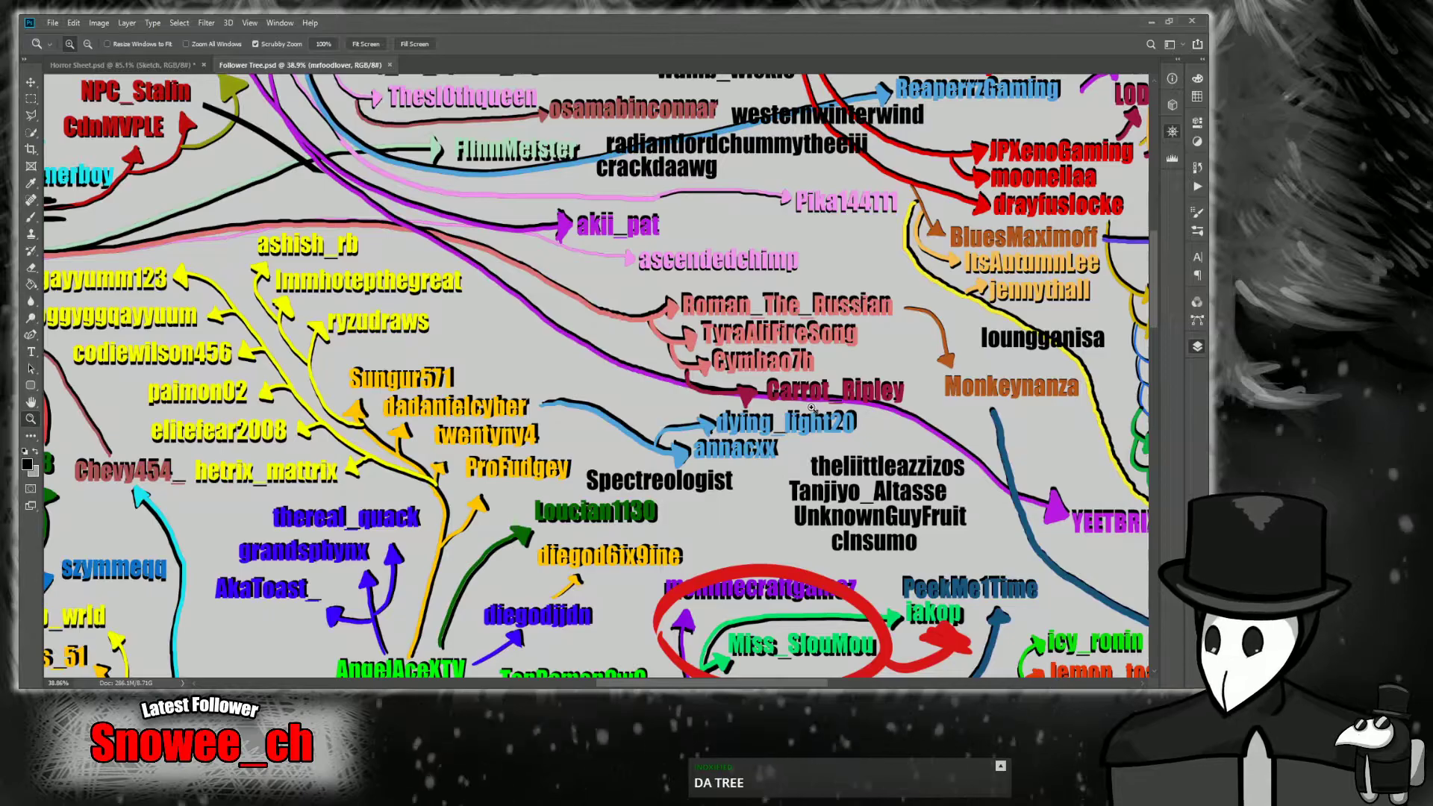
pyautogui.scroll(-4, 811, 407)
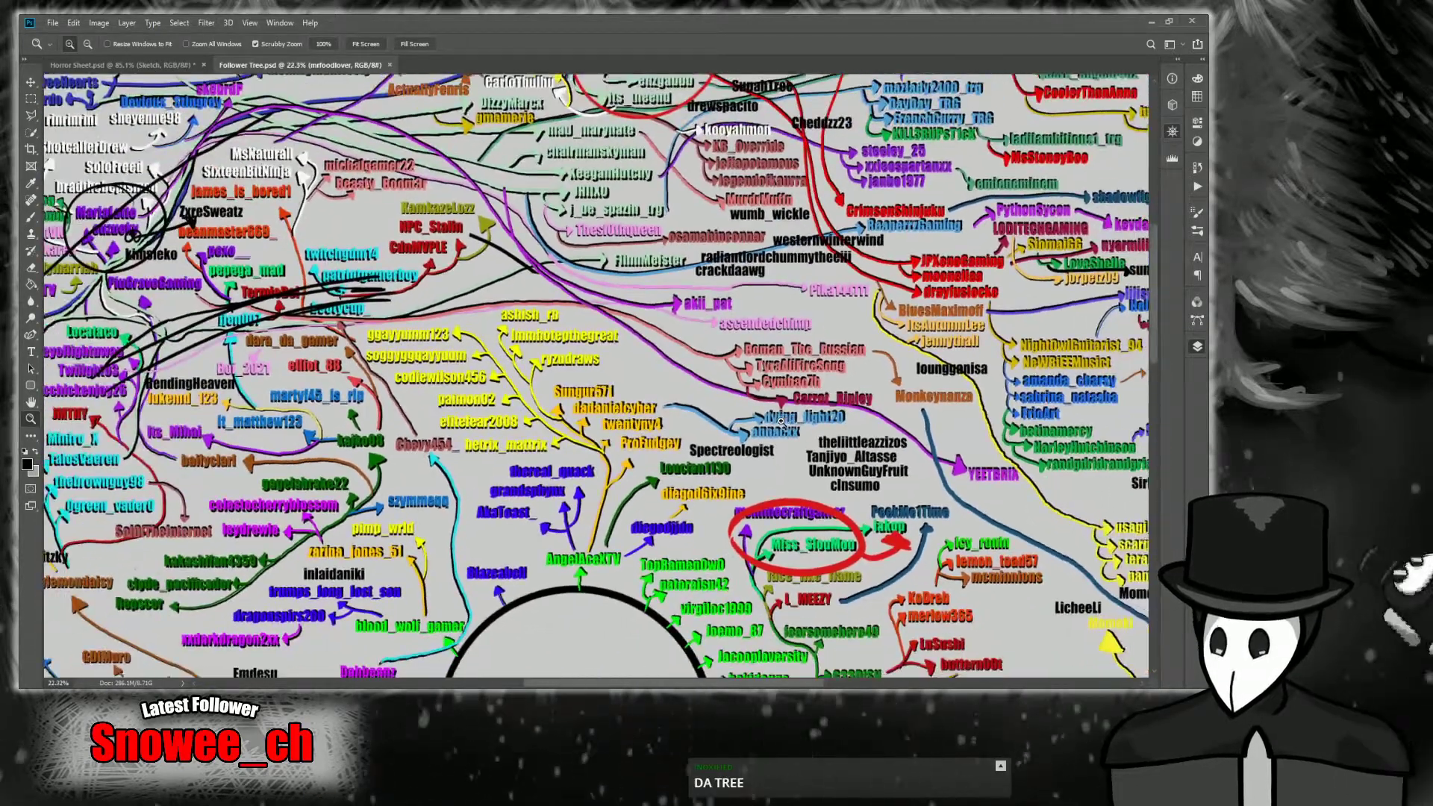
# Examine the branches and unconnected names directly below the central circle of the follower tree.
pyautogui.scroll(-3, 781, 422)
pyautogui.scroll(2, 766, 553)
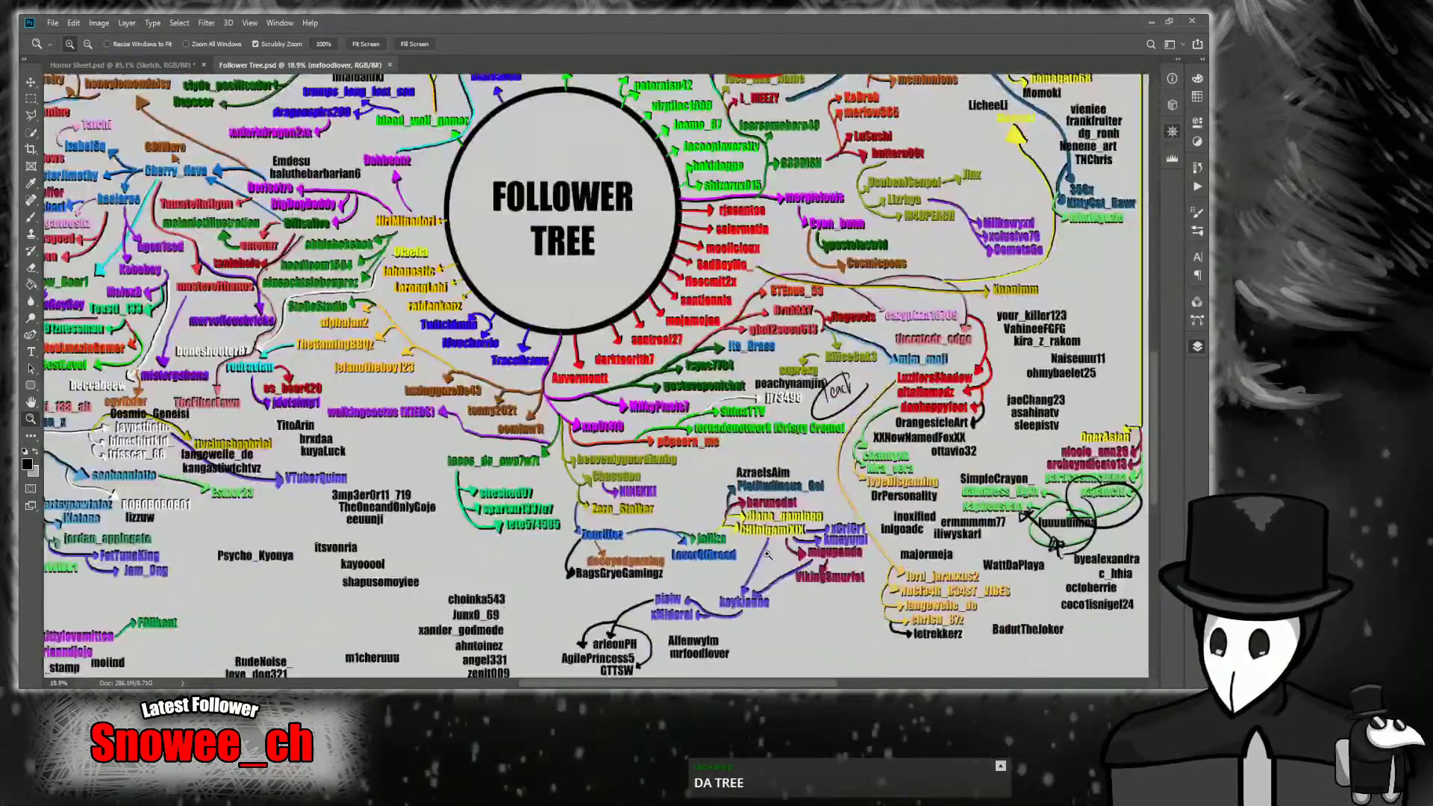
pyautogui.scroll(-2, 767, 555)
pyautogui.moveTo(713, 684)
pyautogui.mouseDown()
pyautogui.moveTo(796, 685)
pyautogui.moveTo(701, 683)
pyautogui.mouseUp()
pyautogui.scroll(-2, 630, 550)
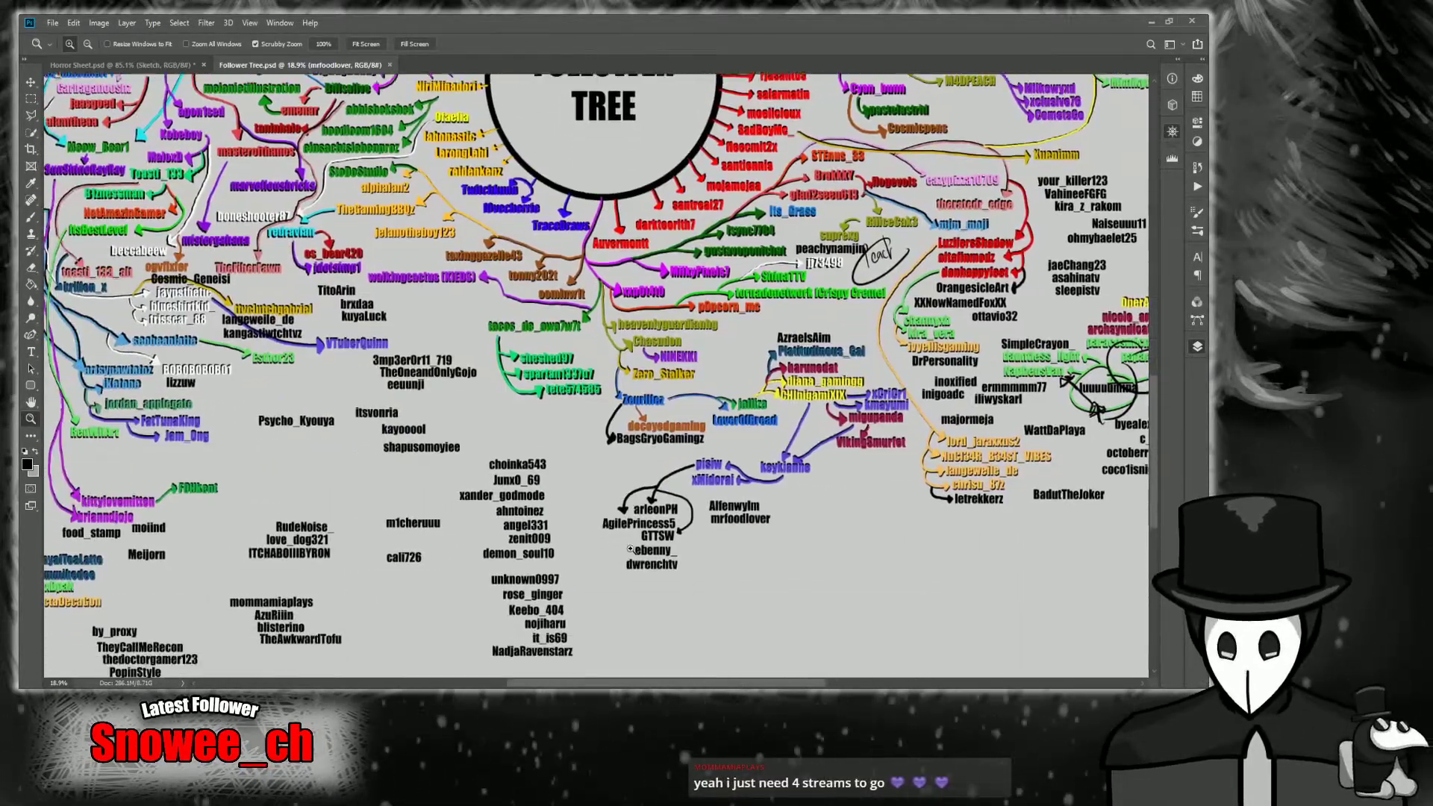
pyautogui.scroll(-2, 630, 548)
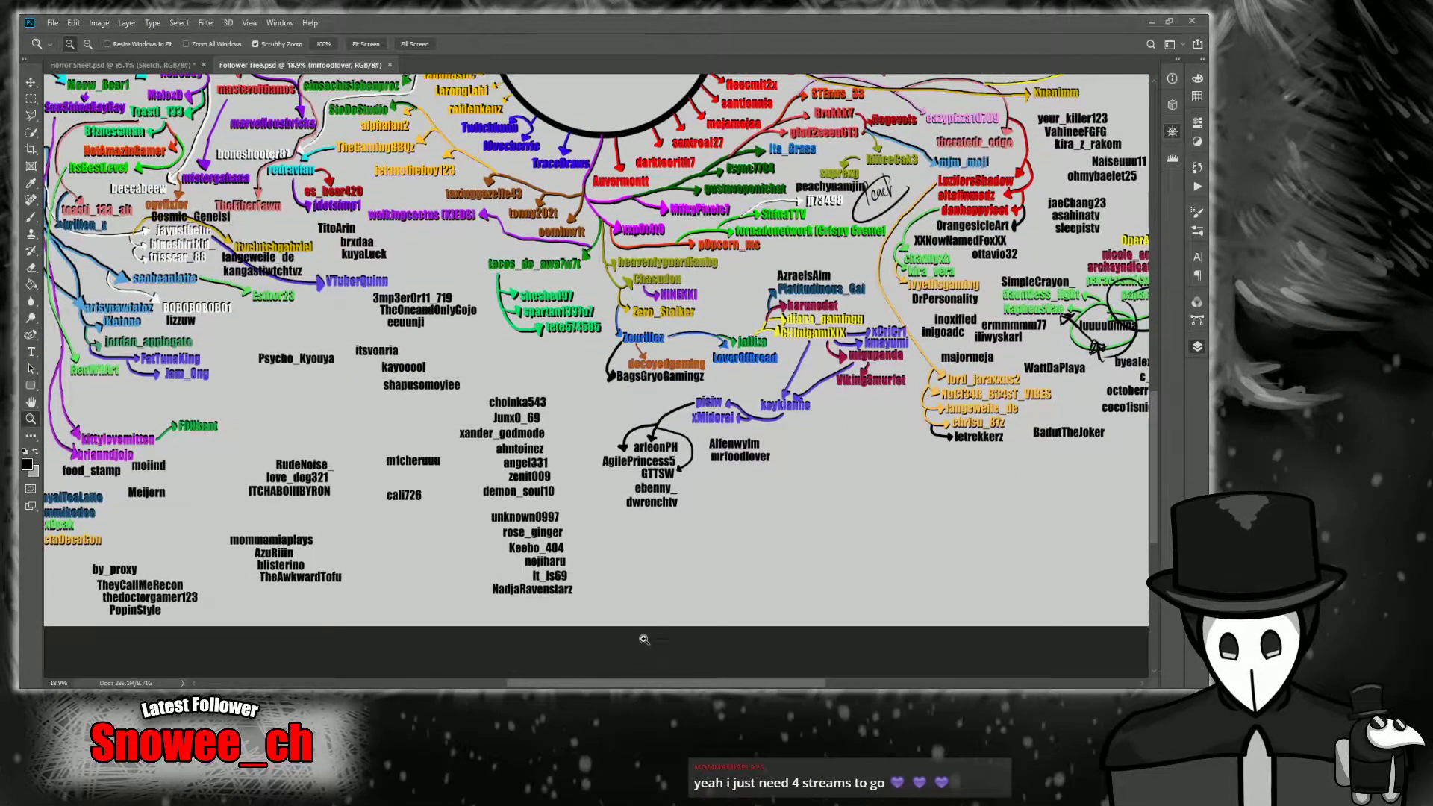
# Examine the names and circled entries in the lower-right corner of the follower tree at close range.
pyautogui.moveTo(641, 680); pyautogui.dragTo(773, 674)
pyautogui.scroll(3, 744, 454)
pyautogui.scroll(3, 744, 453)
pyautogui.scroll(-5, 744, 454)
pyautogui.scroll(2, 744, 464)
pyautogui.moveTo(693, 470); pyautogui.dragTo(719, 472)
pyautogui.scroll(2, 718, 472)
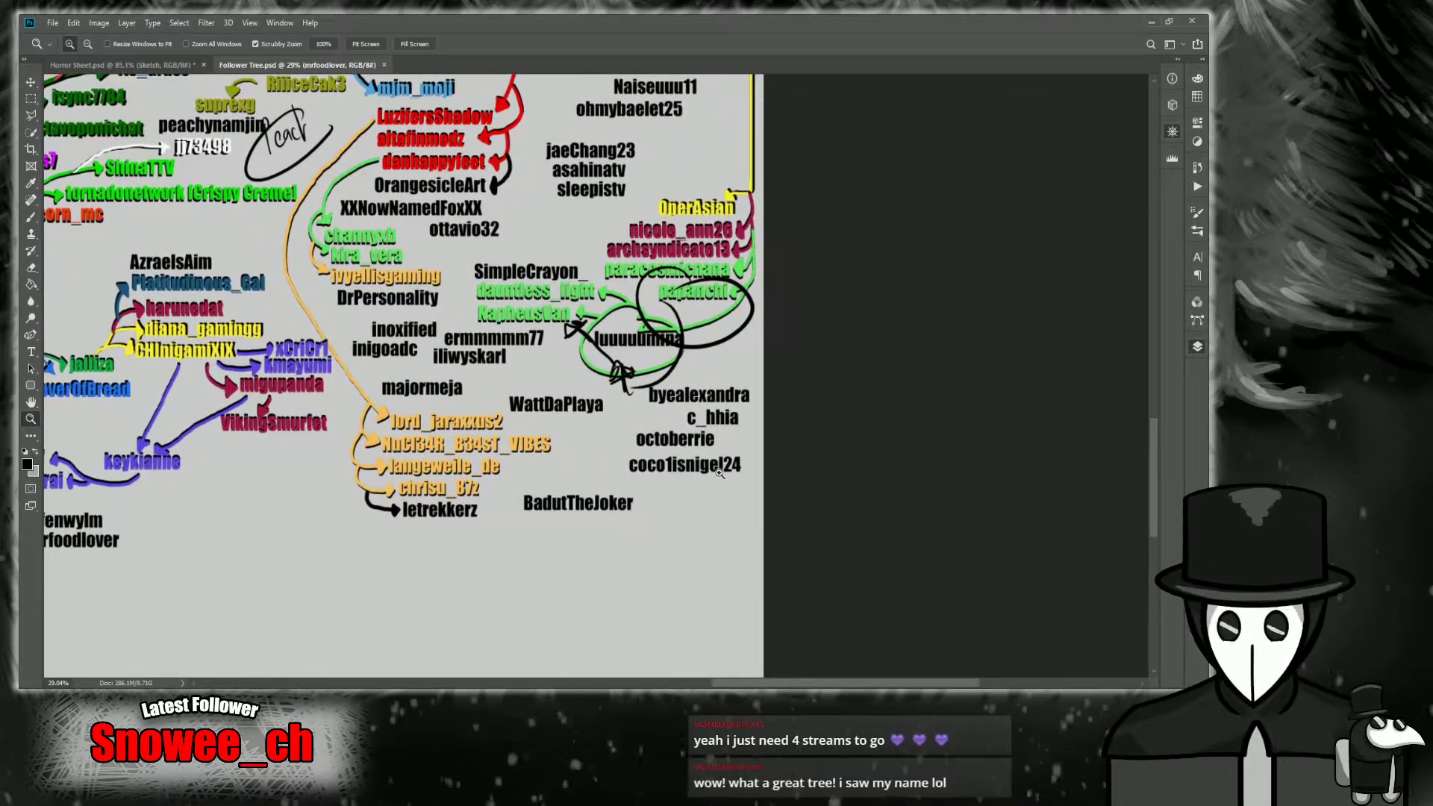
pyautogui.scroll(-5, 719, 472)
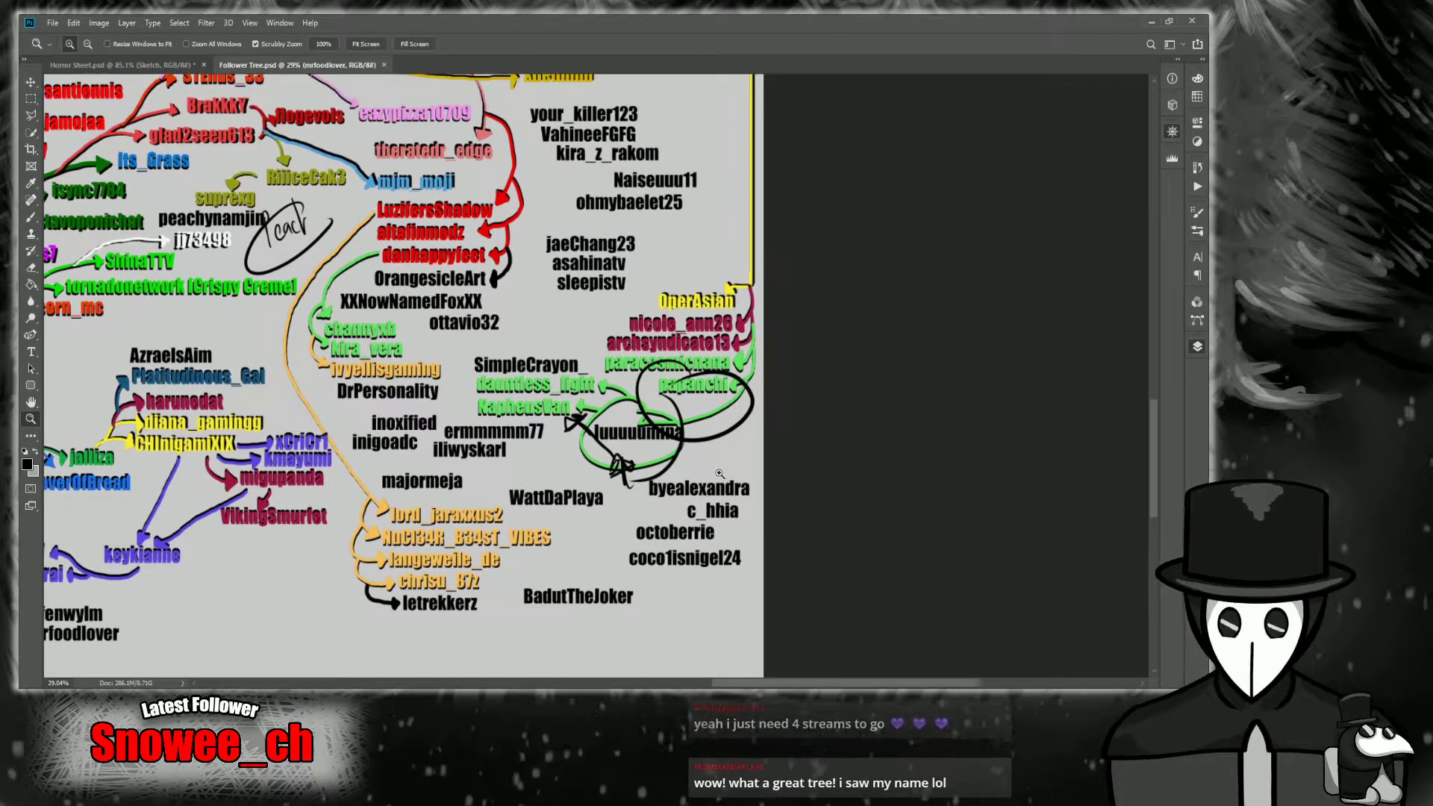
pyautogui.scroll(3, 719, 475)
pyautogui.scroll(-3, 687, 537)
pyautogui.scroll(3, 650, 603)
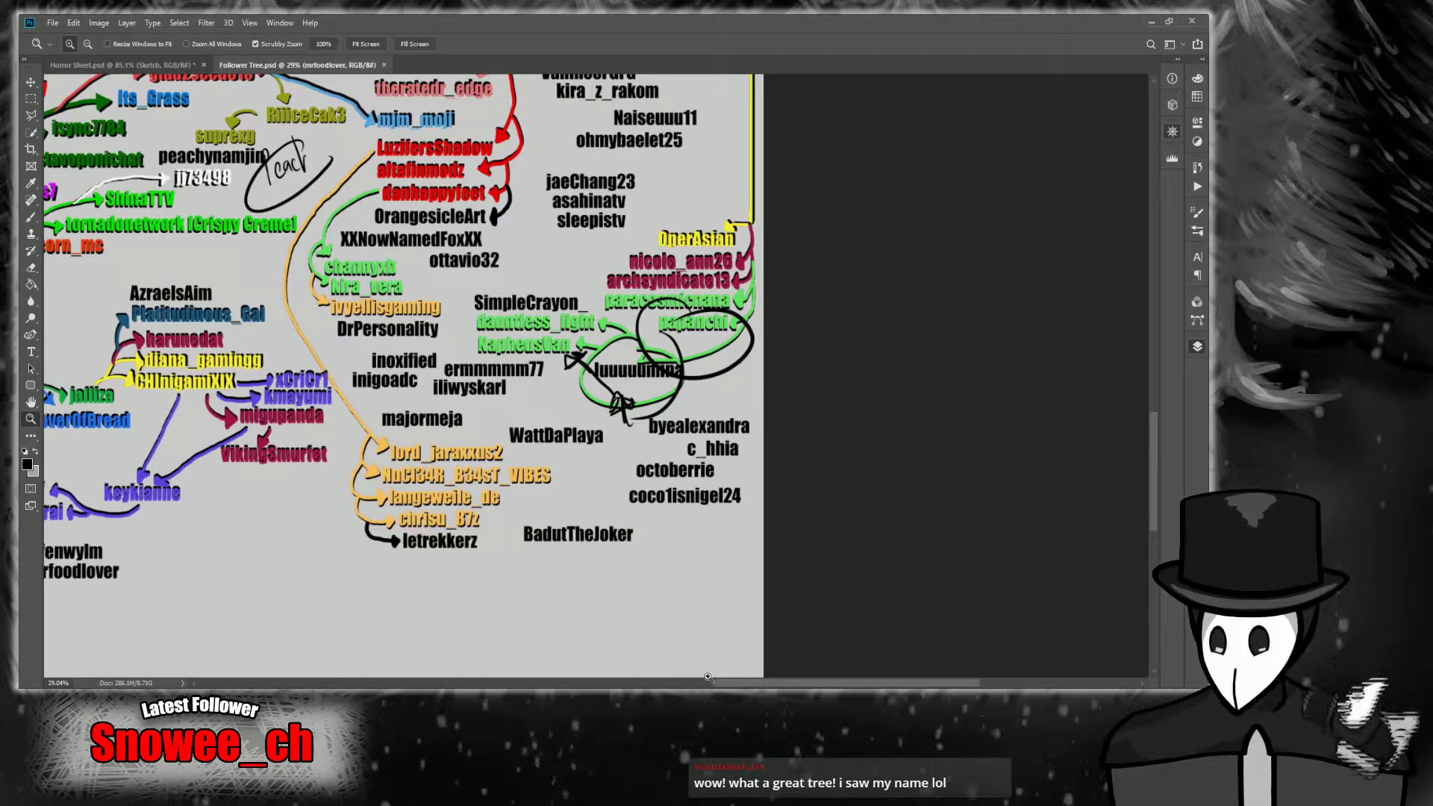
pyautogui.moveTo(736, 684); pyautogui.dragTo(684, 685)
pyautogui.scroll(3, 649, 523)
pyautogui.moveTo(636, 412); pyautogui.dragTo(705, 439)
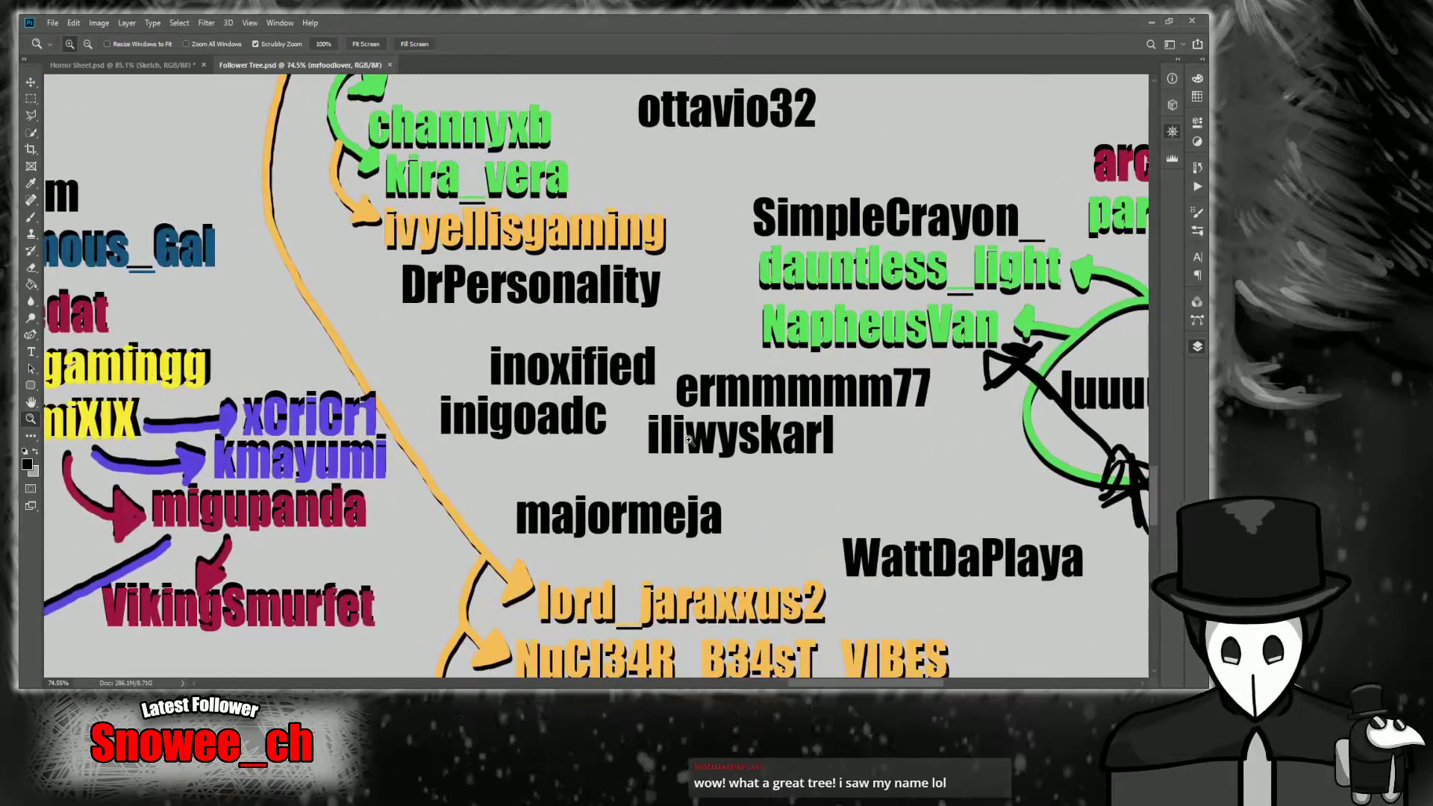
pyautogui.moveTo(615, 526); pyautogui.dragTo(529, 425)
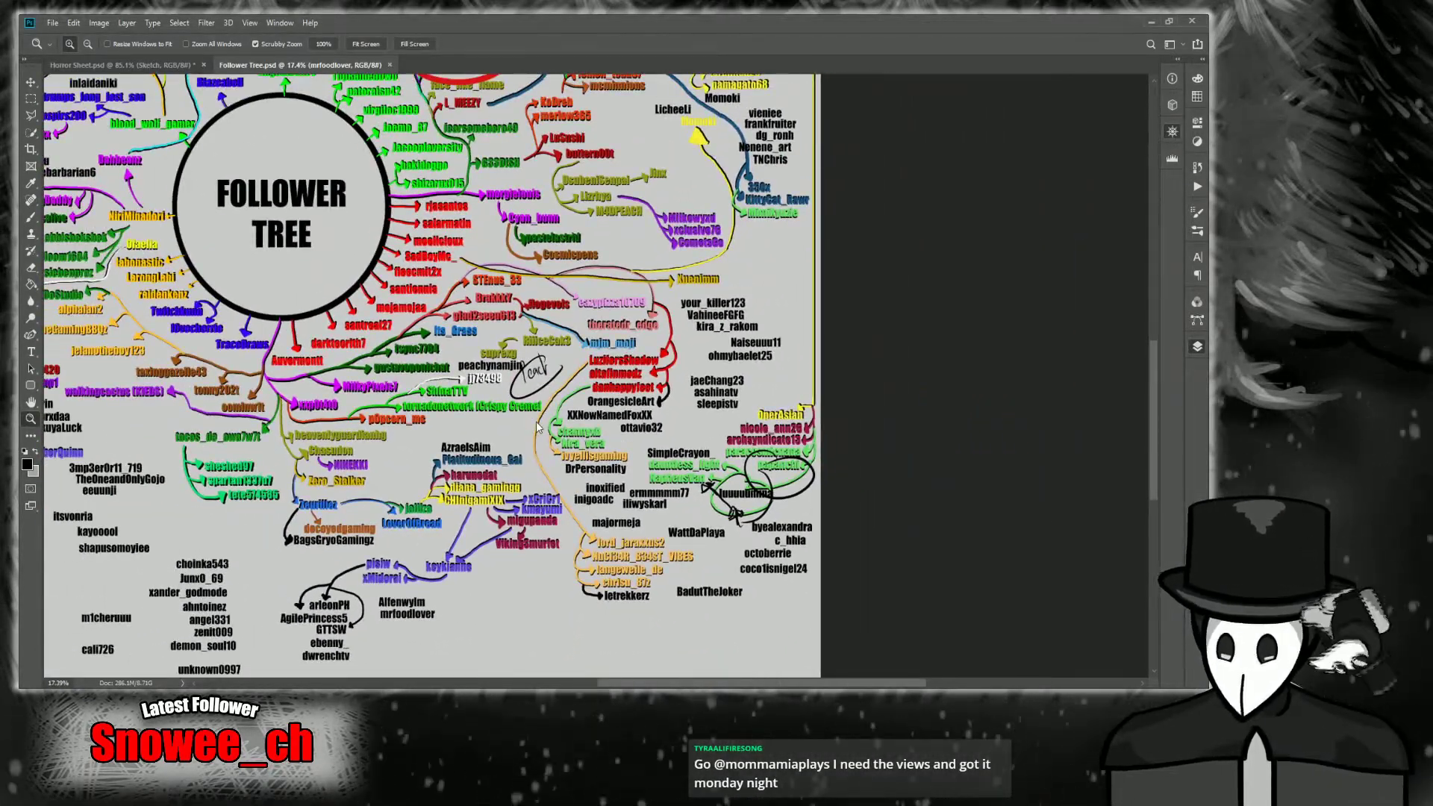
# Review the whole follower tree and examine the branches to the right of the central circle.
pyautogui.hotkey('ctrl', '0')
pyautogui.moveTo(571, 398); pyautogui.dragTo(678, 582)
pyautogui.moveTo(907, 332); pyautogui.dragTo(732, 387)
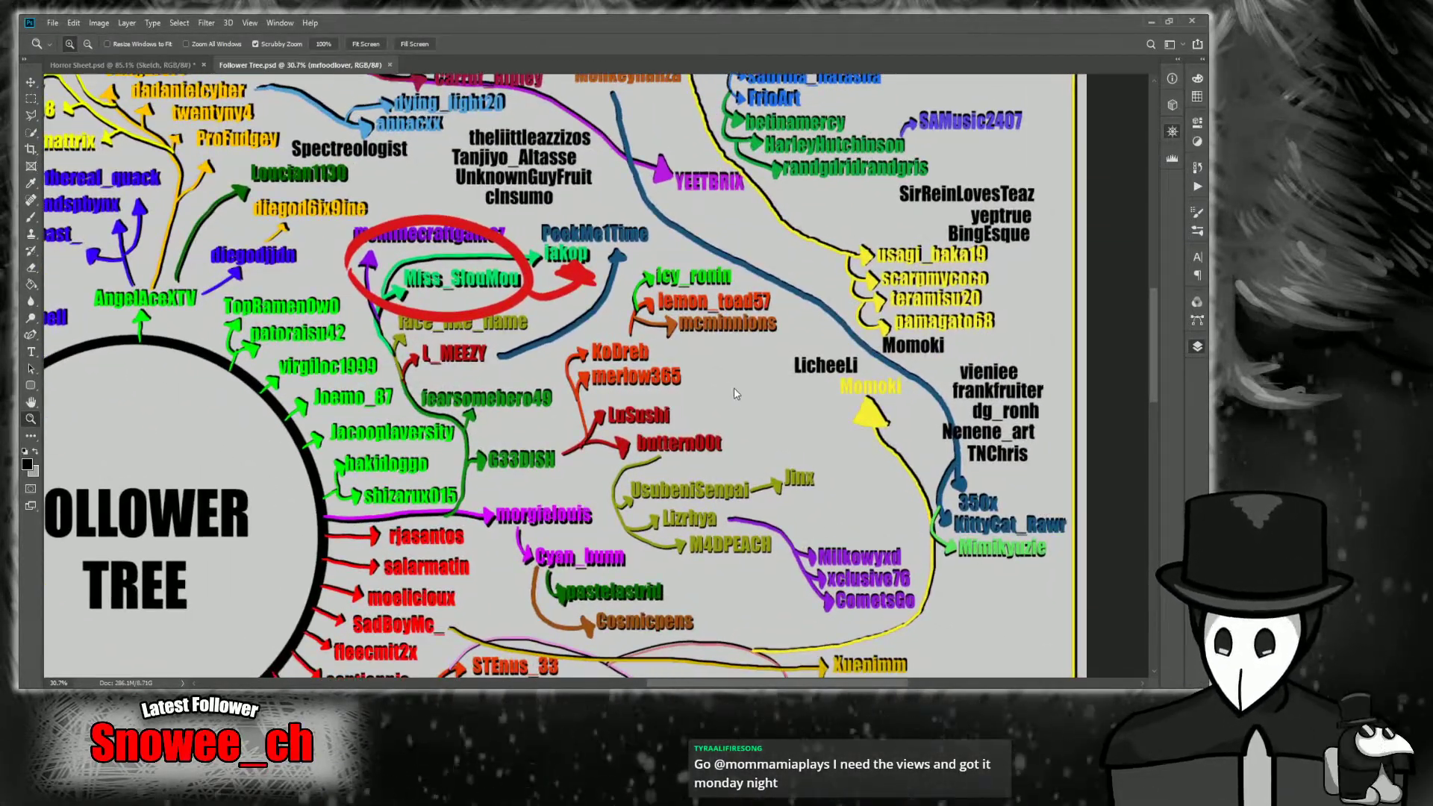
pyautogui.hotkey('ctrl', '0')
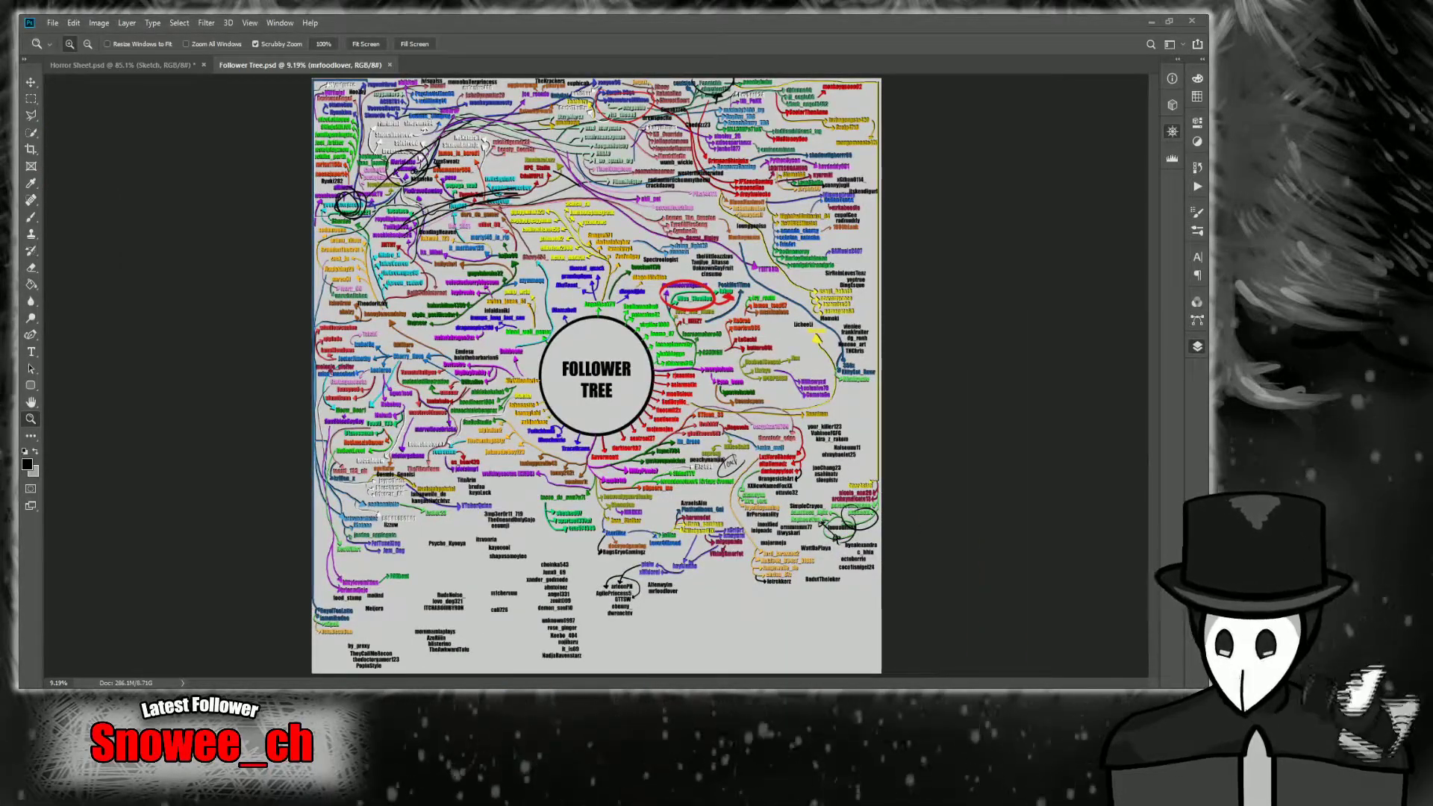
pyautogui.moveTo(379, 494); pyautogui.dragTo(407, 494)
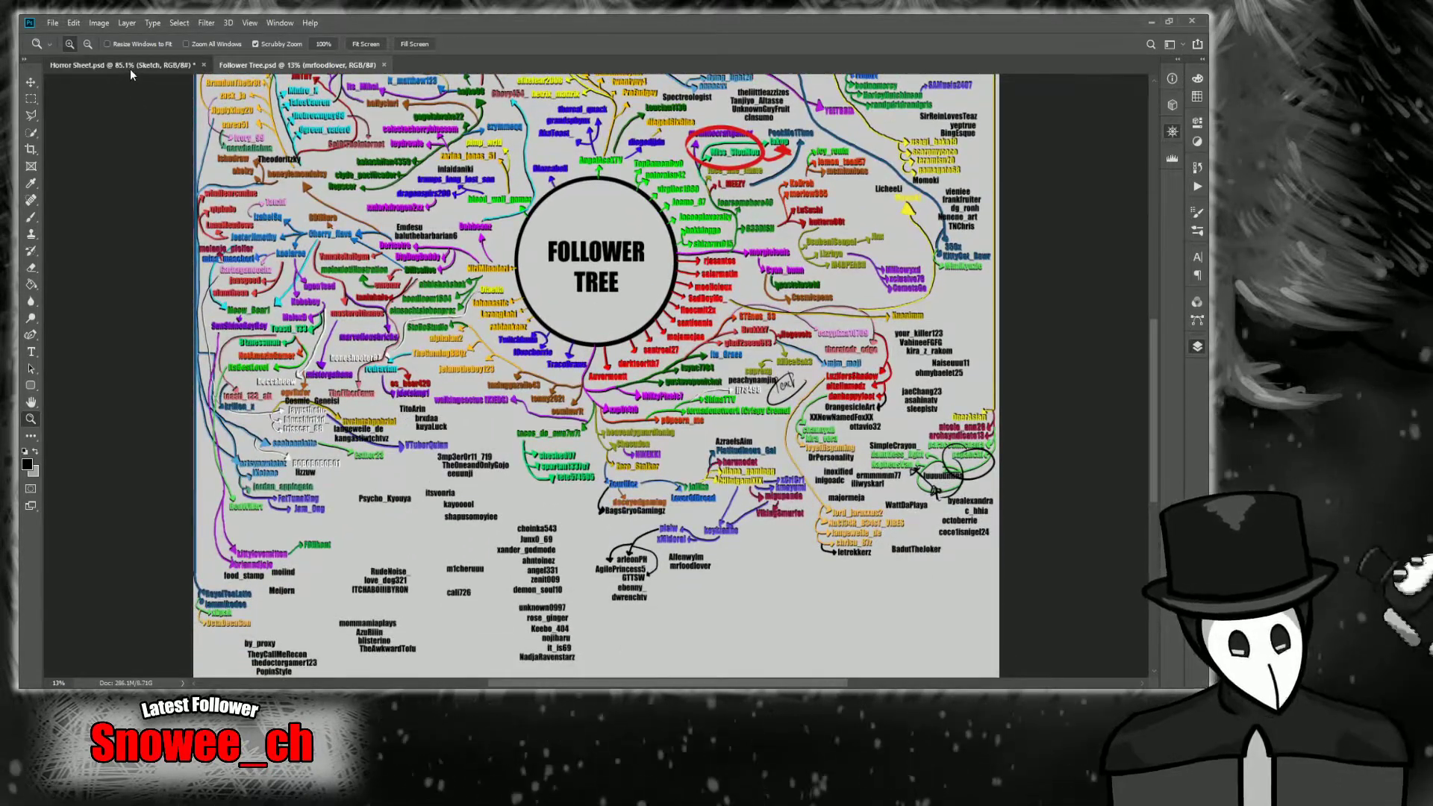
# Return to the Horror Sheet document and make the shaded hand drawing visible together with the head construction sketch.
pyautogui.click(129, 66)
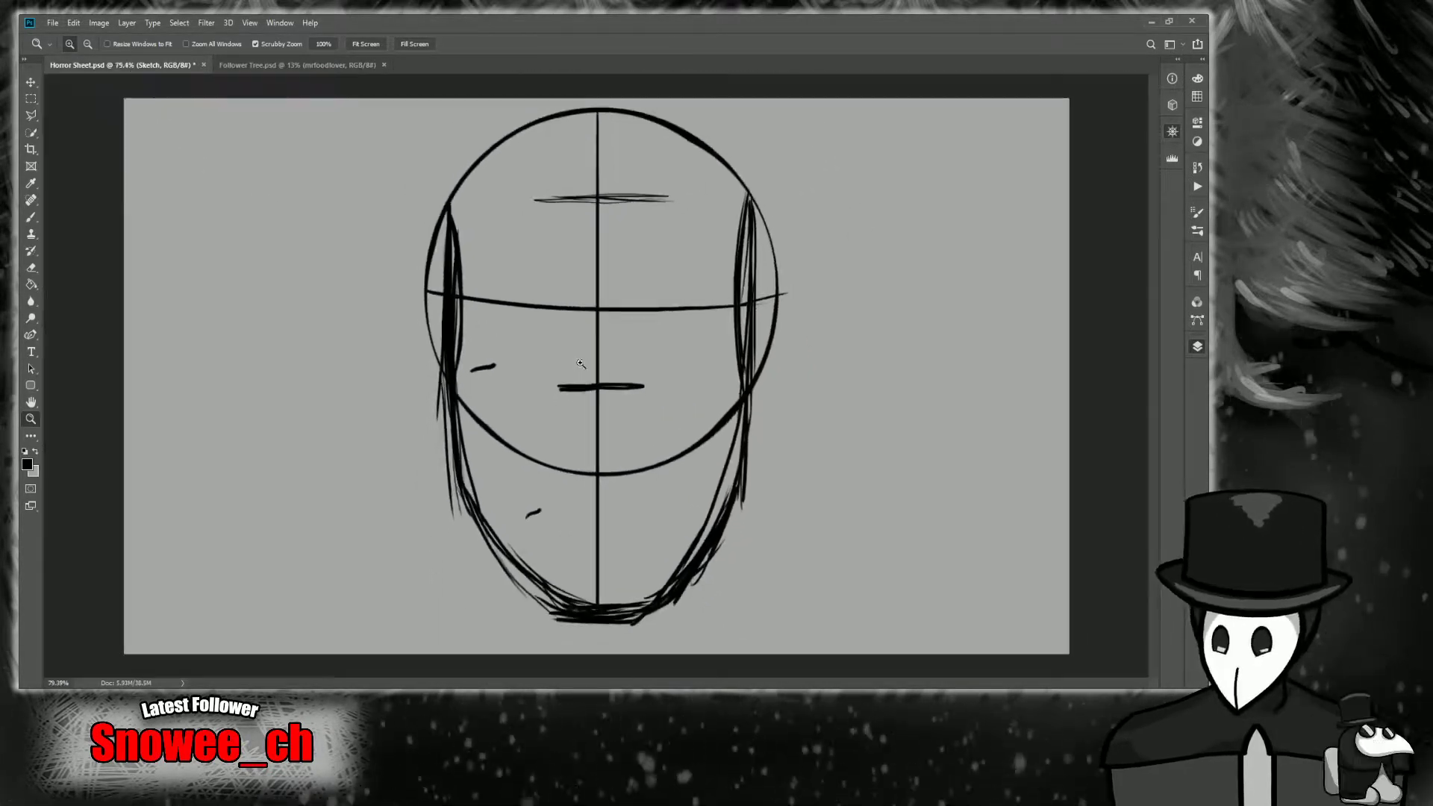
pyautogui.click(1028, 425)
pyautogui.click(1026, 437)
pyautogui.moveTo(709, 400); pyautogui.dragTo(695, 399)
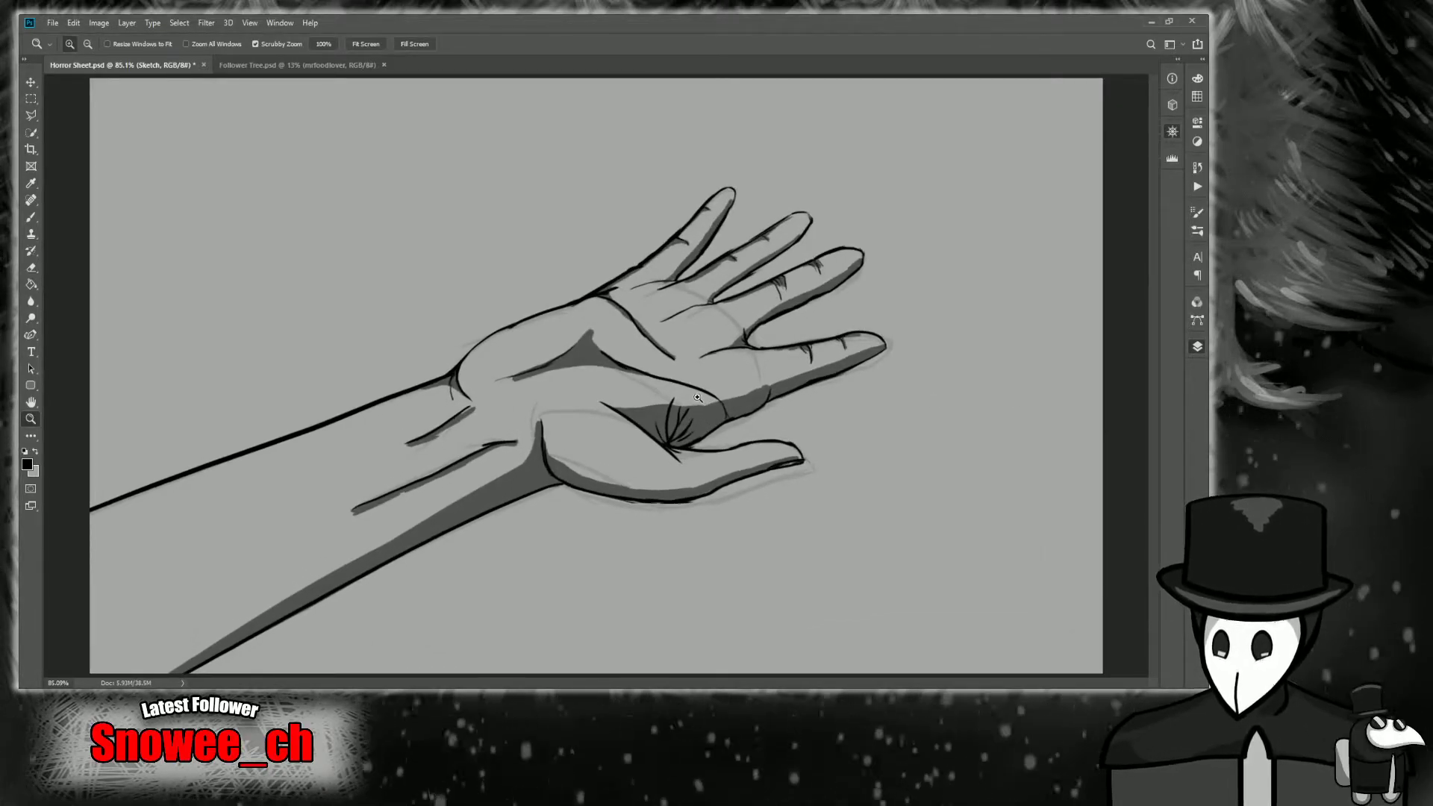
pyautogui.hotkey('ctrl', 'v')
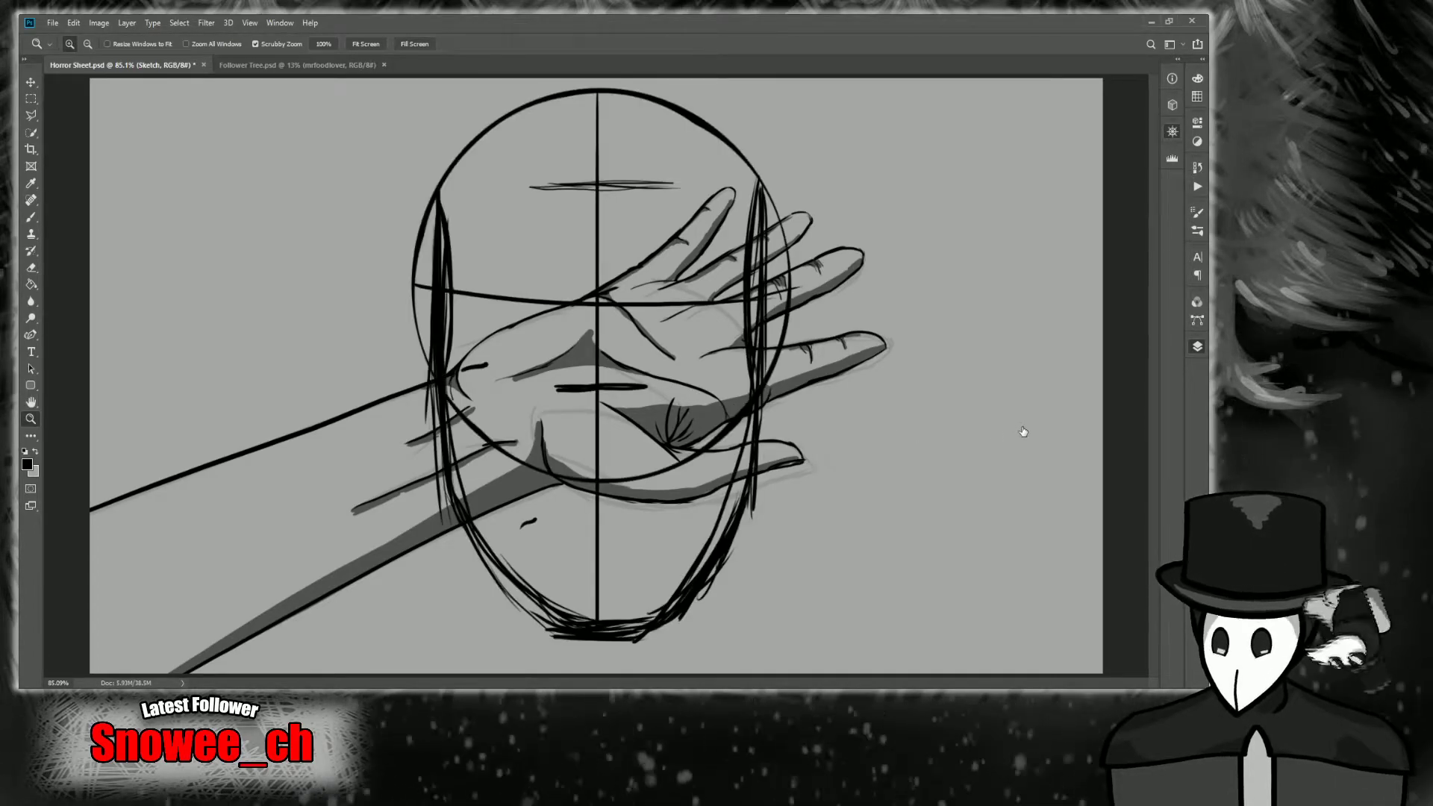
# Hide the shaded hand drawing, leaving only the head construction sketch on the canvas.
pyautogui.click(1021, 436)
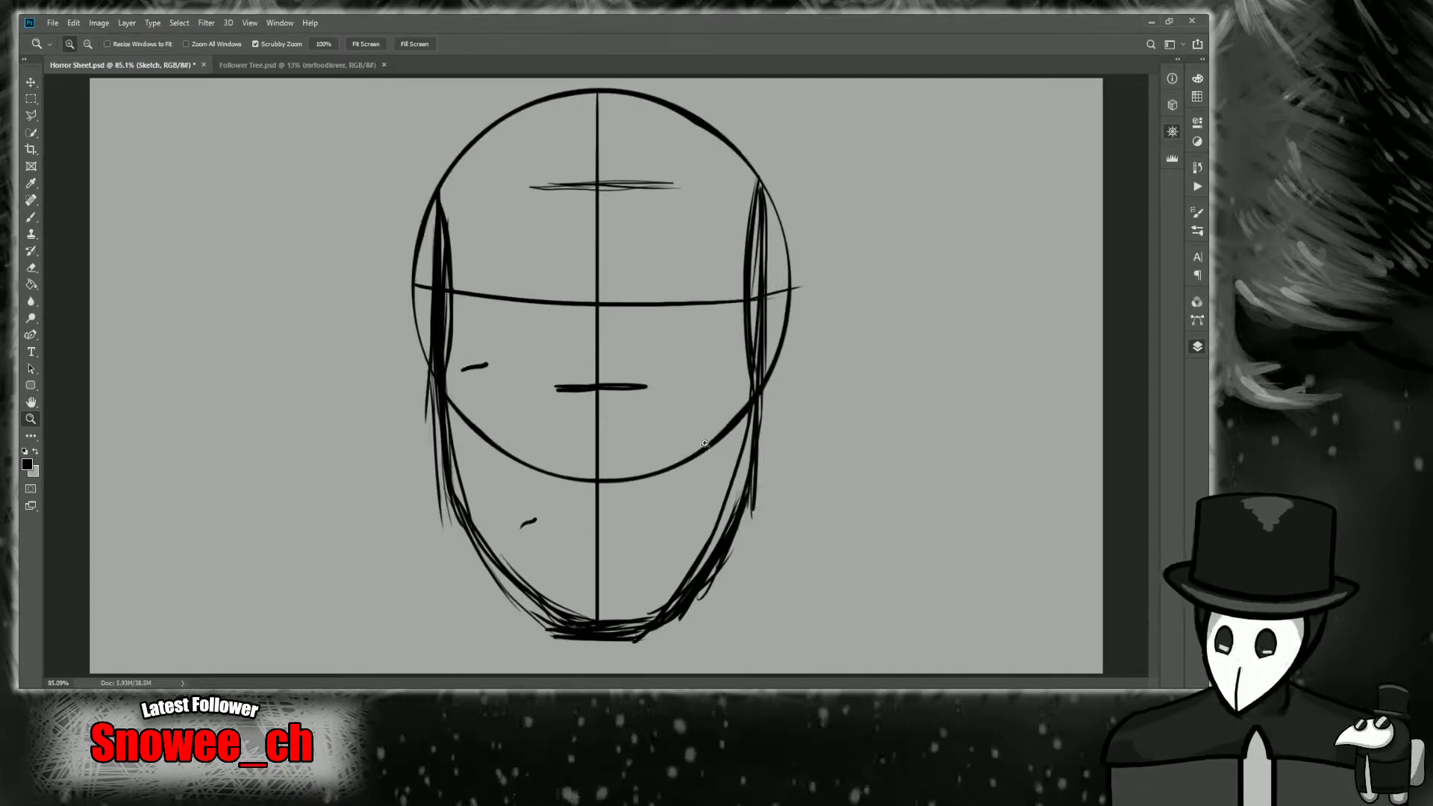
pyautogui.scroll(1, 539, 341)
pyautogui.press('b')
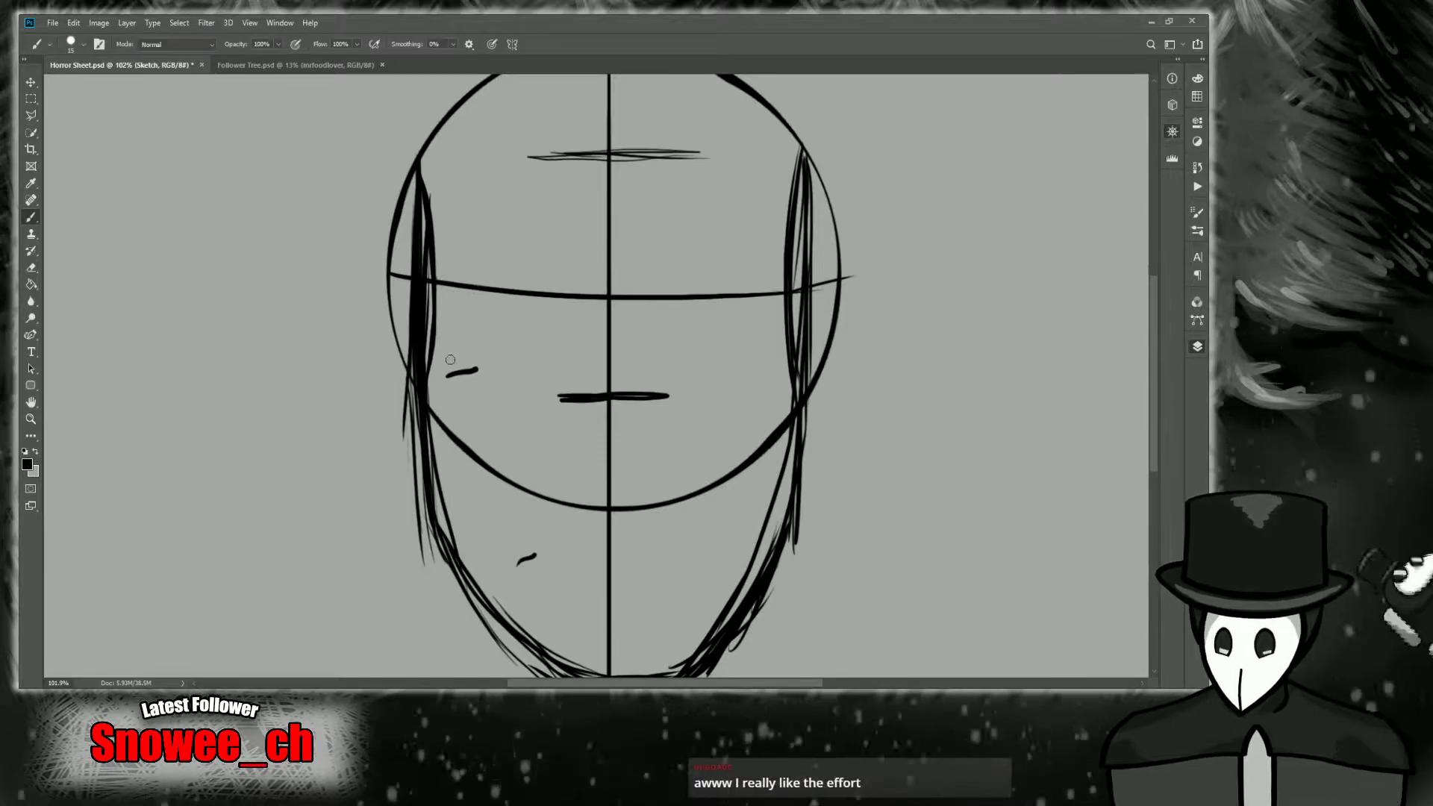
pyautogui.scroll(-2, 465, 368)
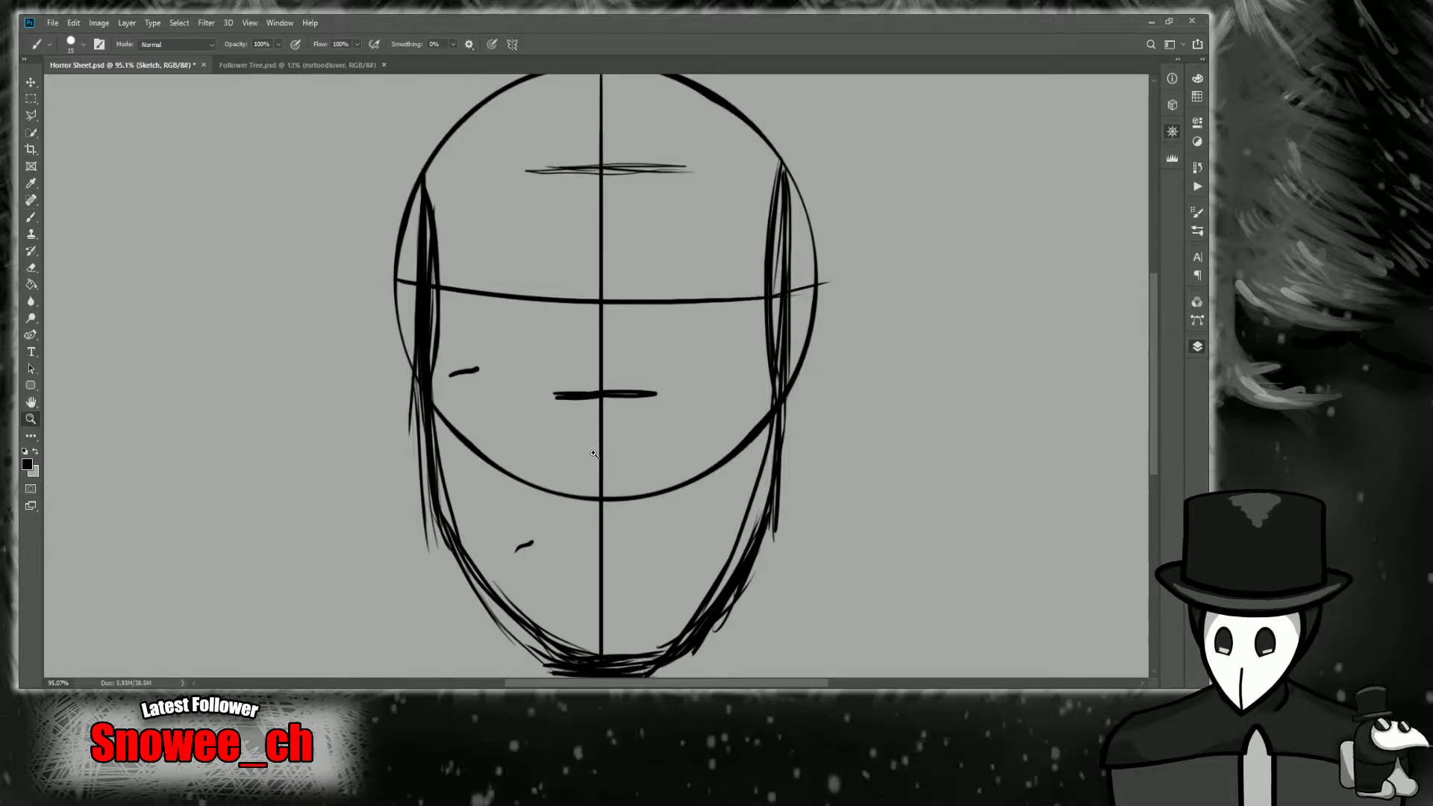
pyautogui.press('z')
pyautogui.moveTo(594, 452); pyautogui.dragTo(575, 456)
pyautogui.moveTo(540, 380)
pyautogui.mouseDown()
pyautogui.moveTo(570, 379)
pyautogui.moveTo(552, 379)
pyautogui.mouseUp()
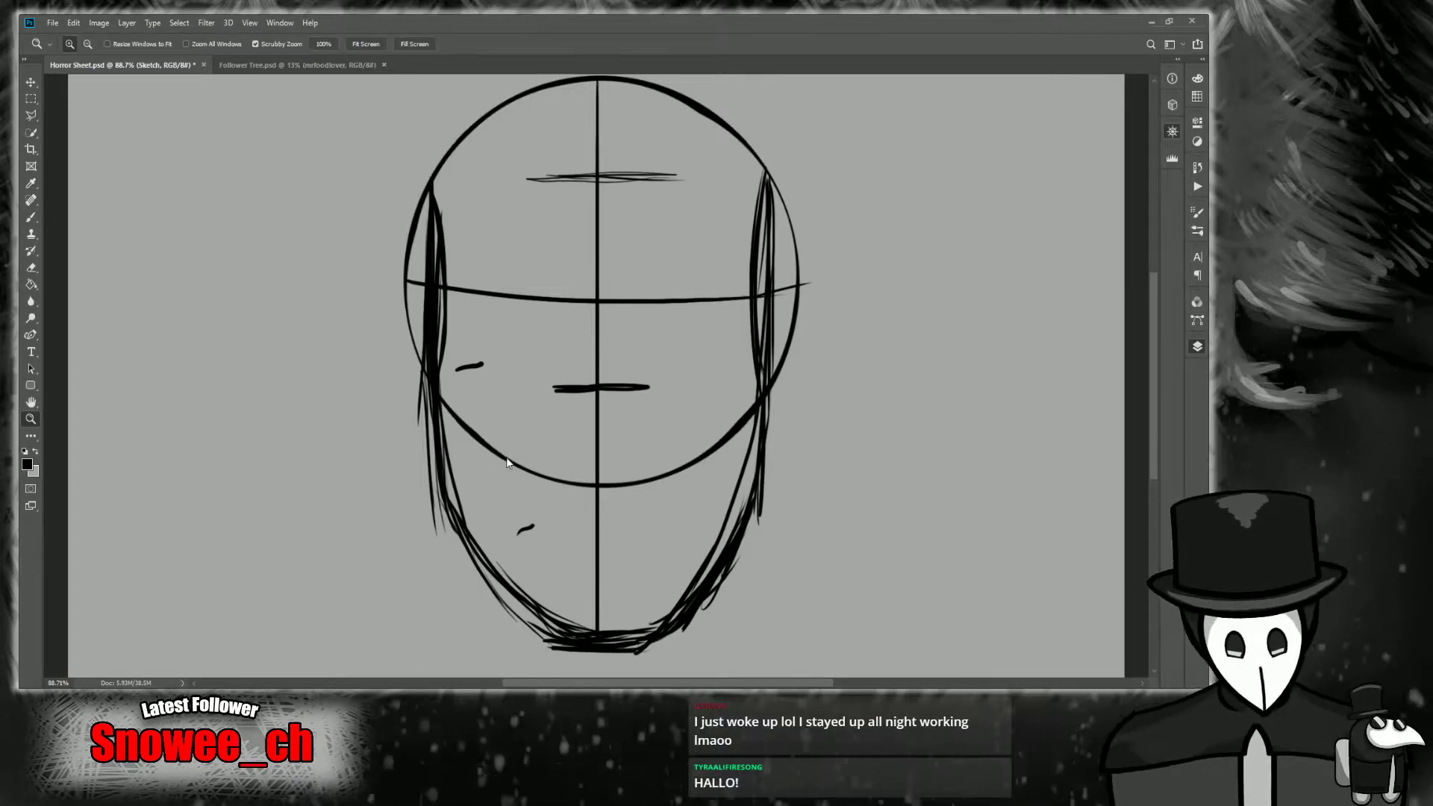
pyautogui.click(569, 404)
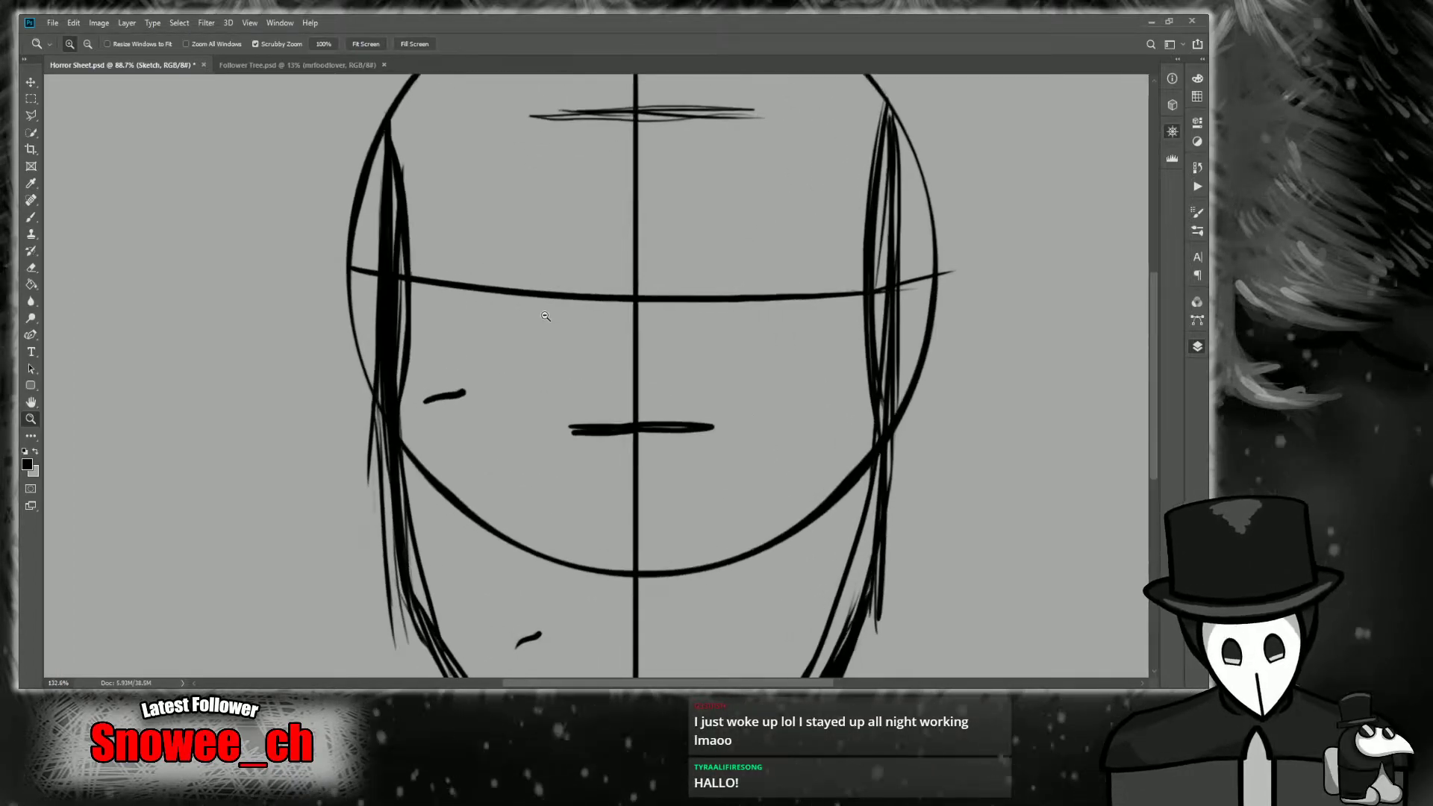
pyautogui.keyDown('alt'); pyautogui.click(568, 404); pyautogui.keyUp('alt')
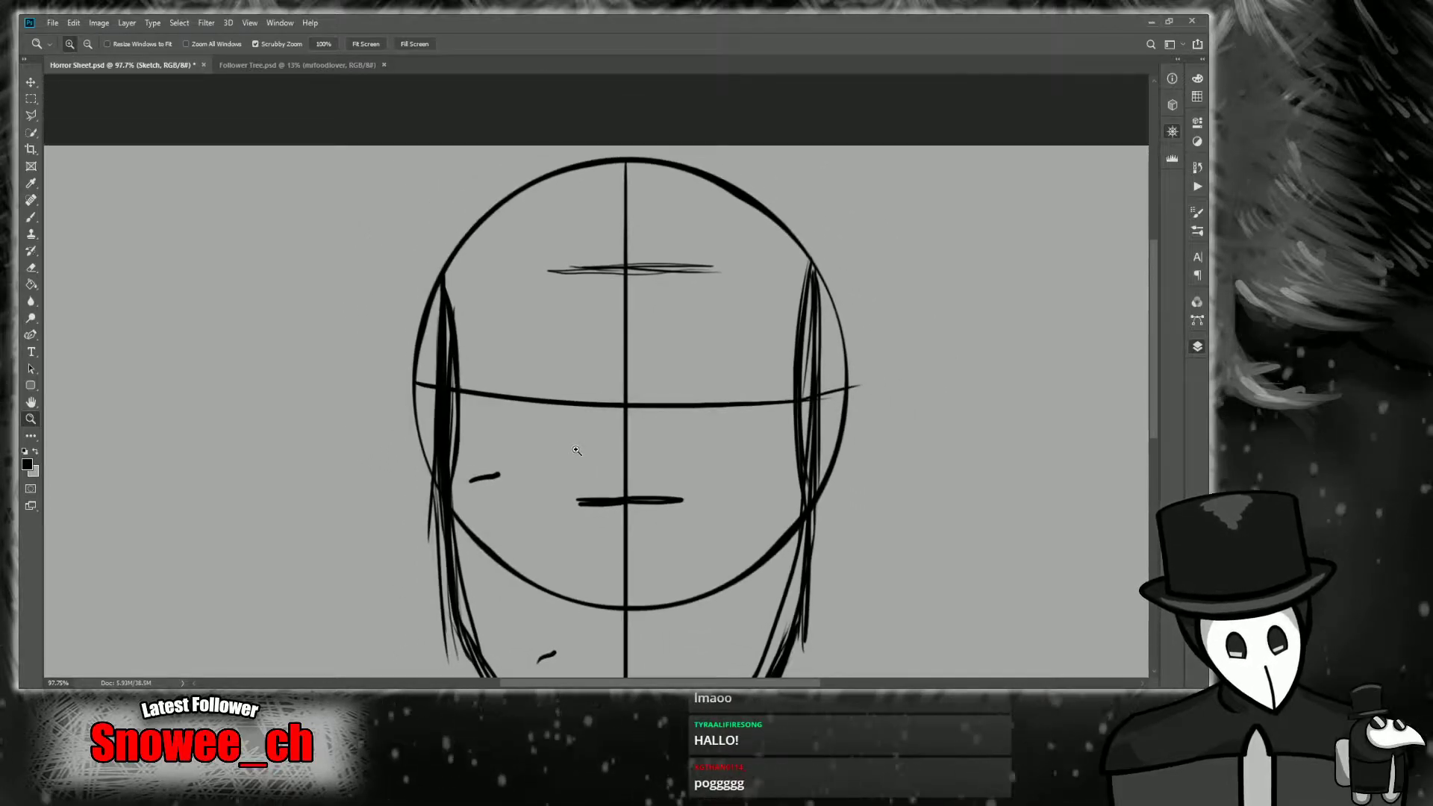
pyautogui.moveTo(577, 450)
pyautogui.mouseDown()
pyautogui.moveTo(541, 483)
pyautogui.moveTo(542, 451)
pyautogui.moveTo(568, 447)
pyautogui.mouseUp()
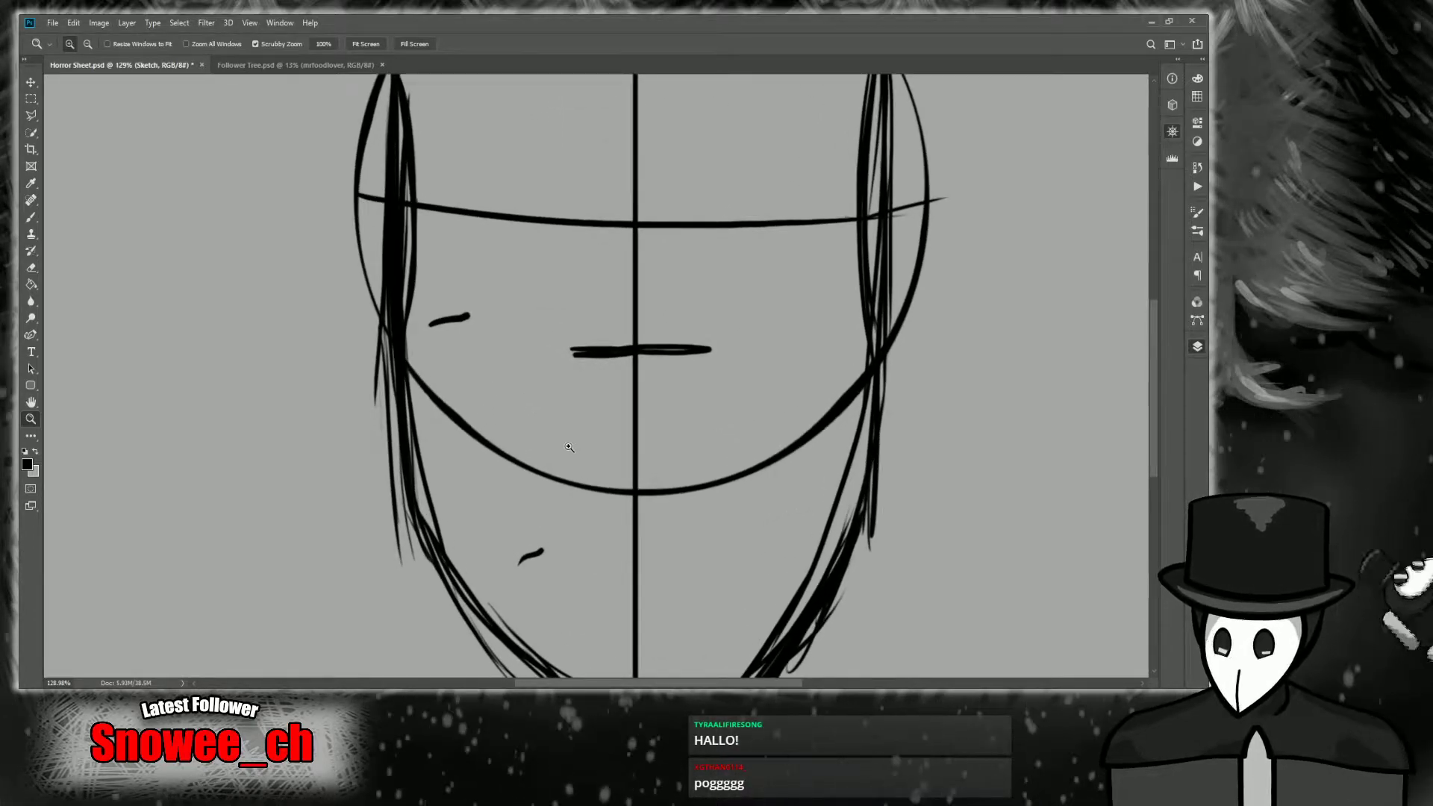
pyautogui.moveTo(687, 361)
pyautogui.mouseDown()
pyautogui.moveTo(681, 373)
pyautogui.moveTo(539, 334)
pyautogui.moveTo(604, 343)
pyautogui.mouseUp()
pyautogui.press('b')
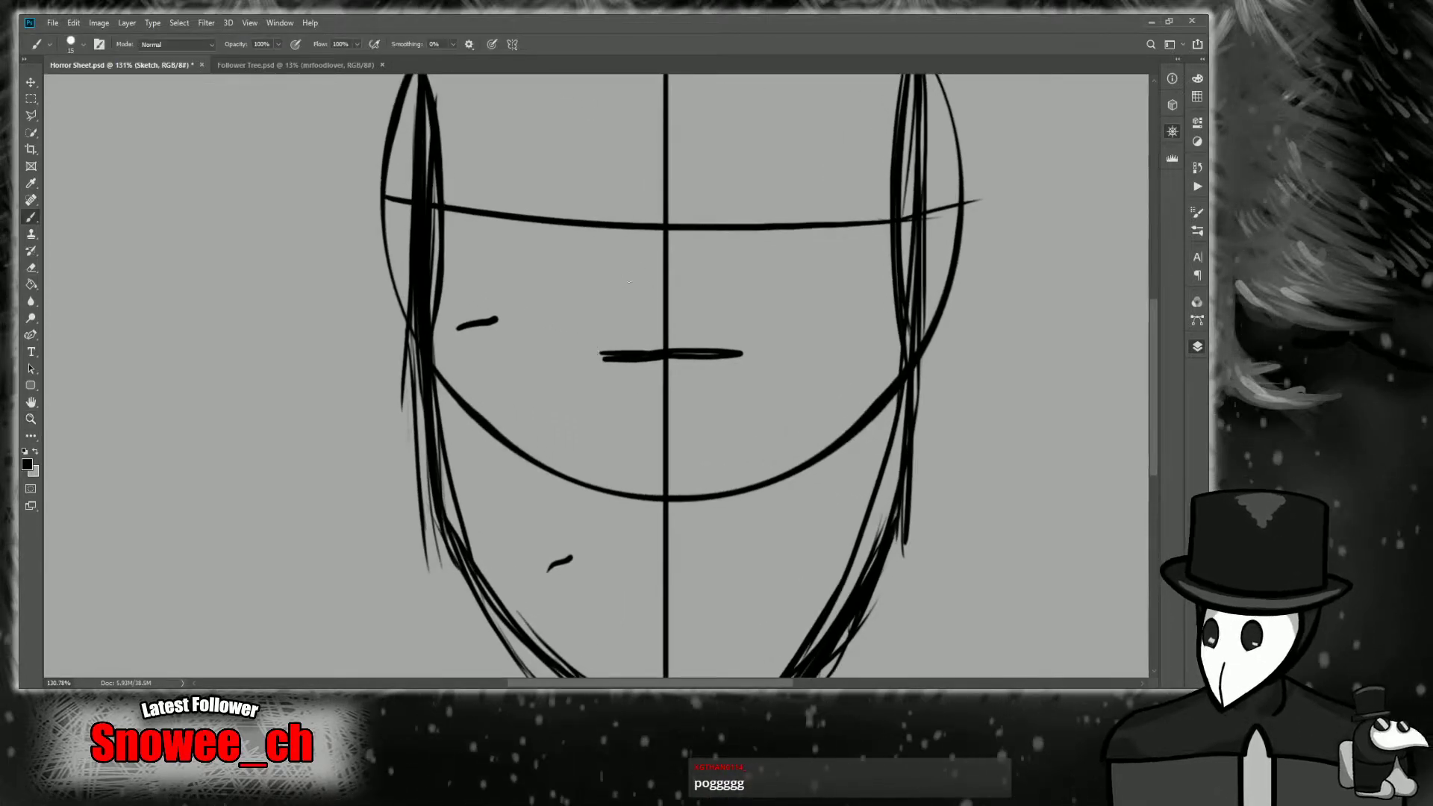
pyautogui.moveTo(1047, 164); pyautogui.dragTo(1042, 147)
pyautogui.press('z')
pyautogui.moveTo(754, 399); pyautogui.dragTo(739, 403)
pyautogui.moveTo(1051, 179); pyautogui.dragTo(1058, 167)
pyautogui.moveTo(593, 392); pyautogui.dragTo(564, 410)
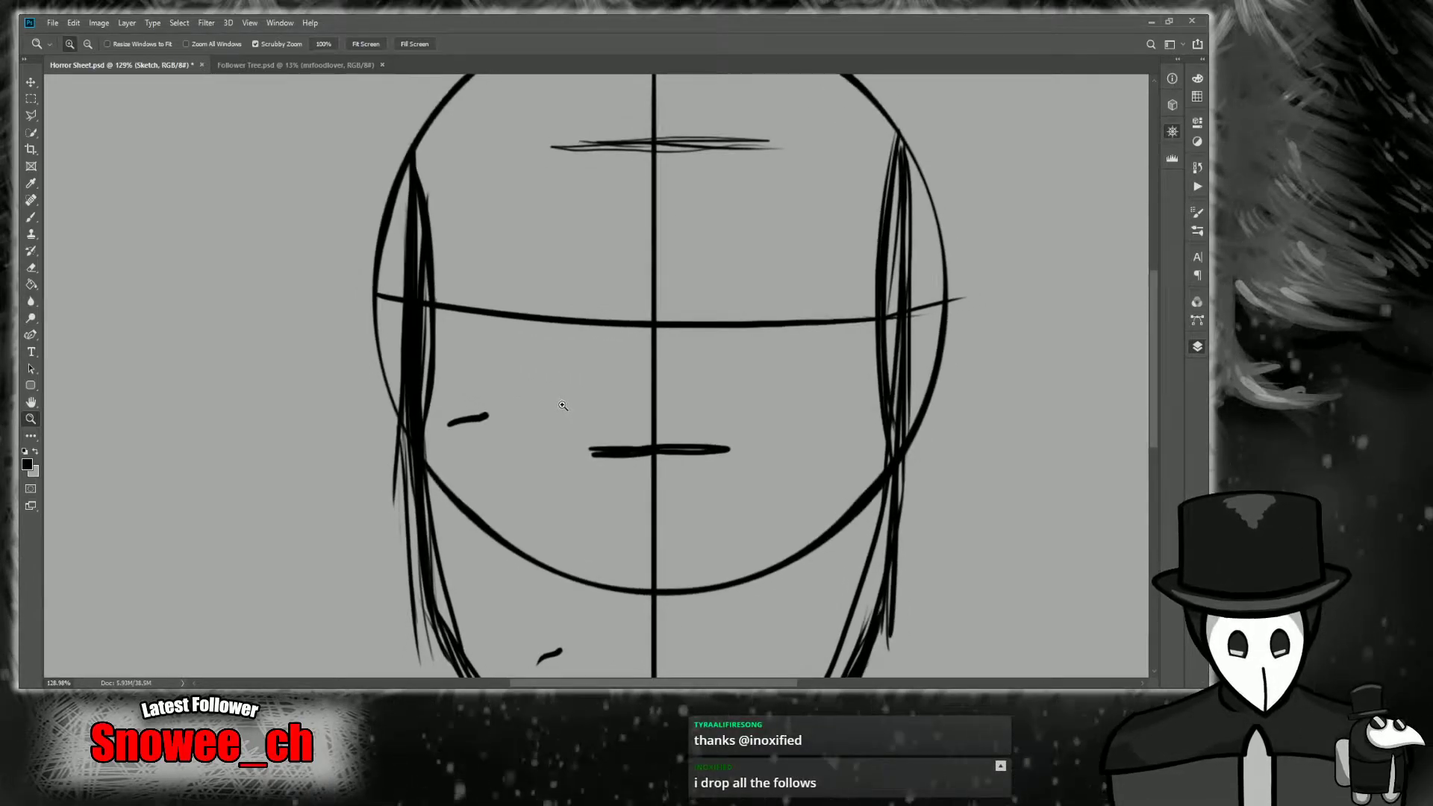
pyautogui.scroll(-3, 545, 421)
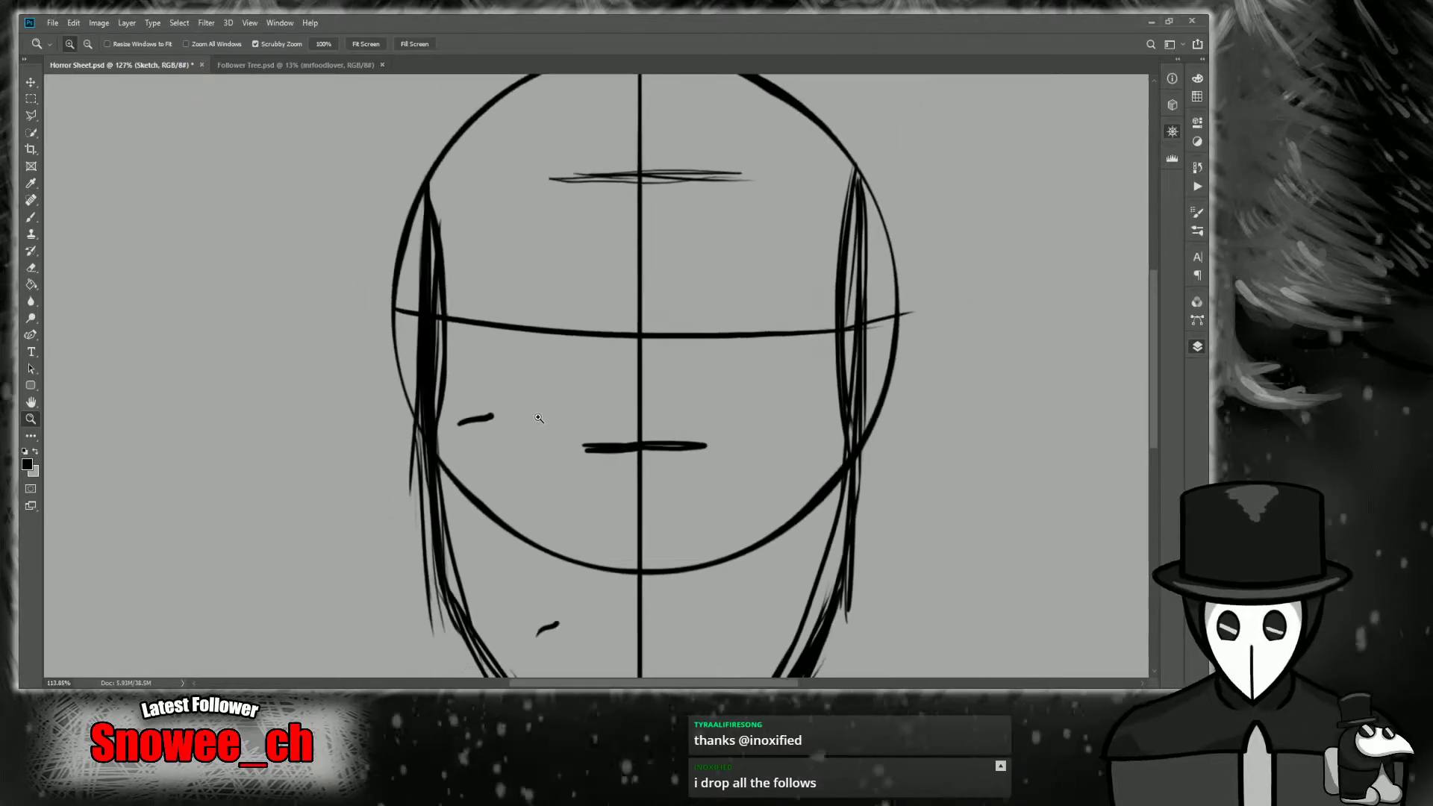
pyautogui.scroll(3, 541, 421)
pyautogui.moveTo(543, 423); pyautogui.dragTo(610, 438)
pyautogui.moveTo(1082, 193)
pyautogui.mouseDown()
pyautogui.moveTo(1062, 168)
pyautogui.moveTo(1059, 117)
pyautogui.mouseUp()
# Sketch a short horizontal guide mark across the vertical centre line, just above the circle's lower edge.
pyautogui.press('b')
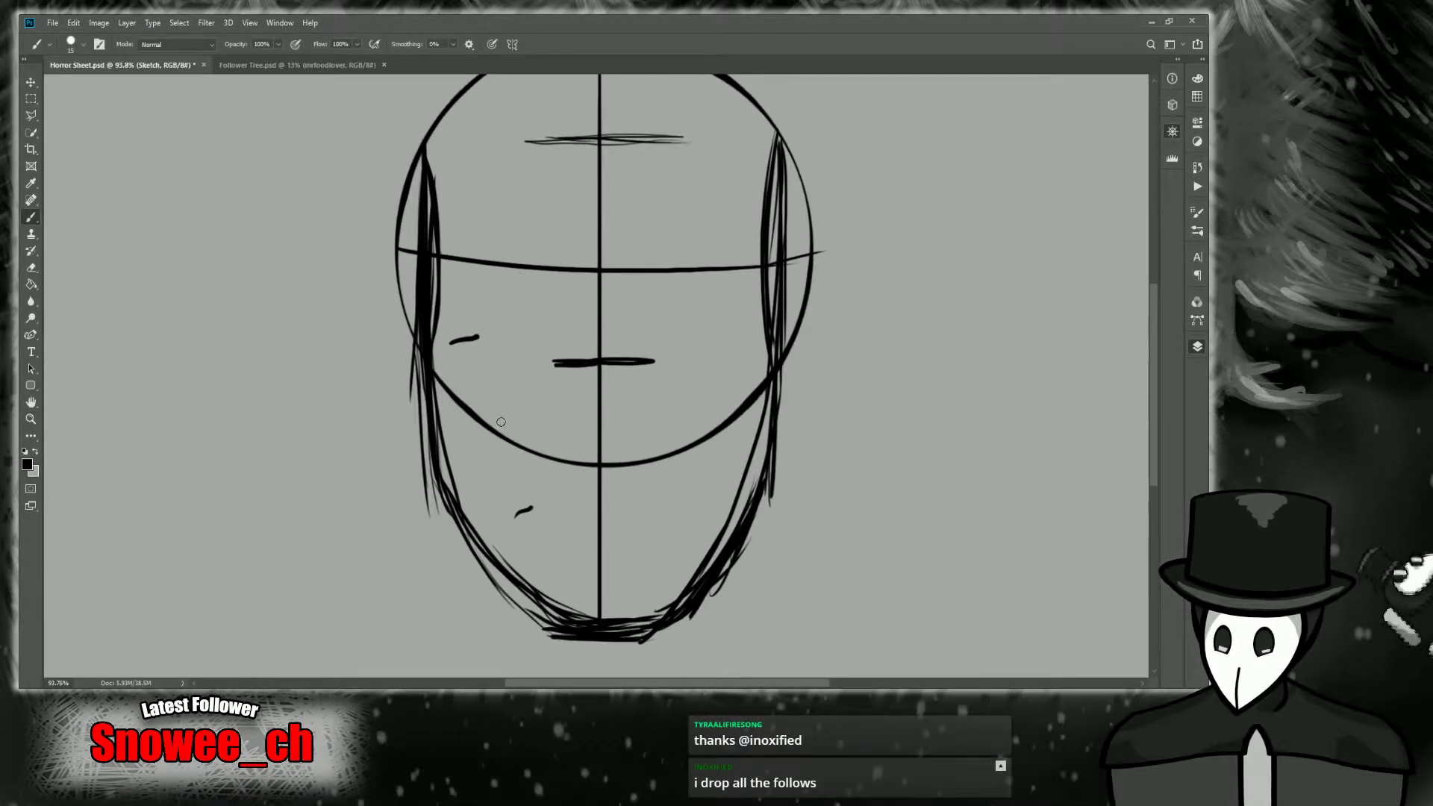
pyautogui.moveTo(671, 436)
pyautogui.mouseDown()
pyautogui.moveTo(558, 442)
pyautogui.moveTo(599, 466)
pyautogui.moveTo(589, 458)
pyautogui.mouseUp()
pyautogui.press('z')
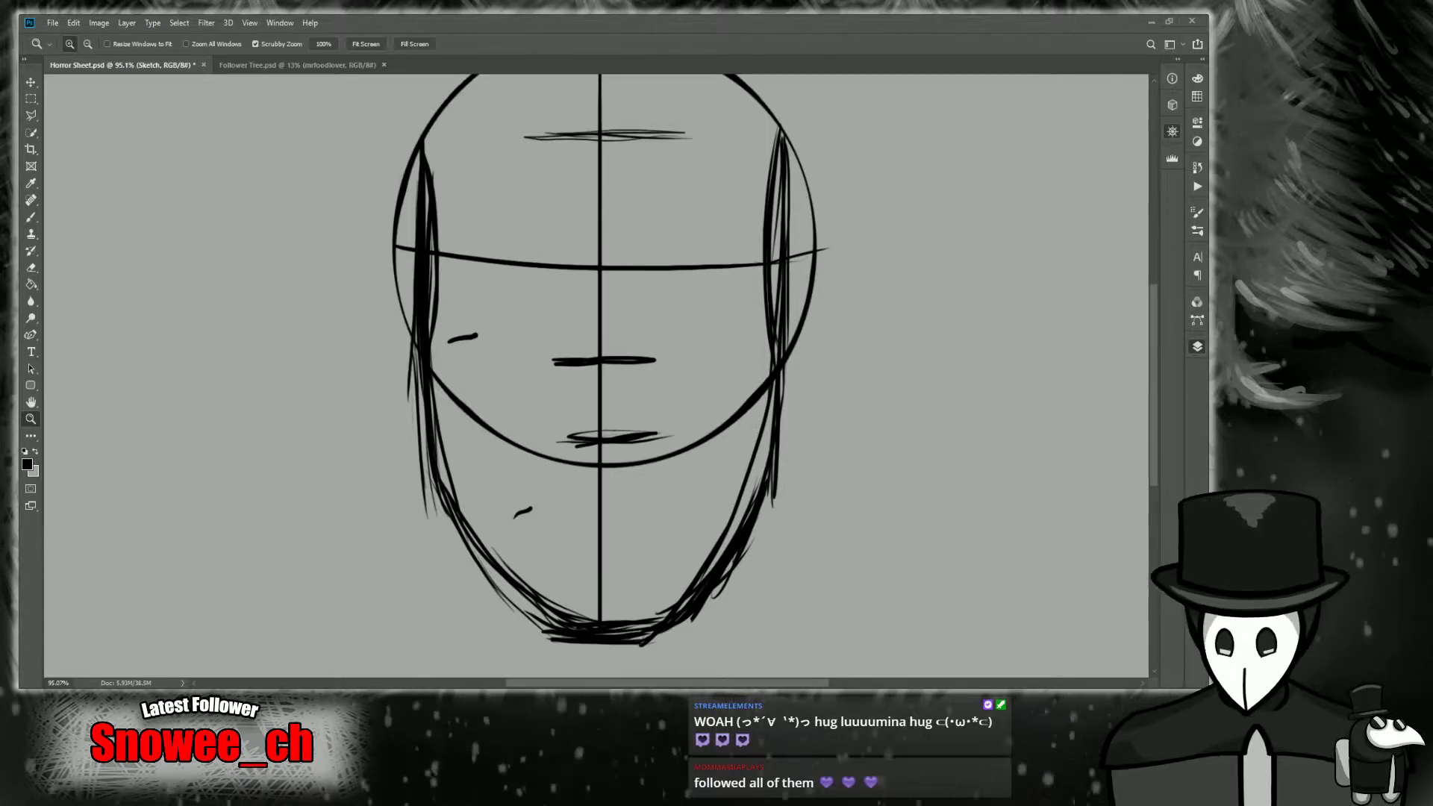
pyautogui.moveTo(490, 468); pyautogui.dragTo(511, 468)
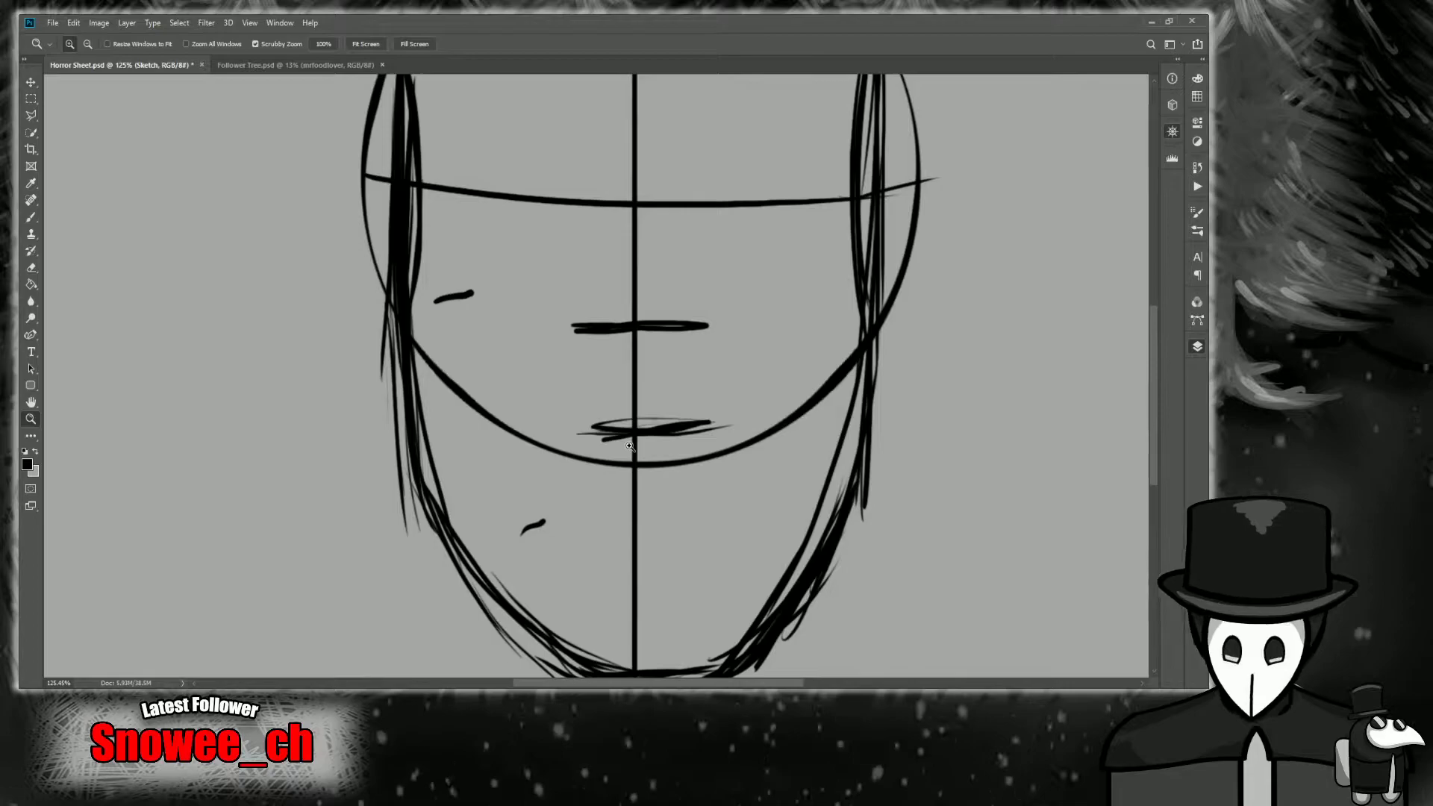
pyautogui.moveTo(680, 295); pyautogui.dragTo(650, 301)
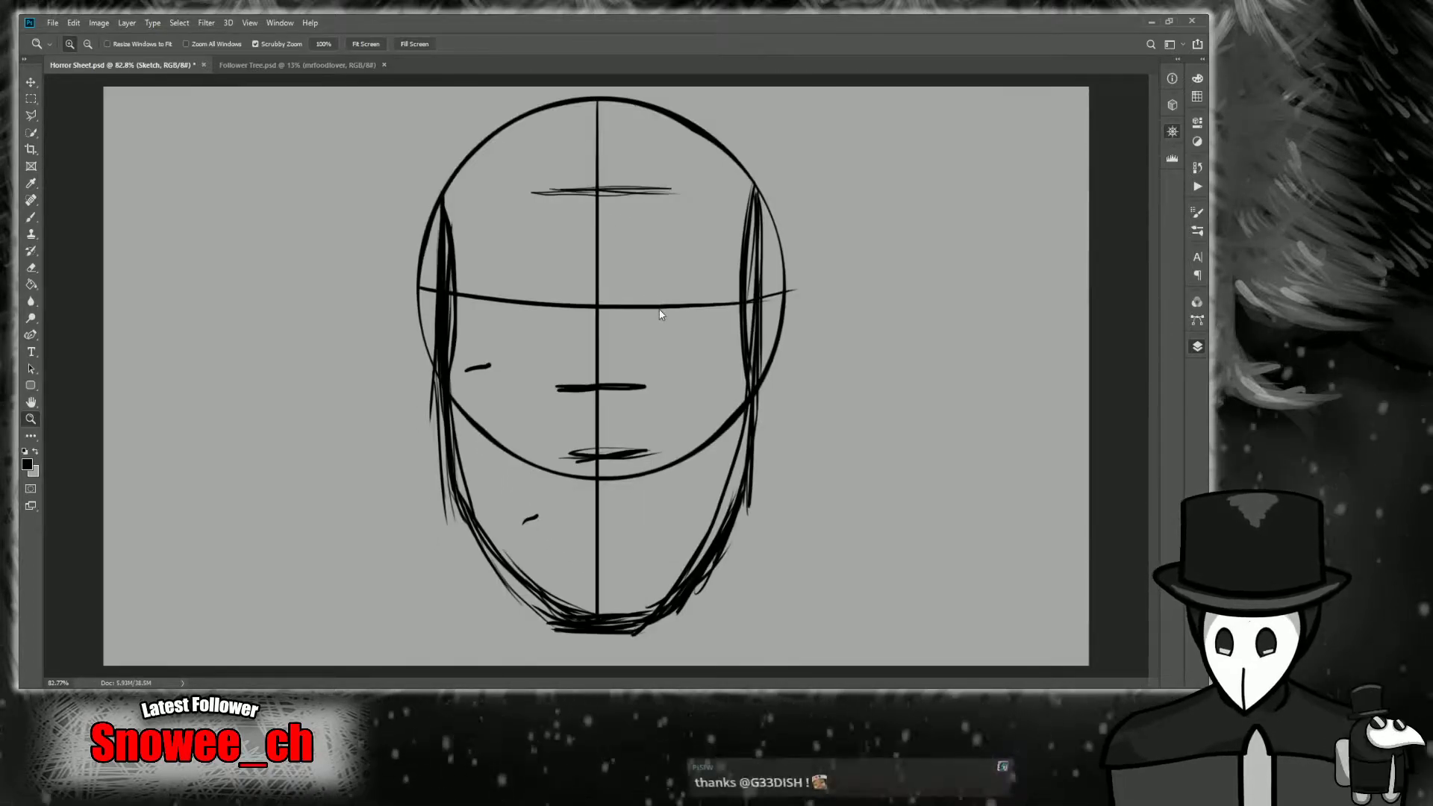
pyautogui.scroll(2, 659, 314)
pyautogui.moveTo(629, 479); pyautogui.dragTo(605, 475)
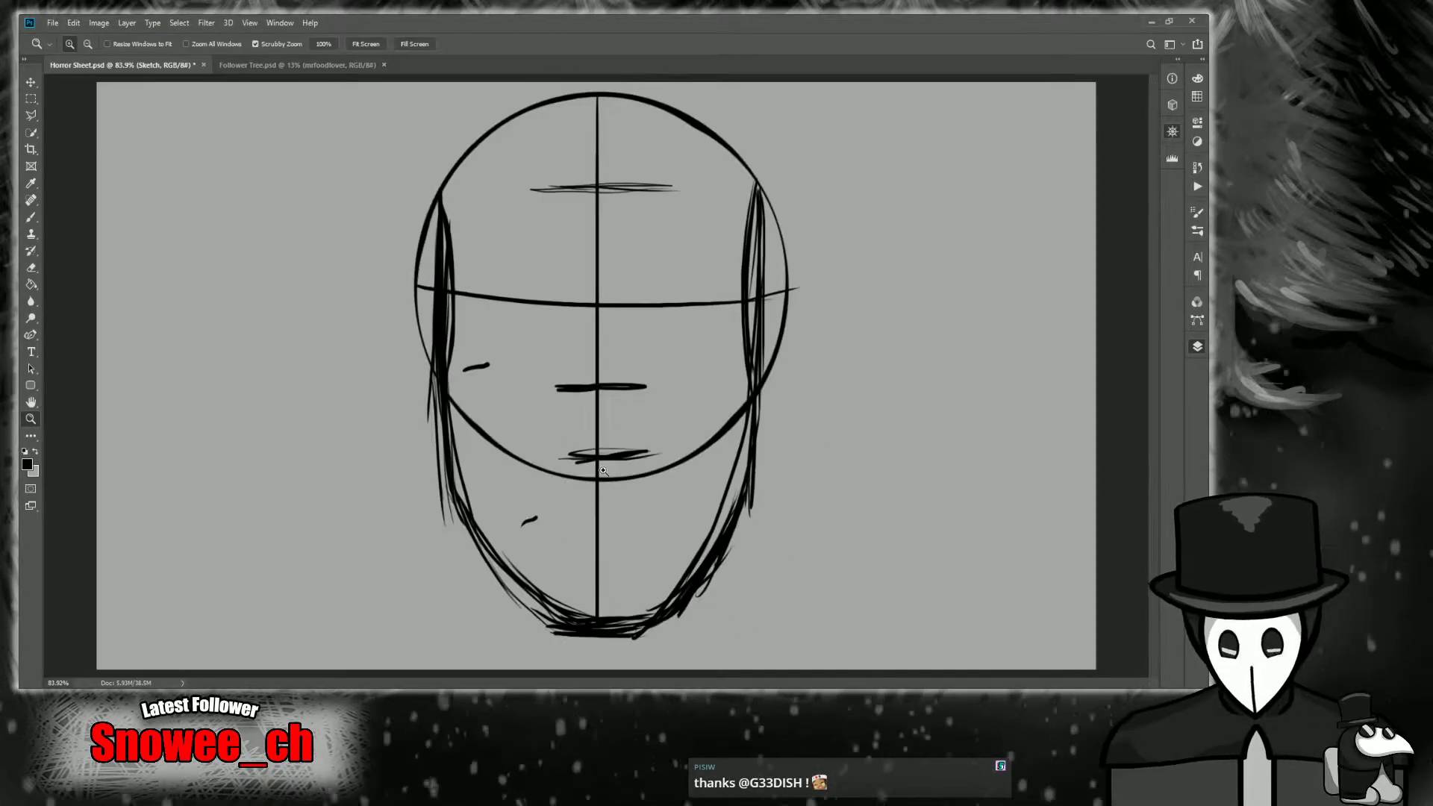
pyautogui.click(610, 477)
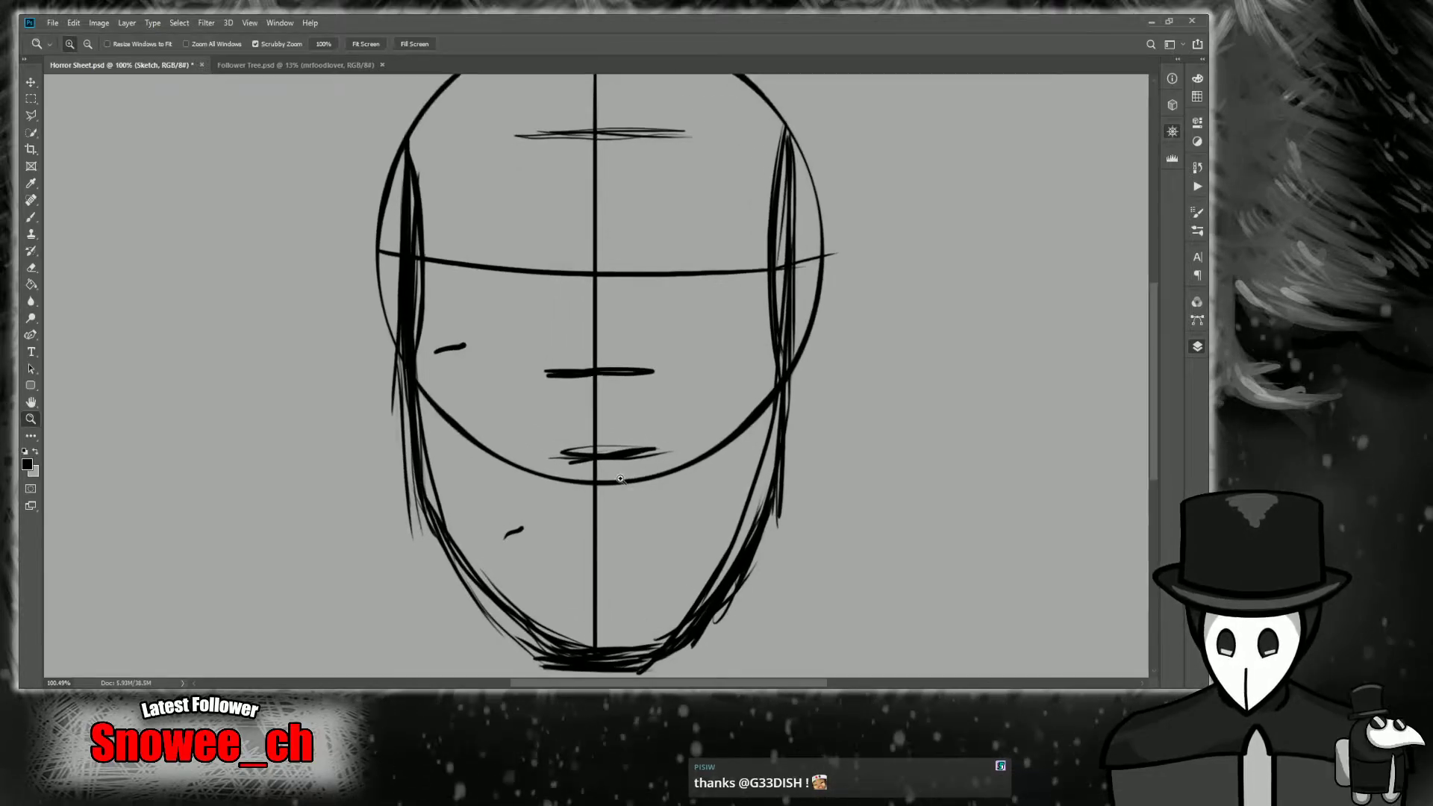
pyautogui.moveTo(609, 478); pyautogui.dragTo(610, 478)
pyautogui.scroll(2, 610, 477)
pyautogui.scroll(-2, 610, 477)
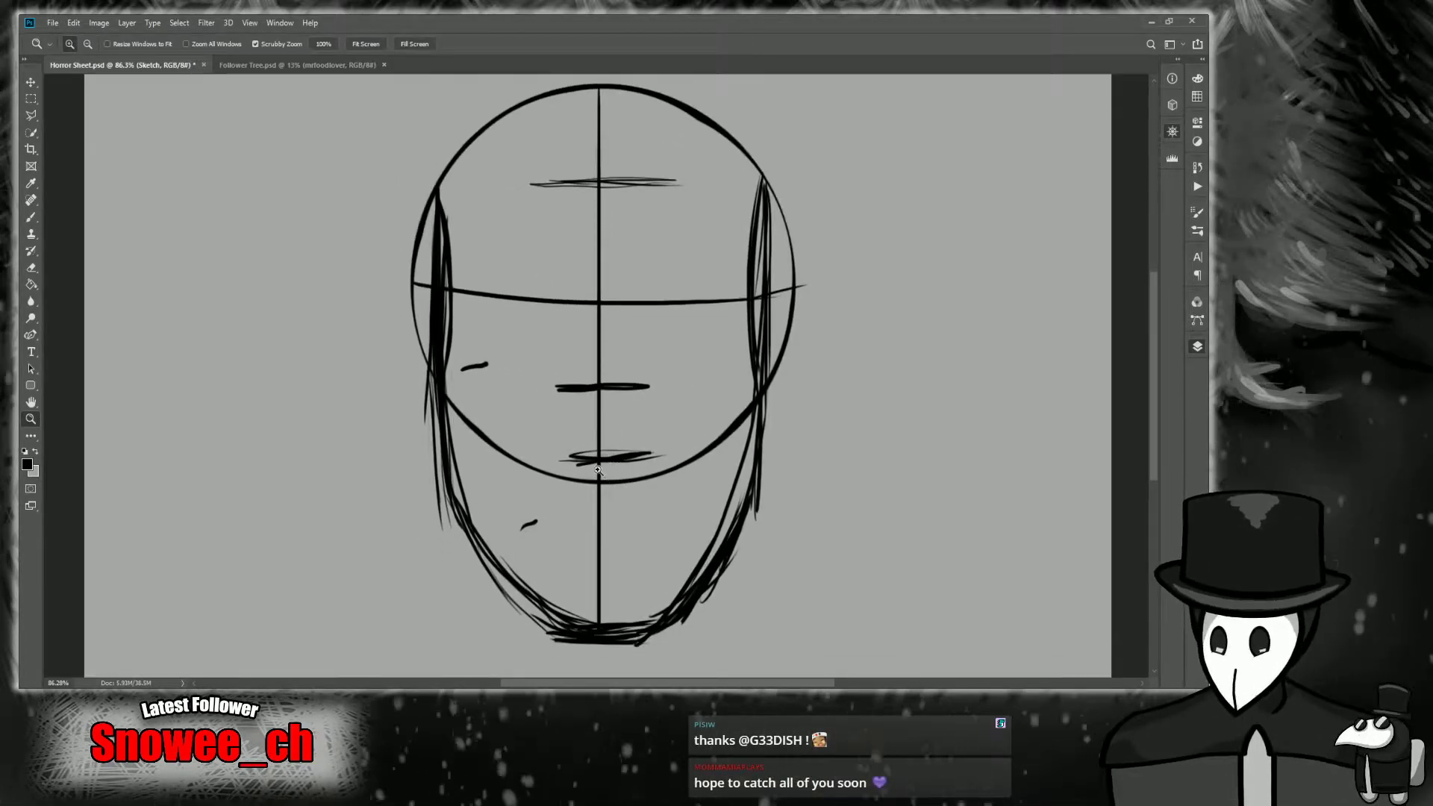
# Darken the short guide mark above the circle's lower edge and add a thin stroke along the head's right side.
pyautogui.moveTo(573, 446); pyautogui.dragTo(583, 451)
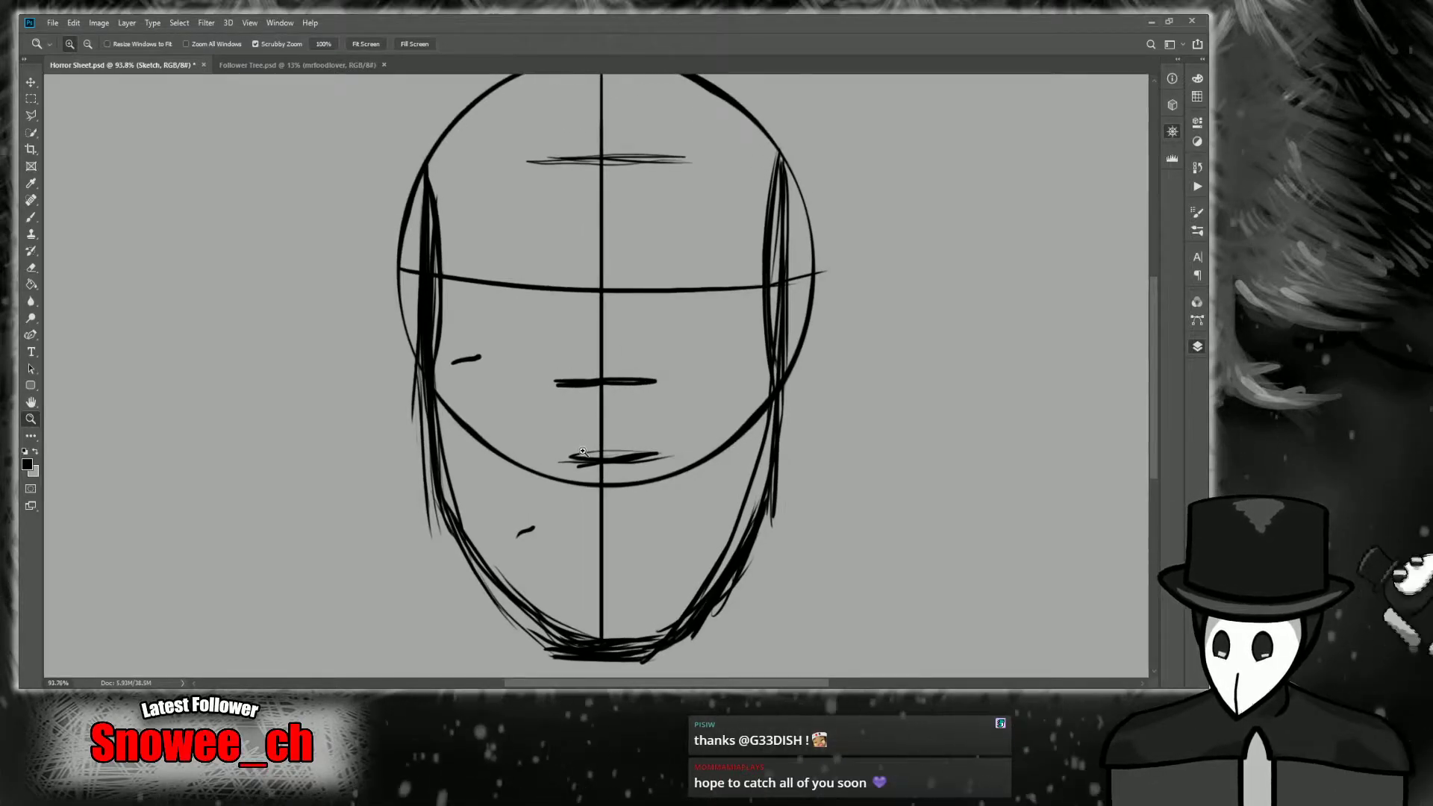
pyautogui.press('b')
pyautogui.moveTo(597, 464); pyautogui.dragTo(550, 461)
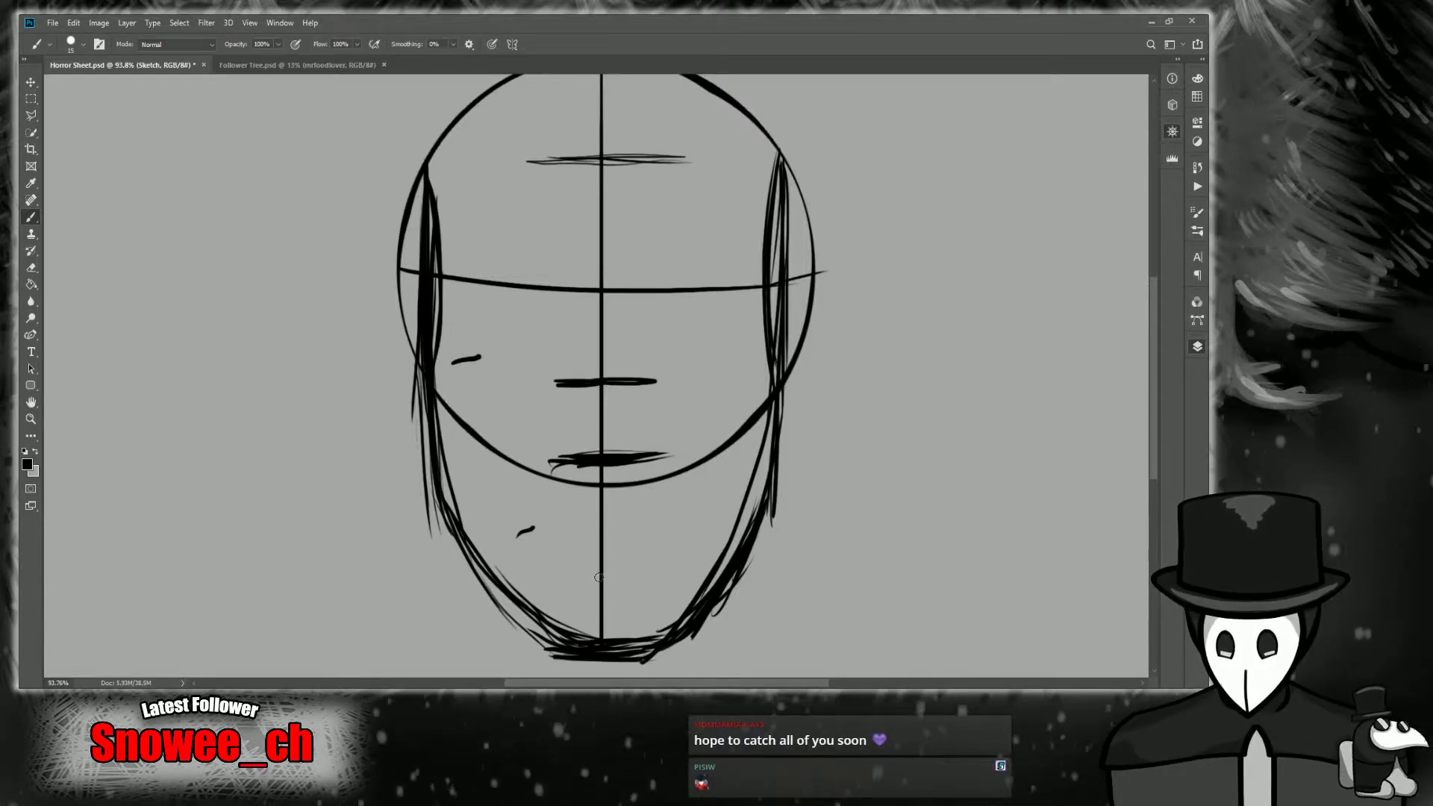
pyautogui.moveTo(1041, 168); pyautogui.dragTo(1032, 201)
pyautogui.press('z')
pyautogui.moveTo(678, 428); pyautogui.dragTo(672, 428)
pyautogui.press('b')
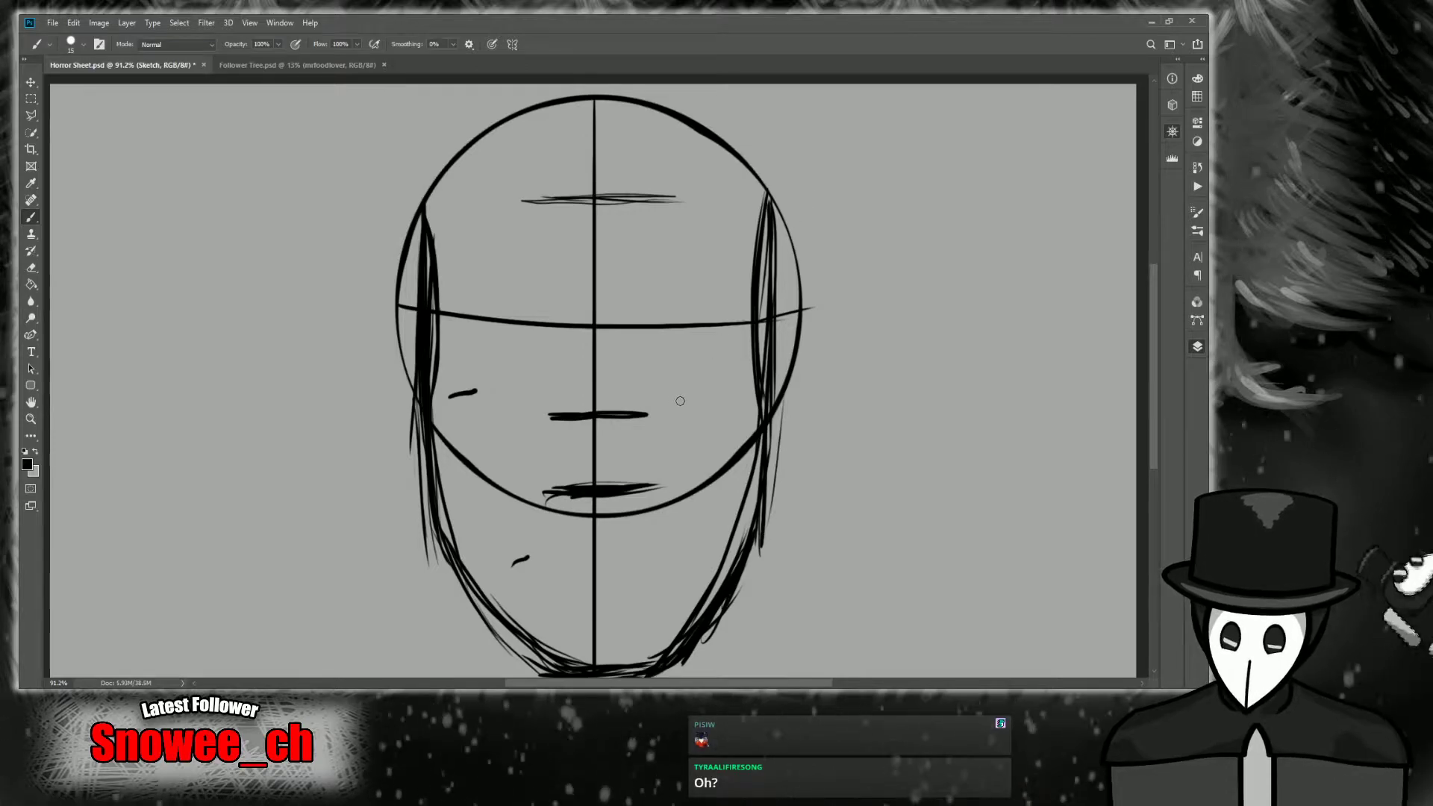
# Sketch a diamond-shaped eye outline left of the centre line, just below the curved horizontal guide.
pyautogui.press('z')
pyautogui.moveTo(522, 371)
pyautogui.mouseDown()
pyautogui.moveTo(552, 373)
pyautogui.moveTo(540, 369)
pyautogui.mouseUp()
pyautogui.press('b')
pyautogui.moveTo(415, 368); pyautogui.dragTo(464, 408)
pyautogui.moveTo(438, 375)
pyautogui.mouseDown()
pyautogui.moveTo(517, 446)
pyautogui.moveTo(593, 429)
pyautogui.moveTo(486, 428)
pyautogui.moveTo(581, 417)
pyautogui.mouseUp()
pyautogui.moveTo(418, 356)
pyautogui.mouseDown()
pyautogui.moveTo(488, 436)
pyautogui.moveTo(464, 417)
pyautogui.moveTo(539, 442)
pyautogui.moveTo(490, 427)
pyautogui.moveTo(568, 435)
pyautogui.moveTo(616, 377)
pyautogui.mouseUp()
pyautogui.moveTo(560, 431); pyautogui.dragTo(627, 364)
pyautogui.moveTo(415, 356)
pyautogui.mouseDown()
pyautogui.moveTo(487, 314)
pyautogui.moveTo(454, 340)
pyautogui.moveTo(569, 332)
pyautogui.mouseUp()
pyautogui.moveTo(405, 356)
pyautogui.mouseDown()
pyautogui.moveTo(540, 319)
pyautogui.moveTo(625, 364)
pyautogui.mouseUp()
pyautogui.moveTo(558, 328); pyautogui.dragTo(624, 365)
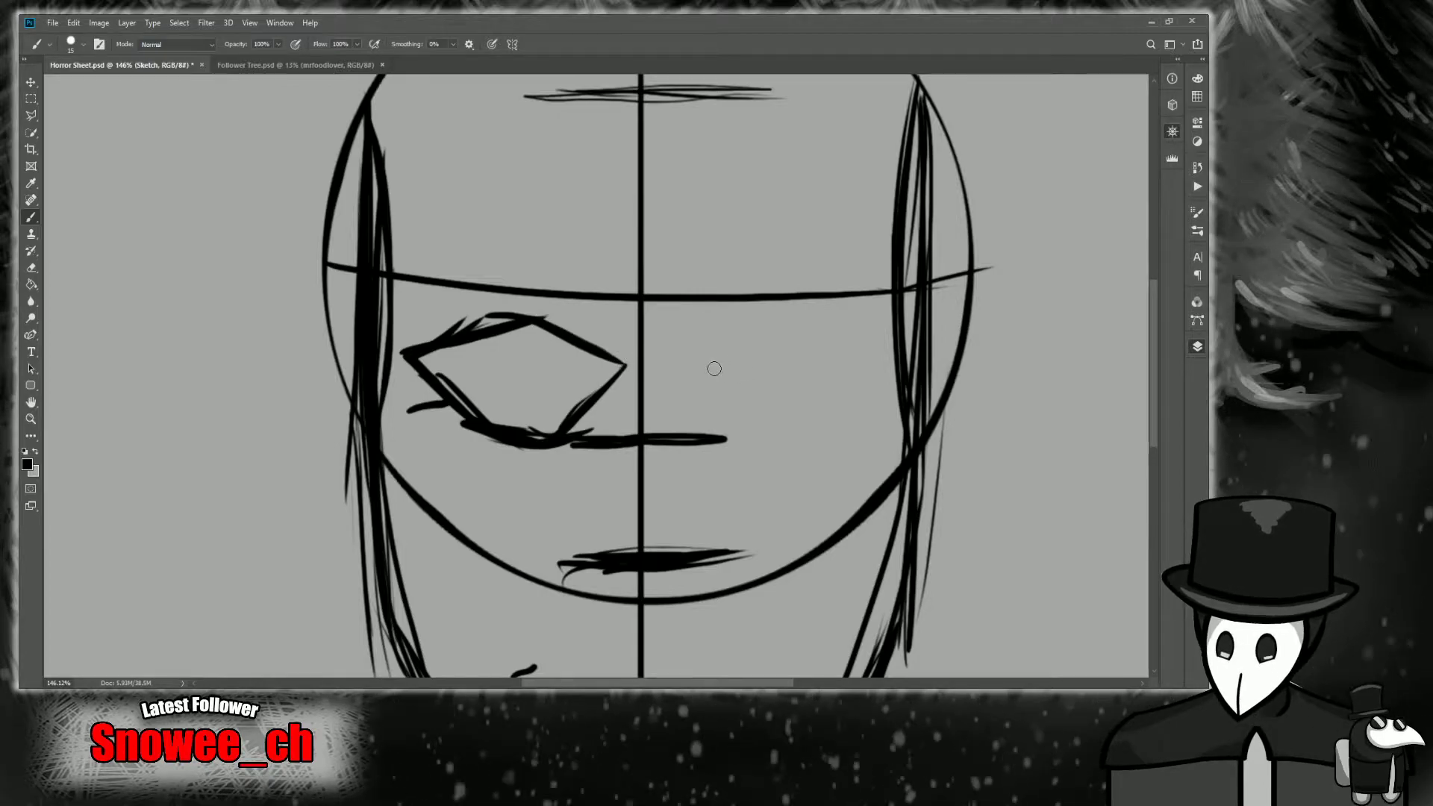
# Sketch a matching diamond-shaped eye outline right of the centre line and reinforce its edges.
pyautogui.moveTo(741, 396)
pyautogui.mouseDown()
pyautogui.moveTo(777, 425)
pyautogui.moveTo(846, 441)
pyautogui.moveTo(781, 426)
pyautogui.moveTo(833, 422)
pyautogui.moveTo(895, 370)
pyautogui.mouseUp()
pyautogui.moveTo(843, 417); pyautogui.dragTo(895, 365)
pyautogui.moveTo(697, 367)
pyautogui.mouseDown()
pyautogui.moveTo(788, 319)
pyautogui.moveTo(896, 367)
pyautogui.mouseUp()
pyautogui.moveTo(1026, 164); pyautogui.dragTo(997, 198)
pyautogui.moveTo(671, 380); pyautogui.dragTo(760, 333)
pyautogui.moveTo(677, 378)
pyautogui.mouseDown()
pyautogui.moveTo(799, 446)
pyautogui.moveTo(784, 449)
pyautogui.moveTo(882, 373)
pyautogui.mouseUp()
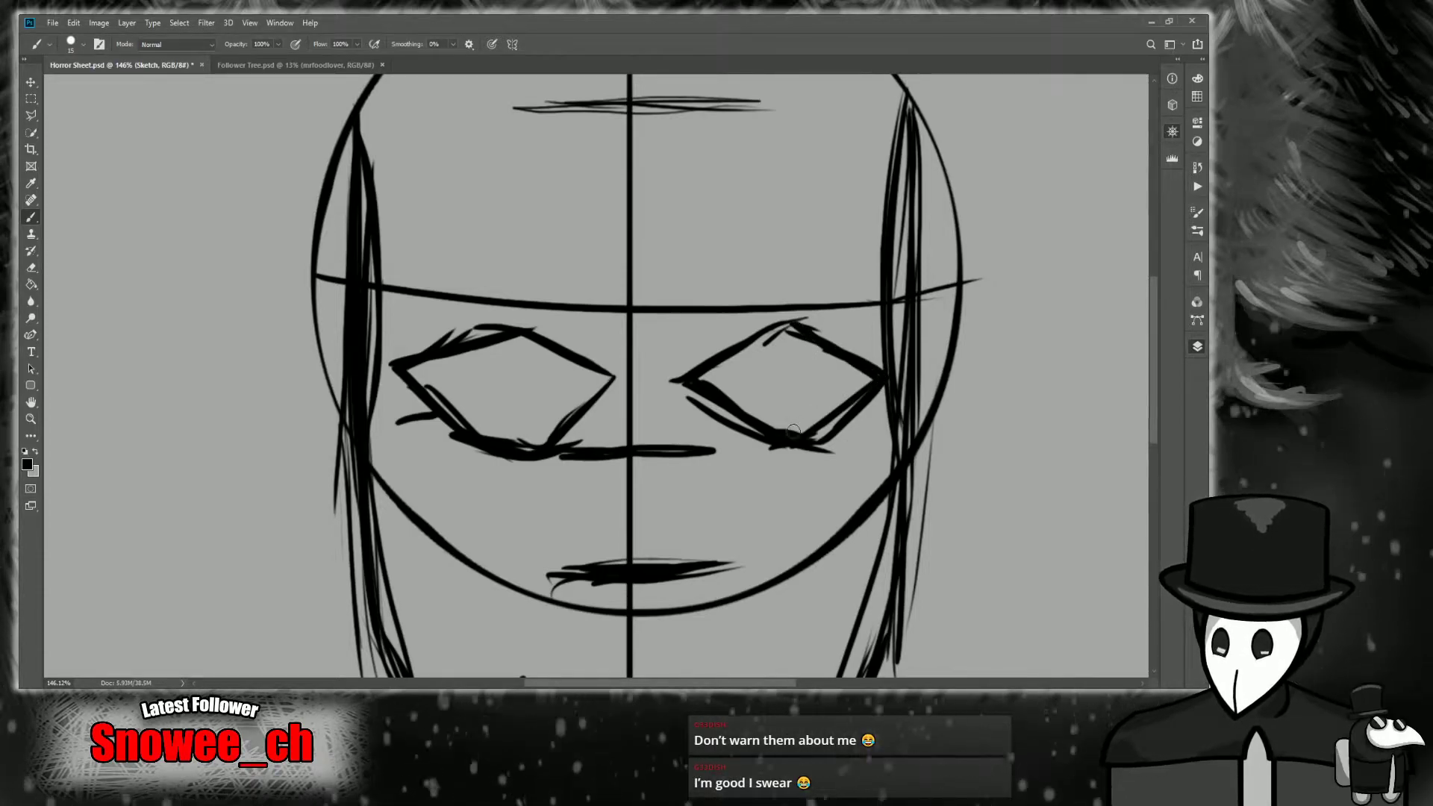
pyautogui.moveTo(739, 446)
pyautogui.mouseDown()
pyautogui.moveTo(846, 437)
pyautogui.moveTo(750, 442)
pyautogui.moveTo(684, 384)
pyautogui.moveTo(753, 441)
pyautogui.moveTo(830, 445)
pyautogui.moveTo(873, 405)
pyautogui.mouseUp()
pyautogui.moveTo(818, 354)
pyautogui.mouseDown()
pyautogui.moveTo(791, 332)
pyautogui.moveTo(703, 378)
pyautogui.mouseUp()
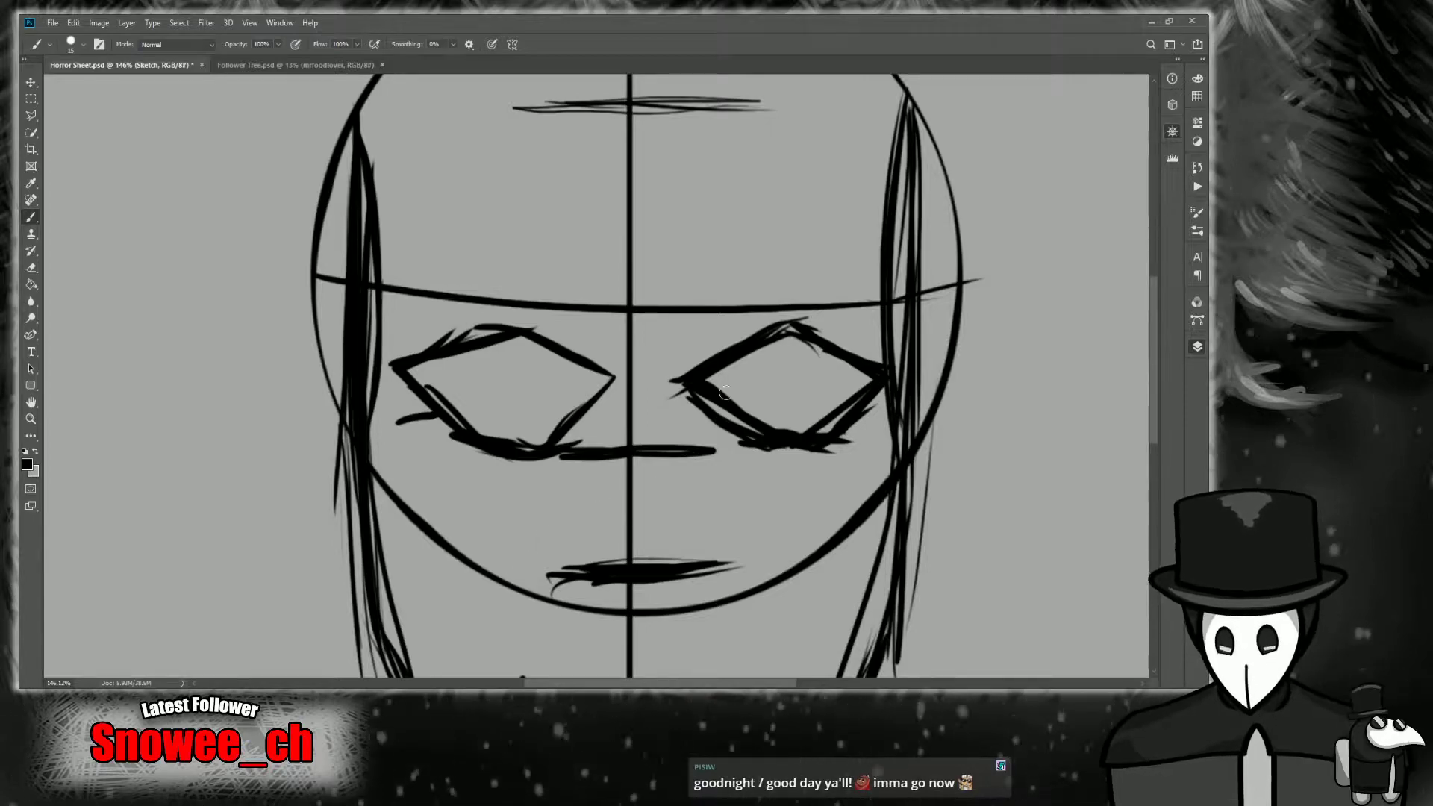
# Thicken the edges of the left diamond-shaped eye and rework the inner corners beside the centre line.
pyautogui.moveTo(606, 383)
pyautogui.mouseDown()
pyautogui.moveTo(521, 458)
pyautogui.moveTo(525, 445)
pyautogui.mouseUp()
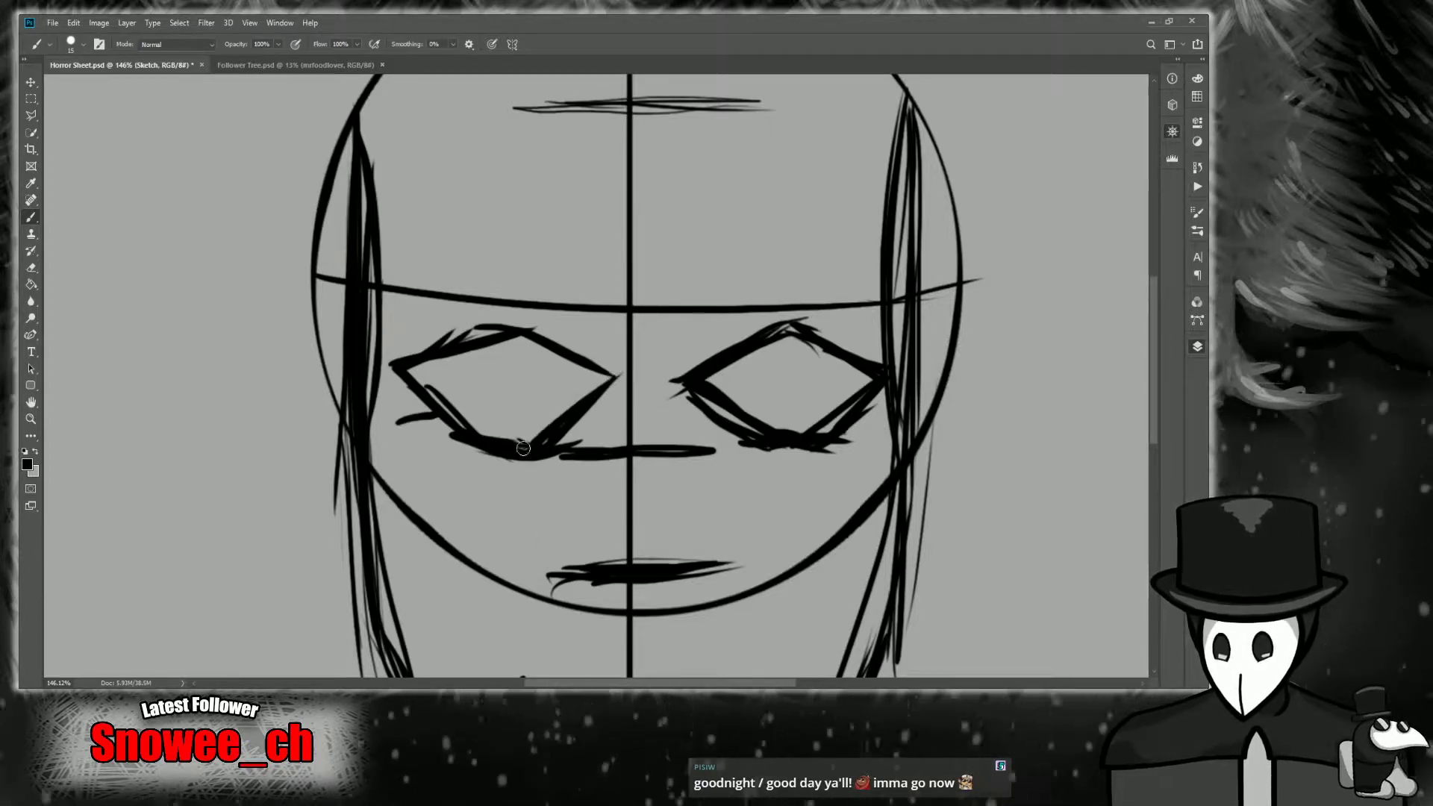
pyautogui.moveTo(389, 375); pyautogui.dragTo(459, 434)
pyautogui.moveTo(399, 366); pyautogui.dragTo(518, 323)
pyautogui.moveTo(515, 323); pyautogui.dragTo(608, 360)
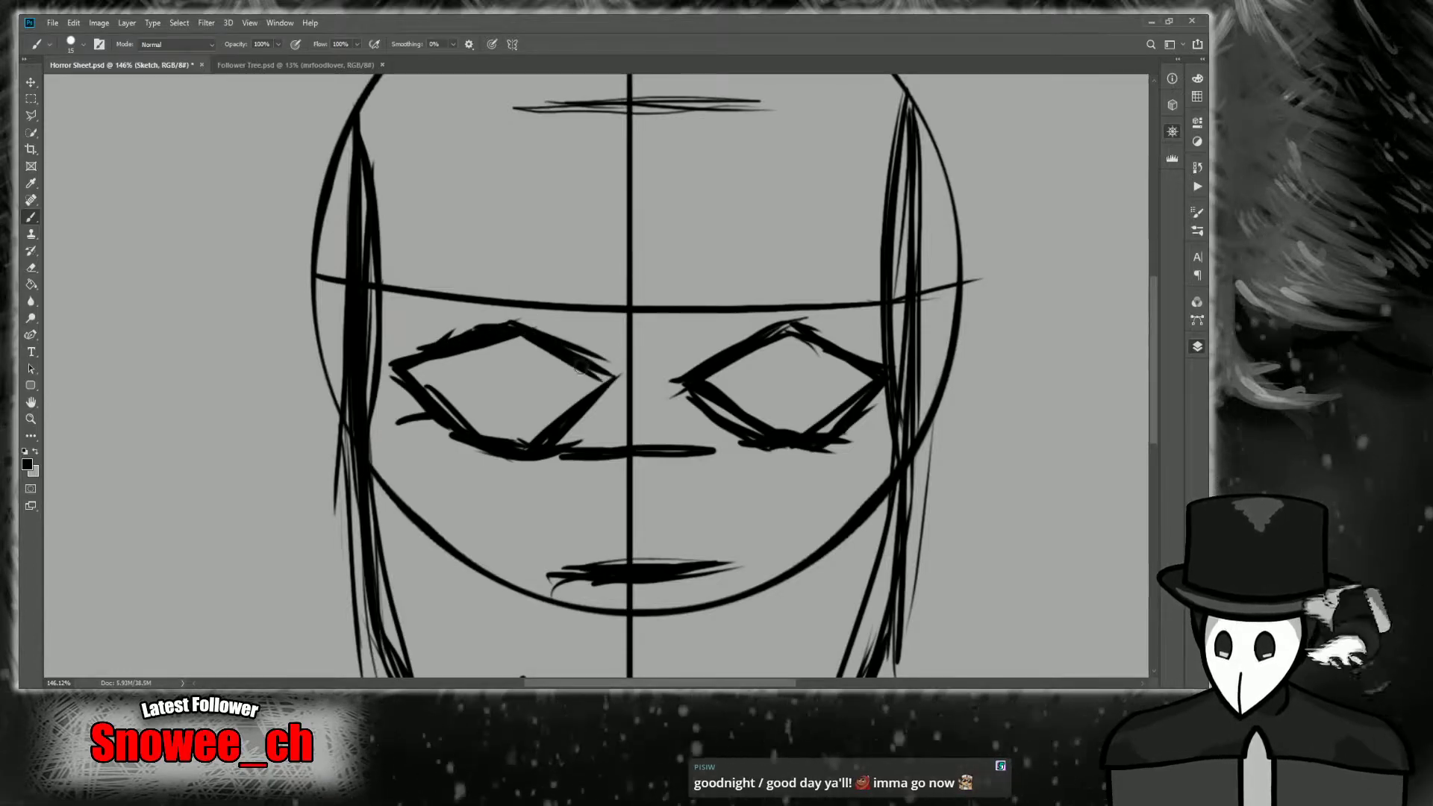
pyautogui.press('z')
pyautogui.moveTo(717, 420)
pyautogui.mouseDown()
pyautogui.moveTo(683, 420)
pyautogui.moveTo(728, 419)
pyautogui.mouseUp()
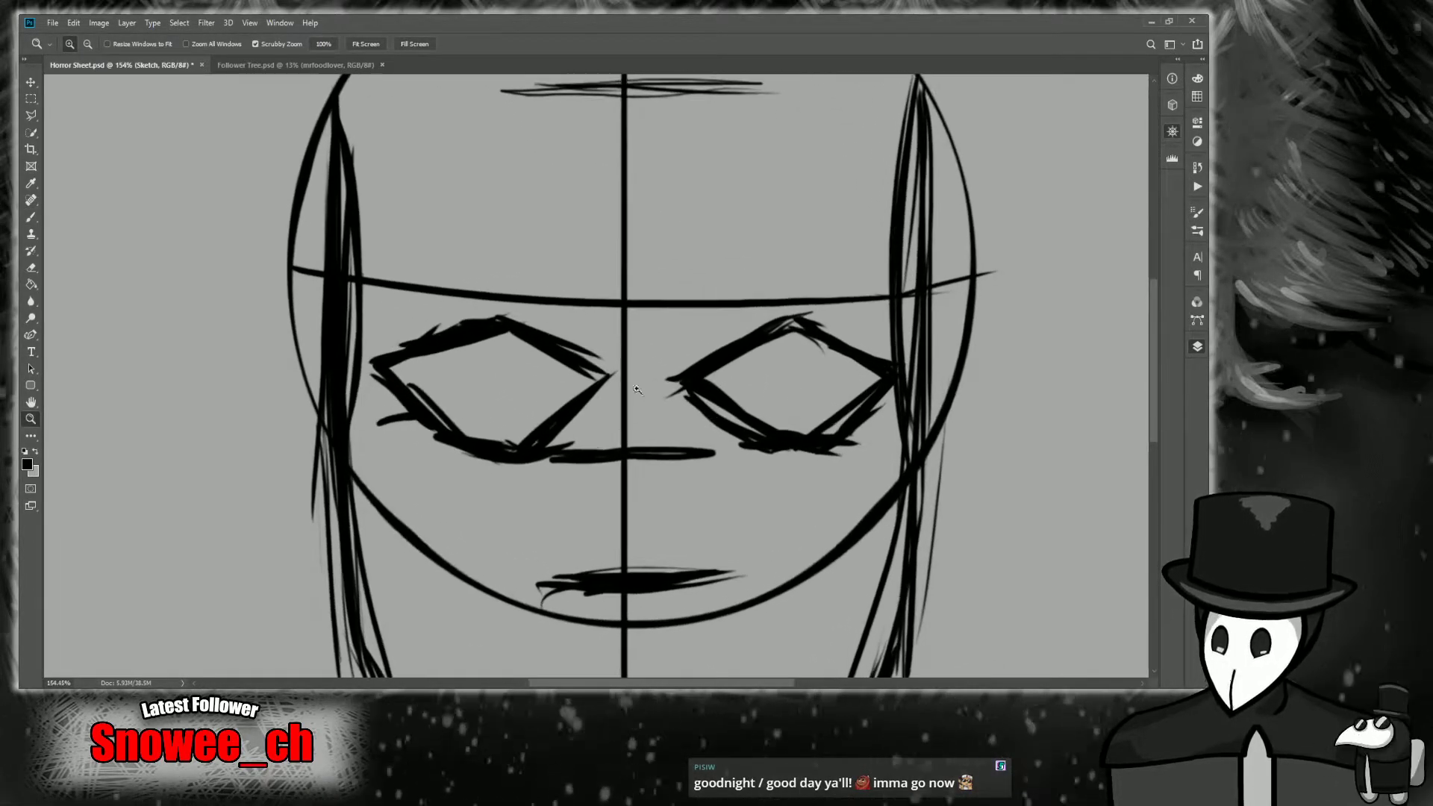
pyautogui.press('b')
pyautogui.moveTo(586, 382); pyautogui.dragTo(542, 423)
pyautogui.moveTo(565, 399); pyautogui.dragTo(592, 370)
pyautogui.moveTo(673, 389)
pyautogui.mouseDown()
pyautogui.moveTo(773, 441)
pyautogui.moveTo(664, 431)
pyautogui.mouseUp()
pyautogui.press('z')
pyautogui.moveTo(1047, 183); pyautogui.dragTo(1039, 179)
pyautogui.moveTo(617, 494); pyautogui.dragTo(638, 558)
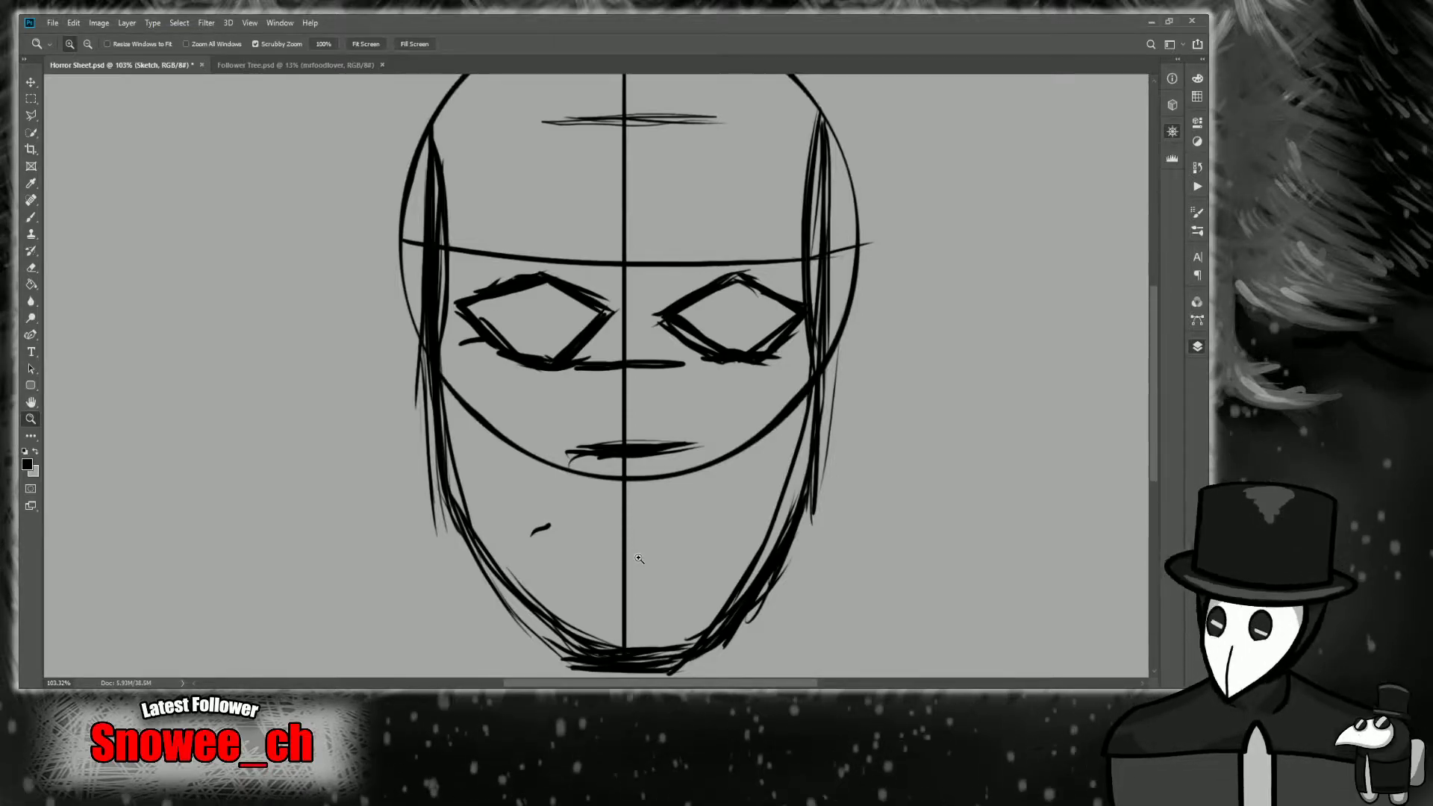
pyautogui.click(1067, 173)
pyautogui.moveTo(597, 500); pyautogui.dragTo(616, 509)
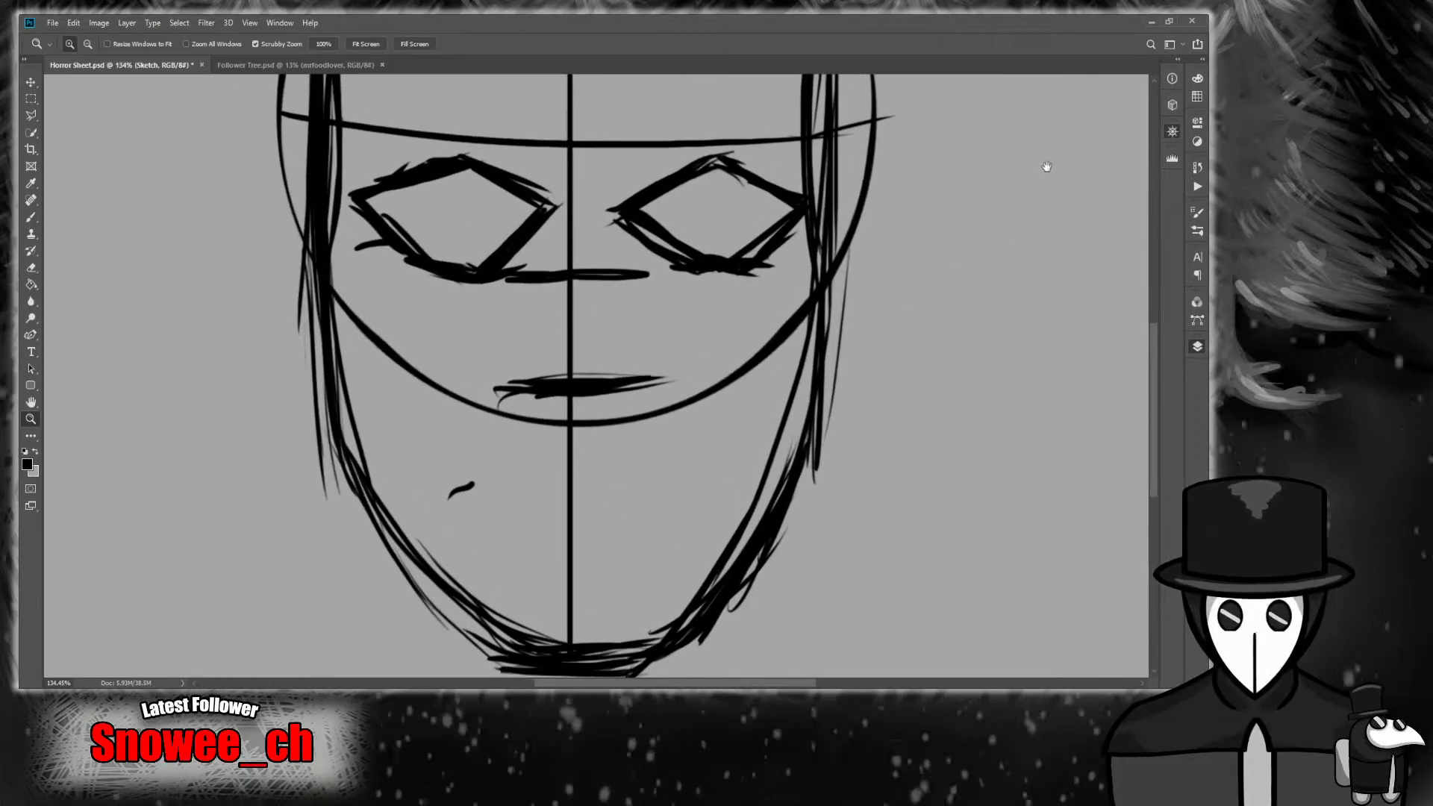
pyautogui.moveTo(970, 82); pyautogui.dragTo(1048, 166)
pyautogui.moveTo(723, 425); pyautogui.dragTo(693, 425)
pyautogui.scroll(-2, 566, 478)
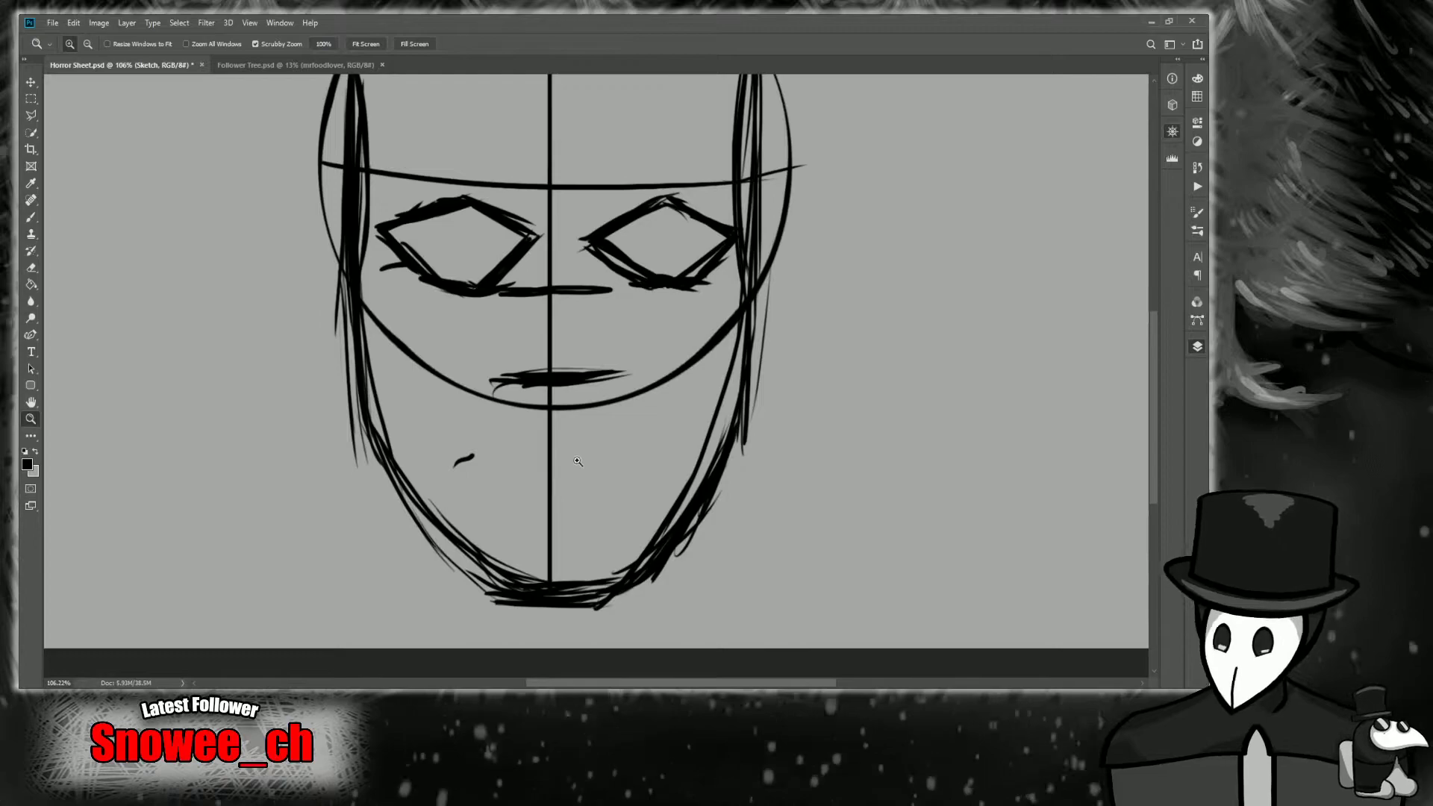
pyautogui.scroll(2, 597, 459)
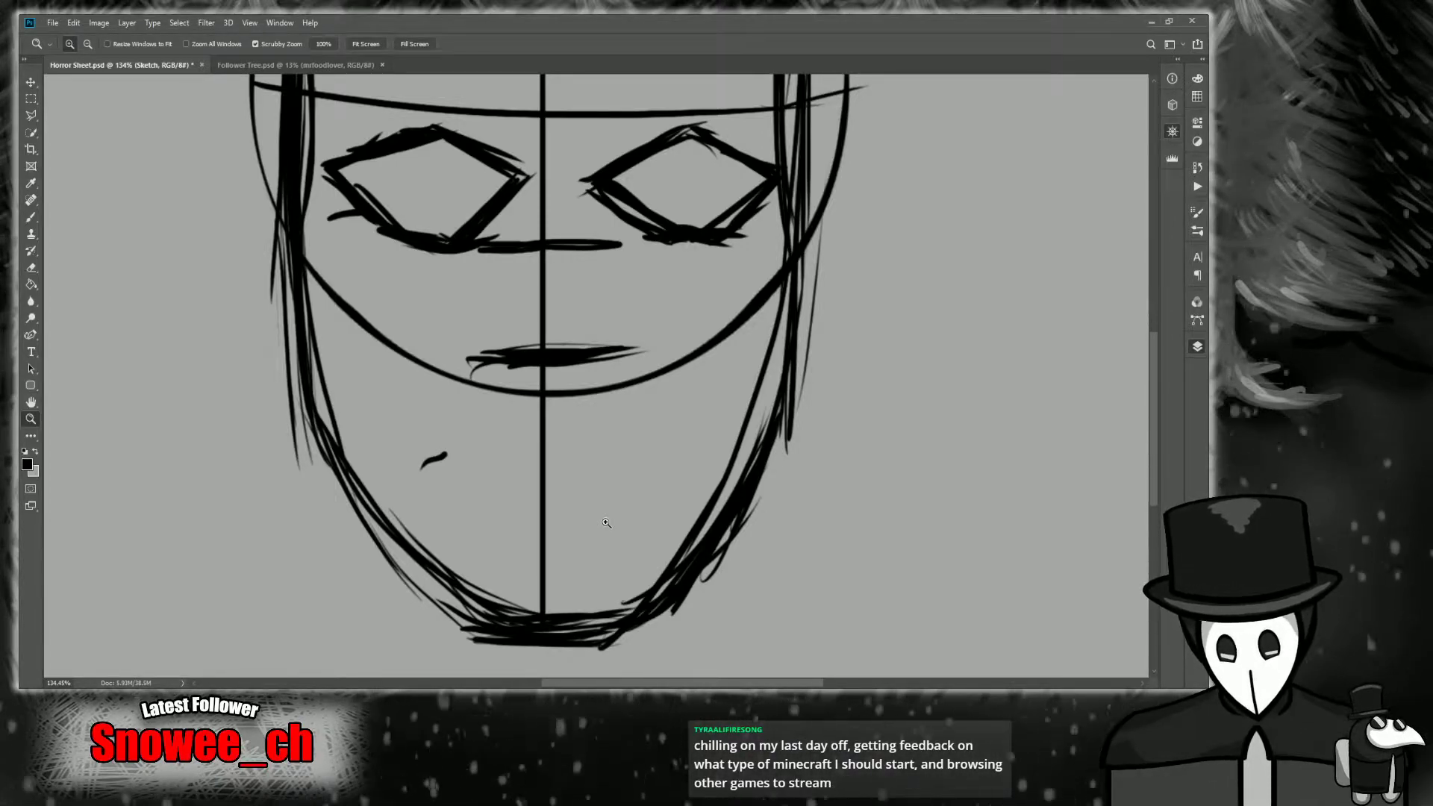
pyautogui.scroll(5, 1026, 163)
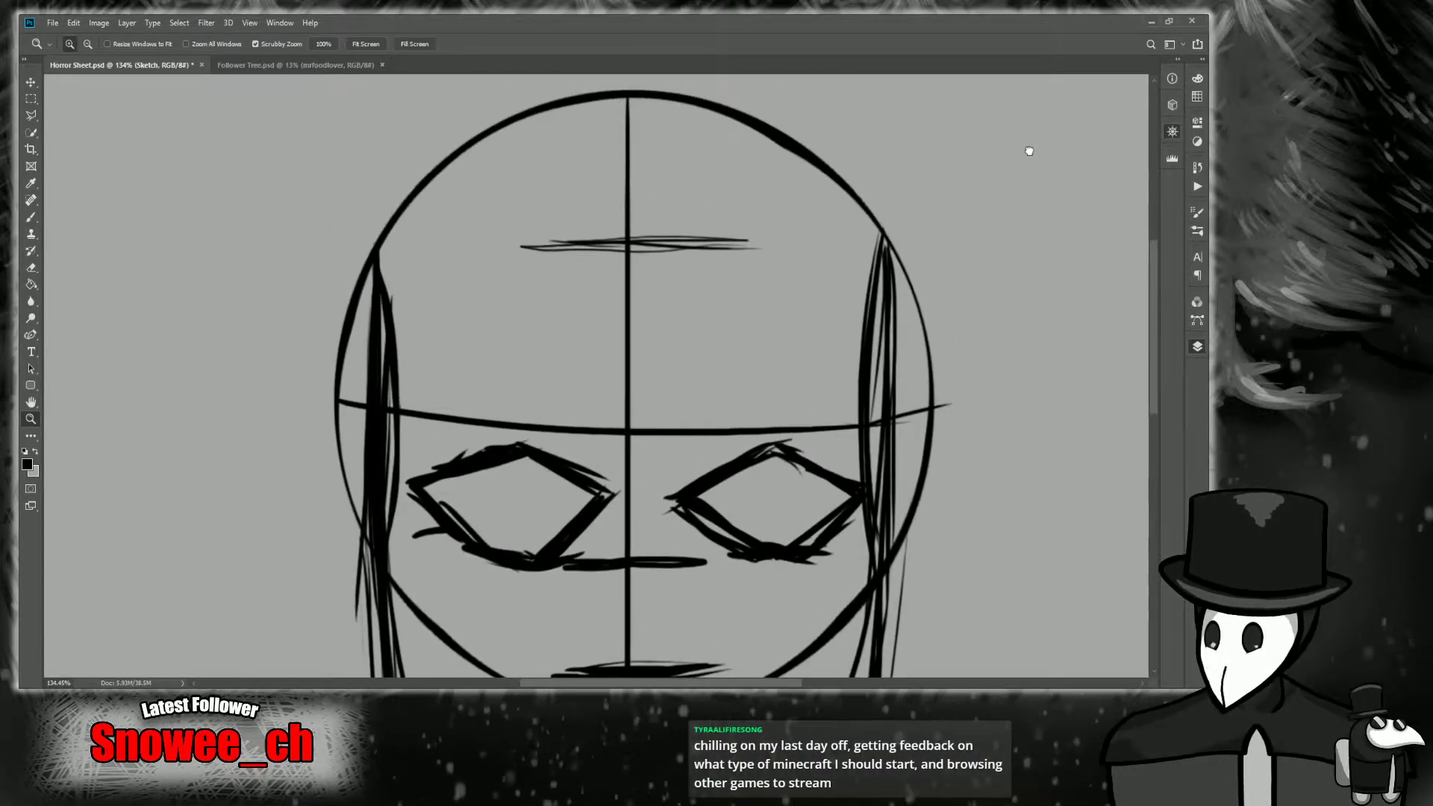
pyautogui.moveTo(707, 360)
pyautogui.mouseDown()
pyautogui.moveTo(735, 360)
pyautogui.moveTo(683, 360)
pyautogui.mouseUp()
pyautogui.moveTo(1048, 176); pyautogui.dragTo(1109, 70)
pyautogui.moveTo(637, 472)
pyautogui.mouseDown()
pyautogui.moveTo(671, 454)
pyautogui.moveTo(652, 454)
pyautogui.moveTo(623, 490)
pyautogui.mouseUp()
pyautogui.scroll(5, 1023, 154)
pyautogui.hscroll(1, 1026, 153)
pyautogui.moveTo(968, 408); pyautogui.dragTo(997, 179)
pyautogui.moveTo(846, 389); pyautogui.dragTo(836, 388)
pyautogui.moveTo(1043, 175); pyautogui.dragTo(990, 285)
pyautogui.moveTo(802, 419); pyautogui.dragTo(774, 423)
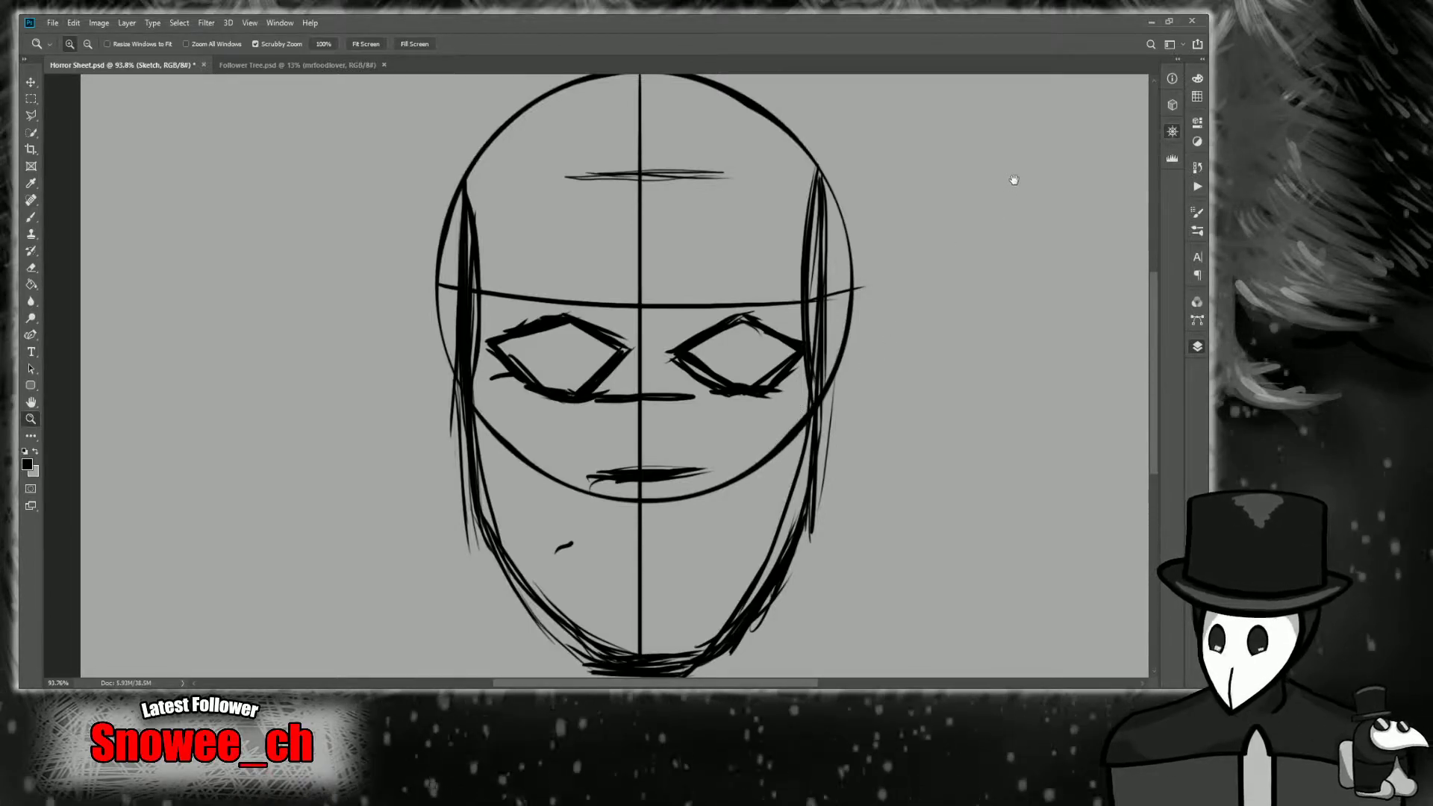
pyautogui.scroll(-1, 1023, 173)
pyautogui.scroll(2, 1023, 169)
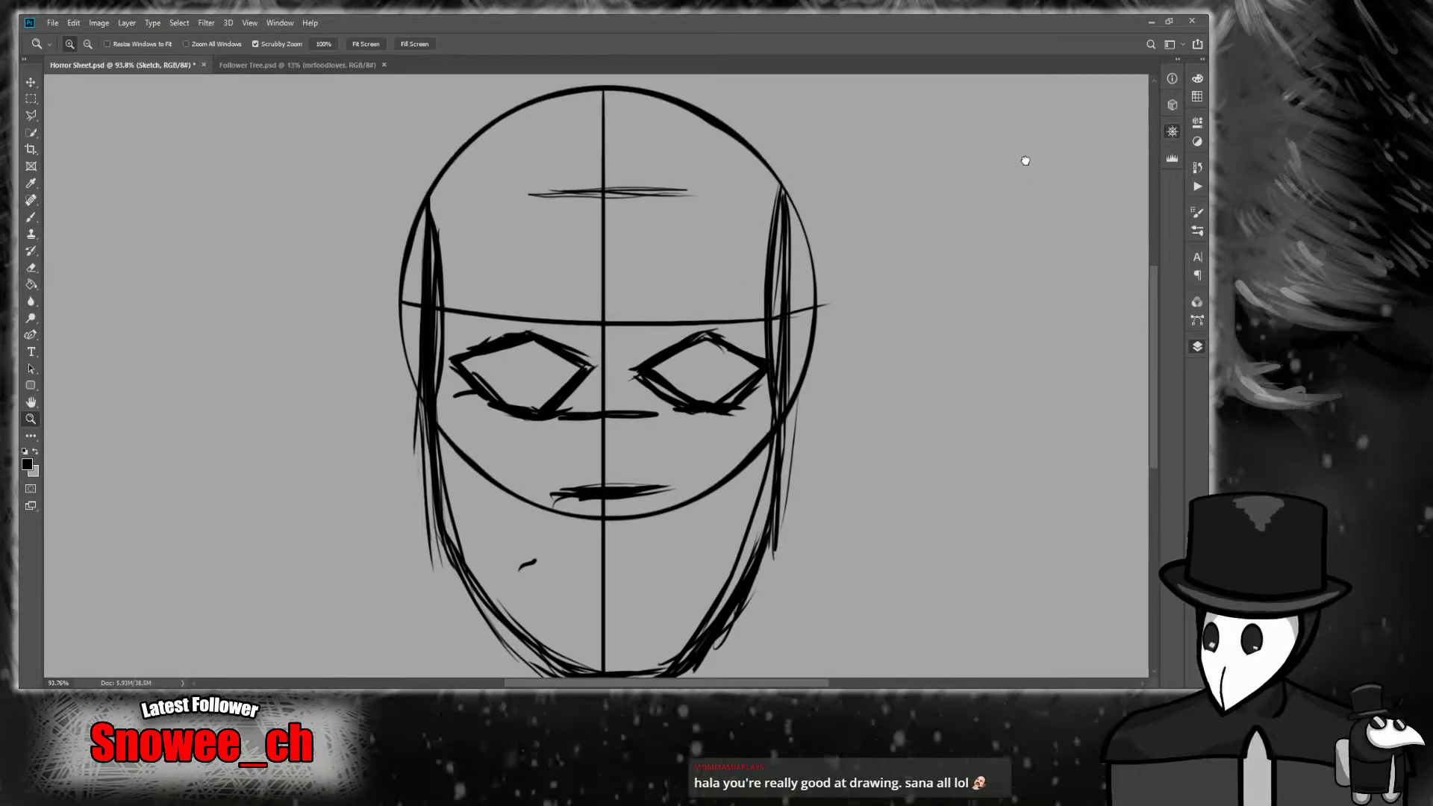
# Draw a thin horizontal guide line across the centre line, midway between the circle's lower edge and the chin.
pyautogui.hscroll(1, 1025, 160)
pyautogui.moveTo(647, 522); pyautogui.dragTo(647, 484)
pyautogui.scroll(-2, 1030, 172)
pyautogui.press('b')
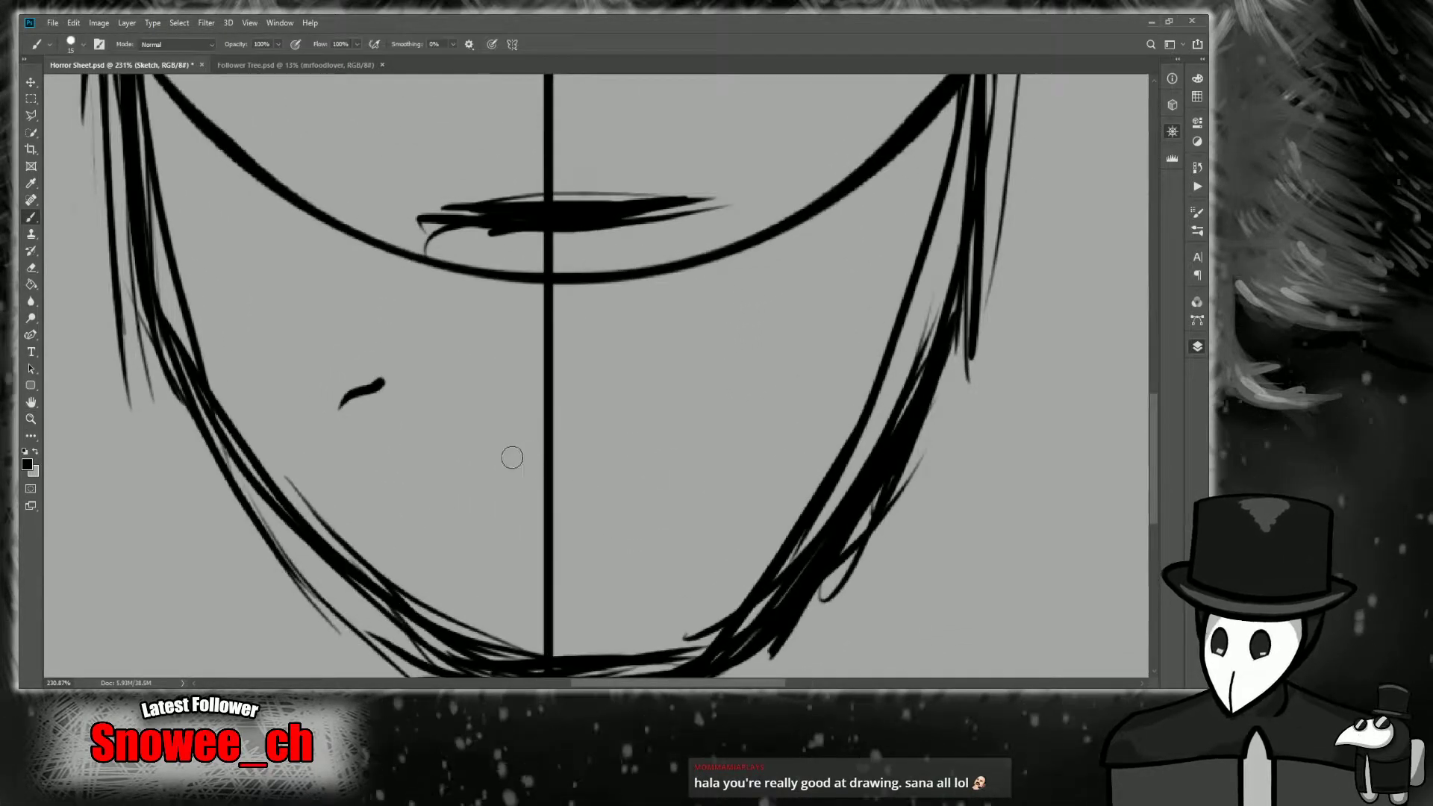
pyautogui.moveTo(361, 408); pyautogui.dragTo(664, 407)
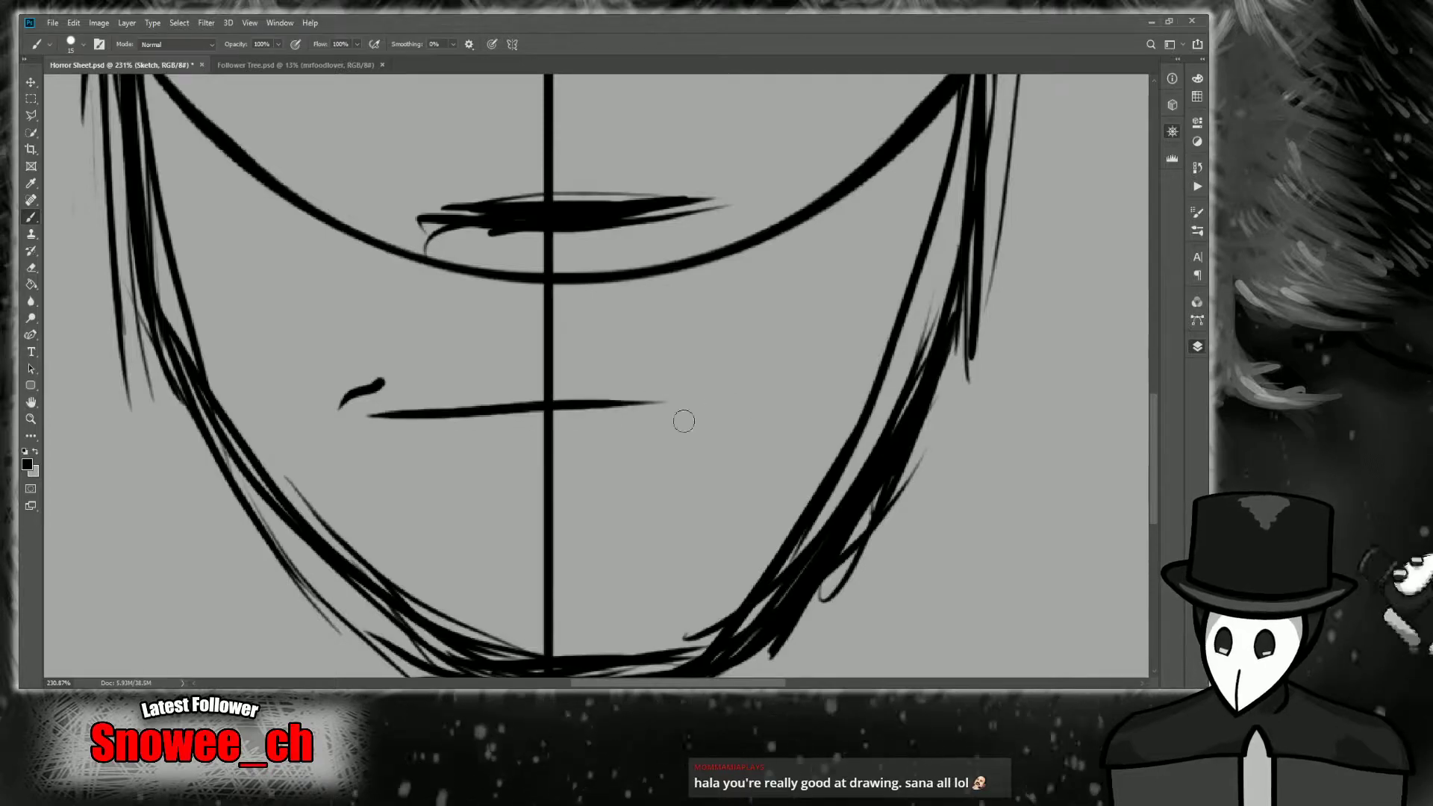
# Undo the thin guide line between the circle's lower edge and the chin and redraw it as a thicker, wider horizontal mouth line.
pyautogui.hotkey('ctrl', 'z')
pyautogui.moveTo(394, 422); pyautogui.dragTo(742, 416)
pyautogui.moveTo(377, 429); pyautogui.dragTo(776, 415)
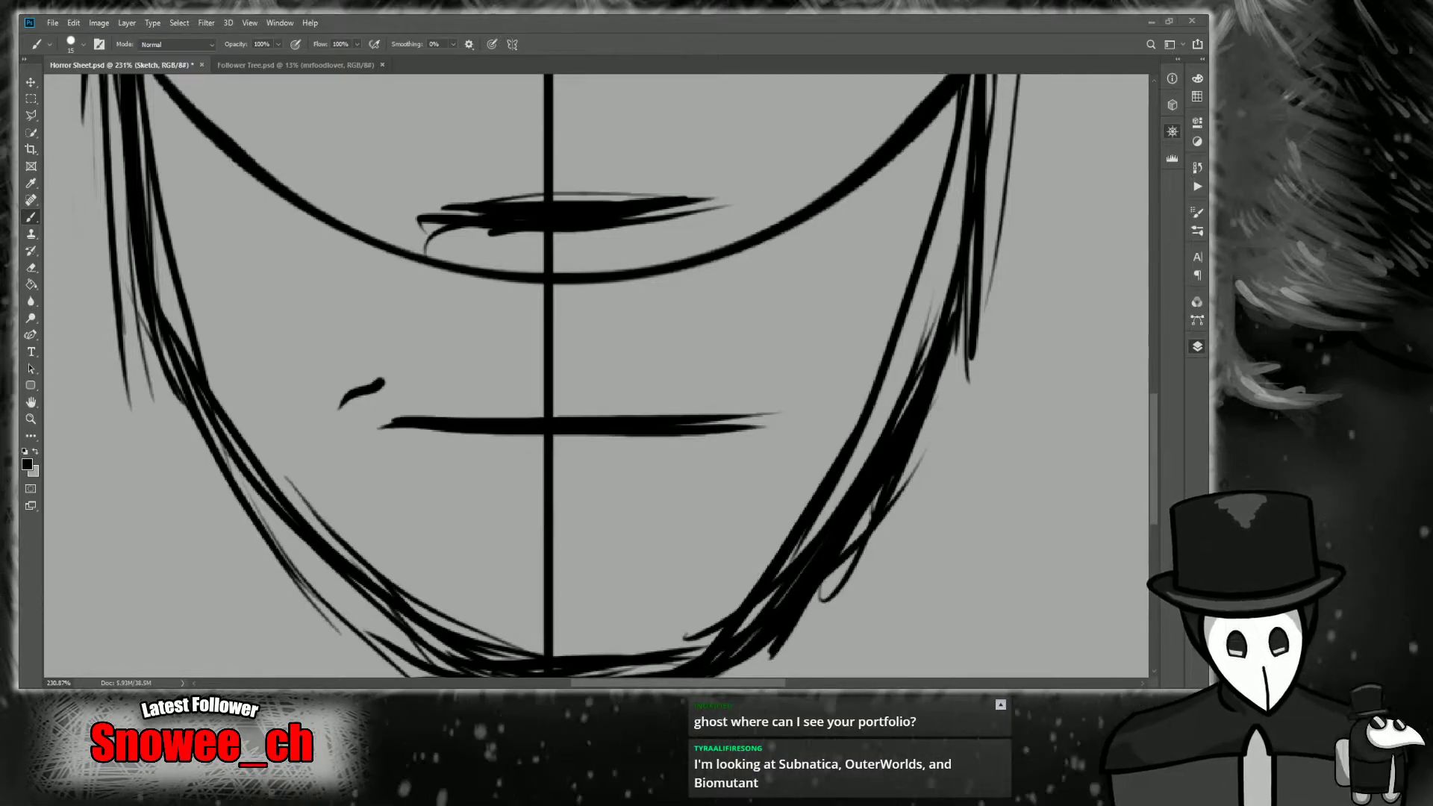
pyautogui.press('z')
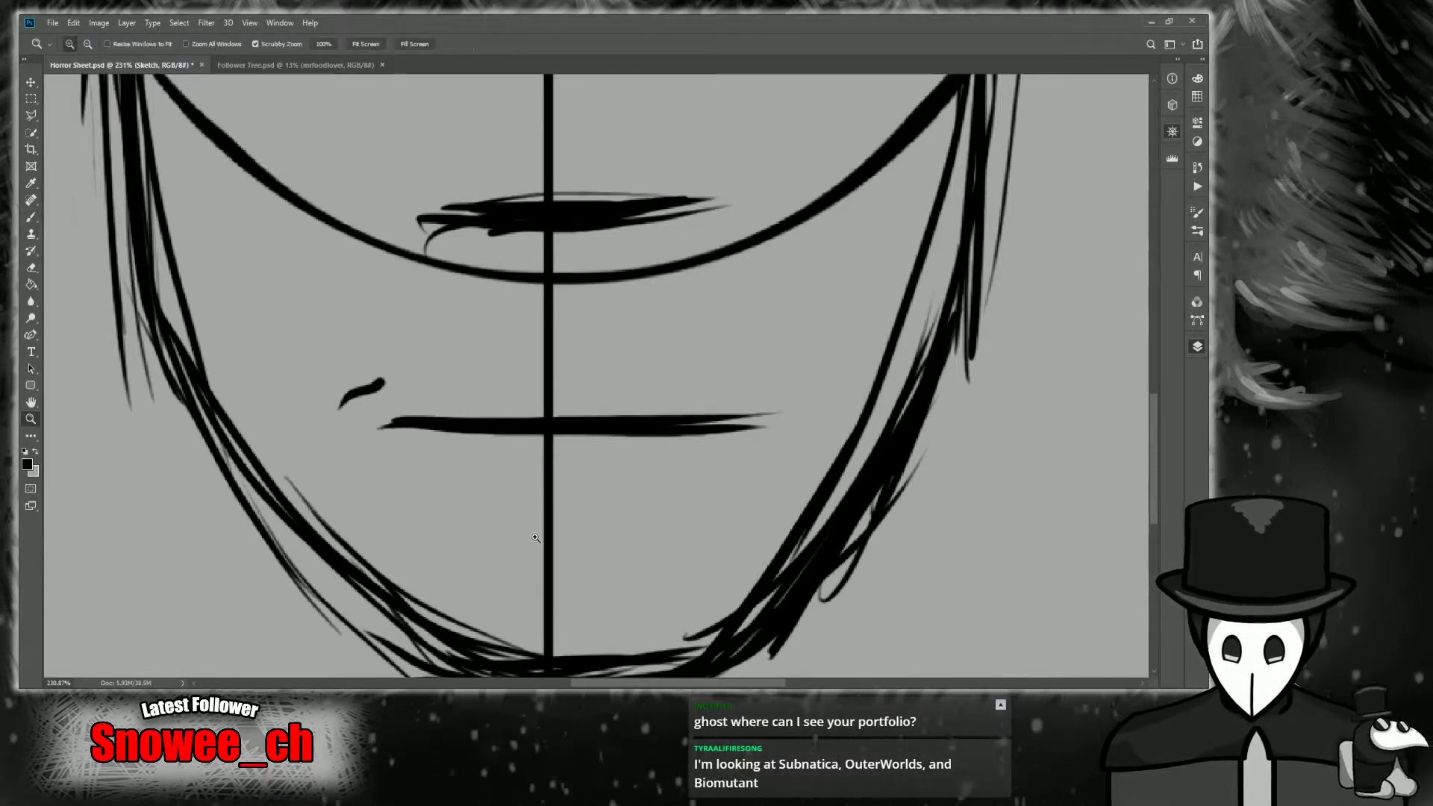
pyautogui.hotkey('ctrl', '0')
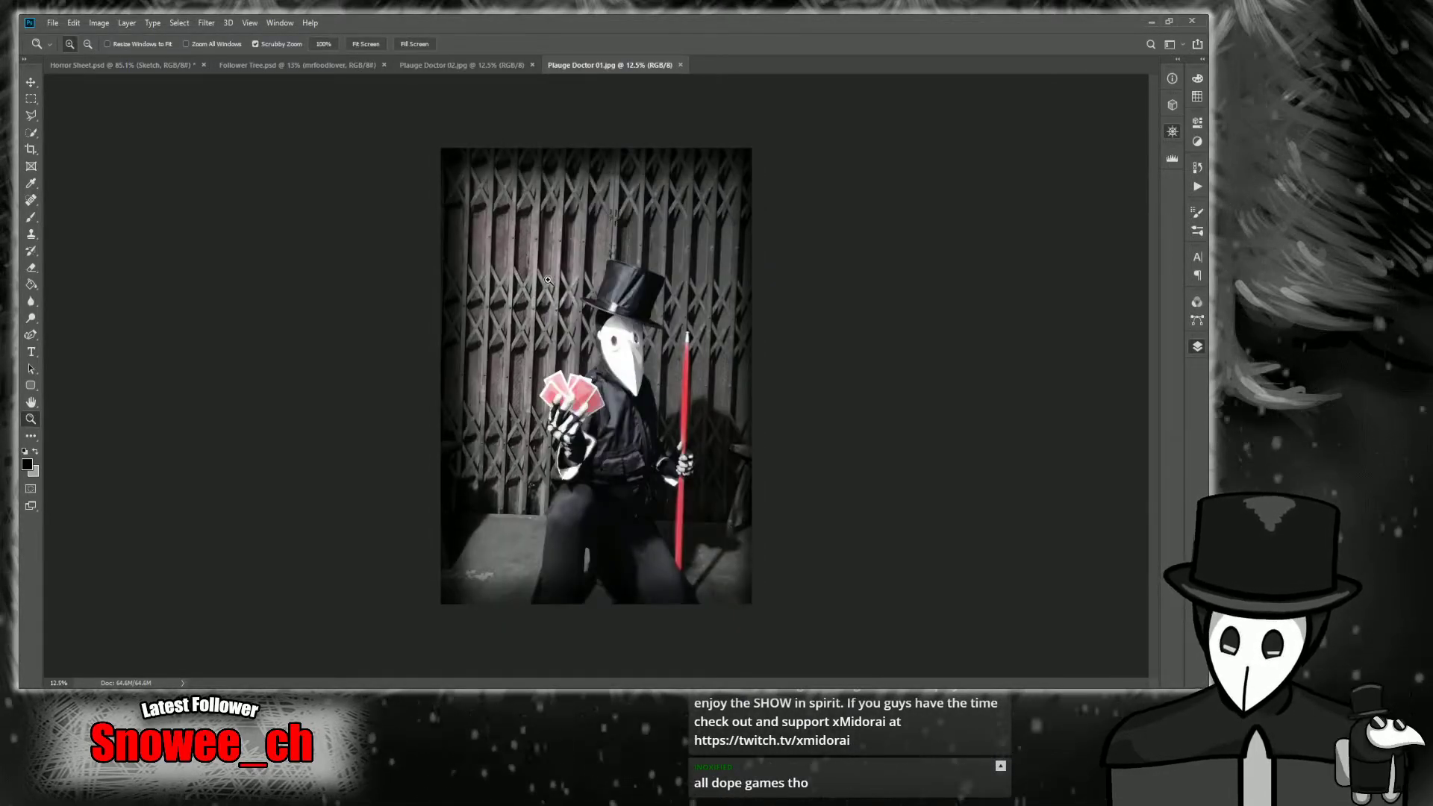
# Examine the Plauge Doctor 01.jpg and Plauge Doctor 02.jpg photos, then close both documents.
pyautogui.moveTo(548, 279); pyautogui.dragTo(573, 329)
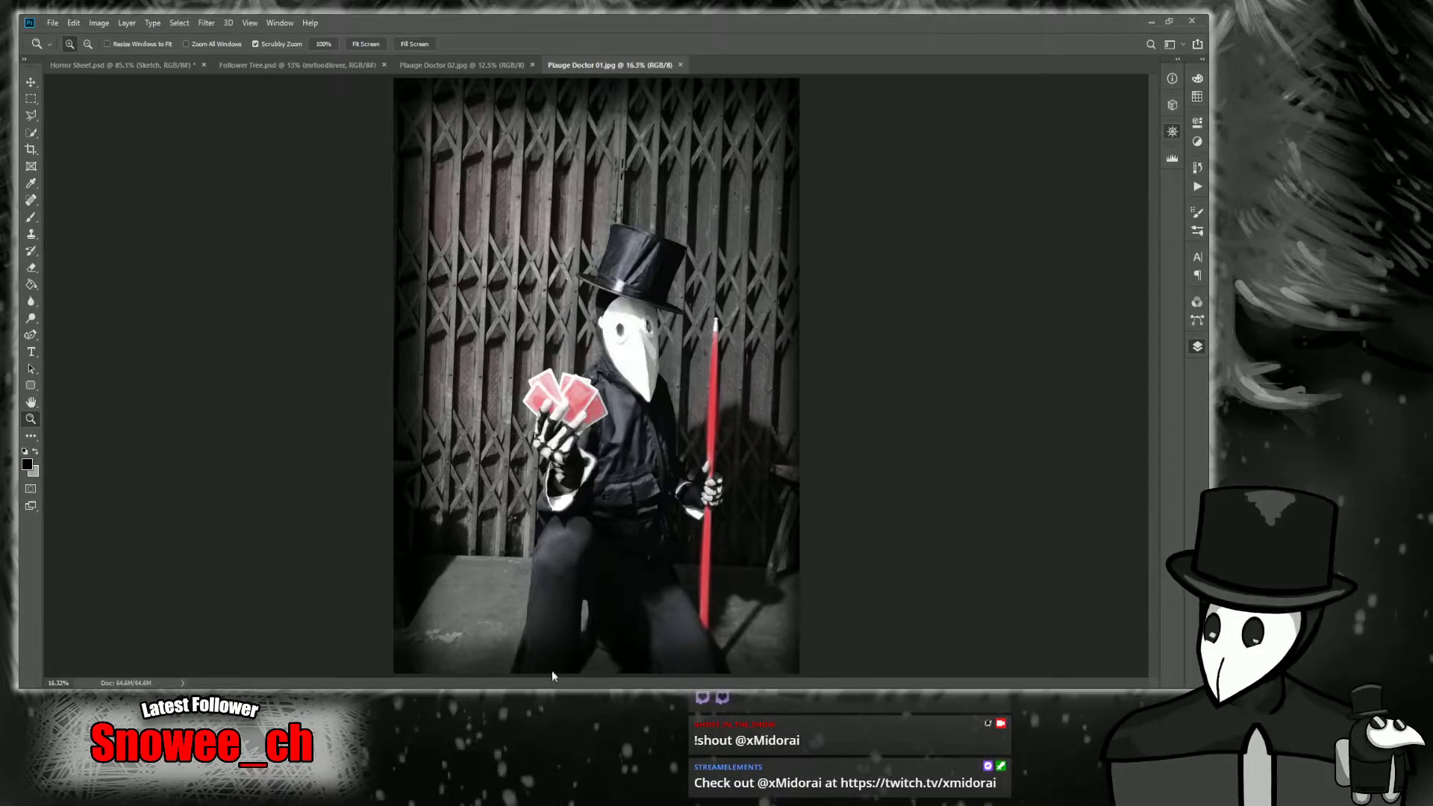
pyautogui.click(479, 69)
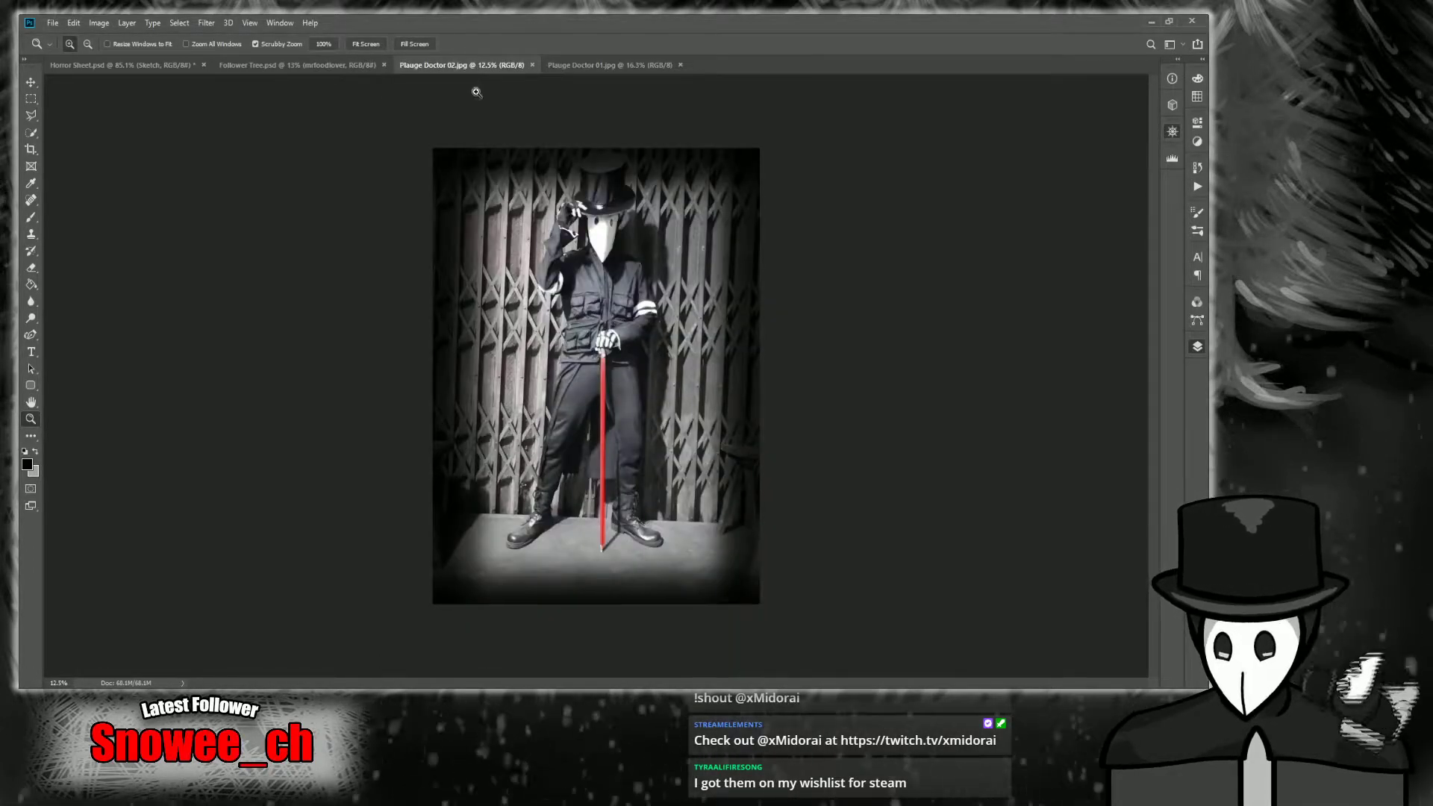
pyautogui.scroll(3, 597, 239)
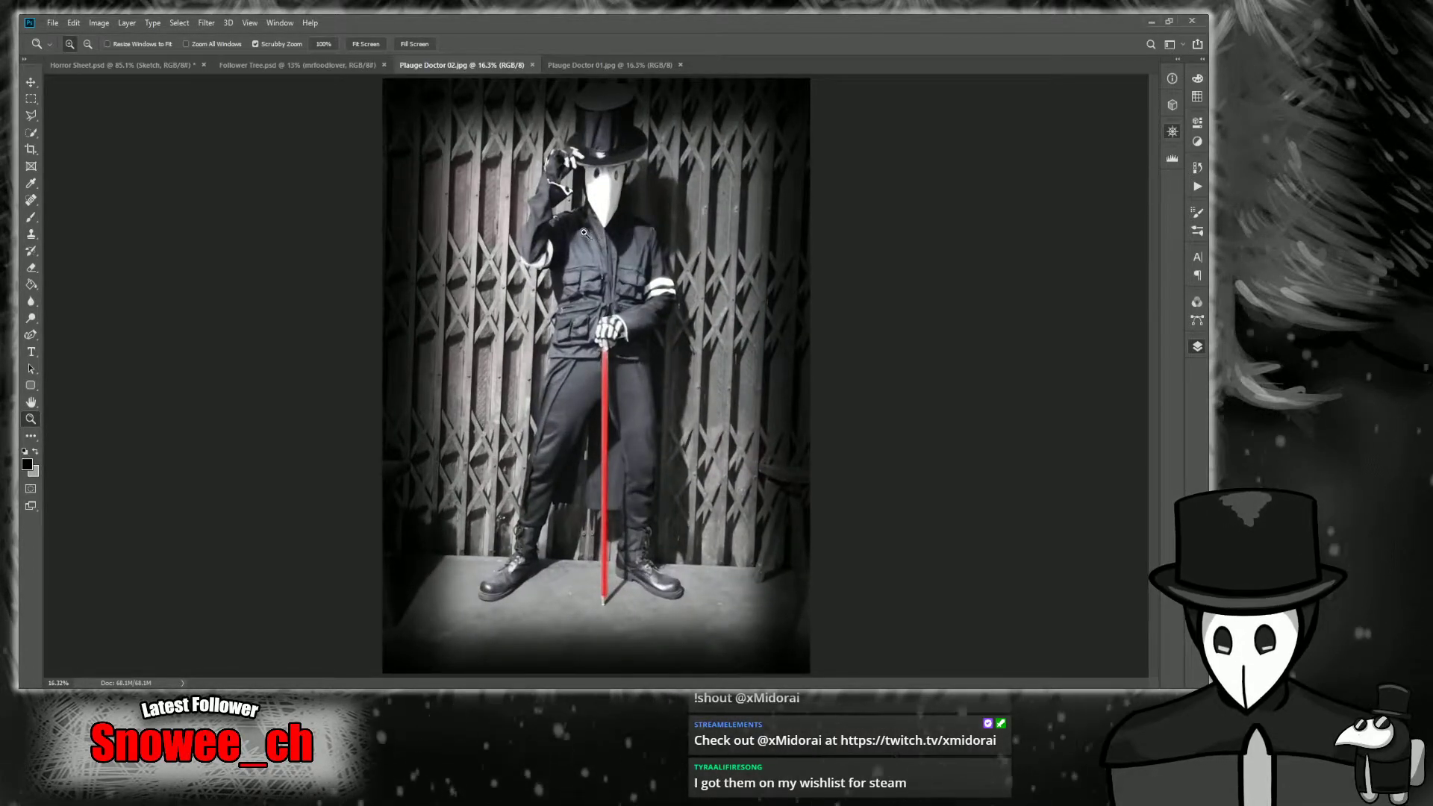
pyautogui.scroll(3, 603, 239)
pyautogui.scroll(3, 604, 239)
pyautogui.scroll(-4, 612, 298)
pyautogui.moveTo(623, 304); pyautogui.dragTo(588, 312)
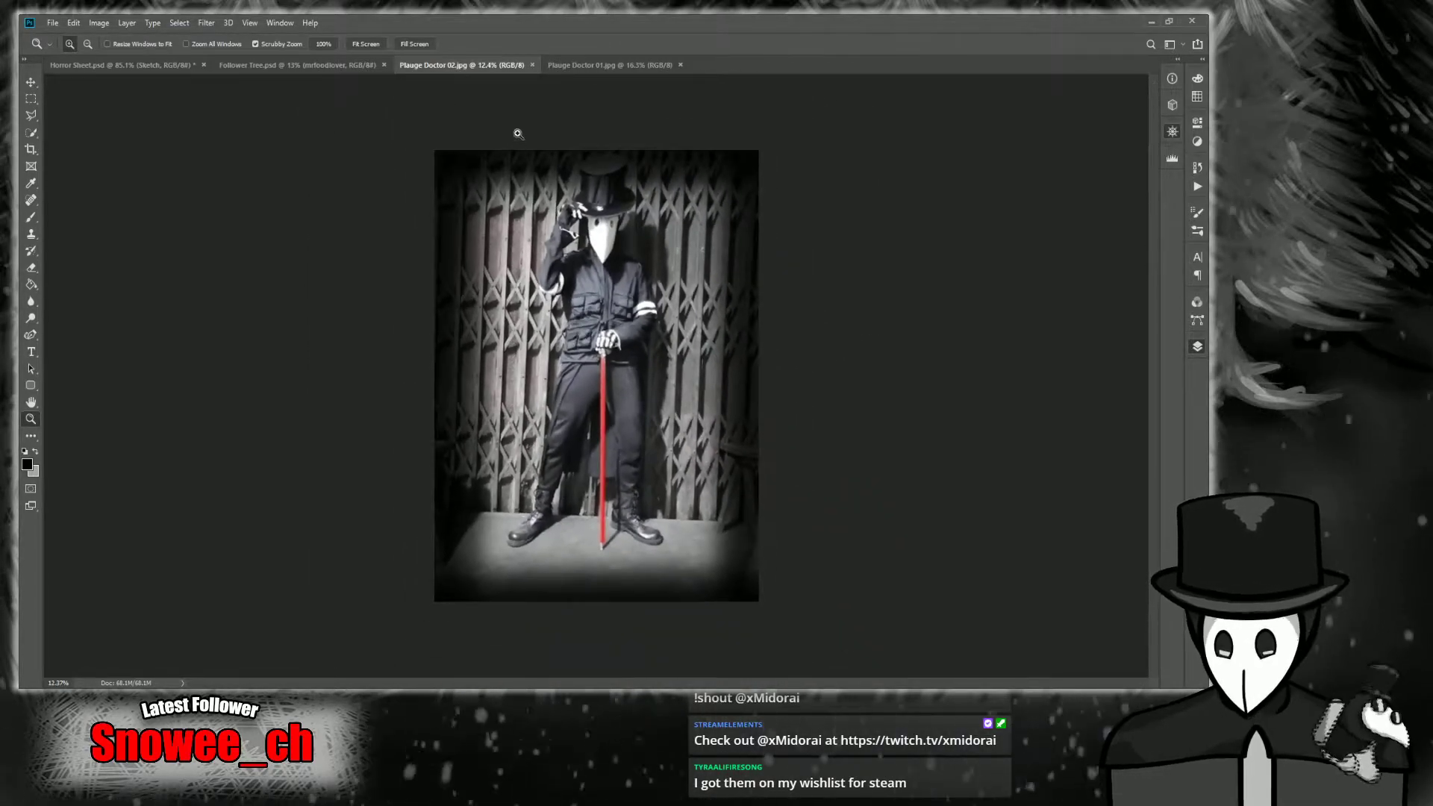
pyautogui.click(532, 65)
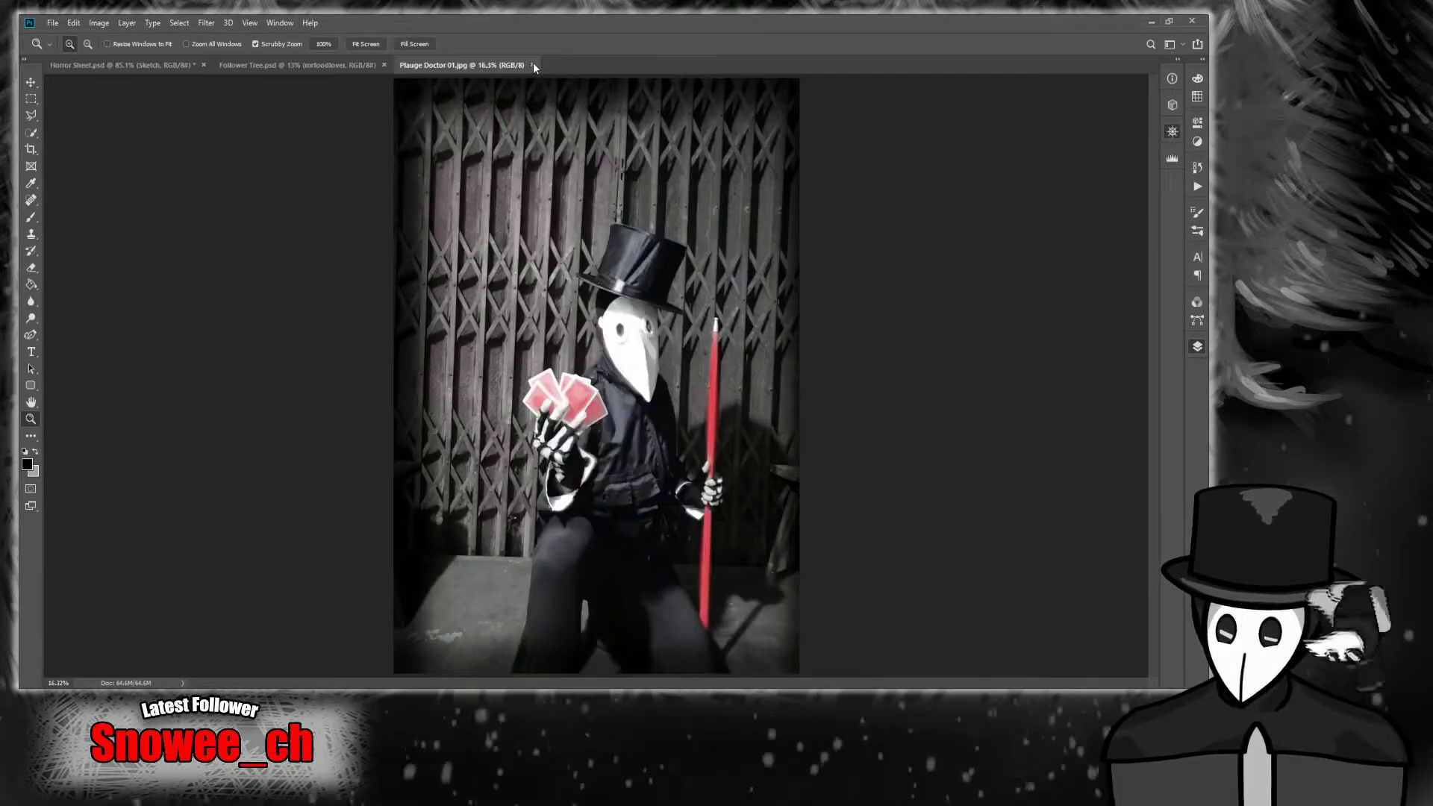
pyautogui.click(532, 65)
# Thicken the horizontal nose guide just above the circle's lower edge and reinforce the mouth line on the Sketch layer.
pyautogui.moveTo(554, 375); pyautogui.dragTo(582, 370)
pyautogui.scroll(-3, 582, 370)
pyautogui.moveTo(578, 426)
pyautogui.mouseDown()
pyautogui.moveTo(591, 425)
pyautogui.moveTo(575, 426)
pyautogui.mouseUp()
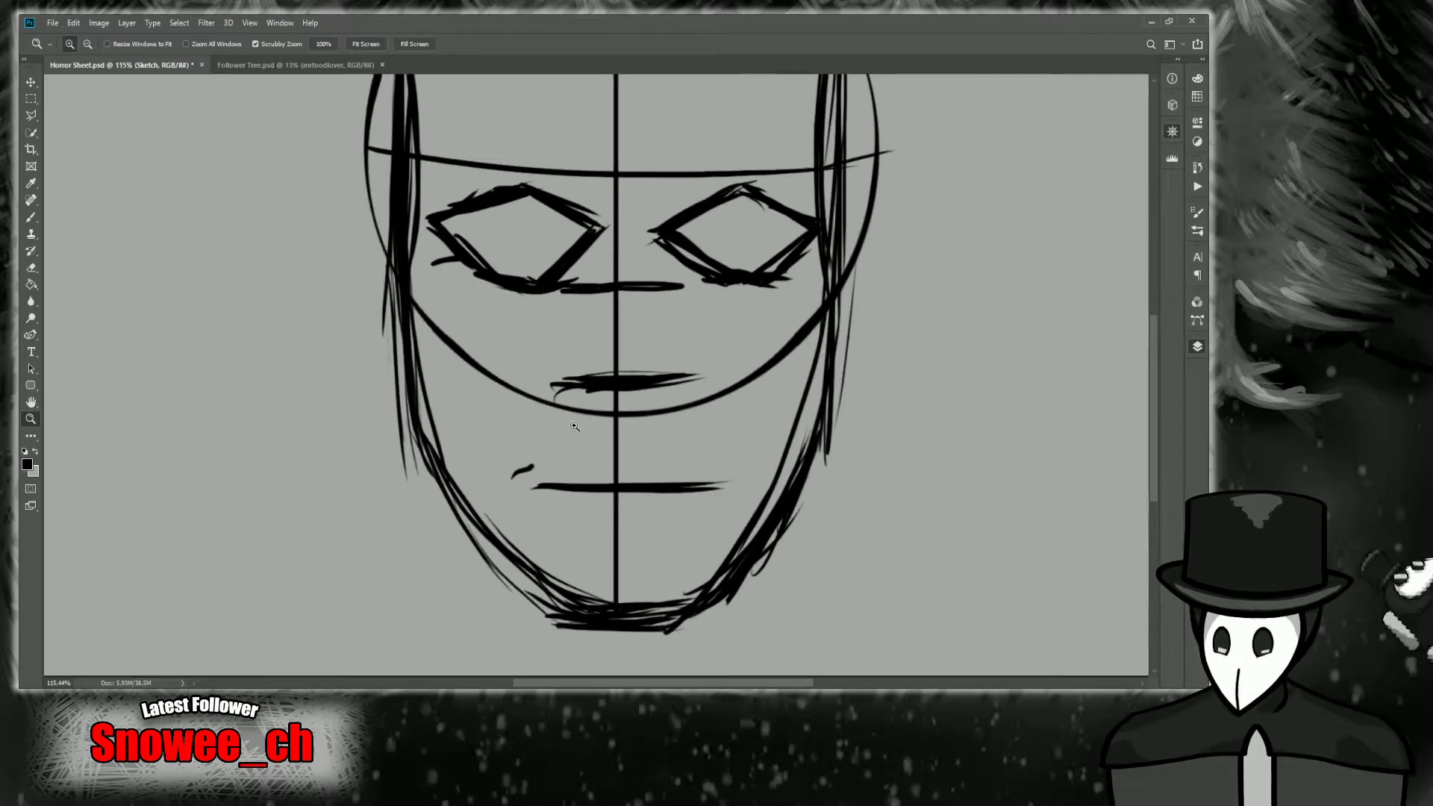
pyautogui.moveTo(704, 452); pyautogui.dragTo(735, 451)
pyautogui.press('b')
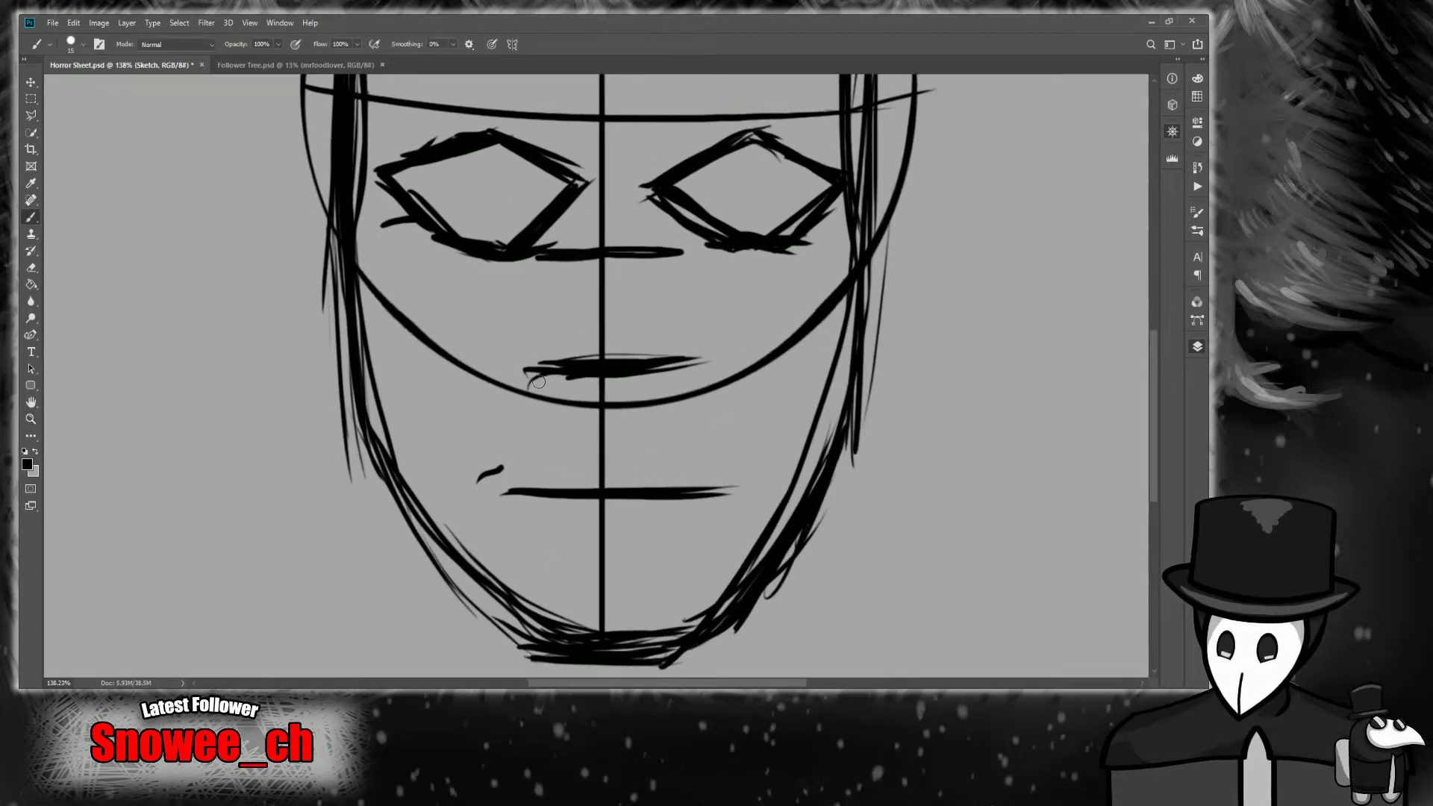
pyautogui.moveTo(529, 382)
pyautogui.mouseDown()
pyautogui.moveTo(680, 379)
pyautogui.moveTo(542, 378)
pyautogui.moveTo(707, 393)
pyautogui.moveTo(535, 386)
pyautogui.mouseUp()
pyautogui.moveTo(626, 390); pyautogui.dragTo(690, 389)
pyautogui.moveTo(532, 491)
pyautogui.mouseDown()
pyautogui.moveTo(690, 479)
pyautogui.moveTo(585, 483)
pyautogui.mouseUp()
pyautogui.press('z')
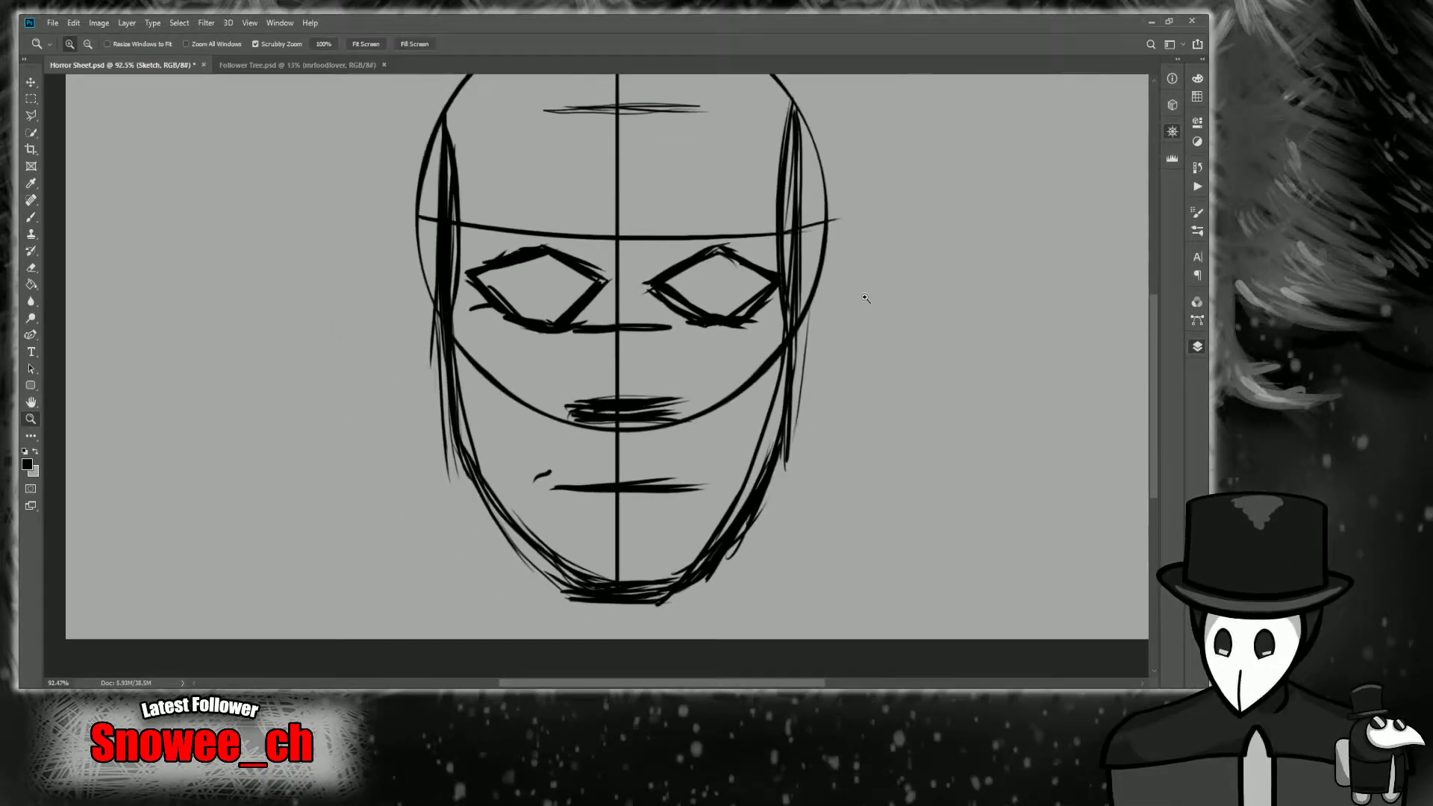
# Thicken the short horizontal forehead guide across the centre line near the top of the head circle.
pyautogui.scroll(-1, 1040, 153)
pyautogui.scroll(3, 658, 317)
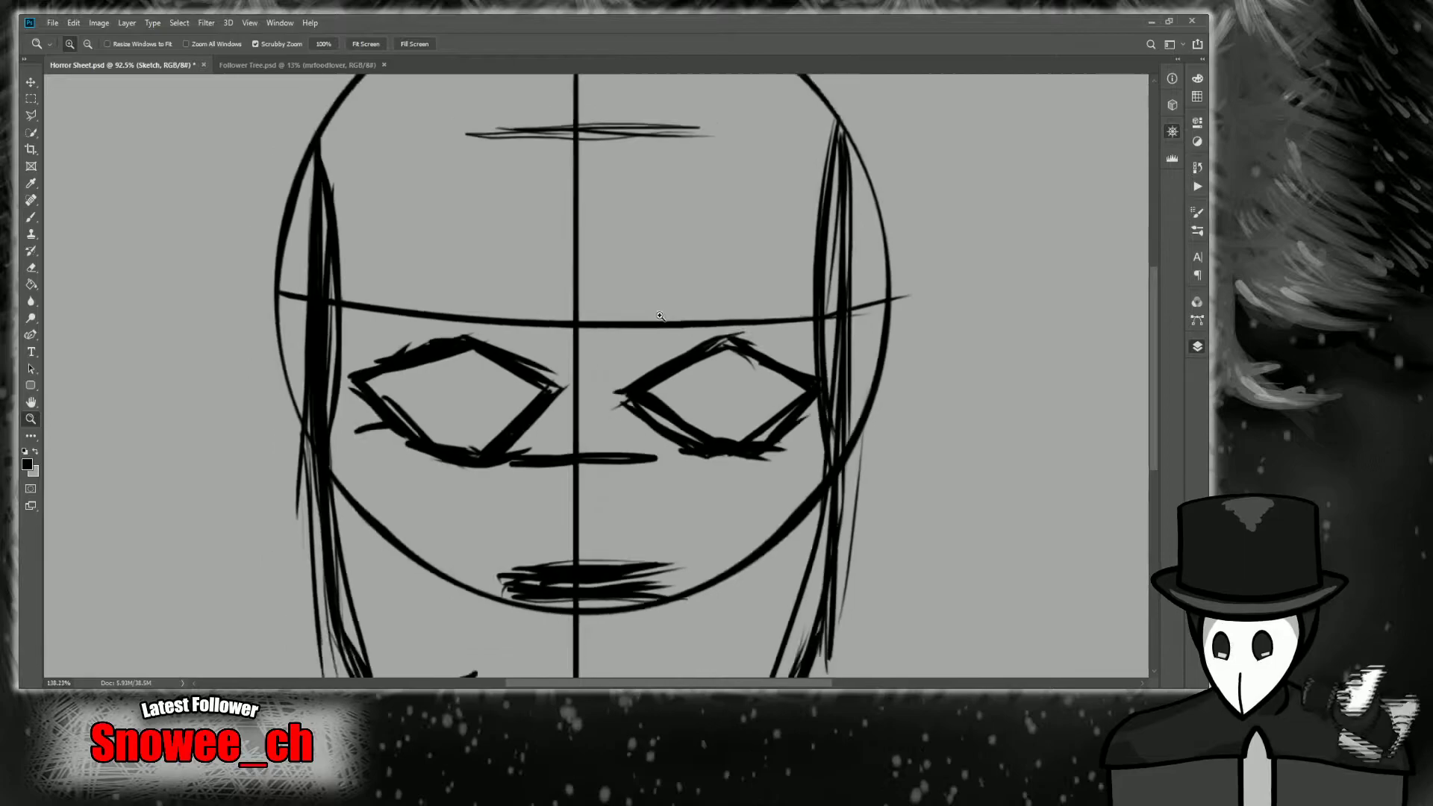
pyautogui.scroll(-1, 1049, 160)
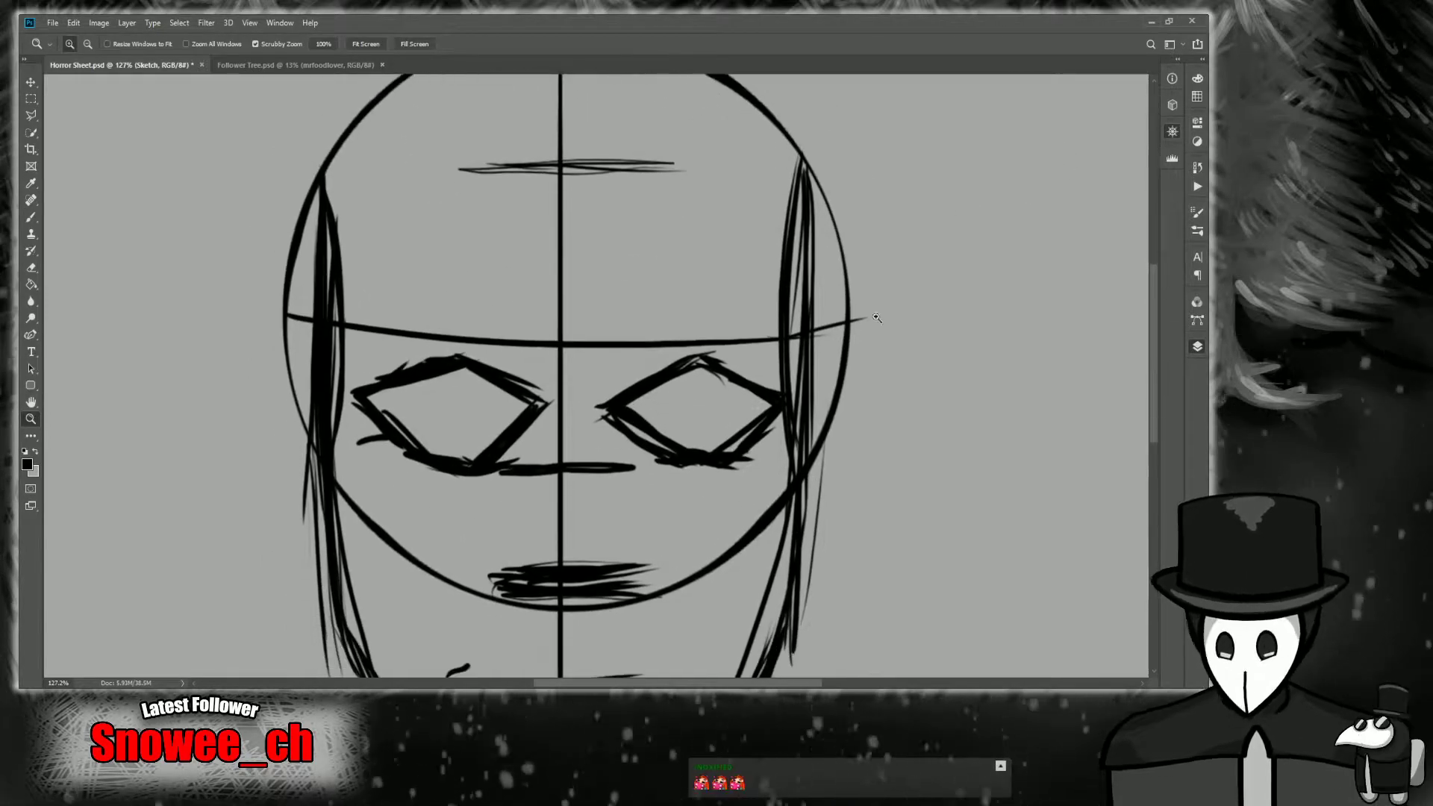
pyautogui.scroll(-2, 748, 384)
pyautogui.scroll(1, 585, 435)
pyautogui.scroll(-2, 585, 435)
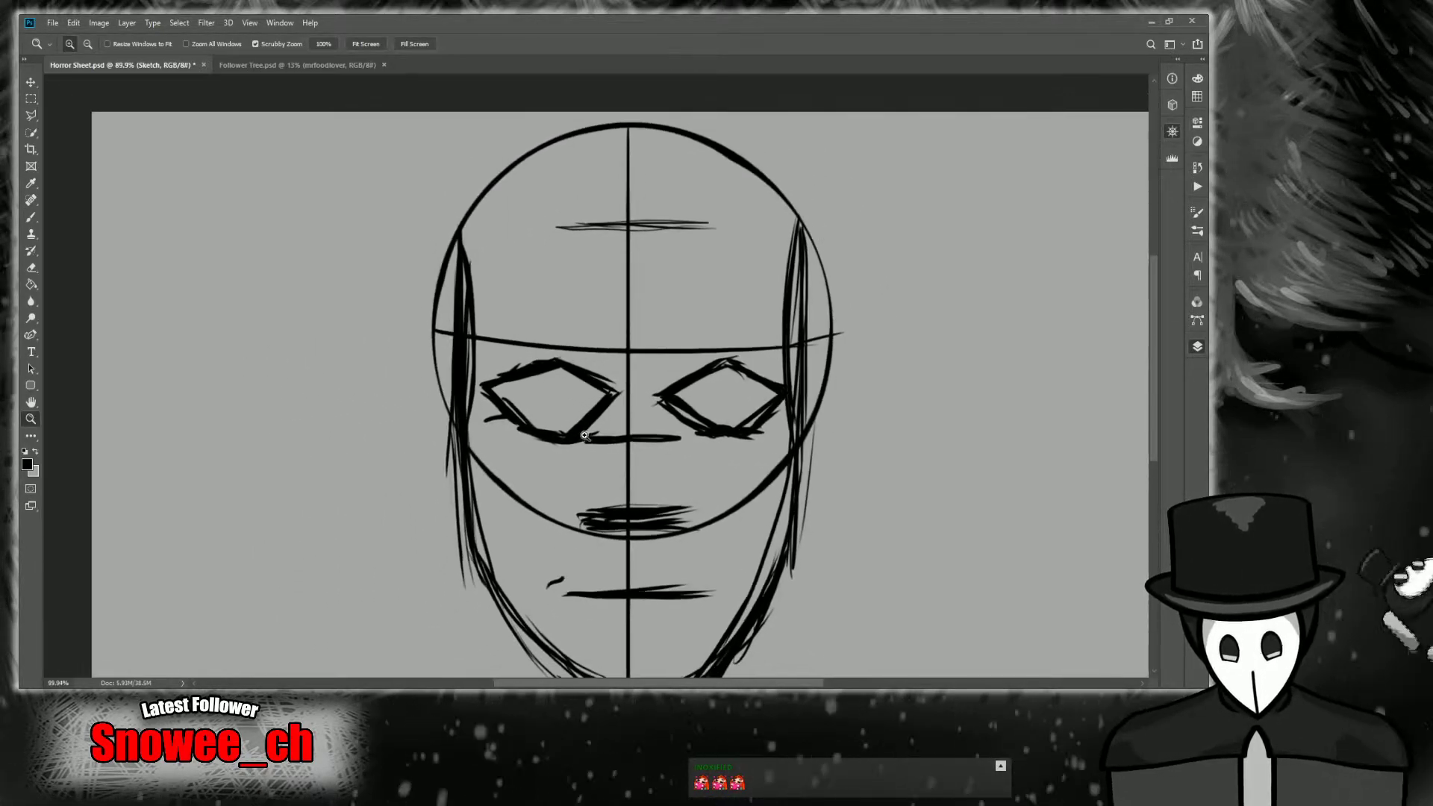
pyautogui.moveTo(576, 437); pyautogui.dragTo(597, 437)
pyautogui.moveTo(997, 217); pyautogui.dragTo(1028, 161)
pyautogui.scroll(2, 1027, 161)
pyautogui.press('b')
pyautogui.moveTo(534, 194)
pyautogui.mouseDown()
pyautogui.moveTo(820, 193)
pyautogui.moveTo(761, 215)
pyautogui.mouseUp()
pyautogui.moveTo(589, 203); pyautogui.dragTo(814, 198)
pyautogui.press('z')
pyautogui.scroll(-1, 742, 282)
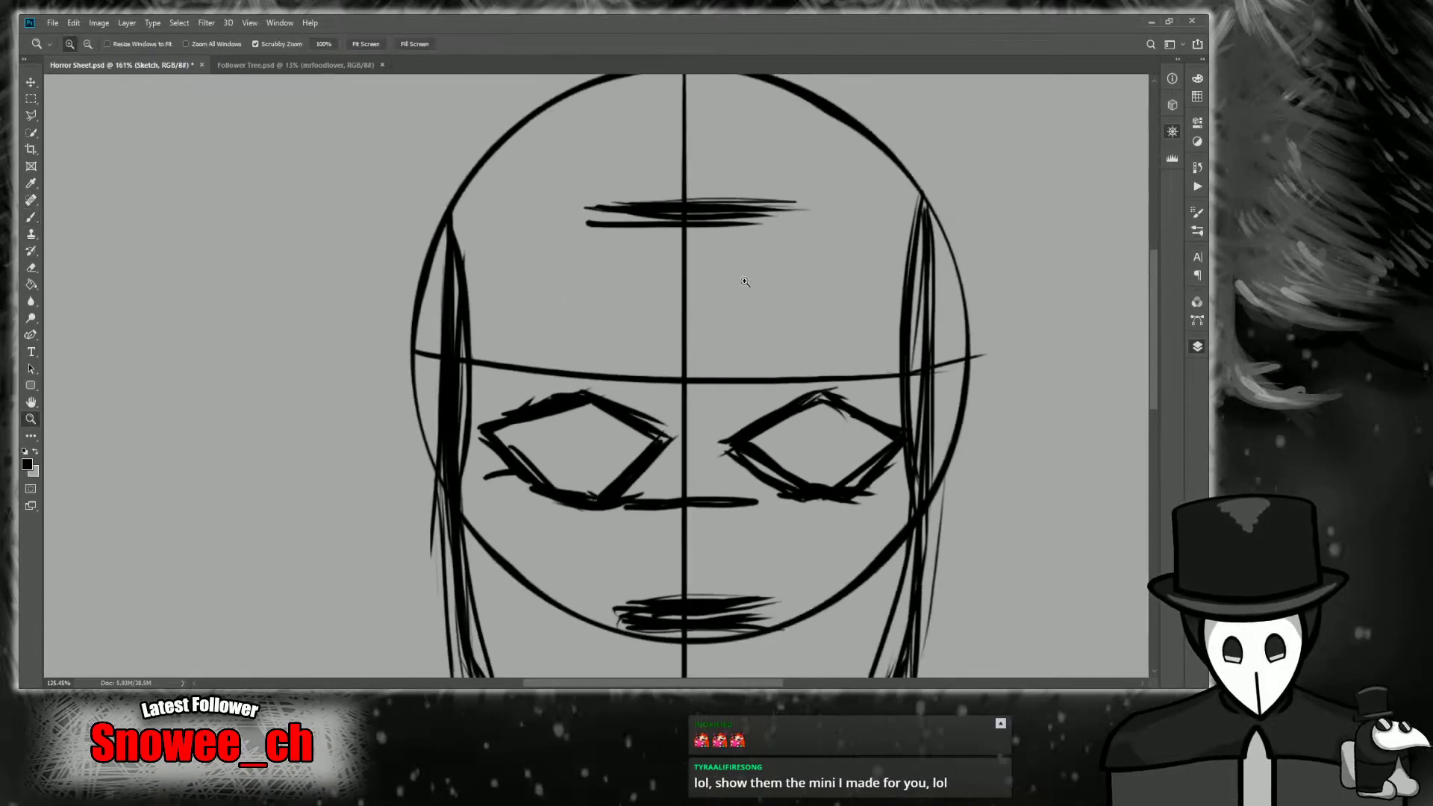
pyautogui.scroll(-1, 744, 284)
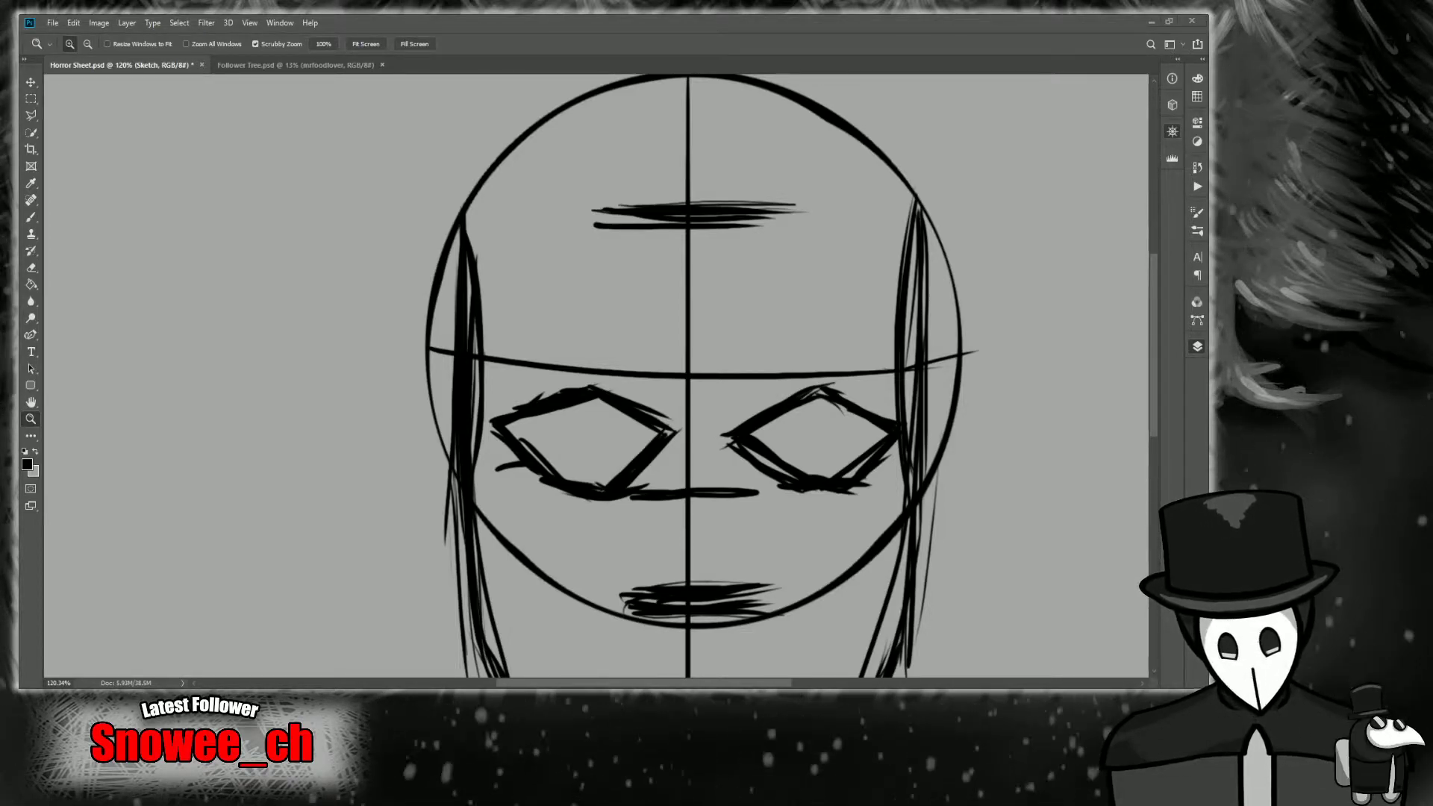
# Paste the Hero Forge figurine image onto a new layer and scale it up over the head sketch.
pyautogui.moveTo(420, 188); pyautogui.dragTo(474, 246)
pyautogui.hotkey('ctrl', 'v')
pyautogui.moveTo(539, 435); pyautogui.dragTo(481, 444)
pyautogui.hotkey('ctrl', '0')
pyautogui.hotkey('ctrl', 't')
pyautogui.moveTo(394, 503); pyautogui.dragTo(218, 623)
pyautogui.moveTo(712, 350); pyautogui.dragTo(1000, 163)
pyautogui.moveTo(801, 263); pyautogui.dragTo(747, 248)
pyautogui.press('z')
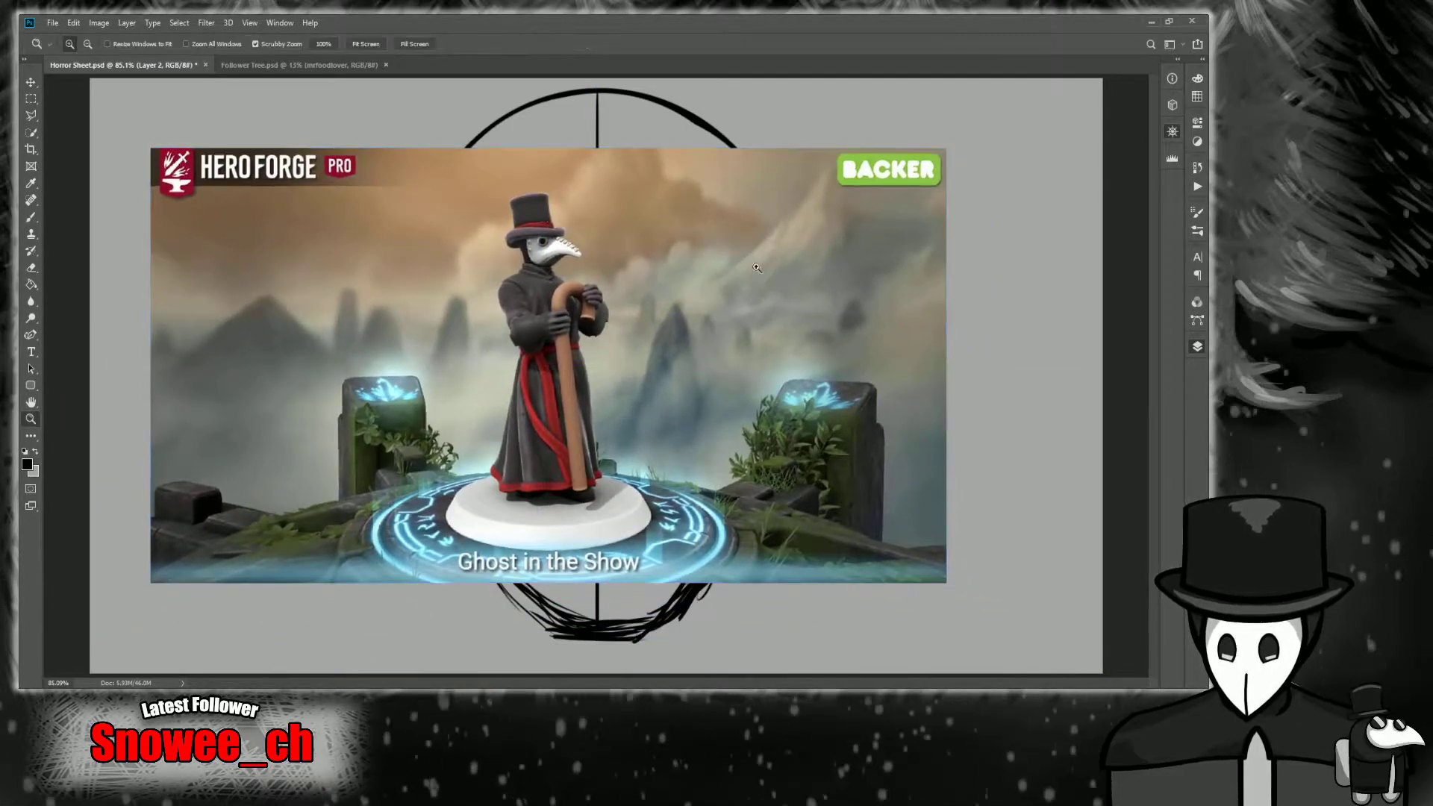
# Inspect the pasted Hero Forge figurine up close, then delete its layer.
pyautogui.moveTo(509, 282); pyautogui.dragTo(526, 283)
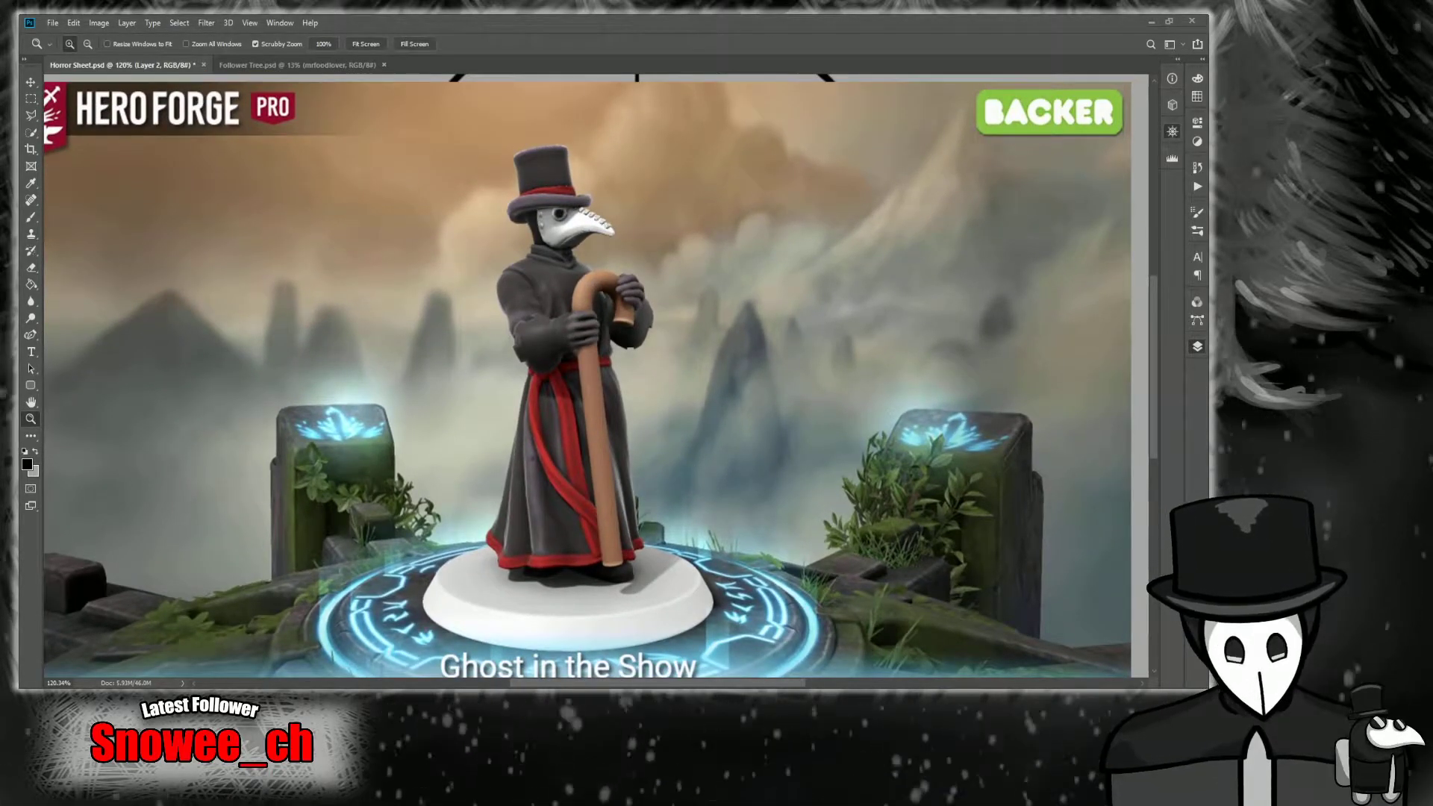
pyautogui.moveTo(647, 465); pyautogui.dragTo(631, 419)
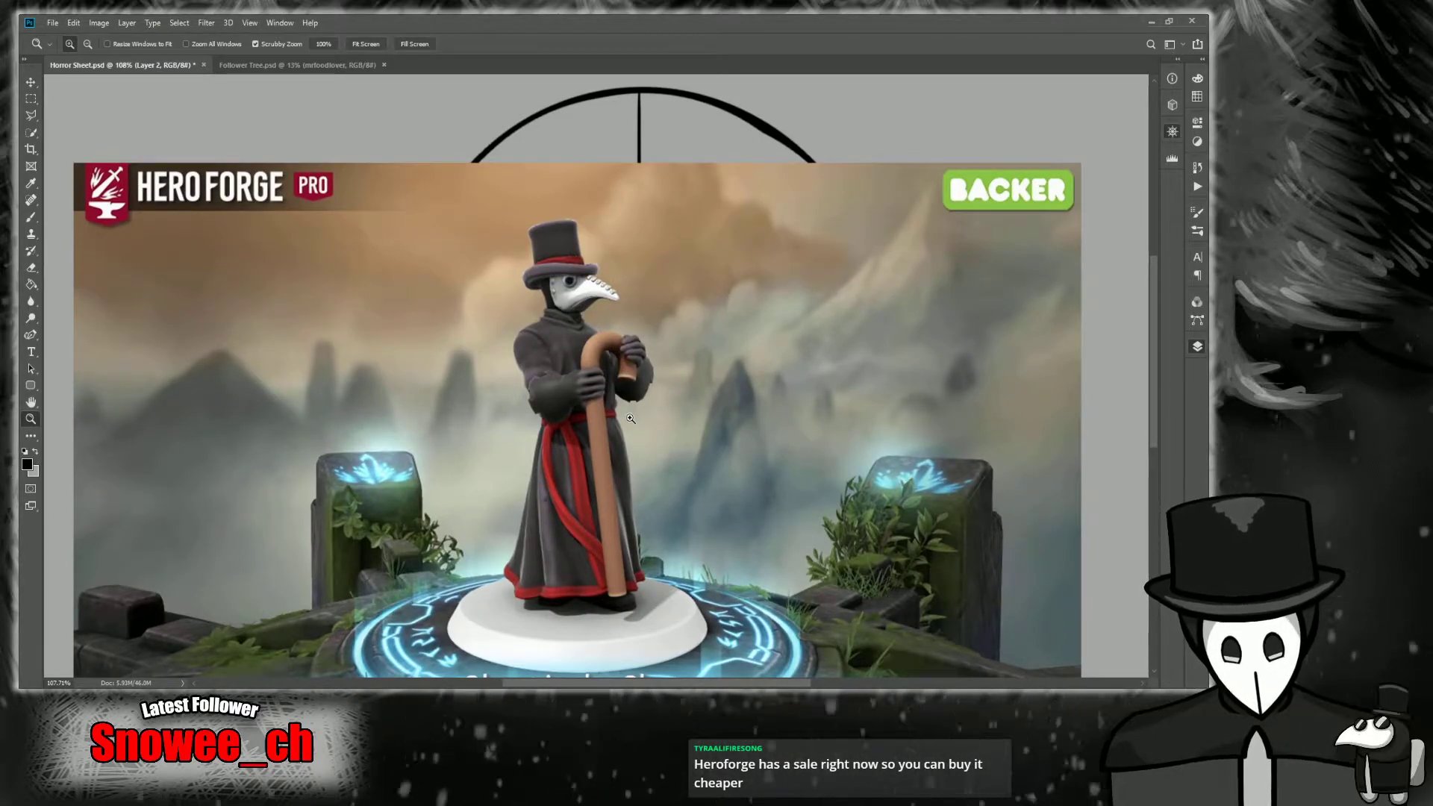
pyautogui.press('Delete')
pyautogui.hotkey('ctrl', '0')
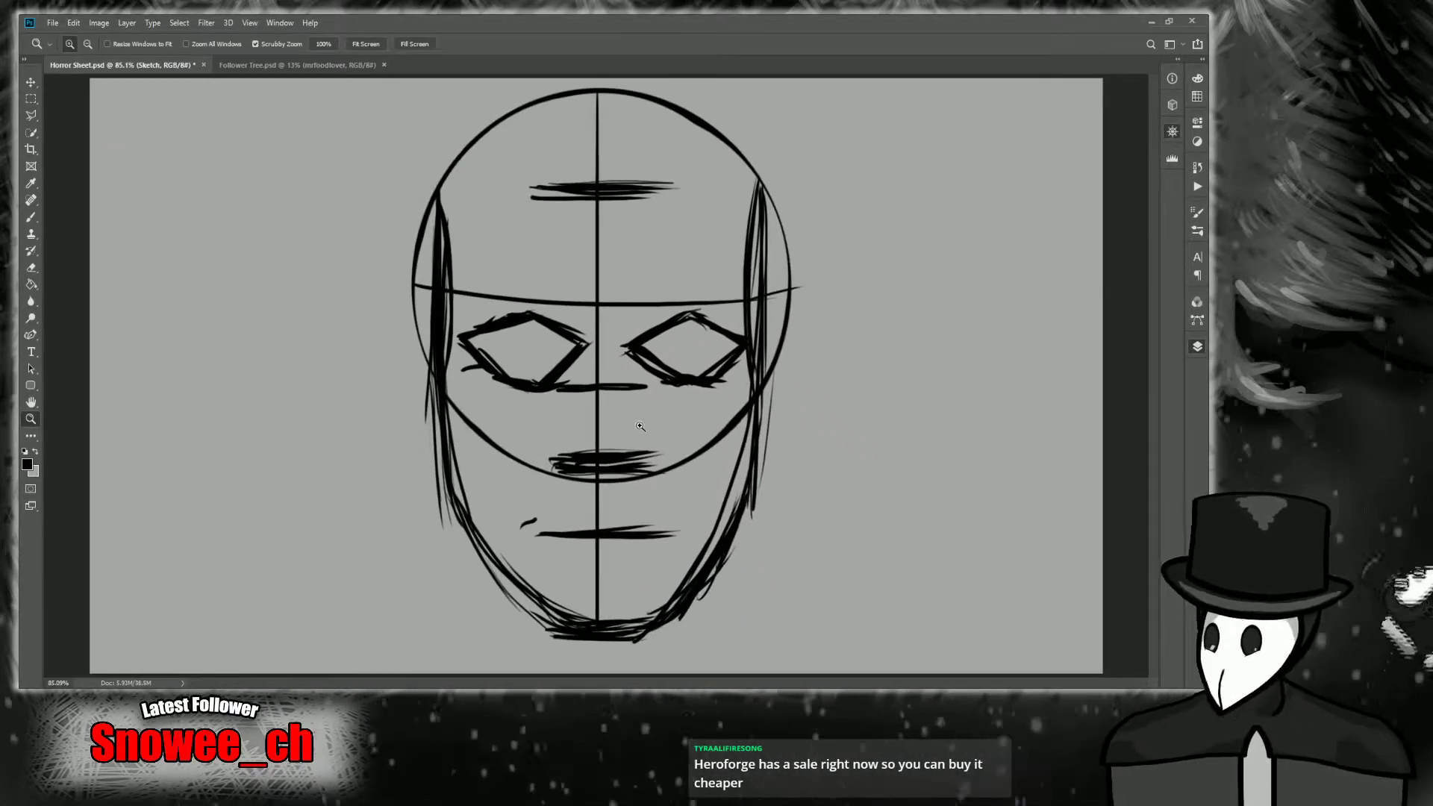
pyautogui.moveTo(603, 308); pyautogui.dragTo(627, 304)
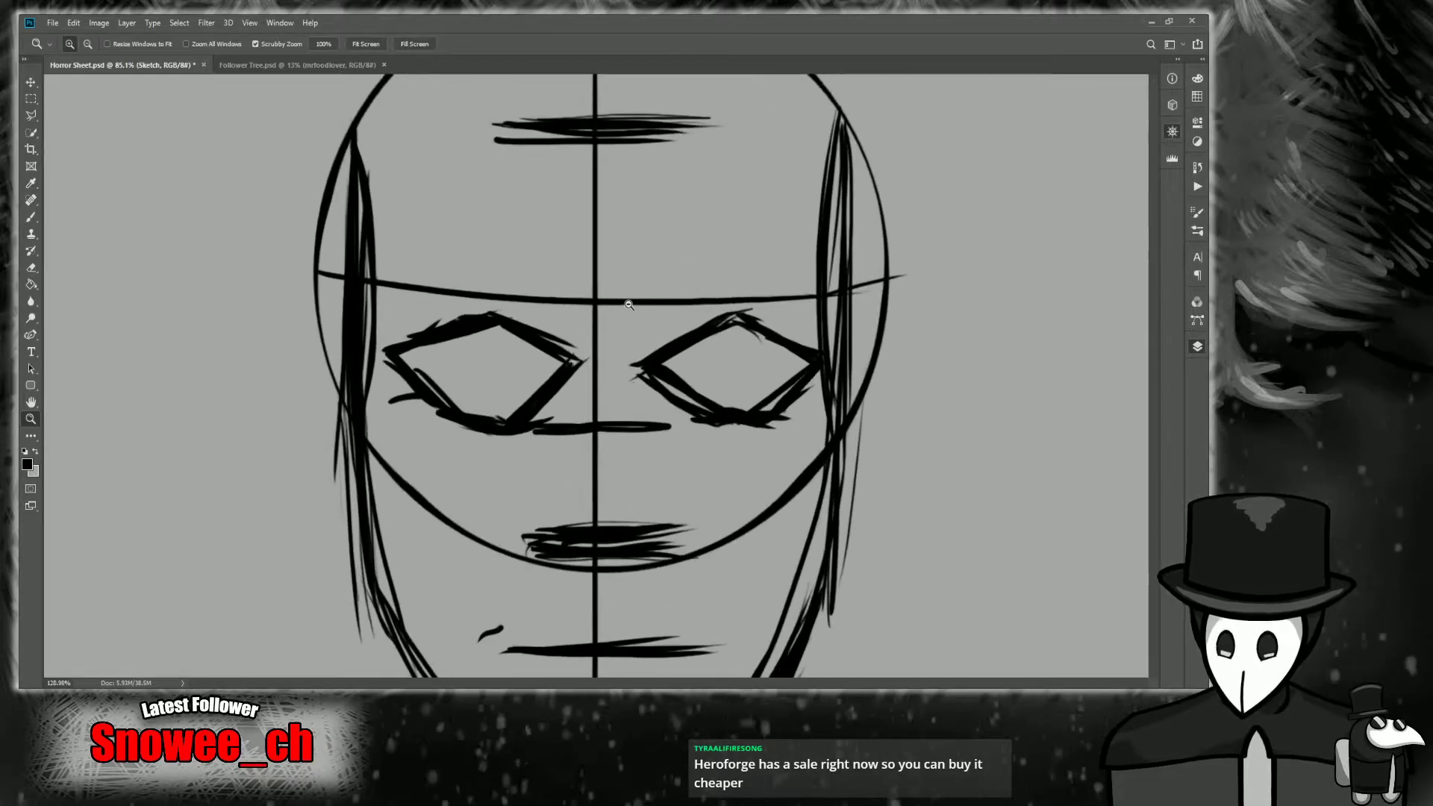
pyautogui.moveTo(1017, 163); pyautogui.dragTo(1005, 79)
pyautogui.moveTo(804, 350); pyautogui.dragTo(770, 349)
pyautogui.hotkey('ctrl', '0')
pyautogui.moveTo(658, 403); pyautogui.dragTo(687, 403)
pyautogui.scroll(-1, 588, 399)
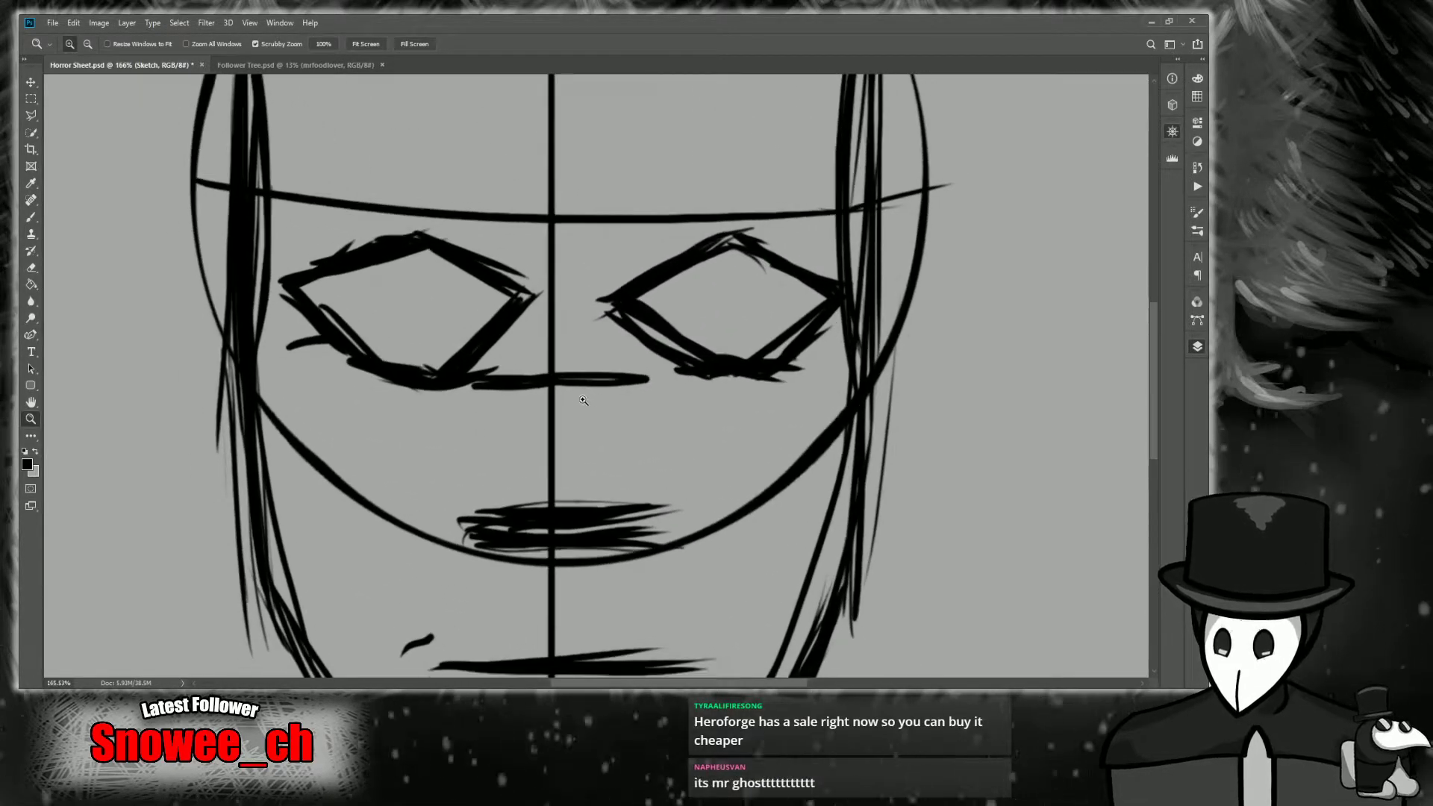
pyautogui.scroll(-1, 567, 406)
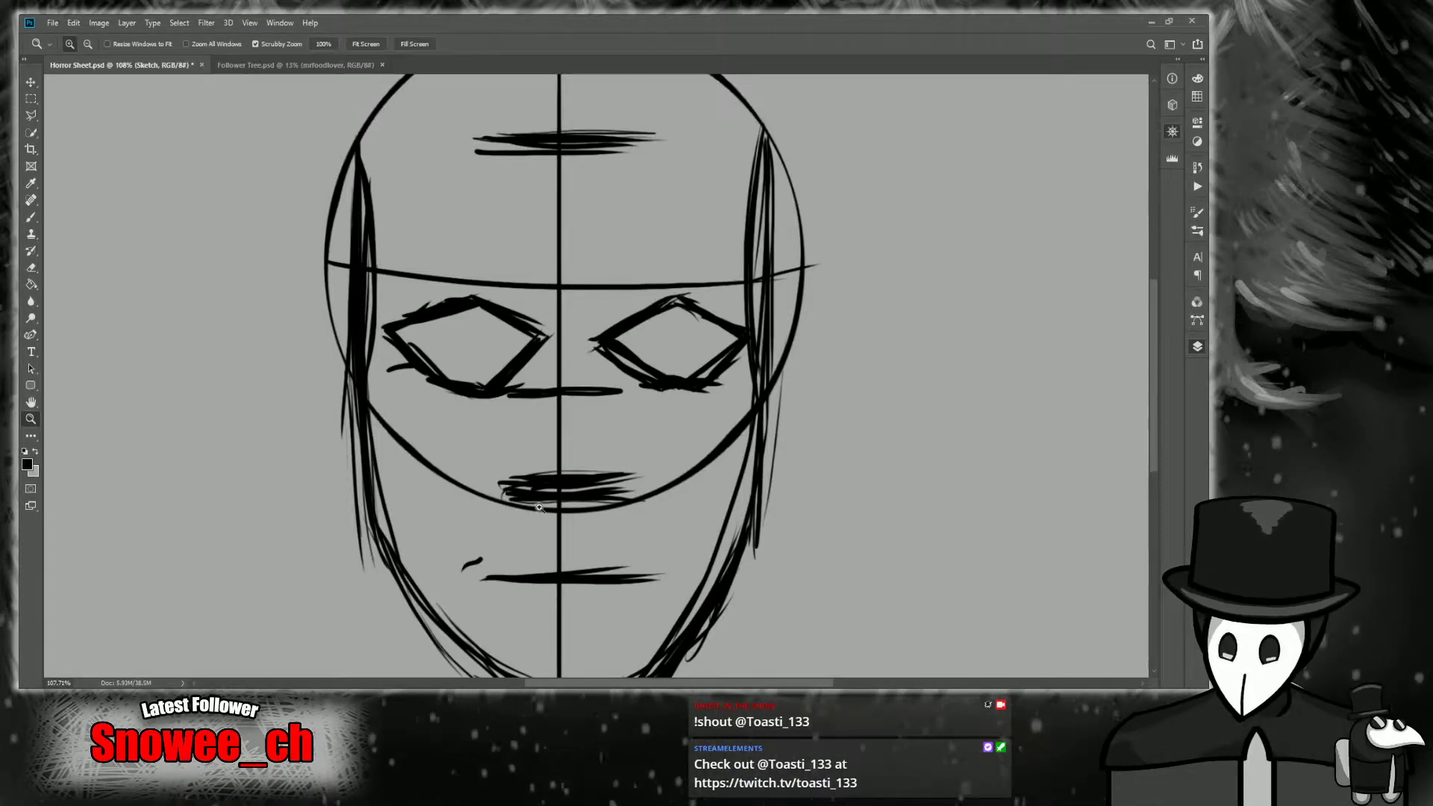
pyautogui.moveTo(556, 368); pyautogui.dragTo(596, 451)
pyautogui.scroll(-1, 597, 402)
pyautogui.scroll(2, 597, 450)
pyautogui.scroll(-2, 596, 451)
pyautogui.scroll(1, 596, 450)
pyautogui.scroll(-3, 597, 450)
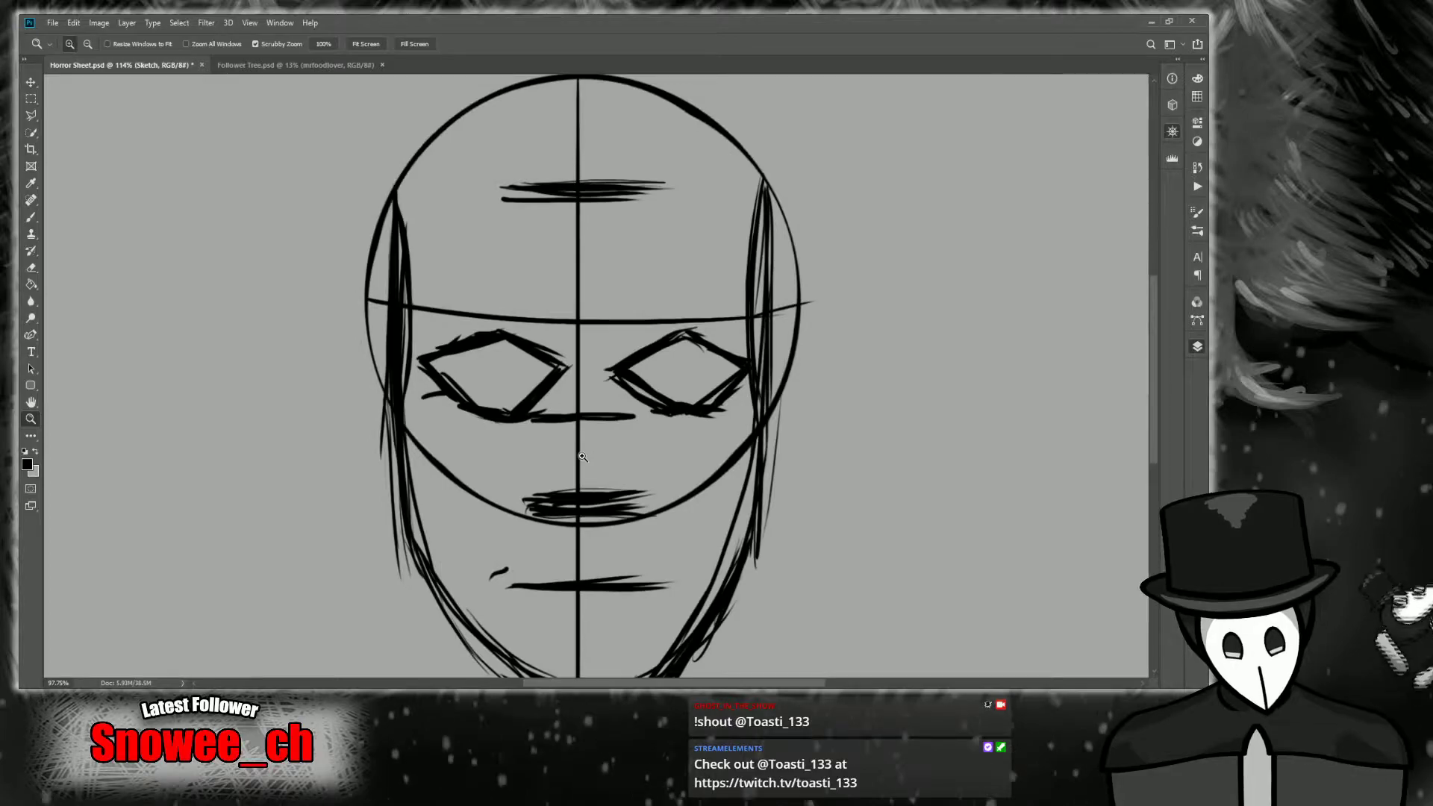
pyautogui.scroll(1, 589, 466)
pyautogui.scroll(1, 590, 466)
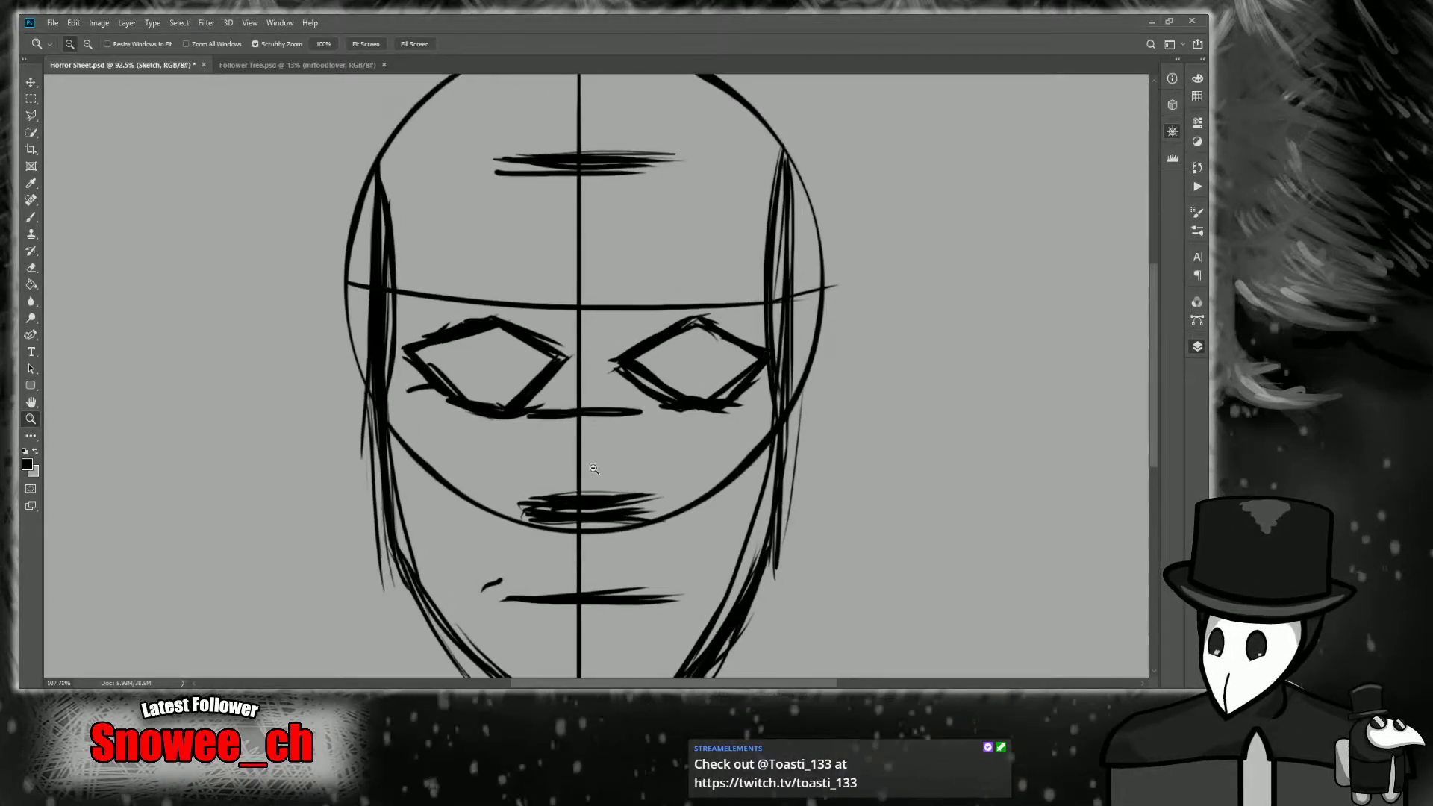
pyautogui.scroll(-2, 578, 472)
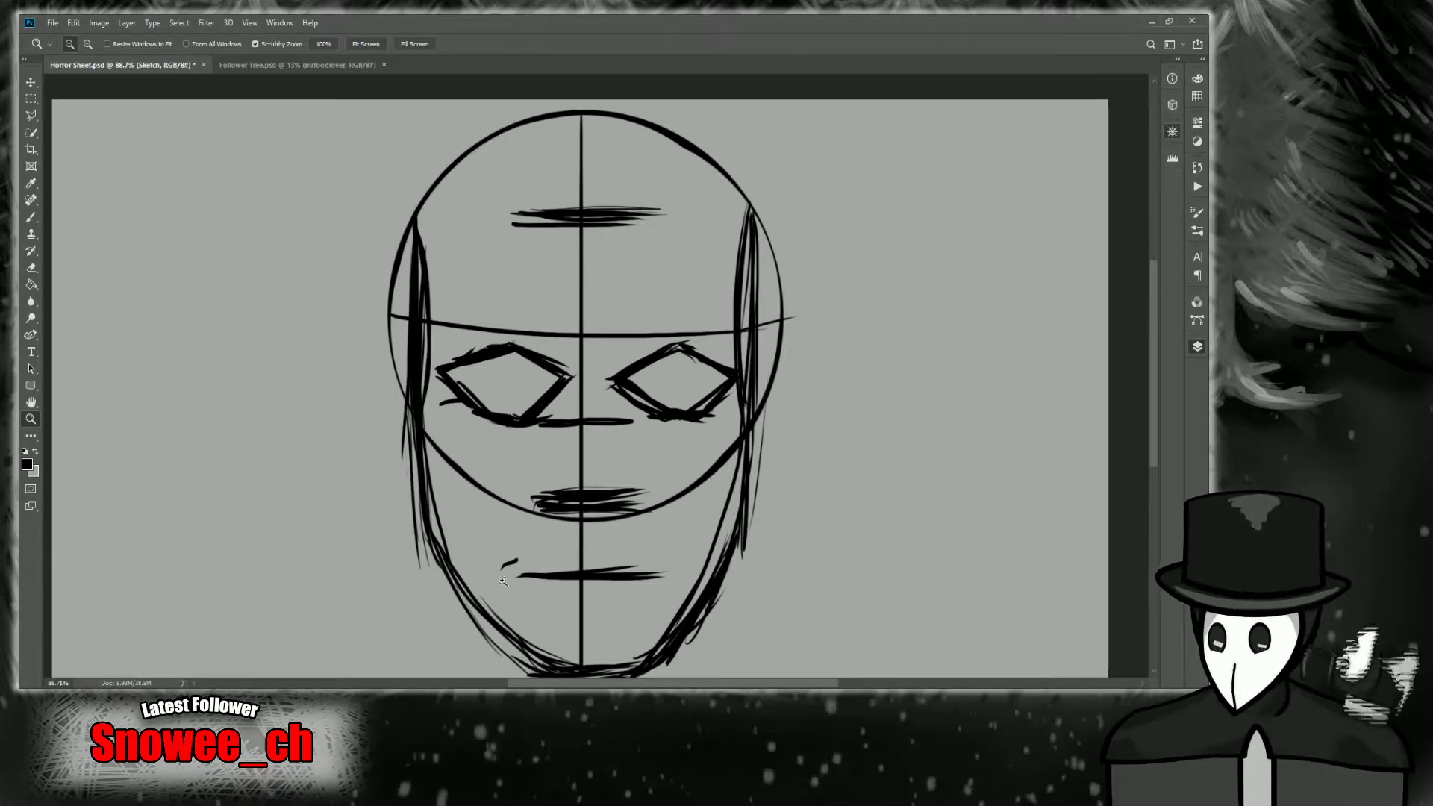
pyautogui.moveTo(606, 507); pyautogui.dragTo(614, 425)
pyautogui.scroll(2, 703, 387)
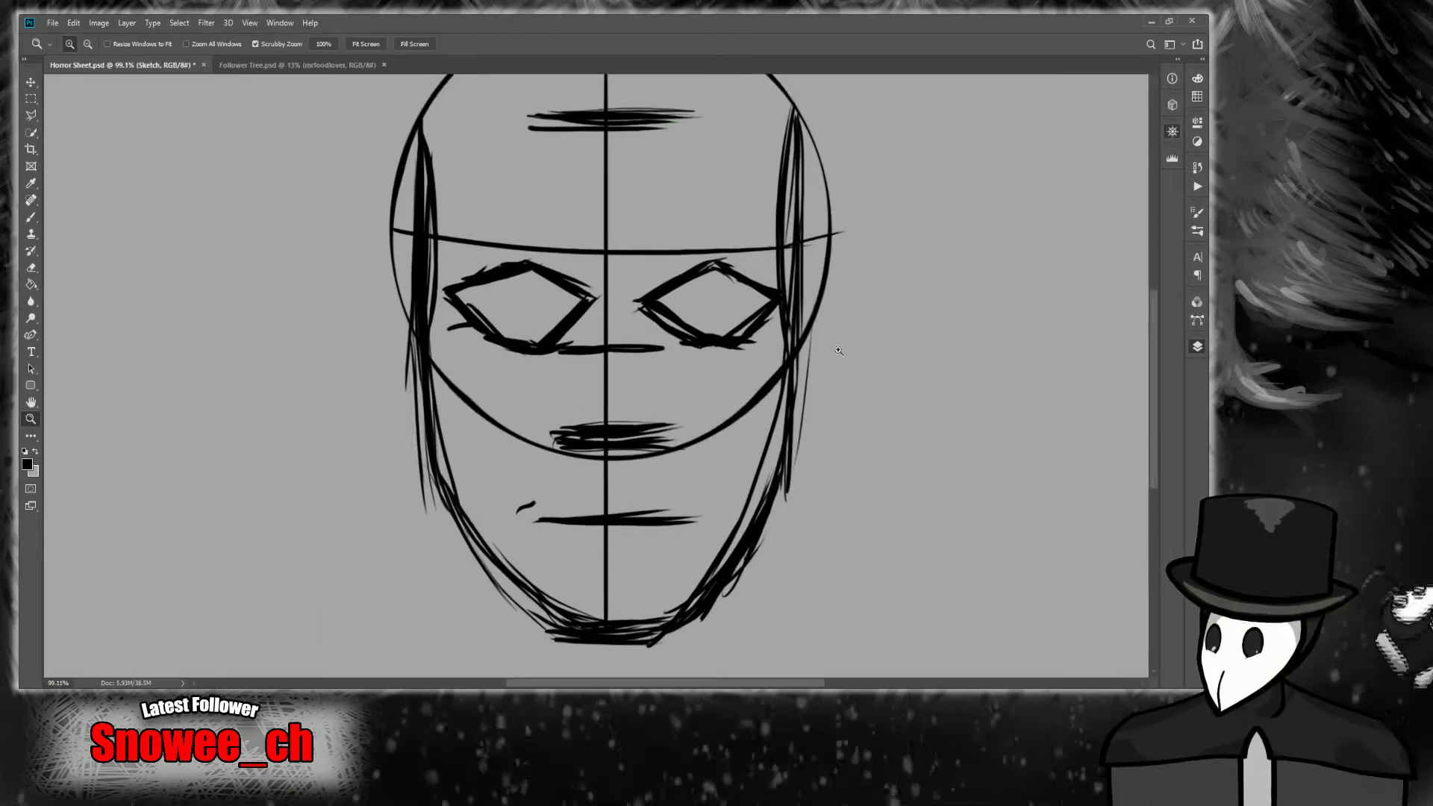
pyautogui.moveTo(1031, 174); pyautogui.dragTo(1010, 208)
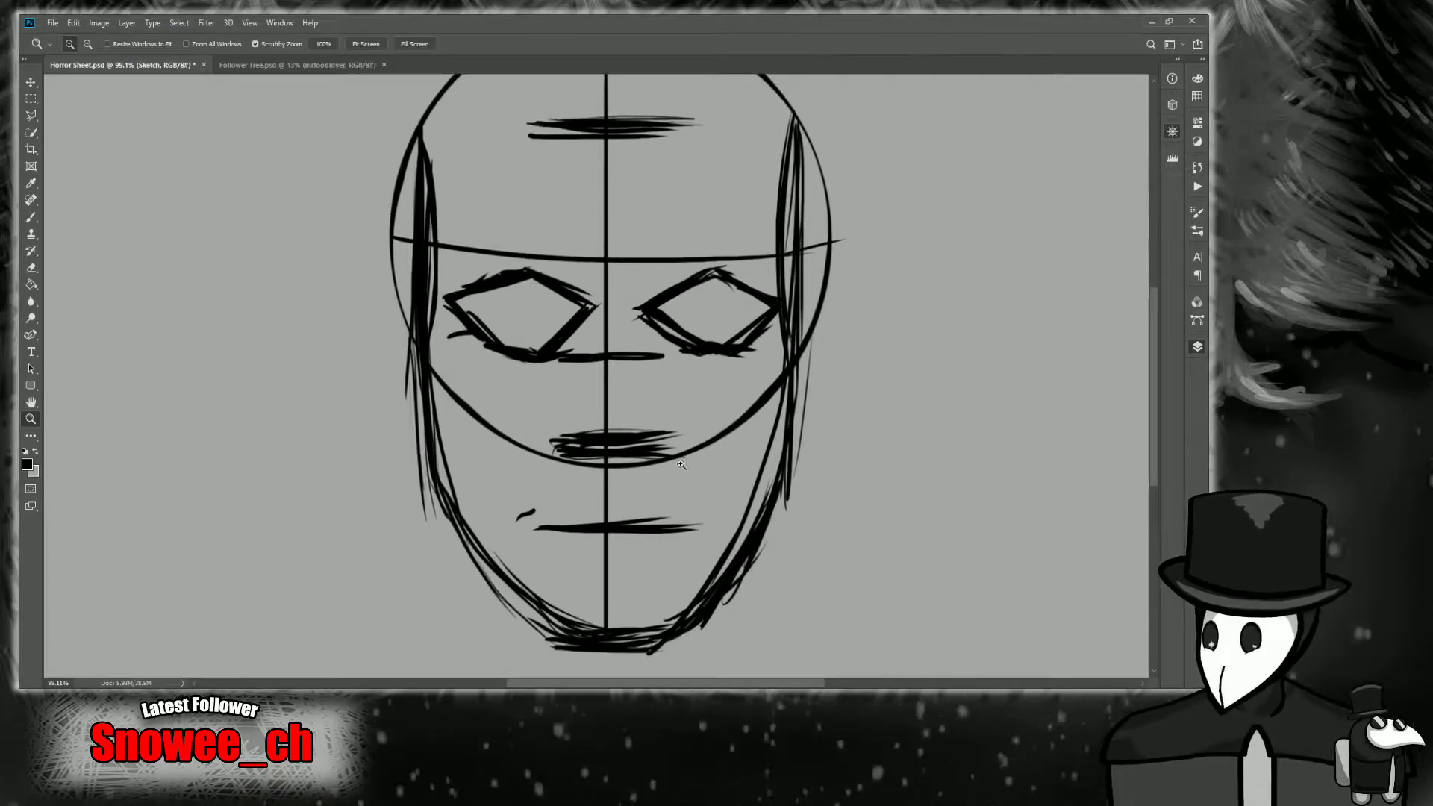
pyautogui.moveTo(688, 447); pyautogui.dragTo(696, 447)
pyautogui.scroll(-1, 695, 448)
pyautogui.press('b')
pyautogui.press('z')
pyautogui.moveTo(525, 494)
pyautogui.mouseDown()
pyautogui.moveTo(550, 490)
pyautogui.moveTo(537, 488)
pyautogui.mouseUp()
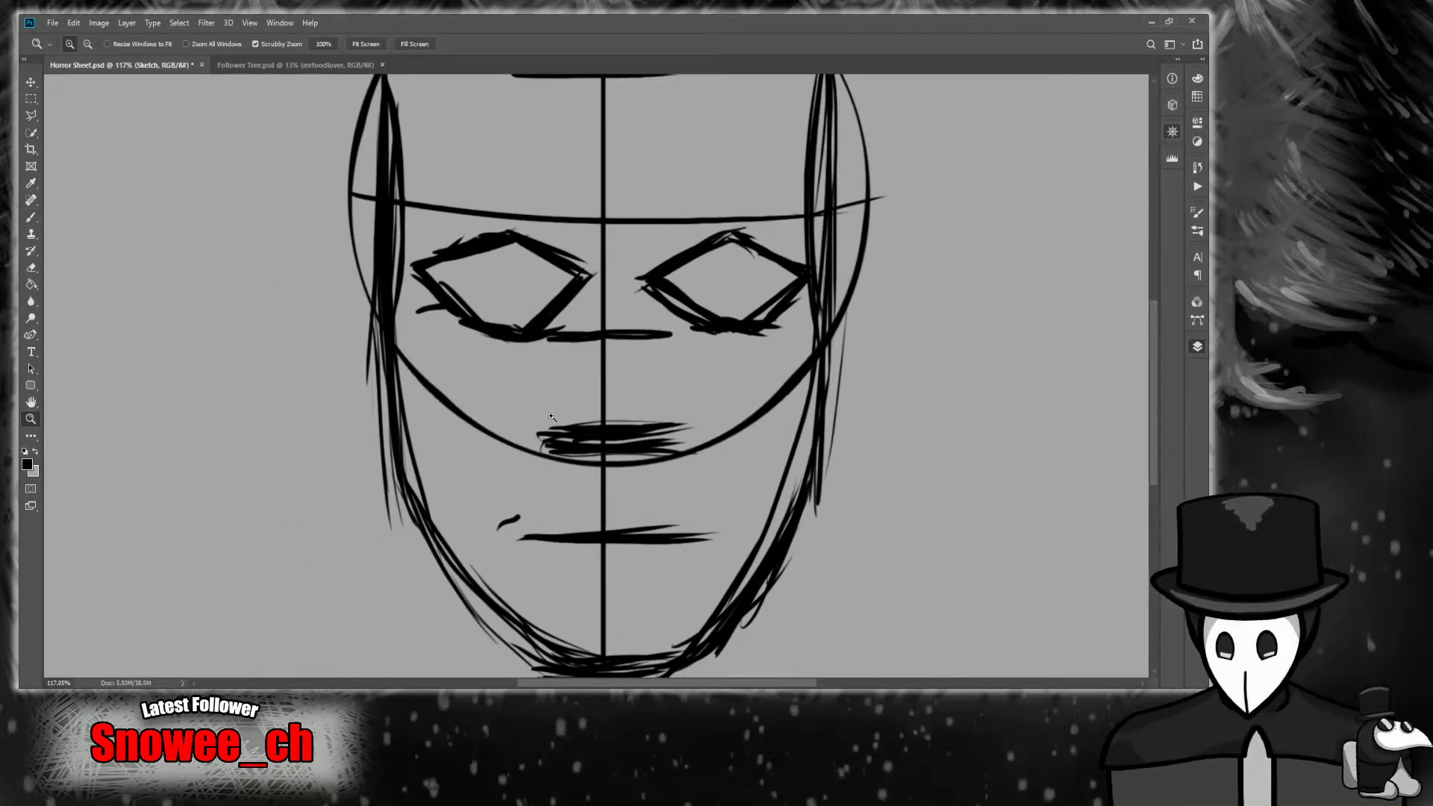
pyautogui.scroll(-2, 552, 415)
pyautogui.scroll(1, 1014, 171)
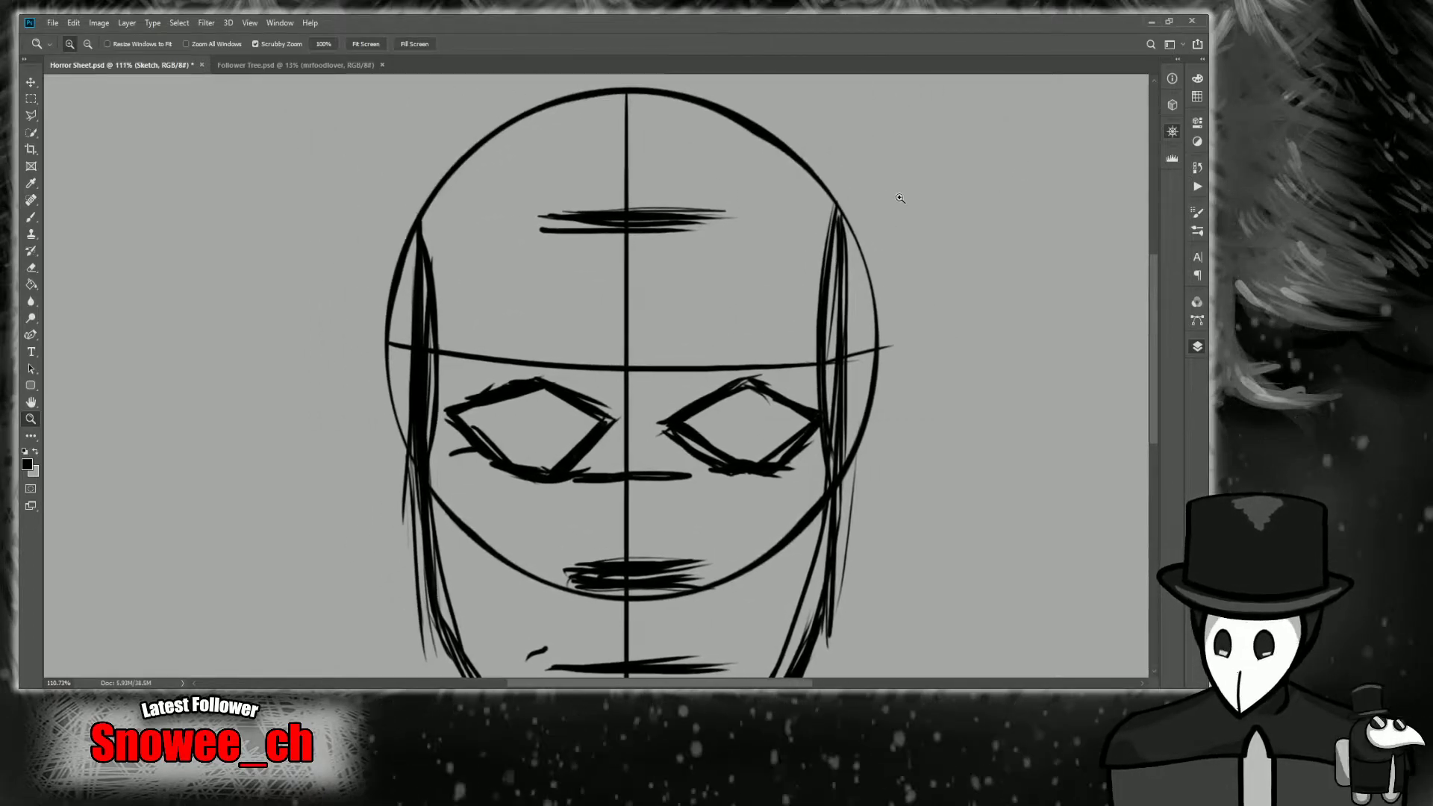
pyautogui.scroll(1, 699, 291)
pyautogui.scroll(1, 659, 256)
pyautogui.scroll(-1, 650, 256)
pyautogui.scroll(-7, 624, 257)
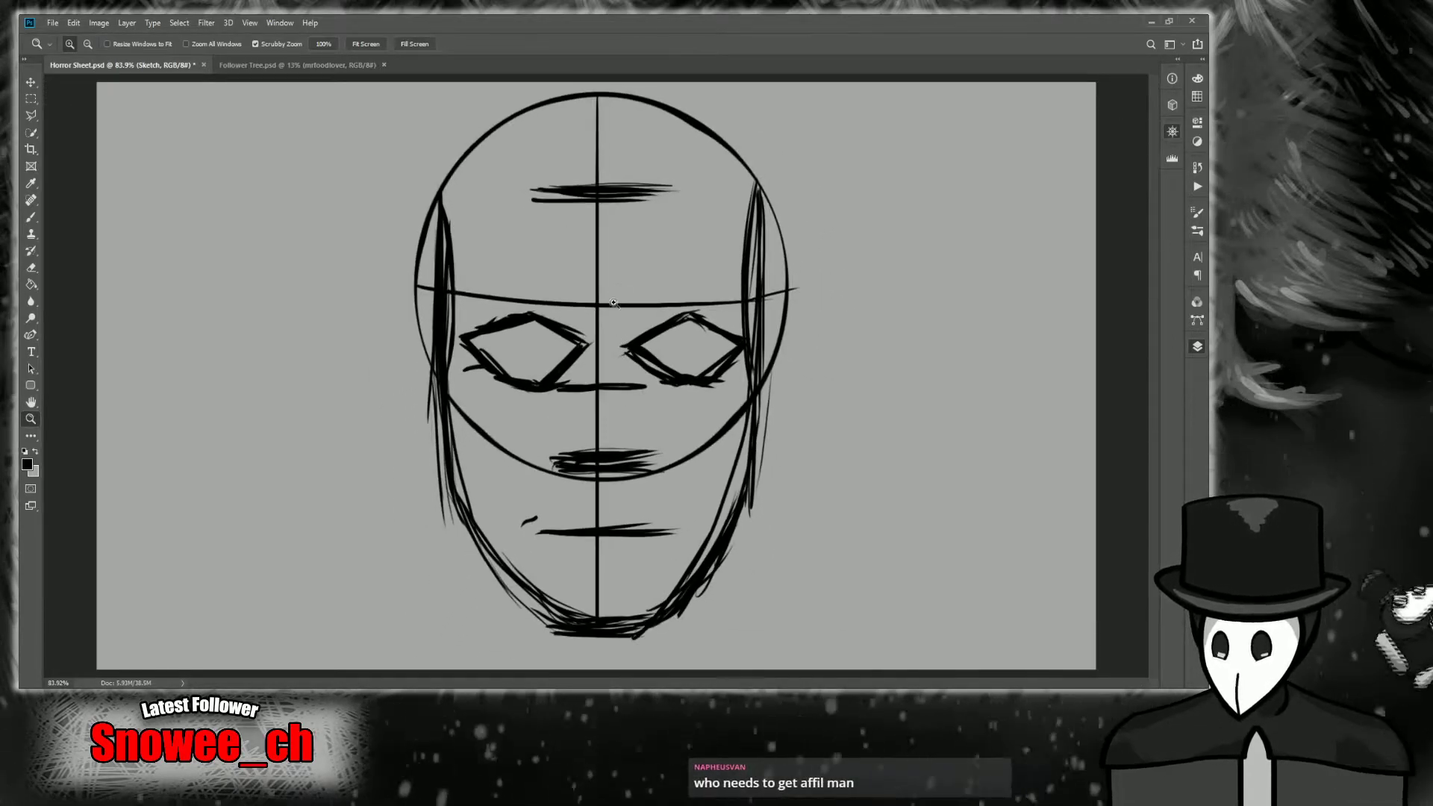
pyautogui.scroll(3, 555, 288)
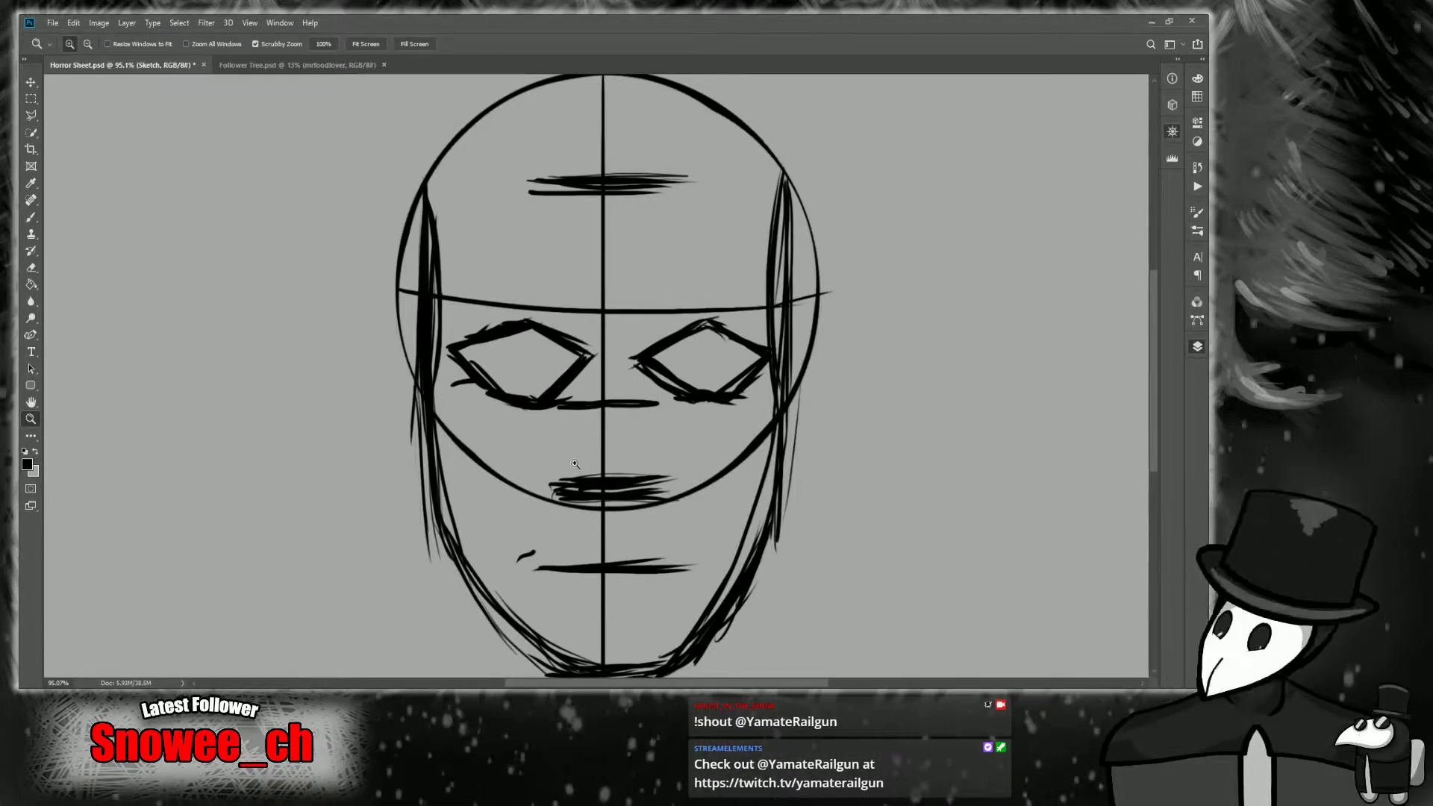
pyautogui.moveTo(611, 412)
pyautogui.mouseDown()
pyautogui.moveTo(627, 406)
pyautogui.moveTo(613, 409)
pyautogui.mouseUp()
pyautogui.moveTo(576, 361); pyautogui.dragTo(593, 362)
pyautogui.scroll(3, 592, 364)
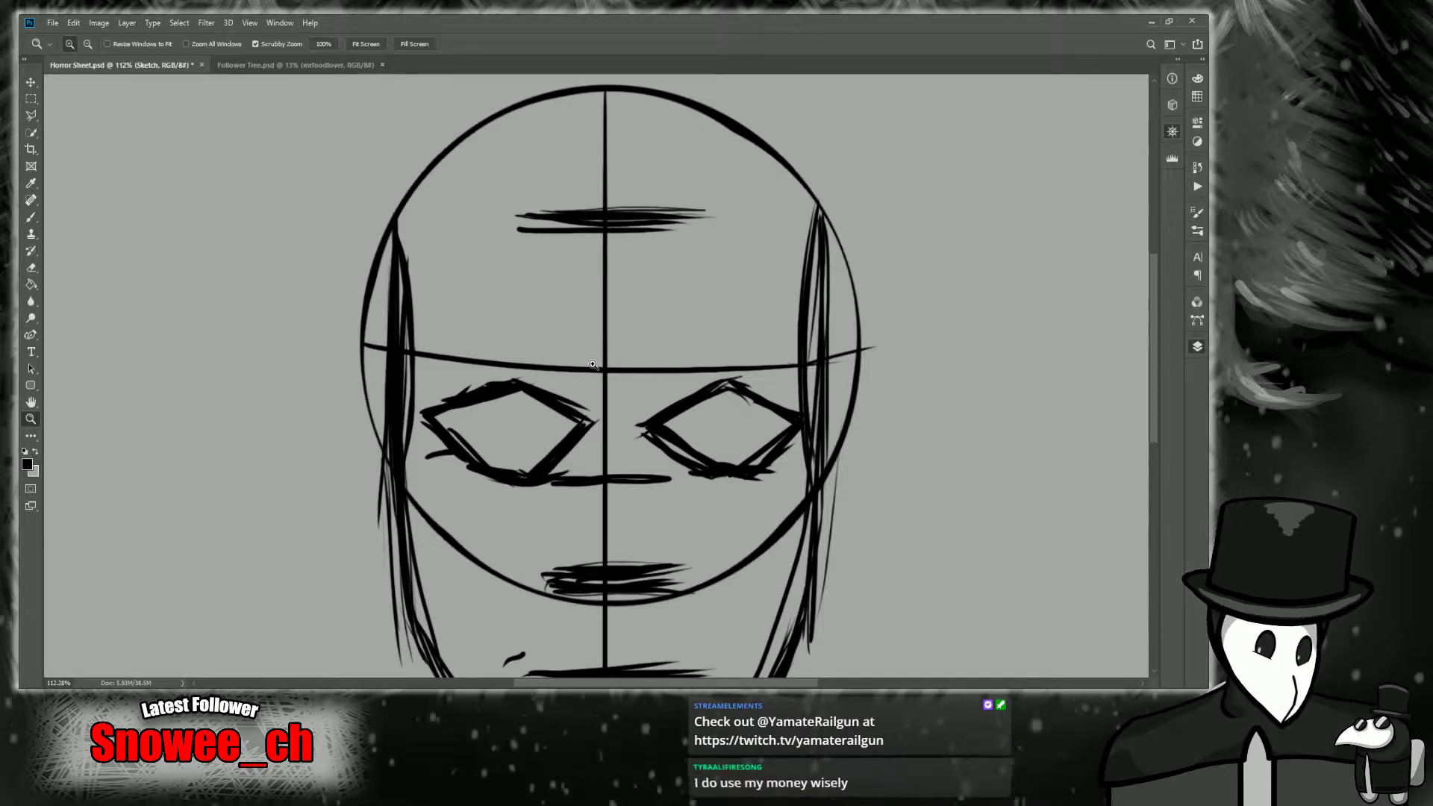
pyautogui.scroll(3, 593, 364)
pyautogui.scroll(-4, 592, 364)
pyautogui.moveTo(592, 364)
pyautogui.mouseDown()
pyautogui.moveTo(576, 370)
pyautogui.moveTo(611, 387)
pyautogui.moveTo(587, 393)
pyautogui.moveTo(597, 404)
pyautogui.mouseUp()
pyautogui.scroll(3, 596, 385)
pyautogui.scroll(-2, 610, 388)
pyautogui.scroll(2, 611, 387)
pyautogui.scroll(2, 597, 405)
pyautogui.scroll(-1, 596, 405)
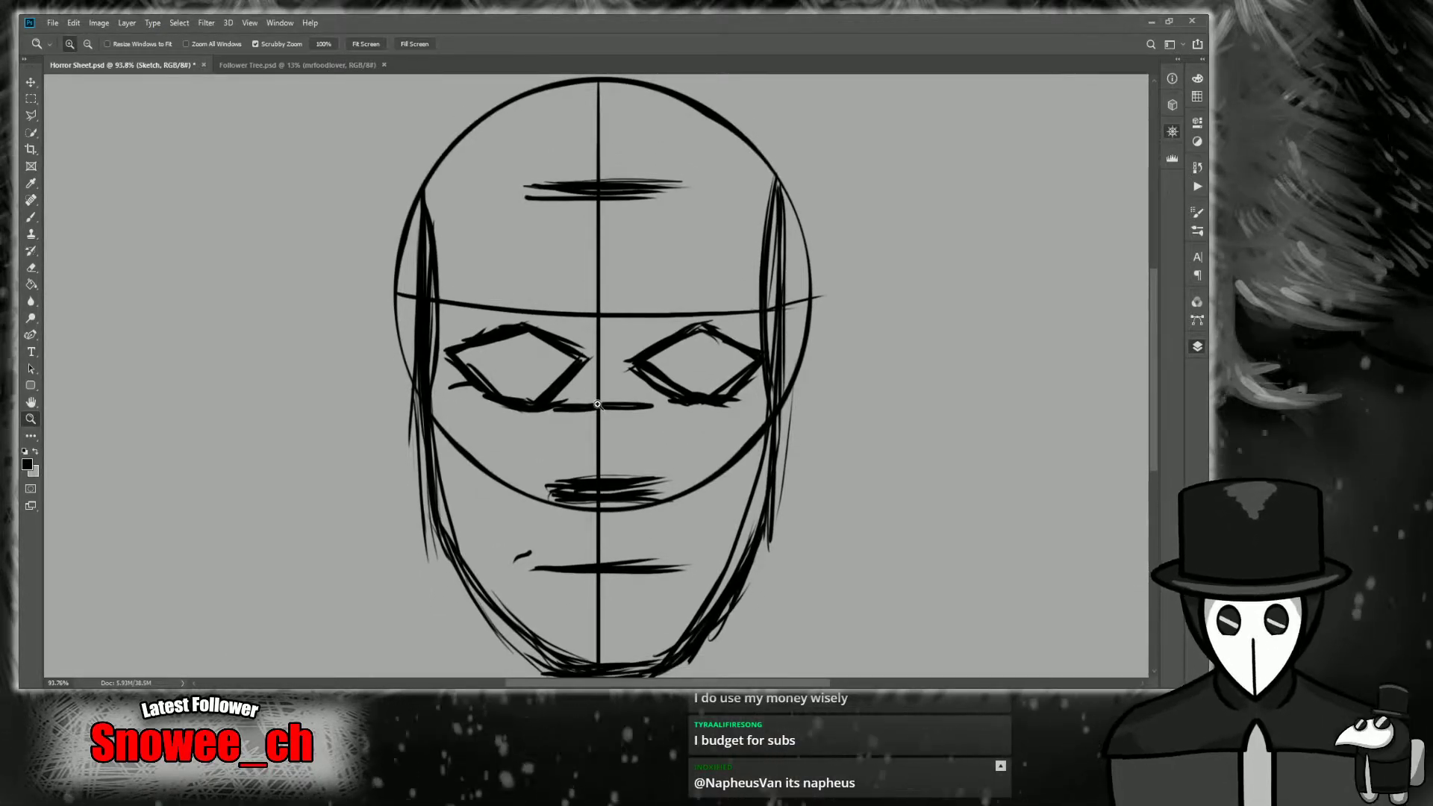
pyautogui.moveTo(551, 410); pyautogui.dragTo(566, 407)
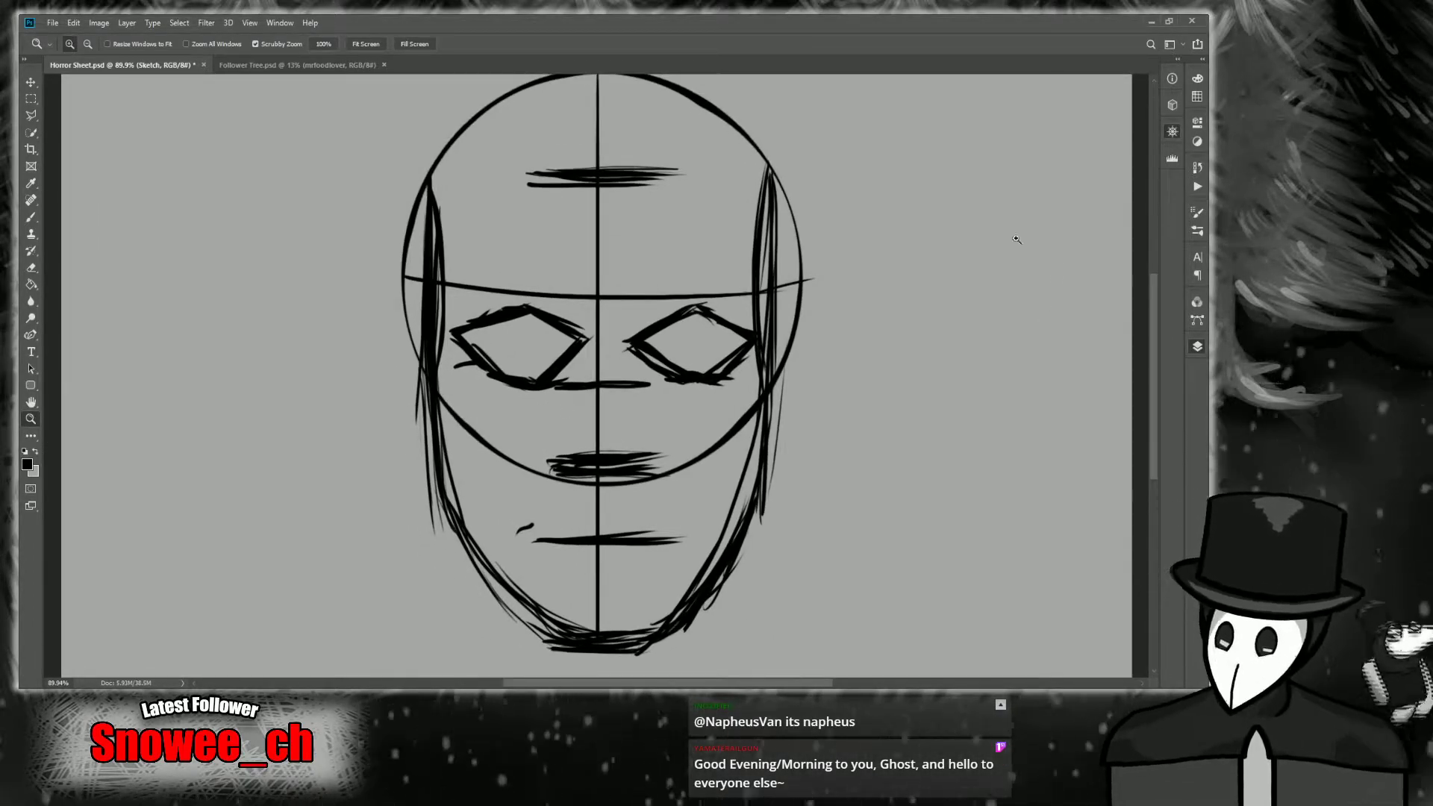
pyautogui.moveTo(630, 357); pyautogui.dragTo(655, 355)
pyautogui.moveTo(900, 158); pyautogui.dragTo(953, 249)
pyautogui.moveTo(794, 393); pyautogui.dragTo(774, 405)
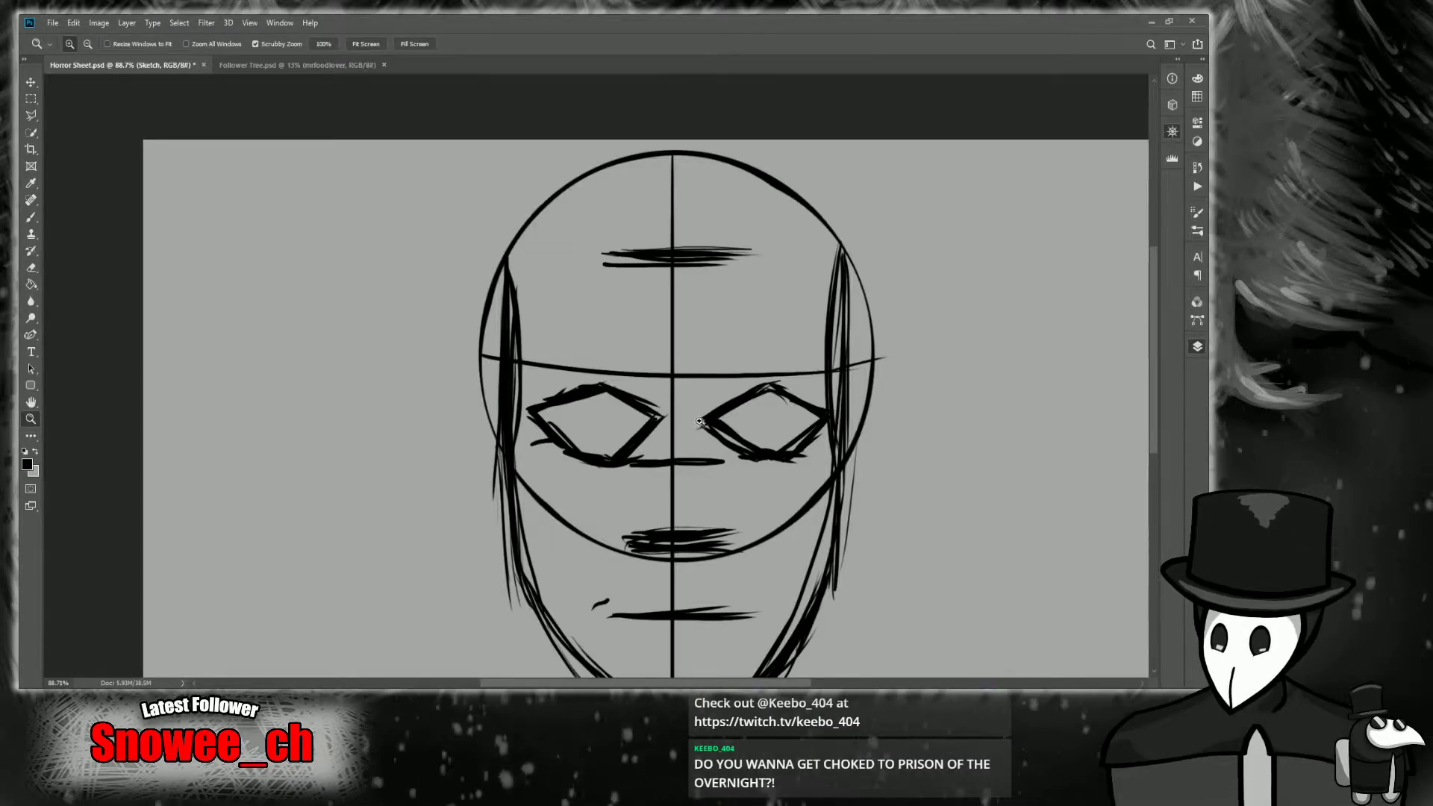
pyautogui.moveTo(596, 424); pyautogui.dragTo(630, 463)
pyautogui.scroll(-1, 633, 424)
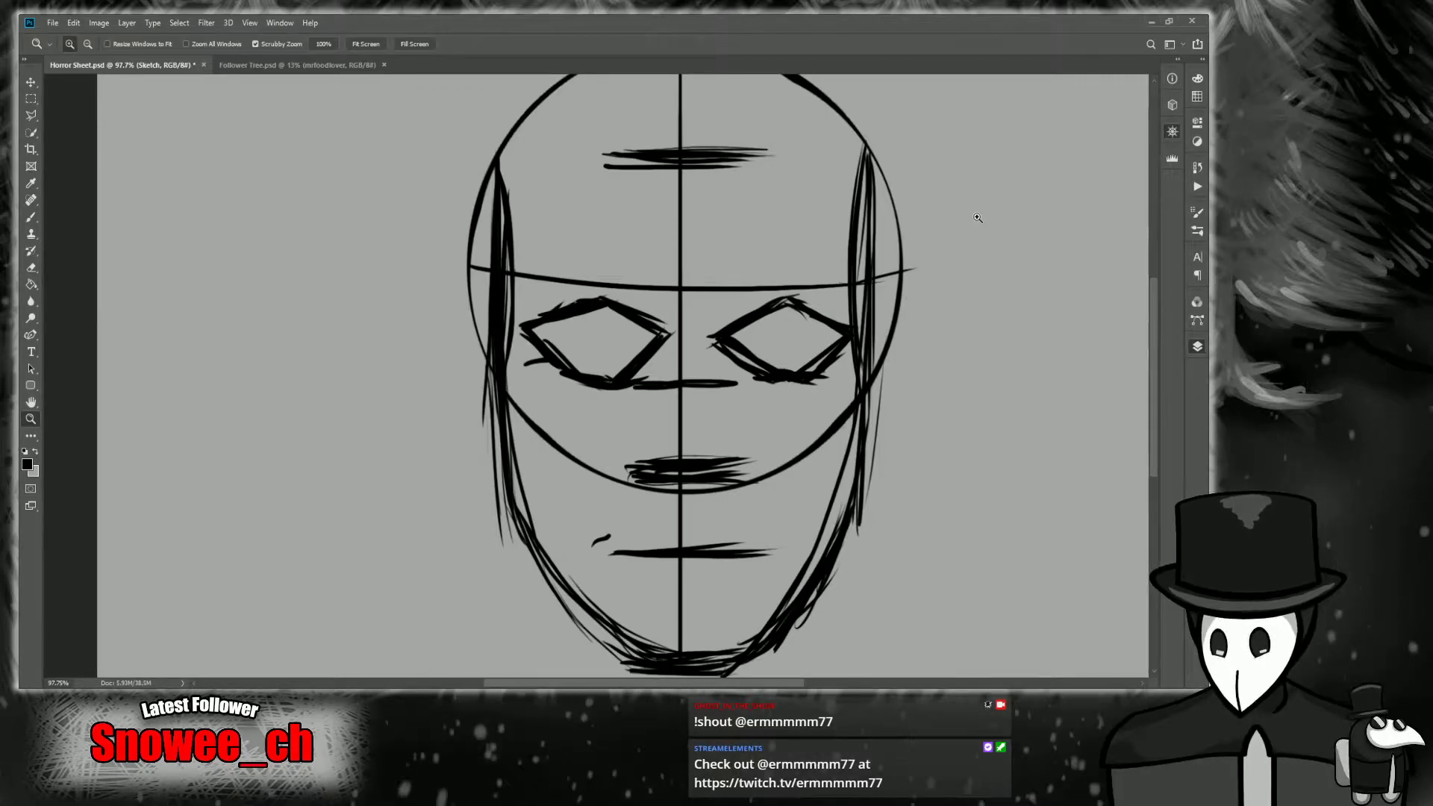
pyautogui.moveTo(976, 217); pyautogui.dragTo(866, 260)
pyautogui.moveTo(570, 420); pyautogui.dragTo(575, 422)
pyautogui.scroll(-2, 575, 423)
pyautogui.scroll(1, 593, 420)
pyautogui.scroll(-2, 593, 420)
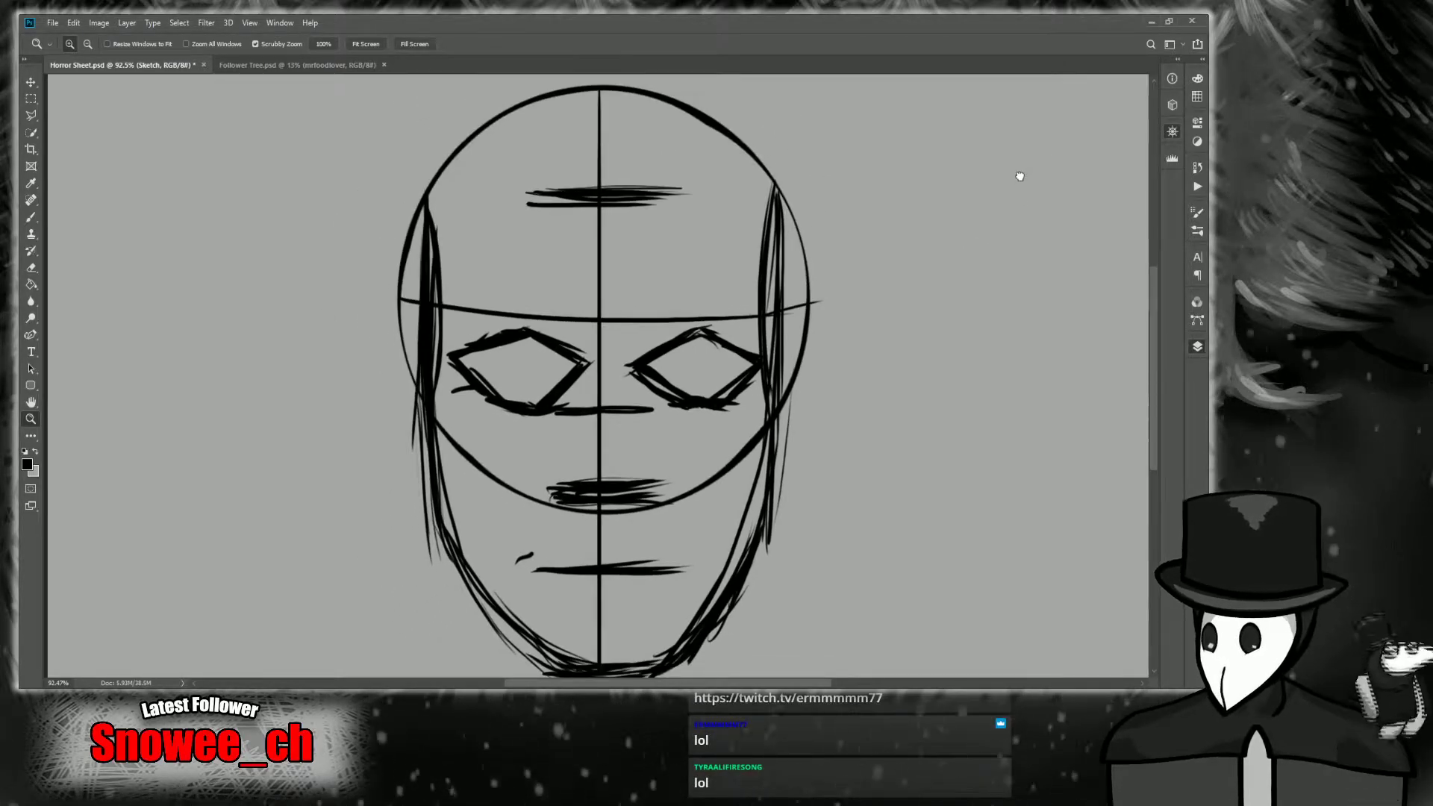
pyautogui.scroll(2, 813, 389)
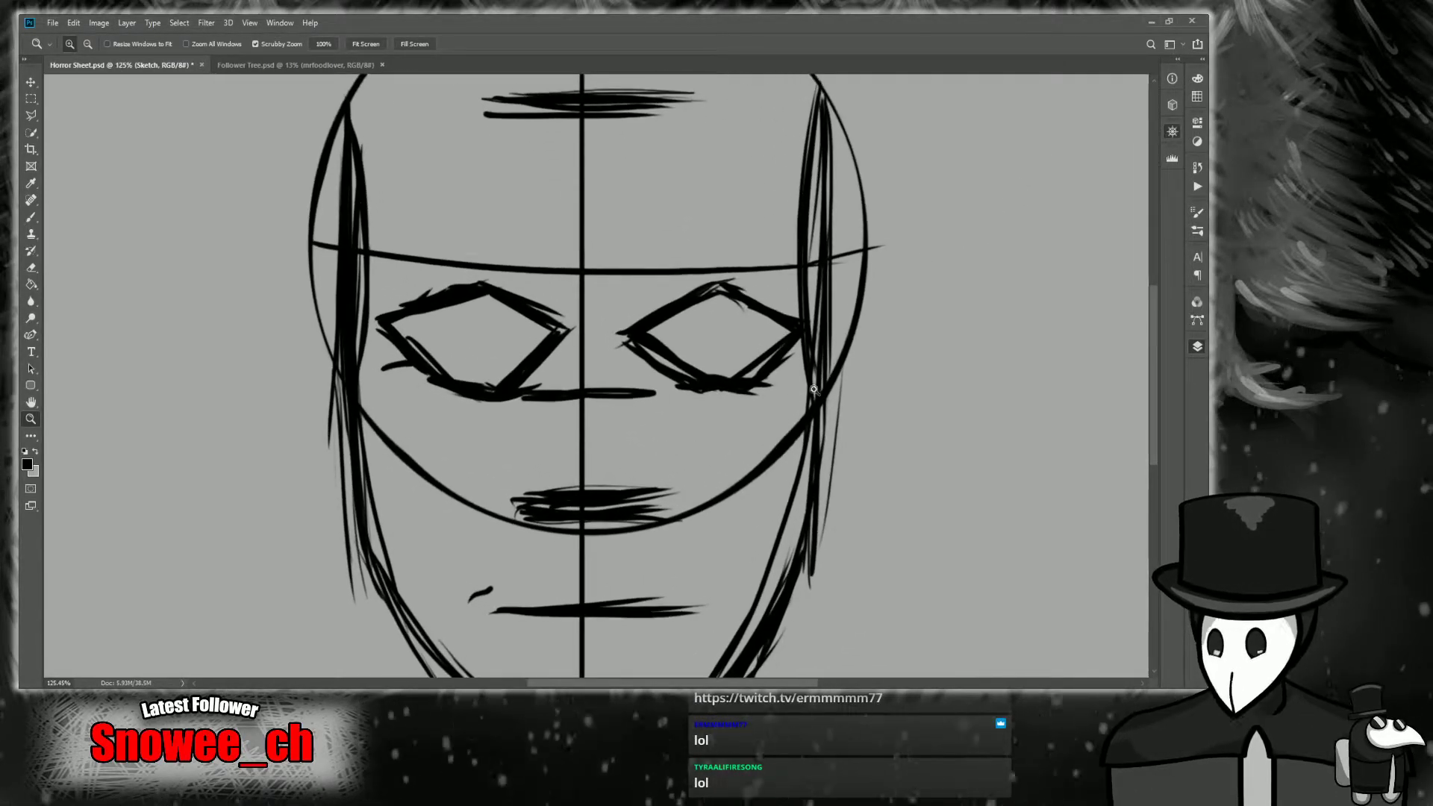
pyautogui.scroll(-2, 638, 482)
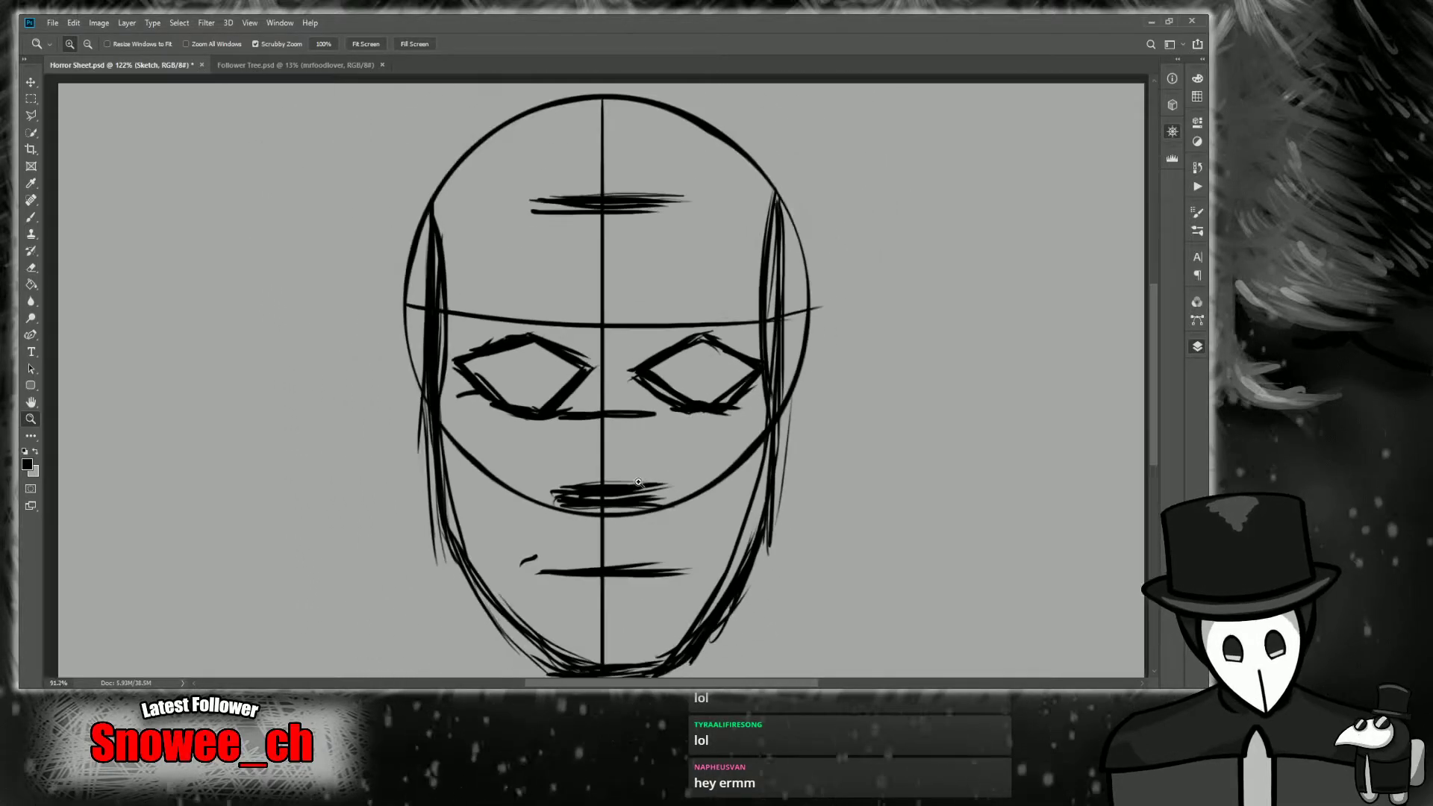
pyautogui.scroll(1, 560, 409)
pyautogui.scroll(-2, 526, 433)
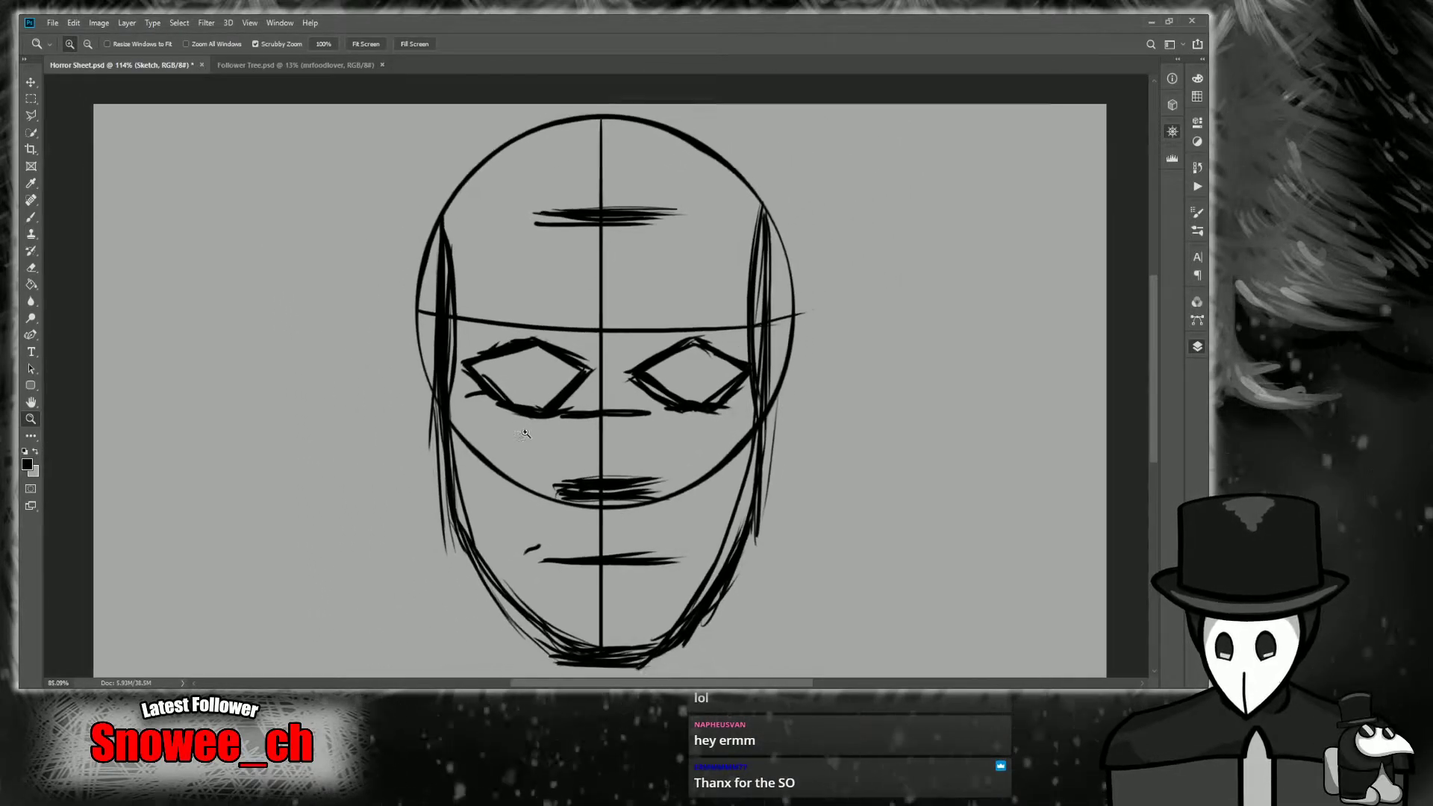
pyautogui.moveTo(639, 456)
pyautogui.mouseDown()
pyautogui.moveTo(673, 456)
pyautogui.moveTo(645, 453)
pyautogui.moveTo(635, 430)
pyautogui.mouseUp()
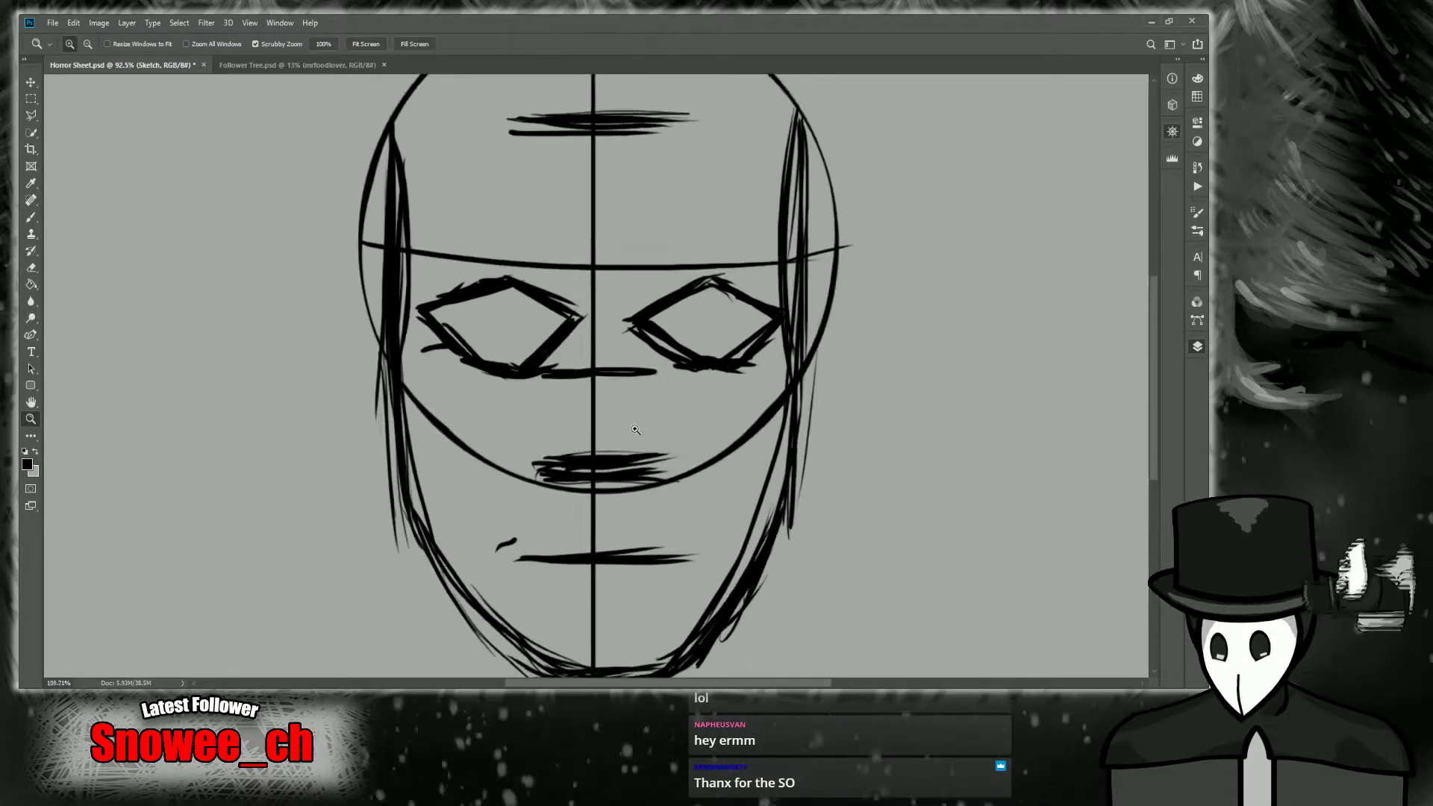
pyautogui.scroll(-2, 685, 414)
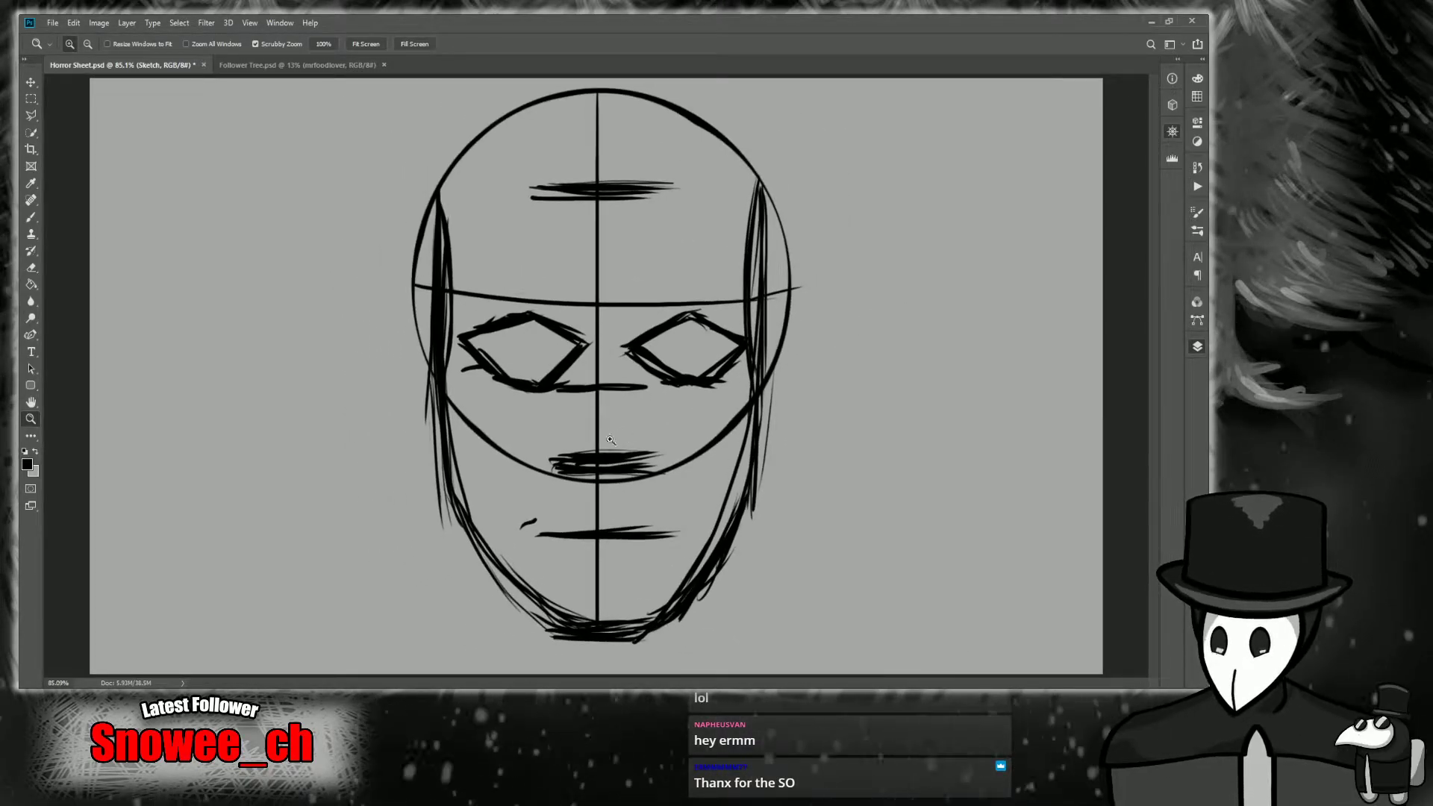
pyautogui.scroll(1, 610, 441)
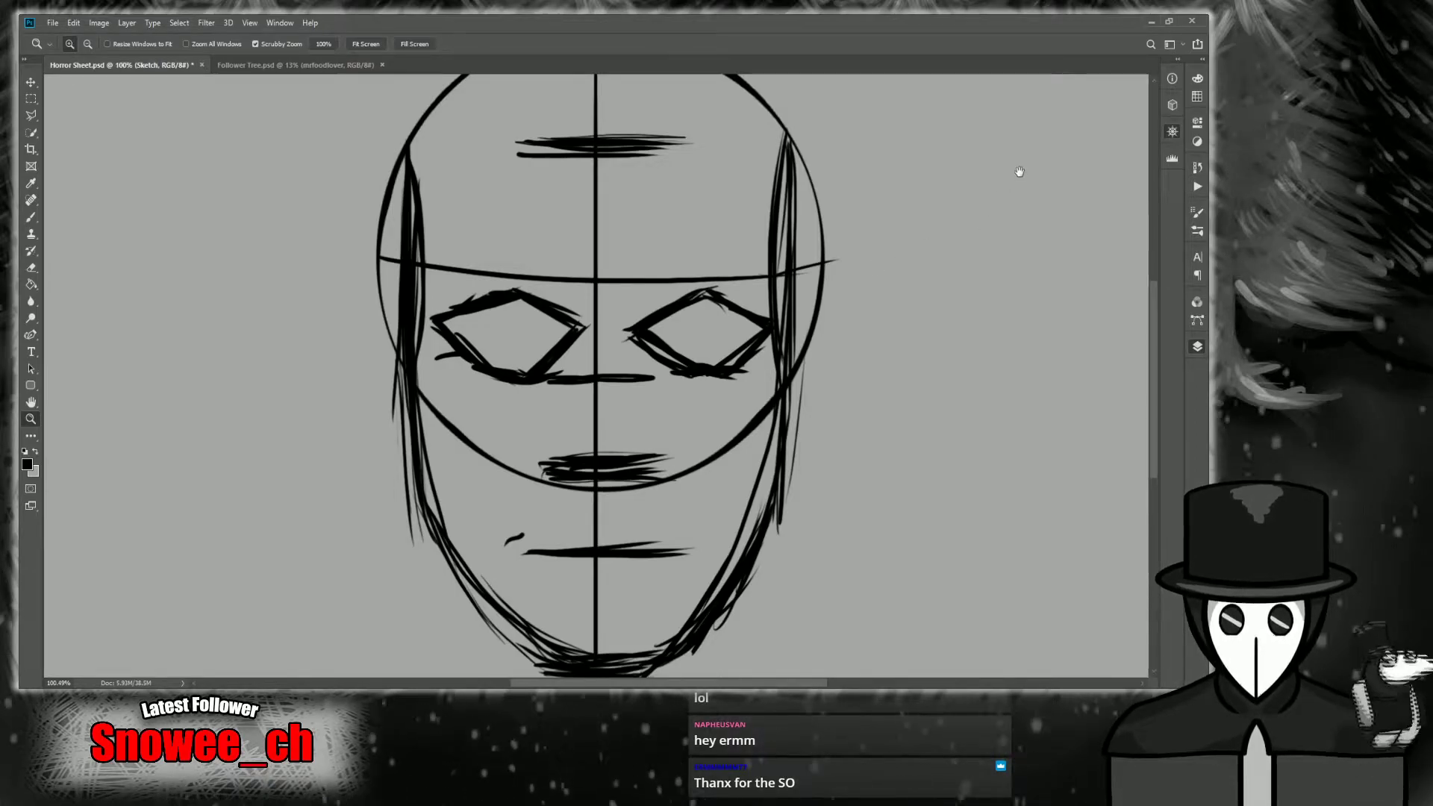
pyautogui.moveTo(963, 101); pyautogui.dragTo(1010, 163)
pyautogui.moveTo(638, 511)
pyautogui.mouseDown()
pyautogui.moveTo(614, 490)
pyautogui.moveTo(633, 489)
pyautogui.mouseUp()
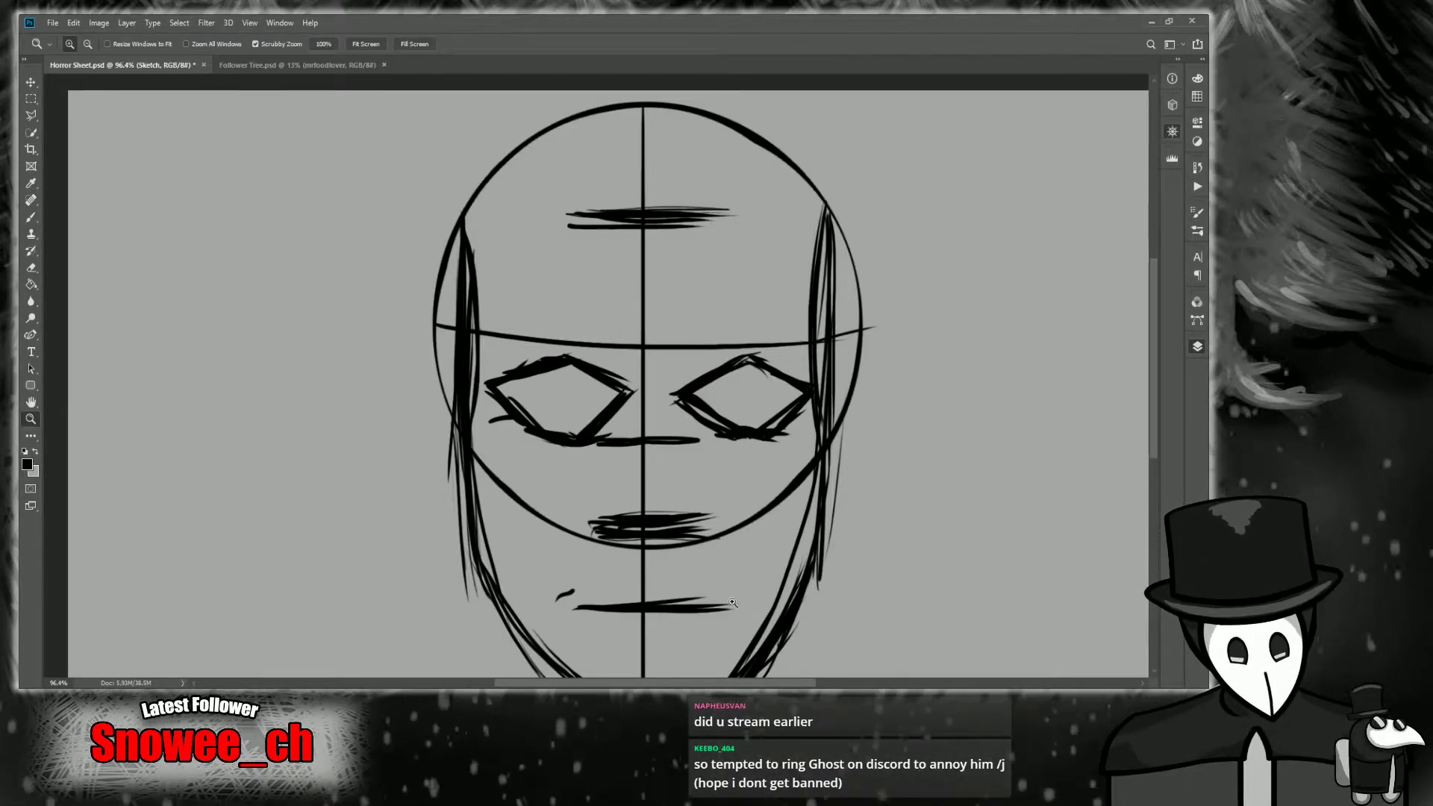
pyautogui.moveTo(657, 511); pyautogui.dragTo(762, 440)
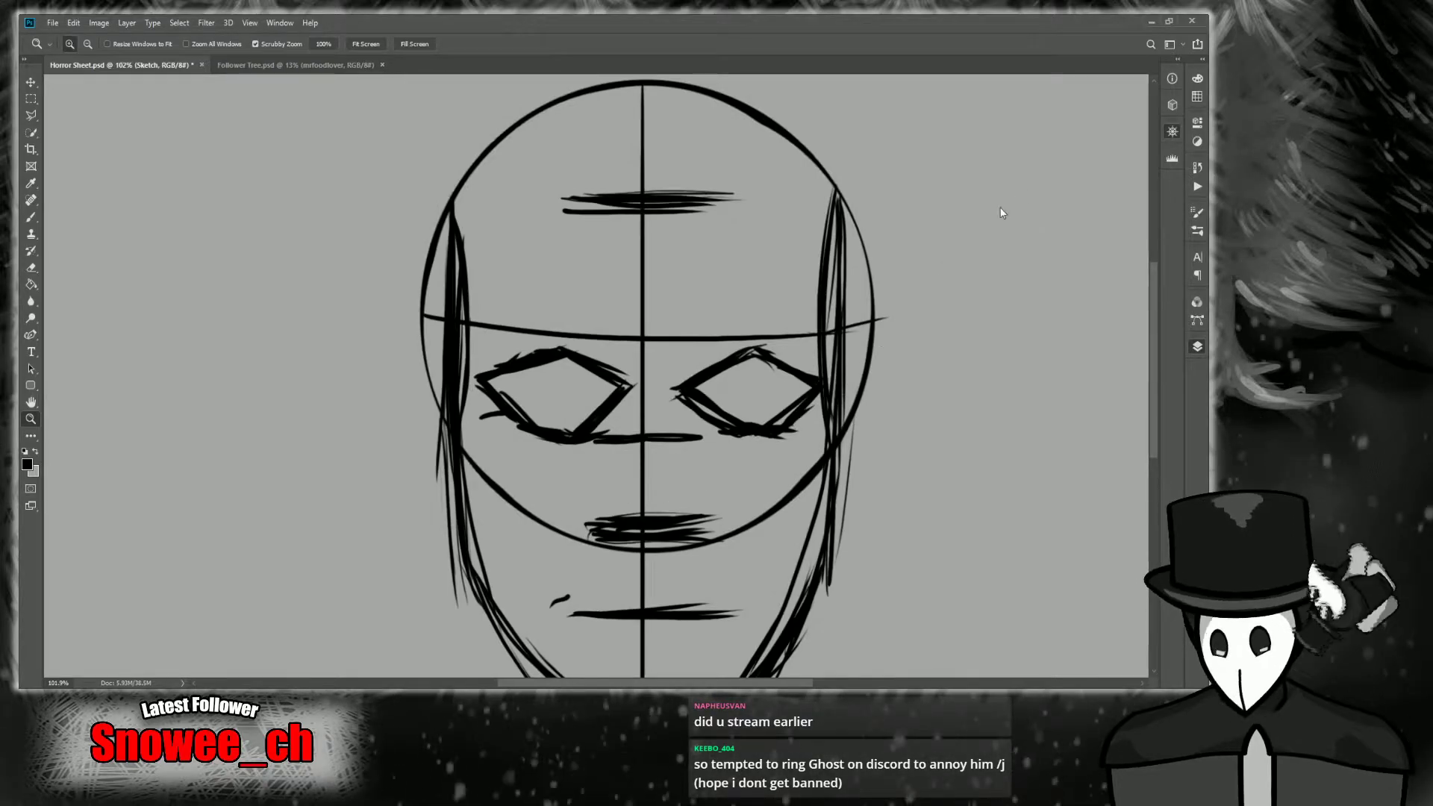
pyautogui.moveTo(994, 213); pyautogui.dragTo(1035, 174)
pyautogui.moveTo(699, 478); pyautogui.dragTo(612, 491)
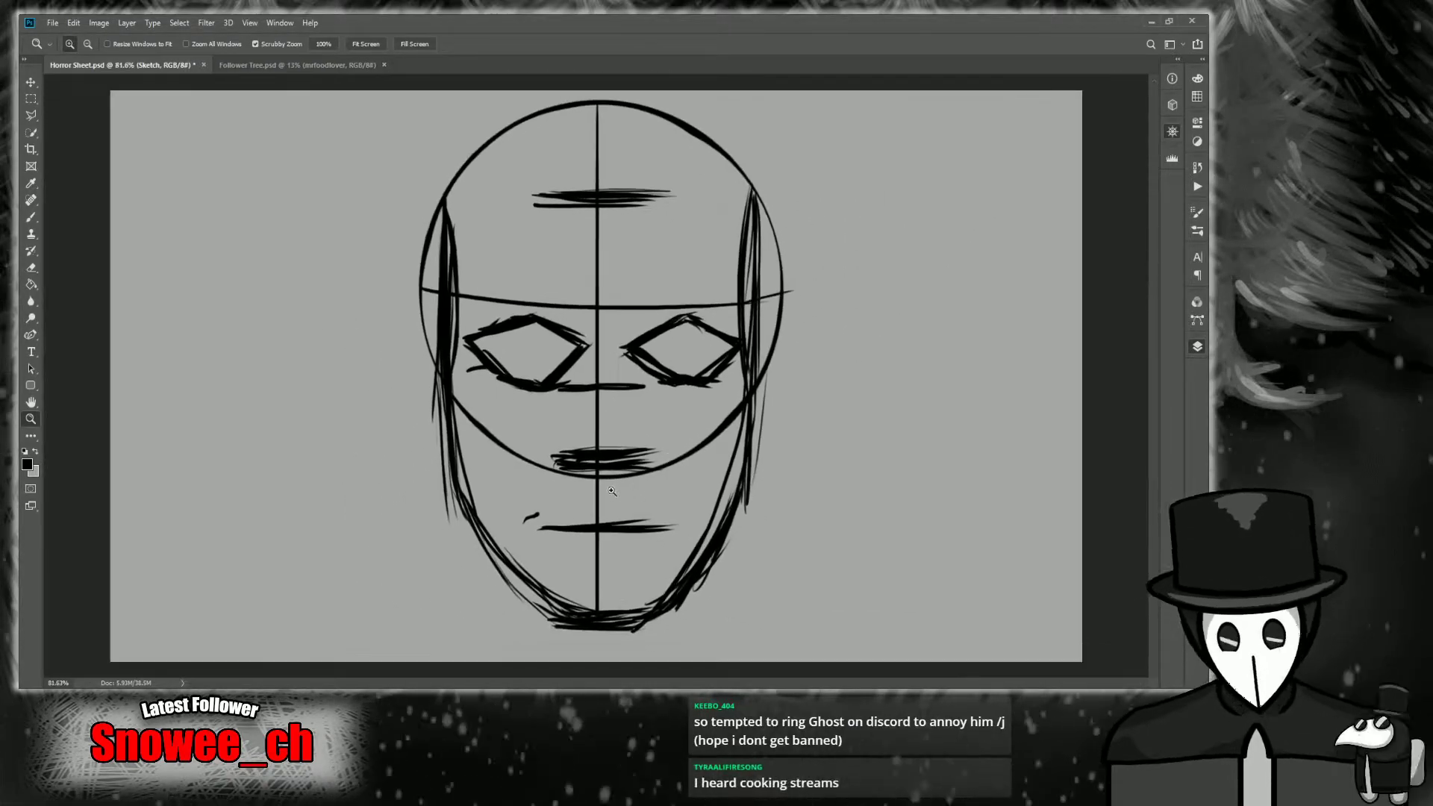
pyautogui.moveTo(560, 429); pyautogui.dragTo(557, 462)
pyautogui.scroll(-1, 557, 462)
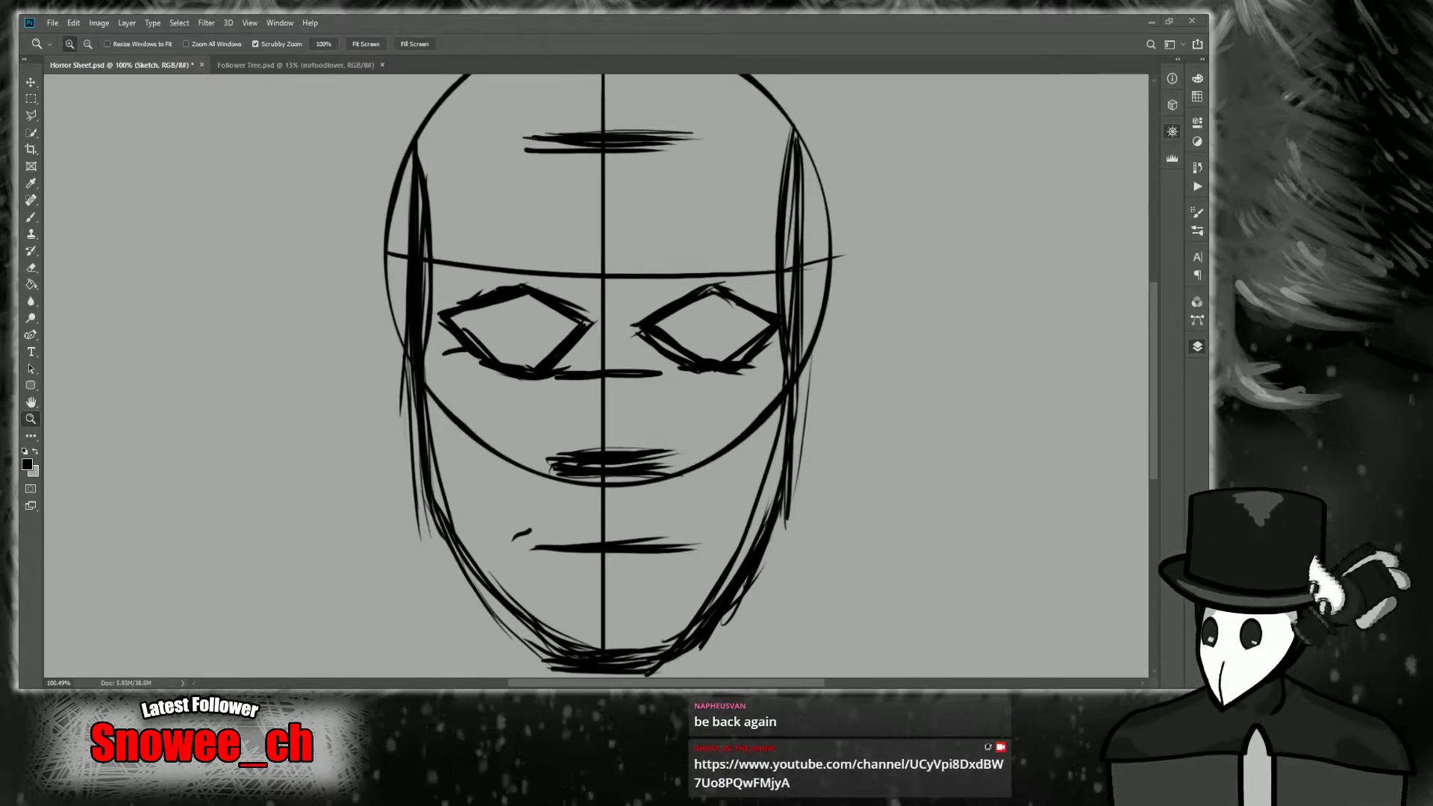
pyautogui.moveTo(573, 470)
pyautogui.mouseDown()
pyautogui.moveTo(594, 468)
pyautogui.moveTo(568, 481)
pyautogui.moveTo(570, 446)
pyautogui.moveTo(583, 451)
pyautogui.mouseUp()
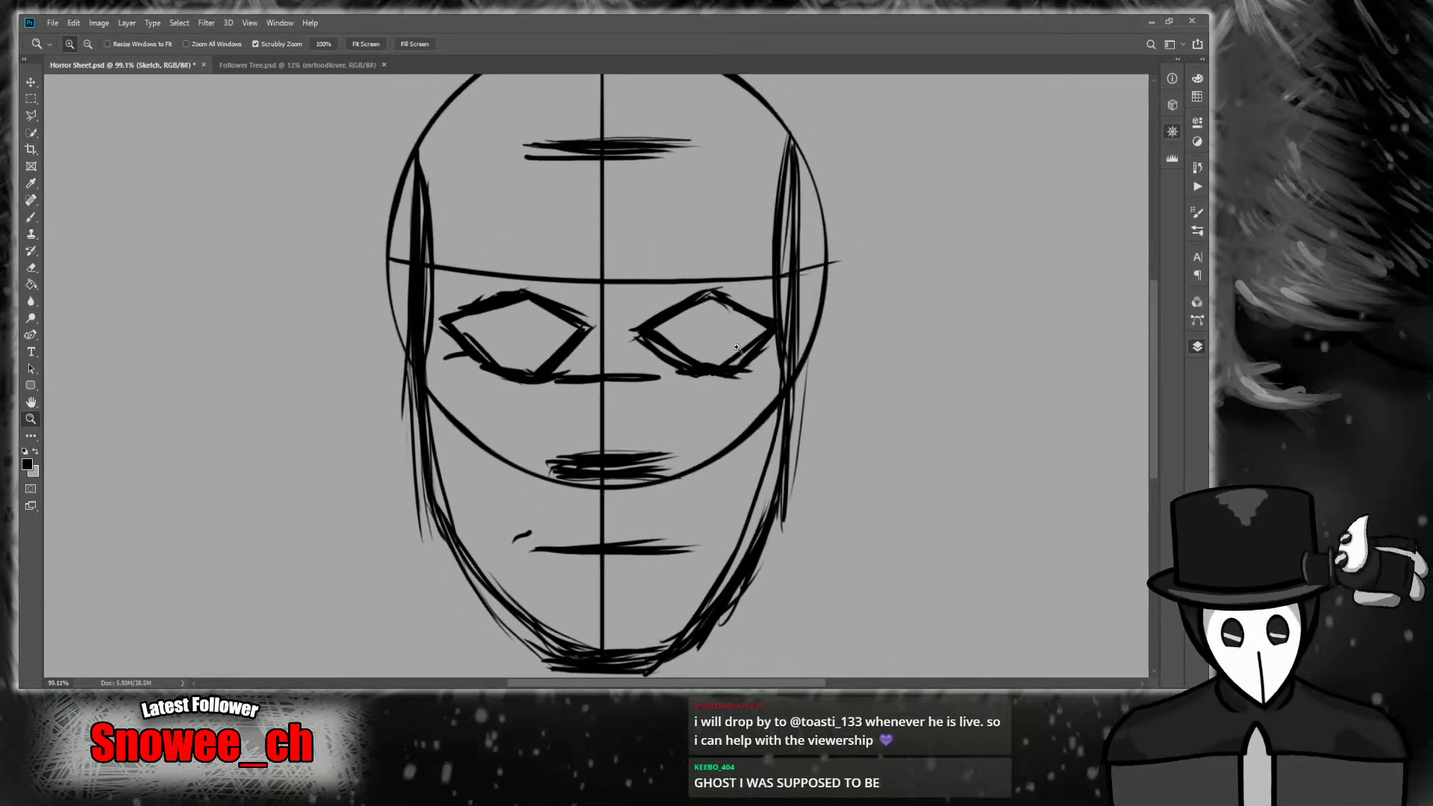
pyautogui.moveTo(501, 415); pyautogui.dragTo(496, 414)
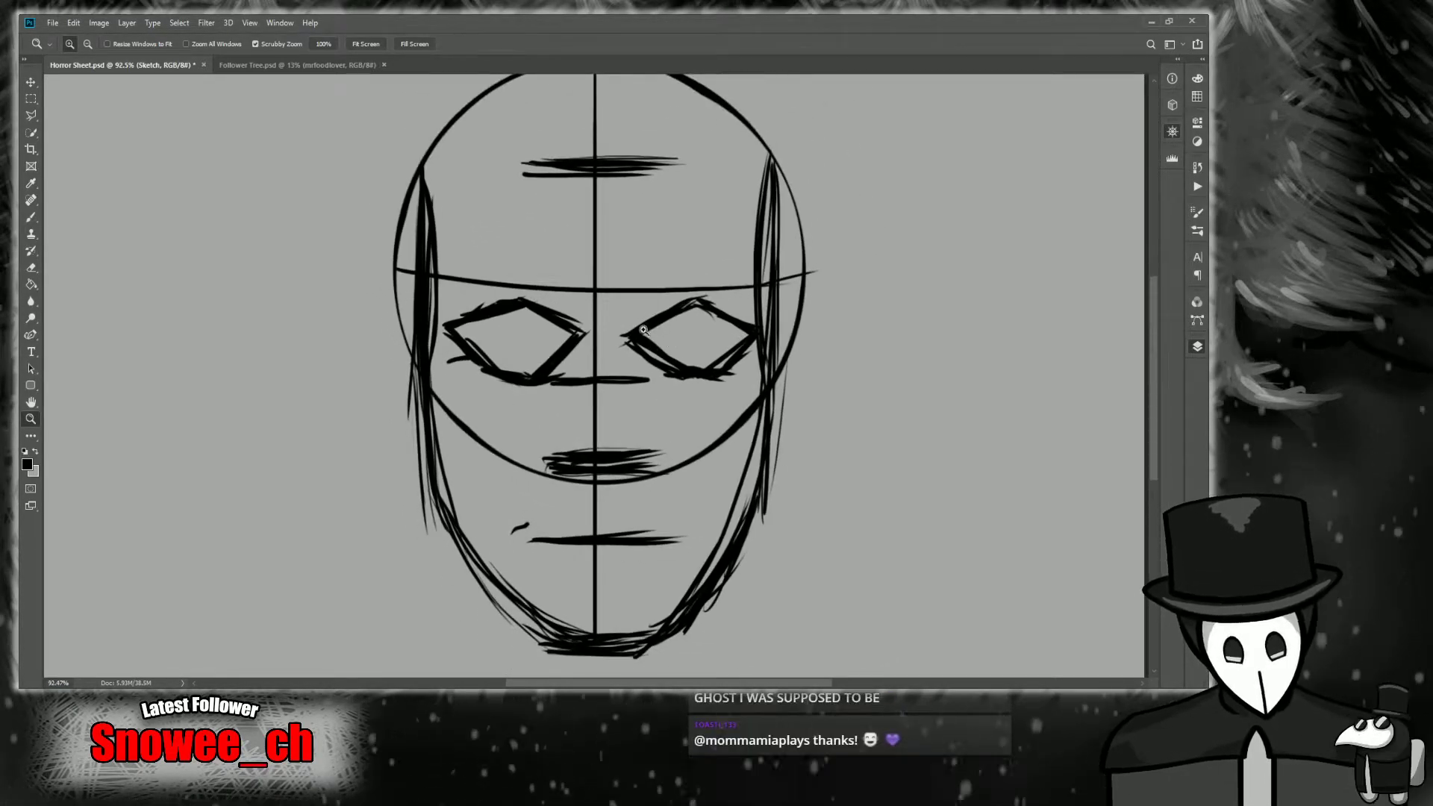
# Reinforce the vertical side lines of the face with brush strokes, joining the left one to the head circle at the temple.
pyautogui.press('b')
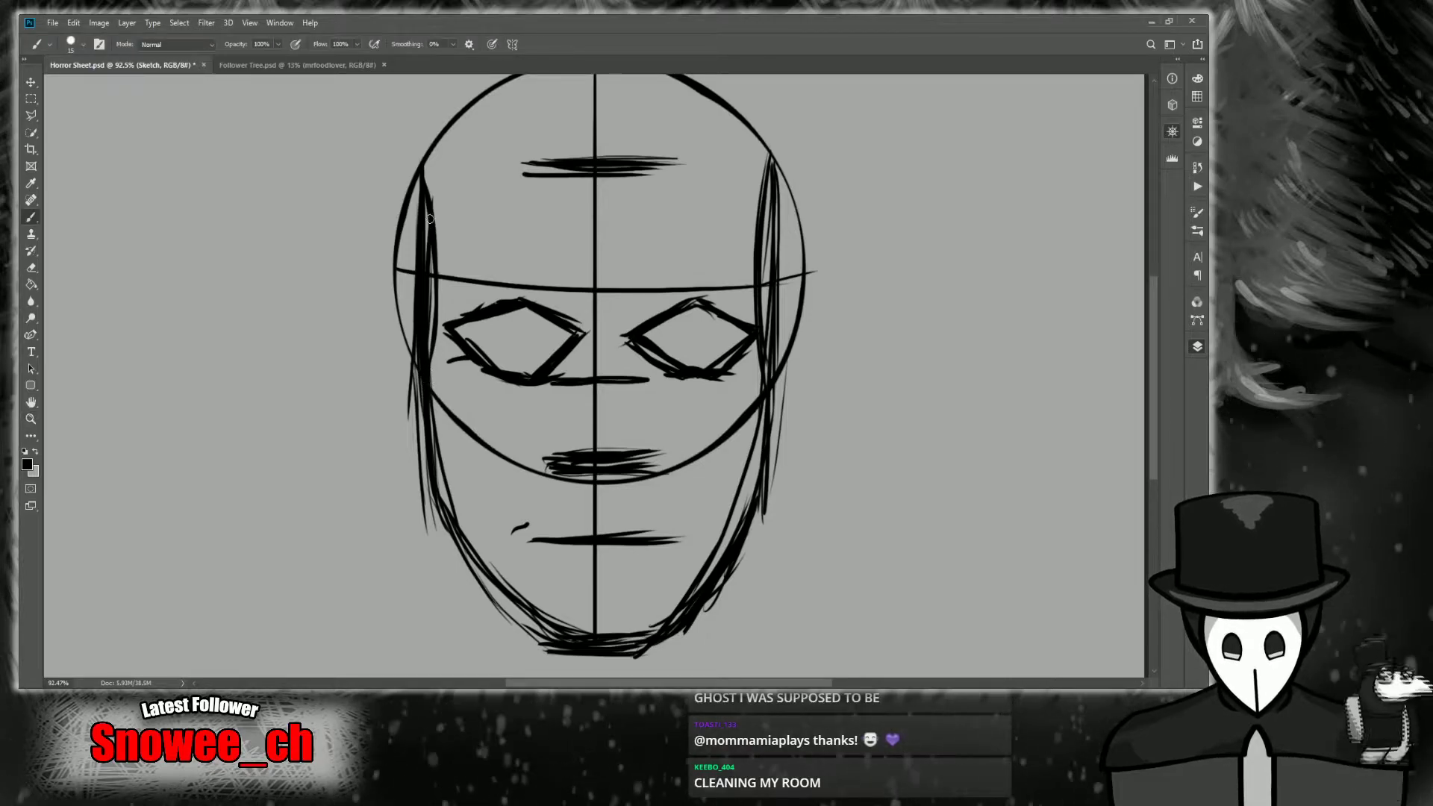
pyautogui.moveTo(421, 170); pyautogui.dragTo(420, 409)
pyautogui.moveTo(436, 143); pyautogui.dragTo(424, 174)
pyautogui.moveTo(1044, 126); pyautogui.dragTo(1049, 153)
pyautogui.press('z')
pyautogui.moveTo(505, 245); pyautogui.dragTo(516, 245)
pyautogui.press('b')
pyautogui.moveTo(796, 413); pyautogui.dragTo(793, 220)
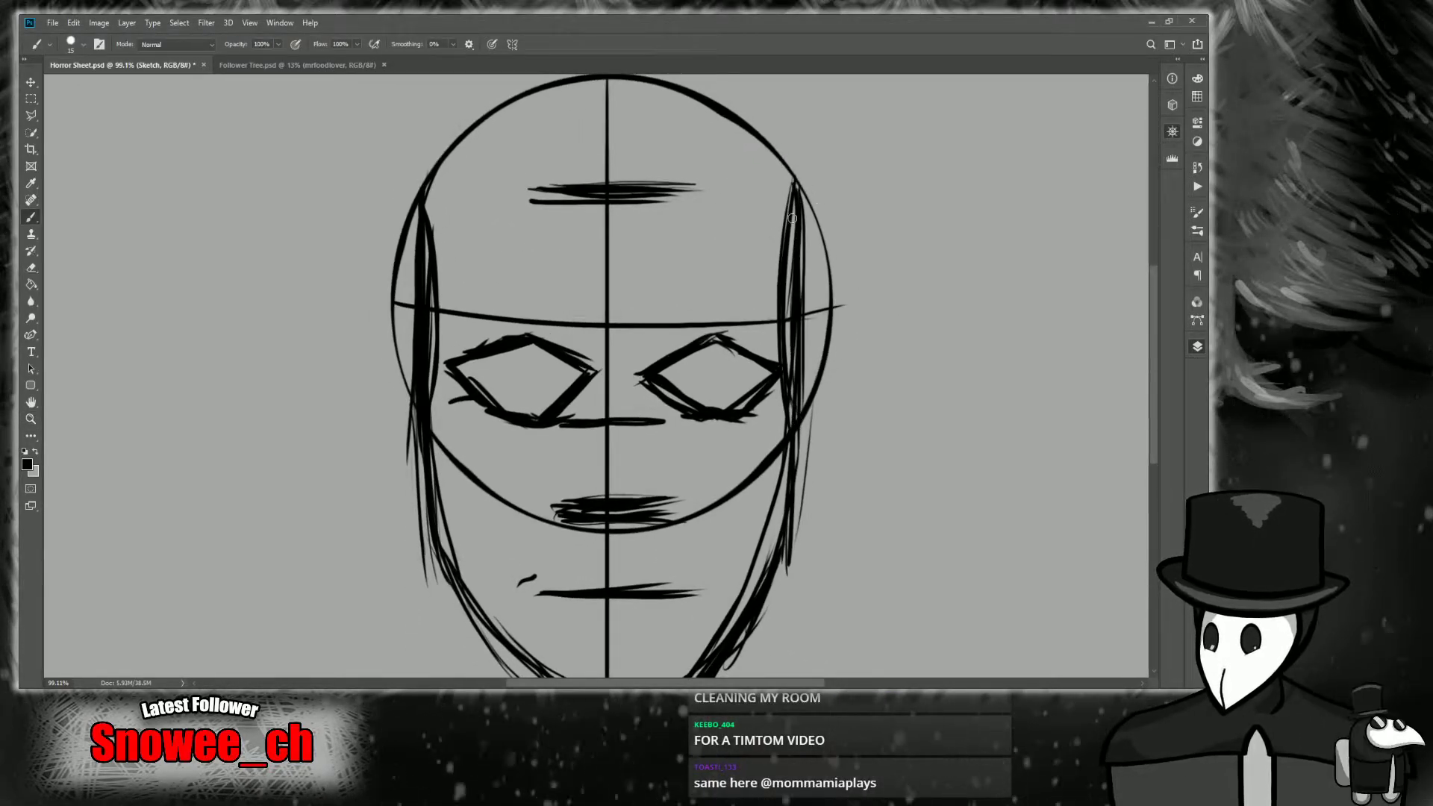
pyautogui.press('z')
pyautogui.moveTo(650, 303); pyautogui.dragTo(599, 323)
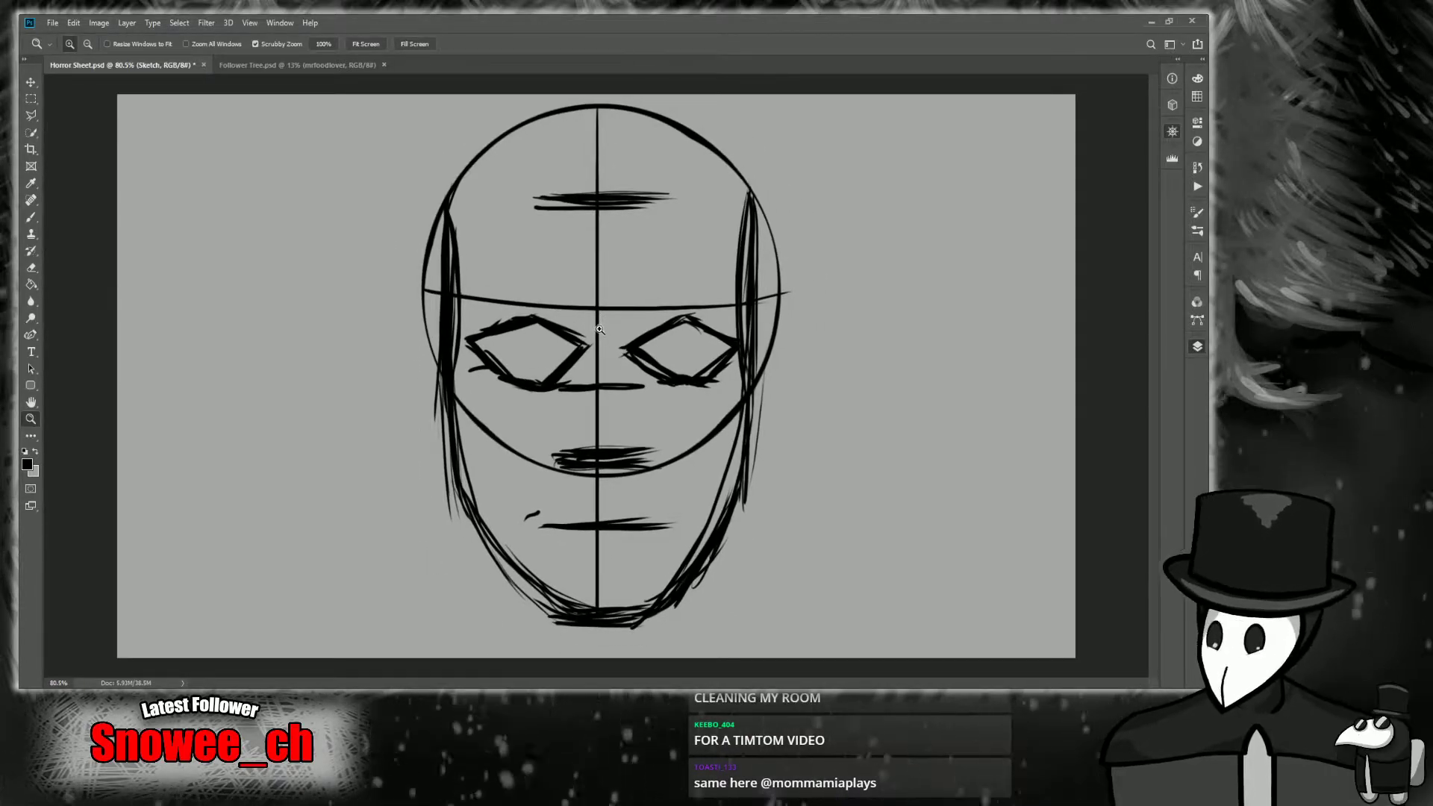
pyautogui.moveTo(449, 249); pyautogui.dragTo(477, 261)
pyautogui.moveTo(1025, 164); pyautogui.dragTo(1063, 194)
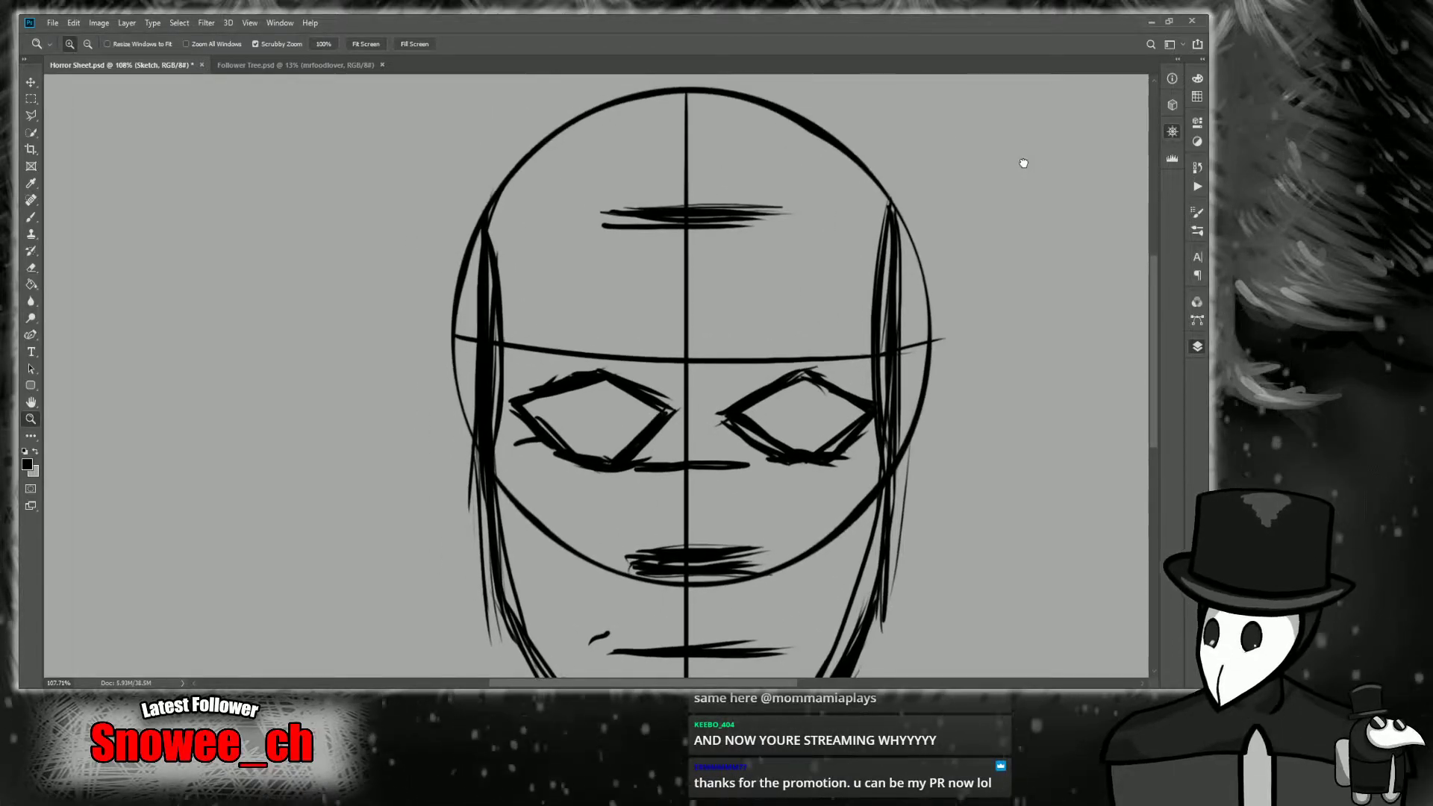
pyautogui.moveTo(506, 397); pyautogui.dragTo(493, 397)
pyautogui.moveTo(560, 352); pyautogui.dragTo(544, 352)
pyautogui.moveTo(596, 393); pyautogui.dragTo(625, 382)
pyautogui.moveTo(508, 385)
pyautogui.mouseDown()
pyautogui.moveTo(534, 373)
pyautogui.moveTo(489, 397)
pyautogui.moveTo(559, 401)
pyautogui.mouseUp()
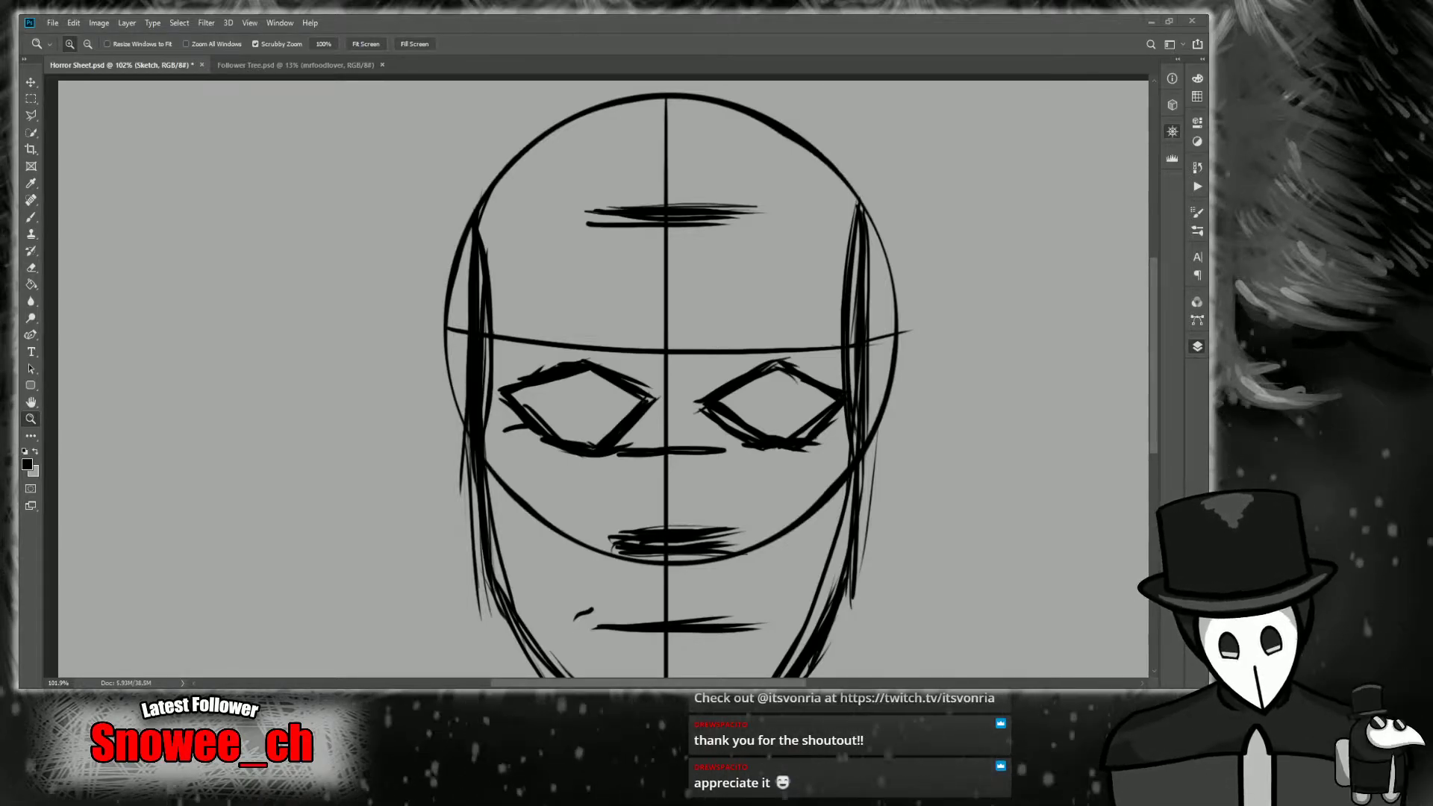
pyautogui.moveTo(554, 383)
pyautogui.mouseDown()
pyautogui.moveTo(530, 387)
pyautogui.moveTo(551, 388)
pyautogui.mouseUp()
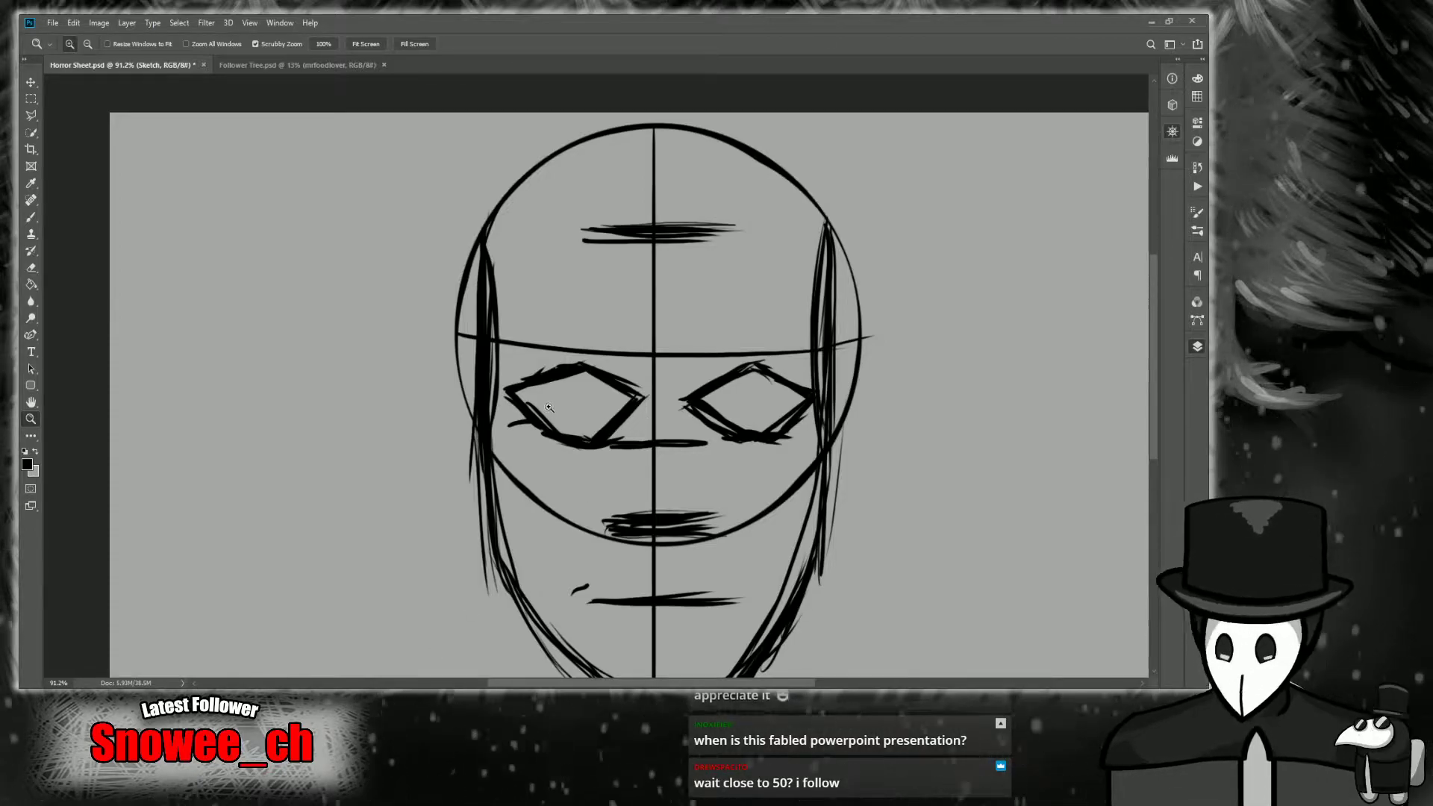
pyautogui.moveTo(548, 408); pyautogui.dragTo(597, 407)
pyautogui.press('b')
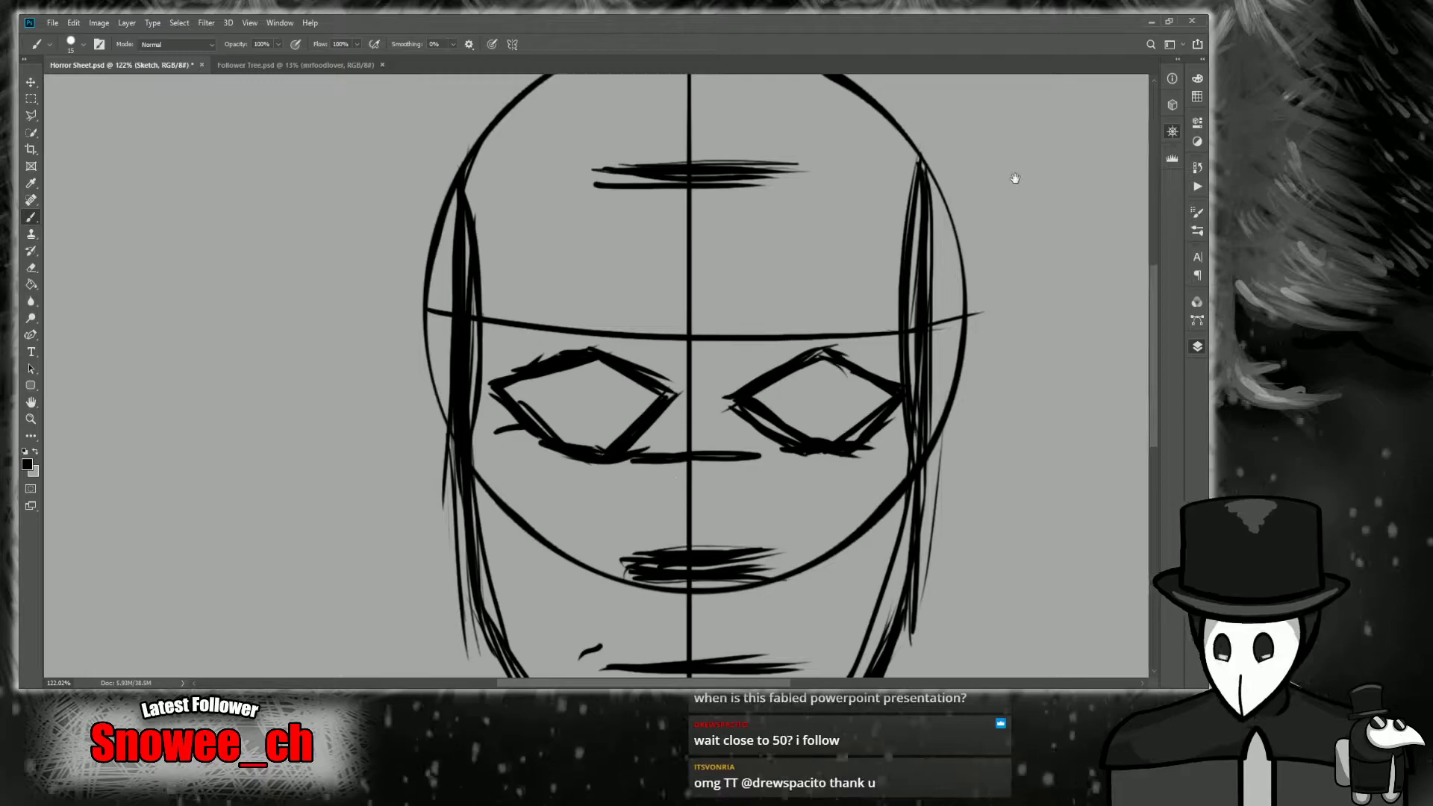
pyautogui.moveTo(1014, 179); pyautogui.dragTo(973, 237)
pyautogui.press('z')
pyautogui.moveTo(756, 433); pyautogui.dragTo(733, 437)
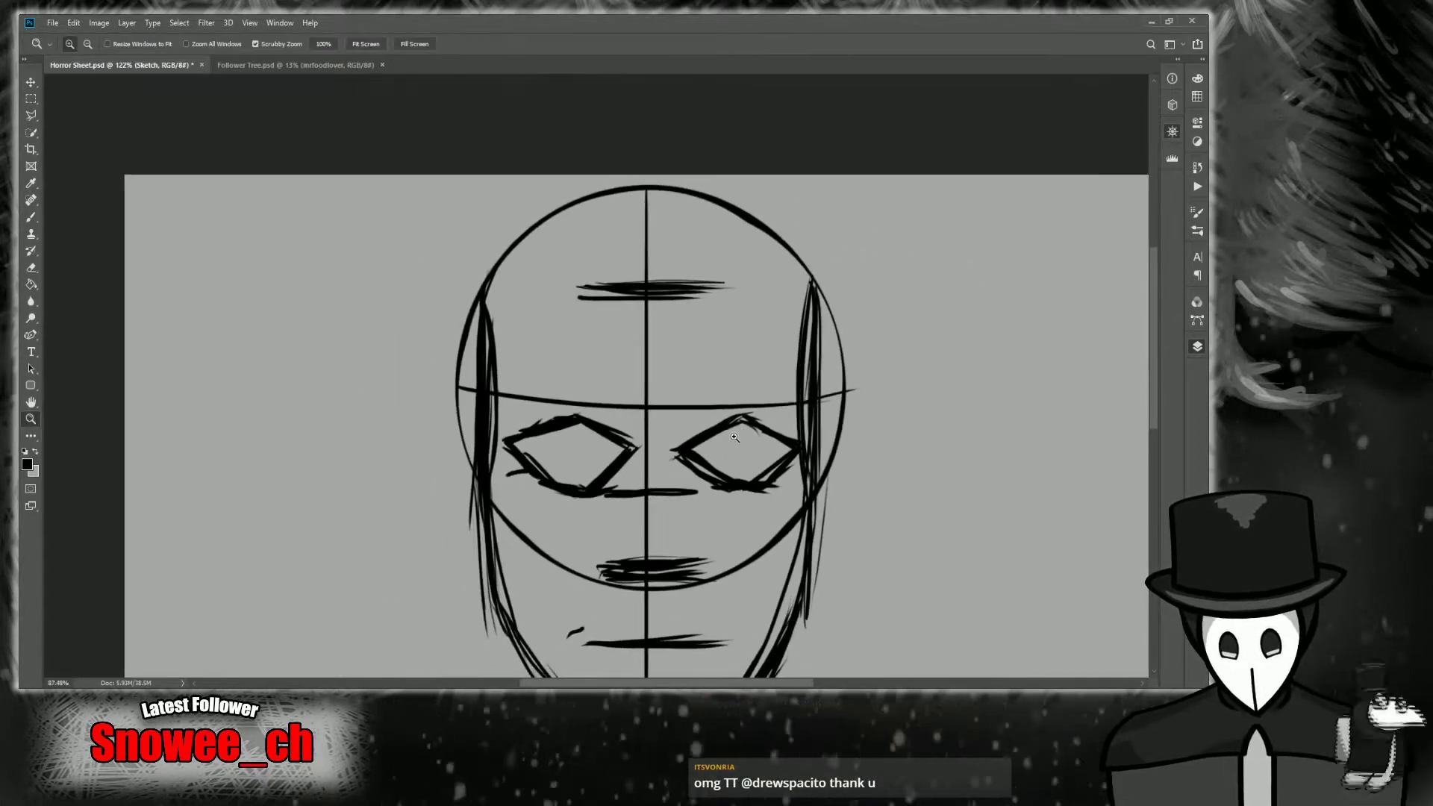
pyautogui.scroll(4, 734, 437)
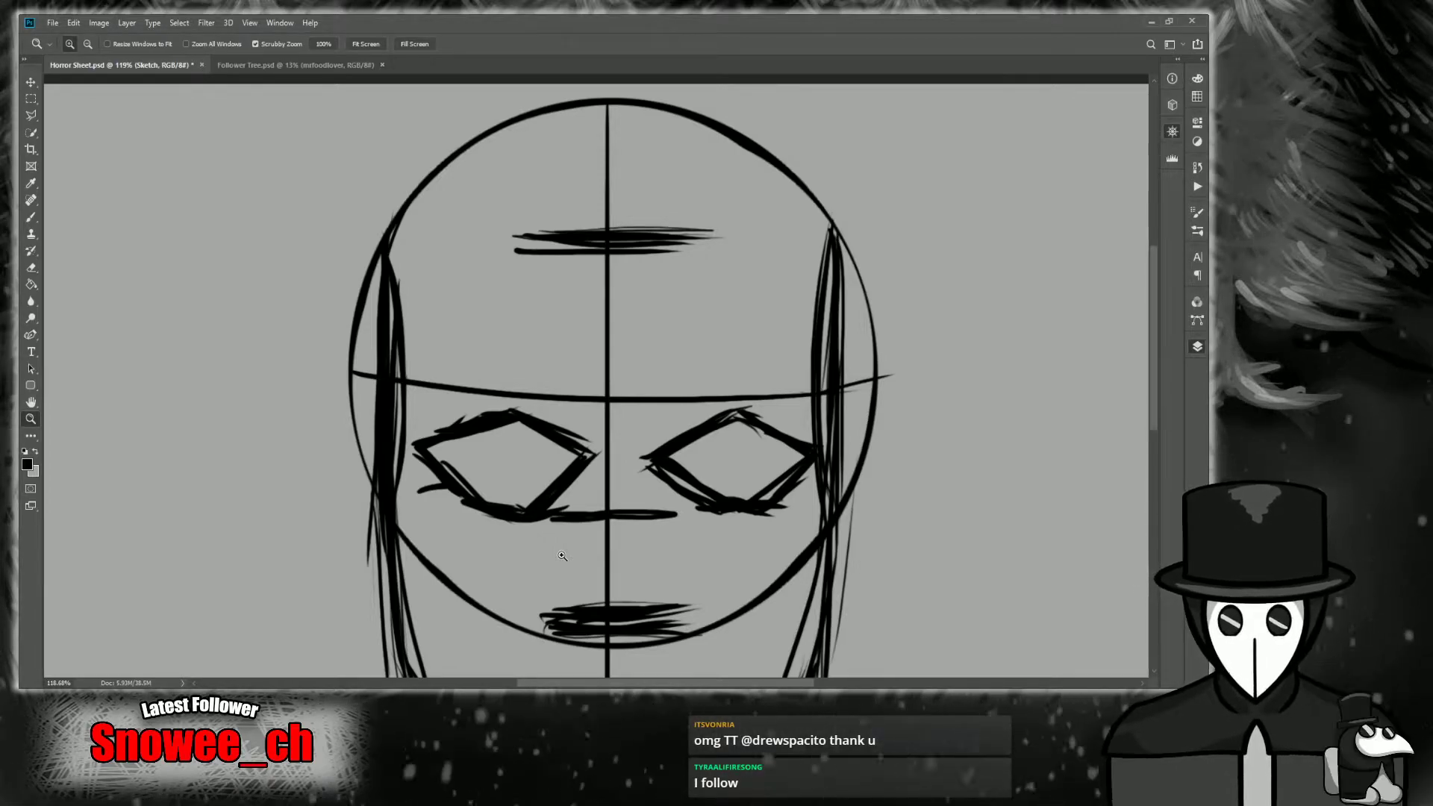
pyautogui.scroll(-2, 546, 447)
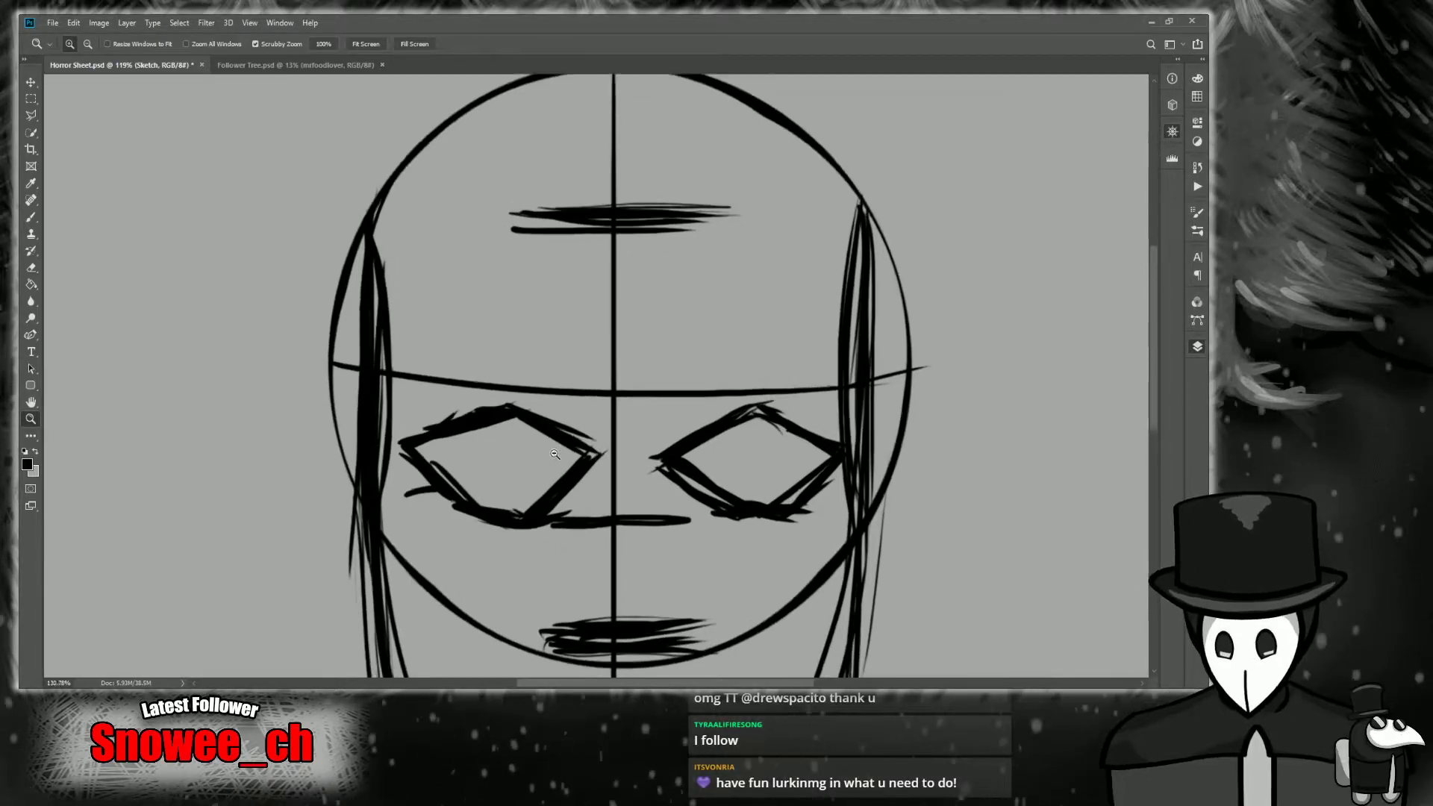
pyautogui.scroll(-1, 537, 466)
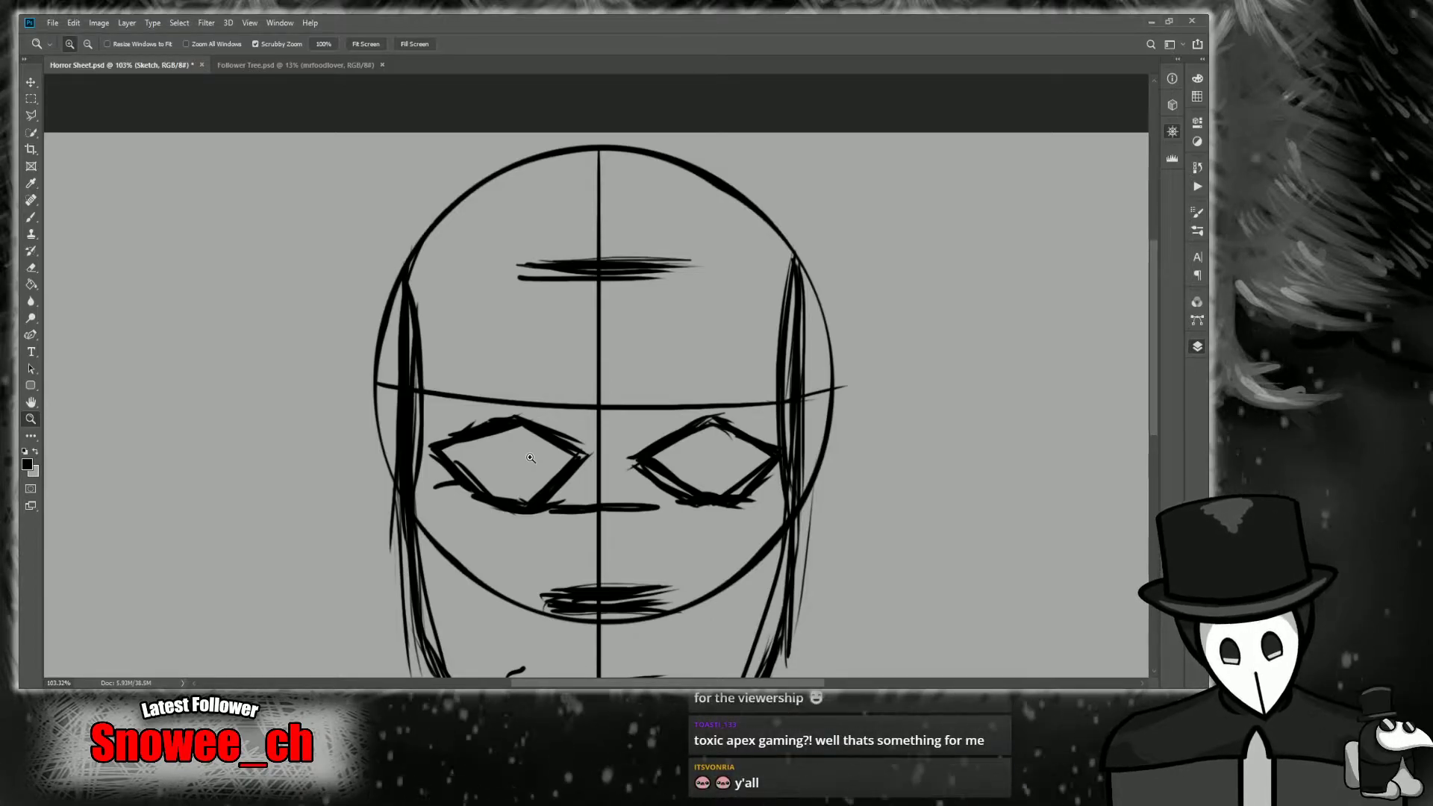
pyautogui.moveTo(554, 390)
pyautogui.mouseDown()
pyautogui.moveTo(578, 392)
pyautogui.moveTo(563, 396)
pyautogui.mouseUp()
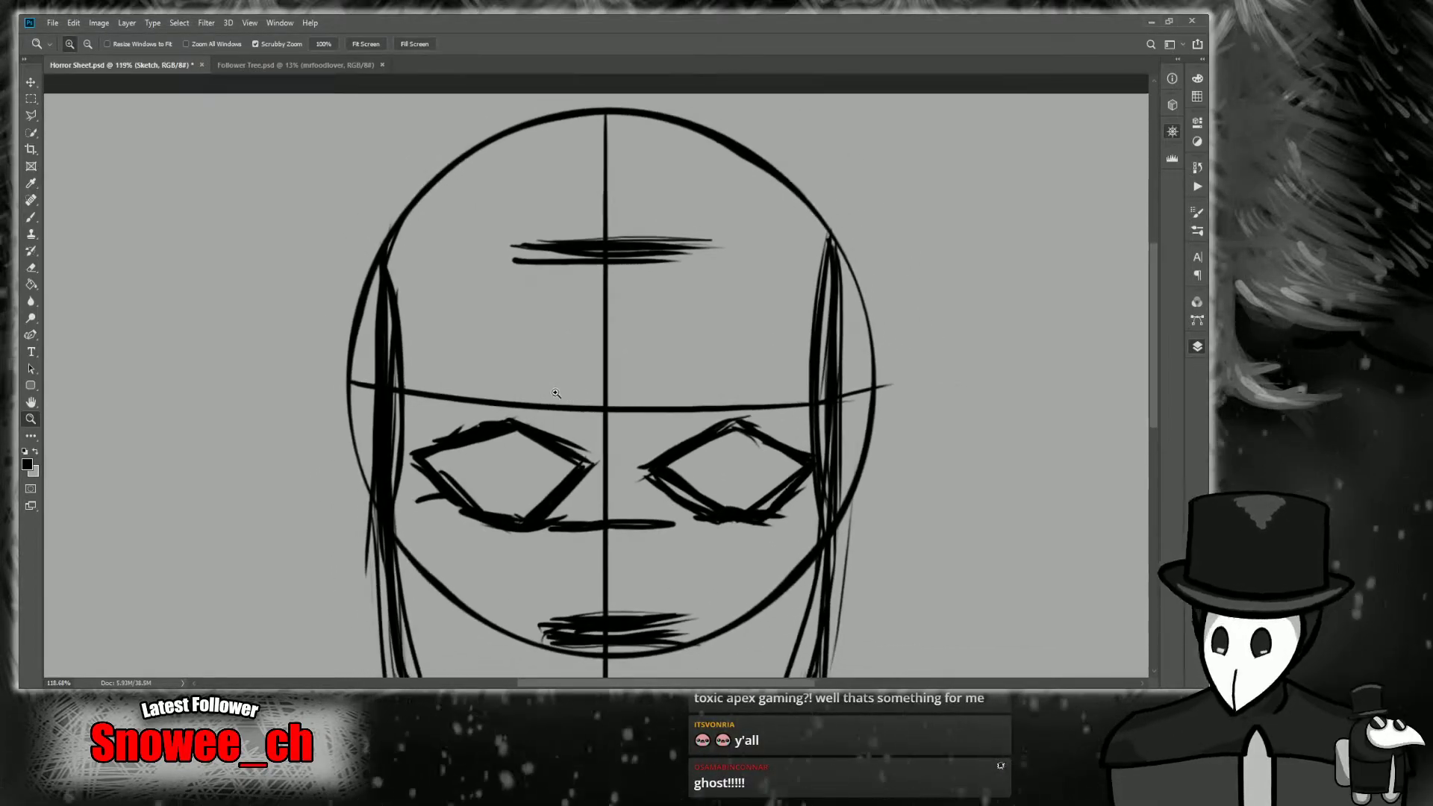
pyautogui.moveTo(432, 382); pyautogui.dragTo(422, 383)
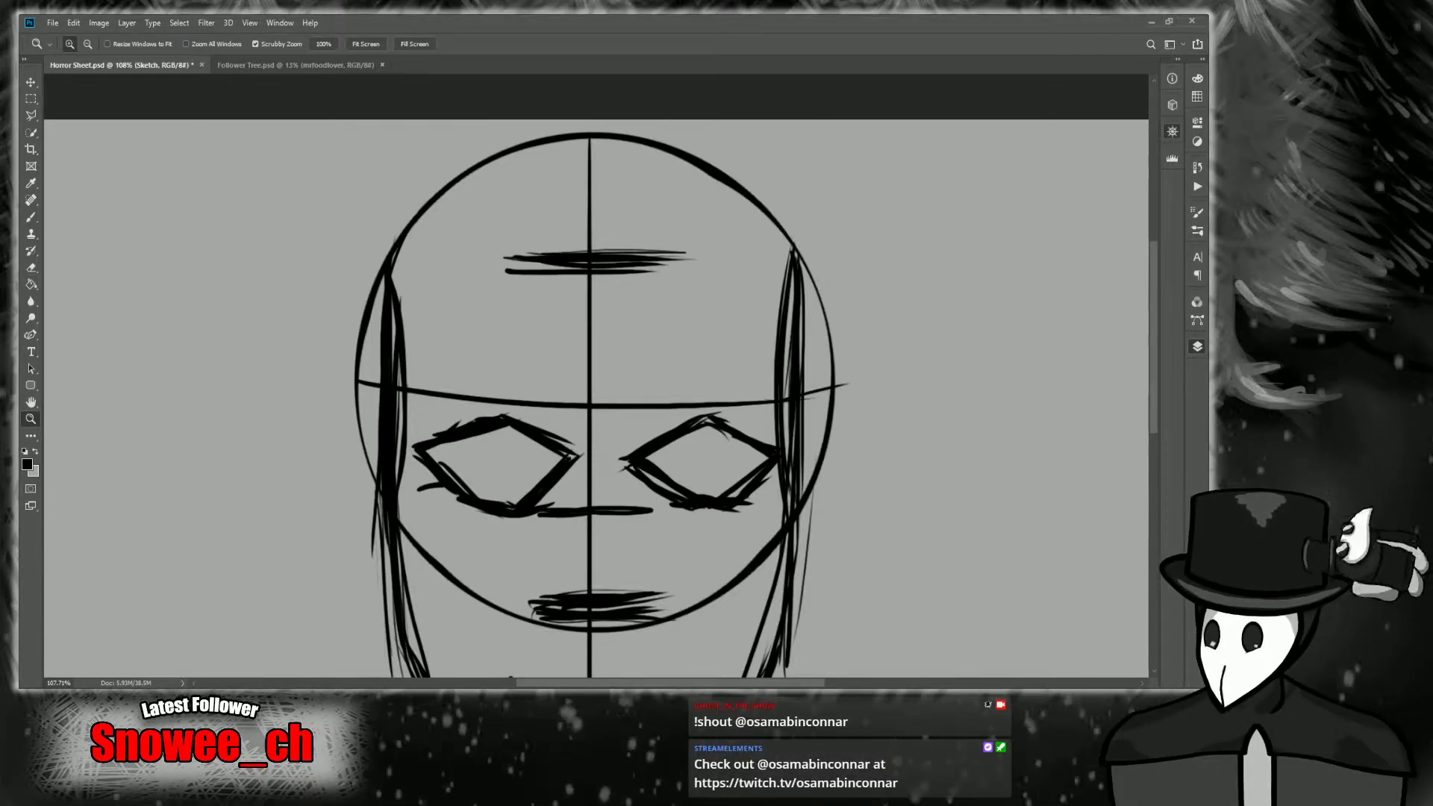
pyautogui.moveTo(490, 485); pyautogui.dragTo(471, 458)
pyautogui.moveTo(419, 367); pyautogui.dragTo(441, 364)
pyautogui.moveTo(882, 186); pyautogui.dragTo(891, 158)
pyautogui.moveTo(628, 381)
pyautogui.mouseDown()
pyautogui.moveTo(638, 367)
pyautogui.moveTo(637, 386)
pyautogui.mouseUp()
pyautogui.moveTo(1038, 169); pyautogui.dragTo(1058, 164)
# Brush two curved sides of a round iris inside the diamond-shaped eye on the right half of the face.
pyautogui.moveTo(663, 367); pyautogui.dragTo(701, 383)
pyautogui.moveTo(660, 428); pyautogui.dragTo(679, 427)
pyautogui.press('b')
pyautogui.moveTo(674, 316); pyautogui.dragTo(692, 434)
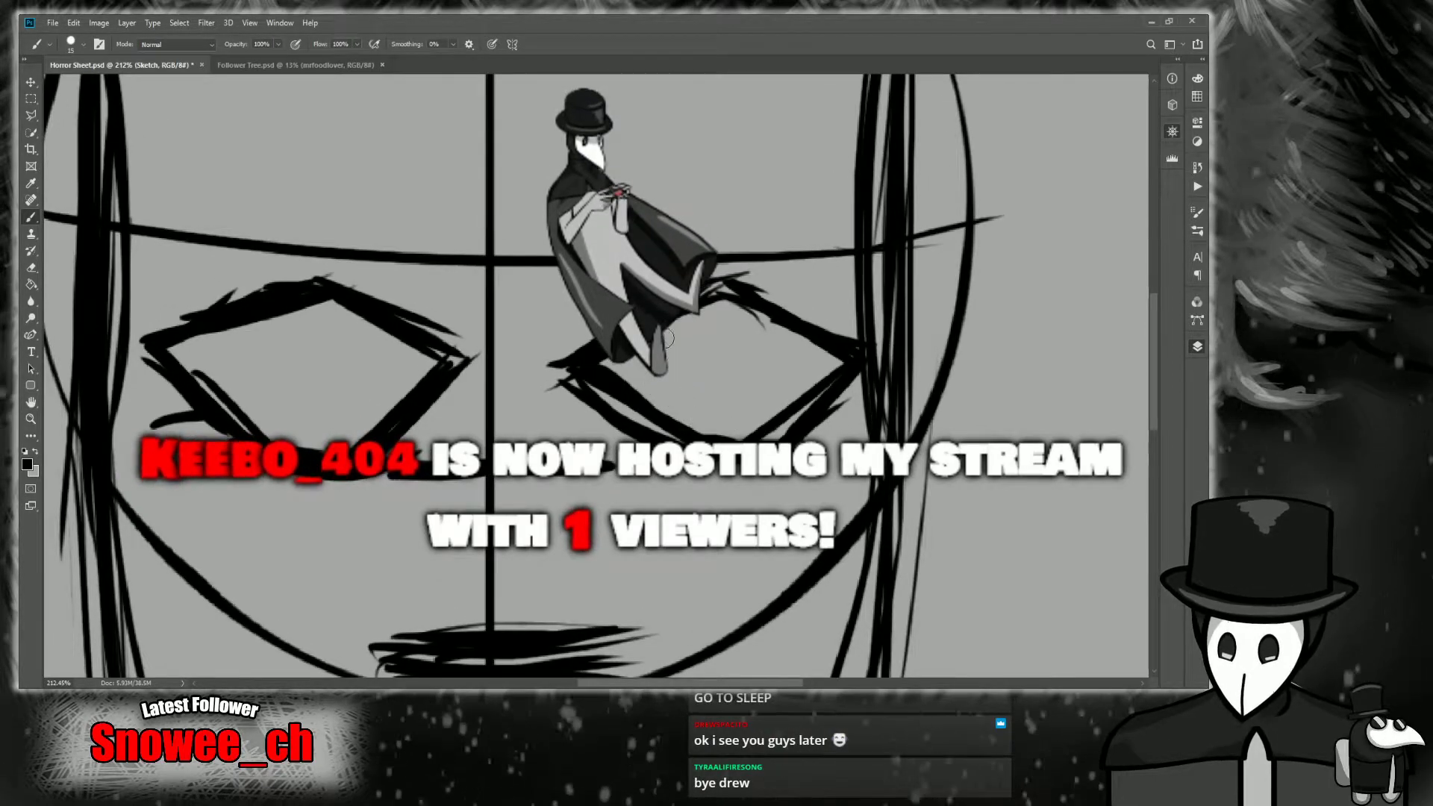
pyautogui.moveTo(772, 319)
pyautogui.mouseDown()
pyautogui.moveTo(803, 340)
pyautogui.moveTo(758, 445)
pyautogui.moveTo(782, 329)
pyautogui.moveTo(795, 346)
pyautogui.moveTo(781, 441)
pyautogui.mouseUp()
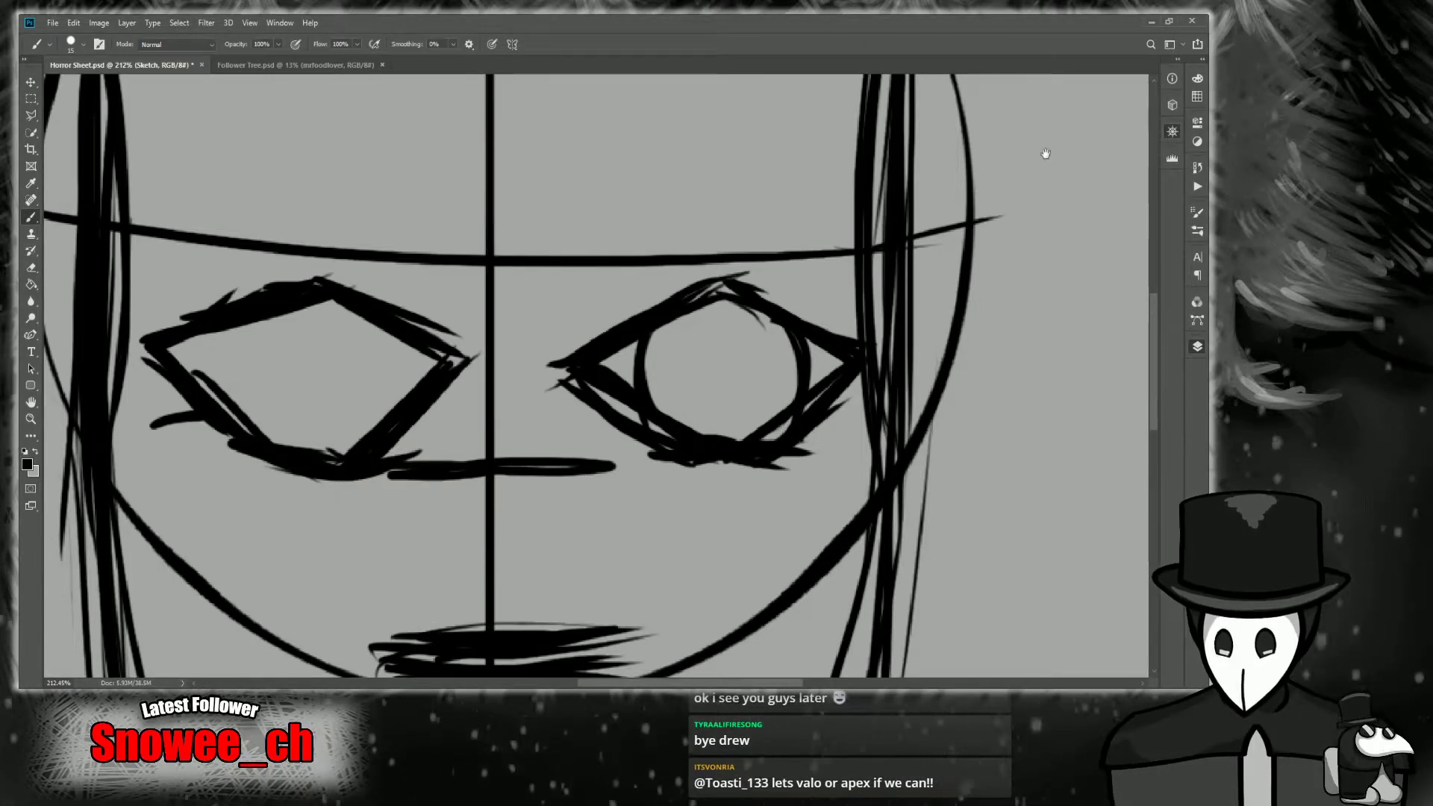
# Brush a matching round iris inside the diamond-shaped eye on the left half of the face, with a thin inner curve.
pyautogui.hscroll(-4, 1039, 158)
pyautogui.press('z')
pyautogui.moveTo(512, 461); pyautogui.dragTo(552, 461)
pyautogui.moveTo(327, 280); pyautogui.dragTo(384, 457)
pyautogui.moveTo(322, 400); pyautogui.dragTo(332, 288)
pyautogui.moveTo(538, 297)
pyautogui.mouseDown()
pyautogui.moveTo(514, 453)
pyautogui.moveTo(536, 385)
pyautogui.moveTo(534, 284)
pyautogui.moveTo(500, 462)
pyautogui.moveTo(525, 295)
pyautogui.moveTo(534, 334)
pyautogui.moveTo(516, 459)
pyautogui.moveTo(506, 262)
pyautogui.moveTo(519, 452)
pyautogui.mouseUp()
pyautogui.moveTo(533, 308); pyautogui.dragTo(504, 452)
pyautogui.moveTo(343, 306)
pyautogui.mouseDown()
pyautogui.moveTo(321, 331)
pyautogui.moveTo(360, 285)
pyautogui.mouseUp()
pyautogui.moveTo(358, 287); pyautogui.dragTo(321, 379)
pyautogui.moveTo(449, 440); pyautogui.dragTo(498, 312)
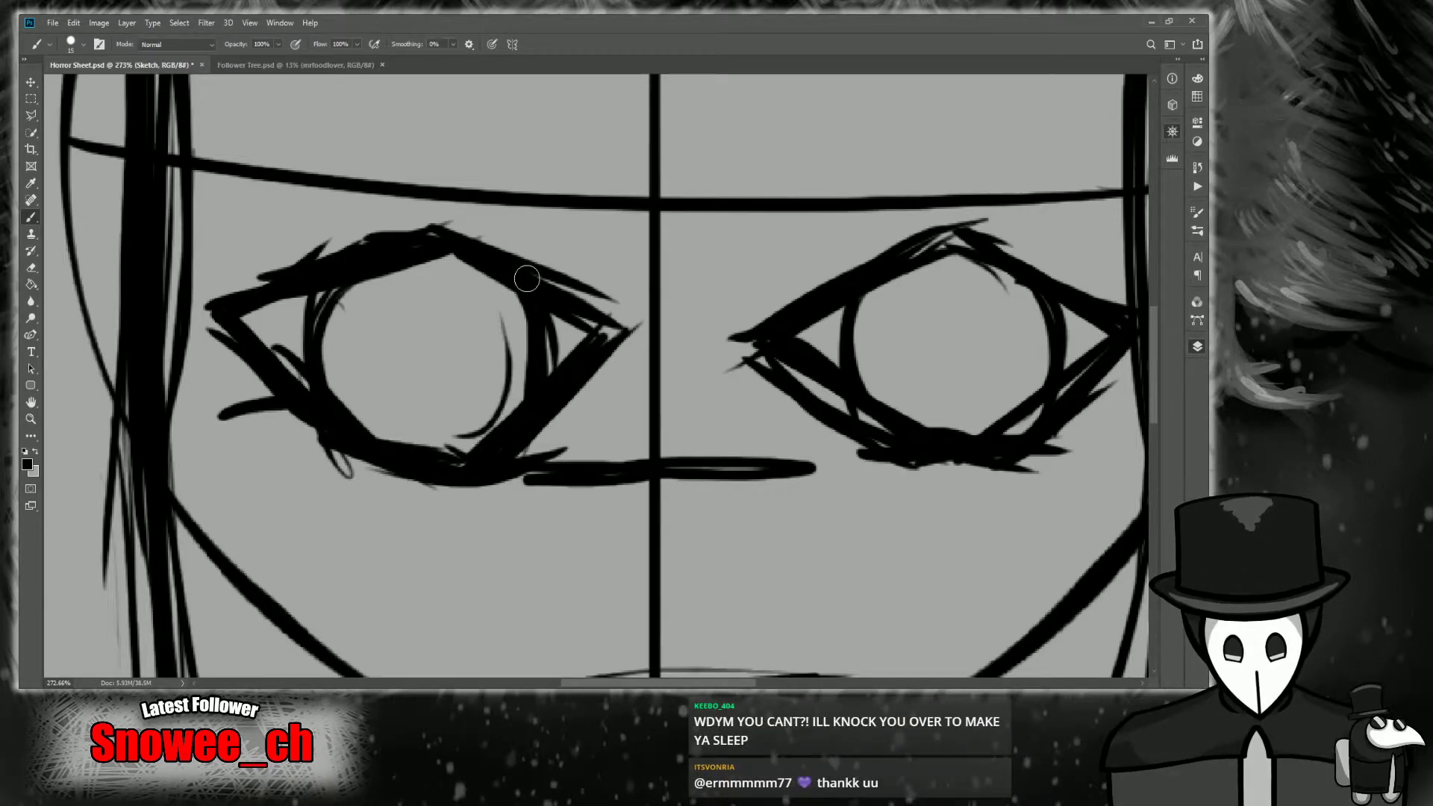
pyautogui.moveTo(489, 435); pyautogui.dragTo(448, 448)
pyautogui.press('z')
pyautogui.moveTo(981, 252); pyautogui.dragTo(959, 285)
pyautogui.moveTo(1071, 163); pyautogui.dragTo(779, 267)
pyautogui.moveTo(733, 410); pyautogui.dragTo(713, 434)
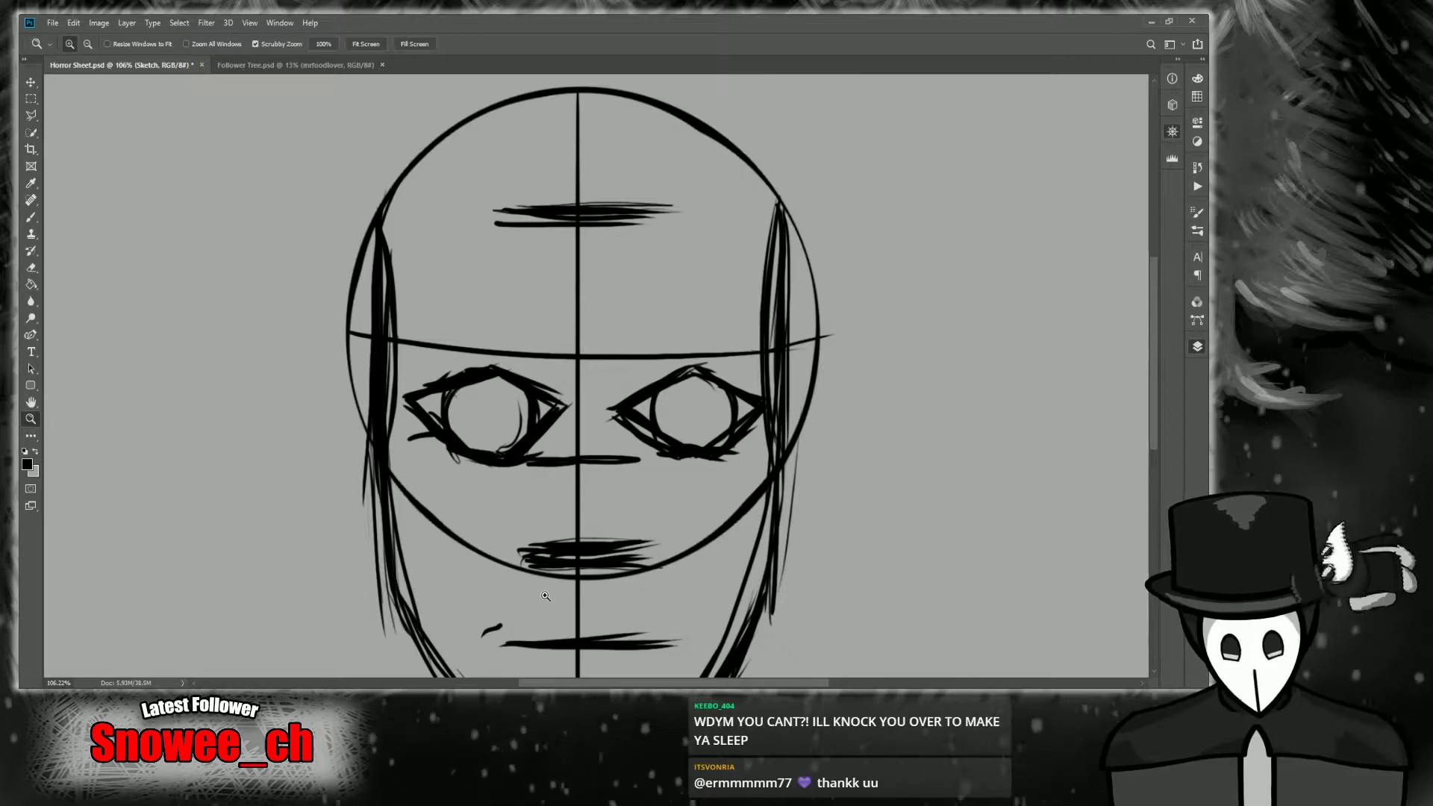
pyautogui.moveTo(616, 414)
pyautogui.mouseDown()
pyautogui.moveTo(579, 414)
pyautogui.moveTo(616, 414)
pyautogui.mouseUp()
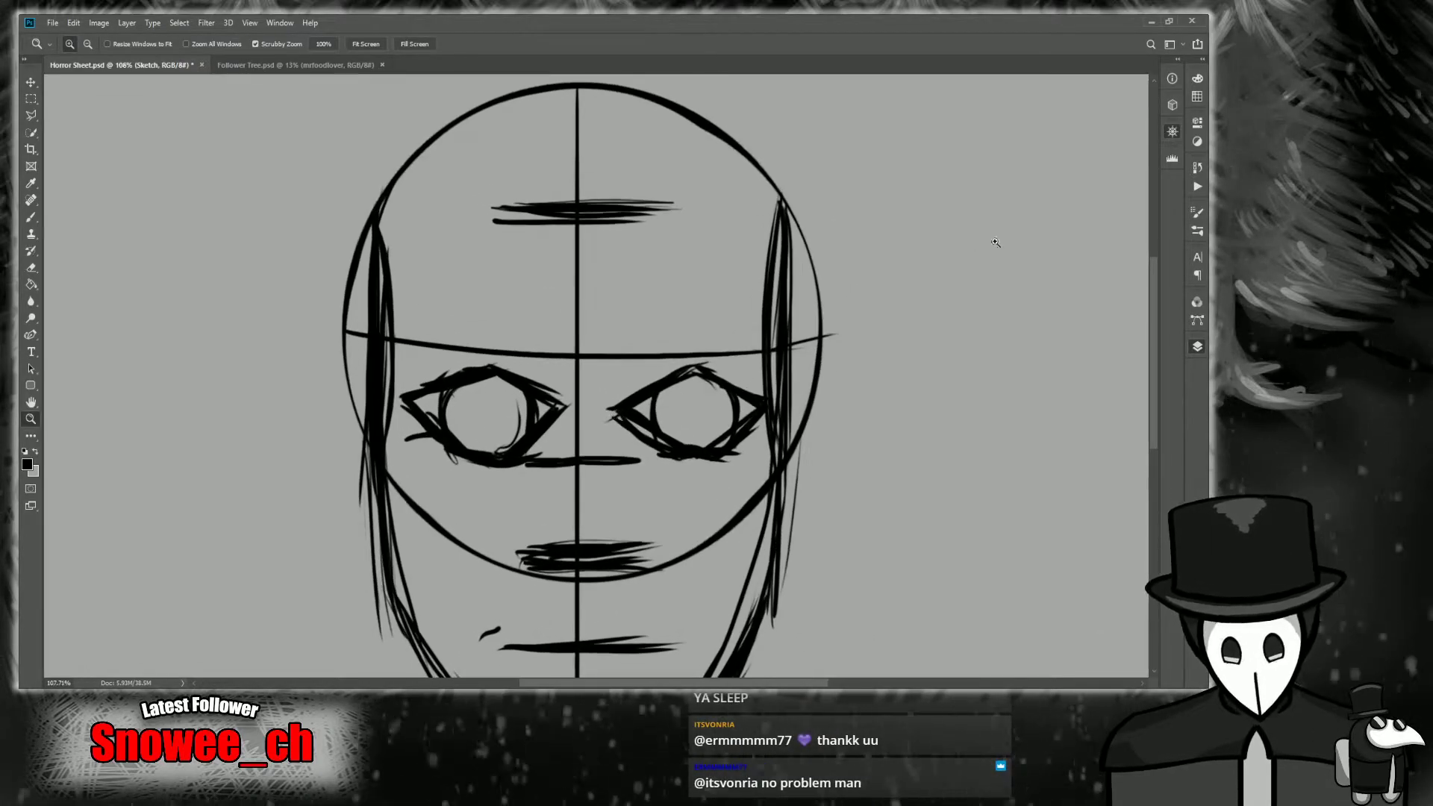
pyautogui.moveTo(1062, 170); pyautogui.dragTo(1046, 182)
pyautogui.moveTo(527, 438); pyautogui.dragTo(567, 438)
pyautogui.press('b')
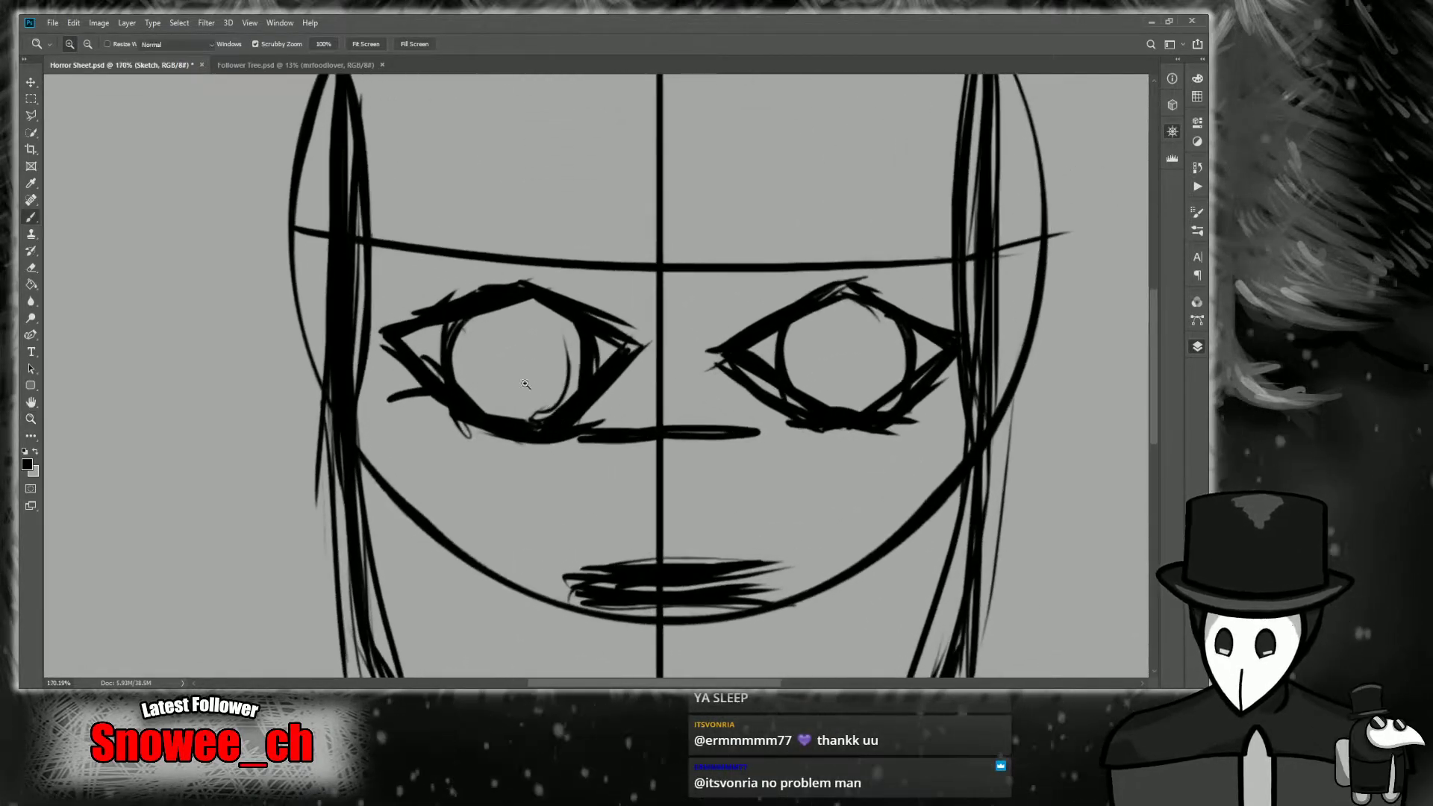
pyautogui.moveTo(1022, 180)
pyautogui.mouseDown()
pyautogui.moveTo(1032, 158)
pyautogui.moveTo(818, 185)
pyautogui.mouseUp()
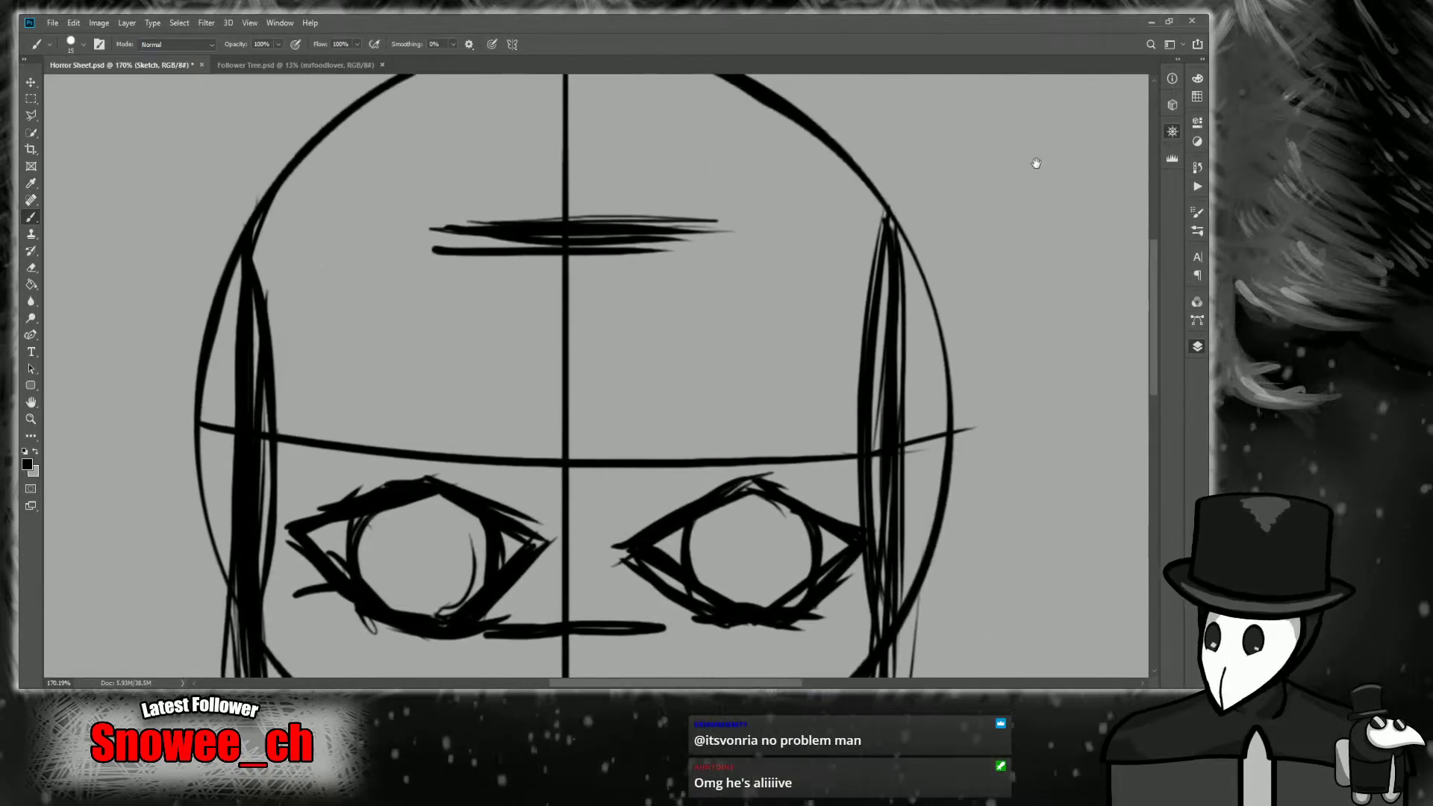
# Examine the eyes, face sides and facial guides of the head sketch at several magnifications.
pyautogui.press('z')
pyautogui.moveTo(893, 302); pyautogui.dragTo(874, 327)
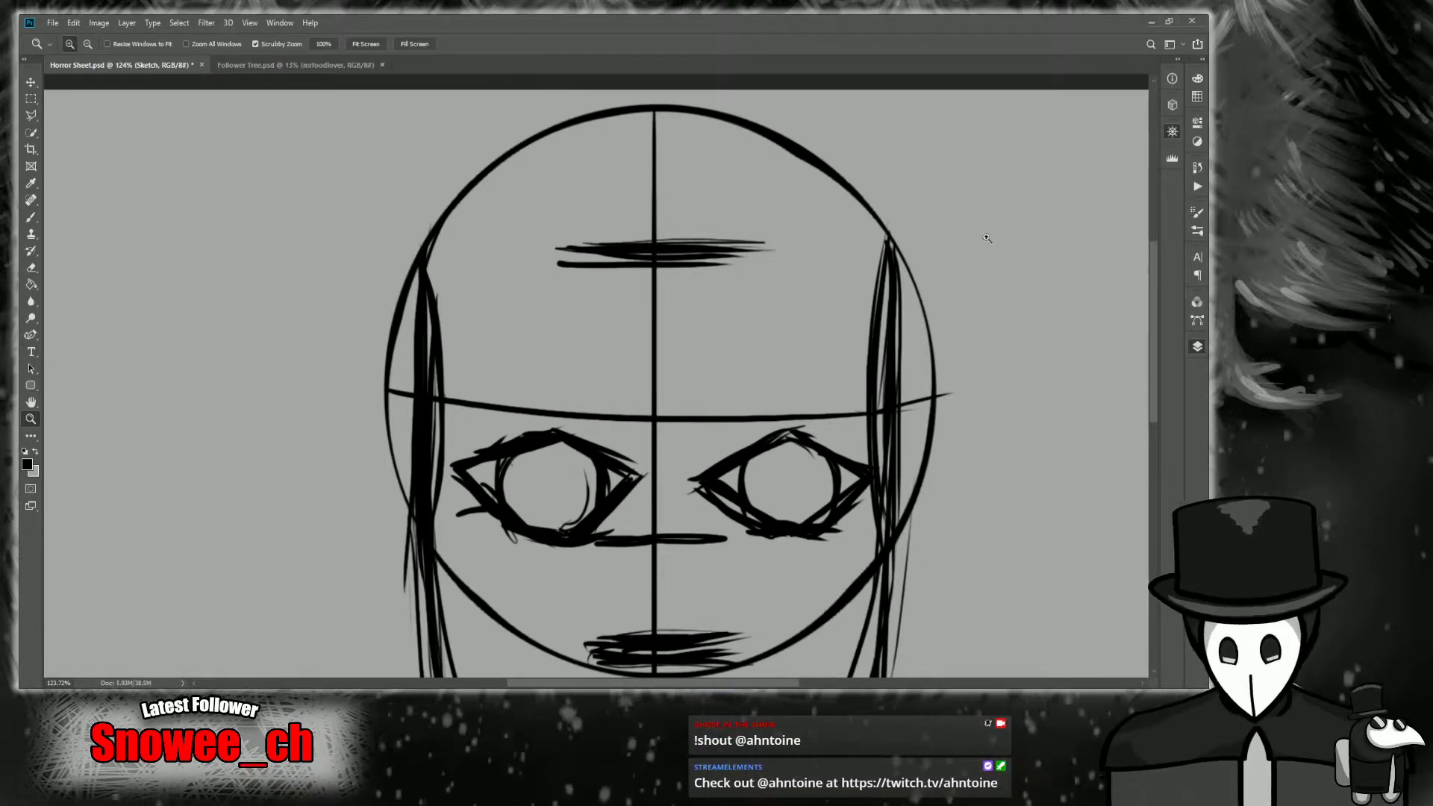
pyautogui.moveTo(1000, 223)
pyautogui.mouseDown()
pyautogui.moveTo(1052, 164)
pyautogui.moveTo(1001, 209)
pyautogui.mouseUp()
pyautogui.moveTo(729, 383); pyautogui.dragTo(705, 387)
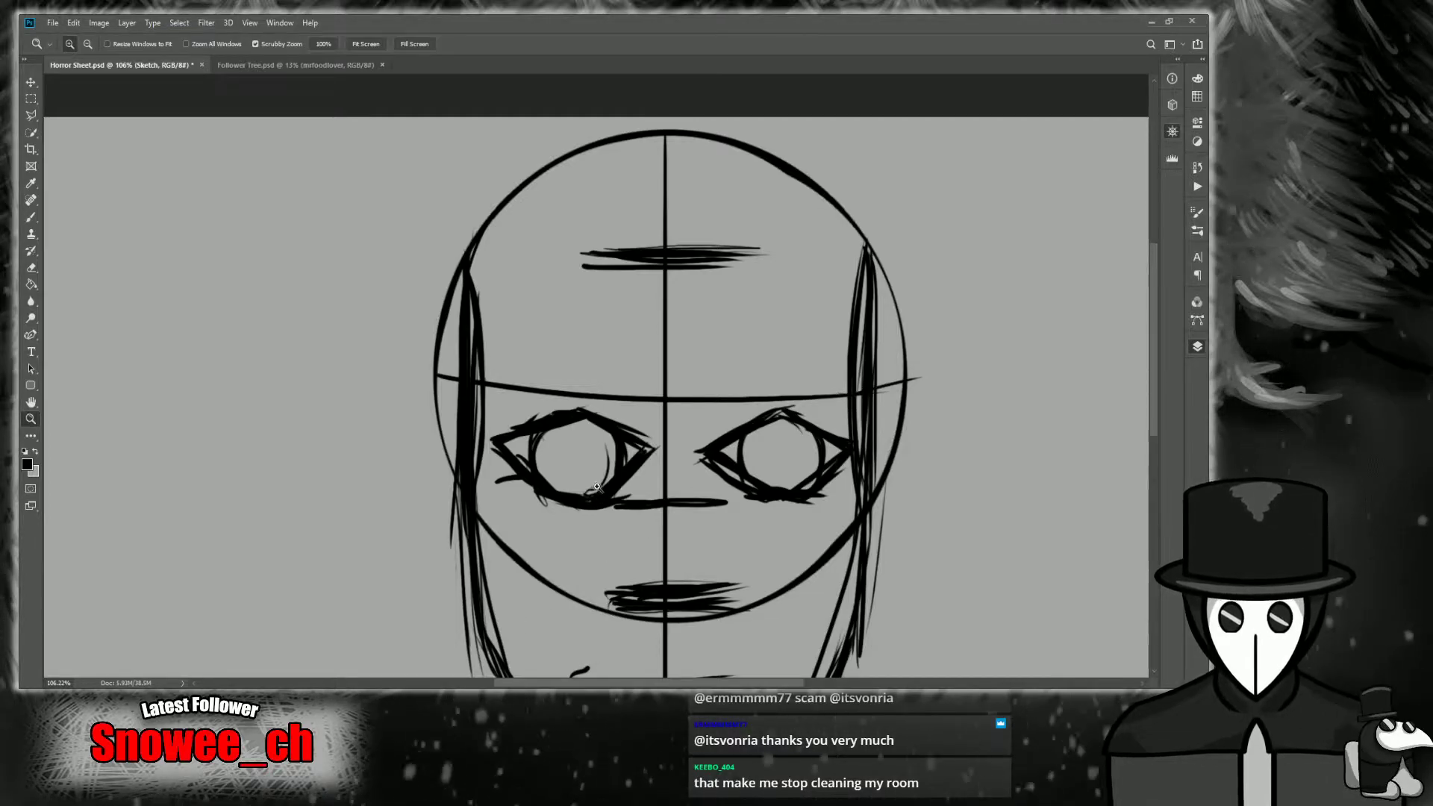
pyautogui.scroll(2, 609, 465)
pyautogui.scroll(3, 609, 465)
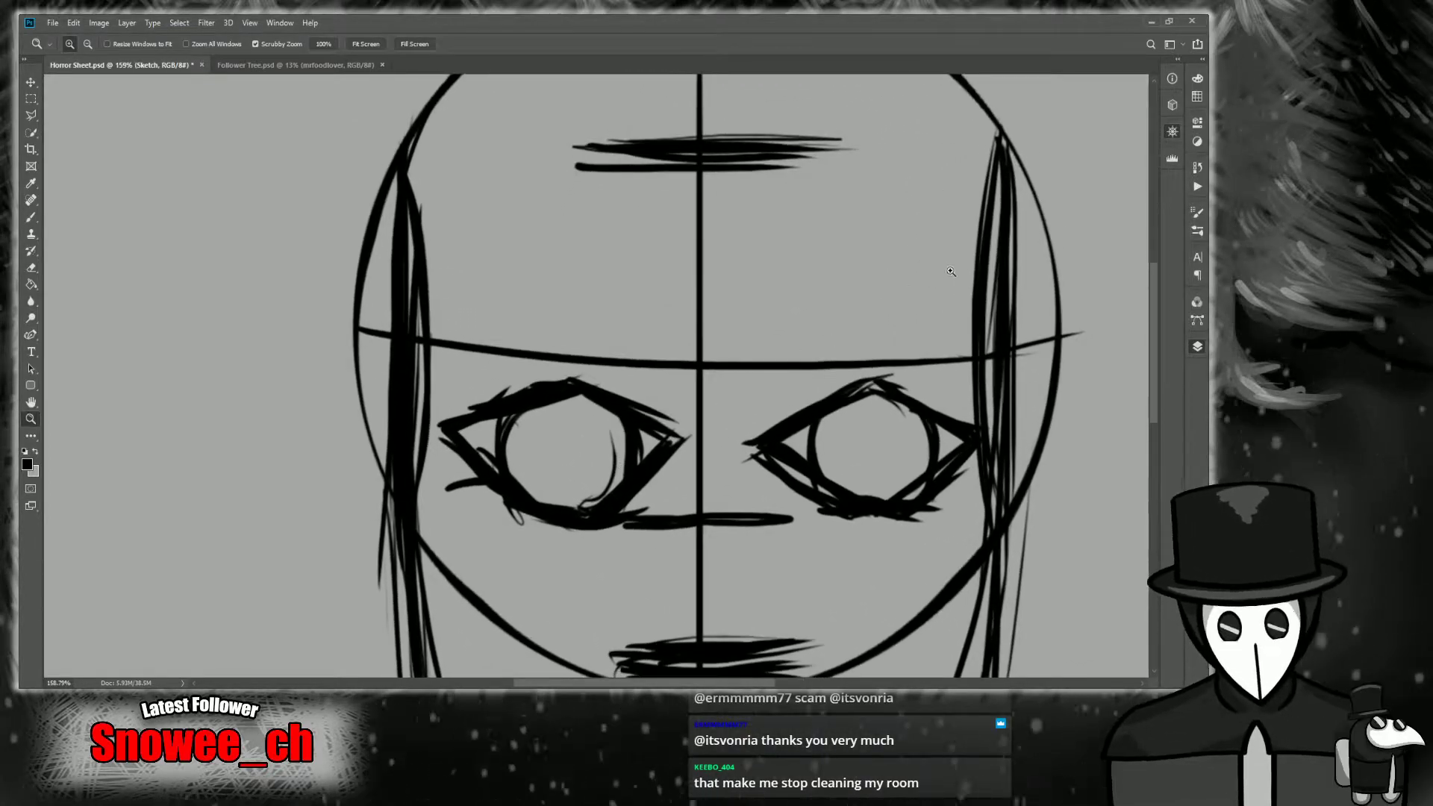
pyautogui.moveTo(1042, 86); pyautogui.dragTo(970, 176)
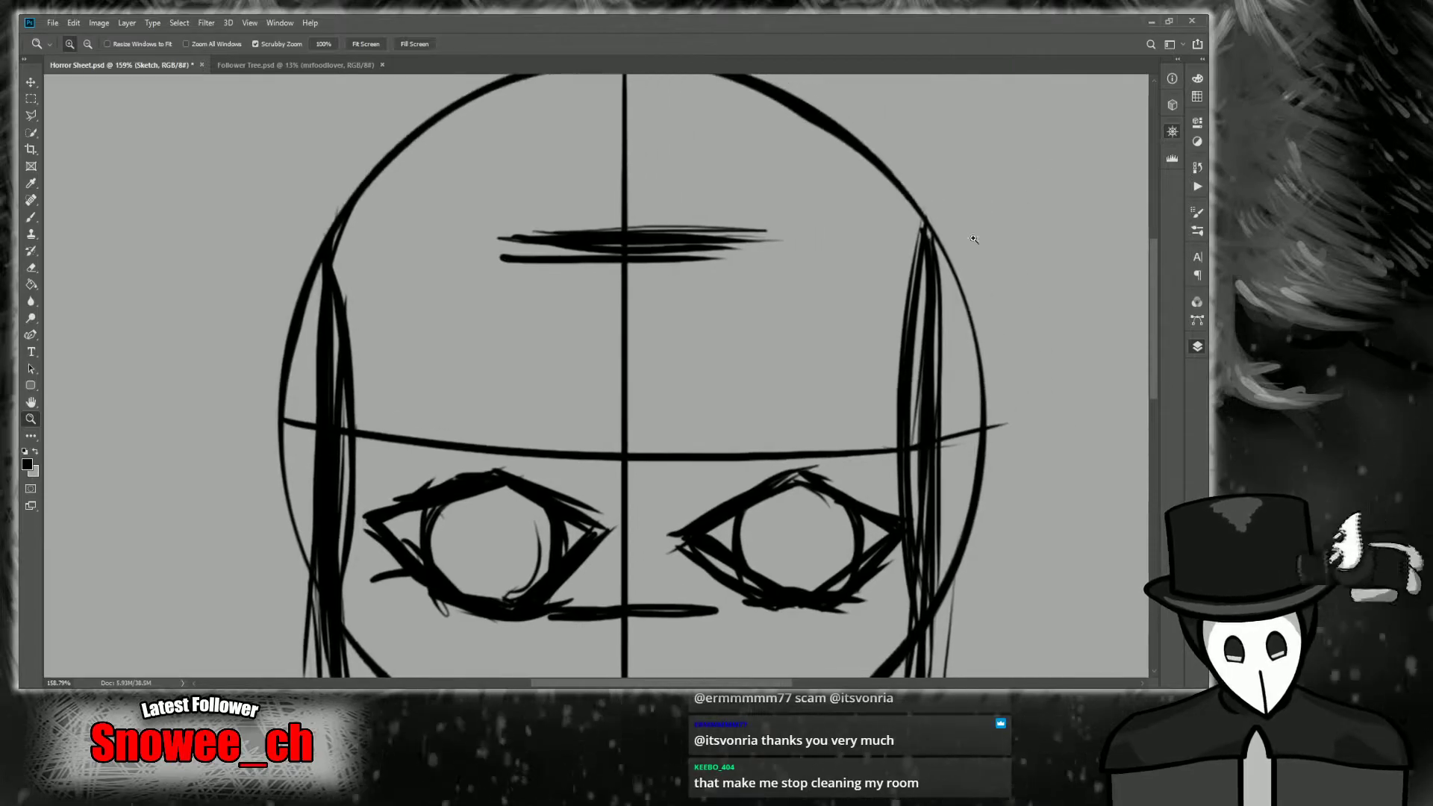
pyautogui.moveTo(749, 399); pyautogui.dragTo(741, 398)
pyautogui.scroll(-4, 745, 395)
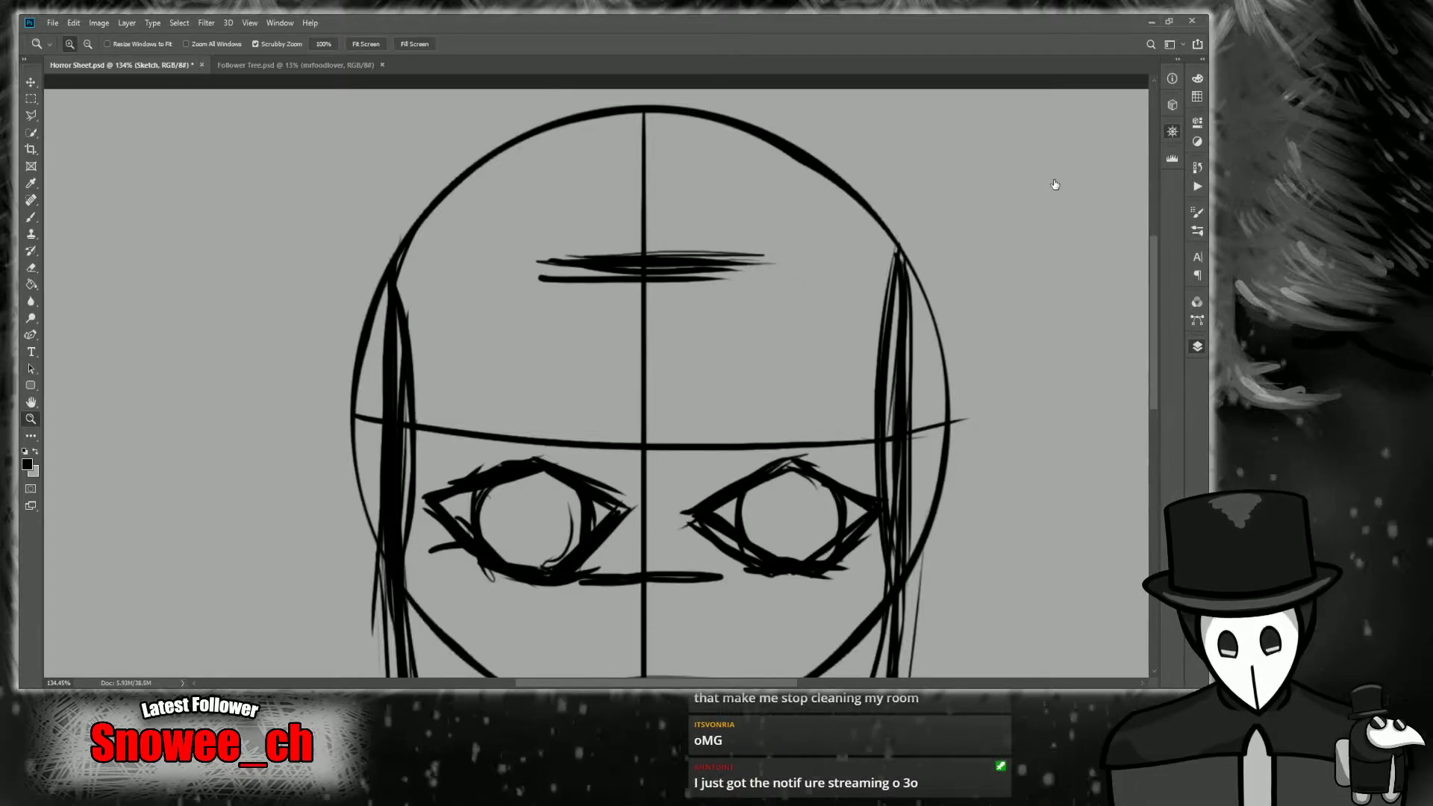
pyautogui.scroll(-2, 930, 289)
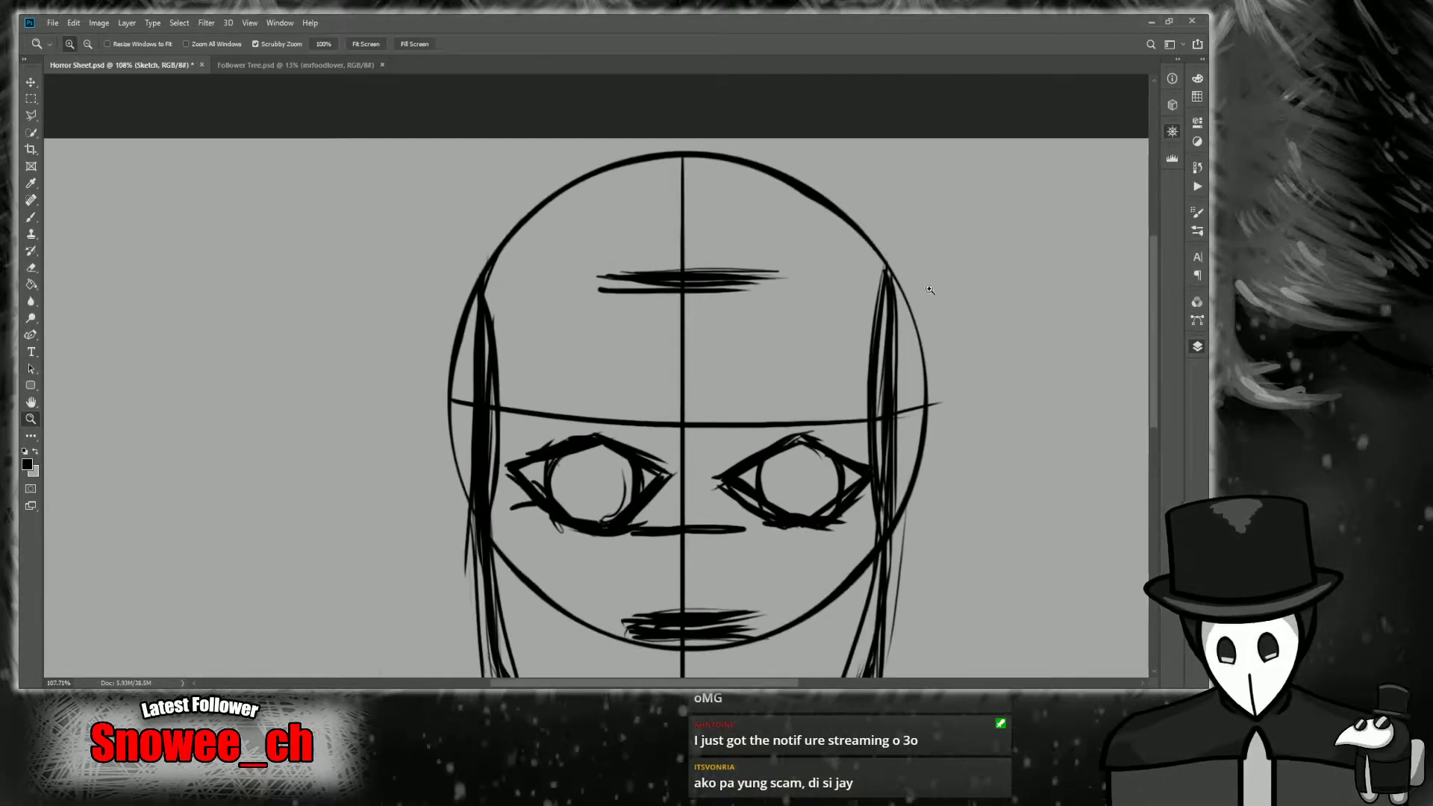
pyautogui.scroll(-5, 1037, 194)
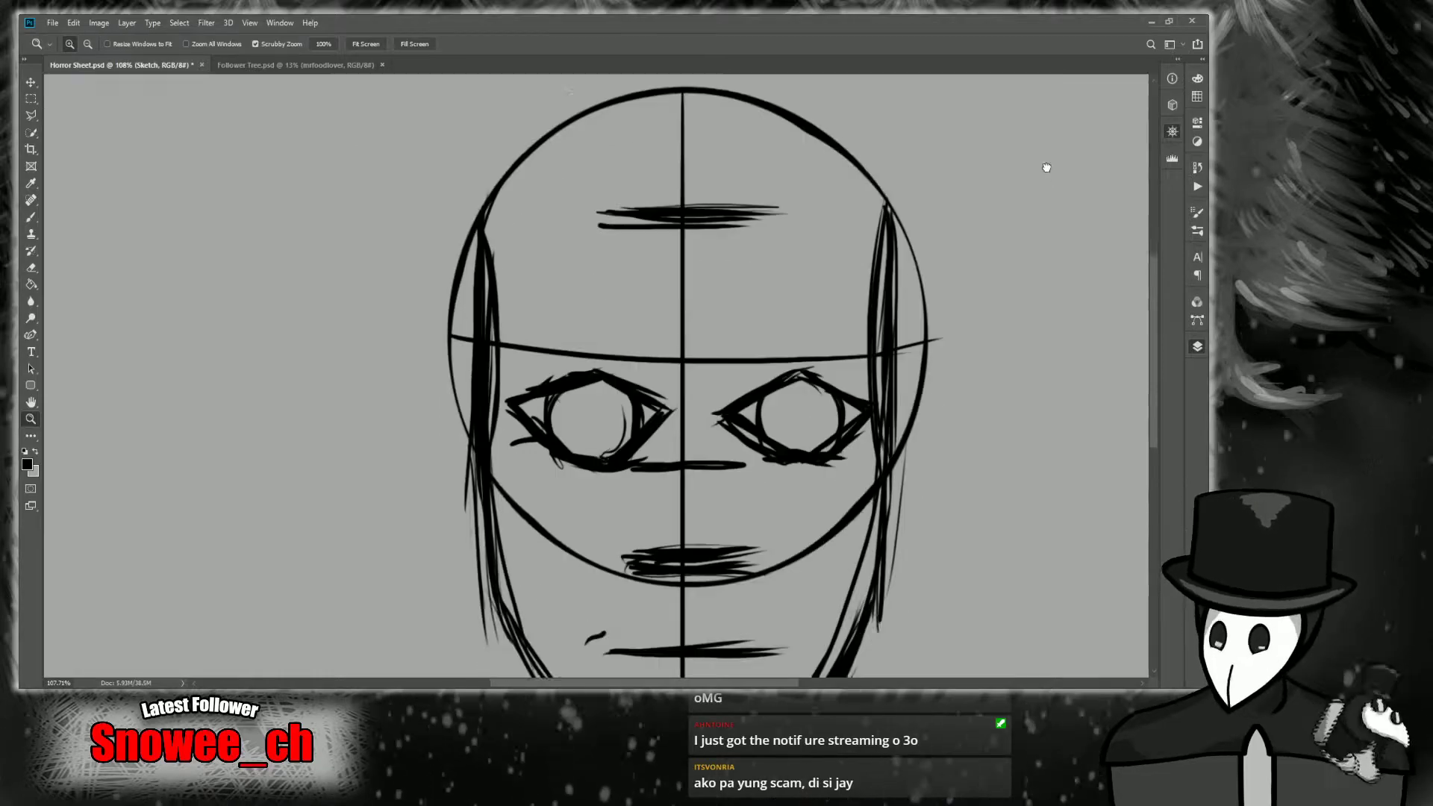
pyautogui.hscroll(3, 1052, 177)
pyautogui.scroll(2, 650, 525)
# Brush a thin inner curve along the inner side of the iris in the eye on the right half of the face.
pyautogui.press('b')
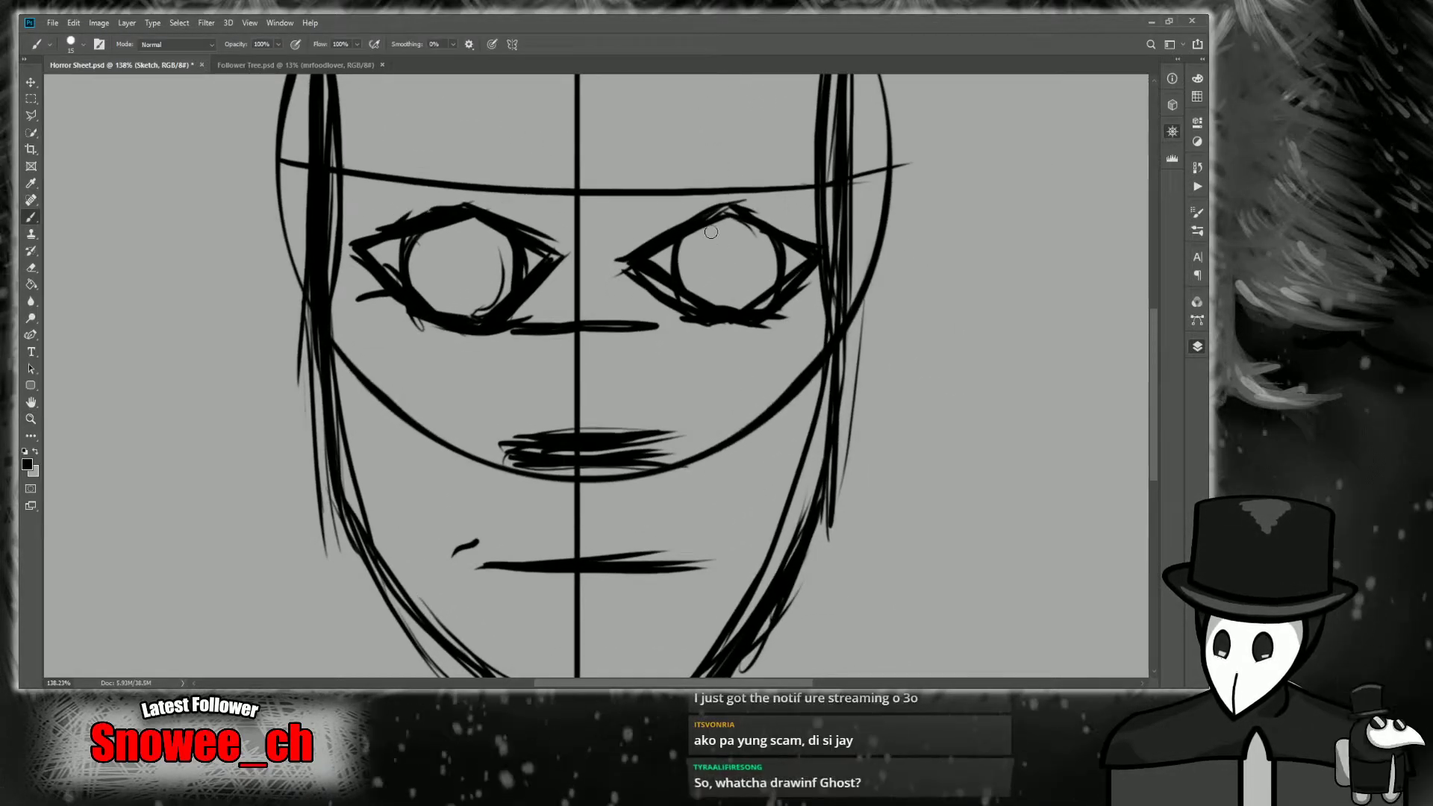
pyautogui.press('z')
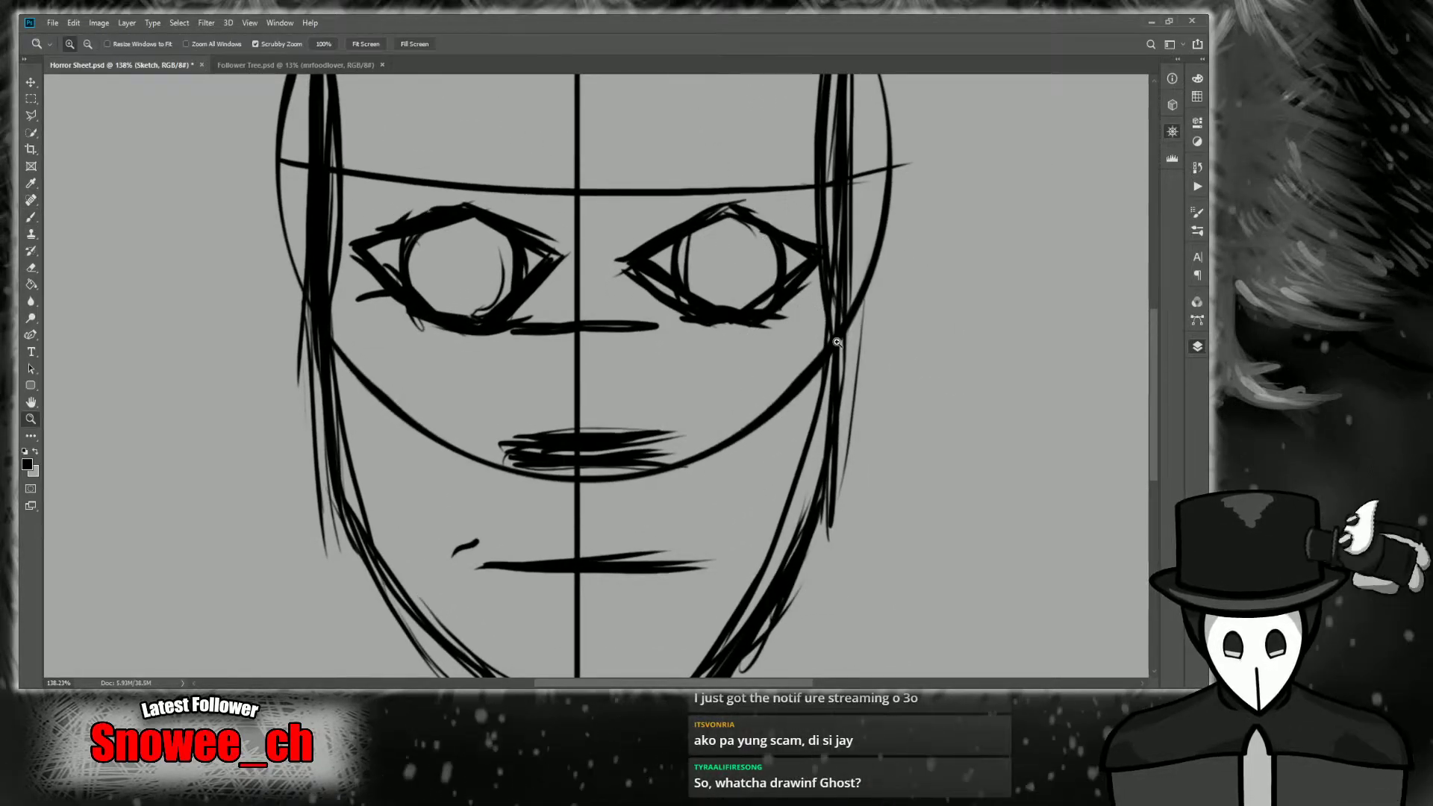
pyautogui.scroll(-3, 830, 353)
pyautogui.scroll(1, 829, 353)
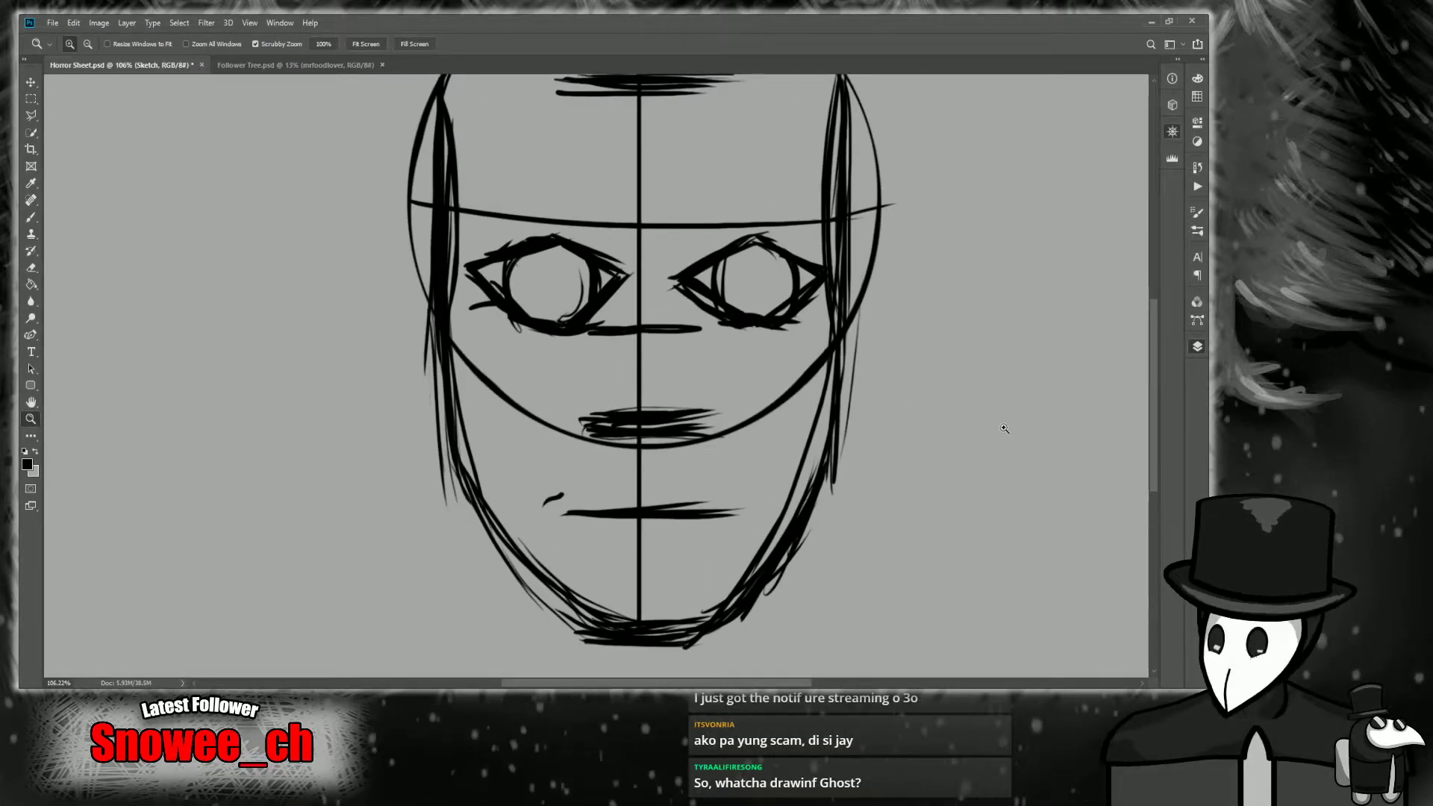
# Bring up the shaded hand and forearm drawing for viewing, then return to the head sketch.
pyautogui.scroll(-3, 851, 439)
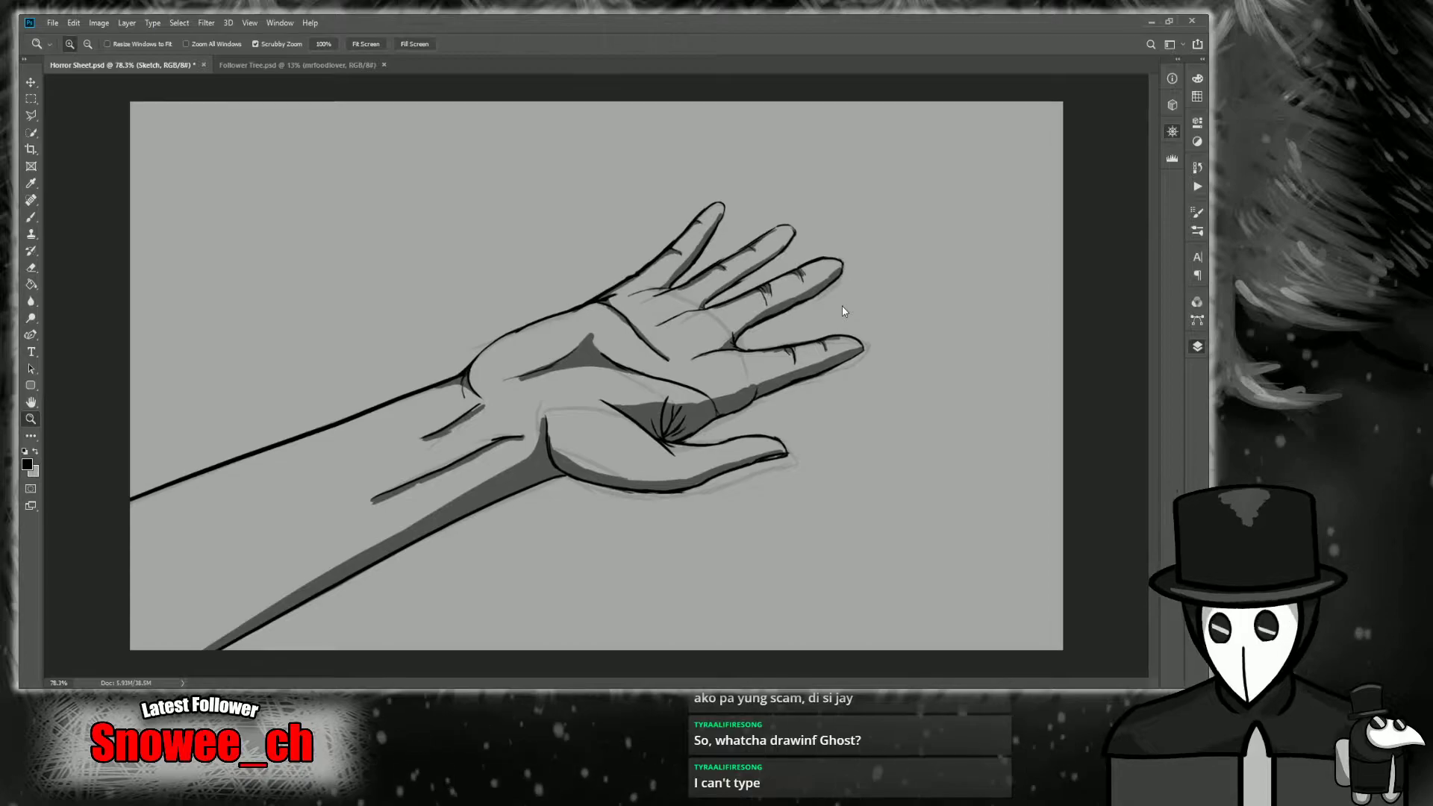
pyautogui.scroll(1, 841, 305)
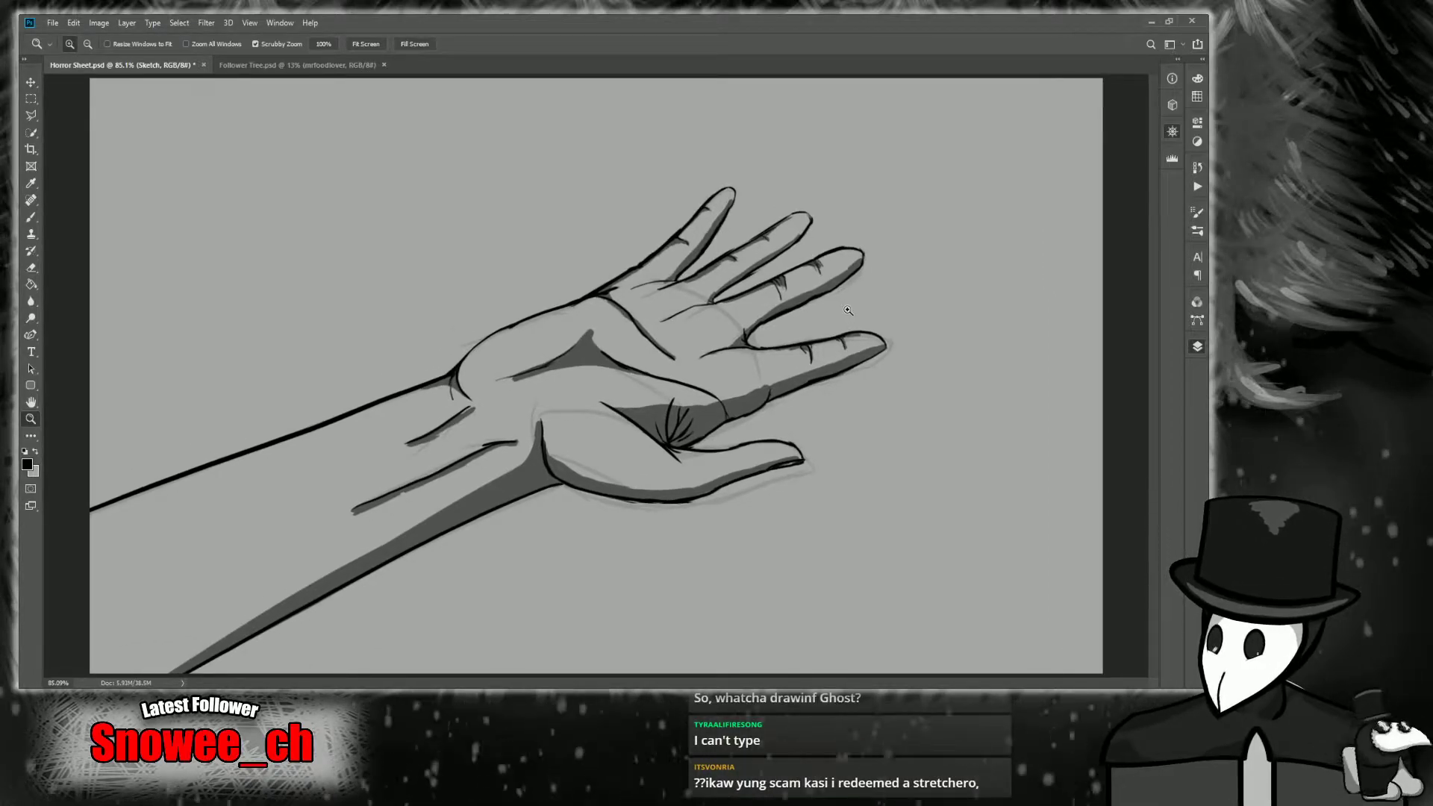
pyautogui.scroll(-3, 842, 307)
pyautogui.click(1020, 438)
pyautogui.click(1020, 422)
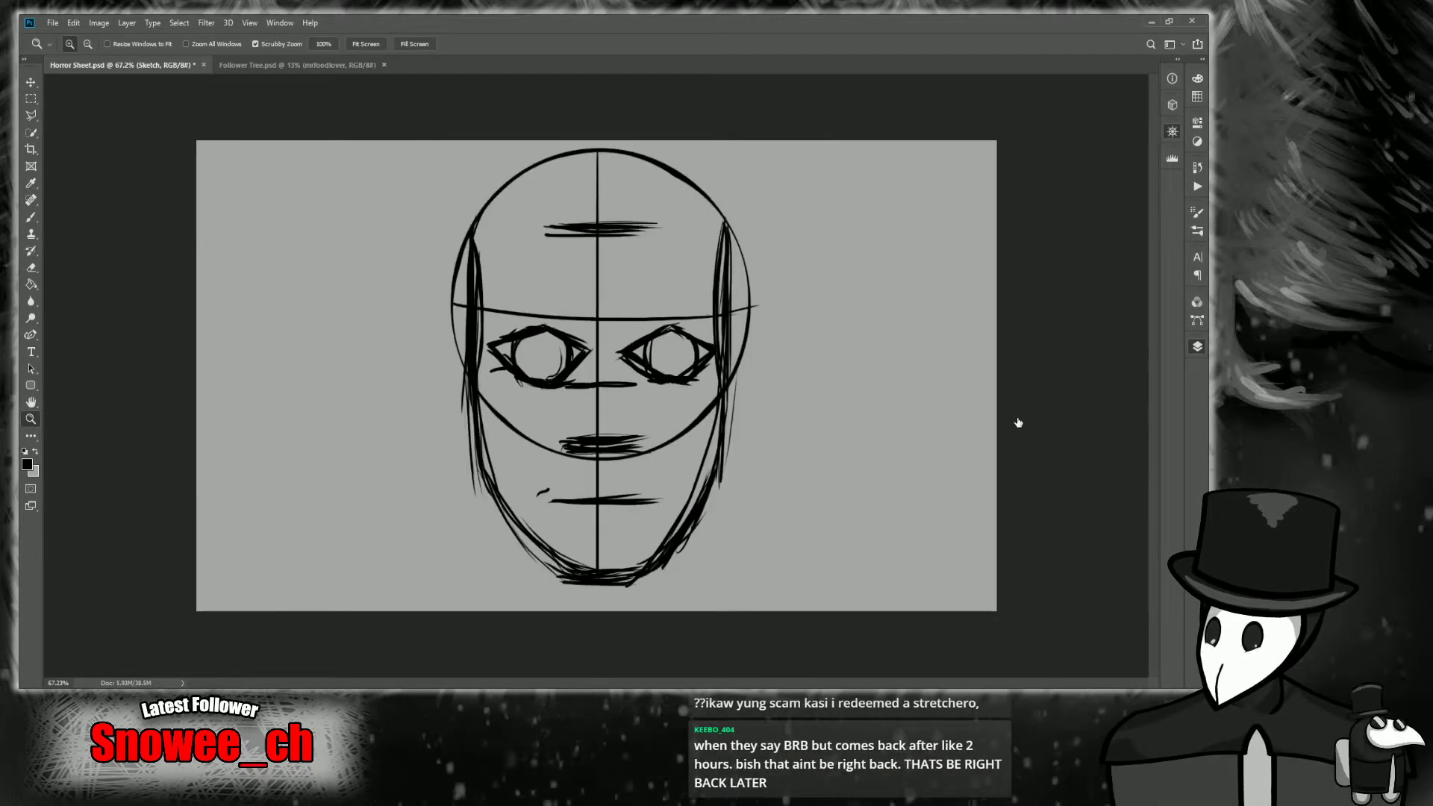
pyautogui.scroll(3, 603, 372)
pyautogui.scroll(-1, 590, 384)
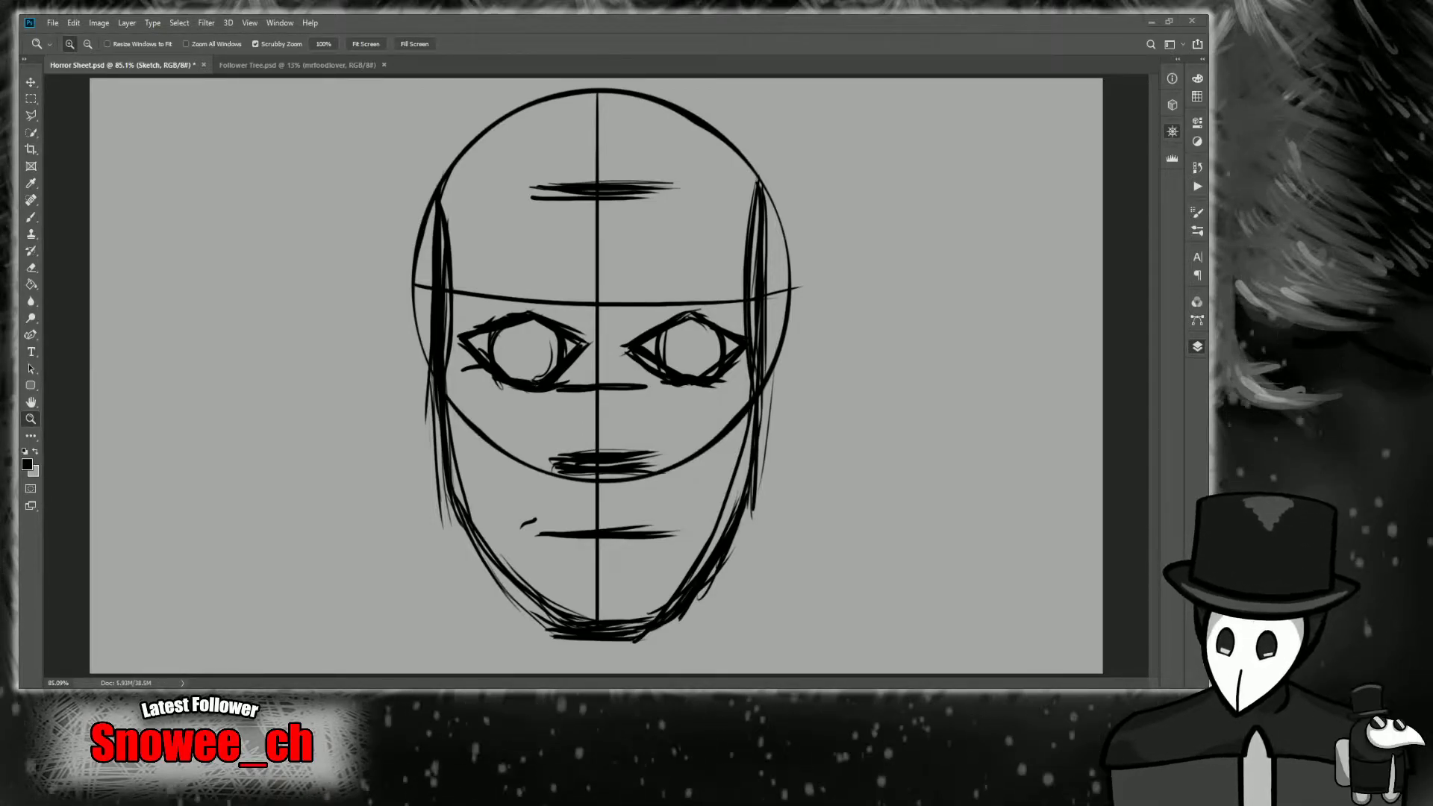
# Examine the head sketch's jaw, mouth and eye placement up close and as a whole.
pyautogui.moveTo(593, 471); pyautogui.dragTo(703, 515)
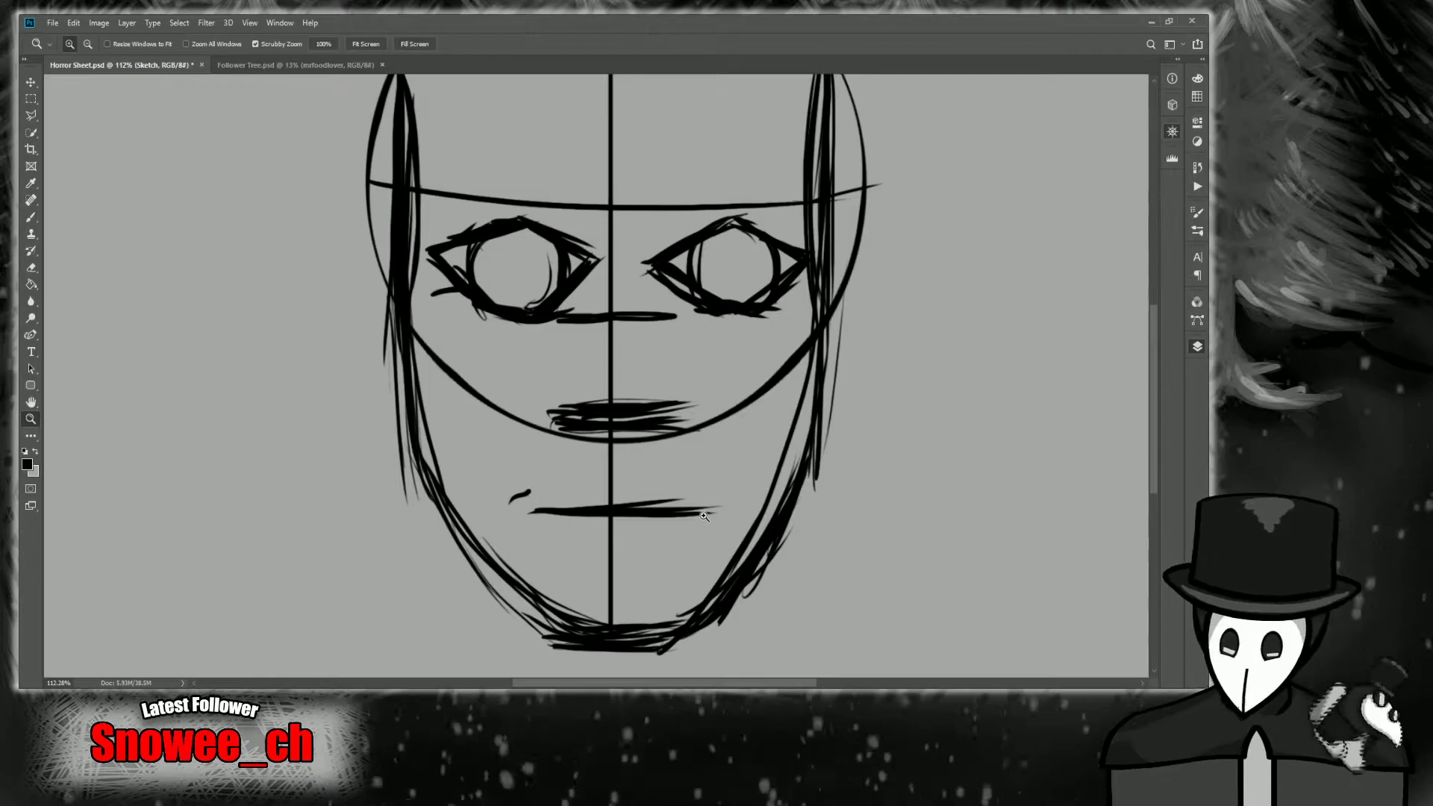
pyautogui.moveTo(610, 492); pyautogui.dragTo(656, 492)
pyautogui.moveTo(1004, 215); pyautogui.dragTo(1042, 176)
pyautogui.moveTo(636, 489)
pyautogui.mouseDown()
pyautogui.moveTo(701, 489)
pyautogui.moveTo(601, 489)
pyautogui.mouseUp()
pyautogui.press('b')
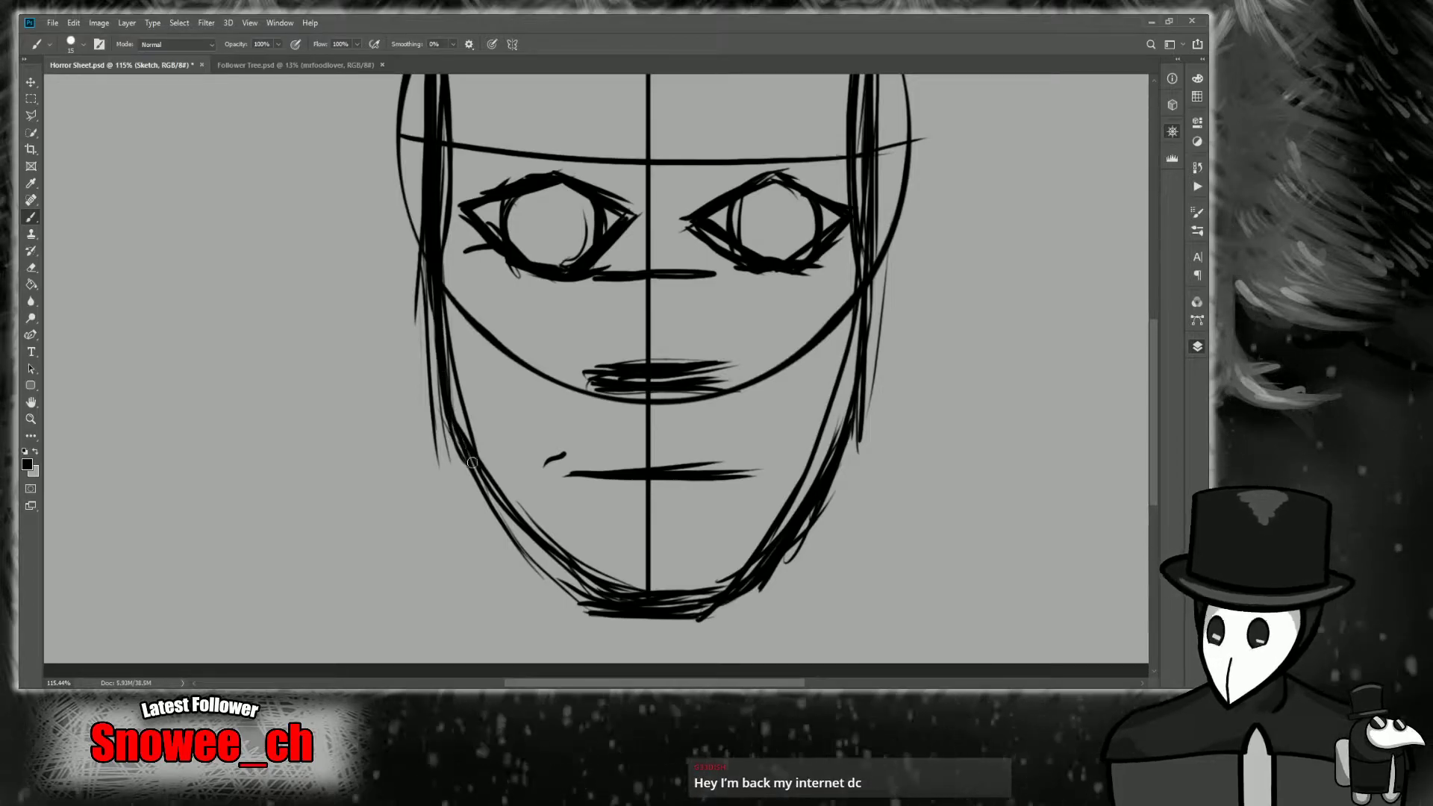
pyautogui.press('z')
pyautogui.moveTo(640, 515)
pyautogui.mouseDown()
pyautogui.moveTo(624, 528)
pyautogui.moveTo(643, 528)
pyautogui.moveTo(624, 529)
pyautogui.mouseUp()
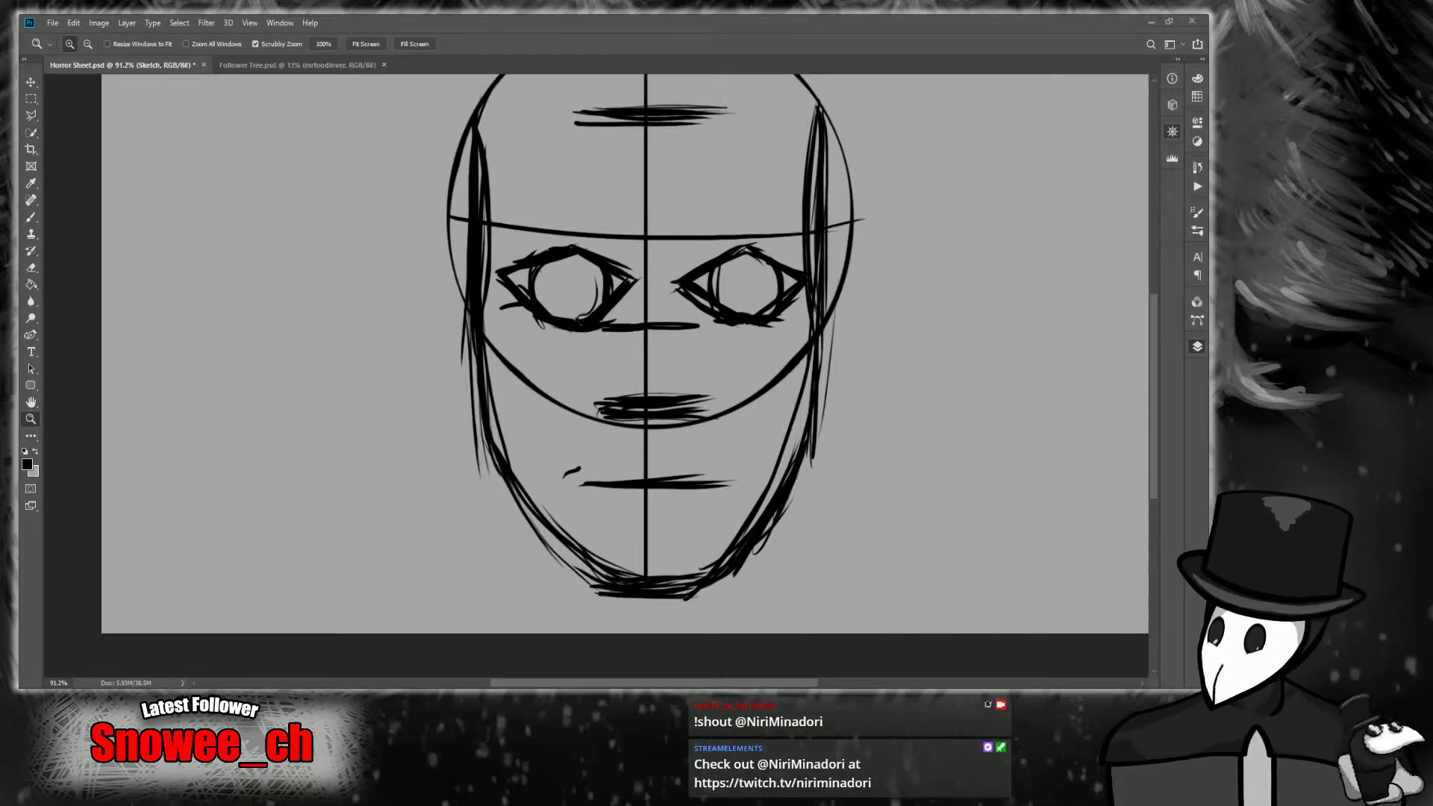
pyautogui.moveTo(1074, 170); pyautogui.dragTo(1035, 248)
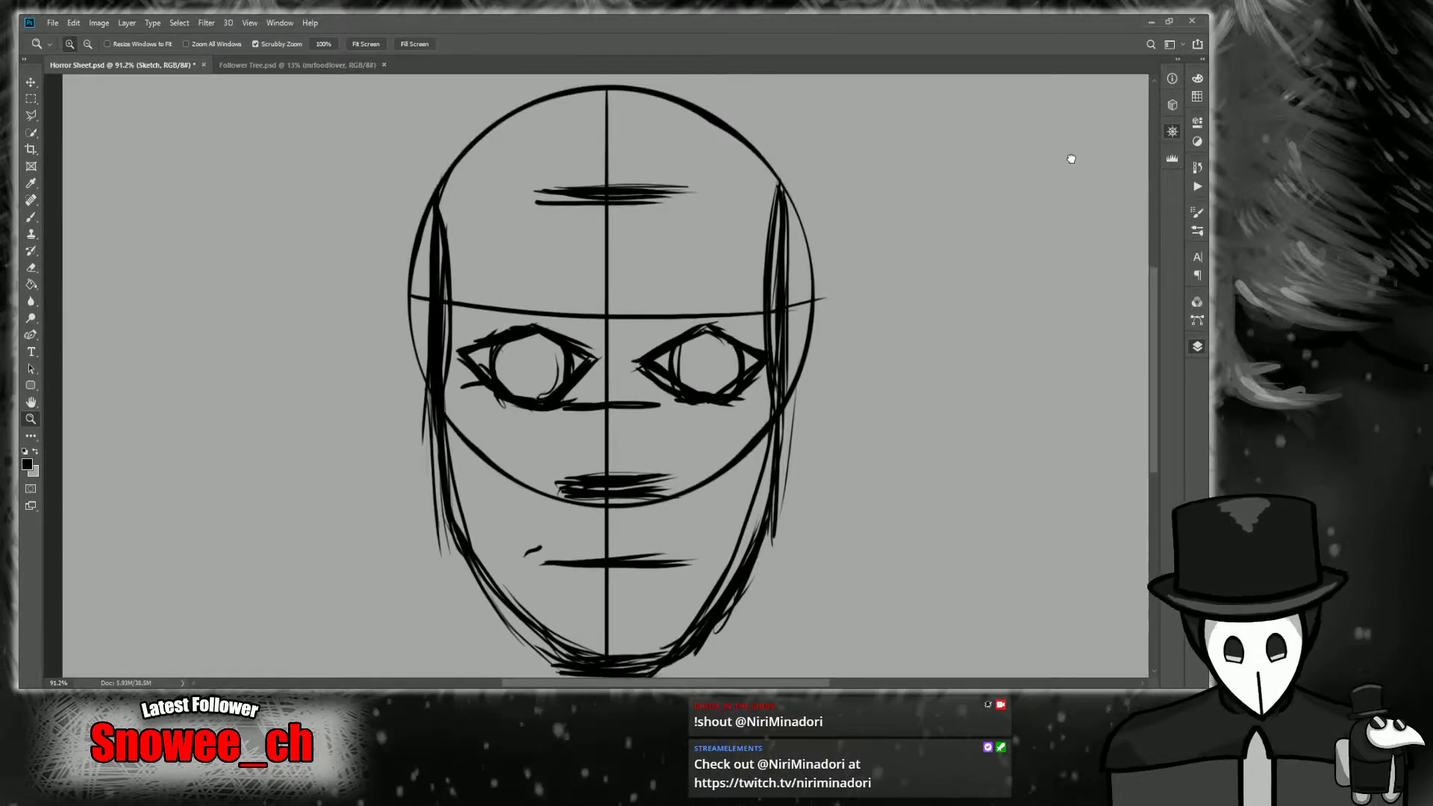
pyautogui.moveTo(664, 351); pyautogui.dragTo(634, 350)
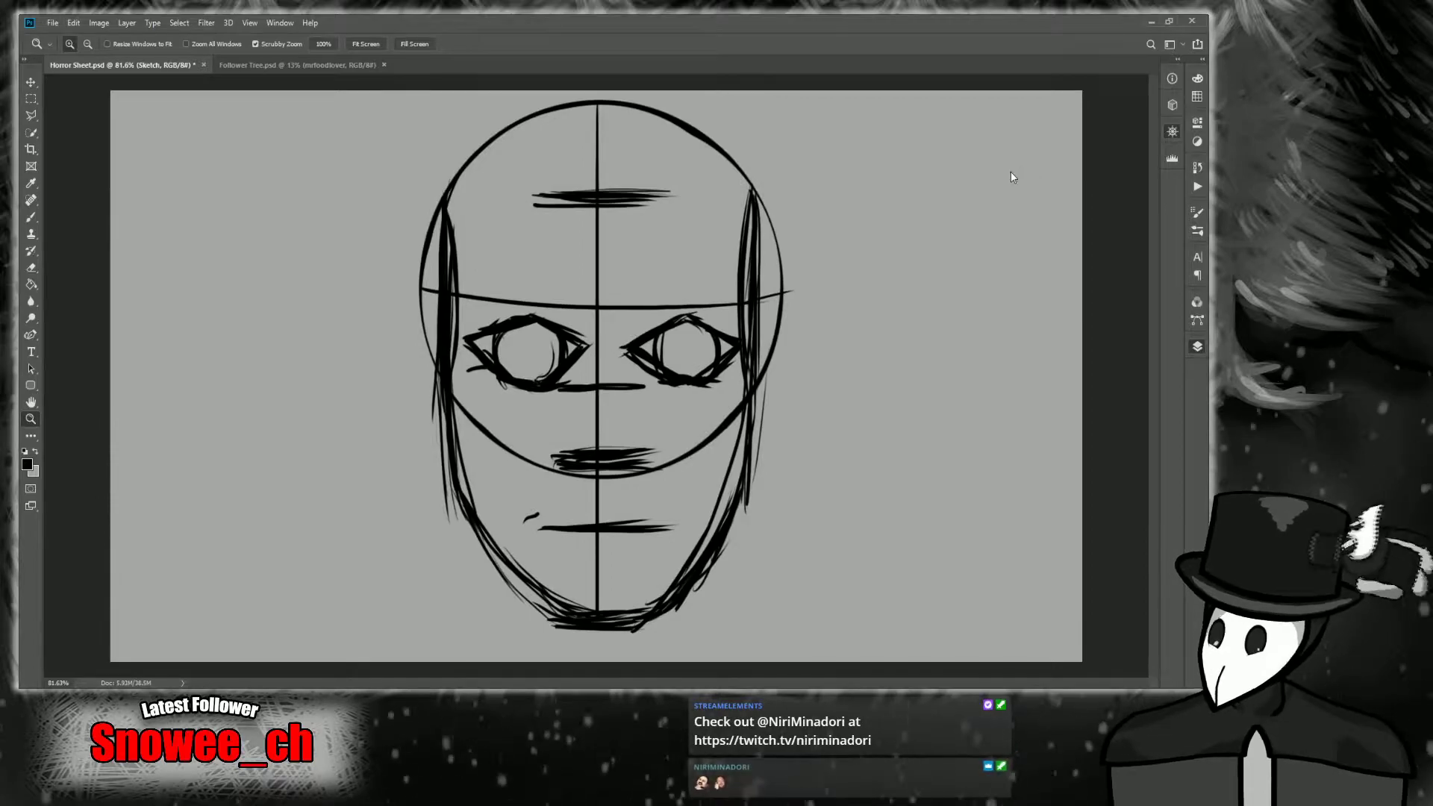
pyautogui.moveTo(547, 275); pyautogui.dragTo(684, 285)
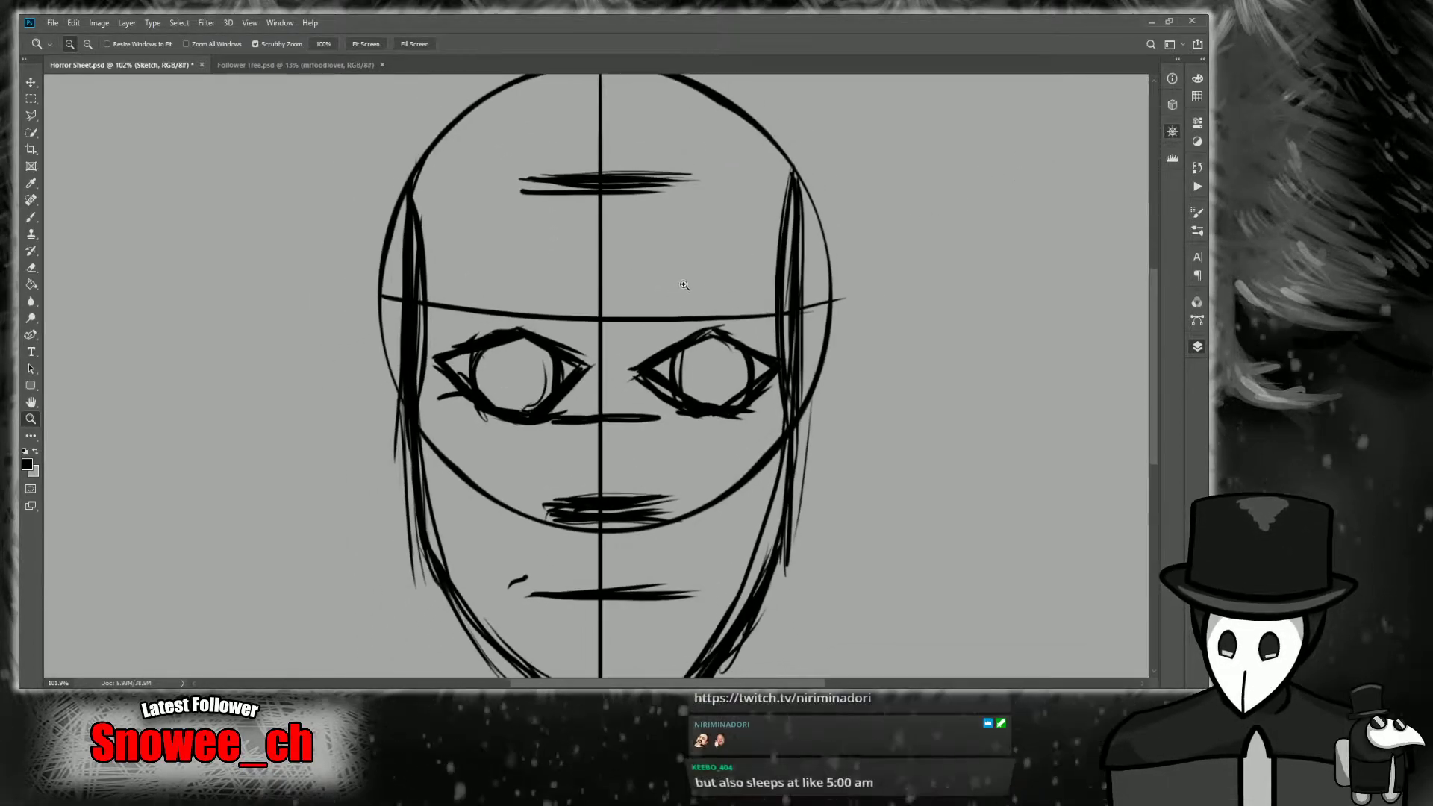
# Brush narrow oval ears on both sides of the head, from the curved brow line down to just below the eyes.
pyautogui.moveTo(1051, 173); pyautogui.dragTo(1027, 156)
pyautogui.moveTo(814, 380)
pyautogui.mouseDown()
pyautogui.moveTo(798, 388)
pyautogui.moveTo(815, 380)
pyautogui.mouseUp()
pyautogui.moveTo(983, 144); pyautogui.dragTo(1050, 171)
pyautogui.press('b')
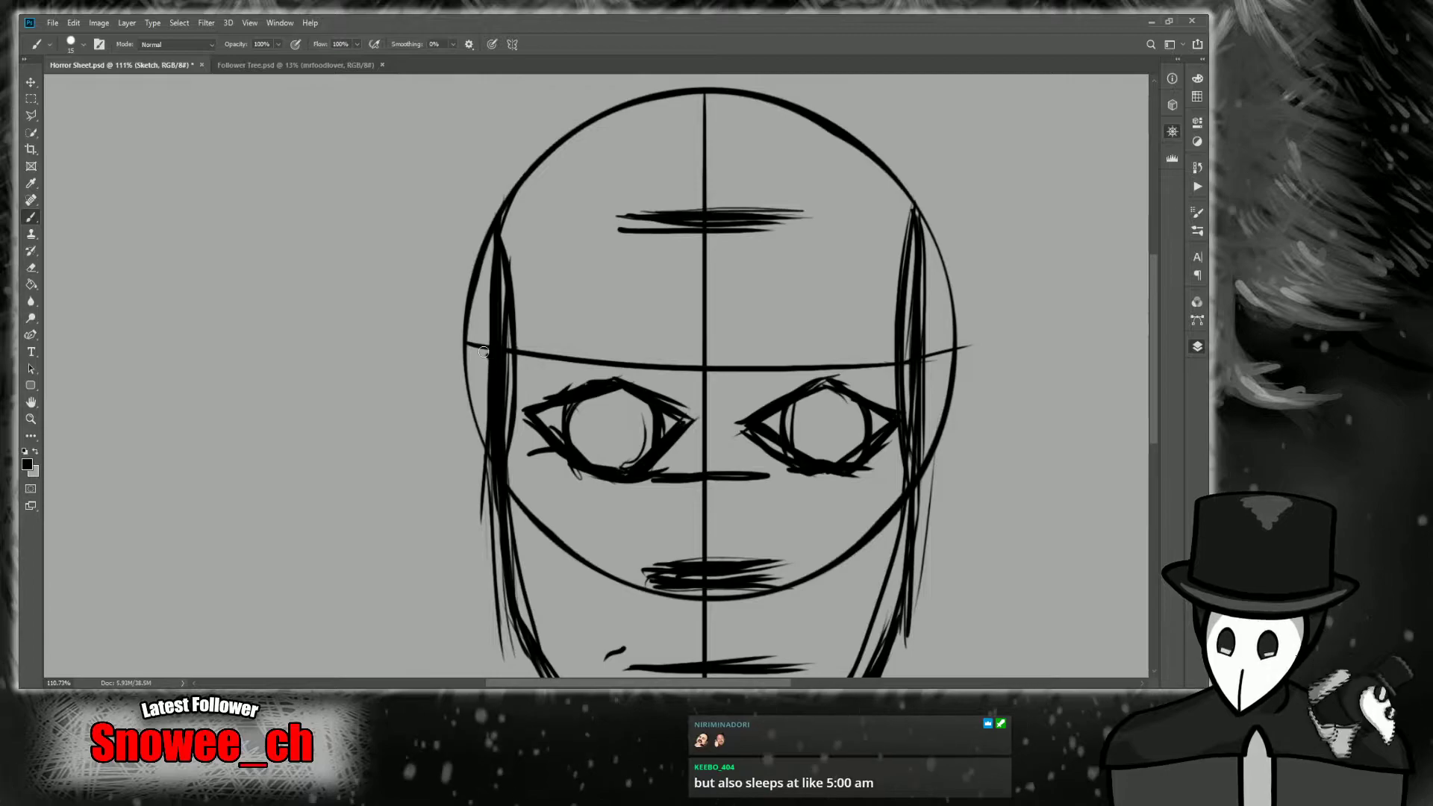
pyautogui.moveTo(480, 363)
pyautogui.mouseDown()
pyautogui.moveTo(474, 491)
pyautogui.moveTo(491, 502)
pyautogui.moveTo(494, 485)
pyautogui.moveTo(490, 504)
pyautogui.moveTo(476, 386)
pyautogui.moveTo(478, 453)
pyautogui.mouseUp()
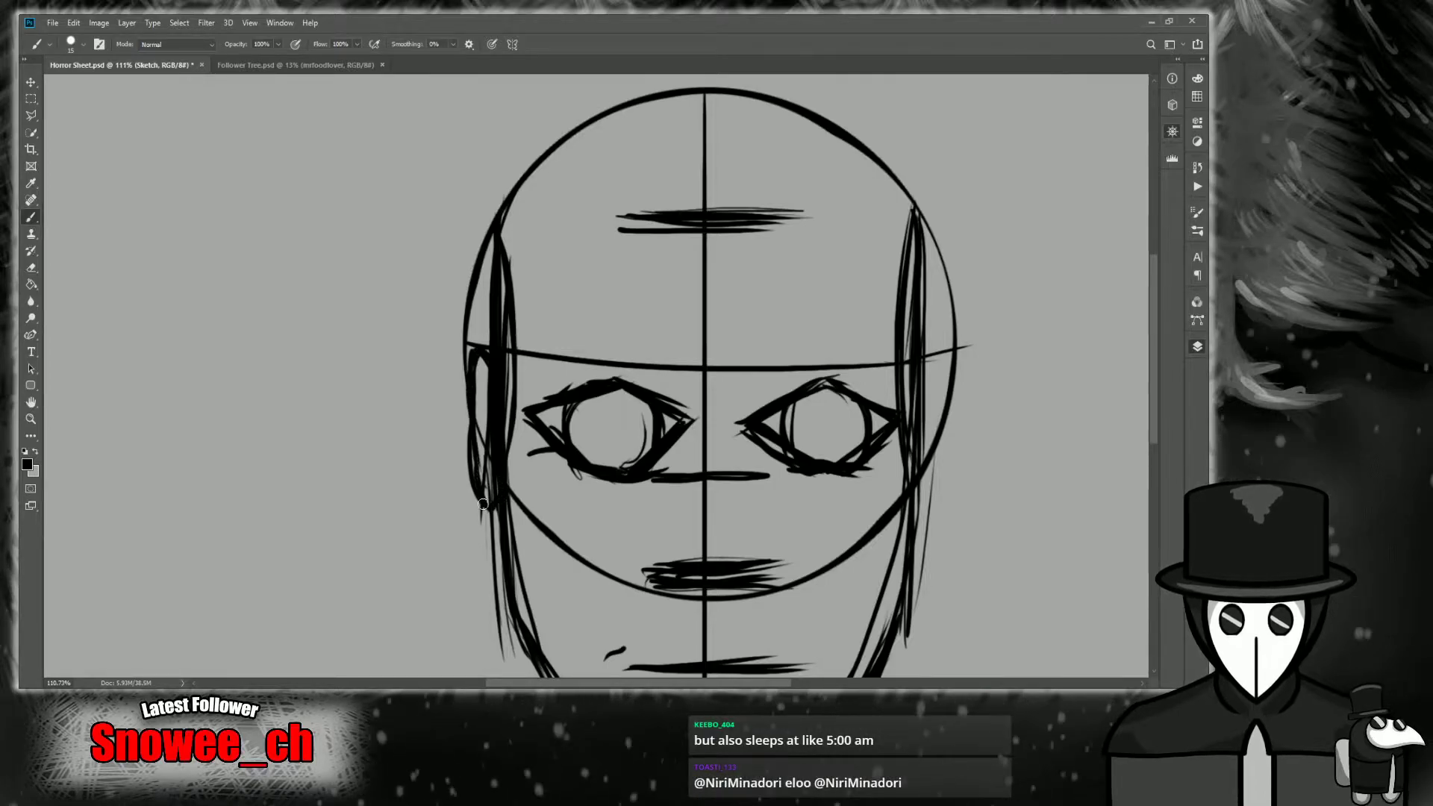
pyautogui.hscroll(3, 1067, 158)
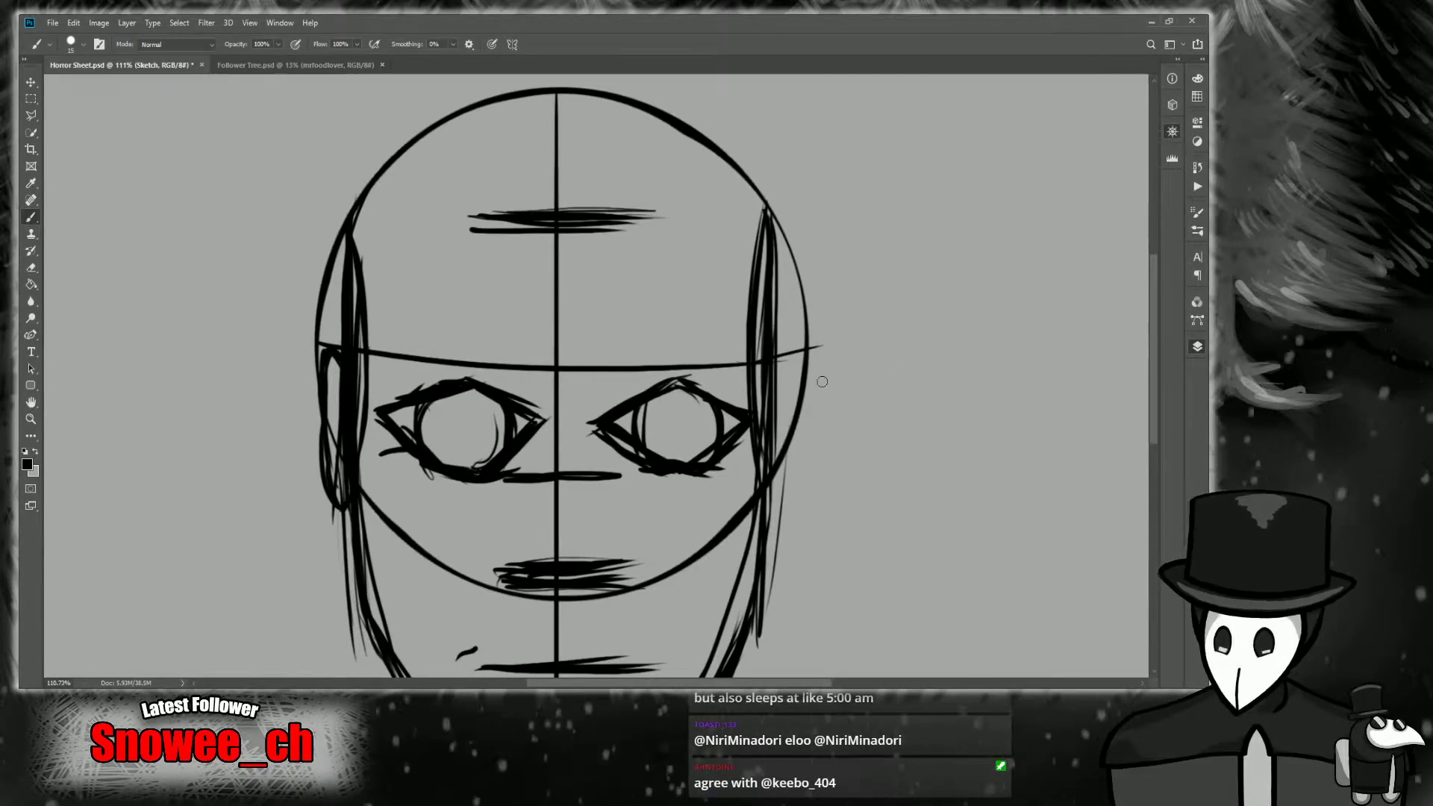
pyautogui.moveTo(779, 362)
pyautogui.mouseDown()
pyautogui.moveTo(799, 388)
pyautogui.moveTo(778, 516)
pyautogui.moveTo(795, 448)
pyautogui.moveTo(790, 488)
pyautogui.mouseUp()
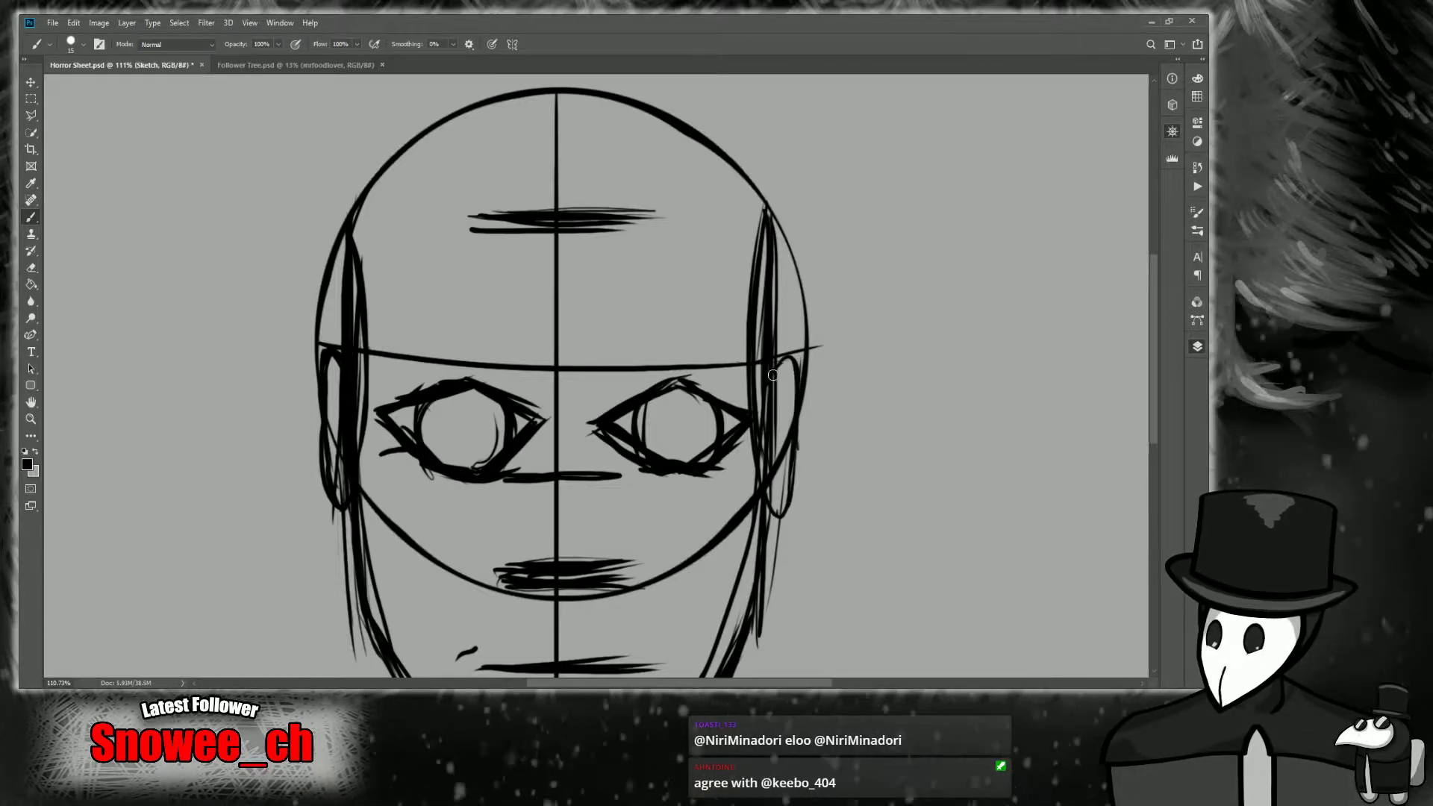
pyautogui.moveTo(790, 494)
pyautogui.mouseDown()
pyautogui.moveTo(795, 385)
pyautogui.moveTo(781, 370)
pyautogui.moveTo(796, 394)
pyautogui.moveTo(796, 477)
pyautogui.mouseUp()
# View the Plague Doctor 02.jpg photo enlarged, then close it to return to the head sketch.
pyautogui.press('space')
pyautogui.moveTo(1024, 291)
pyautogui.mouseDown()
pyautogui.moveTo(1067, 164)
pyautogui.moveTo(1020, 189)
pyautogui.moveTo(1026, 168)
pyautogui.mouseUp()
pyautogui.press('z')
pyautogui.press('space')
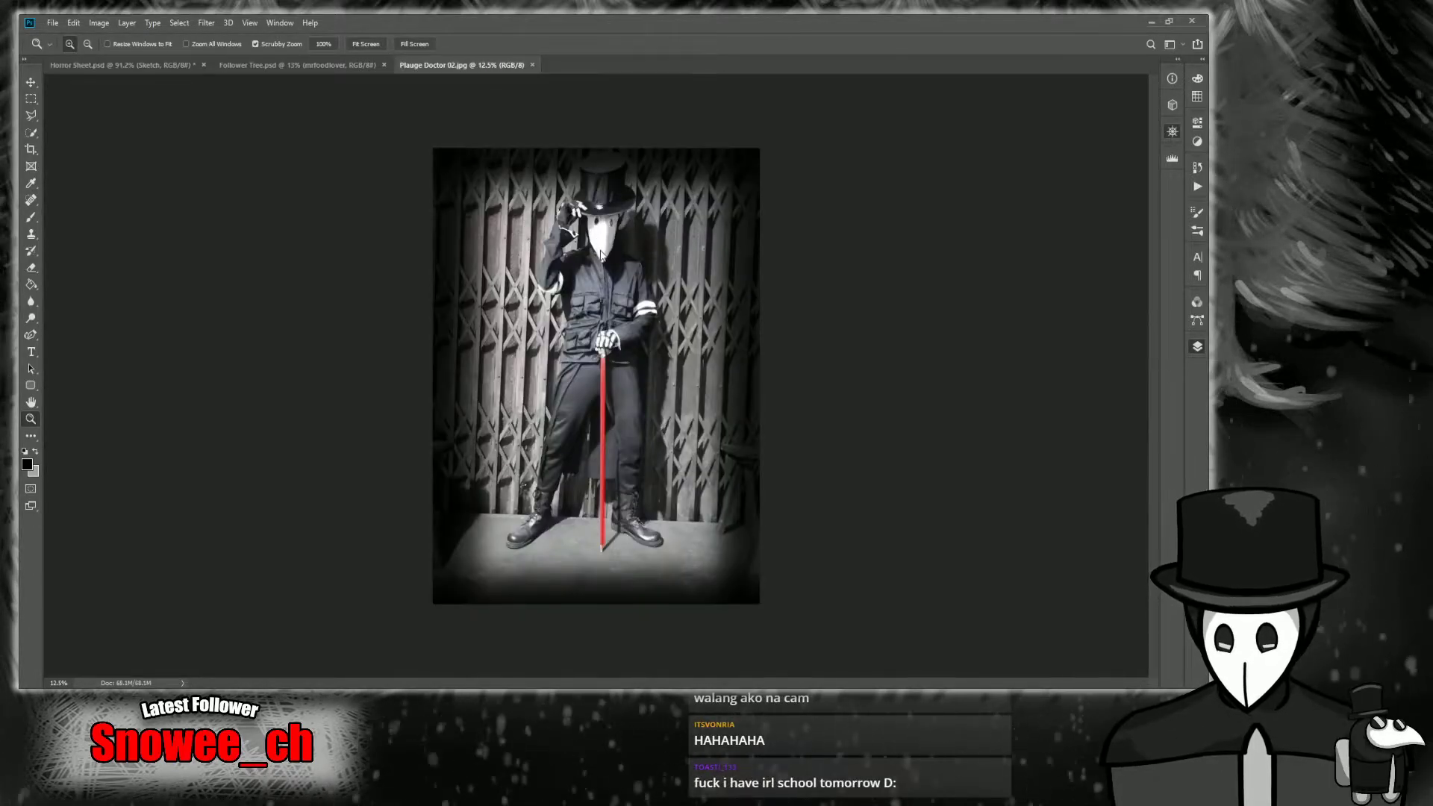
pyautogui.moveTo(320, 214); pyautogui.dragTo(438, 284)
pyautogui.press('r')
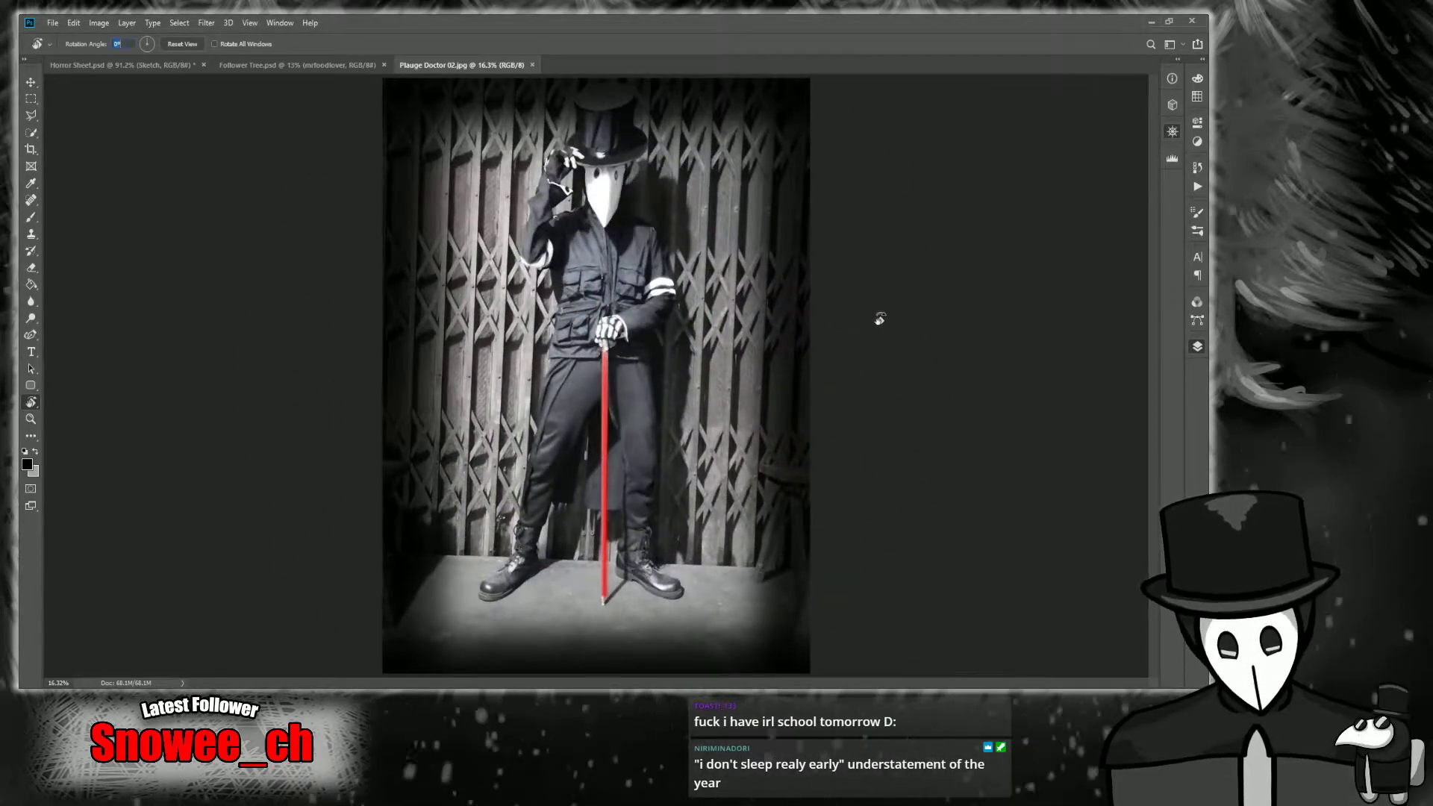
pyautogui.click(532, 65)
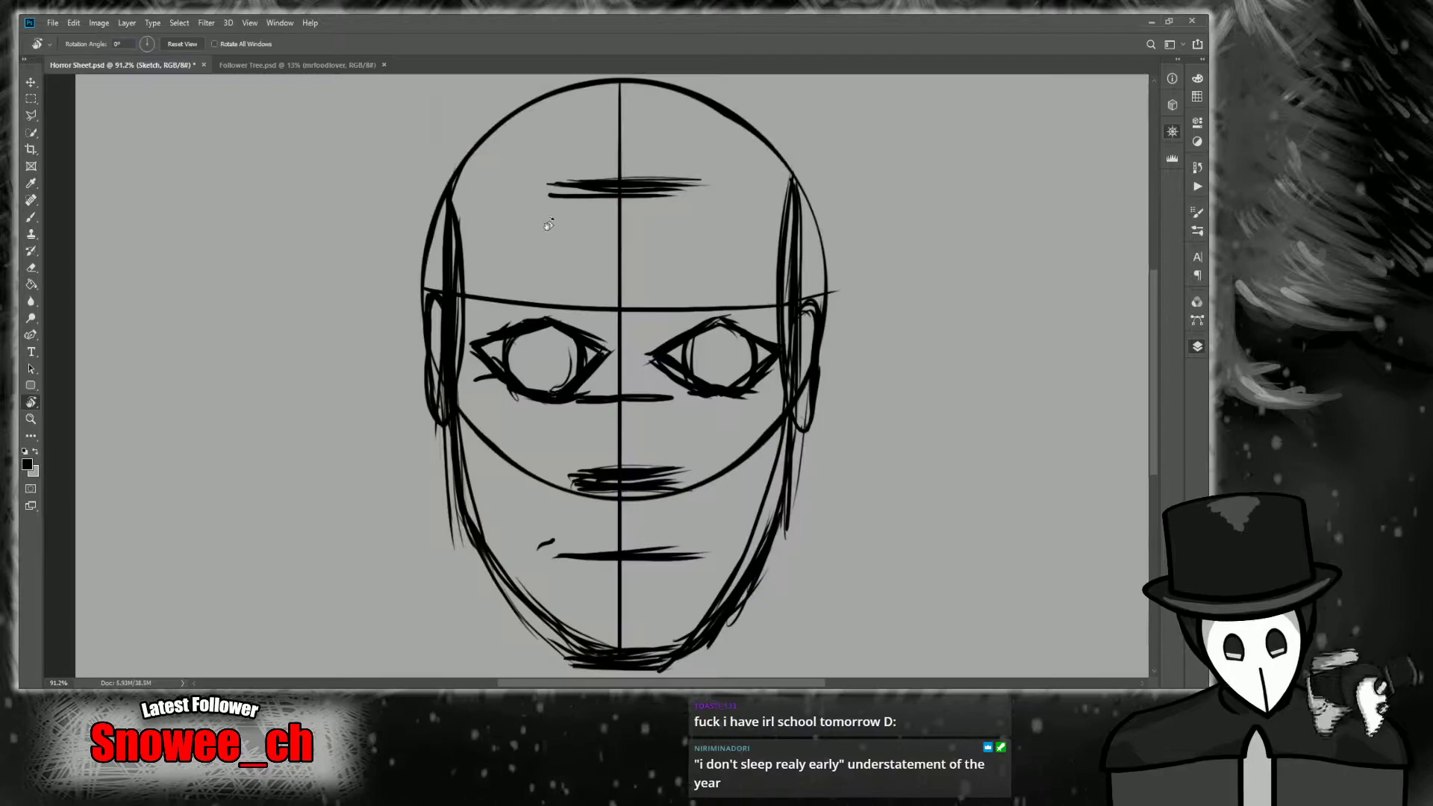
pyautogui.press('z')
pyautogui.hotkey('ctrl', '0')
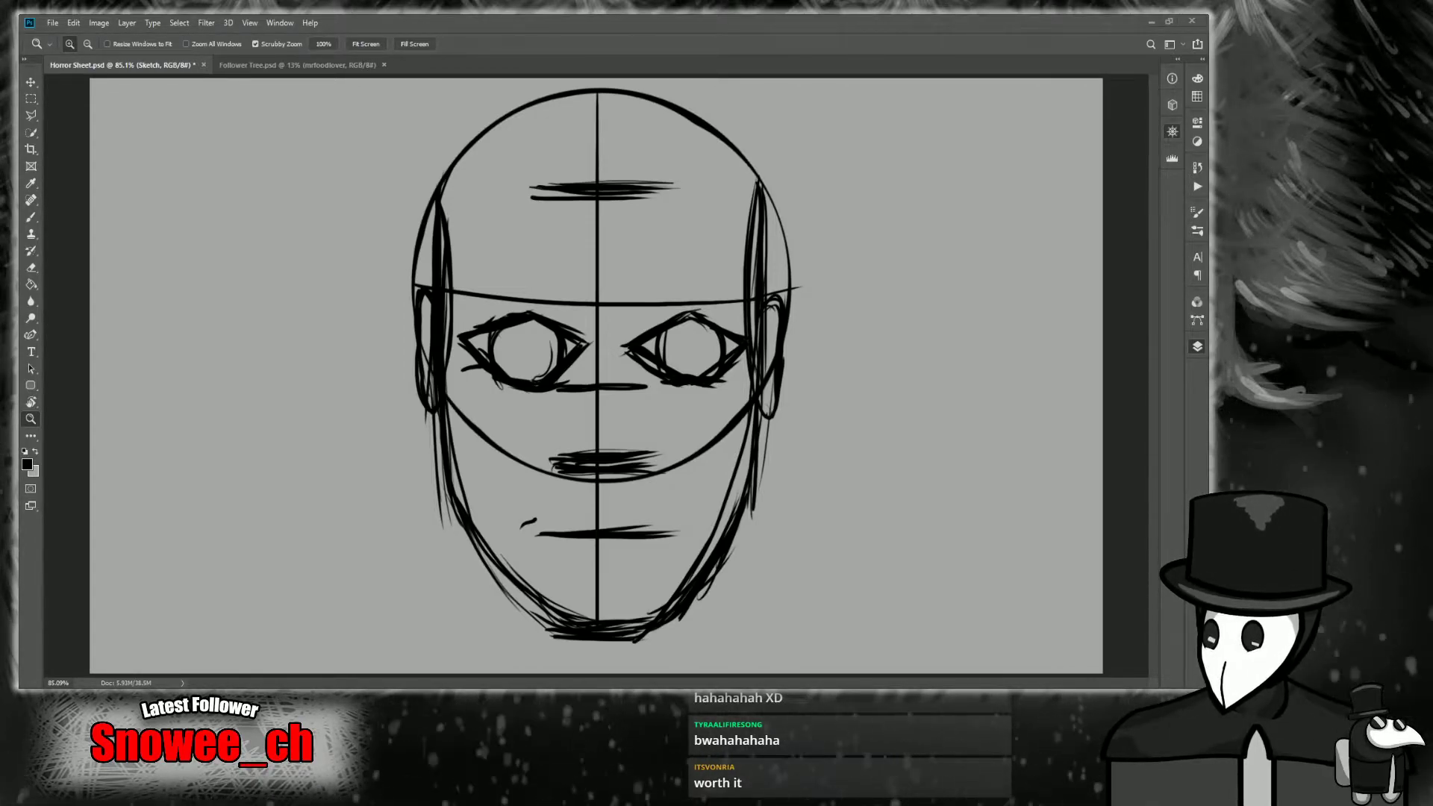
pyautogui.moveTo(581, 410); pyautogui.dragTo(581, 411)
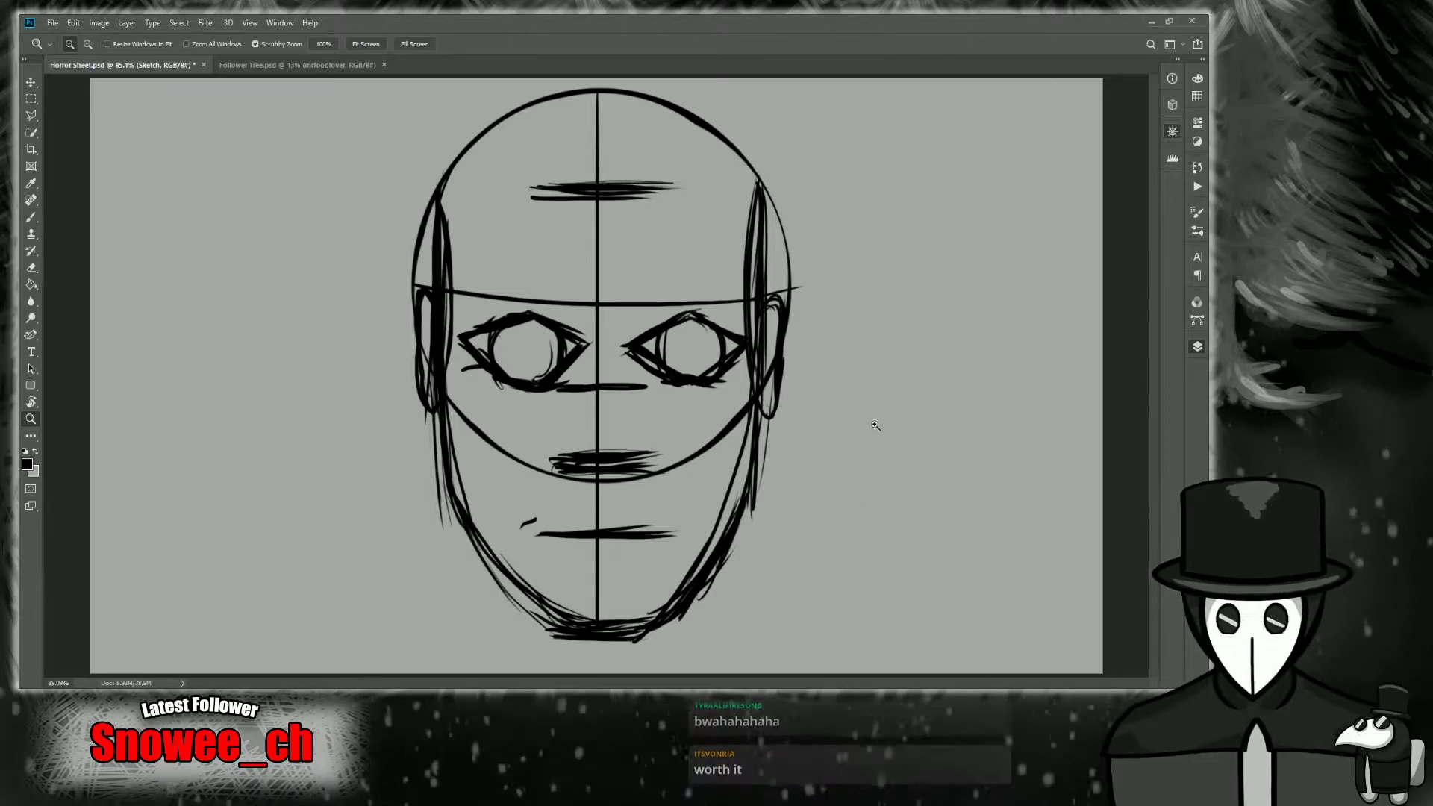
pyautogui.moveTo(876, 426); pyautogui.dragTo(856, 425)
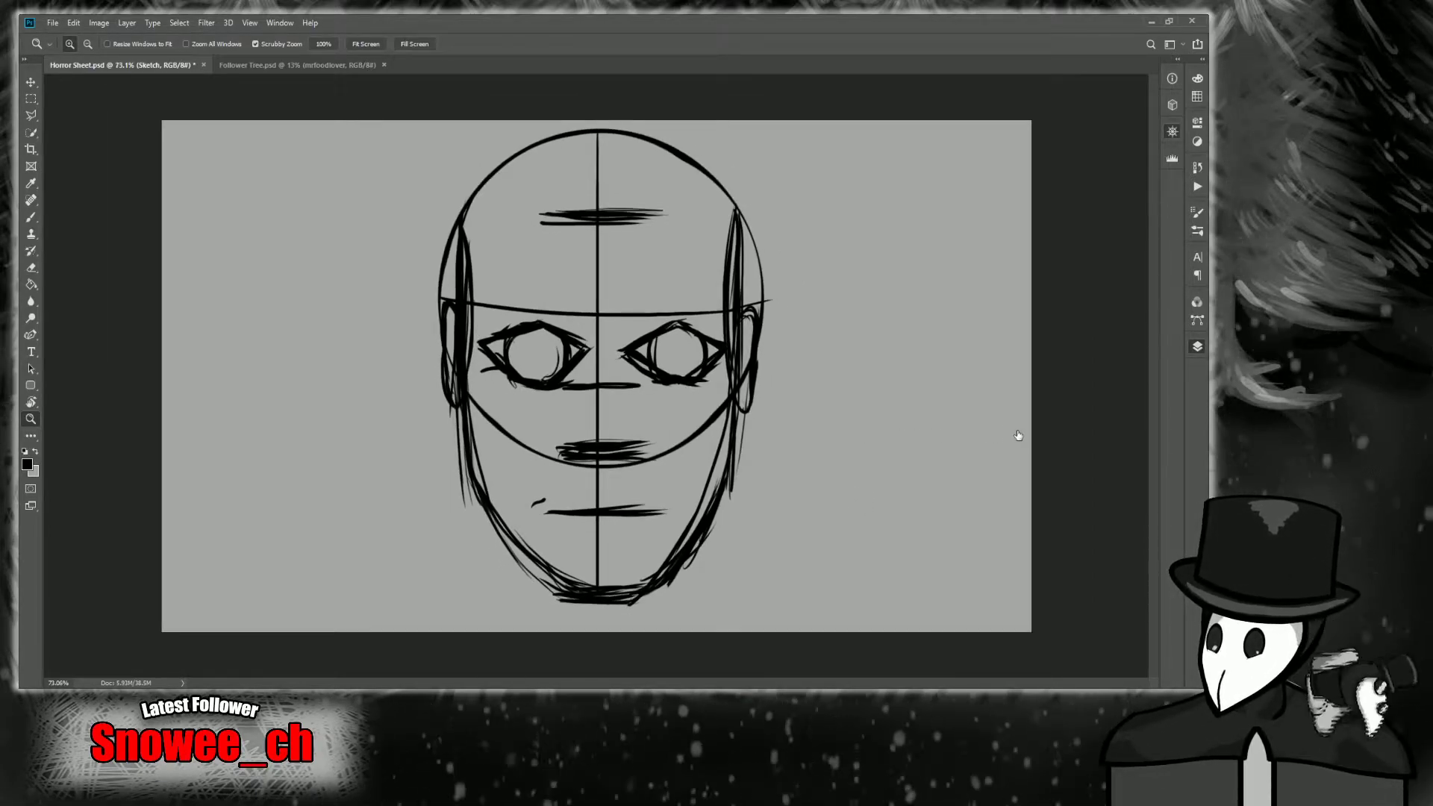
pyautogui.moveTo(770, 424); pyautogui.dragTo(786, 423)
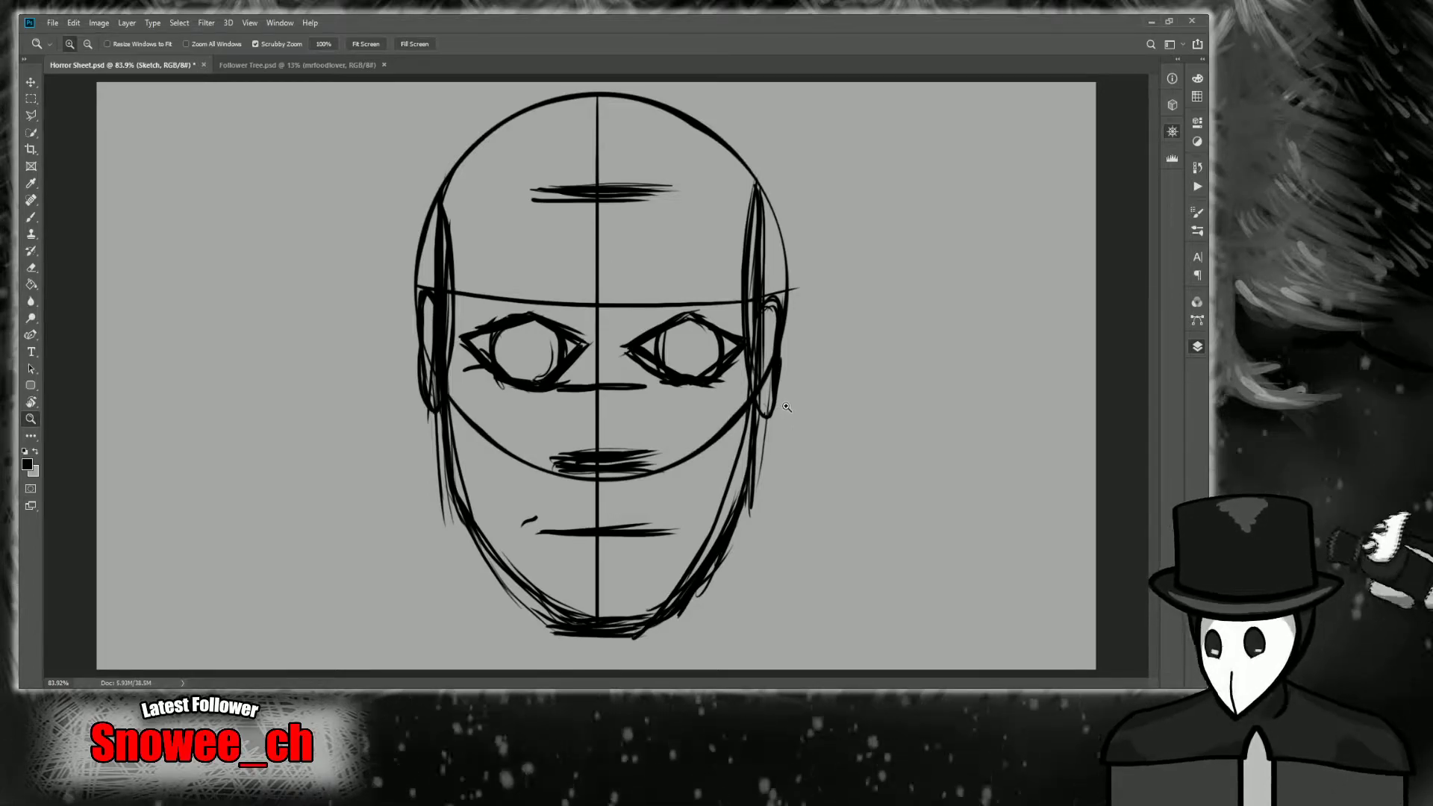
pyautogui.moveTo(777, 418); pyautogui.dragTo(834, 376)
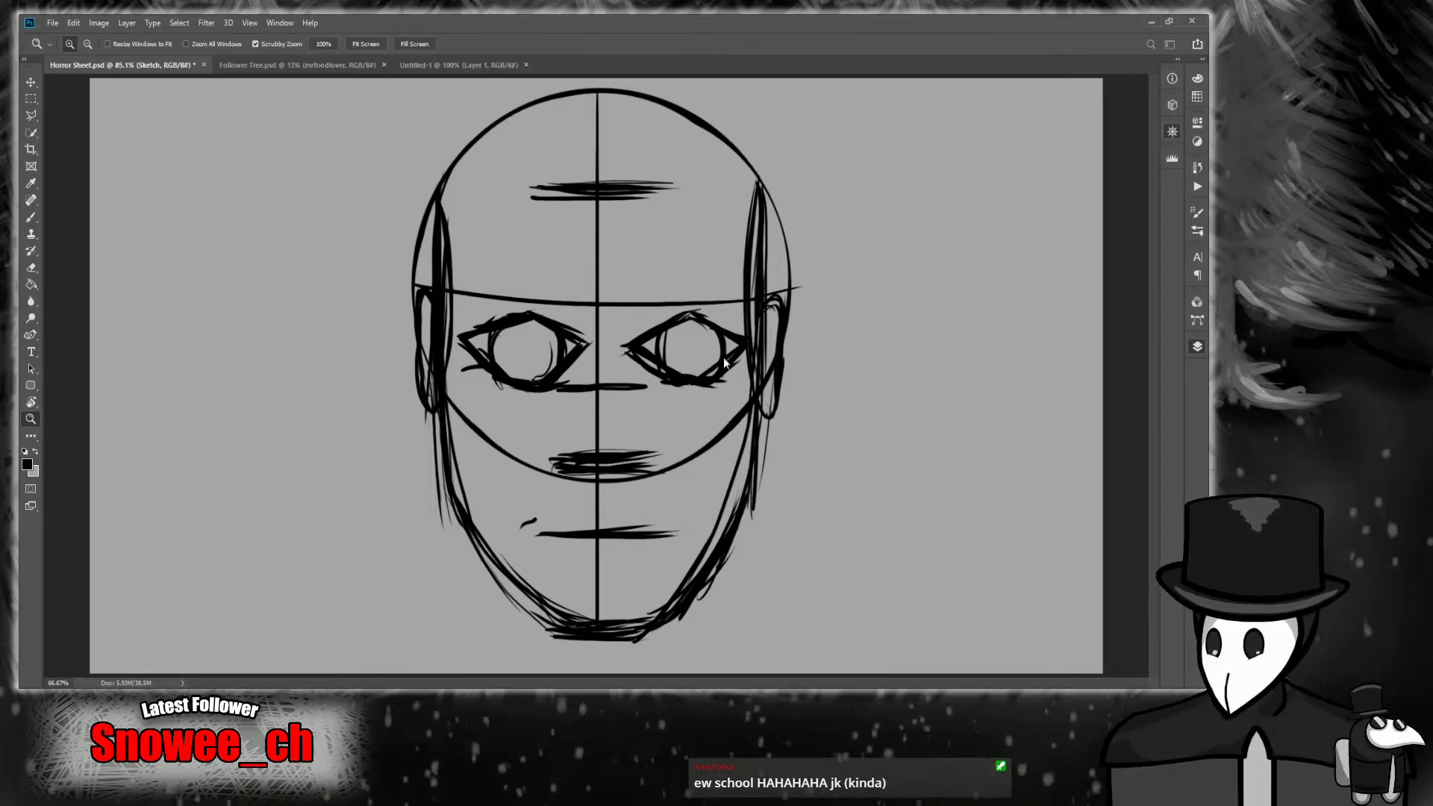
# Switch to the blank Untitled-1 document and fill its transparent layer with light grey.
pyautogui.hotkey('ctrl', 'shift', 'Tab')
pyautogui.hotkey('ctrl', '0')
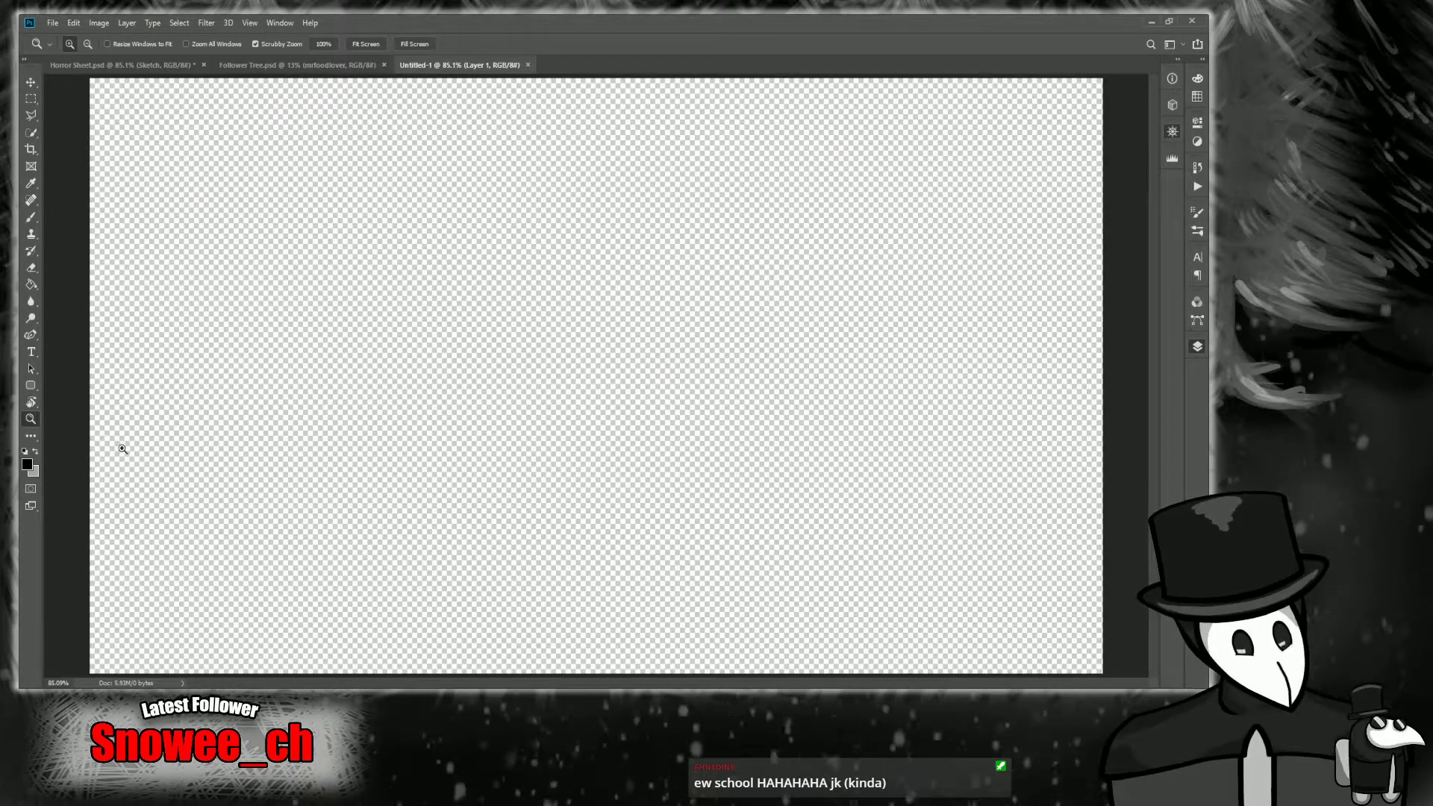
pyautogui.press('g')
pyautogui.click(541, 383)
pyautogui.press('z')
pyautogui.moveTo(656, 383); pyautogui.dragTo(403, 425)
# Paste the photo of long dark hair seen from behind, enlarge it to nearly canvas height and place it on the canvas's left part.
pyautogui.hotkey('ctrl', 'v')
pyautogui.hotkey('ctrl', 't')
pyautogui.moveTo(451, 345); pyautogui.dragTo(552, 223)
pyautogui.moveTo(499, 306); pyautogui.dragTo(494, 293)
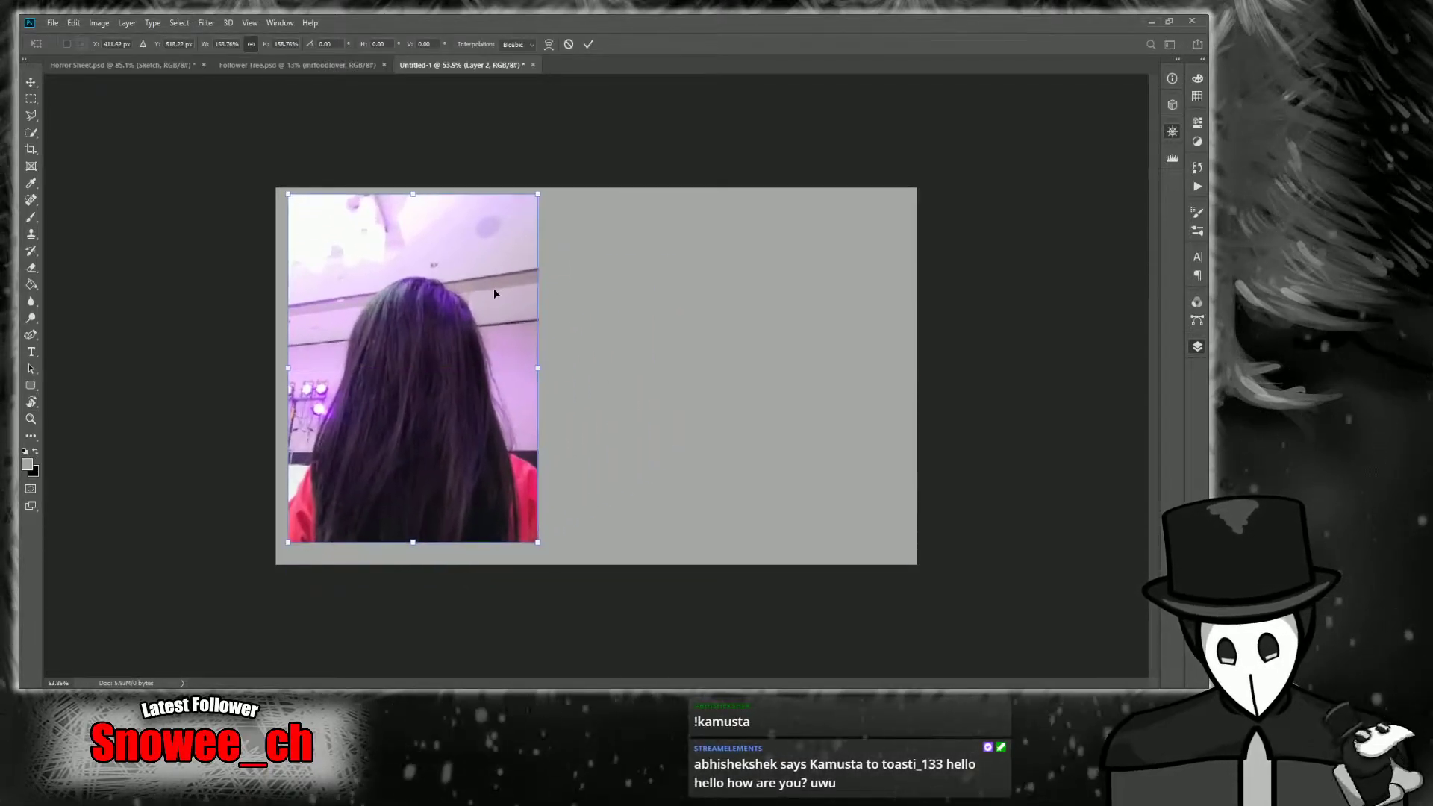
pyautogui.press('Return')
pyautogui.press('z')
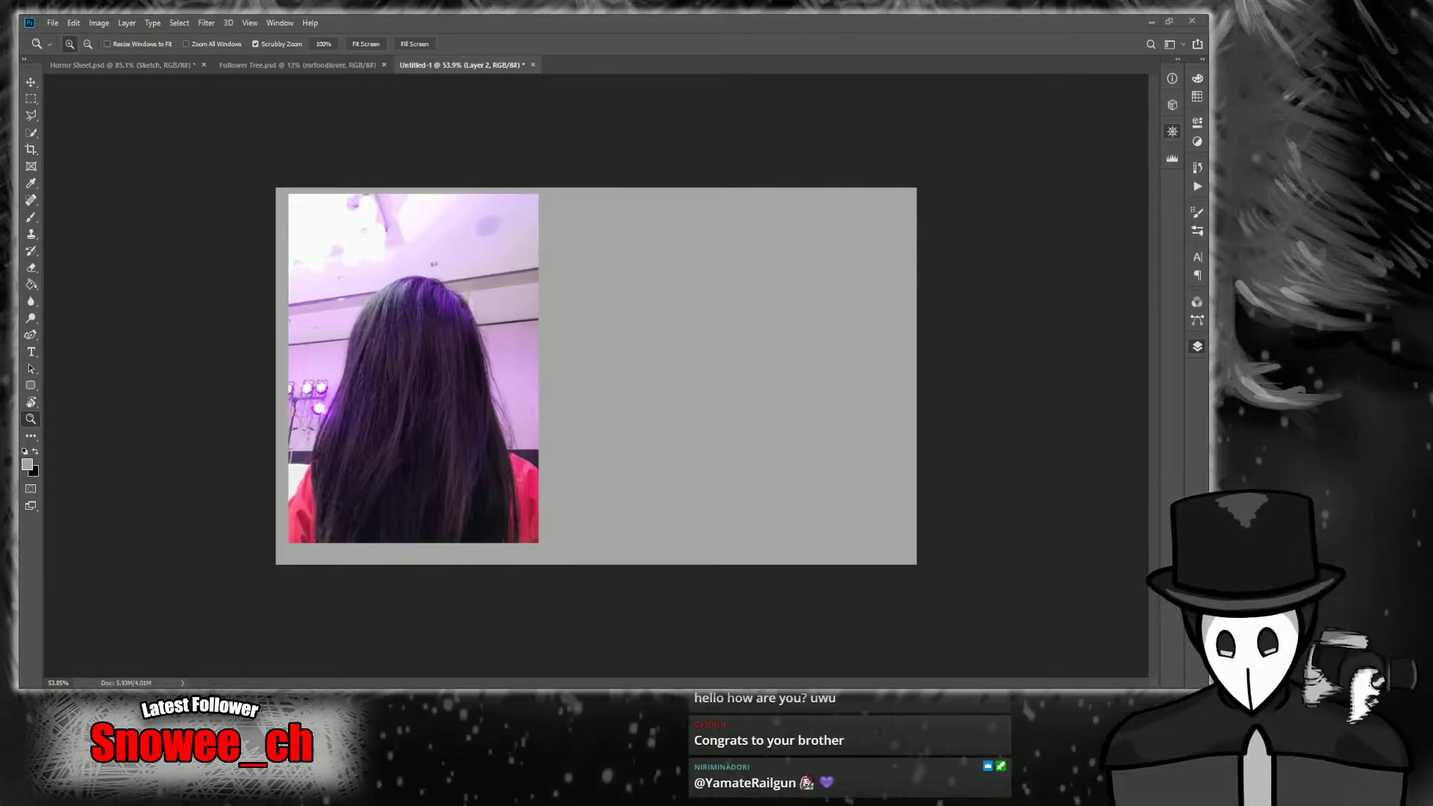
# Paste the photo of food bowls with tongs, enlarge it to nearly canvas height and place it directly beside the hair photo.
pyautogui.hotkey('ctrl', 'v')
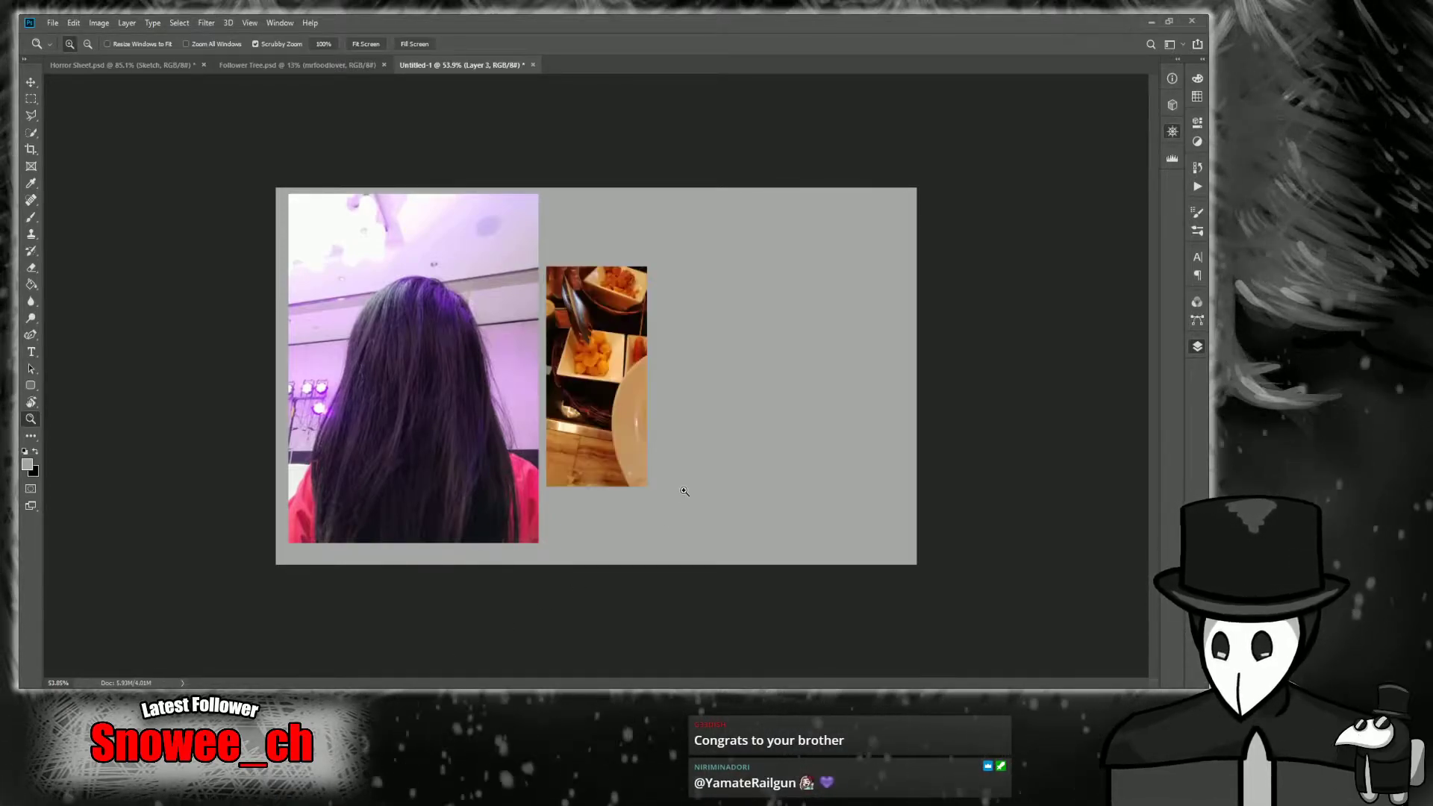
pyautogui.hotkey('ctrl', 't')
pyautogui.moveTo(649, 492); pyautogui.dragTo(710, 522)
pyautogui.moveTo(657, 369); pyautogui.dragTo(682, 385)
pyautogui.press('Return')
pyautogui.press('z')
pyautogui.moveTo(563, 347); pyautogui.dragTo(595, 330)
pyautogui.click(585, 346)
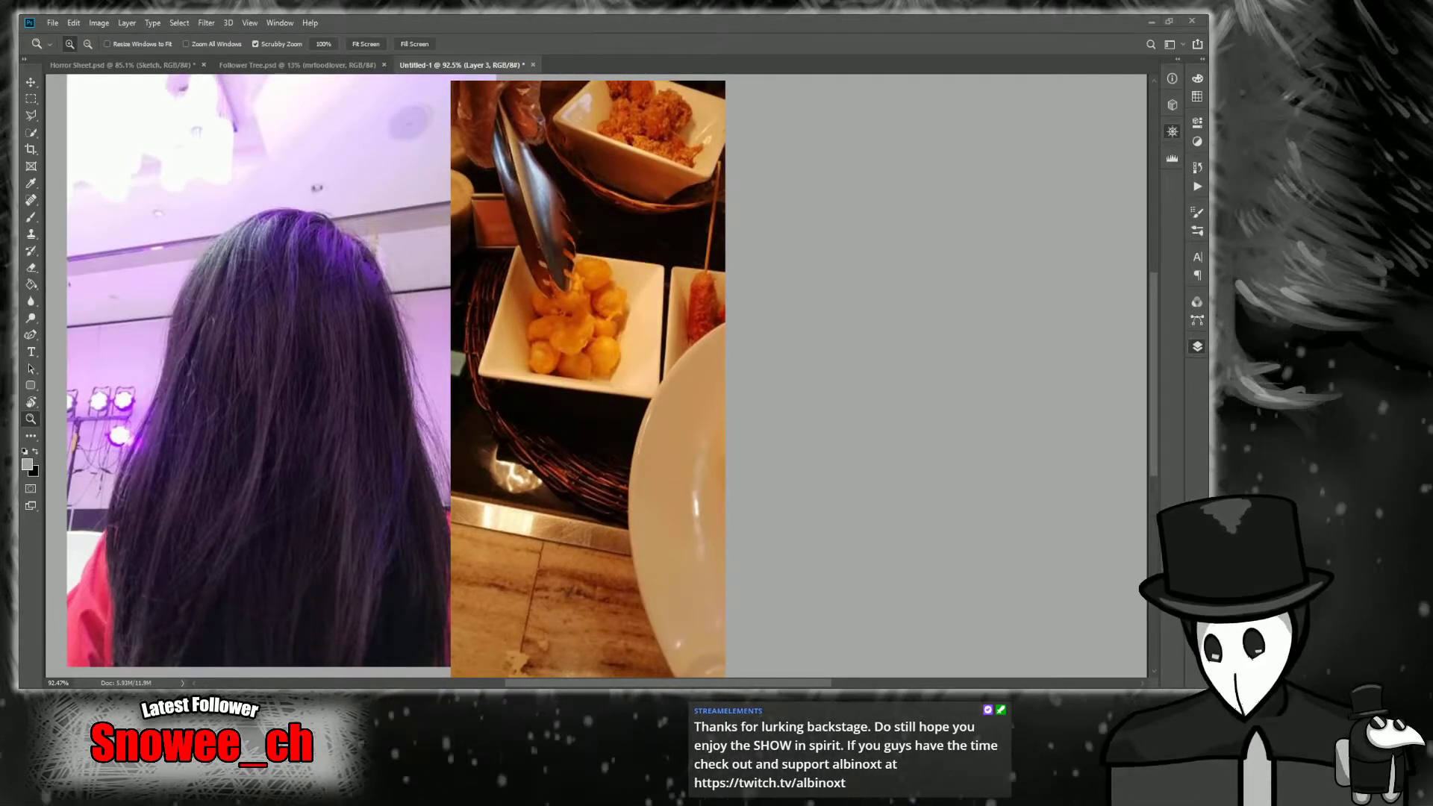
# Paste the photo of shoes beside the floor queue sign, enlarge it and place it on the empty grey area past the food photo.
pyautogui.moveTo(771, 447); pyautogui.dragTo(741, 415)
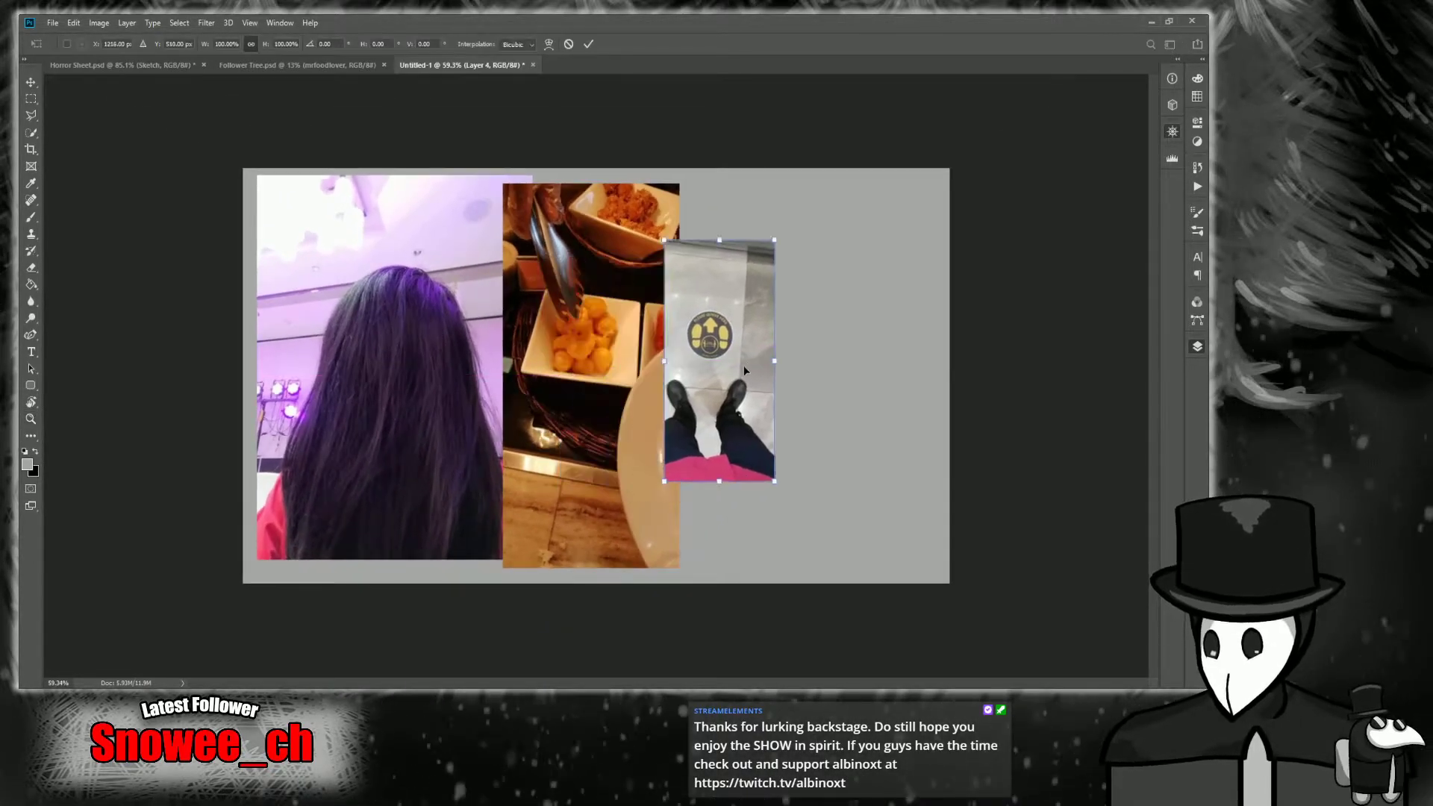
pyautogui.moveTo(744, 371); pyautogui.dragTo(840, 326)
pyautogui.moveTo(761, 436); pyautogui.dragTo(671, 516)
pyautogui.press('Return')
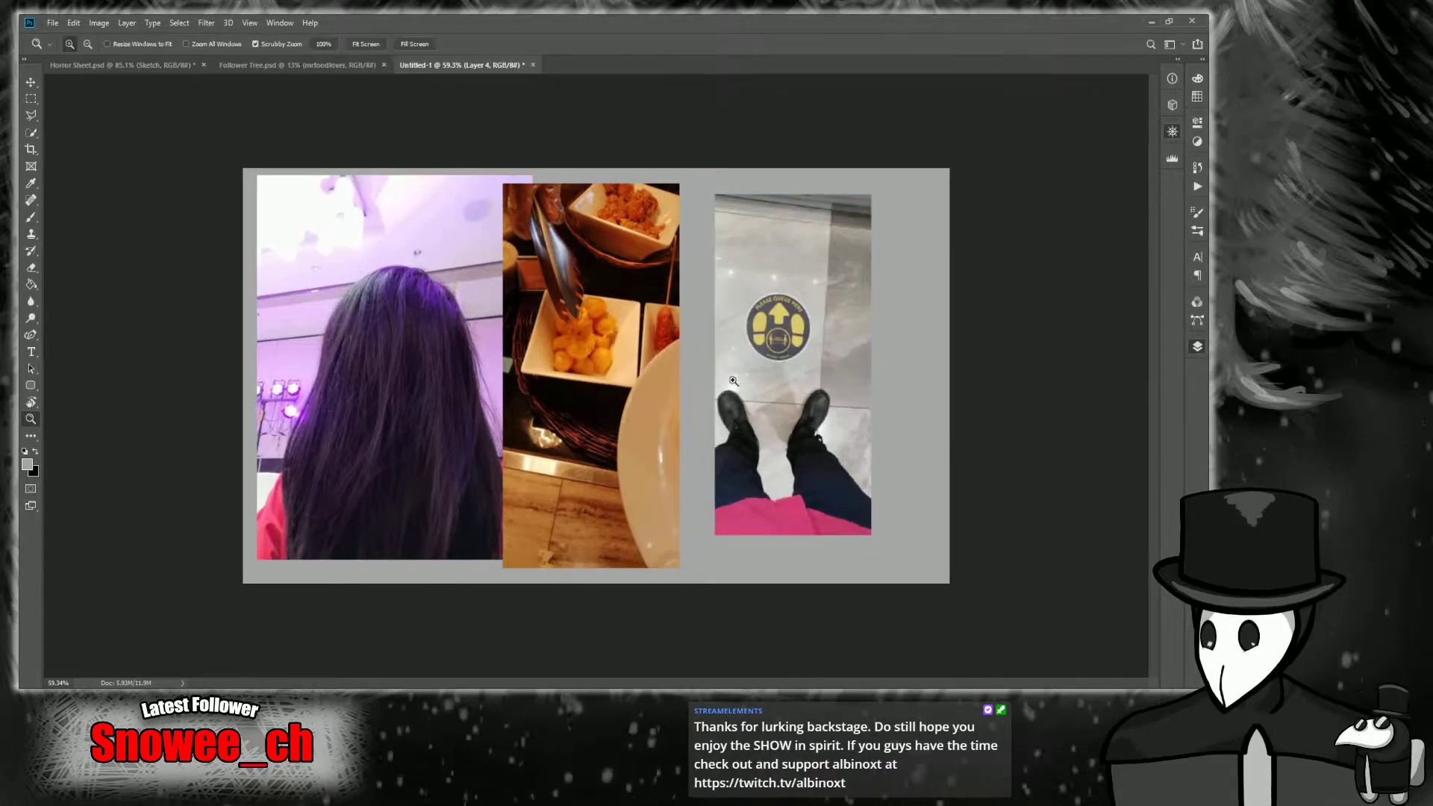
# View the three pasted photos enlarged, then close the Untitled-1 document to return to the head sketch.
pyautogui.scroll(-2, 733, 381)
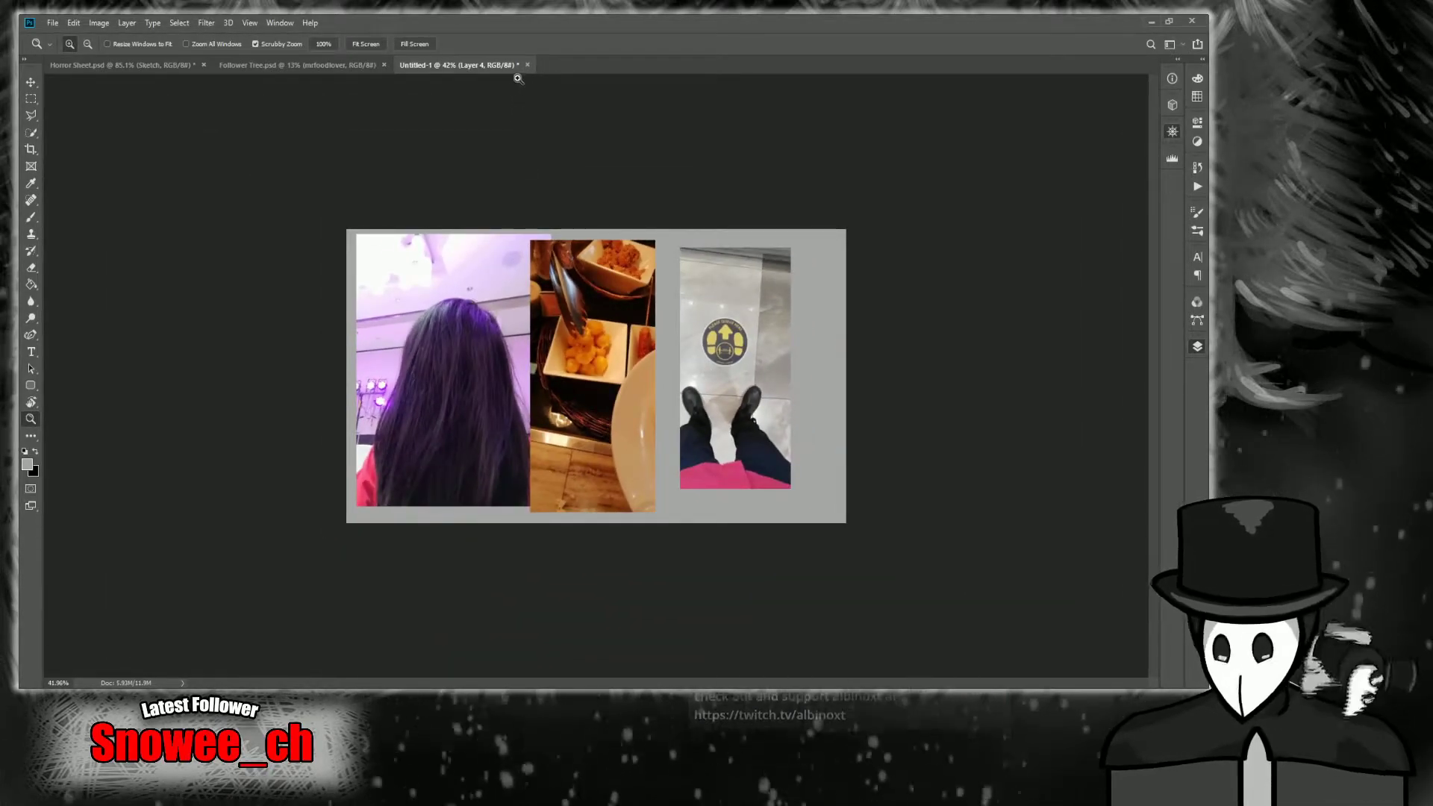
pyautogui.scroll(3, 507, 302)
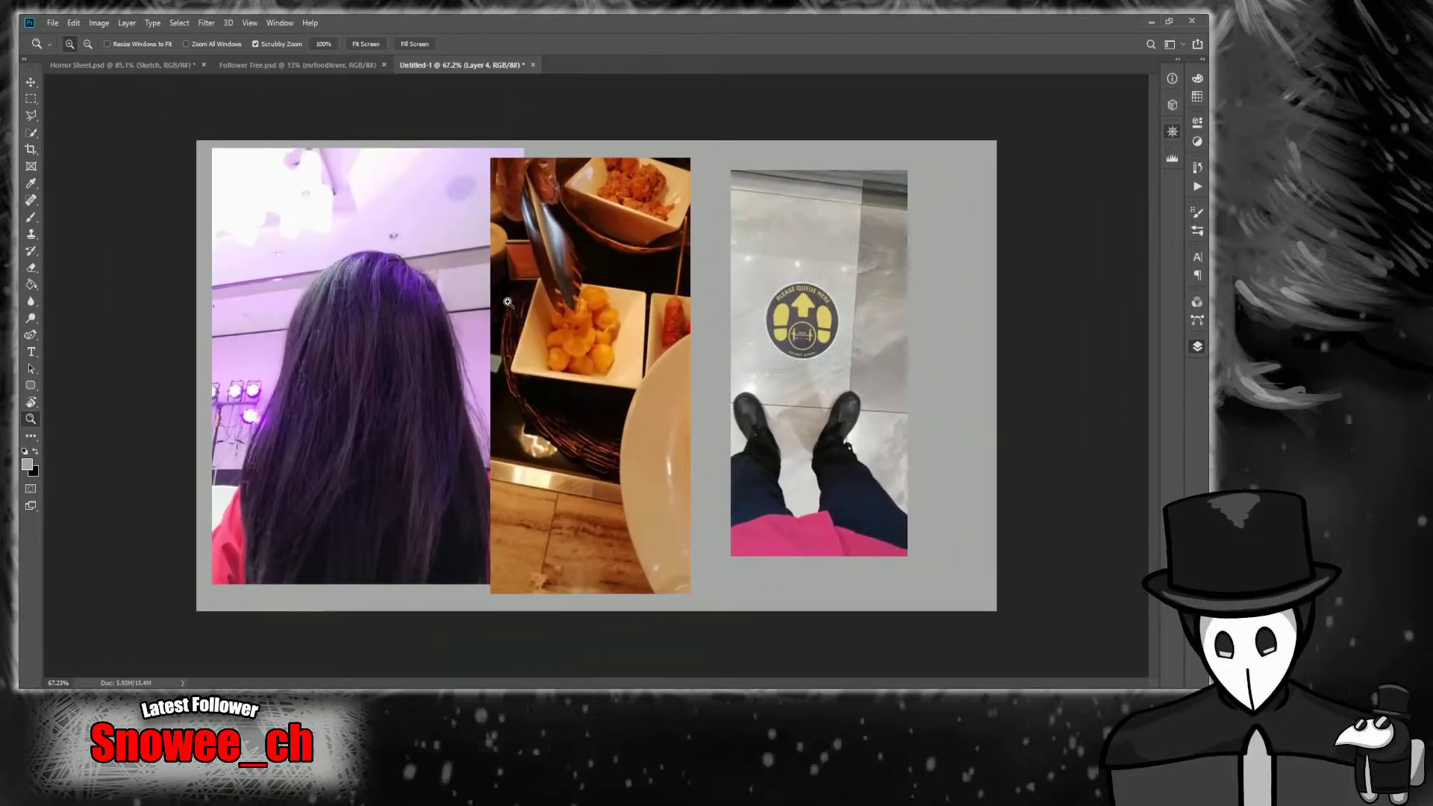
pyautogui.scroll(1, 508, 303)
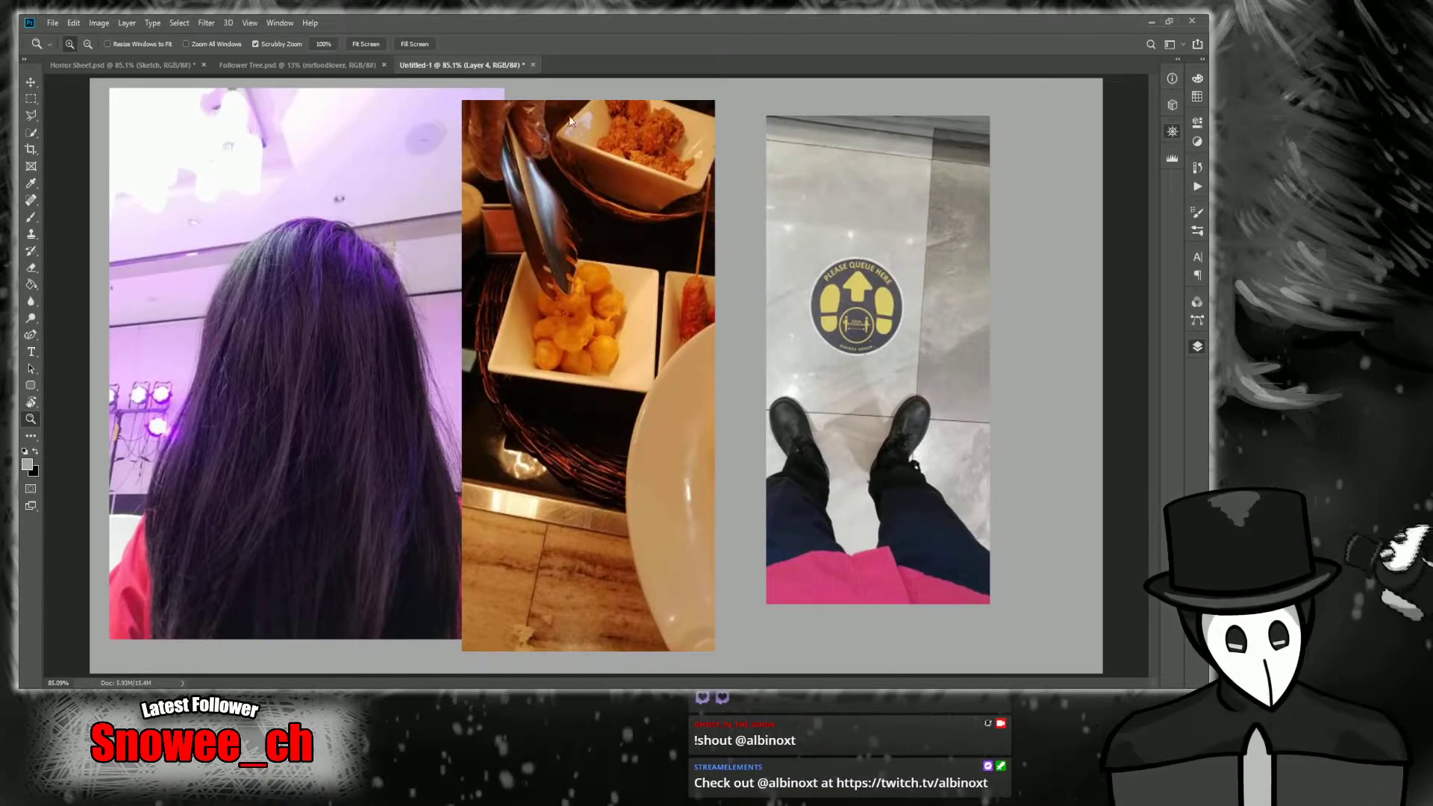
pyautogui.click(616, 270)
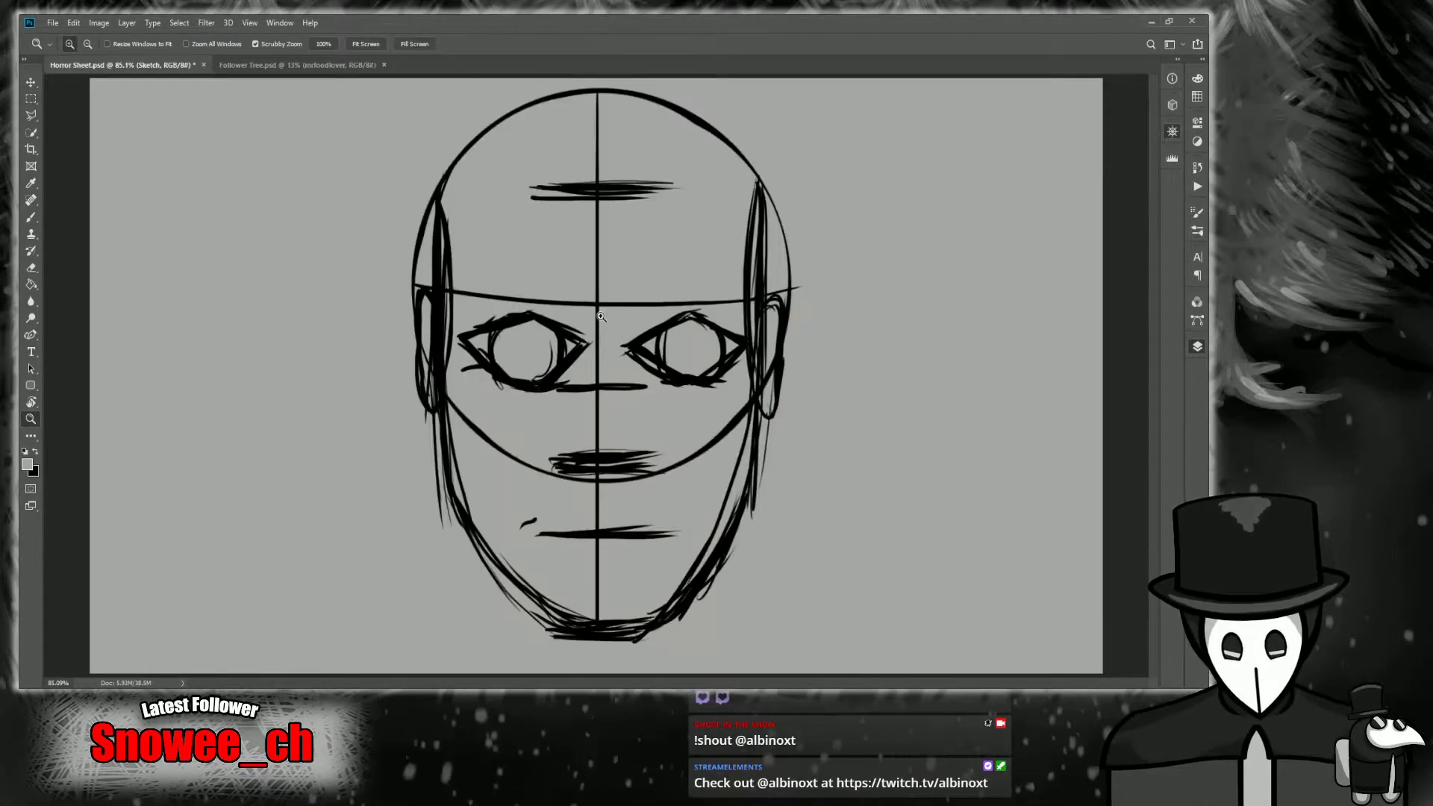
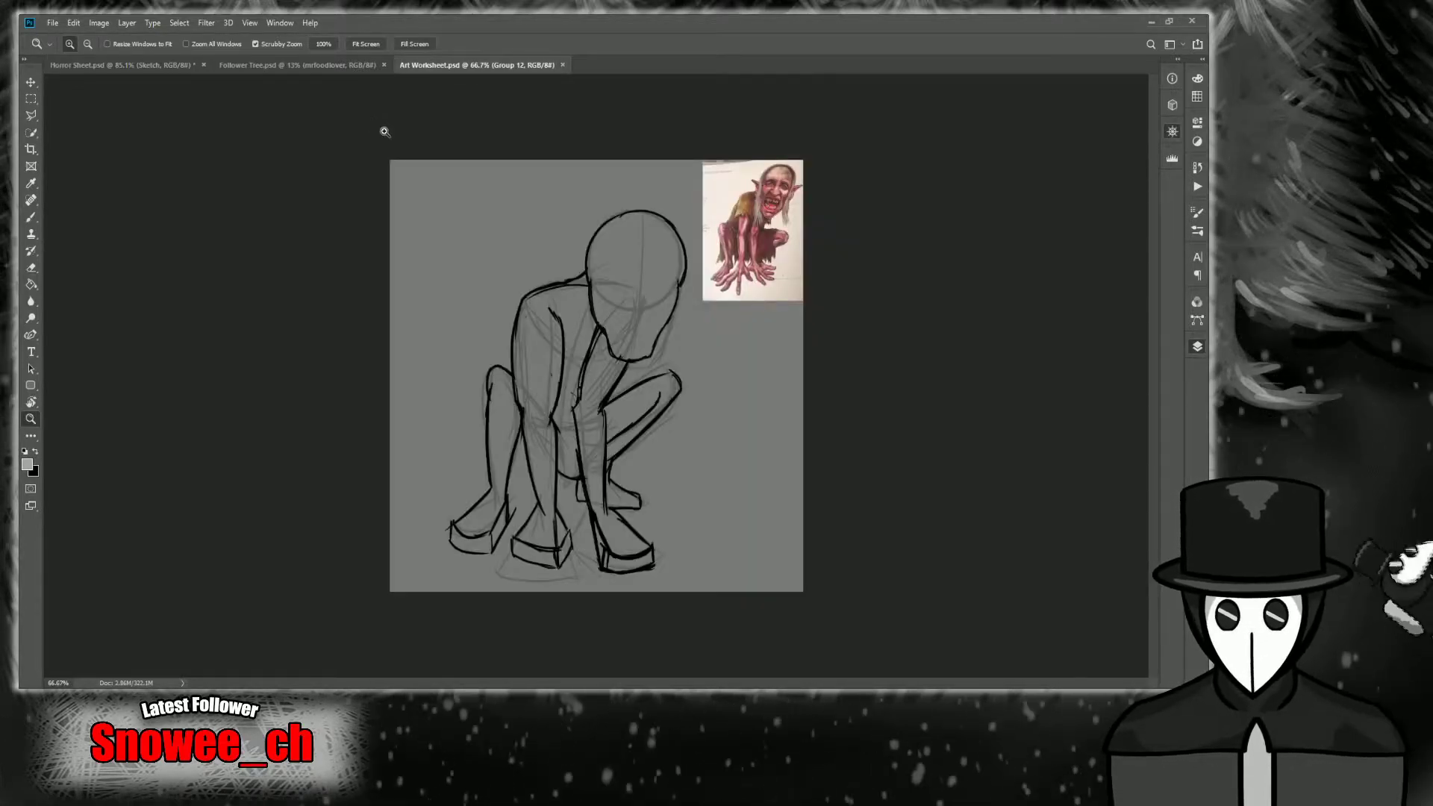
# View the Art Worksheet.psd figure sketch and the Artwork Sheet.psd winged-figures painting, and close both documents.
pyautogui.click(563, 64)
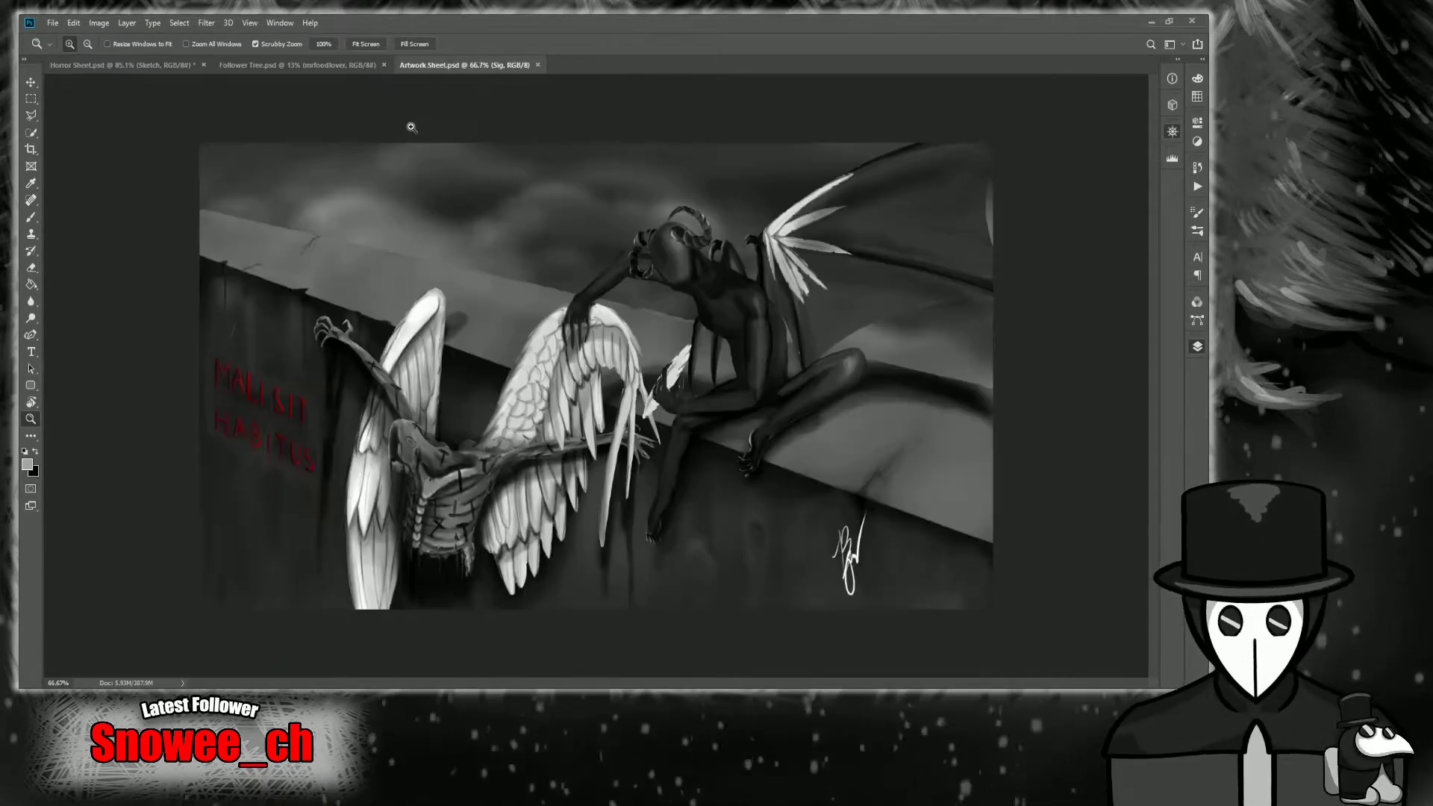
pyautogui.click(538, 65)
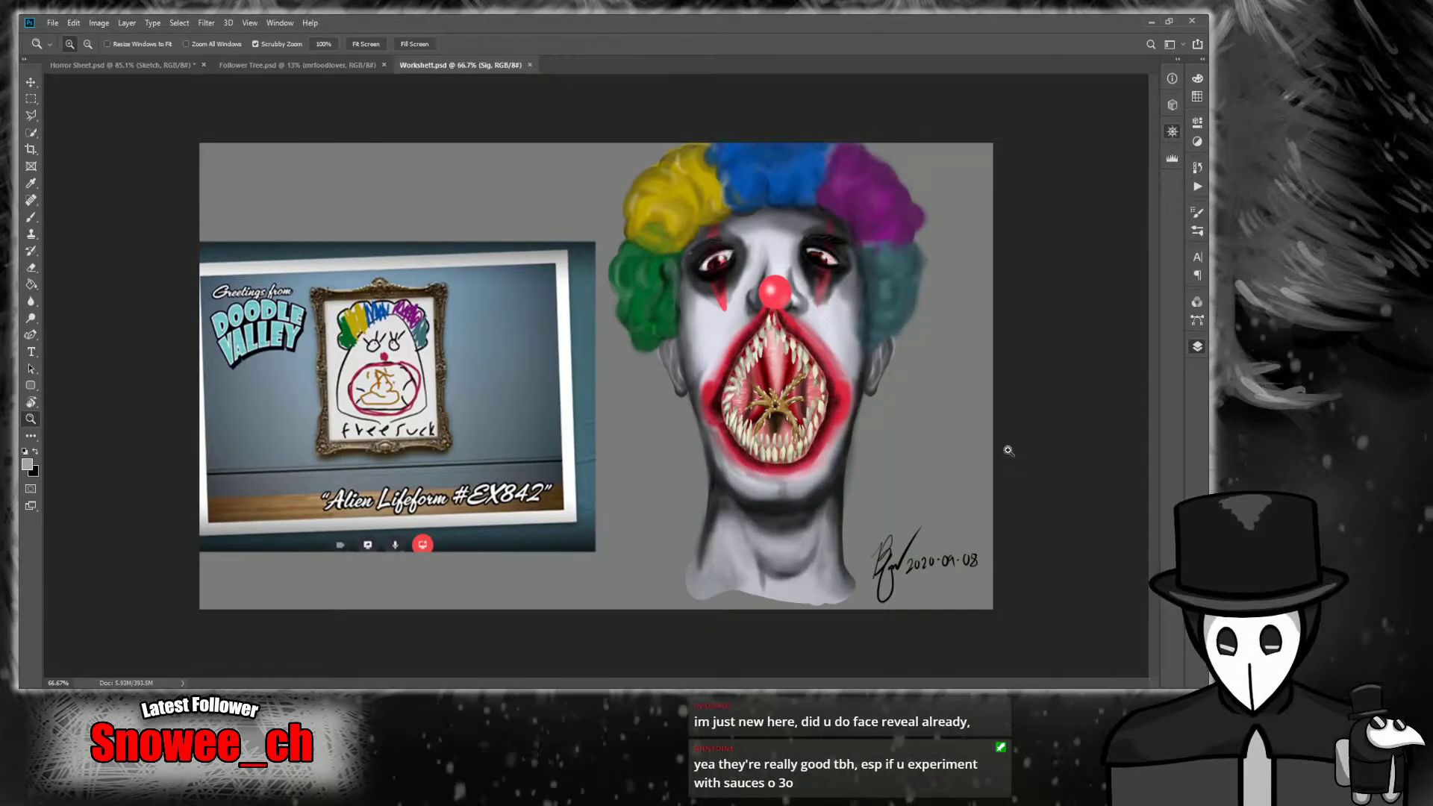
# Toggle the clown worksheet's artworks to view the painting of the girl beside the easel enlarged, then close the document.
pyautogui.click(1029, 484)
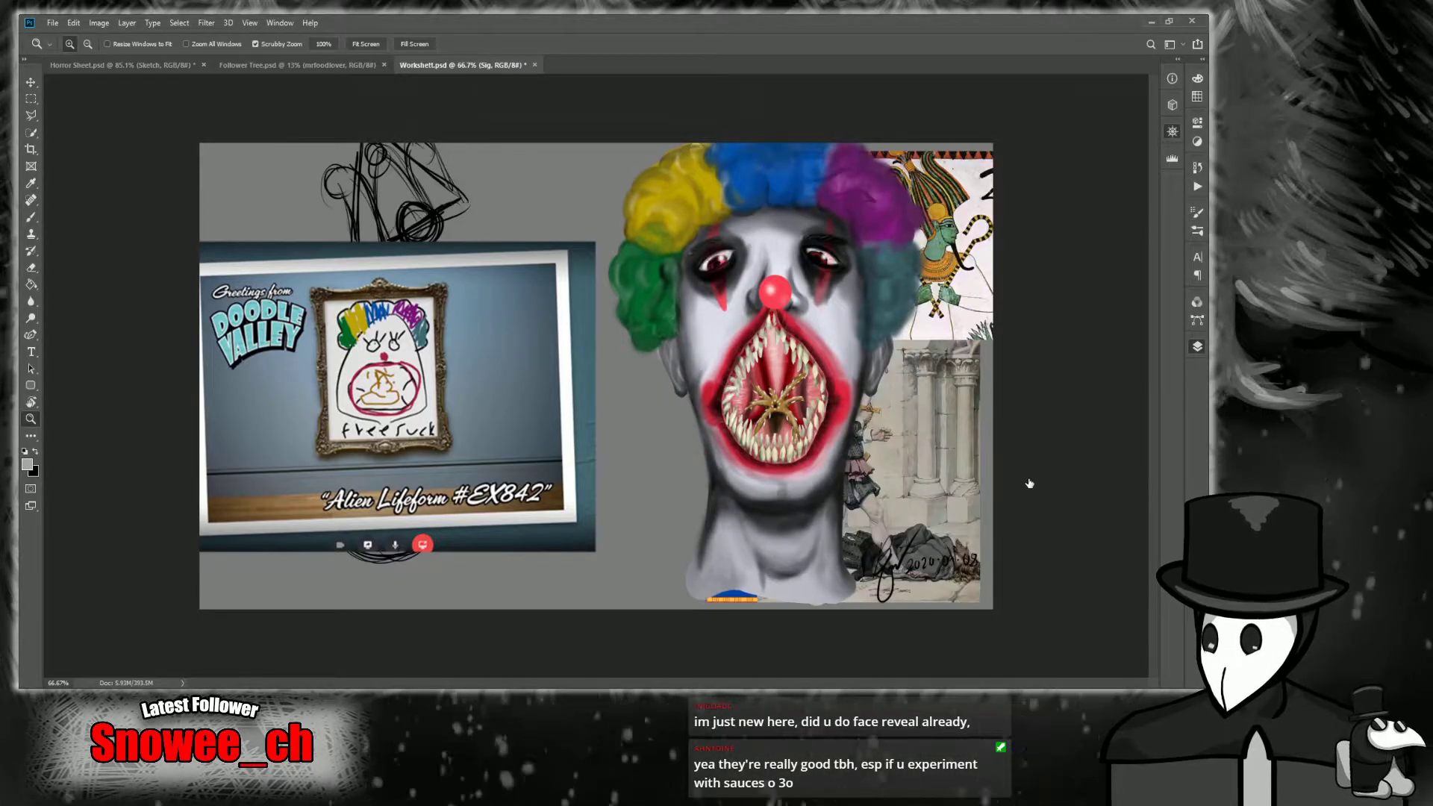
pyautogui.hotkey('ctrl', 'shift', 'z')
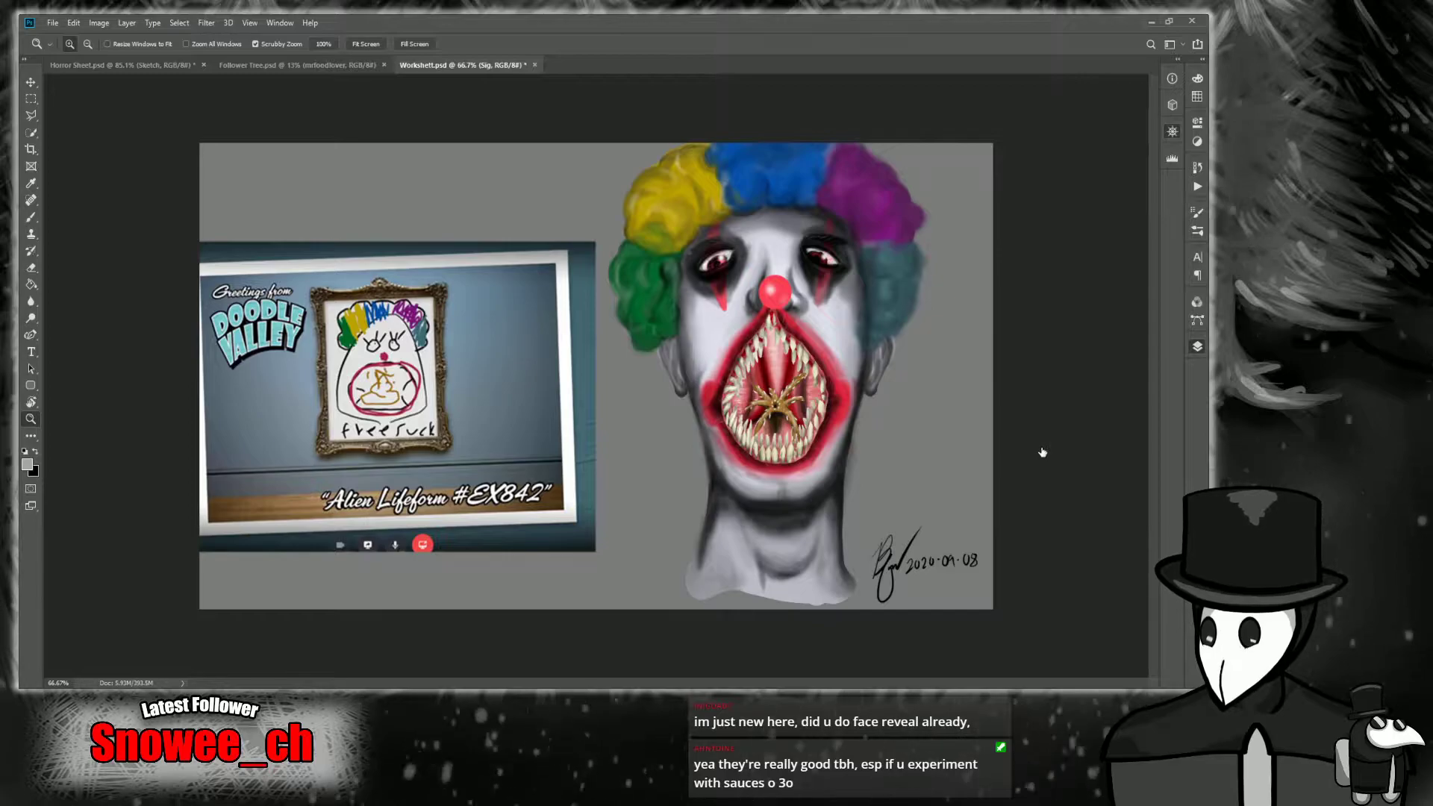
pyautogui.click(1044, 418)
pyautogui.click(1024, 423)
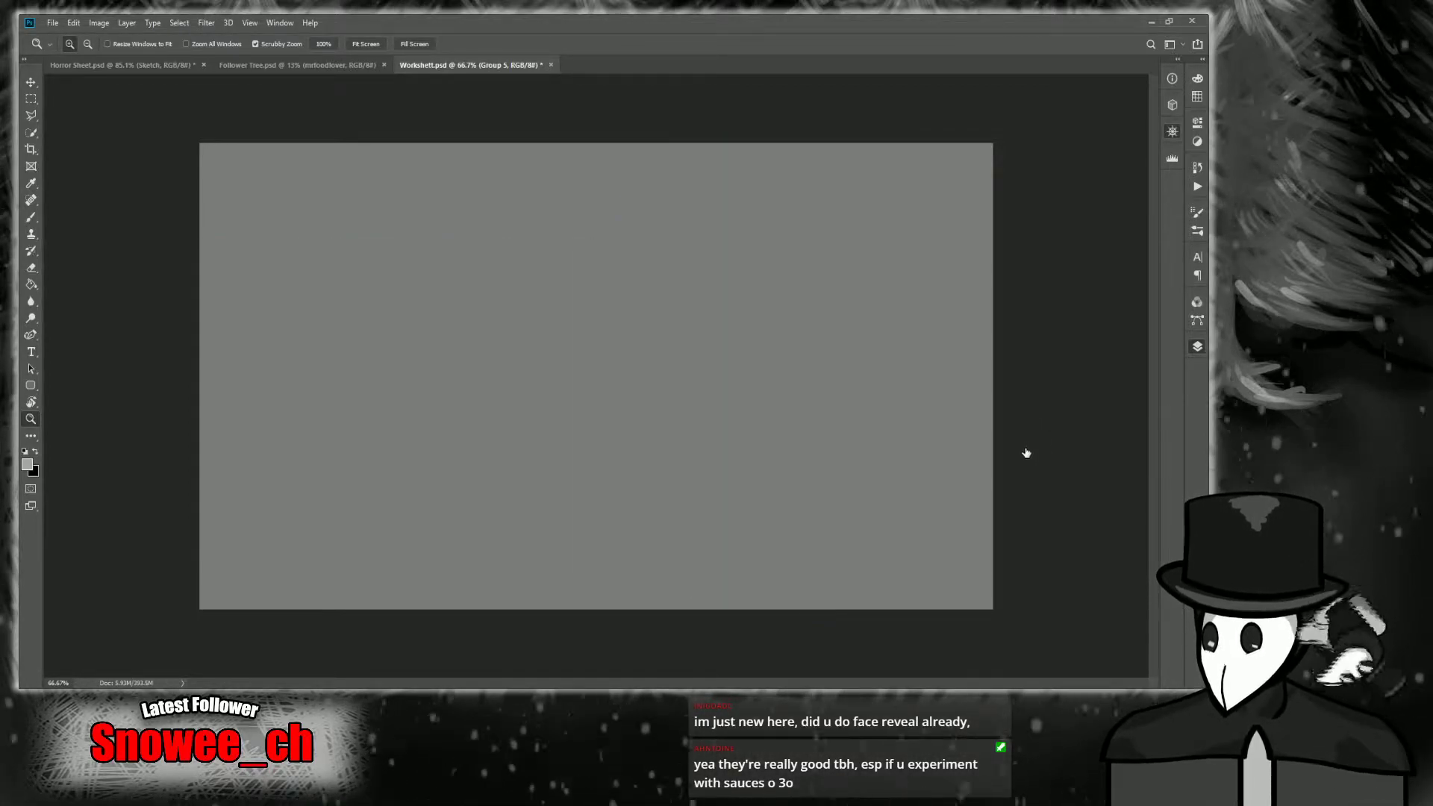
pyautogui.click(1026, 450)
pyautogui.hotkey('ctrl', 'z')
pyautogui.hotkey('ctrl', 'z')
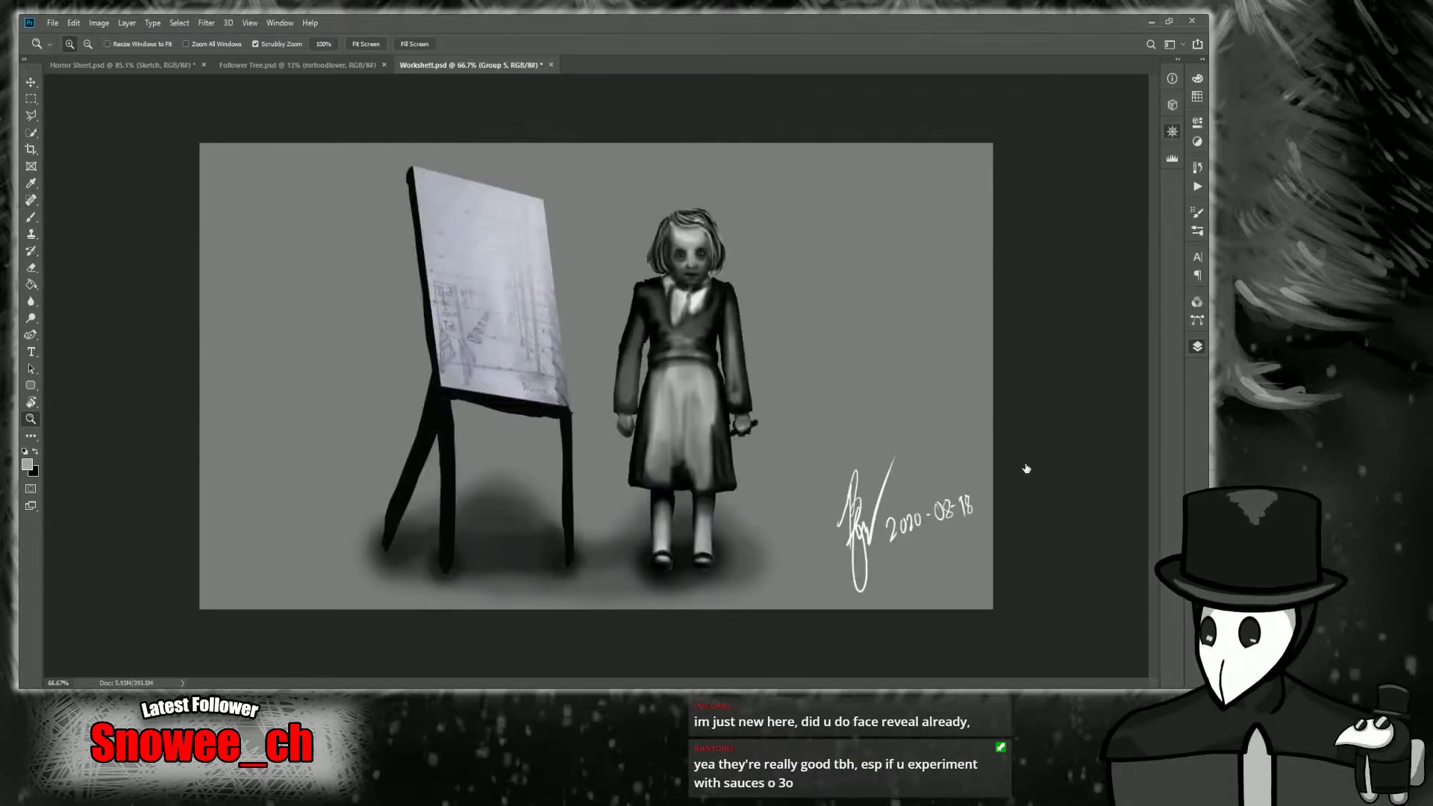
pyautogui.hotkey('ctrl', 'z')
pyautogui.hotkey('ctrl', '0')
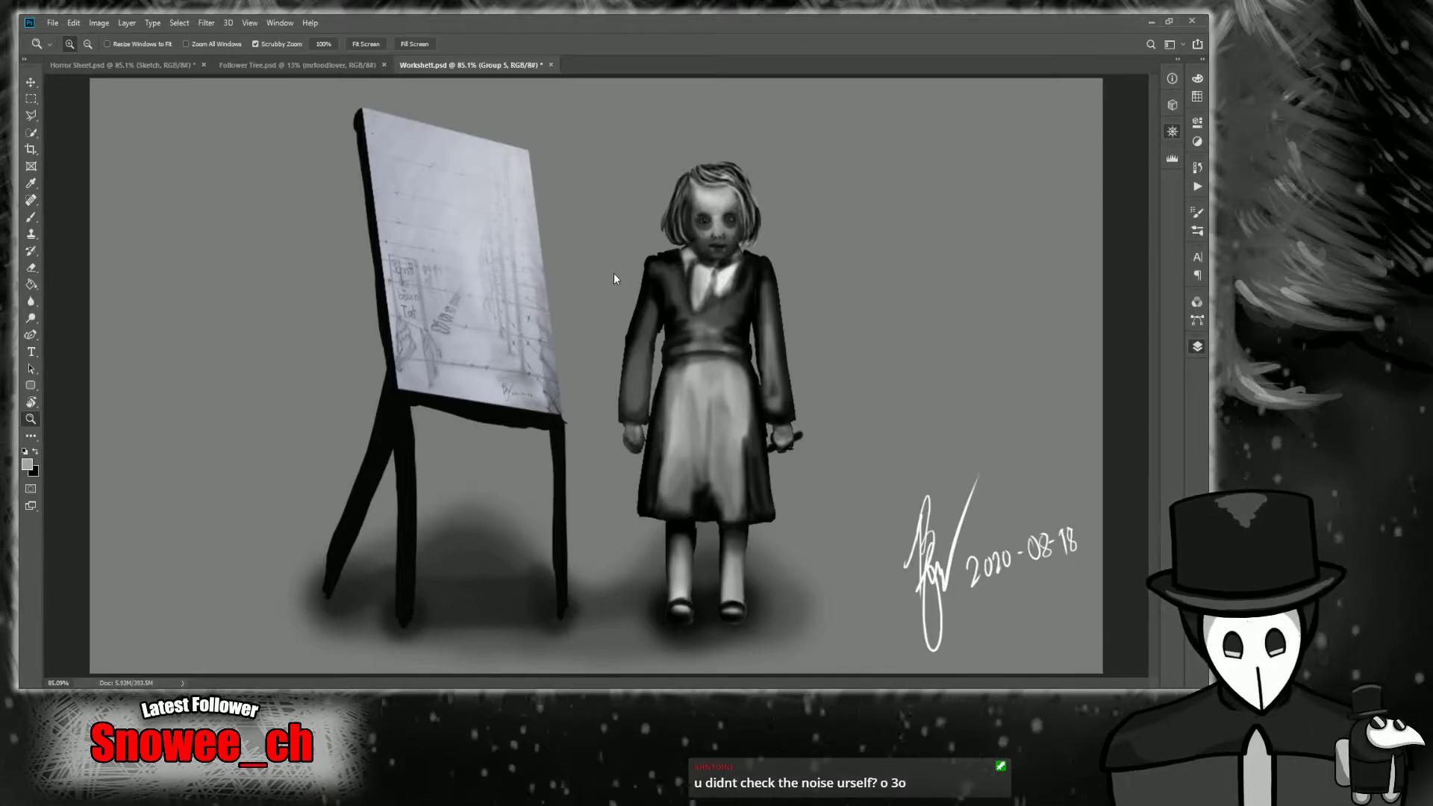
pyautogui.hotkey('ctrl', 'w')
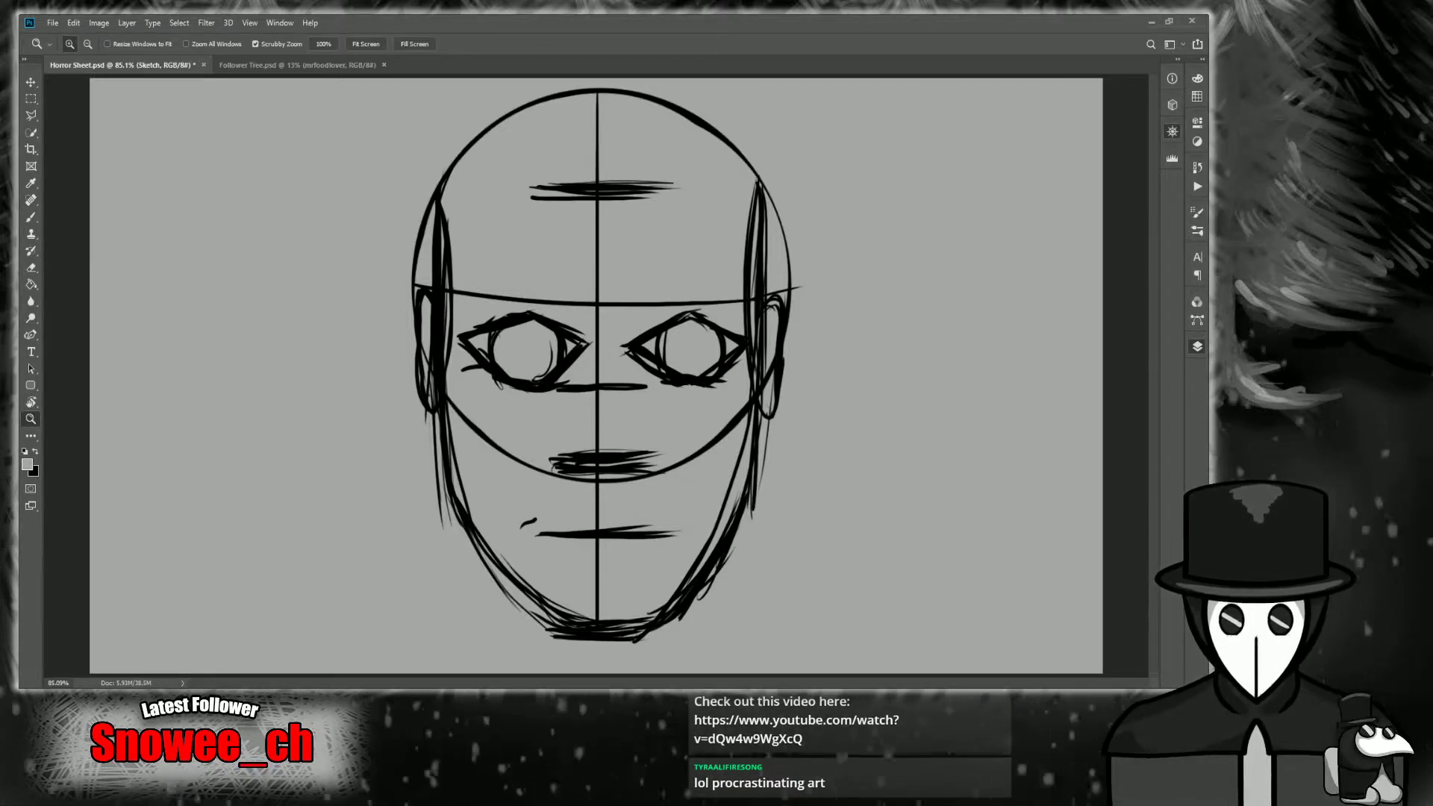
pyautogui.moveTo(567, 407); pyautogui.dragTo(552, 410)
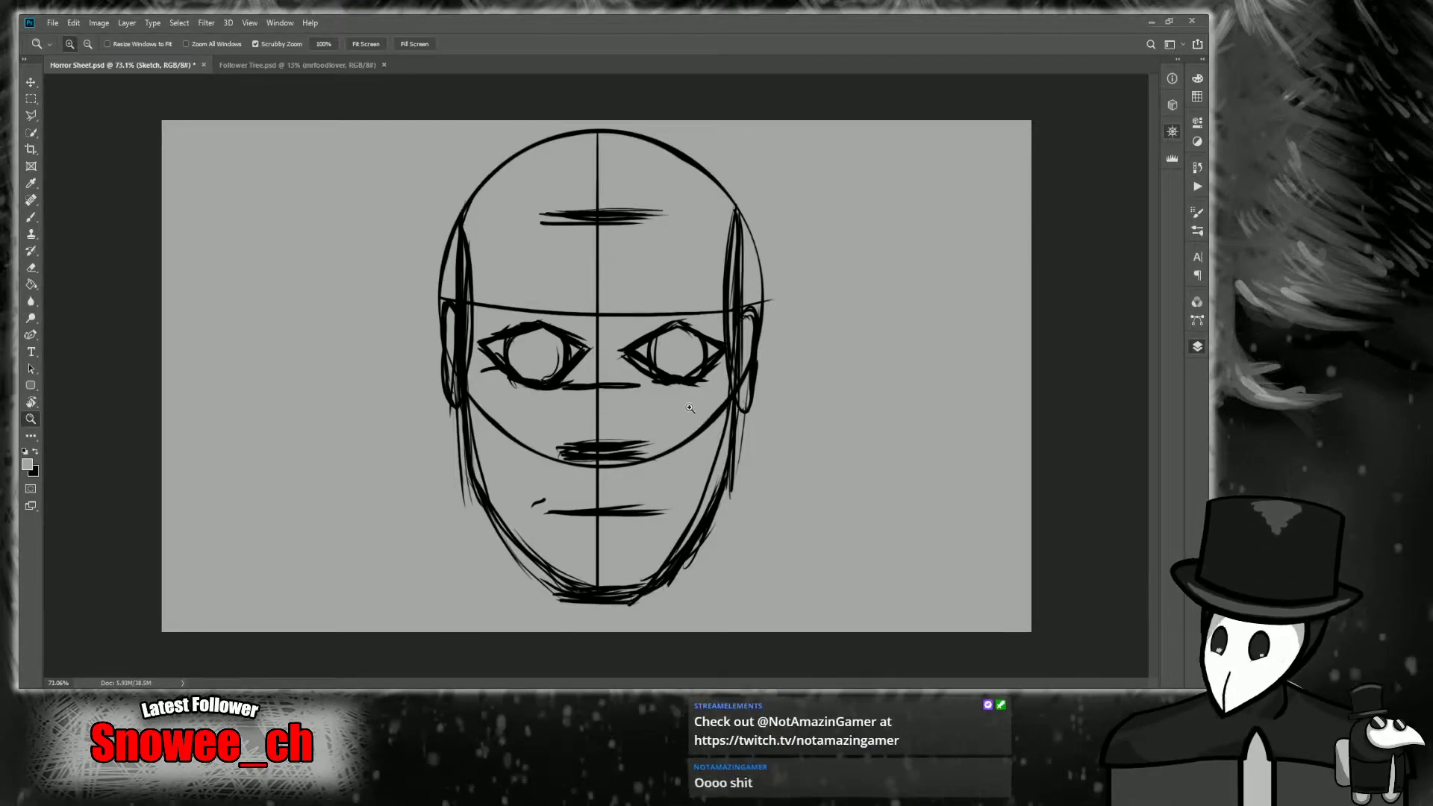
pyautogui.moveTo(610, 521)
pyautogui.mouseDown()
pyautogui.moveTo(627, 523)
pyautogui.moveTo(589, 473)
pyautogui.moveTo(607, 493)
pyautogui.mouseUp()
pyautogui.moveTo(1025, 138)
pyautogui.mouseDown()
pyautogui.moveTo(1072, 180)
pyautogui.moveTo(1072, 217)
pyautogui.mouseUp()
pyautogui.moveTo(673, 230); pyautogui.dragTo(697, 230)
pyautogui.press('b')
pyautogui.moveTo(620, 126); pyautogui.dragTo(599, 250)
pyautogui.moveTo(609, 132); pyautogui.dragTo(592, 275)
pyautogui.hotkey('ctrl', 'z')
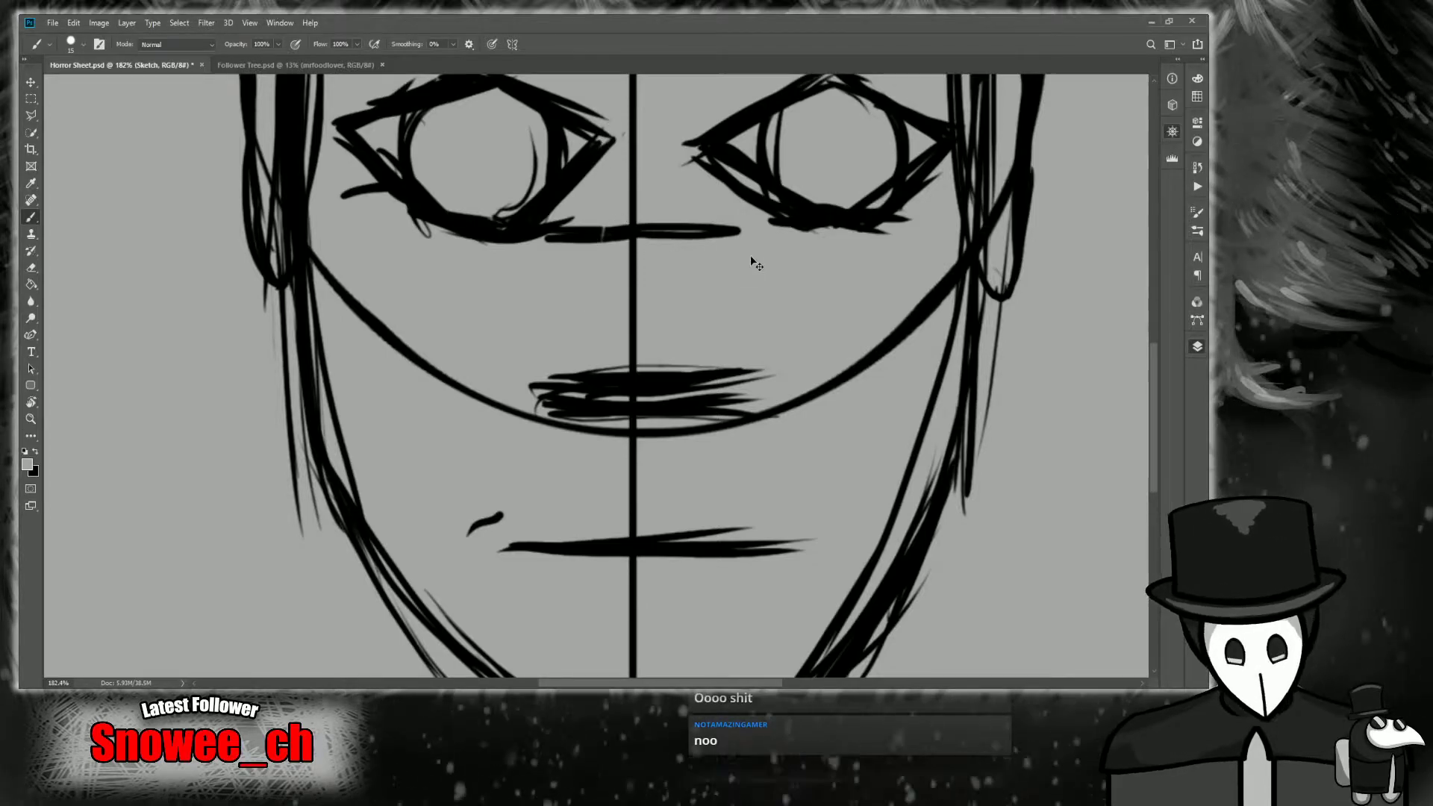
# Brush a black nose wedge with sides widening from the inner eye corners to the nose base, closed across the bridge and base.
pyautogui.press('x')
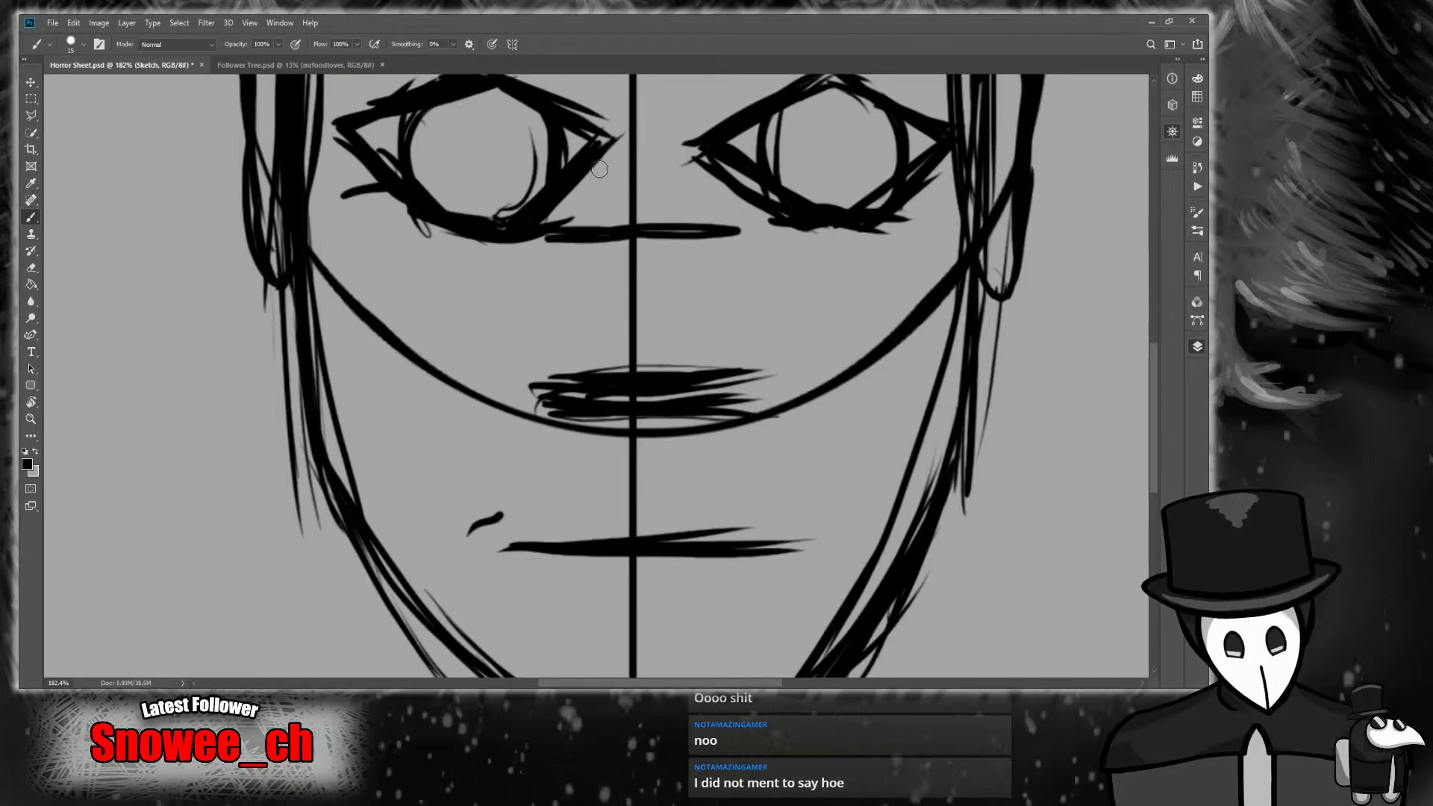
pyautogui.moveTo(606, 139)
pyautogui.mouseDown()
pyautogui.moveTo(576, 375)
pyautogui.moveTo(623, 422)
pyautogui.mouseUp()
pyautogui.moveTo(700, 362); pyautogui.dragTo(672, 433)
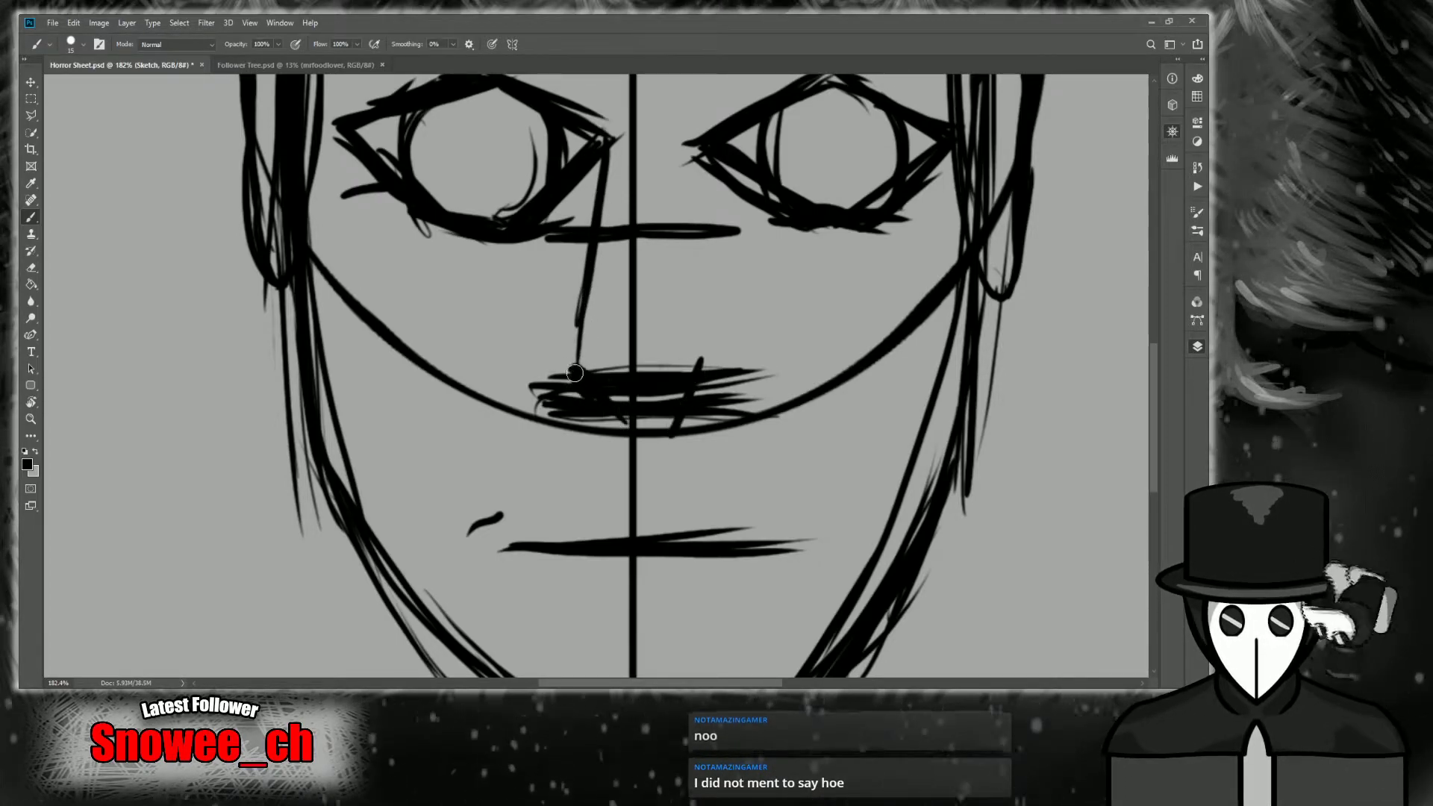
pyautogui.moveTo(576, 370); pyautogui.dragTo(700, 366)
pyautogui.moveTo(646, 143)
pyautogui.mouseDown()
pyautogui.moveTo(679, 228)
pyautogui.moveTo(701, 365)
pyautogui.mouseUp()
pyautogui.moveTo(661, 167); pyautogui.dragTo(694, 321)
pyautogui.moveTo(668, 131); pyautogui.dragTo(683, 220)
pyautogui.moveTo(576, 355)
pyautogui.mouseDown()
pyautogui.moveTo(658, 372)
pyautogui.moveTo(670, 370)
pyautogui.moveTo(592, 357)
pyautogui.moveTo(742, 350)
pyautogui.moveTo(601, 357)
pyautogui.mouseUp()
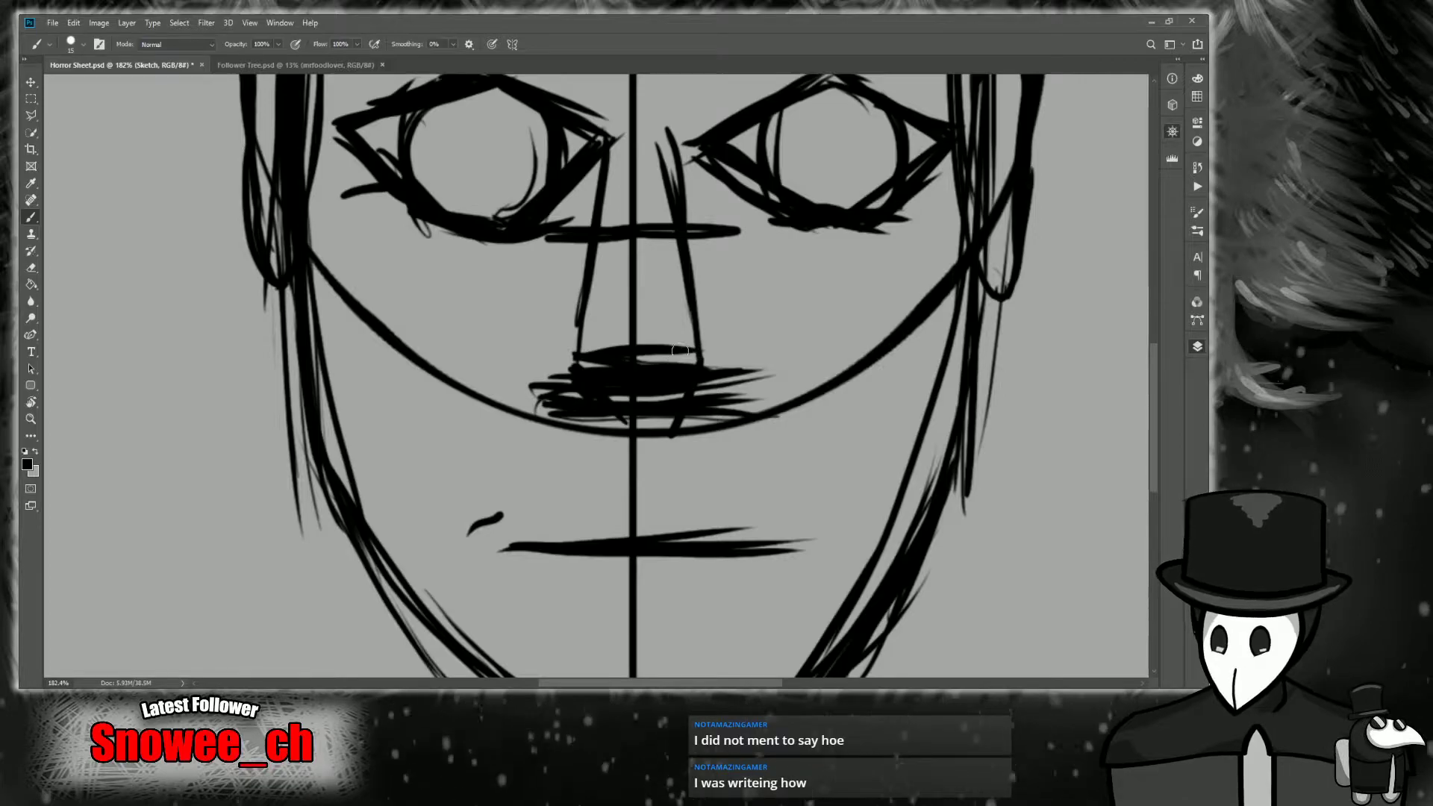
pyautogui.moveTo(608, 140)
pyautogui.mouseDown()
pyautogui.moveTo(701, 141)
pyautogui.moveTo(683, 138)
pyautogui.mouseUp()
# Examine the nose wedge's proportions against the eyes, mouth line and jaw.
pyautogui.moveTo(1020, 147)
pyautogui.mouseDown()
pyautogui.moveTo(1029, 636)
pyautogui.moveTo(957, 473)
pyautogui.mouseUp()
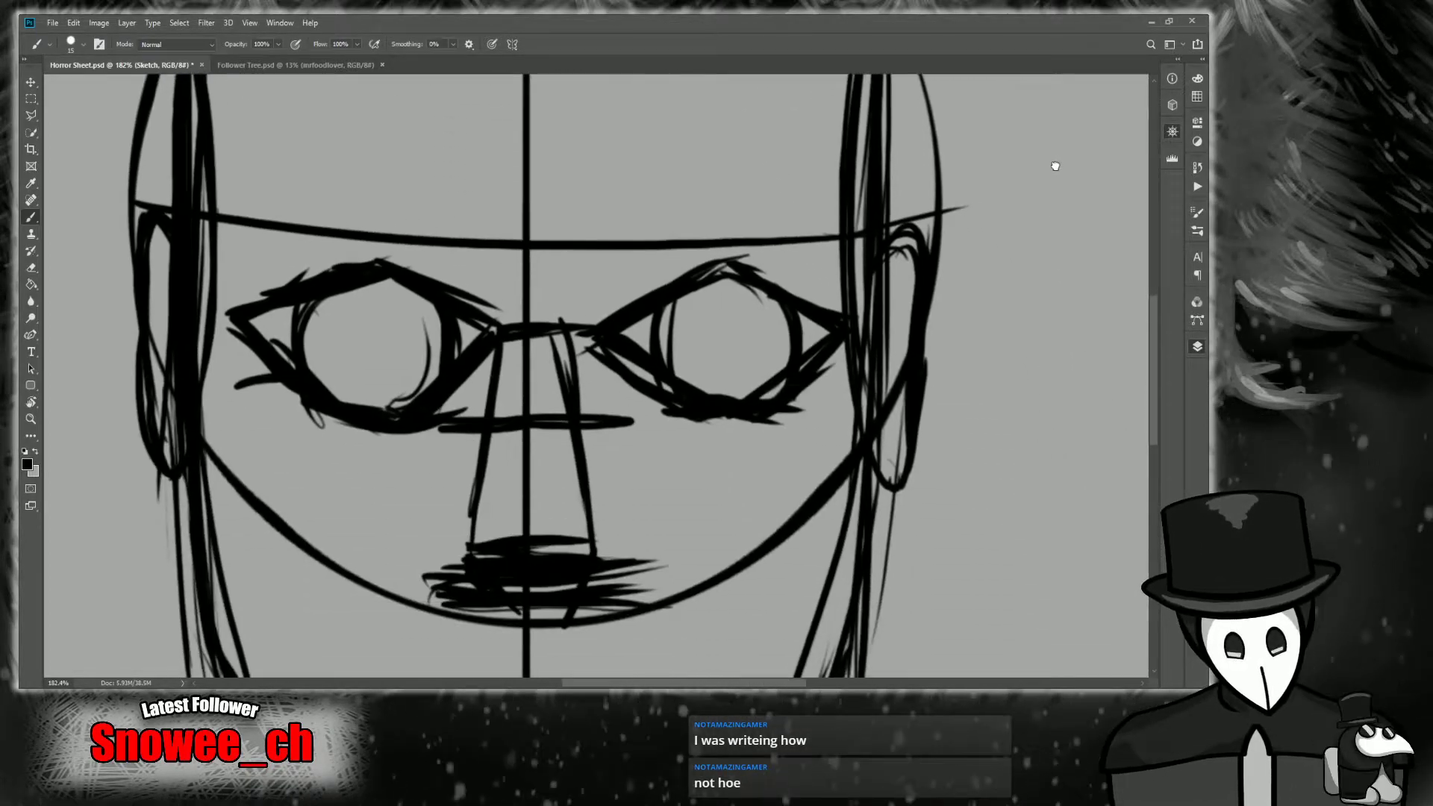
pyautogui.press('z')
pyautogui.moveTo(626, 415); pyautogui.dragTo(604, 415)
pyautogui.scroll(-1, 605, 415)
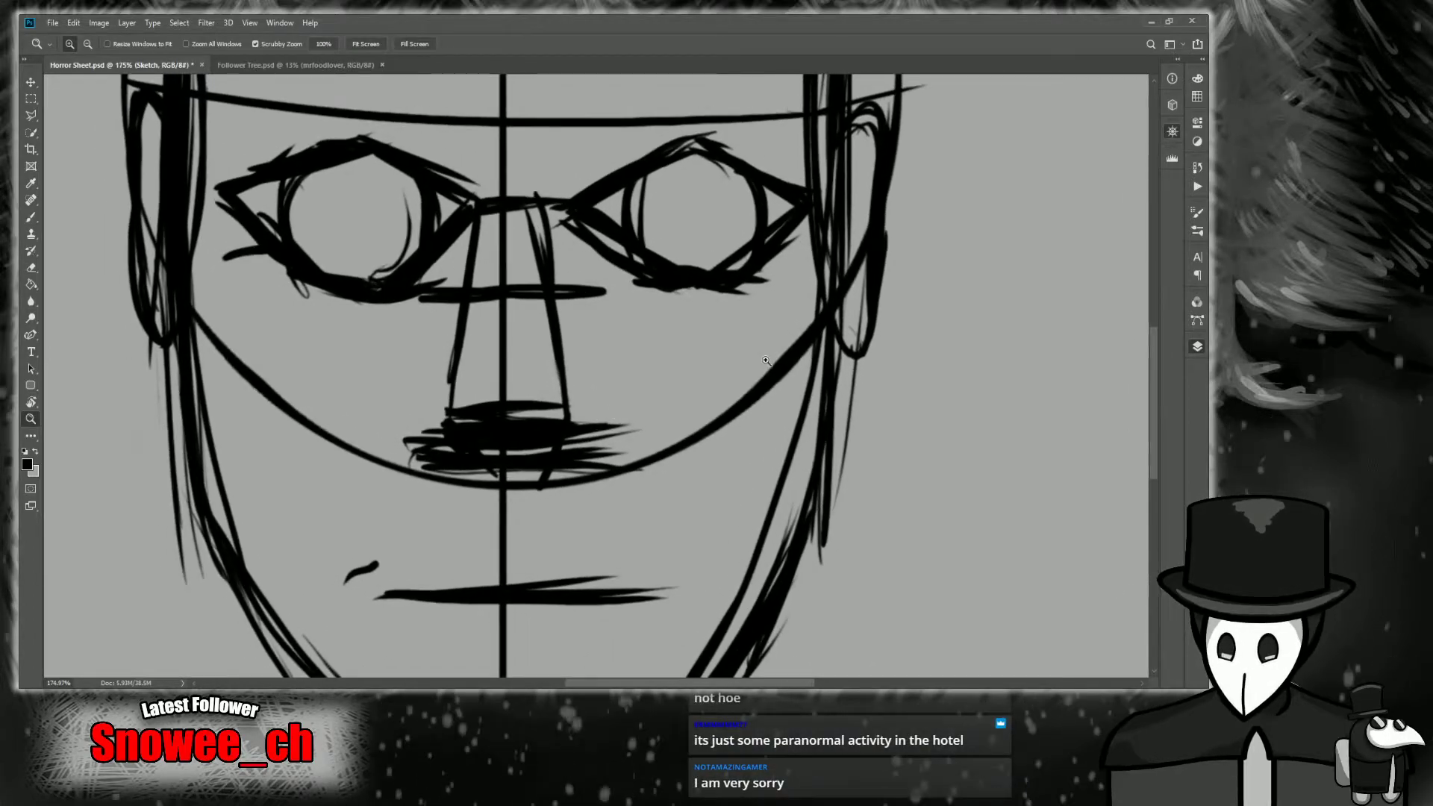
pyautogui.scroll(-1, 605, 416)
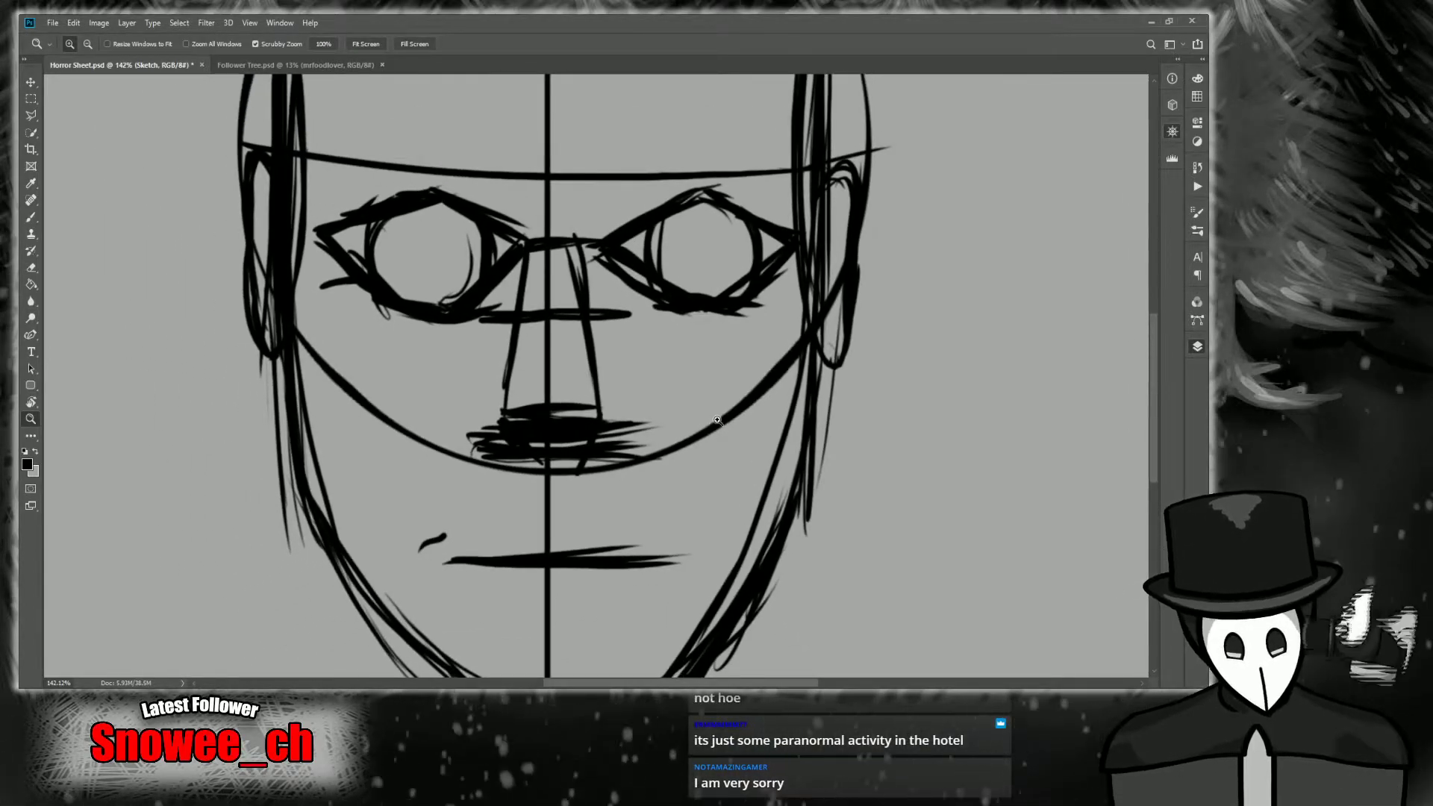
pyautogui.scroll(-2, 562, 329)
pyautogui.moveTo(562, 329); pyautogui.dragTo(587, 366)
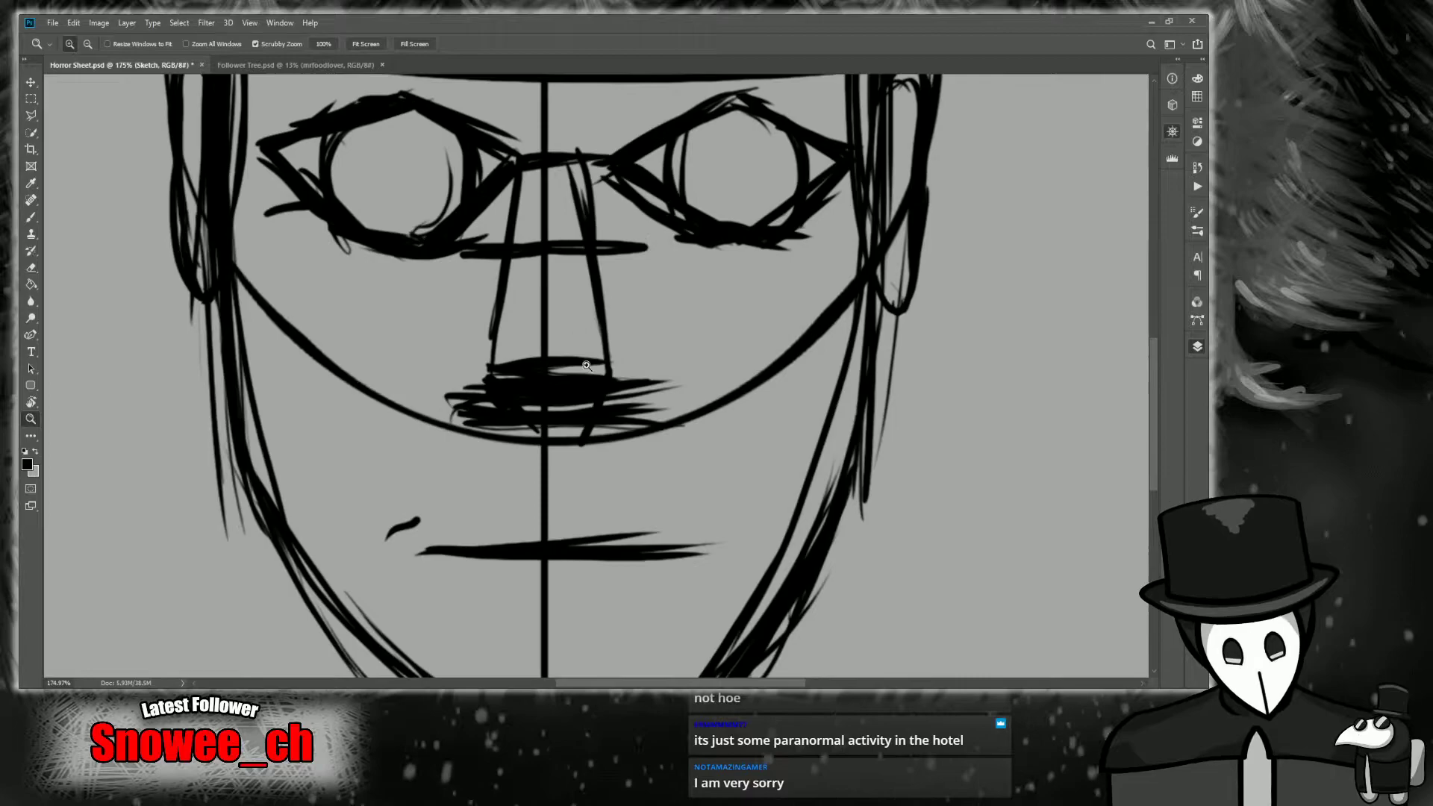
pyautogui.hscroll(-3, 626, 474)
pyautogui.scroll(-1, 627, 475)
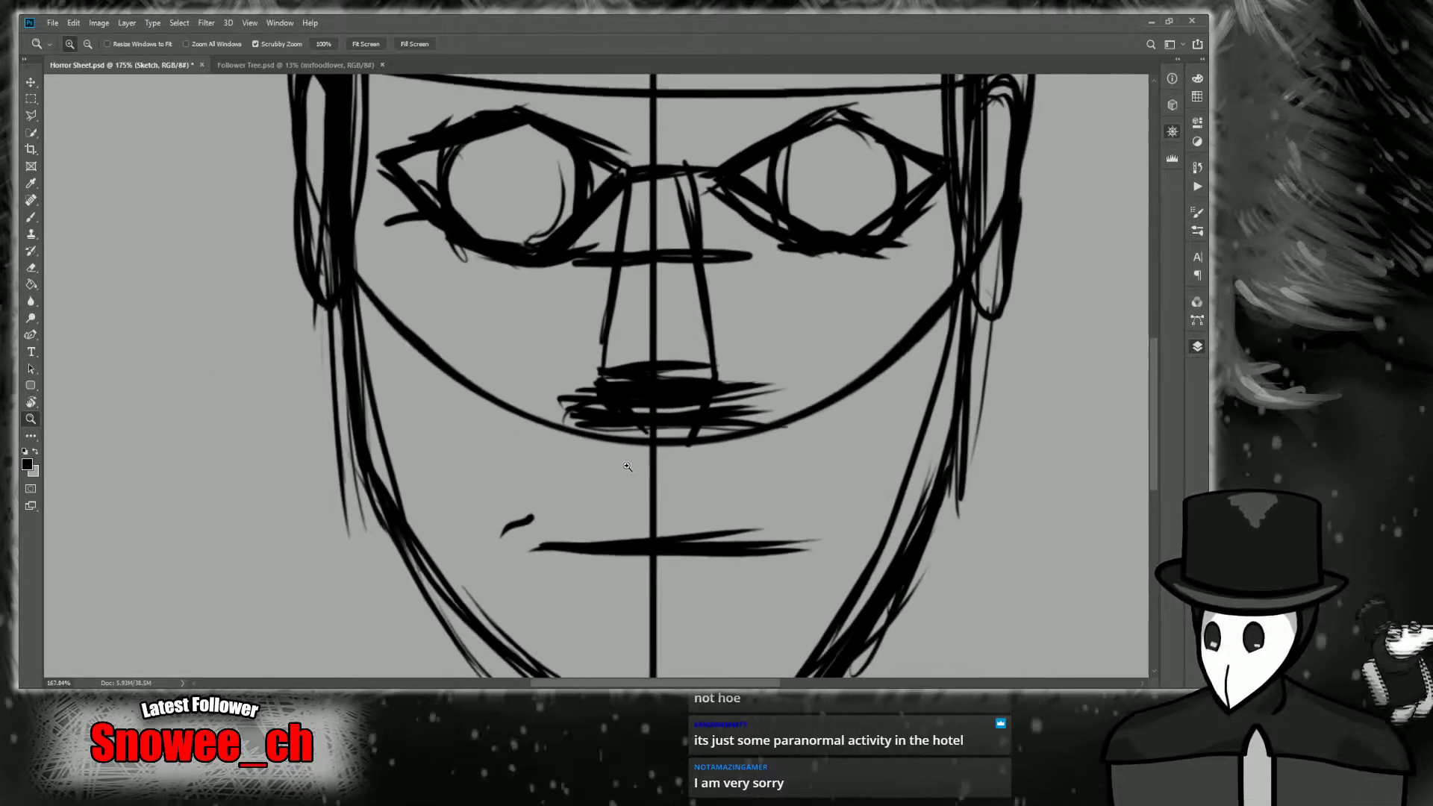
# Reinforce the nose's bridge and side lines in black, and add slanted and horizontal strokes beneath its base.
pyautogui.press('b')
pyautogui.moveTo(613, 402); pyautogui.dragTo(635, 447)
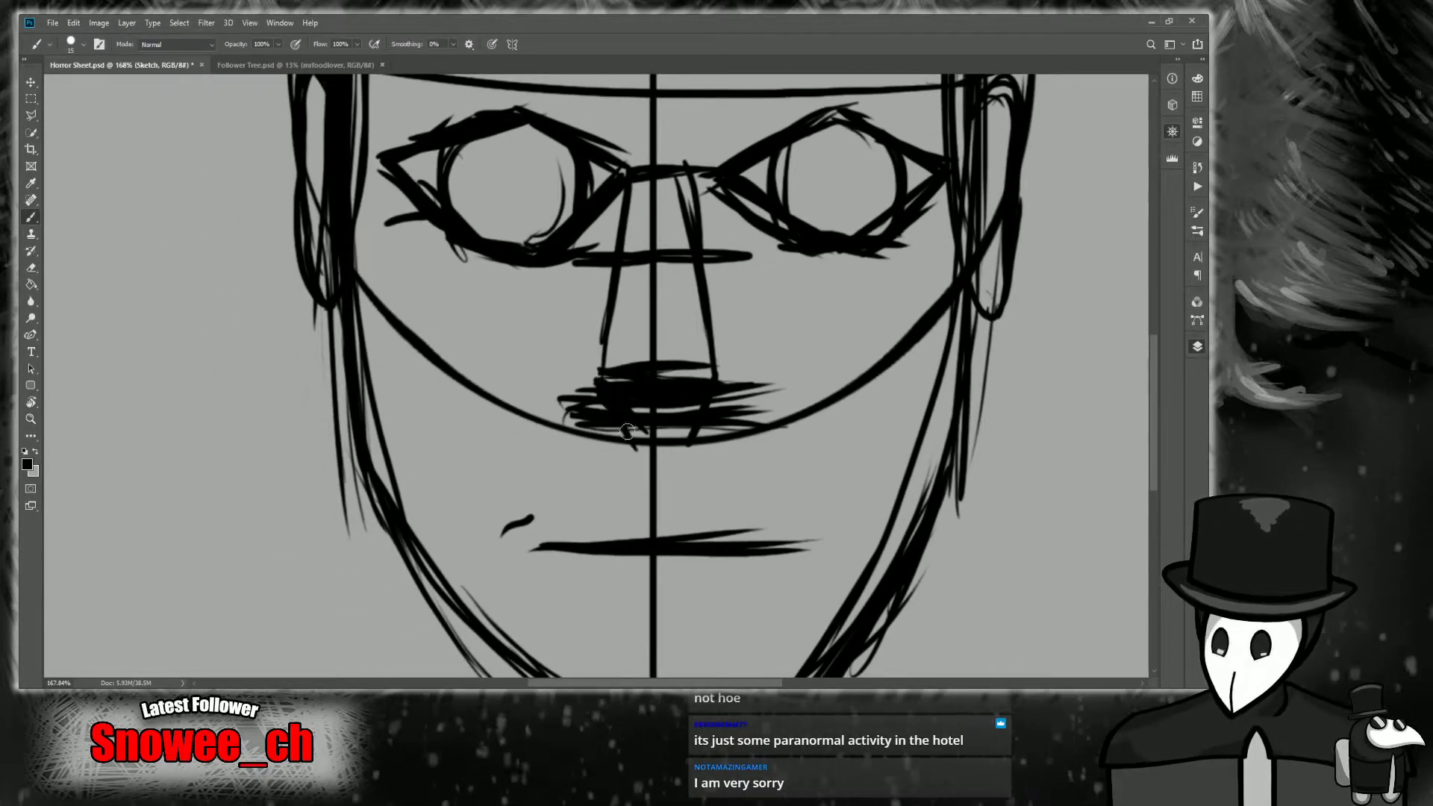
pyautogui.moveTo(633, 173)
pyautogui.mouseDown()
pyautogui.moveTo(684, 179)
pyautogui.moveTo(722, 349)
pyautogui.mouseUp()
pyautogui.moveTo(701, 274)
pyautogui.mouseDown()
pyautogui.moveTo(710, 405)
pyautogui.moveTo(697, 339)
pyautogui.mouseUp()
pyautogui.moveTo(629, 206); pyautogui.dragTo(602, 371)
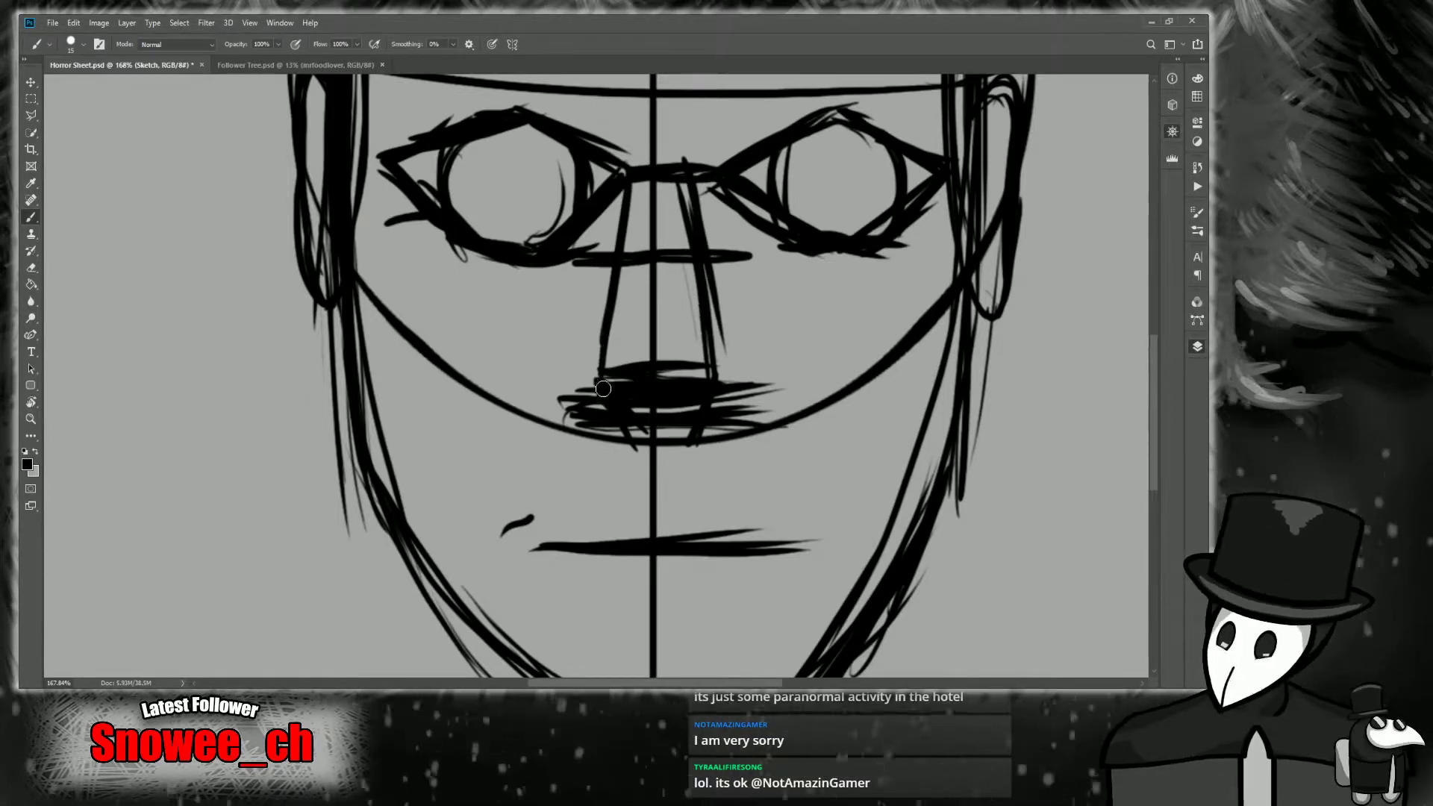
pyautogui.moveTo(607, 436); pyautogui.dragTo(690, 439)
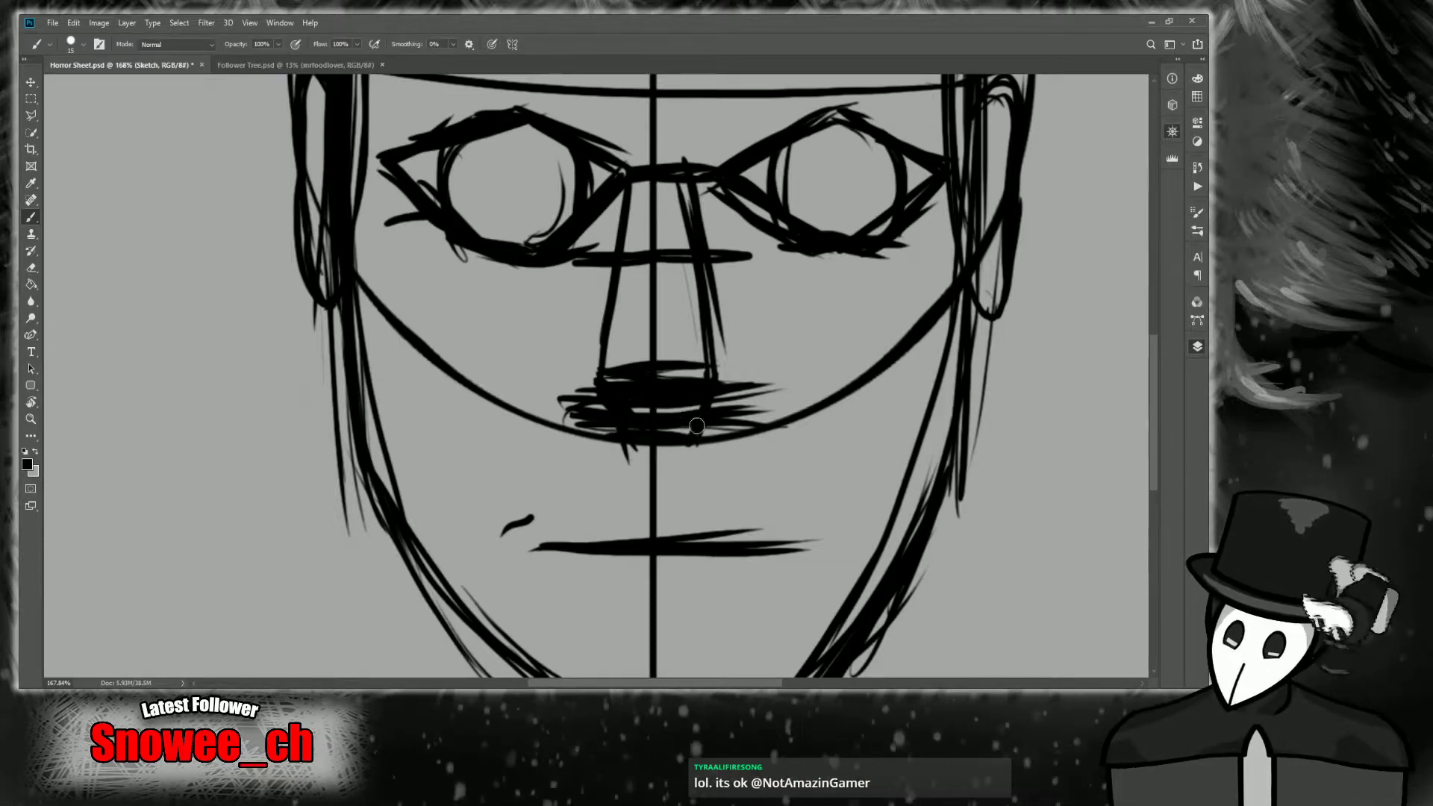
pyautogui.moveTo(614, 373); pyautogui.dragTo(707, 368)
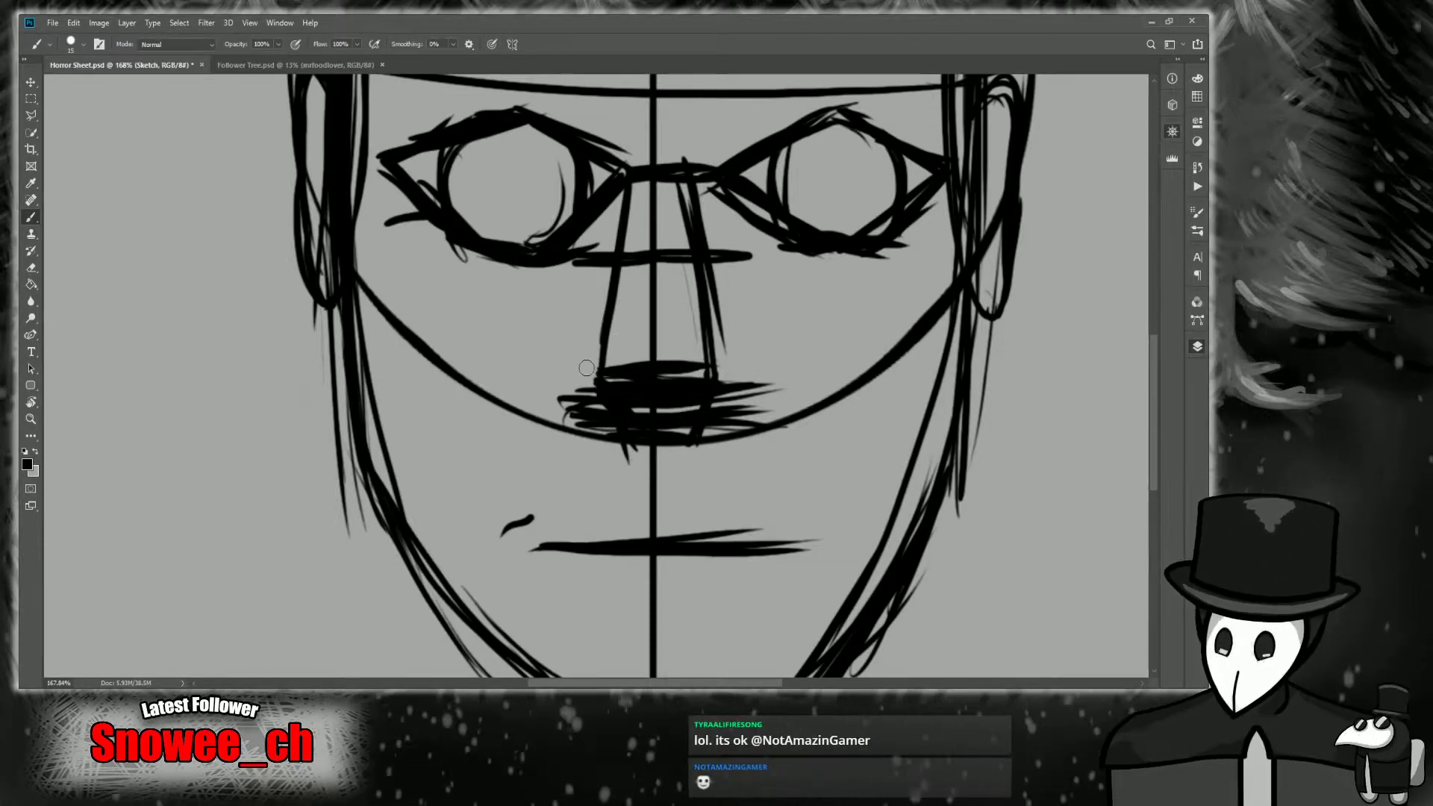
# Widen the nose with a second outer line along each side, and darken the block at its base with angled lower corners.
pyautogui.moveTo(589, 367); pyautogui.dragTo(705, 371)
pyautogui.moveTo(582, 373)
pyautogui.mouseDown()
pyautogui.moveTo(599, 414)
pyautogui.moveTo(575, 366)
pyautogui.moveTo(621, 205)
pyautogui.mouseUp()
pyautogui.moveTo(590, 366); pyautogui.dragTo(603, 272)
pyautogui.moveTo(625, 195); pyautogui.dragTo(610, 254)
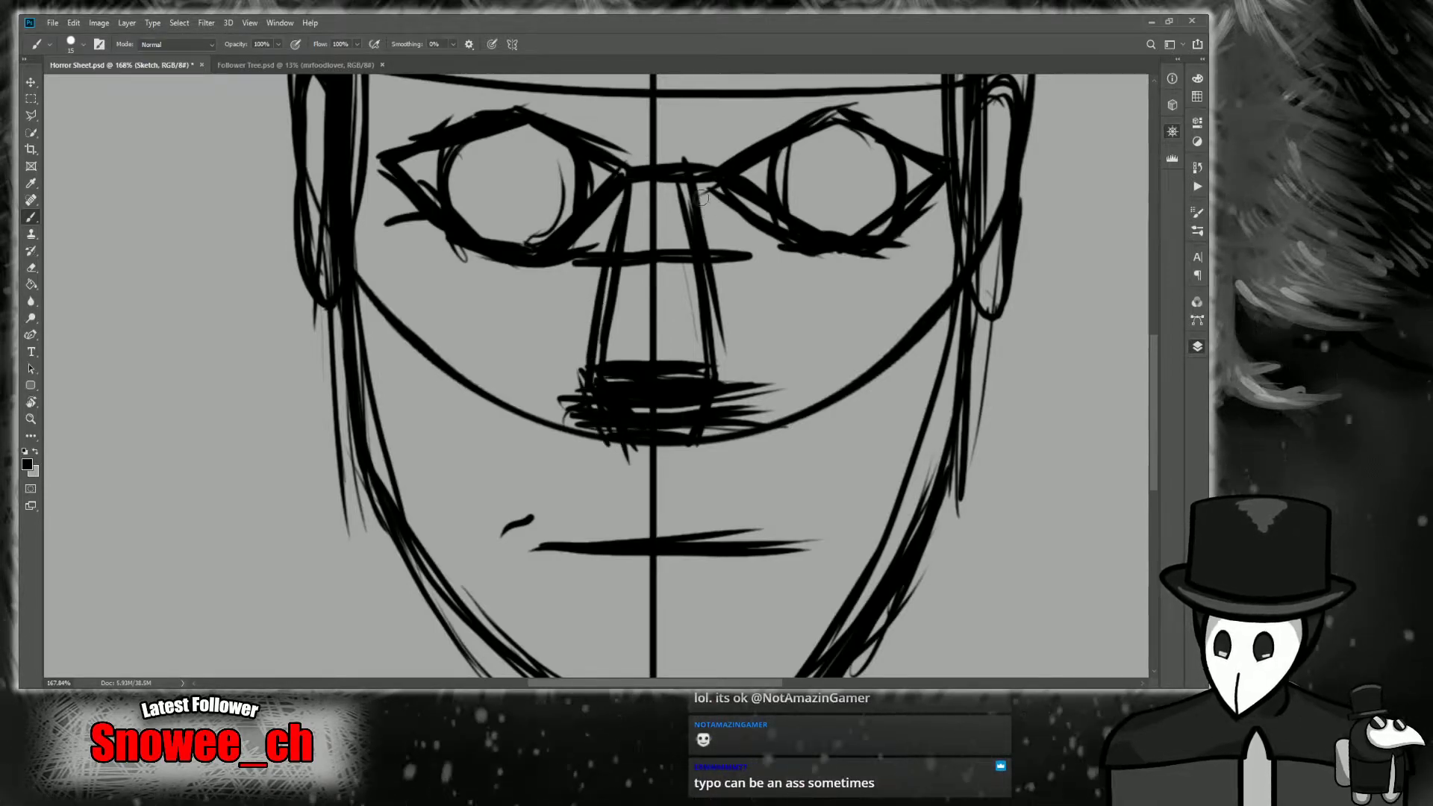
pyautogui.moveTo(697, 186); pyautogui.dragTo(738, 379)
pyautogui.moveTo(640, 379)
pyautogui.mouseDown()
pyautogui.moveTo(738, 374)
pyautogui.moveTo(703, 439)
pyautogui.mouseUp()
pyautogui.moveTo(730, 387); pyautogui.dragTo(703, 444)
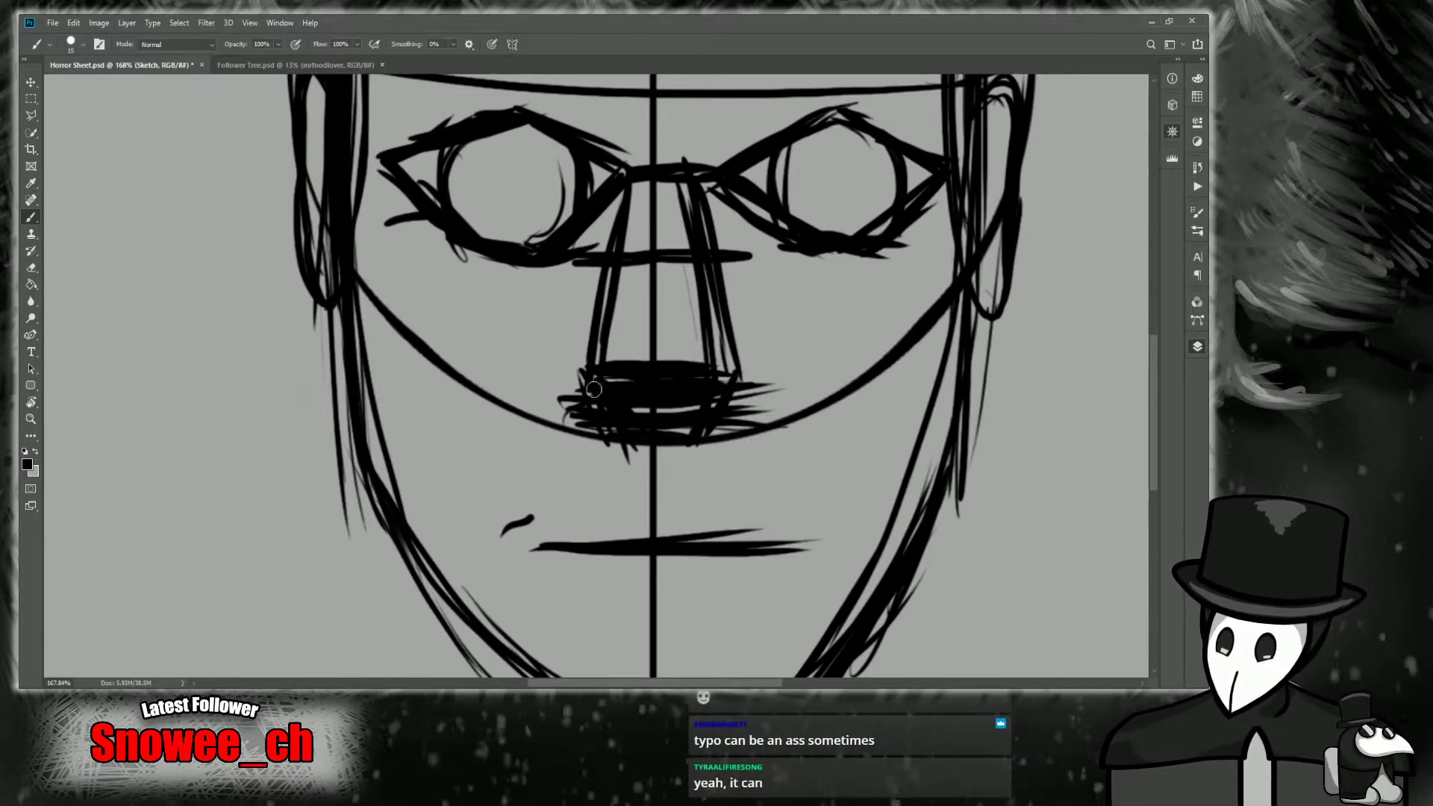
pyautogui.press('z')
pyautogui.moveTo(614, 437); pyautogui.dragTo(629, 437)
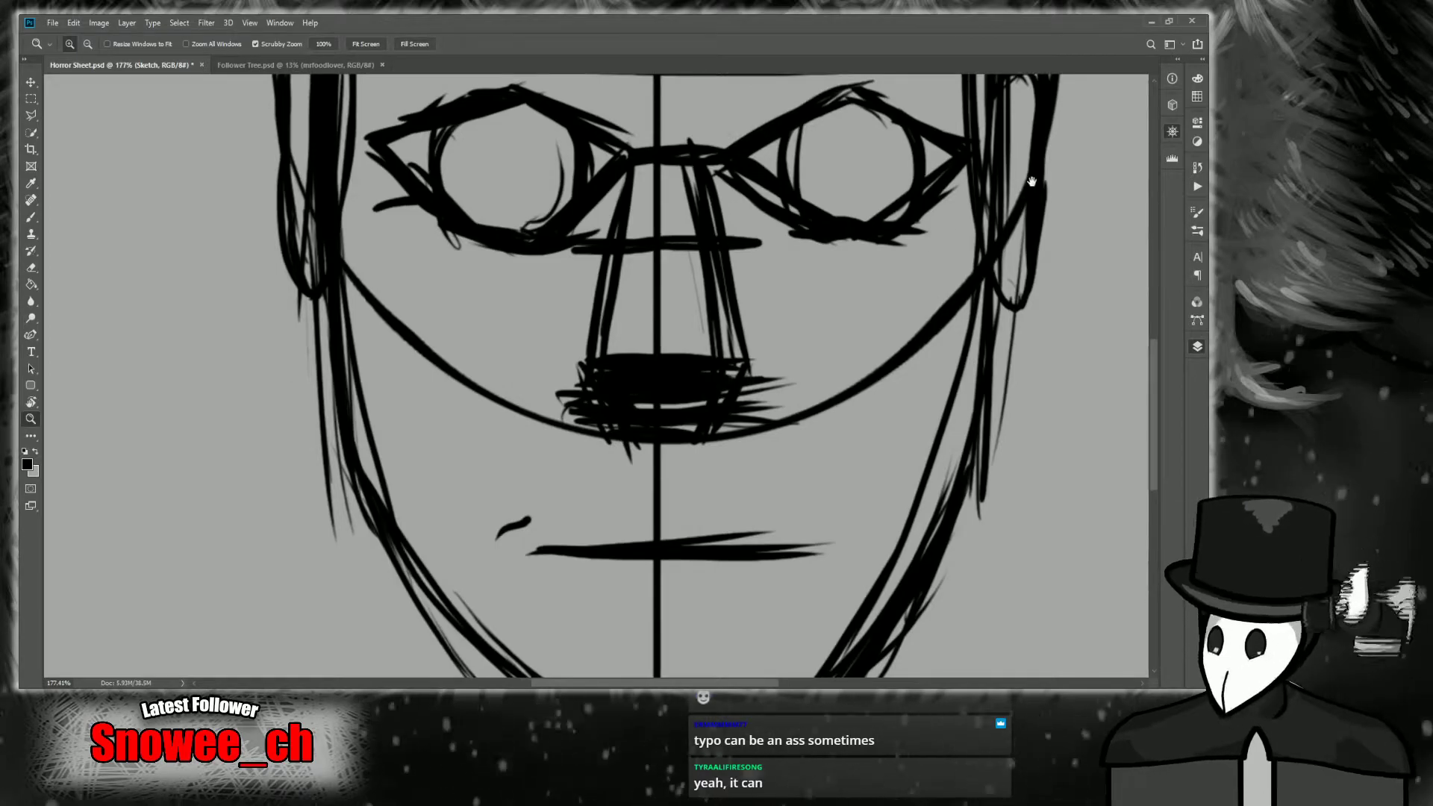
pyautogui.moveTo(1032, 181); pyautogui.dragTo(1031, 122)
pyautogui.press('b')
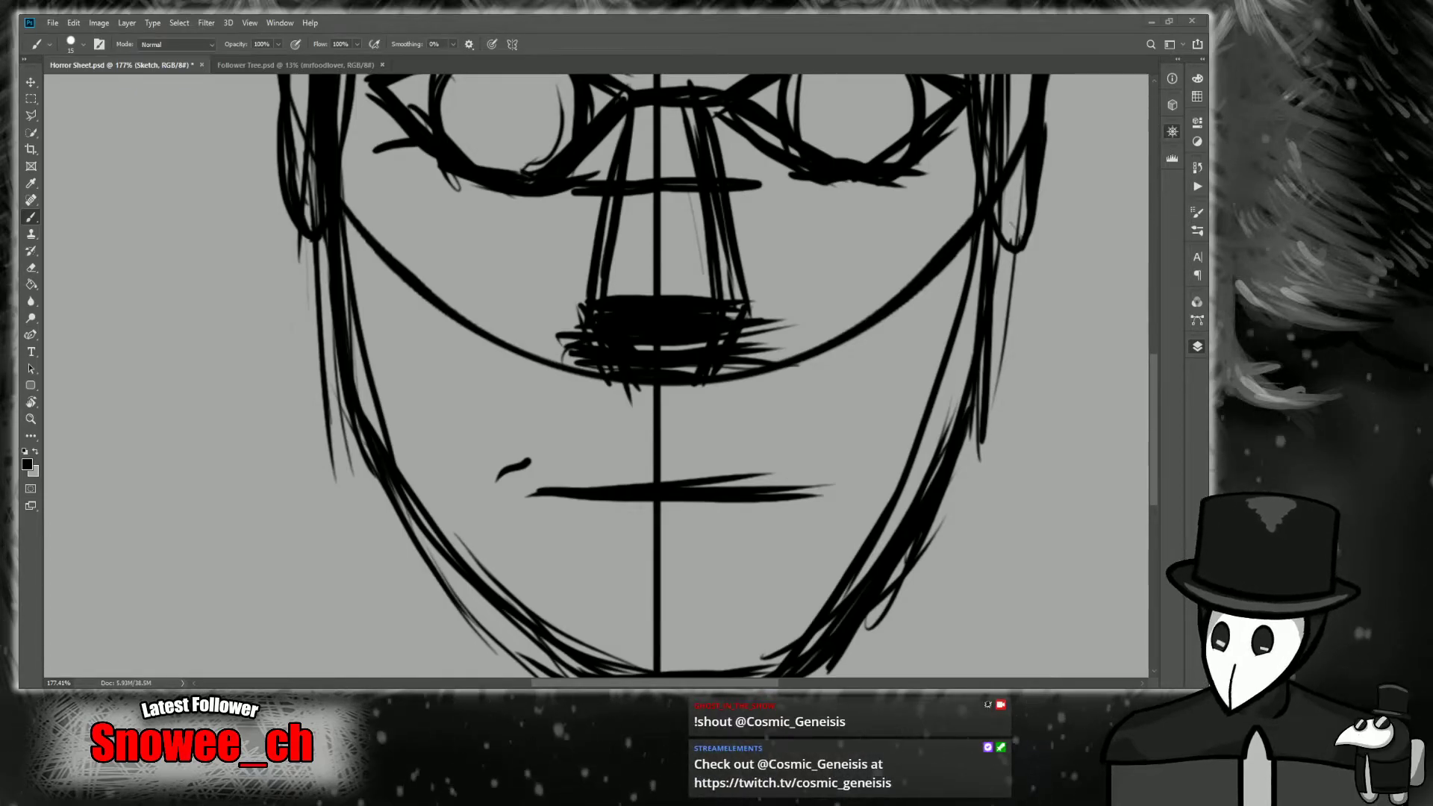
# Brush the upper lip's outline in black above the mouth line, dipping at the central guide.
pyautogui.moveTo(1049, 174); pyautogui.dragTo(1076, 204)
pyautogui.moveTo(691, 377)
pyautogui.mouseDown()
pyautogui.moveTo(640, 377)
pyautogui.moveTo(693, 377)
pyautogui.mouseUp()
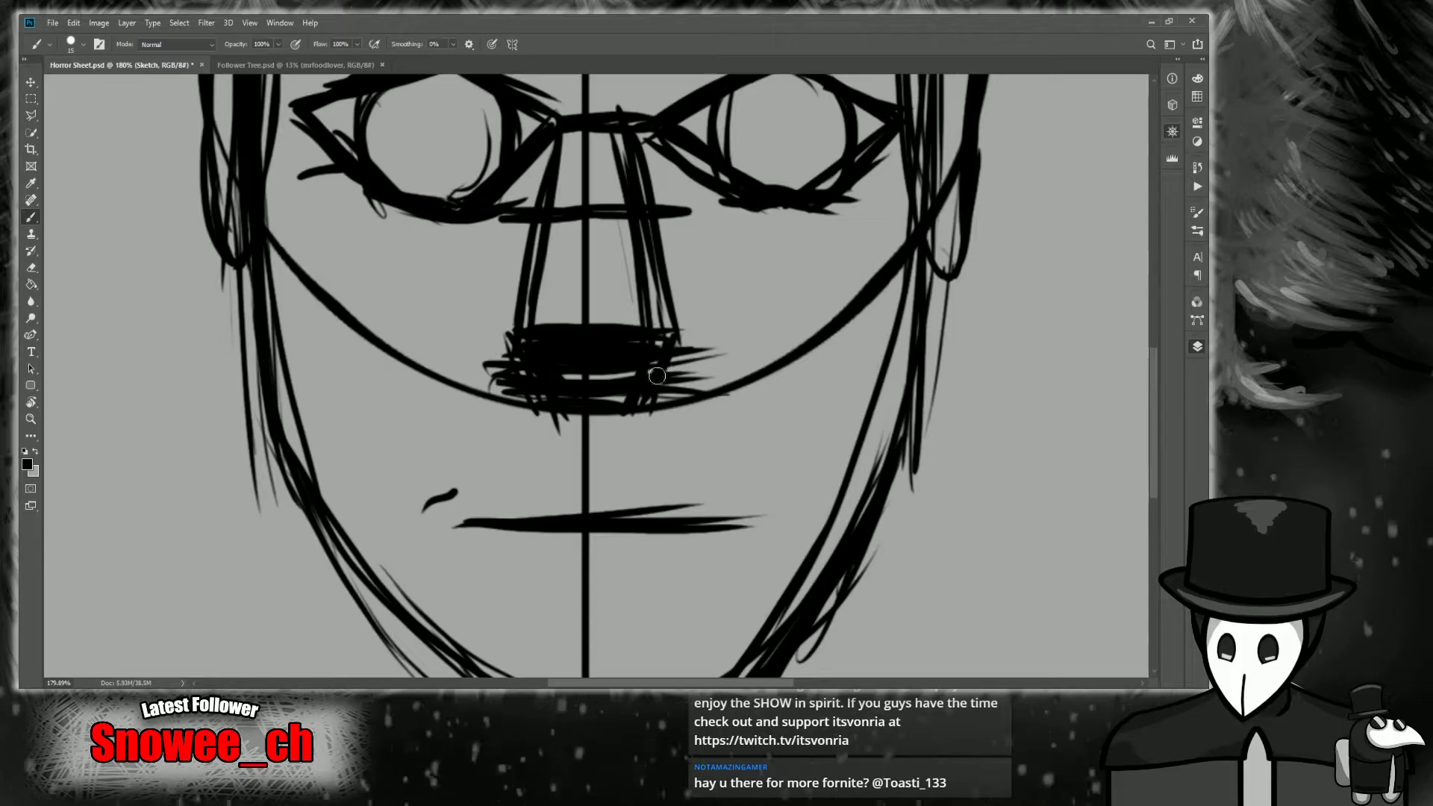
pyautogui.press('z')
pyautogui.scroll(-2, 635, 441)
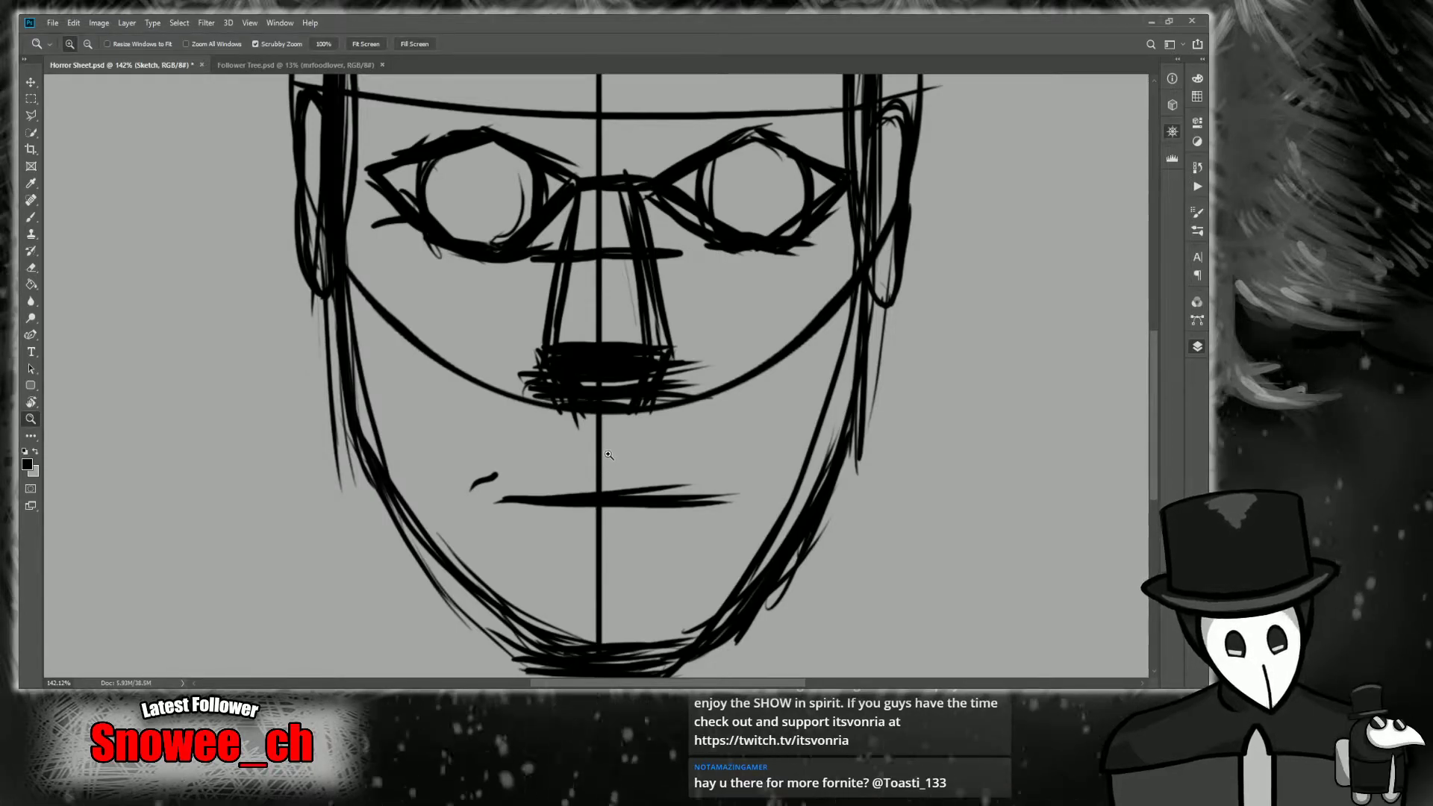
pyautogui.scroll(2, 609, 454)
pyautogui.scroll(-2, 618, 452)
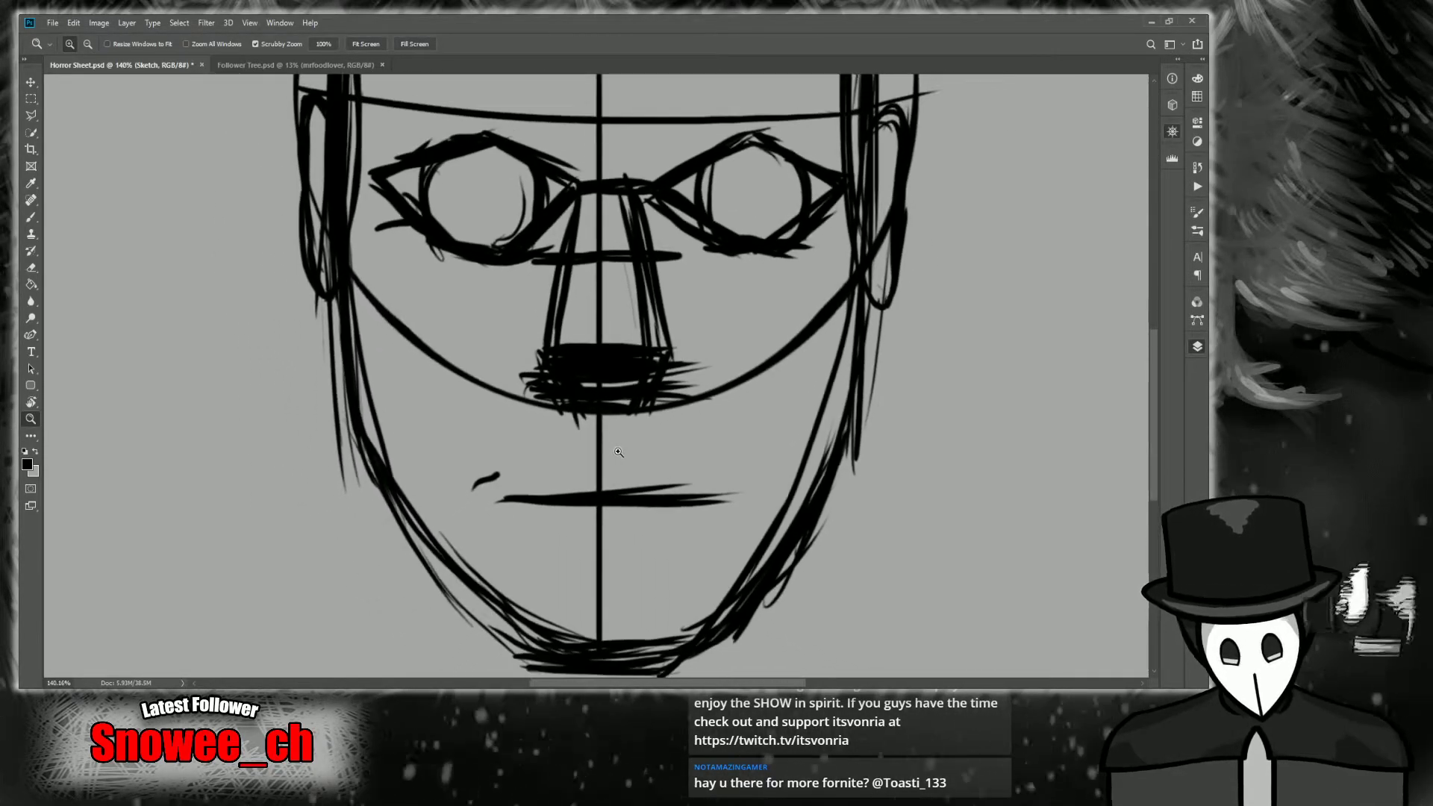
pyautogui.scroll(2, 618, 451)
pyautogui.press('b')
pyautogui.moveTo(570, 470)
pyautogui.mouseDown()
pyautogui.moveTo(463, 510)
pyautogui.moveTo(541, 479)
pyautogui.moveTo(629, 492)
pyautogui.moveTo(588, 489)
pyautogui.moveTo(610, 472)
pyautogui.moveTo(757, 511)
pyautogui.mouseUp()
pyautogui.moveTo(741, 498)
pyautogui.mouseDown()
pyautogui.moveTo(767, 509)
pyautogui.moveTo(613, 473)
pyautogui.moveTo(484, 499)
pyautogui.moveTo(556, 477)
pyautogui.moveTo(594, 490)
pyautogui.mouseUp()
pyautogui.press('space')
pyautogui.moveTo(1024, 315); pyautogui.dragTo(995, 212)
pyautogui.press('z')
pyautogui.moveTo(599, 463); pyautogui.dragTo(631, 459)
pyautogui.press('b')
pyautogui.moveTo(513, 452)
pyautogui.mouseDown()
pyautogui.moveTo(623, 448)
pyautogui.moveTo(582, 488)
pyautogui.moveTo(598, 487)
pyautogui.mouseUp()
# Brush a full lower lip in black beneath the mouth line, with two curved inner strokes meeting at the central guide.
pyautogui.press('z')
pyautogui.press('b')
pyautogui.moveTo(501, 403)
pyautogui.mouseDown()
pyautogui.moveTo(645, 390)
pyautogui.moveTo(544, 449)
pyautogui.mouseUp()
pyautogui.moveTo(623, 415)
pyautogui.mouseDown()
pyautogui.moveTo(579, 446)
pyautogui.moveTo(427, 449)
pyautogui.mouseUp()
pyautogui.moveTo(358, 394); pyautogui.dragTo(485, 446)
pyautogui.moveTo(393, 432)
pyautogui.mouseDown()
pyautogui.moveTo(501, 459)
pyautogui.moveTo(515, 449)
pyautogui.mouseUp()
pyautogui.moveTo(380, 414); pyautogui.dragTo(452, 457)
pyautogui.moveTo(556, 406)
pyautogui.mouseDown()
pyautogui.moveTo(558, 429)
pyautogui.moveTo(629, 450)
pyautogui.moveTo(739, 422)
pyautogui.moveTo(771, 394)
pyautogui.mouseUp()
pyautogui.moveTo(627, 453); pyautogui.dragTo(776, 388)
pyautogui.moveTo(567, 452)
pyautogui.mouseDown()
pyautogui.moveTo(748, 423)
pyautogui.moveTo(492, 462)
pyautogui.moveTo(388, 421)
pyautogui.moveTo(507, 464)
pyautogui.mouseUp()
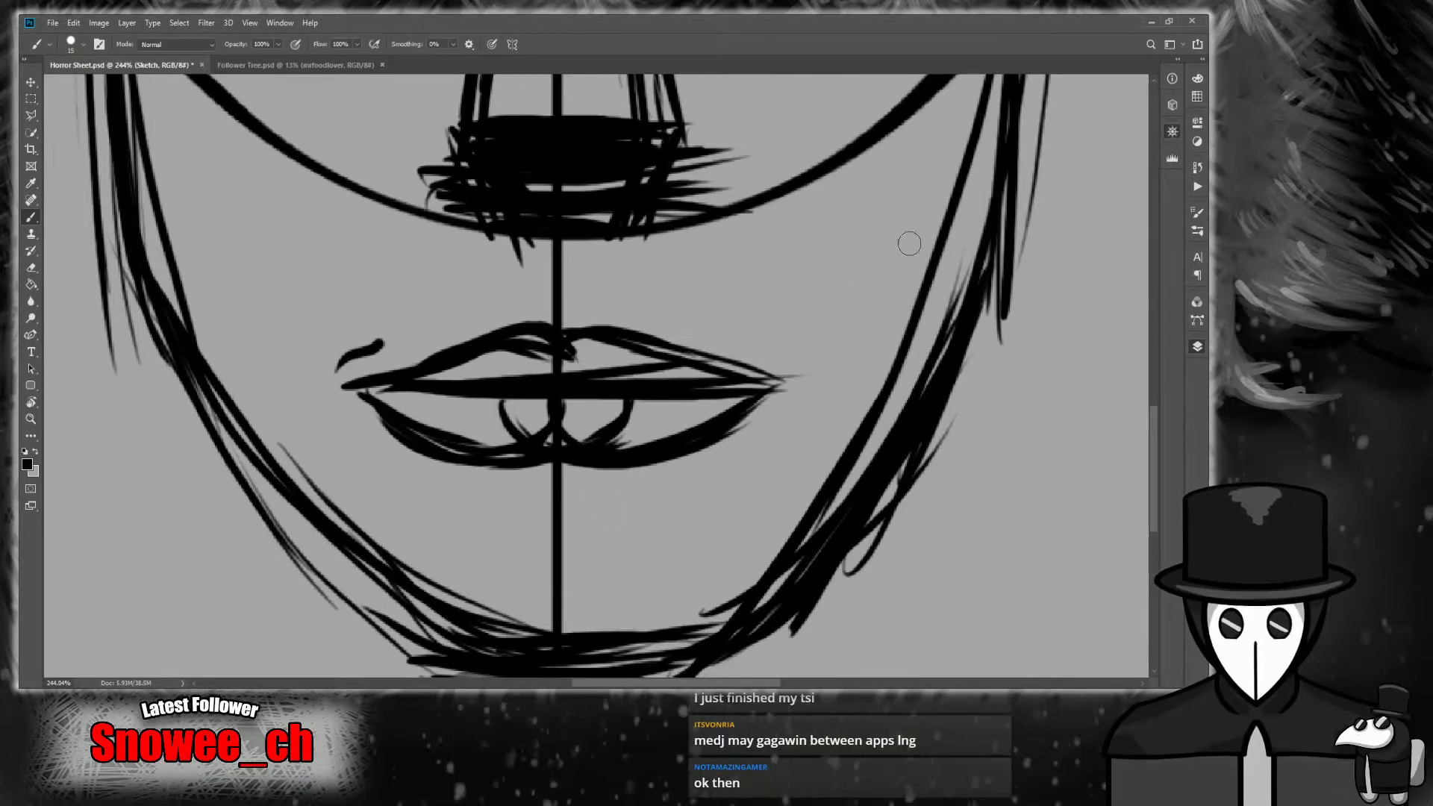
# Raise and thicken the left peak of the upper lip with a black stroke running toward the mouth corner.
pyautogui.moveTo(1037, 104); pyautogui.dragTo(1017, 240)
pyautogui.press('z')
pyautogui.moveTo(811, 390); pyautogui.dragTo(795, 396)
pyautogui.moveTo(598, 504); pyautogui.dragTo(630, 504)
pyautogui.press('b')
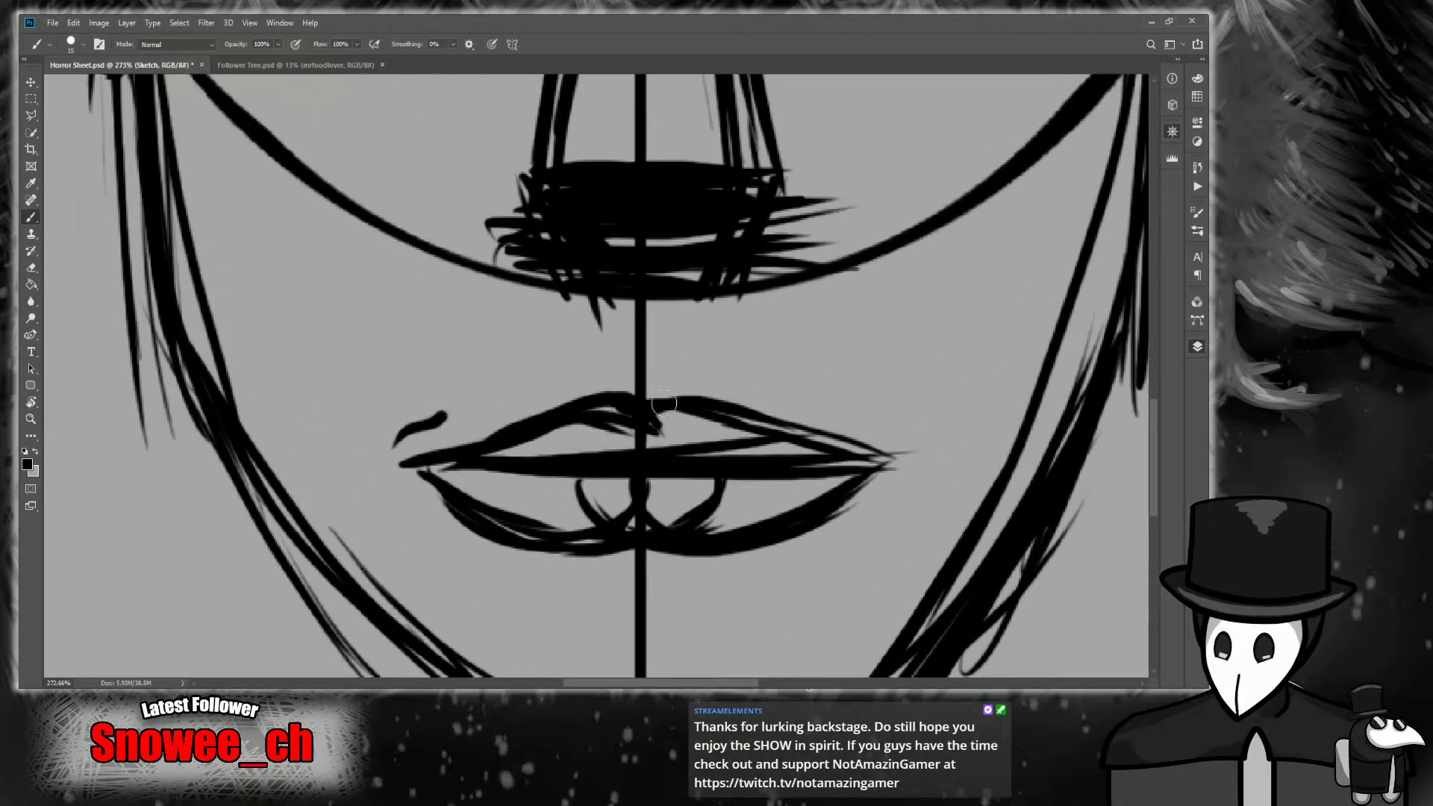
pyautogui.moveTo(631, 403)
pyautogui.mouseDown()
pyautogui.moveTo(544, 397)
pyautogui.moveTo(445, 462)
pyautogui.mouseUp()
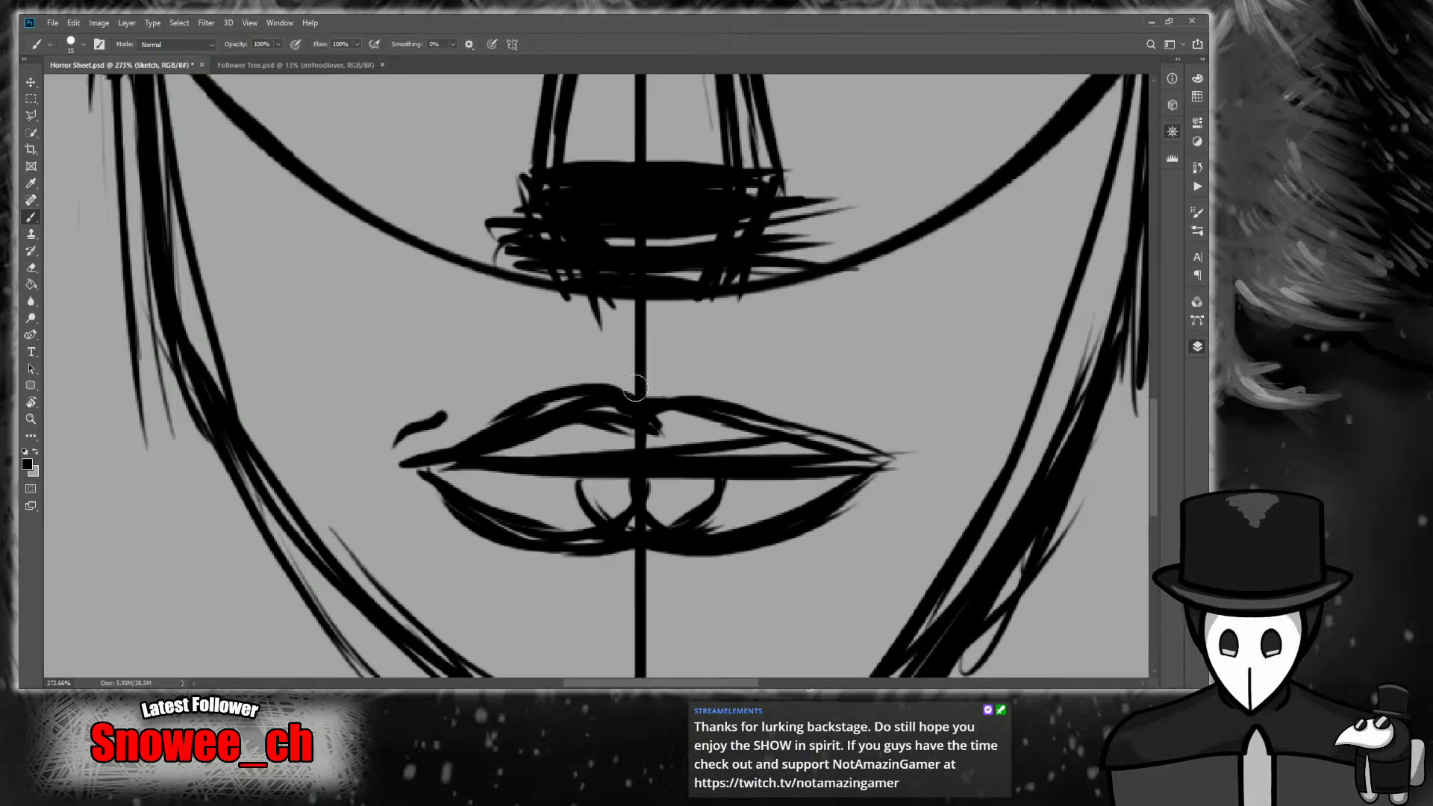
pyautogui.press('z')
pyautogui.moveTo(673, 411); pyautogui.dragTo(634, 444)
pyautogui.scroll(1, 634, 444)
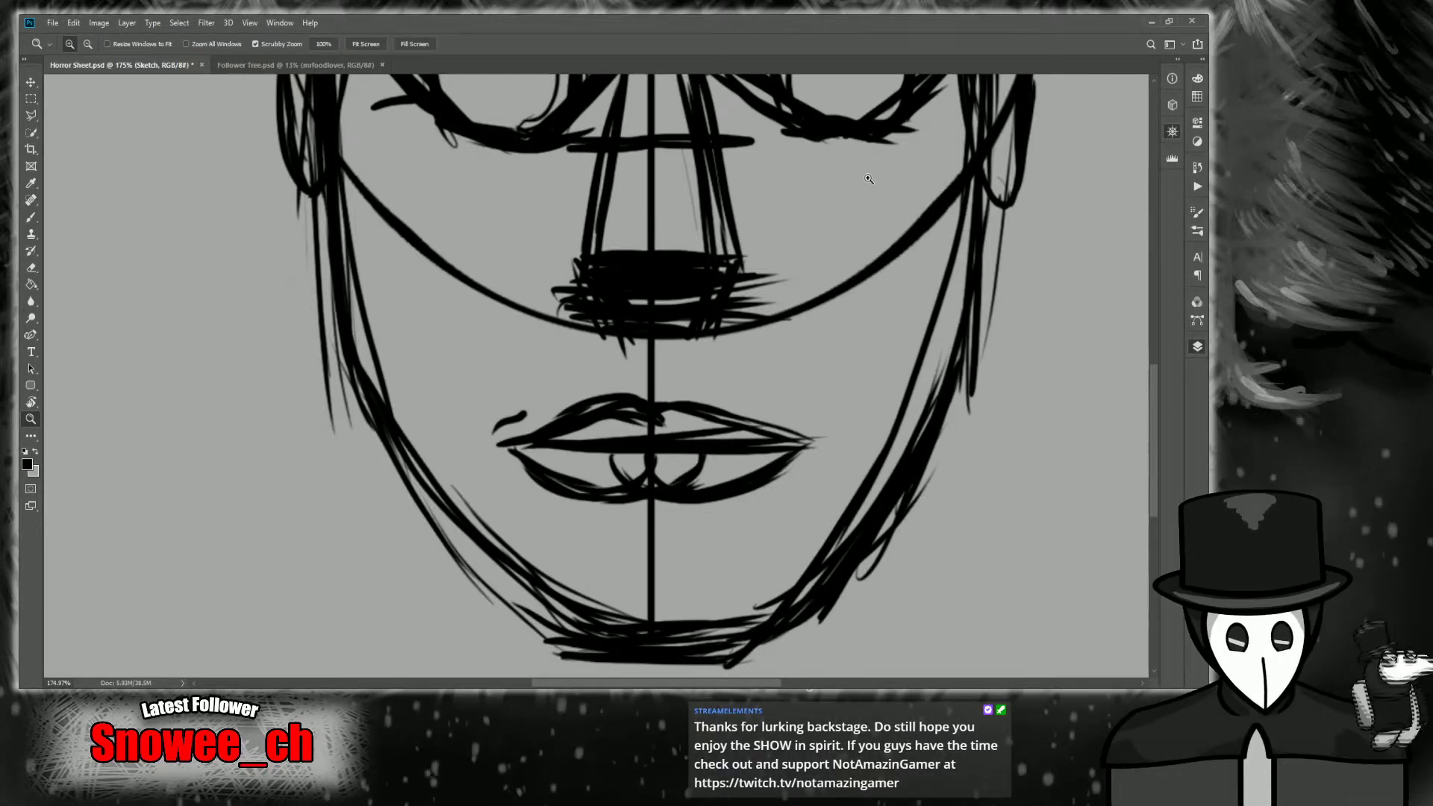
# Raise and thicken the right peak of the upper lip in black to match the opposite side.
pyautogui.hscroll(3, 1050, 167)
pyautogui.scroll(-2, 1053, 176)
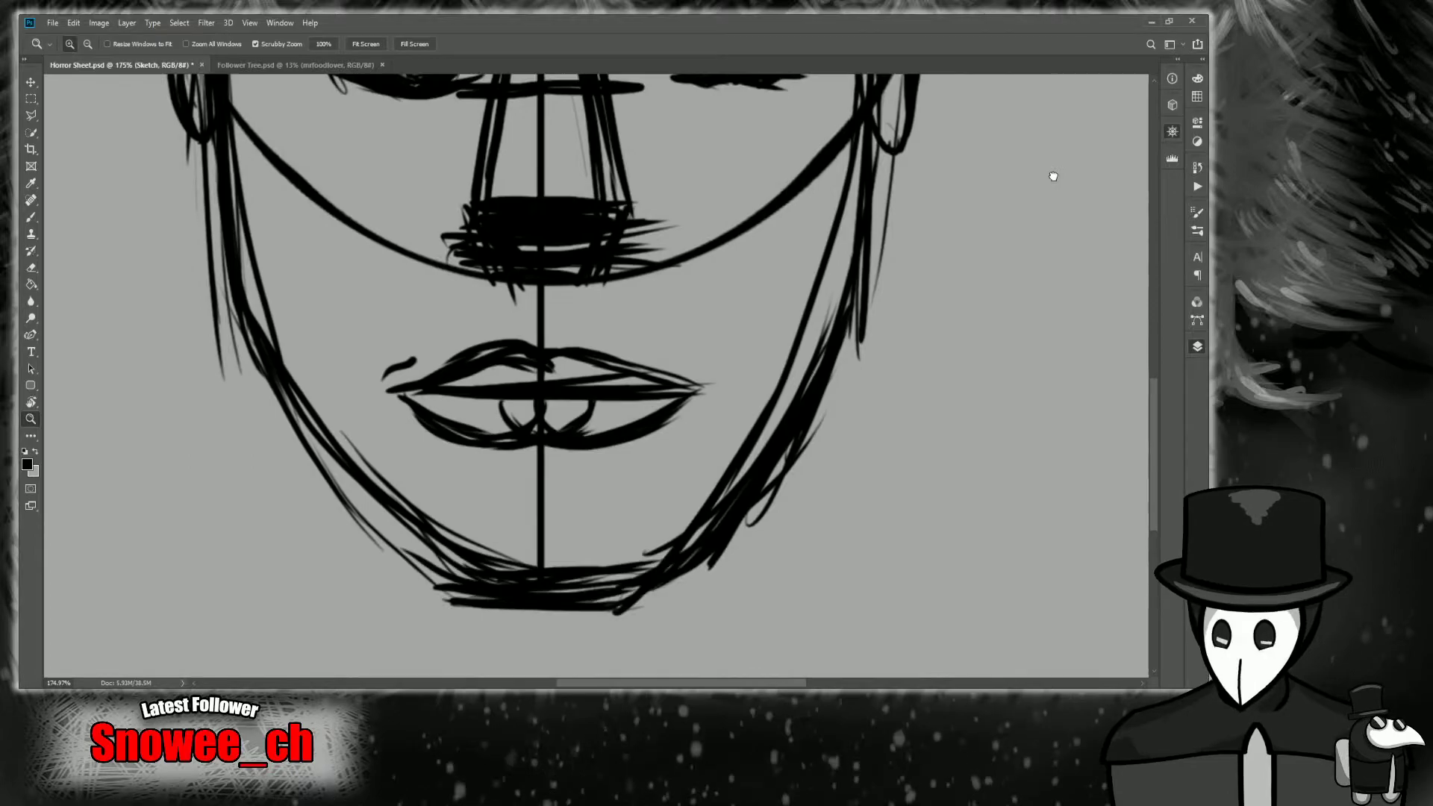
pyautogui.moveTo(544, 425); pyautogui.dragTo(604, 424)
pyautogui.press('b')
pyautogui.moveTo(579, 322)
pyautogui.mouseDown()
pyautogui.moveTo(654, 314)
pyautogui.moveTo(735, 351)
pyautogui.mouseUp()
pyautogui.press('z')
pyautogui.moveTo(739, 414); pyautogui.dragTo(716, 425)
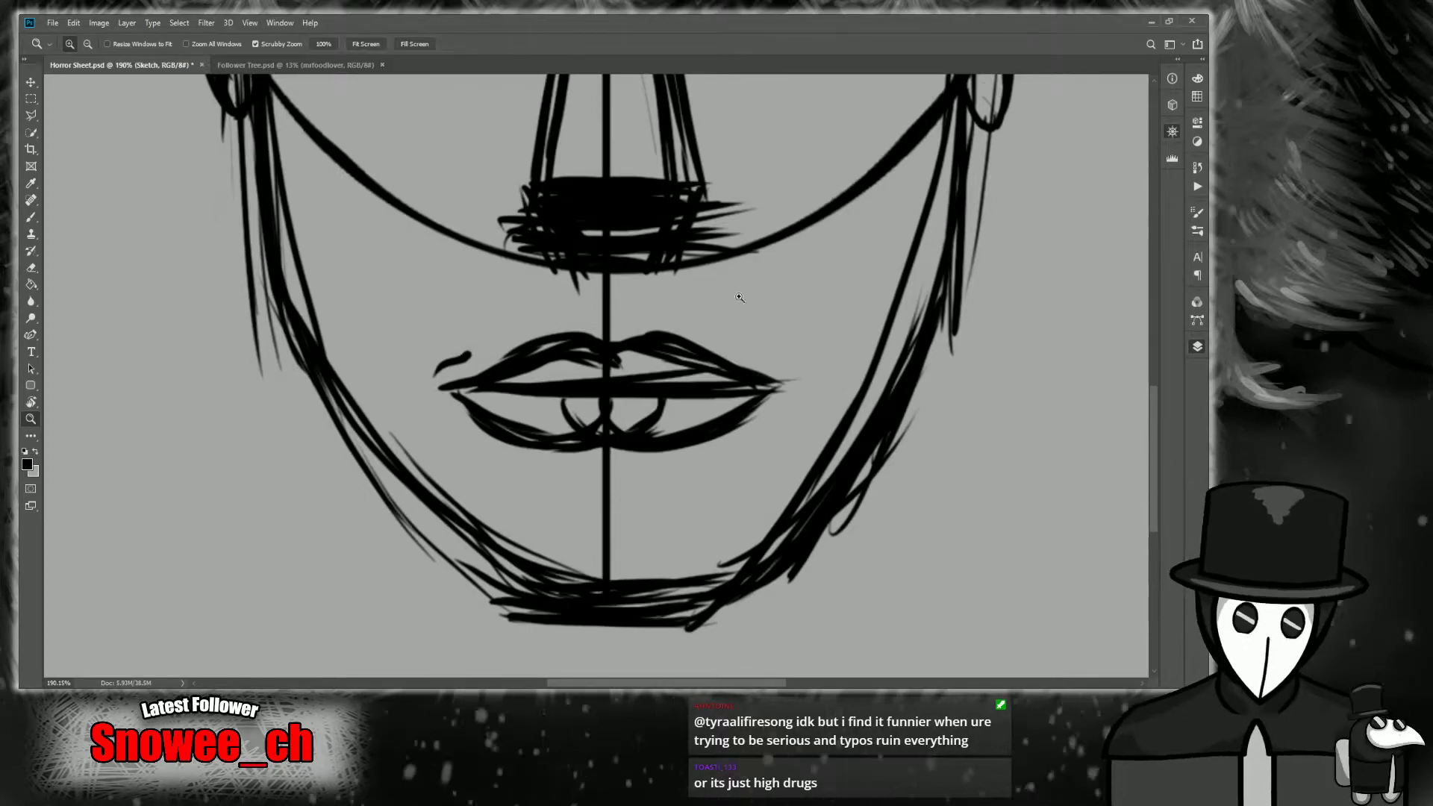
pyautogui.moveTo(687, 334); pyautogui.dragTo(628, 334)
pyautogui.moveTo(632, 468); pyautogui.dragTo(635, 431)
pyautogui.scroll(-3, 668, 469)
pyautogui.scroll(-2, 669, 469)
pyautogui.hotkey('ctrl', '0')
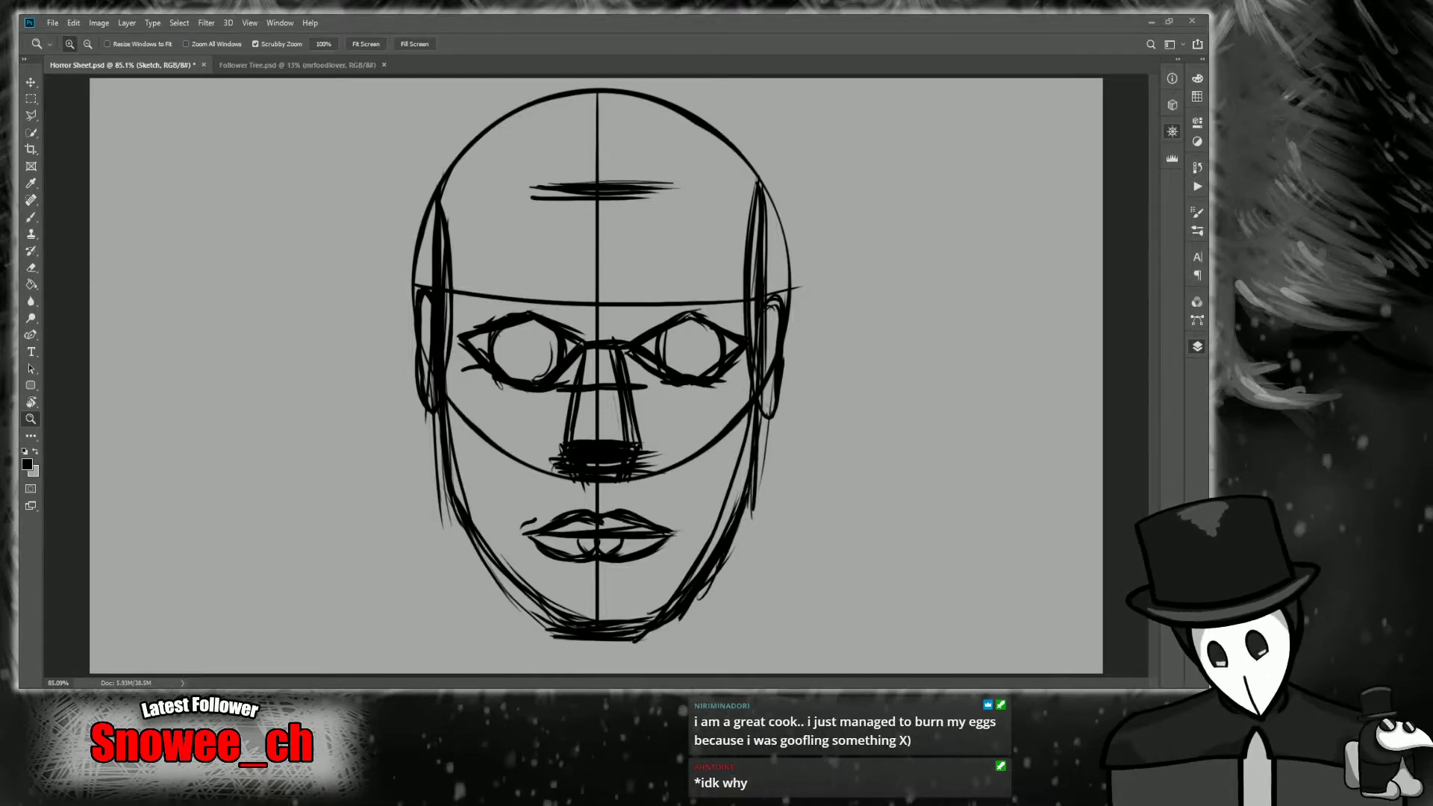
# Brush a short, filled black shadow across the central guide between the lower lip and chin.
pyautogui.moveTo(591, 462); pyautogui.dragTo(633, 528)
pyautogui.press('b')
pyautogui.moveTo(544, 515)
pyautogui.mouseDown()
pyautogui.moveTo(656, 515)
pyautogui.moveTo(651, 500)
pyautogui.moveTo(688, 500)
pyautogui.mouseUp()
pyautogui.moveTo(525, 514); pyautogui.dragTo(678, 514)
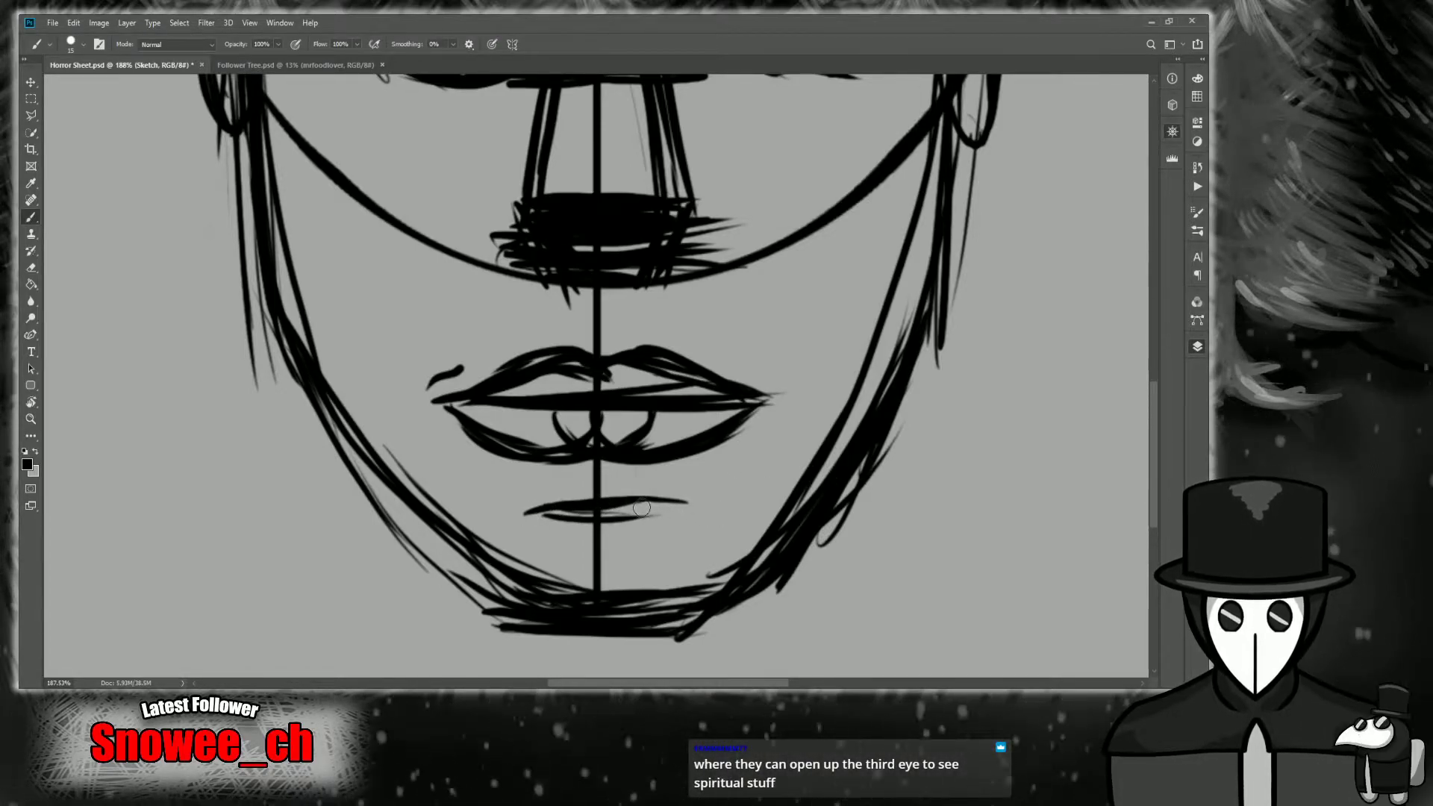
pyautogui.press('z')
pyautogui.moveTo(672, 498)
pyautogui.mouseDown()
pyautogui.moveTo(608, 497)
pyautogui.moveTo(683, 496)
pyautogui.moveTo(689, 516)
pyautogui.mouseUp()
pyautogui.press('b')
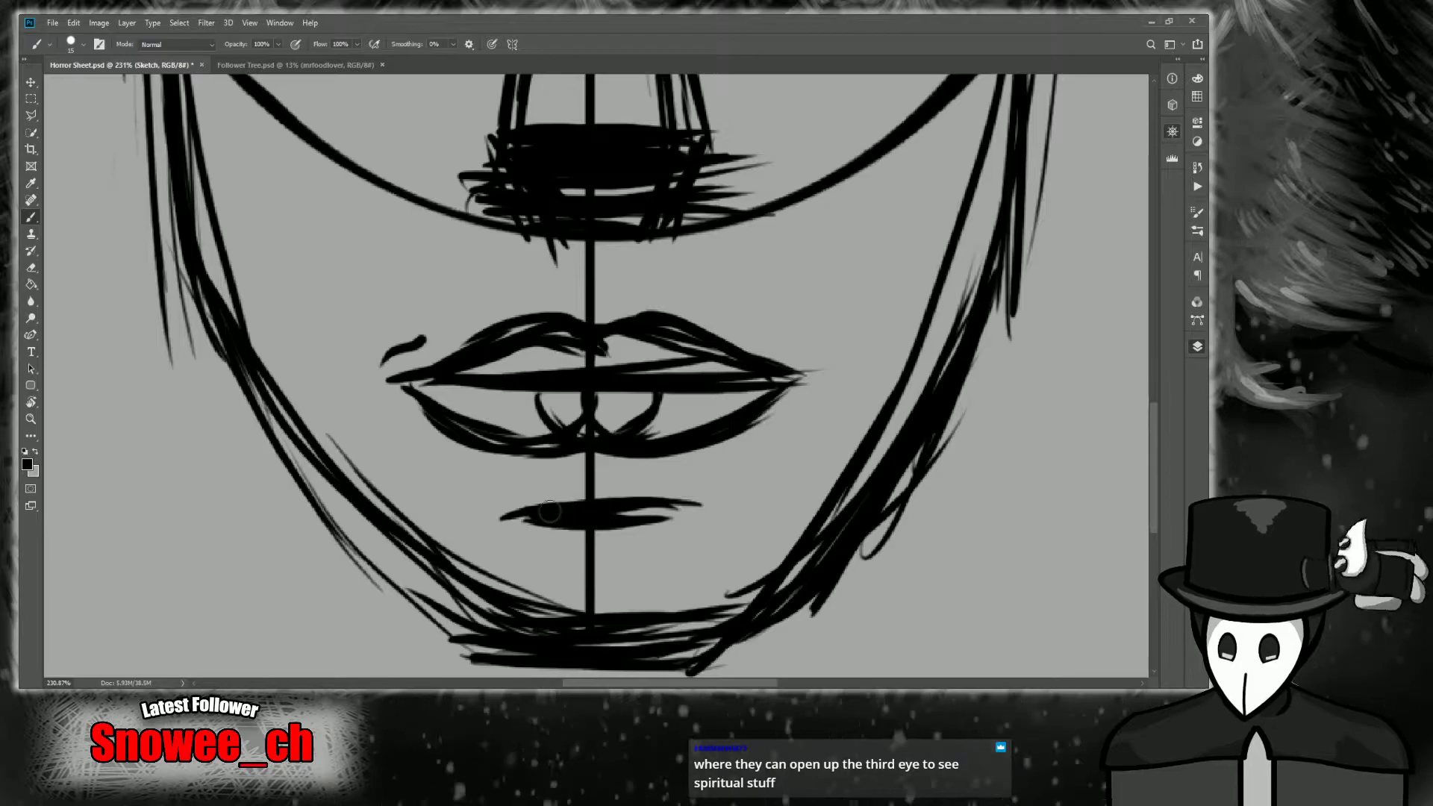
pyautogui.press('z')
pyautogui.moveTo(664, 525); pyautogui.dragTo(611, 522)
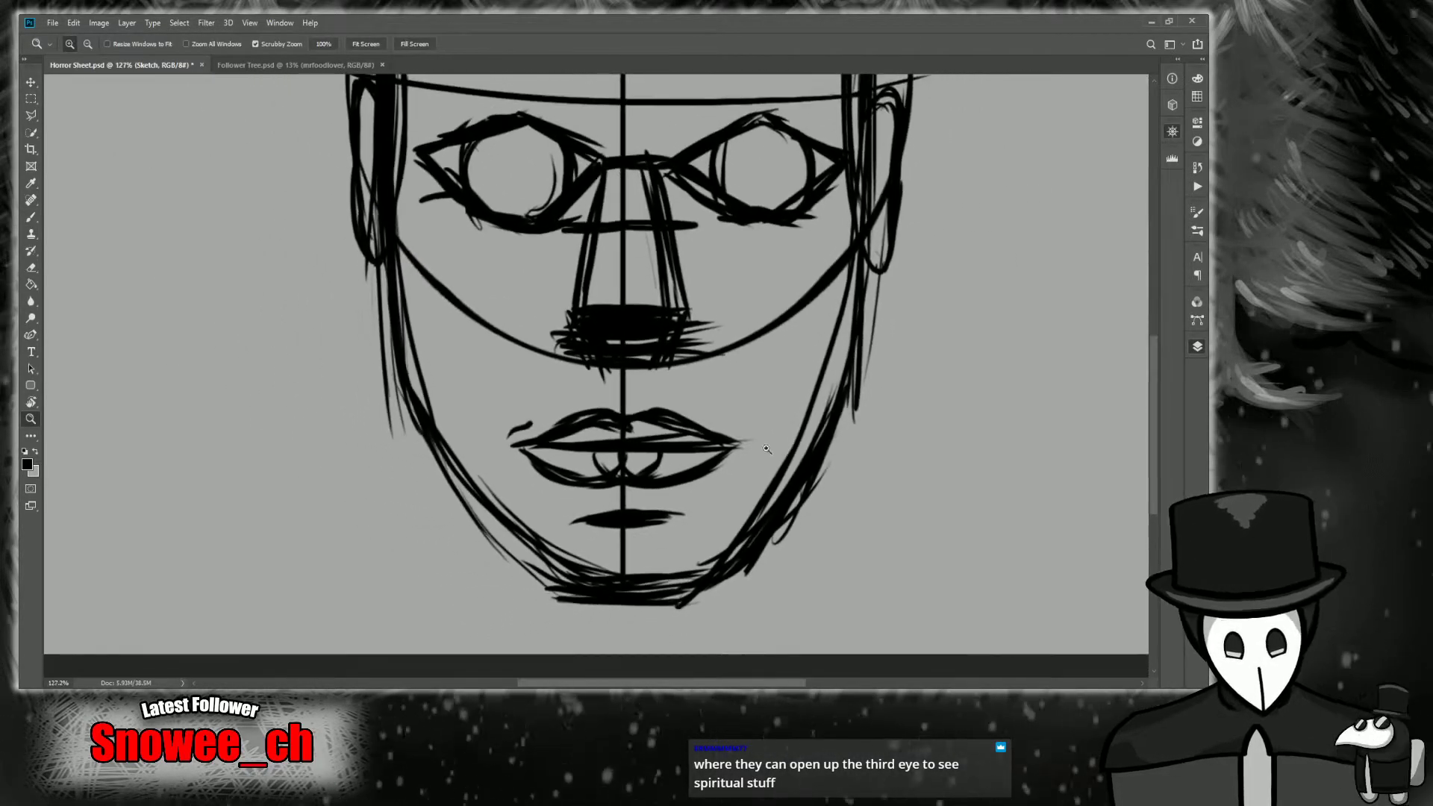
# Reinforce the upper edge of the left eyeball in black beneath its lid.
pyautogui.moveTo(932, 201); pyautogui.dragTo(834, 294)
pyautogui.moveTo(1039, 173); pyautogui.dragTo(1058, 307)
pyautogui.moveTo(635, 417); pyautogui.dragTo(686, 416)
pyautogui.press('b')
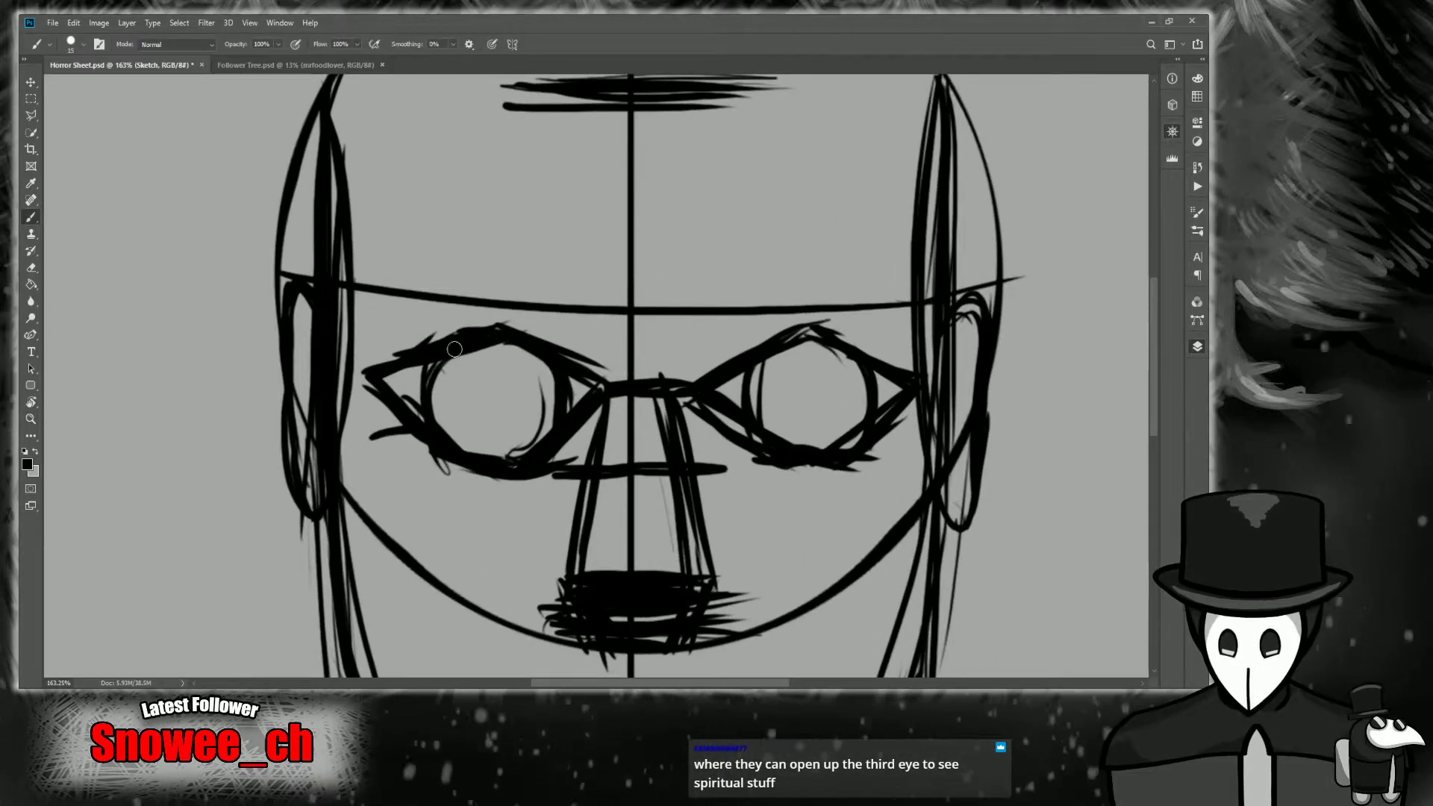
pyautogui.moveTo(458, 348); pyautogui.dragTo(538, 353)
pyautogui.moveTo(879, 114); pyautogui.dragTo(931, 179)
# Sketch a third eye around the horizontal forehead strokes, with curved upper and lower lids and a round eyeball.
pyautogui.press('z')
pyautogui.moveTo(701, 412)
pyautogui.mouseDown()
pyautogui.moveTo(715, 413)
pyautogui.moveTo(702, 413)
pyautogui.mouseUp()
pyautogui.moveTo(599, 460)
pyautogui.mouseDown()
pyautogui.moveTo(571, 463)
pyautogui.moveTo(668, 469)
pyautogui.mouseUp()
pyautogui.moveTo(1013, 215); pyautogui.dragTo(930, 282)
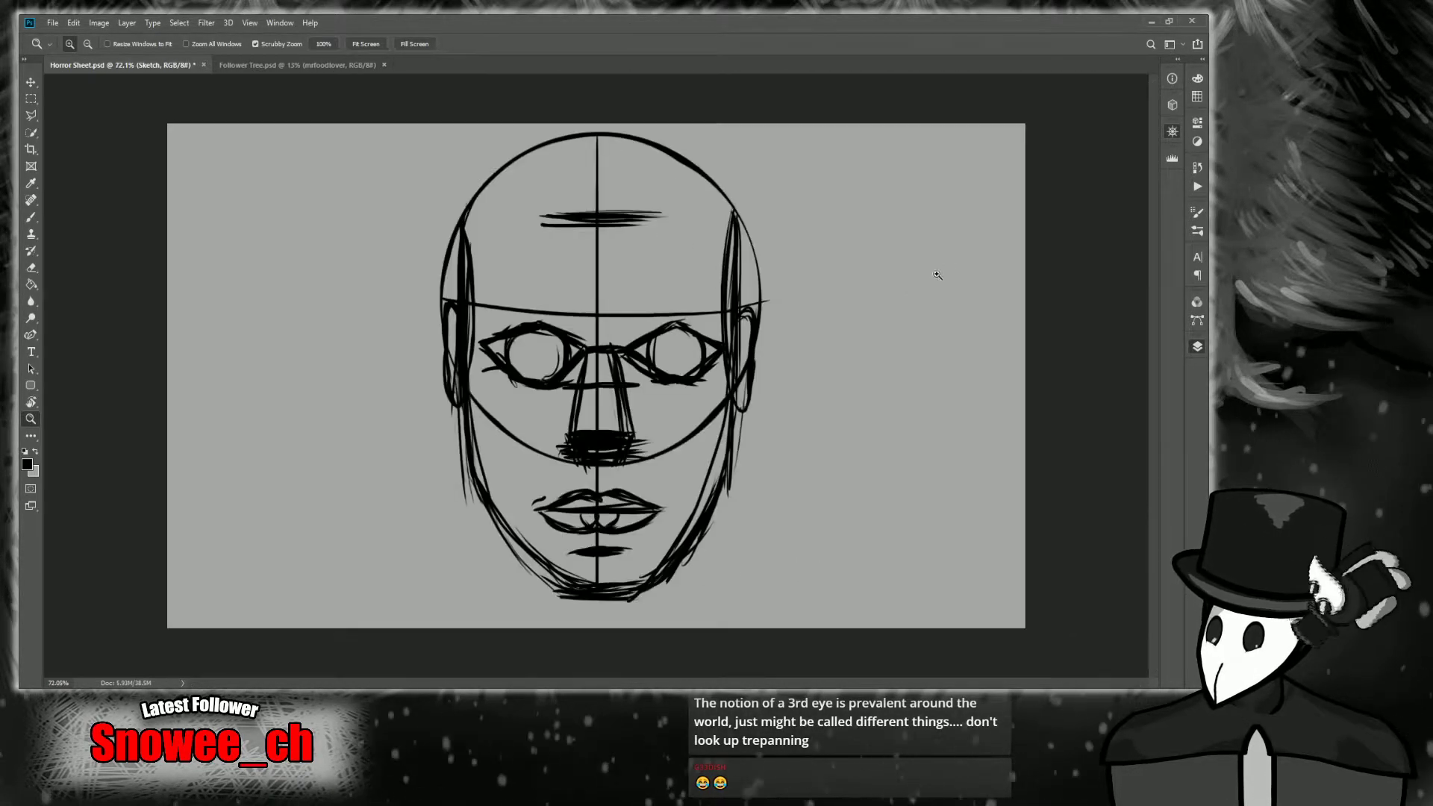
pyautogui.scroll(2, 650, 270)
pyautogui.press('b')
pyautogui.moveTo(558, 218)
pyautogui.mouseDown()
pyautogui.moveTo(618, 164)
pyautogui.moveTo(527, 182)
pyautogui.moveTo(546, 192)
pyautogui.moveTo(551, 218)
pyautogui.moveTo(584, 224)
pyautogui.moveTo(549, 218)
pyautogui.moveTo(599, 226)
pyautogui.moveTo(667, 181)
pyautogui.moveTo(596, 216)
pyautogui.moveTo(623, 179)
pyautogui.moveTo(646, 183)
pyautogui.moveTo(621, 173)
pyautogui.moveTo(668, 191)
pyautogui.mouseUp()
pyautogui.moveTo(578, 177); pyautogui.dragTo(662, 192)
pyautogui.moveTo(623, 214)
pyautogui.mouseDown()
pyautogui.moveTo(524, 197)
pyautogui.moveTo(623, 221)
pyautogui.moveTo(590, 172)
pyautogui.moveTo(610, 206)
pyautogui.mouseUp()
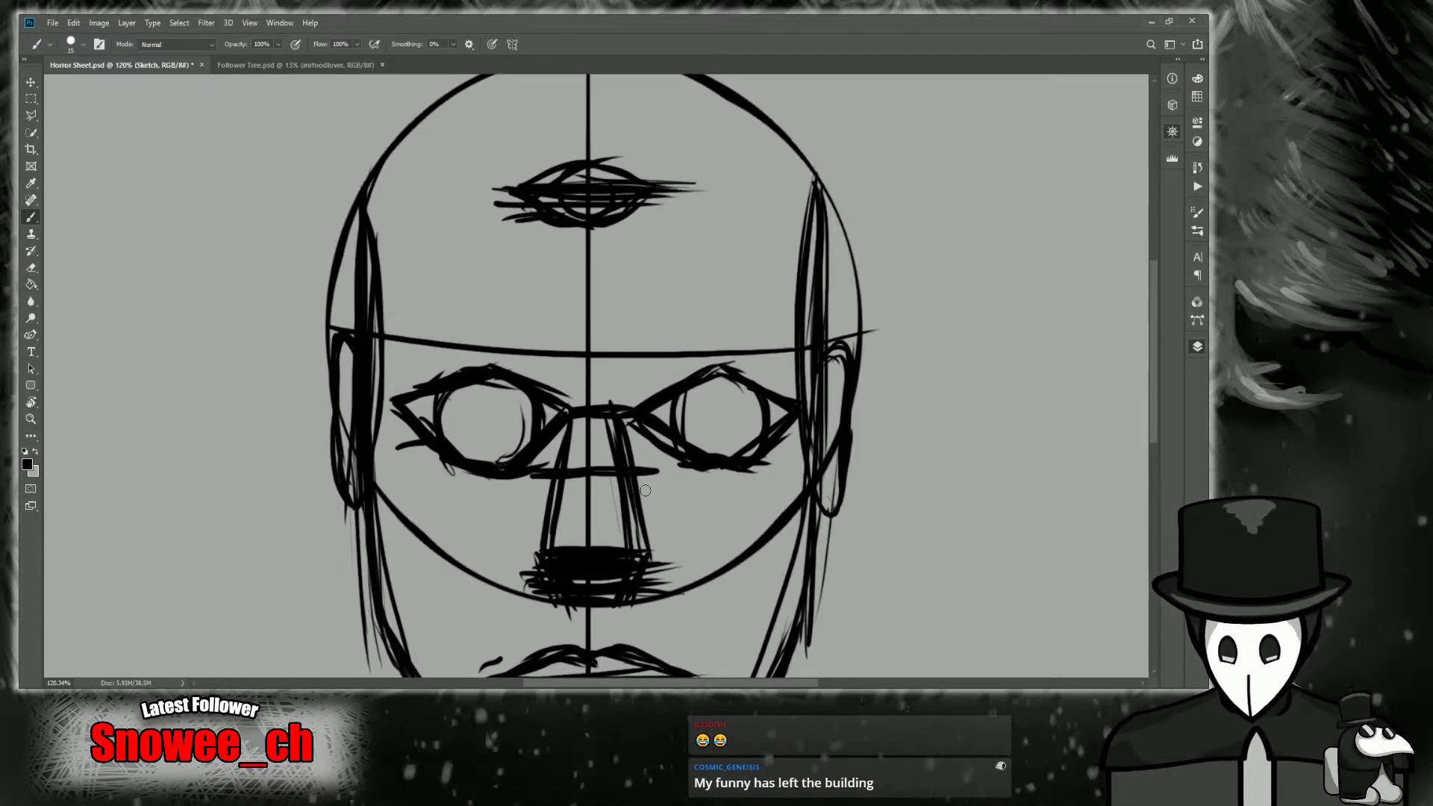
pyautogui.press('z')
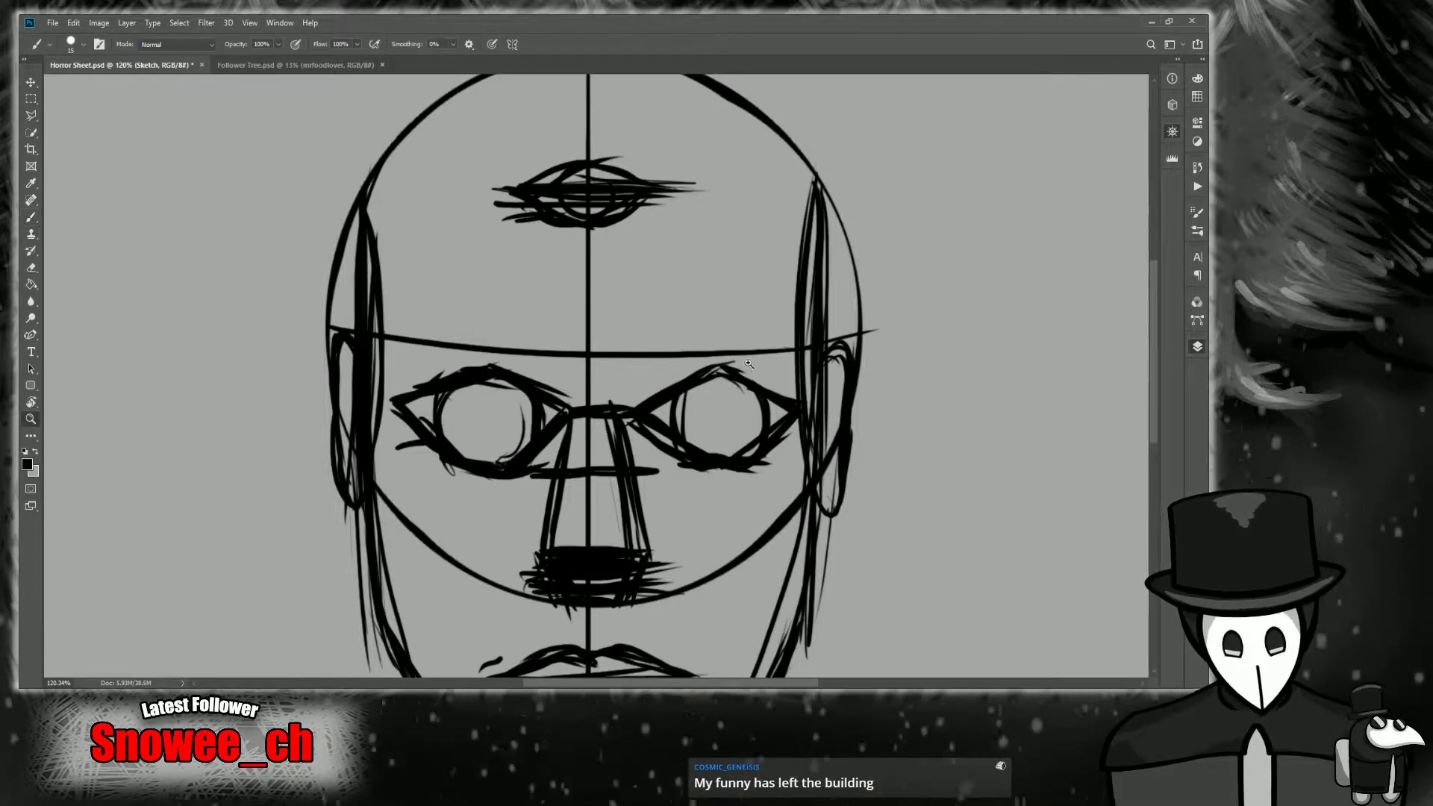
pyautogui.moveTo(744, 358); pyautogui.dragTo(712, 360)
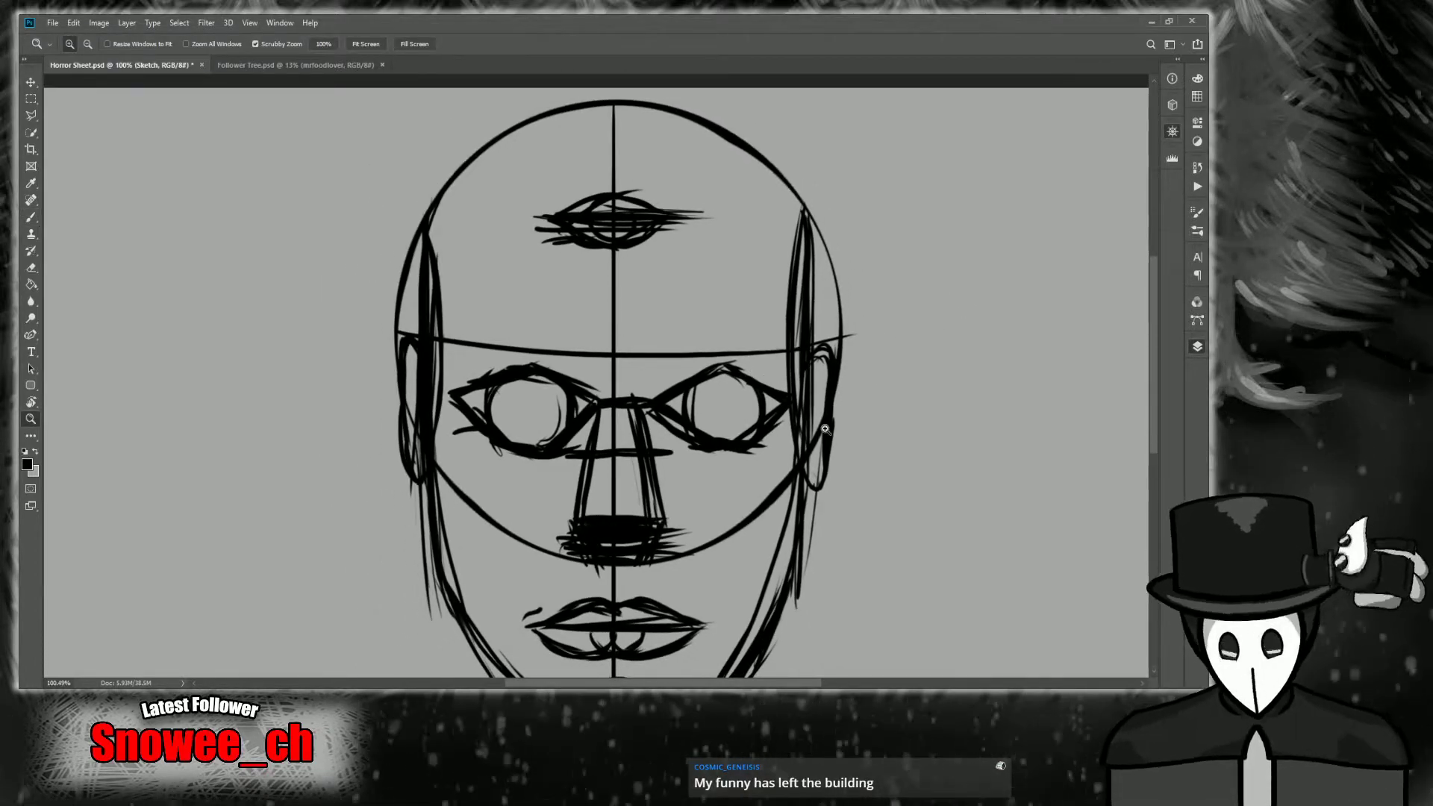
# Erase the skull circle's outer arcs beside both temples down to the ears, using a reduced eraser size.
pyautogui.moveTo(1036, 160)
pyautogui.mouseDown()
pyautogui.moveTo(953, 231)
pyautogui.moveTo(961, 423)
pyautogui.mouseUp()
pyautogui.hotkey('ctrl', ',')
pyautogui.hotkey('ctrl', ',')
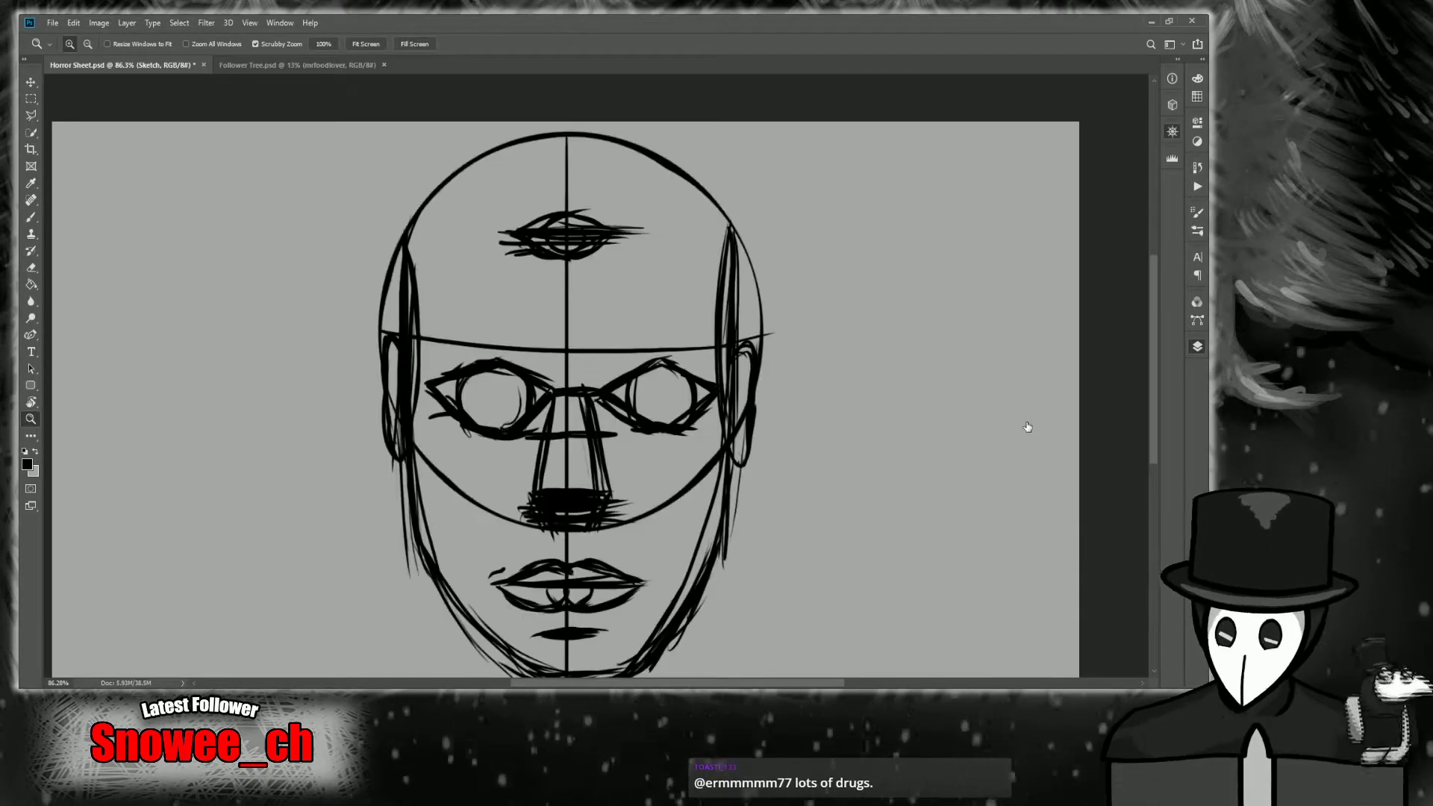
pyautogui.hotkey('ctrl', '0')
pyautogui.press('e')
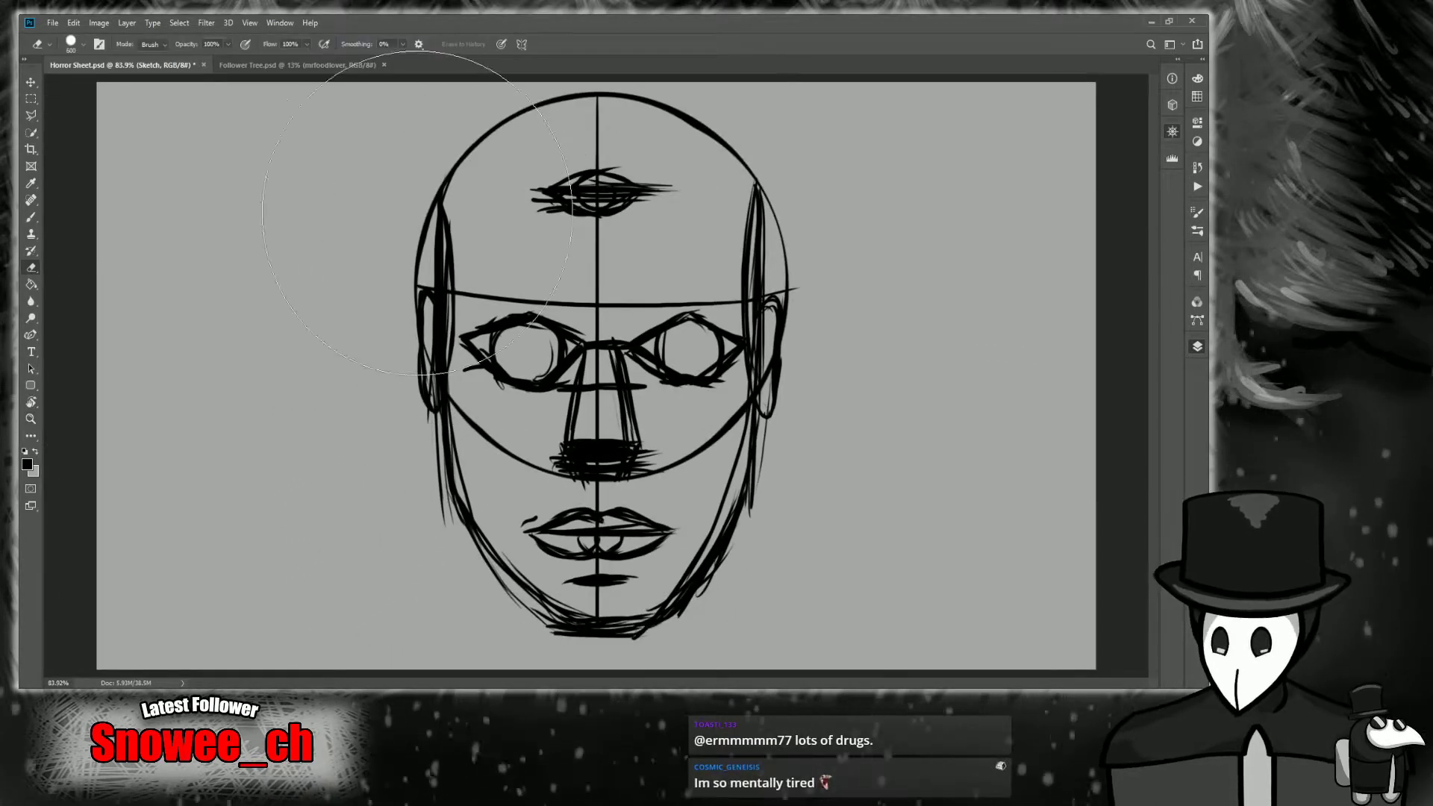
pyautogui.press('[')
pyautogui.press('[')
pyautogui.press('[')
pyautogui.press('[')
pyautogui.press('[')
pyautogui.press('[')
pyautogui.press('[')
pyautogui.press('[')
pyautogui.press('[')
pyautogui.press('[')
pyautogui.press('[')
pyautogui.press('[')
pyautogui.press('[')
pyautogui.moveTo(418, 211)
pyautogui.mouseDown()
pyautogui.moveTo(410, 272)
pyautogui.moveTo(435, 176)
pyautogui.mouseUp()
pyautogui.moveTo(777, 192); pyautogui.dragTo(786, 286)
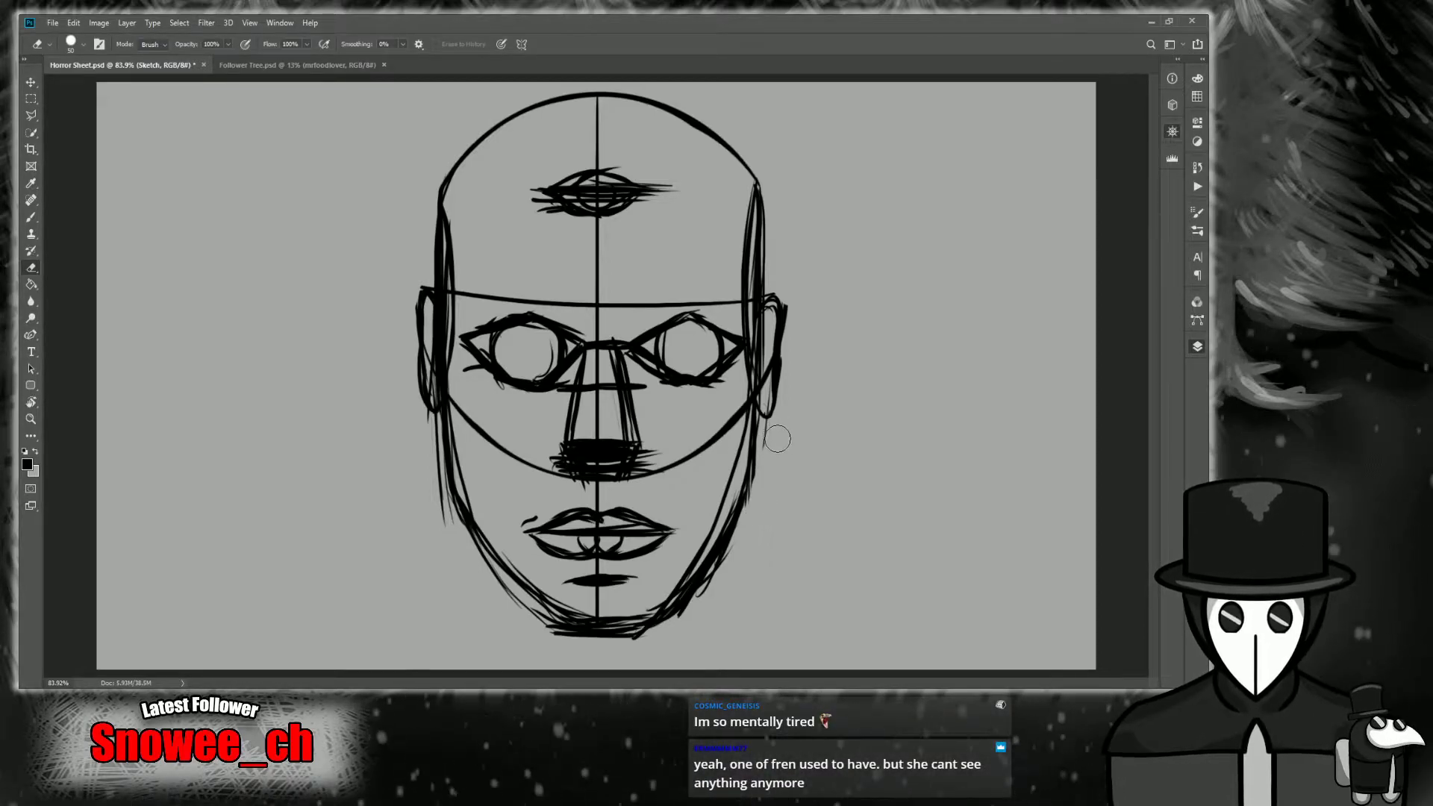
# Brush a slanted black line from the right eye's inner corner across the edge of its eyeball.
pyautogui.press('z')
pyautogui.moveTo(634, 472); pyautogui.dragTo(648, 458)
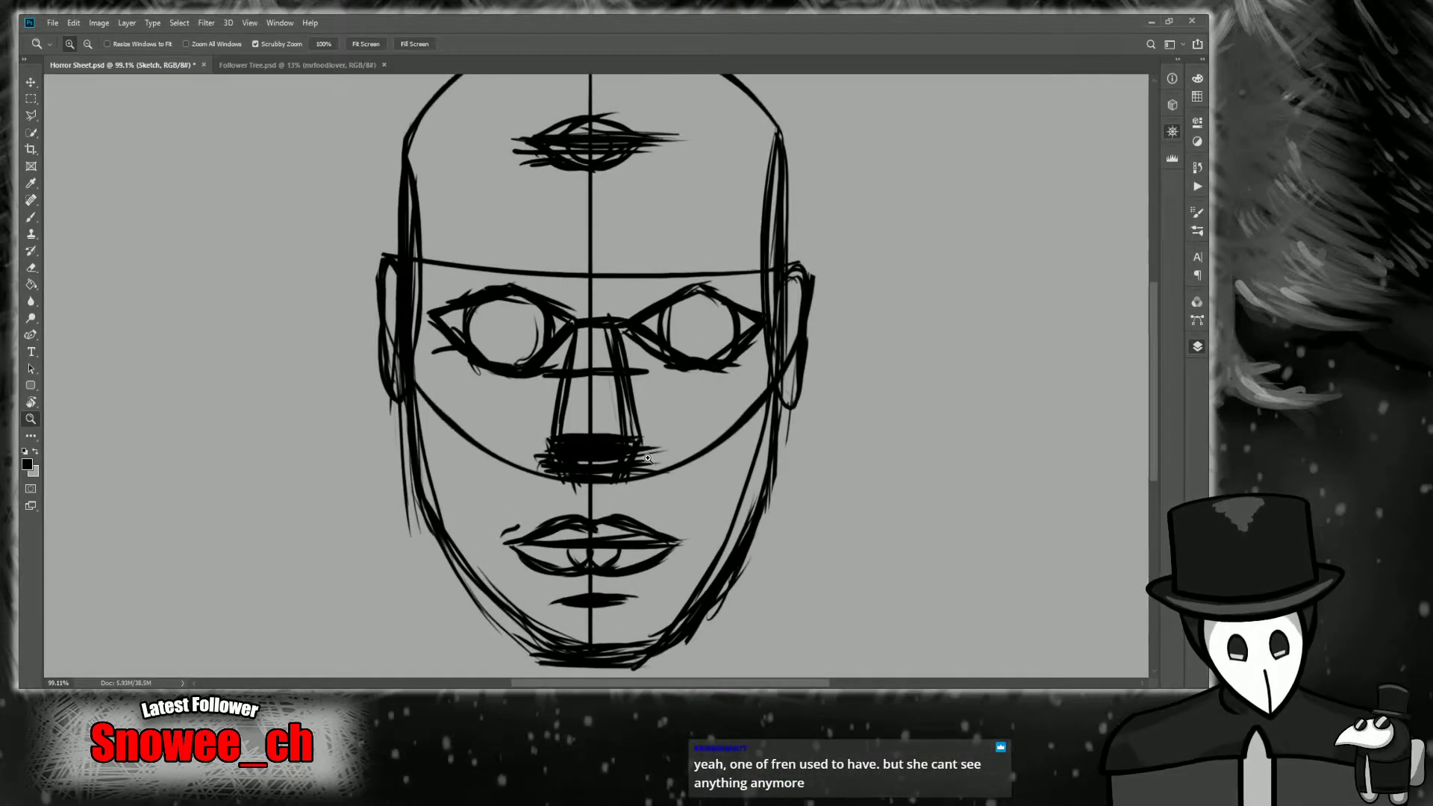
pyautogui.moveTo(687, 376); pyautogui.dragTo(701, 377)
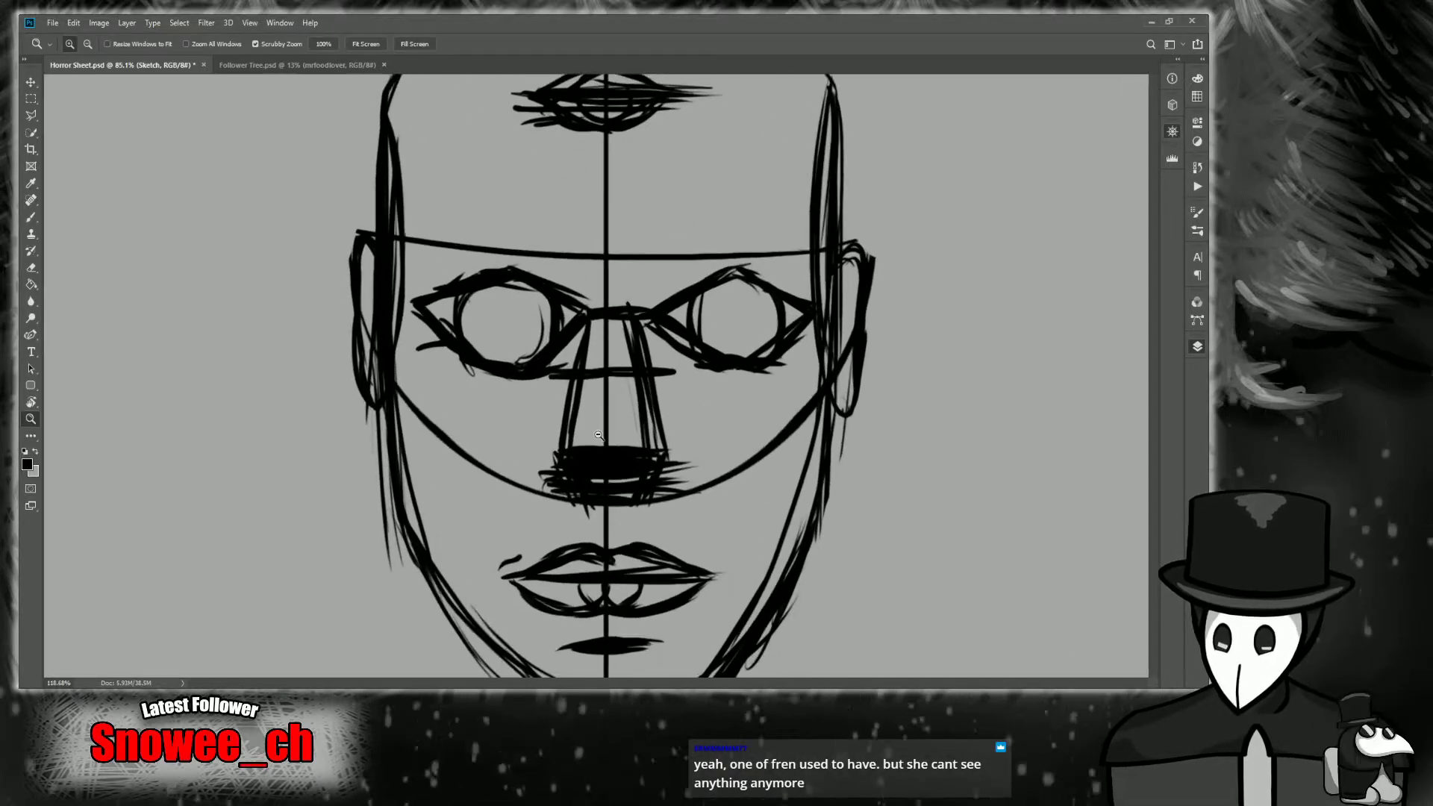
pyautogui.scroll(3, 595, 434)
pyautogui.moveTo(595, 433); pyautogui.dragTo(612, 443)
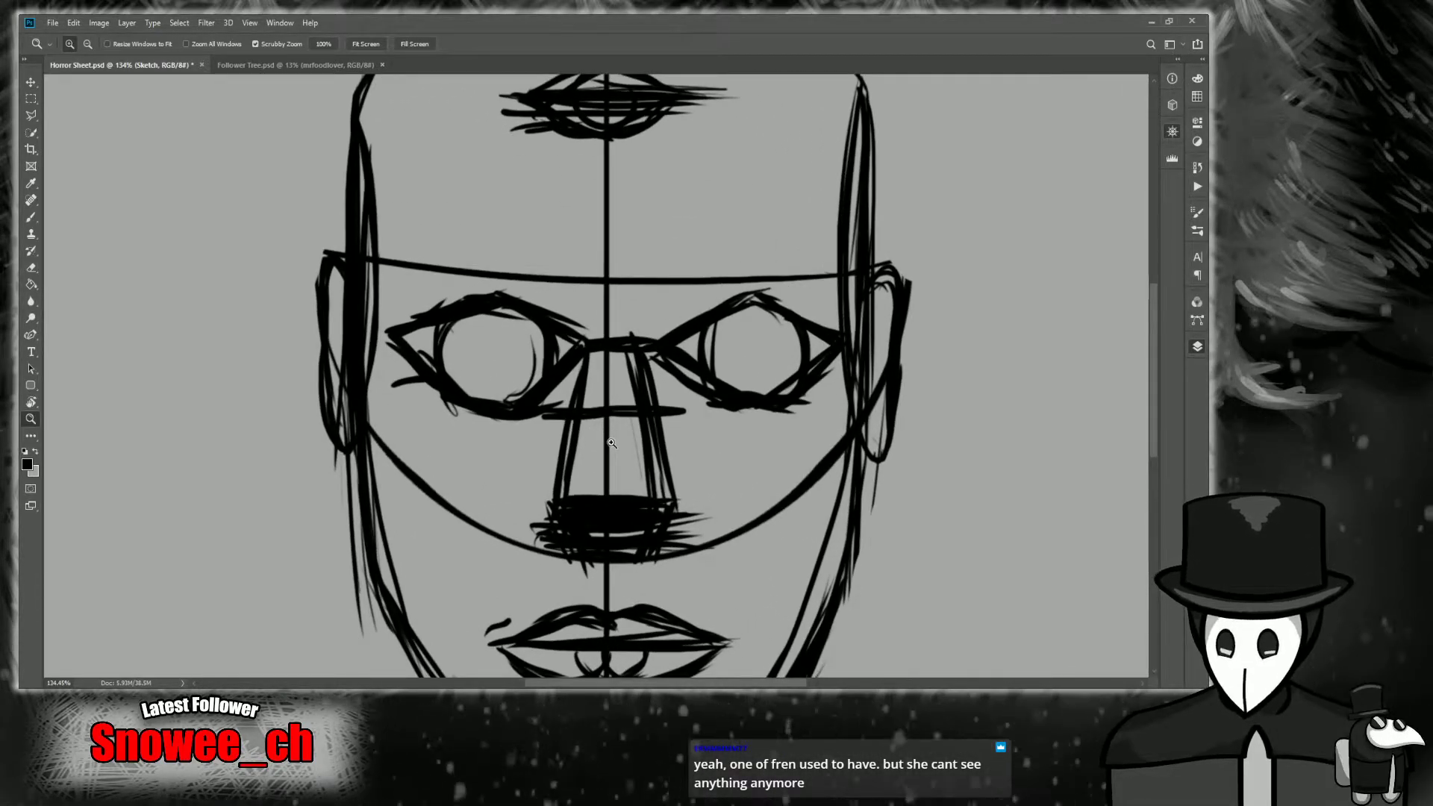
pyautogui.press('b')
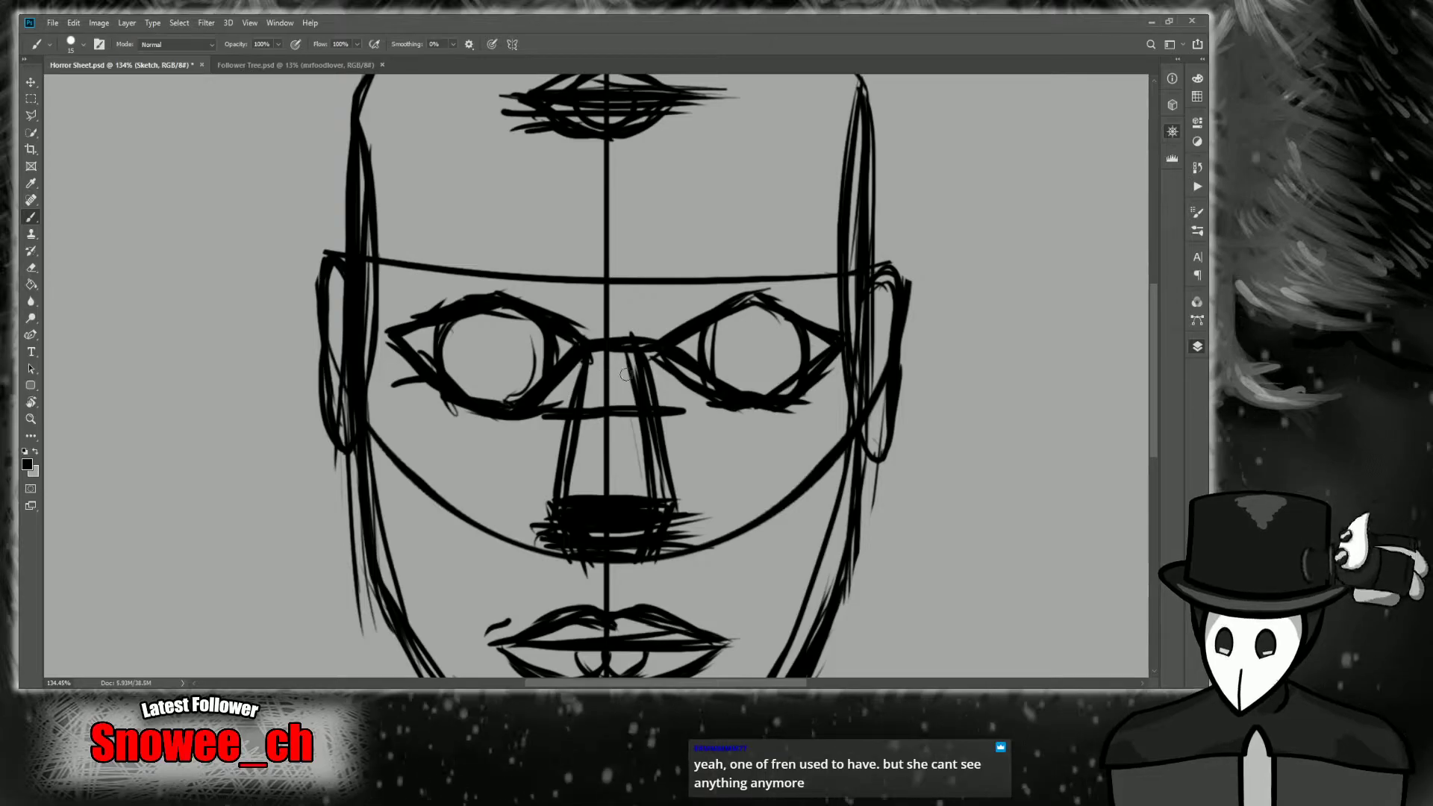
pyautogui.moveTo(662, 331)
pyautogui.mouseDown()
pyautogui.moveTo(735, 299)
pyautogui.moveTo(781, 312)
pyautogui.mouseUp()
pyautogui.press('z')
pyautogui.moveTo(713, 351); pyautogui.dragTo(776, 352)
pyautogui.press('b')
pyautogui.moveTo(647, 342); pyautogui.dragTo(752, 326)
pyautogui.hotkey('ctrl', 'z')
pyautogui.moveTo(628, 354); pyautogui.dragTo(756, 310)
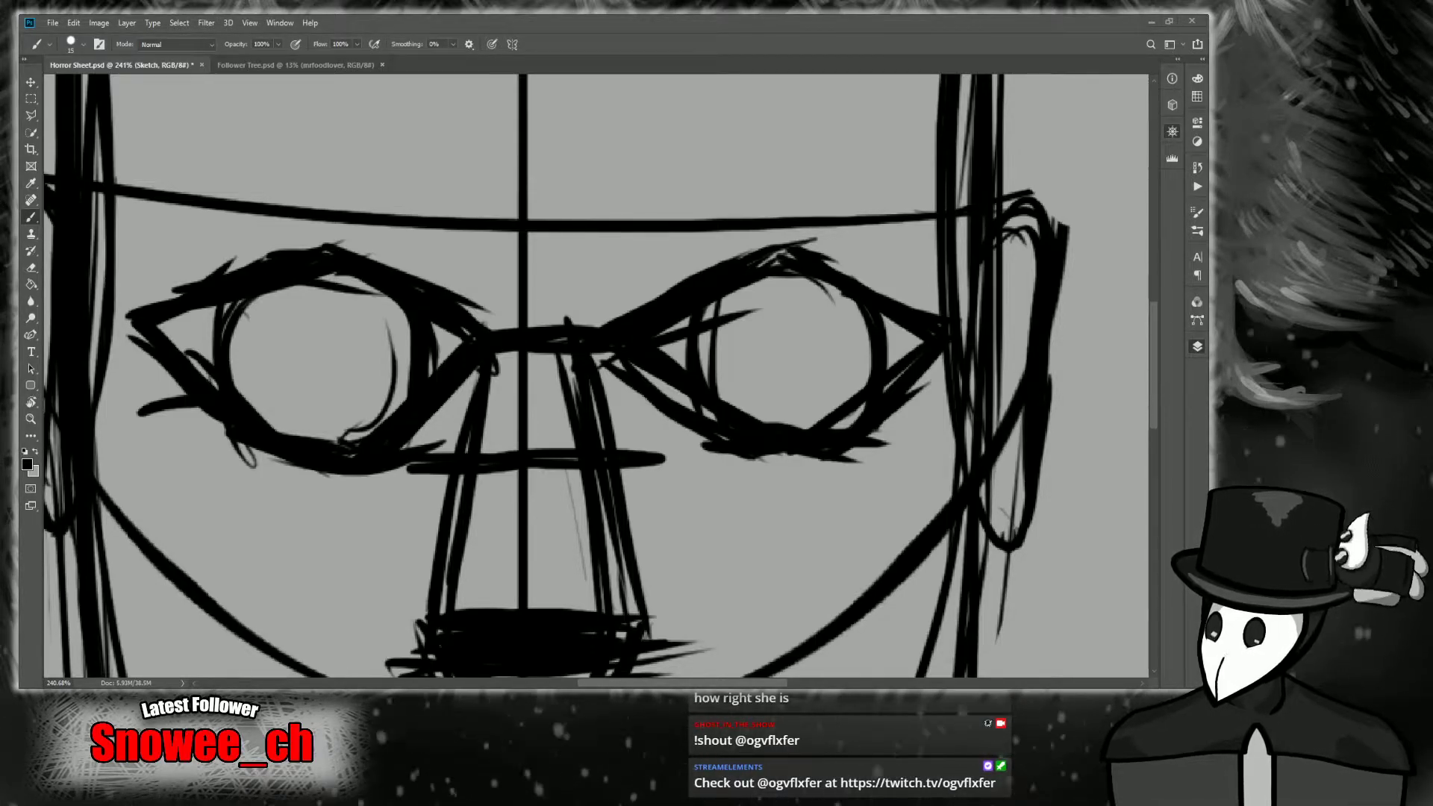
# Examine the whole head's proportions, including the placement of the third eye above the facial features.
pyautogui.press('z')
pyautogui.moveTo(596, 455); pyautogui.dragTo(549, 490)
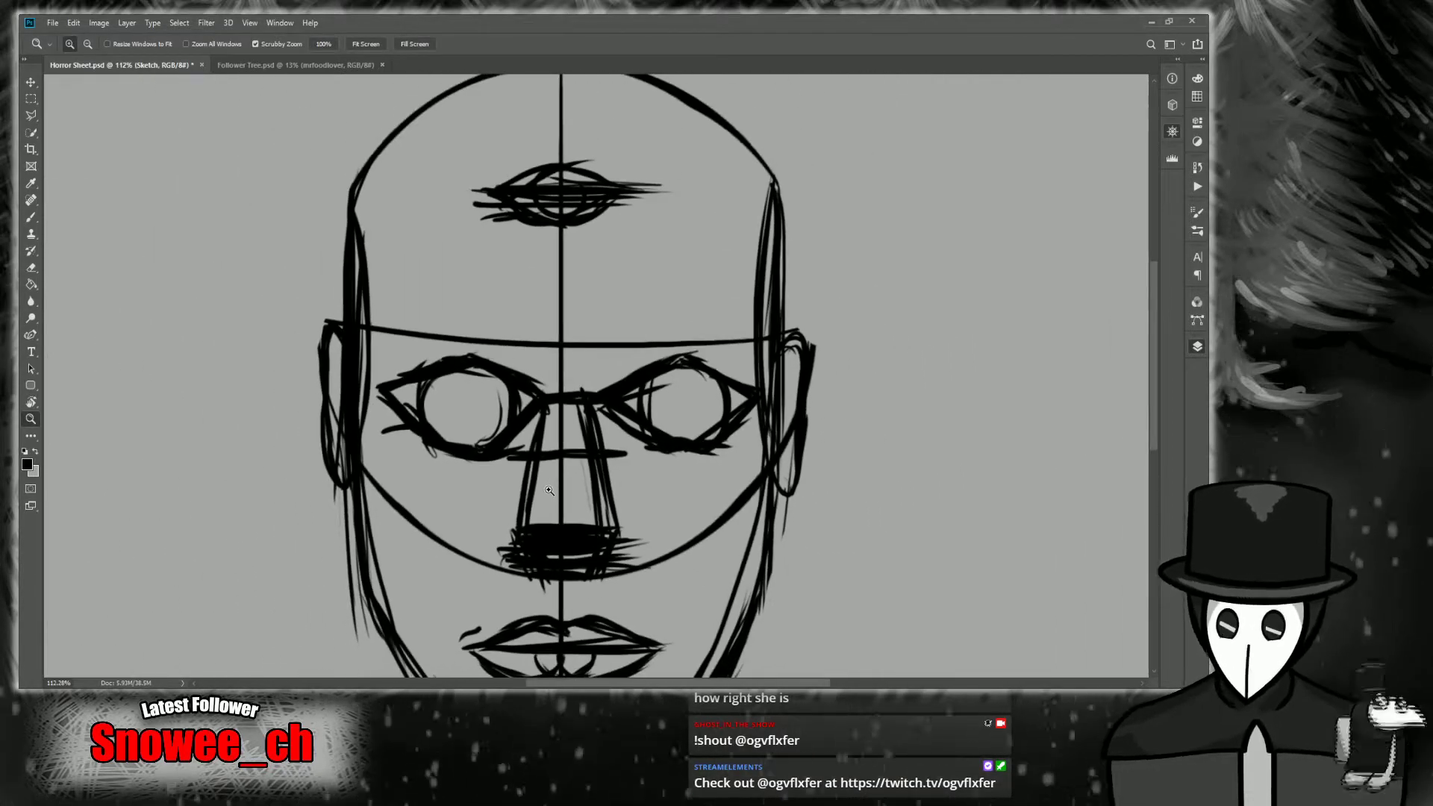
pyautogui.hotkey('ctrl', '0')
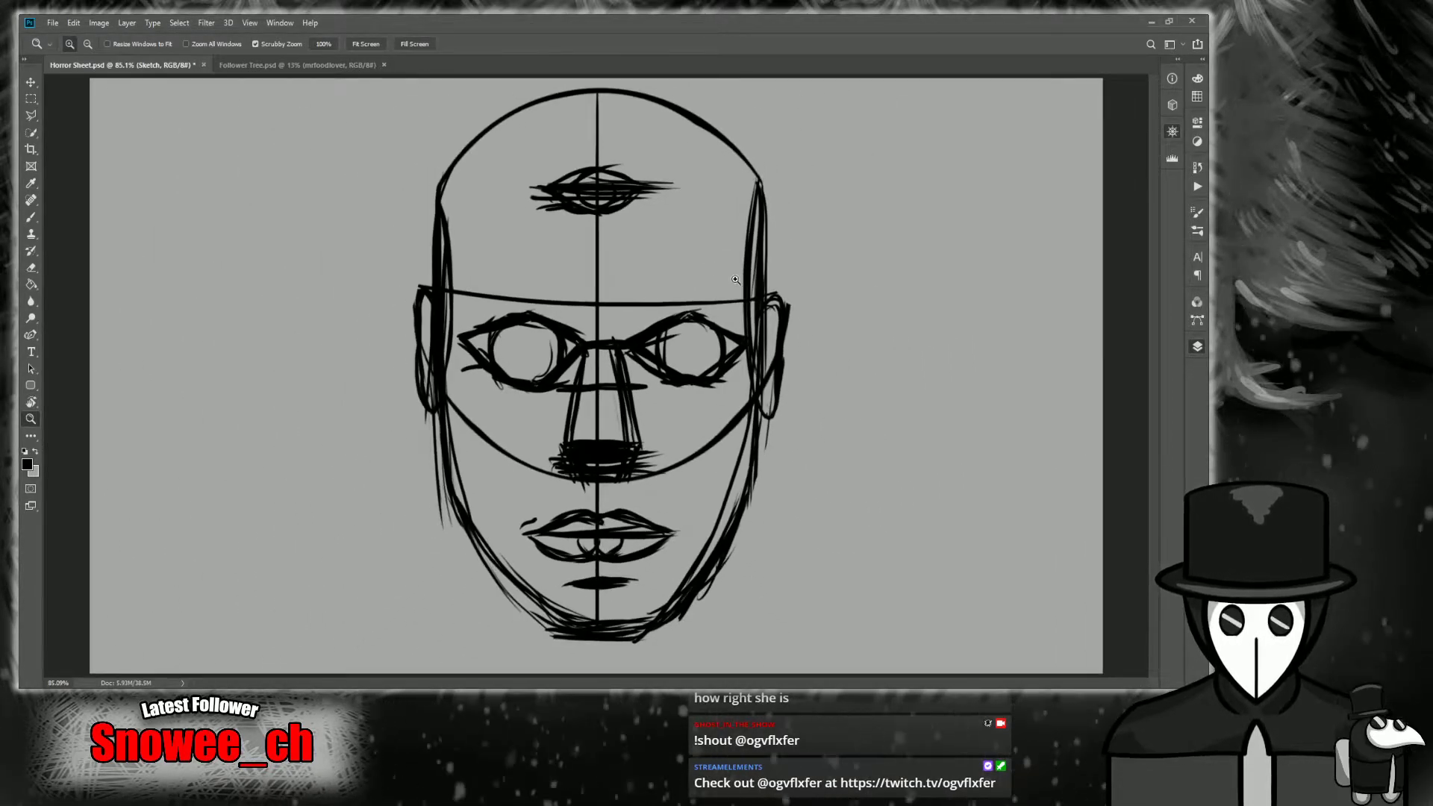
pyautogui.moveTo(744, 292); pyautogui.dragTo(663, 347)
pyautogui.hotkey('ctrl', '0')
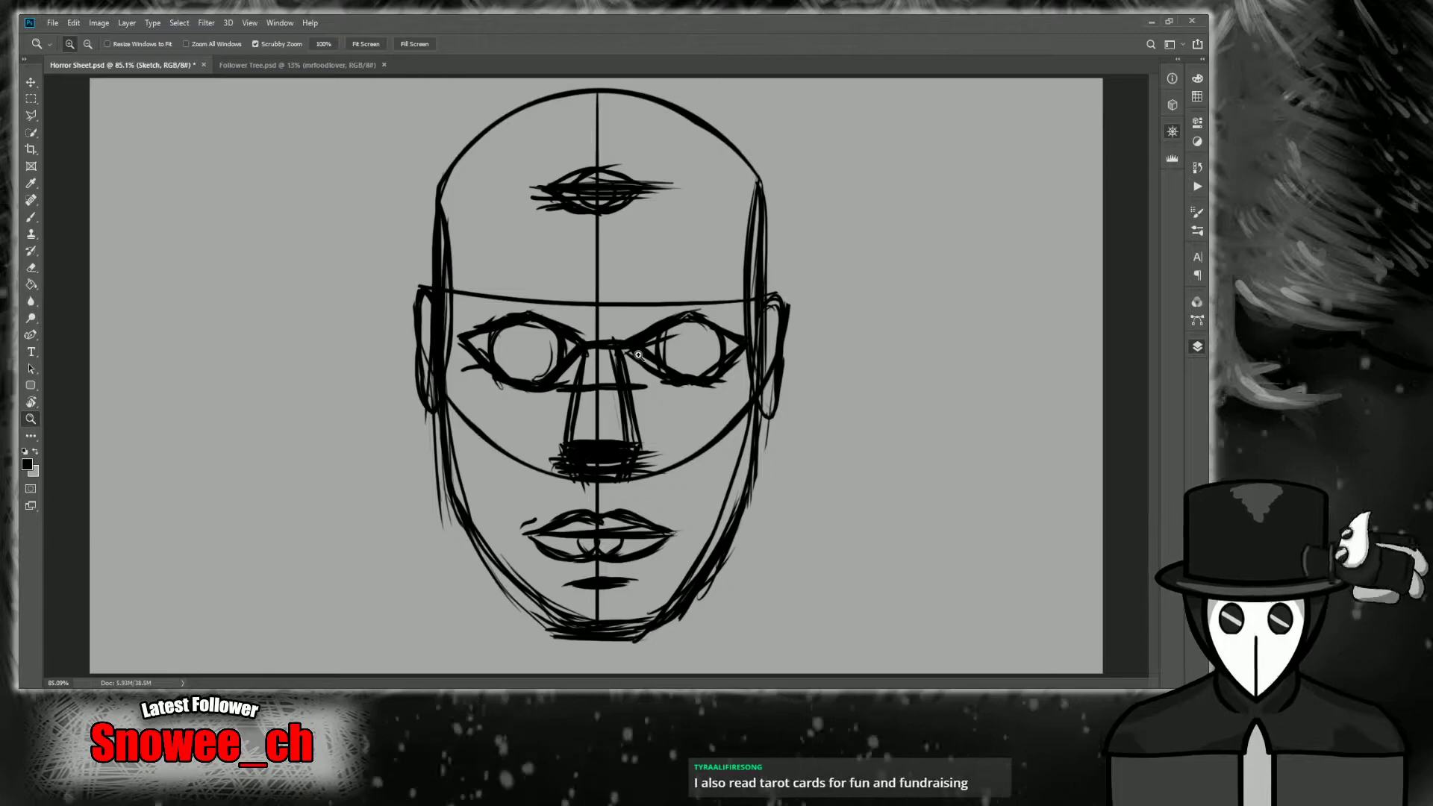
pyautogui.click(1026, 426)
pyautogui.click(1027, 426)
pyautogui.click(1027, 427)
pyautogui.click(1025, 439)
pyautogui.click(1025, 438)
pyautogui.click(1025, 426)
pyautogui.moveTo(613, 291)
pyautogui.mouseDown()
pyautogui.moveTo(634, 277)
pyautogui.moveTo(636, 320)
pyautogui.moveTo(626, 311)
pyautogui.mouseUp()
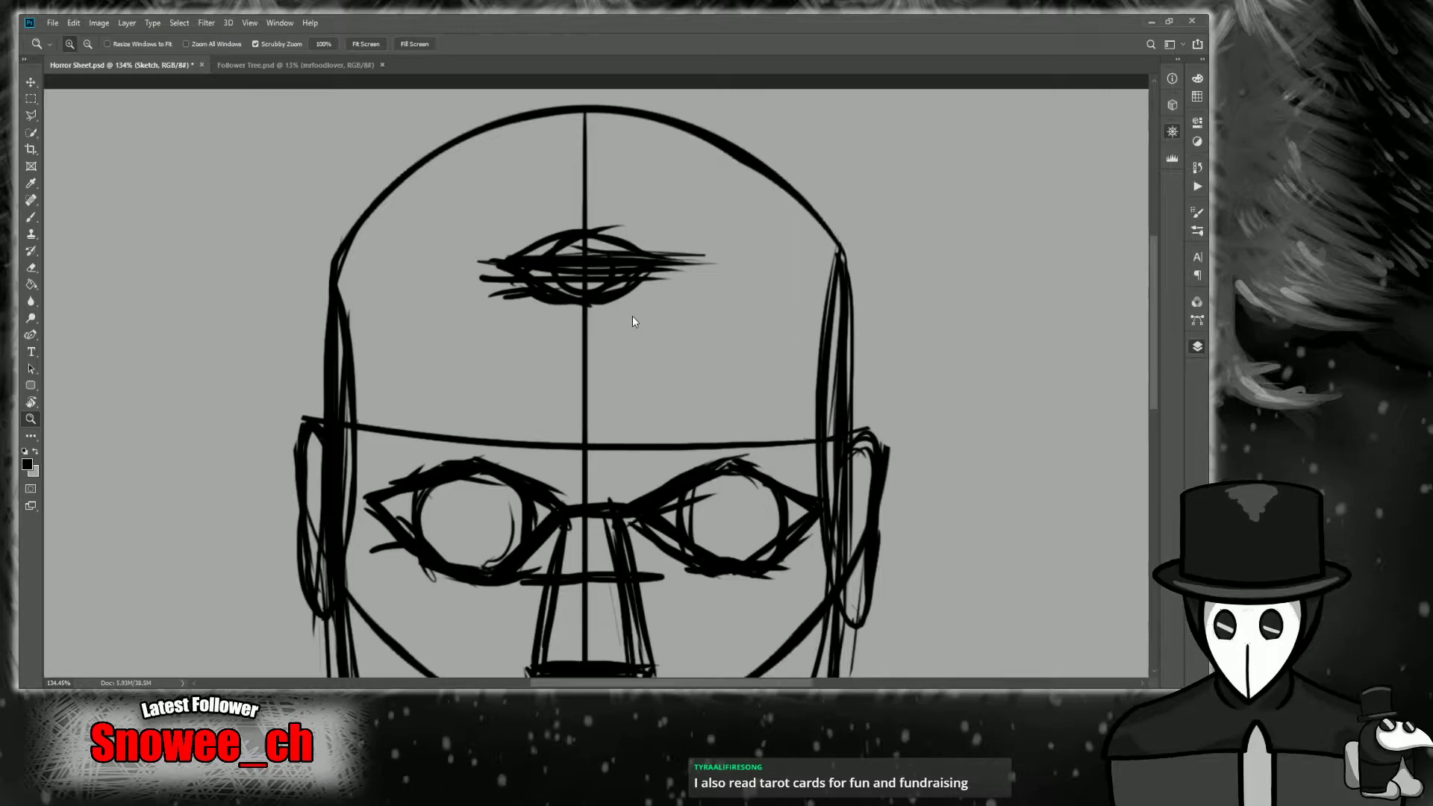
pyautogui.hotkey('ctrl', '0')
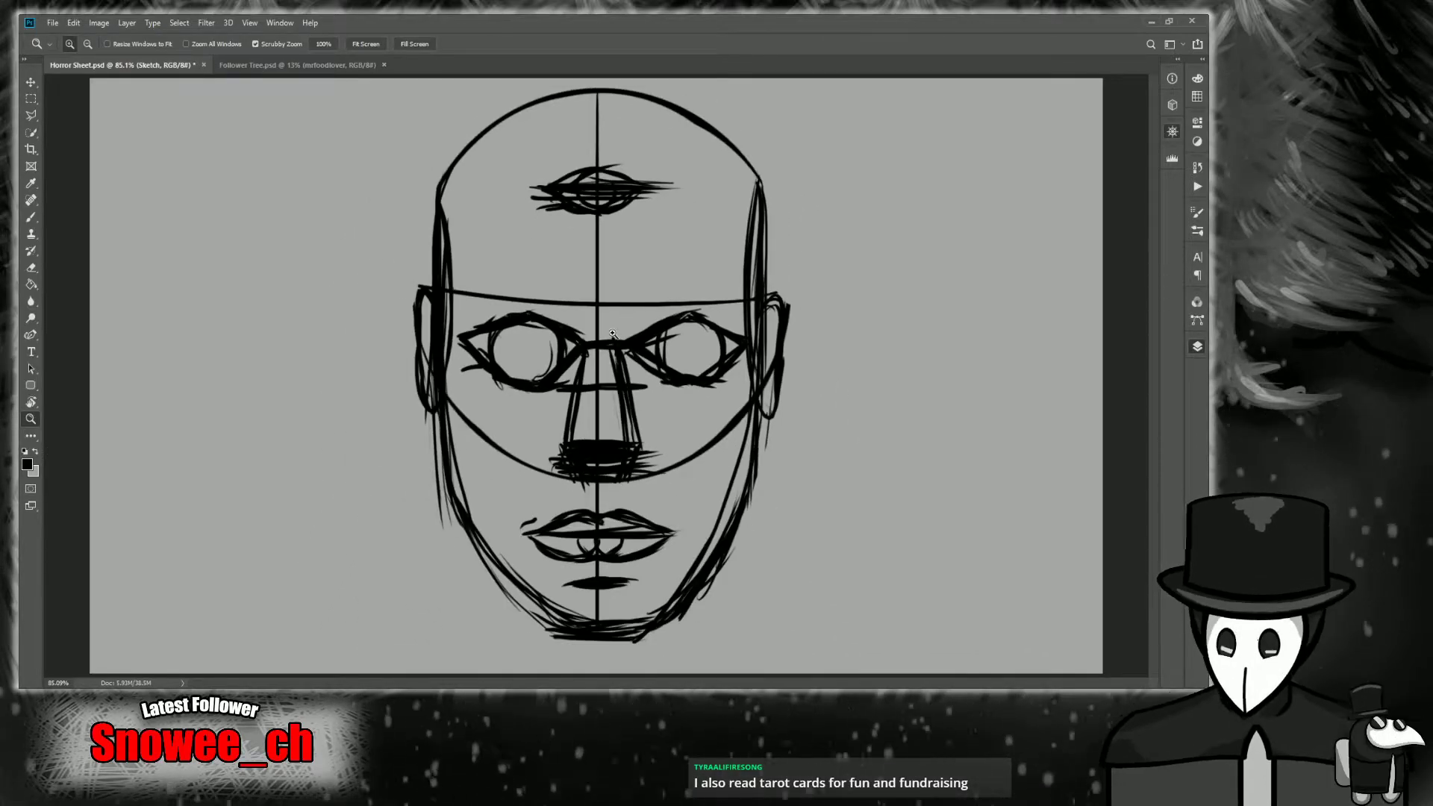
# Brush black neck lines from both sides of the jaw down toward the canvas edge.
pyautogui.moveTo(632, 515)
pyautogui.mouseDown()
pyautogui.moveTo(619, 515)
pyautogui.moveTo(633, 515)
pyautogui.mouseUp()
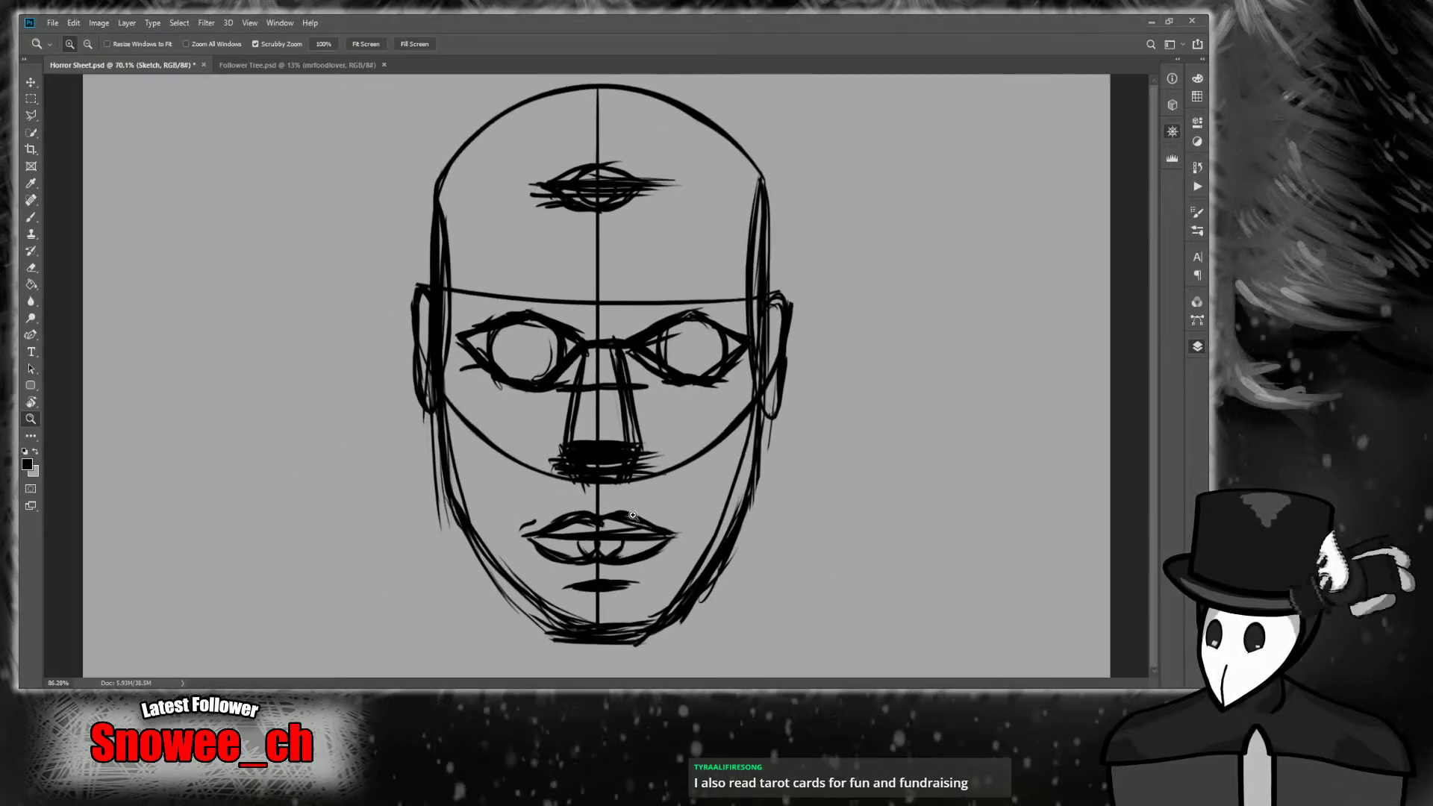
pyautogui.press('b')
pyautogui.moveTo(483, 551)
pyautogui.mouseDown()
pyautogui.moveTo(480, 673)
pyautogui.moveTo(452, 664)
pyautogui.mouseUp()
pyautogui.moveTo(749, 498); pyautogui.dragTo(790, 685)
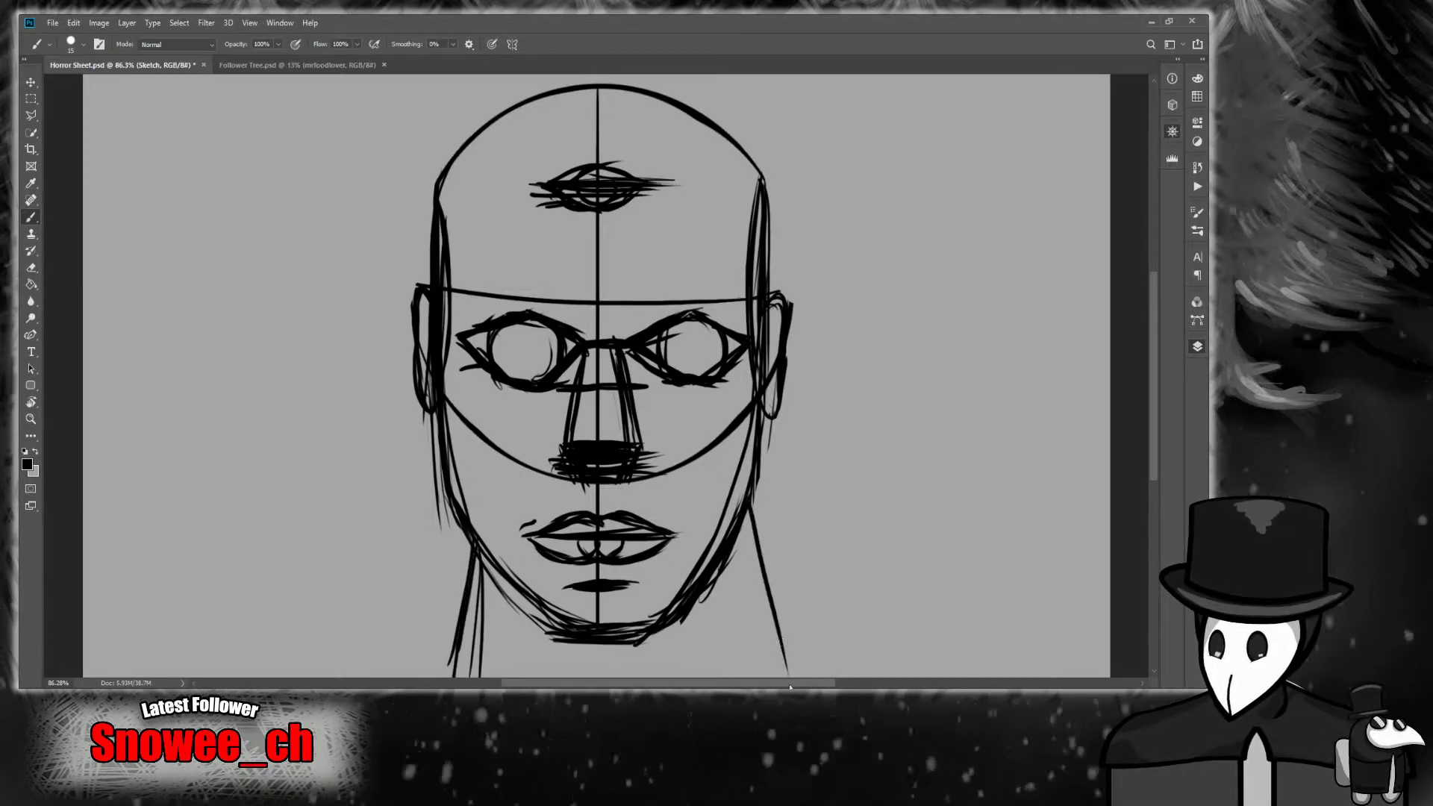
pyautogui.hotkey('ctrl', 'z')
pyautogui.moveTo(749, 489); pyautogui.dragTo(767, 674)
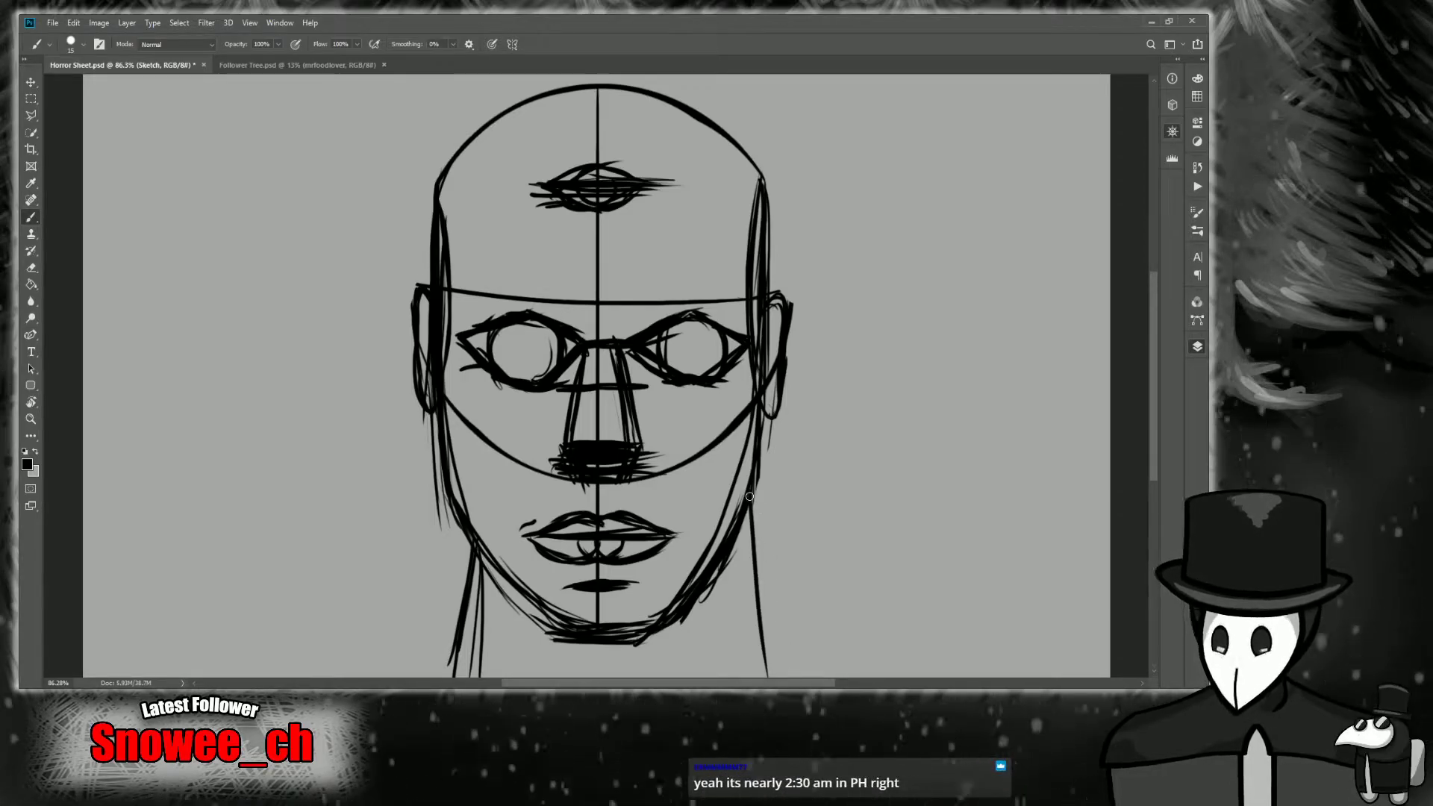
pyautogui.moveTo(747, 498); pyautogui.dragTo(770, 643)
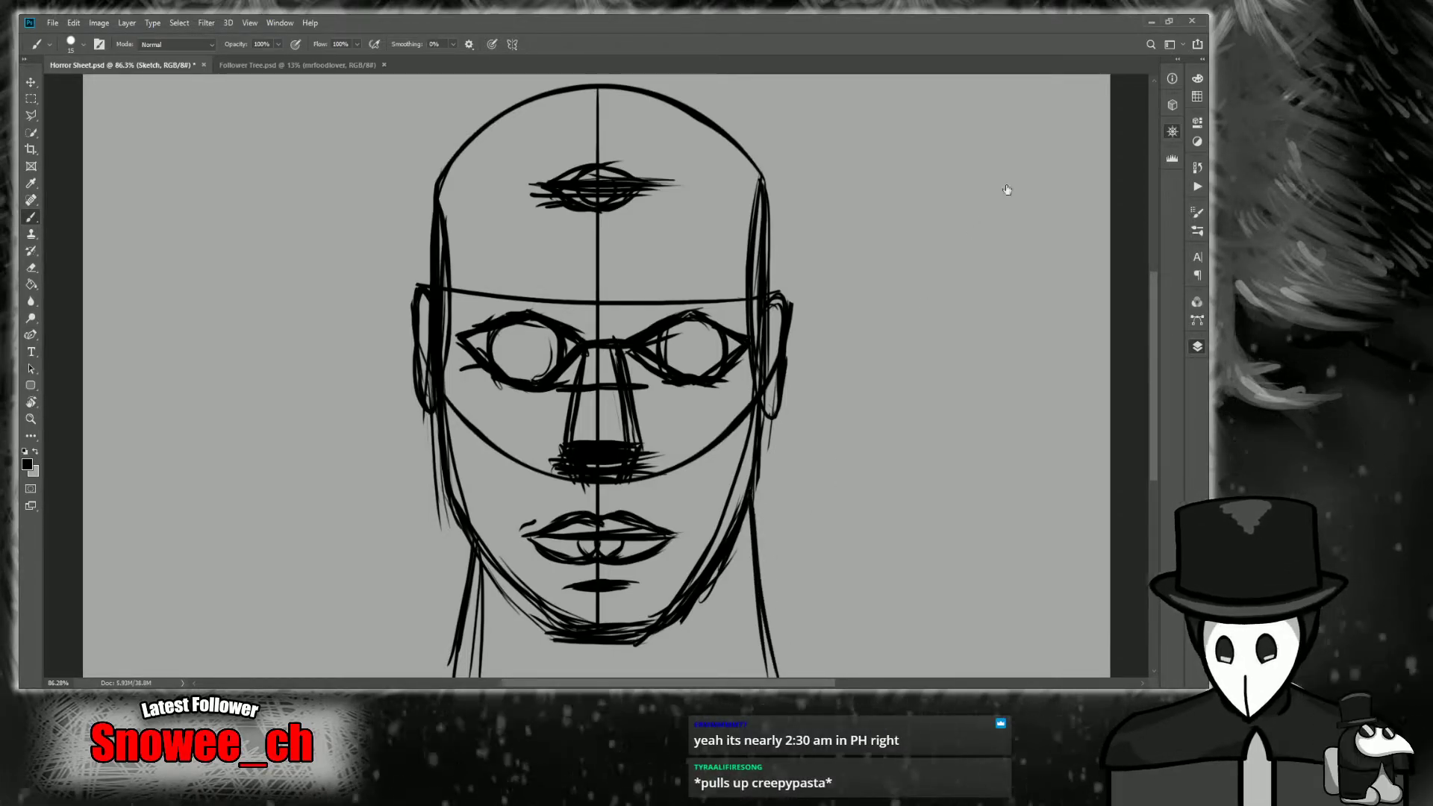
# Replace the right neck strokes with a single black line starting lower and farther inward on the jaw.
pyautogui.moveTo(1026, 182); pyautogui.dragTo(1045, 179)
pyautogui.press('z')
pyautogui.moveTo(861, 466); pyautogui.dragTo(884, 466)
pyautogui.moveTo(1045, 320); pyautogui.dragTo(1005, 282)
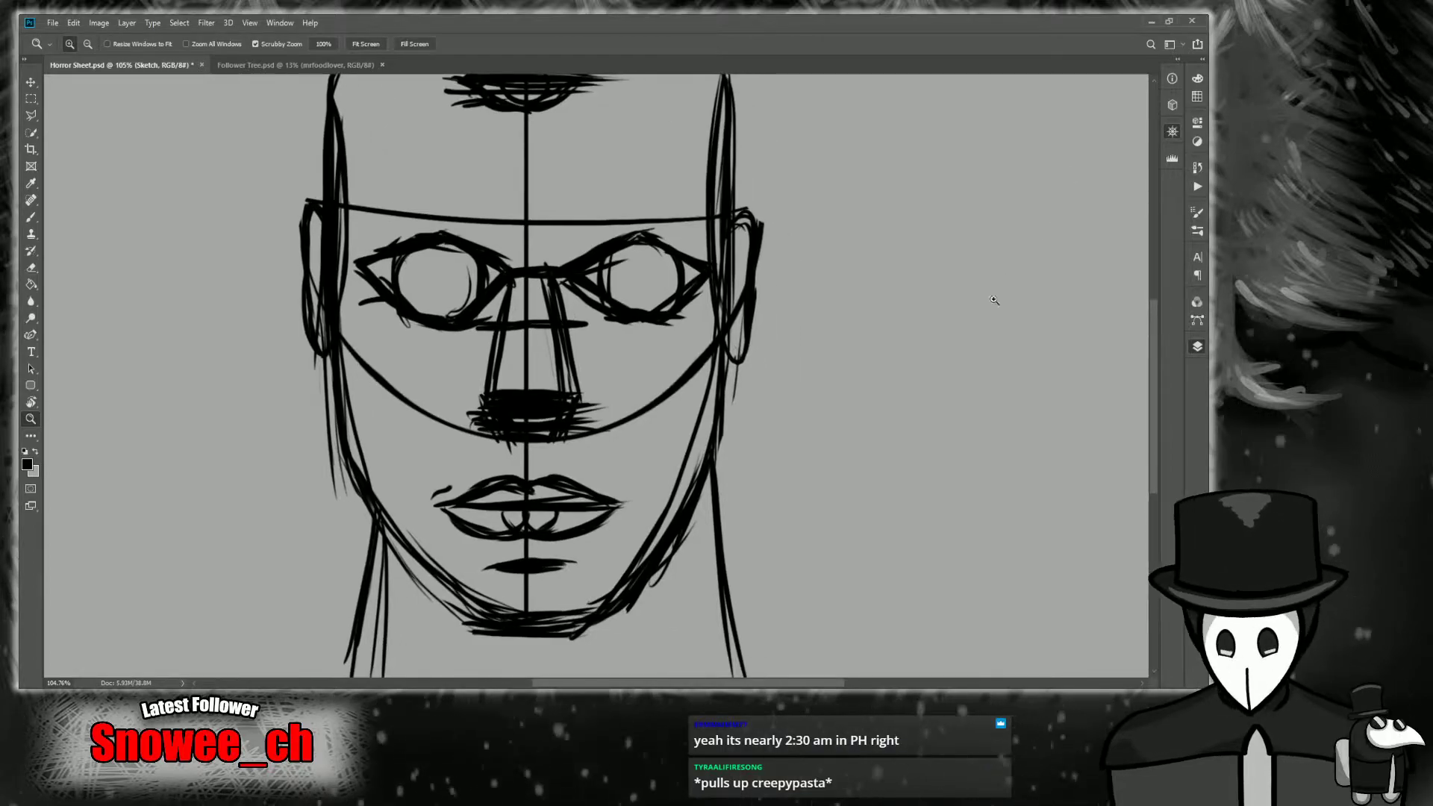
pyautogui.moveTo(820, 547); pyautogui.dragTo(791, 547)
pyautogui.hotkey('ctrl', 'z')
pyautogui.hotkey('ctrl', 'z')
pyautogui.press('b')
pyautogui.moveTo(726, 504); pyautogui.dragTo(752, 688)
pyautogui.hotkey('ctrl', 'z')
pyautogui.moveTo(729, 508); pyautogui.dragTo(739, 638)
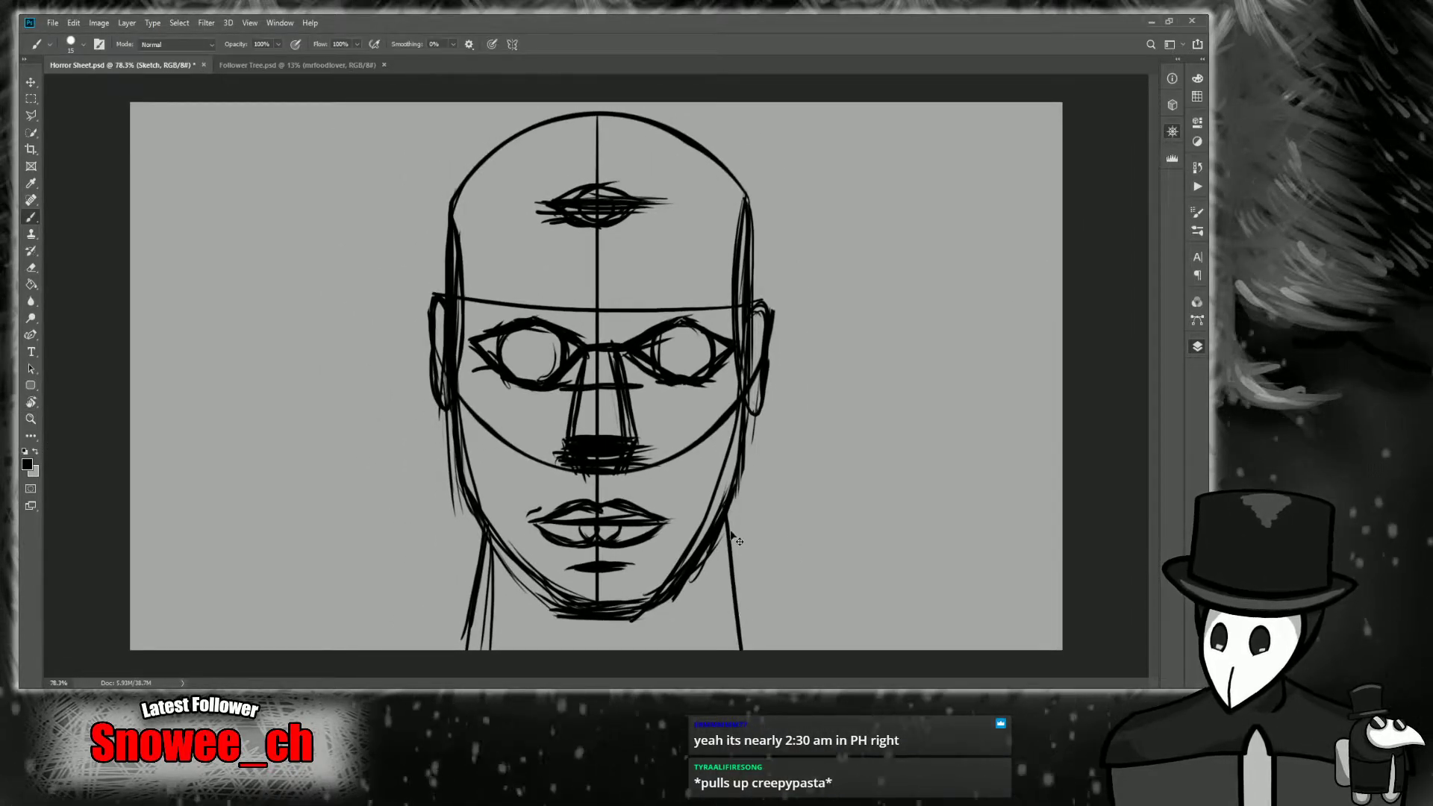
pyautogui.hotkey('ctrl', 'z')
pyautogui.moveTo(720, 527); pyautogui.dragTo(737, 646)
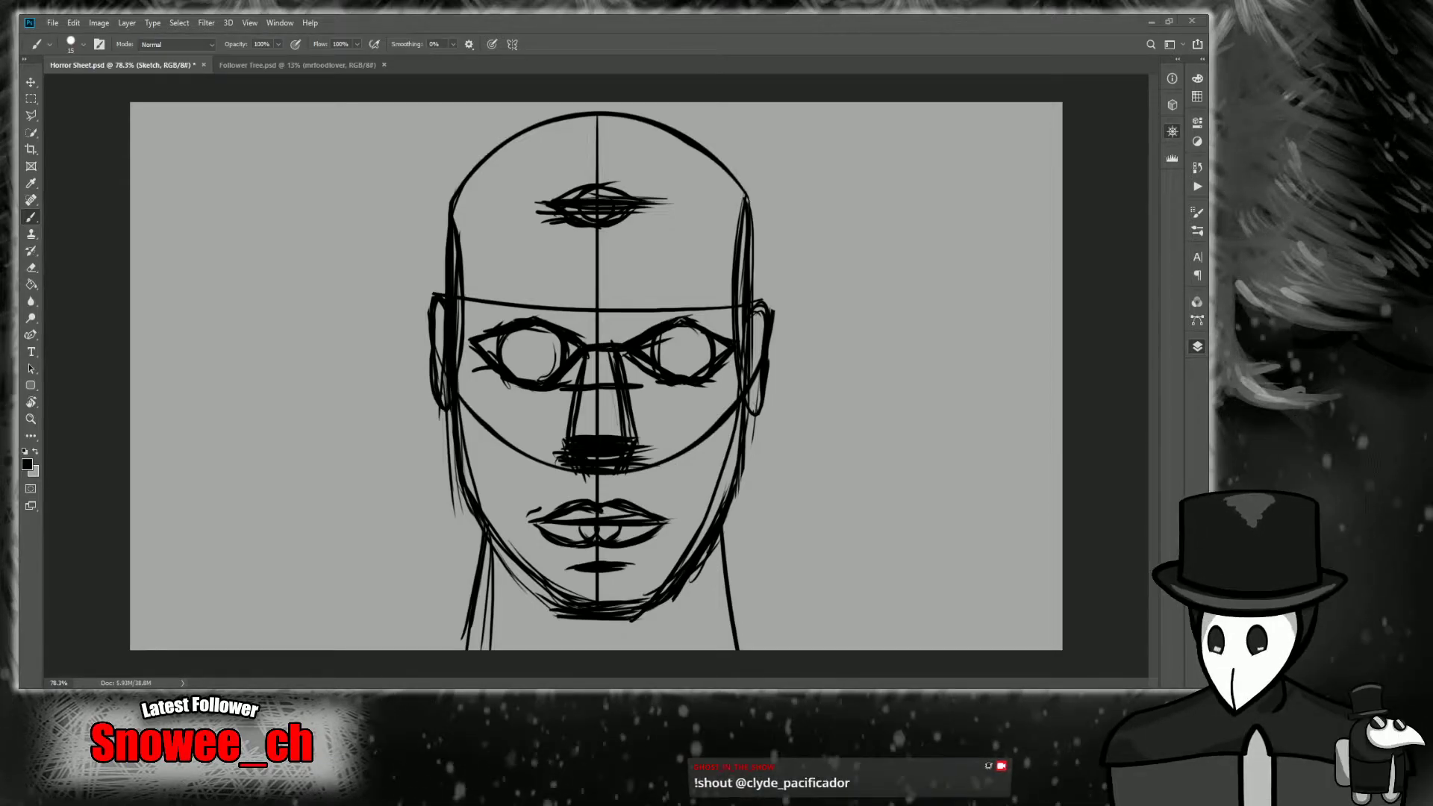
pyautogui.press('z')
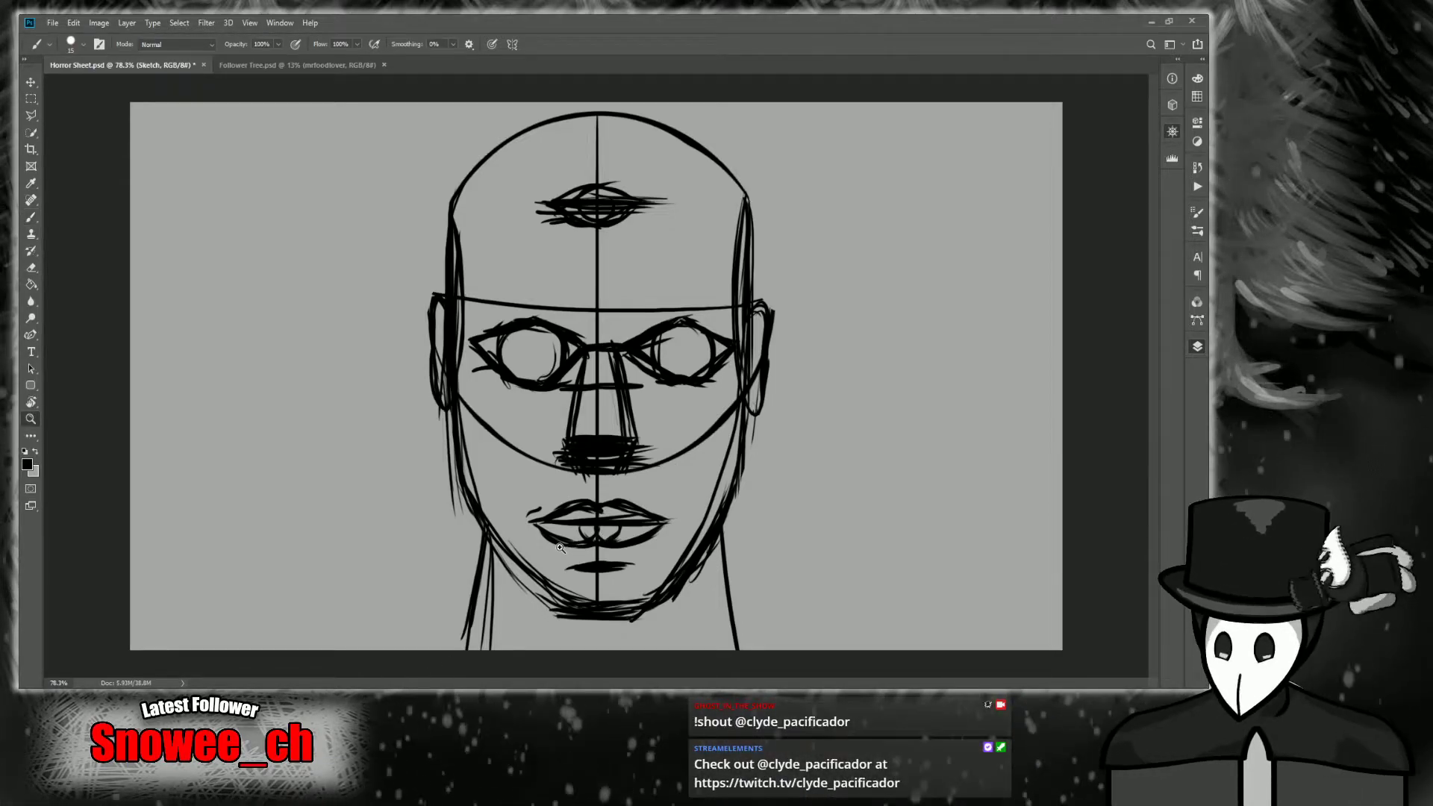
# Strengthen the neck's outer line with extra brush strokes and add two short inner neck lines below the chin.
pyautogui.press('b')
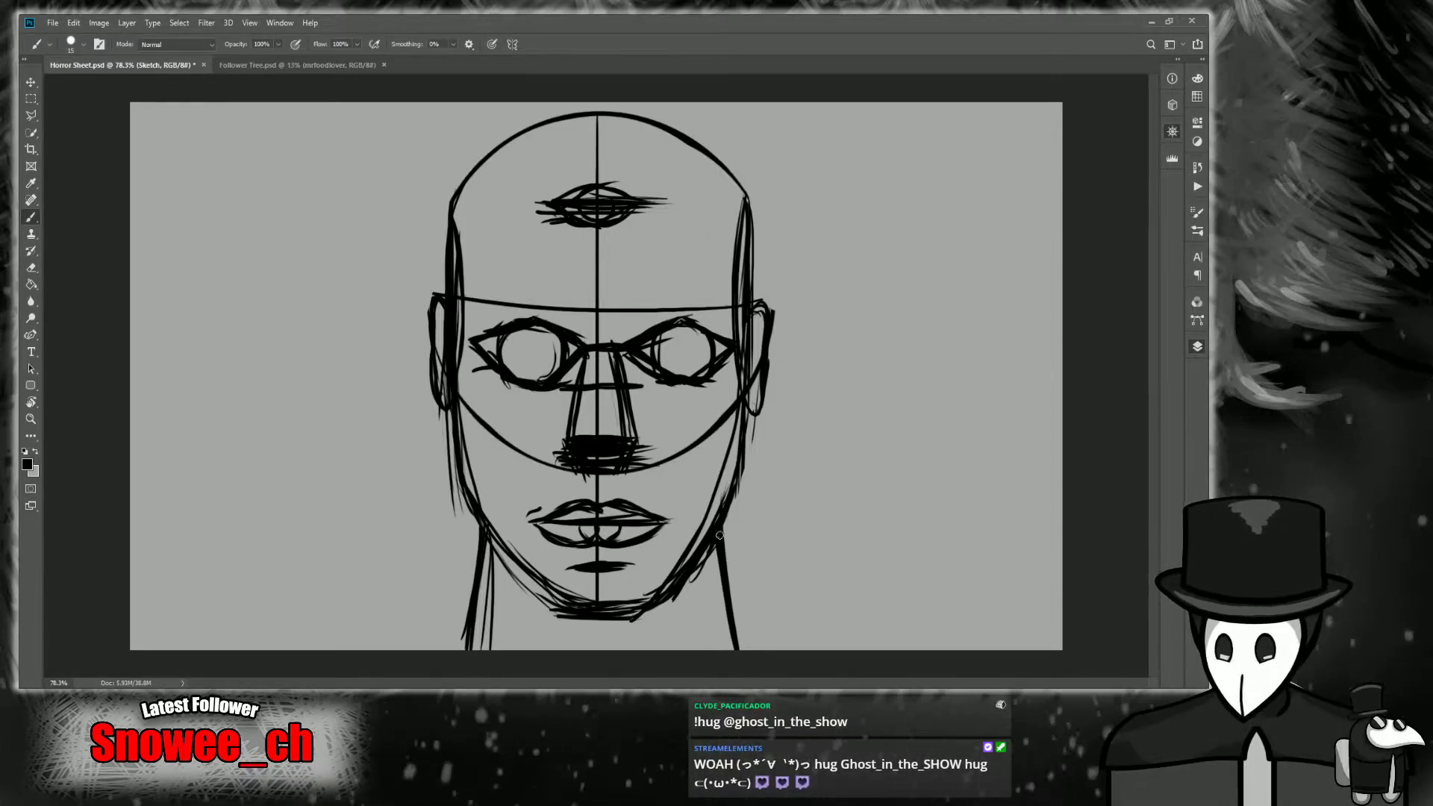
pyautogui.press('z')
pyautogui.moveTo(473, 500)
pyautogui.mouseDown()
pyautogui.moveTo(502, 490)
pyautogui.moveTo(478, 492)
pyautogui.mouseUp()
pyautogui.press('b')
pyautogui.moveTo(474, 578); pyautogui.dragTo(475, 672)
pyautogui.moveTo(475, 579); pyautogui.dragTo(480, 627)
pyautogui.moveTo(543, 664); pyautogui.dragTo(535, 638)
pyautogui.moveTo(685, 624); pyautogui.dragTo(673, 664)
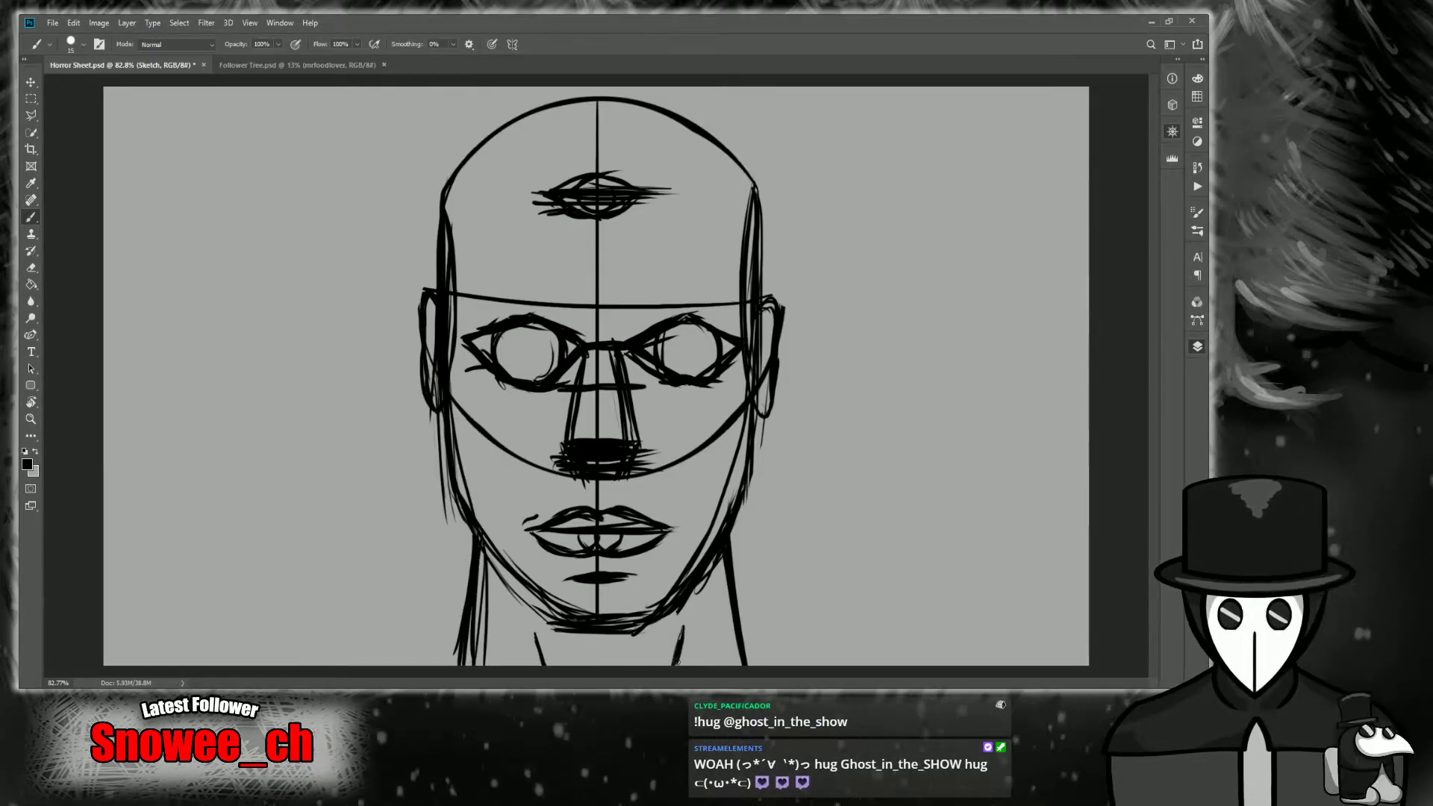
# Check the overall proportions of the rough three-eyed head sketch.
pyautogui.press('z')
pyautogui.moveTo(681, 607)
pyautogui.mouseDown()
pyautogui.moveTo(693, 606)
pyautogui.moveTo(662, 607)
pyautogui.mouseUp()
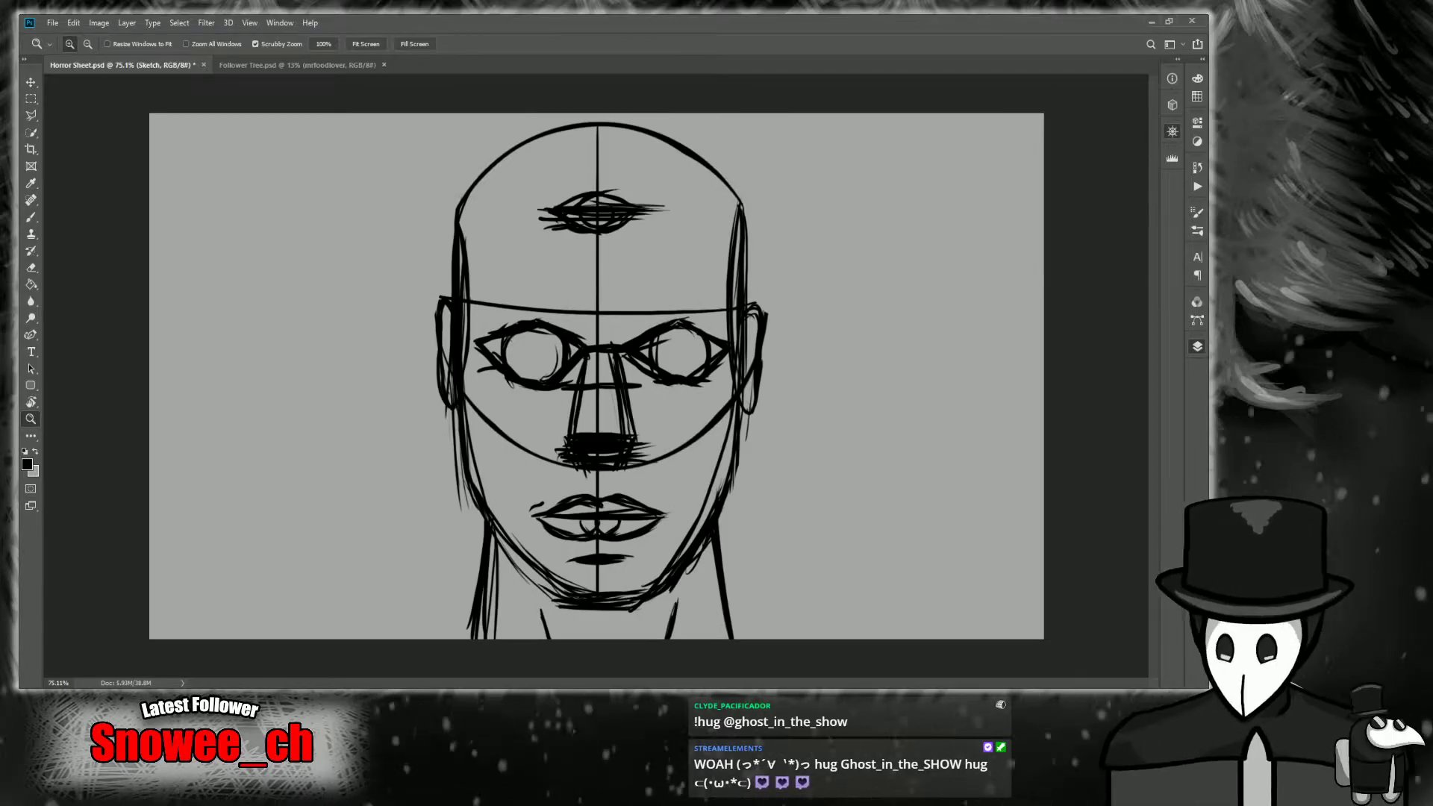
pyautogui.moveTo(708, 329); pyautogui.dragTo(664, 309)
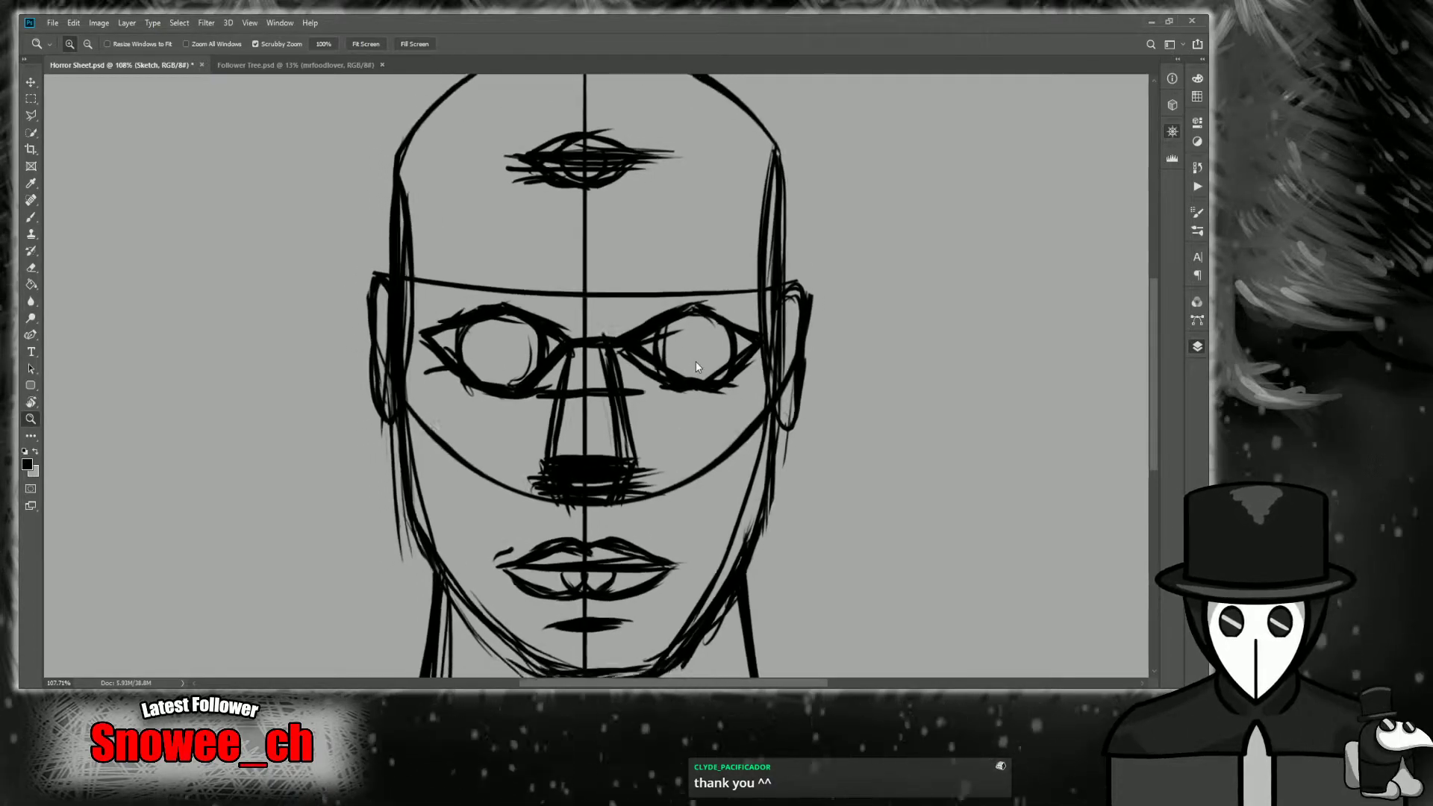
pyautogui.press('ctrl+')
pyautogui.press('ctrl+')
pyautogui.moveTo(728, 250); pyautogui.dragTo(754, 249)
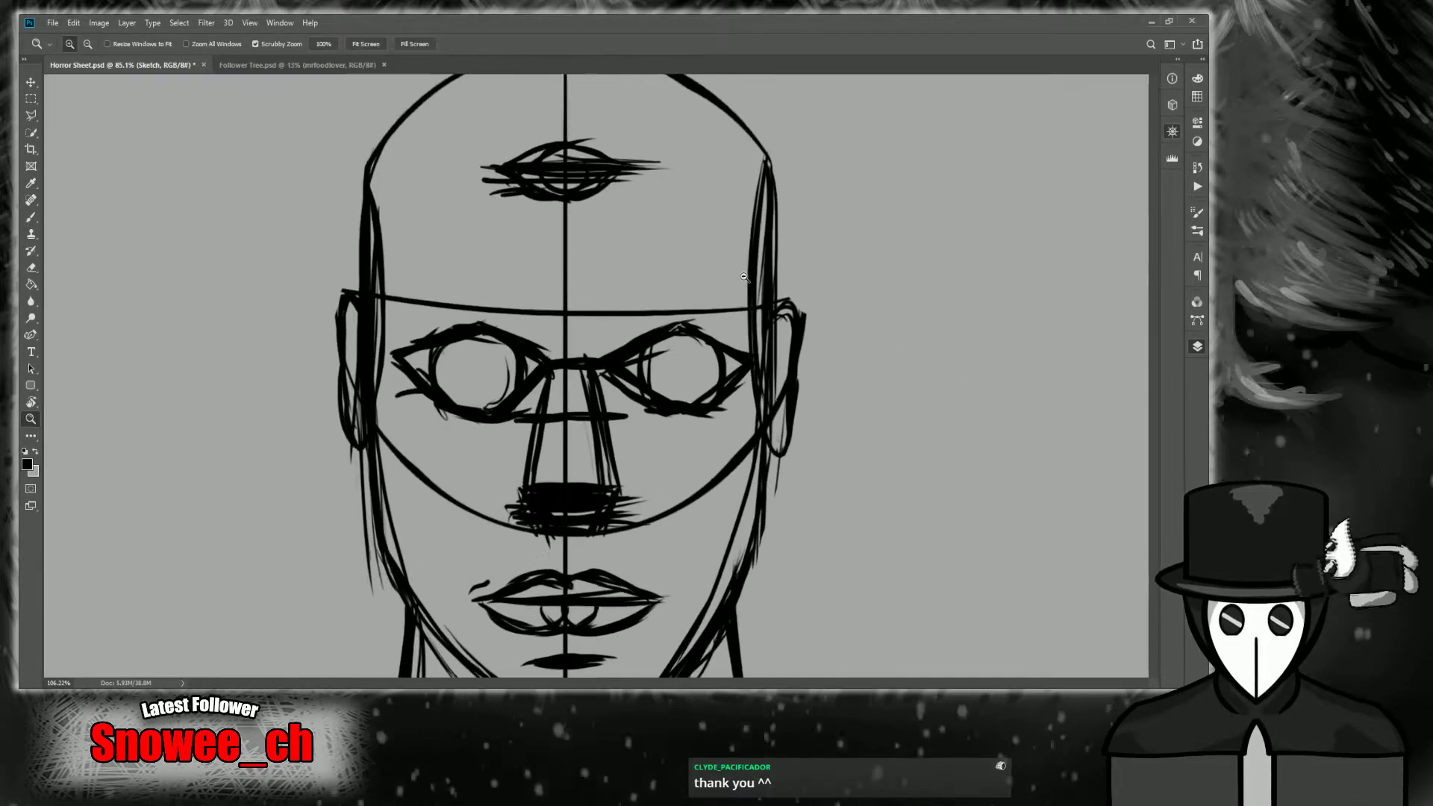
pyautogui.press('e')
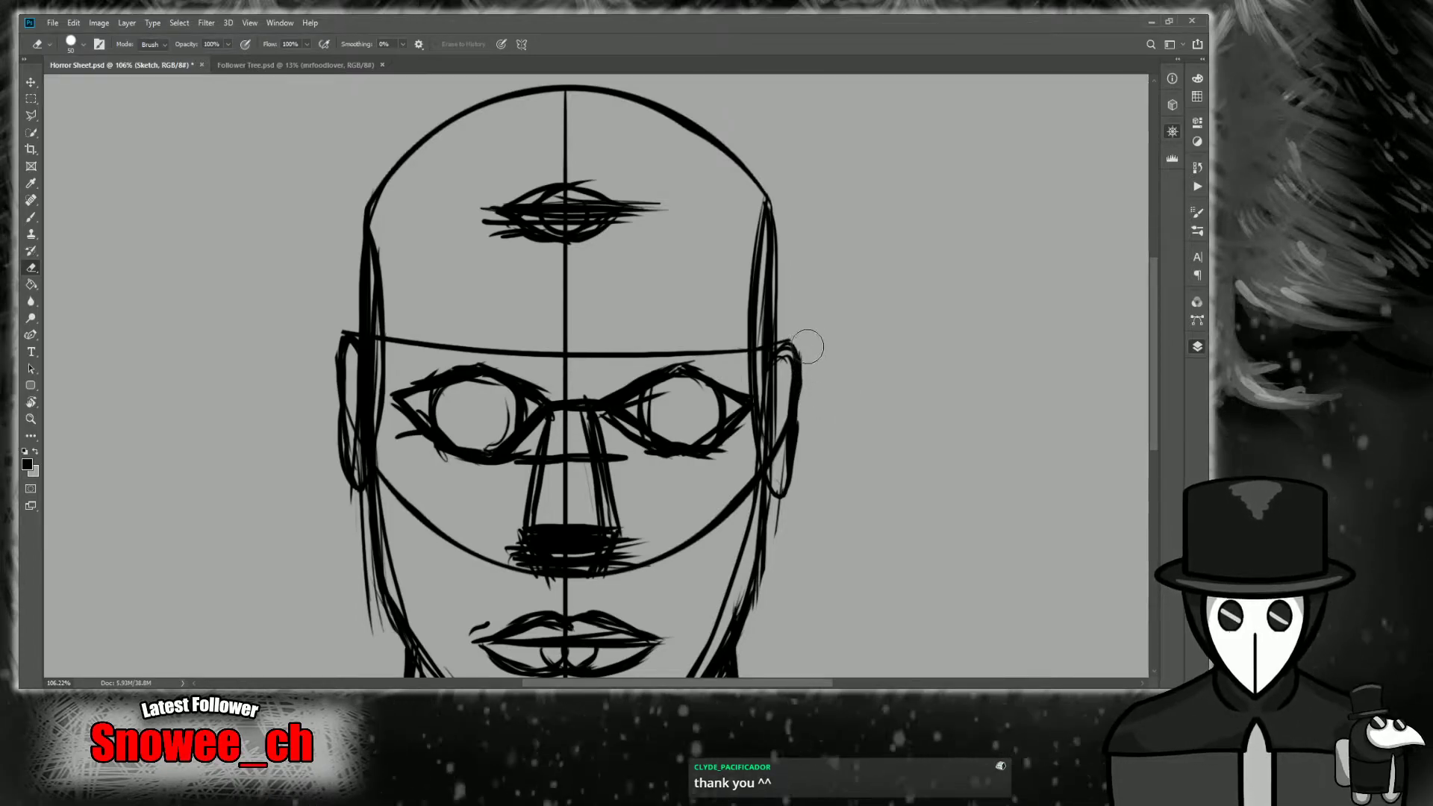
pyautogui.press('z')
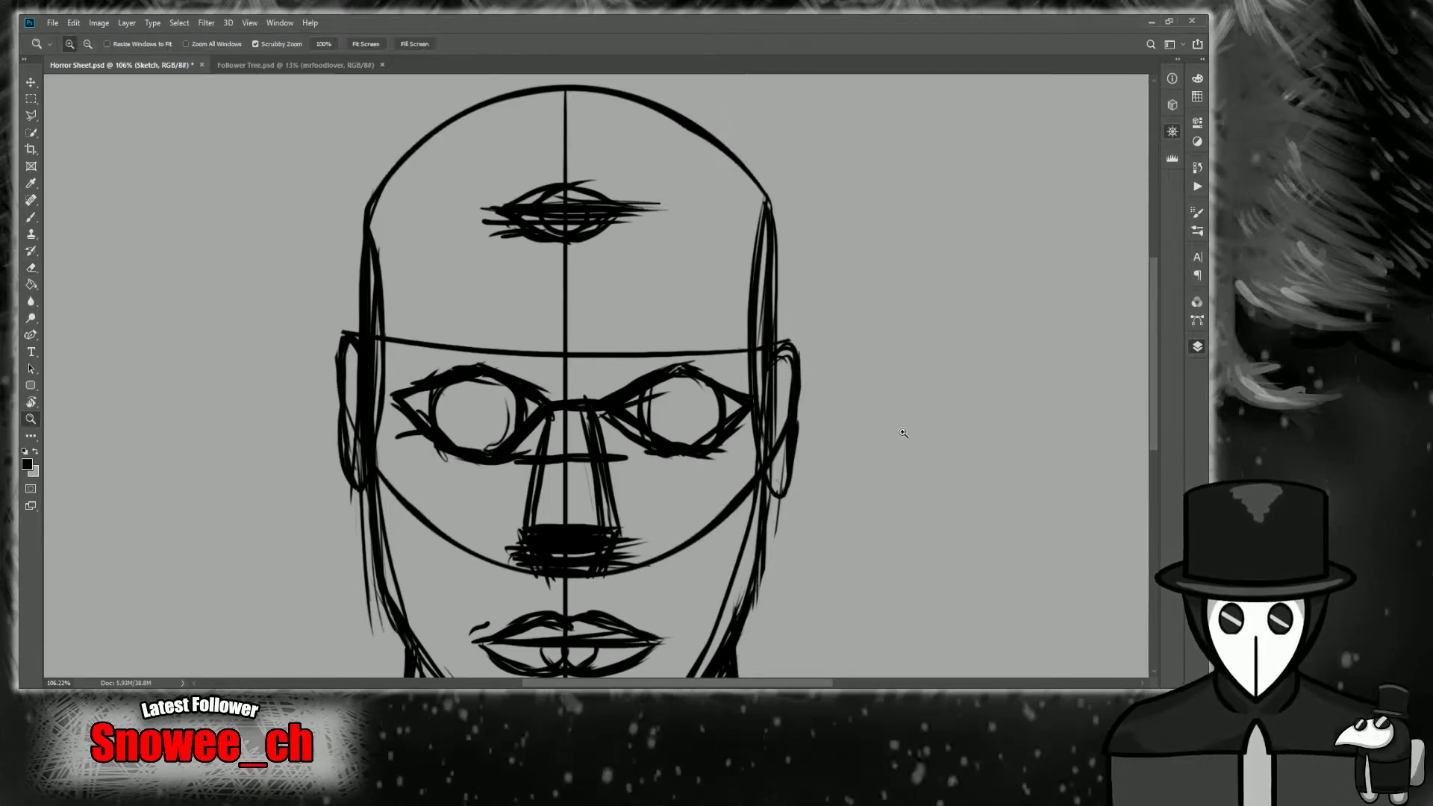
pyautogui.moveTo(898, 432); pyautogui.dragTo(877, 433)
# Lower the Sketch layer's opacity to 50% and switch to the 2nd Sketch layer.
pyautogui.press('v')
pyautogui.press('5')
pyautogui.press('ctrl')
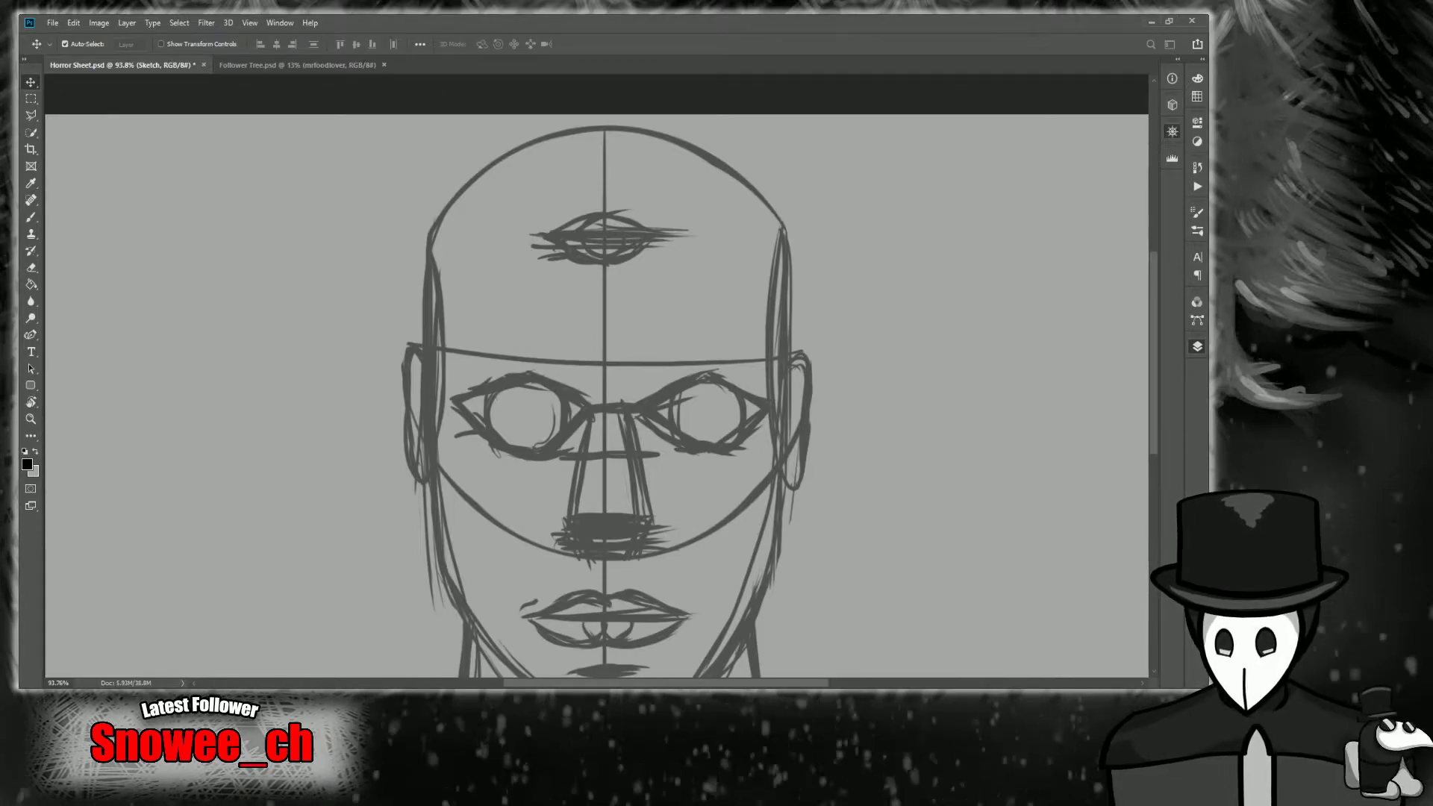
pyautogui.click(1084, 415)
# Brush the left cheek contour in black, curving from beside the eye down to the jaw.
pyautogui.press('z')
pyautogui.moveTo(463, 454); pyautogui.dragTo(605, 393)
pyautogui.moveTo(927, 394); pyautogui.dragTo(1032, 166)
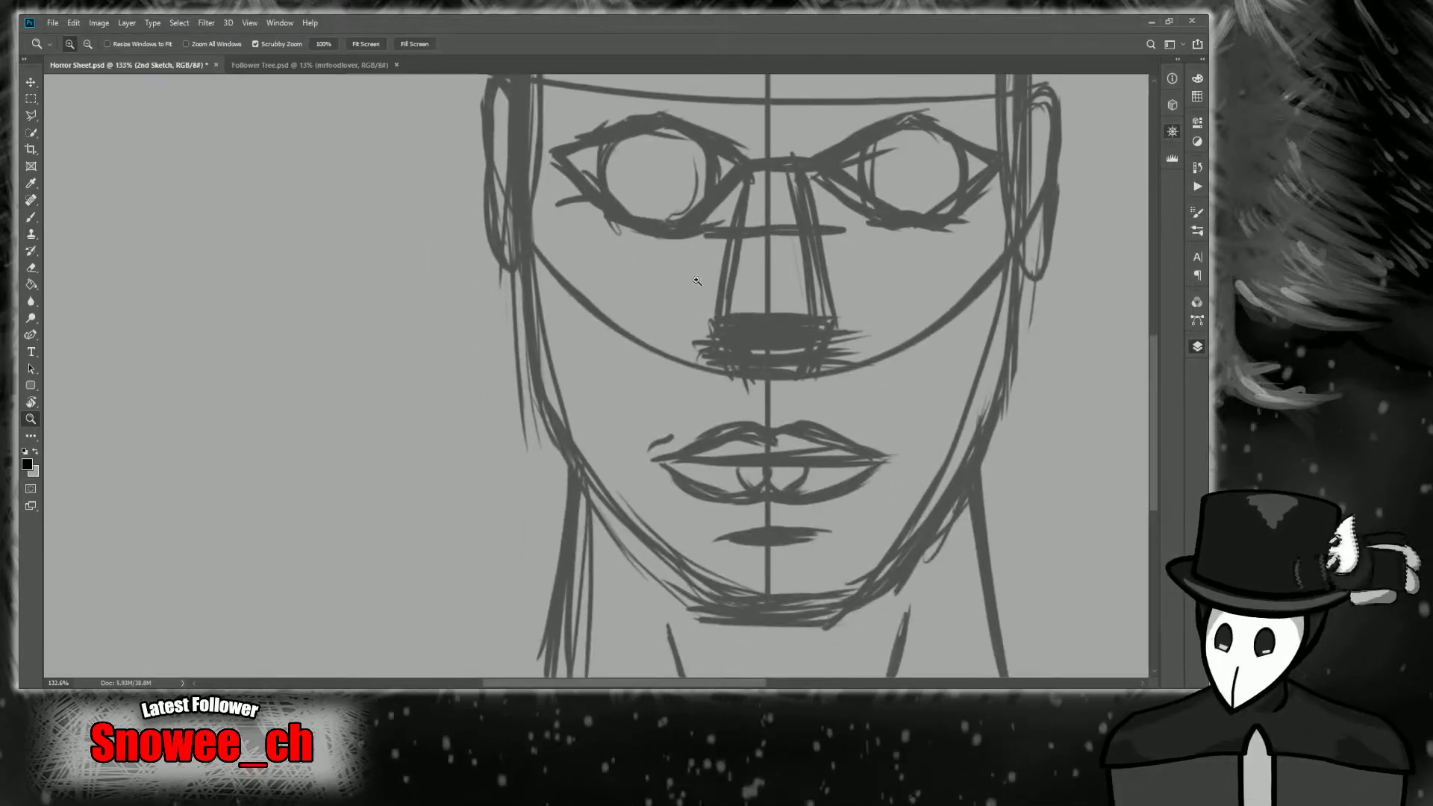
pyautogui.click(599, 173)
pyautogui.press('b')
pyautogui.moveTo(535, 212)
pyautogui.mouseDown()
pyautogui.moveTo(500, 298)
pyautogui.moveTo(499, 366)
pyautogui.mouseUp()
pyautogui.moveTo(515, 258)
pyautogui.mouseDown()
pyautogui.moveTo(509, 397)
pyautogui.moveTo(500, 345)
pyautogui.moveTo(517, 405)
pyautogui.moveTo(501, 372)
pyautogui.moveTo(542, 487)
pyautogui.mouseUp()
pyautogui.moveTo(501, 351); pyautogui.dragTo(553, 579)
pyautogui.moveTo(520, 418); pyautogui.dragTo(544, 536)
pyautogui.moveTo(504, 352)
pyautogui.mouseDown()
pyautogui.moveTo(562, 597)
pyautogui.moveTo(514, 354)
pyautogui.moveTo(555, 574)
pyautogui.mouseUp()
# Refine and thicken the left cheek contour with repeated brush strokes, erasing the excess near the jaw.
pyautogui.press('e')
pyautogui.press('b')
pyautogui.moveTo(534, 219)
pyautogui.mouseDown()
pyautogui.moveTo(500, 408)
pyautogui.moveTo(530, 491)
pyautogui.mouseUp()
pyautogui.moveTo(497, 317); pyautogui.dragTo(561, 575)
pyautogui.moveTo(508, 431); pyautogui.dragTo(578, 603)
pyautogui.moveTo(517, 394); pyautogui.dragTo(554, 531)
pyautogui.moveTo(513, 432); pyautogui.dragTo(532, 488)
pyautogui.moveTo(538, 213)
pyautogui.mouseDown()
pyautogui.moveTo(498, 307)
pyautogui.moveTo(517, 248)
pyautogui.mouseUp()
pyautogui.moveTo(509, 311)
pyautogui.mouseDown()
pyautogui.moveTo(500, 384)
pyautogui.moveTo(583, 548)
pyautogui.mouseUp()
pyautogui.press('e')
pyautogui.moveTo(567, 470); pyautogui.dragTo(595, 605)
pyautogui.press('b')
pyautogui.moveTo(526, 466); pyautogui.dragTo(569, 597)
pyautogui.moveTo(505, 392); pyautogui.dragTo(523, 469)
# Draw a bold, slightly curved line along the bottom of the chin, redoing the stroke until it fits the rough sketch.
pyautogui.moveTo(1148, 312); pyautogui.dragTo(1052, 182)
pyautogui.press('z')
pyautogui.moveTo(746, 456); pyautogui.dragTo(726, 451)
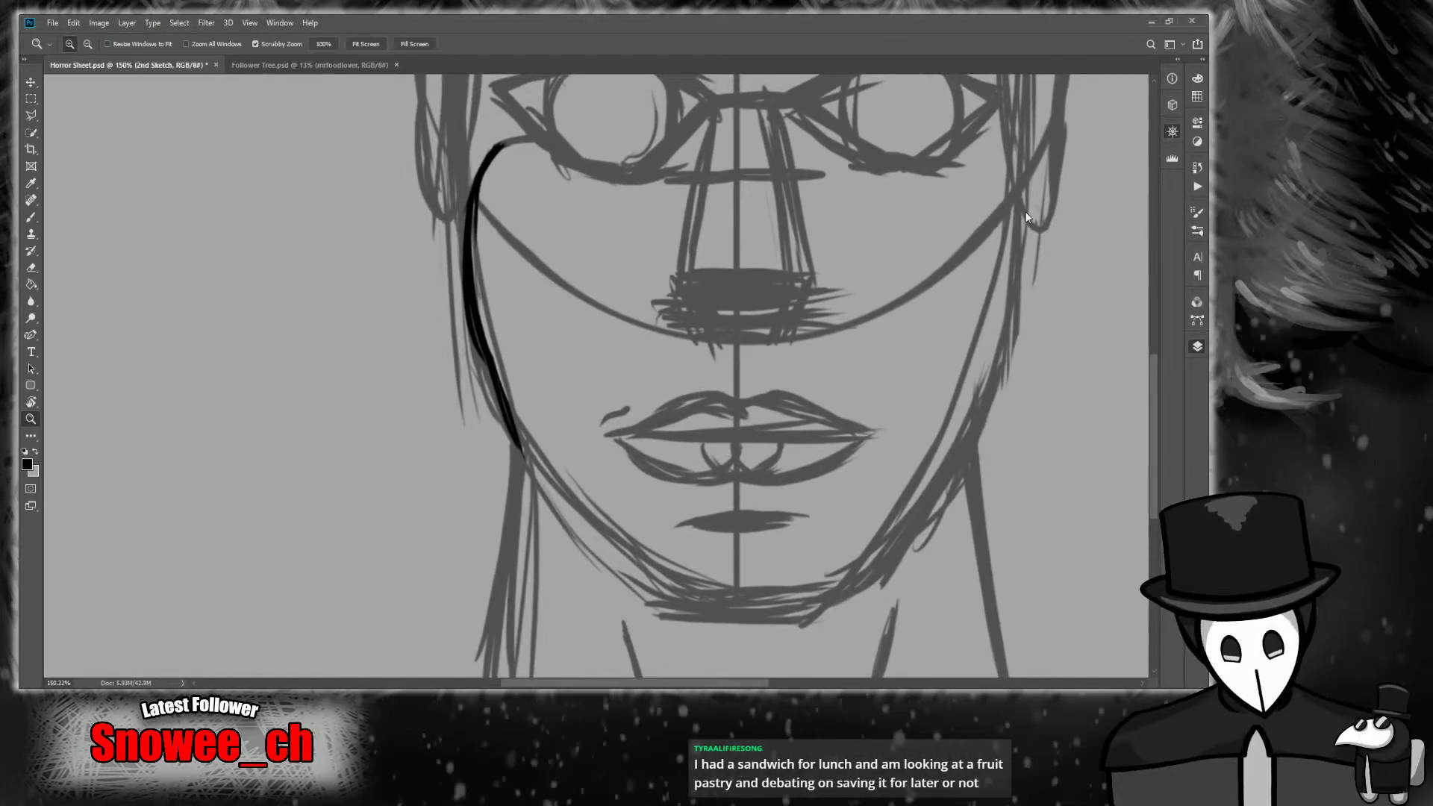
pyautogui.moveTo(1058, 192); pyautogui.dragTo(987, 183)
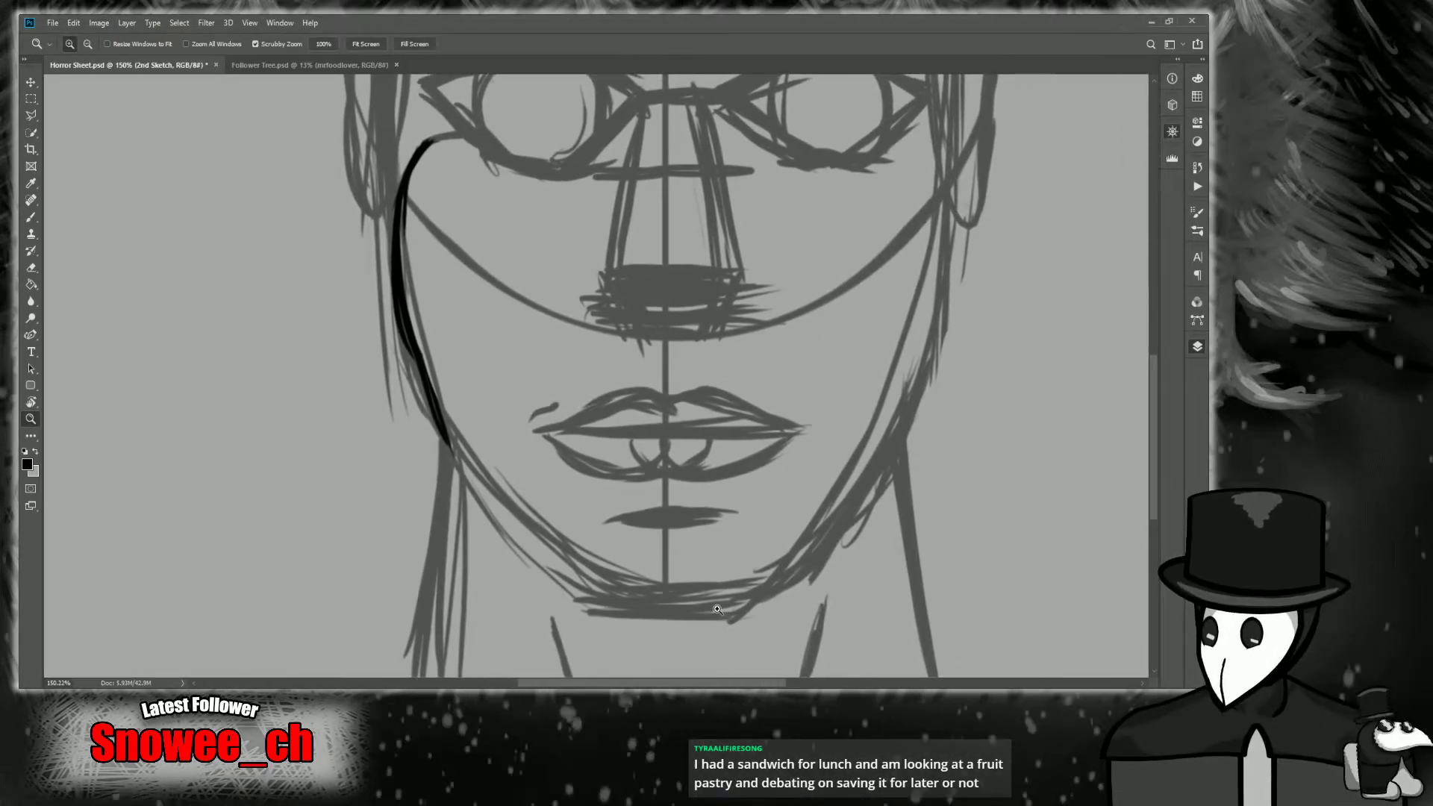
pyautogui.moveTo(715, 598); pyautogui.dragTo(738, 597)
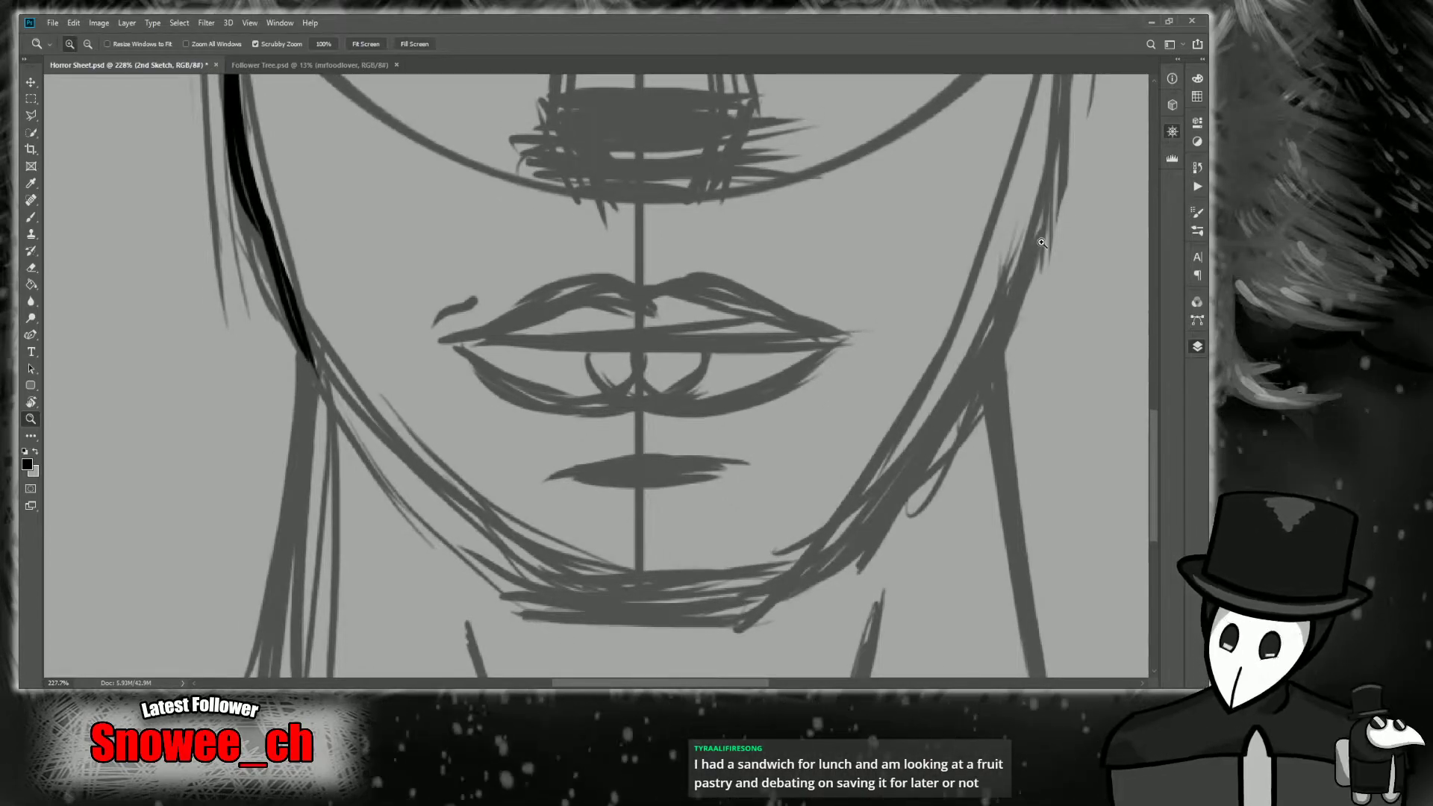
pyautogui.scroll(-4, 696, 450)
pyautogui.moveTo(695, 449); pyautogui.dragTo(701, 452)
pyautogui.press('b')
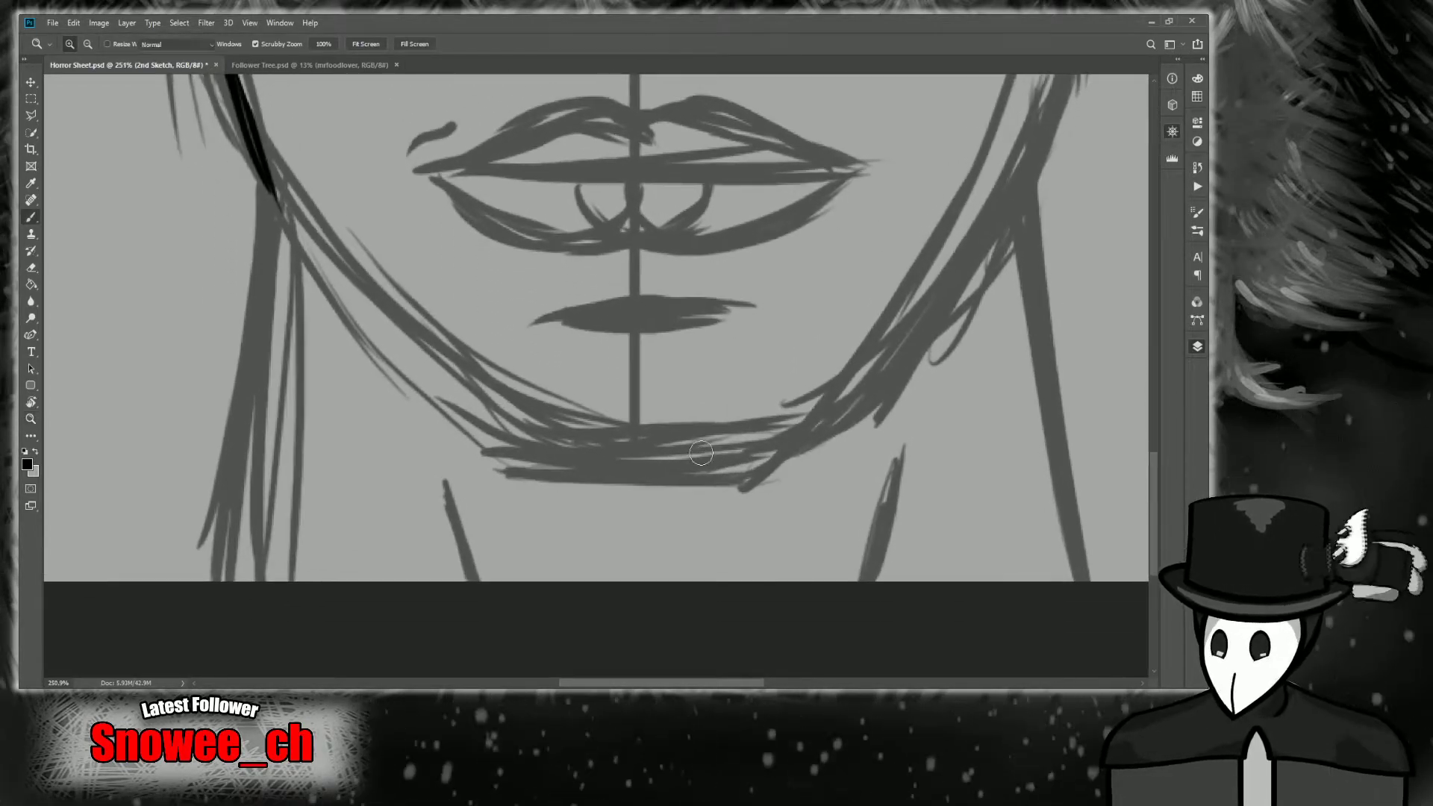
pyautogui.moveTo(522, 440); pyautogui.dragTo(783, 436)
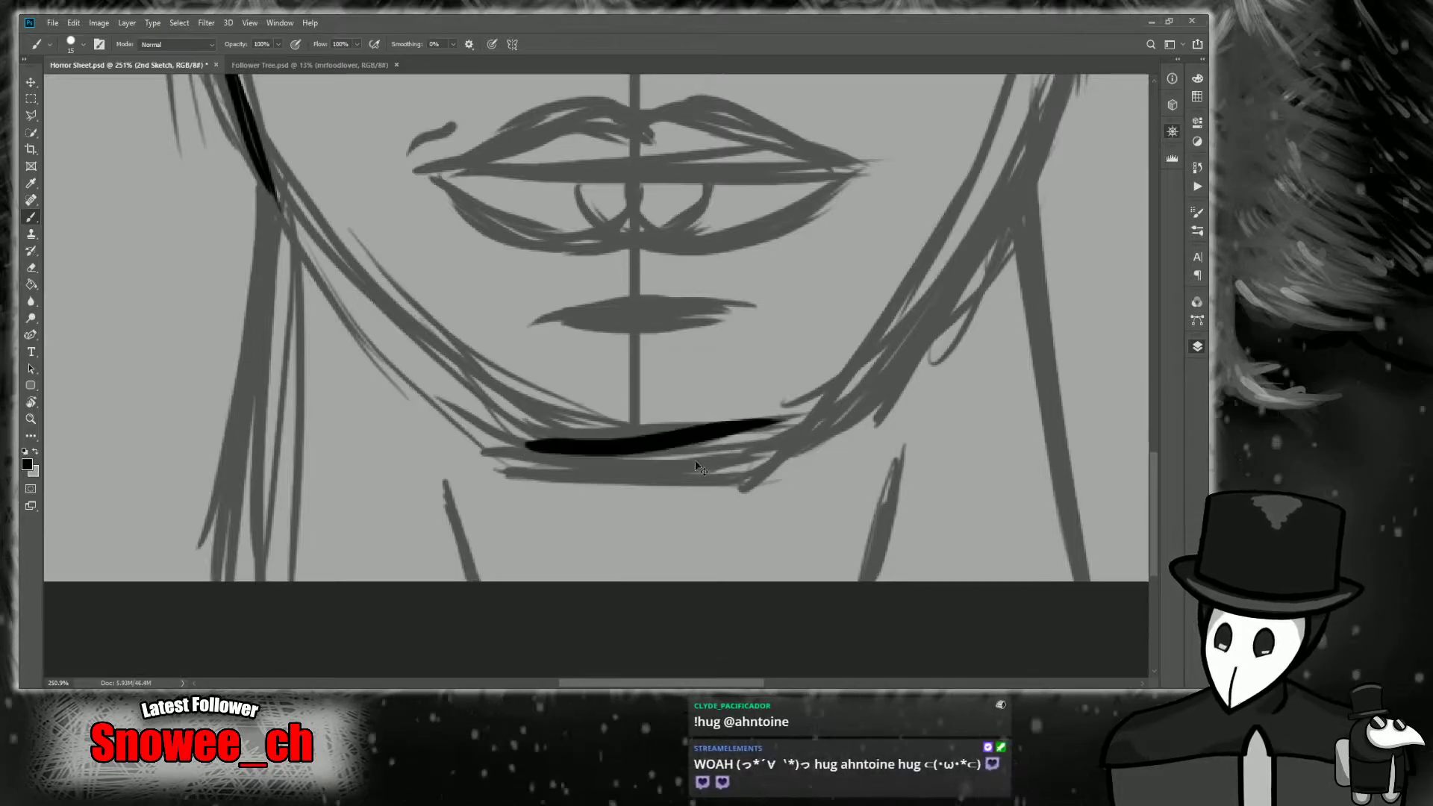
pyautogui.hotkey('ctrl', 'z')
pyautogui.moveTo(520, 430); pyautogui.dragTo(727, 427)
pyautogui.hotkey('ctrl', 'z')
pyautogui.moveTo(532, 437); pyautogui.dragTo(756, 436)
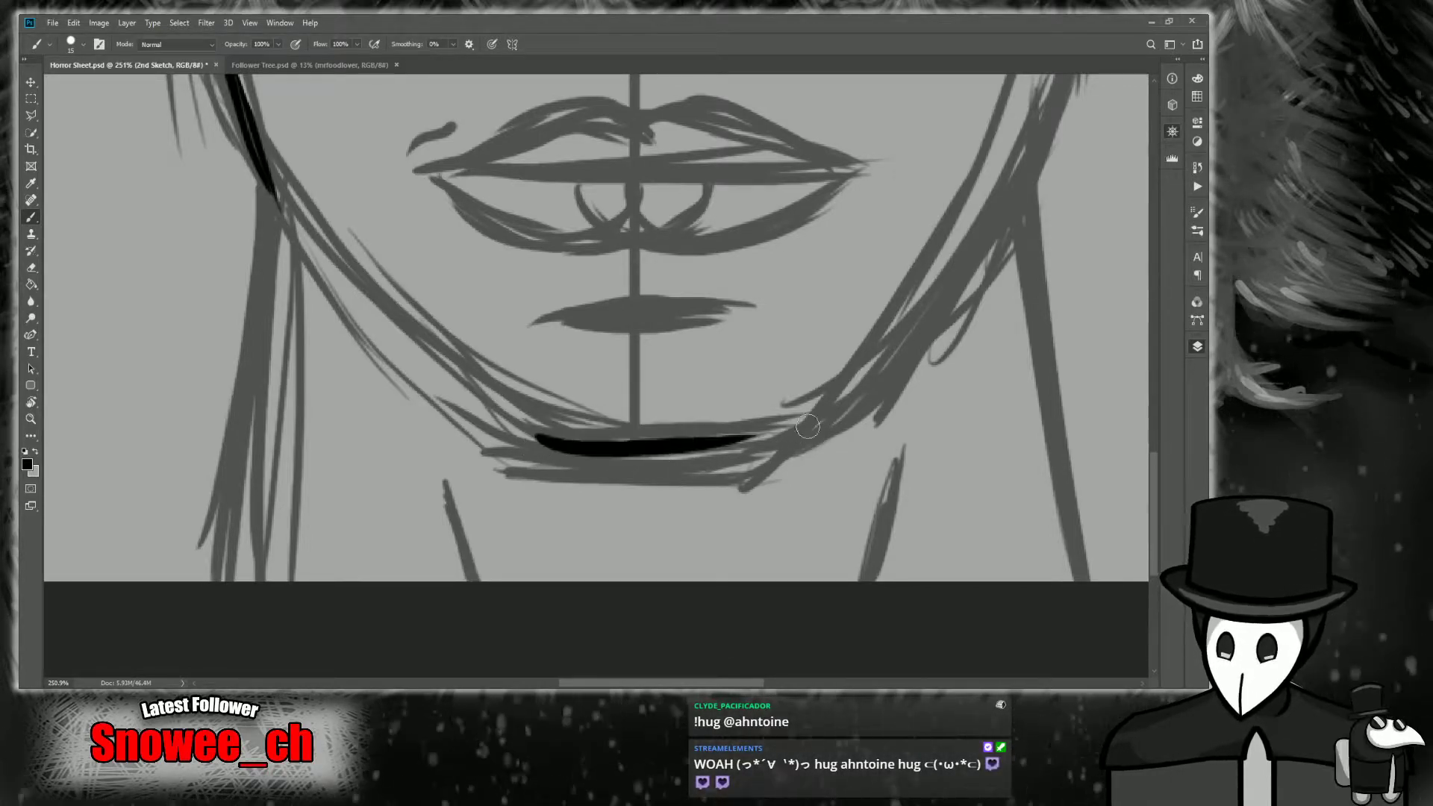
pyautogui.hotkey('ctrl', 'z')
pyautogui.moveTo(530, 431)
pyautogui.mouseDown()
pyautogui.moveTo(646, 452)
pyautogui.moveTo(812, 435)
pyautogui.mouseUp()
pyautogui.hotkey('ctrl', 'z')
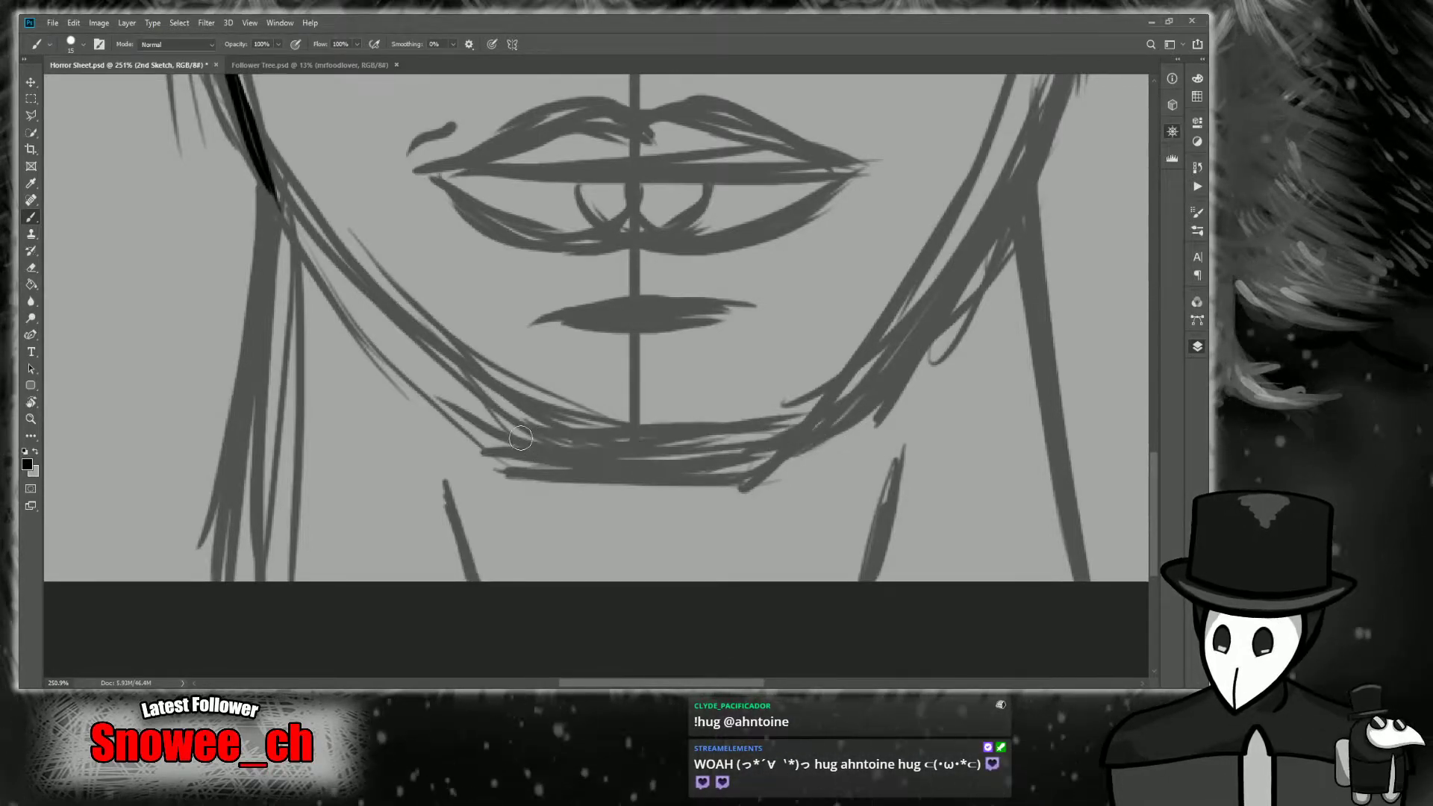
pyautogui.moveTo(510, 439); pyautogui.dragTo(799, 438)
pyautogui.hotkey('ctrl', 'z')
pyautogui.moveTo(510, 442); pyautogui.dragTo(765, 438)
pyautogui.hotkey('ctrl', 'z')
pyautogui.moveTo(513, 437)
pyautogui.mouseDown()
pyautogui.moveTo(775, 440)
pyautogui.moveTo(768, 430)
pyautogui.mouseUp()
# Join the left cheek contour to the chin line with a smooth jaw stroke, undoing and redrawing it until it fits.
pyautogui.press('z')
pyautogui.moveTo(737, 439)
pyautogui.mouseDown()
pyautogui.moveTo(783, 439)
pyautogui.moveTo(686, 448)
pyautogui.mouseUp()
pyautogui.press('b')
pyautogui.press('z')
pyautogui.press('b')
pyautogui.press('z')
pyautogui.moveTo(467, 300)
pyautogui.mouseDown()
pyautogui.moveTo(499, 298)
pyautogui.moveTo(553, 449)
pyautogui.mouseUp()
pyautogui.press('b')
pyautogui.hotkey('ctrl', 'z')
pyautogui.moveTo(447, 261); pyautogui.dragTo(578, 431)
pyautogui.hotkey('ctrl', 'z')
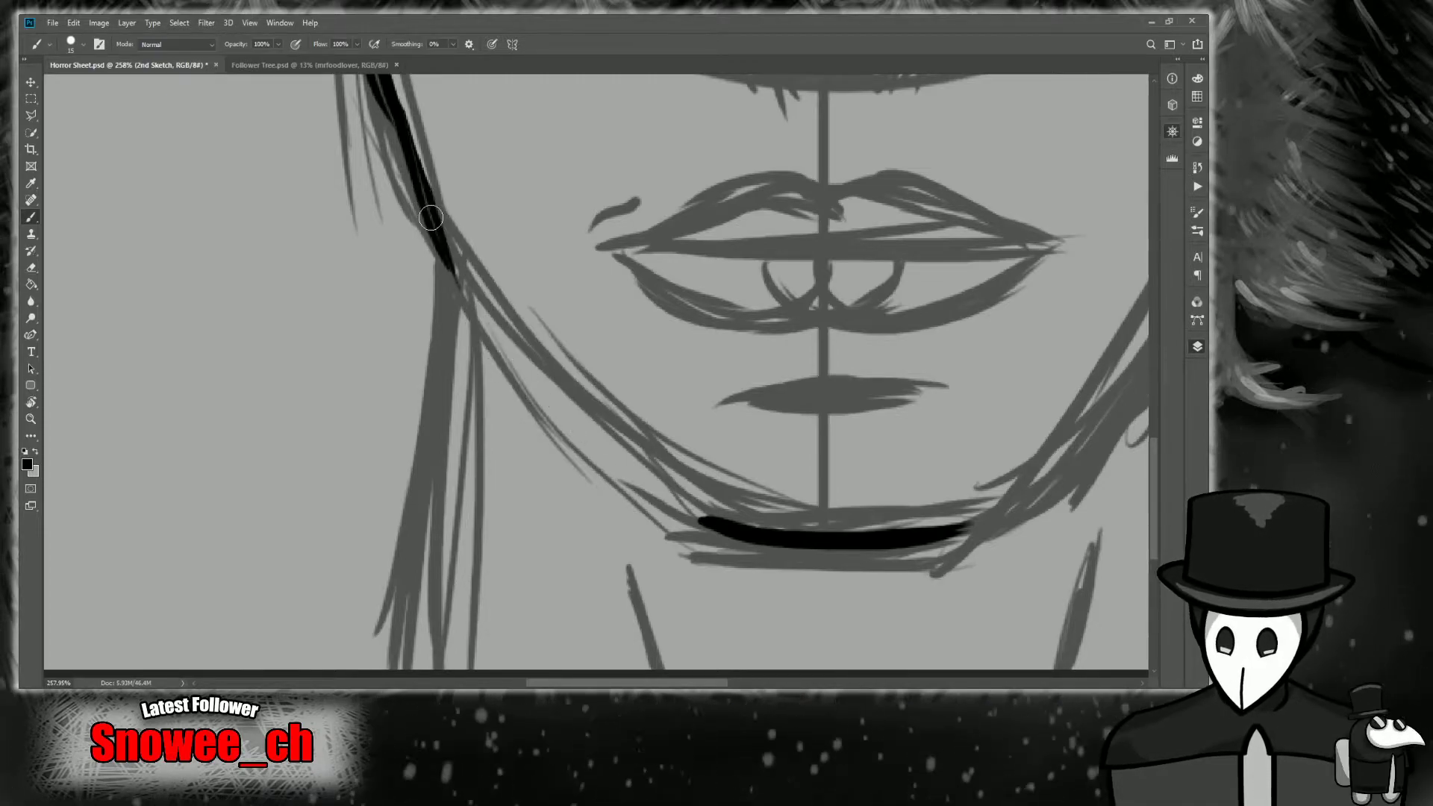
pyautogui.moveTo(448, 258); pyautogui.dragTo(668, 525)
pyautogui.hotkey('ctrl', 'z')
pyautogui.hotkey('ctrl', 'z')
pyautogui.hotkey('ctrl', 'z')
pyautogui.moveTo(713, 522)
pyautogui.mouseDown()
pyautogui.moveTo(643, 487)
pyautogui.moveTo(464, 267)
pyautogui.mouseUp()
pyautogui.hotkey('ctrl', 'z')
pyautogui.moveTo(424, 211)
pyautogui.mouseDown()
pyautogui.moveTo(517, 338)
pyautogui.moveTo(716, 507)
pyautogui.mouseUp()
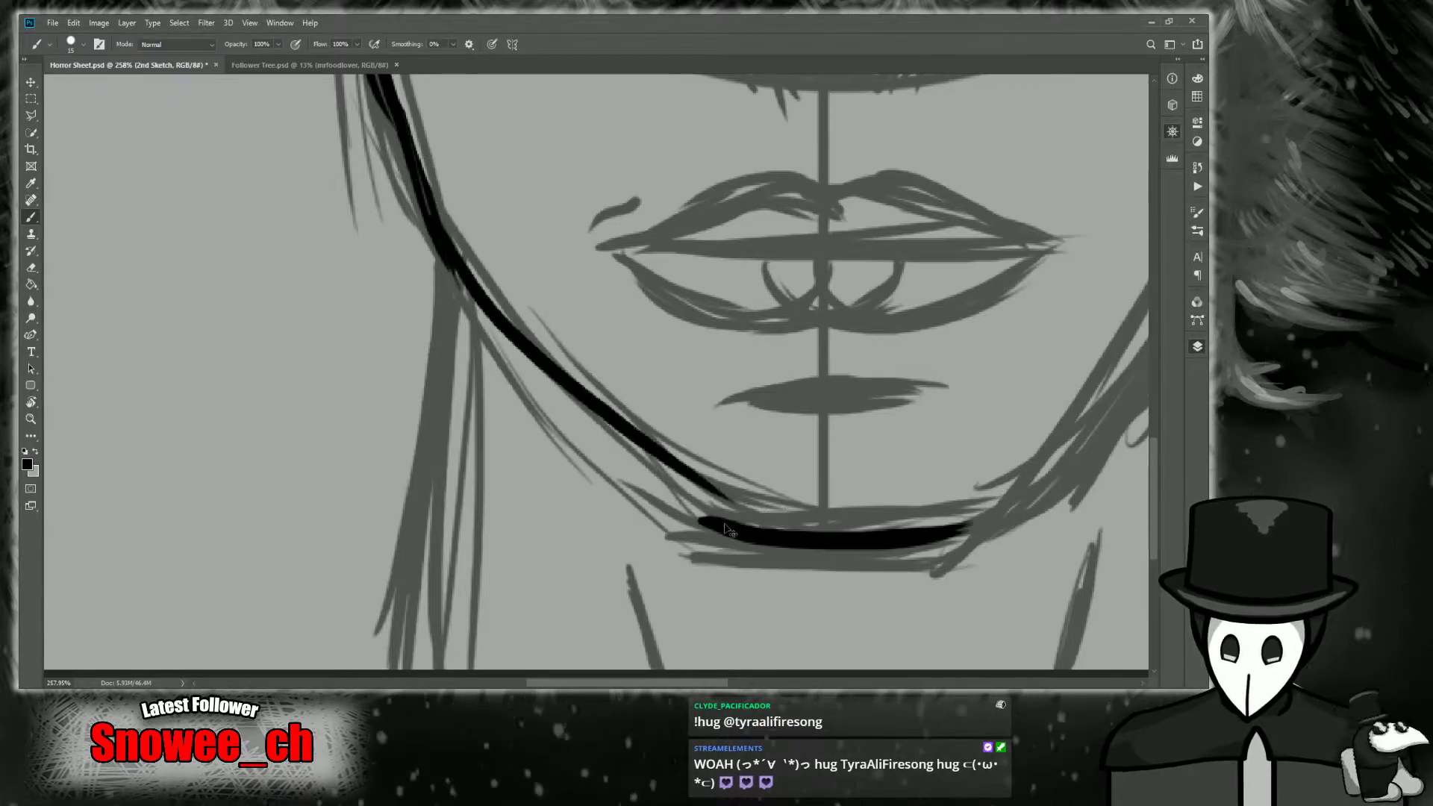
pyautogui.hotkey('ctrl', 'z')
pyautogui.moveTo(464, 261); pyautogui.dragTo(718, 529)
pyautogui.hotkey('ctrl', 'z')
pyautogui.moveTo(451, 251)
pyautogui.mouseDown()
pyautogui.moveTo(683, 517)
pyautogui.moveTo(722, 530)
pyautogui.moveTo(597, 452)
pyautogui.moveTo(700, 516)
pyautogui.moveTo(571, 467)
pyautogui.mouseUp()
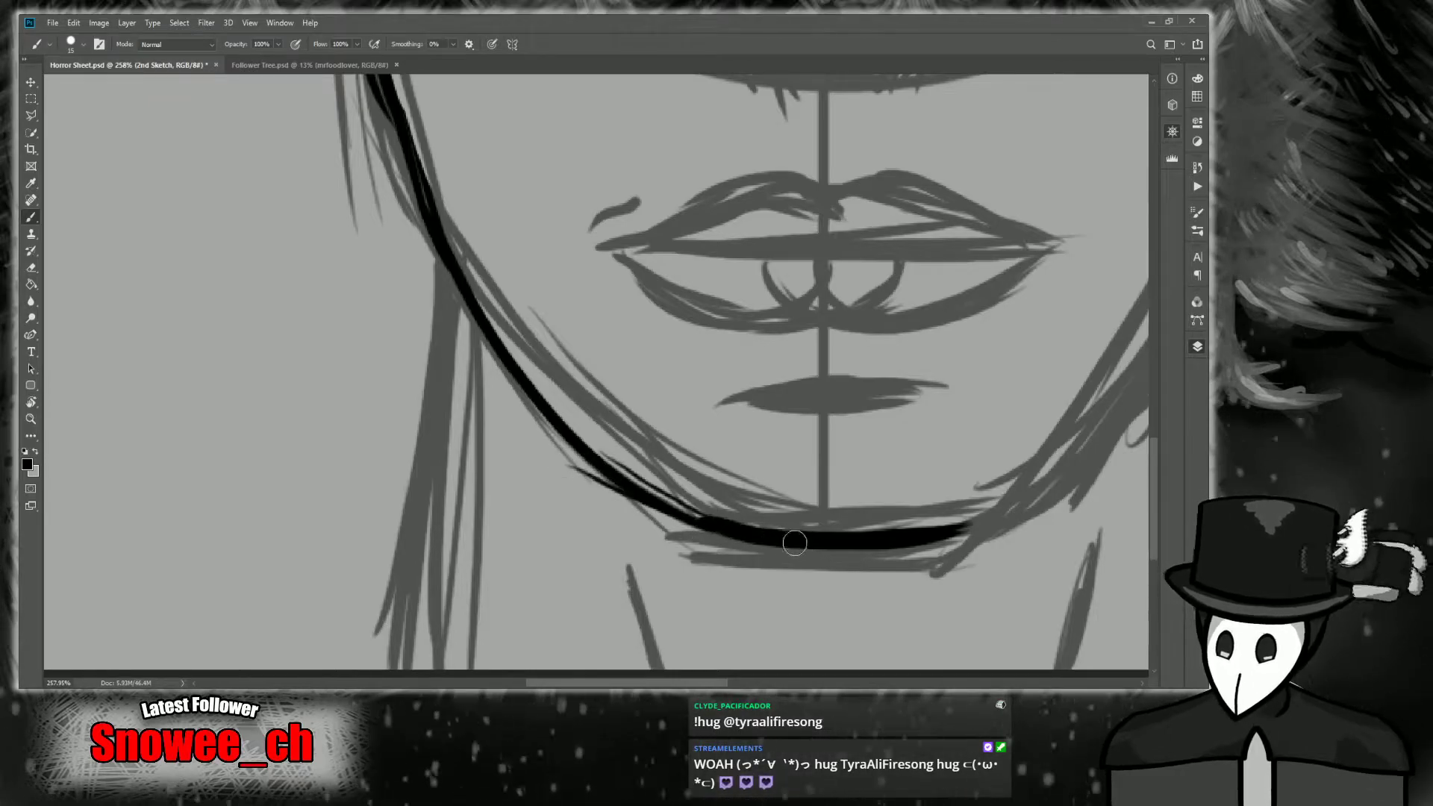
# Thicken the chin line and extend it slightly toward the right side of the jaw.
pyautogui.moveTo(718, 684); pyautogui.dragTo(789, 684)
pyautogui.press('z')
pyautogui.moveTo(758, 531); pyautogui.dragTo(709, 531)
pyautogui.moveTo(951, 359); pyautogui.dragTo(912, 360)
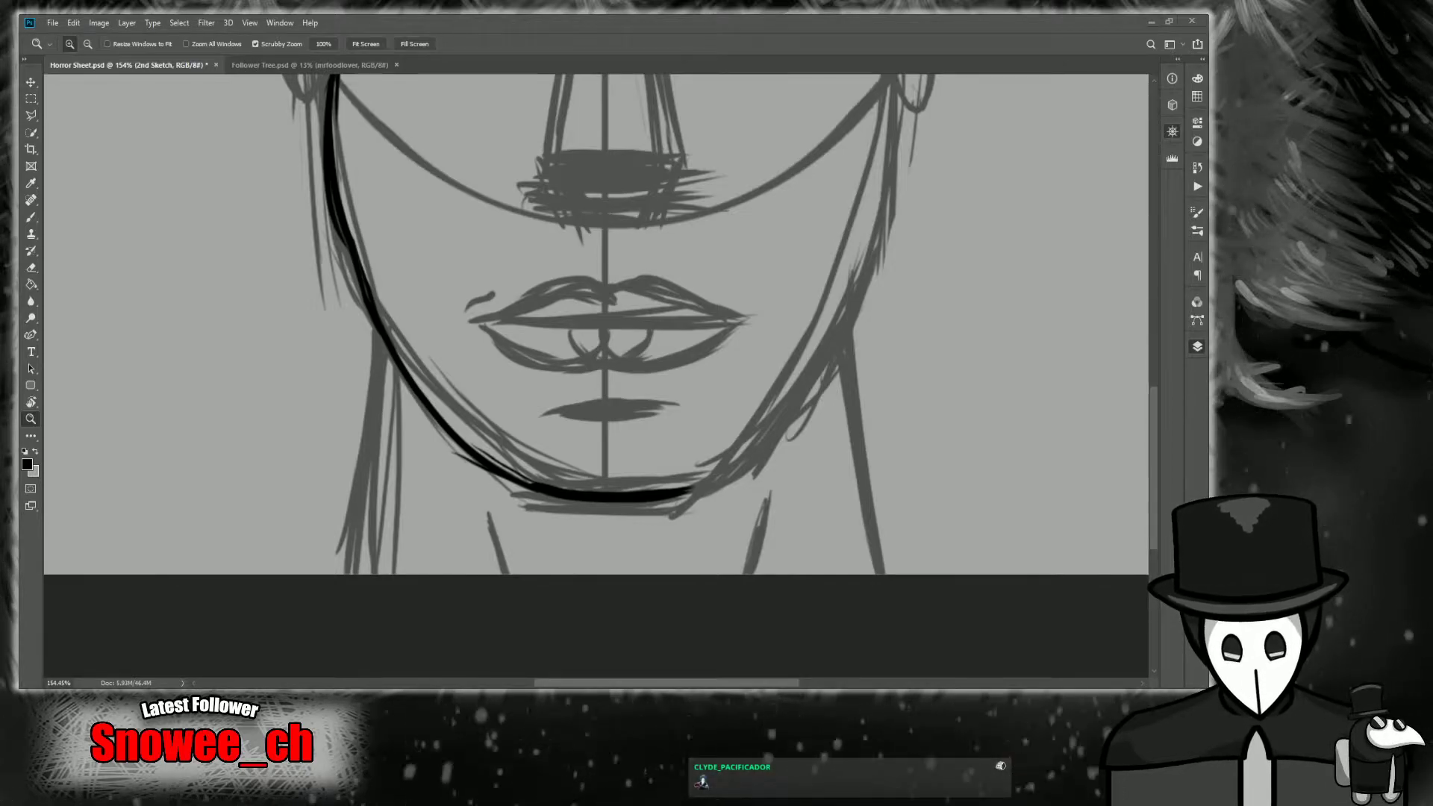
pyautogui.moveTo(522, 458)
pyautogui.mouseDown()
pyautogui.moveTo(492, 462)
pyautogui.moveTo(521, 479)
pyautogui.moveTo(535, 468)
pyautogui.mouseUp()
pyautogui.press('b')
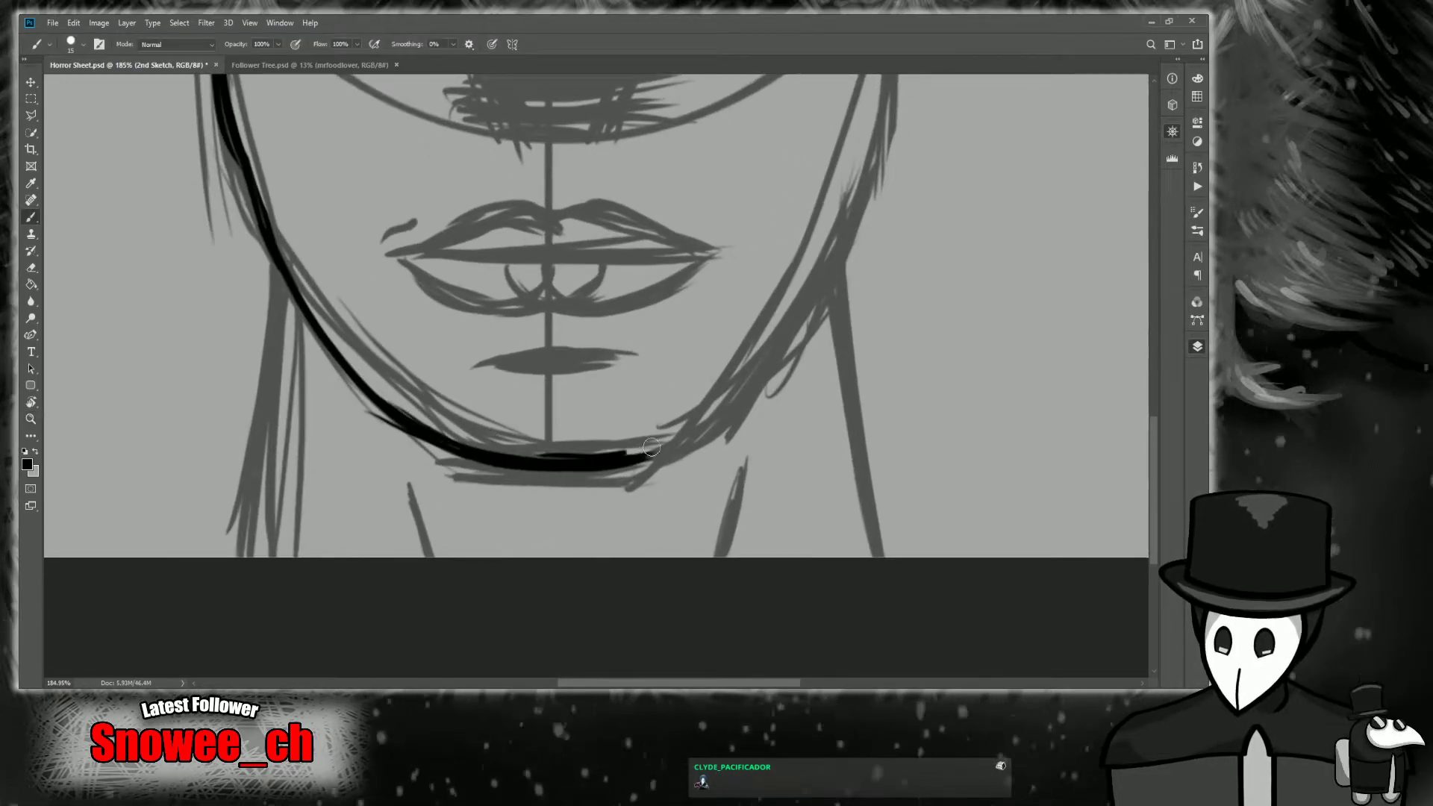
# Draw the right side of the face from beside the eye down to the chin and thicken its jaw section.
pyautogui.press('z')
pyautogui.moveTo(778, 390); pyautogui.dragTo(745, 395)
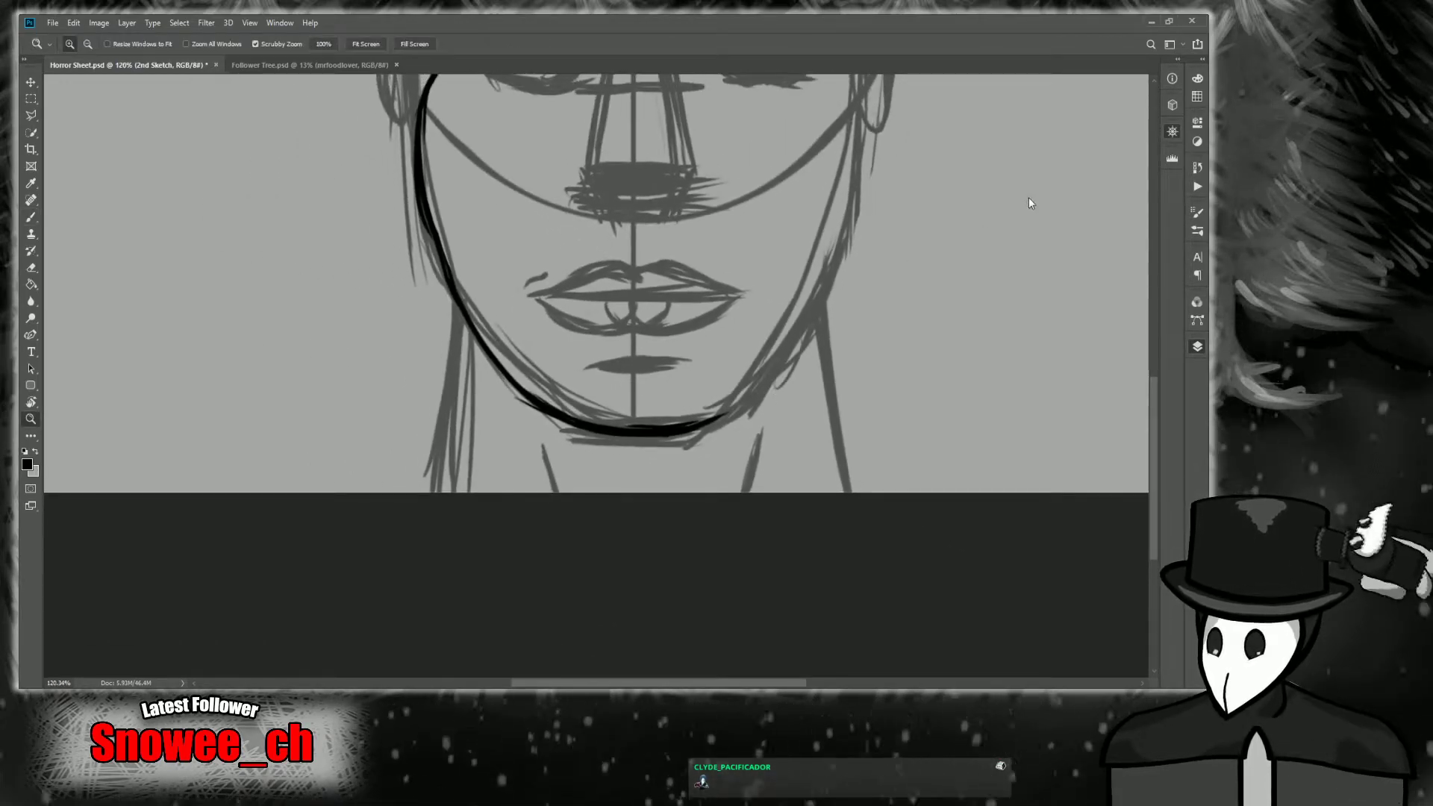
pyautogui.moveTo(1023, 202); pyautogui.dragTo(938, 374)
pyautogui.moveTo(945, 233); pyautogui.dragTo(975, 235)
pyautogui.scroll(1, 782, 307)
pyautogui.press('b')
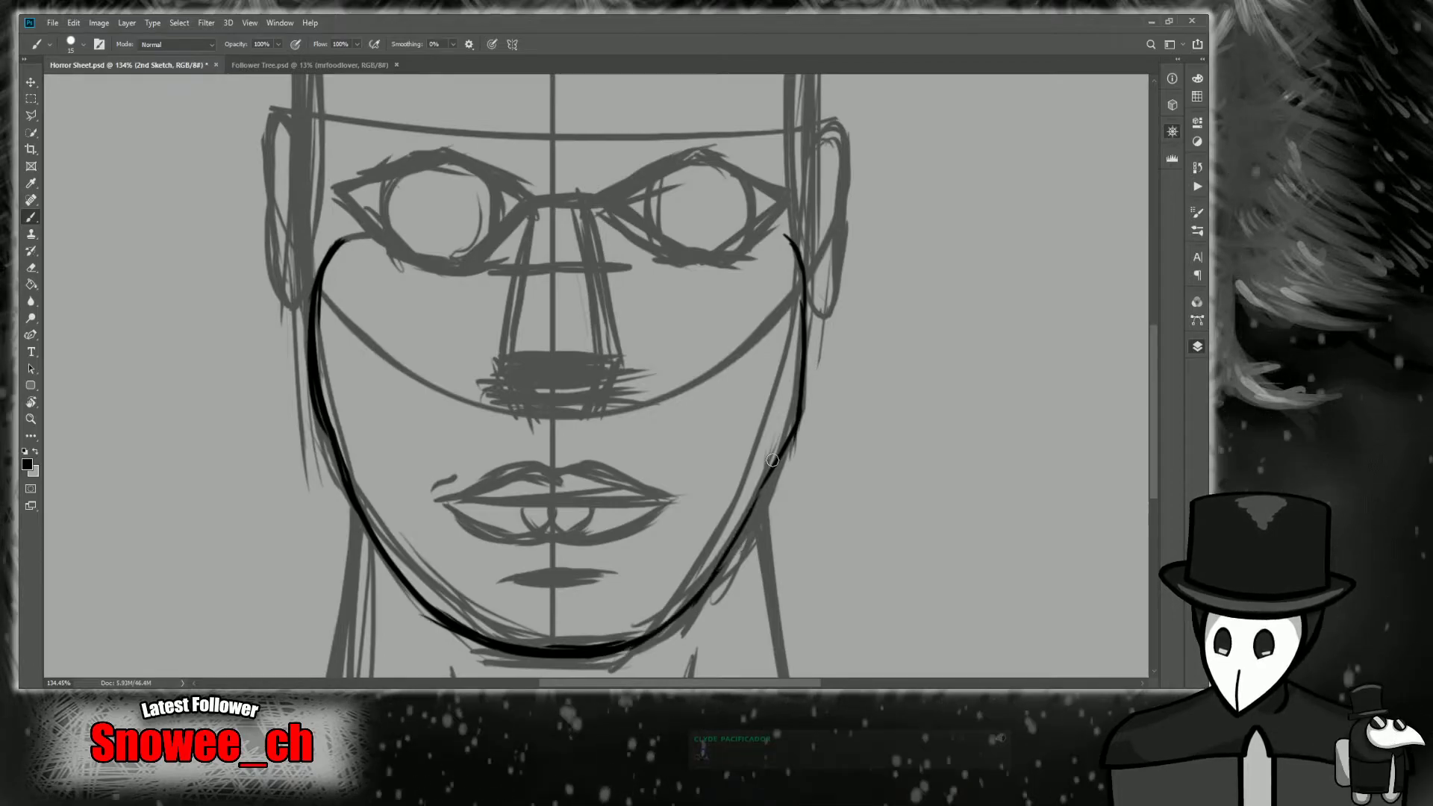
pyautogui.moveTo(799, 419); pyautogui.dragTo(687, 609)
pyautogui.moveTo(757, 504); pyautogui.dragTo(721, 569)
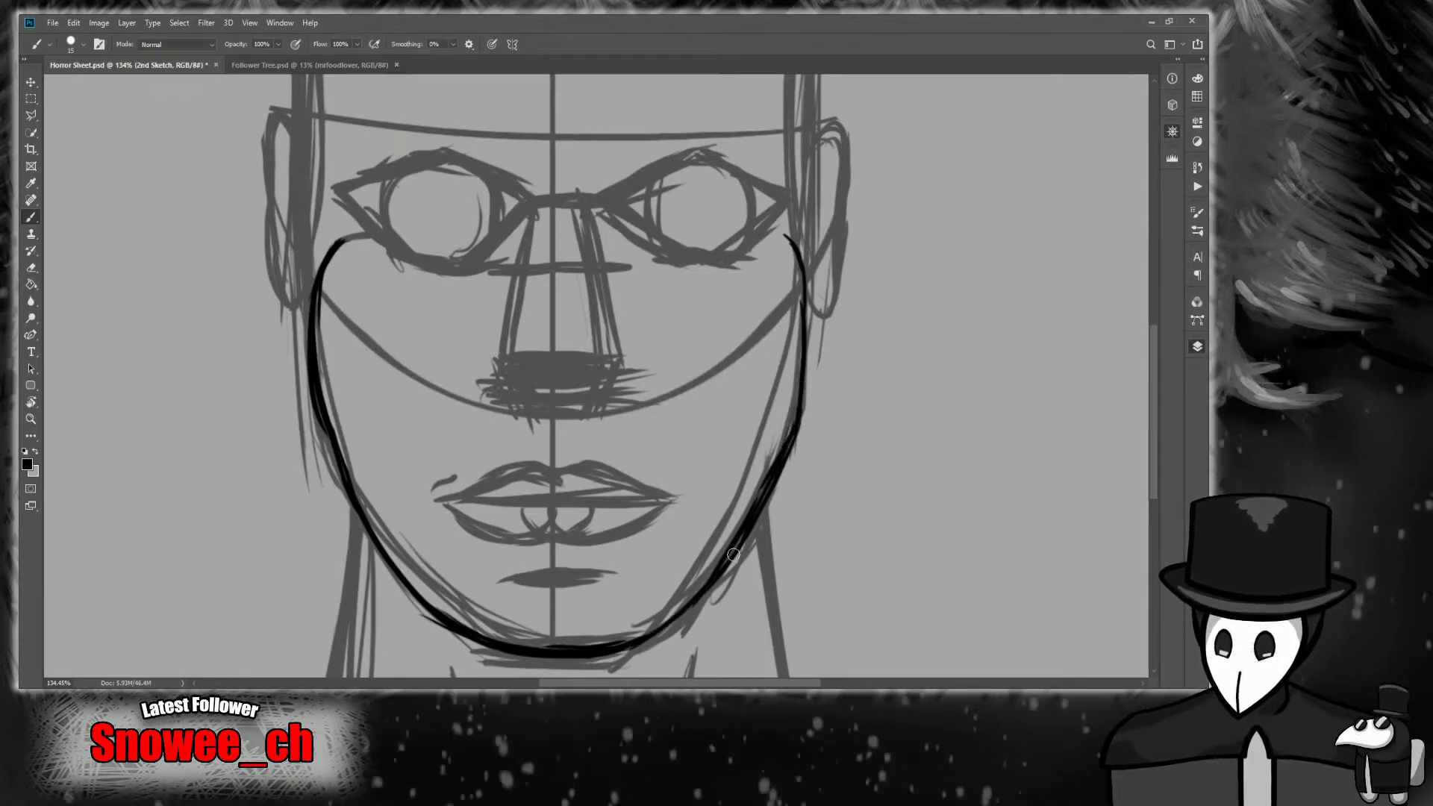
pyautogui.moveTo(799, 382)
pyautogui.mouseDown()
pyautogui.moveTo(746, 512)
pyautogui.moveTo(774, 457)
pyautogui.mouseUp()
pyautogui.moveTo(813, 302); pyautogui.dragTo(795, 416)
# Erase part of the left jaw line and redraw it thicker between the cheek and the chin.
pyautogui.press('z')
pyautogui.scroll(3, 1033, 159)
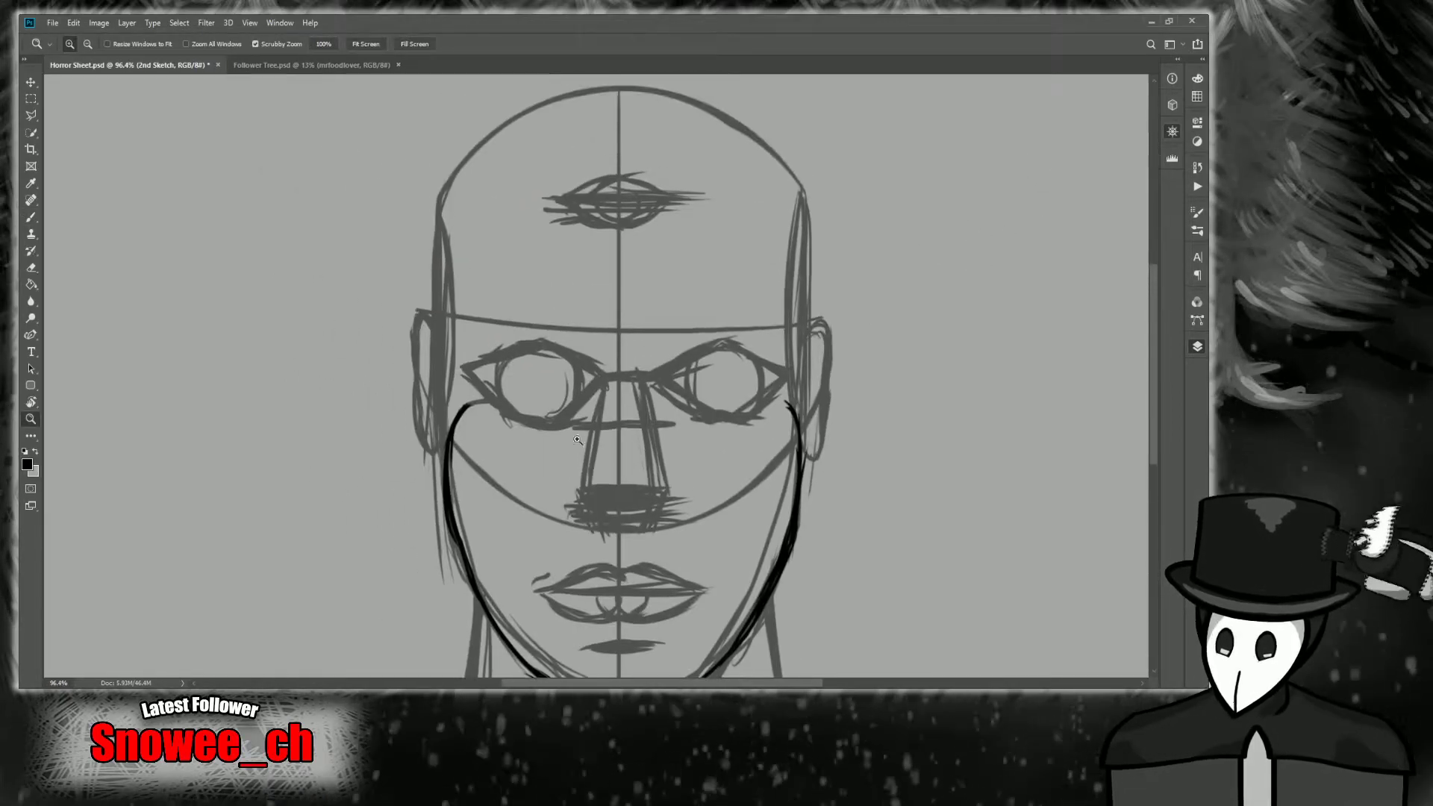
pyautogui.moveTo(493, 461); pyautogui.dragTo(480, 461)
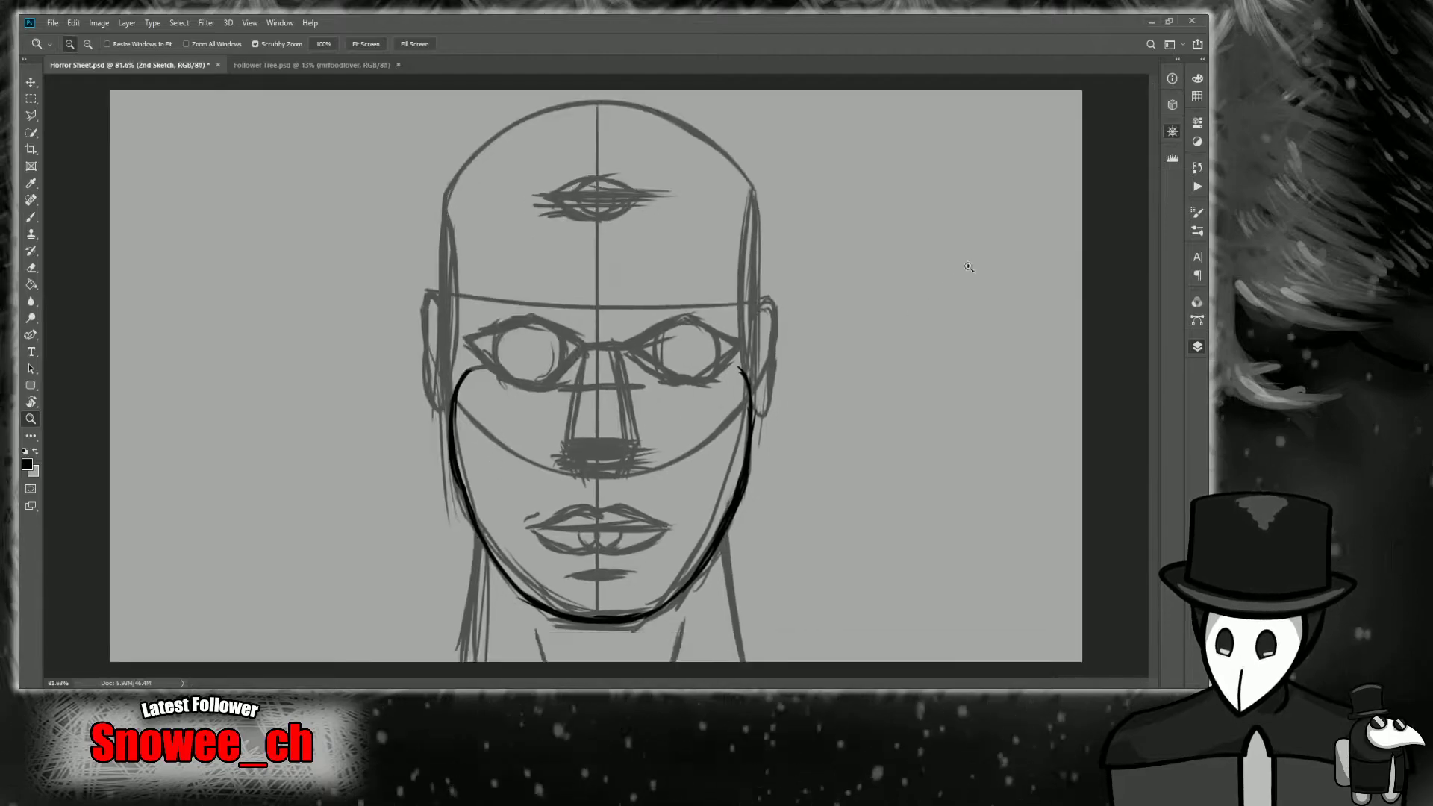
pyautogui.moveTo(613, 594); pyautogui.dragTo(802, 448)
pyautogui.moveTo(212, 299)
pyautogui.mouseDown()
pyautogui.moveTo(1021, 191)
pyautogui.moveTo(603, 187)
pyautogui.mouseUp()
pyautogui.moveTo(1039, 189); pyautogui.dragTo(914, 189)
pyautogui.moveTo(746, 366); pyautogui.dragTo(733, 366)
pyautogui.press('e')
pyautogui.moveTo(522, 328)
pyautogui.mouseDown()
pyautogui.moveTo(676, 522)
pyautogui.moveTo(597, 399)
pyautogui.mouseUp()
pyautogui.press('b')
pyautogui.moveTo(709, 509); pyautogui.dragTo(568, 347)
pyautogui.moveTo(616, 412)
pyautogui.mouseDown()
pyautogui.moveTo(530, 287)
pyautogui.moveTo(690, 485)
pyautogui.mouseUp()
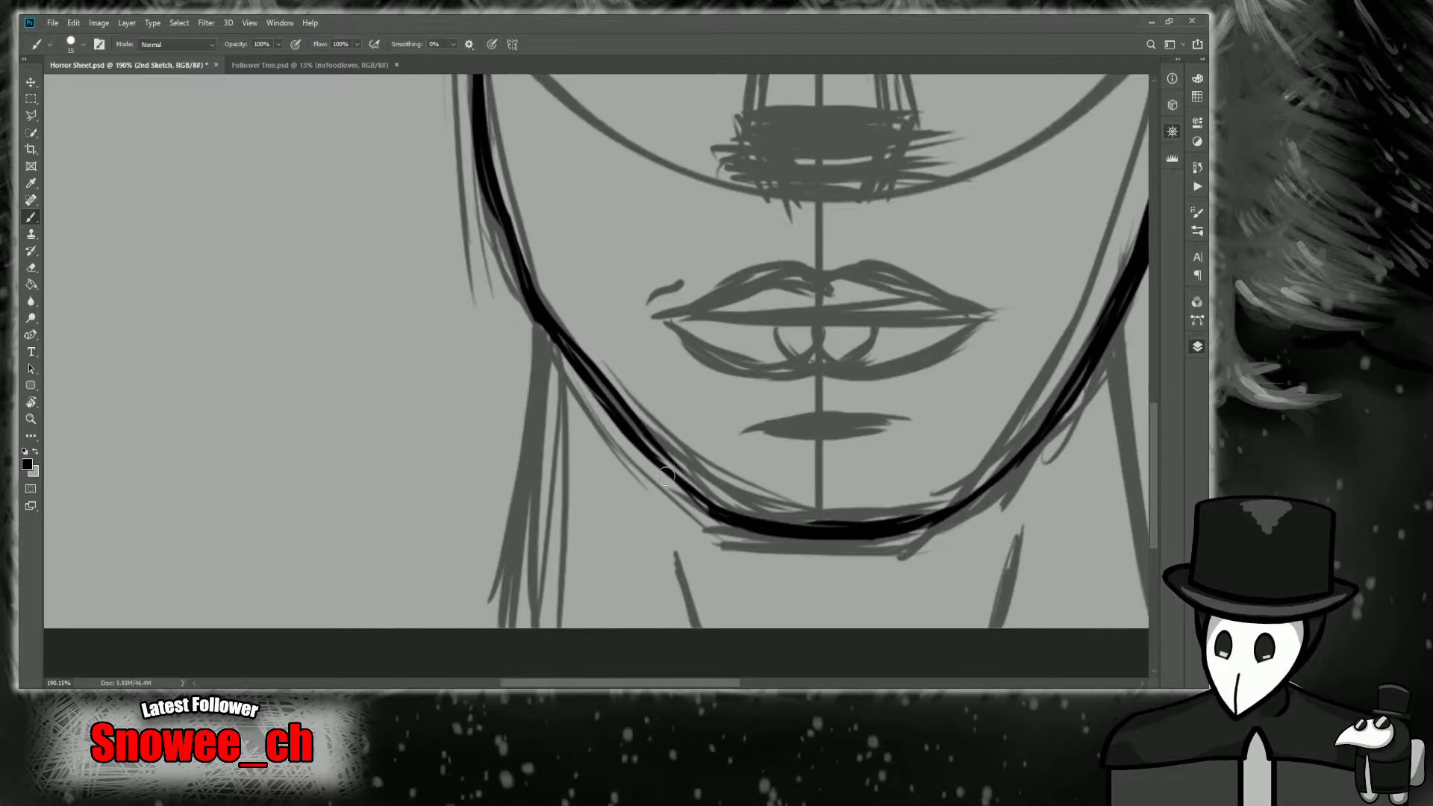
# Erase along the right jaw line and build it up with heavier brush strokes.
pyautogui.moveTo(1090, 169); pyautogui.dragTo(985, 218)
pyautogui.press('e')
pyautogui.moveTo(659, 524); pyautogui.dragTo(804, 342)
pyautogui.press('b')
pyautogui.moveTo(624, 549)
pyautogui.mouseDown()
pyautogui.moveTo(716, 481)
pyautogui.moveTo(635, 546)
pyautogui.moveTo(768, 399)
pyautogui.mouseUp()
pyautogui.moveTo(671, 512); pyautogui.dragTo(802, 336)
pyautogui.moveTo(658, 526); pyautogui.dragTo(799, 323)
pyautogui.moveTo(740, 414); pyautogui.dragTo(795, 341)
# Trim the rough outer edge of the right jaw line and restroke it into a cleaner contour.
pyautogui.press('e')
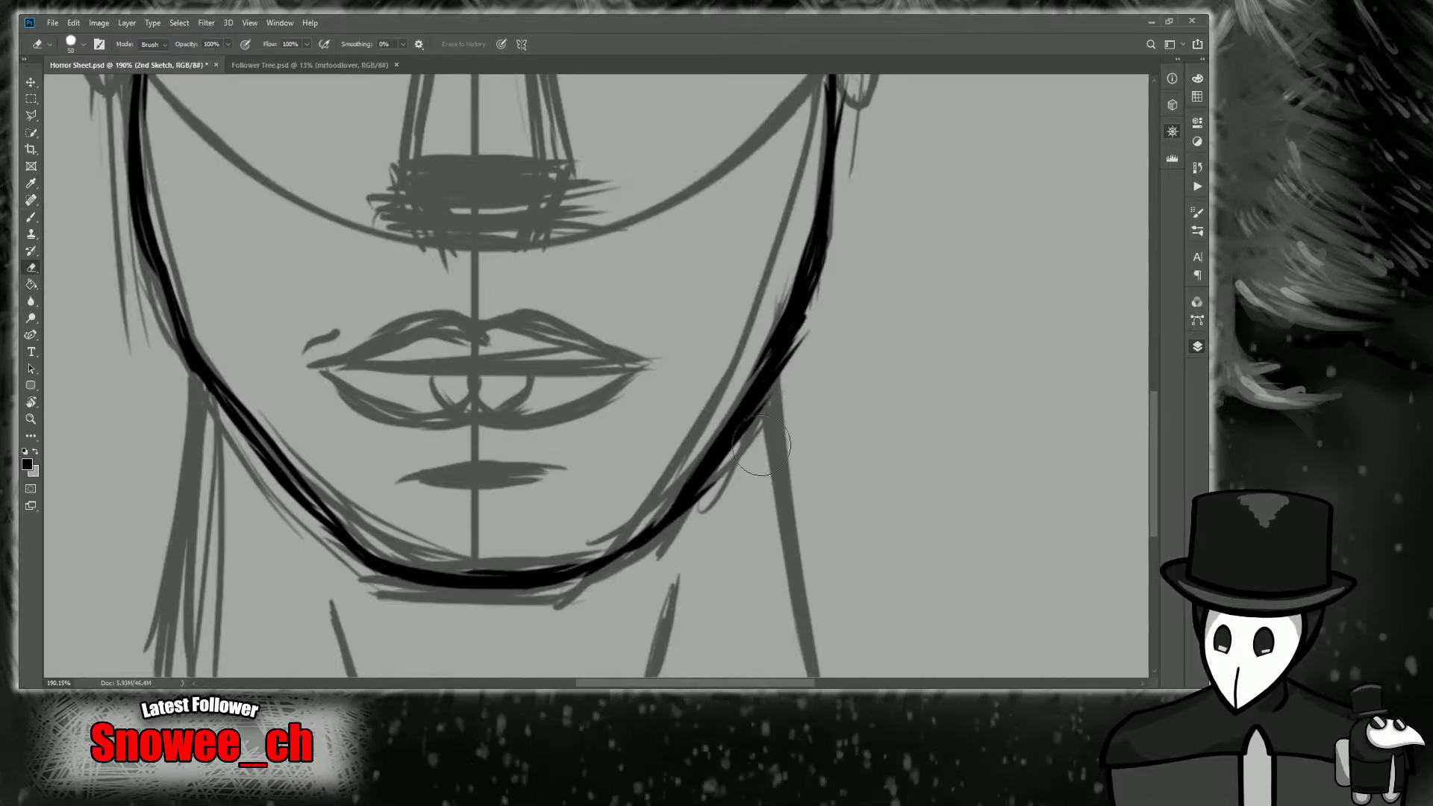
pyautogui.moveTo(711, 525); pyautogui.dragTo(790, 392)
pyautogui.moveTo(817, 330); pyautogui.dragTo(690, 502)
pyautogui.press('b')
pyautogui.moveTo(783, 373); pyautogui.dragTo(645, 544)
pyautogui.moveTo(820, 292); pyautogui.dragTo(718, 452)
pyautogui.moveTo(787, 317); pyautogui.dragTo(660, 518)
pyautogui.press('e')
pyautogui.moveTo(821, 306); pyautogui.dragTo(681, 544)
pyautogui.press('b')
# Draw bold neck lines on both sides, running from the jaw corners down to the canvas's bottom edge.
pyautogui.scroll(-3, 636, 544)
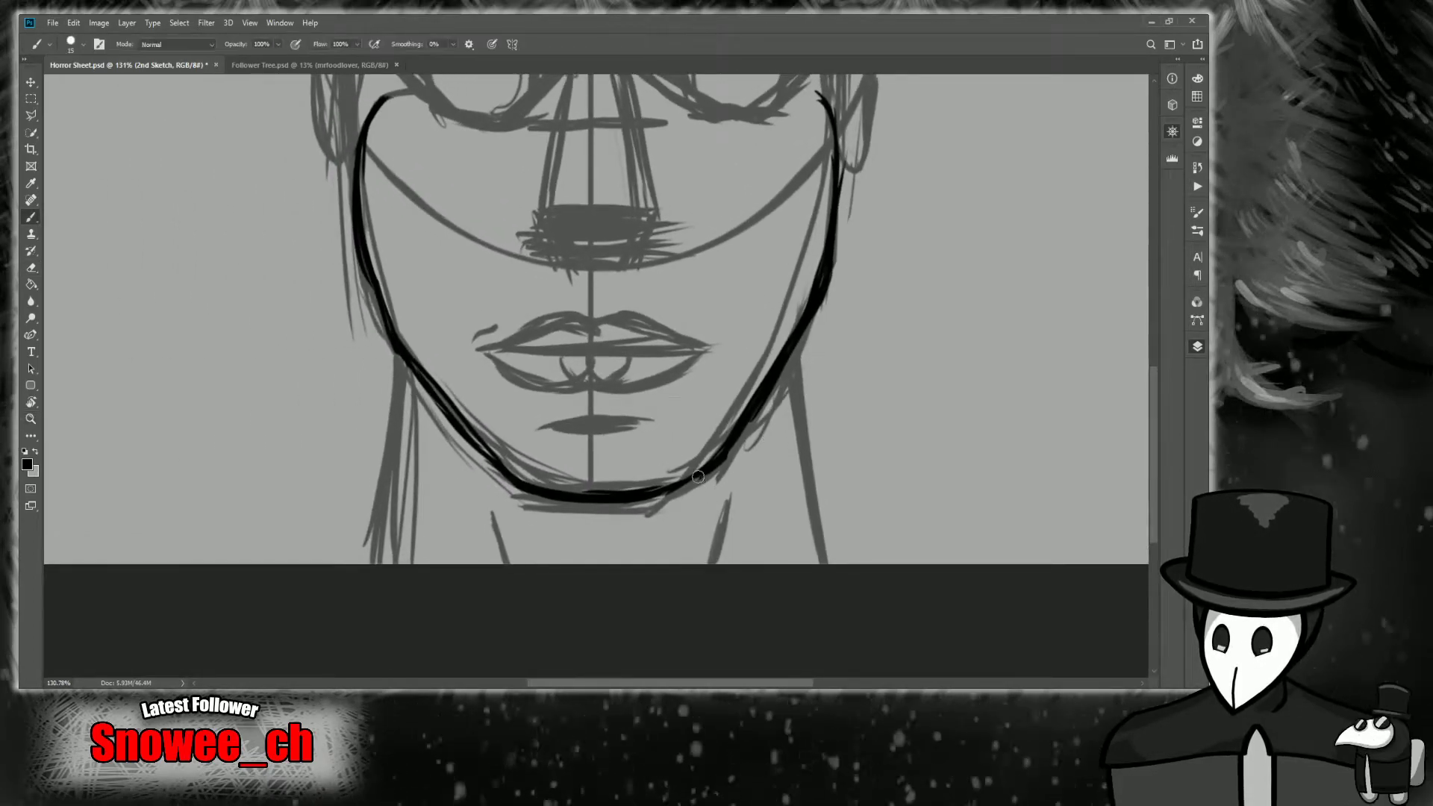
pyautogui.moveTo(805, 335); pyautogui.dragTo(828, 594)
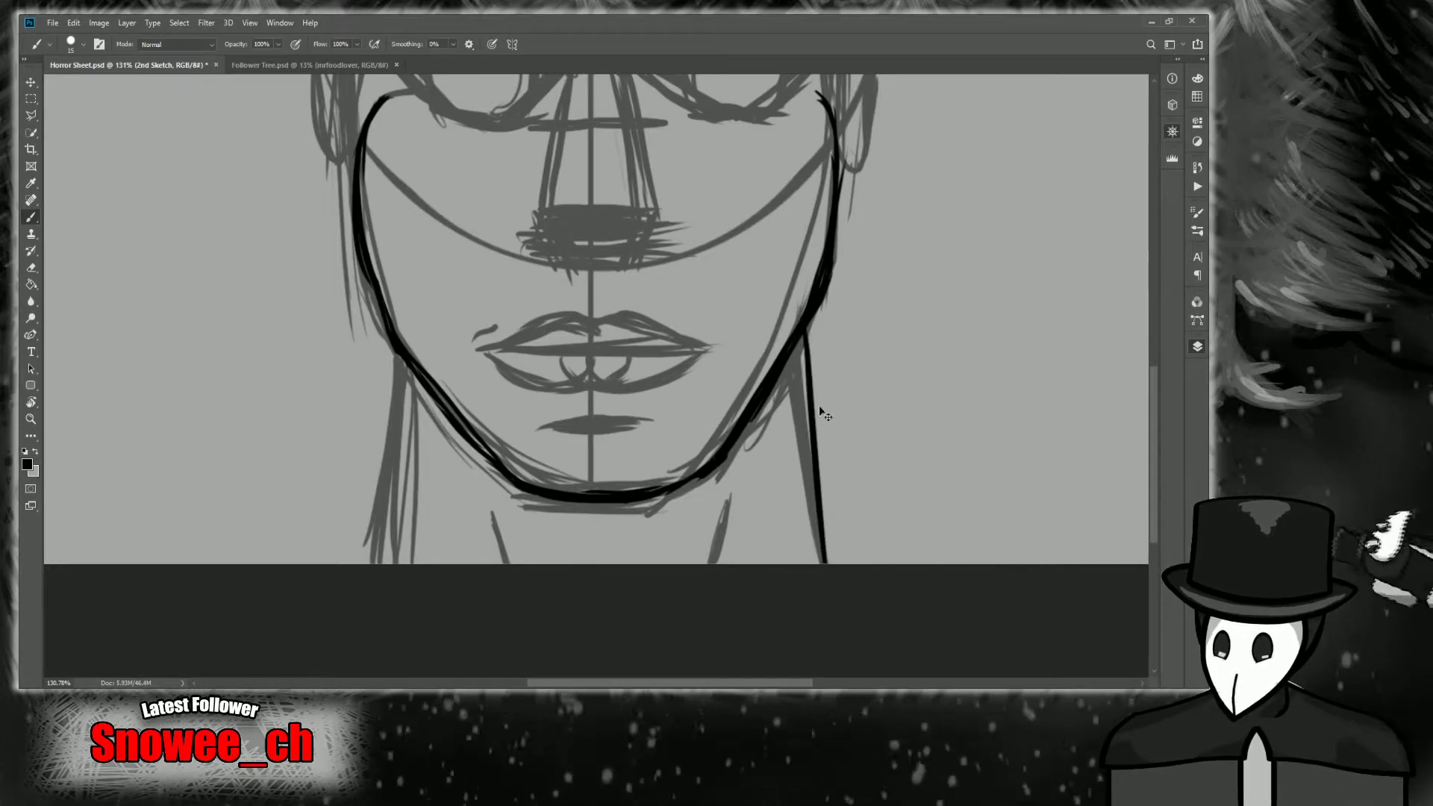
pyautogui.hotkey('ctrl', 'z')
pyautogui.moveTo(800, 326); pyautogui.dragTo(811, 582)
pyautogui.hotkey('ctrl', 'z')
pyautogui.moveTo(796, 339); pyautogui.dragTo(837, 620)
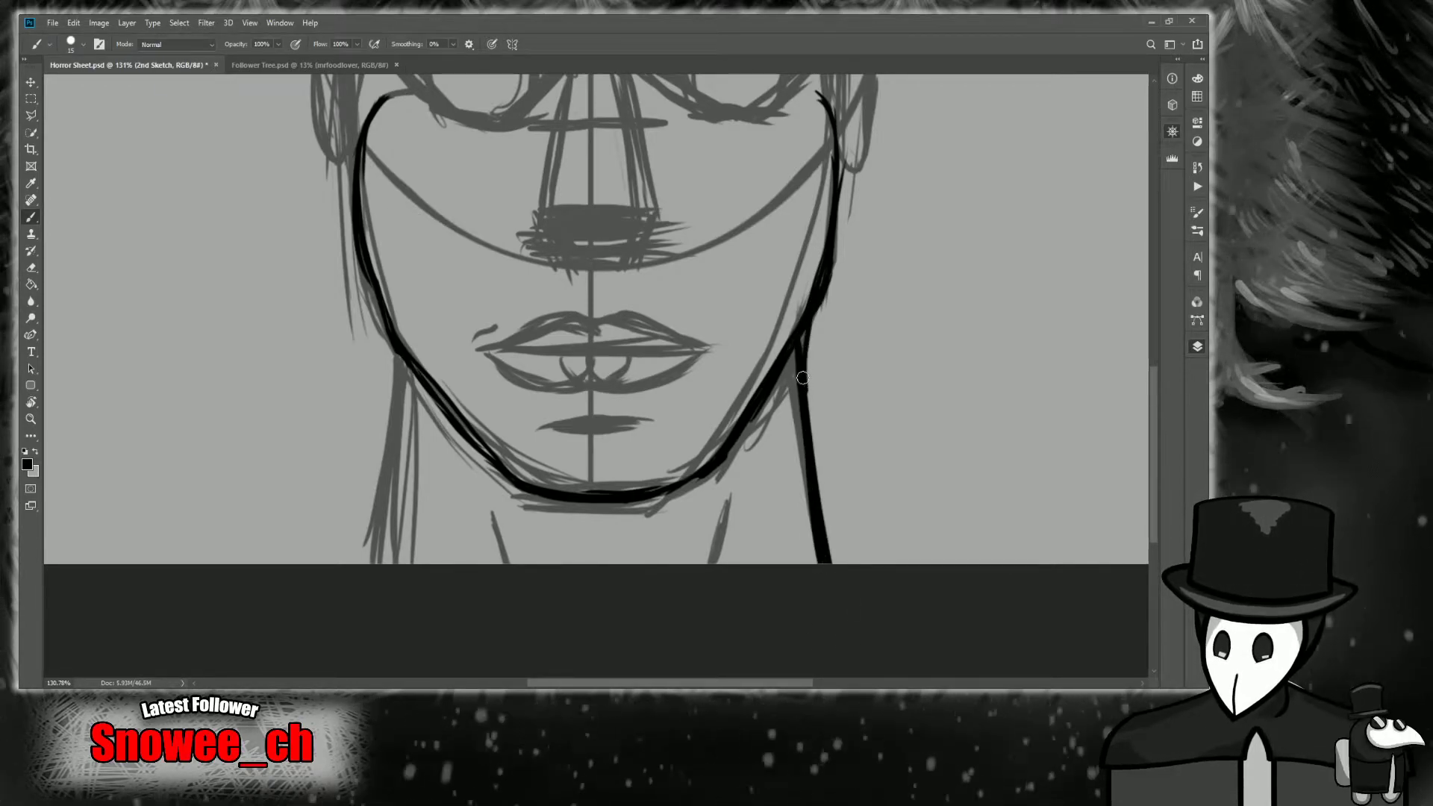
pyautogui.scroll(2, 457, 443)
pyautogui.moveTo(389, 330); pyautogui.dragTo(365, 517)
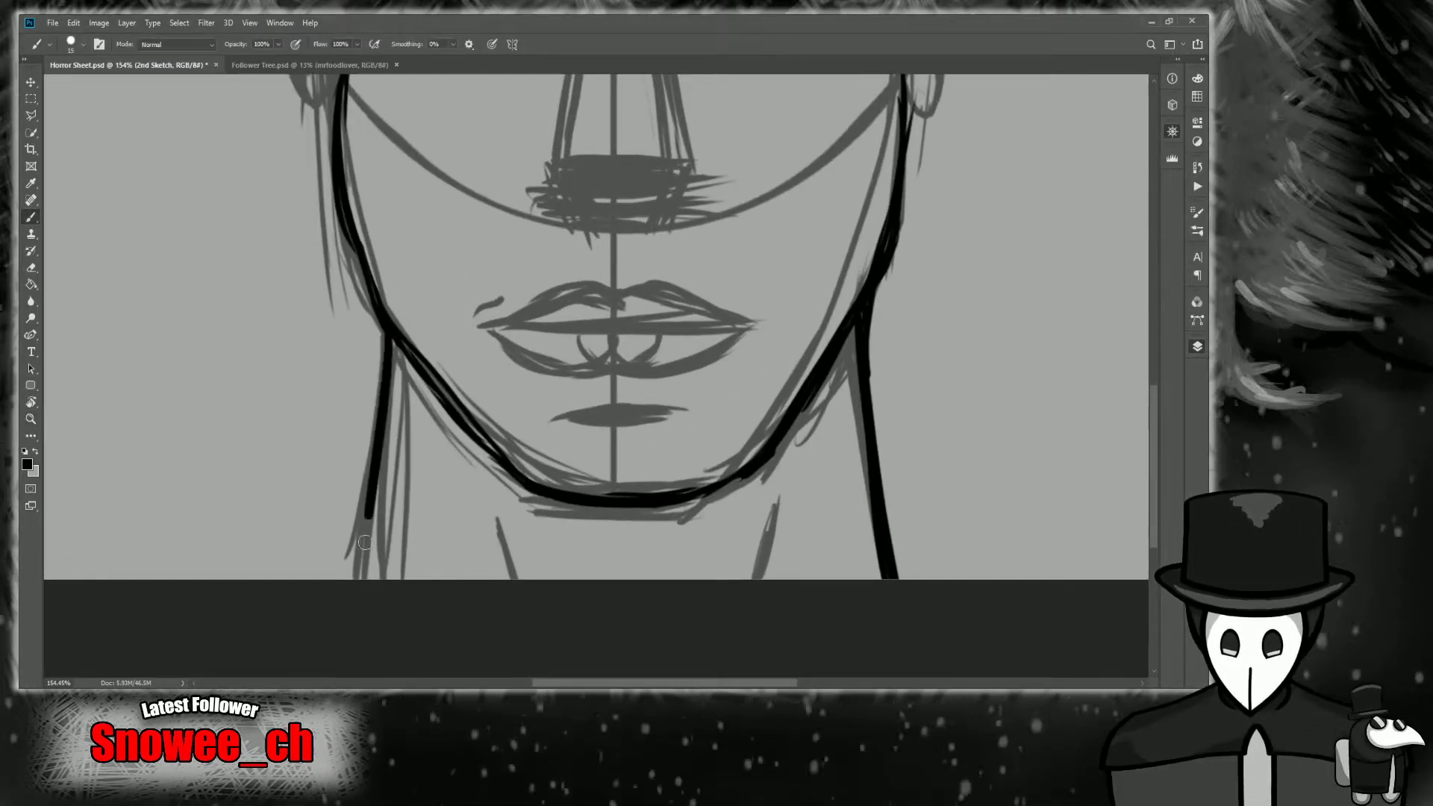
pyautogui.moveTo(391, 332); pyautogui.dragTo(358, 604)
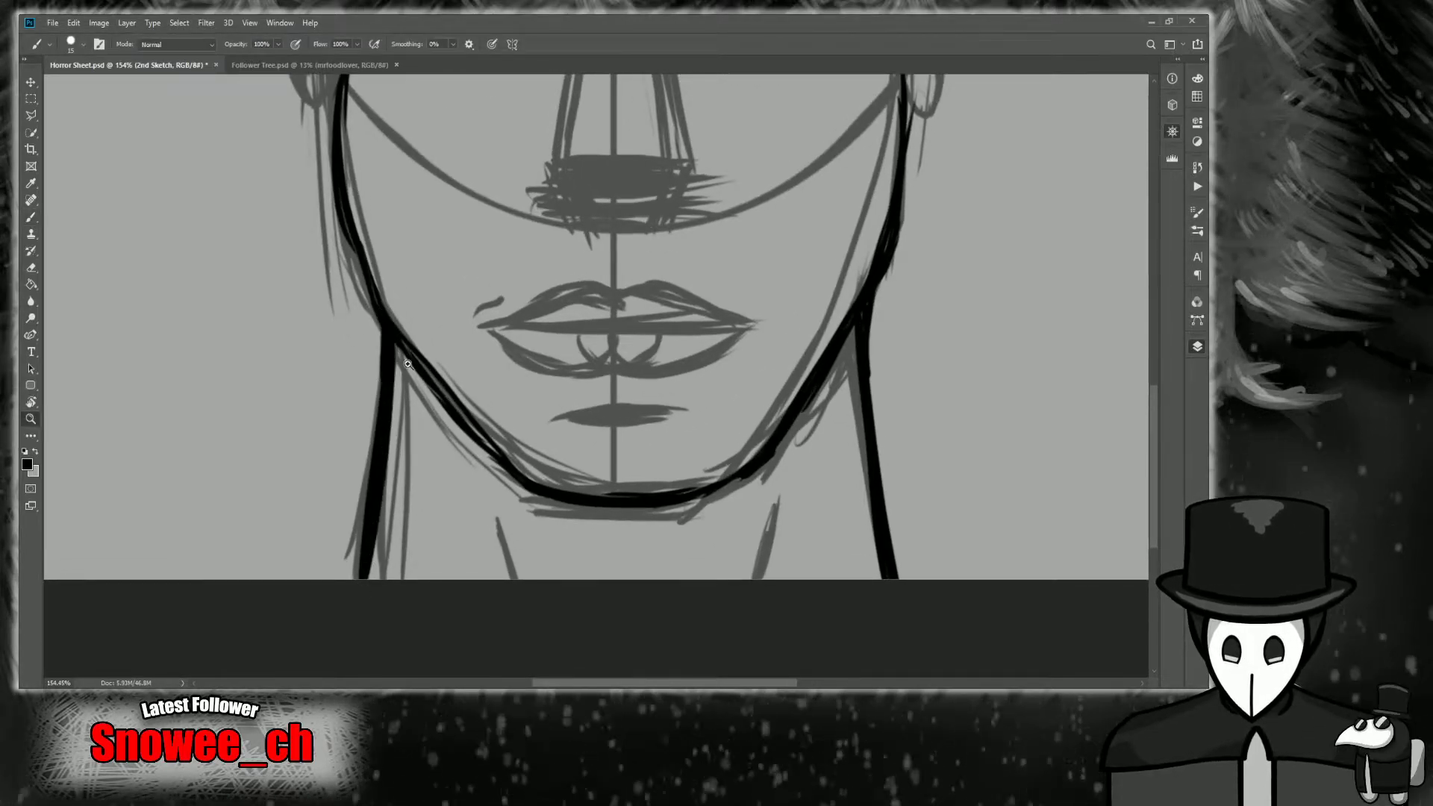
pyautogui.moveTo(410, 363); pyautogui.dragTo(351, 363)
pyautogui.scroll(3, 1024, 160)
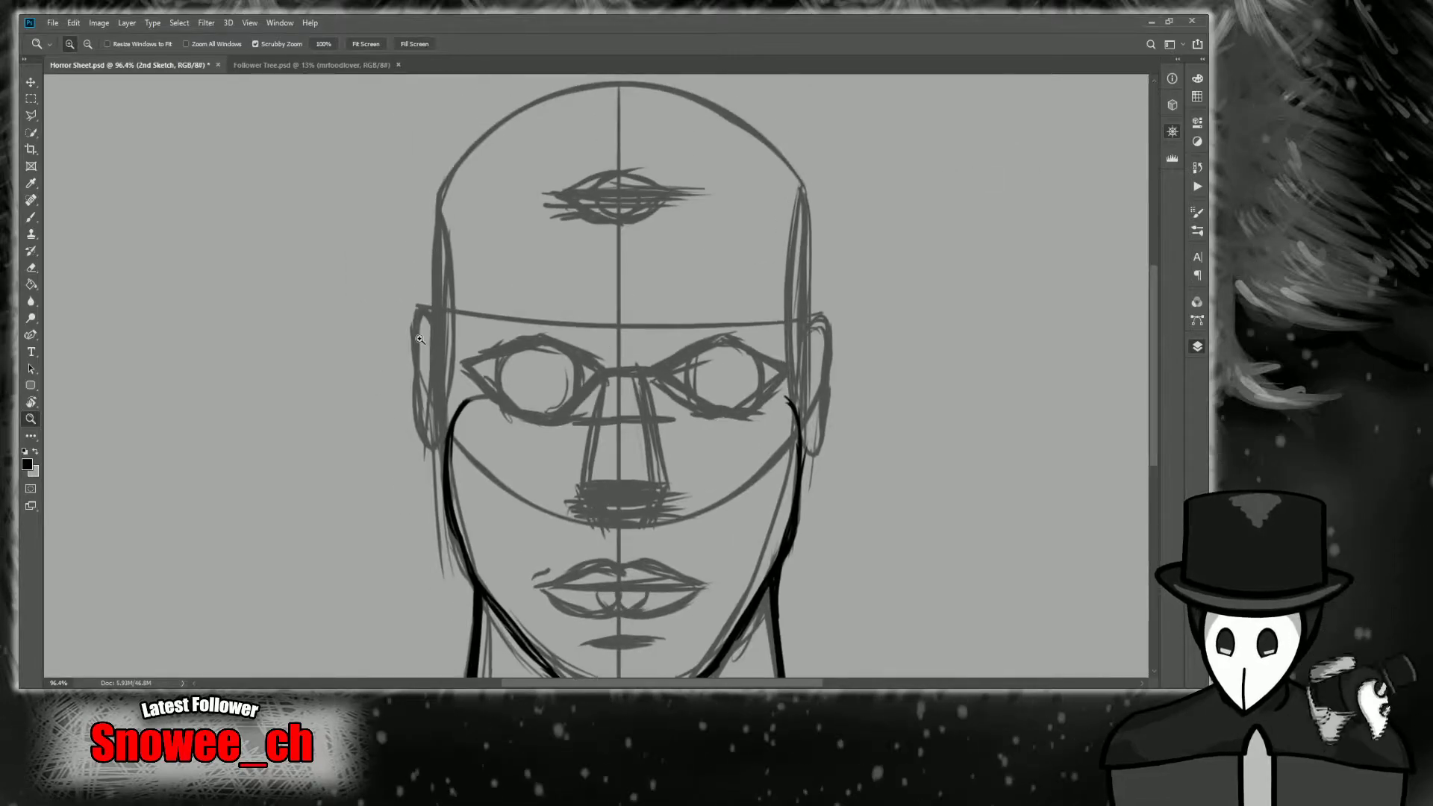
pyautogui.scroll(5, 605, 326)
pyautogui.scroll(-2, 604, 326)
pyautogui.press('b')
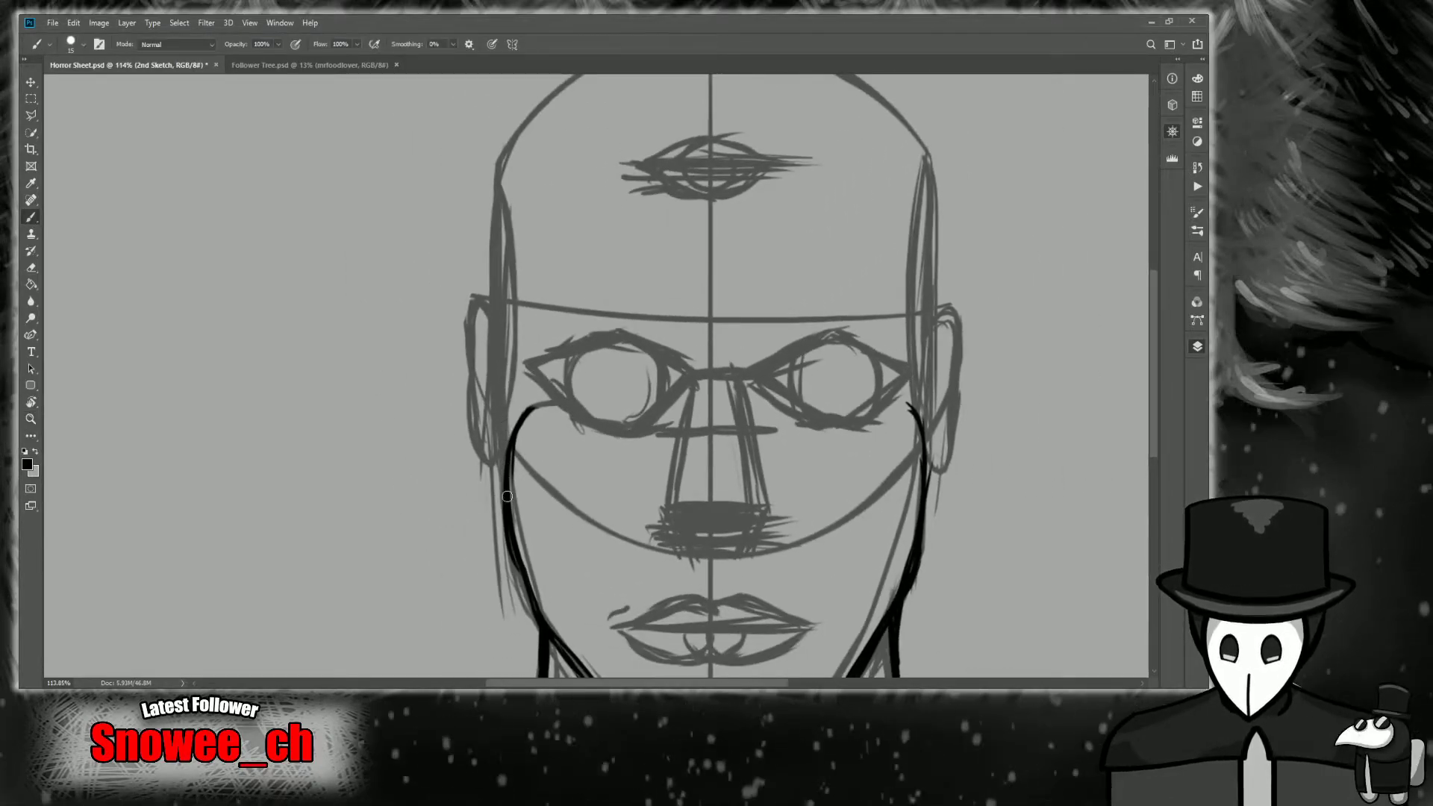
pyautogui.hotkey('ctrl', 'z')
pyautogui.moveTo(504, 474)
pyautogui.mouseDown()
pyautogui.moveTo(488, 162)
pyautogui.moveTo(497, 512)
pyautogui.mouseUp()
pyautogui.hotkey('ctrl', 'z')
pyautogui.hotkey('ctrl', 'z')
pyautogui.moveTo(486, 190); pyautogui.dragTo(495, 512)
pyautogui.hotkey('ctrl', 'z')
pyautogui.moveTo(496, 169); pyautogui.dragTo(493, 485)
pyautogui.hotkey('ctrl', 'z')
# Draw a bold line up the left side of the head from the cheek, curving inward at the temple.
pyautogui.moveTo(486, 176); pyautogui.dragTo(505, 511)
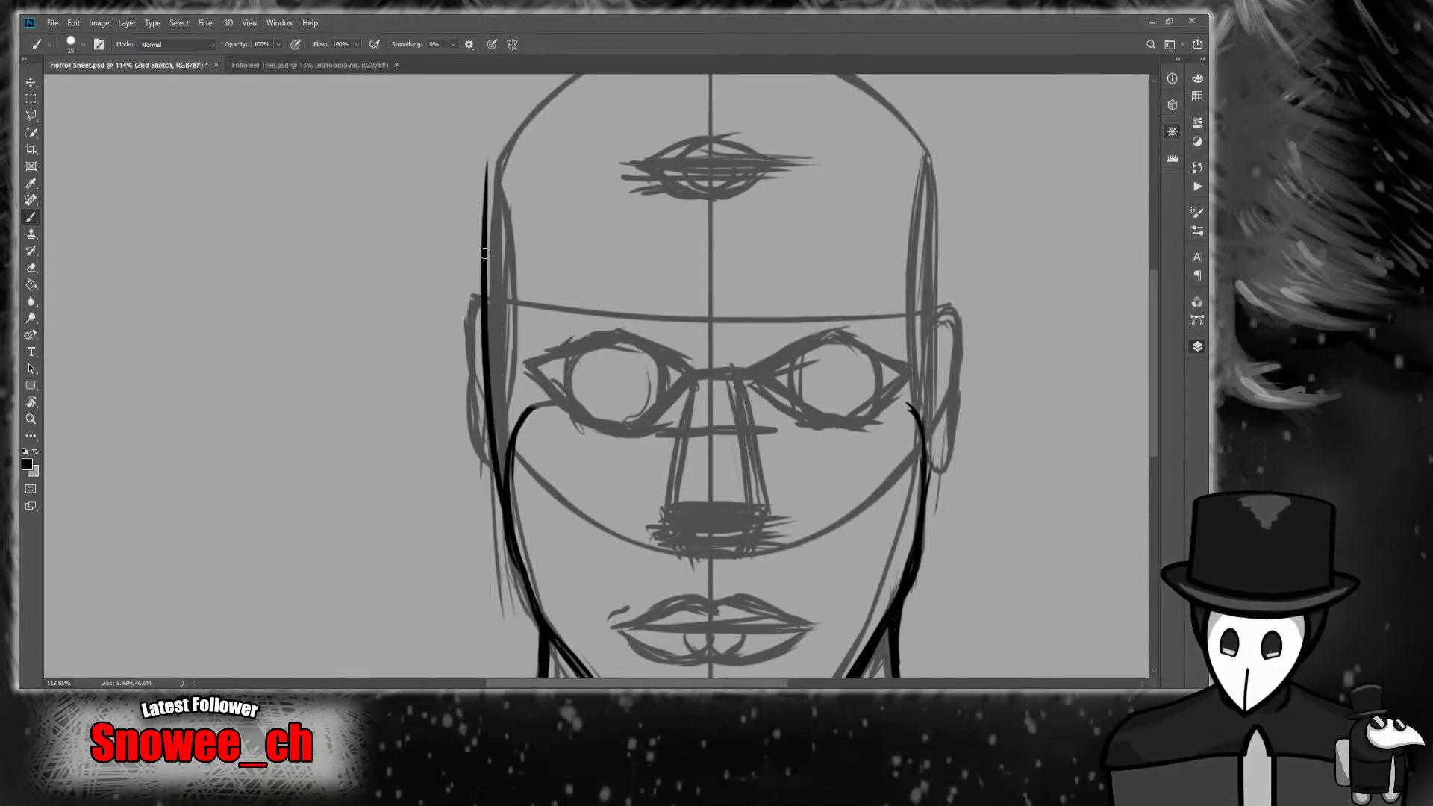
pyautogui.moveTo(497, 157); pyautogui.dragTo(485, 312)
pyautogui.moveTo(483, 252); pyautogui.dragTo(527, 115)
# Erase the hooked upper end of the left cheek line where it curves toward the eye.
pyautogui.moveTo(1044, 96); pyautogui.dragTo(1036, 148)
pyautogui.press('z')
pyautogui.moveTo(521, 204)
pyautogui.mouseDown()
pyautogui.moveTo(527, 190)
pyautogui.moveTo(522, 213)
pyautogui.mouseUp()
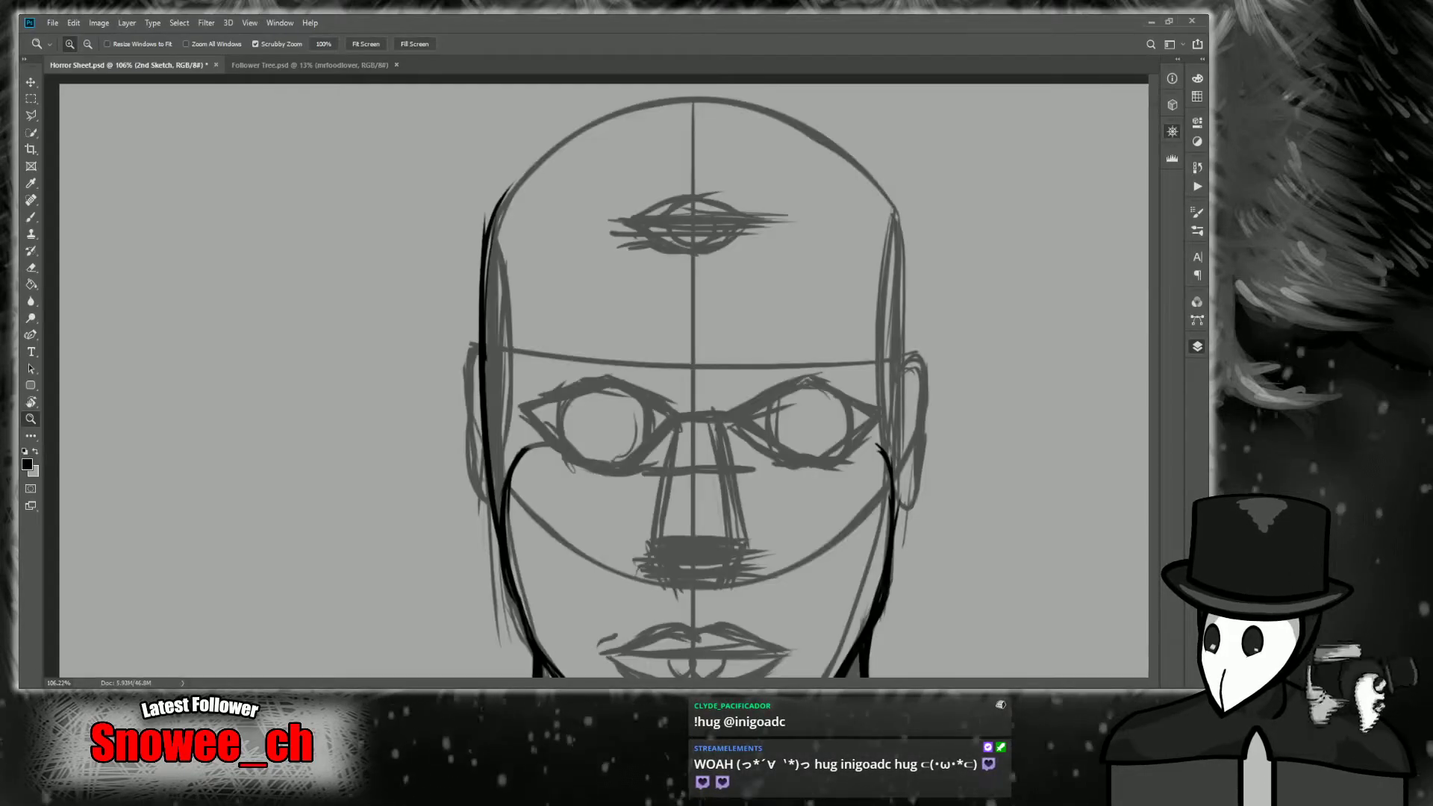
pyautogui.moveTo(586, 569); pyautogui.dragTo(614, 550)
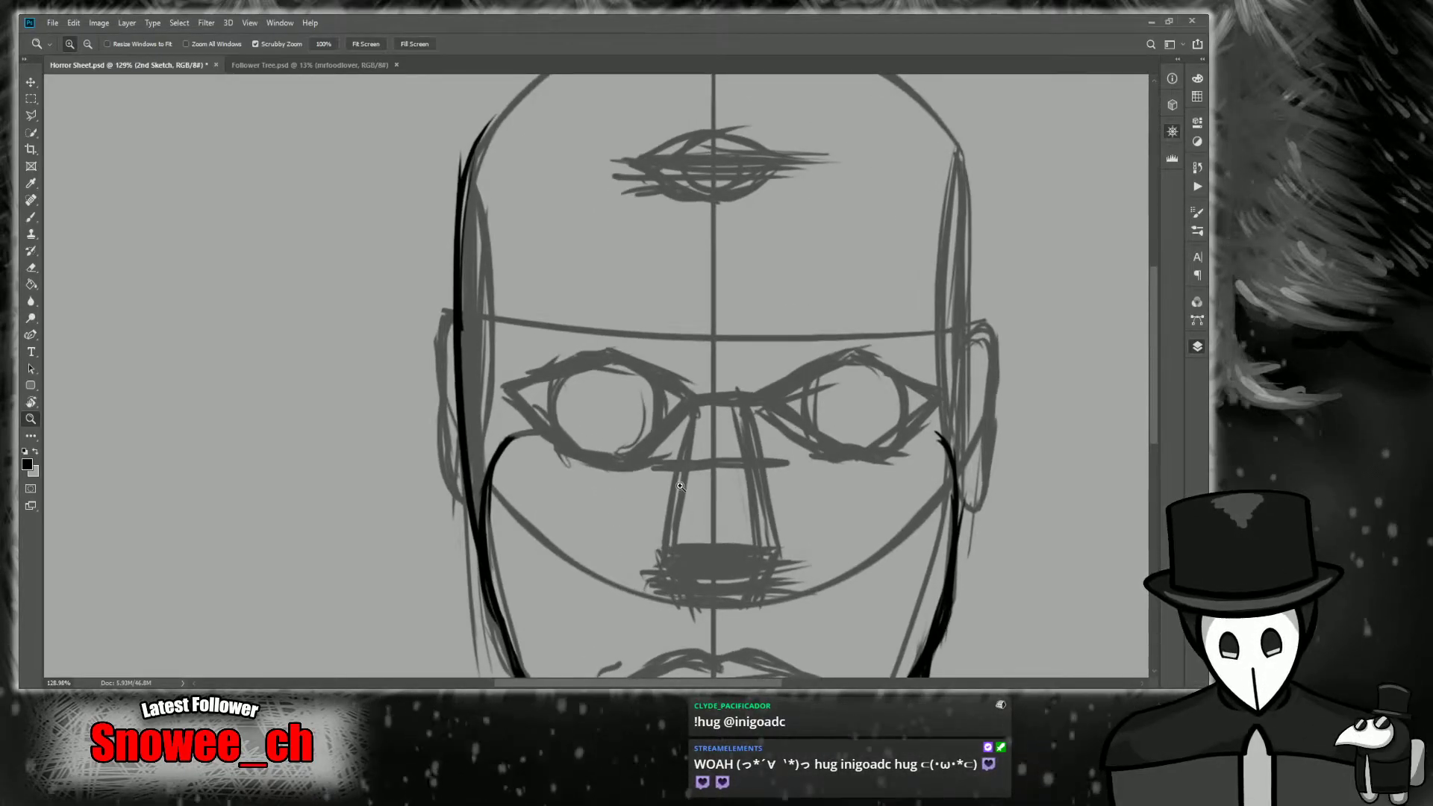
pyautogui.moveTo(680, 485); pyautogui.dragTo(681, 496)
pyautogui.moveTo(684, 430); pyautogui.dragTo(717, 431)
pyautogui.press('e')
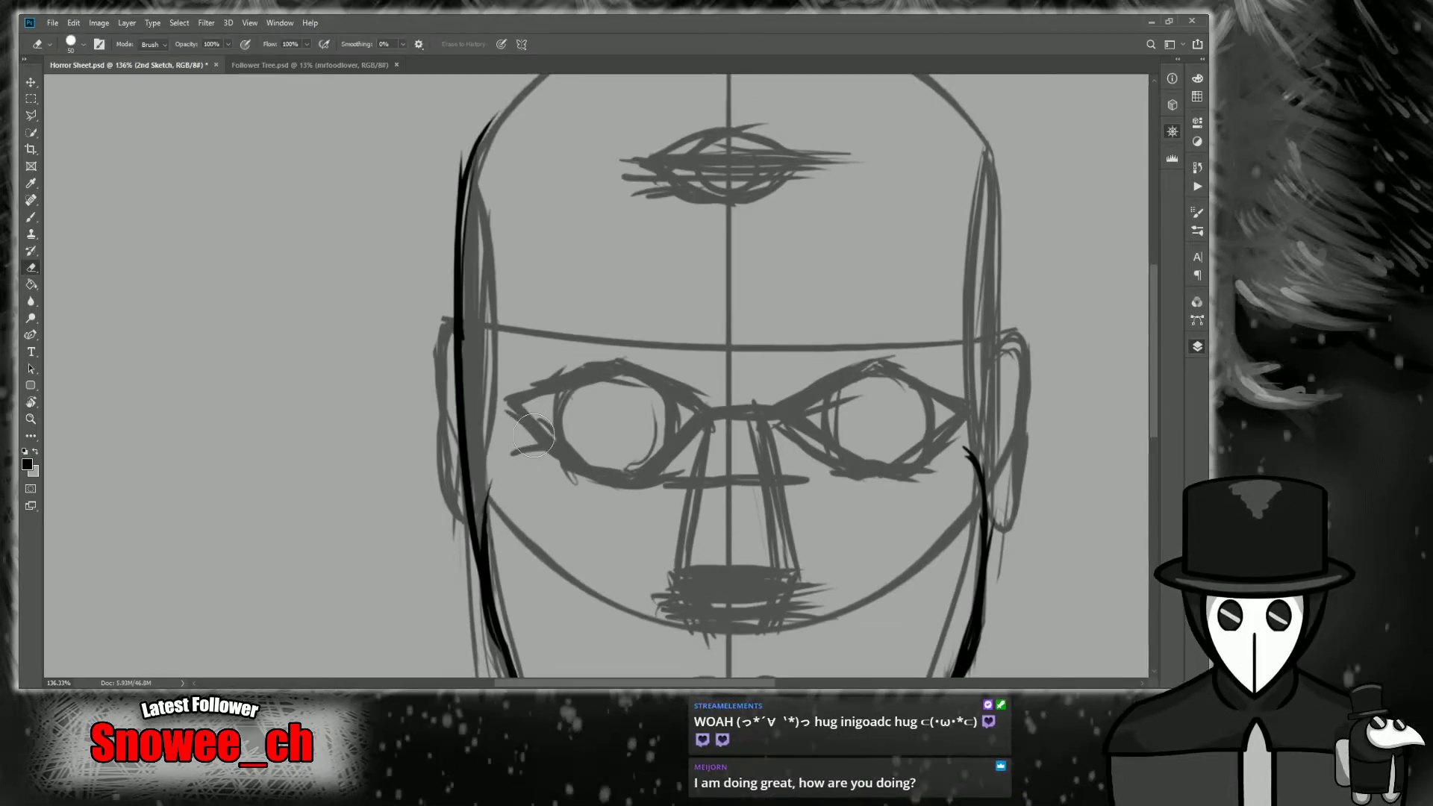
pyautogui.press('b')
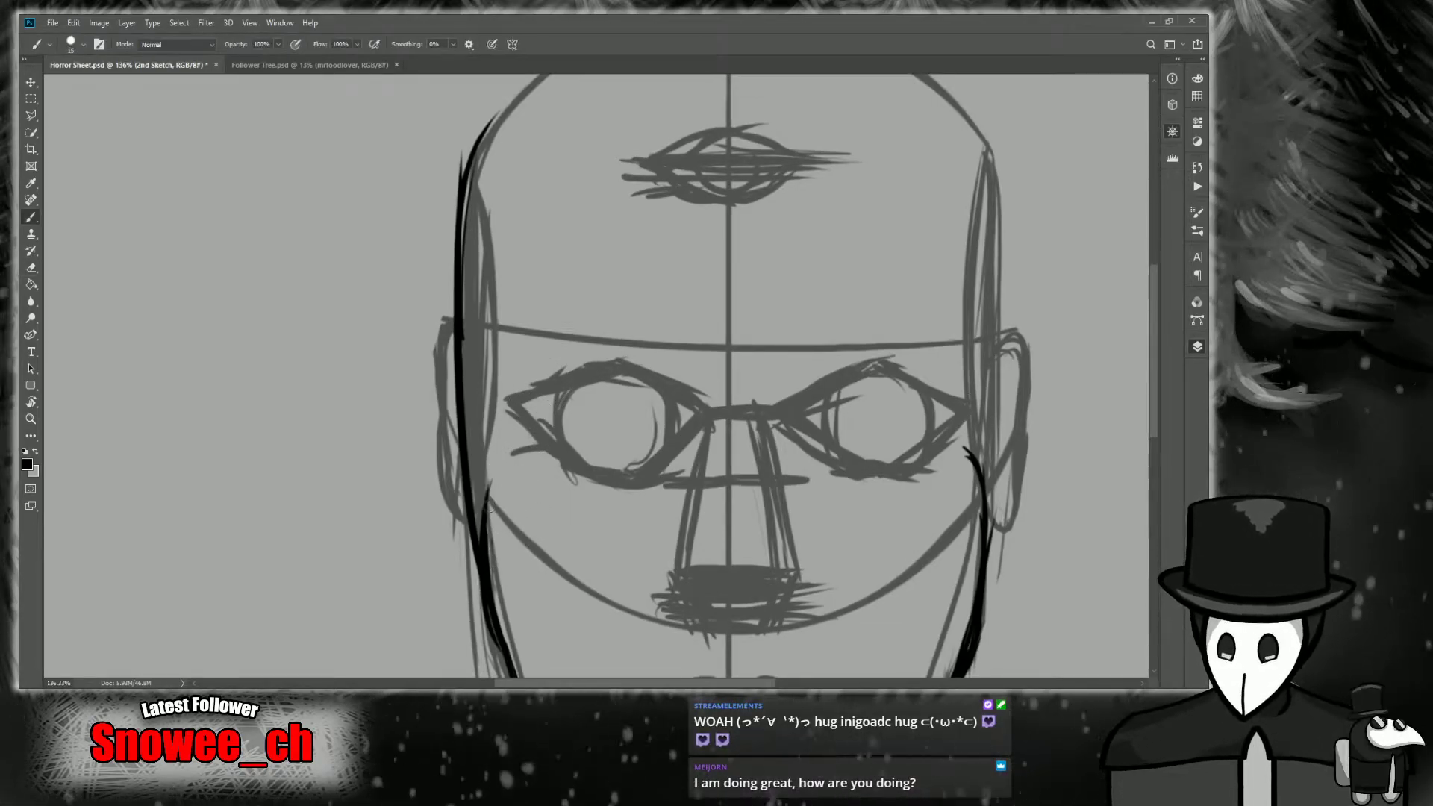
# Draw a bold vertical line along the right side of the head from the temple down to the jaw.
pyautogui.moveTo(1128, 224); pyautogui.dragTo(903, 87)
pyautogui.press('z')
pyautogui.moveTo(758, 328); pyautogui.dragTo(712, 329)
pyautogui.scroll(3, 1062, 173)
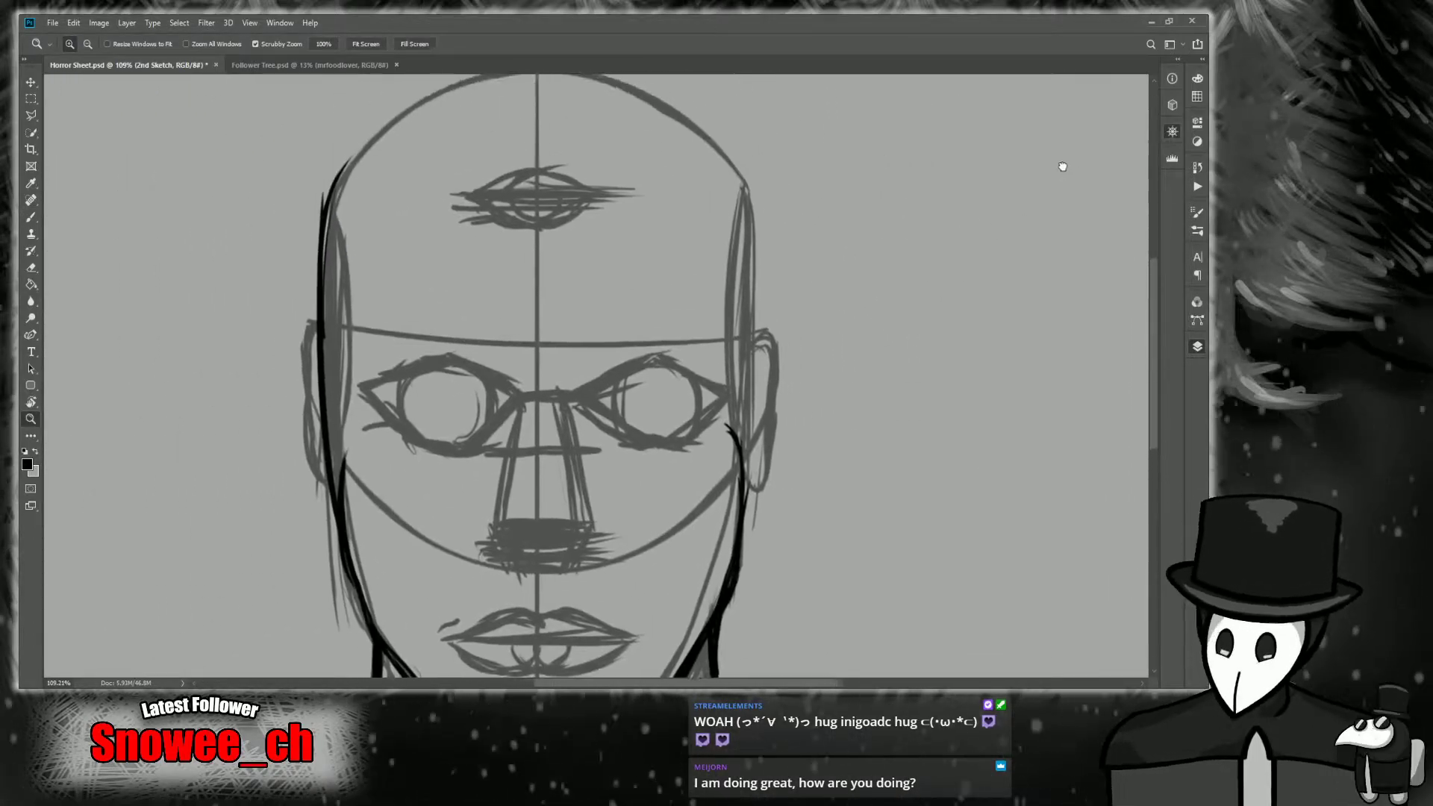
pyautogui.press('b')
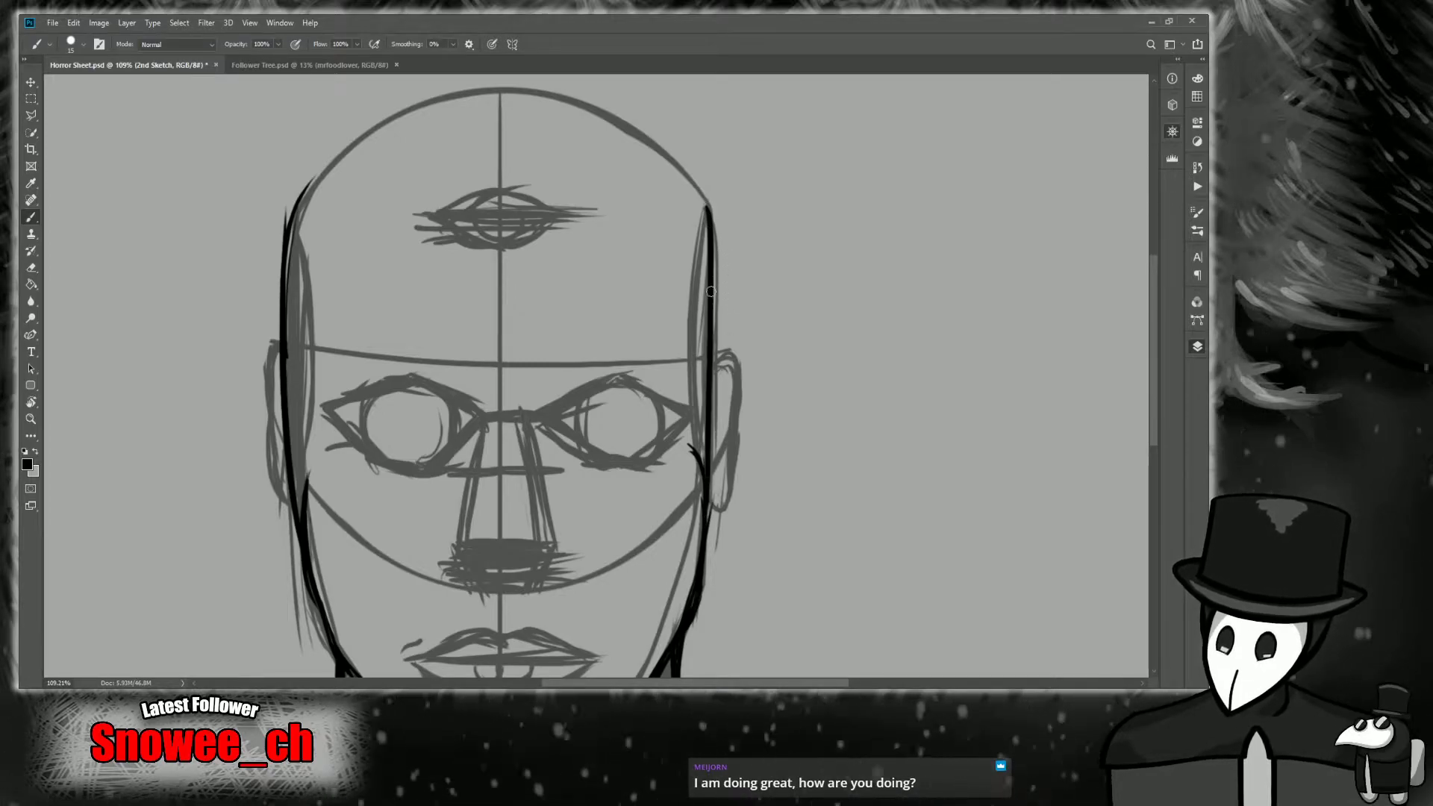
# Trace the crown with a bold arc from the left temple over the top of the head to the right temple.
pyautogui.hscroll(-3, 1033, 191)
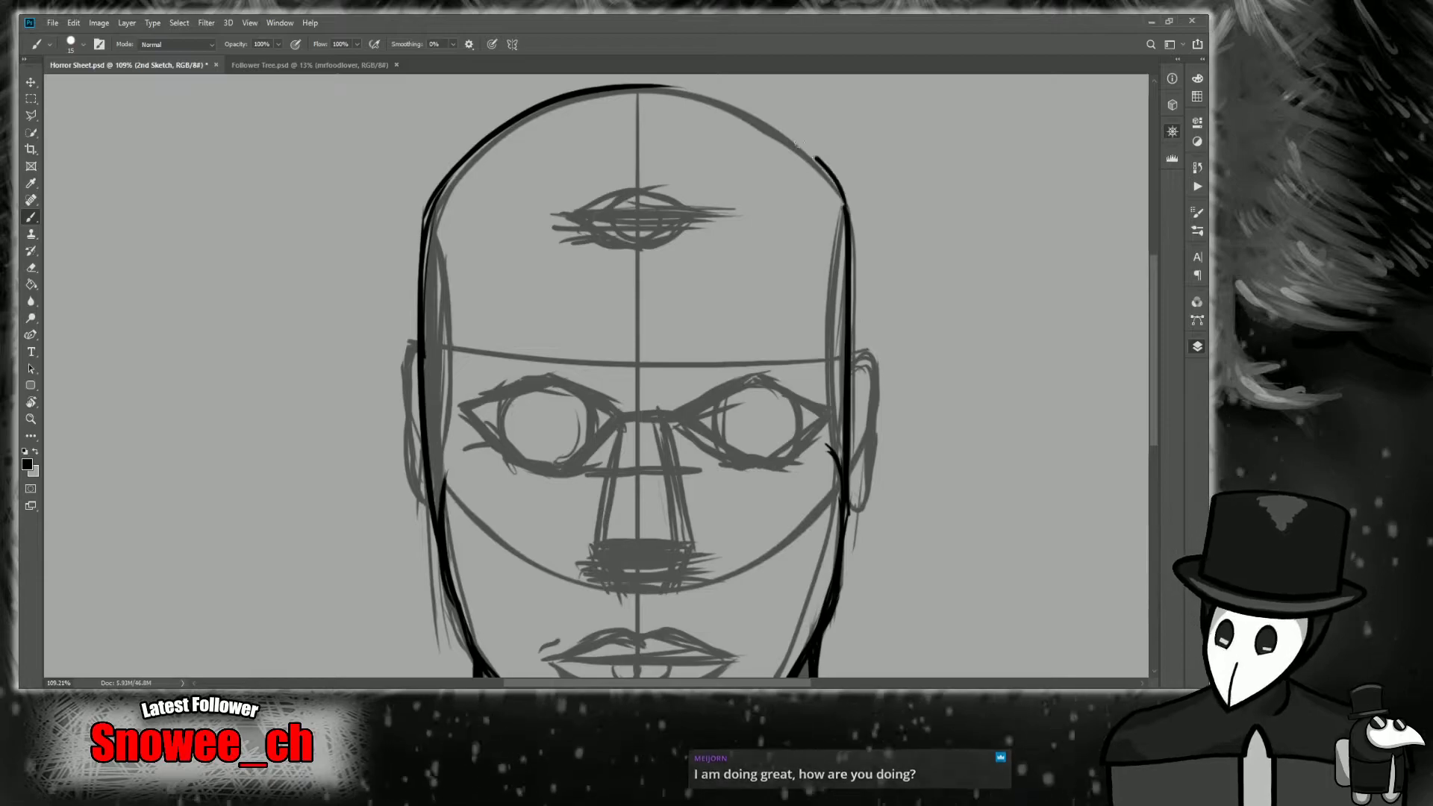
pyautogui.hotkey('ctrl', 'z')
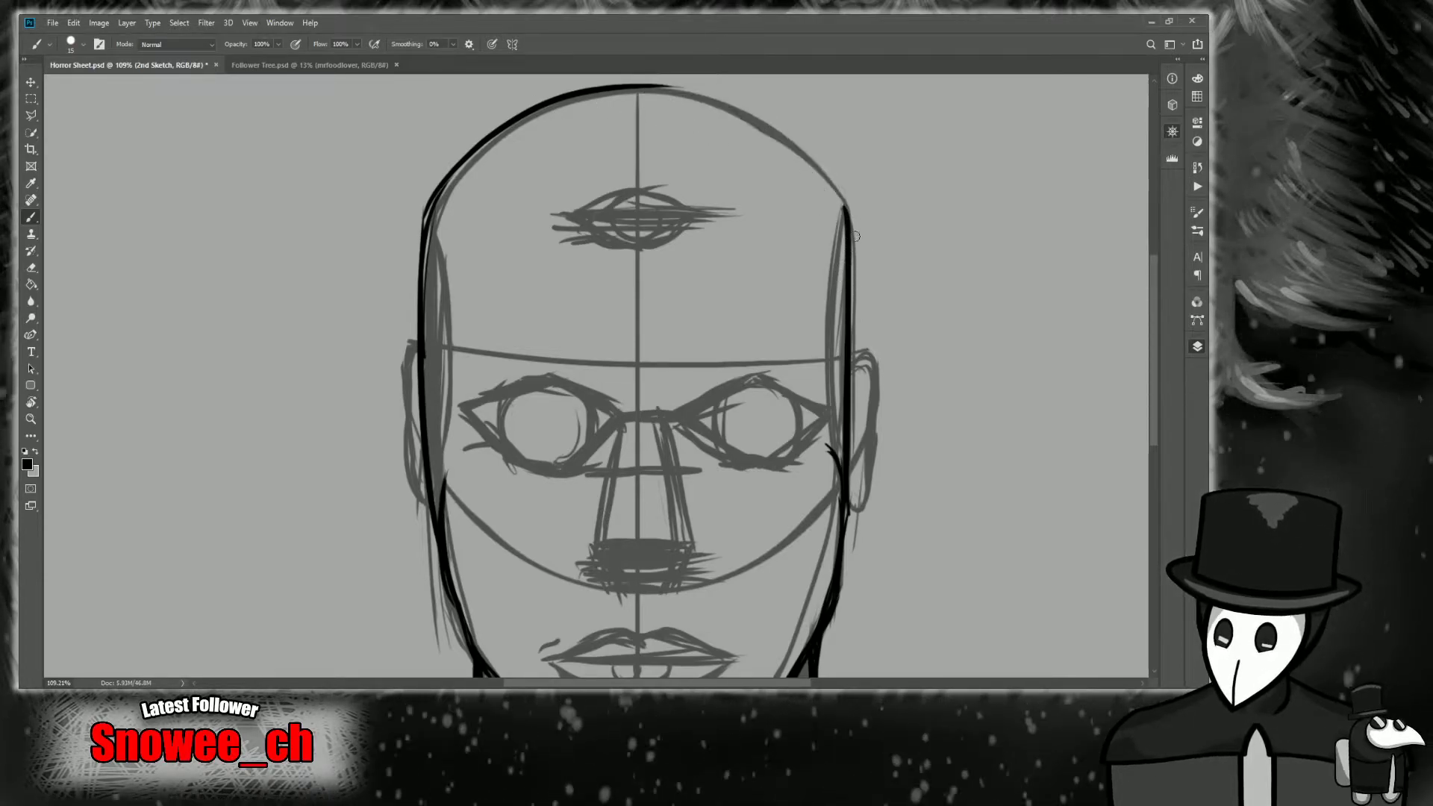
pyautogui.hotkey('ctrl', 'z')
pyautogui.moveTo(638, 86); pyautogui.dragTo(828, 224)
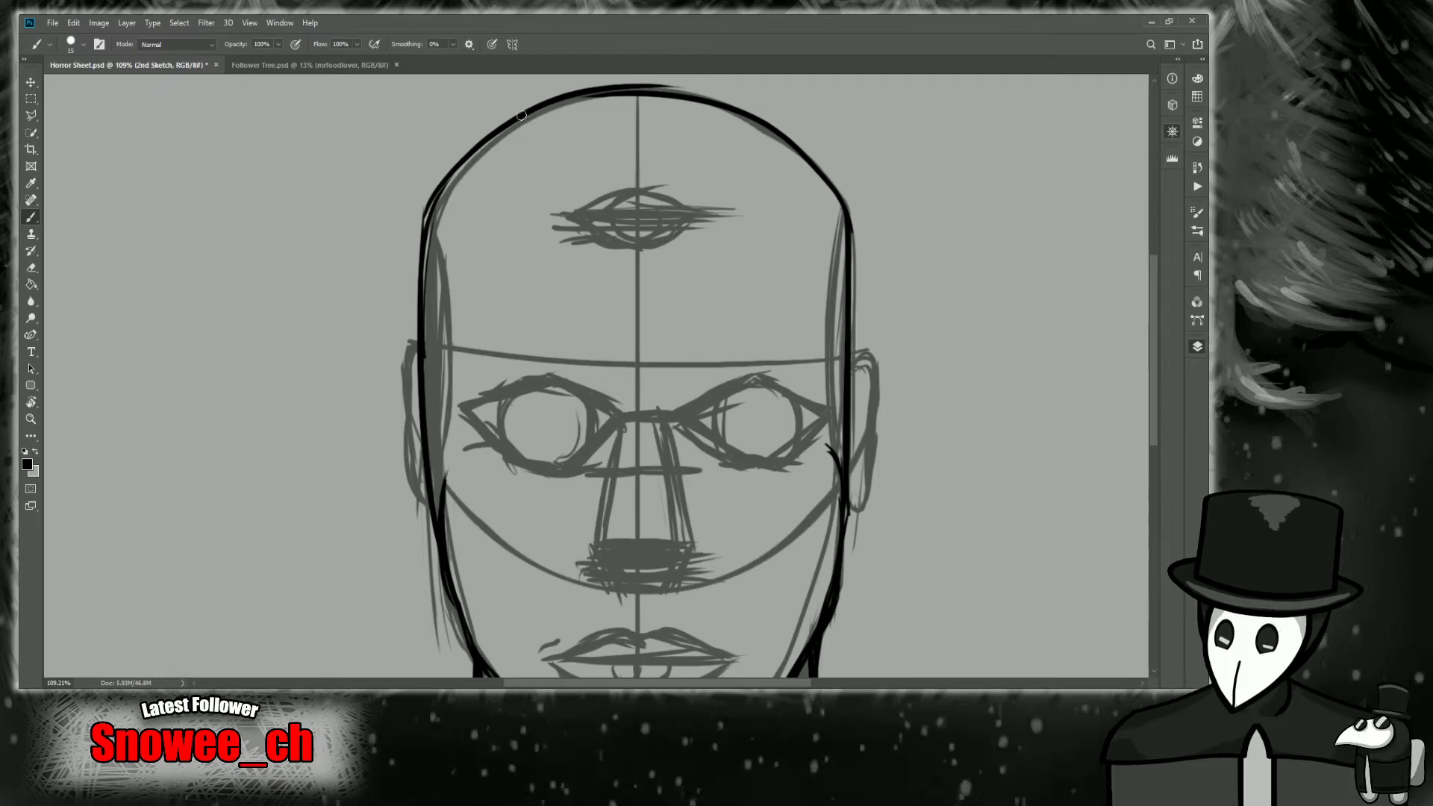
# Outline the left ear with a bold contour and trim the excess along its lower outer edge.
pyautogui.press('z')
pyautogui.moveTo(541, 397); pyautogui.dragTo(897, 244)
pyautogui.moveTo(1082, 161); pyautogui.dragTo(1056, 176)
pyautogui.scroll(3, 1056, 166)
pyautogui.scroll(-3, 1055, 175)
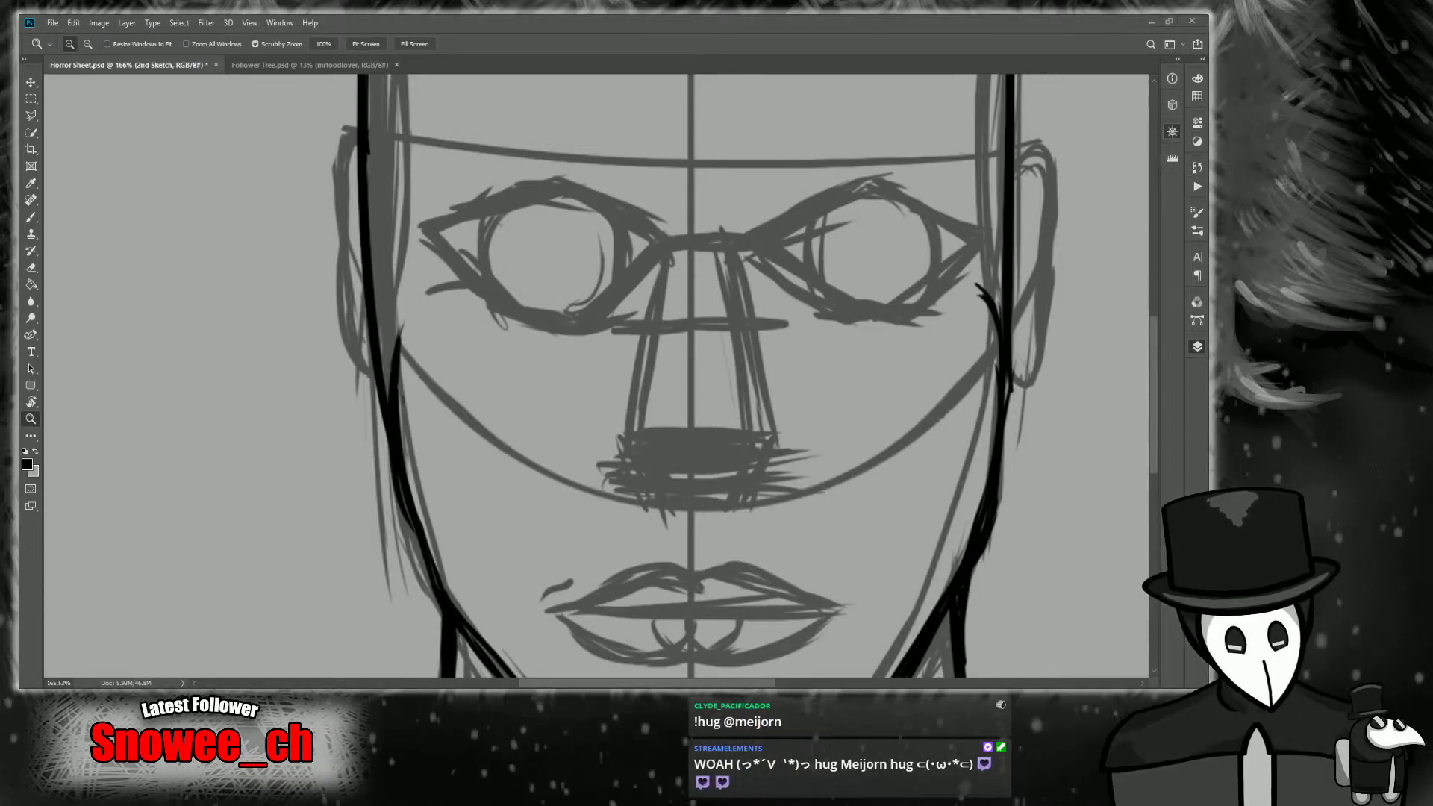
pyautogui.moveTo(546, 514); pyautogui.dragTo(509, 478)
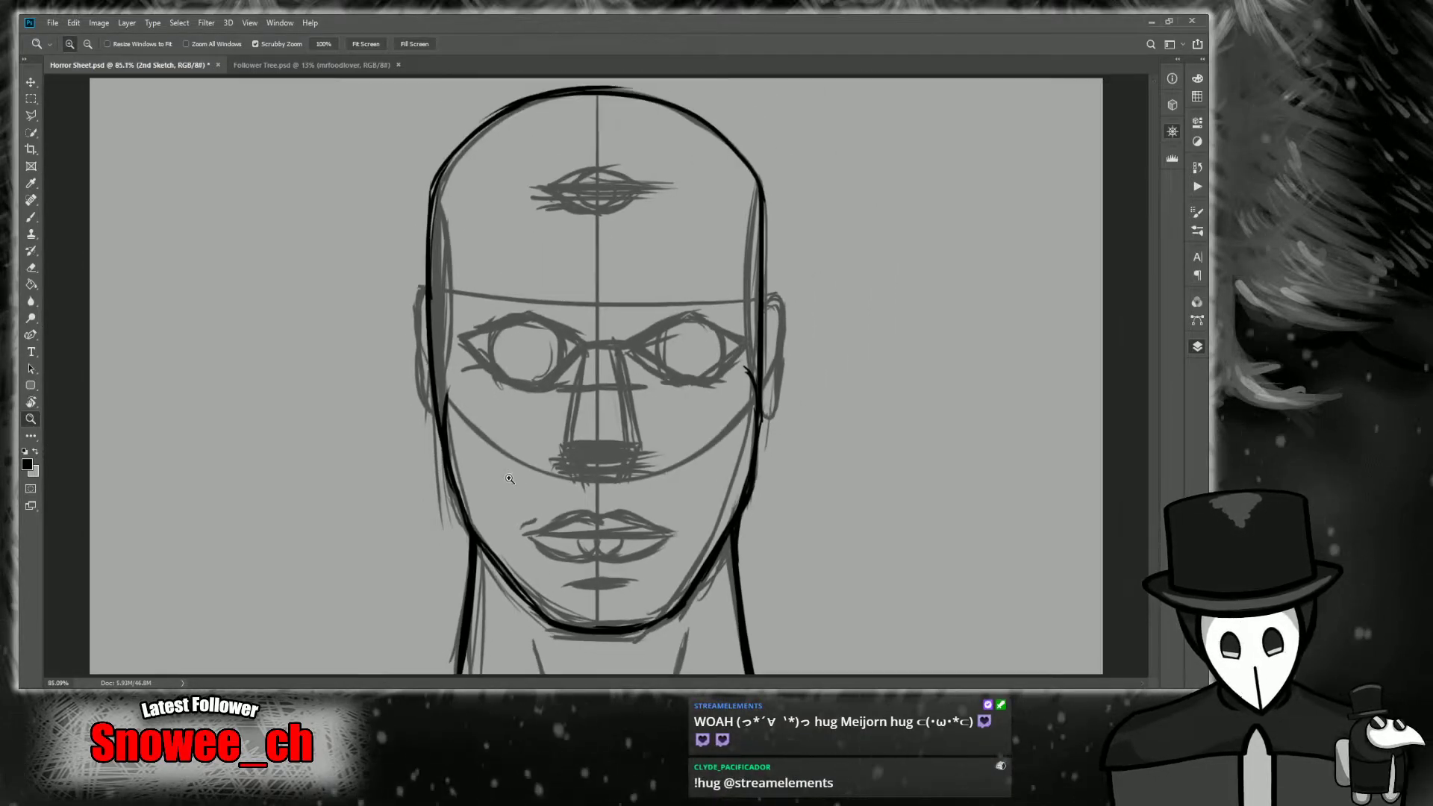
pyautogui.moveTo(547, 523); pyautogui.dragTo(681, 352)
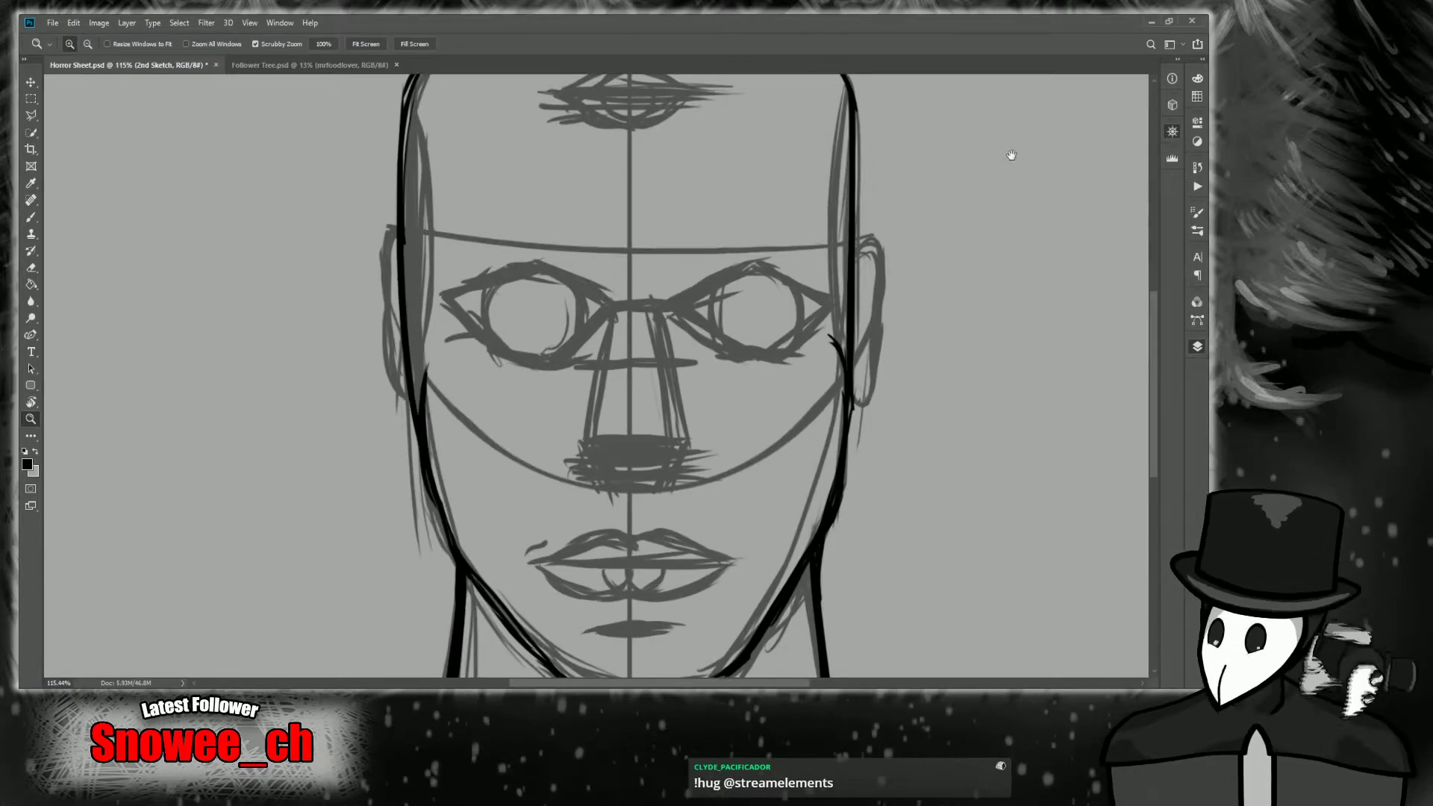
pyautogui.moveTo(1011, 155); pyautogui.dragTo(1115, 135)
pyautogui.moveTo(500, 265); pyautogui.dragTo(552, 250)
pyautogui.press('b')
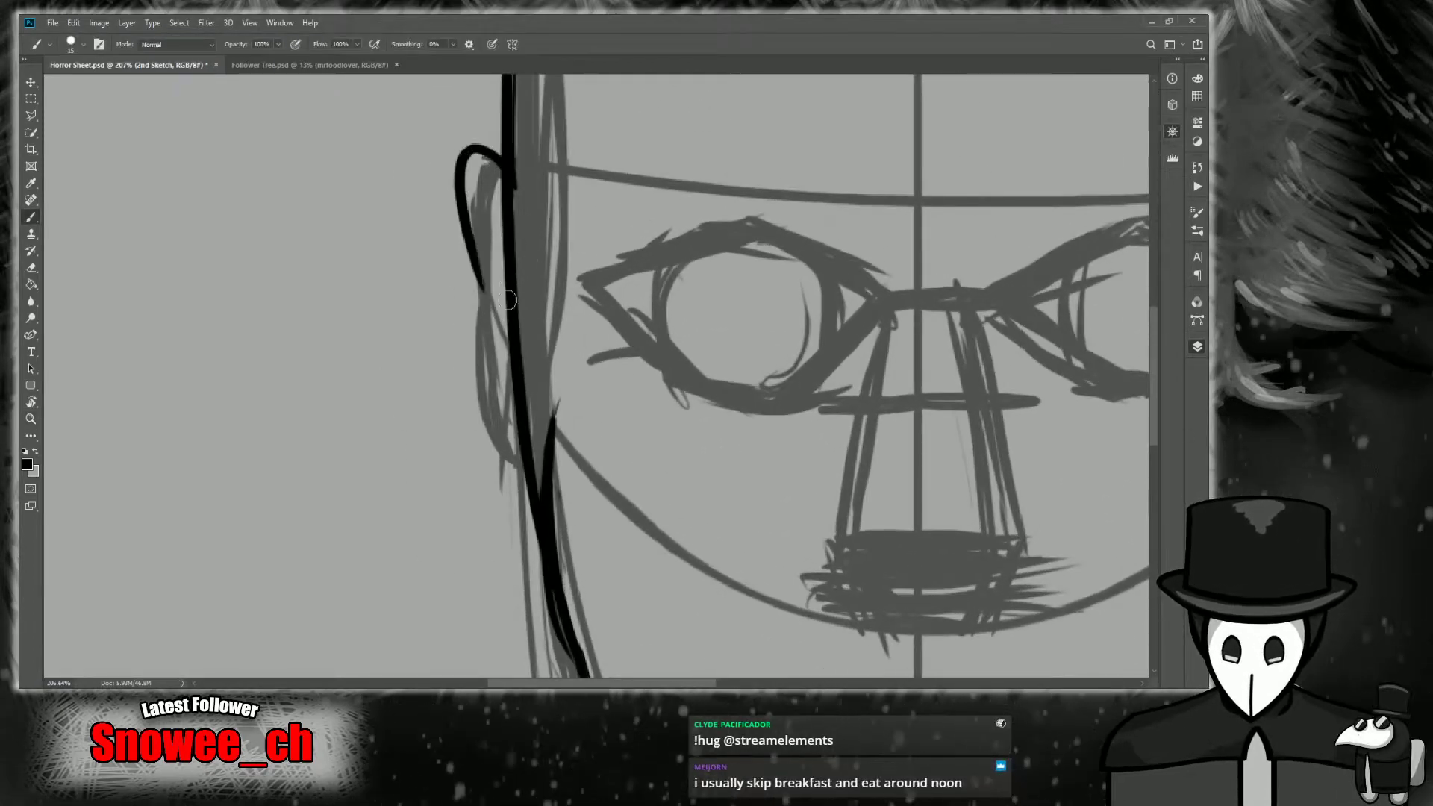
pyautogui.hotkey('ctrl', 'z')
pyautogui.moveTo(508, 168); pyautogui.dragTo(453, 197)
pyautogui.hotkey('ctrl', 'z')
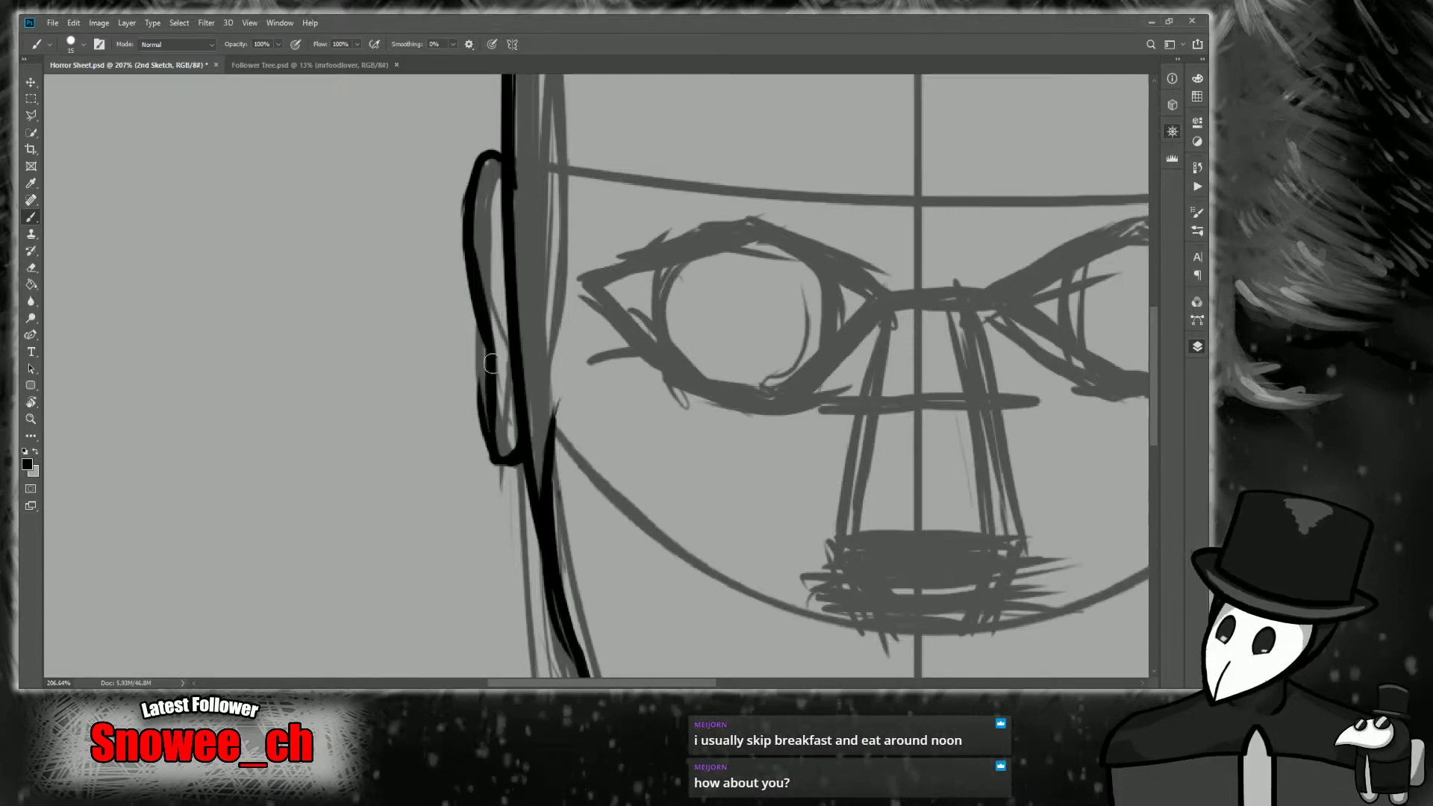
pyautogui.press('e')
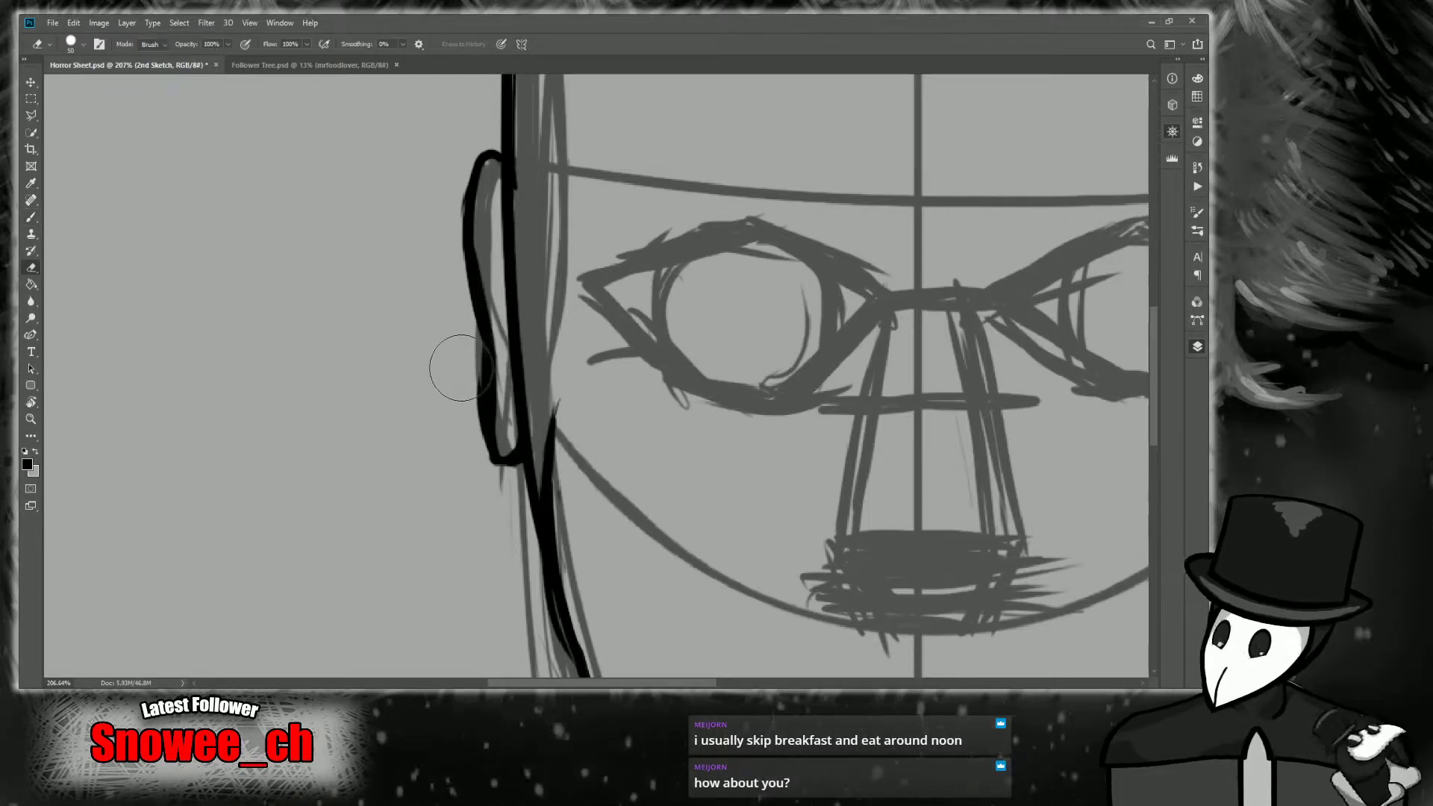
pyautogui.press('b')
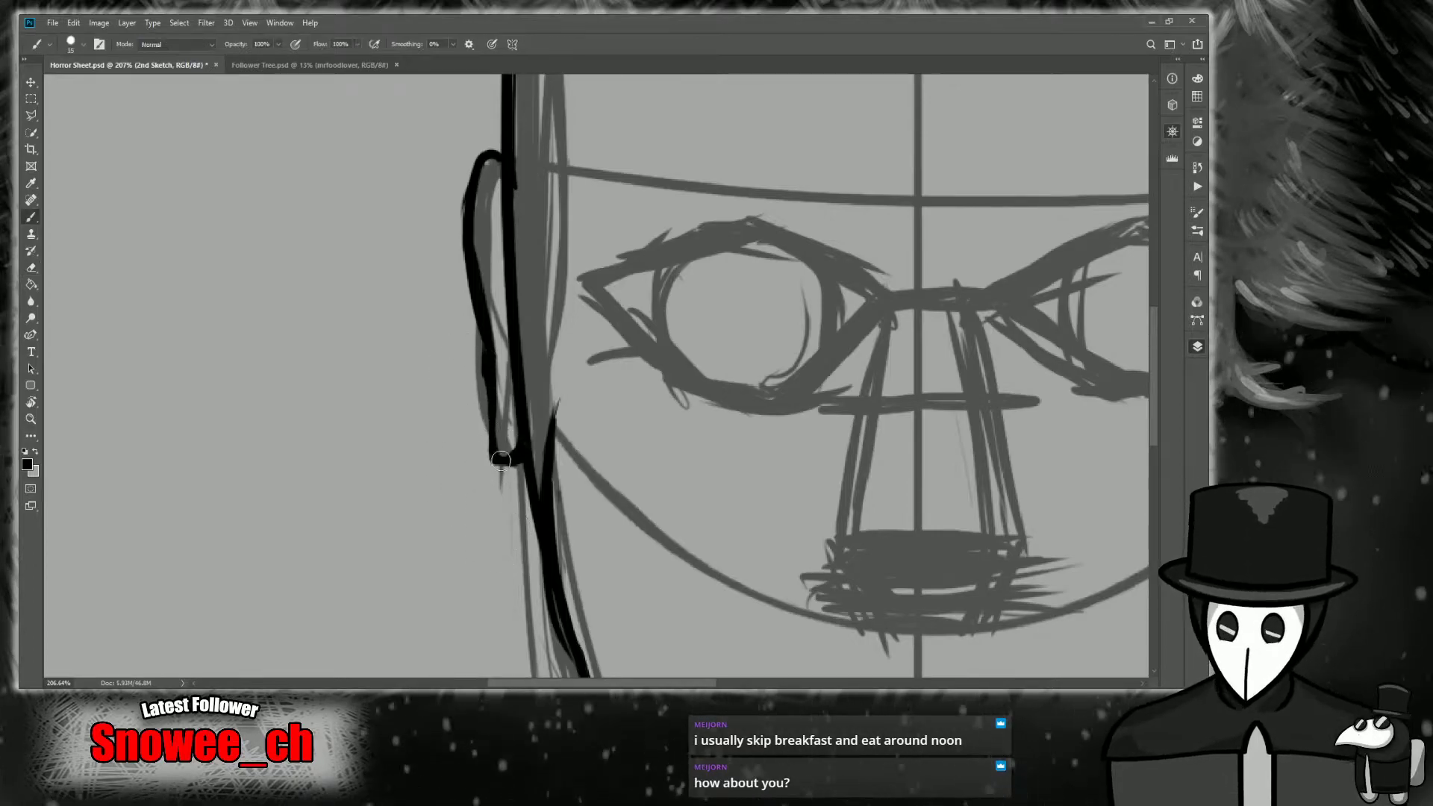
# Outline the right ear with a bold contour from the side of the head around to the lobe.
pyautogui.press('z')
pyautogui.moveTo(553, 414); pyautogui.dragTo(486, 414)
pyautogui.hscroll(5, 980, 210)
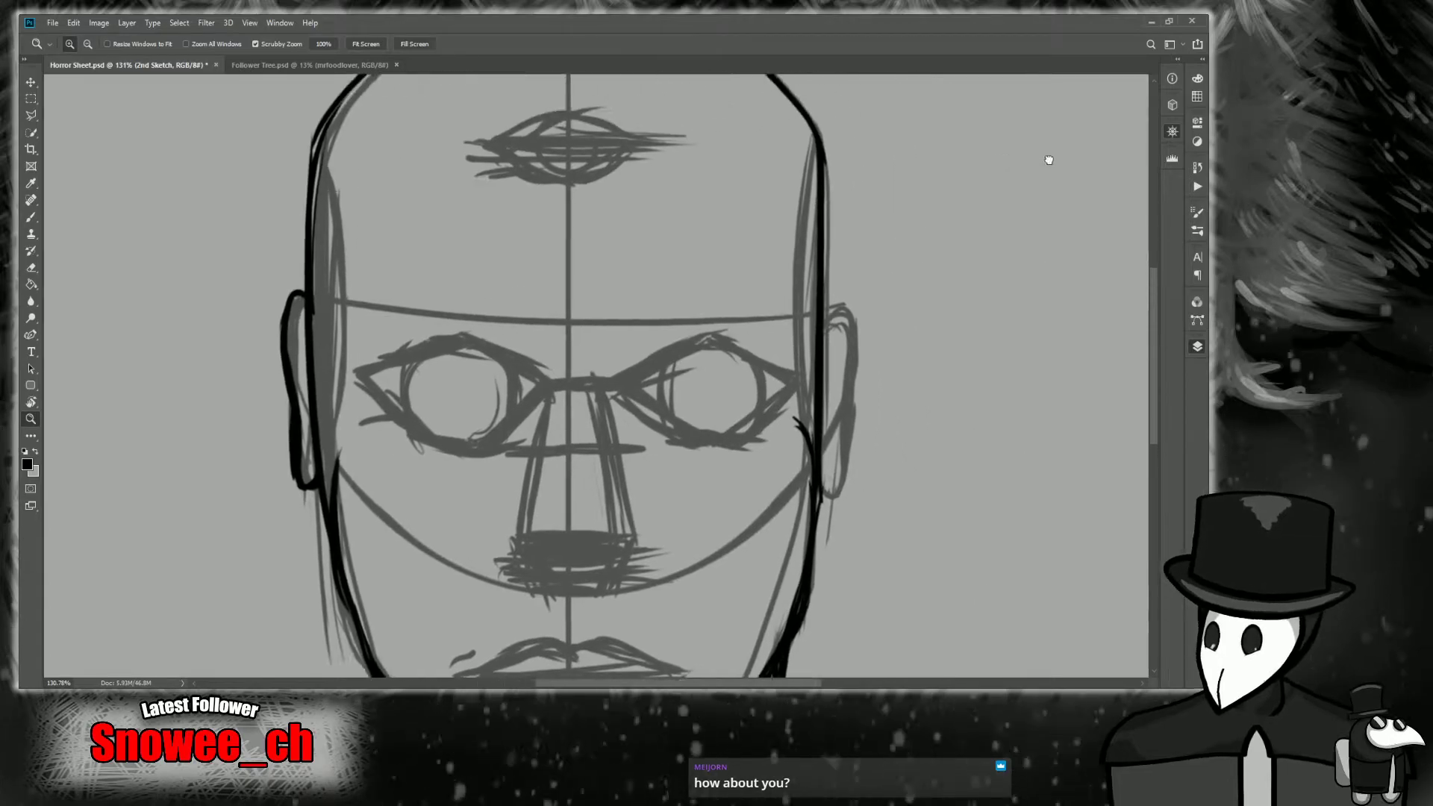
pyautogui.click(631, 298)
pyautogui.press('b')
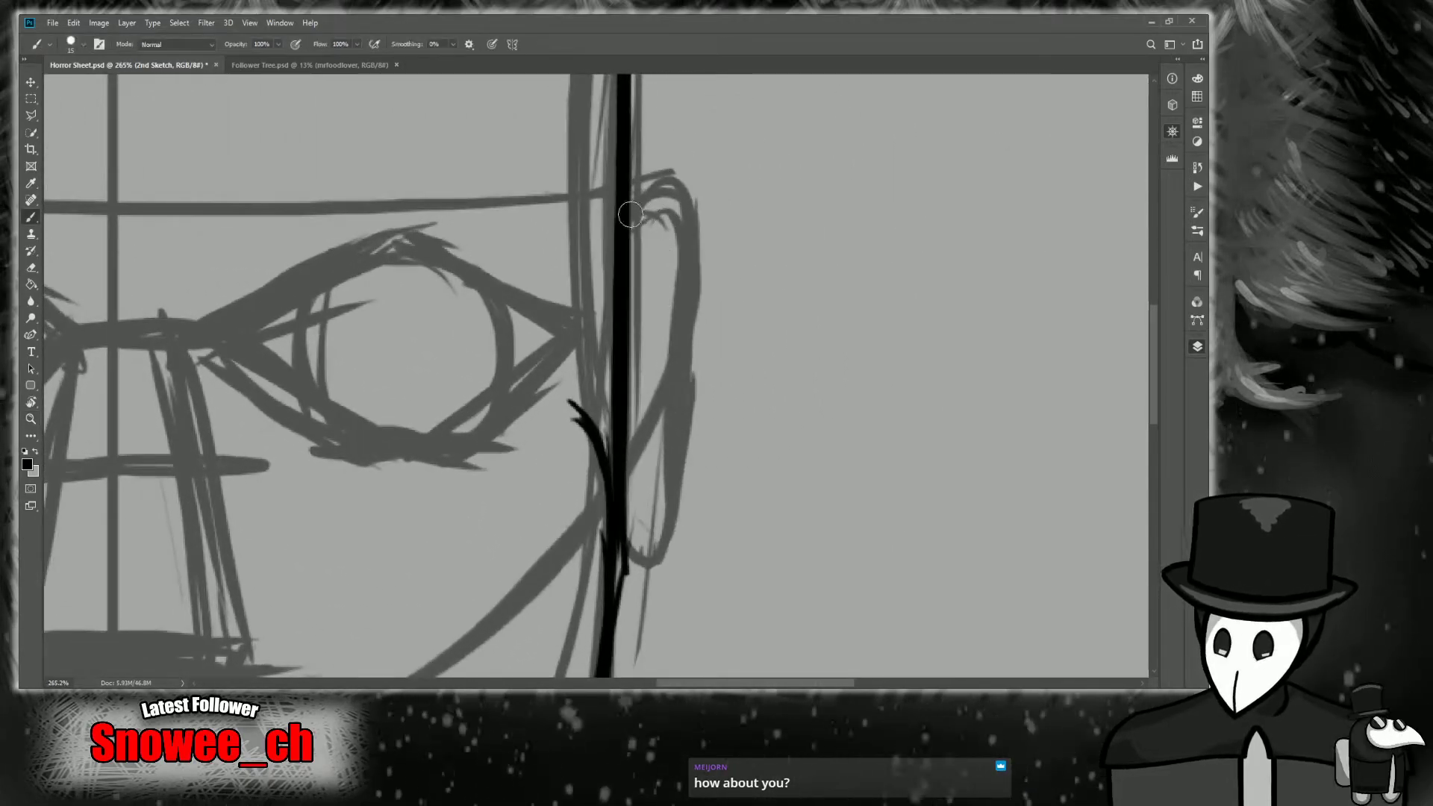
pyautogui.moveTo(641, 180); pyautogui.dragTo(683, 237)
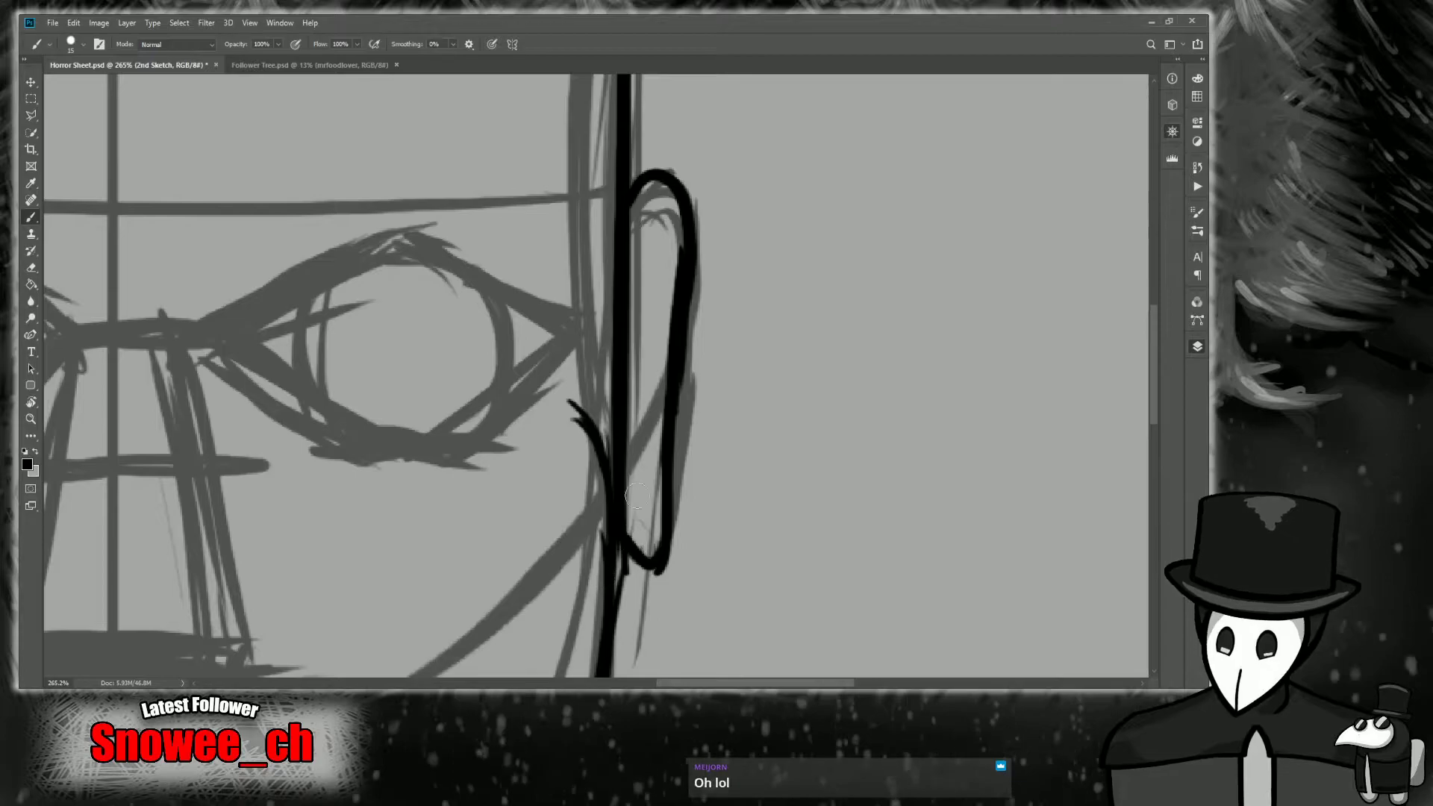
pyautogui.scroll(-1, 636, 495)
pyautogui.press('e')
pyautogui.press('b')
# Draw the inner fold lines inside the right ear, with small hooked strokes near the head side.
pyautogui.press('z')
pyautogui.moveTo(644, 475); pyautogui.dragTo(612, 475)
pyautogui.moveTo(681, 437)
pyautogui.mouseDown()
pyautogui.moveTo(665, 447)
pyautogui.moveTo(727, 459)
pyautogui.mouseUp()
pyautogui.press('b')
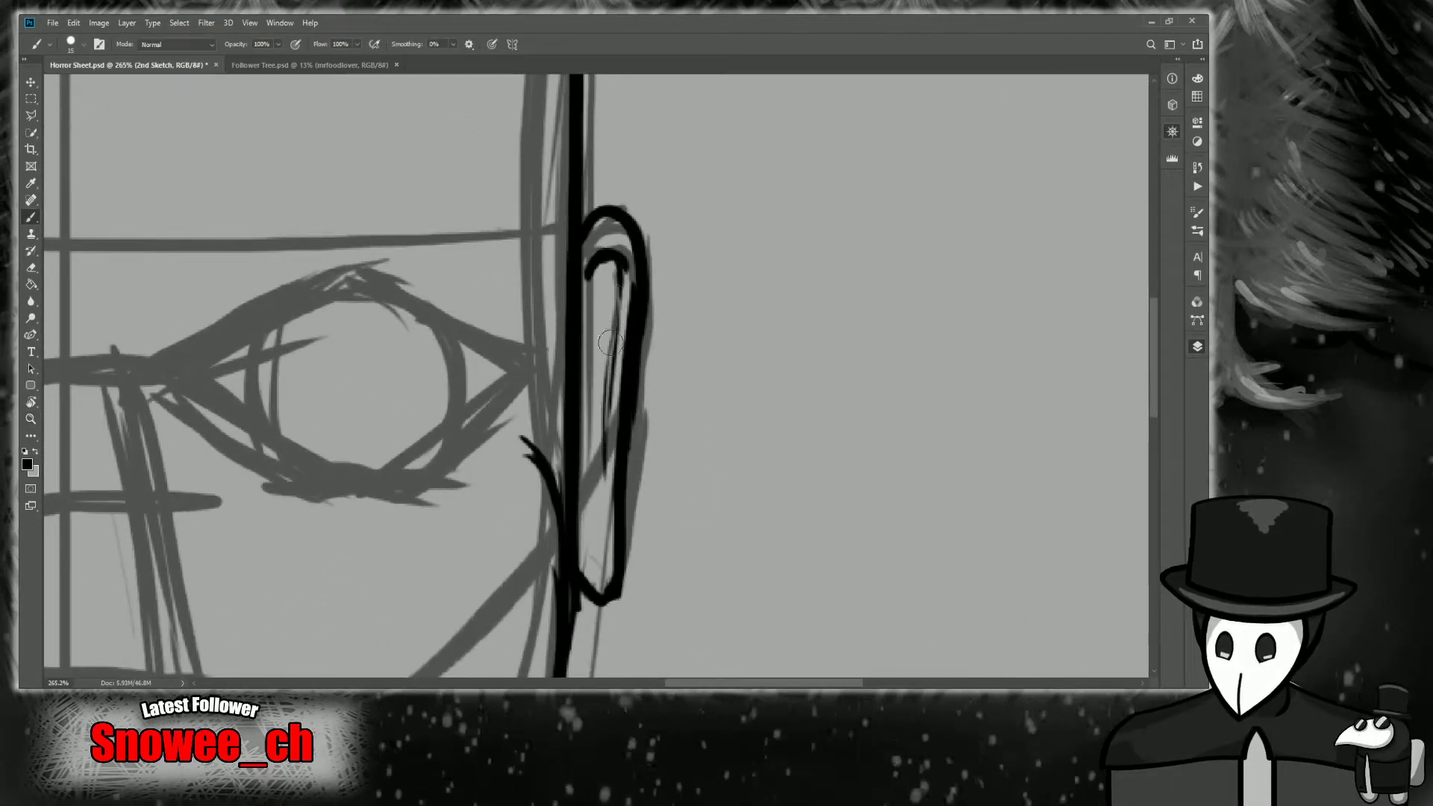
pyautogui.moveTo(583, 520)
pyautogui.mouseDown()
pyautogui.moveTo(605, 464)
pyautogui.moveTo(586, 517)
pyautogui.mouseUp()
pyautogui.moveTo(583, 319); pyautogui.dragTo(601, 322)
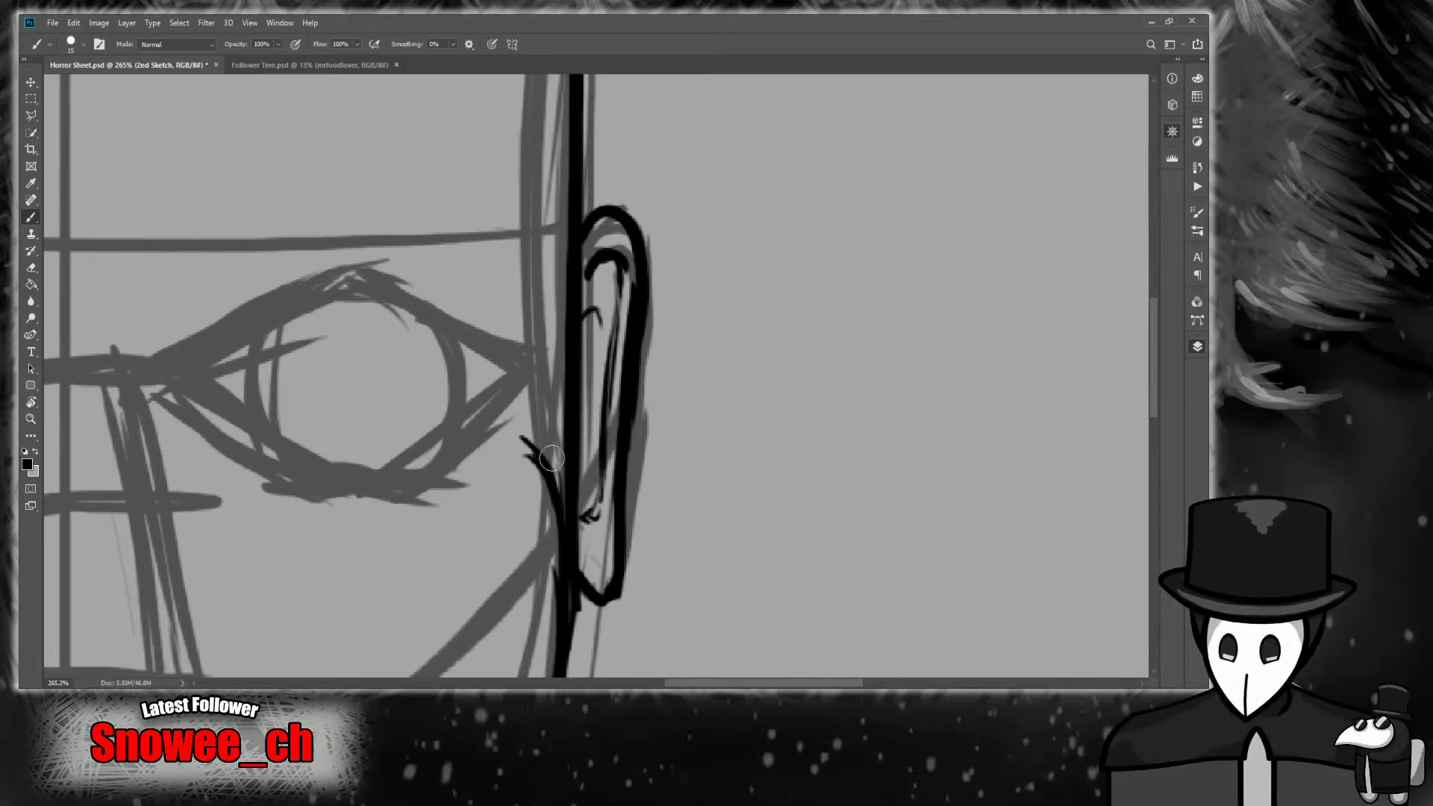
# Draw a thin inner fold line inside the left ear, curving in from its upper rim.
pyautogui.moveTo(198, 165); pyautogui.dragTo(1033, 167)
pyautogui.press('z')
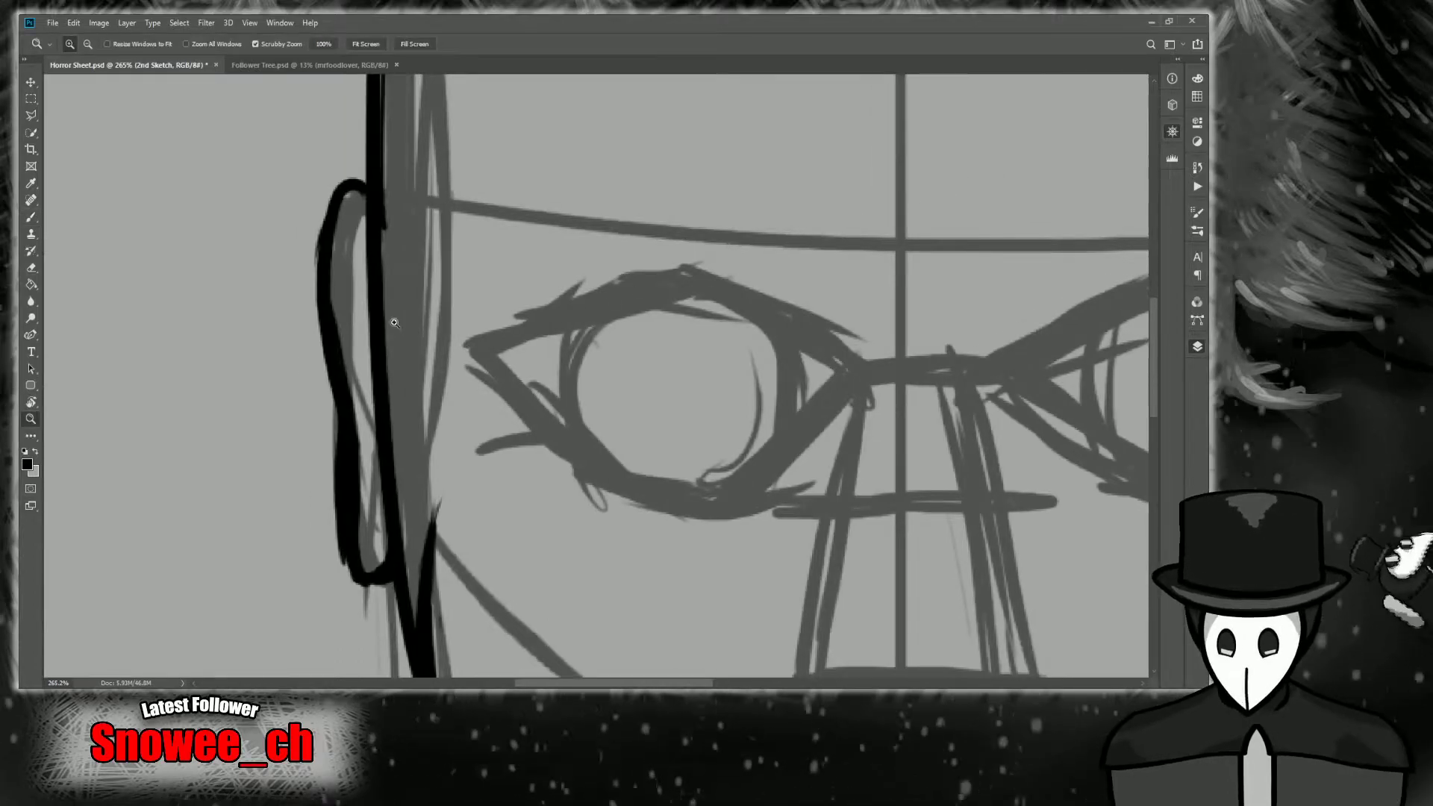
pyautogui.moveTo(393, 323); pyautogui.dragTo(394, 299)
pyautogui.press('b')
pyautogui.moveTo(373, 216)
pyautogui.mouseDown()
pyautogui.moveTo(346, 264)
pyautogui.moveTo(360, 382)
pyautogui.mouseUp()
# Trace the upper contour of the left eye's top lid in bold from the outer to the inner corner.
pyautogui.press('z')
pyautogui.moveTo(639, 396); pyautogui.dragTo(664, 396)
pyautogui.press('b')
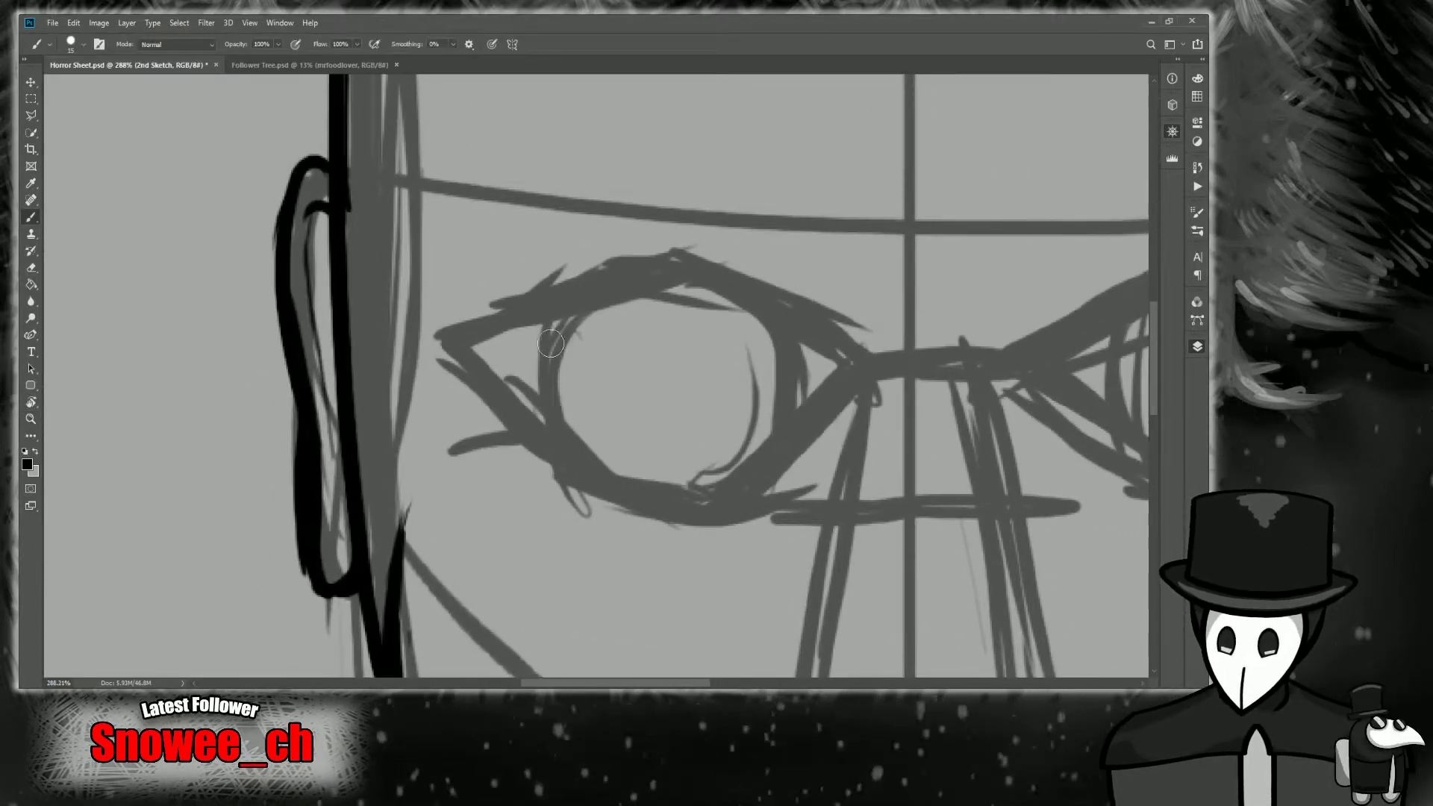
pyautogui.press('z')
pyautogui.moveTo(536, 348); pyautogui.dragTo(549, 344)
pyautogui.press('b')
pyautogui.moveTo(404, 329); pyautogui.dragTo(593, 262)
pyautogui.hotkey('ctrl', 'z')
pyautogui.moveTo(400, 330)
pyautogui.mouseDown()
pyautogui.moveTo(620, 247)
pyautogui.moveTo(778, 212)
pyautogui.moveTo(645, 247)
pyautogui.moveTo(869, 251)
pyautogui.moveTo(933, 287)
pyautogui.mouseUp()
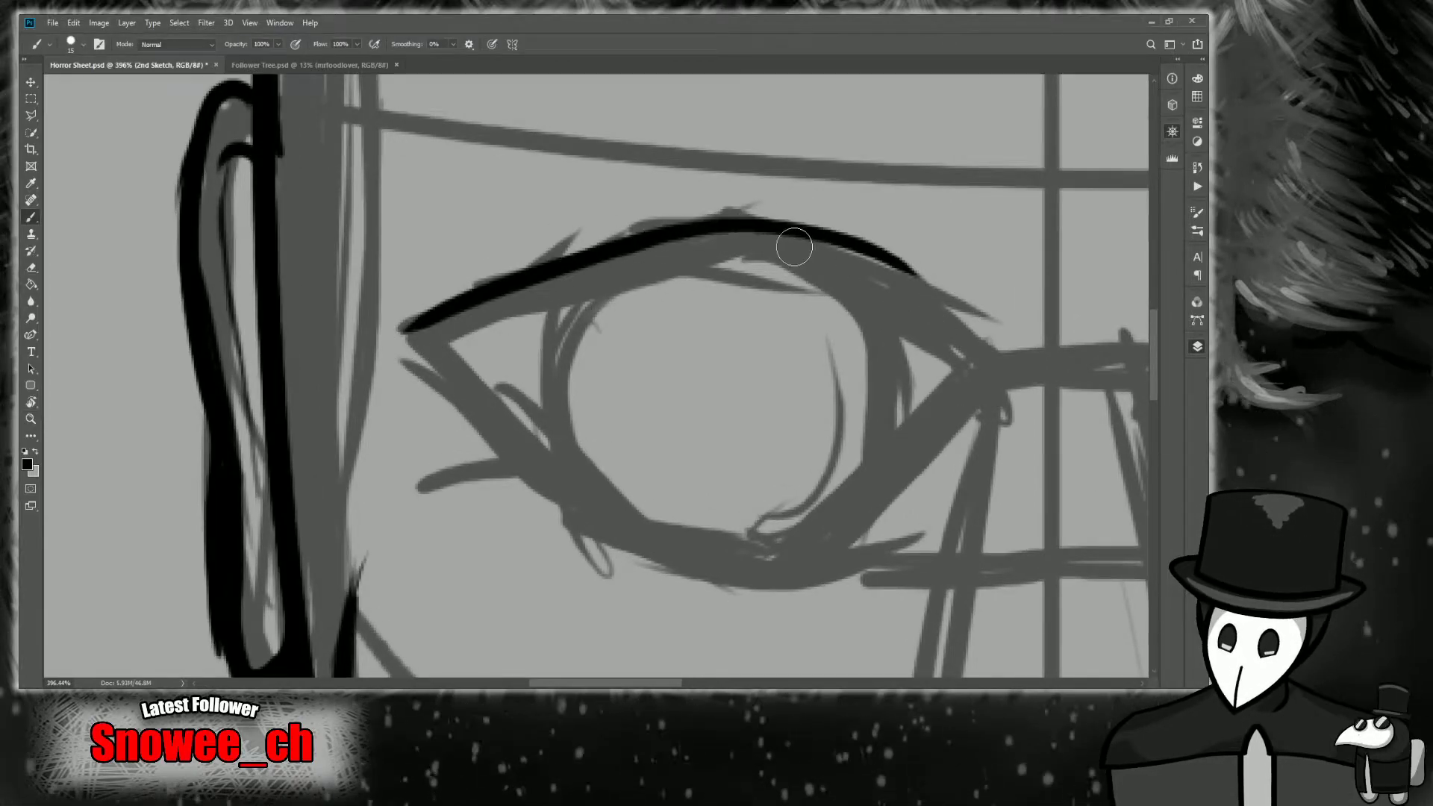
pyautogui.moveTo(793, 243)
pyautogui.mouseDown()
pyautogui.moveTo(917, 302)
pyautogui.moveTo(1001, 388)
pyautogui.mouseUp()
pyautogui.moveTo(888, 261); pyautogui.dragTo(974, 344)
pyautogui.moveTo(407, 331)
pyautogui.mouseDown()
pyautogui.moveTo(671, 285)
pyautogui.moveTo(873, 357)
pyautogui.mouseUp()
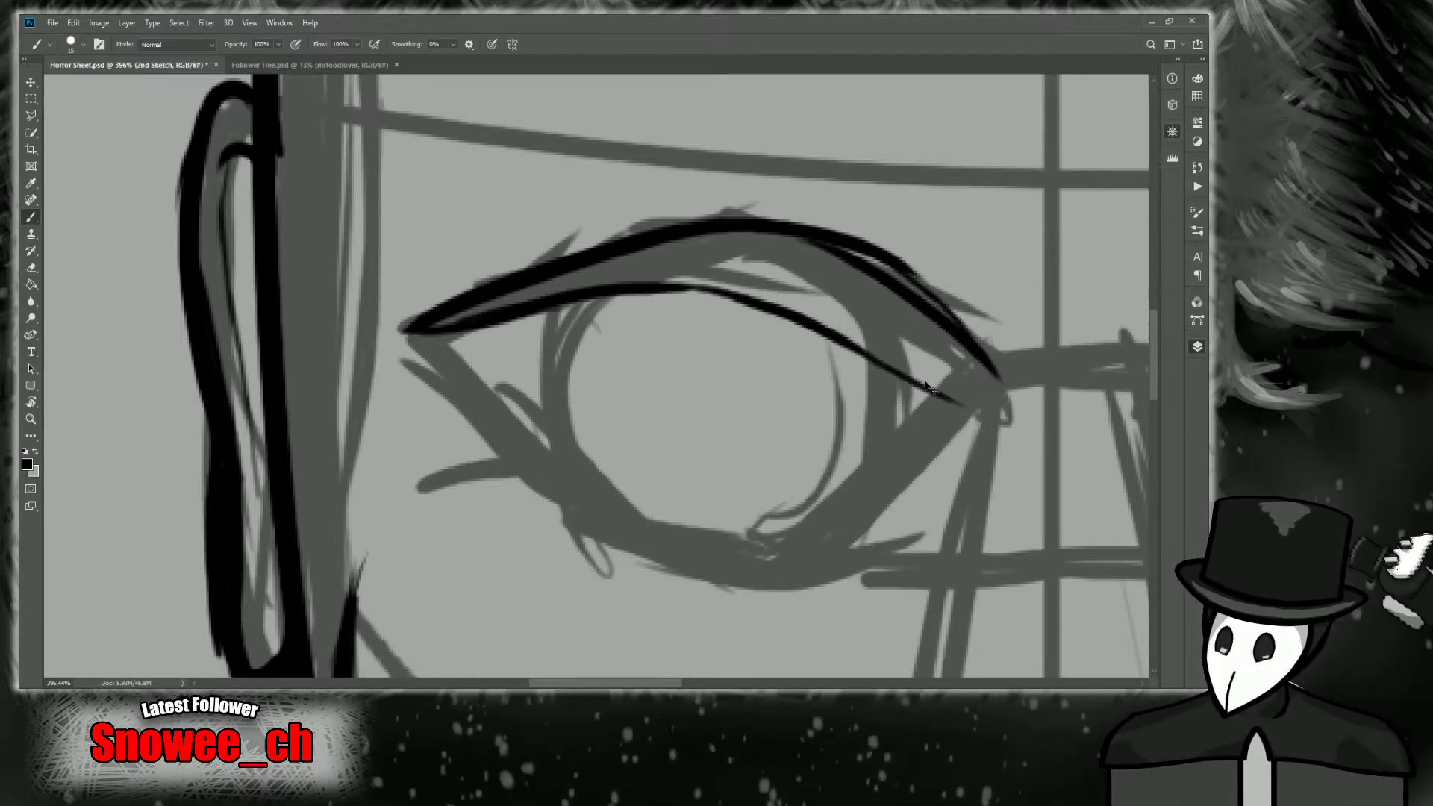
pyautogui.hotkey('ctrl', 'z')
pyautogui.hotkey('ctrl', 'z')
pyautogui.hotkey('ctrl', 'z')
# Trace the lower edge of the left eye's top lid in bold and join it to the inner corner.
pyautogui.moveTo(410, 329); pyautogui.dragTo(757, 283)
pyautogui.moveTo(650, 288)
pyautogui.mouseDown()
pyautogui.moveTo(685, 277)
pyautogui.moveTo(912, 317)
pyautogui.mouseUp()
pyautogui.hotkey('ctrl', 'z')
pyautogui.moveTo(642, 283)
pyautogui.mouseDown()
pyautogui.moveTo(727, 270)
pyautogui.moveTo(891, 334)
pyautogui.mouseUp()
pyautogui.hotkey('ctrl', 'z')
pyautogui.moveTo(620, 283); pyautogui.dragTo(911, 325)
pyautogui.hotkey('ctrl', 'z')
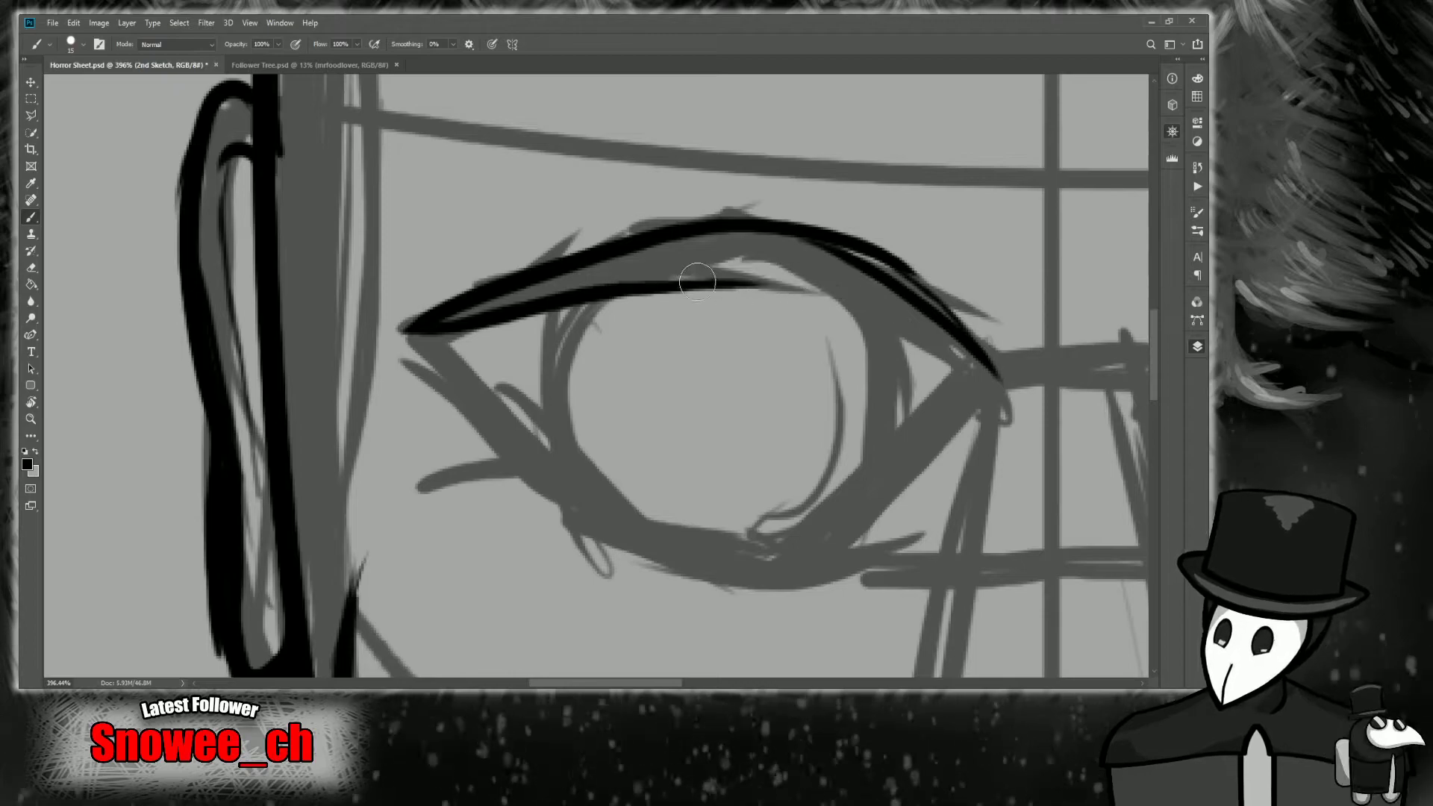
pyautogui.moveTo(699, 277); pyautogui.dragTo(920, 342)
pyautogui.moveTo(655, 285)
pyautogui.mouseDown()
pyautogui.moveTo(868, 330)
pyautogui.moveTo(958, 387)
pyautogui.mouseUp()
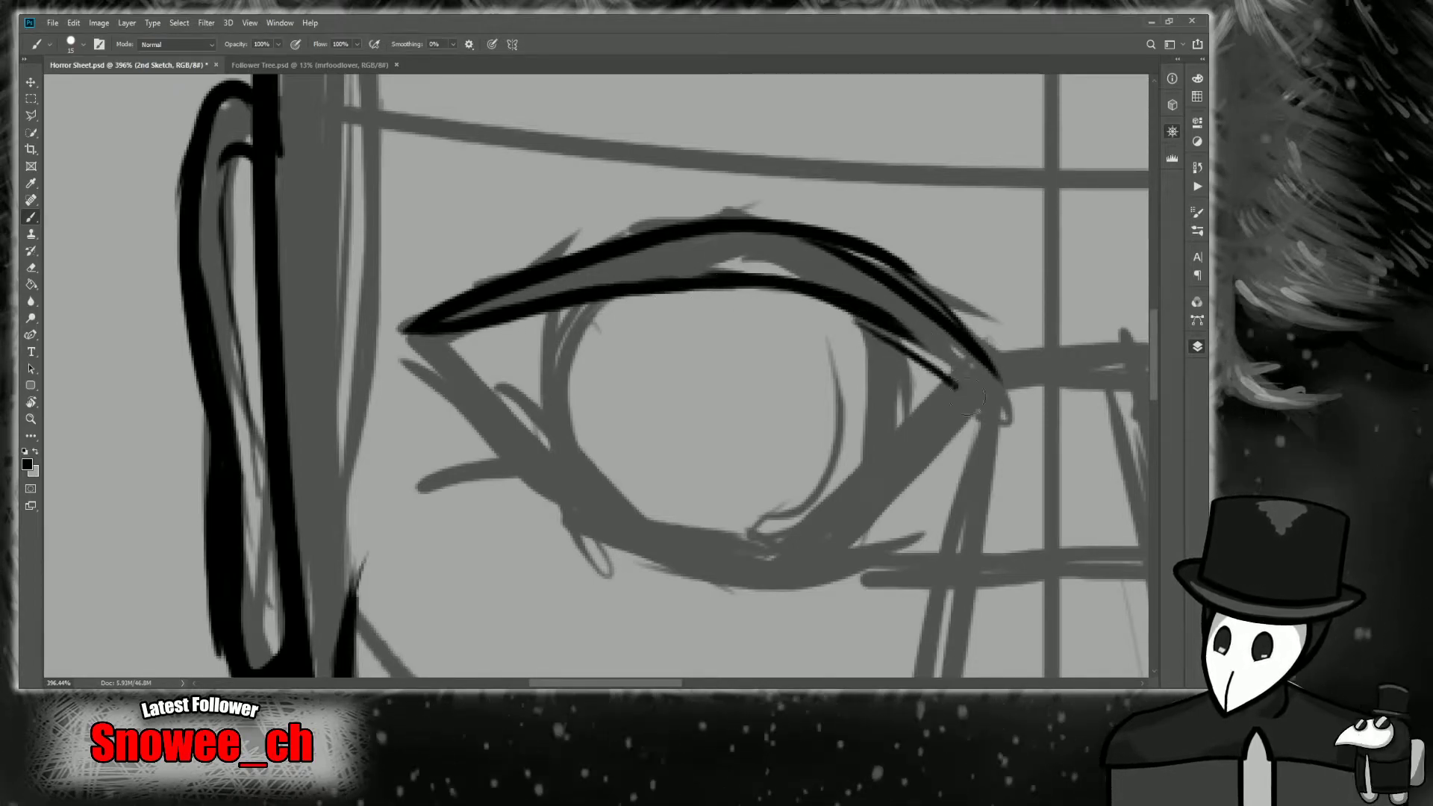
pyautogui.moveTo(880, 332)
pyautogui.mouseDown()
pyautogui.moveTo(967, 397)
pyautogui.moveTo(996, 381)
pyautogui.mouseUp()
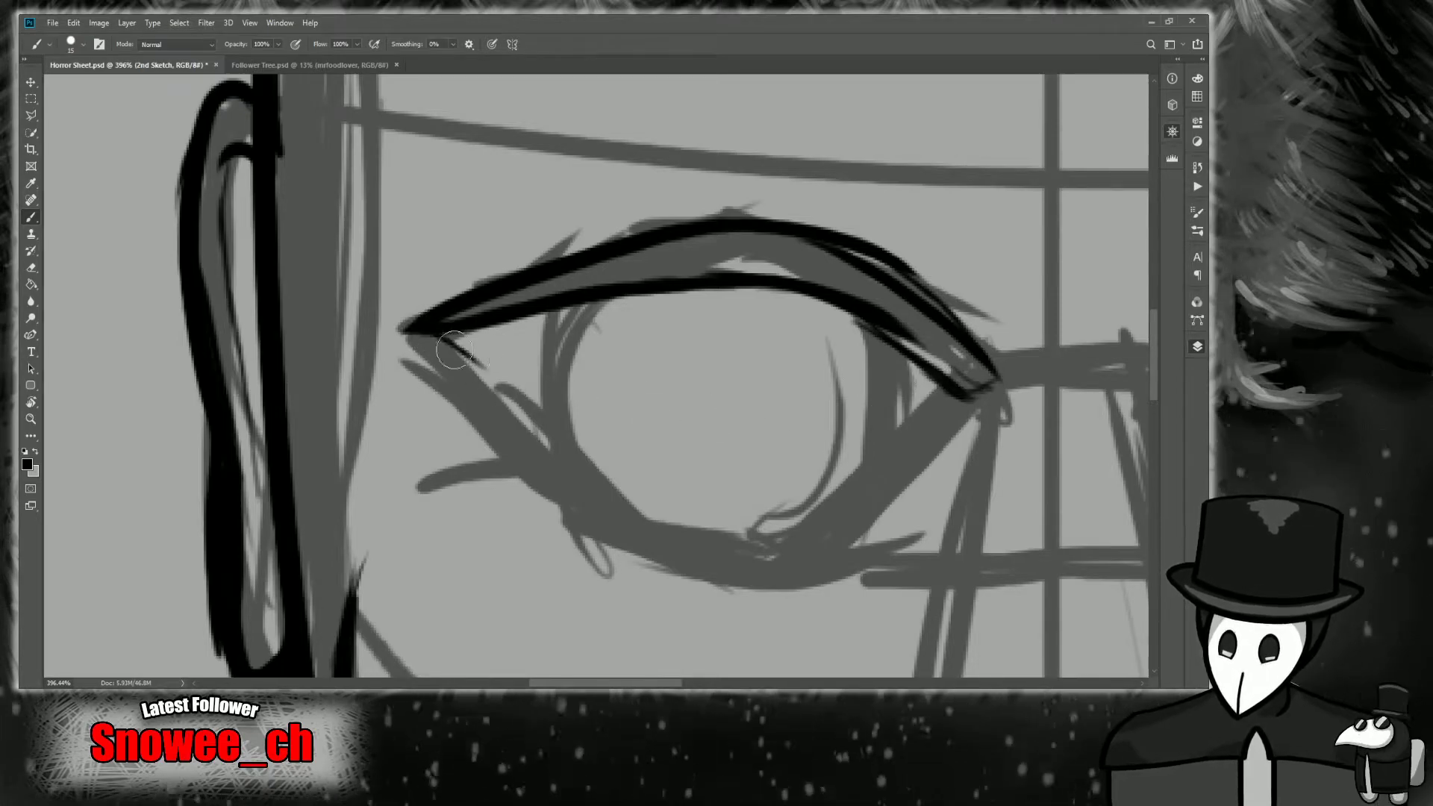
# Draw the inner and outer contours of the left eye's bottom lid, connecting both eye corners.
pyautogui.moveTo(407, 332); pyautogui.dragTo(585, 461)
pyautogui.moveTo(525, 416)
pyautogui.mouseDown()
pyautogui.moveTo(764, 505)
pyautogui.moveTo(944, 415)
pyautogui.moveTo(985, 388)
pyautogui.mouseUp()
pyautogui.moveTo(417, 336)
pyautogui.mouseDown()
pyautogui.moveTo(485, 400)
pyautogui.moveTo(508, 463)
pyautogui.moveTo(580, 525)
pyautogui.moveTo(758, 560)
pyautogui.mouseUp()
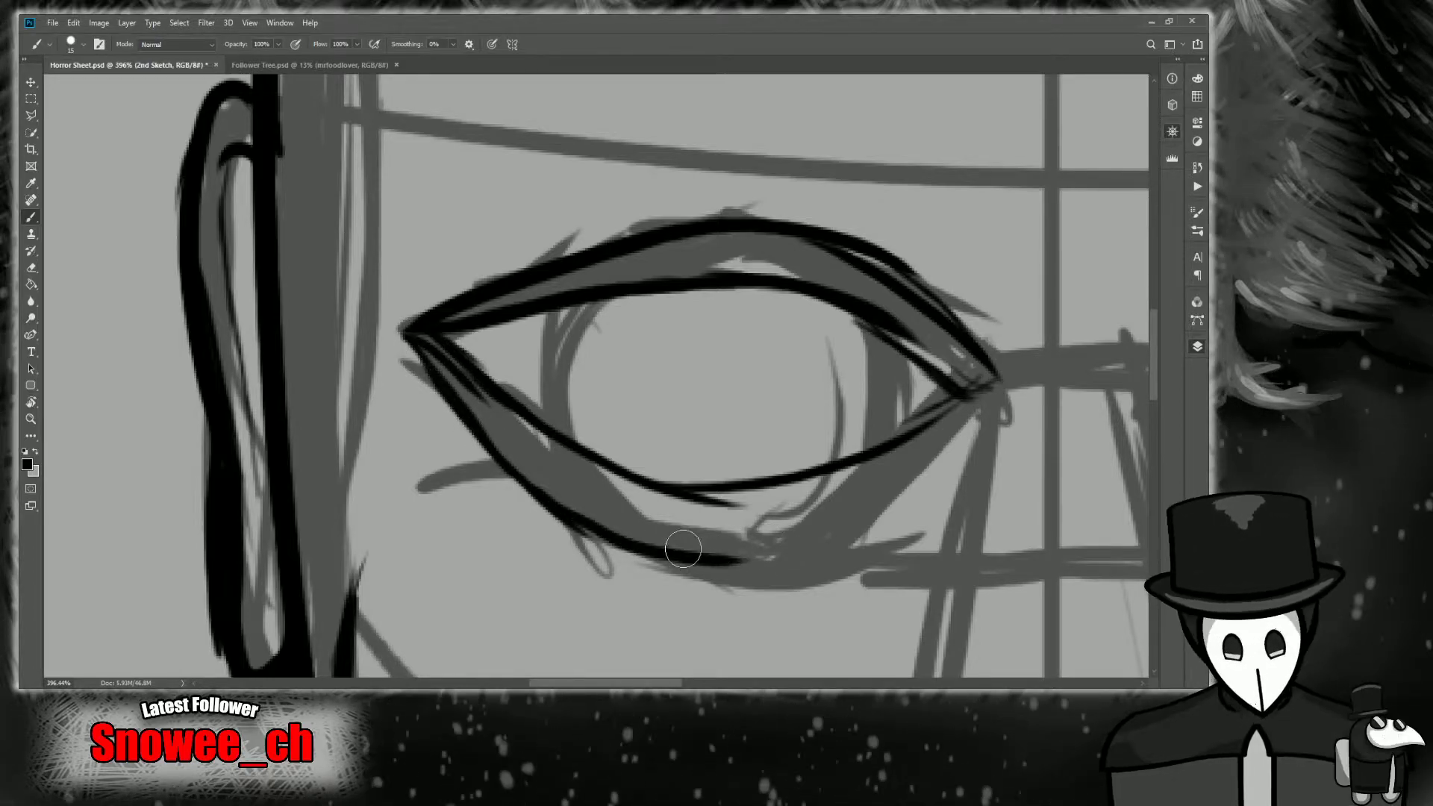
pyautogui.moveTo(626, 539)
pyautogui.mouseDown()
pyautogui.moveTo(911, 493)
pyautogui.moveTo(820, 546)
pyautogui.moveTo(980, 388)
pyautogui.moveTo(855, 506)
pyautogui.mouseUp()
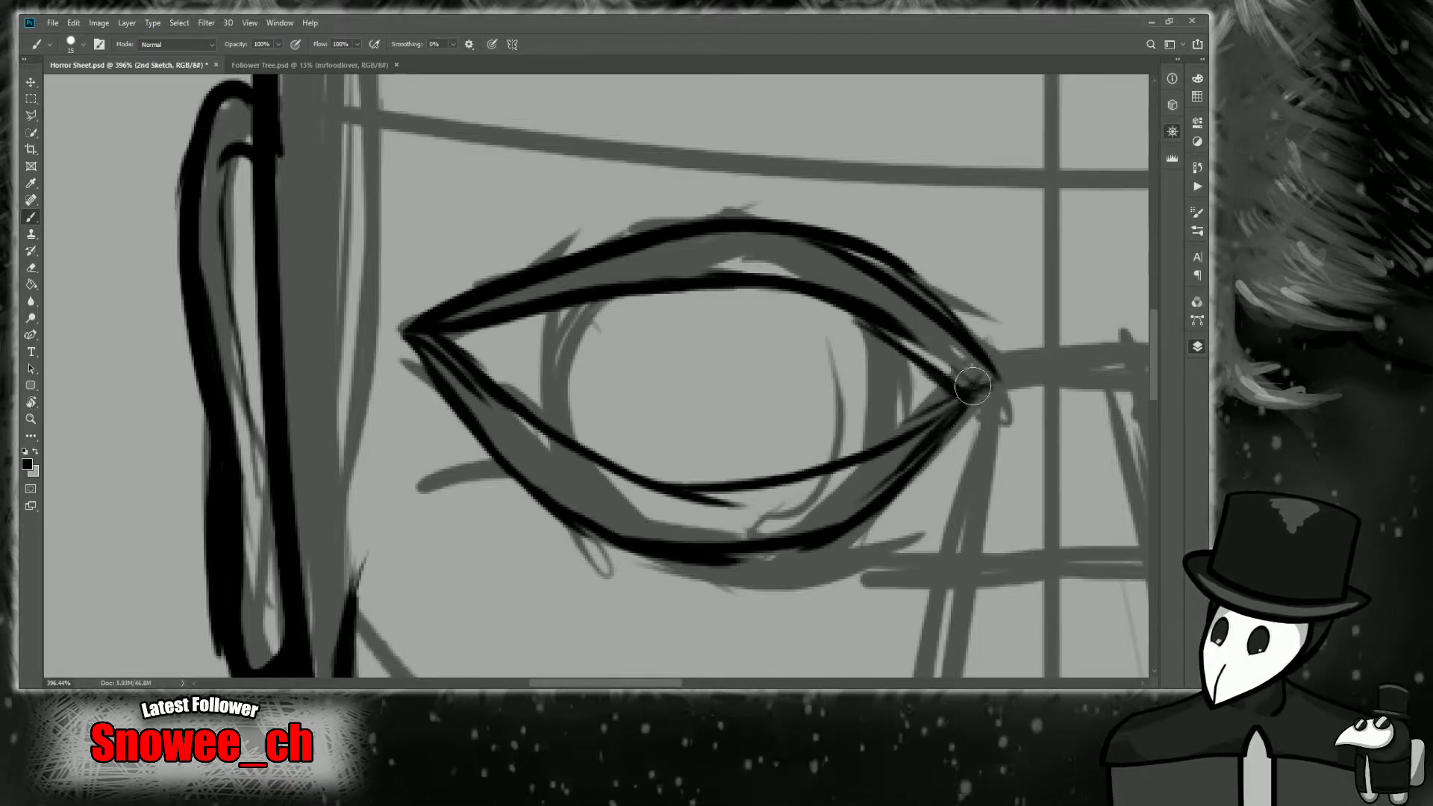
# Draw curved iris edges on both sides of the left eye between the lids, thickening the outer one.
pyautogui.moveTo(584, 305); pyautogui.dragTo(573, 436)
pyautogui.moveTo(578, 305); pyautogui.dragTo(599, 452)
pyautogui.moveTo(571, 332); pyautogui.dragTo(585, 440)
pyautogui.moveTo(582, 305)
pyautogui.mouseDown()
pyautogui.moveTo(559, 391)
pyautogui.moveTo(587, 455)
pyautogui.mouseUp()
pyautogui.moveTo(583, 314)
pyautogui.mouseDown()
pyautogui.moveTo(597, 460)
pyautogui.moveTo(563, 406)
pyautogui.moveTo(567, 306)
pyautogui.mouseUp()
pyautogui.moveTo(850, 309)
pyautogui.mouseDown()
pyautogui.moveTo(872, 477)
pyautogui.moveTo(850, 318)
pyautogui.moveTo(864, 455)
pyautogui.moveTo(847, 329)
pyautogui.moveTo(876, 416)
pyautogui.mouseUp()
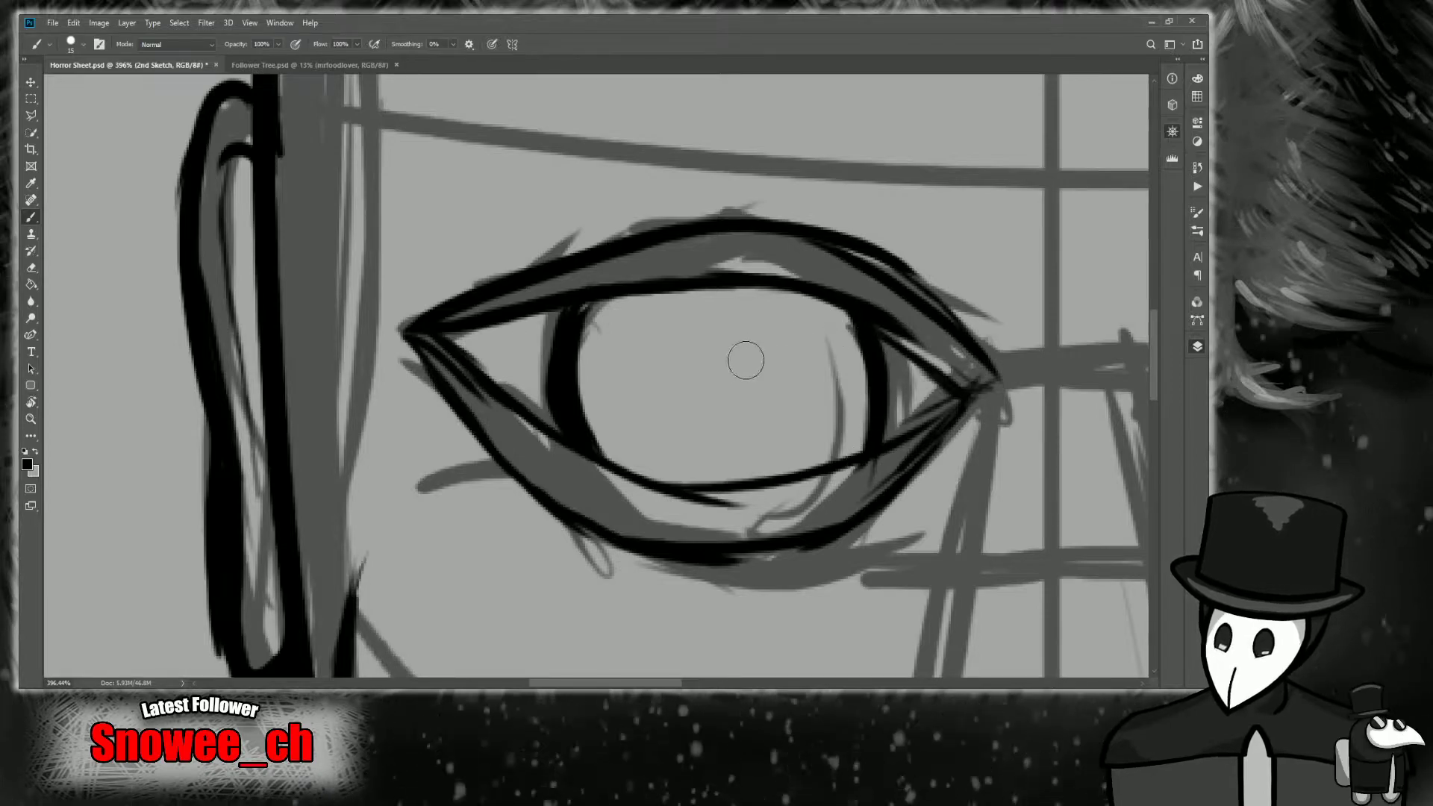
# Try to fill the left eye's iris with solid black using a larger brush.
pyautogui.press(']')
pyautogui.press(']')
pyautogui.press(']')
pyautogui.press(']')
pyautogui.press(']')
pyautogui.moveTo(649, 378)
pyautogui.mouseDown()
pyautogui.moveTo(640, 415)
pyautogui.moveTo(663, 431)
pyautogui.moveTo(709, 418)
pyautogui.moveTo(639, 409)
pyautogui.mouseUp()
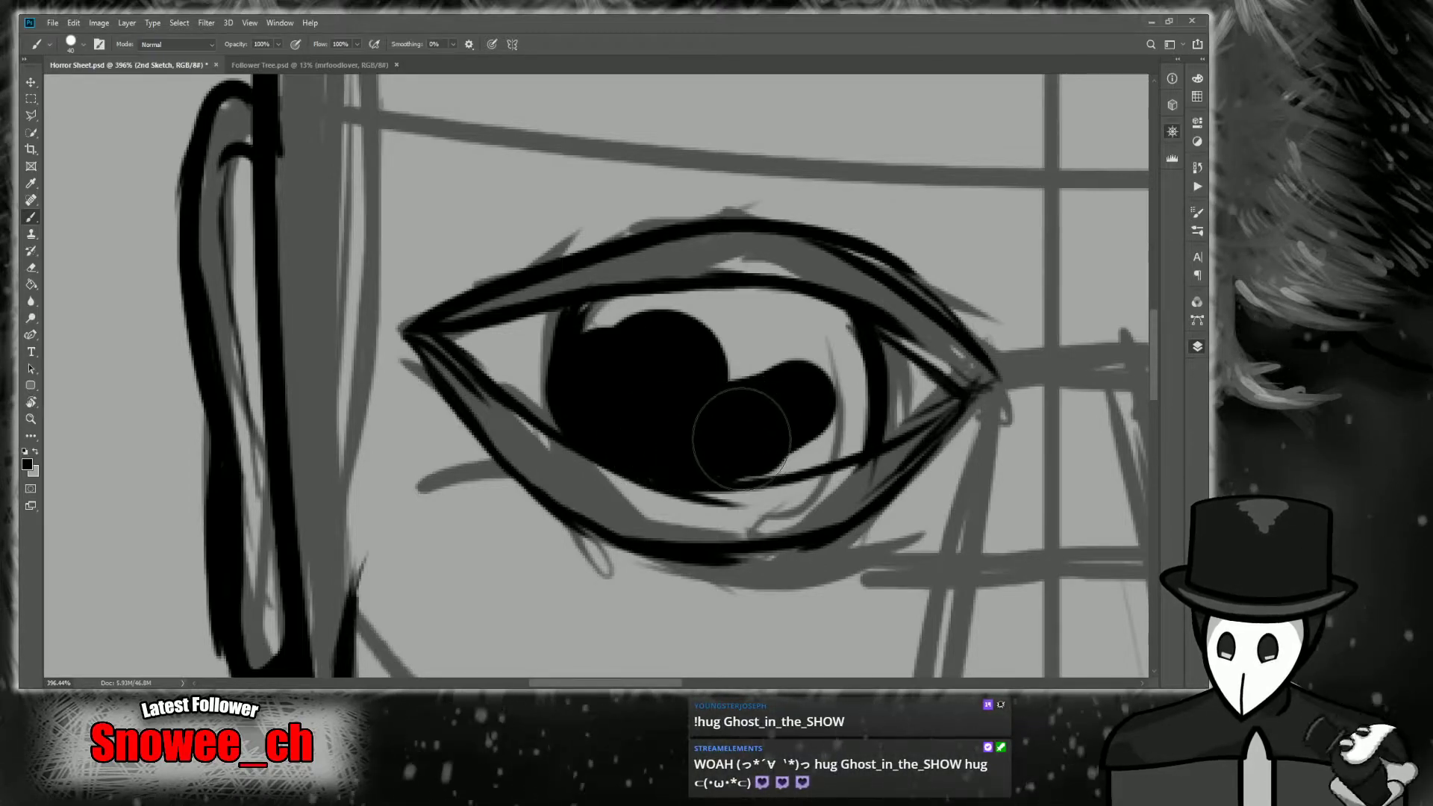
pyautogui.moveTo(754, 419)
pyautogui.mouseDown()
pyautogui.moveTo(835, 424)
pyautogui.moveTo(729, 443)
pyautogui.moveTo(669, 376)
pyautogui.moveTo(599, 333)
pyautogui.moveTo(667, 323)
pyautogui.moveTo(739, 341)
pyautogui.moveTo(687, 318)
pyautogui.moveTo(743, 371)
pyautogui.moveTo(727, 317)
pyautogui.moveTo(764, 337)
pyautogui.moveTo(793, 343)
pyautogui.mouseUp()
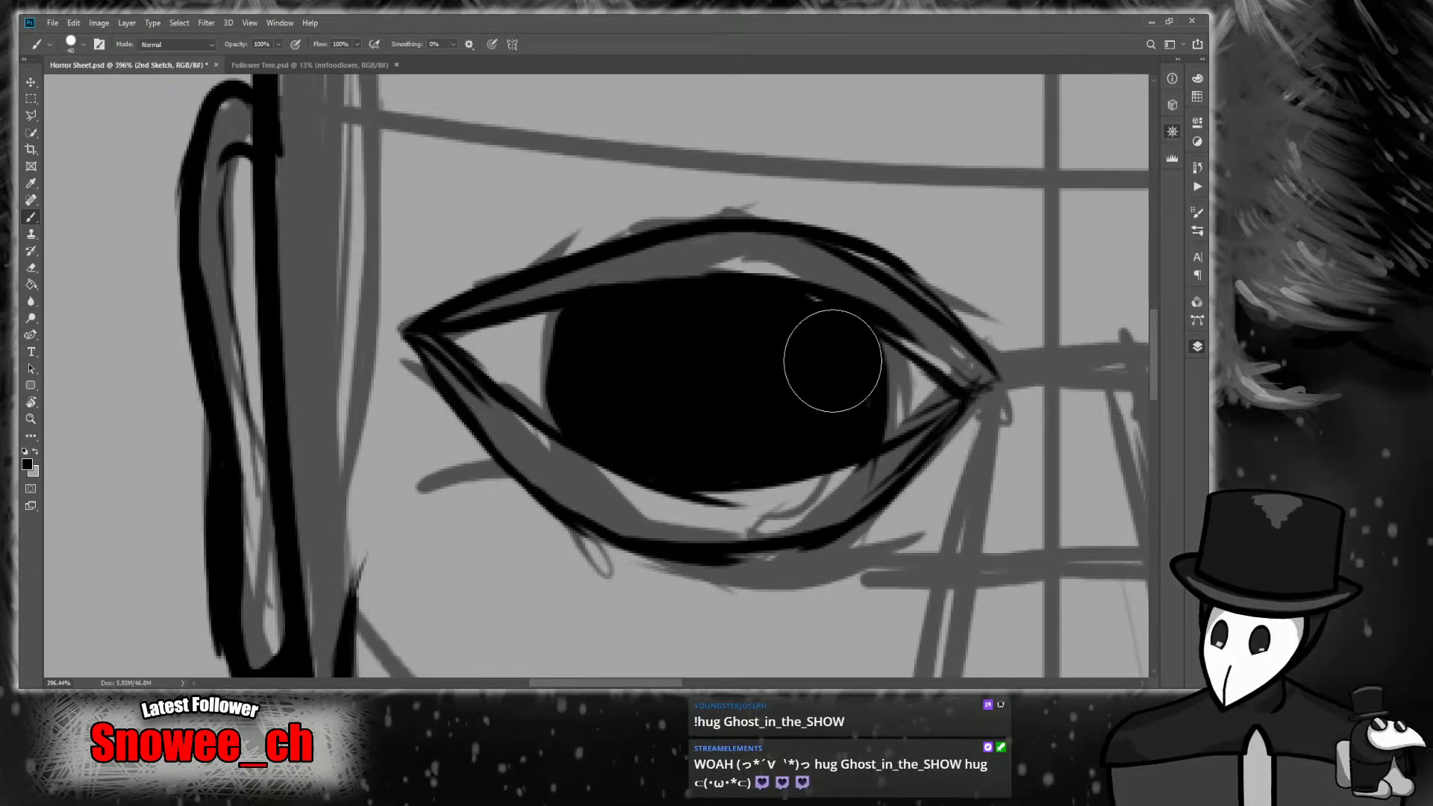
pyautogui.press('z')
pyautogui.hotkey('ctrl', 'z')
pyautogui.moveTo(813, 377); pyautogui.dragTo(796, 386)
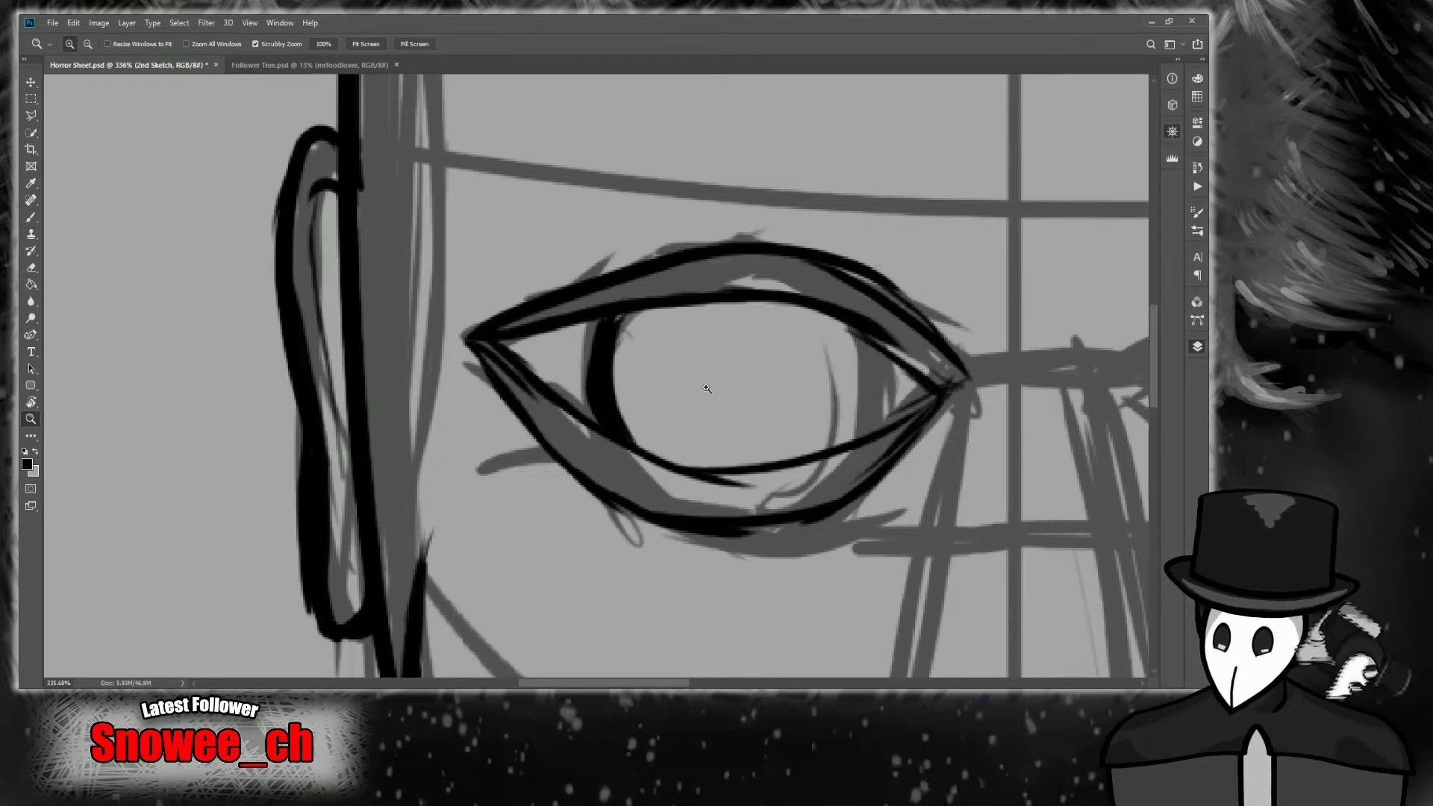
# Draw a thick curved edge on the nose side of the left eye's iris, between the two lids.
pyautogui.press('b')
pyautogui.moveTo(843, 321); pyautogui.dragTo(851, 455)
# Try thinning the outer edge of the left eye's iris with the eraser and retracing its curve.
pyautogui.press('e')
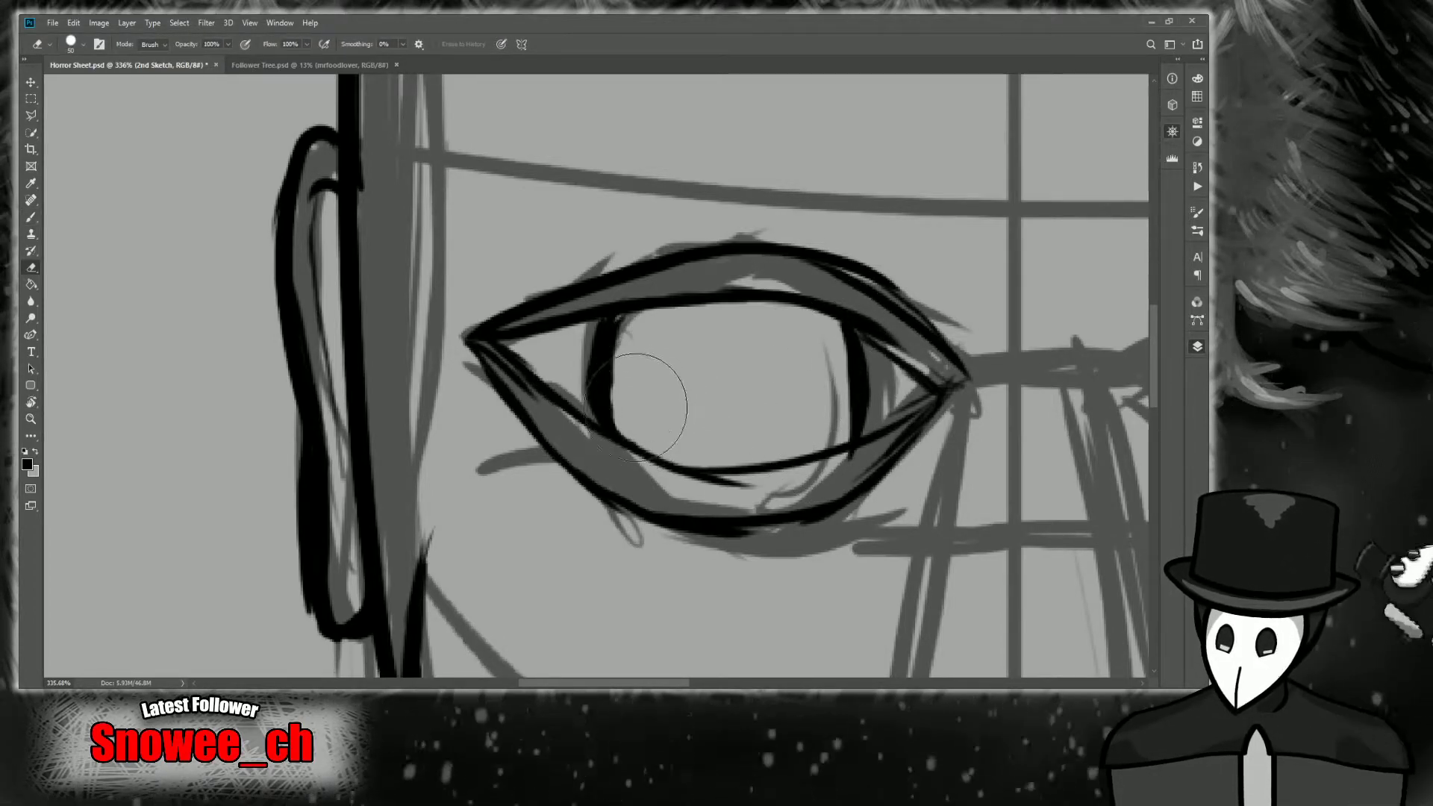
pyautogui.moveTo(627, 399); pyautogui.dragTo(631, 350)
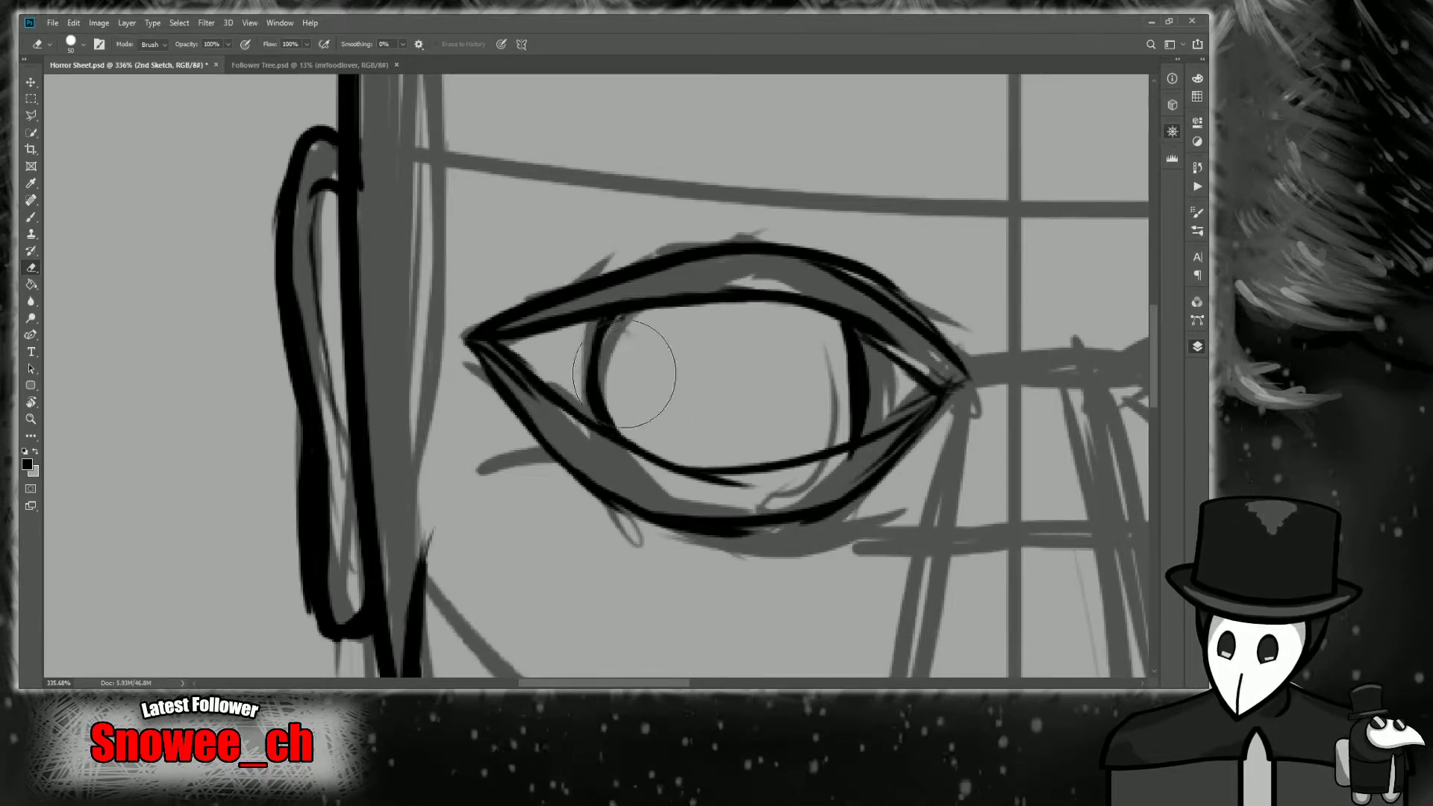
pyautogui.press('b')
pyautogui.moveTo(611, 429); pyautogui.dragTo(610, 314)
pyautogui.hotkey('ctrl', 'z')
pyautogui.moveTo(619, 435); pyautogui.dragTo(599, 347)
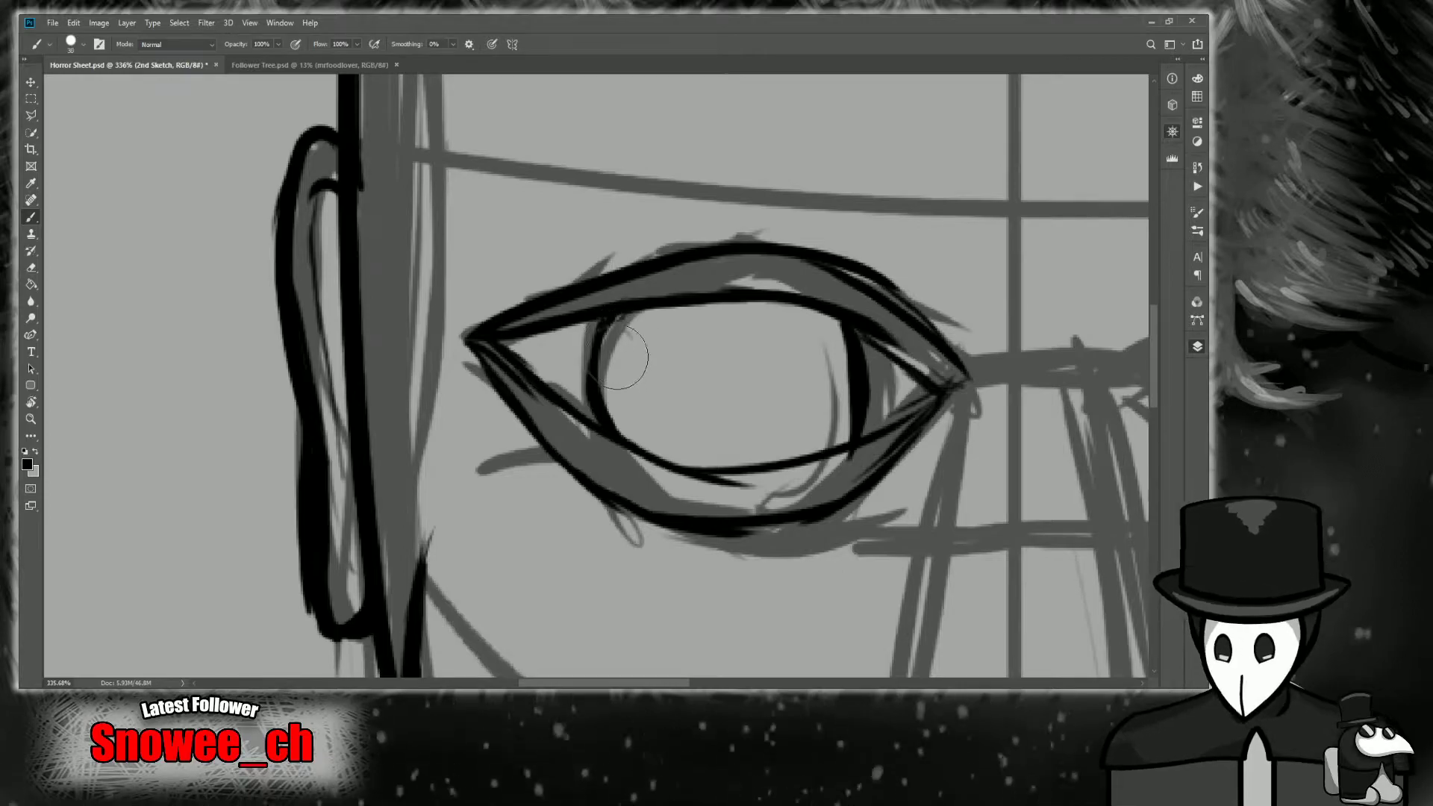
# Erase the left eye's outer iris edge and redraw it closer to the iris centre with a smaller brush.
pyautogui.press('[')
pyautogui.press('[')
pyautogui.press('[')
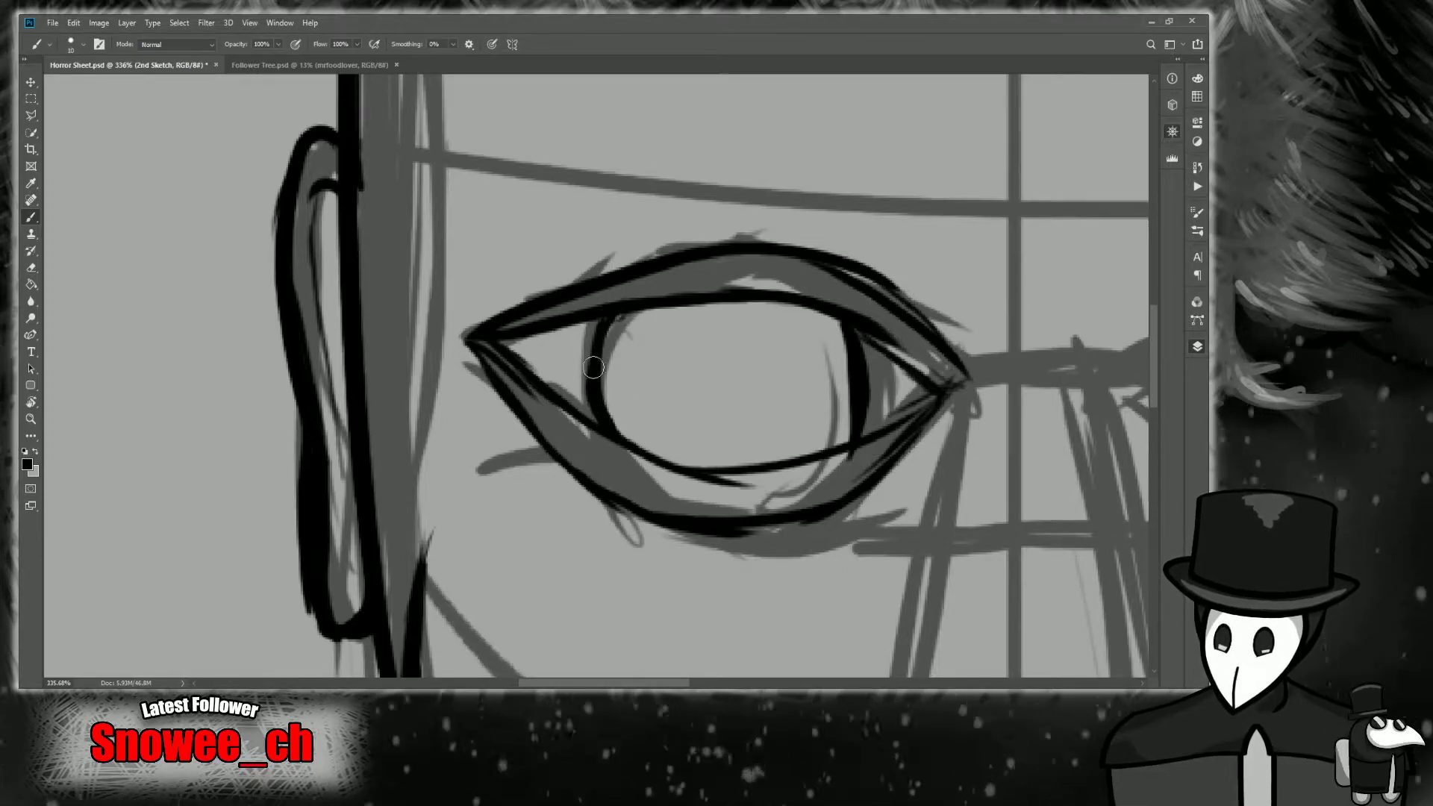
pyautogui.press('z')
pyautogui.moveTo(636, 387); pyautogui.dragTo(578, 453)
pyautogui.moveTo(693, 415); pyautogui.dragTo(755, 415)
pyautogui.press('e')
pyautogui.moveTo(528, 373)
pyautogui.mouseDown()
pyautogui.moveTo(485, 339)
pyautogui.moveTo(474, 388)
pyautogui.moveTo(514, 276)
pyautogui.mouseUp()
pyautogui.press('b')
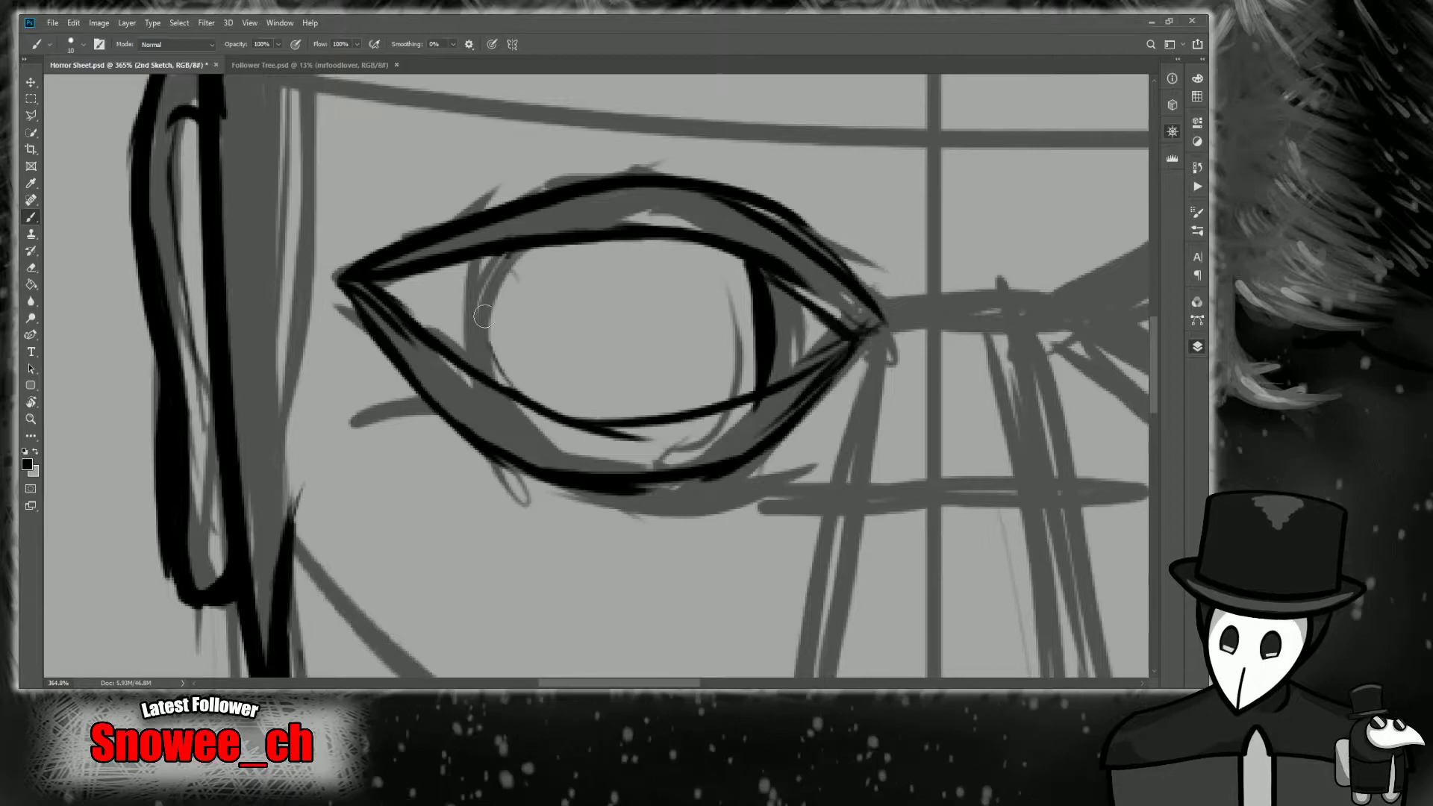
pyautogui.moveTo(541, 252); pyautogui.dragTo(562, 402)
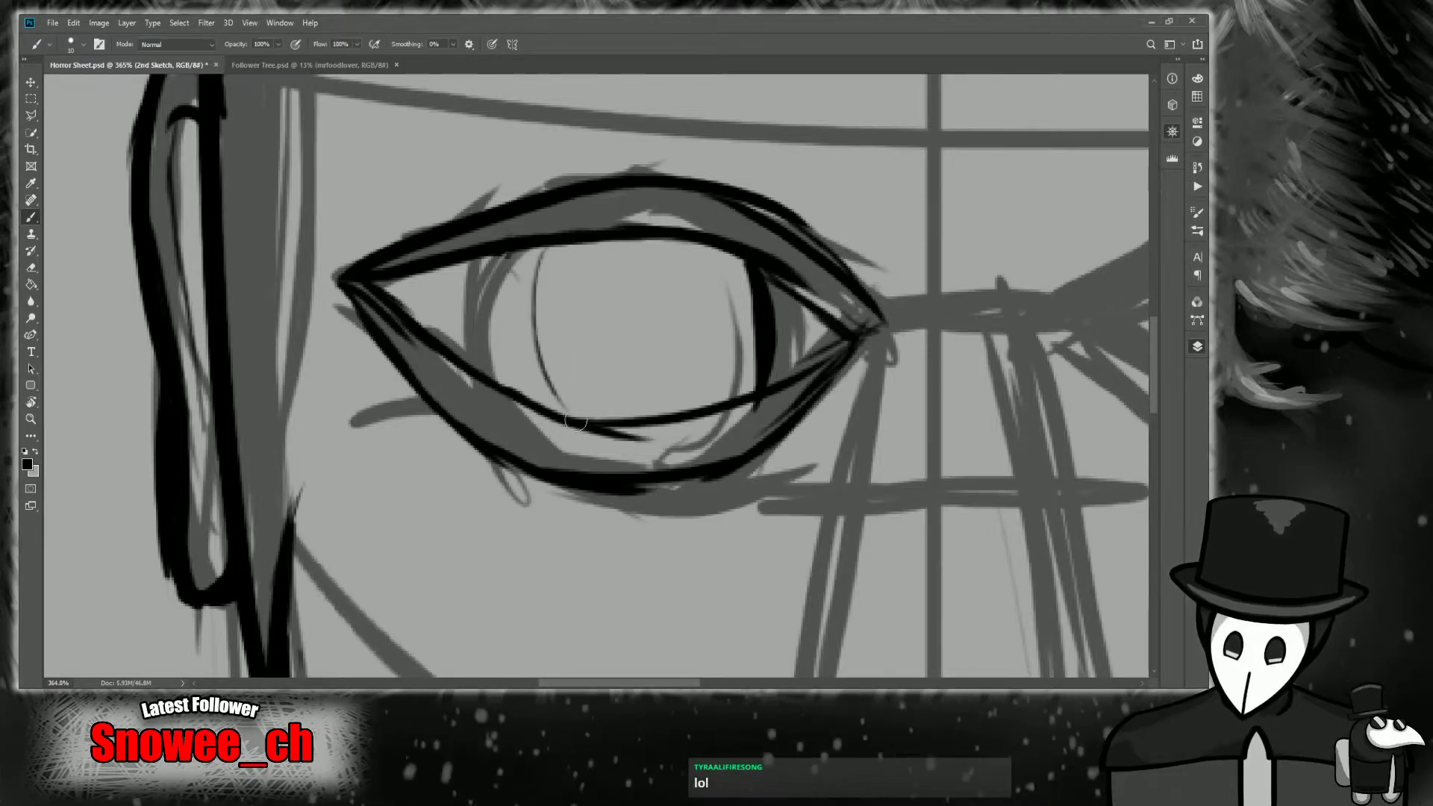
pyautogui.moveTo(545, 249); pyautogui.dragTo(564, 418)
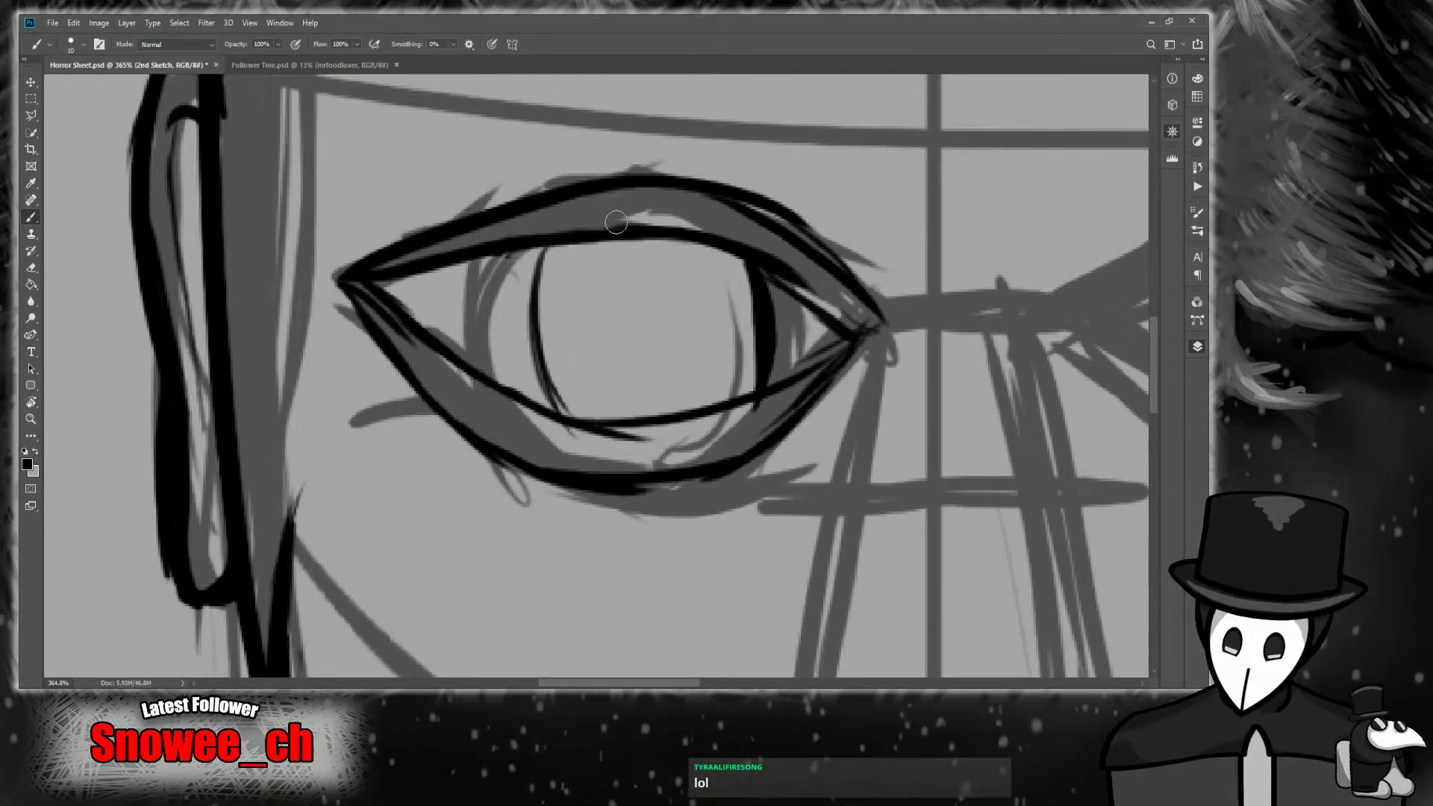
# Thin the nose-side edge of the left eye's iris by erasing its outer part.
pyautogui.press('e')
pyautogui.moveTo(757, 298)
pyautogui.mouseDown()
pyautogui.moveTo(768, 388)
pyautogui.moveTo(761, 291)
pyautogui.moveTo(742, 282)
pyautogui.mouseUp()
pyautogui.press('b')
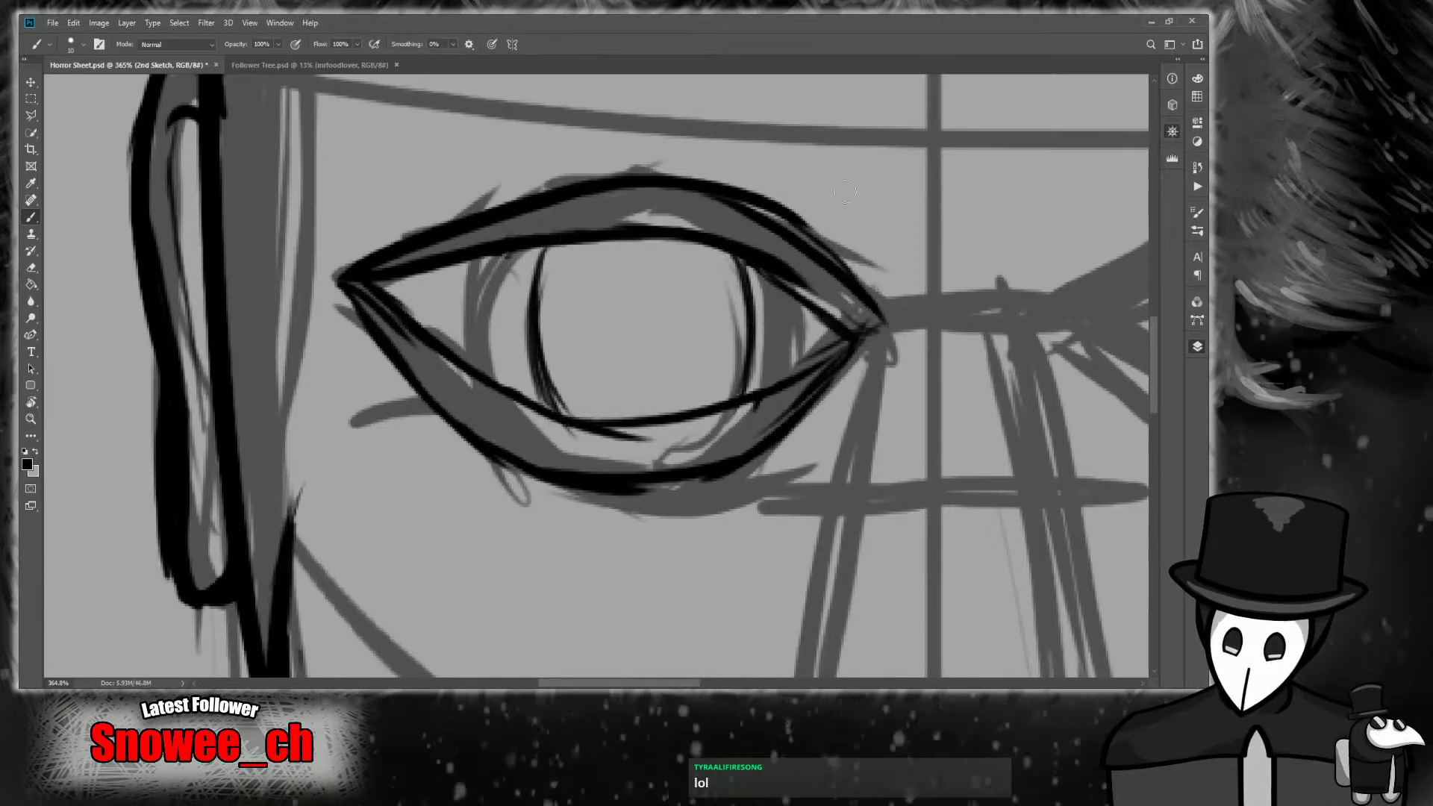
# Draw several short crease strokes fanning down from the left eye's inner corner beside the nose bridge.
pyautogui.moveTo(1049, 166); pyautogui.dragTo(564, 182)
pyautogui.press('z')
pyautogui.moveTo(797, 304)
pyautogui.mouseDown()
pyautogui.moveTo(735, 305)
pyautogui.moveTo(807, 296)
pyautogui.mouseUp()
pyautogui.moveTo(802, 297); pyautogui.dragTo(776, 298)
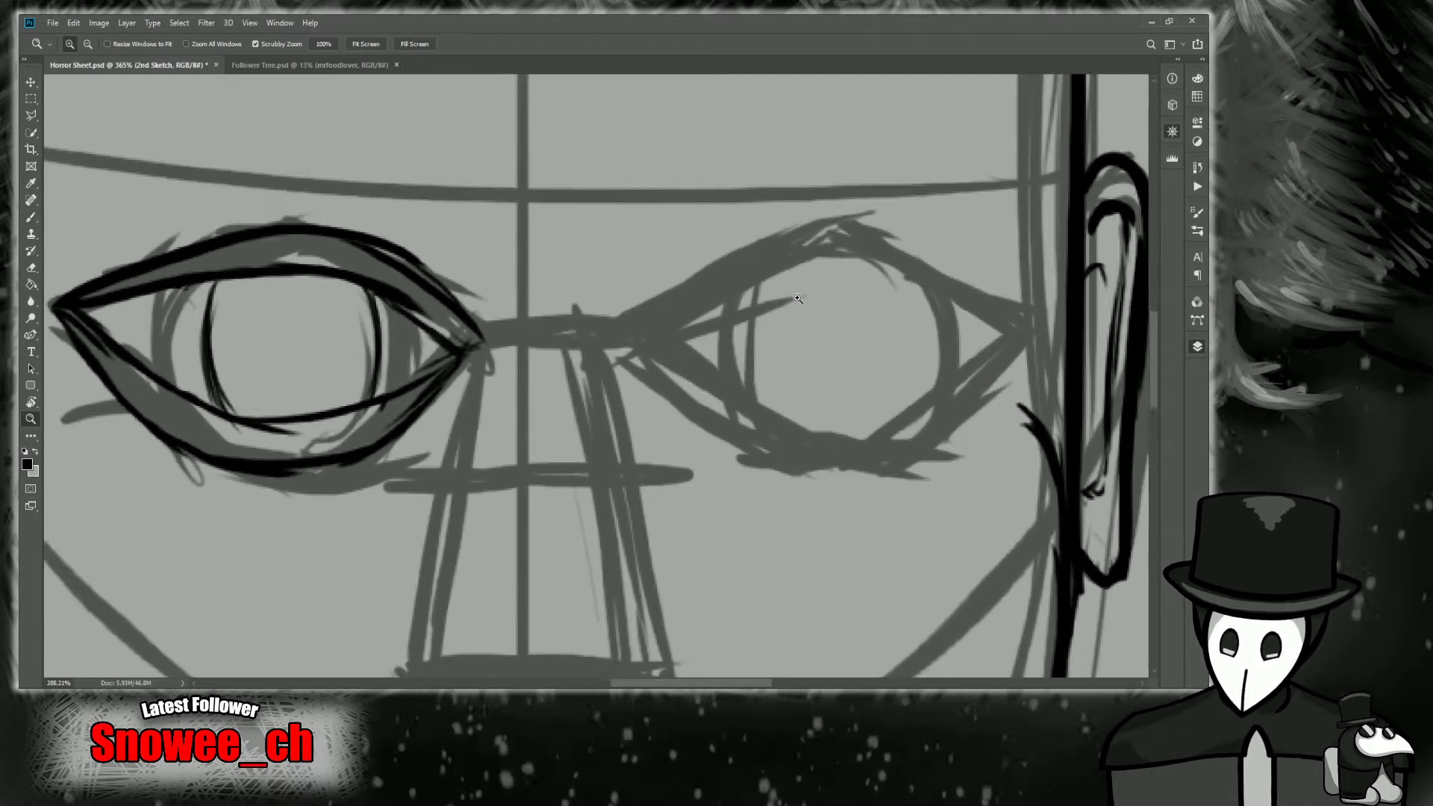
pyautogui.moveTo(827, 219)
pyautogui.mouseDown()
pyautogui.moveTo(1045, 168)
pyautogui.moveTo(941, 223)
pyautogui.mouseUp()
pyautogui.press('b')
pyautogui.moveTo(578, 366); pyautogui.dragTo(511, 480)
pyautogui.moveTo(570, 373); pyautogui.dragTo(489, 496)
pyautogui.moveTo(580, 370); pyautogui.dragTo(551, 460)
pyautogui.moveTo(579, 361)
pyautogui.mouseDown()
pyautogui.moveTo(549, 462)
pyautogui.moveTo(527, 425)
pyautogui.mouseUp()
# Try to draw the left side line of the nose down from the left eye's inner corner.
pyautogui.press('z')
pyautogui.moveTo(991, 227); pyautogui.dragTo(1030, 166)
pyautogui.moveTo(1030, 275); pyautogui.dragTo(1017, 182)
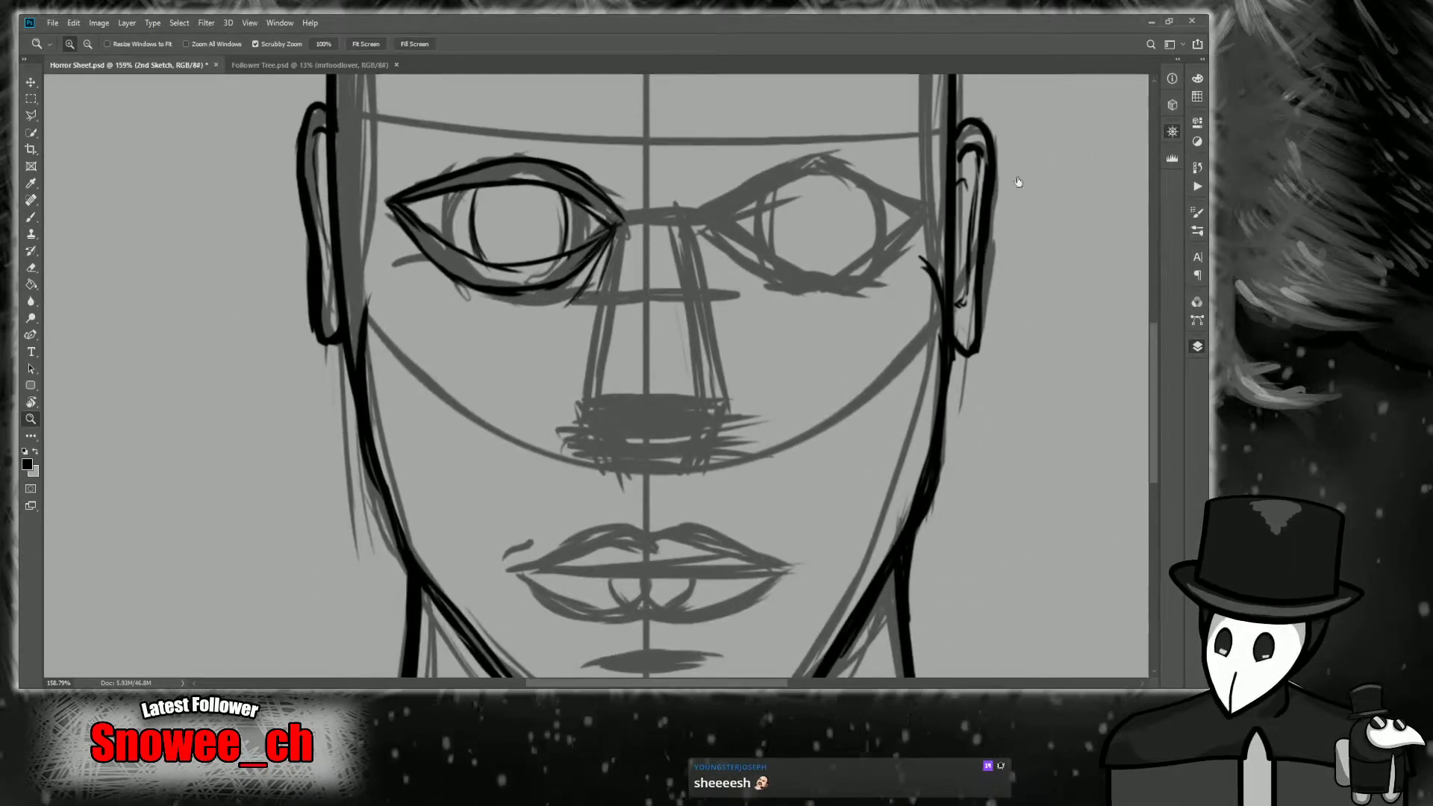
pyautogui.moveTo(666, 303); pyautogui.dragTo(697, 269)
pyautogui.press('b')
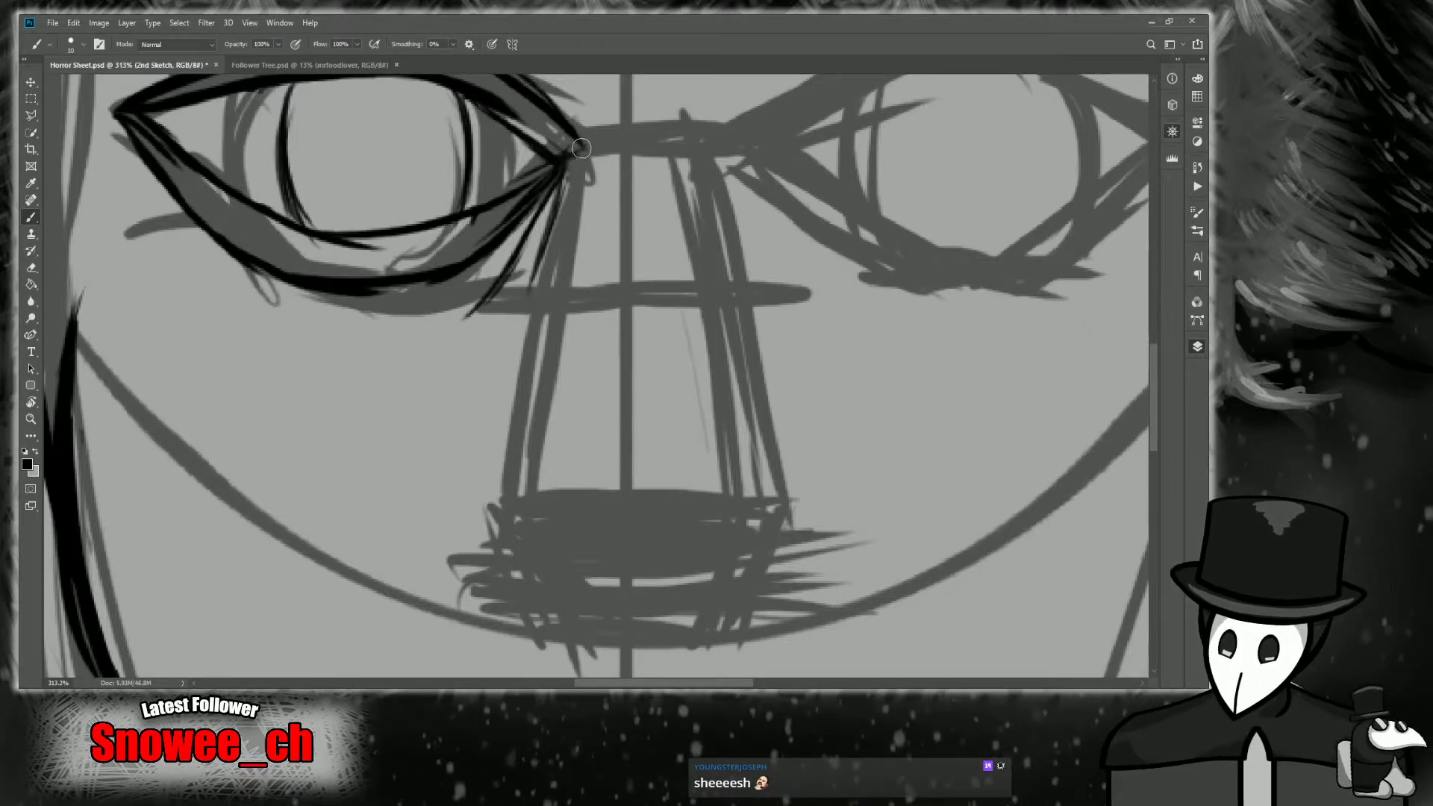
pyautogui.moveTo(580, 153); pyautogui.dragTo(561, 411)
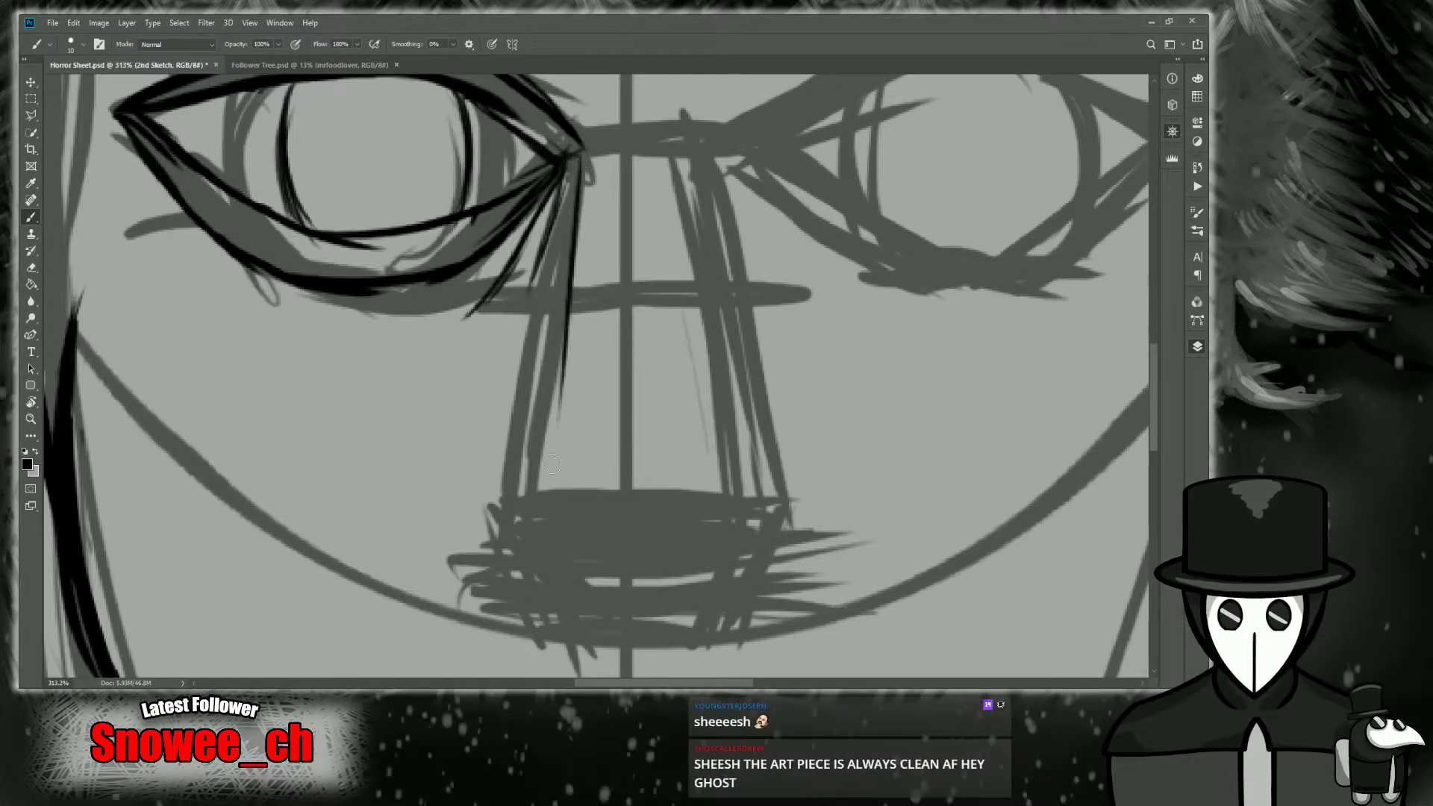
pyautogui.hotkey('ctrl', 'z')
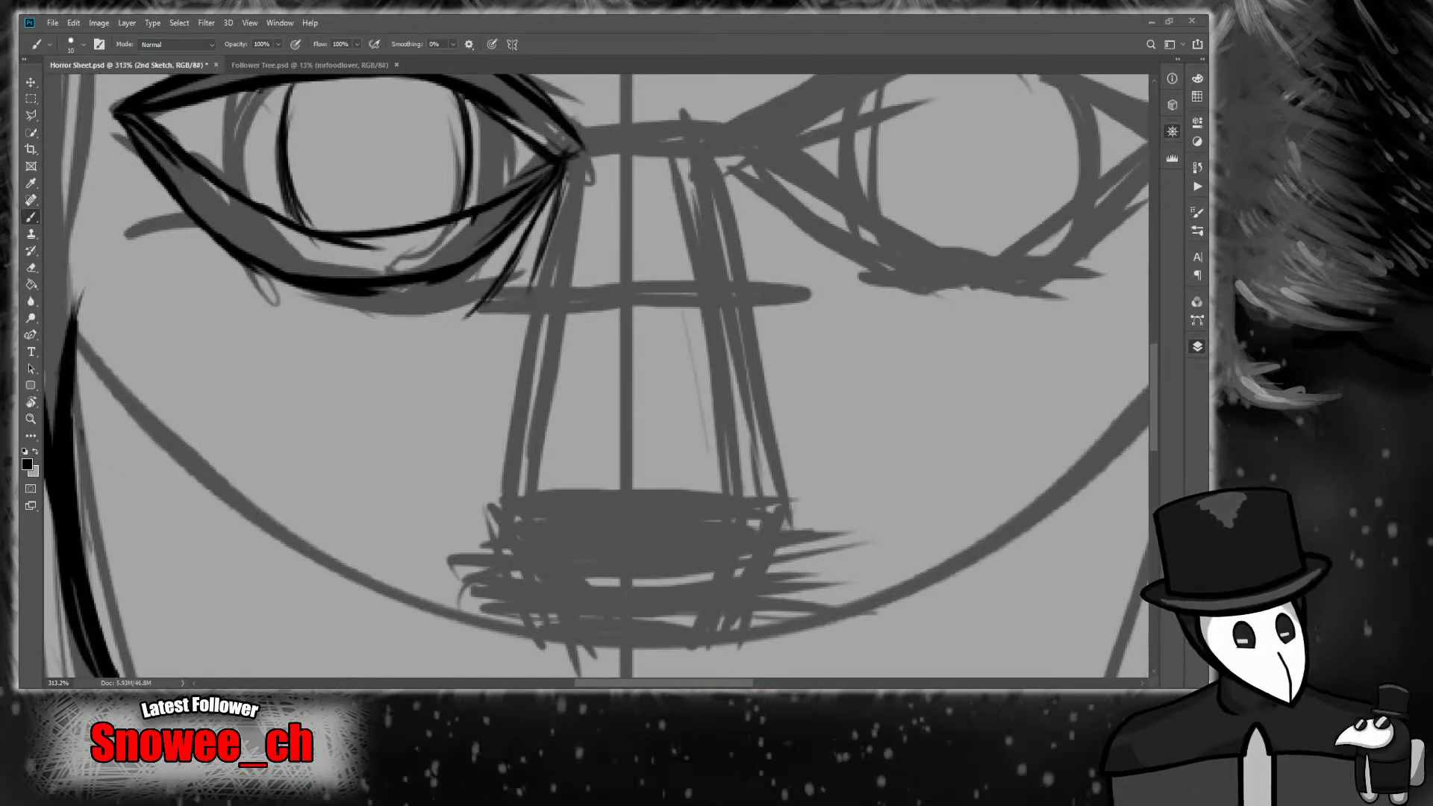
# Trace the lower edge of the right eye's top lid from the inner corner to the outer corner.
pyautogui.press('z')
pyautogui.moveTo(590, 438); pyautogui.dragTo(567, 445)
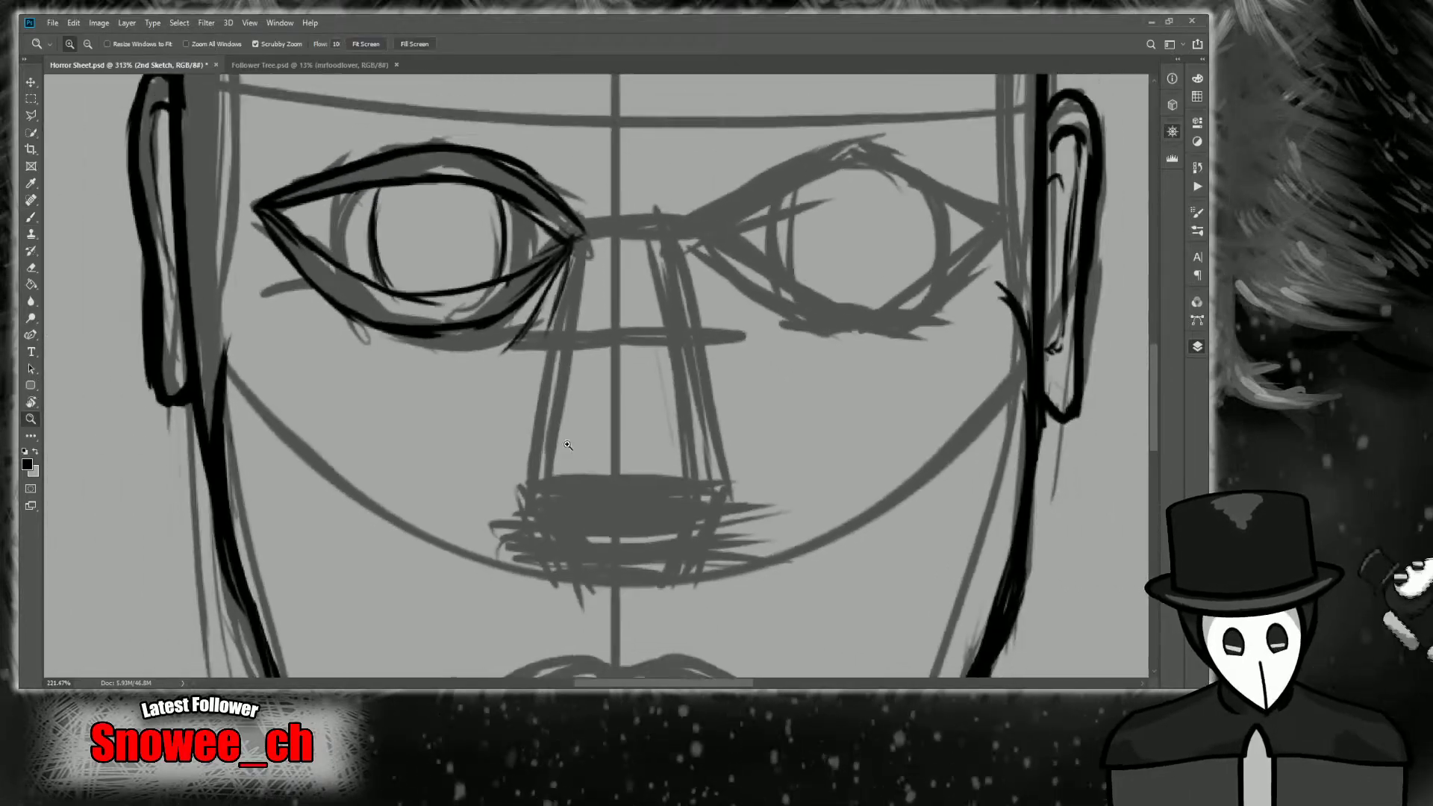
pyautogui.scroll(2, 574, 432)
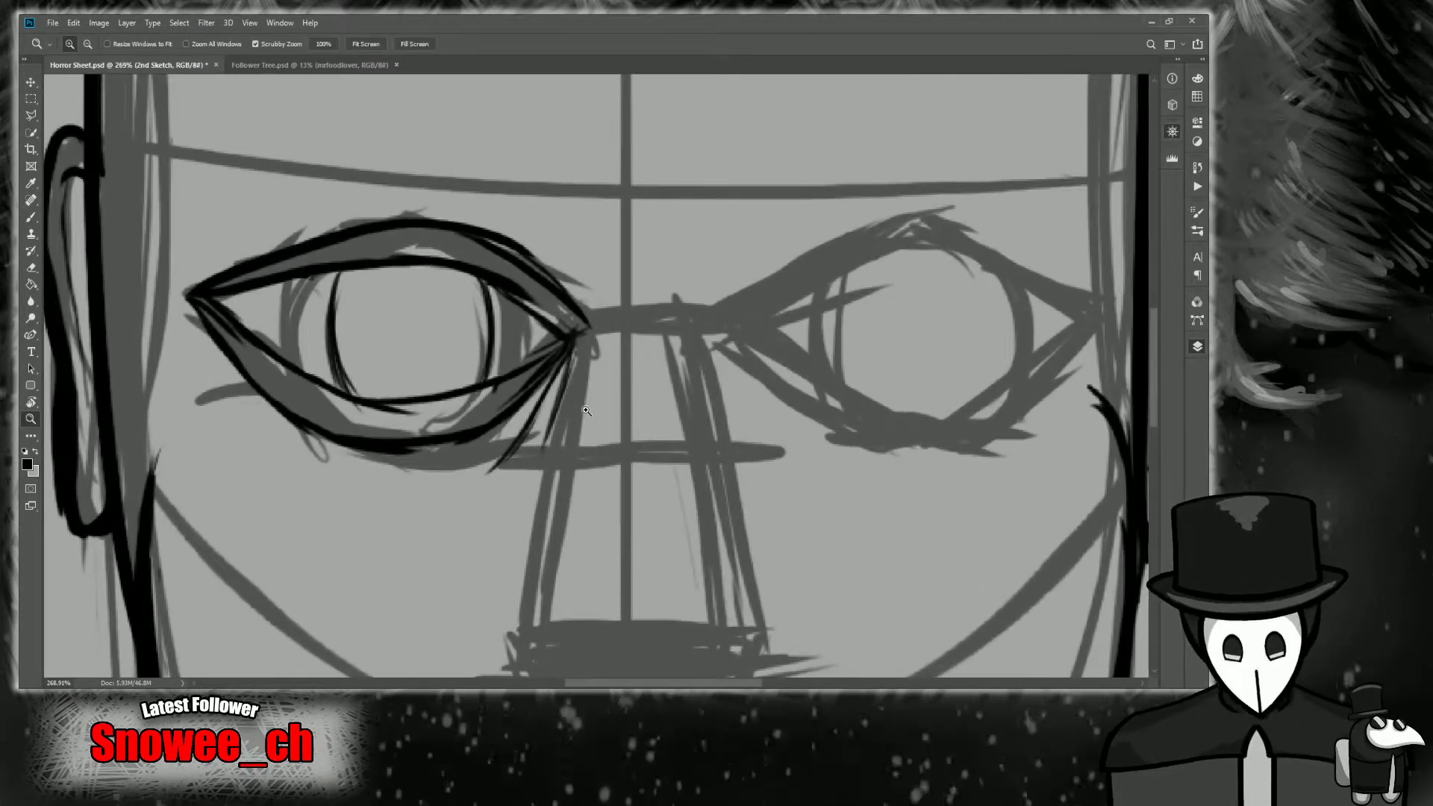
pyautogui.moveTo(1055, 173)
pyautogui.mouseDown()
pyautogui.moveTo(674, 327)
pyautogui.moveTo(1049, 167)
pyautogui.moveTo(1043, 186)
pyautogui.mouseUp()
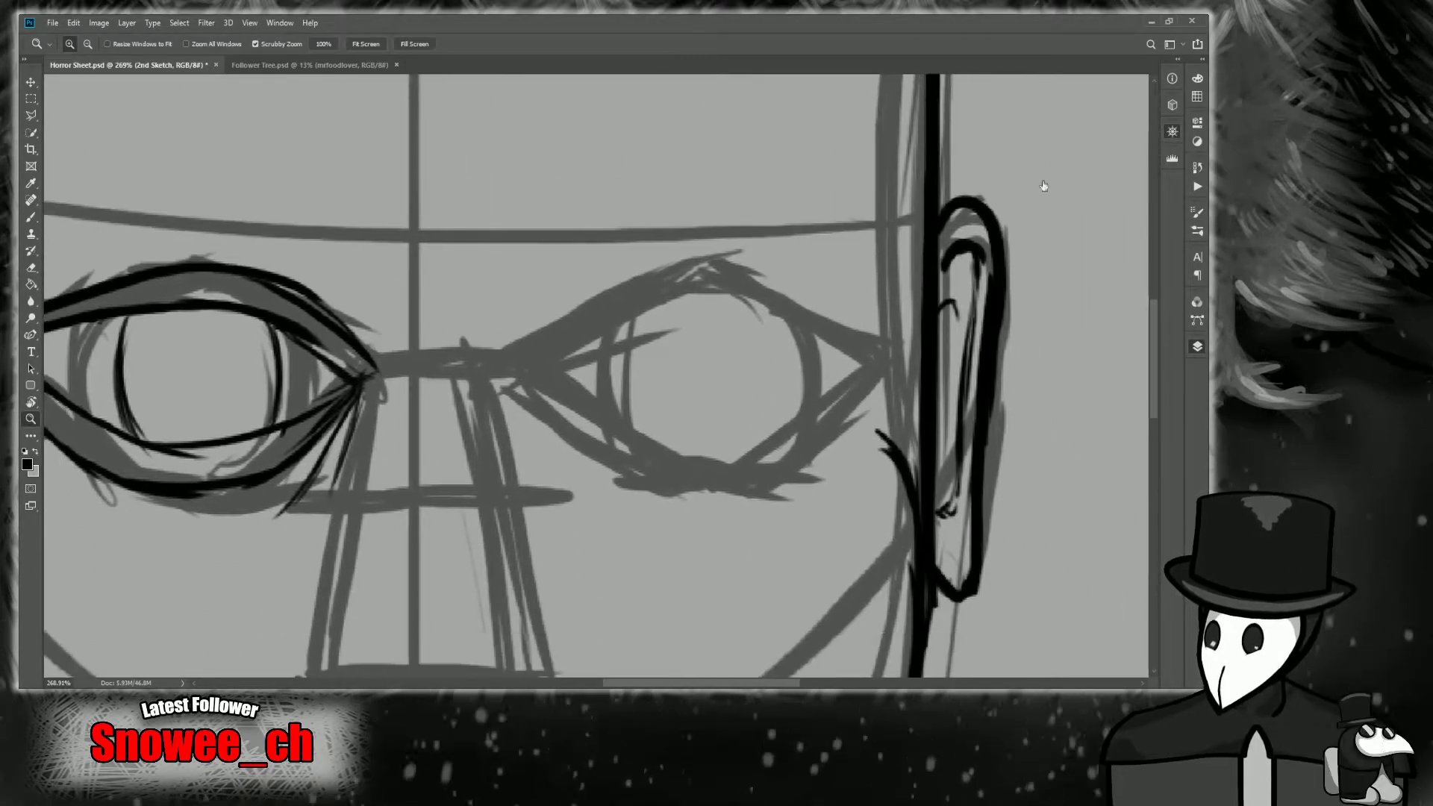
pyautogui.scroll(1, 592, 436)
pyautogui.press('b')
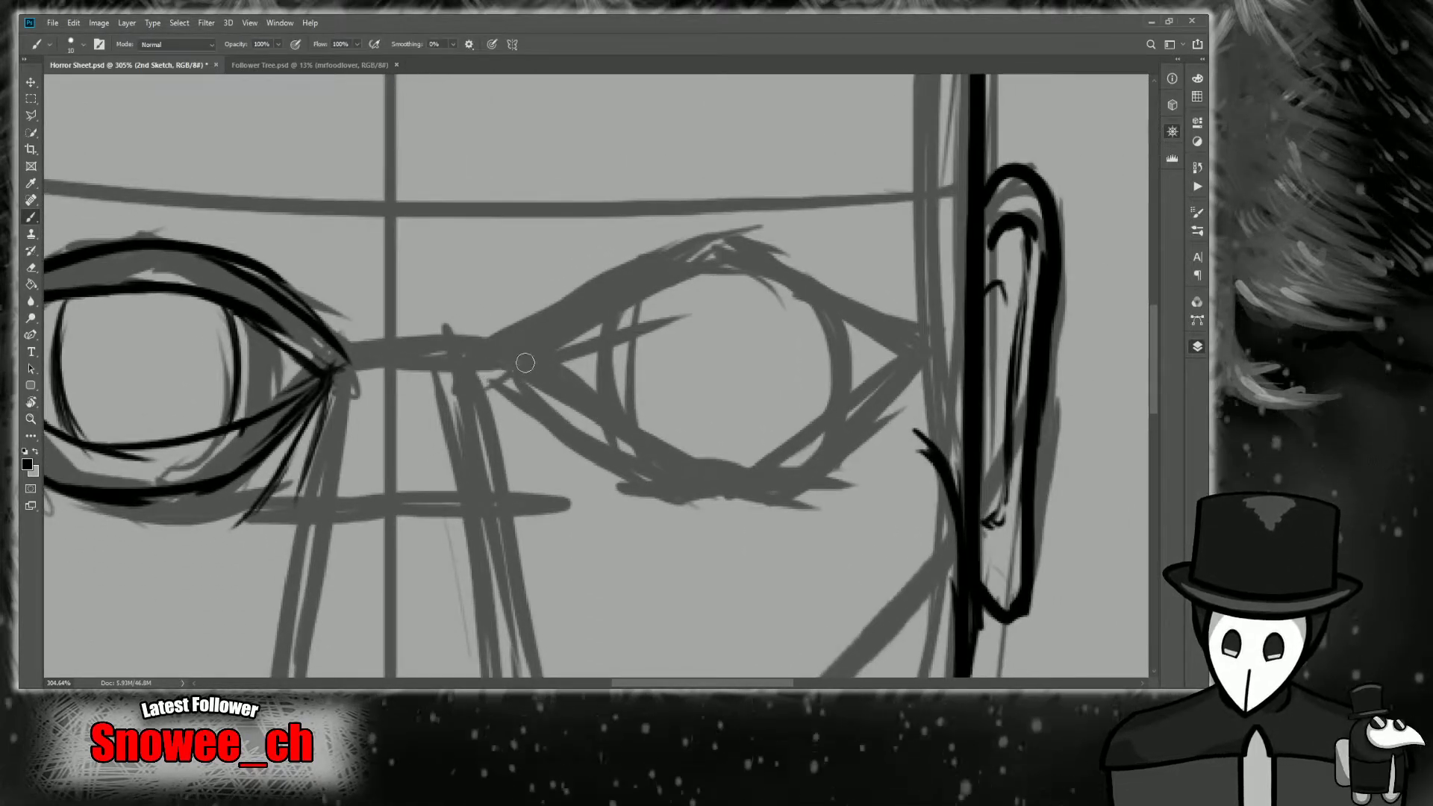
pyautogui.moveTo(480, 364); pyautogui.dragTo(647, 295)
pyautogui.hotkey('ctrl', 'z')
pyautogui.moveTo(492, 358)
pyautogui.mouseDown()
pyautogui.moveTo(705, 284)
pyautogui.moveTo(841, 318)
pyautogui.mouseUp()
pyautogui.moveTo(746, 291); pyautogui.dragTo(909, 350)
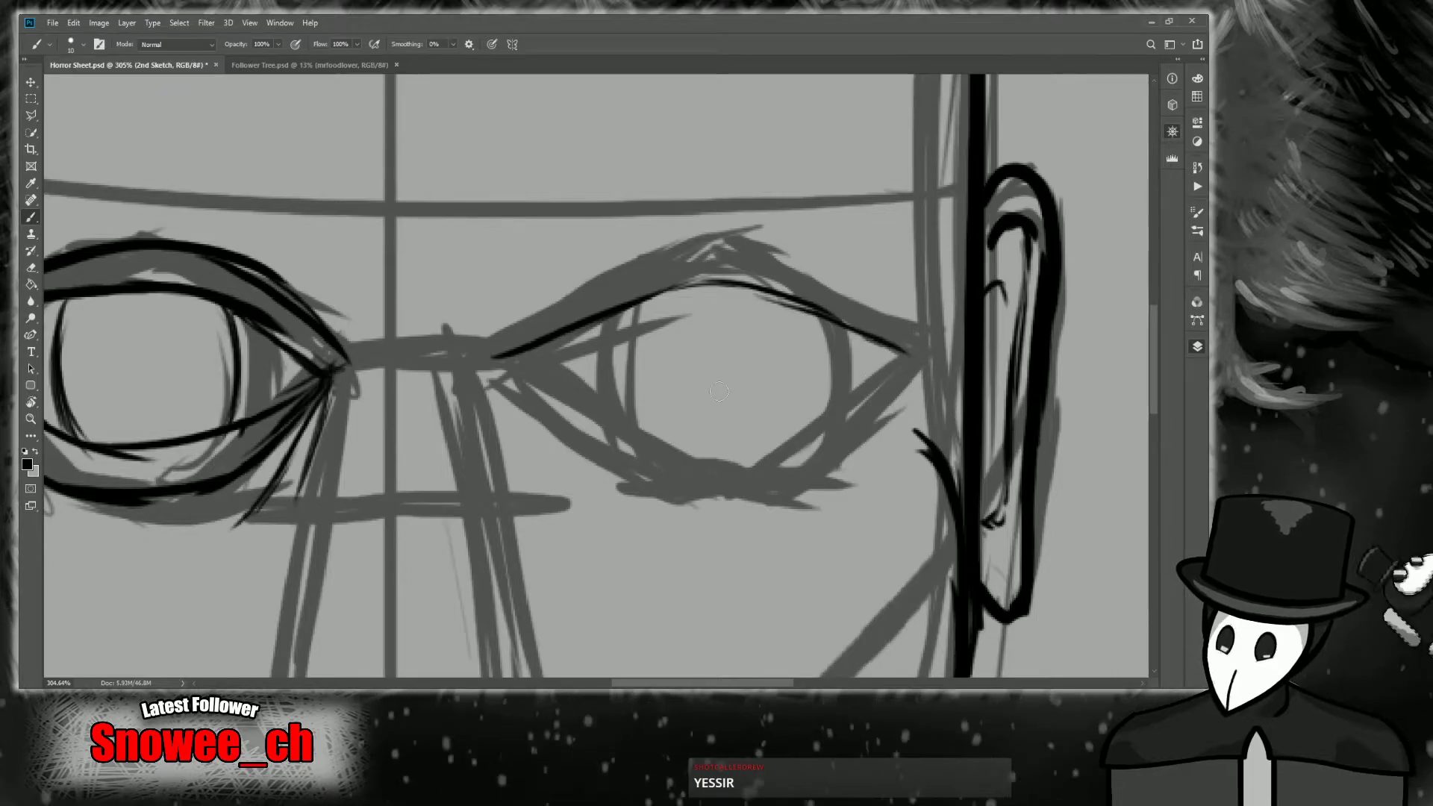
# Trace the inner contour of the right eye's bottom lid from the inner corner to the outer corner.
pyautogui.moveTo(508, 358); pyautogui.dragTo(656, 449)
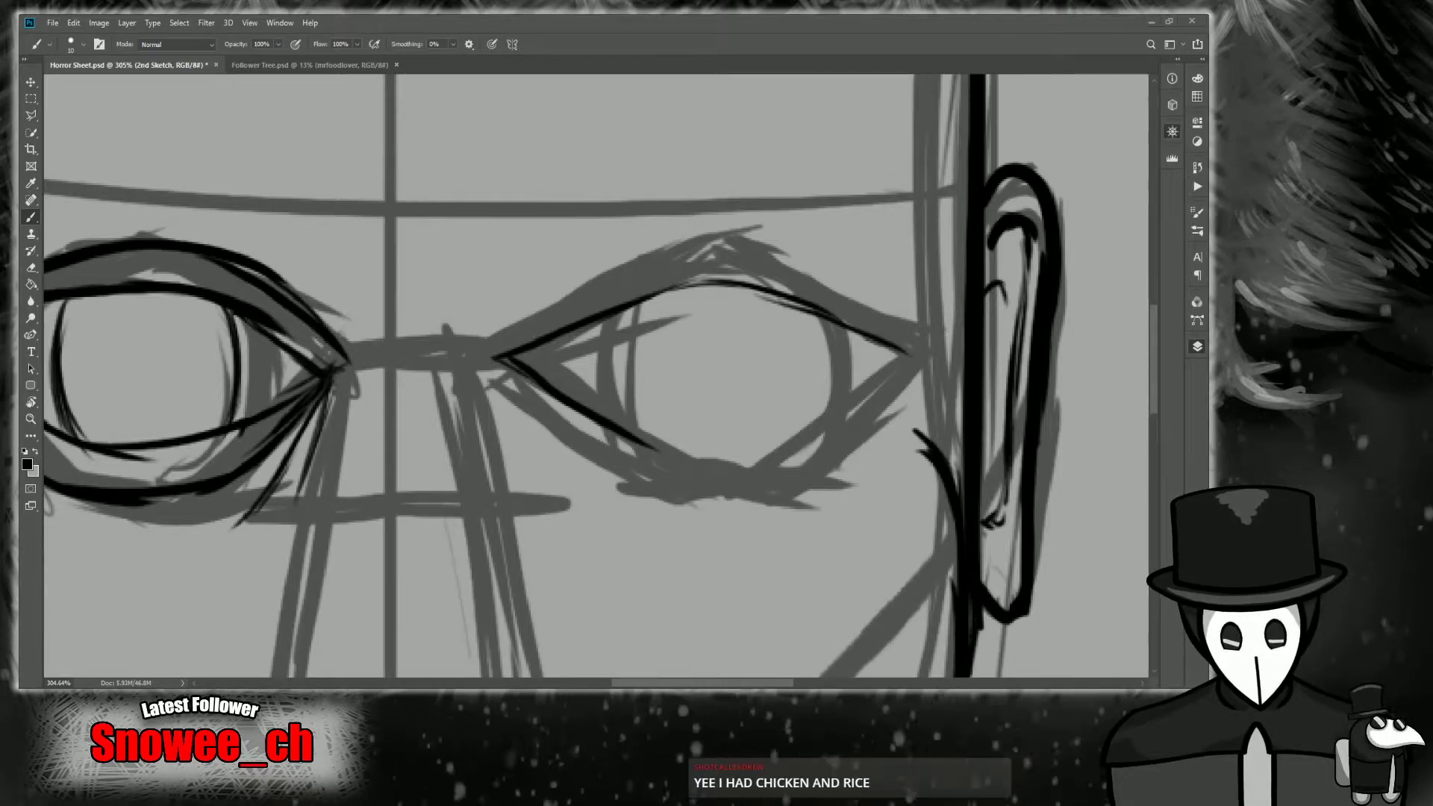
pyautogui.moveTo(688, 454); pyautogui.dragTo(675, 489)
pyautogui.moveTo(675, 682); pyautogui.dragTo(709, 678)
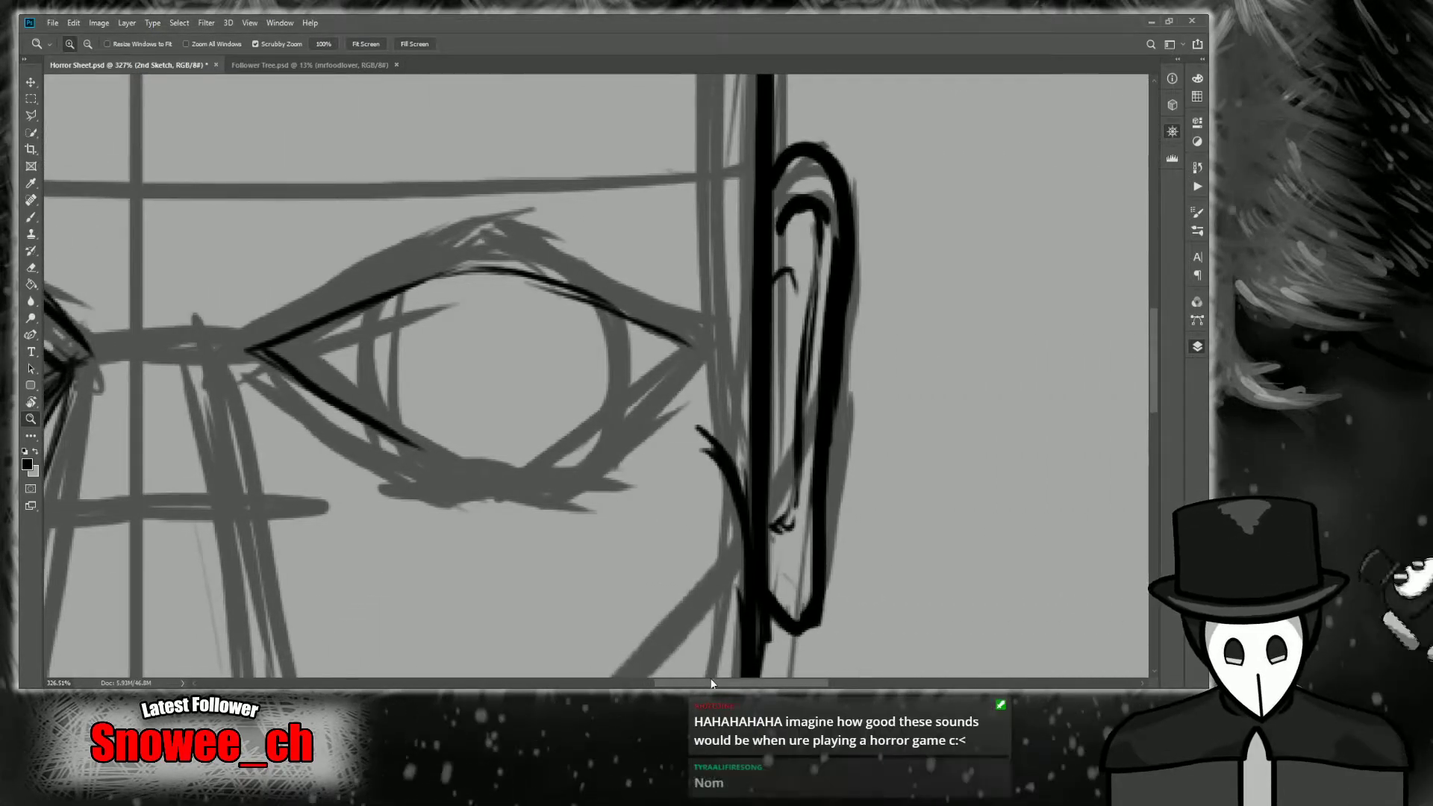
pyautogui.moveTo(525, 405); pyautogui.dragTo(527, 418)
pyautogui.press('b')
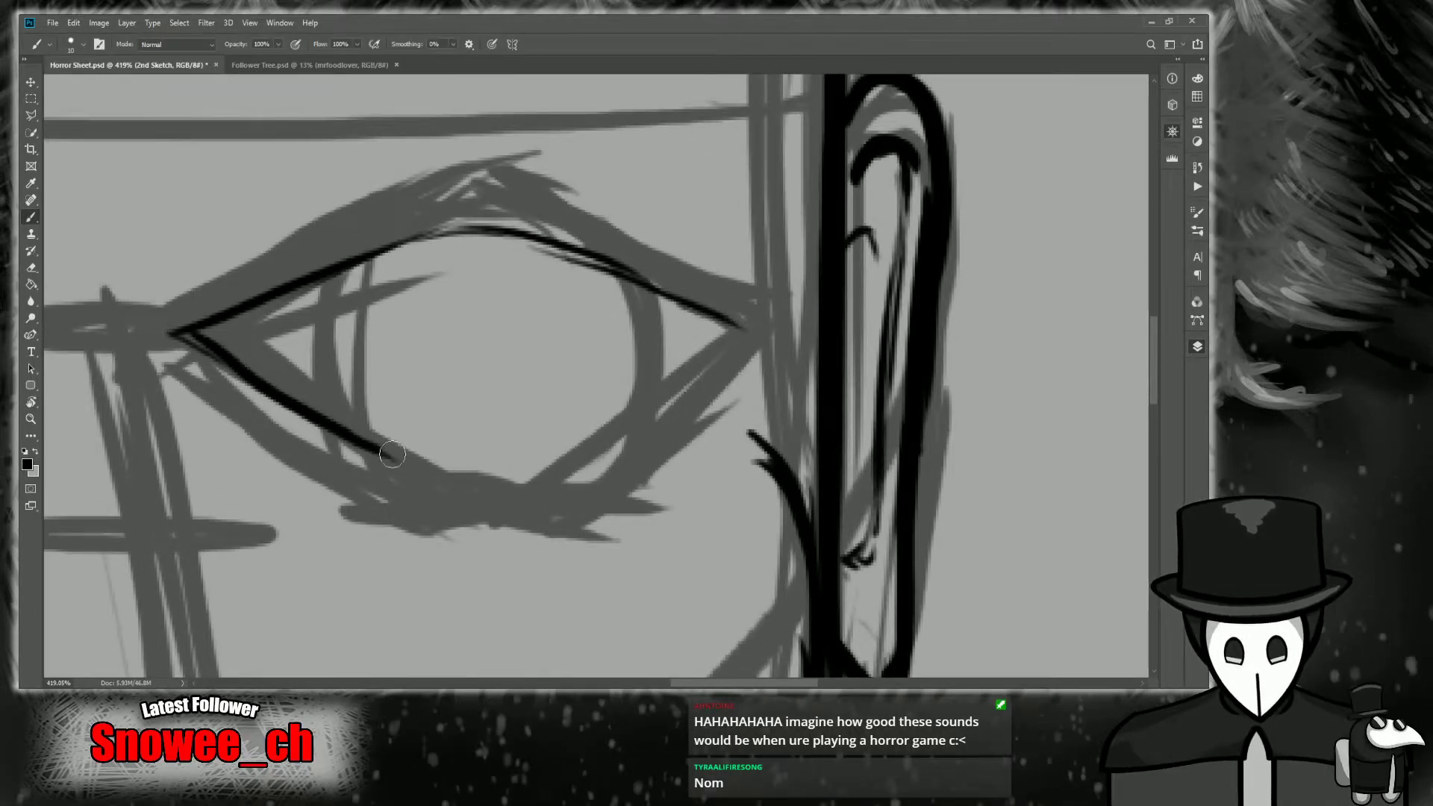
pyautogui.moveTo(392, 455); pyautogui.dragTo(567, 479)
pyautogui.hotkey('ctrl', 'z')
pyautogui.moveTo(359, 436)
pyautogui.mouseDown()
pyautogui.moveTo(544, 472)
pyautogui.moveTo(734, 326)
pyautogui.moveTo(574, 471)
pyautogui.mouseUp()
pyautogui.press('z')
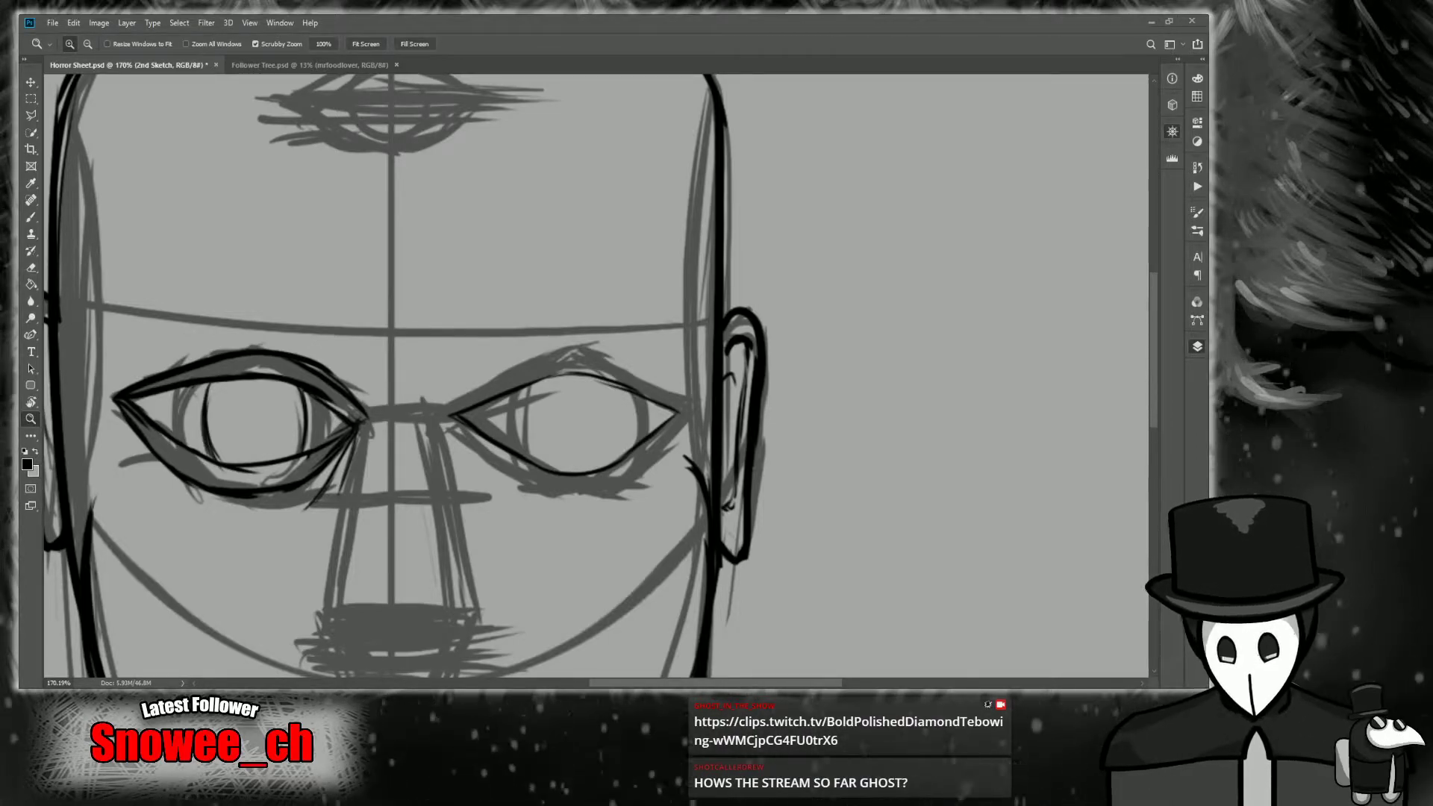
# Thicken the lower edge of the right eye's top lid along the crest of its arch.
pyautogui.moveTo(521, 398); pyautogui.dragTo(690, 377)
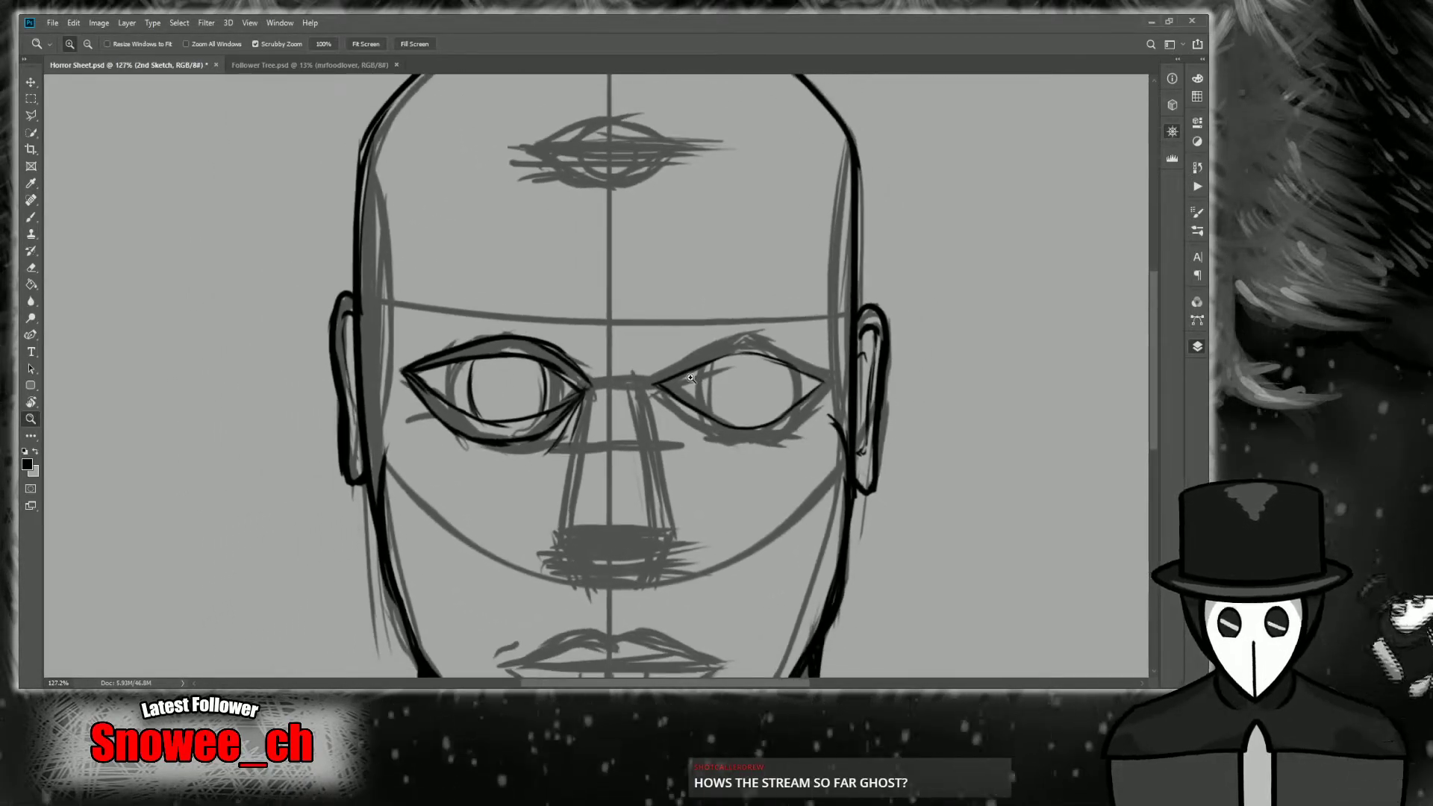
pyautogui.moveTo(814, 360); pyautogui.dragTo(854, 360)
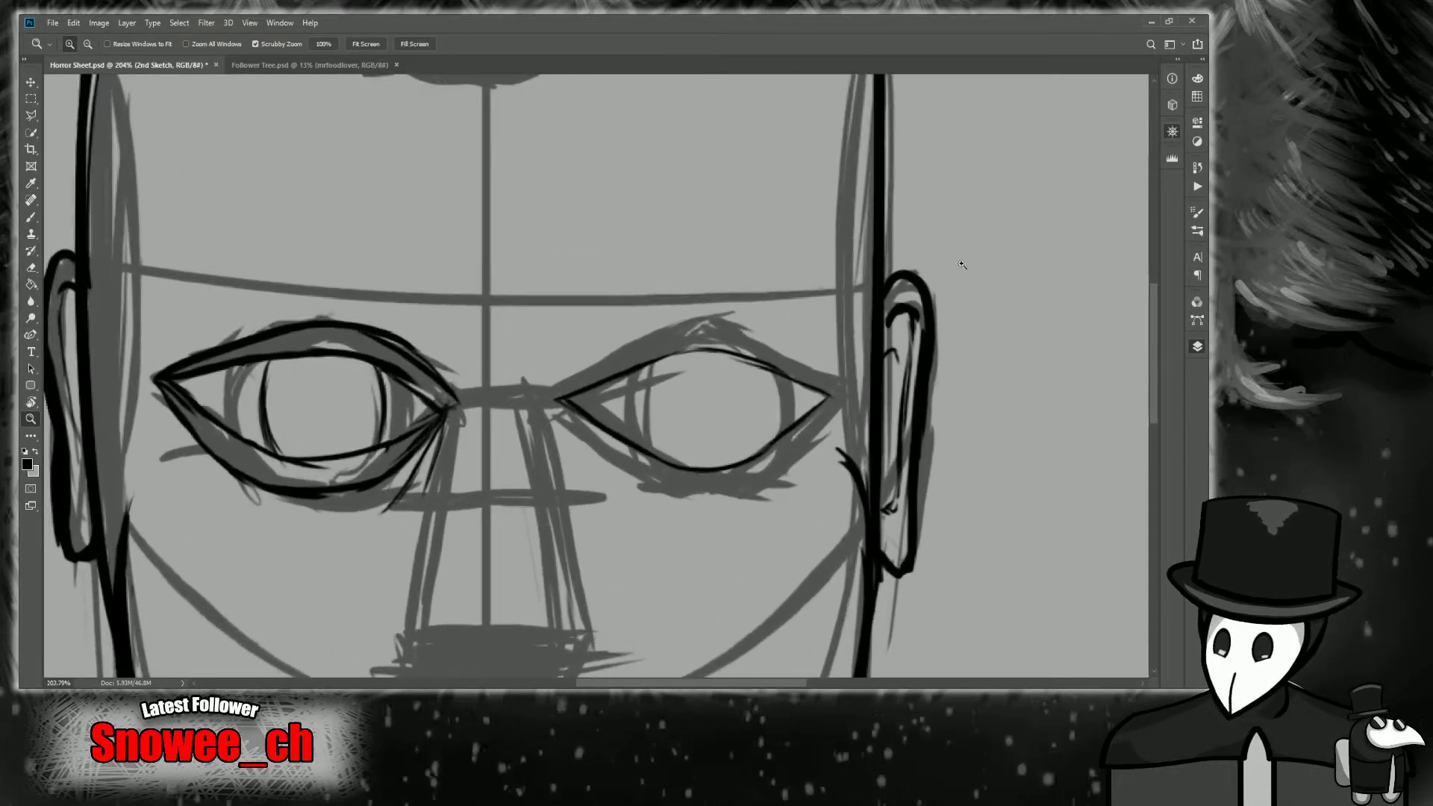
pyautogui.moveTo(1049, 166); pyautogui.dragTo(873, 231)
pyautogui.moveTo(578, 472); pyautogui.dragTo(615, 470)
pyautogui.press('b')
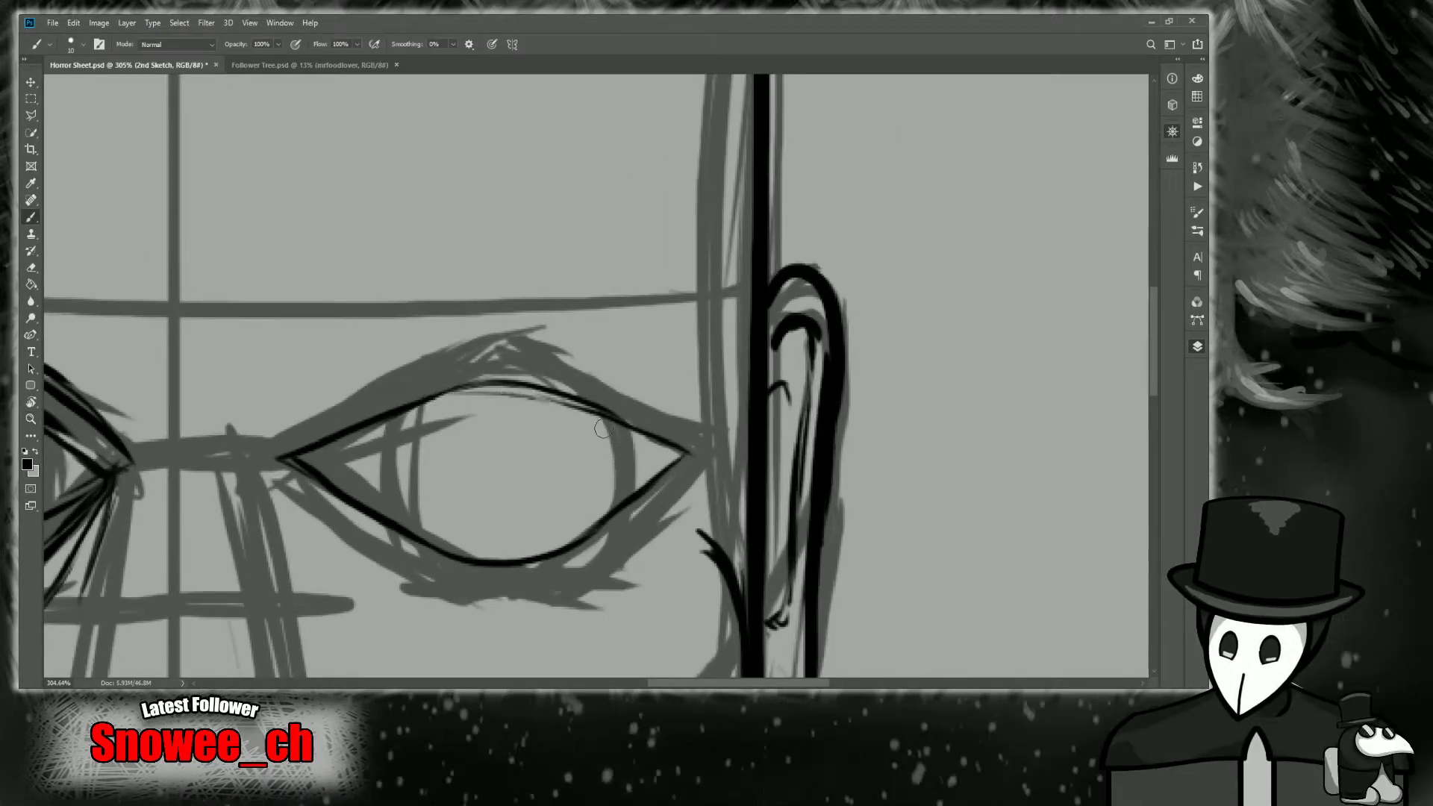
pyautogui.moveTo(443, 392); pyautogui.dragTo(576, 403)
# Start the outer contour of the right eye's bottom lid with doubled strokes descending from the inner corner.
pyautogui.moveTo(839, 274); pyautogui.dragTo(1055, 173)
pyautogui.scroll(-1, 1055, 173)
pyautogui.moveTo(1050, 173)
pyautogui.mouseDown()
pyautogui.moveTo(931, 173)
pyautogui.moveTo(980, 172)
pyautogui.mouseUp()
pyautogui.moveTo(660, 404); pyautogui.dragTo(694, 402)
pyautogui.moveTo(492, 305); pyautogui.dragTo(643, 467)
pyautogui.moveTo(495, 302); pyautogui.dragTo(638, 476)
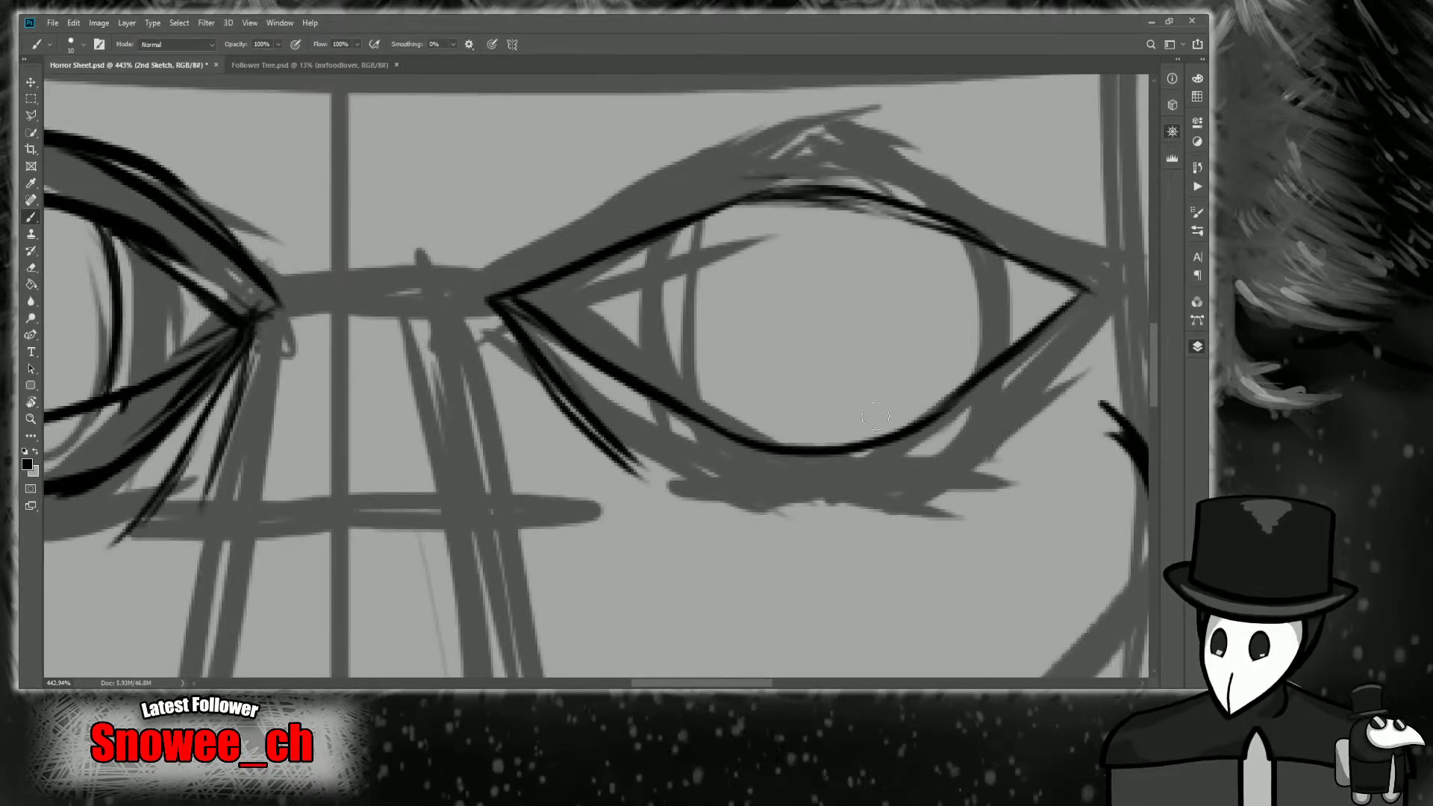
# Draw bold strokes from the right eye's outer corner down along the bottom lid's outer contour.
pyautogui.click(1065, 166)
pyautogui.moveTo(501, 261)
pyautogui.mouseDown()
pyautogui.moveTo(357, 444)
pyautogui.moveTo(310, 458)
pyautogui.mouseUp()
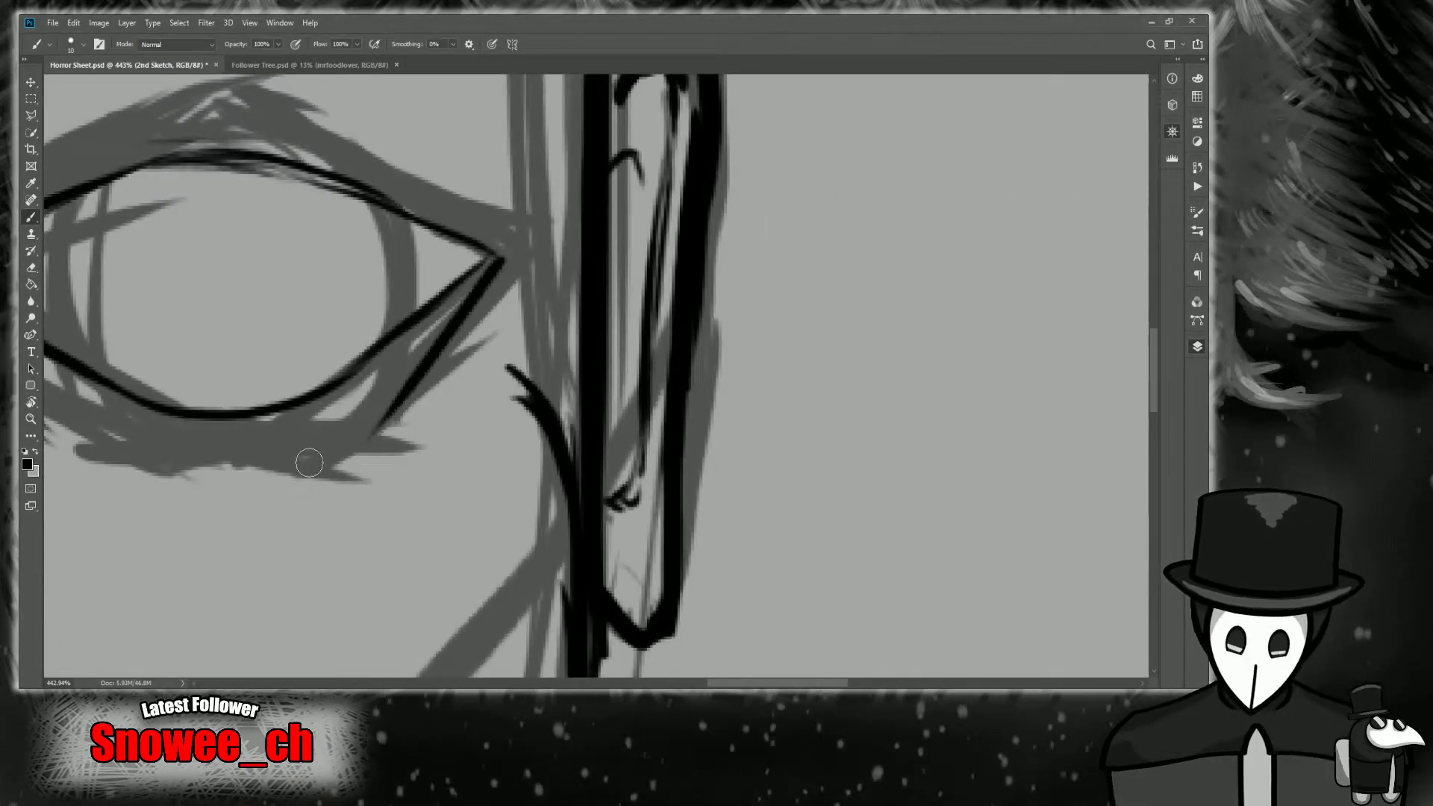
pyautogui.moveTo(501, 261)
pyautogui.mouseDown()
pyautogui.moveTo(349, 450)
pyautogui.moveTo(311, 442)
pyautogui.moveTo(494, 281)
pyautogui.moveTo(423, 374)
pyautogui.moveTo(343, 432)
pyautogui.moveTo(370, 426)
pyautogui.moveTo(487, 283)
pyautogui.moveTo(316, 440)
pyautogui.mouseUp()
# Draw a short crease stroke downward from the right eye's inner corner beside the nose bridge.
pyautogui.press('z')
pyautogui.moveTo(664, 374); pyautogui.dragTo(627, 374)
pyautogui.hscroll(-5, 1059, 164)
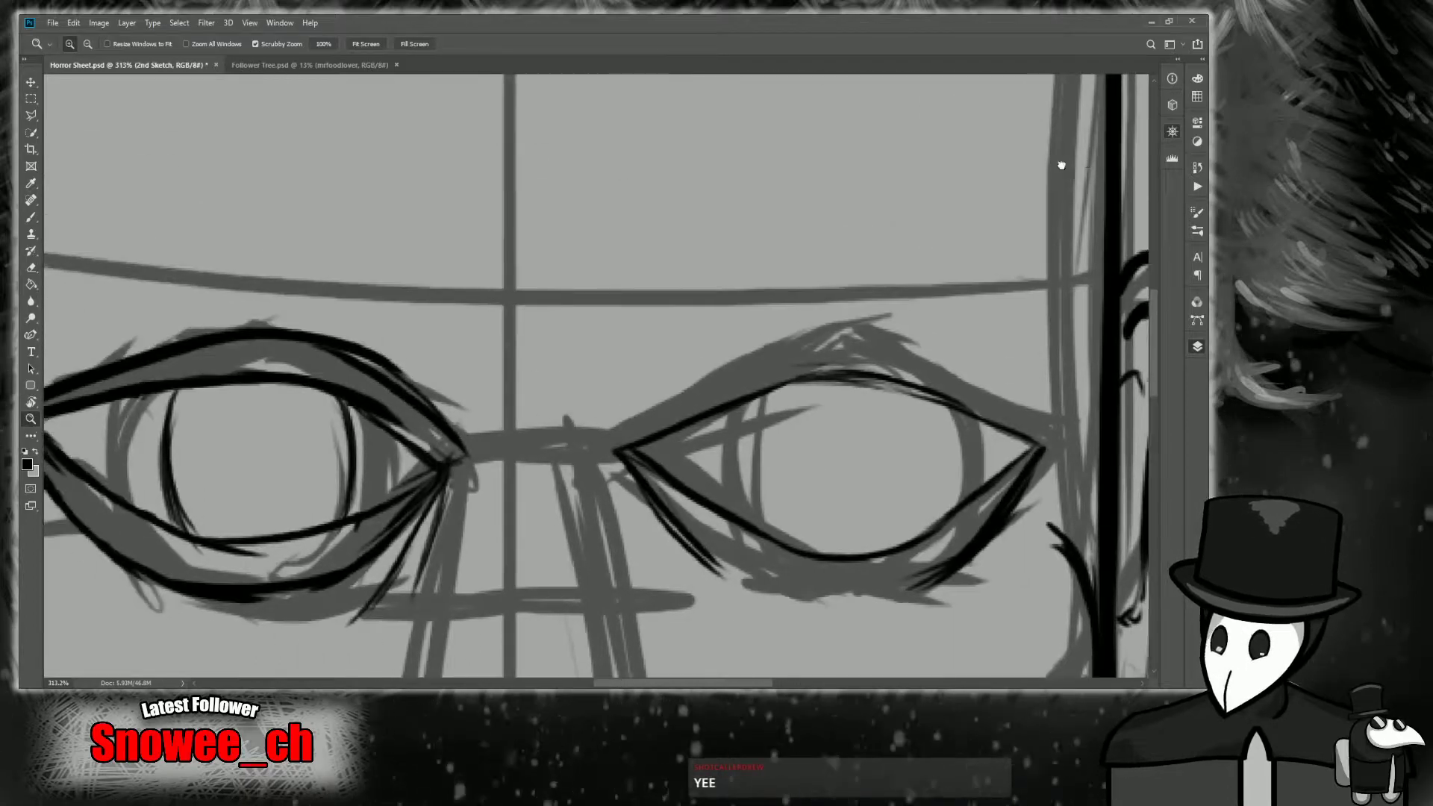
pyautogui.hscroll(3, 1055, 166)
pyautogui.scroll(1, 421, 399)
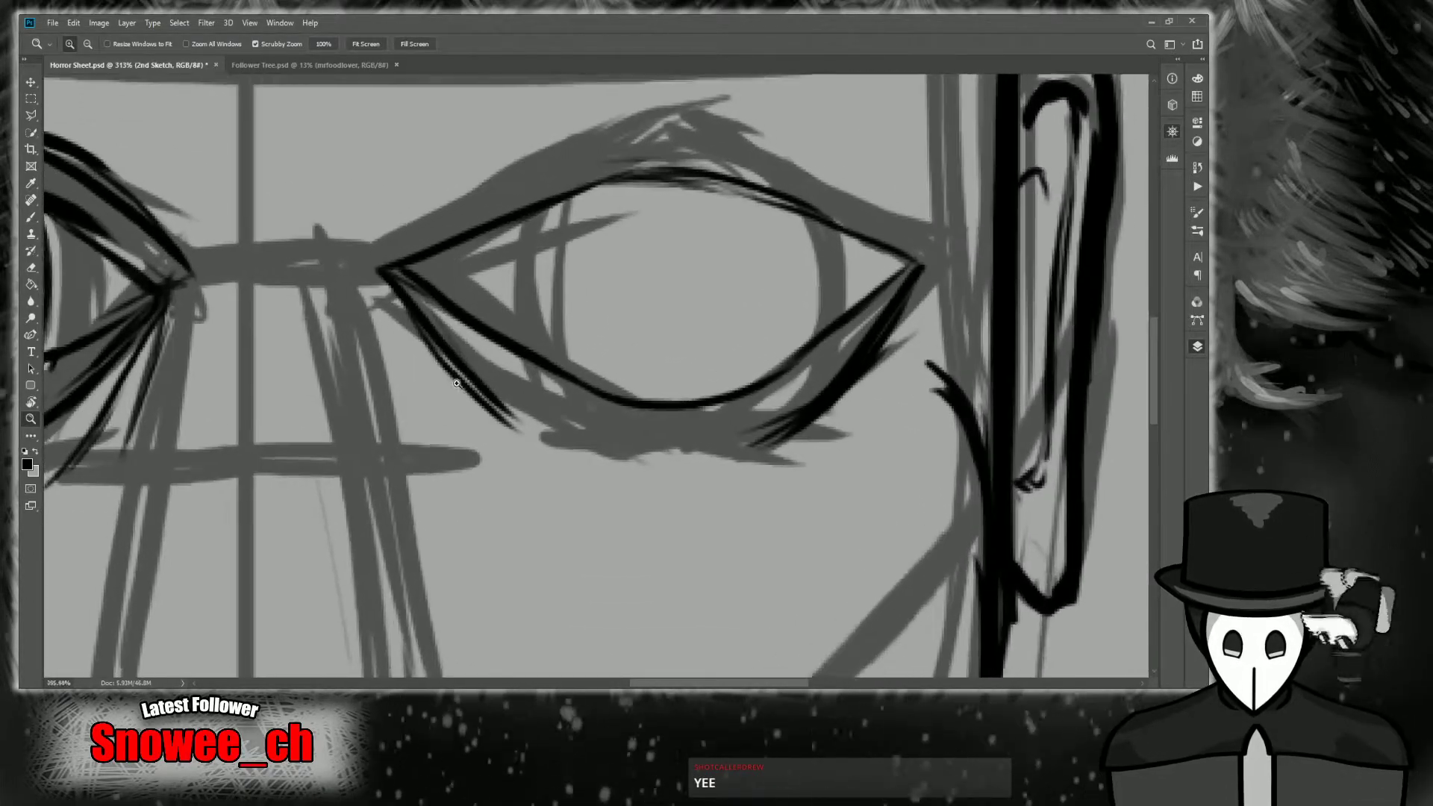
pyautogui.press('b')
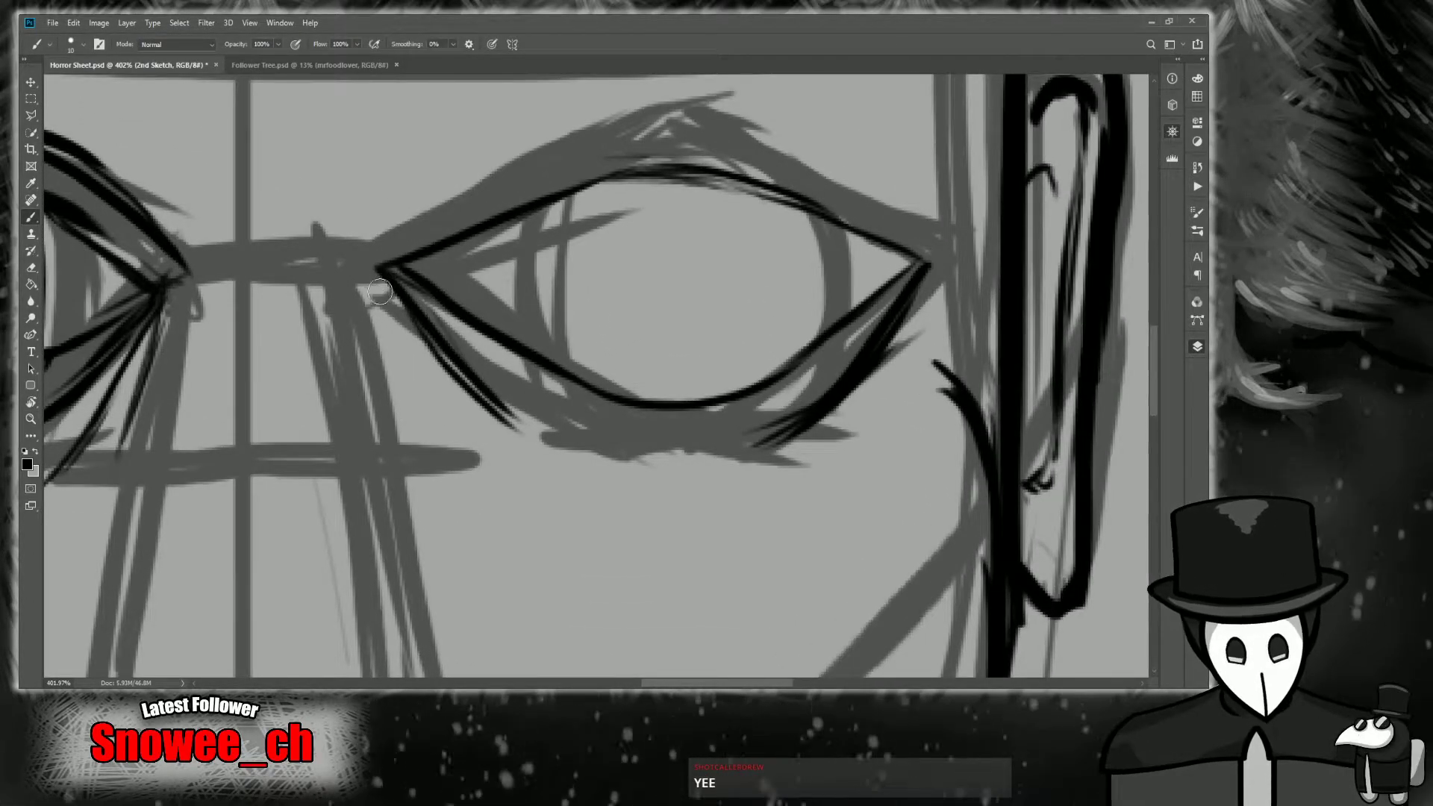
pyautogui.moveTo(388, 284)
pyautogui.mouseDown()
pyautogui.moveTo(422, 410)
pyautogui.moveTo(418, 376)
pyautogui.mouseUp()
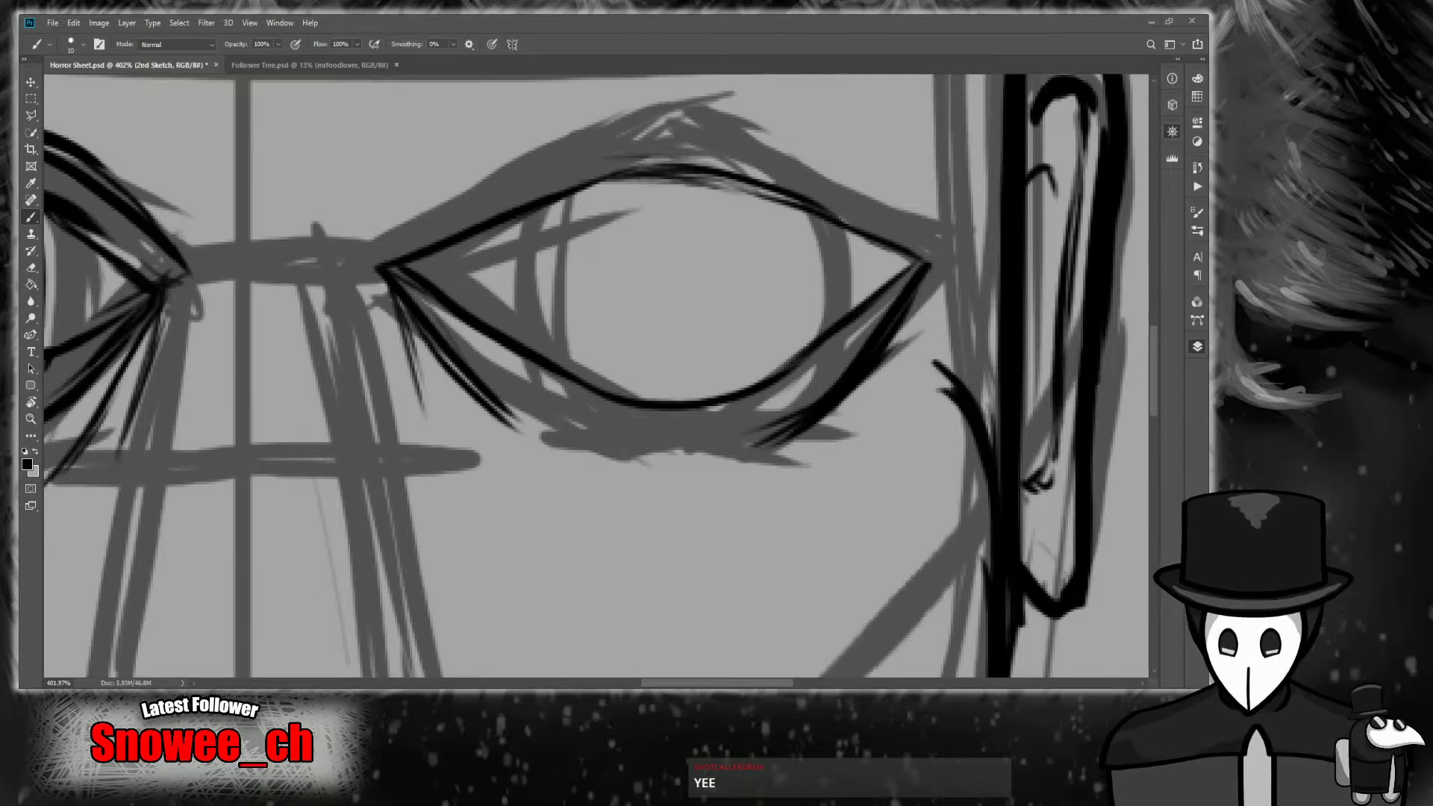
# Draw the lowest curve of the right eye's bottom lid and thicken it toward the outer-corner strokes.
pyautogui.press('z')
pyautogui.moveTo(509, 426); pyautogui.dragTo(481, 457)
pyautogui.scroll(-2, 481, 458)
pyautogui.scroll(4, 484, 457)
pyautogui.scroll(-3, 486, 456)
pyautogui.scroll(2, 490, 456)
pyautogui.scroll(-3, 492, 455)
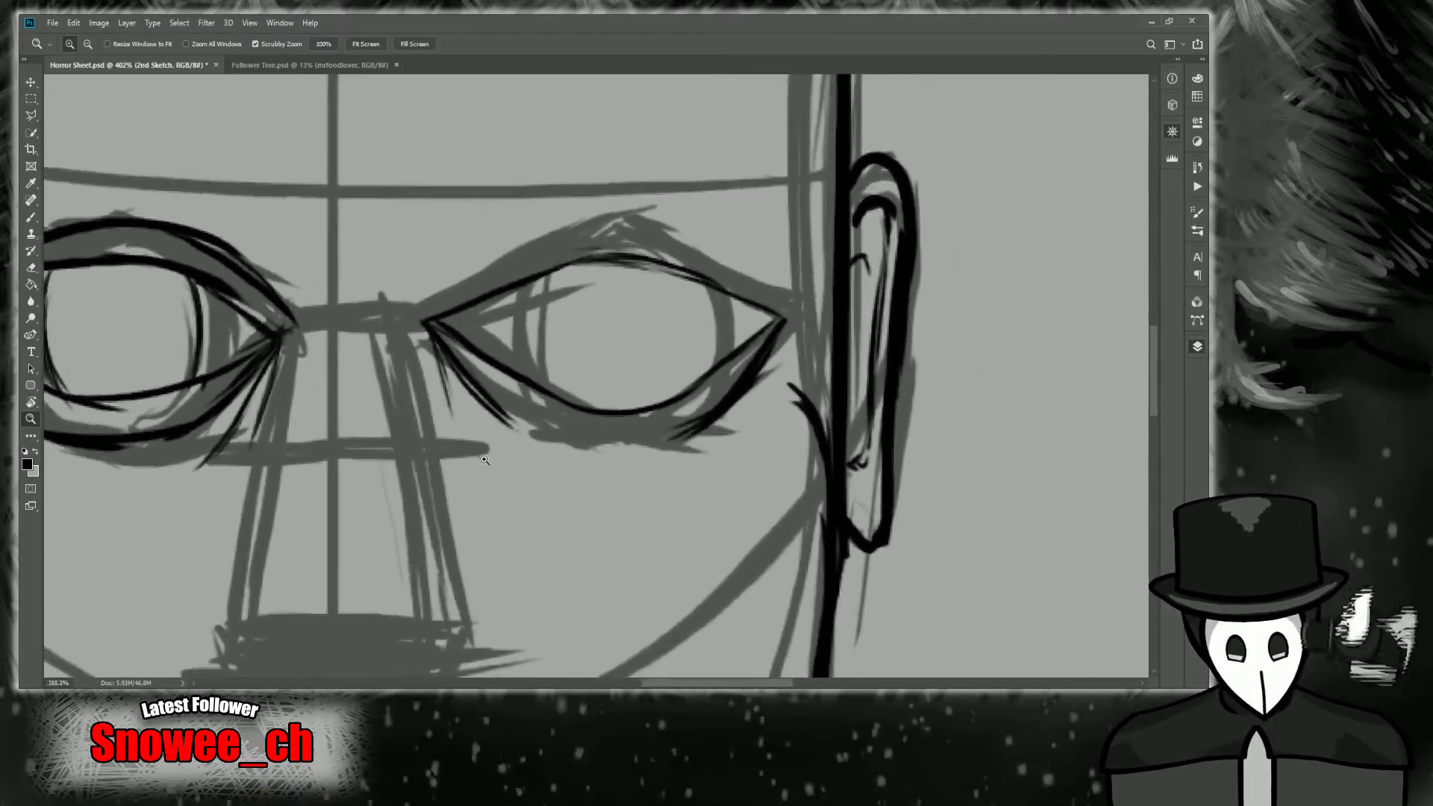
pyautogui.scroll(5, 523, 451)
pyautogui.press('b')
pyautogui.moveTo(590, 431); pyautogui.dragTo(792, 431)
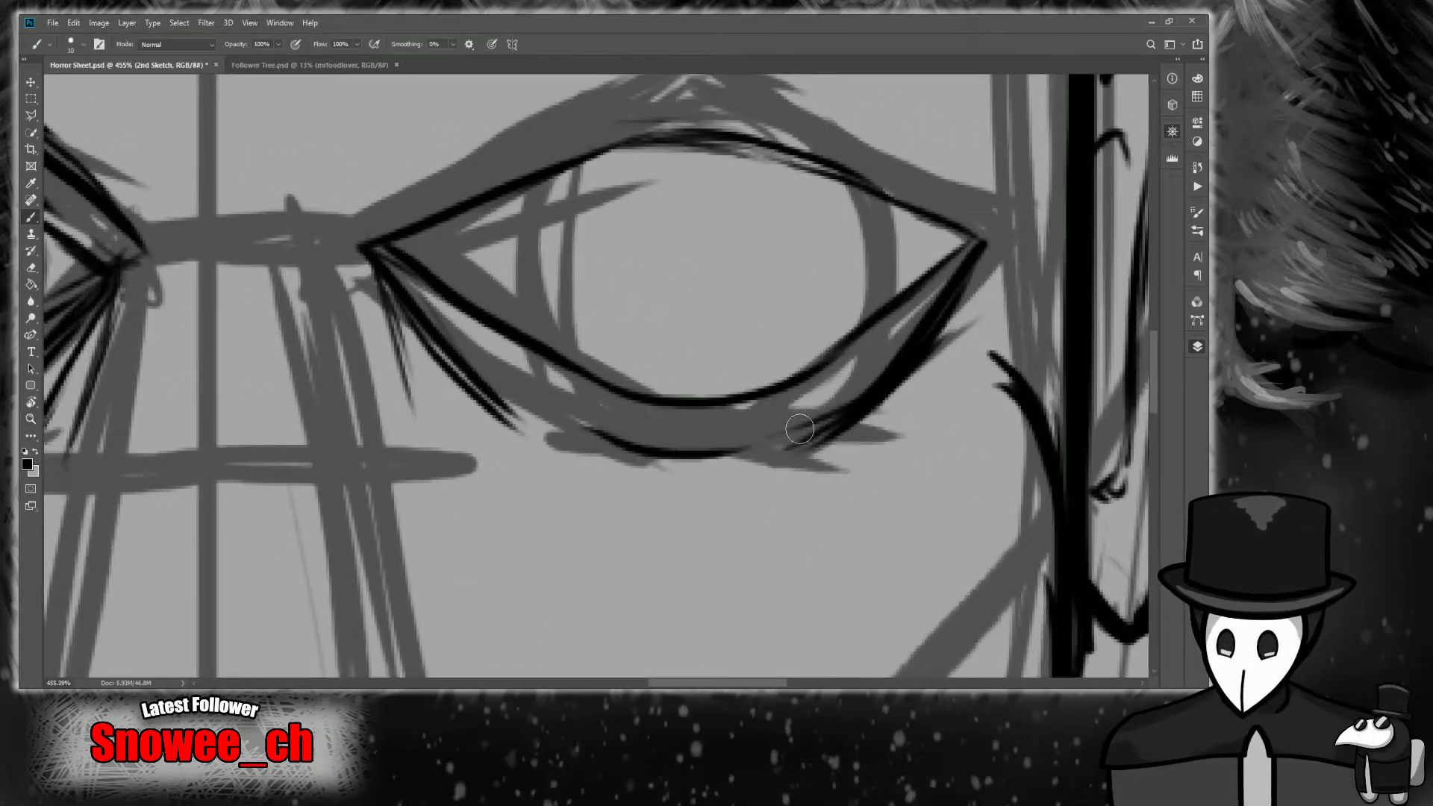
pyautogui.moveTo(576, 416); pyautogui.dragTo(792, 432)
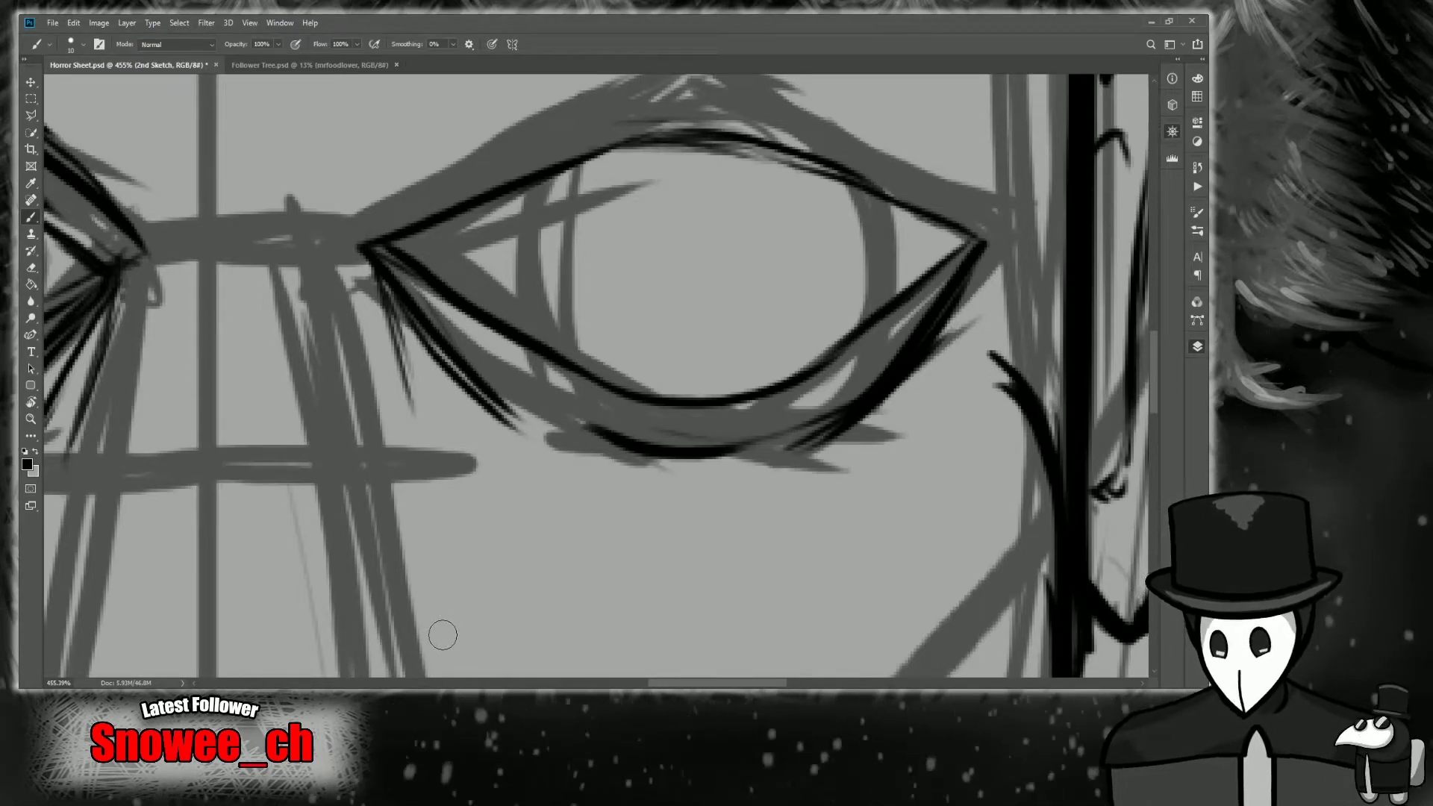
# Draw bold doubled strokes for the right eye's top lid outer contour, from the inner corner up toward the crest.
pyautogui.moveTo(1050, 182); pyautogui.dragTo(1088, 166)
pyautogui.press('z')
pyautogui.moveTo(742, 363); pyautogui.dragTo(718, 373)
pyautogui.moveTo(500, 385); pyautogui.dragTo(622, 288)
pyautogui.press('b')
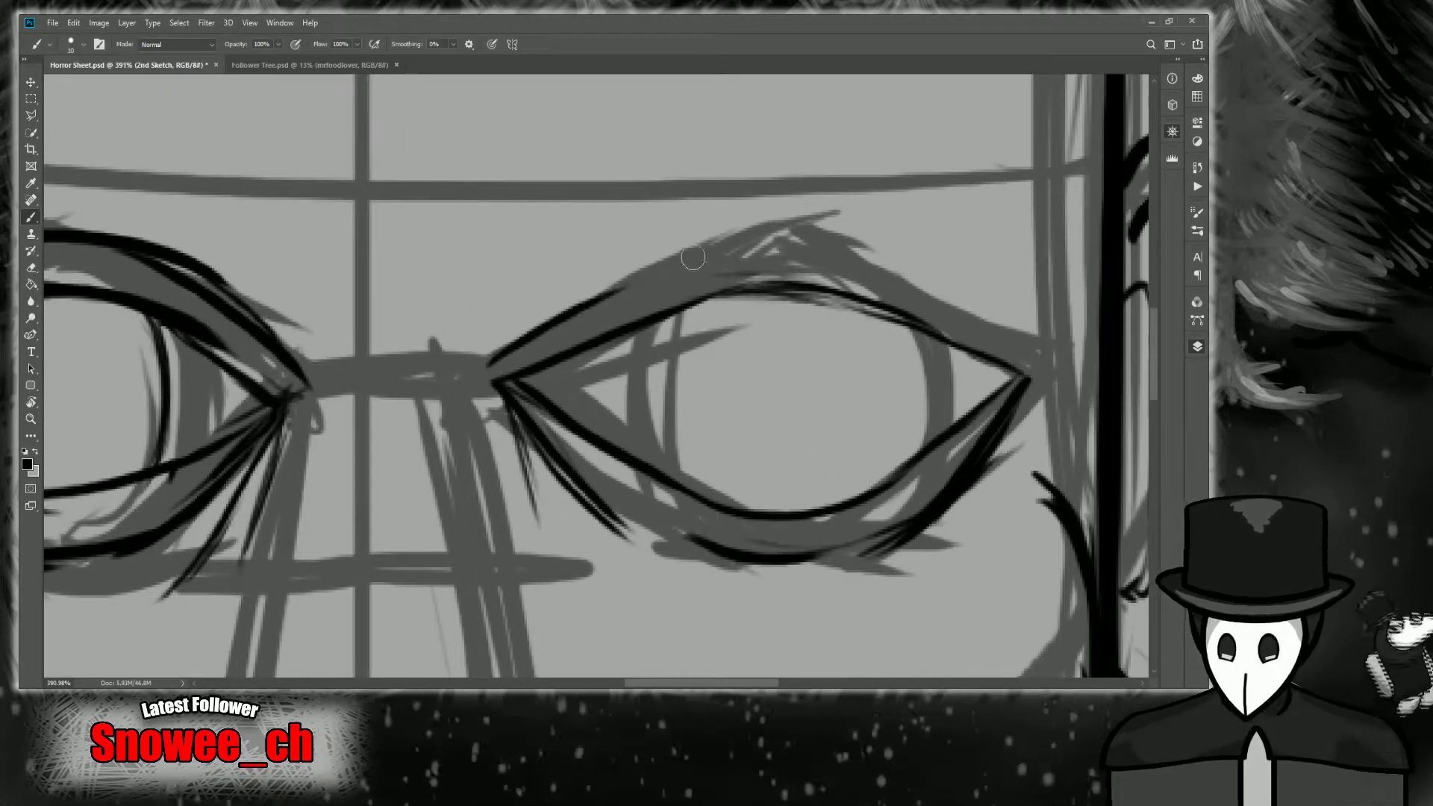
pyautogui.moveTo(527, 334); pyautogui.dragTo(707, 242)
pyautogui.moveTo(555, 306); pyautogui.dragTo(750, 224)
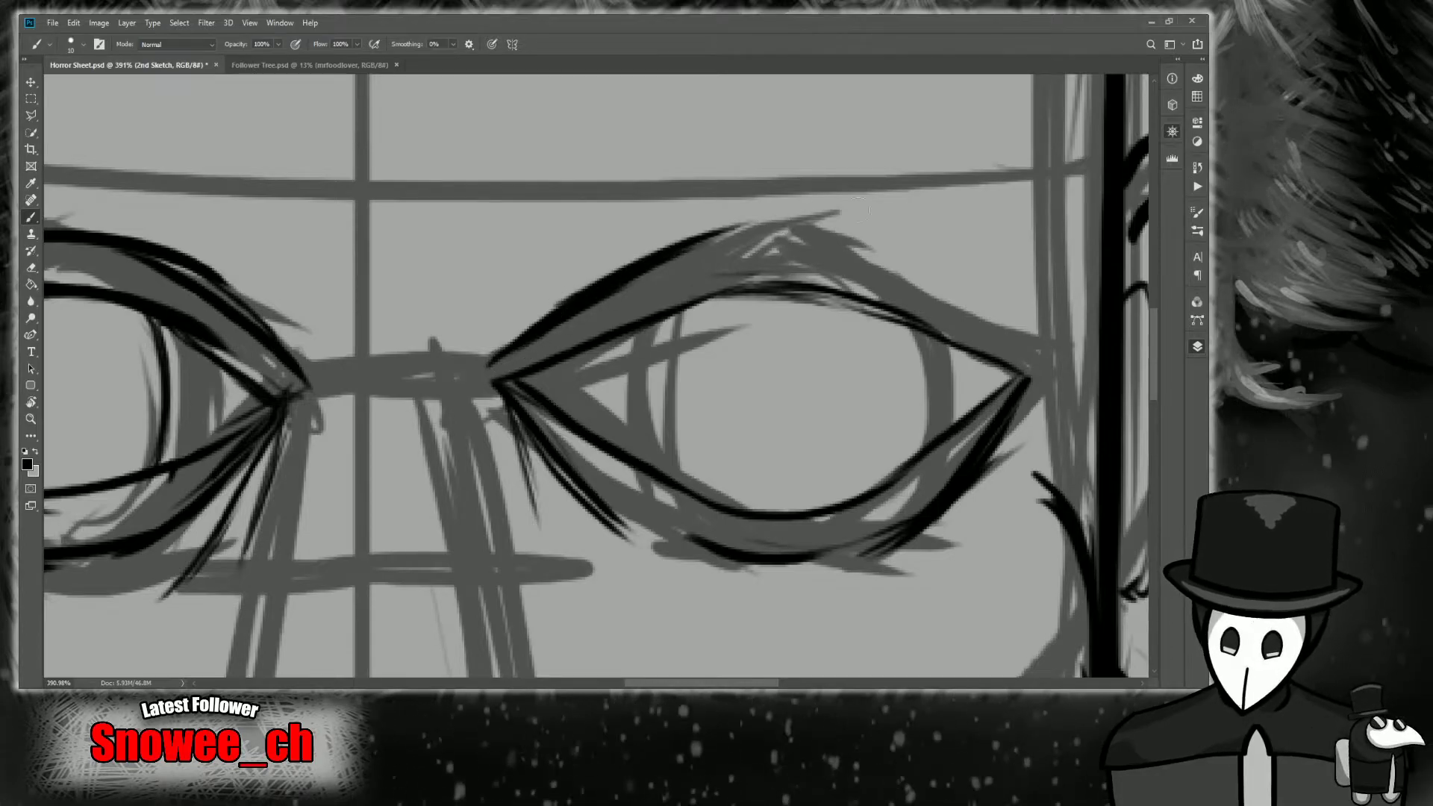
# Continue the top lid's outer contour over the crest and down to the right eye's outer corner with layered strokes.
pyautogui.moveTo(1056, 160); pyautogui.dragTo(781, 191)
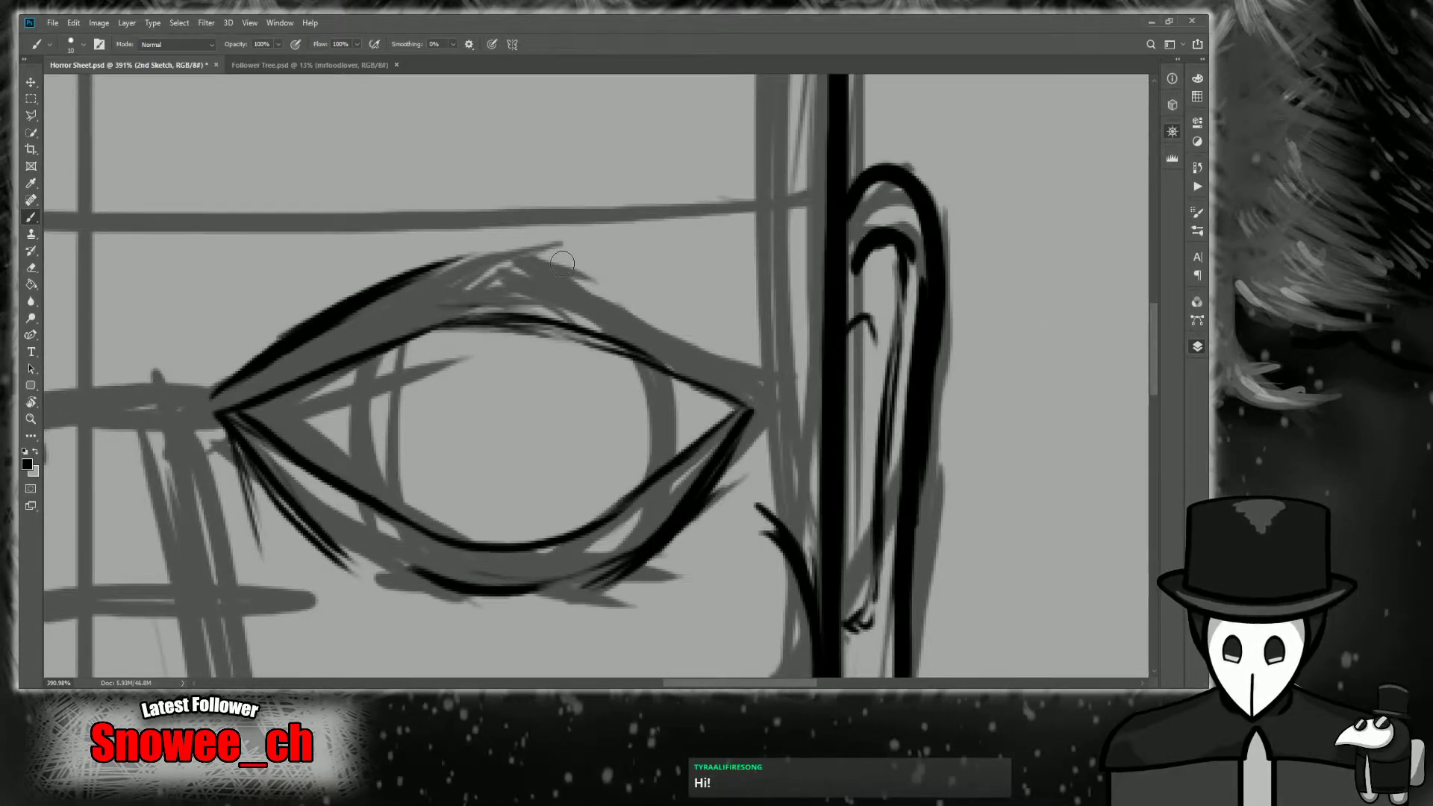
pyautogui.moveTo(524, 262); pyautogui.dragTo(646, 323)
pyautogui.moveTo(479, 246)
pyautogui.mouseDown()
pyautogui.moveTo(644, 317)
pyautogui.moveTo(654, 308)
pyautogui.mouseUp()
pyautogui.moveTo(543, 257); pyautogui.dragTo(709, 355)
pyautogui.moveTo(609, 283); pyautogui.dragTo(740, 381)
pyautogui.moveTo(643, 314); pyautogui.dragTo(474, 261)
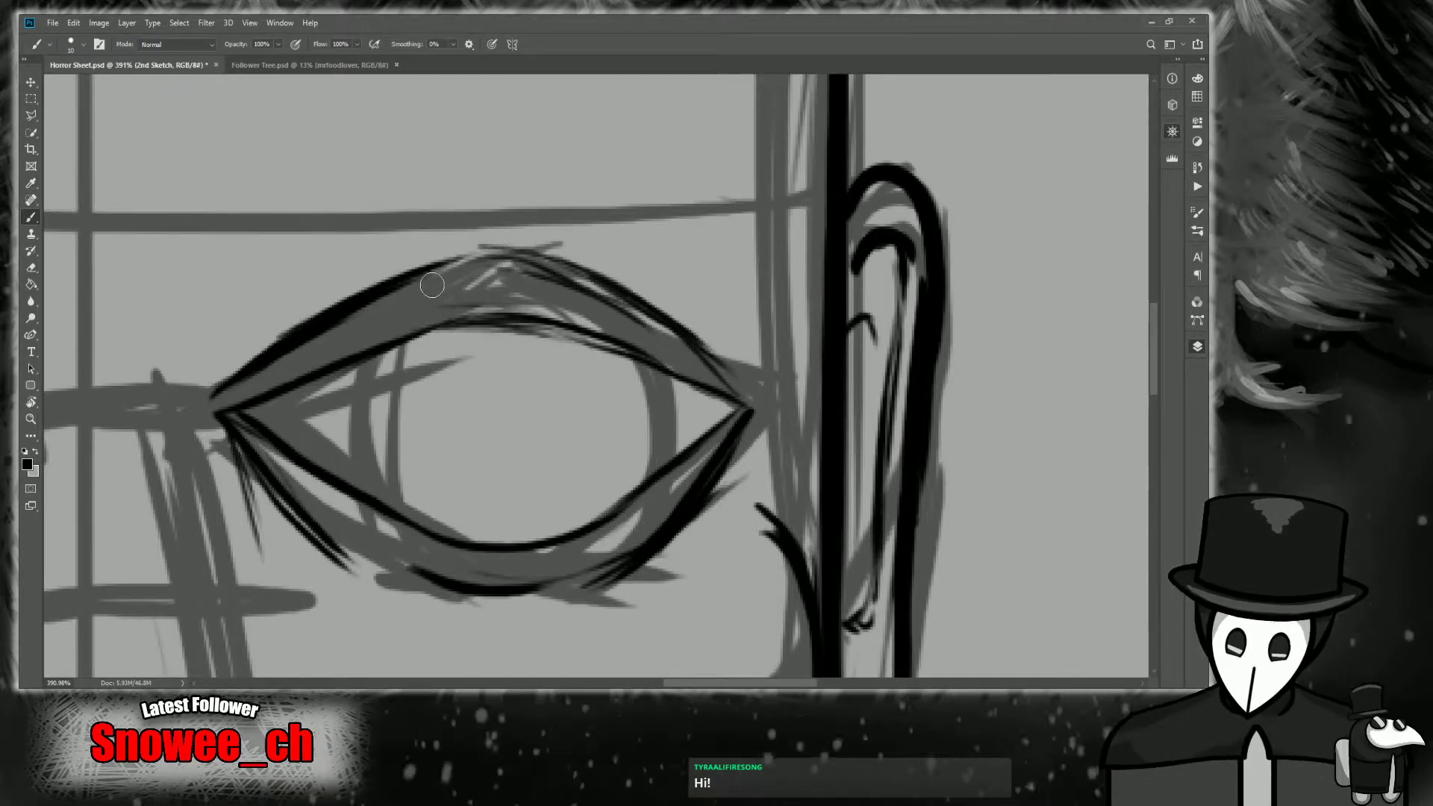
pyautogui.moveTo(596, 284); pyautogui.dragTo(466, 263)
pyautogui.moveTo(466, 263)
pyautogui.mouseDown()
pyautogui.moveTo(513, 270)
pyautogui.moveTo(746, 396)
pyautogui.mouseUp()
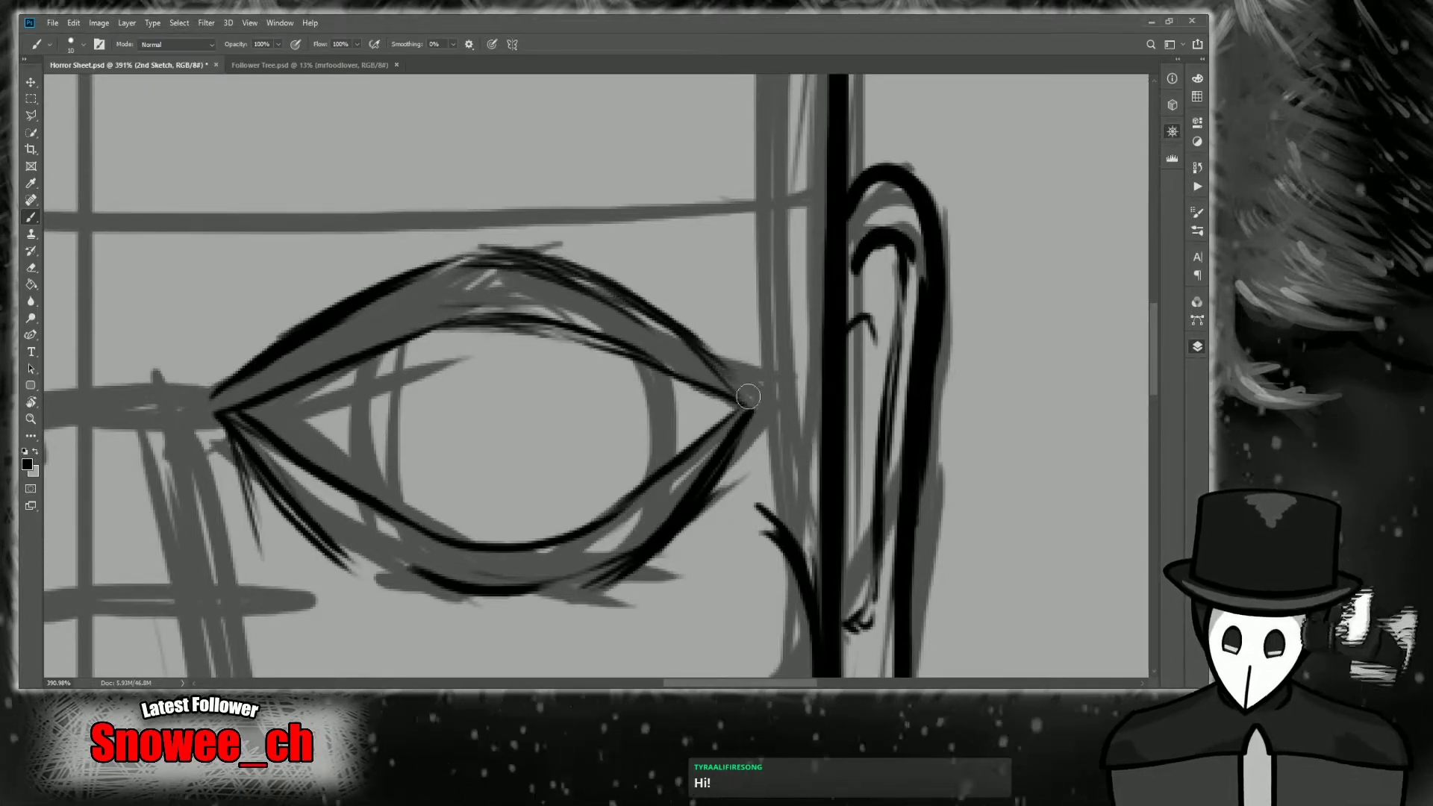
pyautogui.moveTo(1073, 165); pyautogui.dragTo(916, 317)
pyautogui.press('z')
pyautogui.moveTo(833, 365); pyautogui.dragTo(760, 383)
pyautogui.press('b')
pyautogui.moveTo(429, 476)
pyautogui.mouseDown()
pyautogui.moveTo(438, 448)
pyautogui.moveTo(463, 508)
pyautogui.moveTo(429, 370)
pyautogui.moveTo(444, 307)
pyautogui.moveTo(446, 489)
pyautogui.moveTo(431, 434)
pyautogui.moveTo(449, 310)
pyautogui.moveTo(448, 493)
pyautogui.mouseUp()
pyautogui.hotkey('ctrl', 'z')
pyautogui.moveTo(718, 331); pyautogui.dragTo(719, 484)
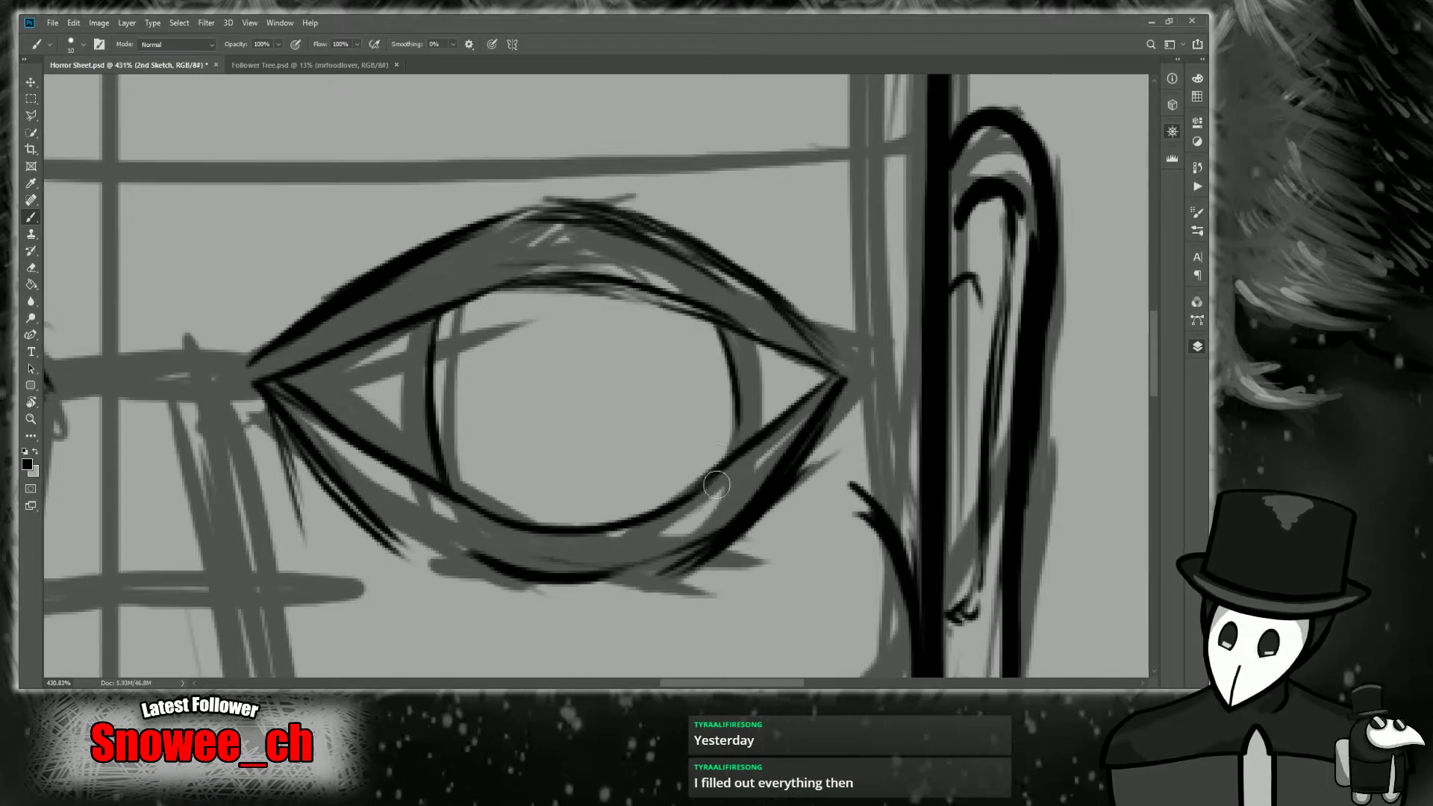
pyautogui.hotkey('ctrl', 'z')
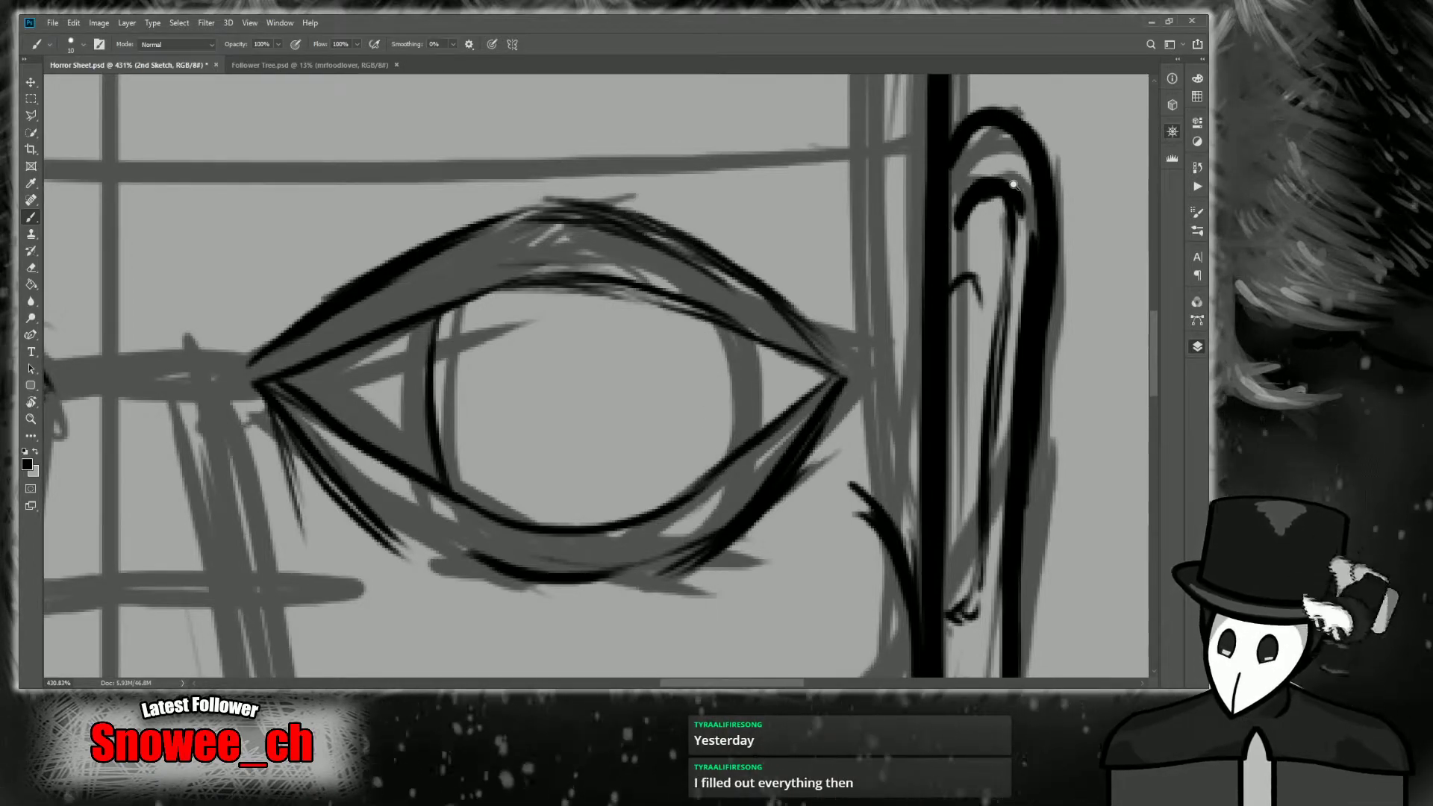
pyautogui.hotkey('ctrl', 'z')
pyautogui.press('z')
pyautogui.moveTo(839, 354); pyautogui.dragTo(802, 353)
pyautogui.hotkey('ctrl', 'z')
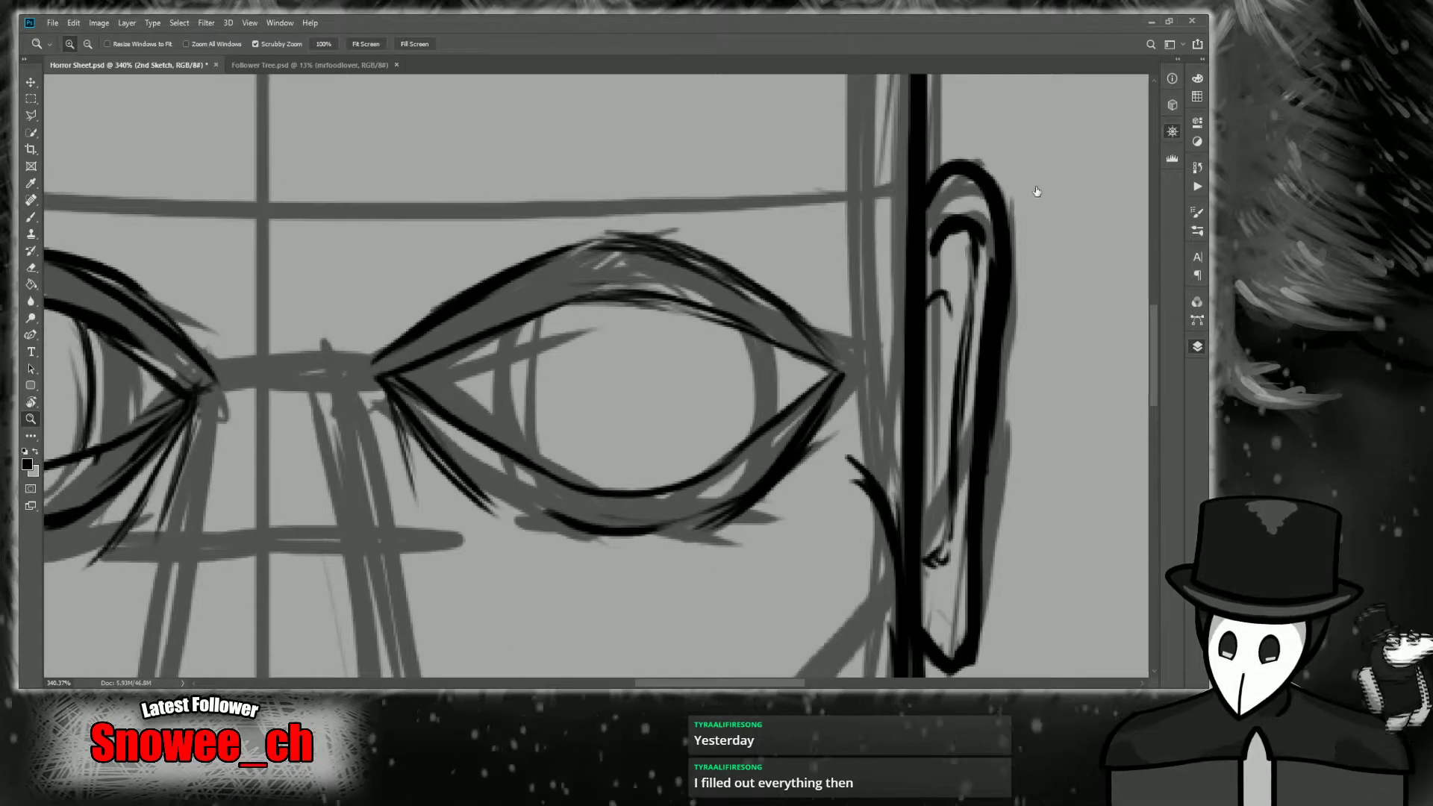
pyautogui.moveTo(316, 196); pyautogui.dragTo(288, 166)
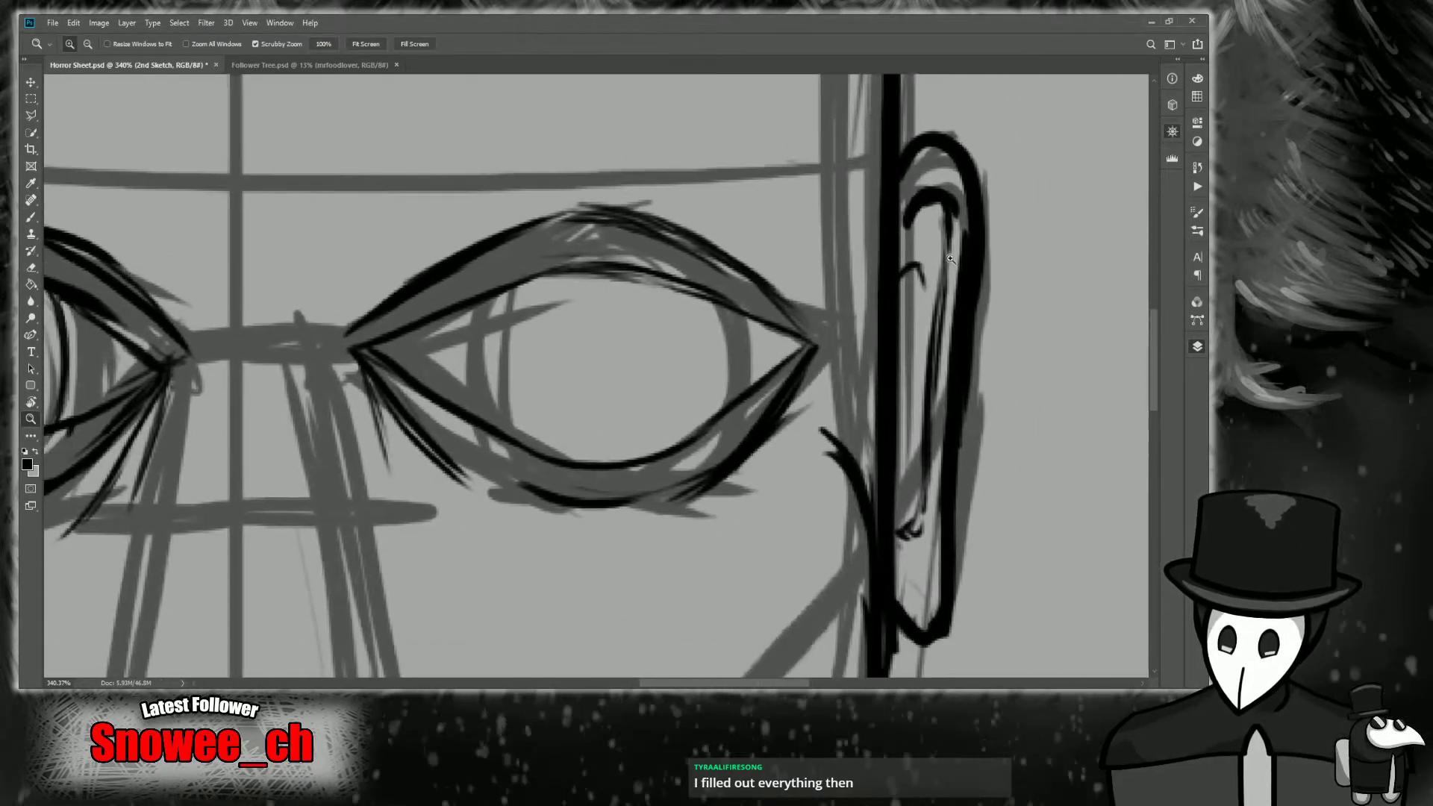
pyautogui.moveTo(640, 418); pyautogui.dragTo(665, 413)
pyautogui.press('b')
pyautogui.moveTo(485, 463)
pyautogui.mouseDown()
pyautogui.moveTo(464, 425)
pyautogui.moveTo(504, 196)
pyautogui.moveTo(481, 456)
pyautogui.moveTo(483, 194)
pyautogui.moveTo(471, 214)
pyautogui.moveTo(477, 460)
pyautogui.mouseUp()
pyautogui.hotkey('ctrl', 'z')
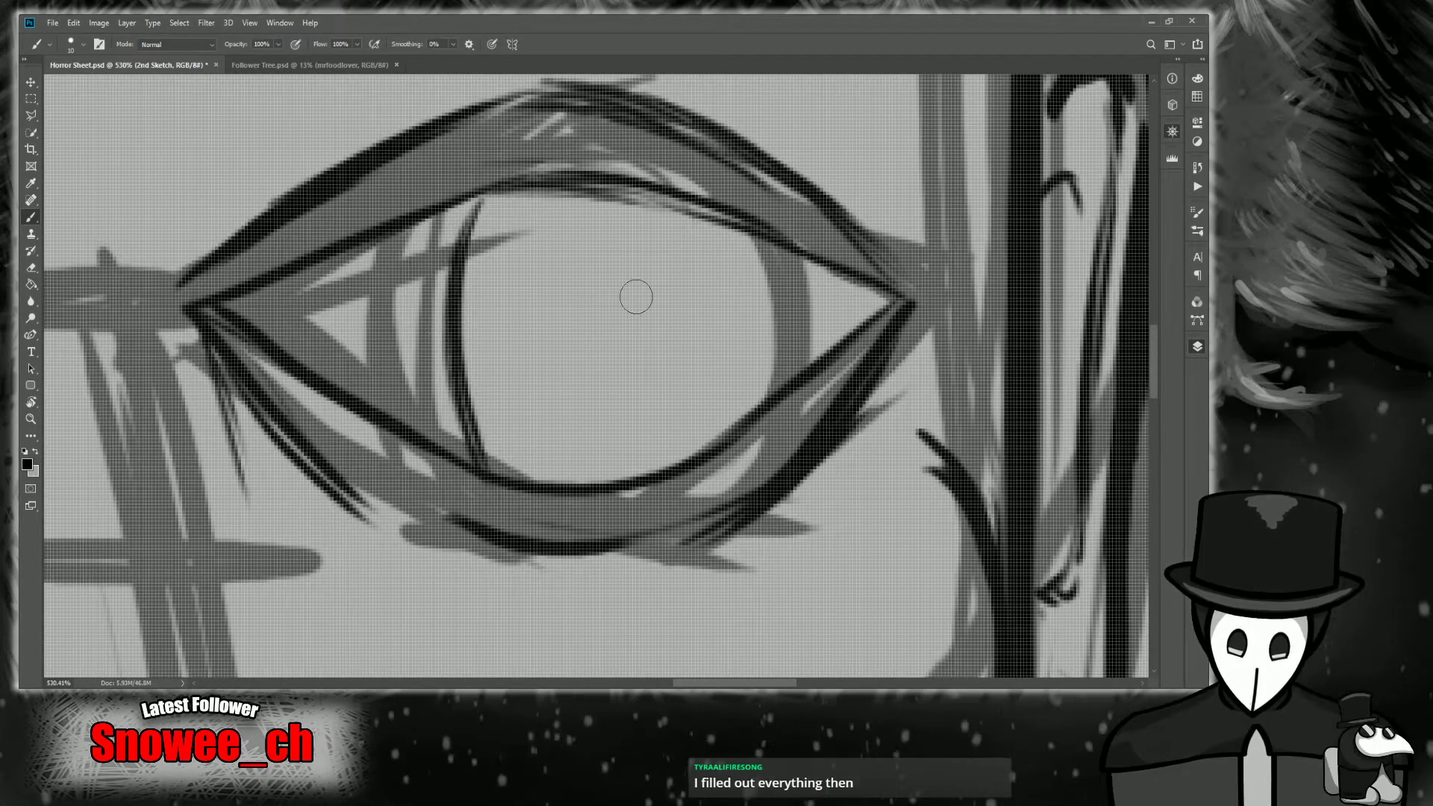
pyautogui.moveTo(712, 219)
pyautogui.mouseDown()
pyautogui.moveTo(733, 406)
pyautogui.moveTo(720, 441)
pyautogui.moveTo(743, 242)
pyautogui.moveTo(730, 437)
pyautogui.mouseUp()
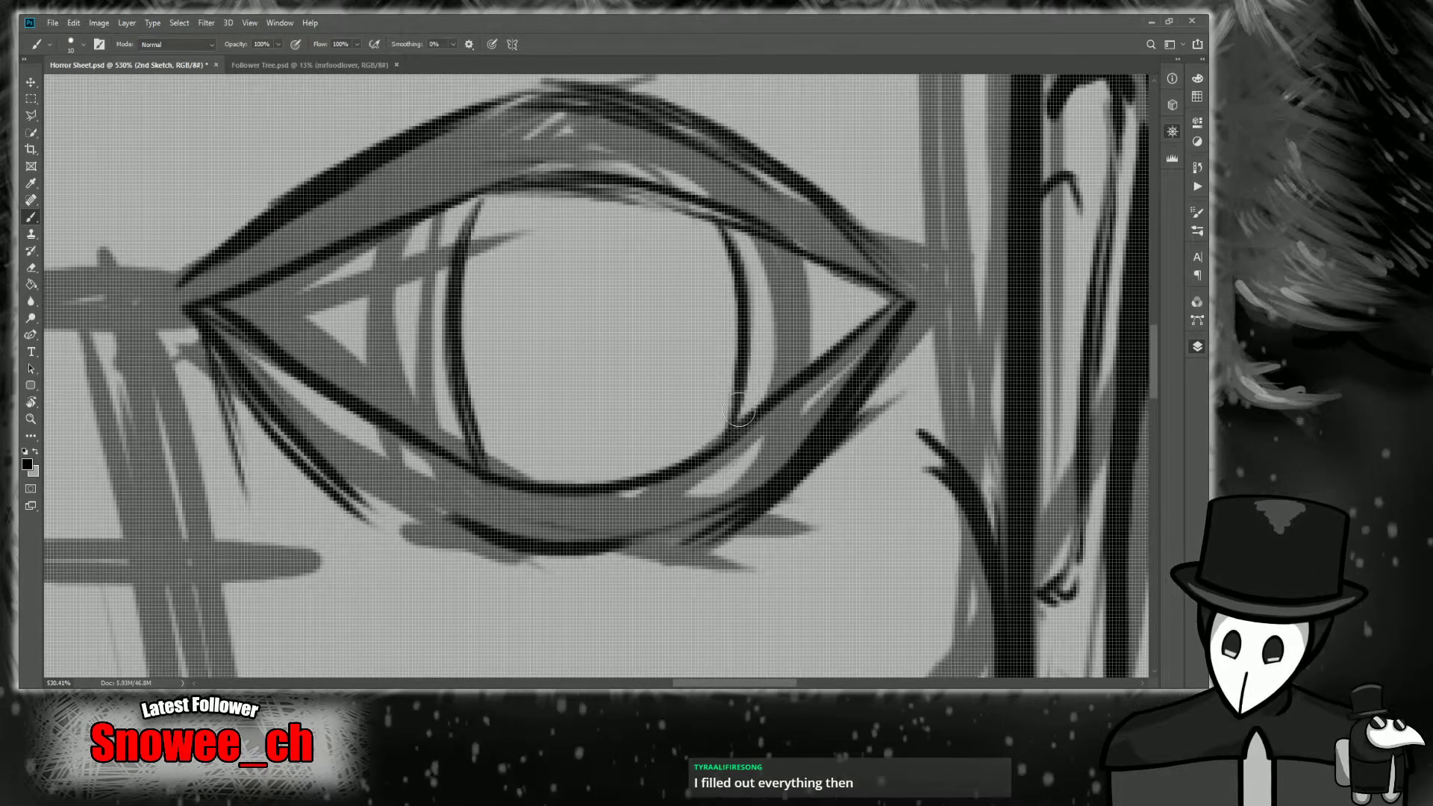
pyautogui.moveTo(727, 218); pyautogui.dragTo(729, 345)
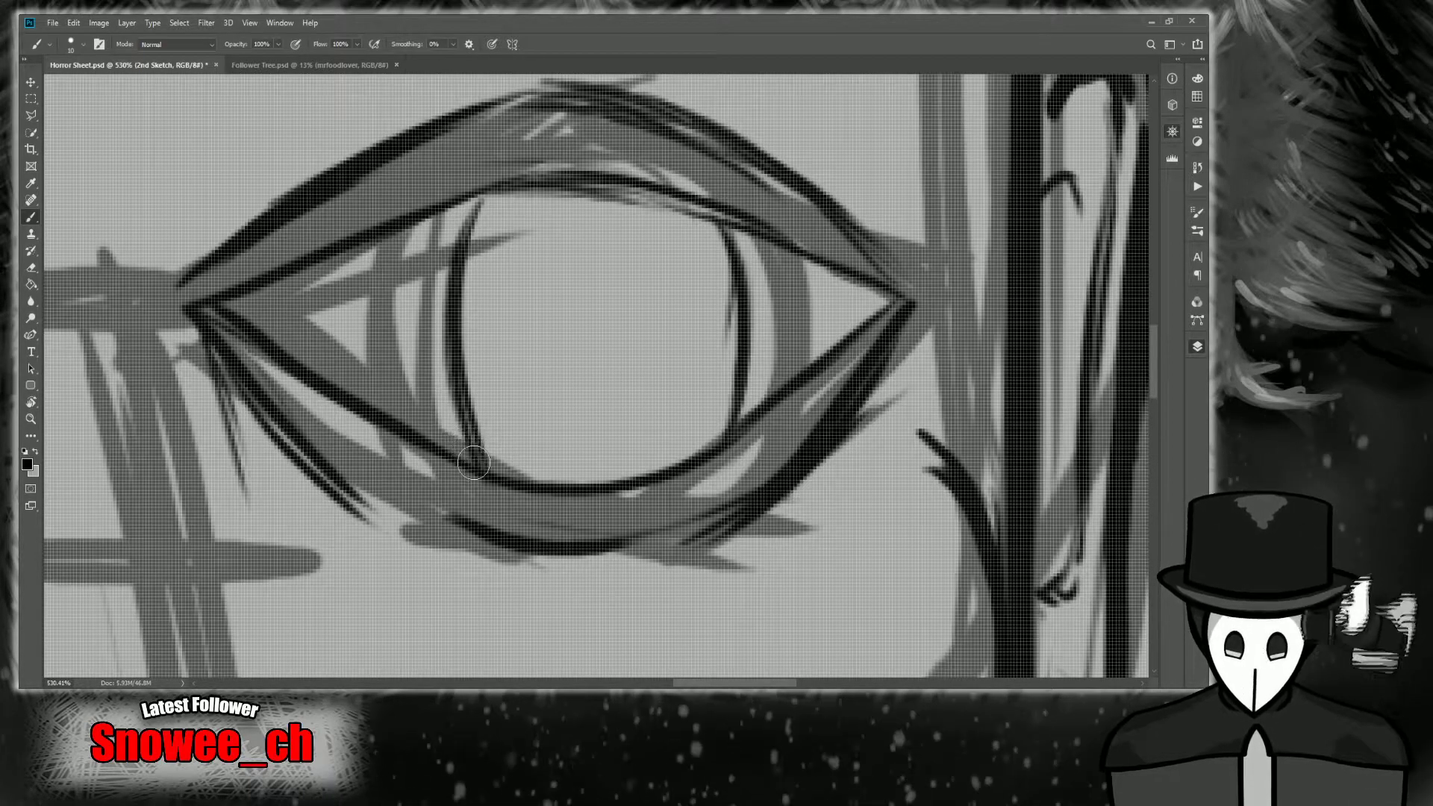
pyautogui.moveTo(473, 463); pyautogui.dragTo(456, 357)
pyautogui.moveTo(475, 210); pyautogui.dragTo(473, 461)
pyautogui.press('z')
pyautogui.moveTo(515, 204); pyautogui.dragTo(476, 292)
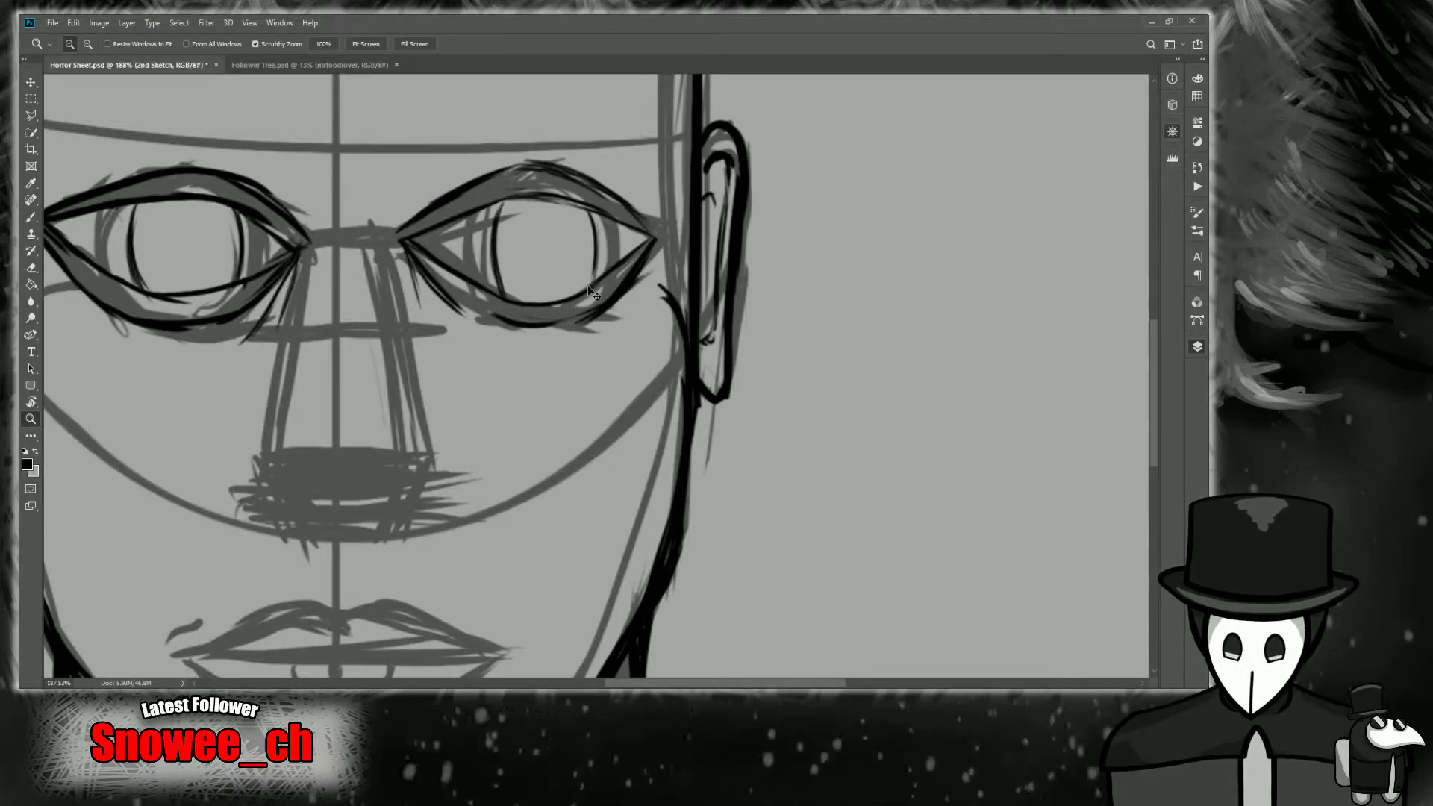
pyautogui.hotkey('ctrl', 'z')
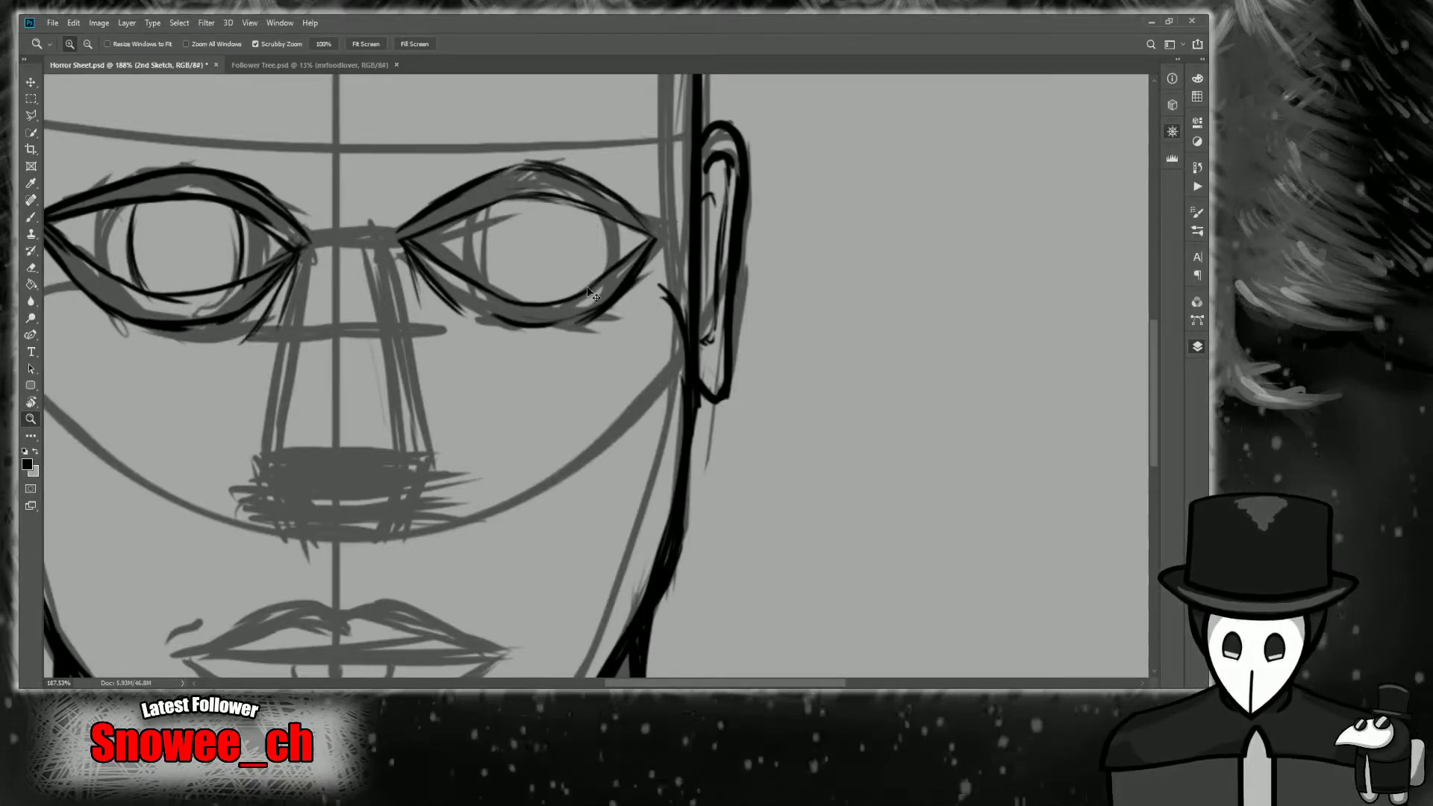
# Draw the inner and outer curved iris edges of the right eye between the top and bottom lid lines.
pyautogui.moveTo(515, 236); pyautogui.dragTo(806, 348)
pyautogui.moveTo(718, 351); pyautogui.dragTo(761, 348)
pyautogui.press('b')
pyautogui.moveTo(635, 475)
pyautogui.mouseDown()
pyautogui.moveTo(608, 328)
pyautogui.moveTo(620, 261)
pyautogui.moveTo(616, 405)
pyautogui.moveTo(640, 489)
pyautogui.mouseUp()
pyautogui.hotkey('ctrl', 'z')
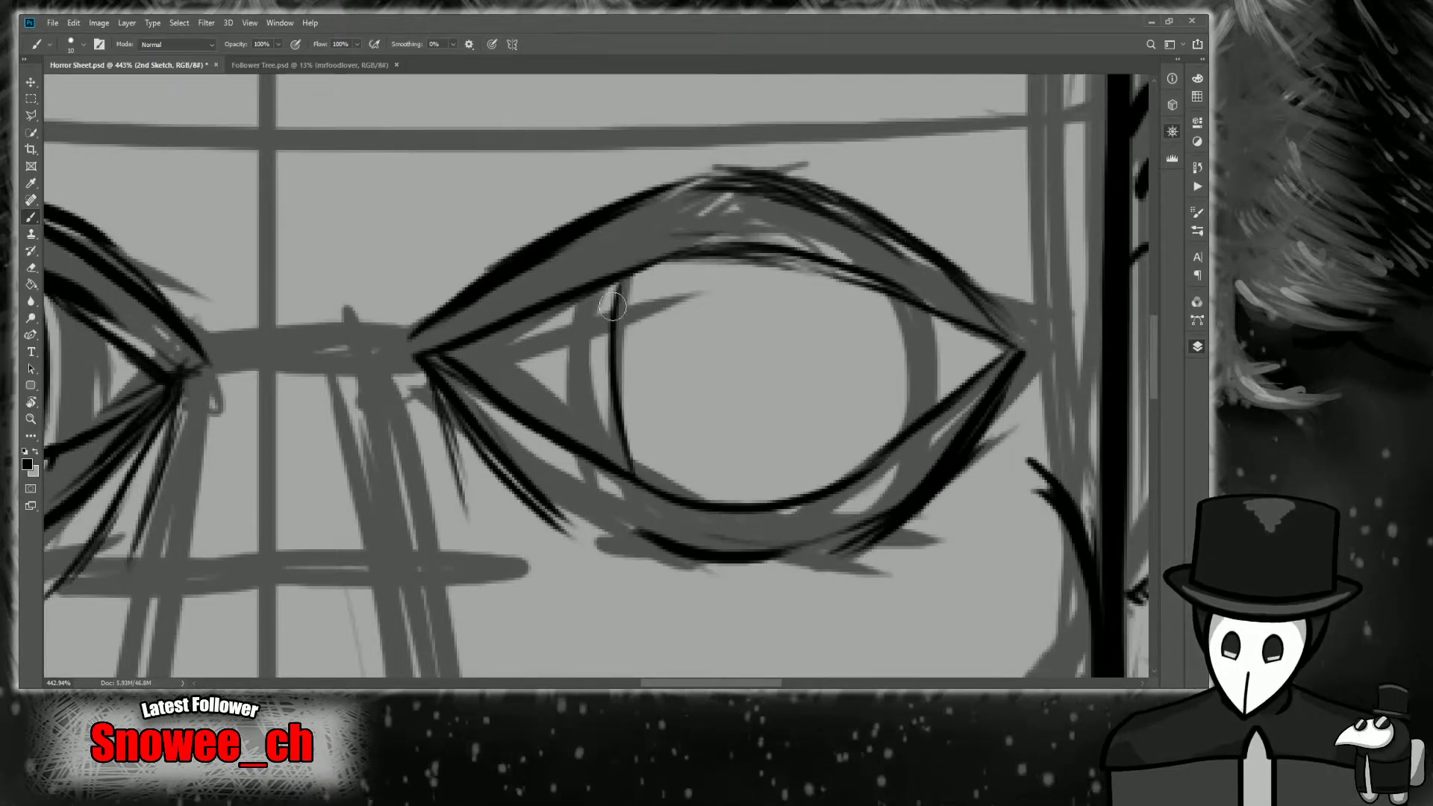
pyautogui.moveTo(857, 282); pyautogui.dragTo(868, 475)
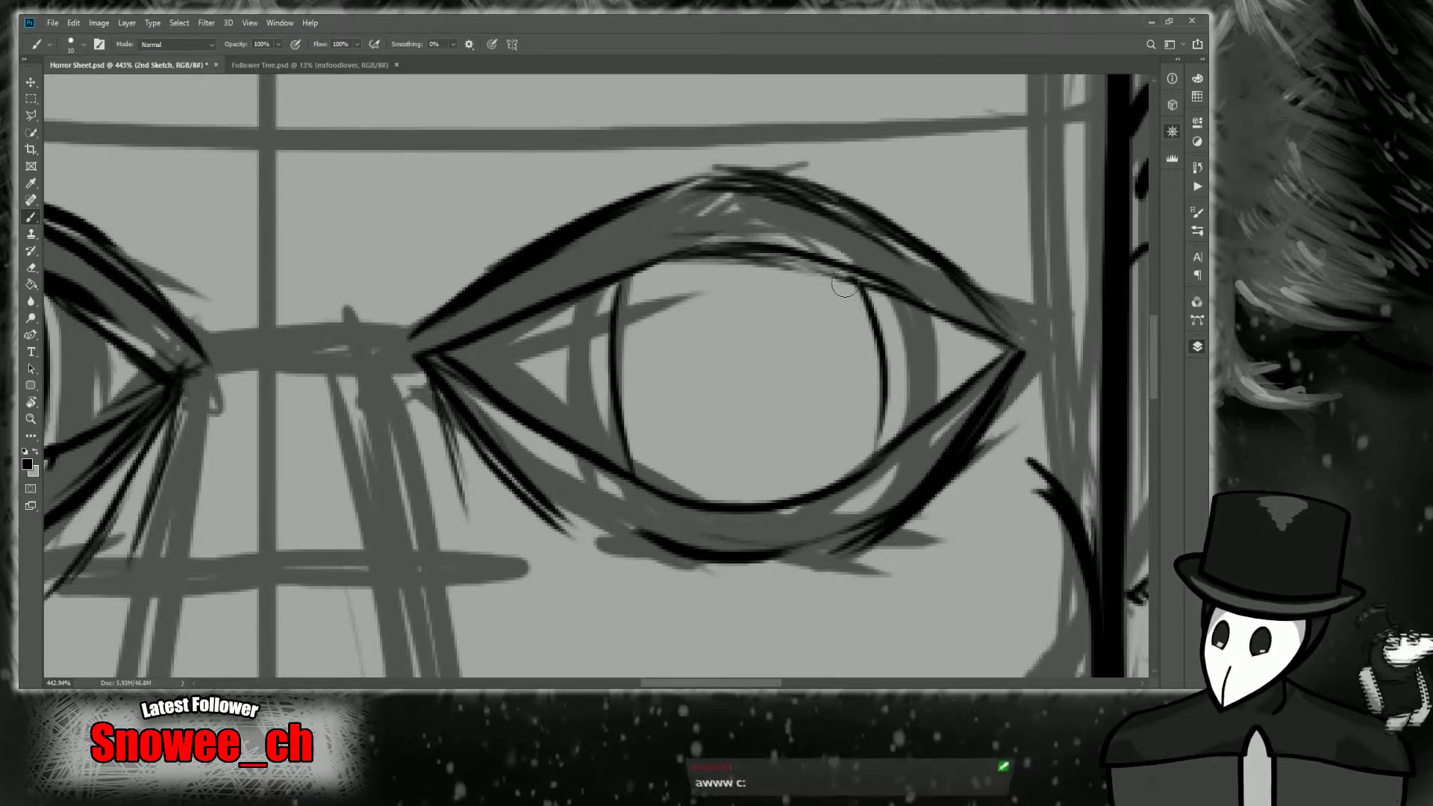
pyautogui.moveTo(858, 285); pyautogui.dragTo(867, 466)
pyautogui.moveTo(879, 379)
pyautogui.mouseDown()
pyautogui.moveTo(866, 467)
pyautogui.moveTo(811, 451)
pyautogui.mouseUp()
# Thicken both iris edges of the right eye with repeated curved strokes.
pyautogui.press('z')
pyautogui.moveTo(1062, 164); pyautogui.dragTo(949, 85)
pyautogui.moveTo(787, 388); pyautogui.dragTo(773, 416)
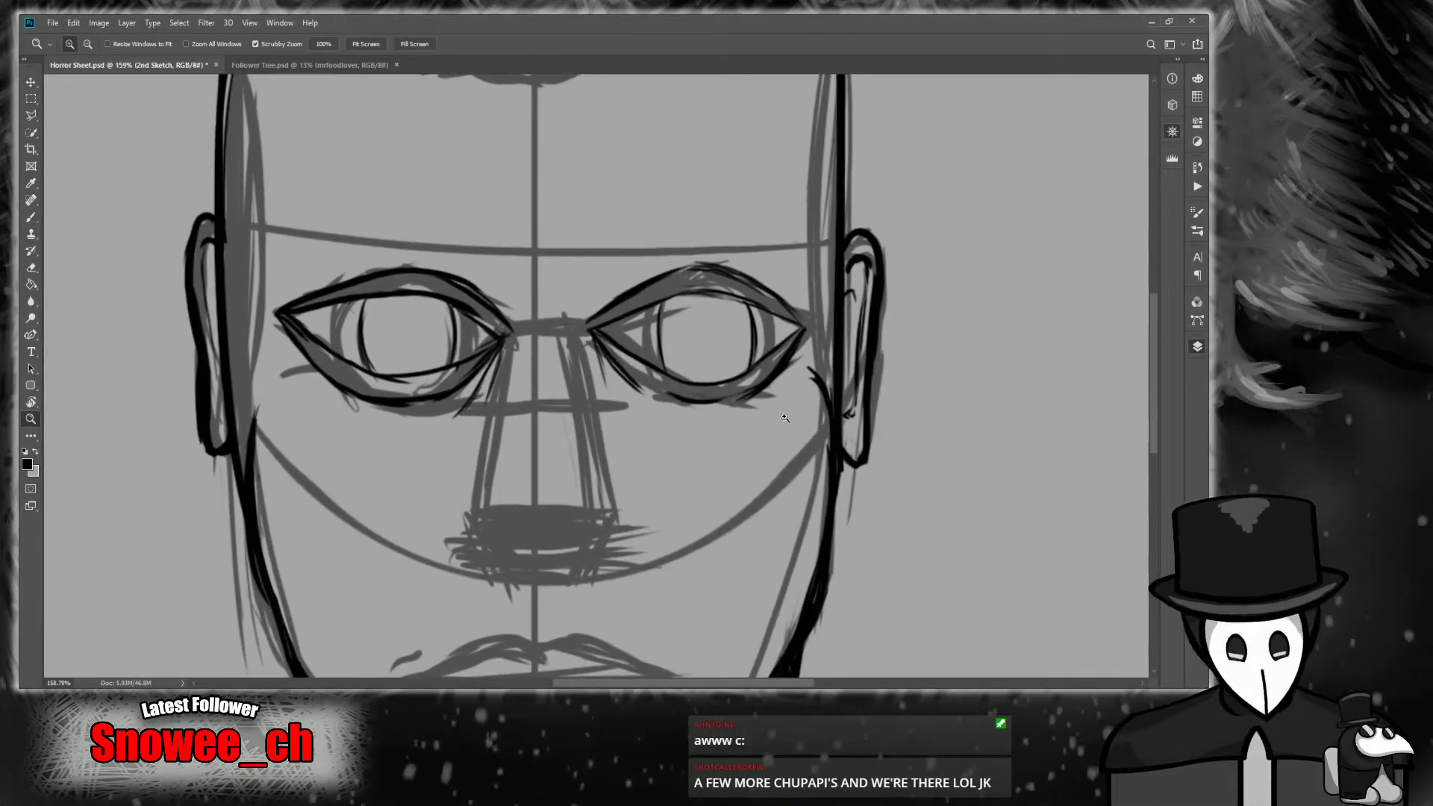
pyautogui.moveTo(674, 335)
pyautogui.mouseDown()
pyautogui.moveTo(697, 326)
pyautogui.moveTo(716, 368)
pyautogui.mouseUp()
pyautogui.press('b')
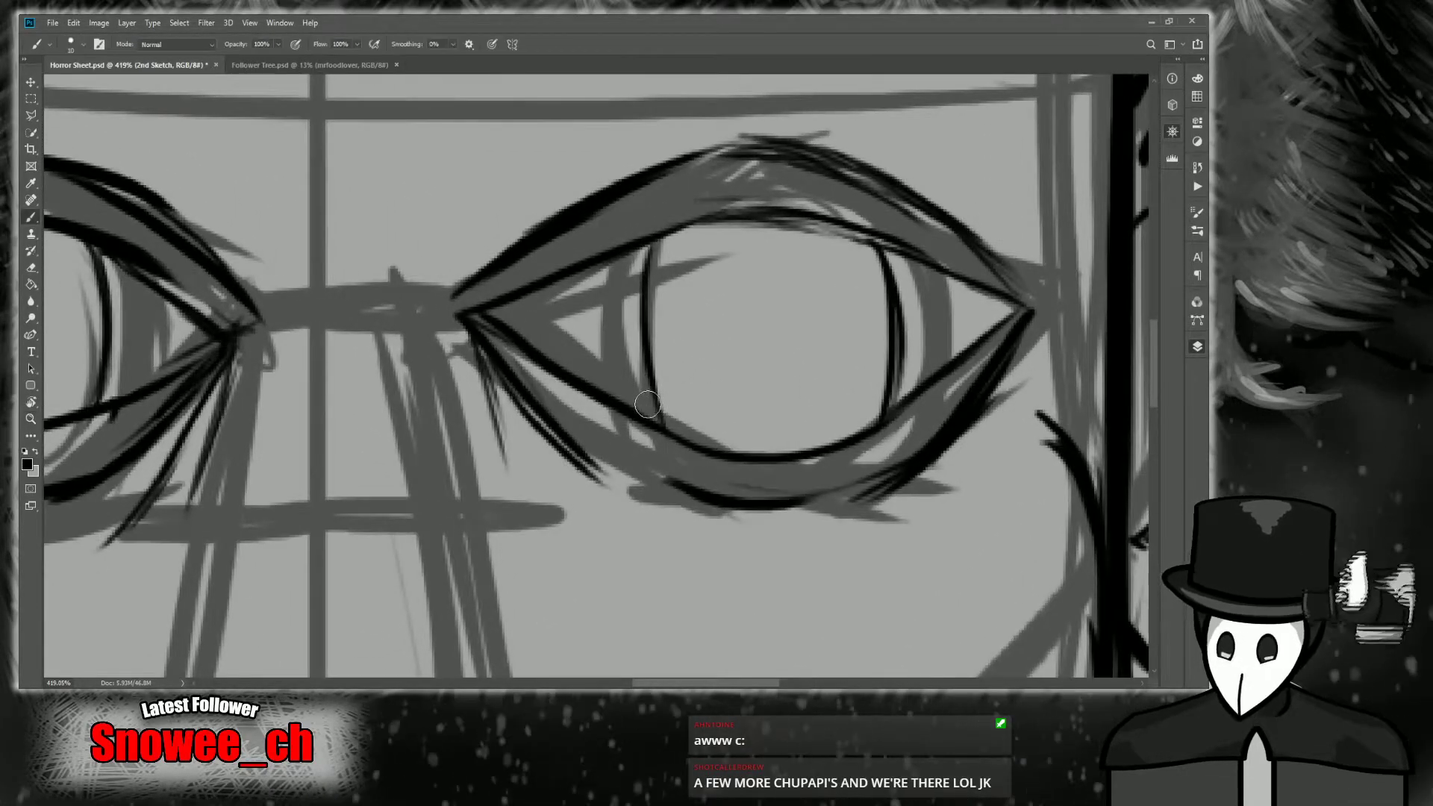
pyautogui.moveTo(661, 425); pyautogui.dragTo(656, 245)
pyautogui.moveTo(641, 321); pyautogui.dragTo(669, 229)
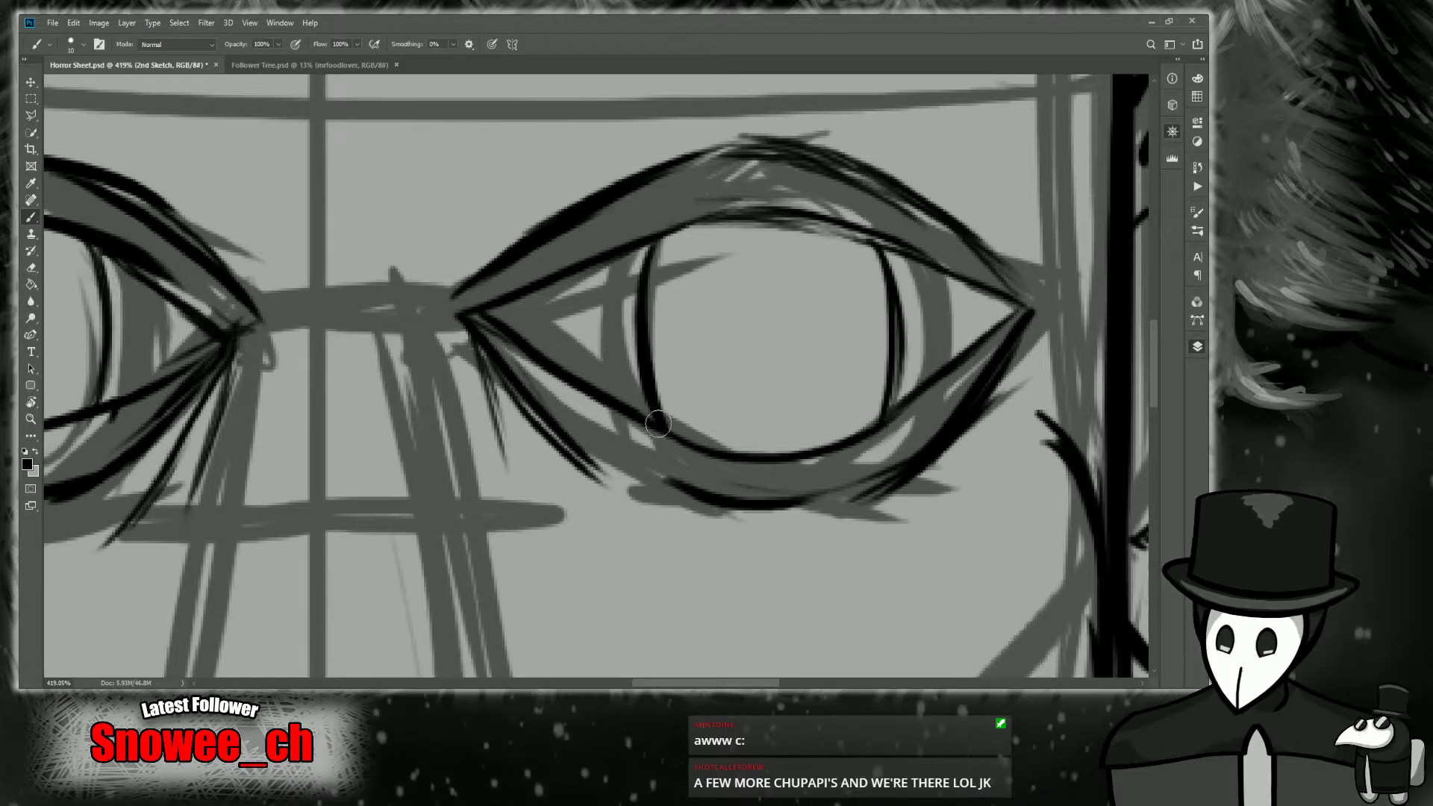
pyautogui.moveTo(876, 260); pyautogui.dragTo(878, 432)
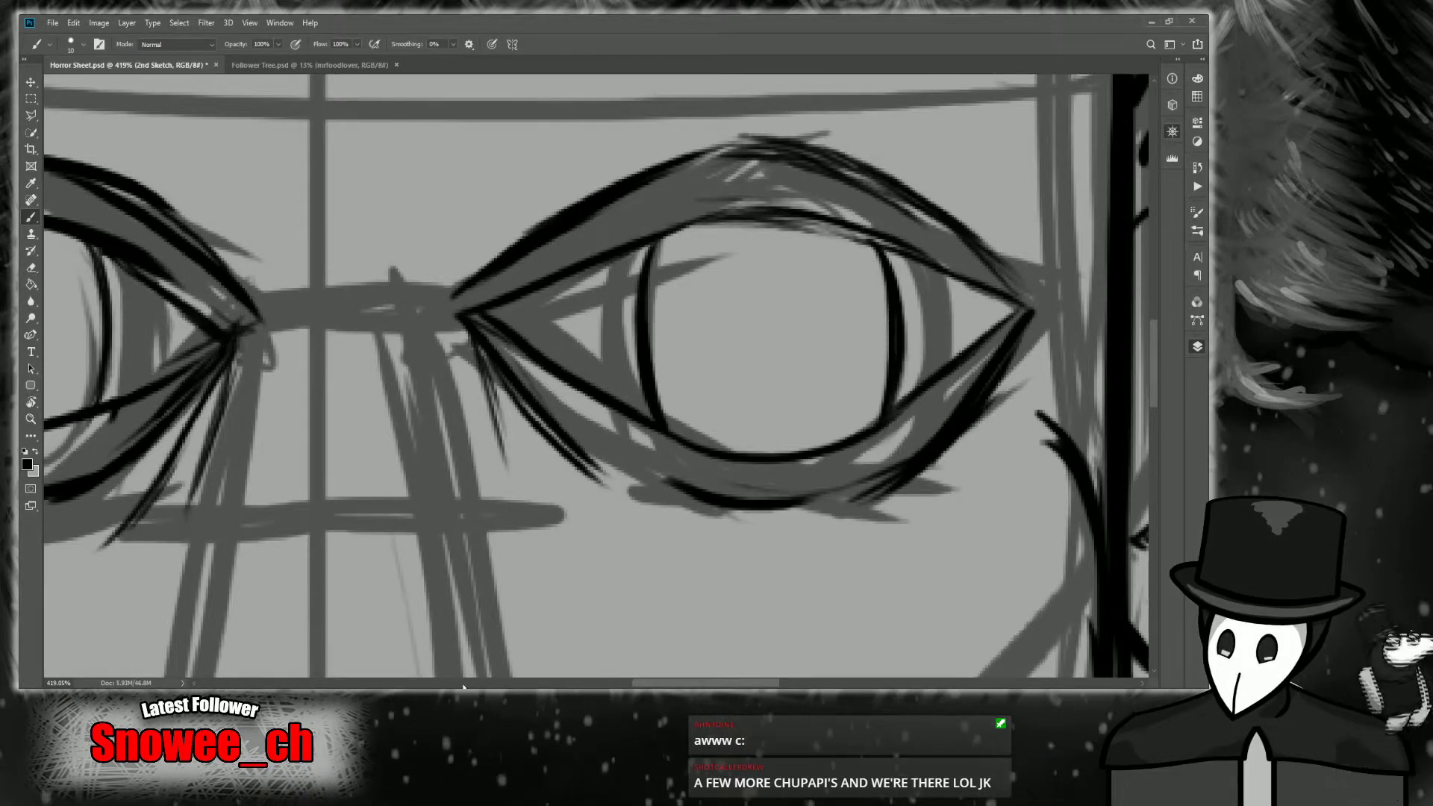
# Darken the crest of the right eye's top lid and the lid line above the iris.
pyautogui.moveTo(825, 237); pyautogui.dragTo(787, 331)
pyautogui.press('z')
pyautogui.moveTo(851, 355)
pyautogui.mouseDown()
pyautogui.moveTo(804, 380)
pyautogui.moveTo(855, 357)
pyautogui.mouseUp()
pyautogui.press('b')
pyautogui.moveTo(617, 267)
pyautogui.mouseDown()
pyautogui.moveTo(769, 246)
pyautogui.moveTo(738, 235)
pyautogui.moveTo(776, 250)
pyautogui.mouseUp()
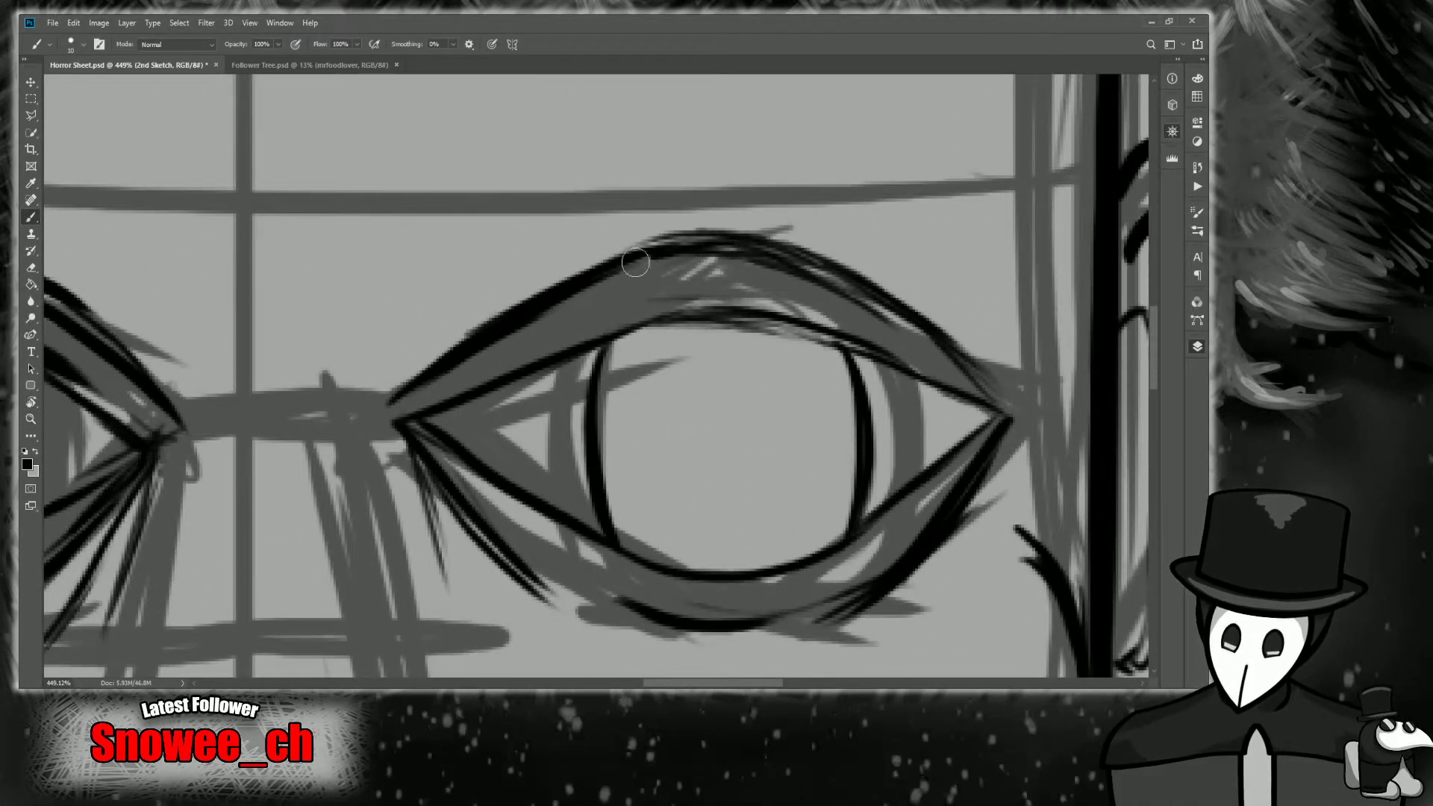
pyautogui.moveTo(625, 332)
pyautogui.mouseDown()
pyautogui.moveTo(769, 319)
pyautogui.moveTo(826, 345)
pyautogui.mouseUp()
pyautogui.moveTo(735, 326); pyautogui.dragTo(830, 344)
# Check the outlined eyes against the rest of the face, down to the nose, mouth and jaw.
pyautogui.press('z')
pyautogui.moveTo(788, 415); pyautogui.dragTo(727, 475)
pyautogui.moveTo(1032, 171)
pyautogui.mouseDown()
pyautogui.moveTo(1095, 96)
pyautogui.moveTo(993, 93)
pyautogui.mouseUp()
pyautogui.moveTo(762, 398); pyautogui.dragTo(779, 393)
pyautogui.press('b')
pyautogui.press('b')
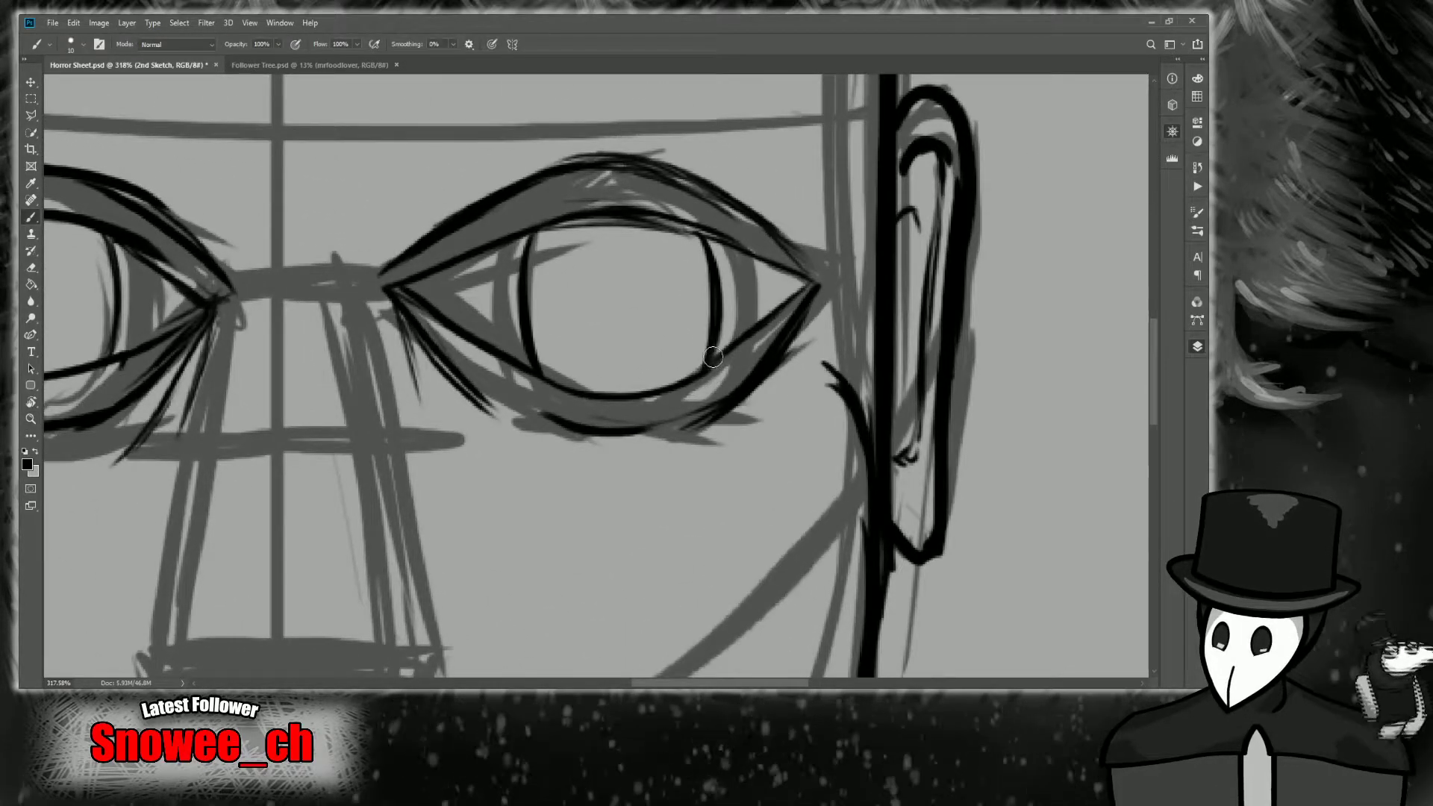
pyautogui.press('z')
pyautogui.moveTo(596, 415); pyautogui.dragTo(567, 452)
pyautogui.moveTo(732, 144); pyautogui.dragTo(1075, 290)
pyautogui.moveTo(1032, 157)
pyautogui.mouseDown()
pyautogui.moveTo(1057, 180)
pyautogui.moveTo(1039, 156)
pyautogui.mouseUp()
pyautogui.moveTo(1094, 456); pyautogui.dragTo(1037, 172)
pyautogui.moveTo(1078, 236); pyautogui.dragTo(1038, 177)
pyautogui.scroll(3, 1038, 177)
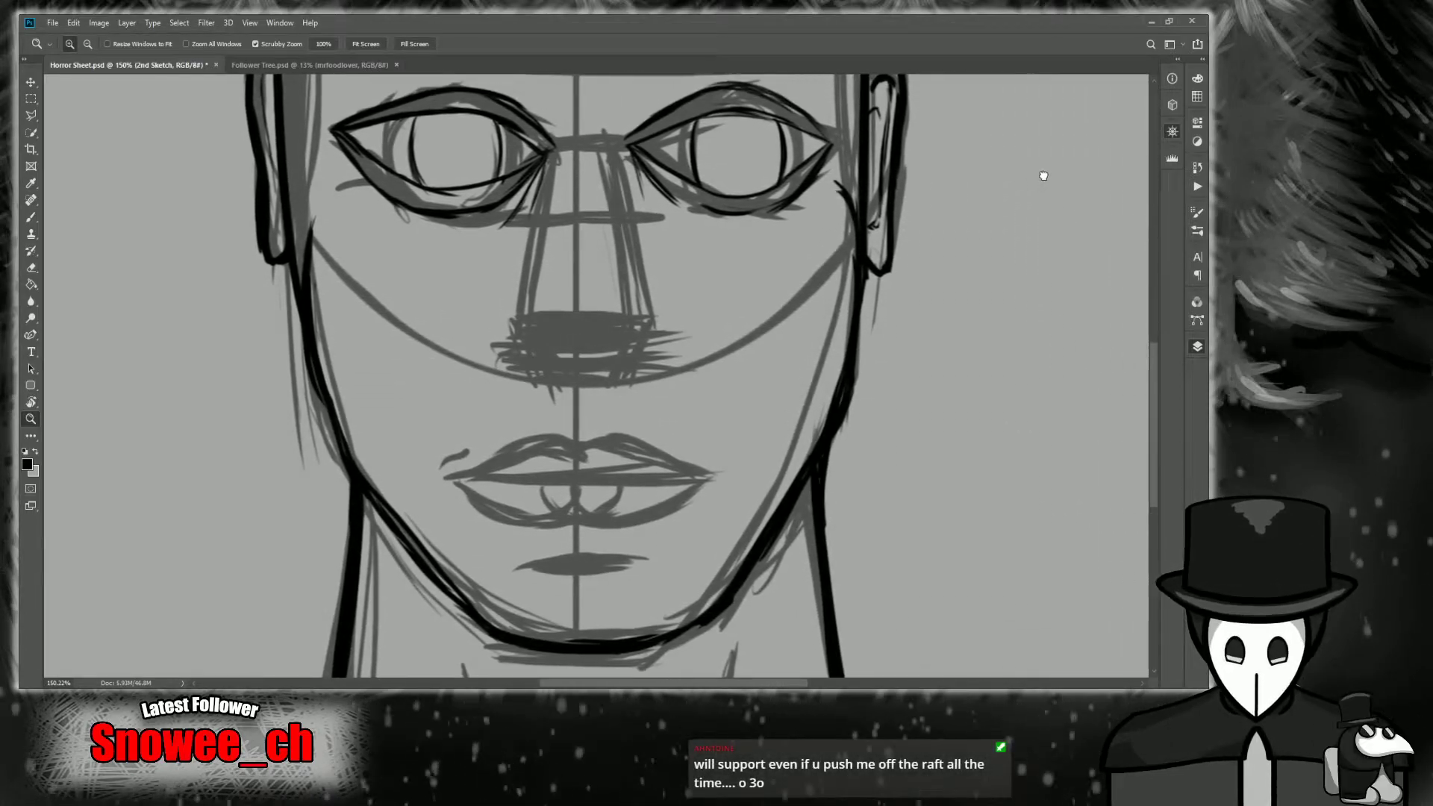
pyautogui.moveTo(666, 326); pyautogui.dragTo(756, 328)
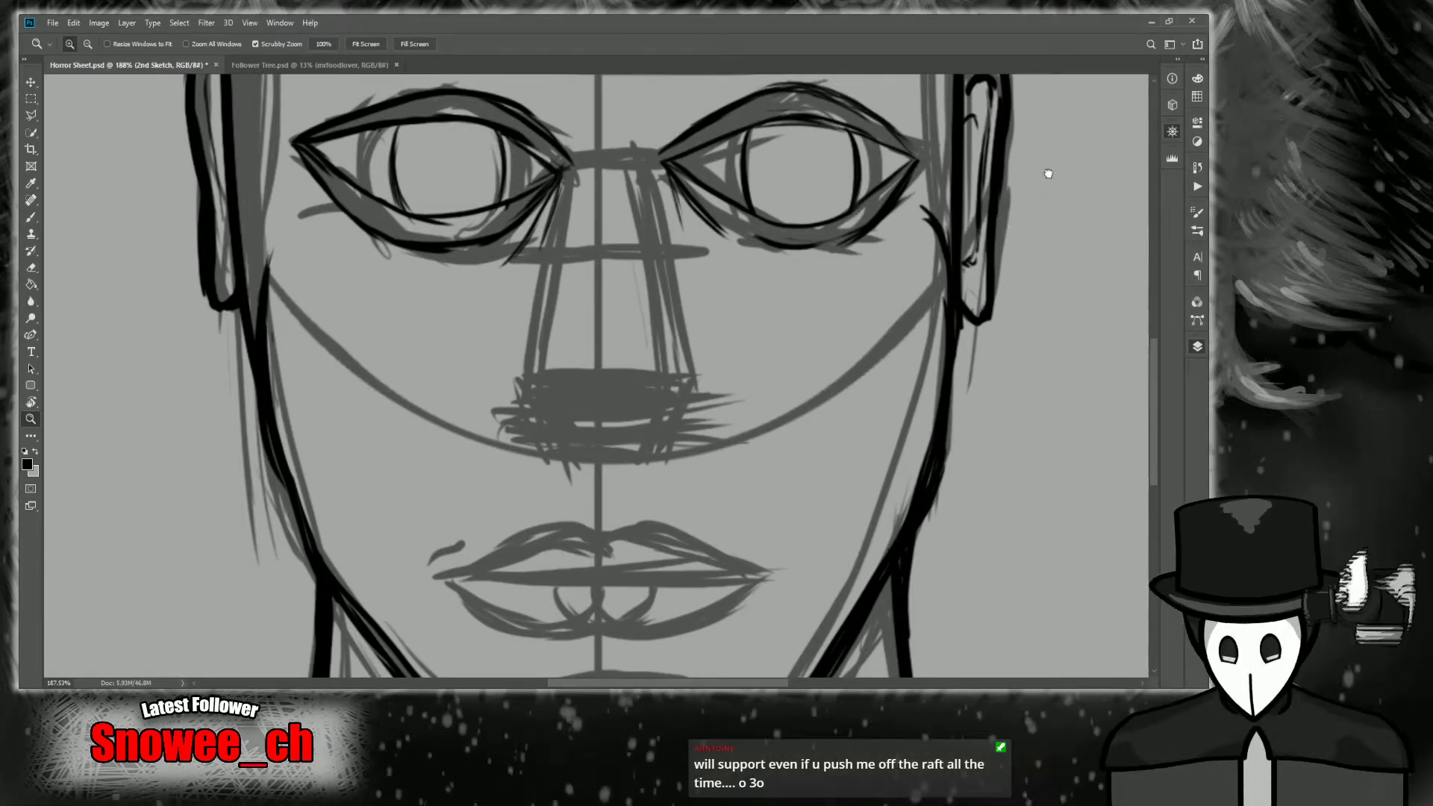
pyautogui.scroll(3, 1048, 173)
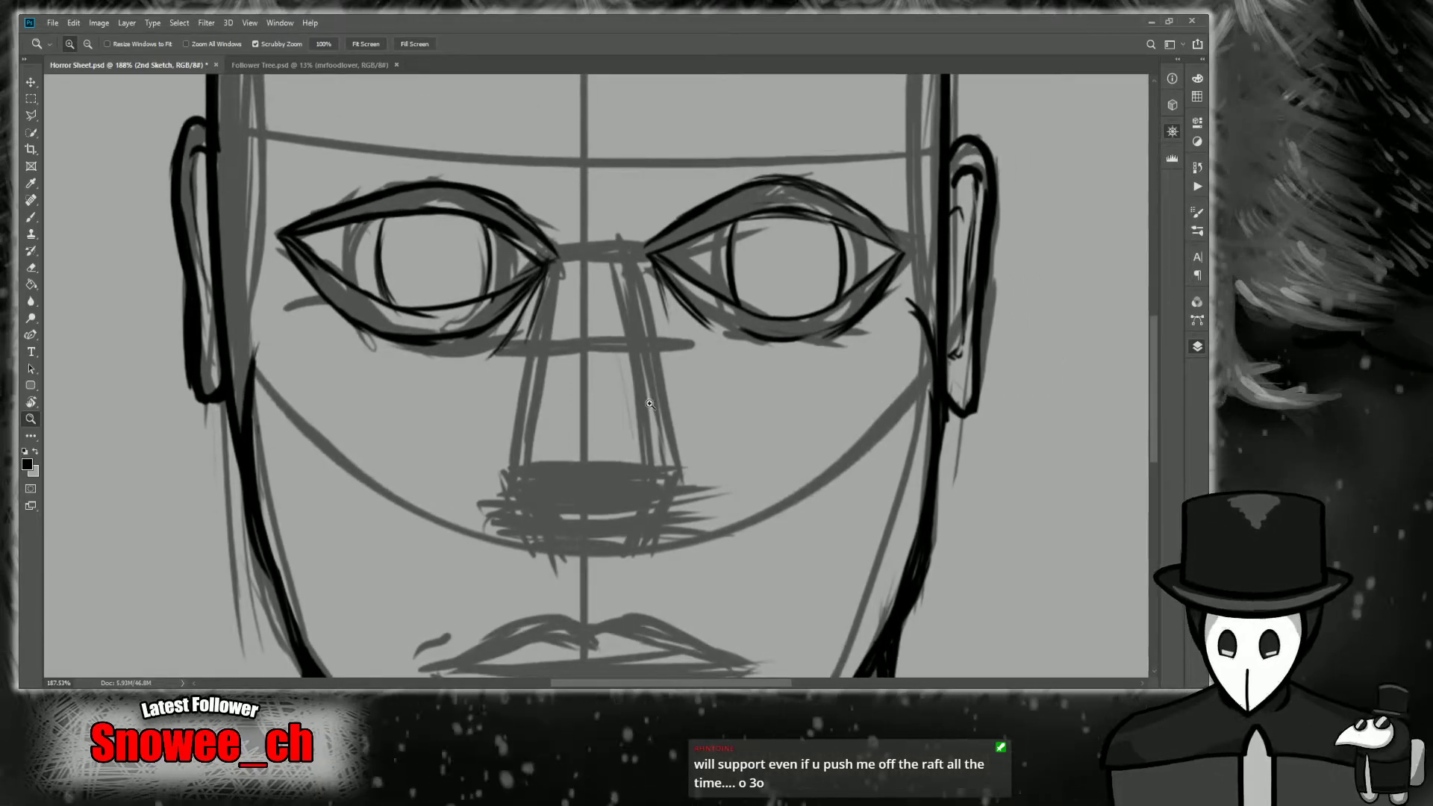
# Draw the left side of the nose bridge with doubled strokes from the left eye's inner corner toward the nose tip.
pyautogui.moveTo(649, 403); pyautogui.dragTo(677, 403)
pyautogui.moveTo(572, 379); pyautogui.dragTo(664, 379)
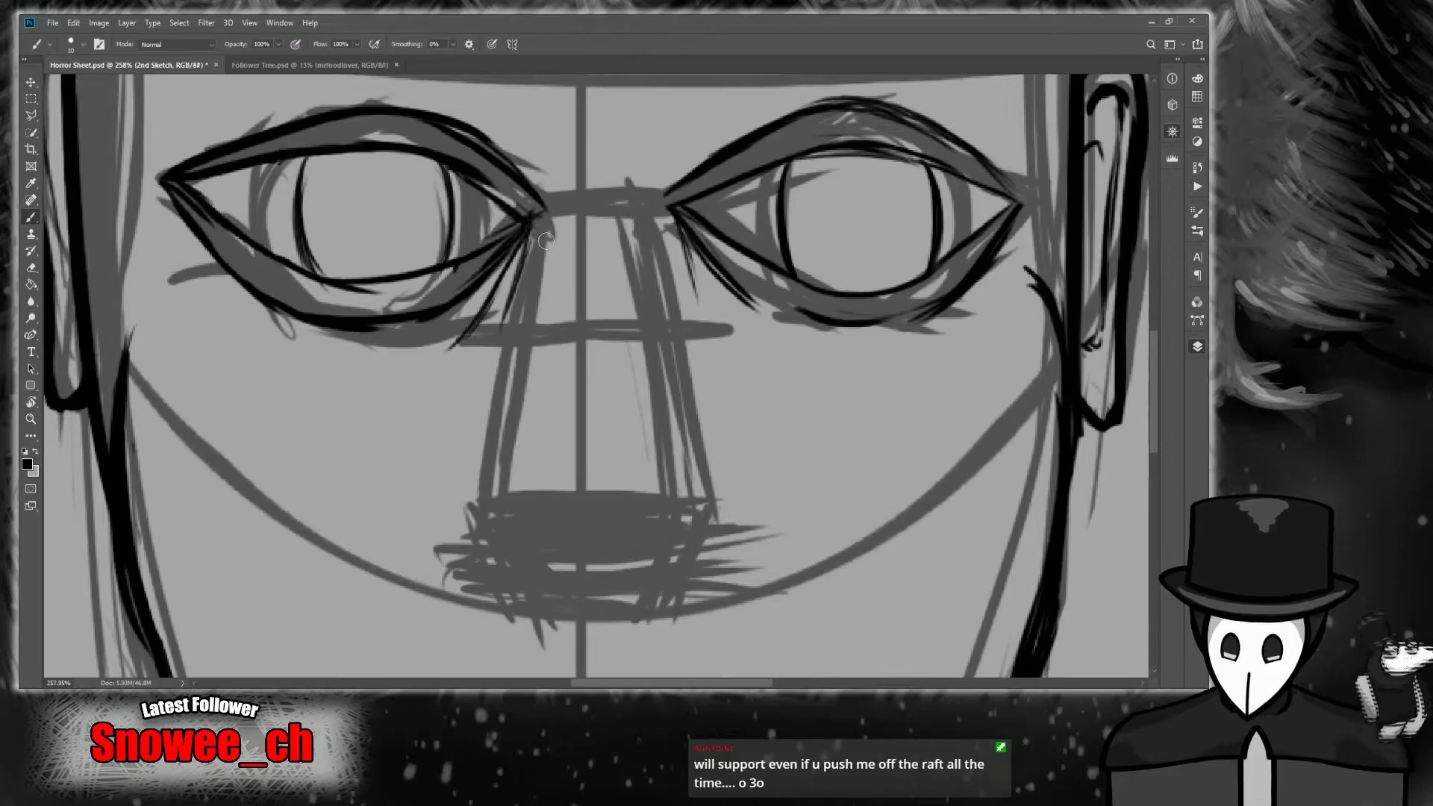
pyautogui.moveTo(512, 470); pyautogui.dragTo(542, 251)
pyautogui.moveTo(510, 485); pyautogui.dragTo(542, 238)
pyautogui.moveTo(641, 270); pyautogui.dragTo(677, 493)
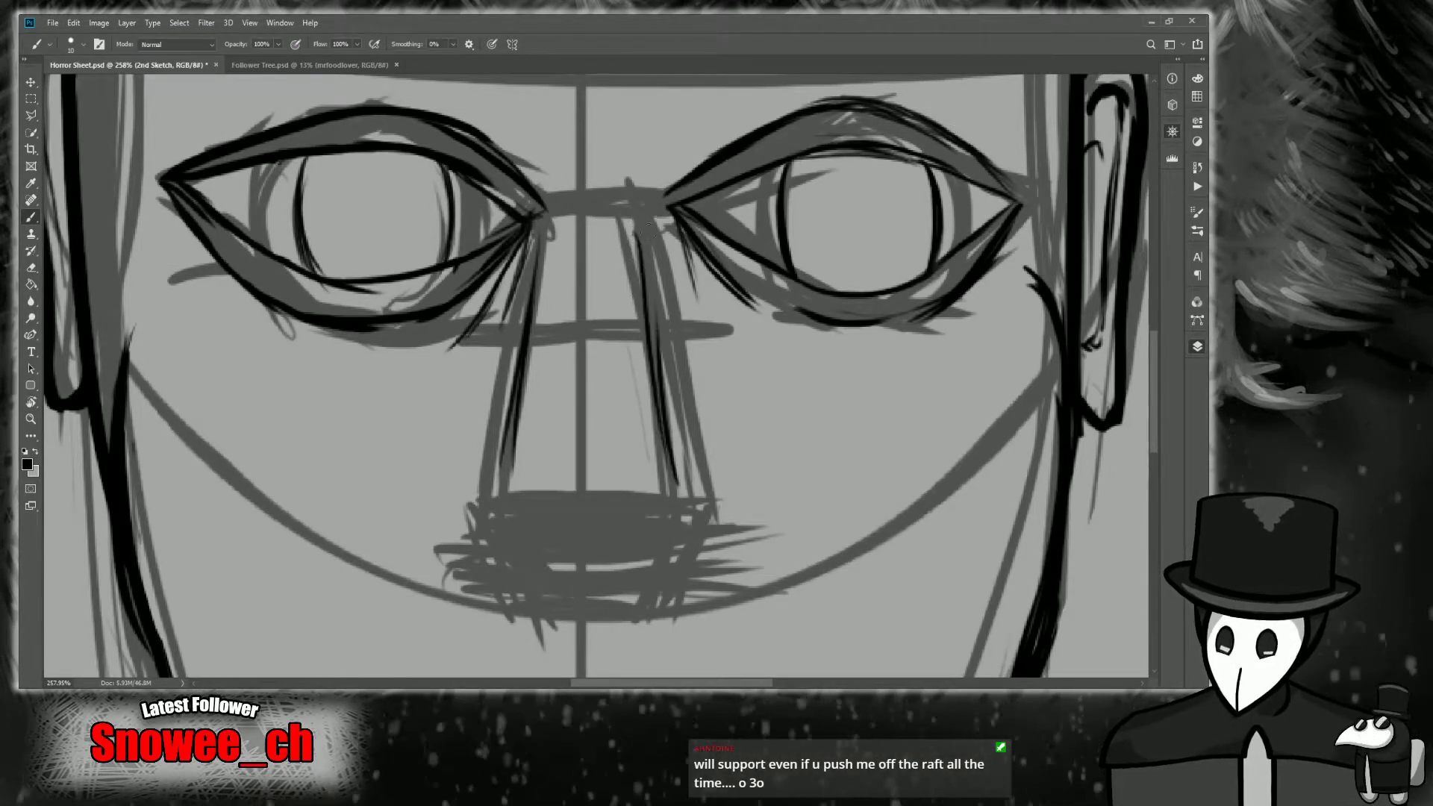
pyautogui.moveTo(639, 218); pyautogui.dragTo(679, 454)
pyautogui.moveTo(640, 215); pyautogui.dragTo(673, 393)
pyautogui.press('e')
pyautogui.moveTo(643, 264); pyautogui.dragTo(666, 448)
# Draw the right side of the nose bridge, slanting from beside the right eye's inner corner down toward the nose tip.
pyautogui.press('b')
pyautogui.moveTo(628, 225); pyautogui.dragTo(679, 441)
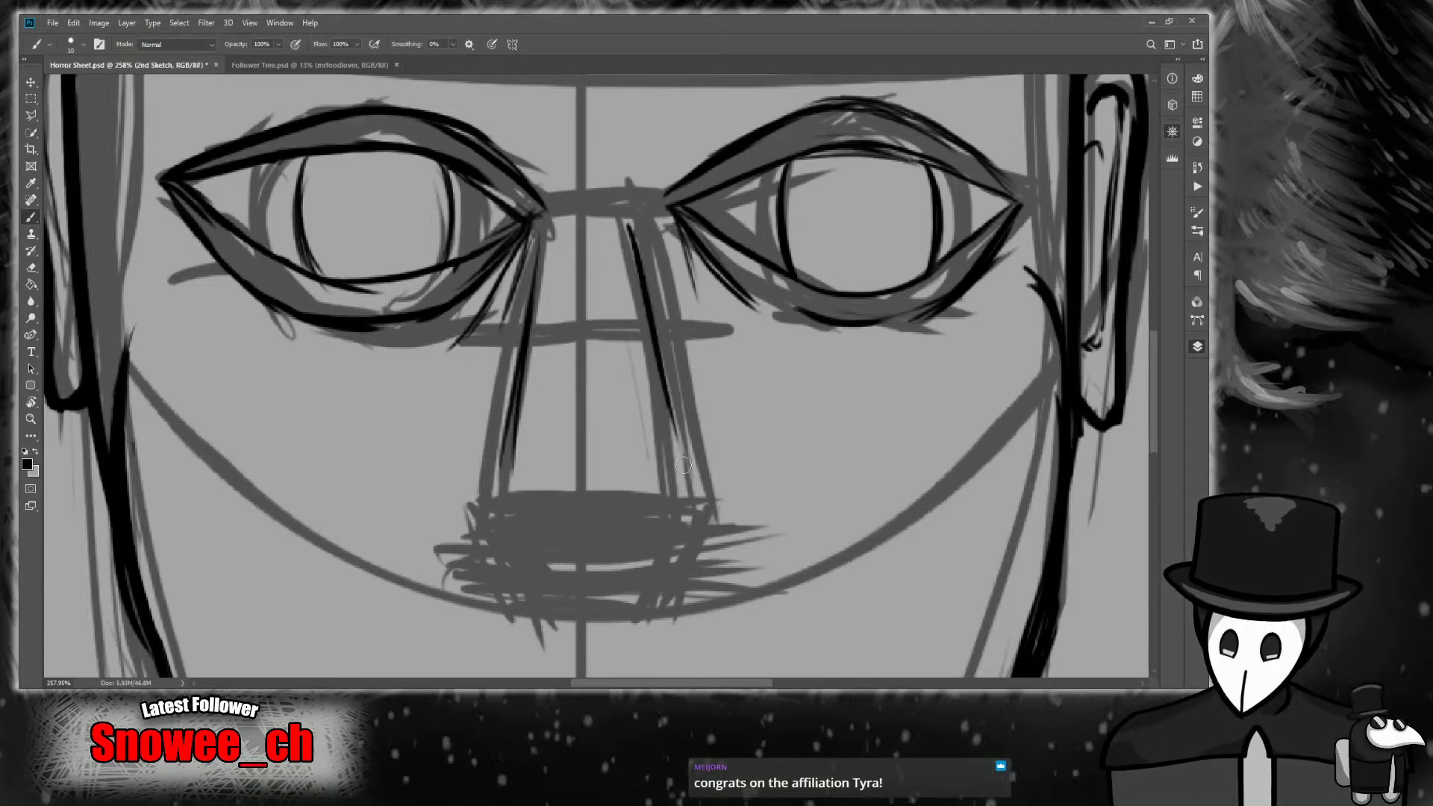
pyautogui.moveTo(636, 261); pyautogui.dragTo(670, 436)
# Extend the bridge lines downward and join them with a doubled U-shaped curve for the rounded nose tip.
pyautogui.press('z')
pyautogui.moveTo(574, 552); pyautogui.dragTo(615, 539)
pyautogui.moveTo(466, 446)
pyautogui.mouseDown()
pyautogui.moveTo(563, 564)
pyautogui.moveTo(675, 547)
pyautogui.mouseUp()
pyautogui.moveTo(744, 421); pyautogui.dragTo(620, 558)
pyautogui.moveTo(470, 454)
pyautogui.mouseDown()
pyautogui.moveTo(638, 554)
pyautogui.moveTo(720, 485)
pyautogui.mouseUp()
pyautogui.moveTo(745, 414); pyautogui.dragTo(709, 499)
pyautogui.moveTo(447, 435)
pyautogui.mouseDown()
pyautogui.moveTo(729, 444)
pyautogui.moveTo(502, 423)
pyautogui.moveTo(529, 418)
pyautogui.moveTo(512, 403)
pyautogui.moveTo(661, 383)
pyautogui.mouseUp()
pyautogui.press('e')
pyautogui.press('b')
# Draw the left nostril's arched underside and the start of the curve beneath the nose tip.
pyautogui.press('z')
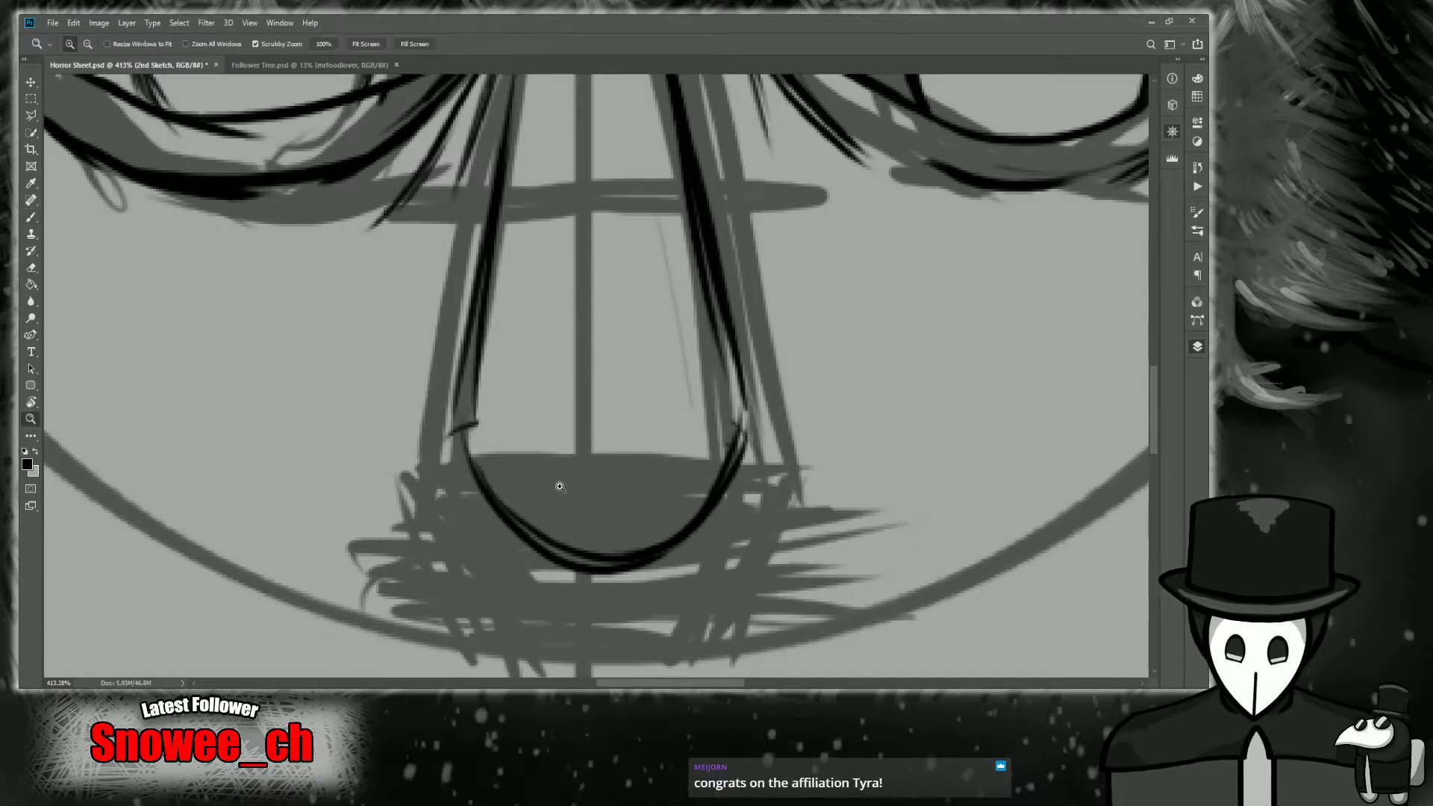
pyautogui.moveTo(559, 486); pyautogui.dragTo(540, 522)
pyautogui.moveTo(1027, 328); pyautogui.dragTo(978, 174)
pyautogui.moveTo(482, 373); pyautogui.dragTo(507, 370)
pyautogui.scroll(1, 507, 370)
pyautogui.press('b')
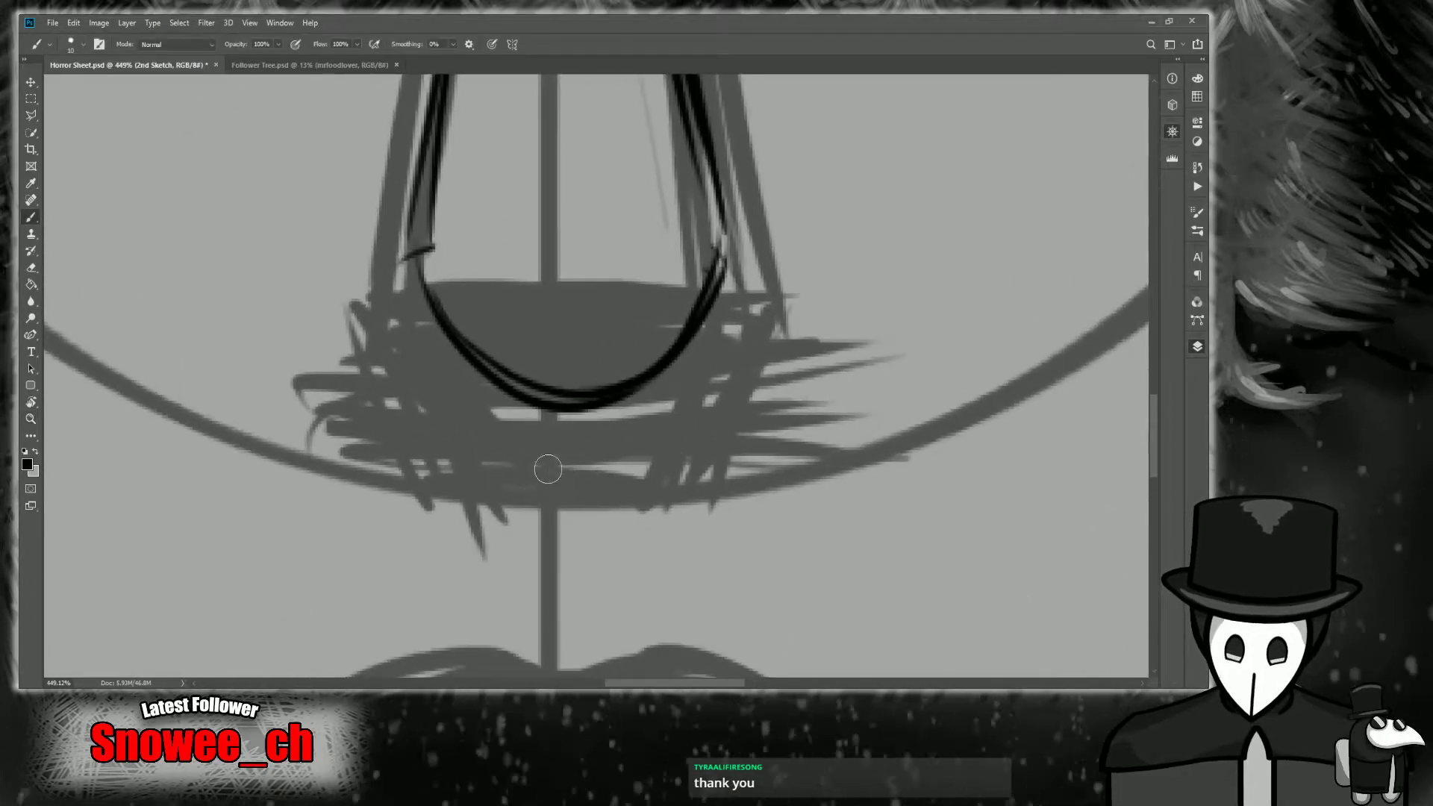
pyautogui.moveTo(492, 447)
pyautogui.mouseDown()
pyautogui.moveTo(598, 469)
pyautogui.moveTo(650, 449)
pyautogui.mouseUp()
pyautogui.moveTo(522, 469)
pyautogui.mouseDown()
pyautogui.moveTo(429, 422)
pyautogui.moveTo(508, 457)
pyautogui.moveTo(377, 437)
pyautogui.moveTo(513, 461)
pyautogui.mouseUp()
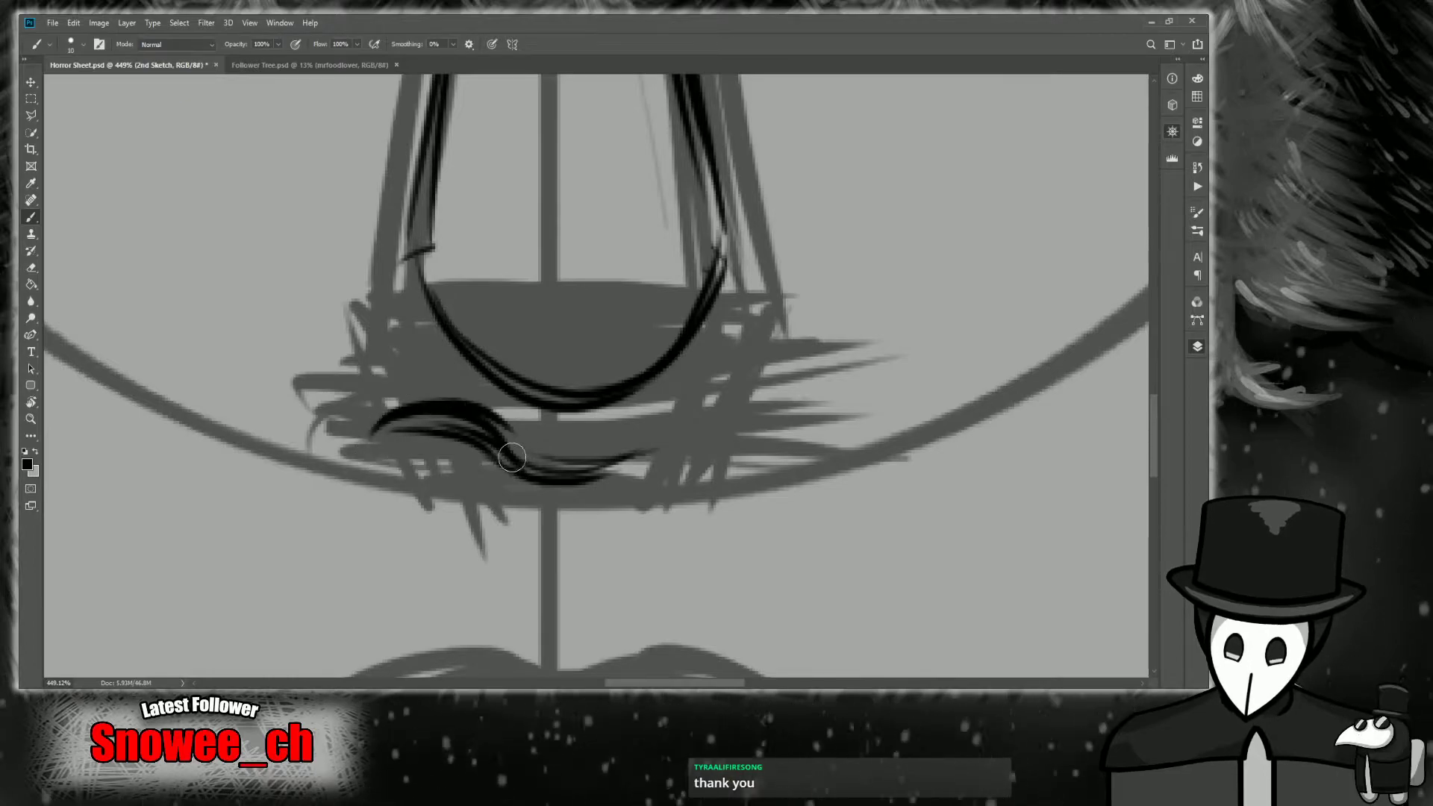
# Outline the left nostril's rounded outer wing and connect it up to the left bridge line.
pyautogui.moveTo(396, 434)
pyautogui.mouseDown()
pyautogui.moveTo(317, 403)
pyautogui.moveTo(343, 246)
pyautogui.moveTo(287, 352)
pyautogui.moveTo(306, 409)
pyautogui.mouseUp()
pyautogui.moveTo(390, 431)
pyautogui.mouseDown()
pyautogui.moveTo(293, 354)
pyautogui.moveTo(432, 177)
pyautogui.mouseUp()
pyautogui.moveTo(431, 176); pyautogui.dragTo(360, 252)
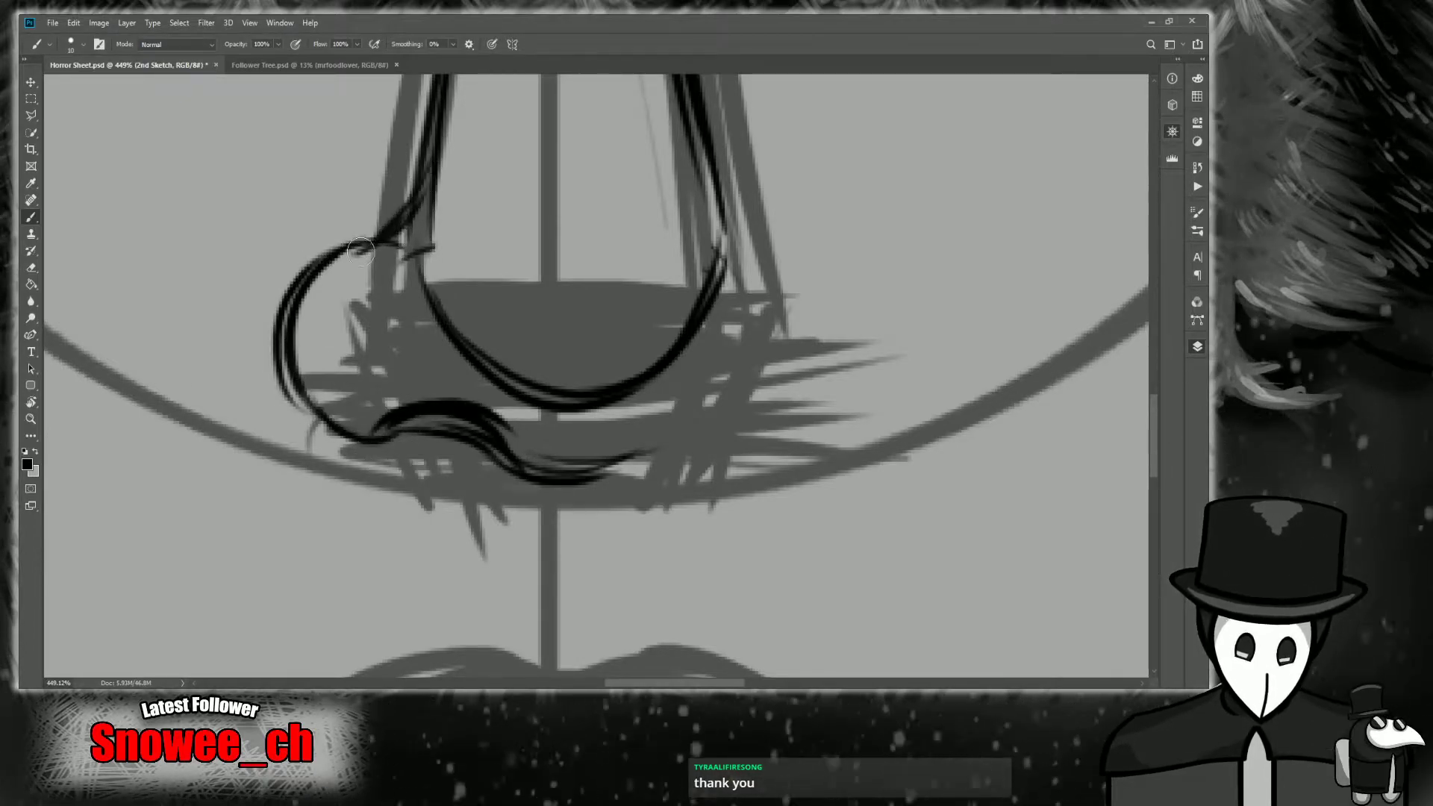
# Carry the nose's underside across into the right nostril's arch and outline its rounded wing, connected to the right bridge line.
pyautogui.moveTo(384, 427)
pyautogui.mouseDown()
pyautogui.moveTo(448, 415)
pyautogui.moveTo(561, 471)
pyautogui.moveTo(650, 446)
pyautogui.moveTo(740, 383)
pyautogui.mouseUp()
pyautogui.moveTo(657, 450)
pyautogui.mouseDown()
pyautogui.moveTo(816, 420)
pyautogui.moveTo(733, 386)
pyautogui.moveTo(815, 421)
pyautogui.mouseUp()
pyautogui.moveTo(720, 237); pyautogui.dragTo(846, 321)
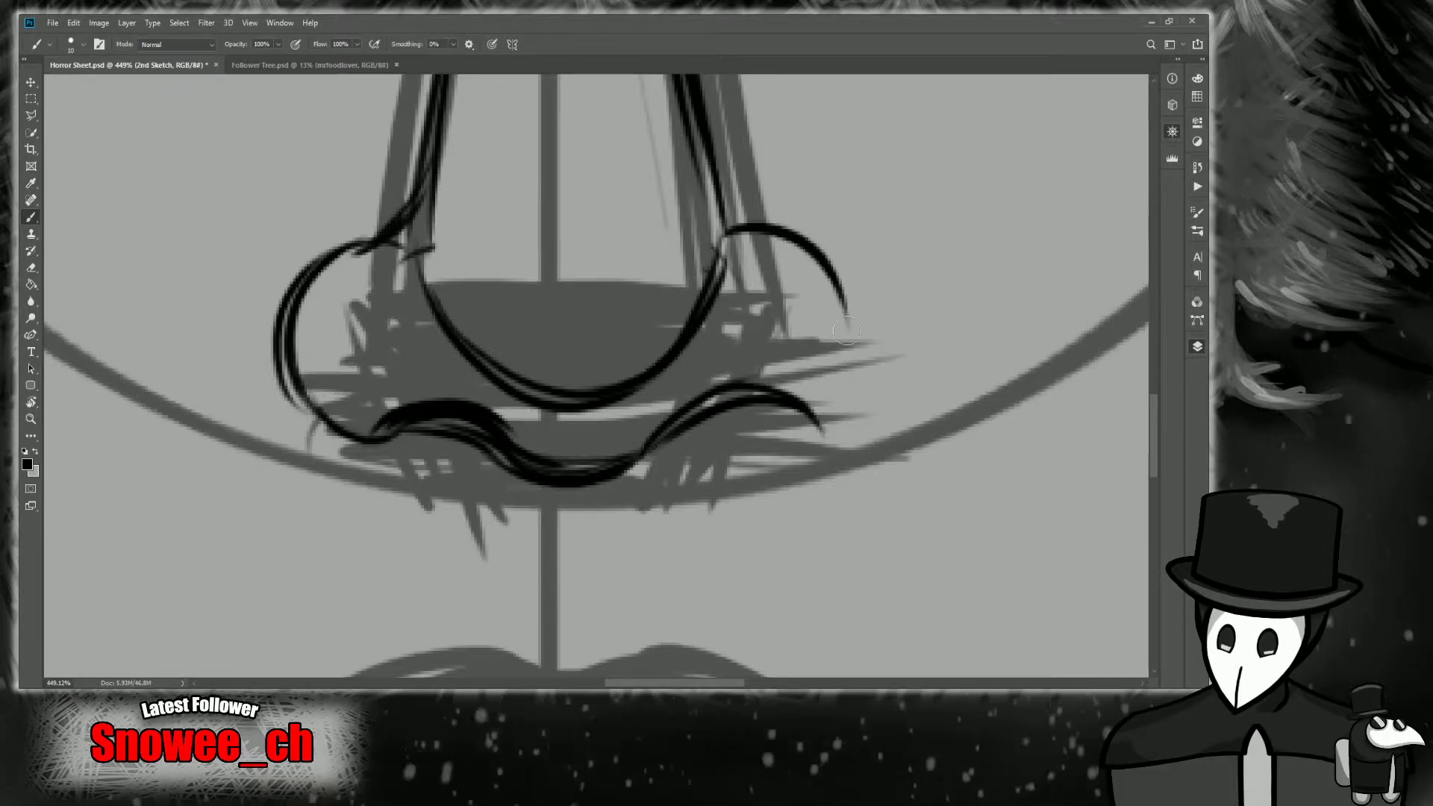
pyautogui.moveTo(732, 243); pyautogui.dragTo(836, 440)
pyautogui.moveTo(859, 339); pyautogui.dragTo(805, 456)
pyautogui.moveTo(776, 394)
pyautogui.mouseDown()
pyautogui.moveTo(802, 462)
pyautogui.moveTo(813, 286)
pyautogui.mouseUp()
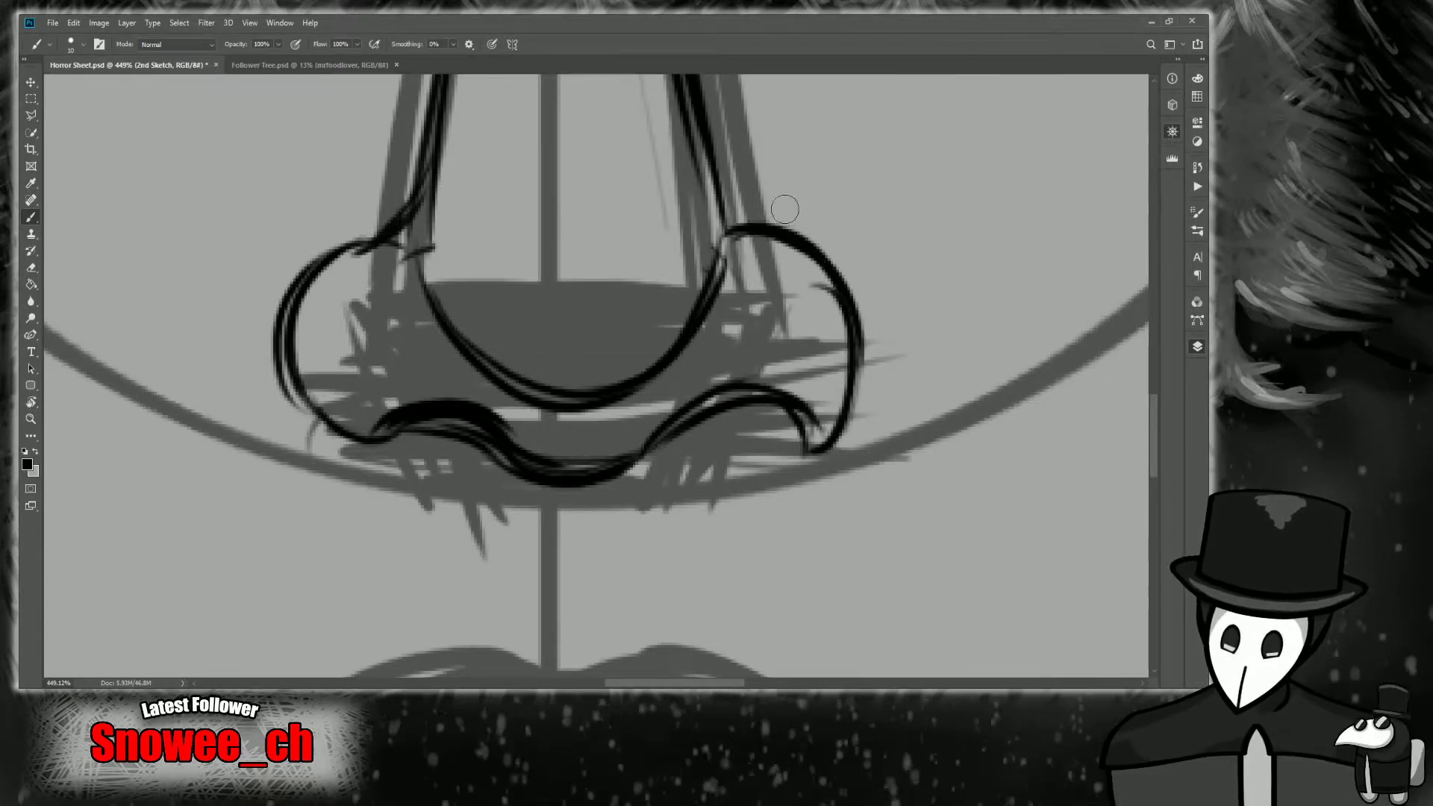
pyautogui.moveTo(725, 159); pyautogui.dragTo(772, 223)
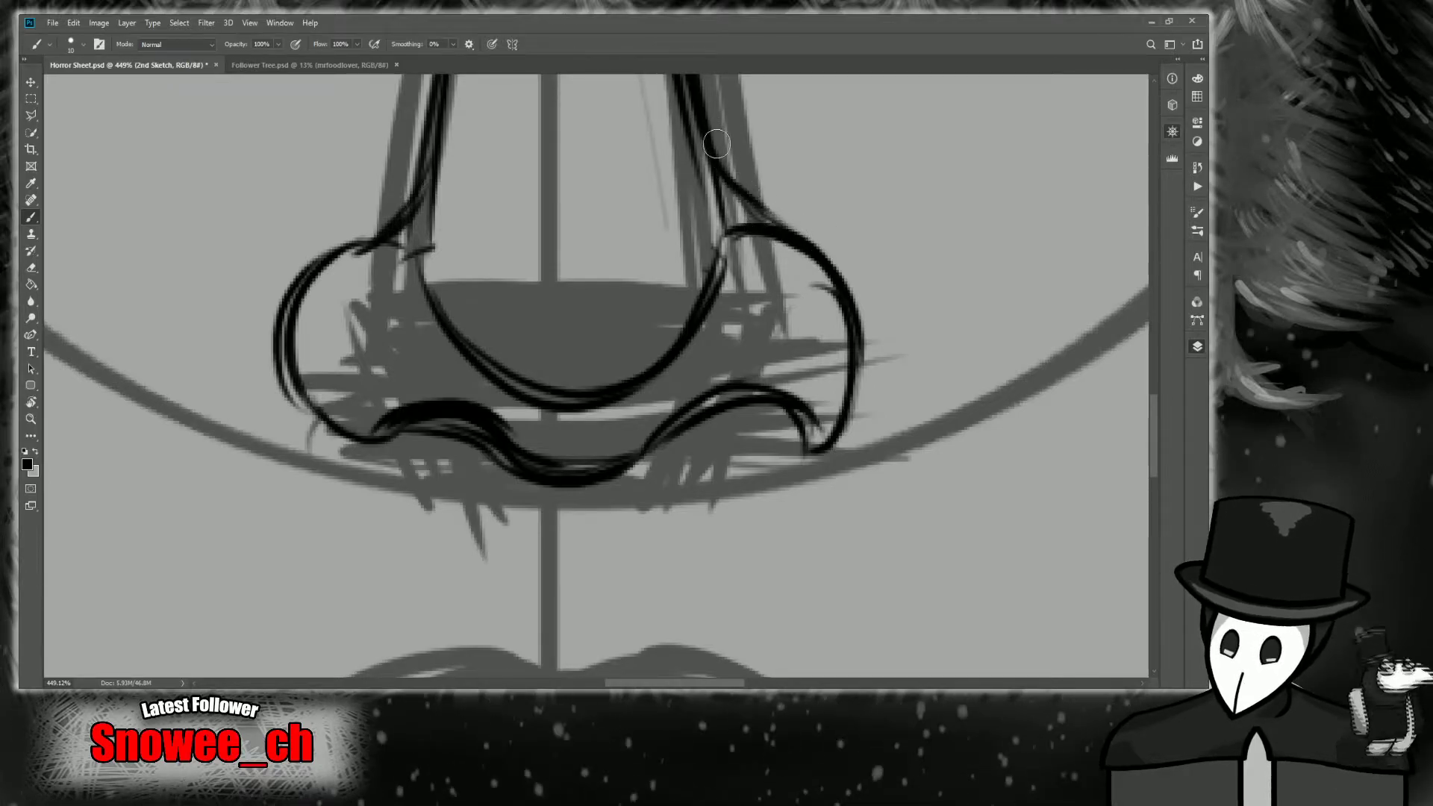
# Draw the inner eyebrow lines sweeping up and outward from the inner corners of both lower eyes.
pyautogui.press('z')
pyautogui.moveTo(689, 352); pyautogui.dragTo(661, 357)
pyautogui.moveTo(1058, 171); pyautogui.dragTo(1116, 353)
pyautogui.moveTo(896, 324)
pyautogui.mouseDown()
pyautogui.moveTo(839, 369)
pyautogui.moveTo(907, 358)
pyautogui.mouseUp()
pyautogui.press('b')
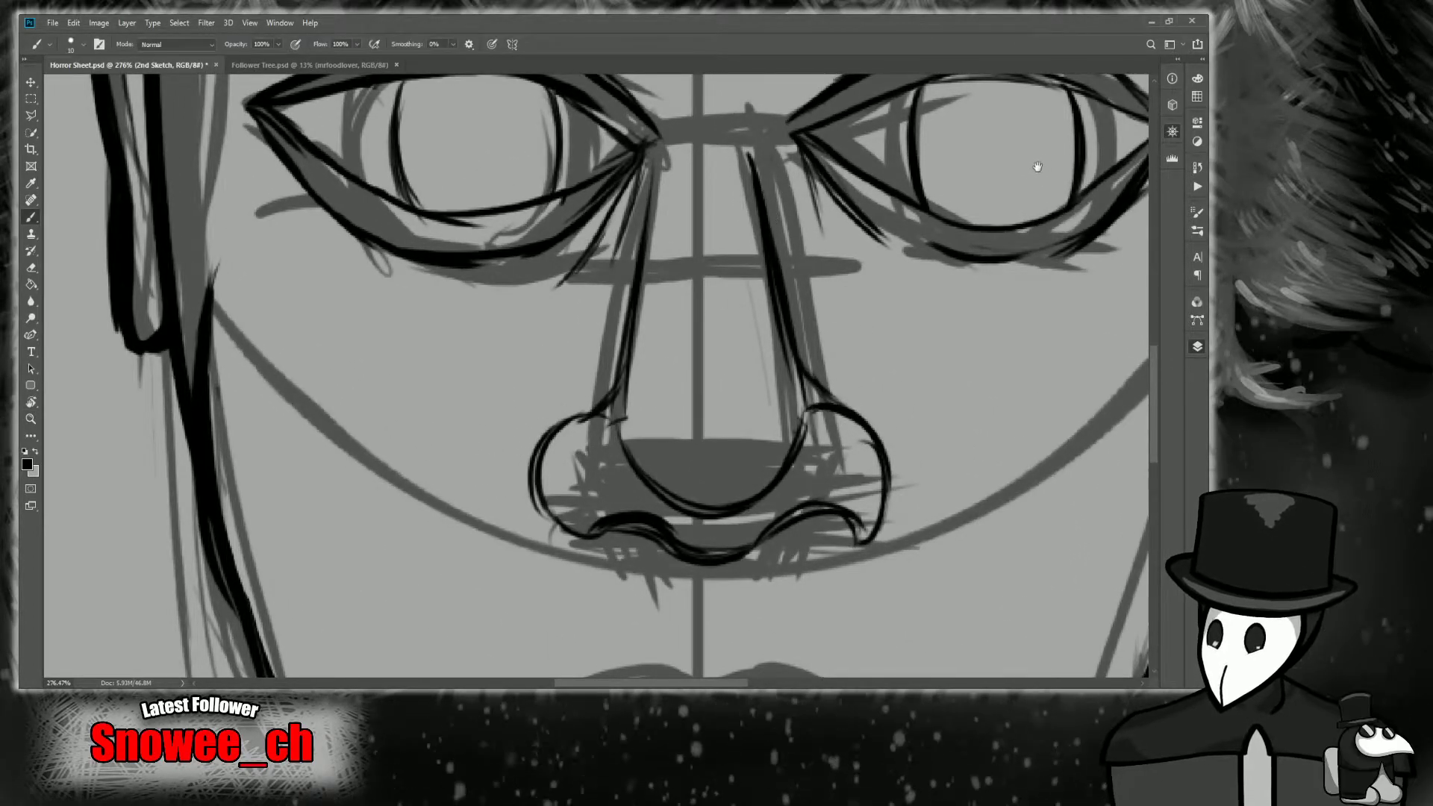
pyautogui.scroll(3, 1045, 164)
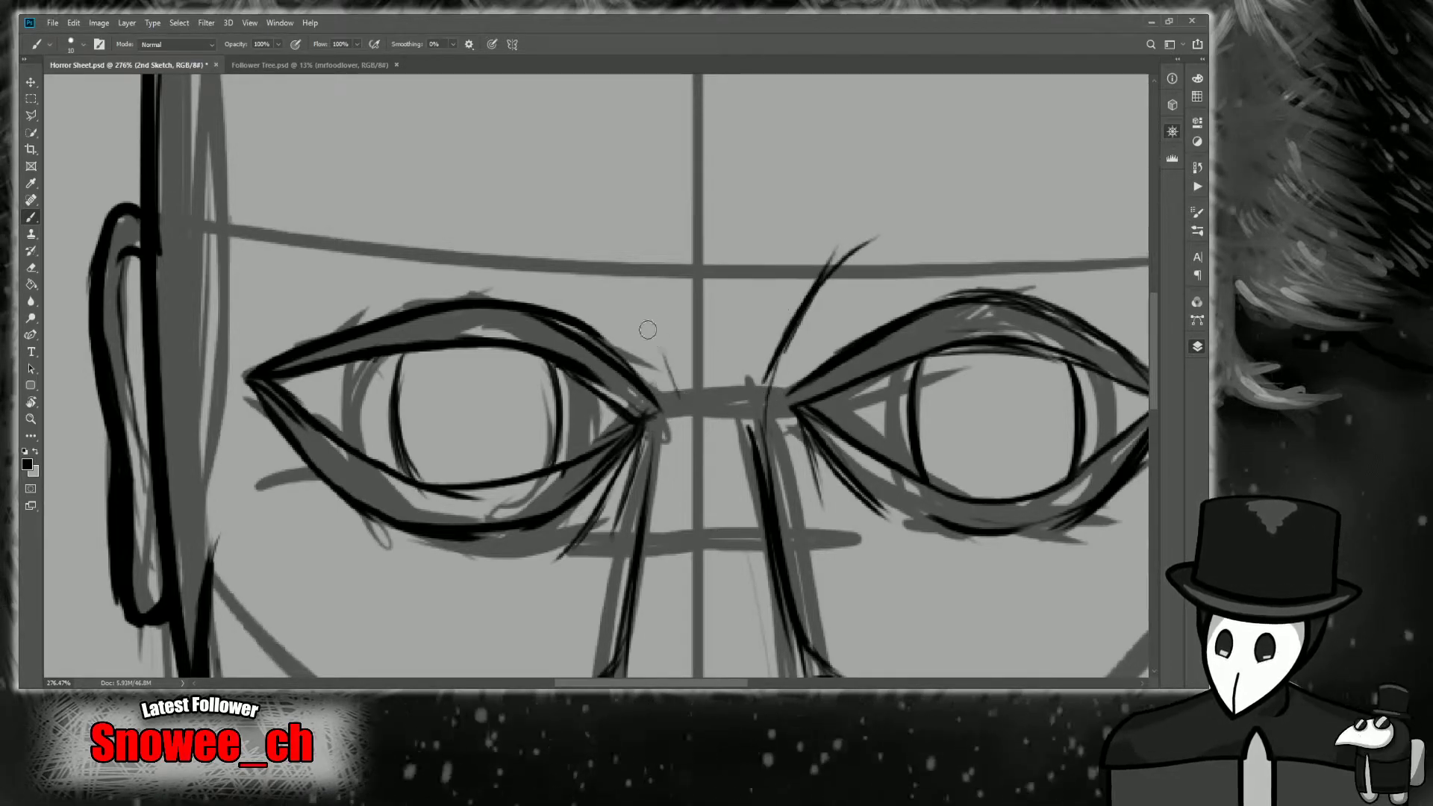
pyautogui.moveTo(648, 385)
pyautogui.mouseDown()
pyautogui.moveTo(618, 295)
pyautogui.moveTo(578, 267)
pyautogui.mouseUp()
# Outline the right eyebrow with upper and lower arched strokes meeting at its tapered outer end.
pyautogui.press('z')
pyautogui.moveTo(691, 321); pyautogui.dragTo(634, 321)
pyautogui.moveTo(1044, 163); pyautogui.dragTo(931, 246)
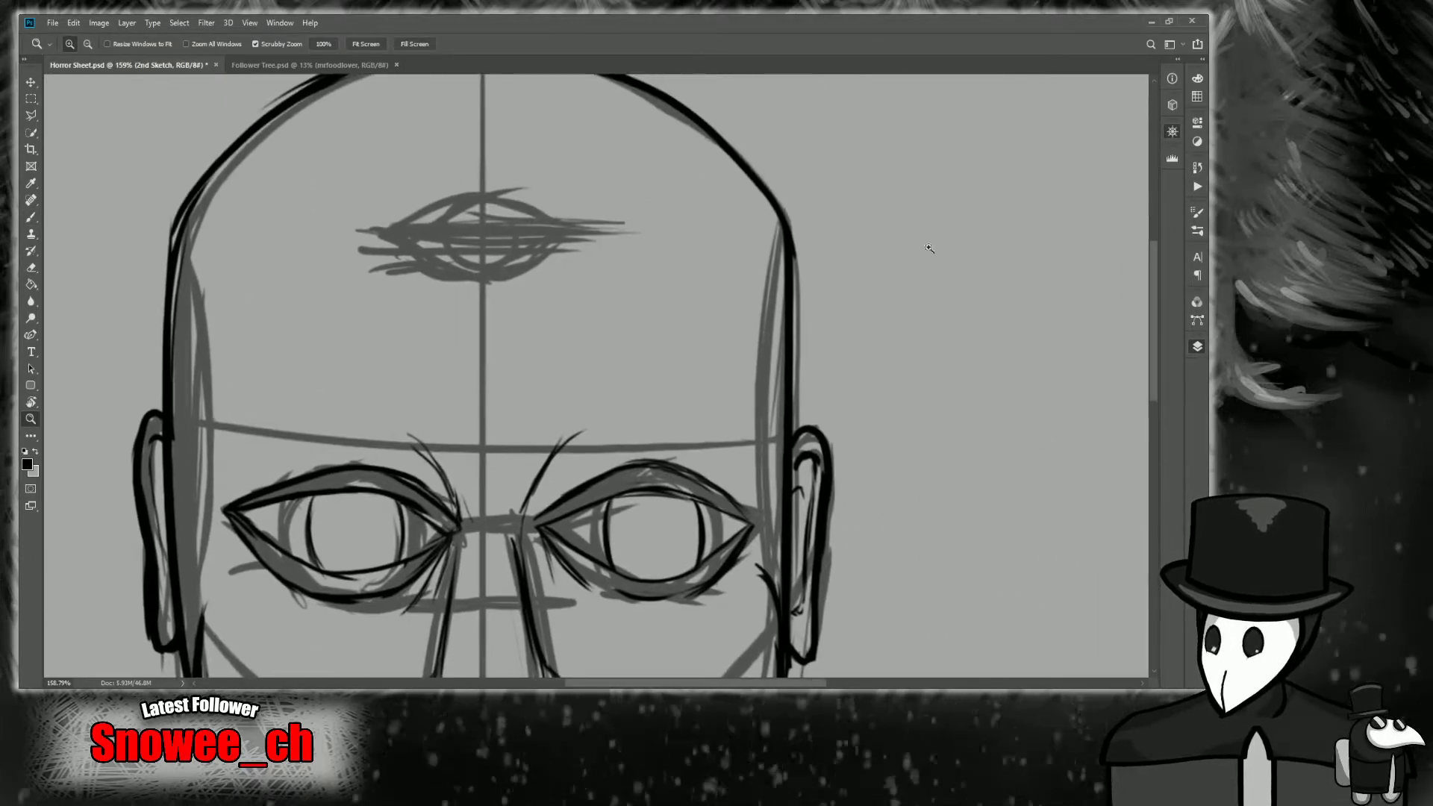
pyautogui.moveTo(679, 437); pyautogui.dragTo(700, 441)
pyautogui.press('b')
pyautogui.moveTo(560, 419); pyautogui.dragTo(713, 385)
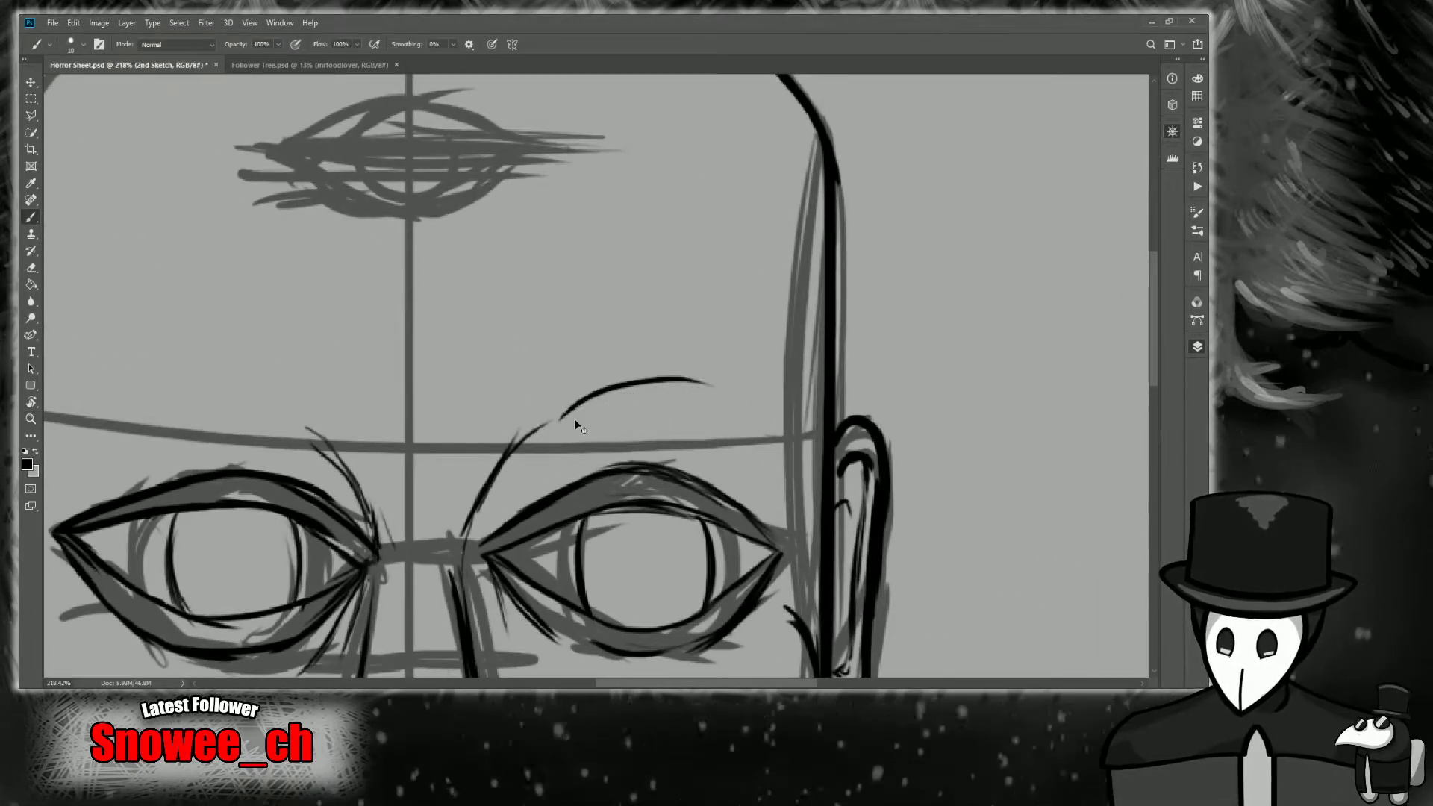
pyautogui.hotkey('ctrl', 'z')
pyautogui.moveTo(492, 478)
pyautogui.mouseDown()
pyautogui.moveTo(519, 418)
pyautogui.moveTo(711, 356)
pyautogui.mouseUp()
pyautogui.moveTo(522, 441)
pyautogui.mouseDown()
pyautogui.moveTo(695, 425)
pyautogui.moveTo(683, 431)
pyautogui.moveTo(725, 442)
pyautogui.mouseUp()
pyautogui.moveTo(687, 352)
pyautogui.mouseDown()
pyautogui.moveTo(762, 457)
pyautogui.moveTo(771, 441)
pyautogui.mouseUp()
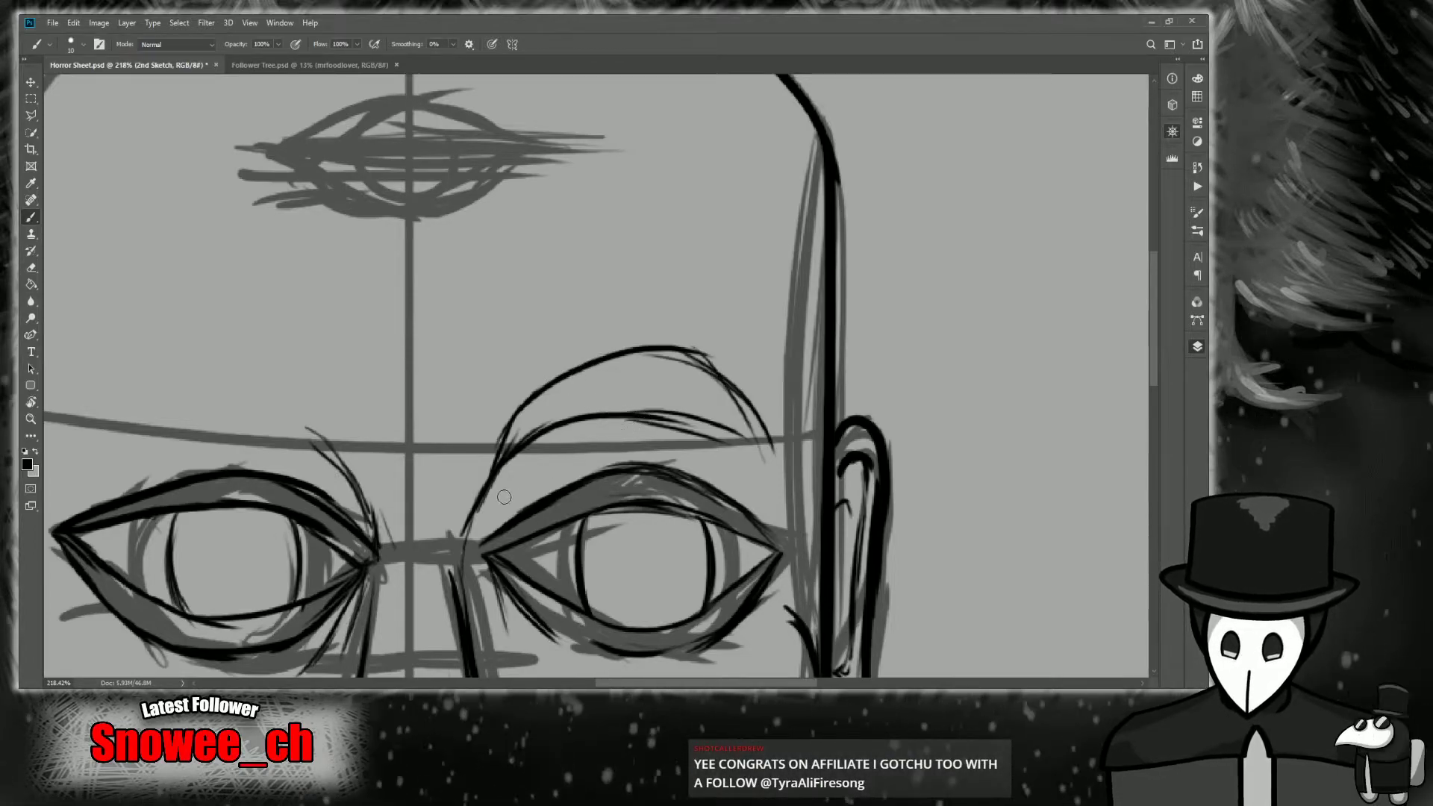
pyautogui.moveTo(518, 455)
pyautogui.mouseDown()
pyautogui.moveTo(752, 443)
pyautogui.moveTo(755, 395)
pyautogui.moveTo(640, 354)
pyautogui.moveTo(773, 415)
pyautogui.mouseUp()
# Outline a matching left eyebrow with upper and lower arches, an angled outer end and a line down to the inner eye corner.
pyautogui.moveTo(903, 161); pyautogui.dragTo(1040, 159)
pyautogui.moveTo(896, 200); pyautogui.dragTo(1036, 164)
pyautogui.moveTo(653, 405); pyautogui.dragTo(694, 406)
pyautogui.moveTo(651, 542)
pyautogui.mouseDown()
pyautogui.moveTo(610, 420)
pyautogui.moveTo(606, 454)
pyautogui.moveTo(403, 305)
pyautogui.mouseUp()
pyautogui.moveTo(248, 350)
pyautogui.mouseDown()
pyautogui.moveTo(369, 309)
pyautogui.moveTo(576, 335)
pyautogui.mouseUp()
pyautogui.moveTo(349, 326); pyautogui.dragTo(596, 380)
pyautogui.moveTo(251, 336); pyautogui.dragTo(255, 409)
pyautogui.moveTo(248, 359); pyautogui.dragTo(247, 431)
pyautogui.moveTo(255, 341)
pyautogui.mouseDown()
pyautogui.moveTo(237, 431)
pyautogui.moveTo(326, 365)
pyautogui.moveTo(505, 391)
pyautogui.mouseUp()
pyautogui.moveTo(365, 371)
pyautogui.mouseDown()
pyautogui.moveTo(617, 451)
pyautogui.moveTo(646, 509)
pyautogui.mouseUp()
# Add a slanted stroke across the left eyebrow's outer end and erase the stray lines outside its corner.
pyautogui.press('z')
pyautogui.moveTo(646, 427); pyautogui.dragTo(637, 478)
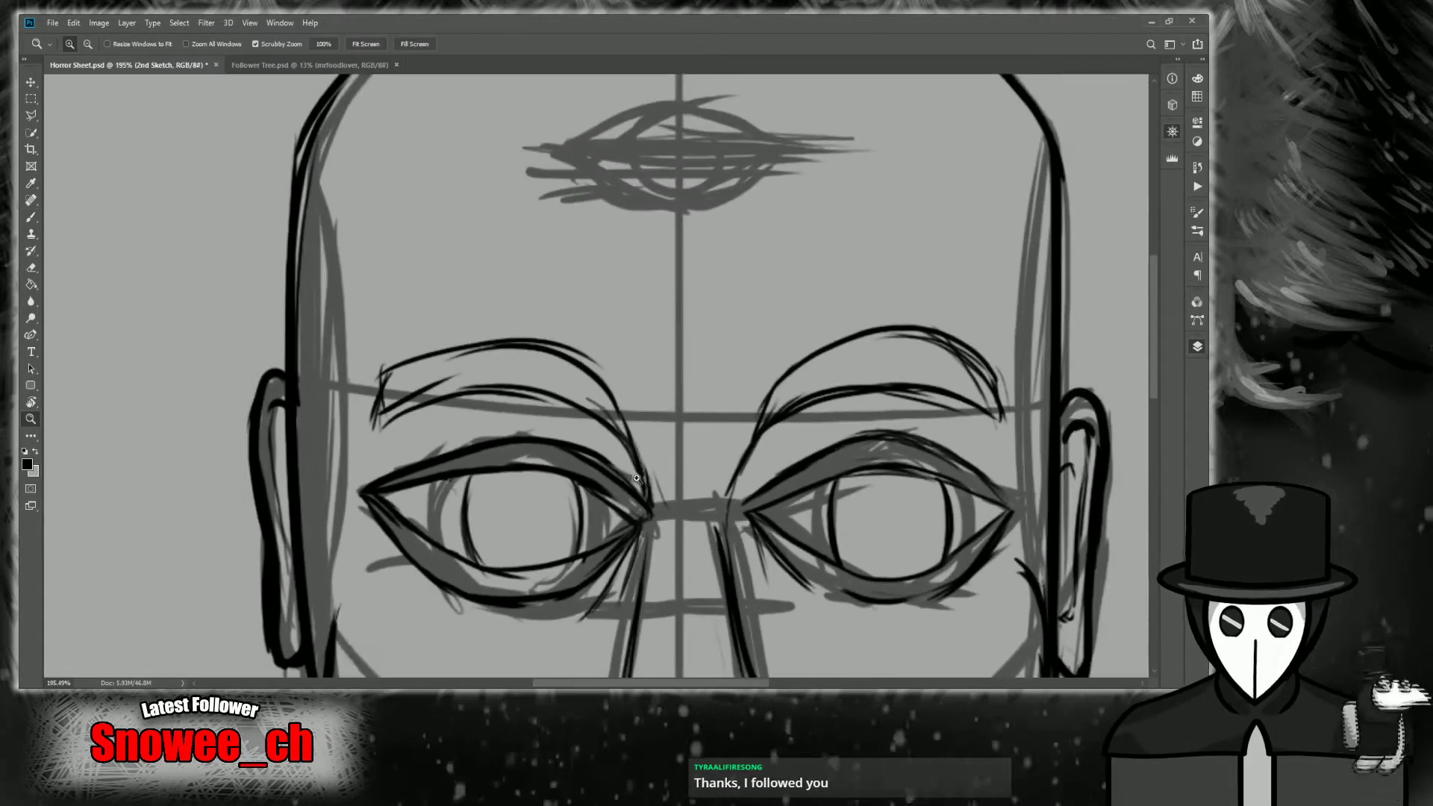
pyautogui.moveTo(1042, 182); pyautogui.dragTo(857, 117)
pyautogui.moveTo(735, 403)
pyautogui.mouseDown()
pyautogui.moveTo(723, 402)
pyautogui.moveTo(746, 401)
pyautogui.mouseUp()
pyautogui.moveTo(647, 174); pyautogui.dragTo(1005, 191)
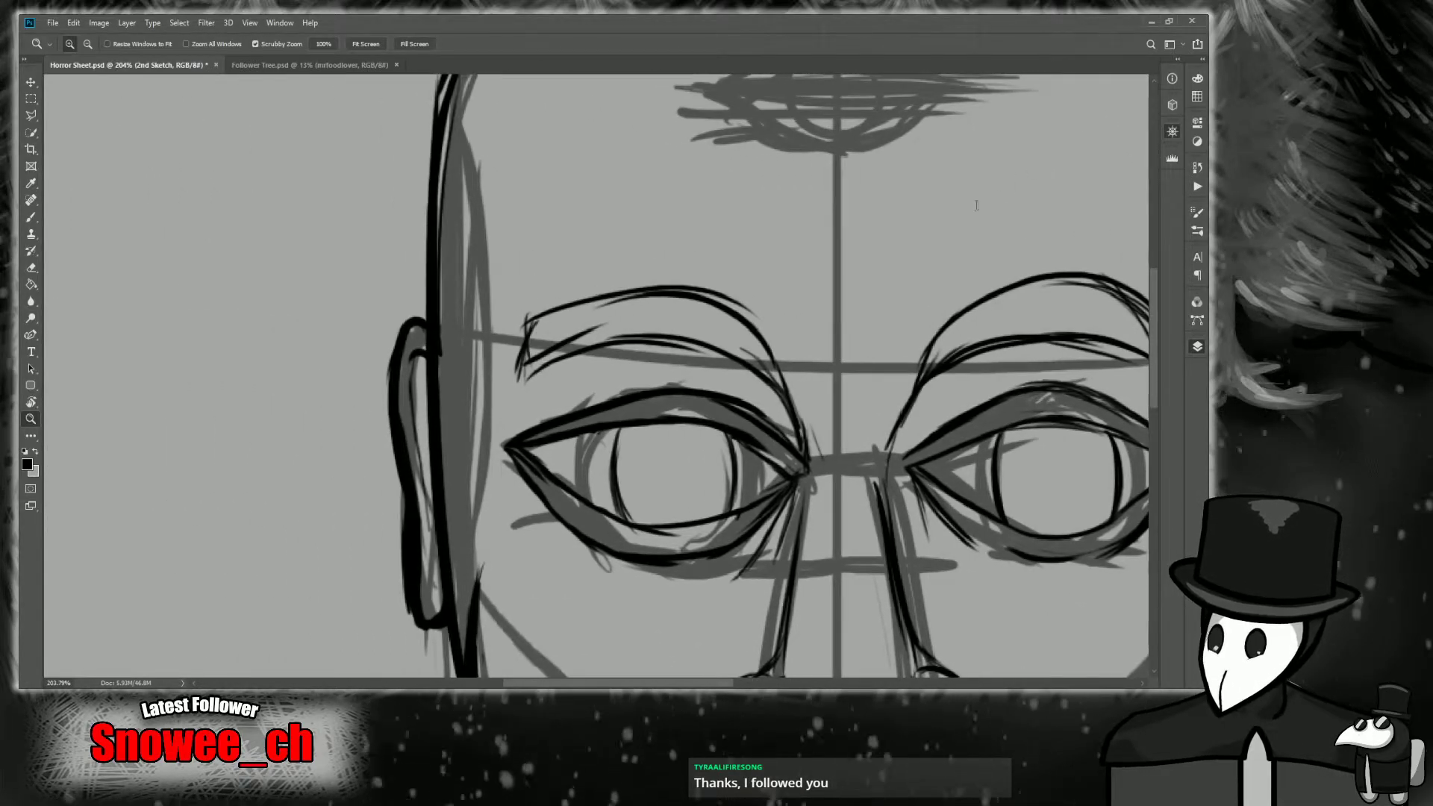
pyautogui.moveTo(597, 346); pyautogui.dragTo(648, 346)
pyautogui.press('b')
pyautogui.moveTo(475, 387); pyautogui.dragTo(571, 279)
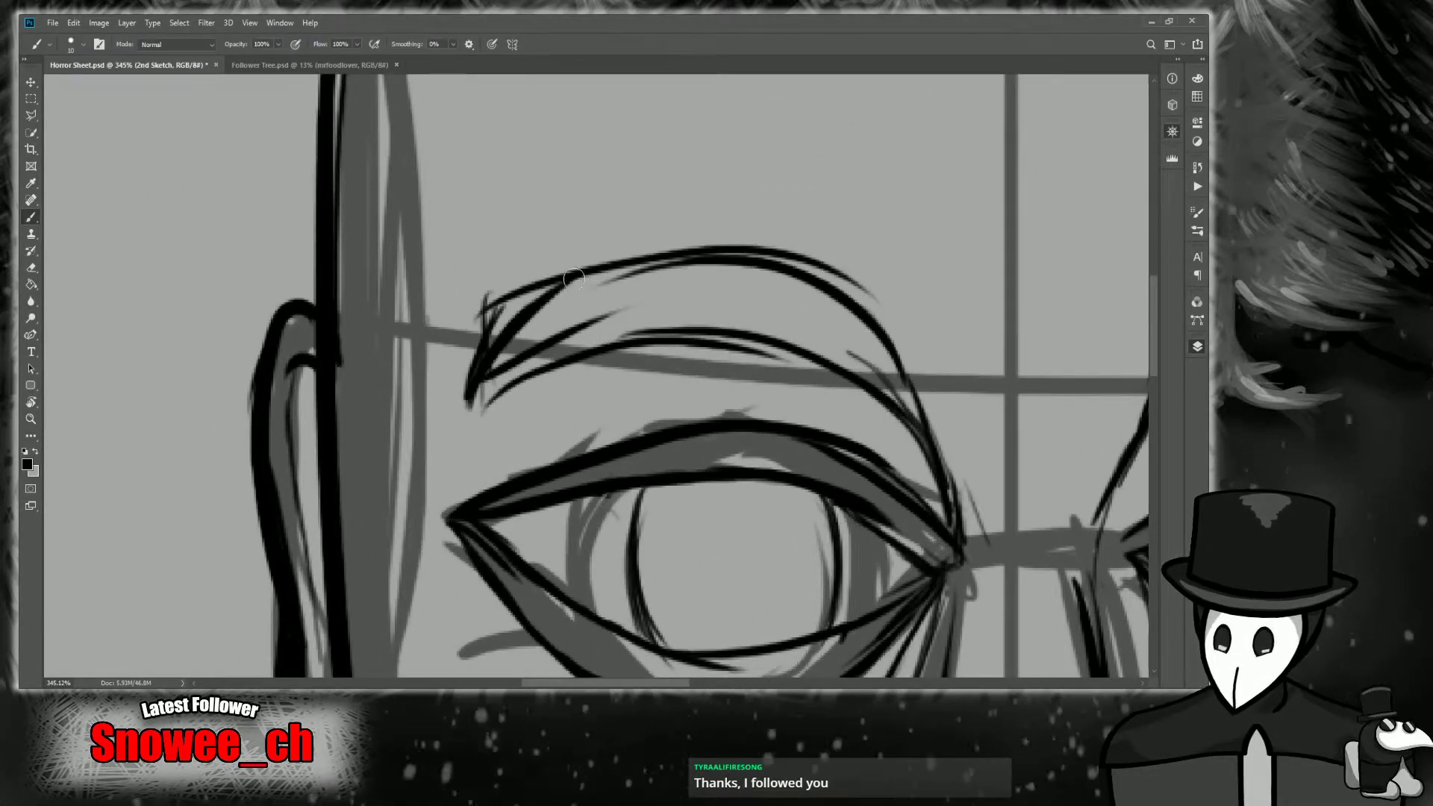
pyautogui.press('e')
pyautogui.moveTo(481, 269); pyautogui.dragTo(446, 317)
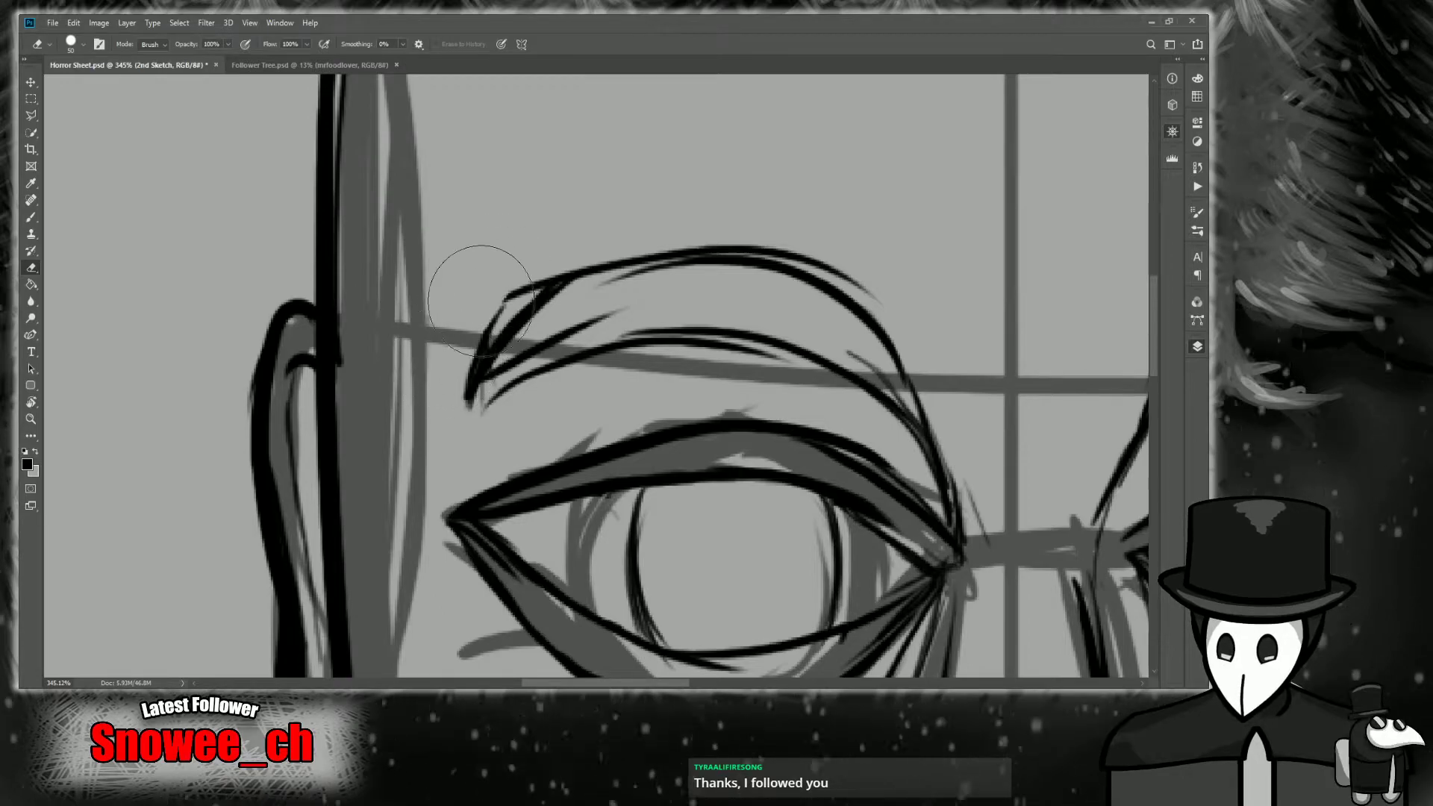
# Redraw the left eyebrow's outer tip as a taper and thicken its lower edge toward the nose.
pyautogui.press('b')
pyautogui.moveTo(492, 317); pyautogui.dragTo(466, 396)
pyautogui.moveTo(507, 288)
pyautogui.mouseDown()
pyautogui.moveTo(594, 278)
pyautogui.moveTo(461, 360)
pyautogui.mouseUp()
pyautogui.moveTo(464, 421); pyautogui.dragTo(561, 360)
pyautogui.moveTo(475, 394); pyautogui.dragTo(660, 358)
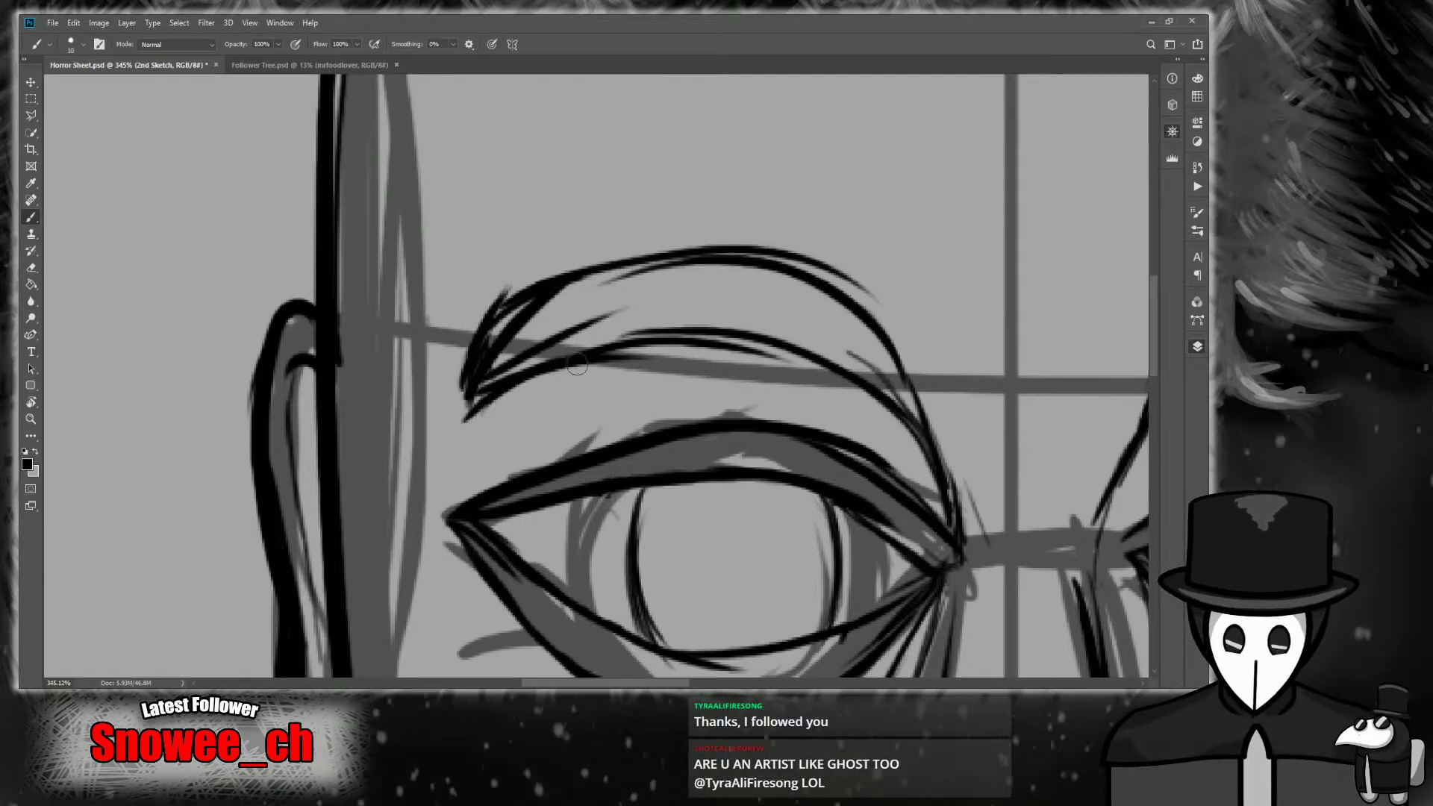
pyautogui.moveTo(514, 373); pyautogui.dragTo(720, 338)
pyautogui.moveTo(627, 351)
pyautogui.mouseDown()
pyautogui.moveTo(836, 381)
pyautogui.moveTo(902, 437)
pyautogui.mouseUp()
pyautogui.moveTo(838, 378)
pyautogui.mouseDown()
pyautogui.moveTo(940, 492)
pyautogui.moveTo(1012, 360)
pyautogui.mouseUp()
# Thicken the right eyebrow's rising inner line and darken its outer tip.
pyautogui.press('z')
pyautogui.moveTo(1046, 161); pyautogui.dragTo(611, 208)
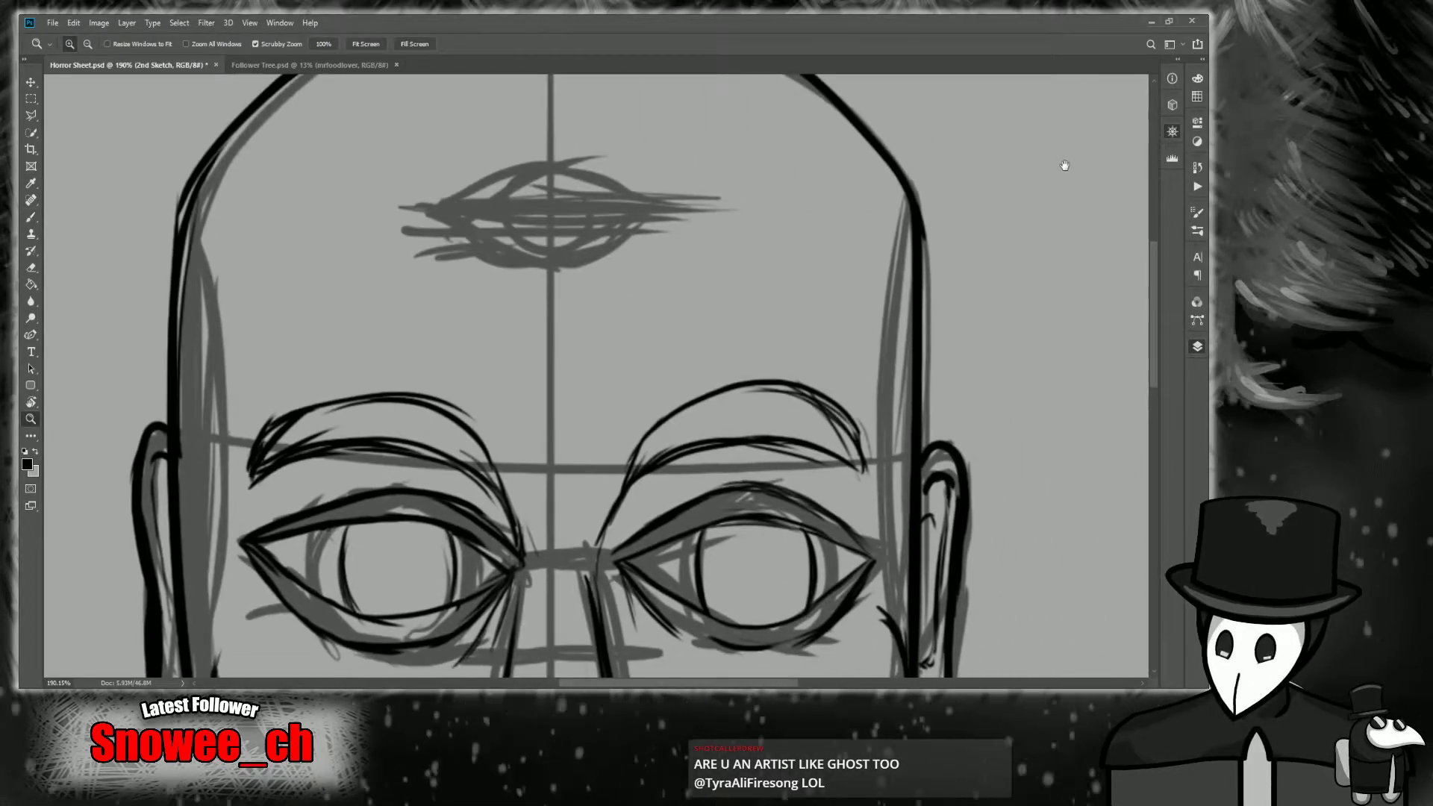
pyautogui.moveTo(626, 456); pyautogui.dragTo(657, 455)
pyautogui.press('b')
pyautogui.moveTo(593, 600); pyautogui.dragTo(643, 438)
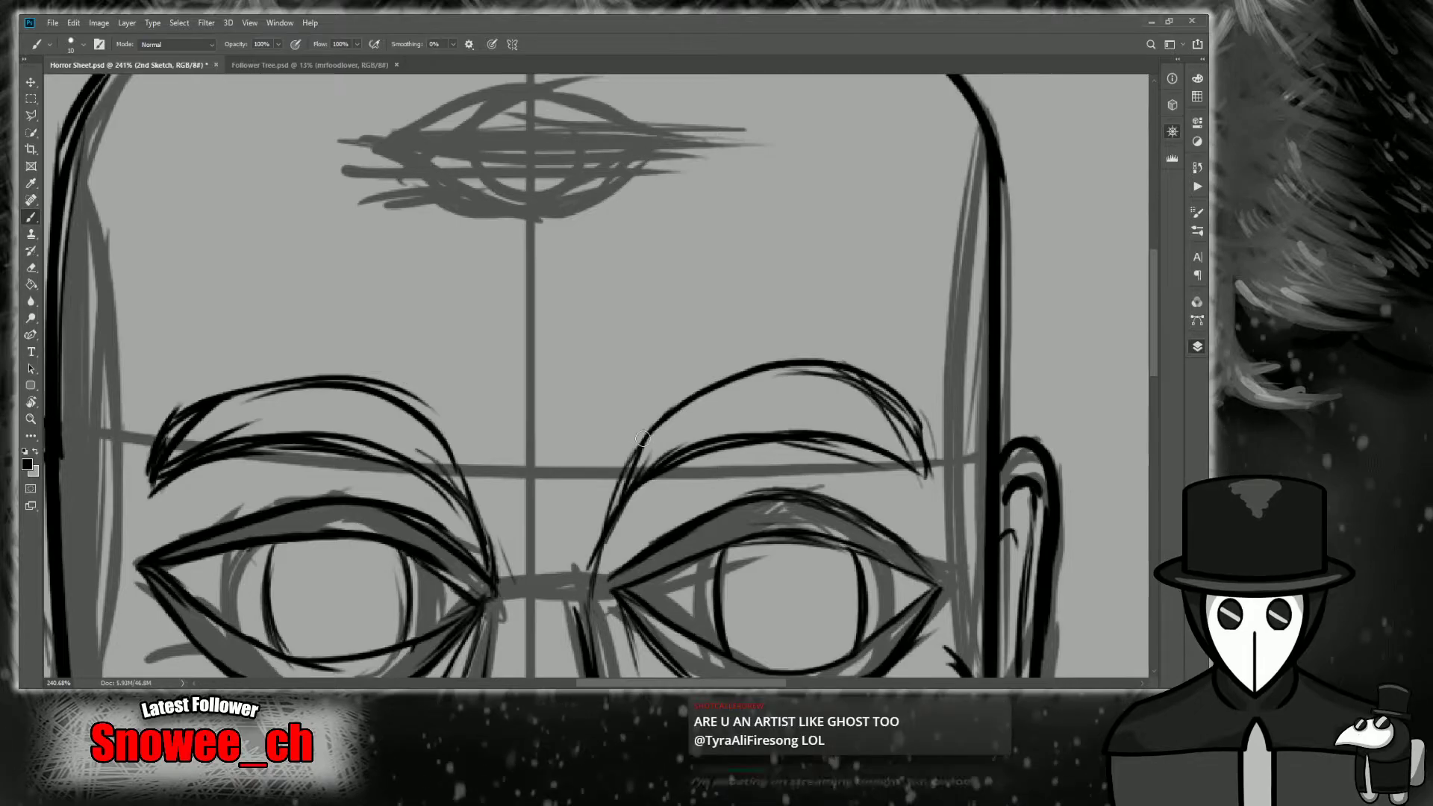
pyautogui.moveTo(1033, 176); pyautogui.dragTo(1072, 197)
pyautogui.press('z')
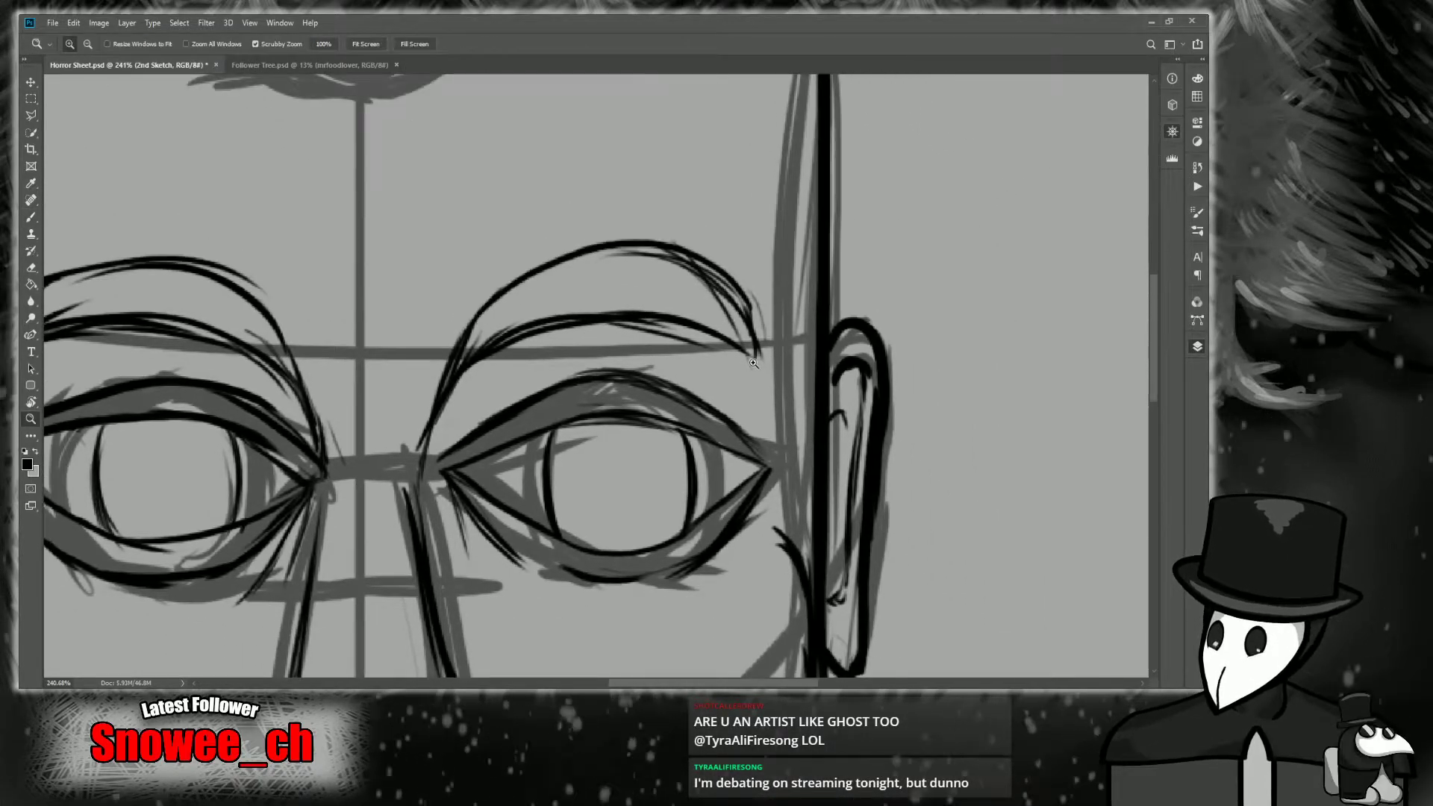
pyautogui.moveTo(744, 373); pyautogui.dragTo(728, 400)
# Thicken the nose's wavy underside and the outer edge of the right nostril's wing.
pyautogui.moveTo(624, 432); pyautogui.dragTo(569, 442)
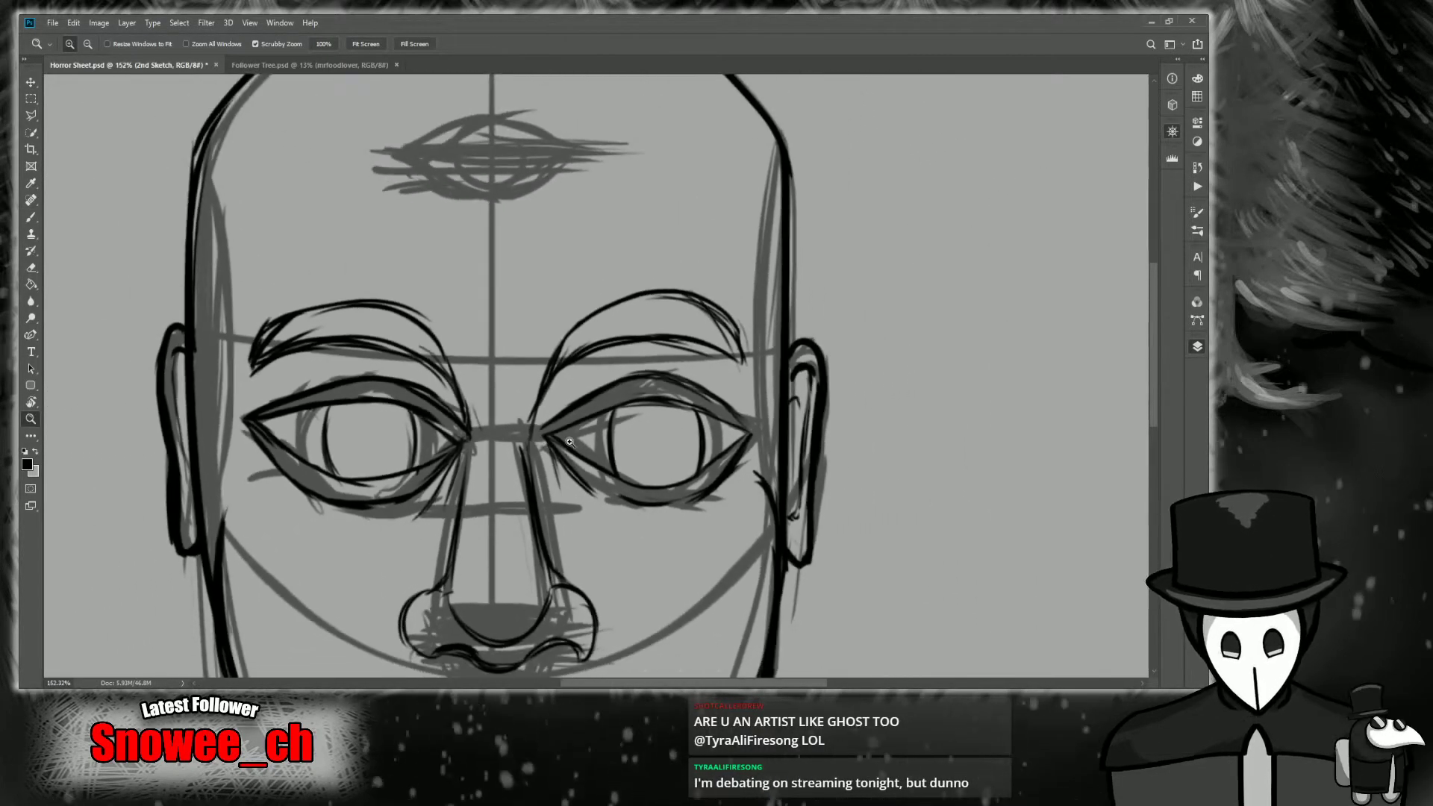
pyautogui.moveTo(744, 397); pyautogui.dragTo(663, 397)
pyautogui.moveTo(1037, 225); pyautogui.dragTo(1052, 170)
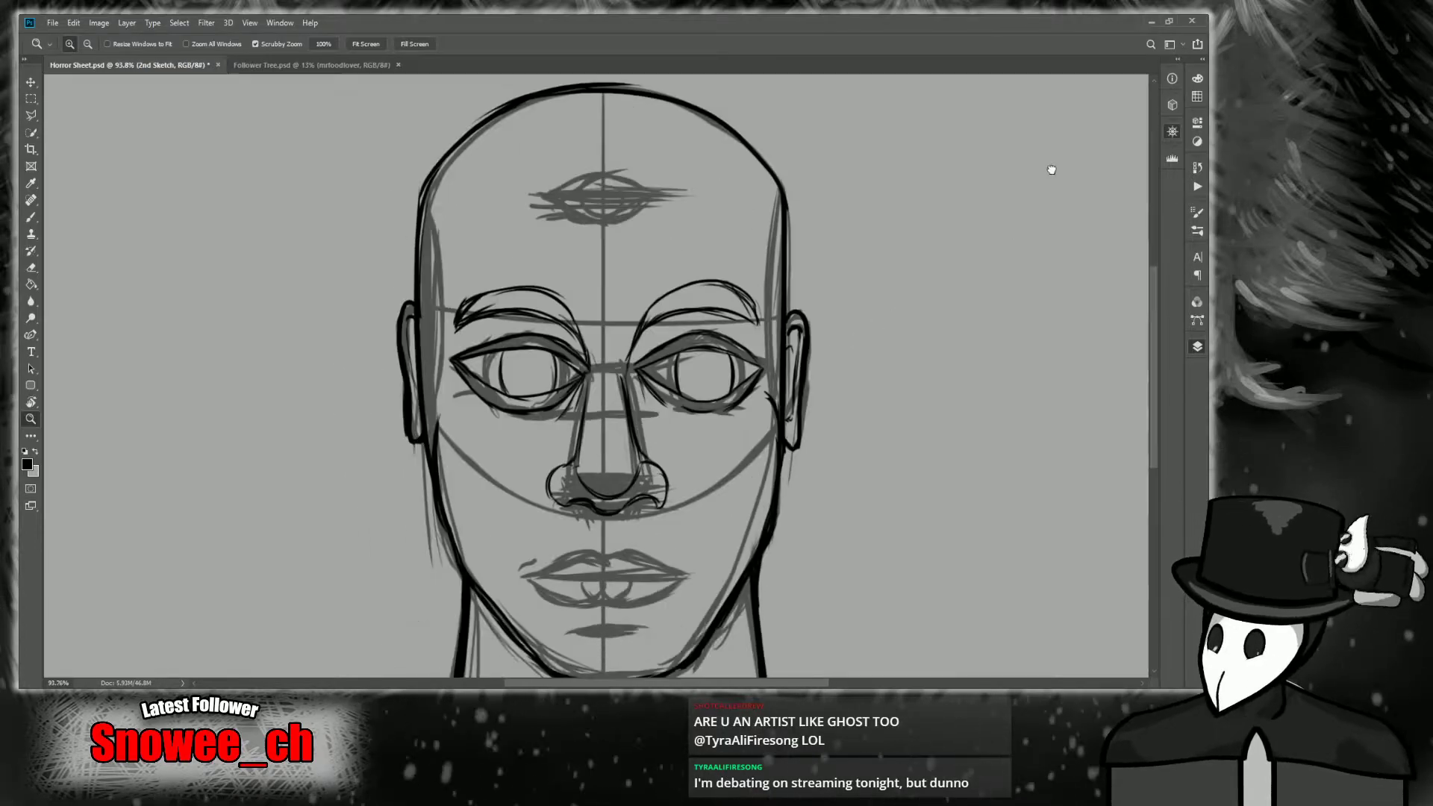
pyautogui.moveTo(604, 254); pyautogui.dragTo(641, 281)
pyautogui.moveTo(1023, 166); pyautogui.dragTo(1016, 209)
pyautogui.scroll(2, 686, 349)
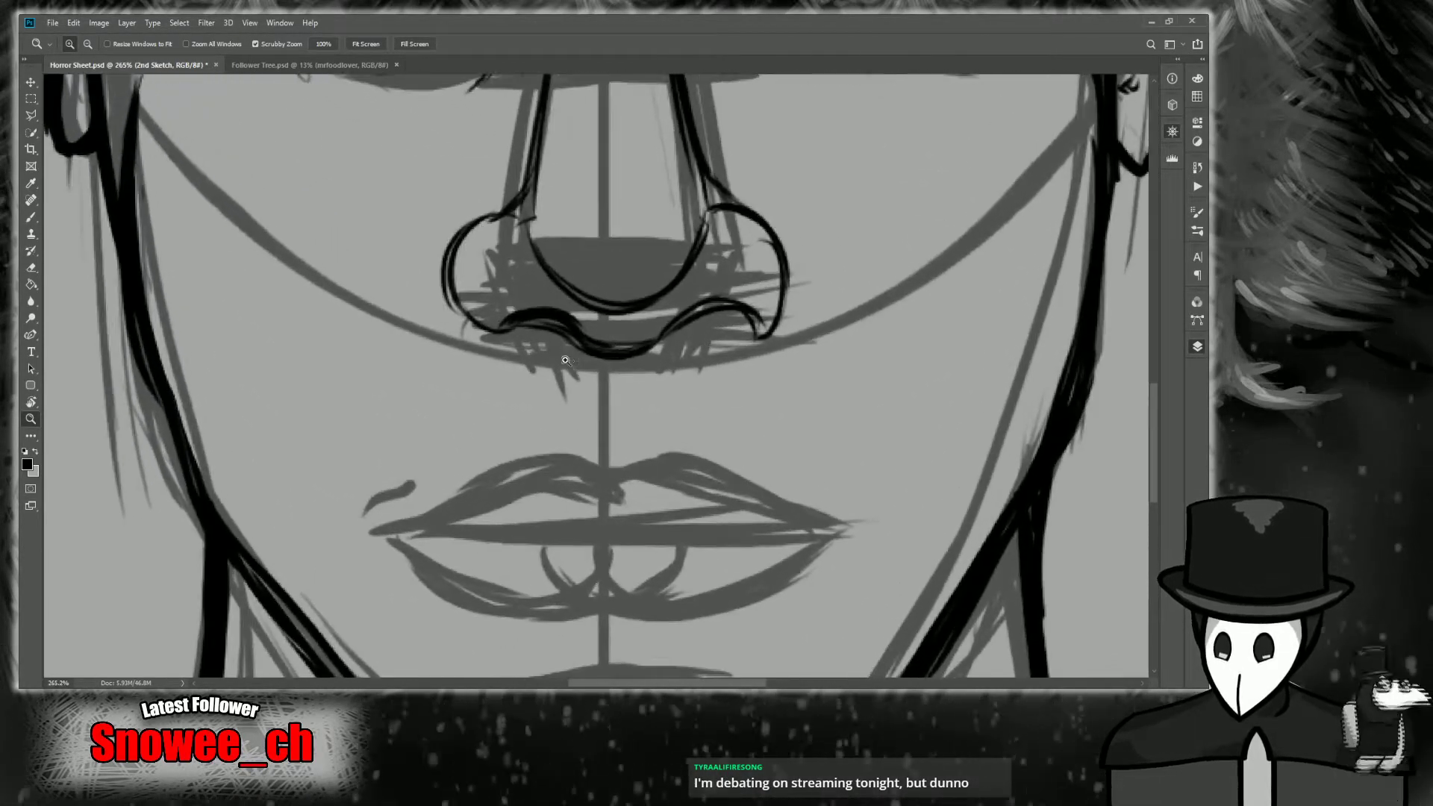
pyautogui.scroll(2, 568, 343)
pyautogui.press('e')
pyautogui.moveTo(513, 326)
pyautogui.mouseDown()
pyautogui.moveTo(556, 324)
pyautogui.moveTo(563, 309)
pyautogui.moveTo(620, 351)
pyautogui.moveTo(728, 312)
pyautogui.moveTo(722, 293)
pyautogui.moveTo(781, 284)
pyautogui.moveTo(849, 328)
pyautogui.mouseUp()
pyautogui.press('b')
pyautogui.moveTo(781, 278)
pyautogui.mouseDown()
pyautogui.moveTo(851, 321)
pyautogui.moveTo(866, 313)
pyautogui.mouseUp()
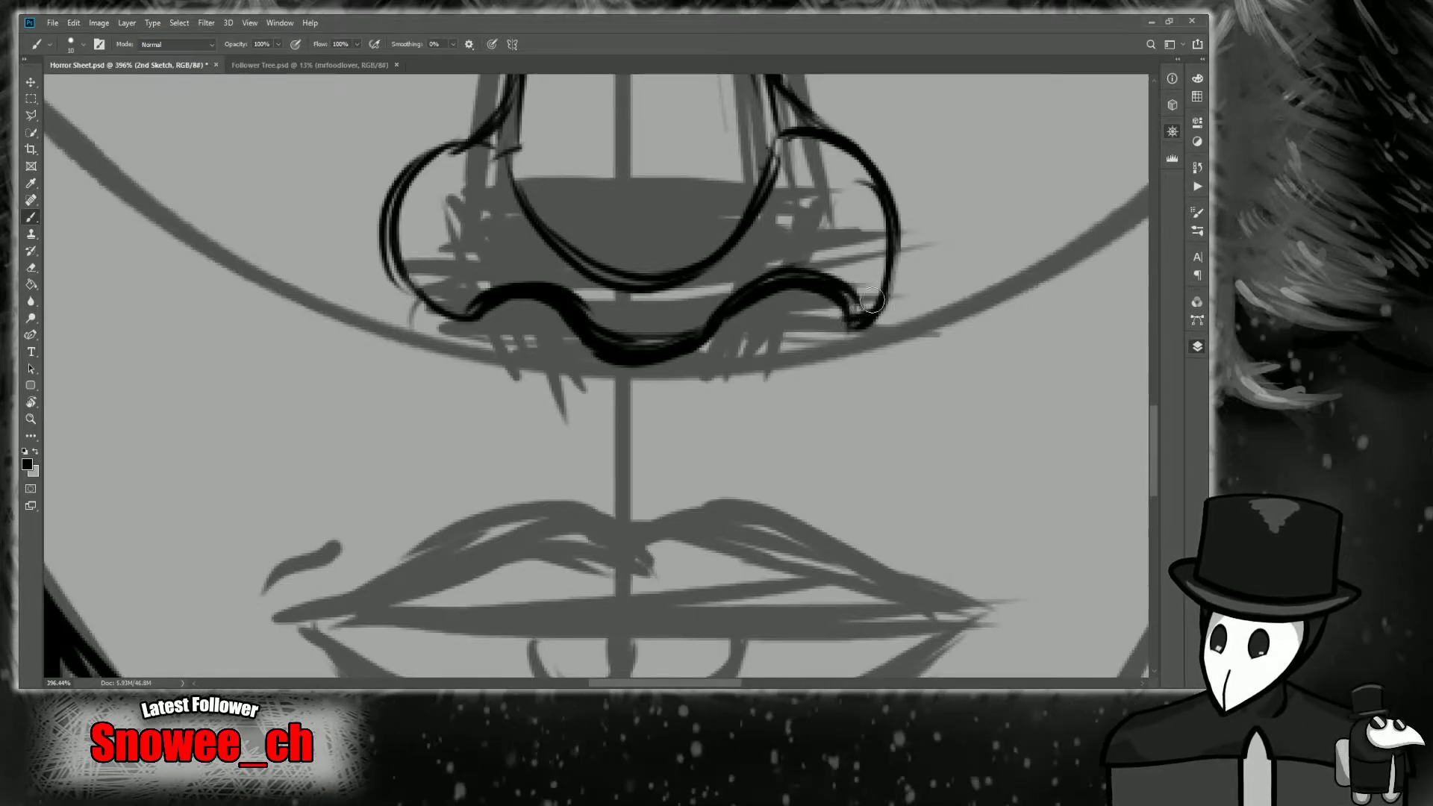
pyautogui.moveTo(794, 153)
pyautogui.mouseDown()
pyautogui.moveTo(899, 216)
pyautogui.moveTo(851, 317)
pyautogui.moveTo(888, 168)
pyautogui.moveTo(849, 322)
pyautogui.moveTo(891, 265)
pyautogui.mouseUp()
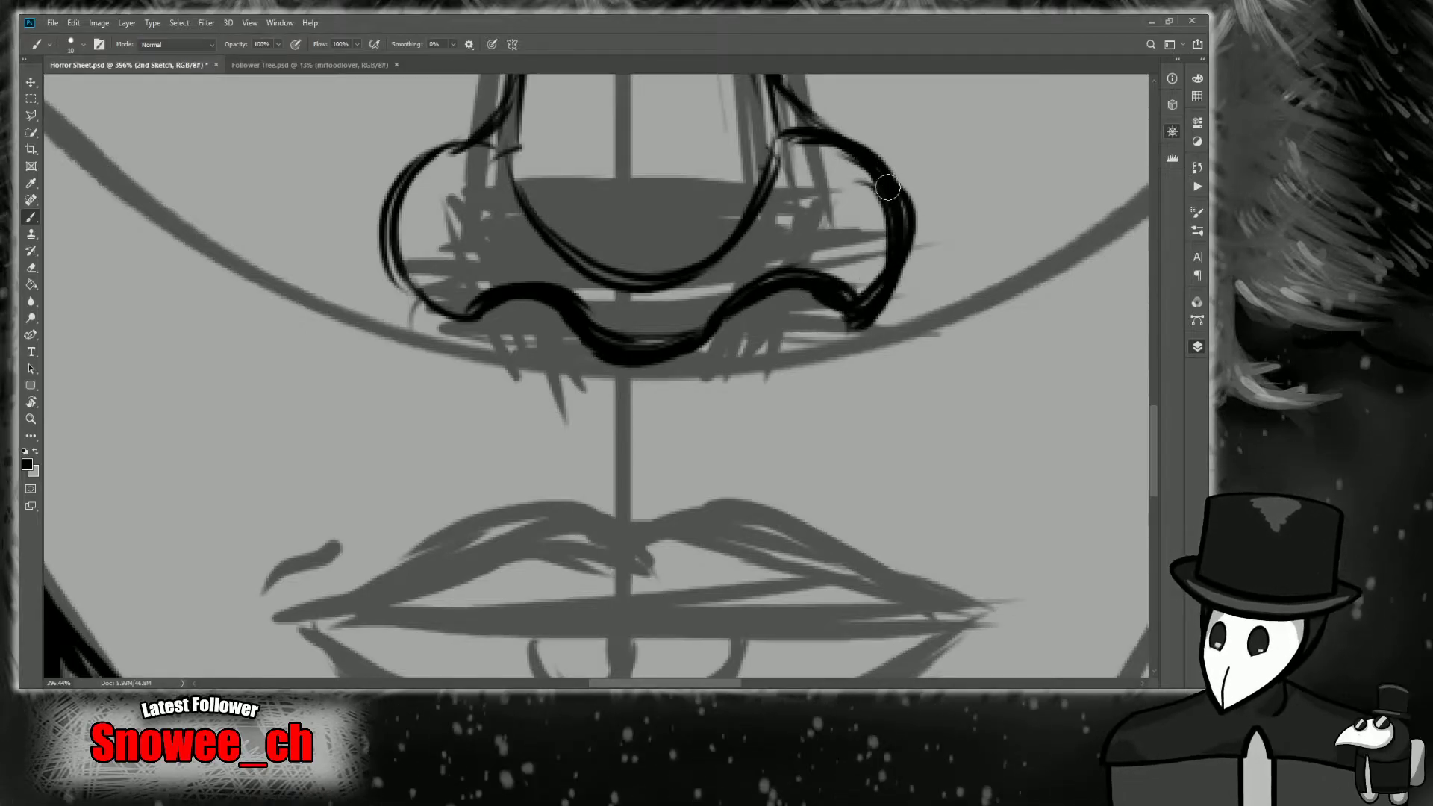
# Draw the parting line of the lips from the middle of the mouth to its left corner.
pyautogui.moveTo(1052, 172); pyautogui.dragTo(927, 422)
pyautogui.press('z')
pyautogui.moveTo(839, 369); pyautogui.dragTo(742, 370)
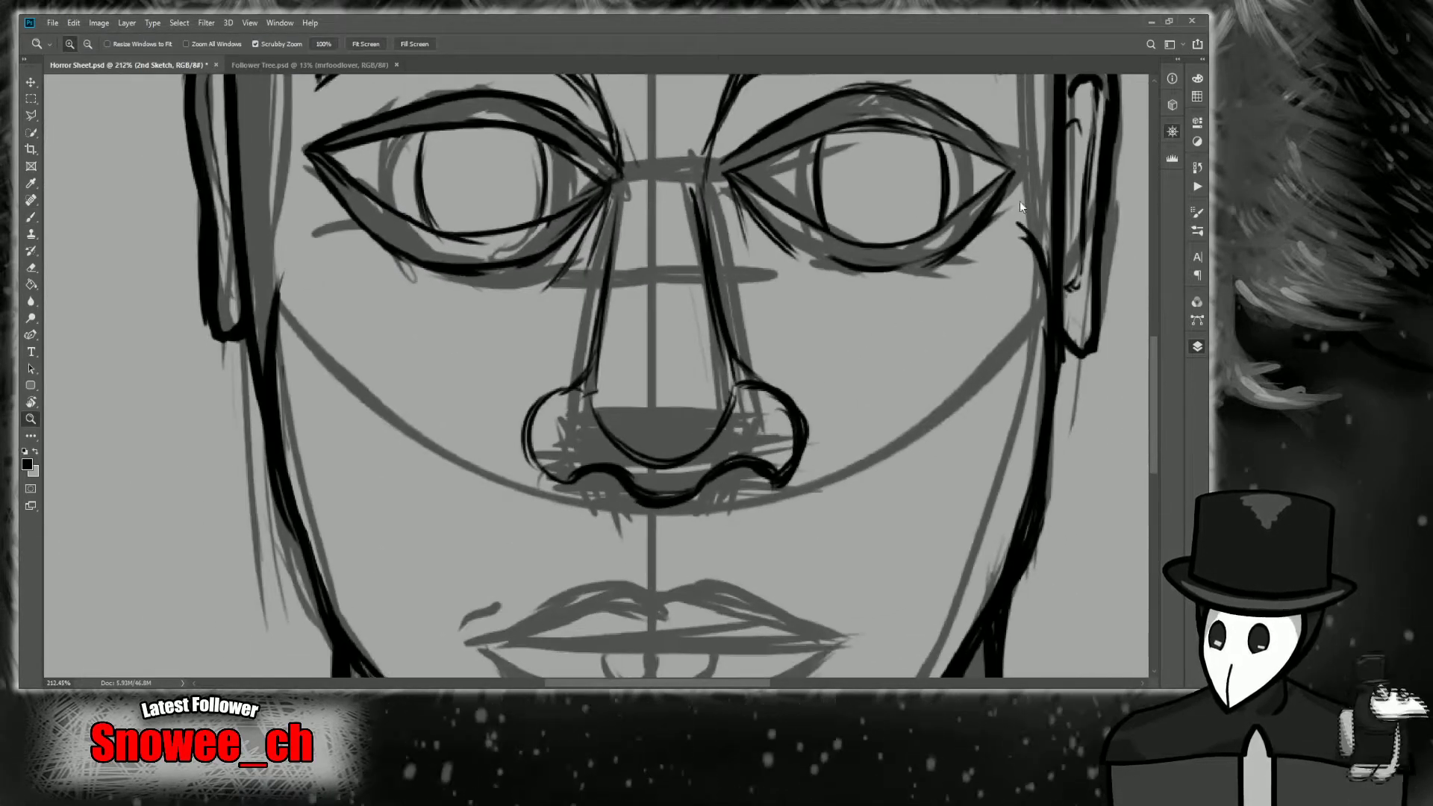
pyautogui.moveTo(1116, 335); pyautogui.dragTo(1046, 179)
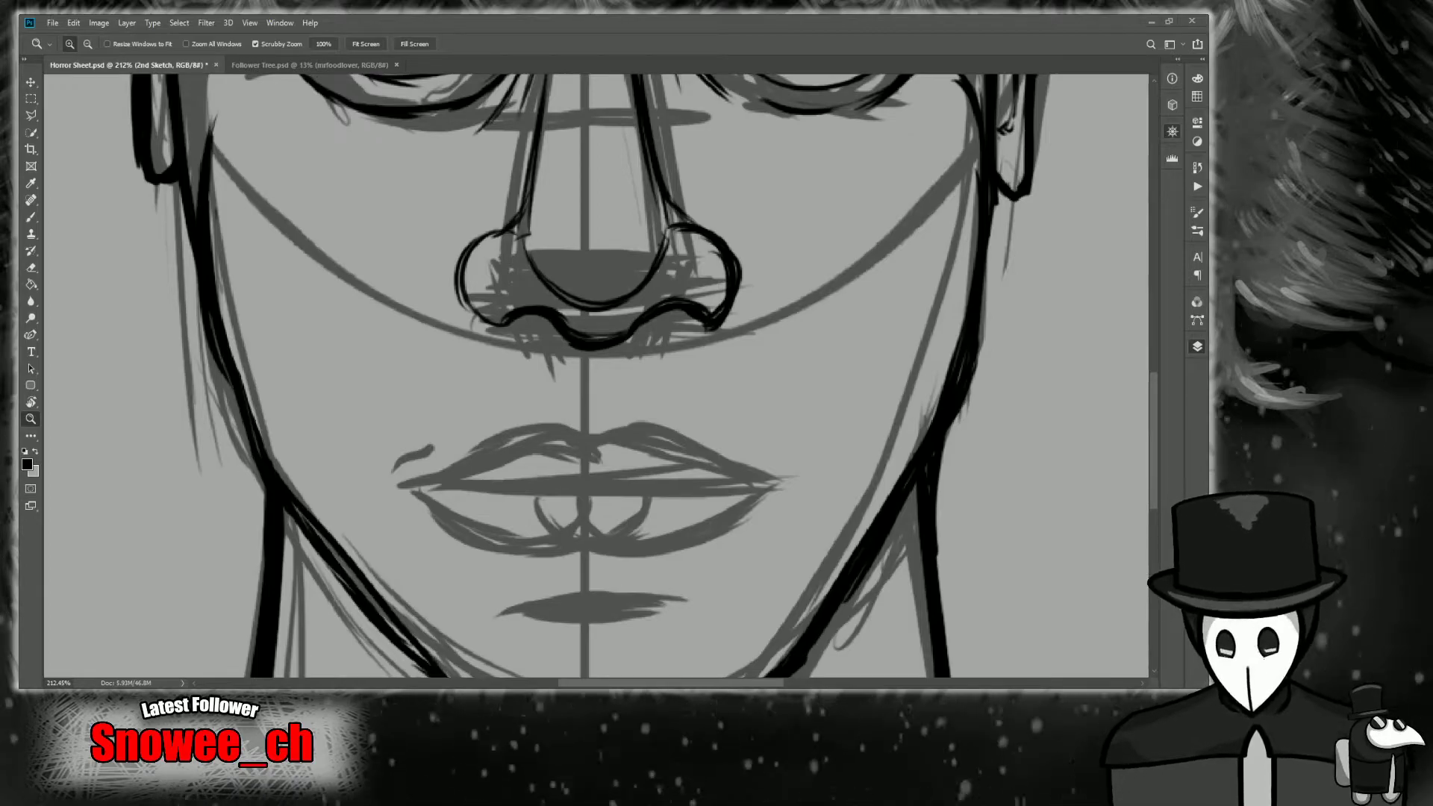
pyautogui.moveTo(1115, 298); pyautogui.dragTo(1030, 179)
pyautogui.moveTo(751, 311); pyautogui.dragTo(742, 313)
pyautogui.moveTo(1069, 166); pyautogui.dragTo(1046, 180)
pyautogui.moveTo(635, 389); pyautogui.dragTo(670, 388)
pyautogui.press('b')
pyautogui.moveTo(560, 384); pyautogui.dragTo(675, 394)
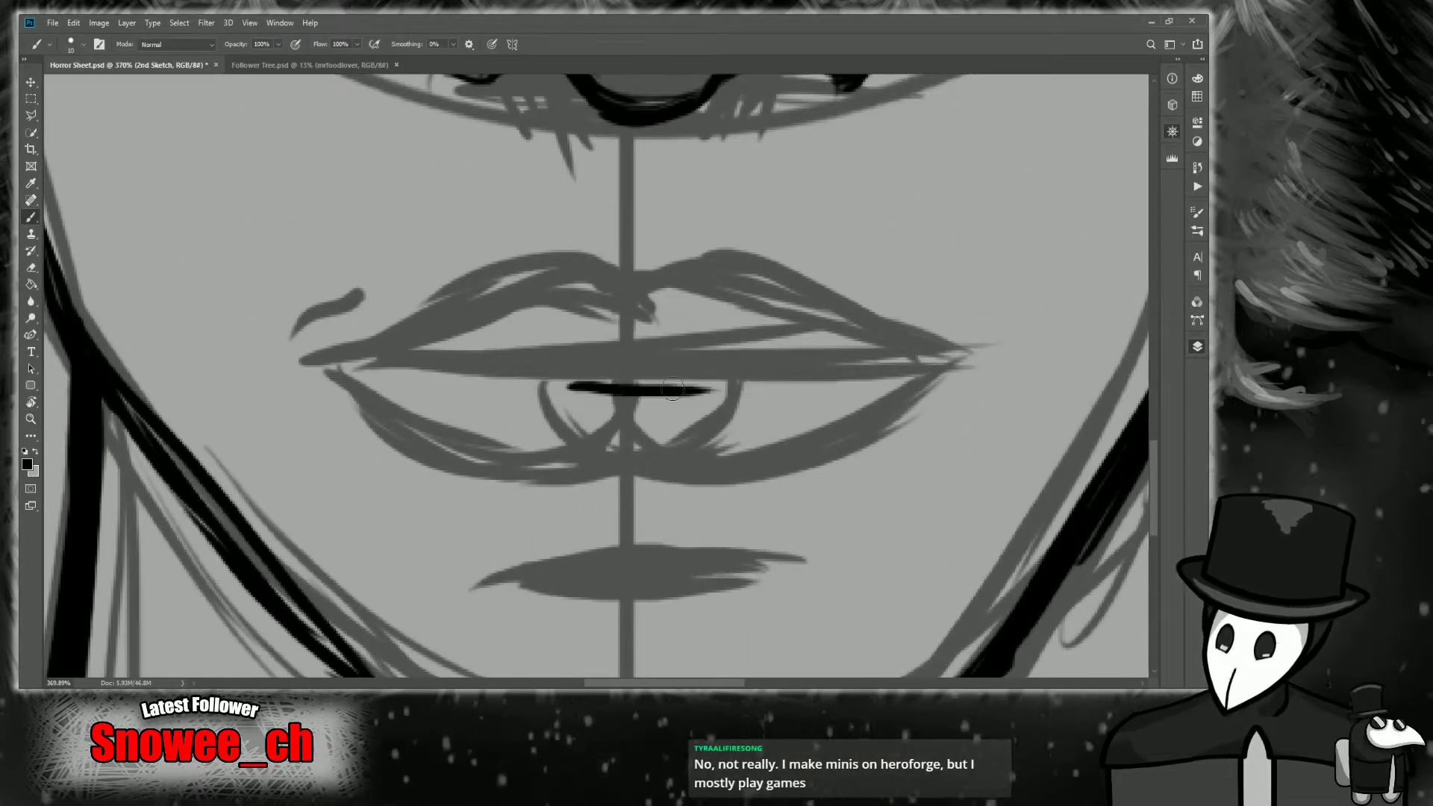
pyautogui.hotkey('ctrl', 'z')
pyautogui.moveTo(553, 383)
pyautogui.mouseDown()
pyautogui.moveTo(722, 394)
pyautogui.moveTo(440, 370)
pyautogui.mouseUp()
pyautogui.moveTo(595, 388)
pyautogui.mouseDown()
pyautogui.moveTo(292, 343)
pyautogui.moveTo(392, 386)
pyautogui.mouseUp()
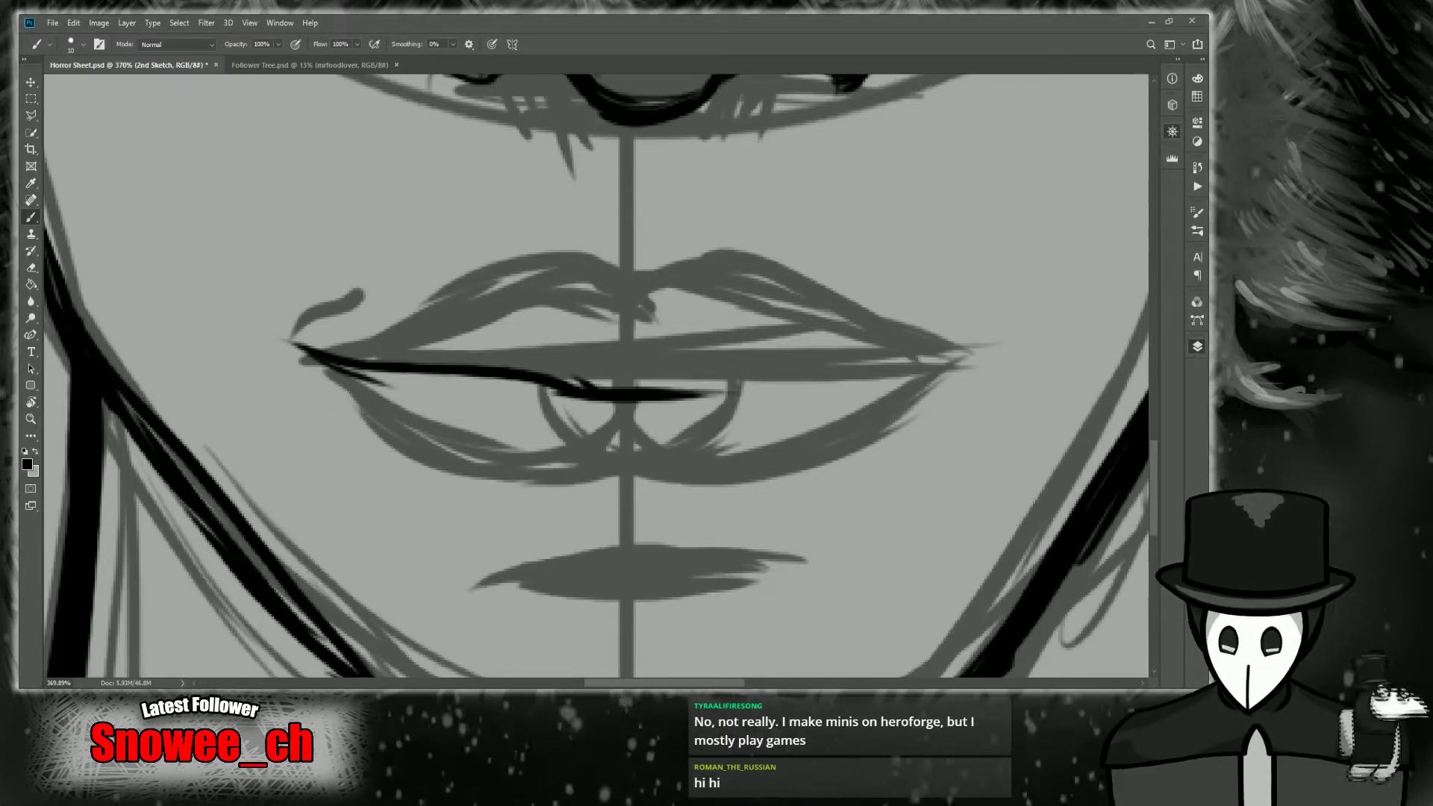
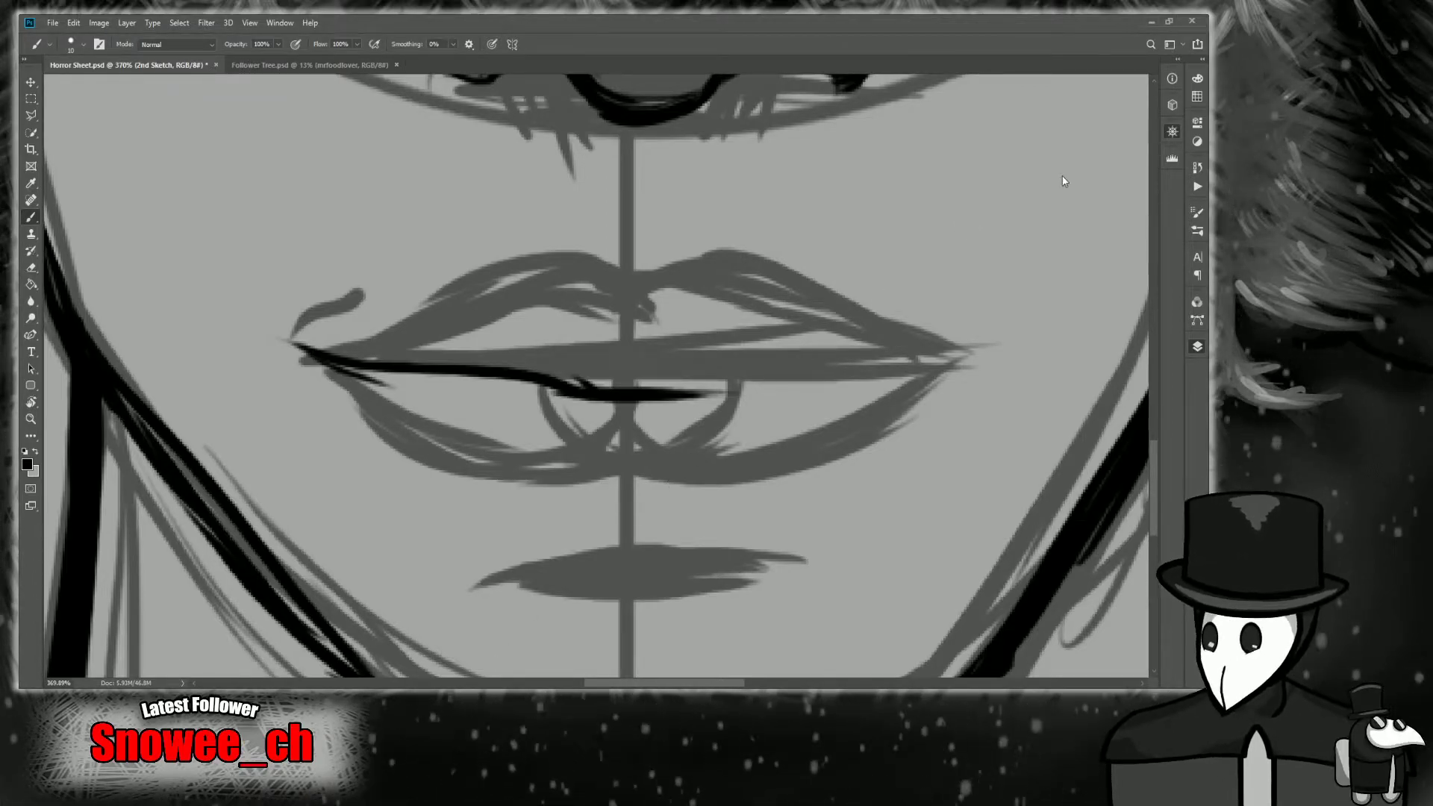
# Continue the parting line of the lips from the central dip toward the right corner of the mouth.
pyautogui.moveTo(1061, 178); pyautogui.dragTo(711, 147)
pyautogui.hscroll(-5, 1061, 176)
pyautogui.scroll(4, 1054, 174)
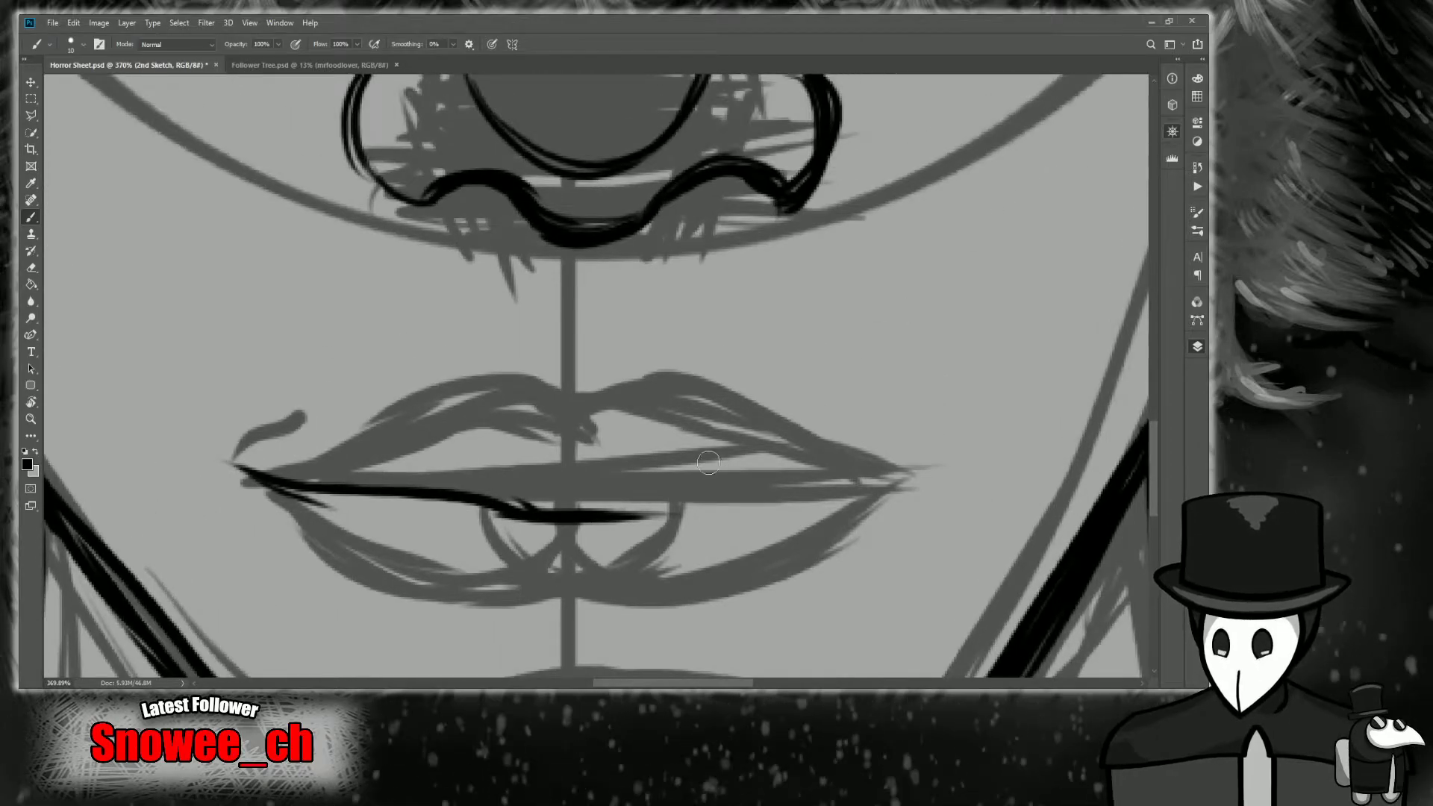
pyautogui.moveTo(587, 516); pyautogui.dragTo(857, 485)
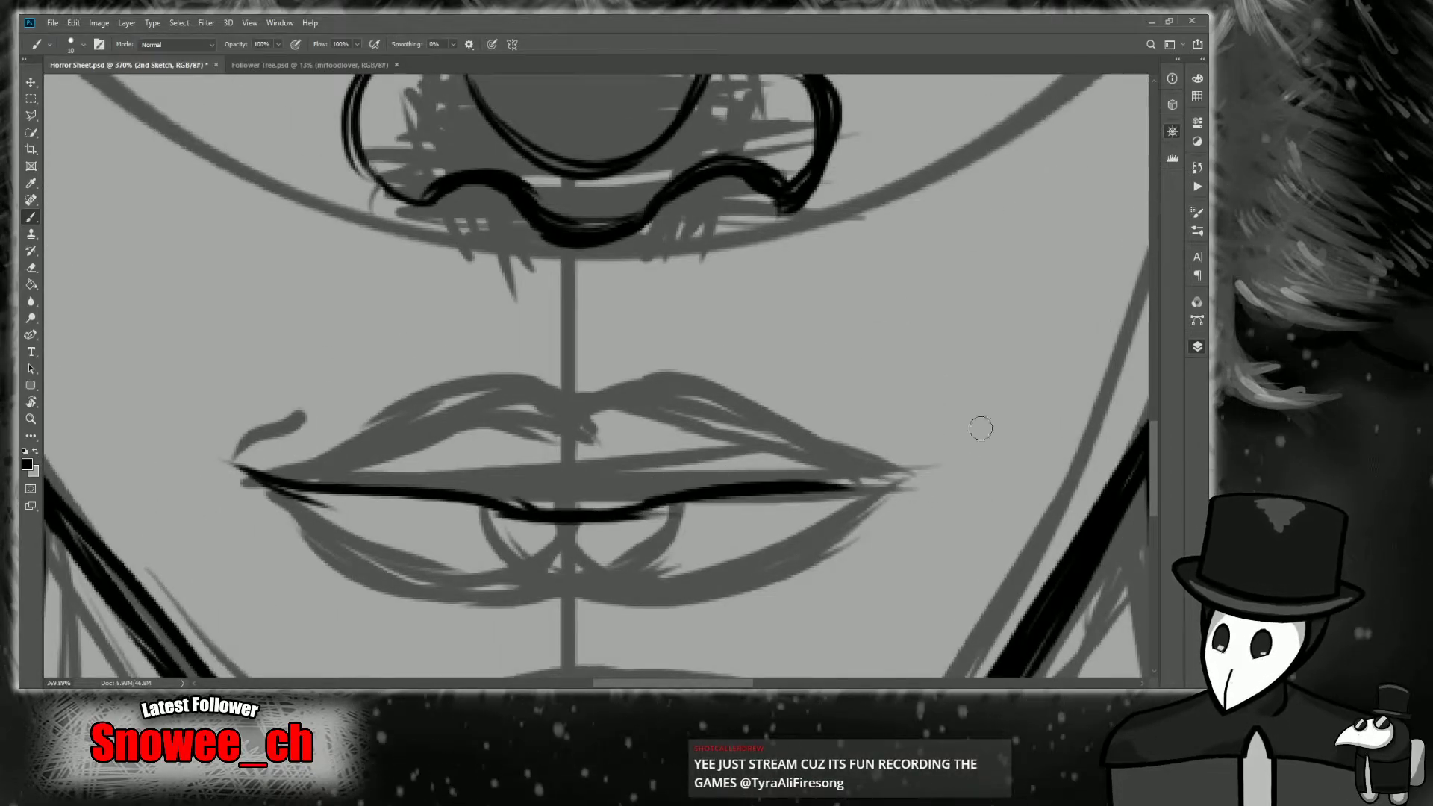
# Outline the lower lip with bold curves from both mouth corners meeting beneath the centre of the mouth.
pyautogui.moveTo(682, 555); pyautogui.dragTo(742, 281)
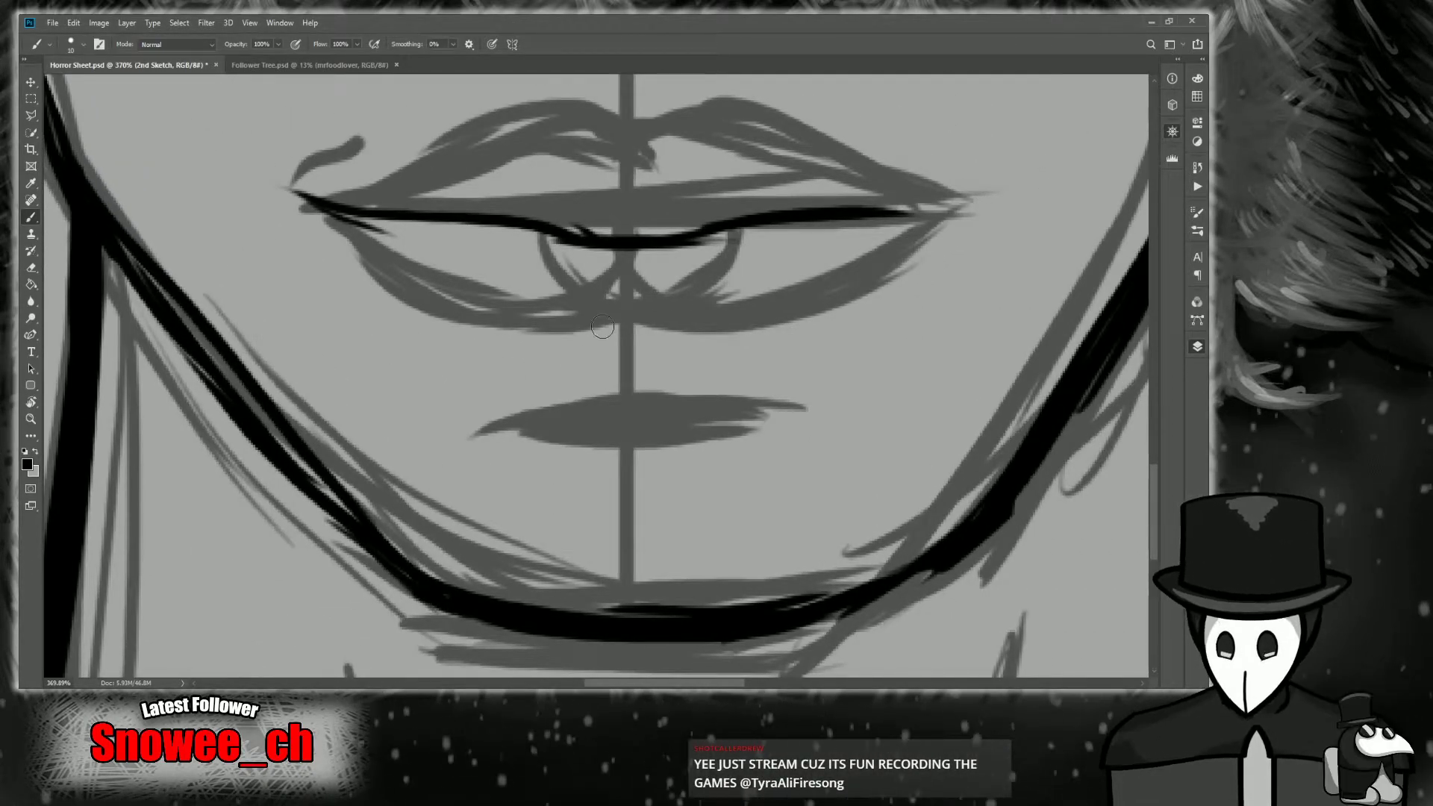
pyautogui.press('z')
pyautogui.moveTo(619, 339); pyautogui.dragTo(605, 339)
pyautogui.scroll(-3, 606, 334)
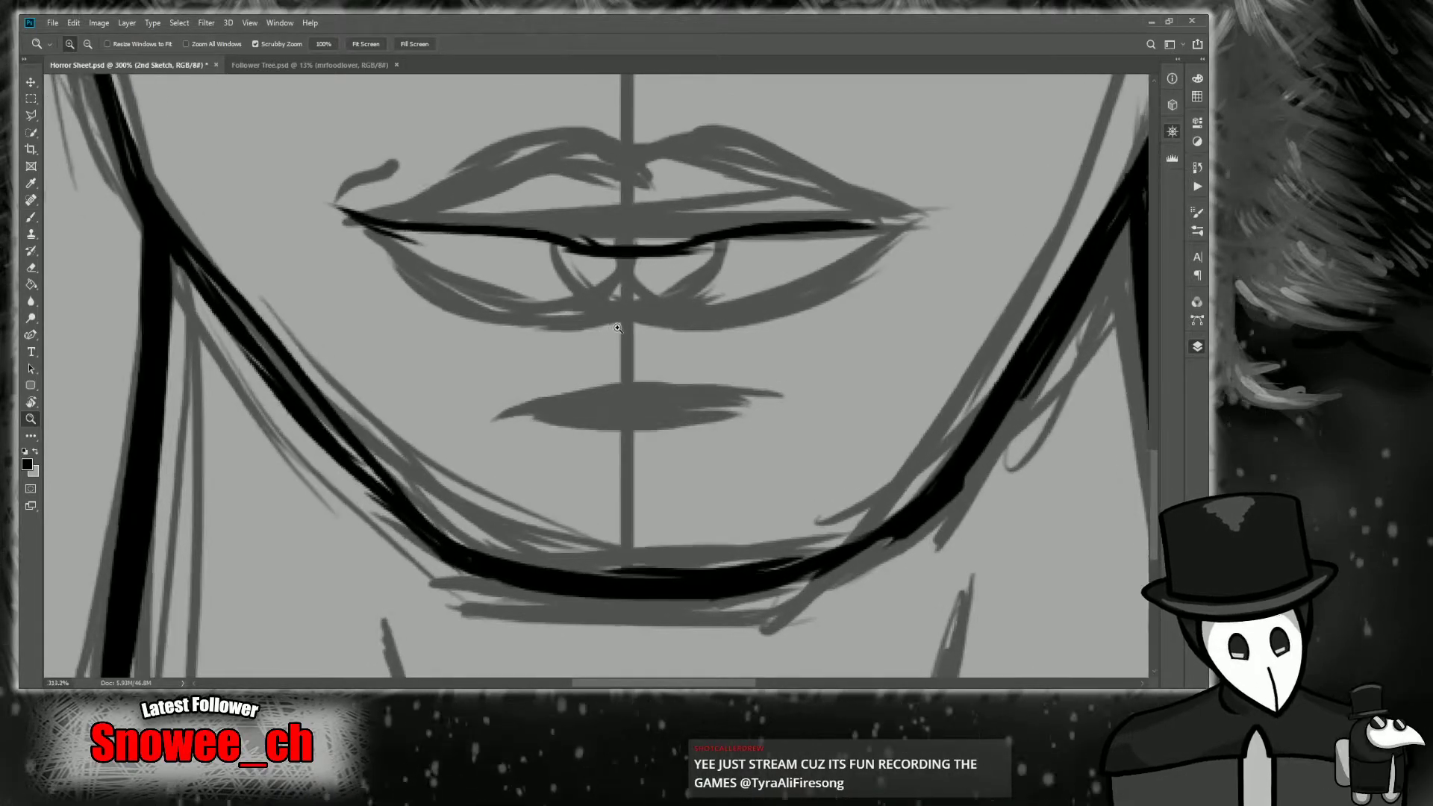
pyautogui.scroll(1, 608, 330)
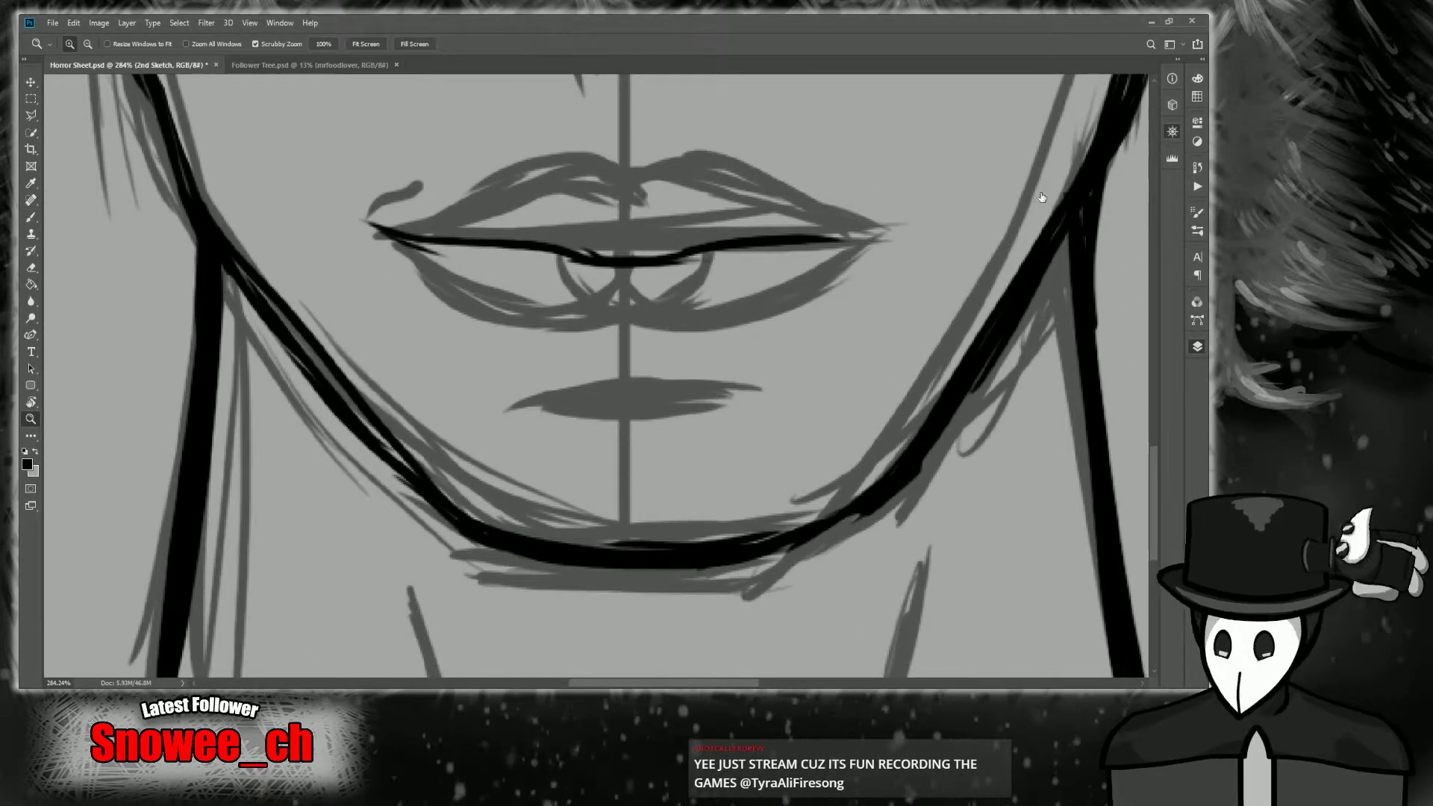
pyautogui.scroll(3, 1045, 182)
pyautogui.scroll(4, 668, 406)
pyautogui.press('b')
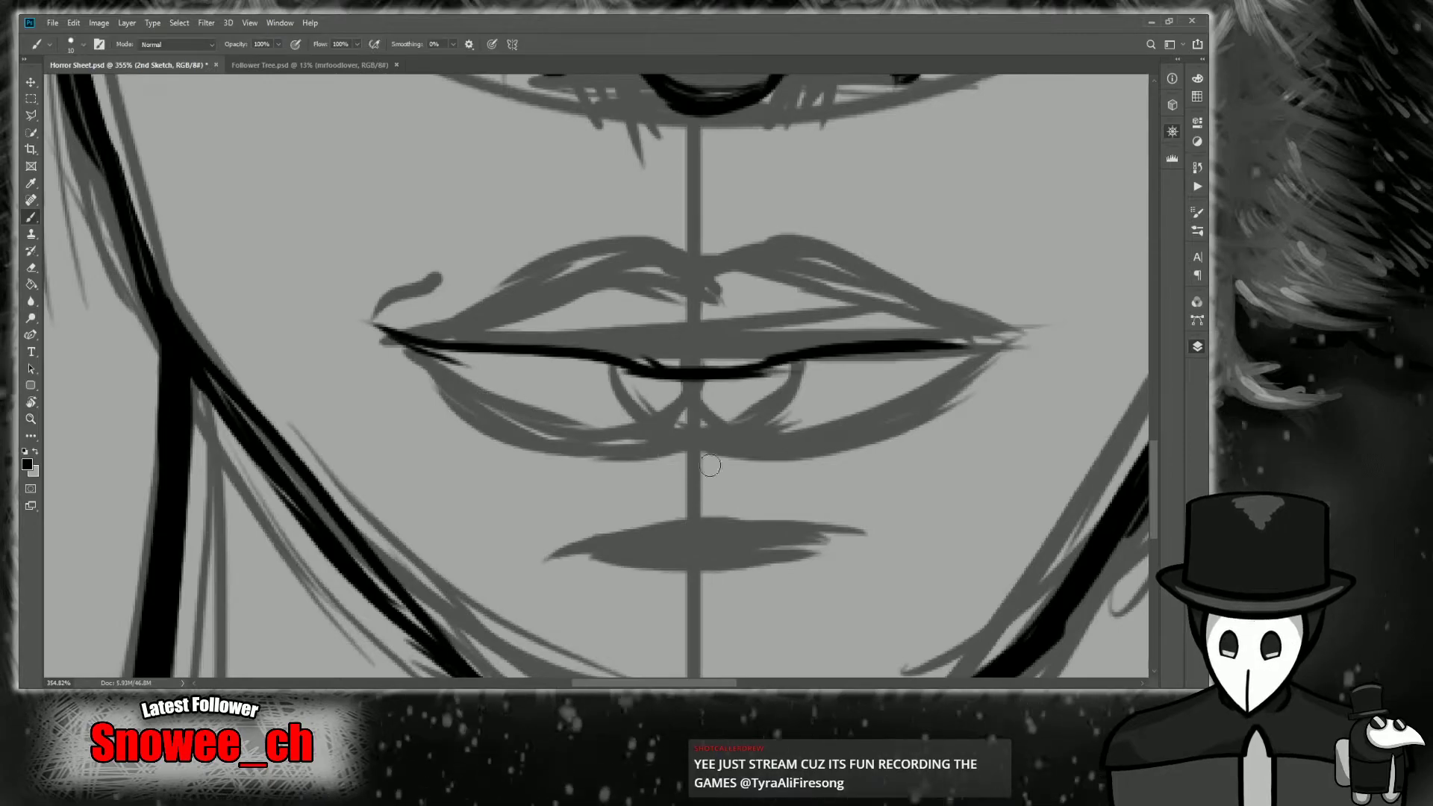
pyautogui.moveTo(615, 457); pyautogui.dragTo(746, 458)
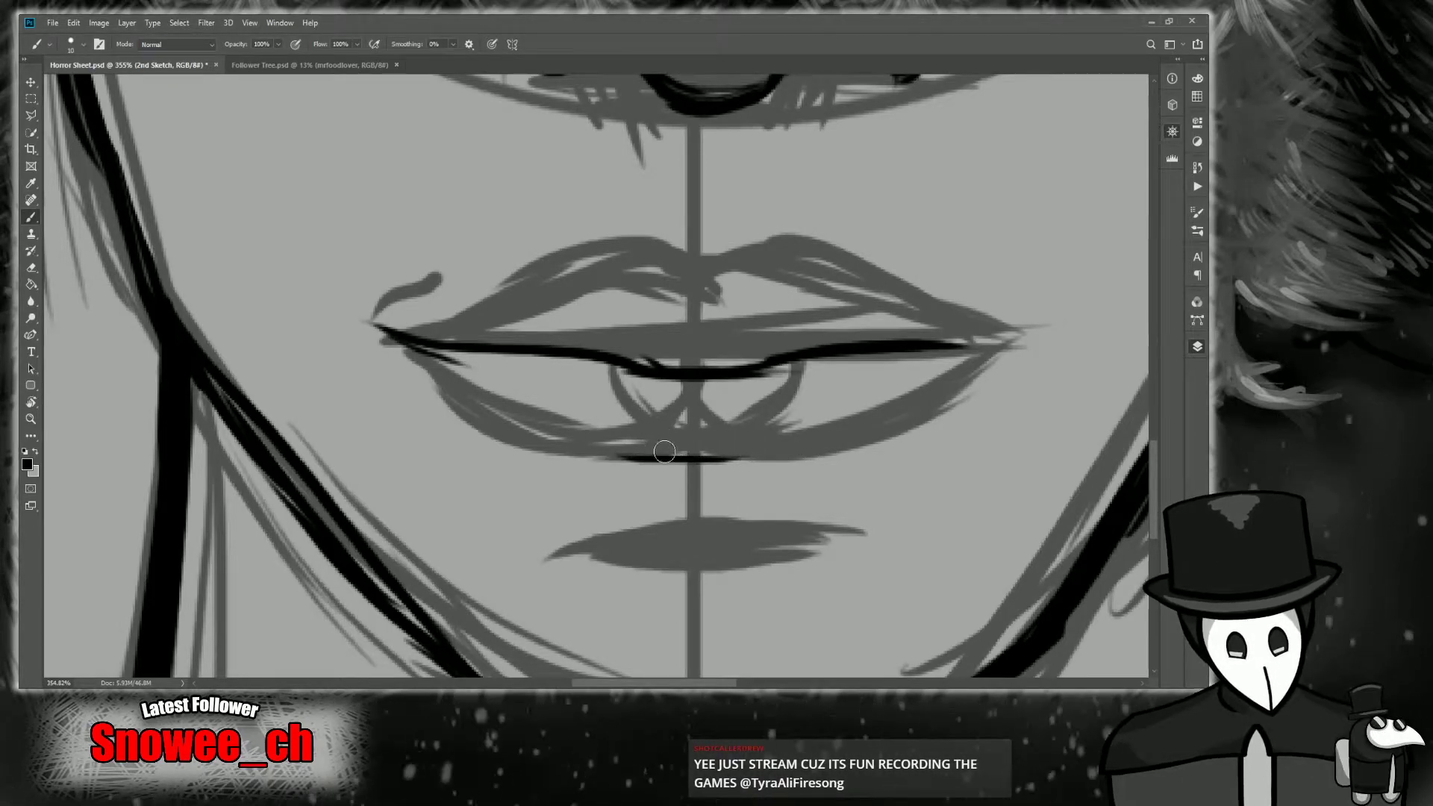
pyautogui.hotkey('ctrl', 'z')
pyautogui.moveTo(713, 448); pyautogui.dragTo(414, 393)
pyautogui.moveTo(395, 342)
pyautogui.mouseDown()
pyautogui.moveTo(515, 432)
pyautogui.moveTo(606, 454)
pyautogui.moveTo(893, 430)
pyautogui.mouseUp()
pyautogui.moveTo(770, 472)
pyautogui.mouseDown()
pyautogui.moveTo(981, 356)
pyautogui.moveTo(777, 447)
pyautogui.moveTo(929, 402)
pyautogui.mouseUp()
pyautogui.moveTo(752, 444)
pyautogui.mouseDown()
pyautogui.moveTo(910, 397)
pyautogui.moveTo(703, 472)
pyautogui.mouseUp()
# Draw the curved lobes and crossing centre creases inside the lower lip, and thicken the right side of its outline.
pyautogui.moveTo(638, 379); pyautogui.dragTo(708, 449)
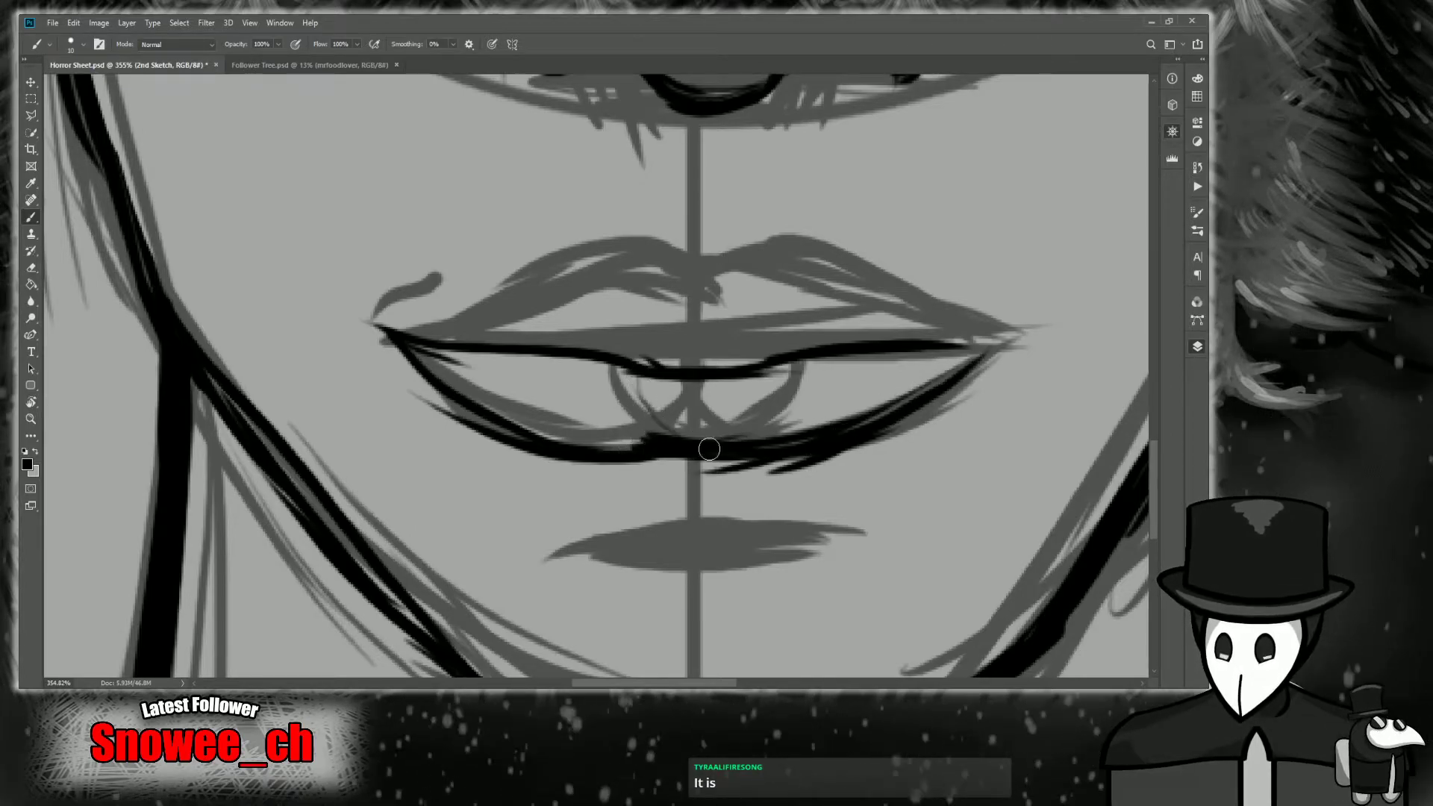
pyautogui.moveTo(634, 385)
pyautogui.mouseDown()
pyautogui.moveTo(771, 411)
pyautogui.moveTo(708, 452)
pyautogui.moveTo(653, 461)
pyautogui.mouseUp()
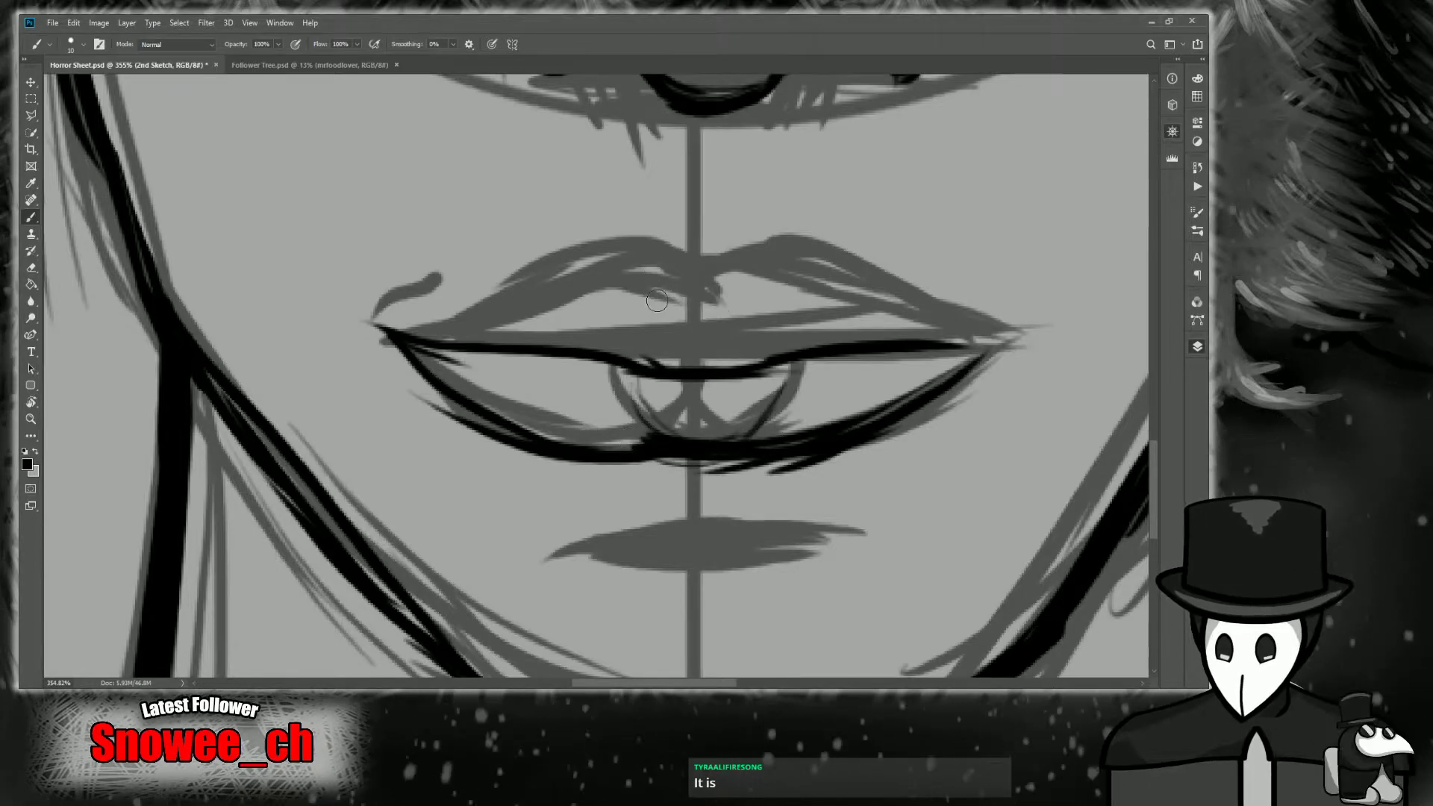
pyautogui.moveTo(700, 384); pyautogui.dragTo(672, 437)
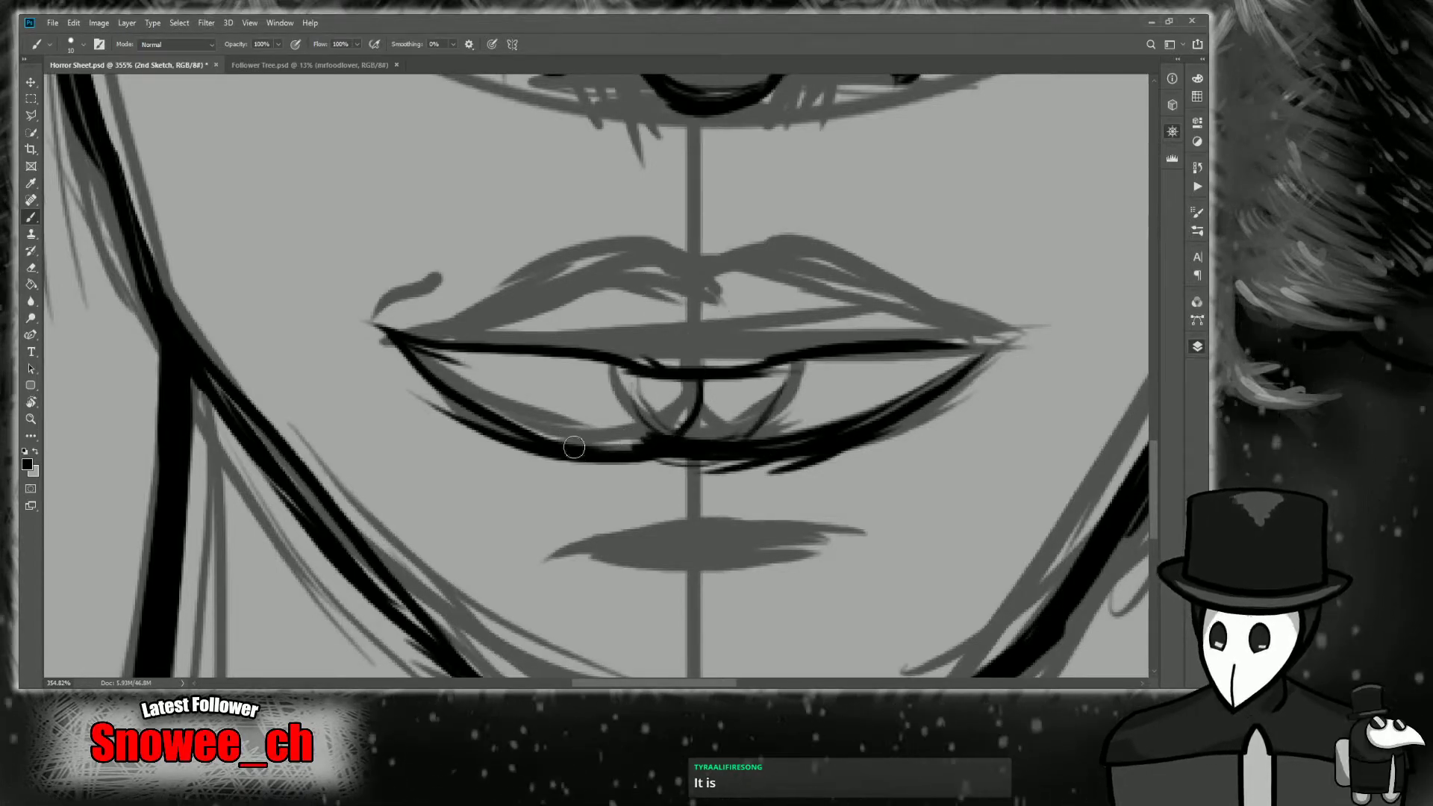
pyautogui.moveTo(707, 383); pyautogui.dragTo(669, 450)
pyautogui.moveTo(692, 379); pyautogui.dragTo(680, 424)
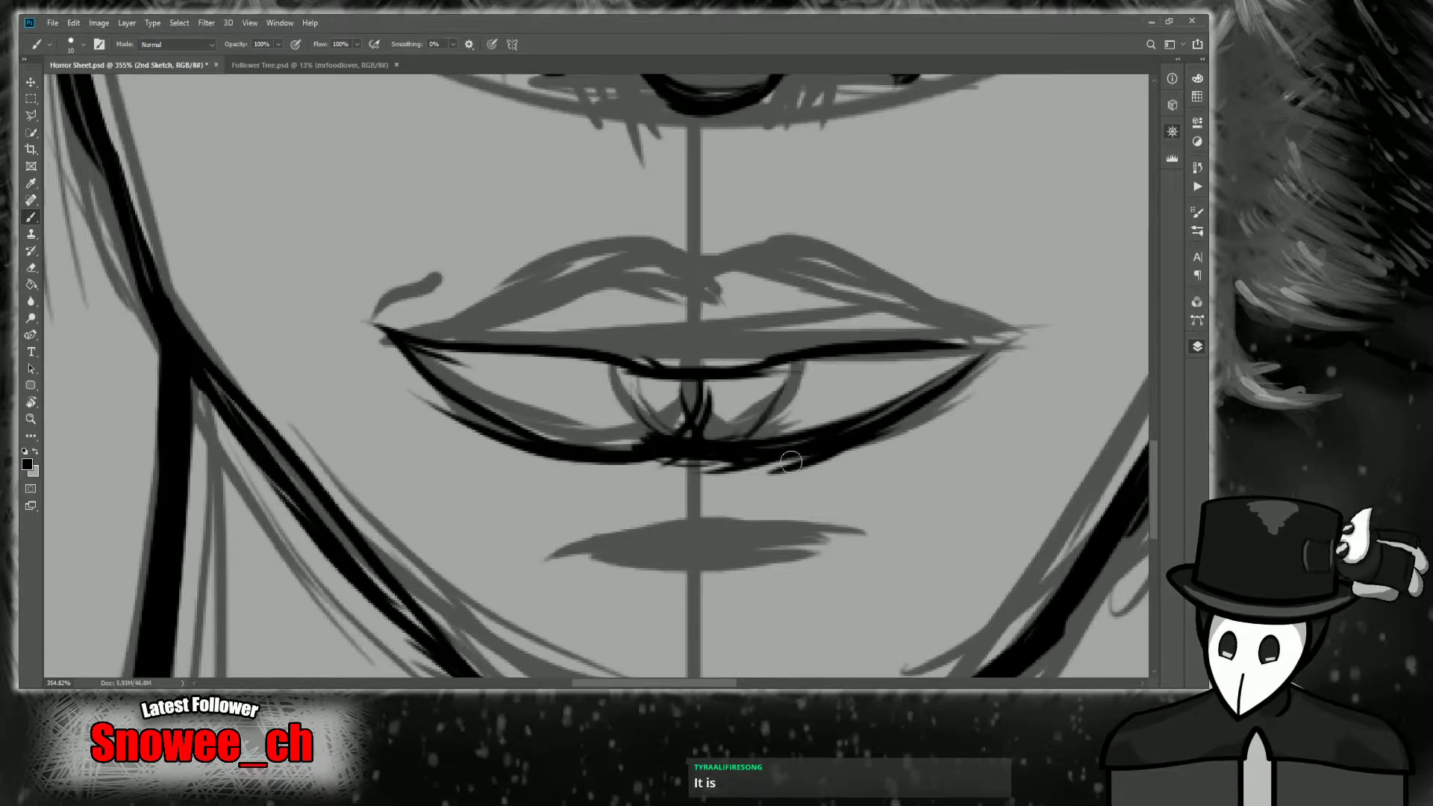
pyautogui.moveTo(730, 464)
pyautogui.mouseDown()
pyautogui.moveTo(793, 473)
pyautogui.moveTo(974, 373)
pyautogui.mouseUp()
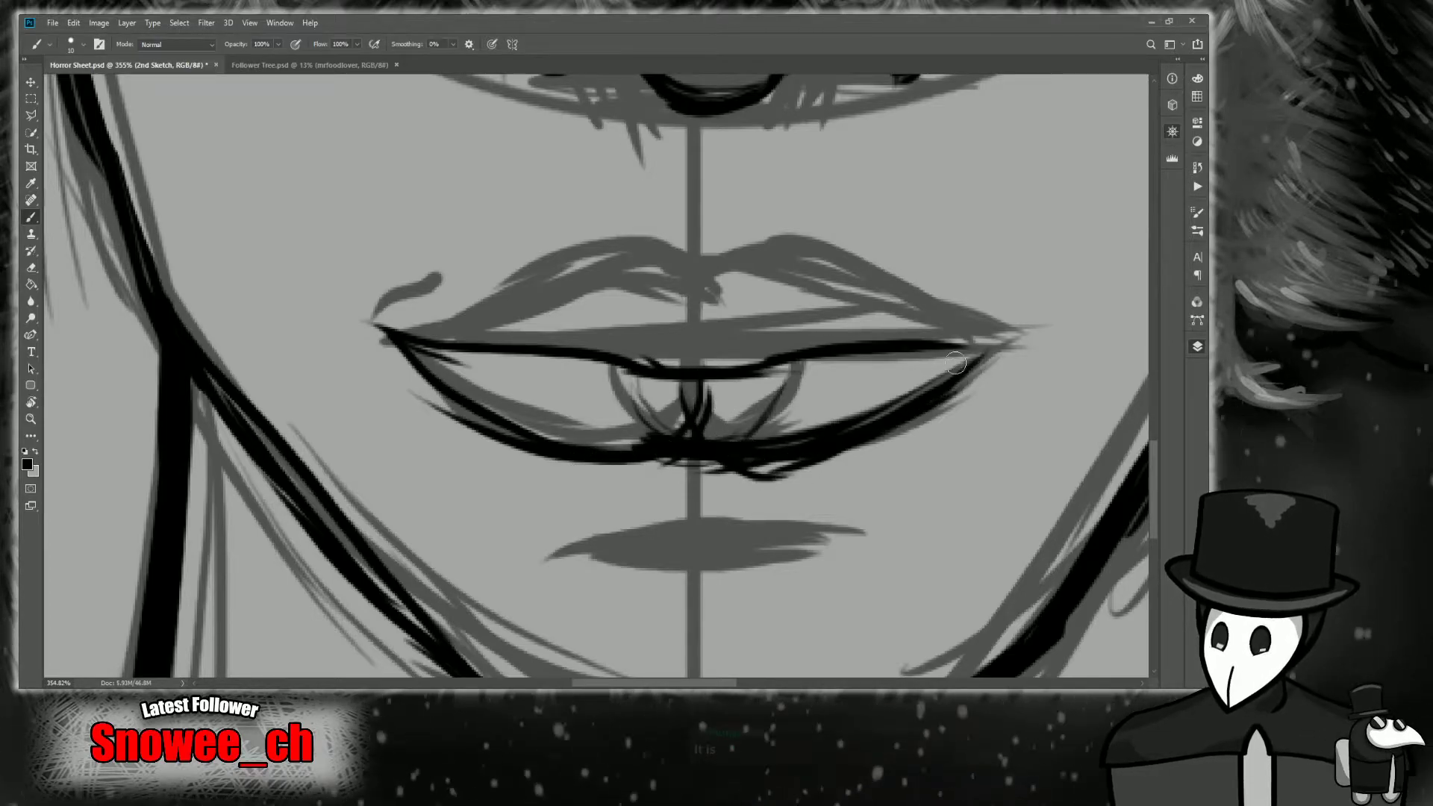
# Outline the upper lip's central dip and left half, including the inner crease and the edge along the parting line.
pyautogui.moveTo(607, 325); pyautogui.dragTo(633, 311)
pyautogui.moveTo(665, 256); pyautogui.dragTo(770, 246)
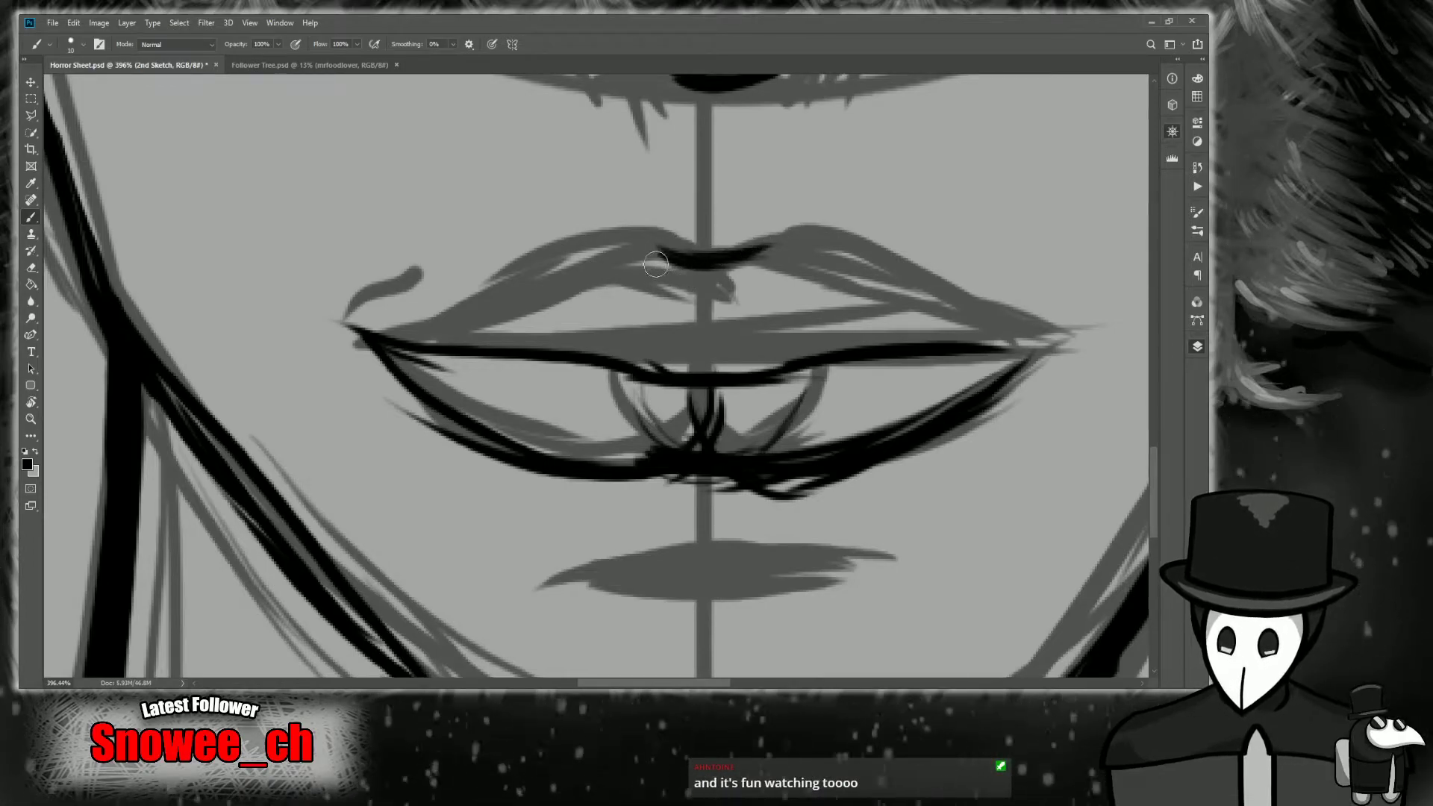
pyautogui.moveTo(654, 253); pyautogui.dragTo(681, 322)
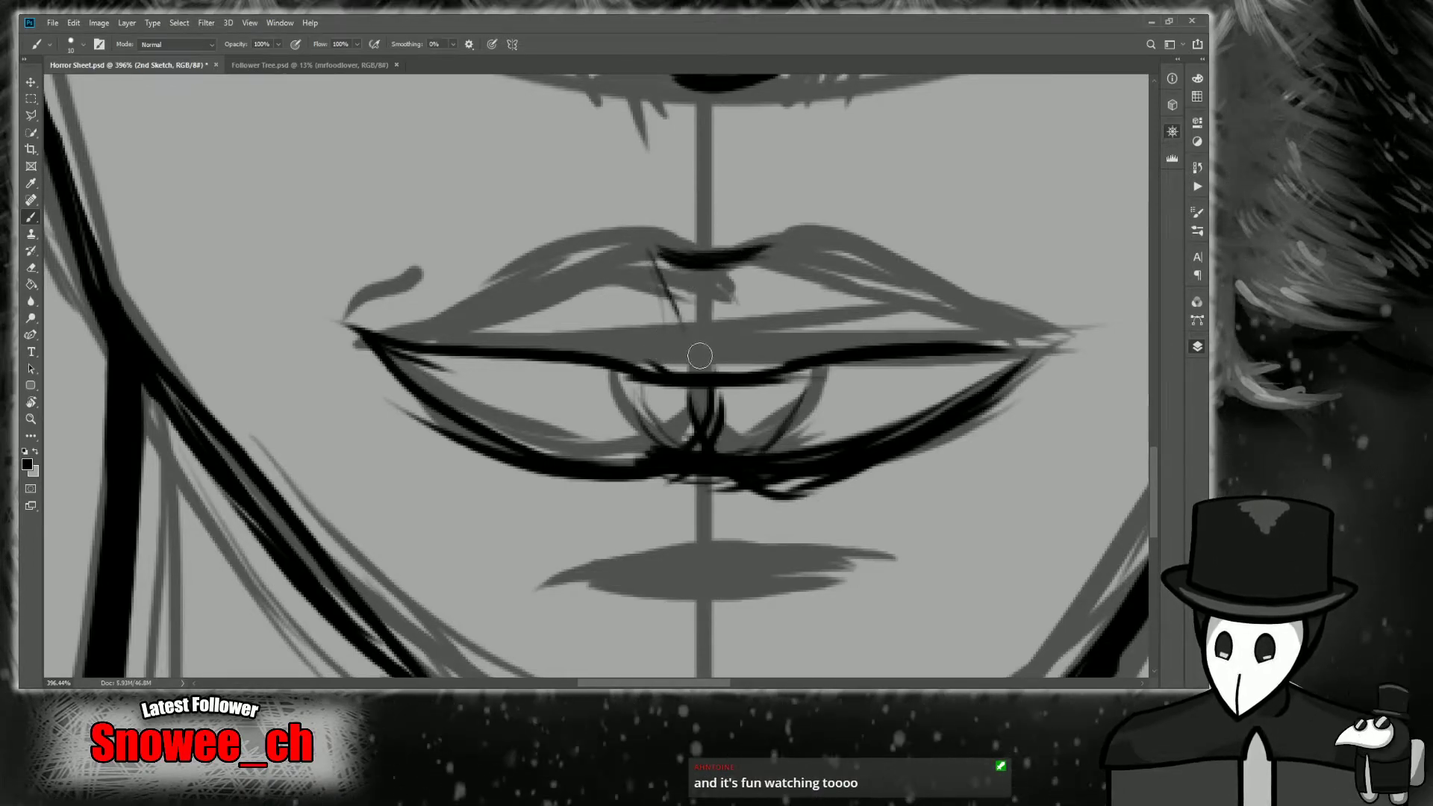
pyautogui.moveTo(365, 326)
pyautogui.mouseDown()
pyautogui.moveTo(623, 263)
pyautogui.moveTo(694, 345)
pyautogui.mouseUp()
pyautogui.moveTo(648, 267); pyautogui.dragTo(689, 370)
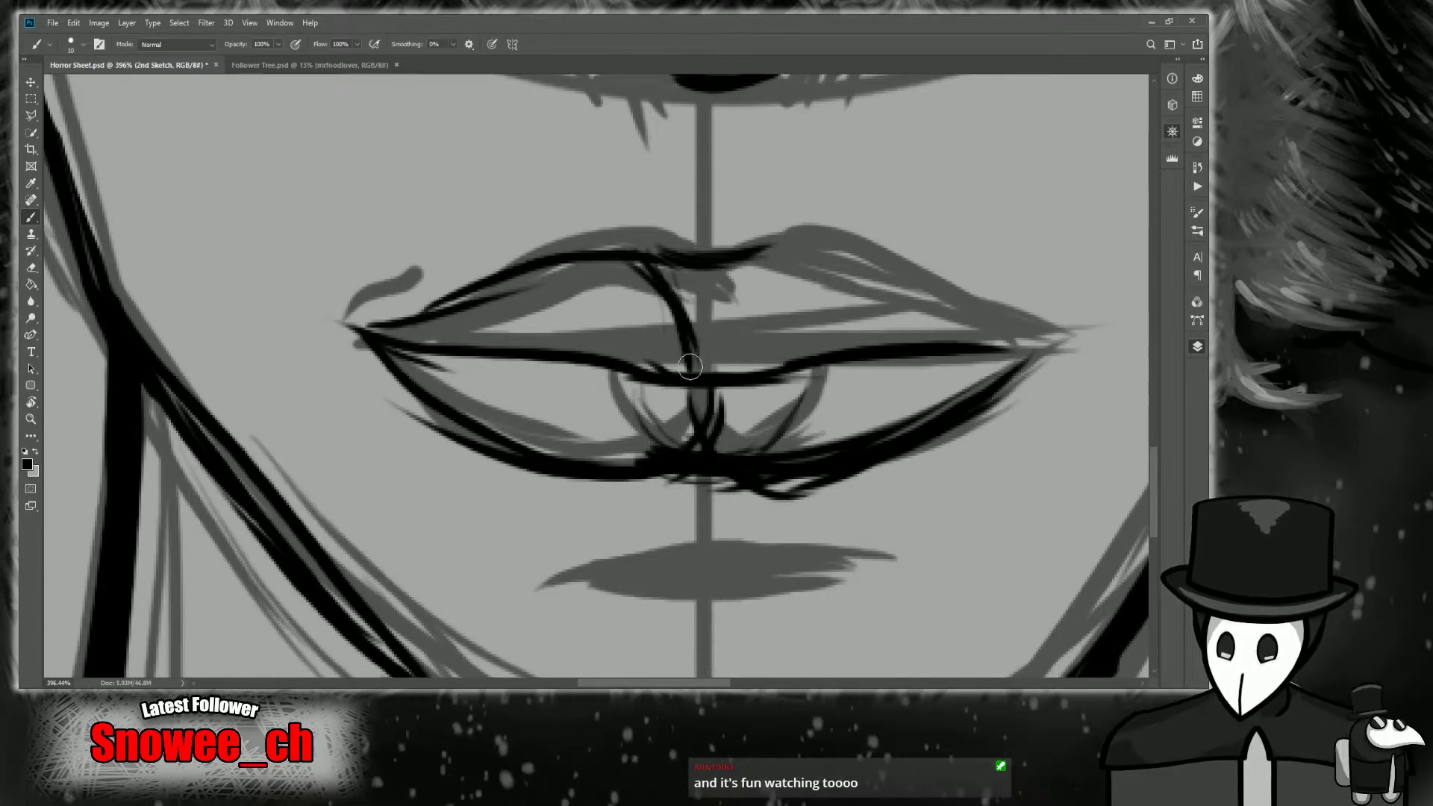
pyautogui.moveTo(394, 334); pyautogui.dragTo(668, 342)
pyautogui.moveTo(554, 351); pyautogui.dragTo(681, 351)
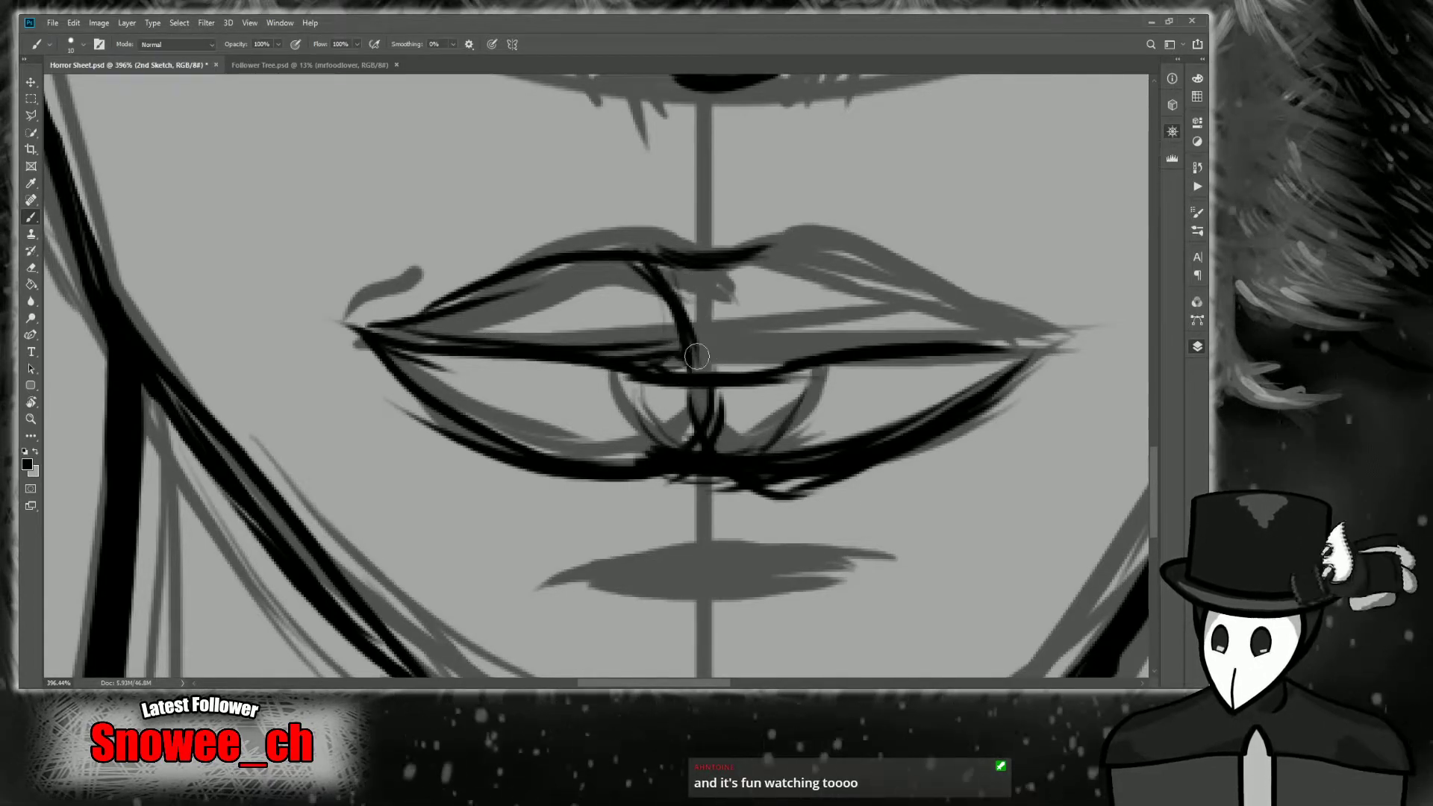
# Draw the right half of the upper lip with its inner crease, outer contour to the mouth corner, and parting line.
pyautogui.moveTo(765, 253); pyautogui.dragTo(770, 240)
pyautogui.moveTo(746, 287); pyautogui.dragTo(733, 356)
pyautogui.moveTo(617, 241); pyautogui.dragTo(735, 260)
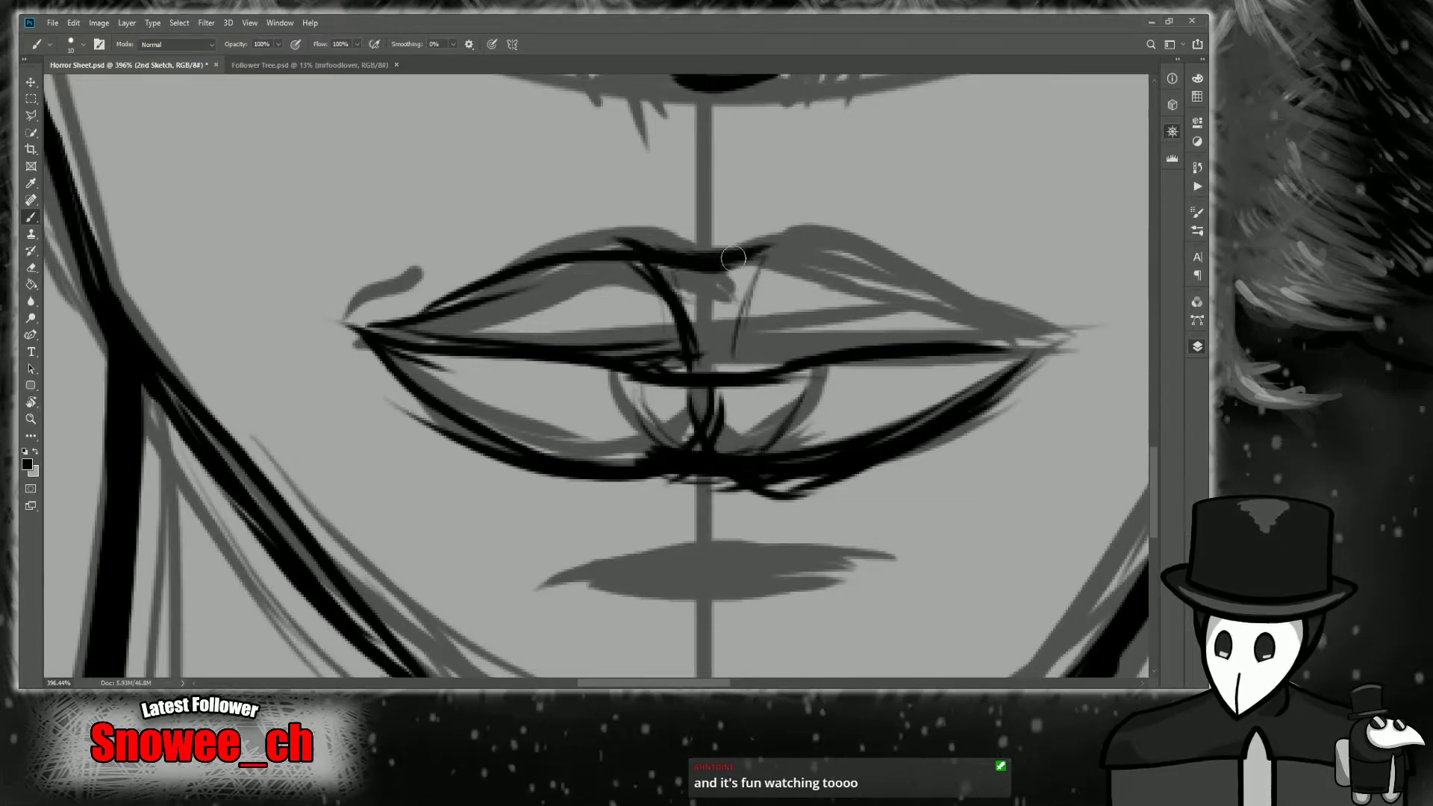
pyautogui.moveTo(722, 352); pyautogui.dragTo(758, 261)
pyautogui.moveTo(746, 255); pyautogui.dragTo(896, 266)
pyautogui.moveTo(1044, 181); pyautogui.dragTo(856, 182)
pyautogui.moveTo(576, 254); pyautogui.dragTo(805, 318)
pyautogui.moveTo(686, 272); pyautogui.dragTo(857, 342)
pyautogui.moveTo(575, 260); pyautogui.dragTo(544, 366)
pyautogui.moveTo(542, 344); pyautogui.dragTo(570, 269)
pyautogui.moveTo(493, 355)
pyautogui.mouseDown()
pyautogui.moveTo(542, 371)
pyautogui.moveTo(697, 343)
pyautogui.moveTo(858, 340)
pyautogui.mouseUp()
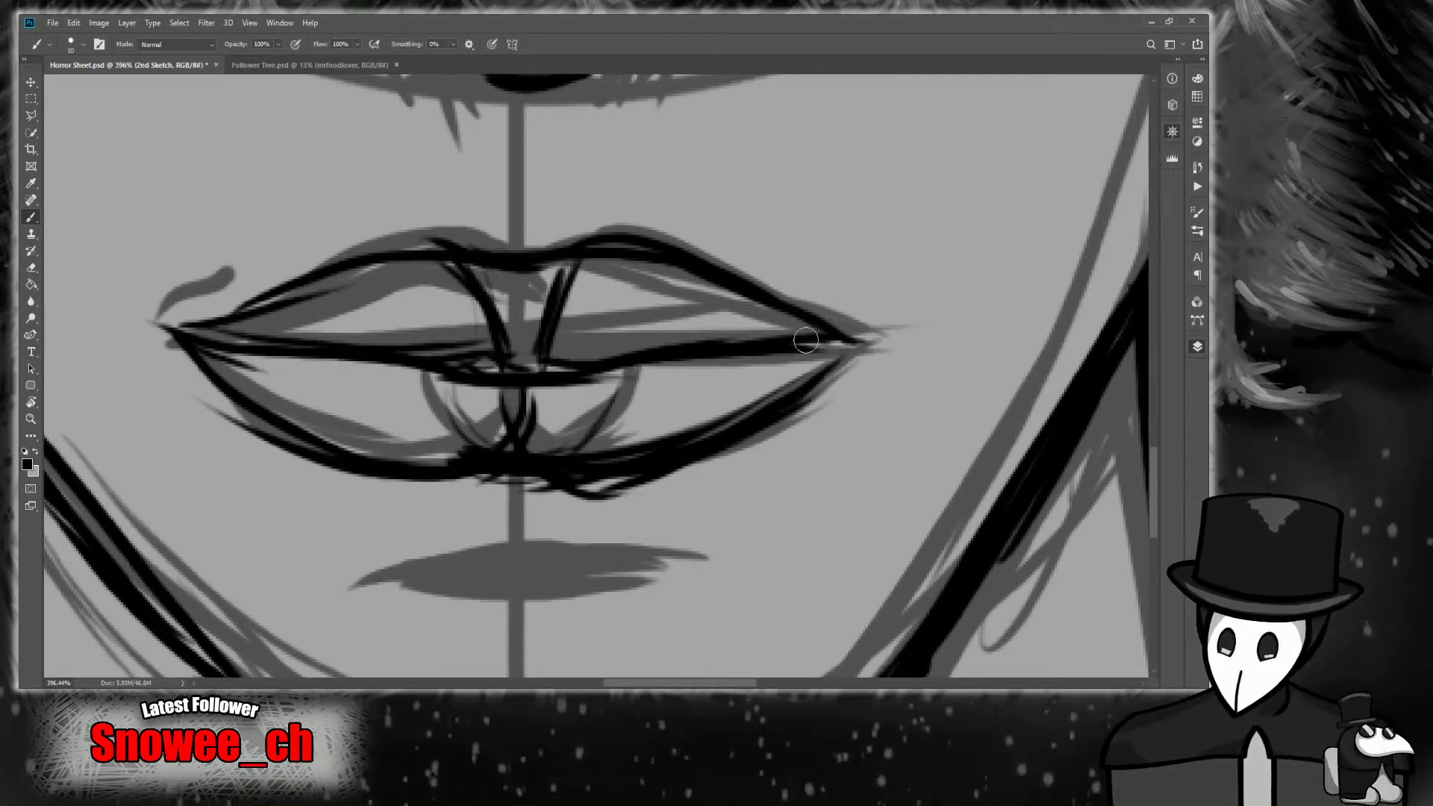
# Thicken the upper lip's outline from the left corner across the central dip to the right corner of the mouth.
pyautogui.moveTo(447, 356); pyautogui.dragTo(560, 366)
pyautogui.press('z')
pyautogui.moveTo(658, 358)
pyautogui.mouseDown()
pyautogui.moveTo(601, 355)
pyautogui.moveTo(586, 339)
pyautogui.mouseUp()
pyautogui.press('b')
pyautogui.moveTo(369, 351)
pyautogui.mouseDown()
pyautogui.moveTo(534, 300)
pyautogui.moveTo(629, 340)
pyautogui.moveTo(726, 284)
pyautogui.mouseUp()
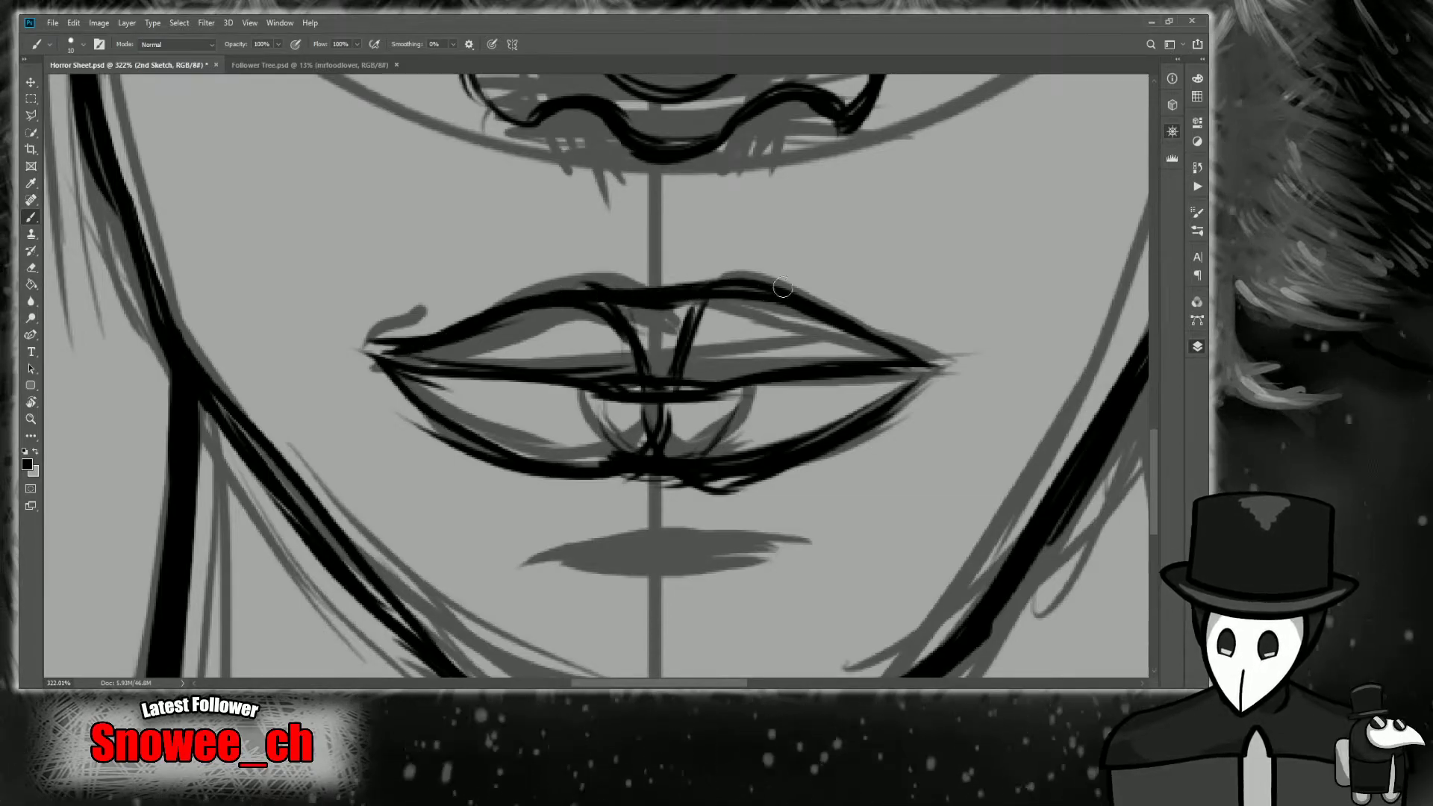
pyautogui.press('z')
pyautogui.moveTo(874, 275); pyautogui.dragTo(869, 275)
pyautogui.moveTo(1046, 175); pyautogui.dragTo(951, 317)
pyautogui.moveTo(751, 381)
pyautogui.mouseDown()
pyautogui.moveTo(705, 384)
pyautogui.moveTo(748, 397)
pyautogui.mouseUp()
pyautogui.press('e')
pyautogui.press('b')
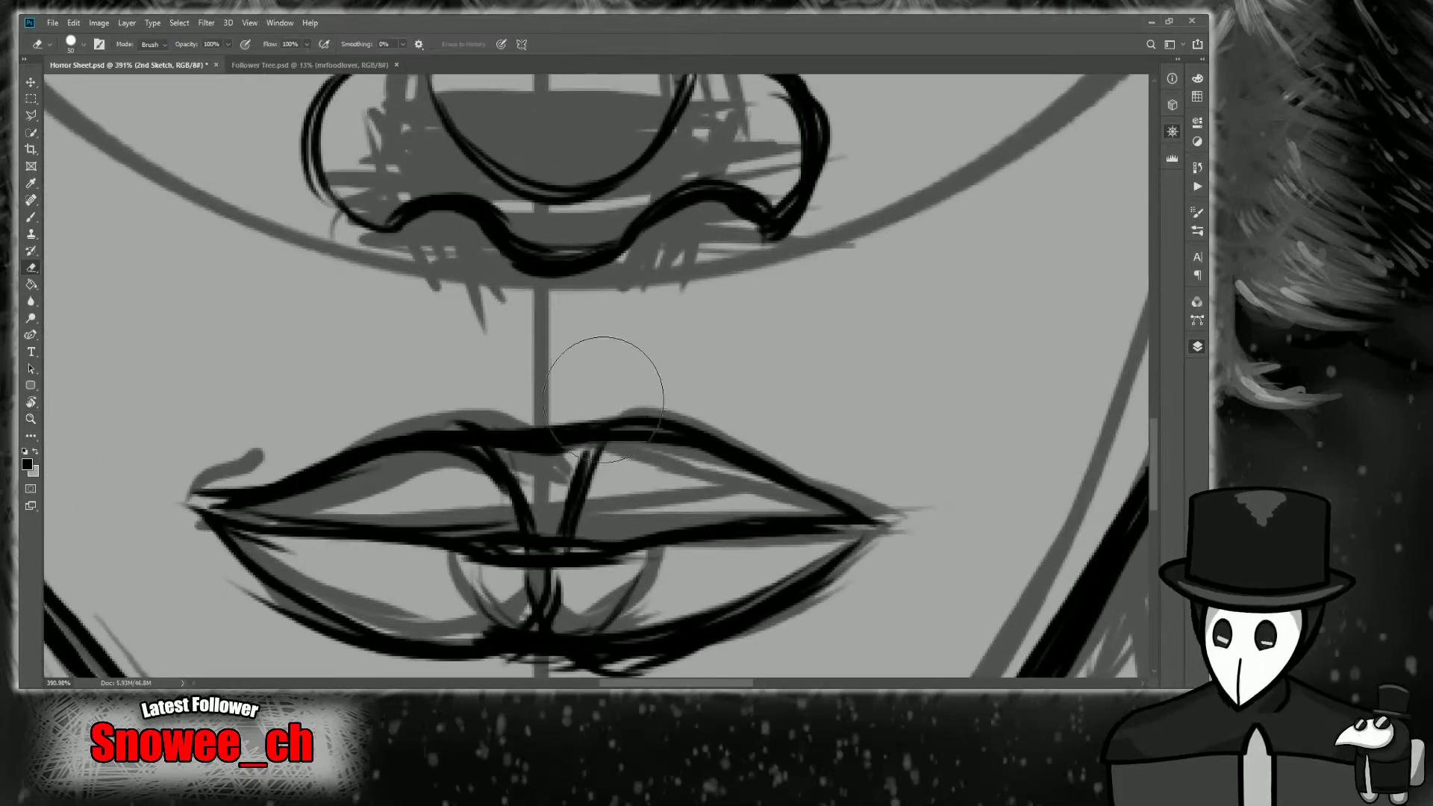
pyautogui.moveTo(776, 479); pyautogui.dragTo(857, 512)
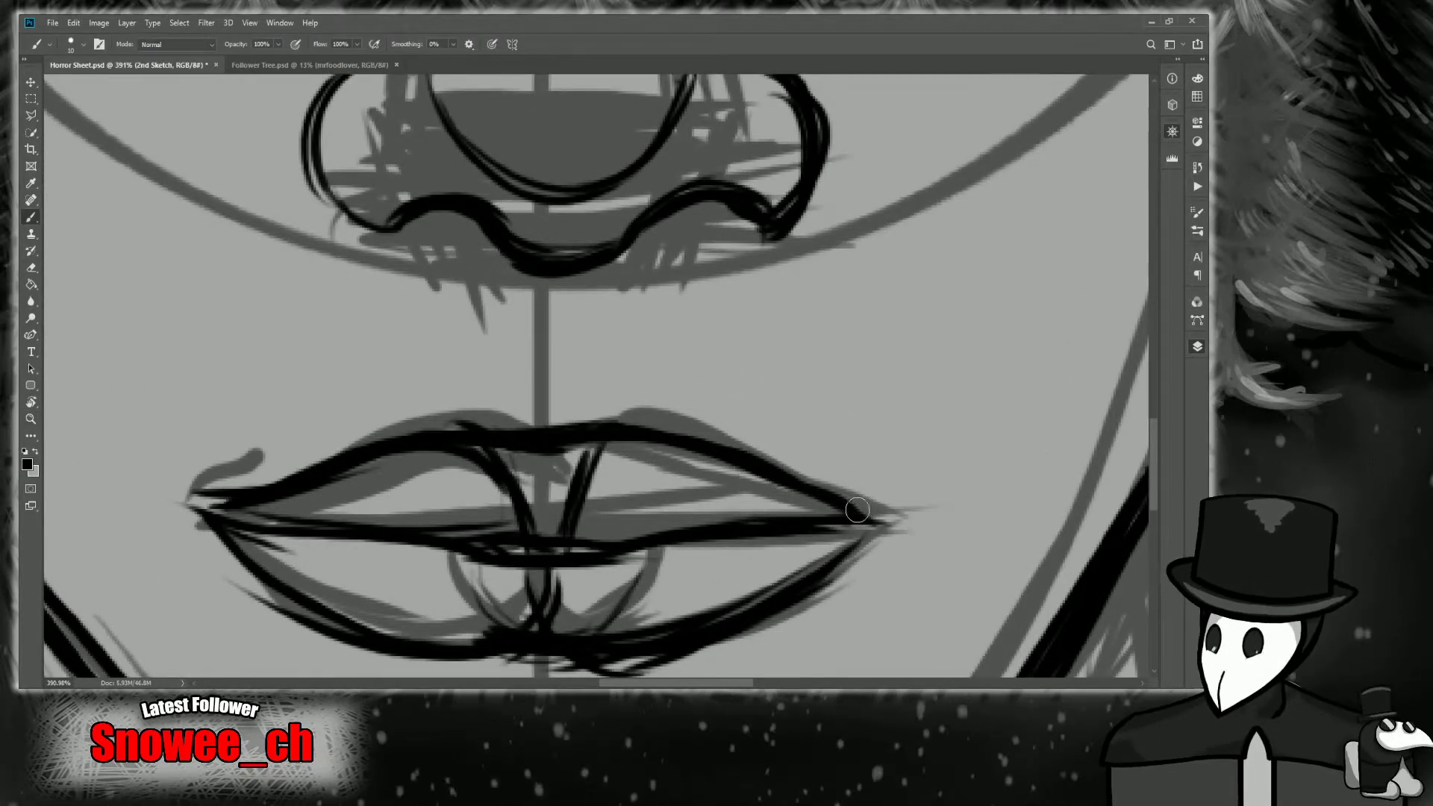
# Erase the stray strokes hanging beneath the lower lip's outline just right of the centre line.
pyautogui.moveTo(1120, 673)
pyautogui.mouseDown()
pyautogui.moveTo(1054, 188)
pyautogui.moveTo(1117, 429)
pyautogui.mouseUp()
pyautogui.press('z')
pyautogui.moveTo(867, 325)
pyautogui.mouseDown()
pyautogui.moveTo(783, 325)
pyautogui.moveTo(864, 329)
pyautogui.mouseUp()
pyautogui.press('b')
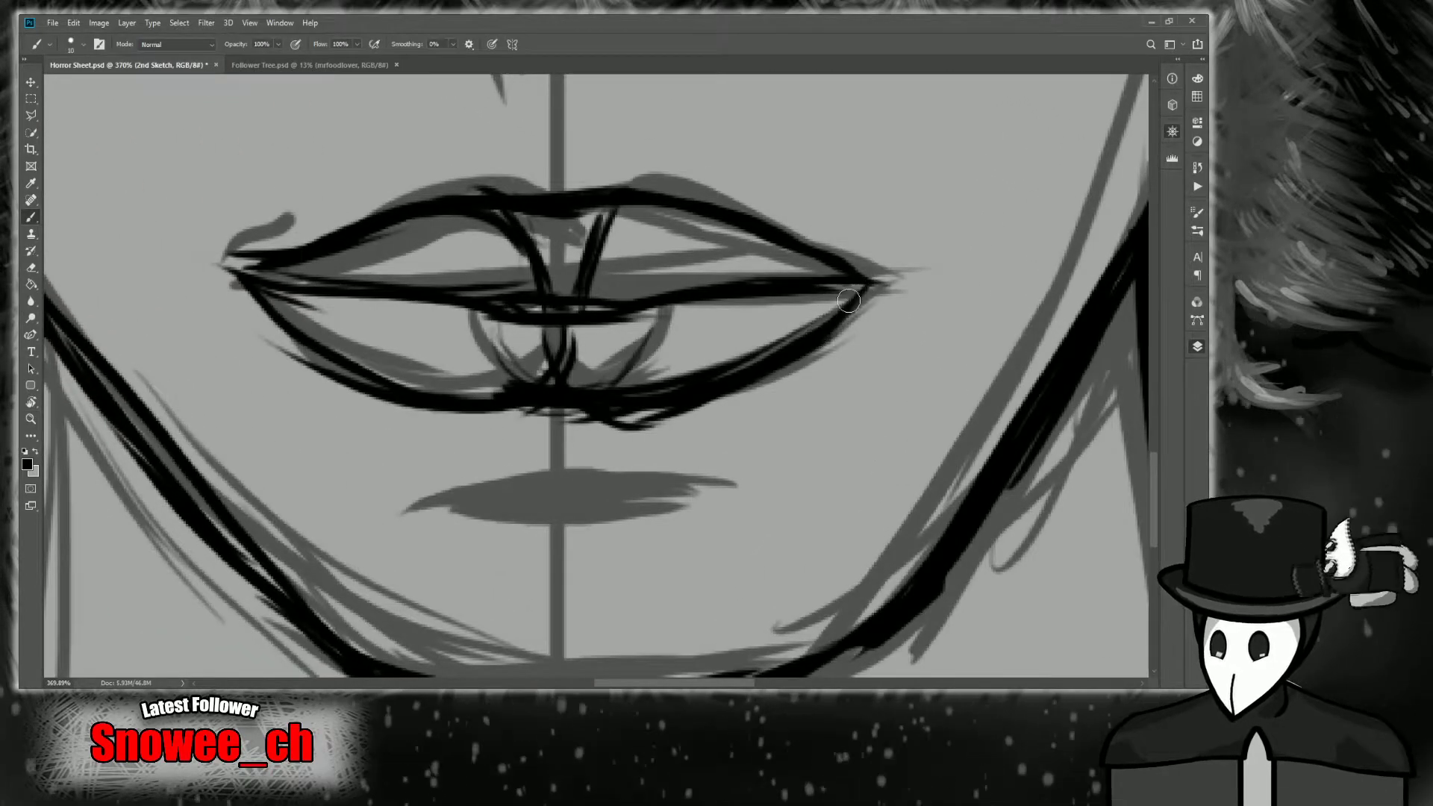
pyautogui.scroll(-2, 859, 304)
pyautogui.press('e')
pyautogui.moveTo(687, 446); pyautogui.dragTo(615, 441)
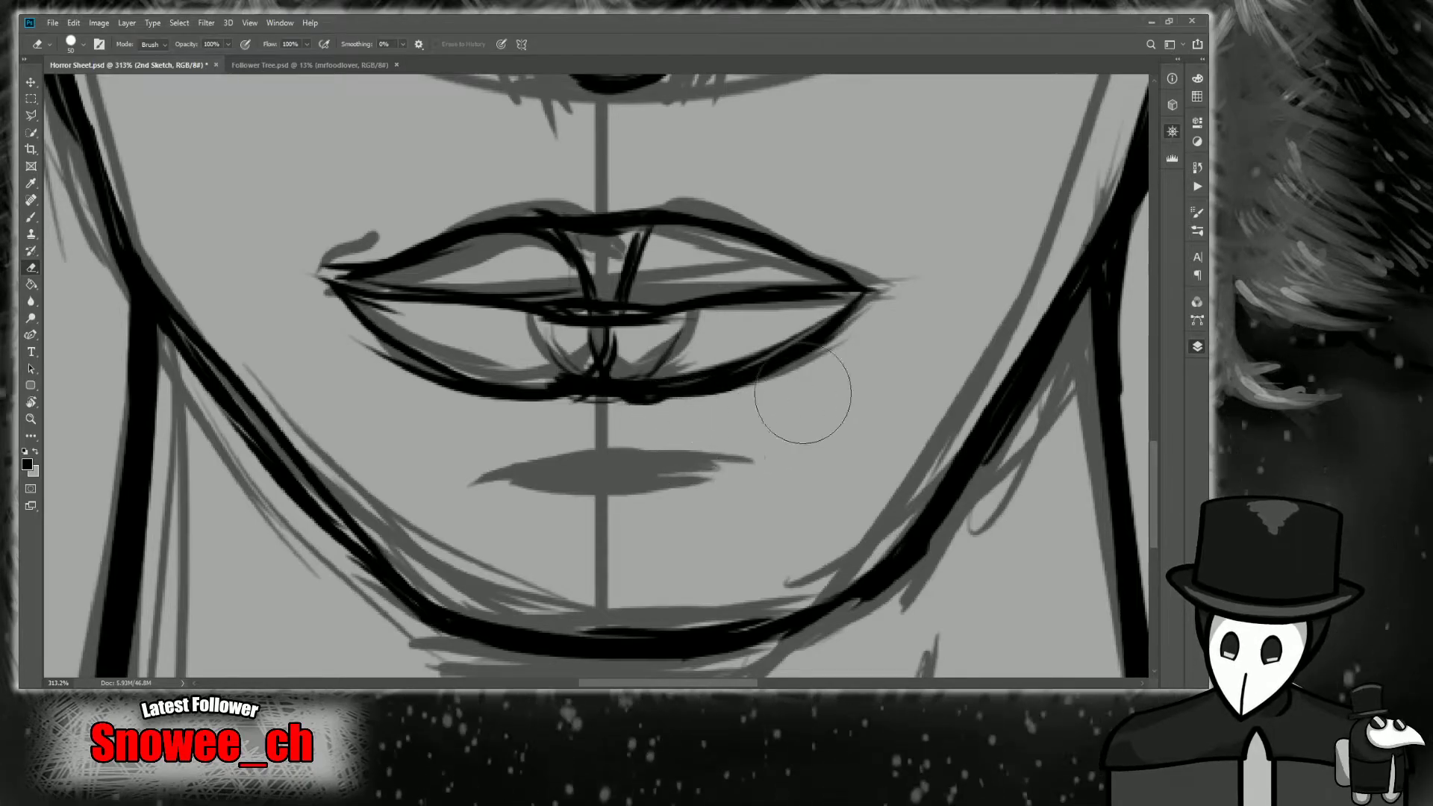
# Review the finished lips against the proportions of the whole face and head.
pyautogui.press('b')
pyautogui.press('z')
pyautogui.moveTo(846, 327); pyautogui.dragTo(671, 388)
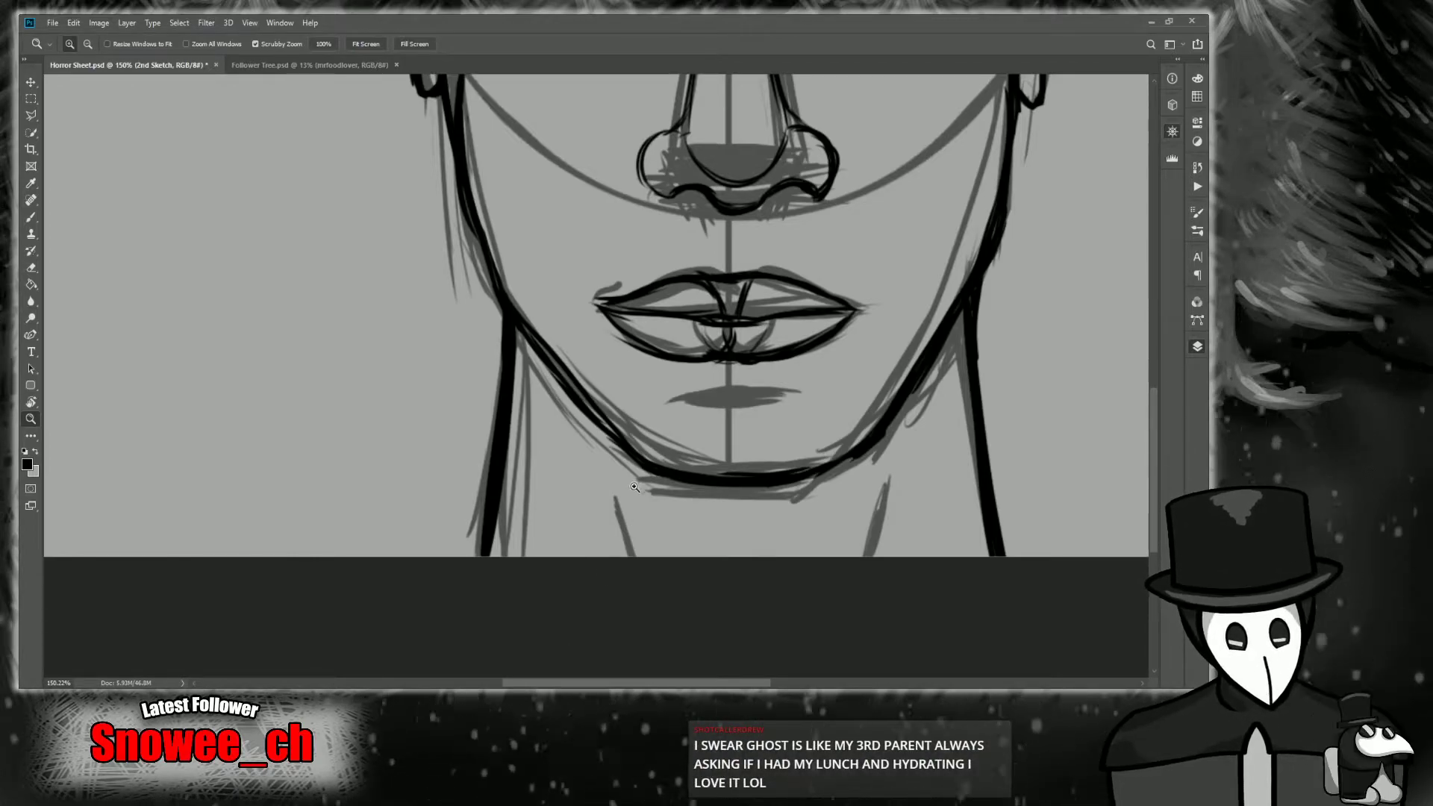
pyautogui.scroll(-5, 612, 531)
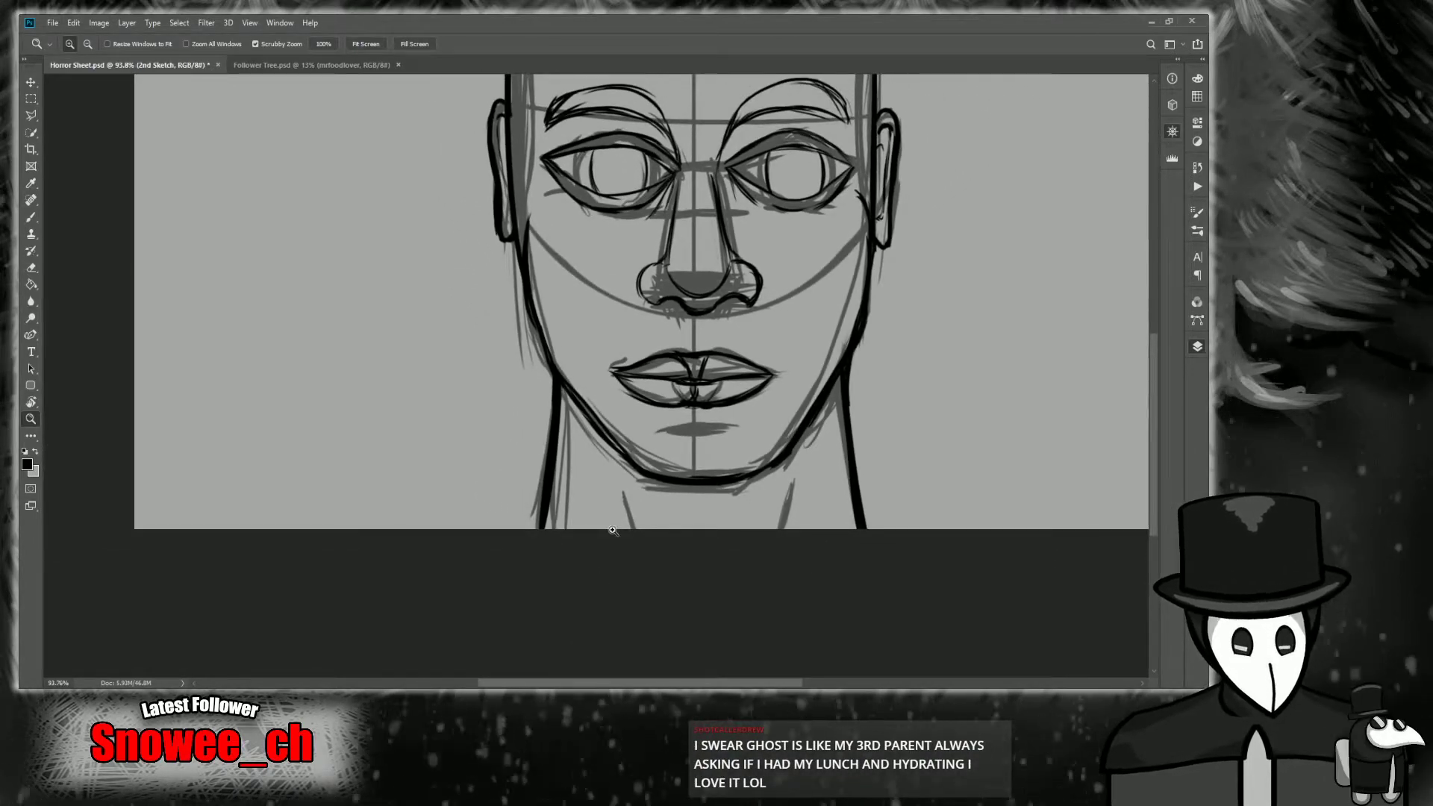
pyautogui.scroll(-1, 681, 364)
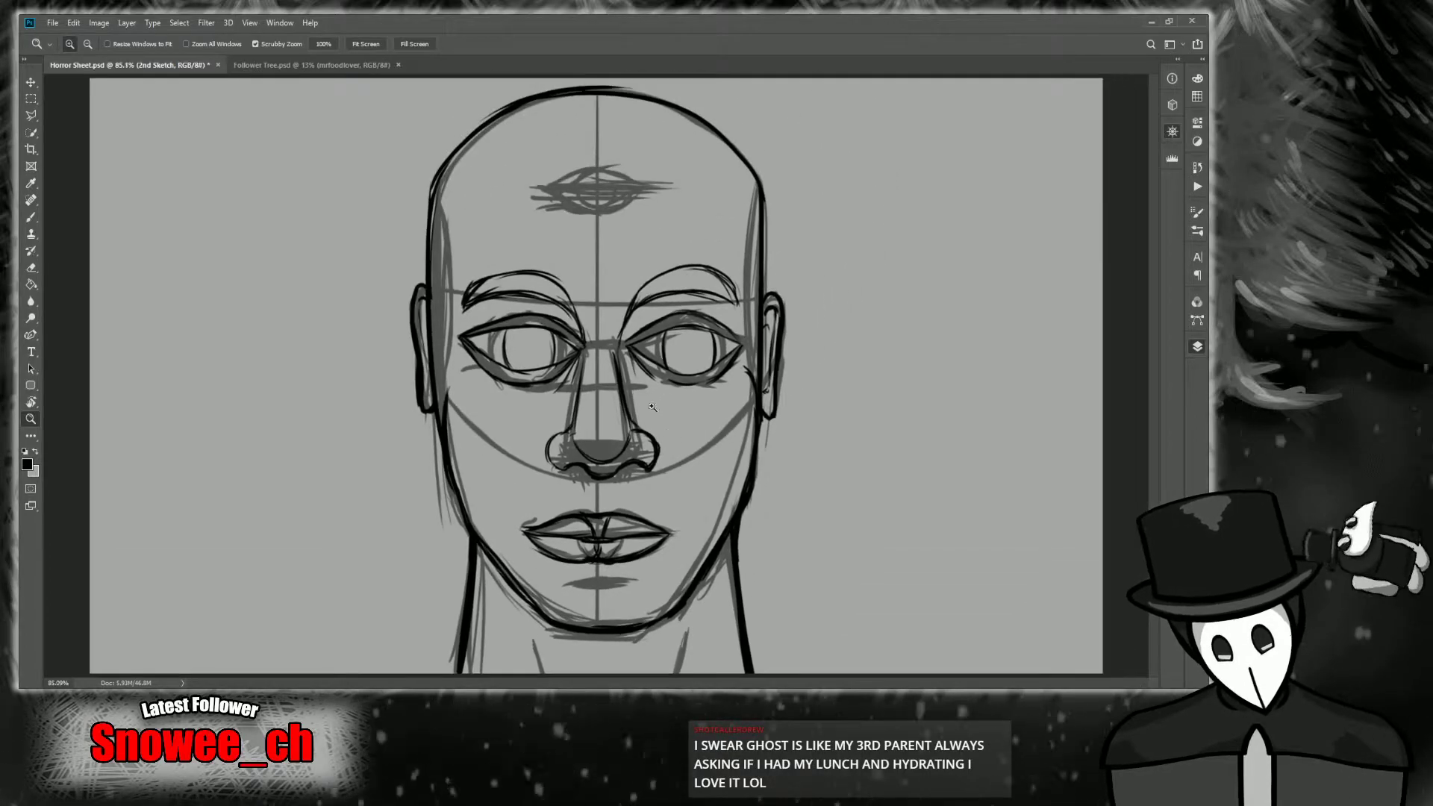
pyautogui.scroll(4, 593, 244)
pyautogui.scroll(-3, 593, 244)
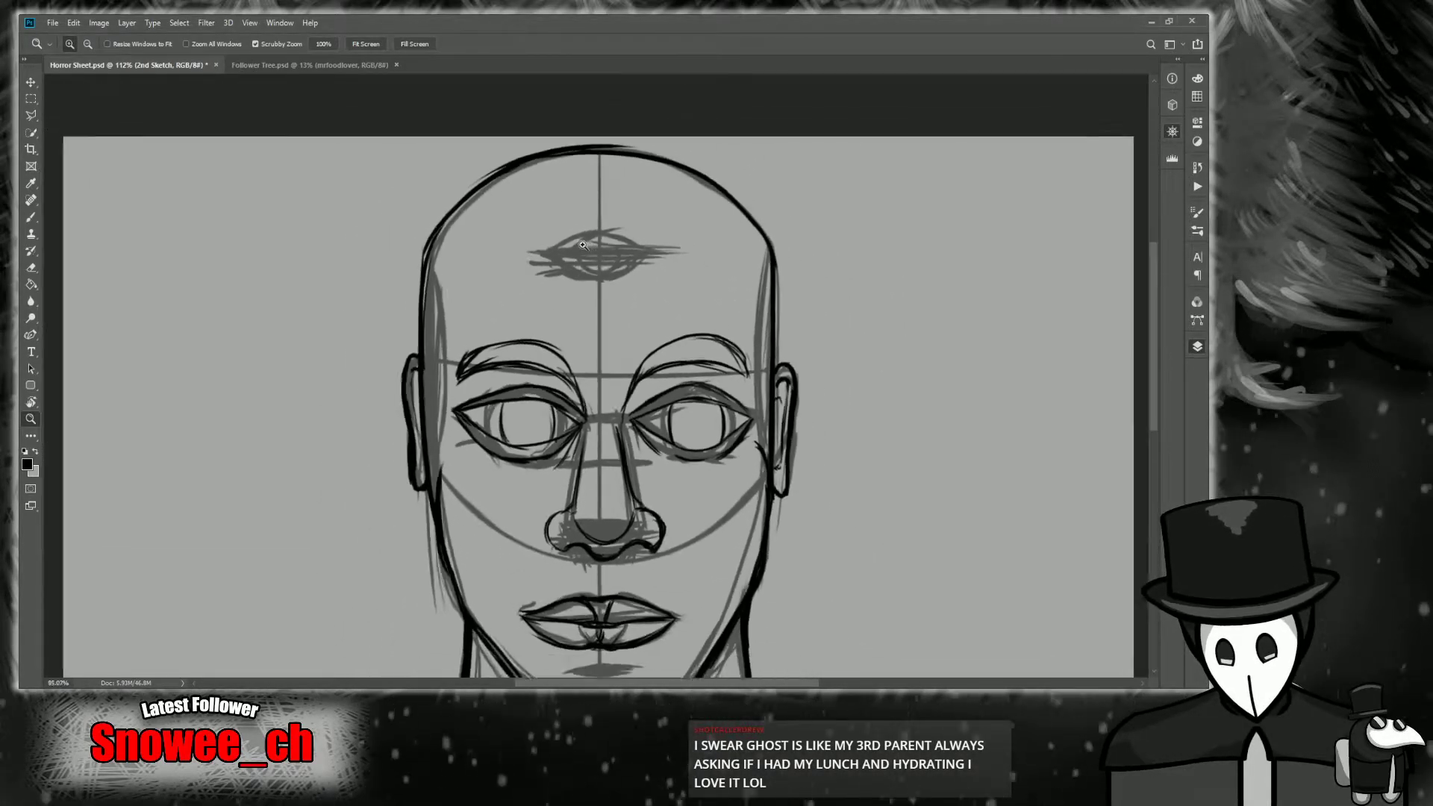
pyautogui.scroll(2, 550, 397)
pyautogui.scroll(-3, 550, 397)
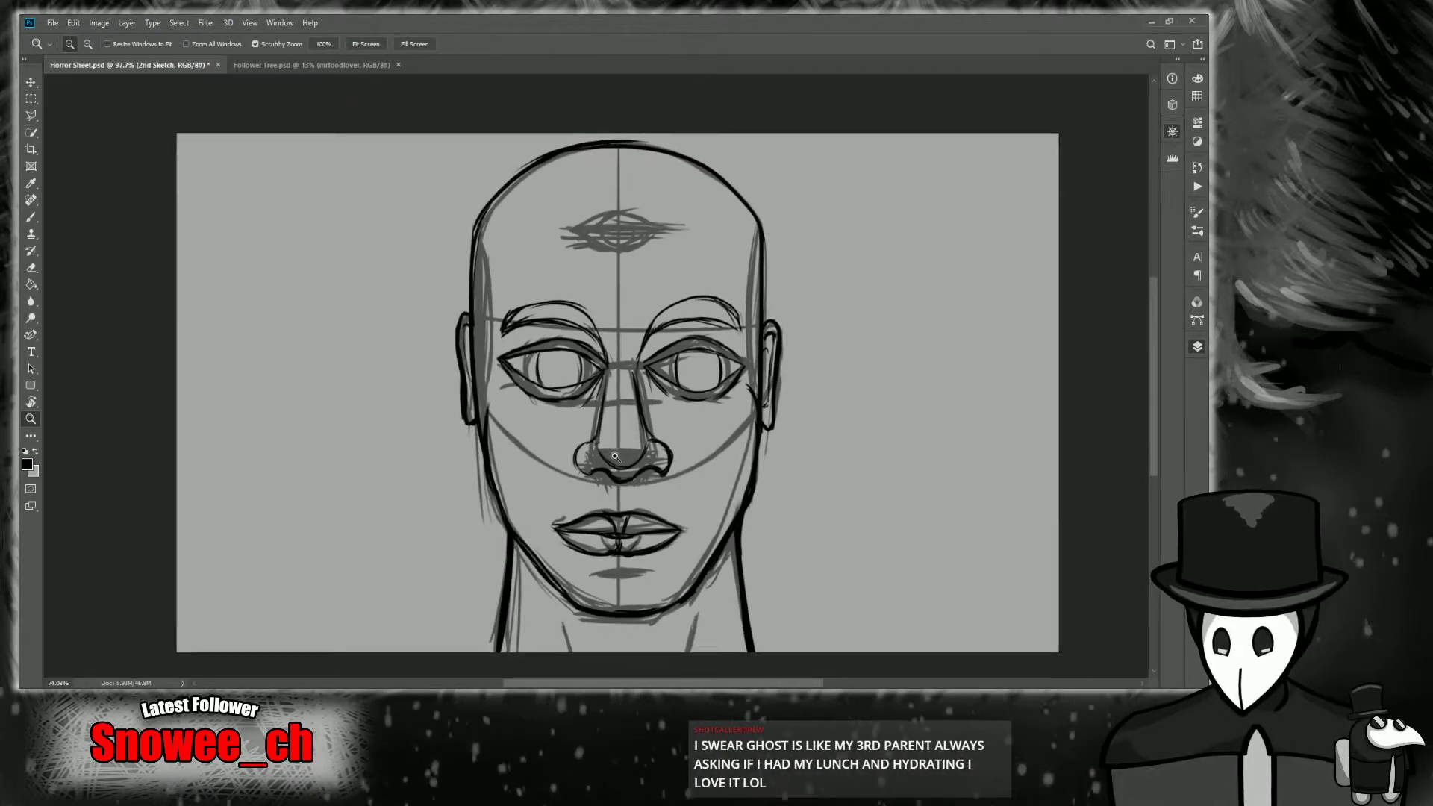
pyautogui.scroll(3, 636, 434)
pyautogui.scroll(-1, 636, 434)
pyautogui.scroll(2, 636, 434)
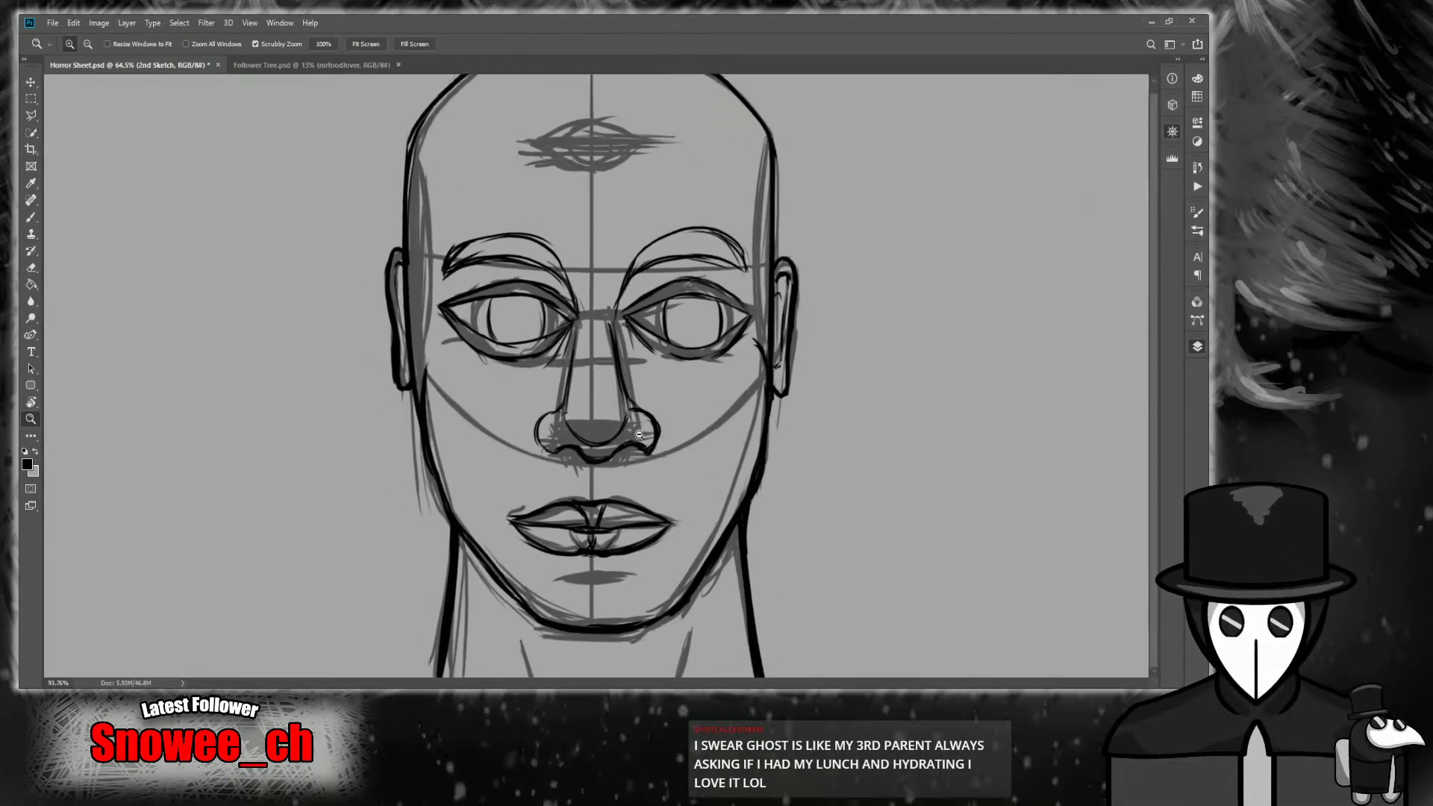
# Lower the opacity of the rough Sketch layer so its guide lines fade further behind the bold linework.
pyautogui.hotkey('alt', '[')
pyautogui.press('v')
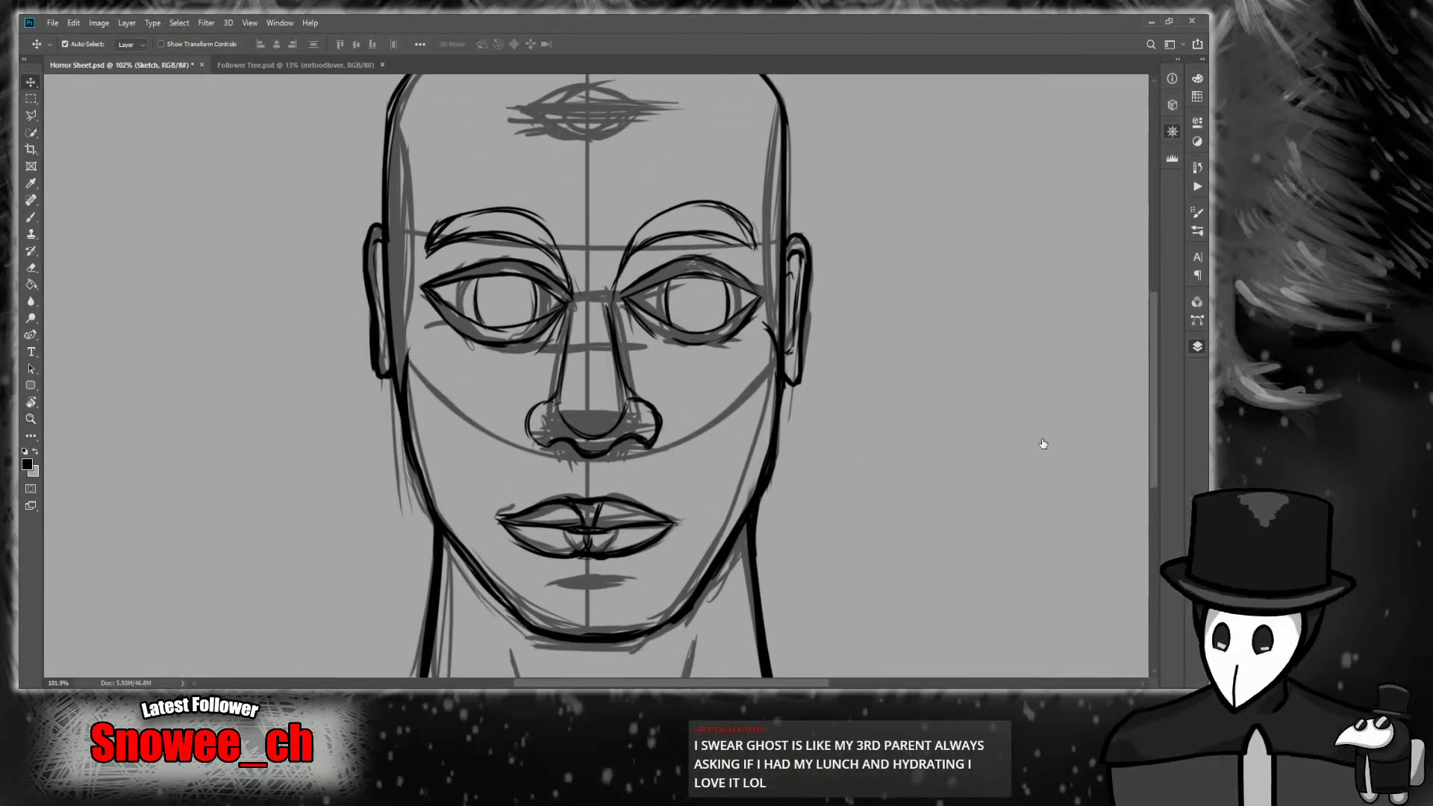
pyautogui.press('3')
pyautogui.press('2')
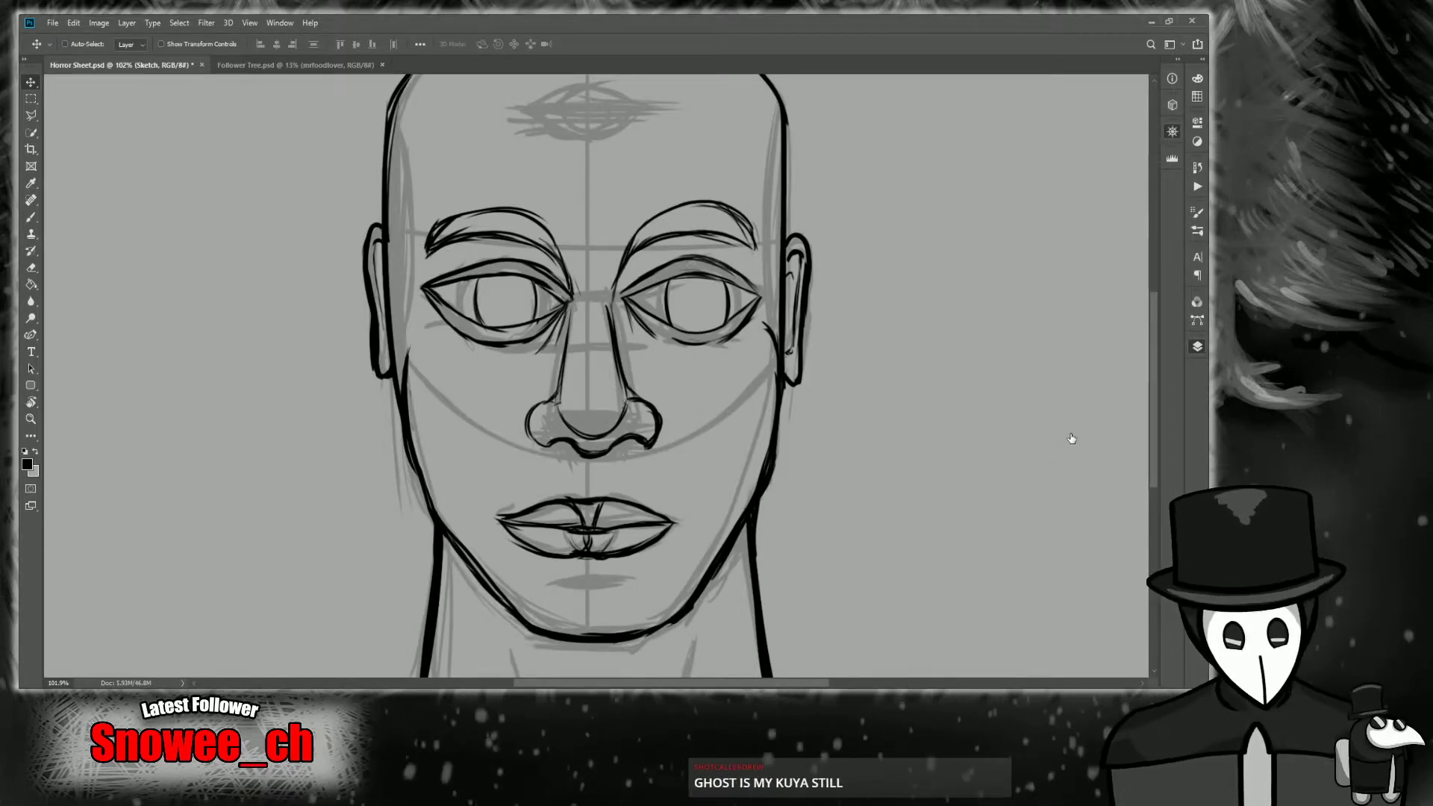
# On the Shadow layer, paint a dark shadow along the left side of the nose bridge, from the inner eye corner to the nostril.
pyautogui.hotkey('alt', ']')
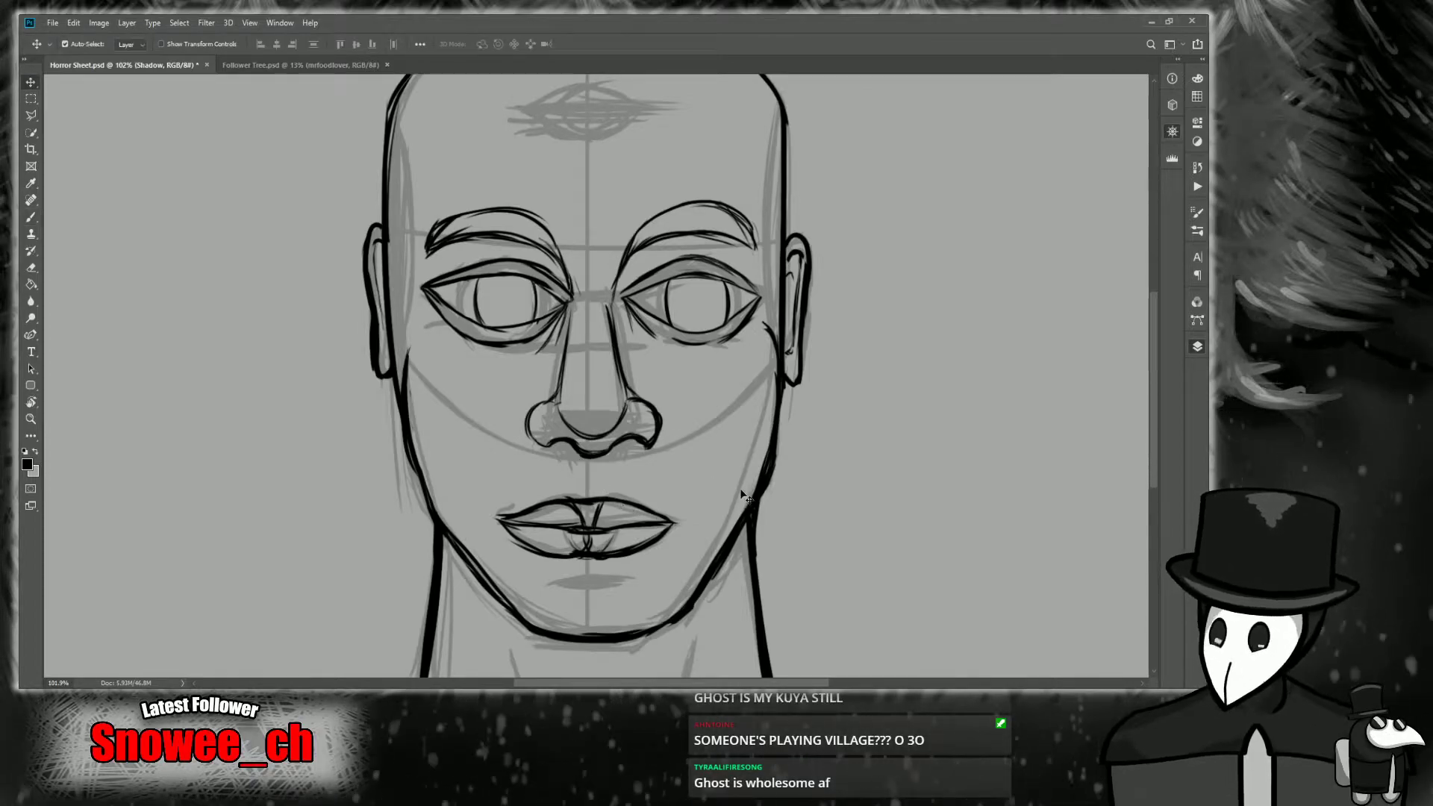
pyautogui.press('b')
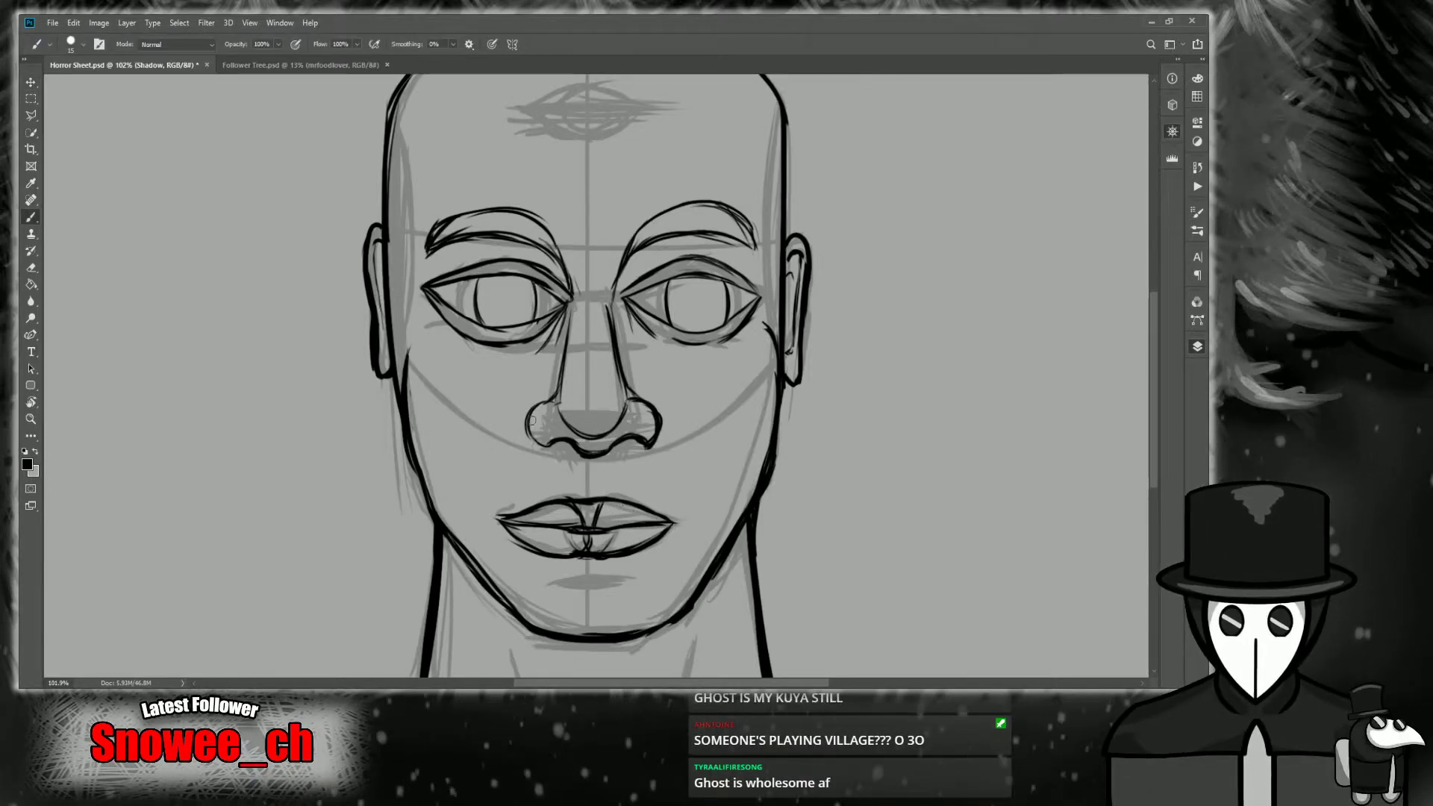
pyautogui.press('z')
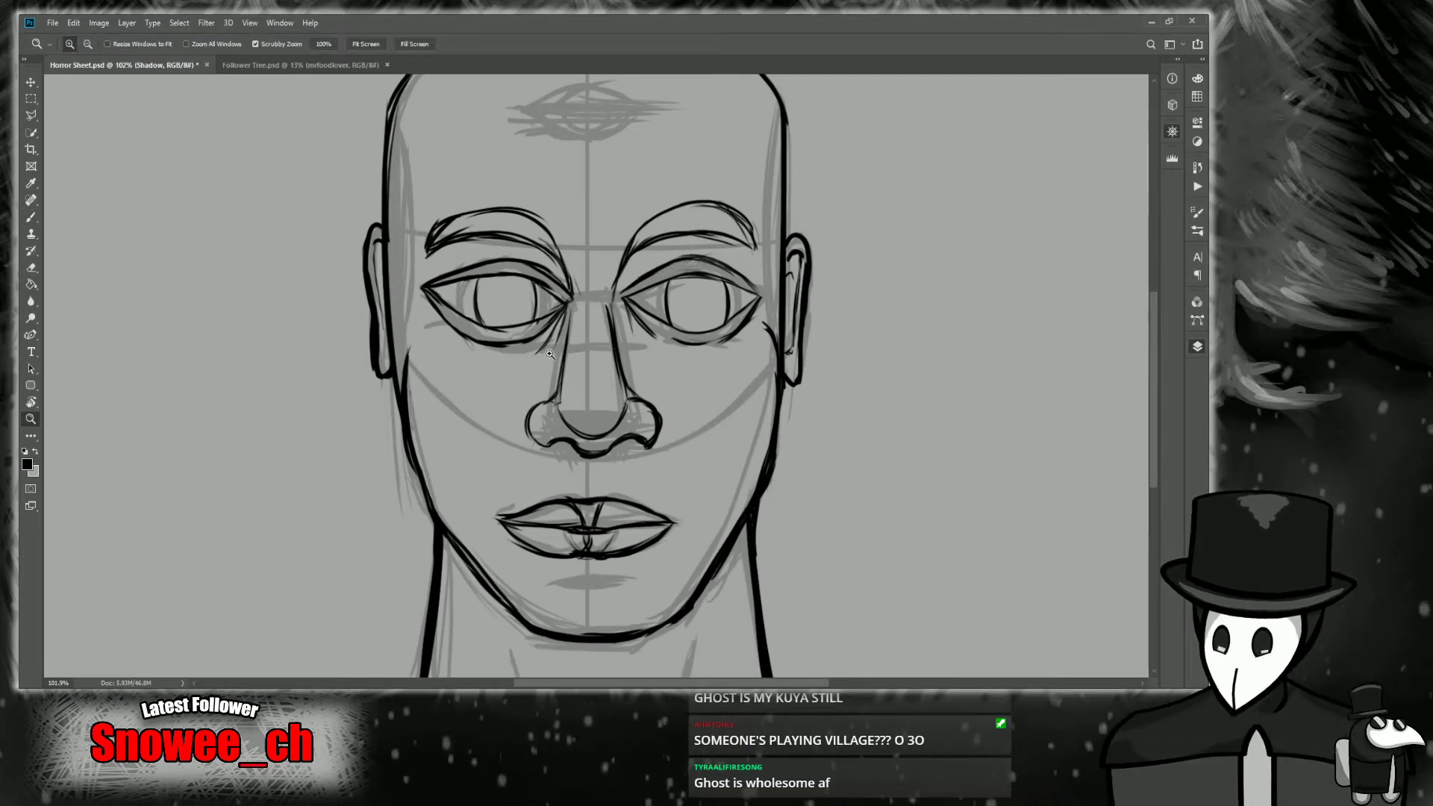
pyautogui.moveTo(549, 354)
pyautogui.mouseDown()
pyautogui.moveTo(603, 354)
pyautogui.moveTo(567, 331)
pyautogui.moveTo(560, 418)
pyautogui.moveTo(537, 448)
pyautogui.moveTo(578, 340)
pyautogui.mouseUp()
pyautogui.press('b')
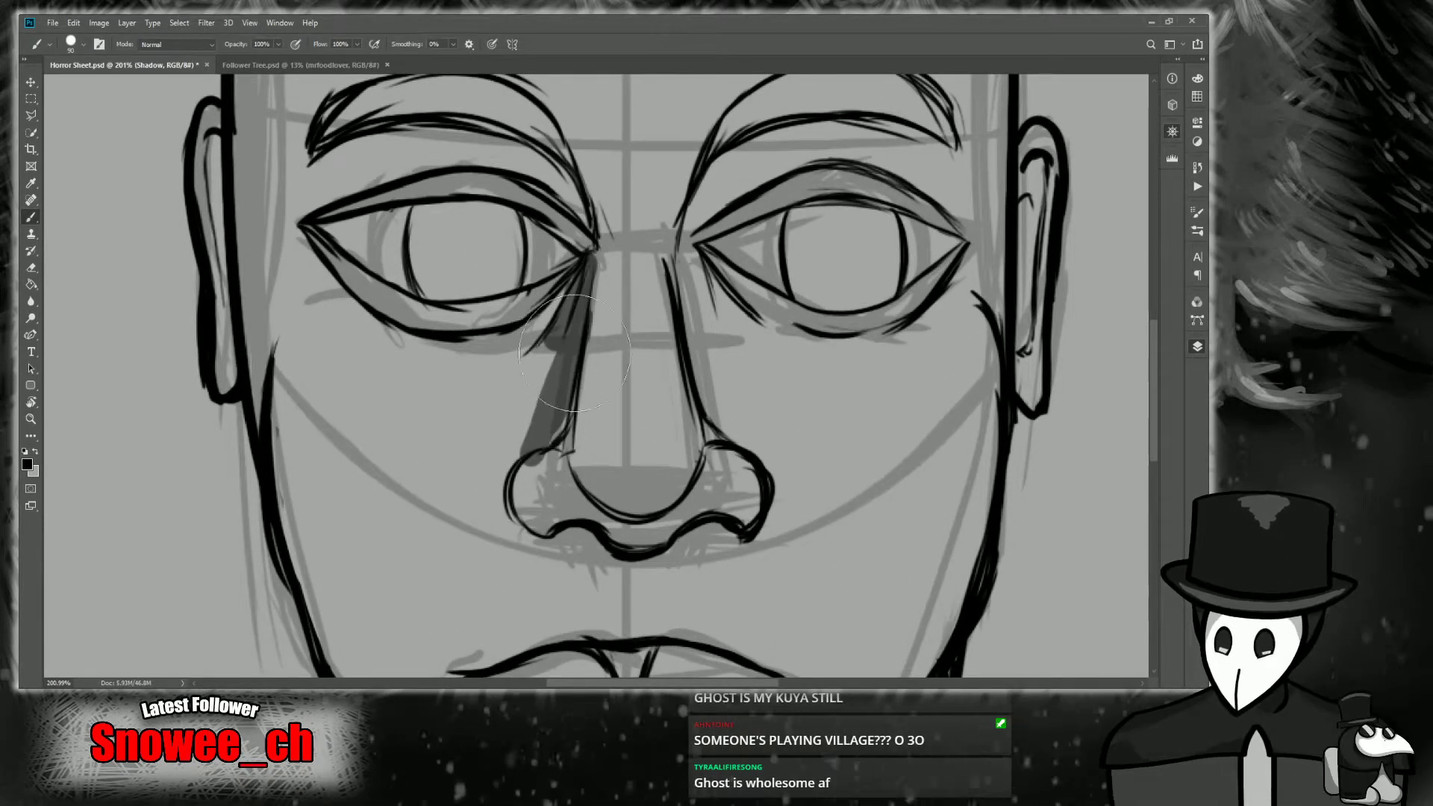
pyautogui.press('e')
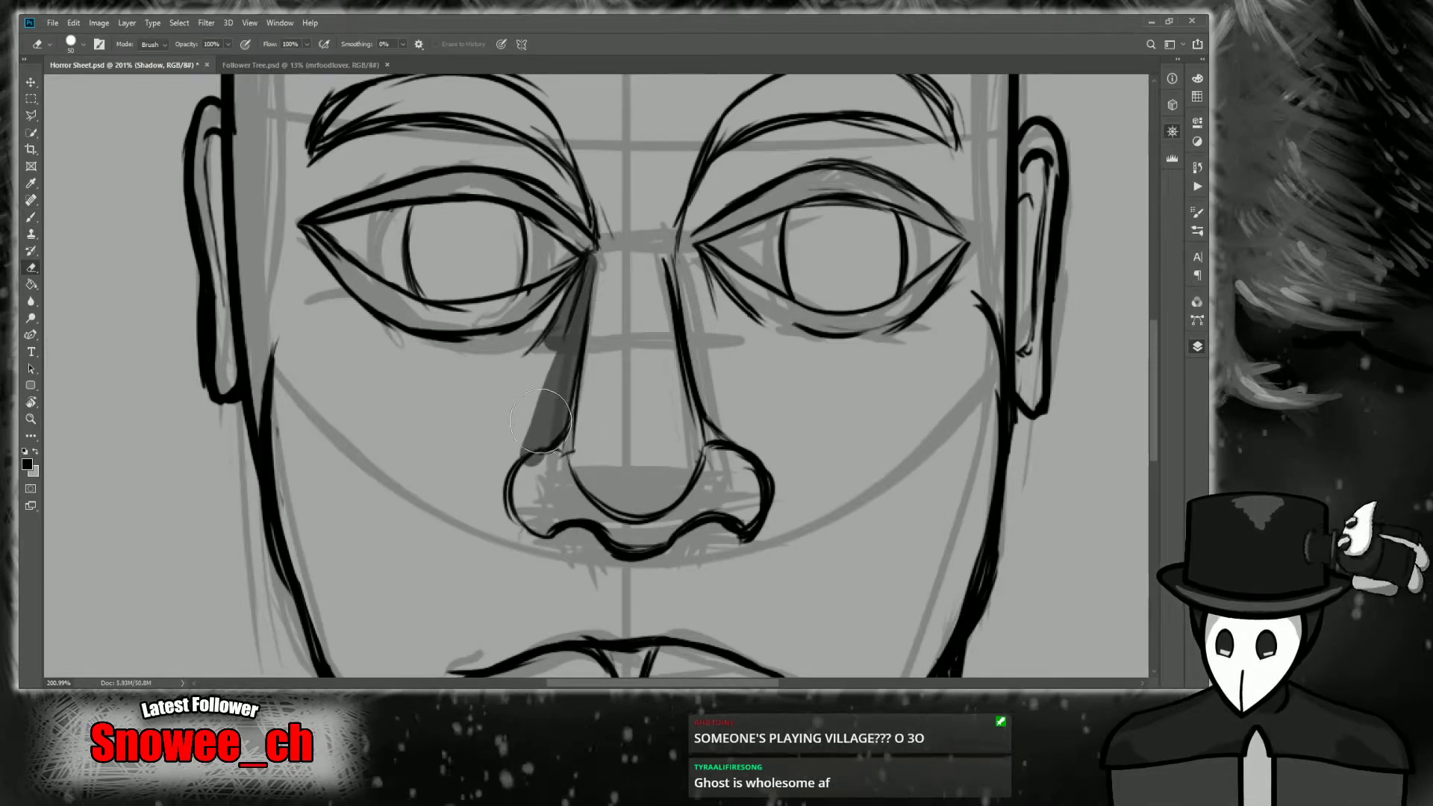
pyautogui.press('b')
pyautogui.moveTo(540, 420)
pyautogui.mouseDown()
pyautogui.moveTo(587, 262)
pyautogui.moveTo(558, 302)
pyautogui.moveTo(569, 294)
pyautogui.moveTo(515, 324)
pyautogui.mouseUp()
# Shade the band beneath the left eye from its outer corner to the nose shadow, and erase the overspill along its edges.
pyautogui.moveTo(1044, 160); pyautogui.dragTo(1298, 243)
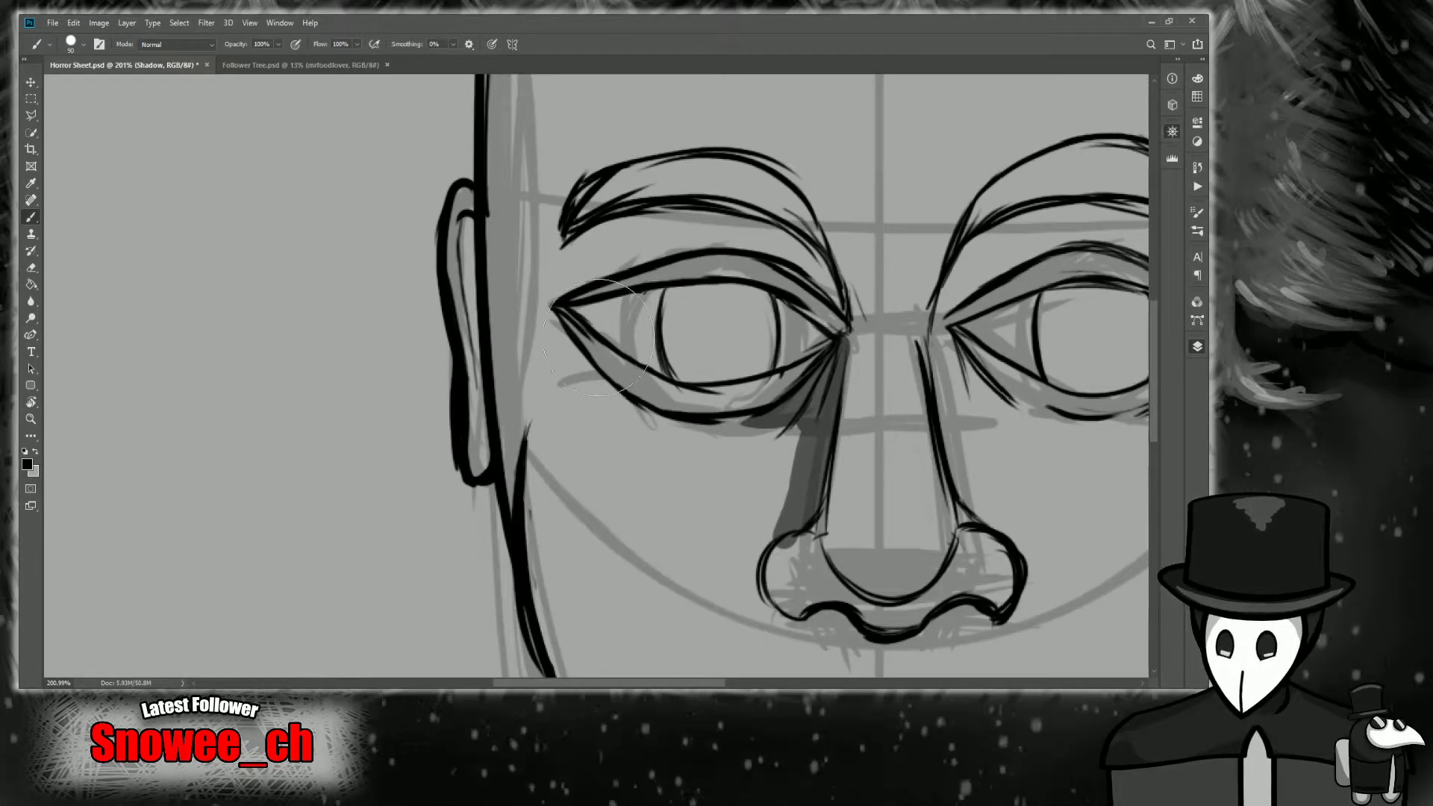
pyautogui.moveTo(590, 328)
pyautogui.mouseDown()
pyautogui.moveTo(765, 401)
pyautogui.moveTo(691, 400)
pyautogui.moveTo(747, 395)
pyautogui.moveTo(811, 362)
pyautogui.moveTo(653, 408)
pyautogui.moveTo(724, 410)
pyautogui.moveTo(806, 476)
pyautogui.moveTo(755, 413)
pyautogui.moveTo(798, 453)
pyautogui.moveTo(805, 398)
pyautogui.moveTo(793, 523)
pyautogui.moveTo(810, 426)
pyautogui.moveTo(802, 503)
pyautogui.moveTo(790, 422)
pyautogui.moveTo(796, 509)
pyautogui.moveTo(800, 415)
pyautogui.moveTo(804, 496)
pyautogui.moveTo(786, 460)
pyautogui.moveTo(720, 467)
pyautogui.moveTo(717, 449)
pyautogui.moveTo(754, 459)
pyautogui.moveTo(768, 494)
pyautogui.moveTo(758, 455)
pyautogui.mouseUp()
pyautogui.press('e')
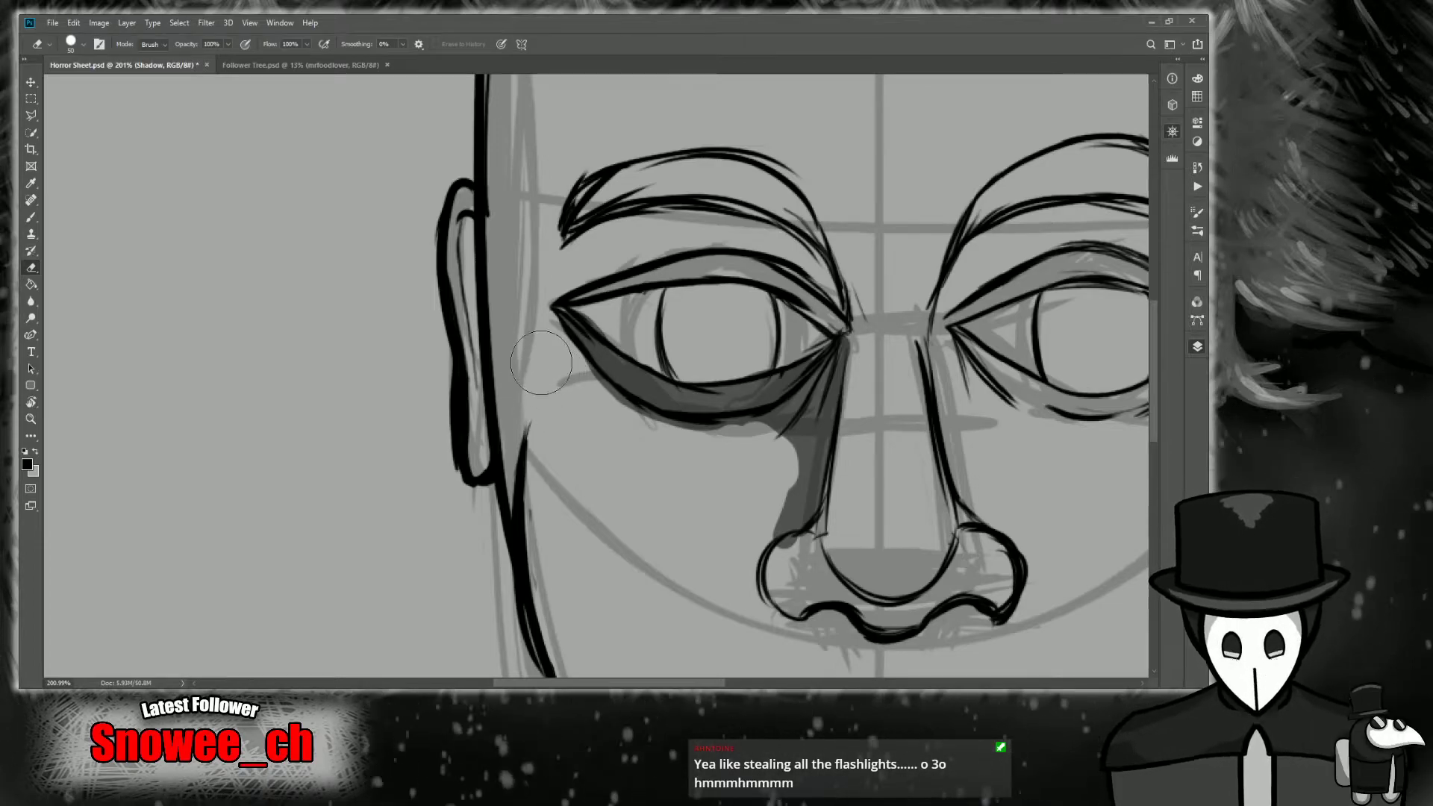
pyautogui.press('b')
pyautogui.moveTo(692, 403); pyautogui.dragTo(623, 369)
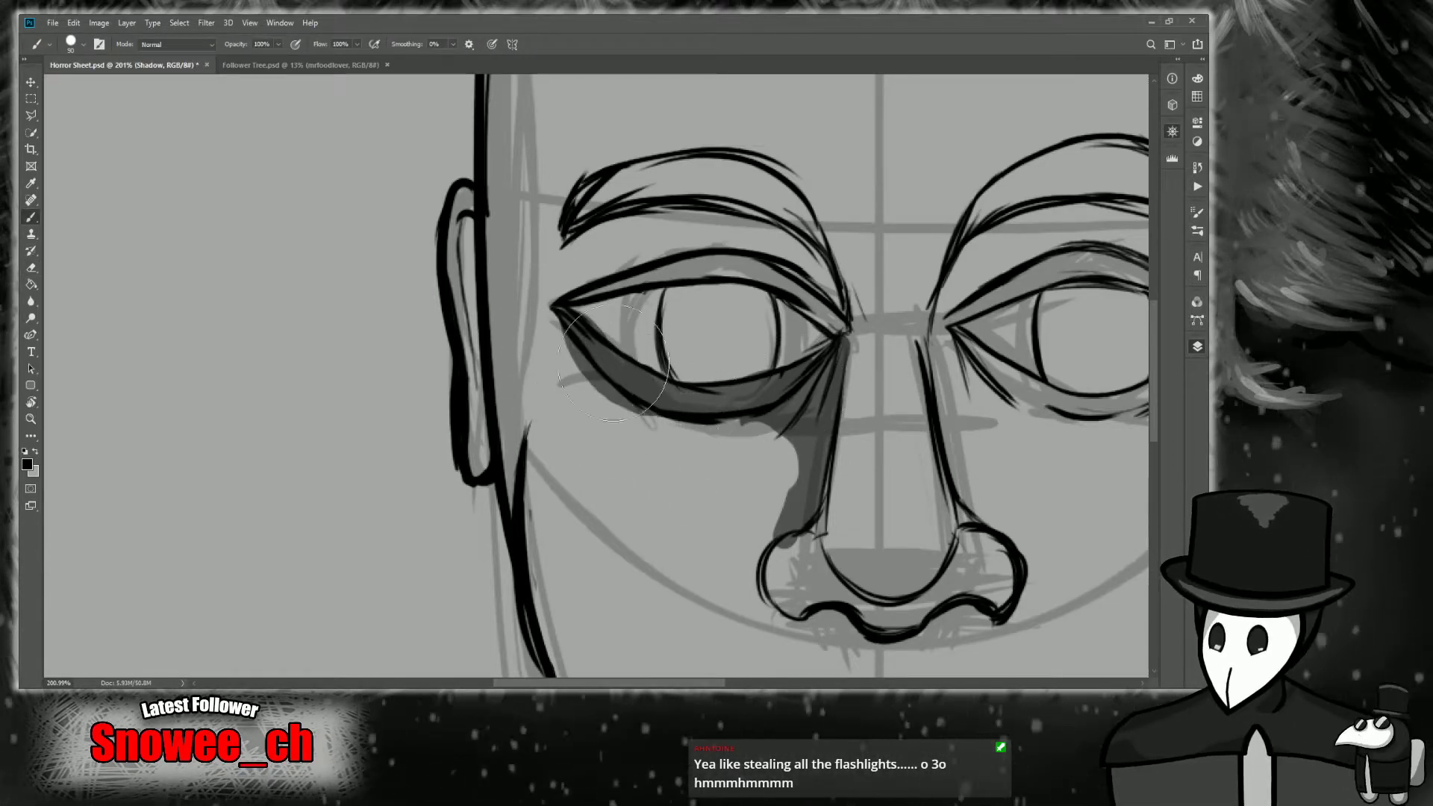
pyautogui.moveTo(691, 414)
pyautogui.mouseDown()
pyautogui.moveTo(805, 435)
pyautogui.moveTo(814, 497)
pyautogui.moveTo(769, 412)
pyautogui.moveTo(800, 479)
pyautogui.mouseUp()
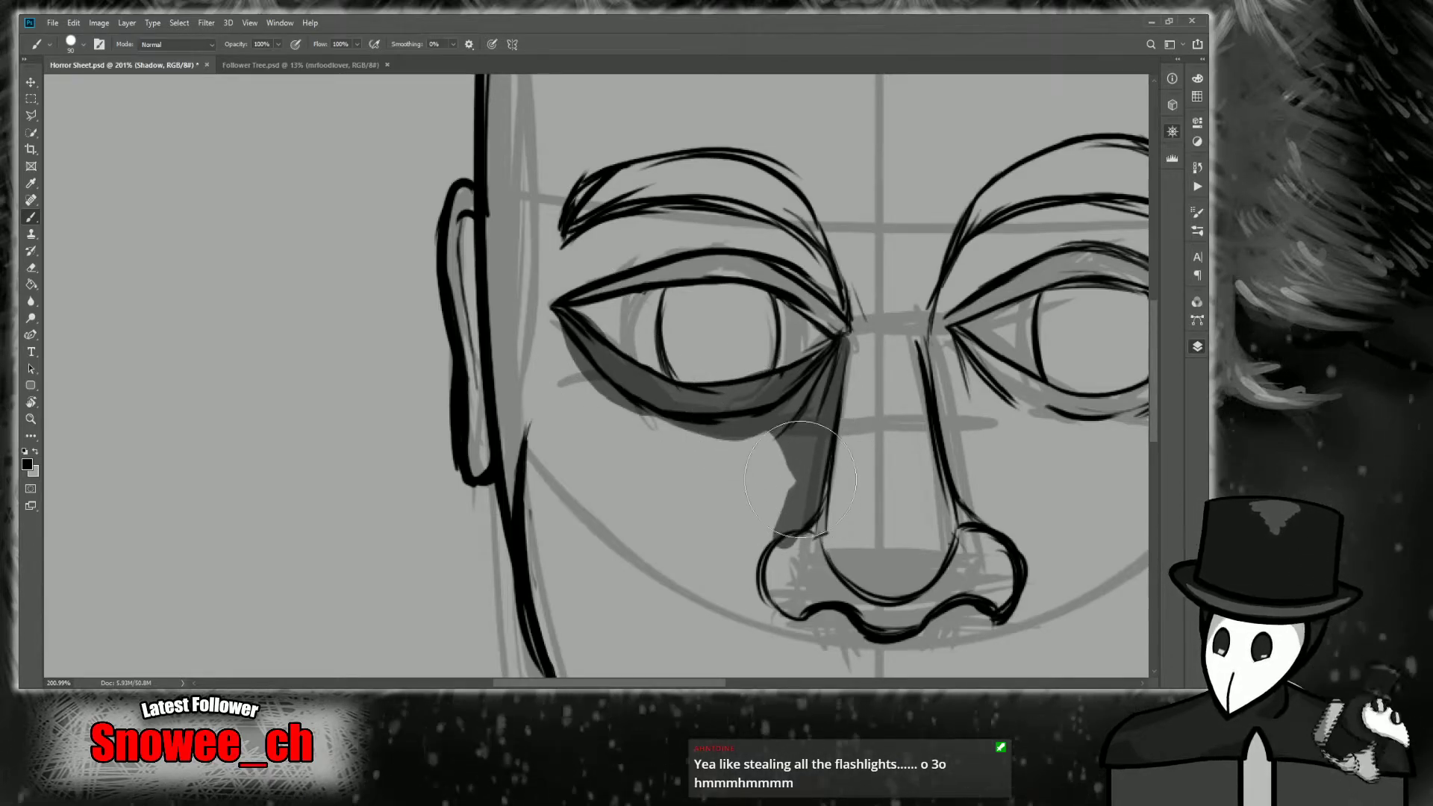
pyautogui.press('e')
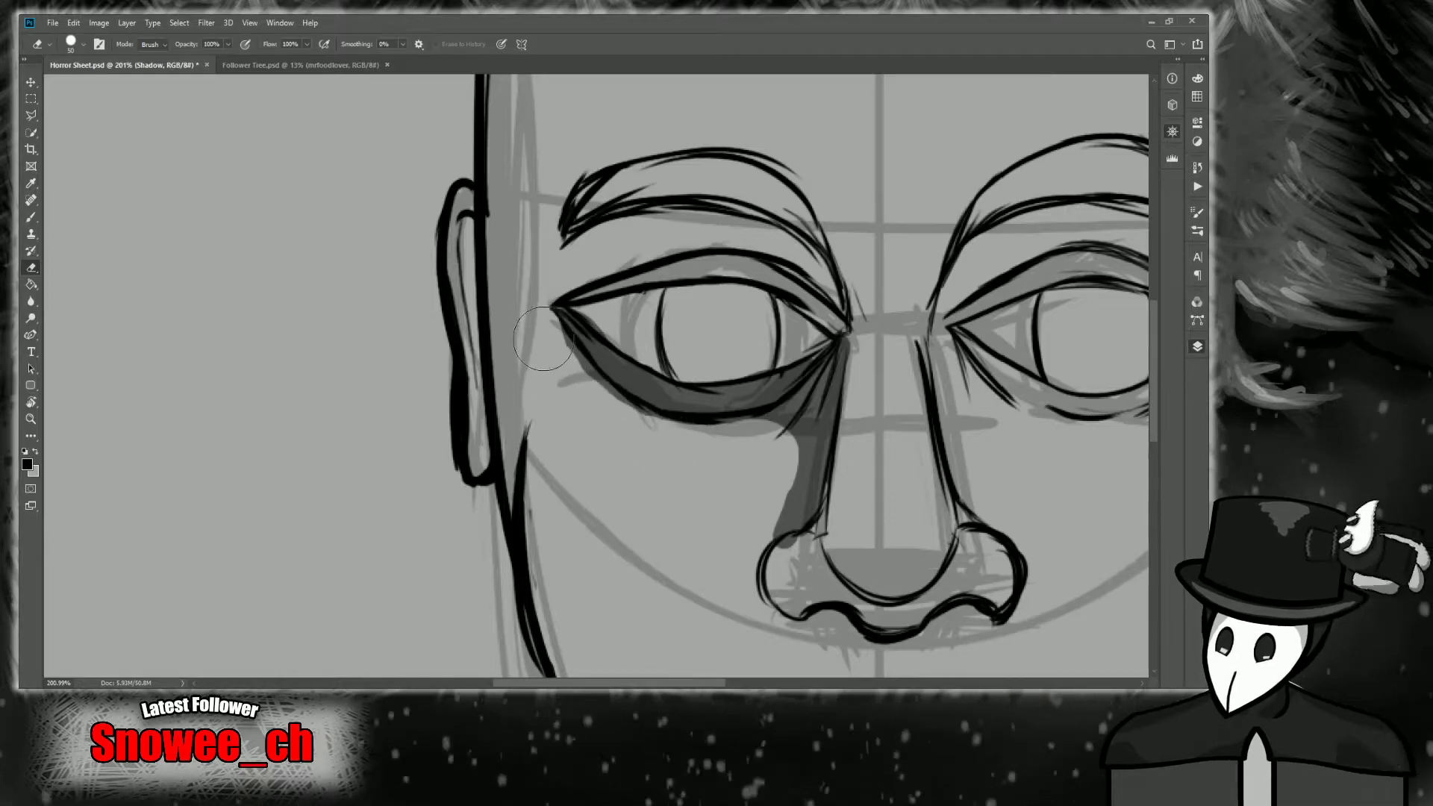
pyautogui.press('b')
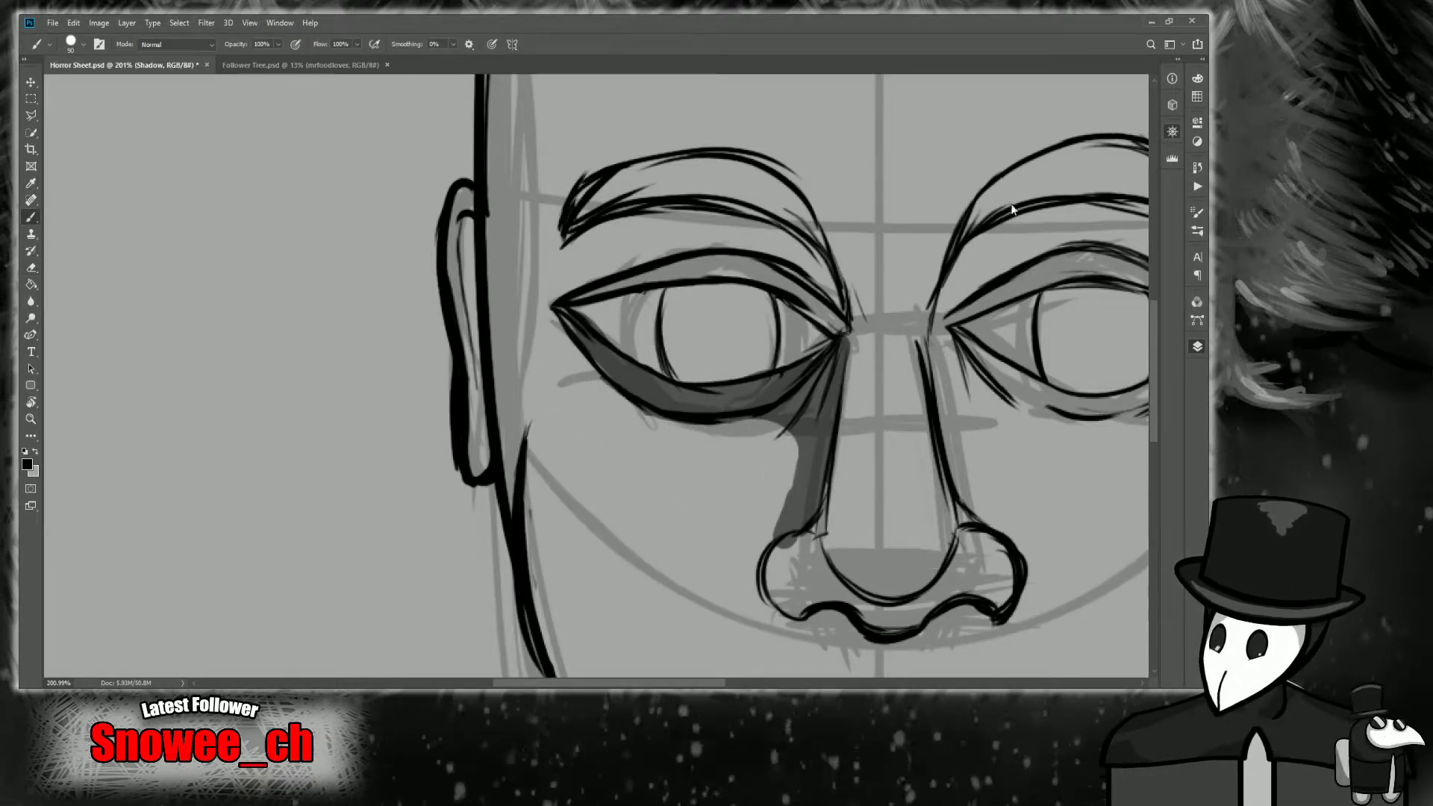
# Extend the nose shadow around the left nostril wing and underneath the nose toward its tip.
pyautogui.press('space')
pyautogui.moveTo(1114, 254); pyautogui.dragTo(1036, 170)
pyautogui.press('z')
pyautogui.moveTo(881, 380)
pyautogui.mouseDown()
pyautogui.moveTo(846, 380)
pyautogui.moveTo(858, 378)
pyautogui.mouseUp()
pyautogui.press('b')
pyautogui.moveTo(763, 530)
pyautogui.mouseDown()
pyautogui.moveTo(791, 549)
pyautogui.moveTo(709, 544)
pyautogui.moveTo(690, 481)
pyautogui.moveTo(706, 435)
pyautogui.moveTo(550, 435)
pyautogui.moveTo(681, 446)
pyautogui.mouseUp()
pyautogui.hotkey('ctrl', 'space')
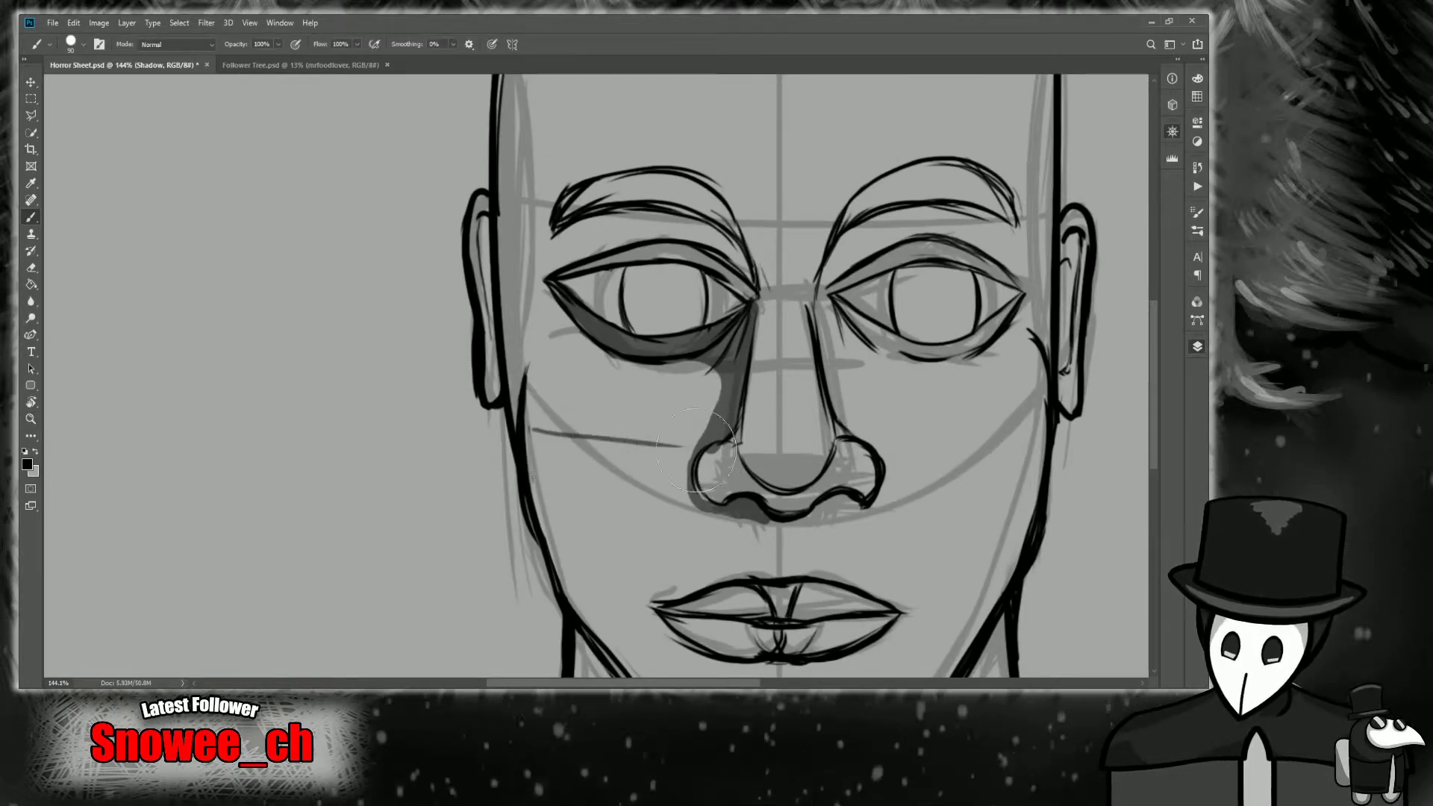
# Mark the cheekbone shadow's edge from the left ear toward the nostril, and shade down the left side of the face.
pyautogui.moveTo(534, 382); pyautogui.dragTo(610, 441)
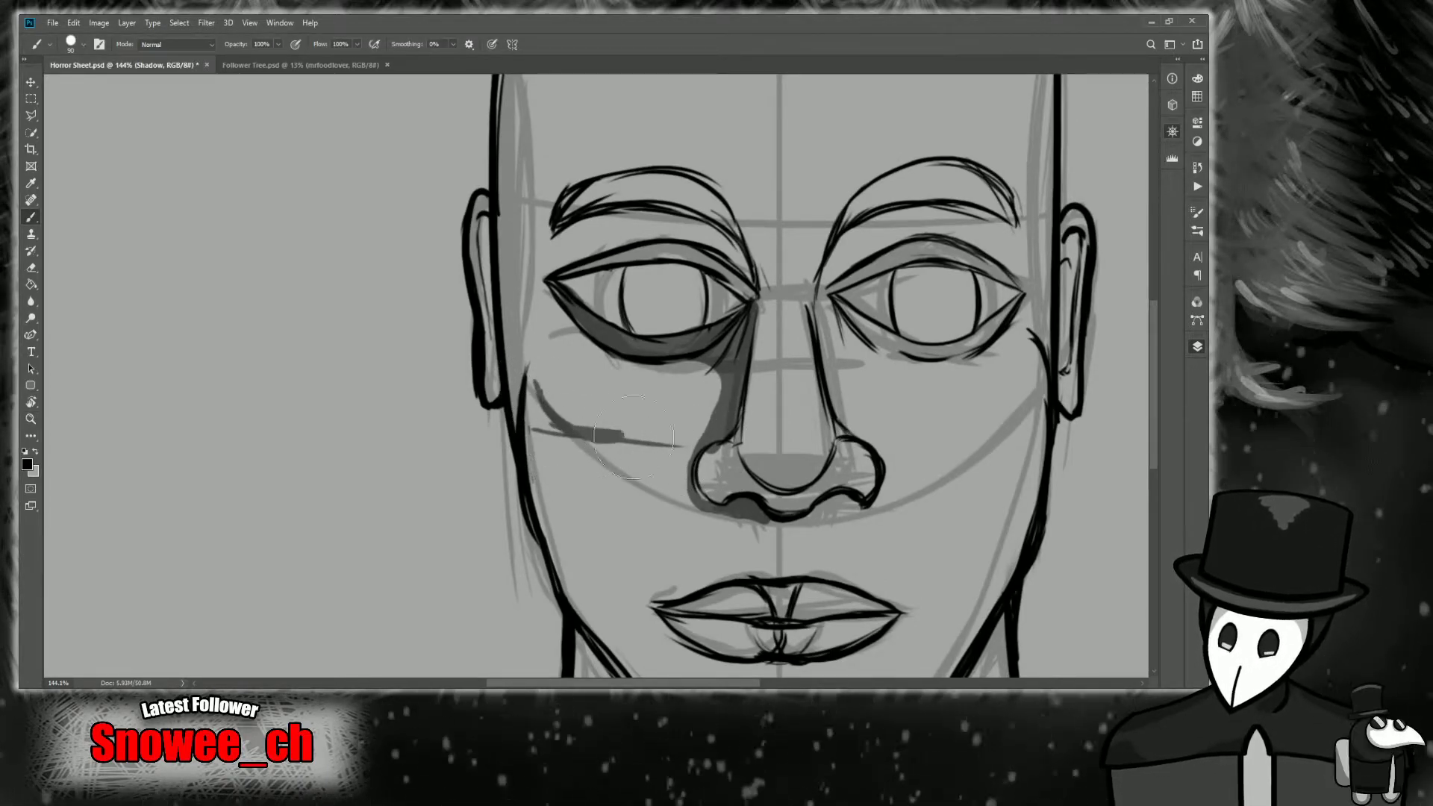
pyautogui.moveTo(531, 396)
pyautogui.mouseDown()
pyautogui.moveTo(515, 478)
pyautogui.moveTo(530, 376)
pyautogui.moveTo(533, 515)
pyautogui.mouseUp()
pyautogui.press('e')
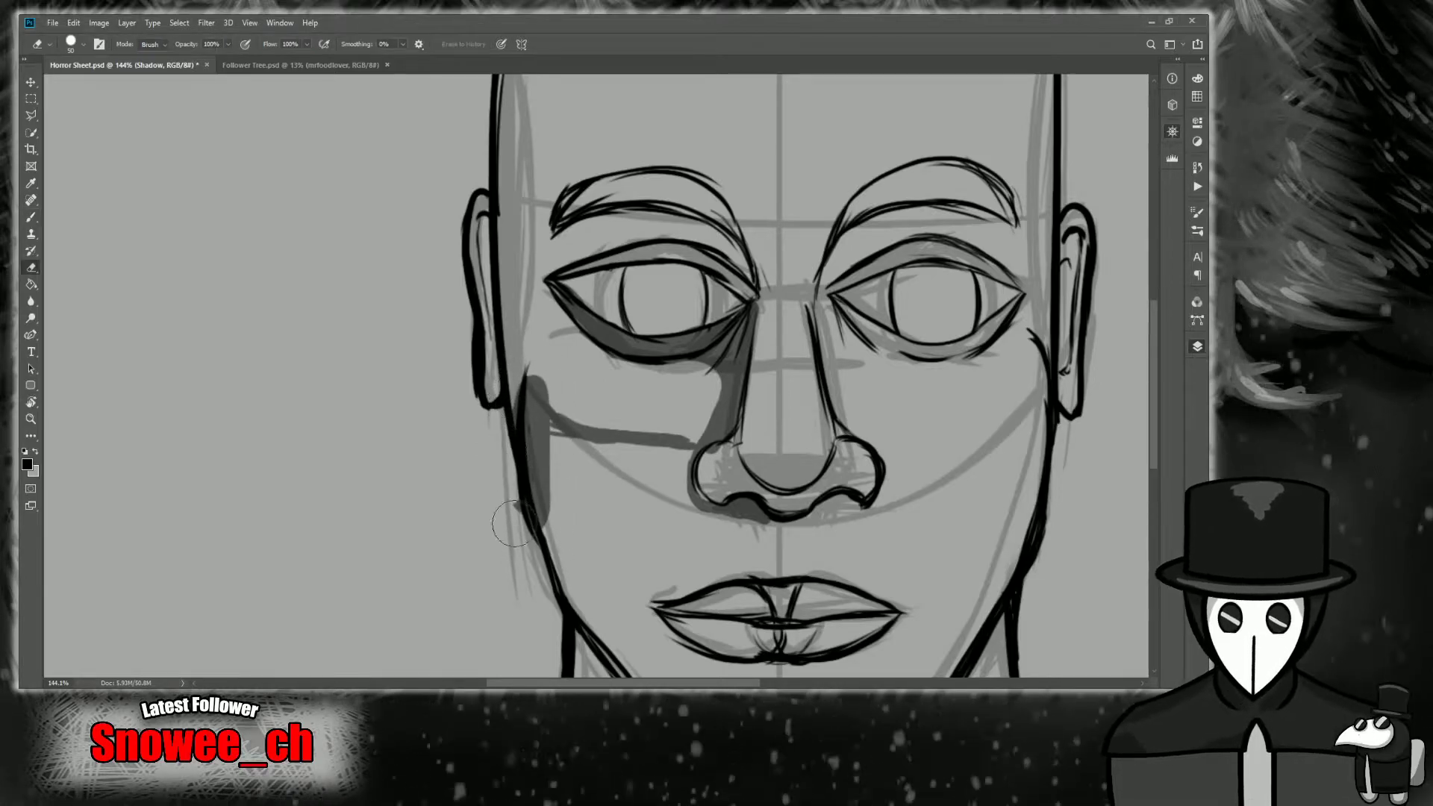
# Fill the left cheek and jaw with dark shadow, from beneath the cheekbone edge down to the chin.
pyautogui.moveTo(988, 367); pyautogui.dragTo(988, 194)
pyautogui.press('b')
pyautogui.moveTo(567, 336)
pyautogui.mouseDown()
pyautogui.moveTo(580, 384)
pyautogui.moveTo(558, 279)
pyautogui.moveTo(529, 234)
pyautogui.moveTo(664, 282)
pyautogui.mouseUp()
pyautogui.moveTo(527, 221)
pyautogui.mouseDown()
pyautogui.moveTo(622, 286)
pyautogui.moveTo(649, 288)
pyautogui.moveTo(634, 293)
pyautogui.moveTo(690, 285)
pyautogui.moveTo(611, 282)
pyautogui.moveTo(728, 268)
pyautogui.moveTo(613, 301)
pyautogui.moveTo(701, 288)
pyautogui.moveTo(608, 299)
pyautogui.moveTo(617, 422)
pyautogui.moveTo(599, 428)
pyautogui.moveTo(553, 342)
pyautogui.moveTo(625, 482)
pyautogui.moveTo(605, 452)
pyautogui.moveTo(644, 482)
pyautogui.moveTo(684, 553)
pyautogui.moveTo(687, 518)
pyautogui.mouseUp()
pyautogui.moveTo(692, 569)
pyautogui.mouseDown()
pyautogui.moveTo(673, 531)
pyautogui.moveTo(776, 588)
pyautogui.moveTo(704, 563)
pyautogui.moveTo(793, 587)
pyautogui.moveTo(688, 549)
pyautogui.mouseUp()
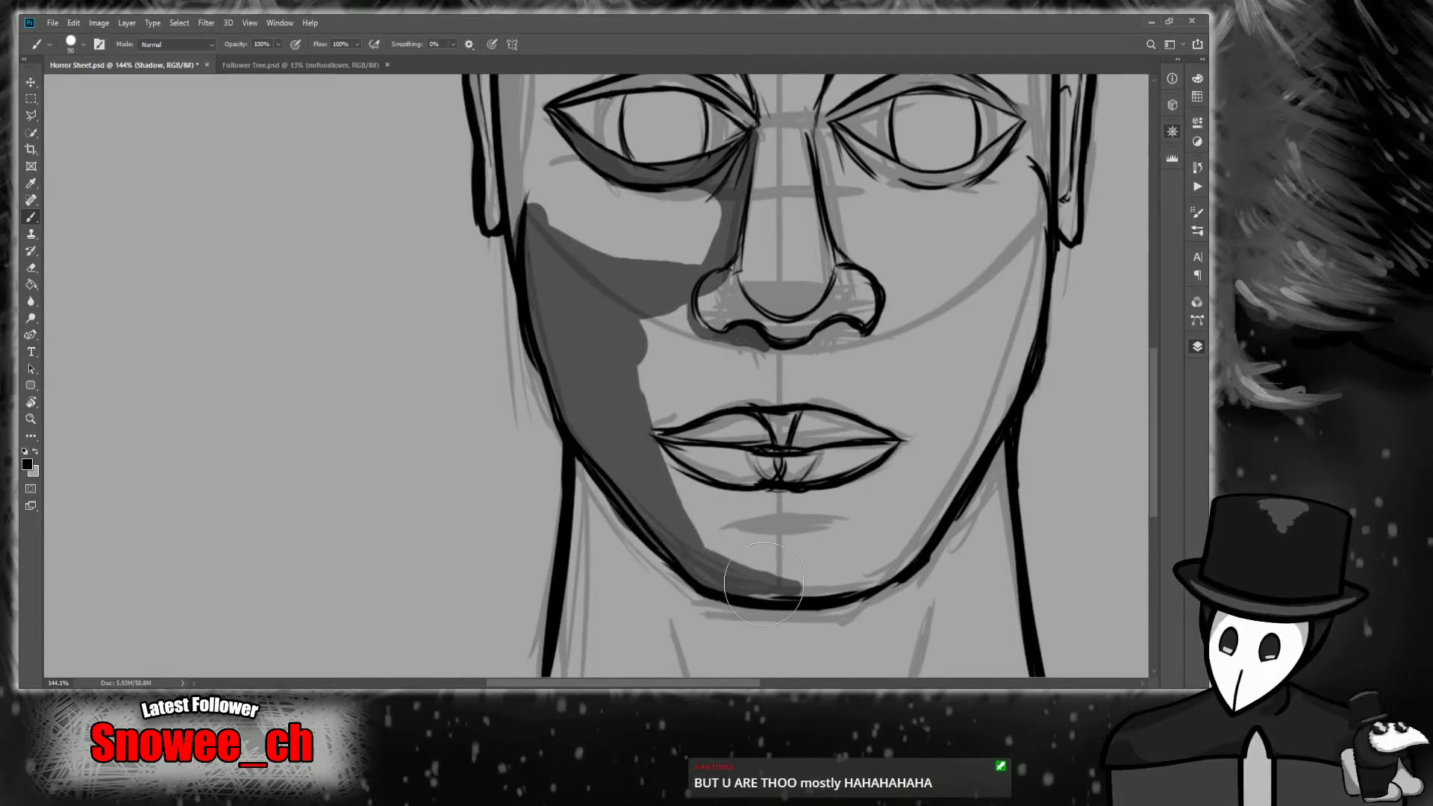
# Extend the jaw shadow along the underside of the chin toward the right jaw, and erase the overspill below the jawline.
pyautogui.press('e')
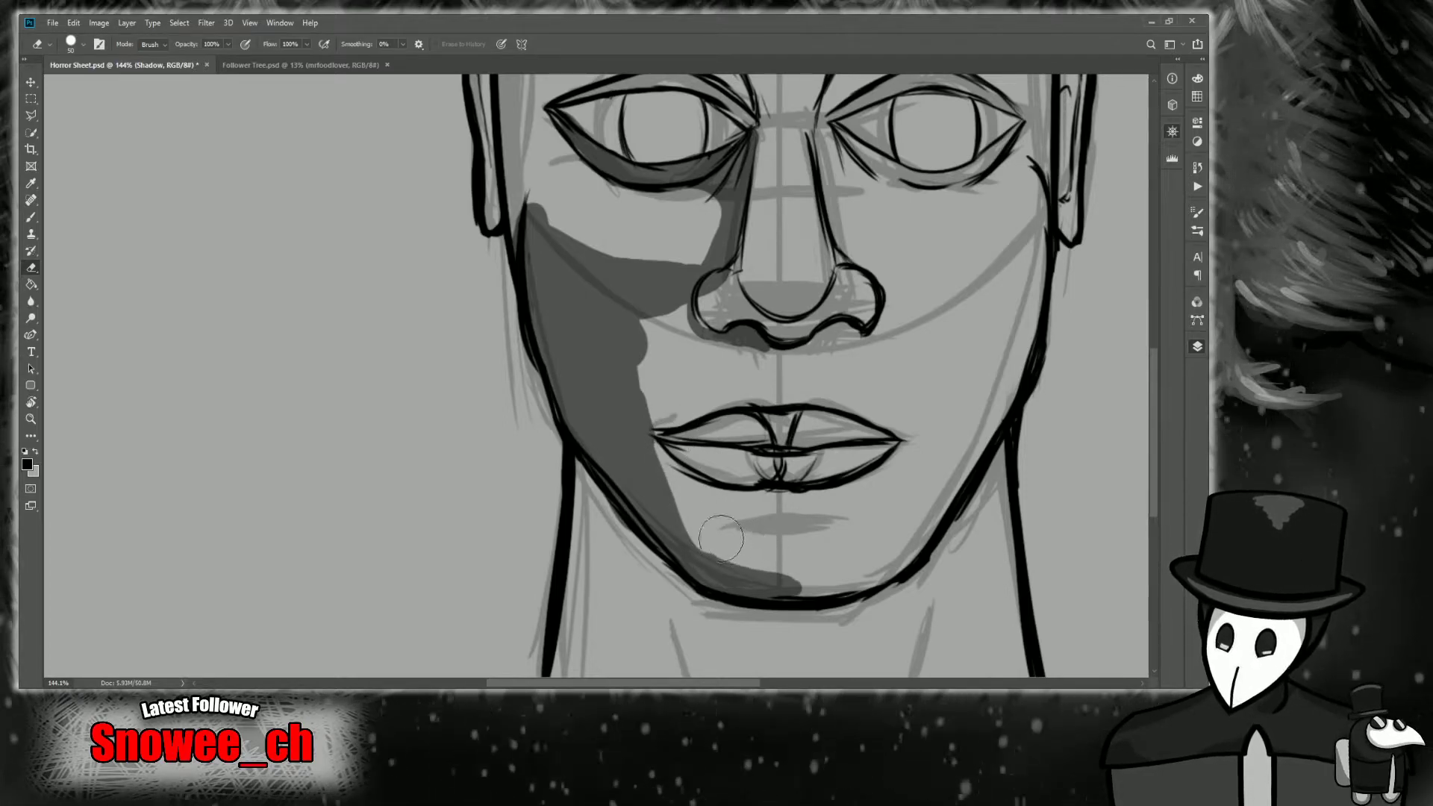
pyautogui.press('b')
pyautogui.moveTo(777, 596); pyautogui.dragTo(874, 589)
pyautogui.press('e')
pyautogui.moveTo(754, 624); pyautogui.dragTo(927, 618)
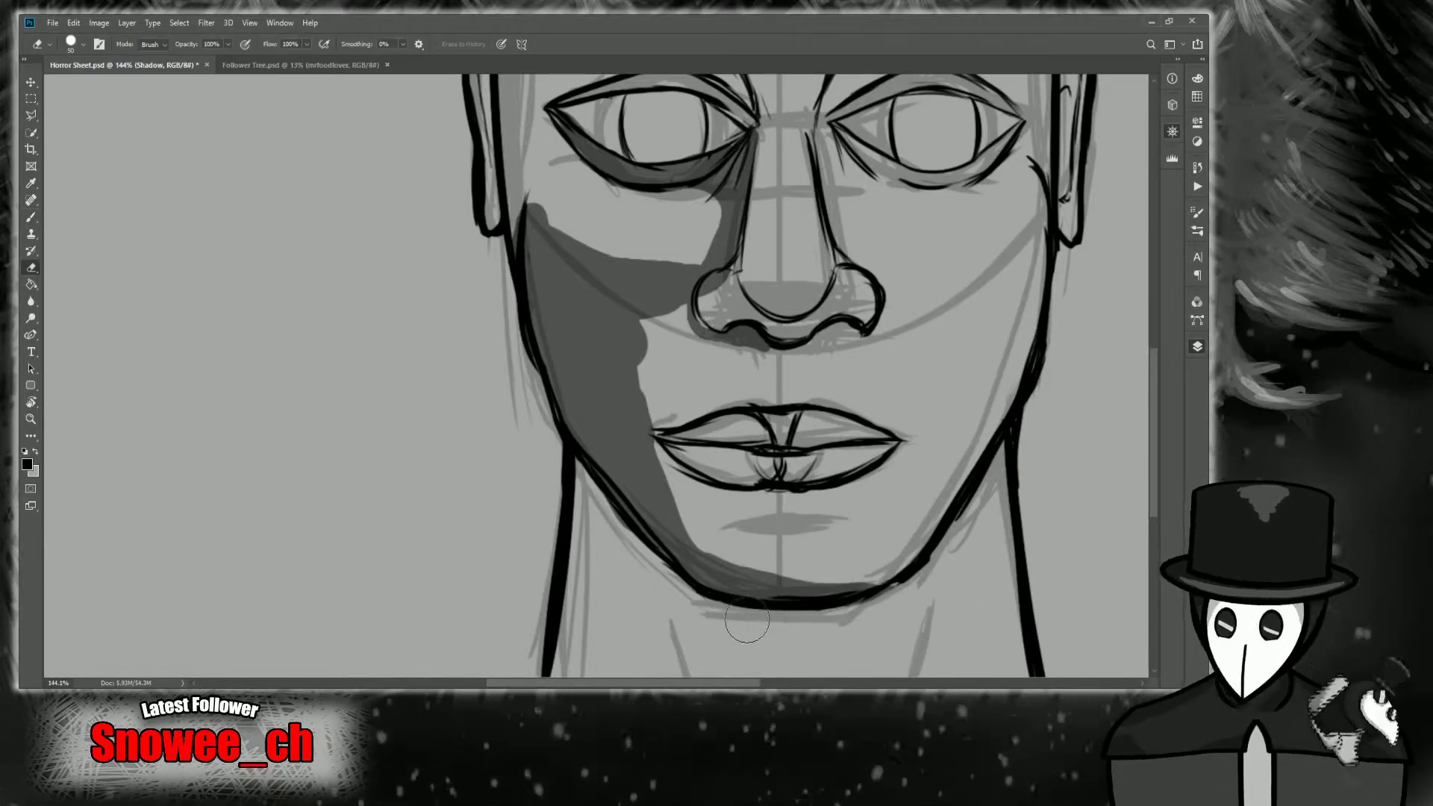
# Shade from the left mouth corner into a tapering band beneath the lower lip, and clean up its edge.
pyautogui.press('b')
pyautogui.moveTo(676, 504); pyautogui.dragTo(734, 510)
pyautogui.moveTo(655, 455)
pyautogui.mouseDown()
pyautogui.moveTo(707, 494)
pyautogui.moveTo(722, 518)
pyautogui.moveTo(709, 519)
pyautogui.moveTo(813, 524)
pyautogui.mouseUp()
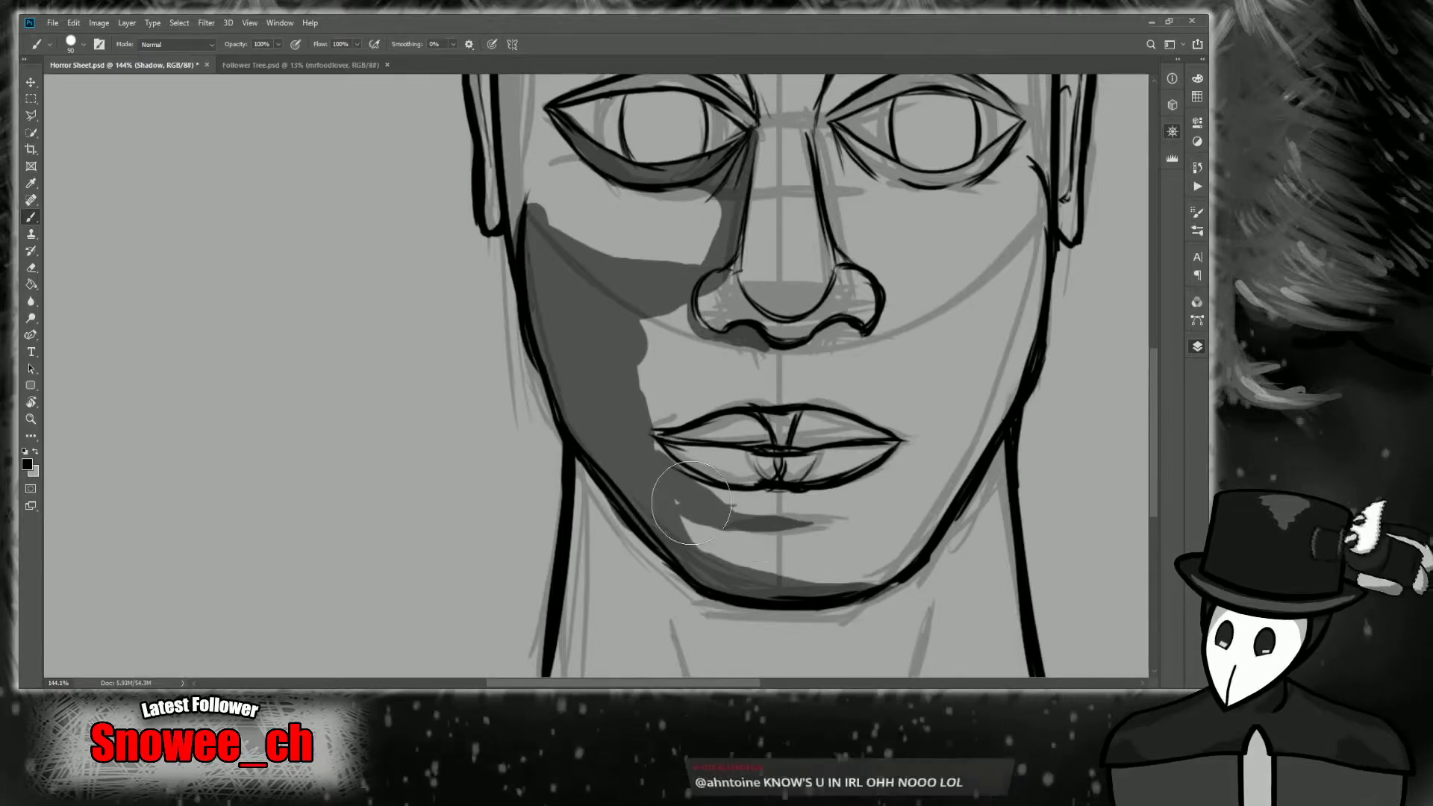
pyautogui.moveTo(678, 493)
pyautogui.mouseDown()
pyautogui.moveTo(640, 480)
pyautogui.moveTo(652, 490)
pyautogui.mouseUp()
pyautogui.press('e')
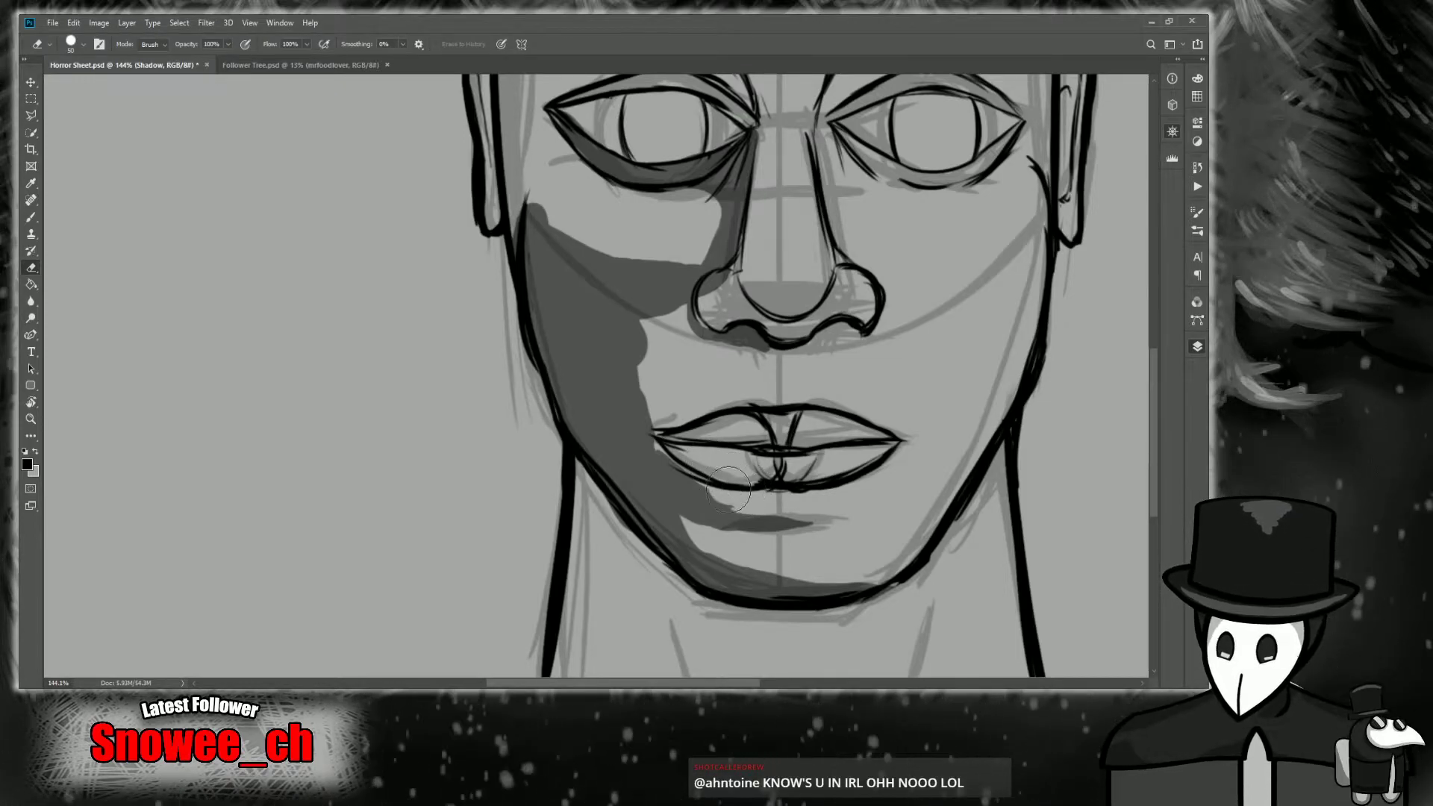
# Extend the cheek shadow up to the left nostril and beneath the nose to the right nostril, and erase overspill inside the nostril wing.
pyautogui.press('b')
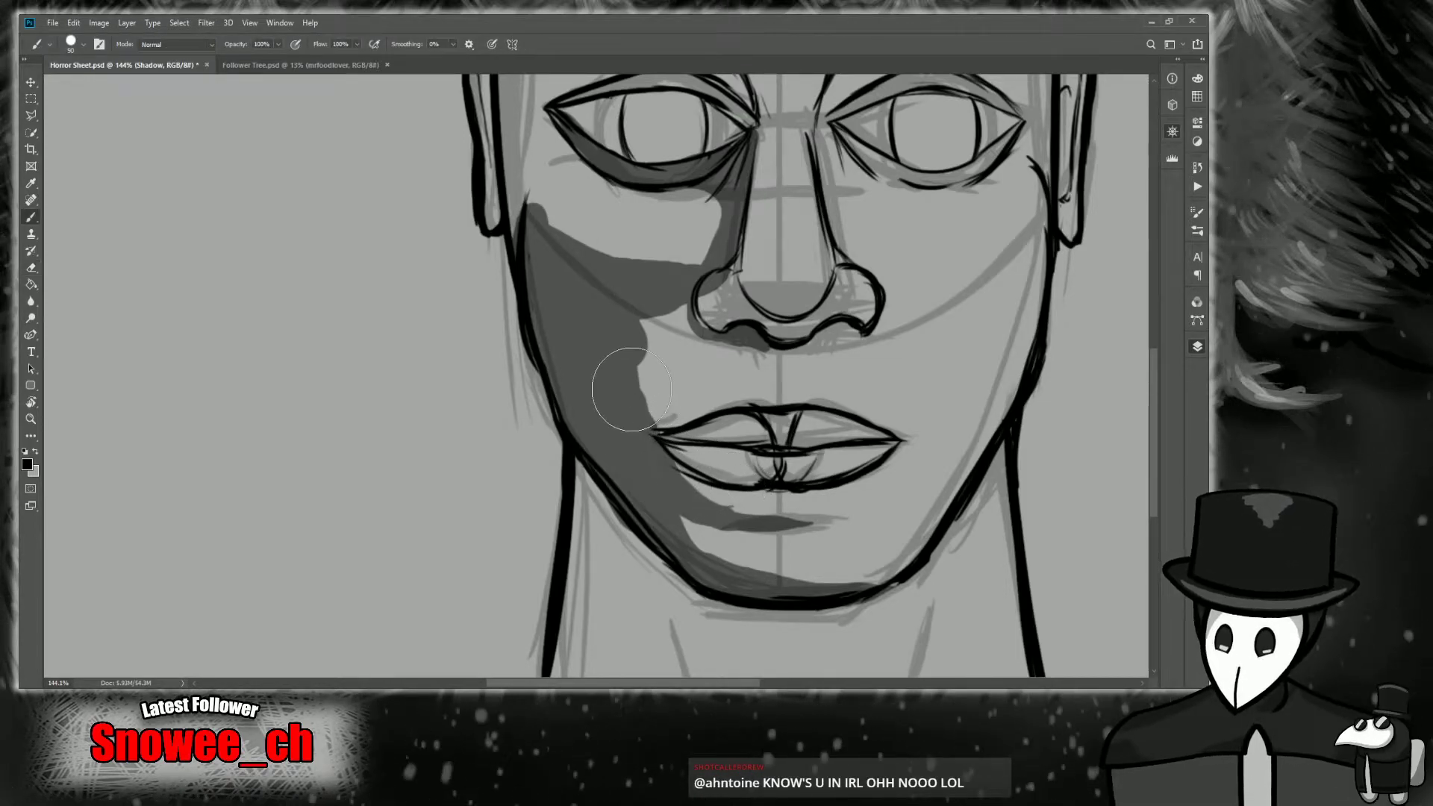
pyautogui.moveTo(637, 410)
pyautogui.mouseDown()
pyautogui.moveTo(635, 363)
pyautogui.moveTo(661, 301)
pyautogui.moveTo(638, 366)
pyautogui.moveTo(693, 288)
pyautogui.mouseUp()
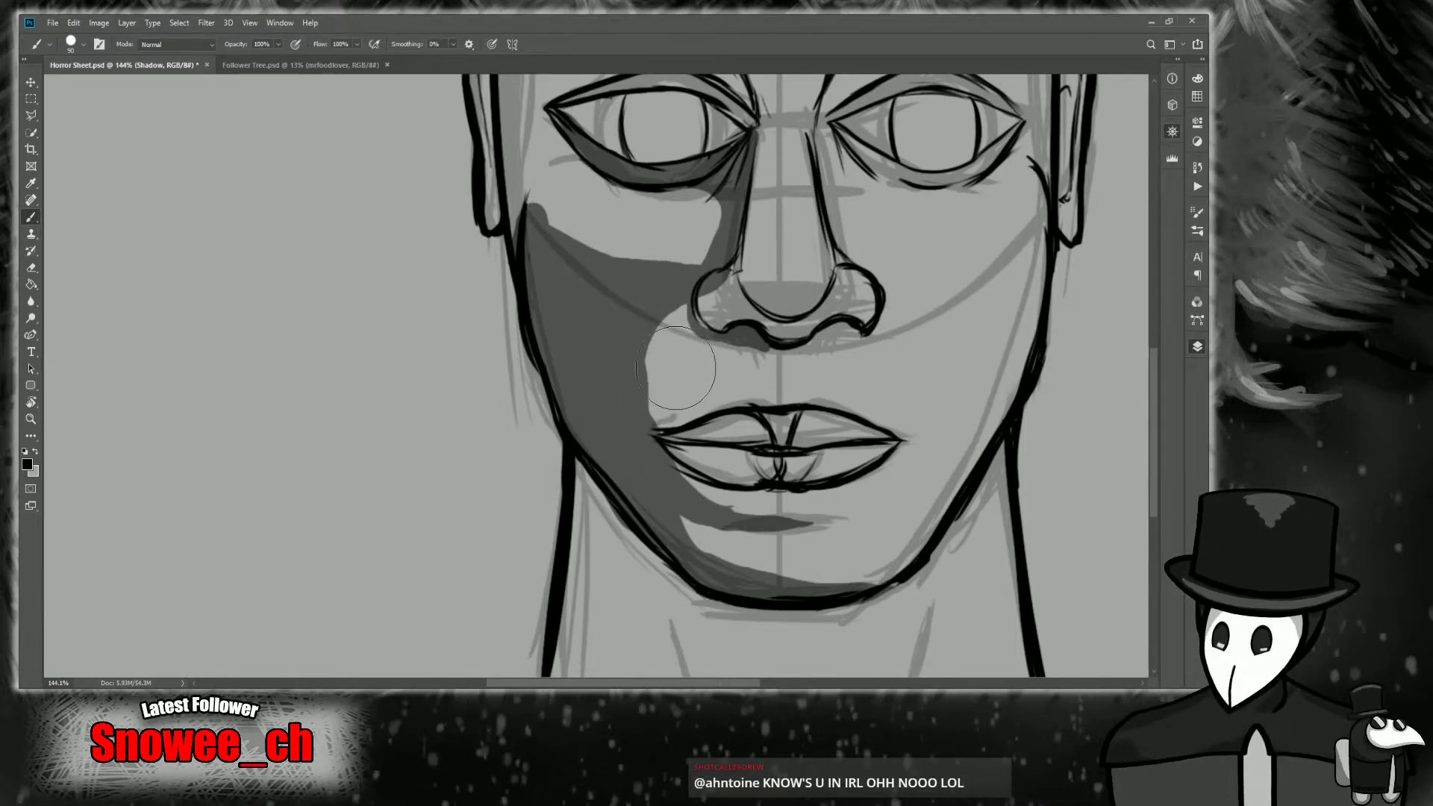
pyautogui.moveTo(631, 368)
pyautogui.mouseDown()
pyautogui.moveTo(733, 333)
pyautogui.moveTo(634, 356)
pyautogui.moveTo(632, 402)
pyautogui.moveTo(651, 339)
pyautogui.moveTo(692, 332)
pyautogui.moveTo(634, 337)
pyautogui.moveTo(708, 308)
pyautogui.moveTo(645, 331)
pyautogui.mouseUp()
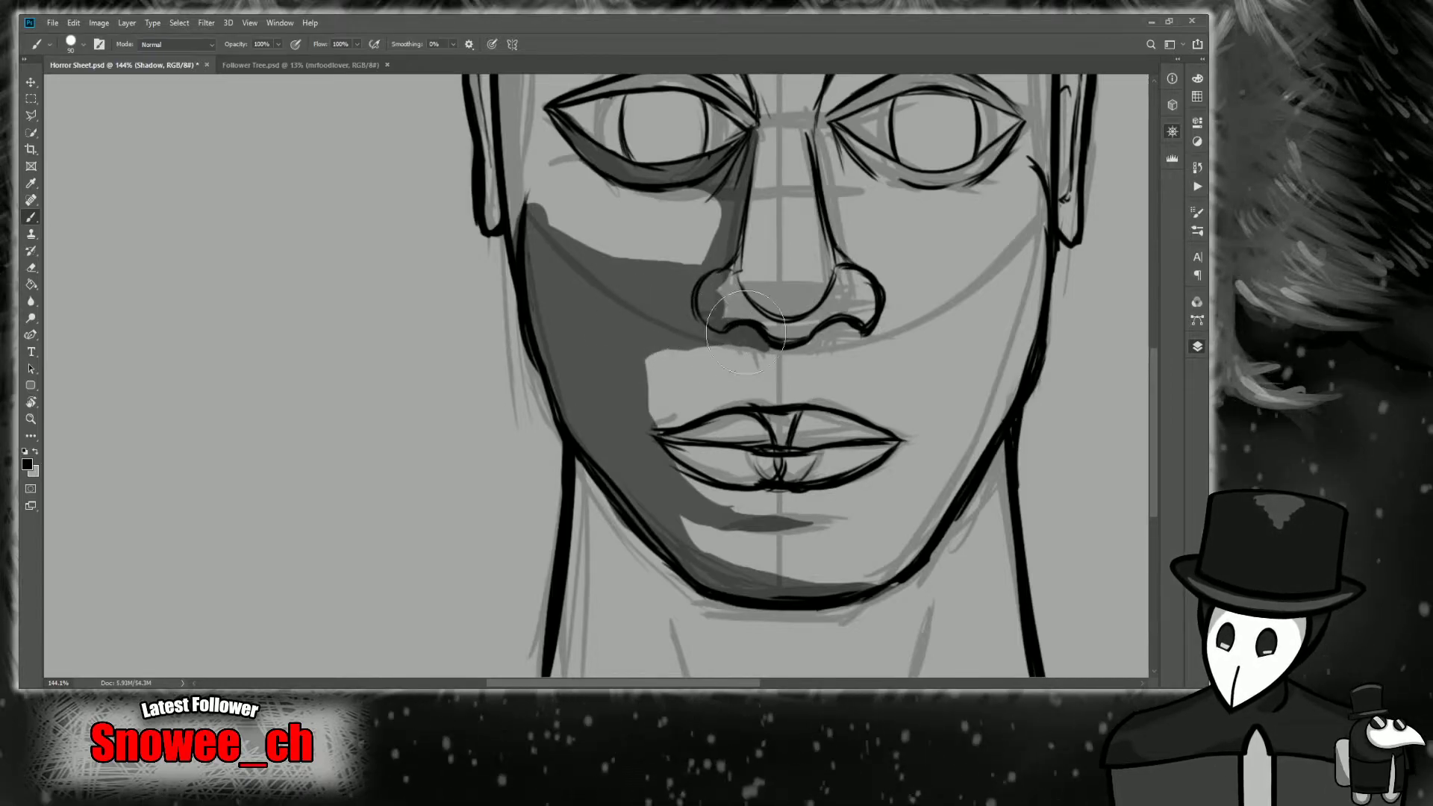
pyautogui.press('e')
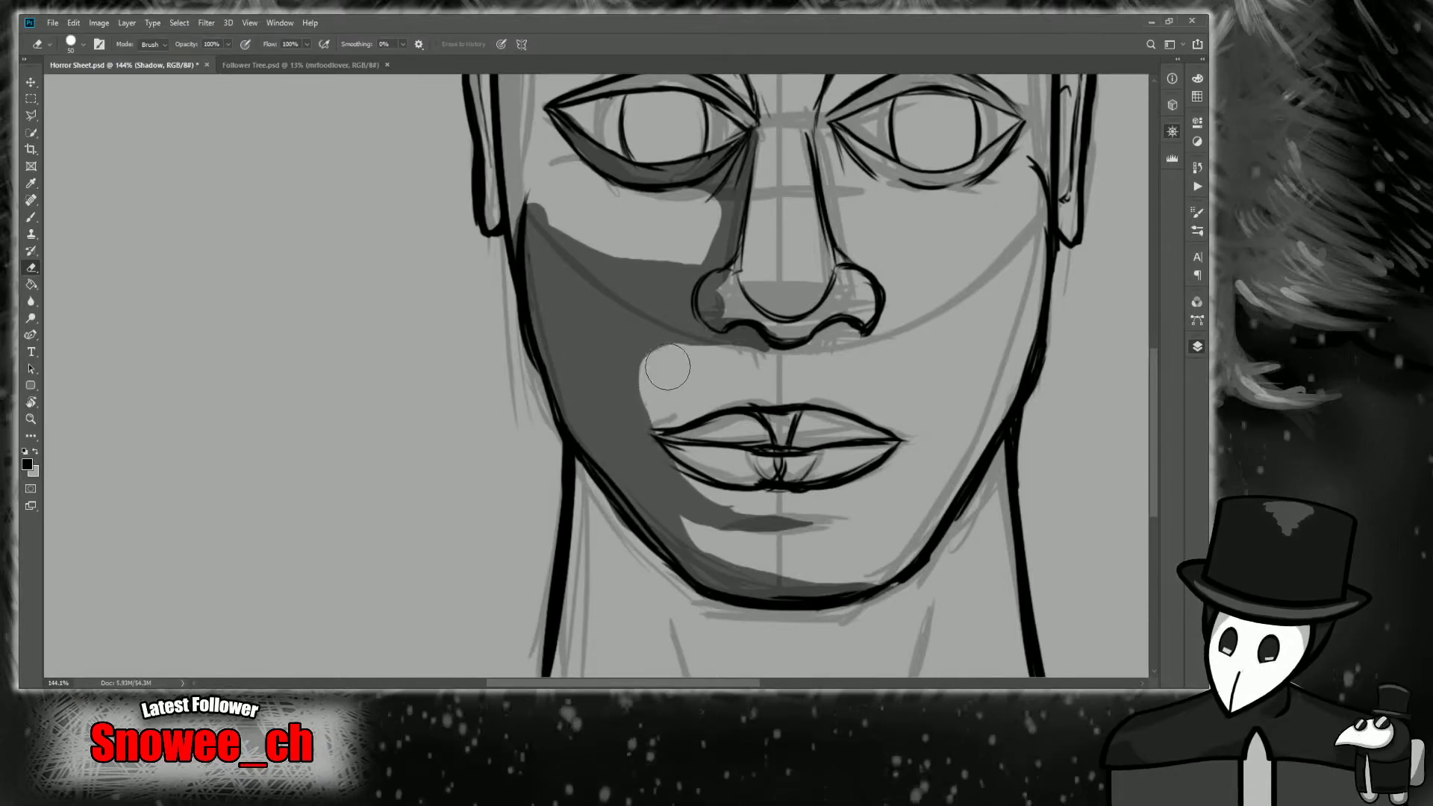
pyautogui.moveTo(734, 317); pyautogui.dragTo(714, 286)
pyautogui.press('b')
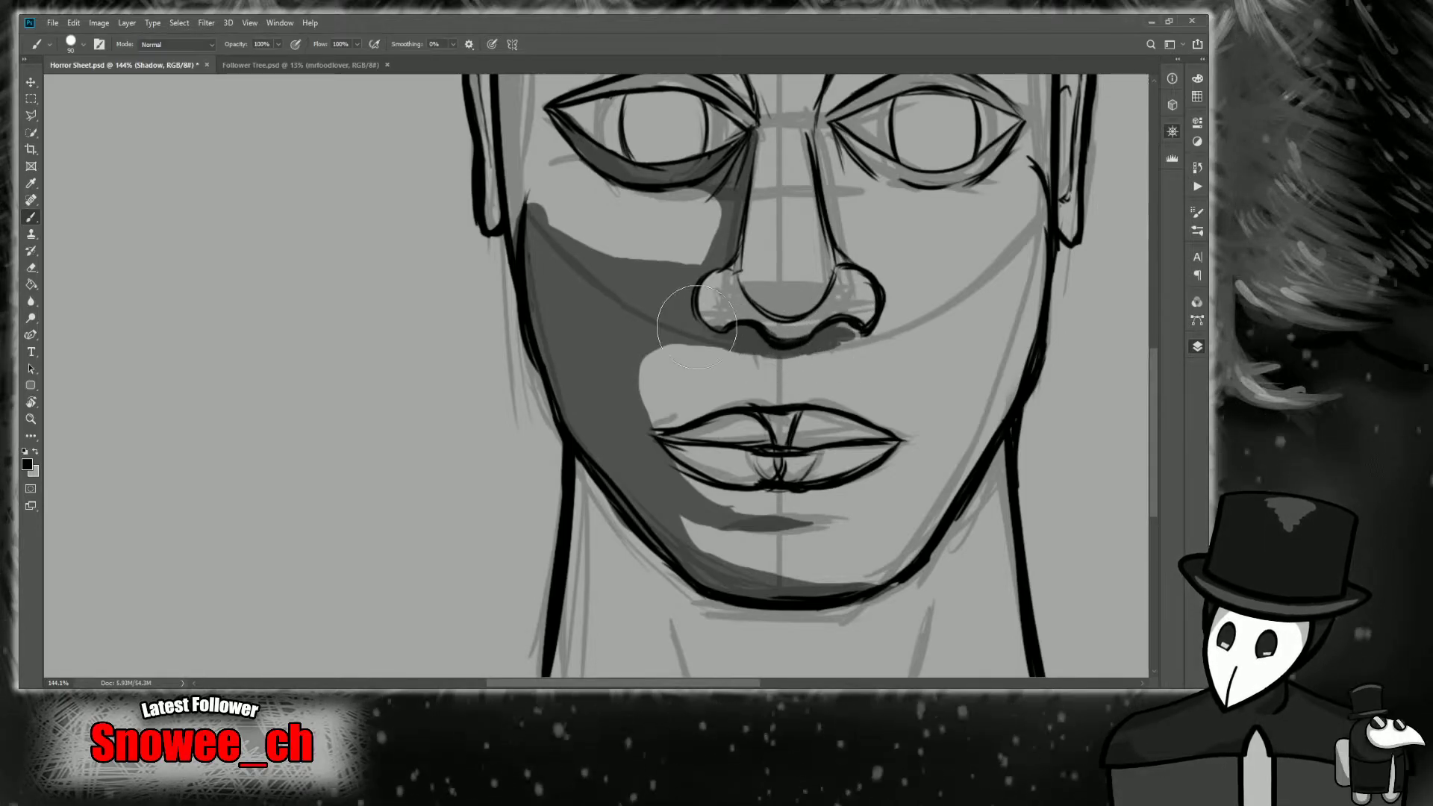
# Touch up the shadow directly beneath the nose tip and nostrils at close range.
pyautogui.press('z')
pyautogui.scroll(-5, 781, 250)
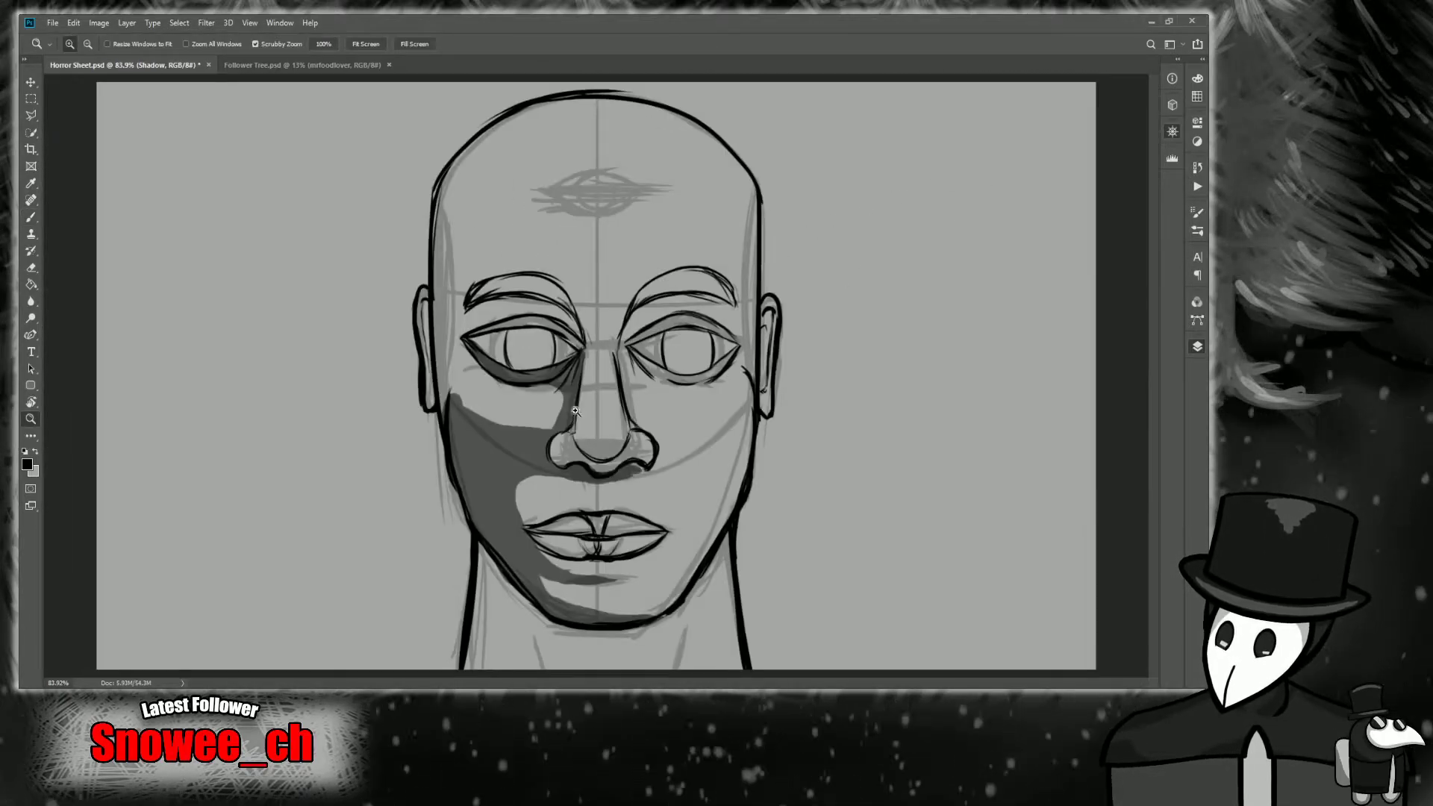
pyautogui.scroll(5, 513, 429)
pyautogui.press('b')
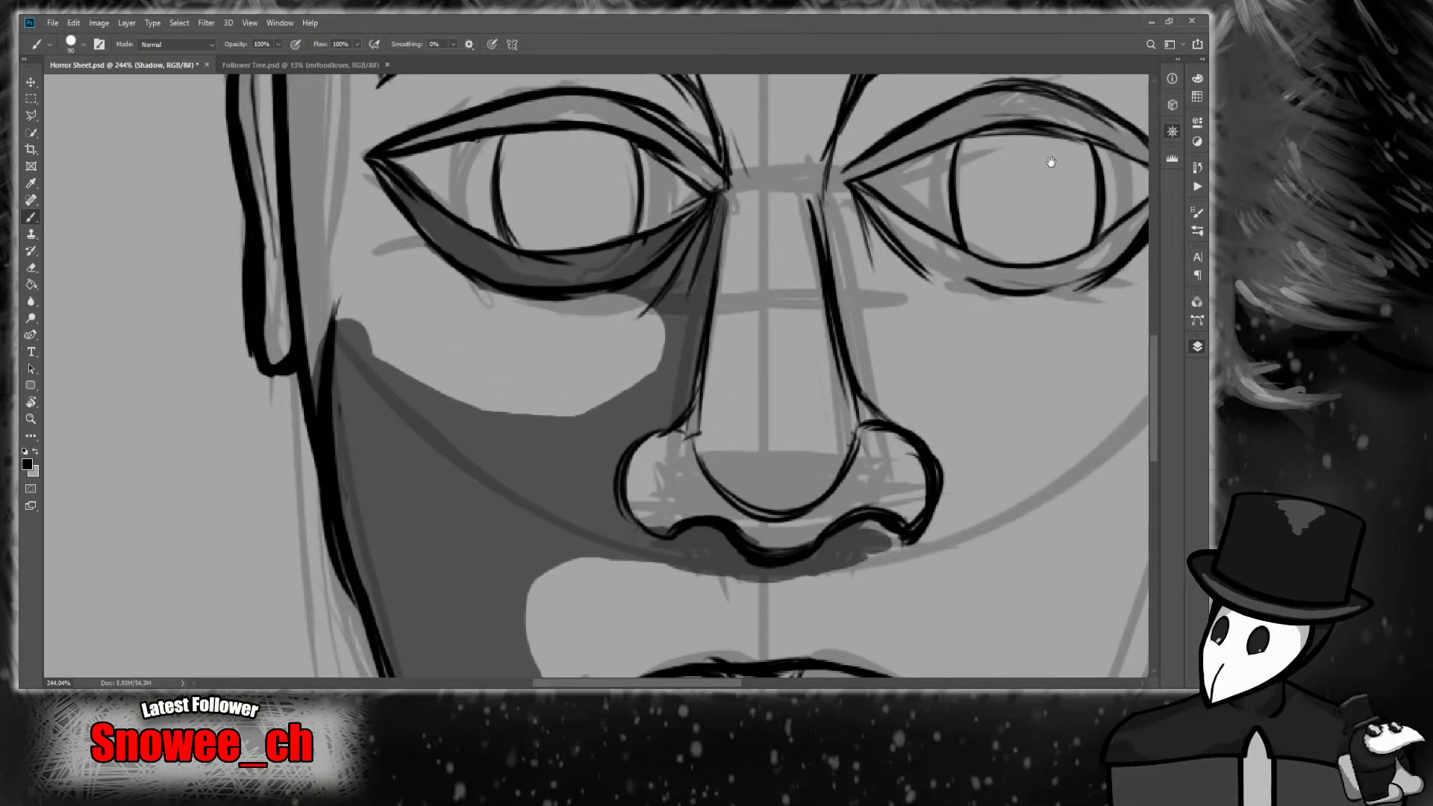
pyautogui.scroll(-3, 1033, 179)
pyautogui.scroll(3, 1033, 176)
pyautogui.moveTo(626, 328)
pyautogui.mouseDown()
pyautogui.moveTo(688, 321)
pyautogui.moveTo(537, 310)
pyautogui.mouseUp()
pyautogui.press('e')
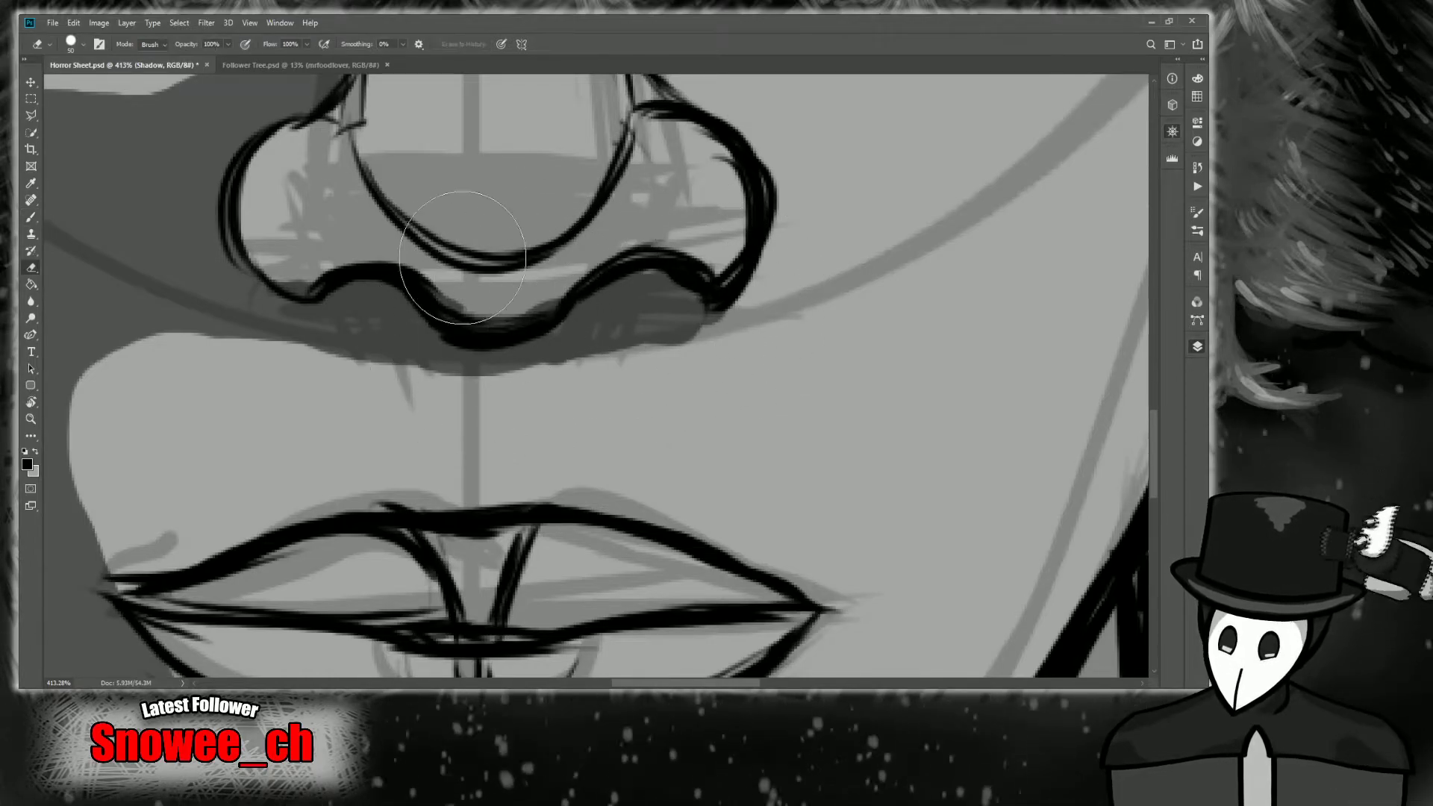
pyautogui.press('b')
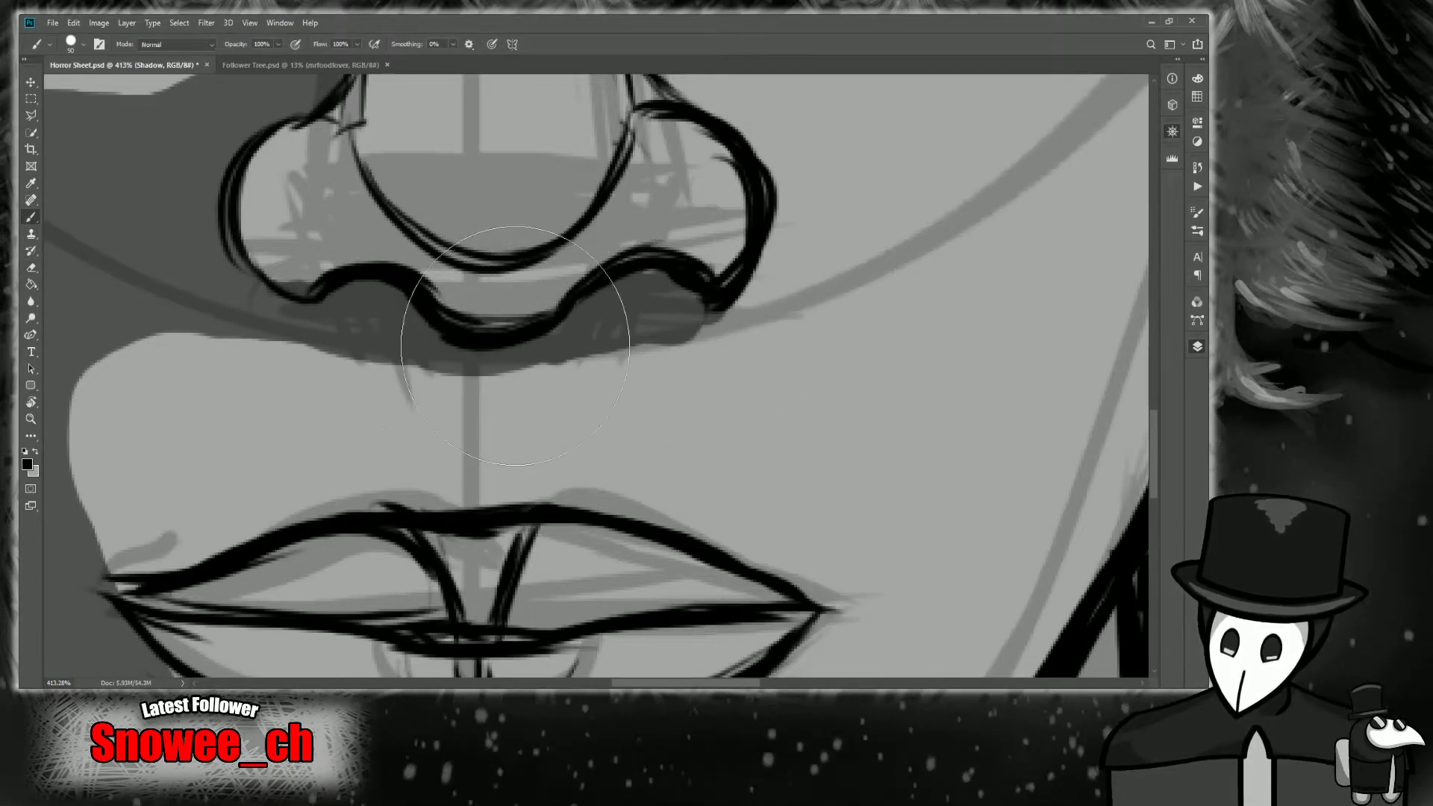
# Paint a narrow shadow up the left side of the head, from the cheekbone along the temple to the forehead.
pyautogui.press('z')
pyautogui.moveTo(698, 344); pyautogui.dragTo(537, 344)
pyautogui.moveTo(1061, 161); pyautogui.dragTo(1169, 354)
pyautogui.press('b')
pyautogui.moveTo(527, 406); pyautogui.dragTo(527, 320)
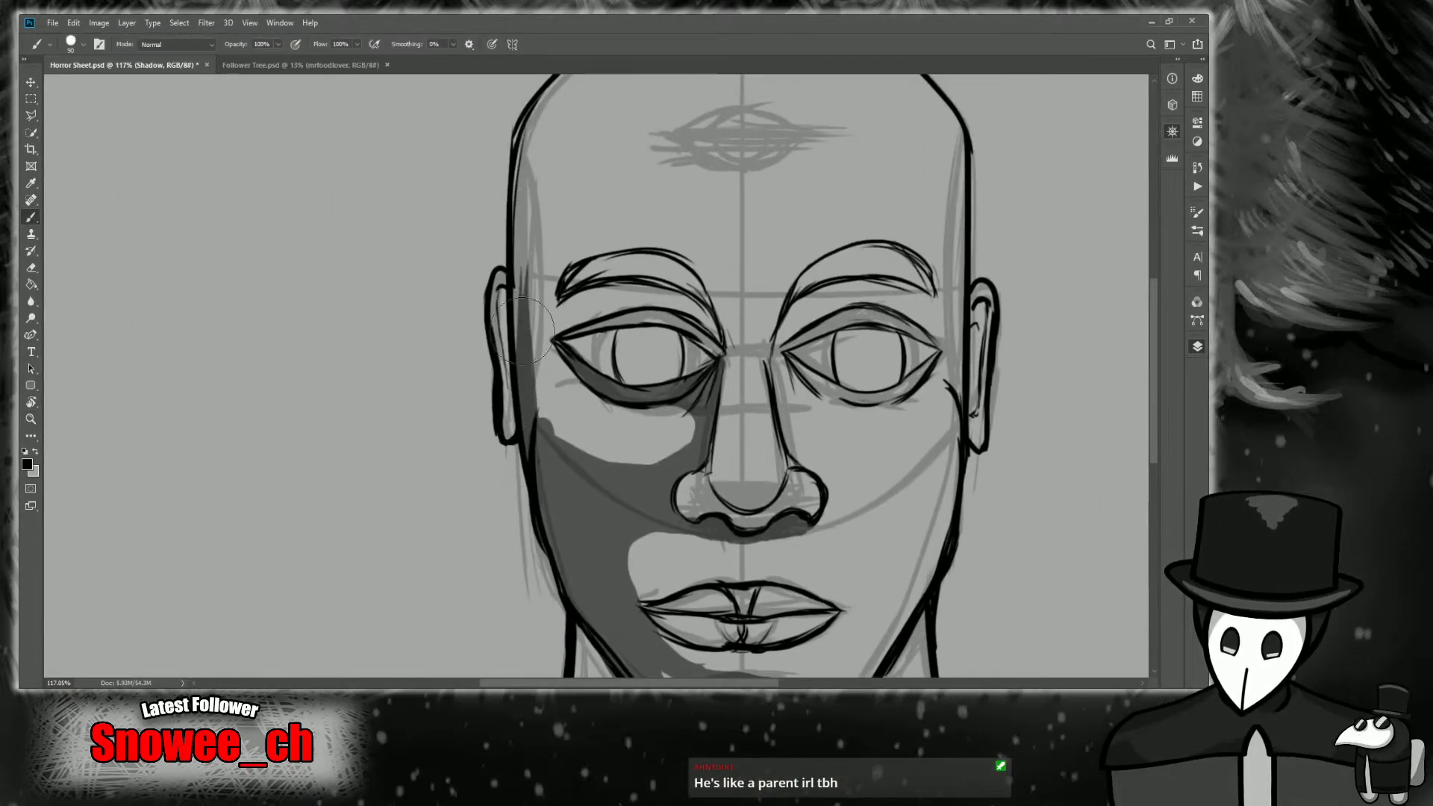
pyautogui.moveTo(561, 479); pyautogui.dragTo(524, 321)
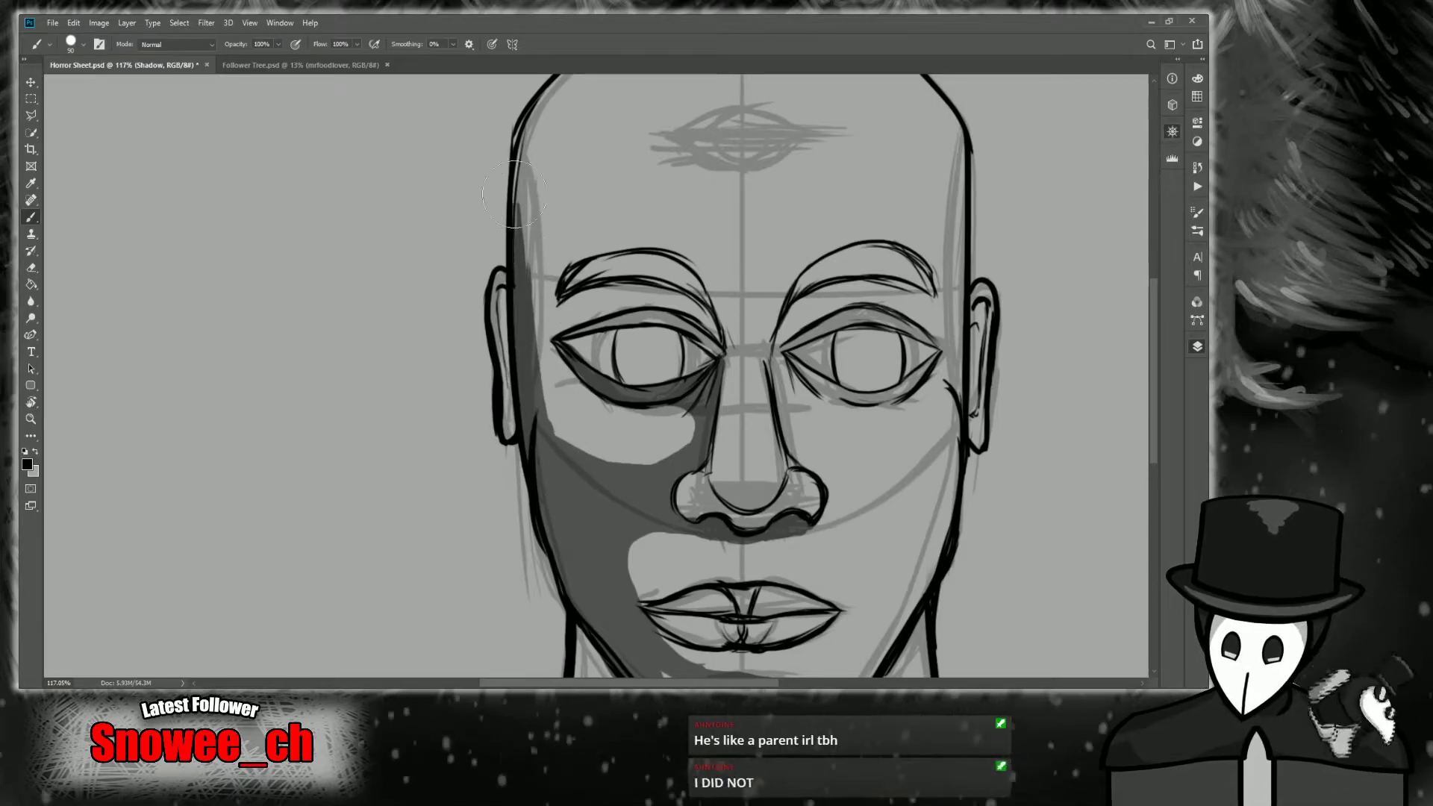
# Fill the inside of the left ear with shadow from its upper rim to the lobe.
pyautogui.scroll(3, 502, 325)
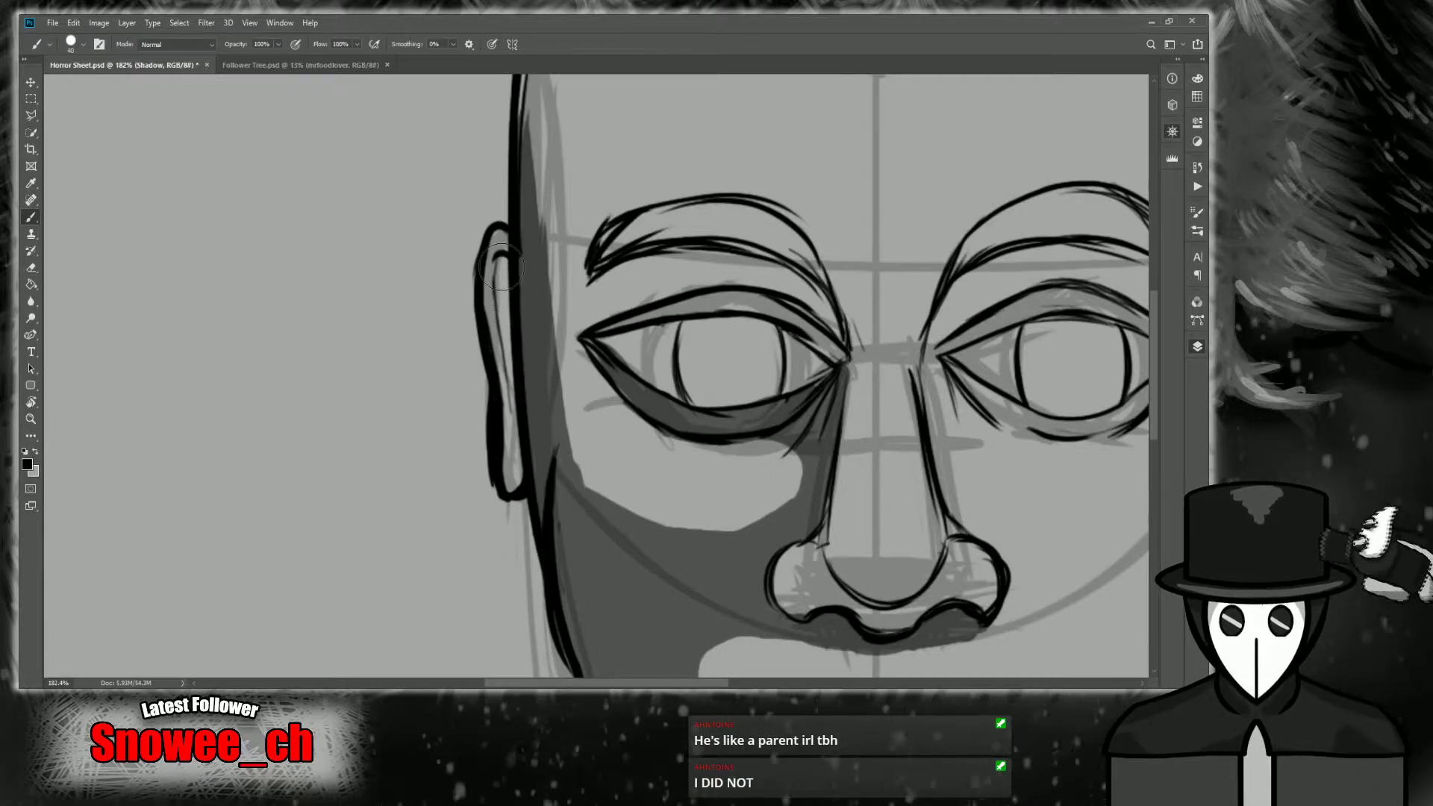
pyautogui.moveTo(501, 268)
pyautogui.mouseDown()
pyautogui.moveTo(499, 281)
pyautogui.moveTo(496, 246)
pyautogui.moveTo(525, 430)
pyautogui.mouseUp()
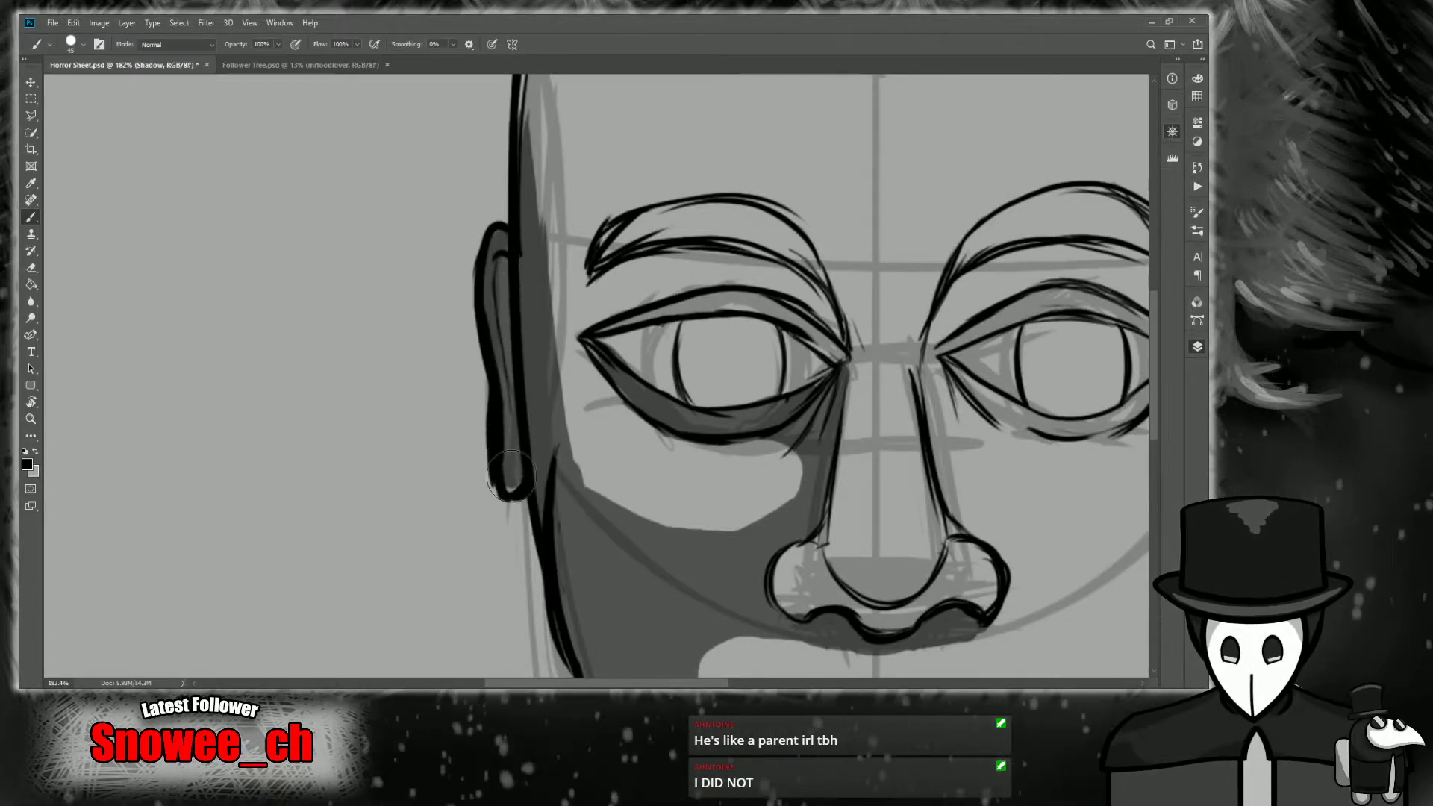
pyautogui.press('z')
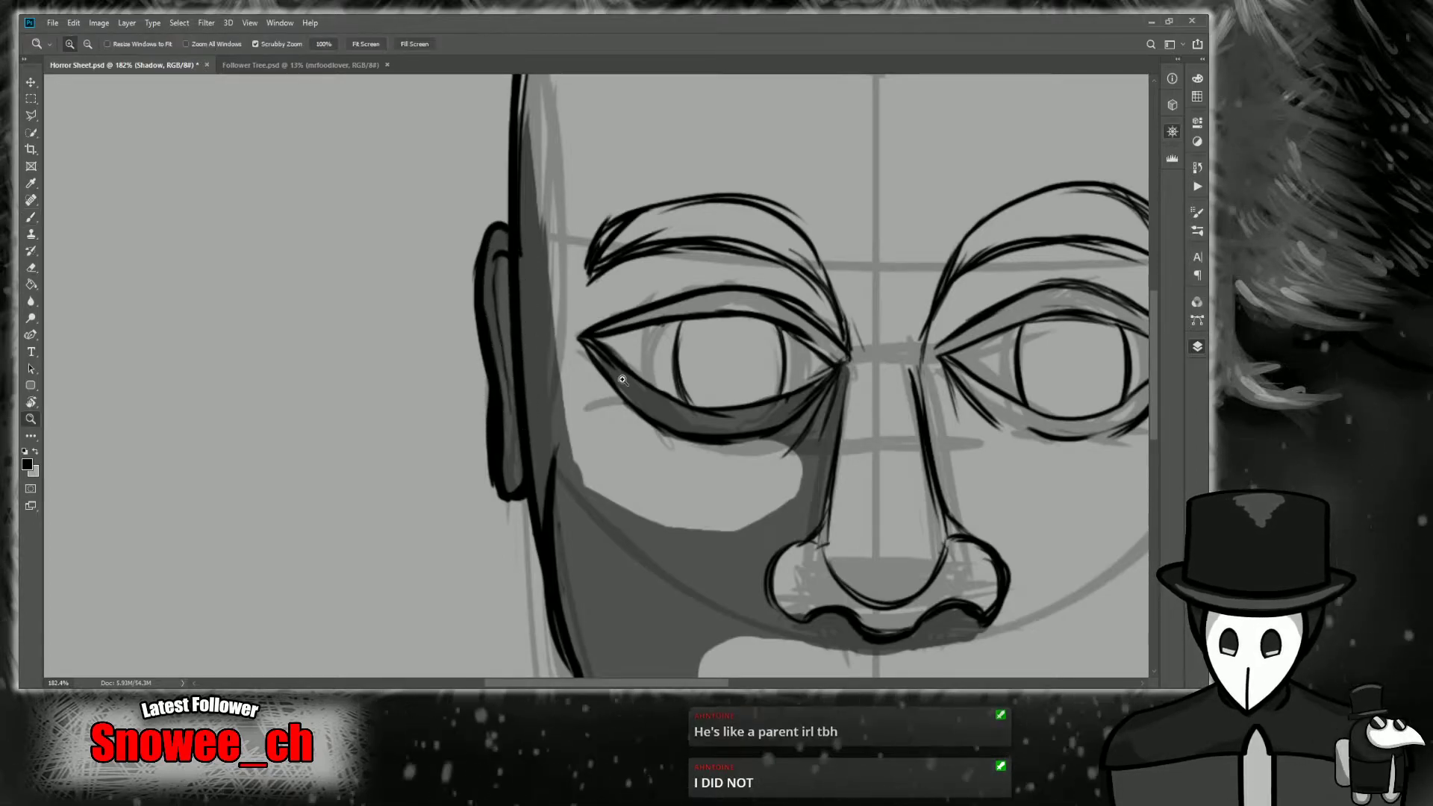
# Erase along the inner edge of the left temple and cheekbone shadow to smooth the curve where they meet.
pyautogui.moveTo(626, 377); pyautogui.dragTo(579, 385)
pyautogui.scroll(3, 637, 541)
pyautogui.press('e')
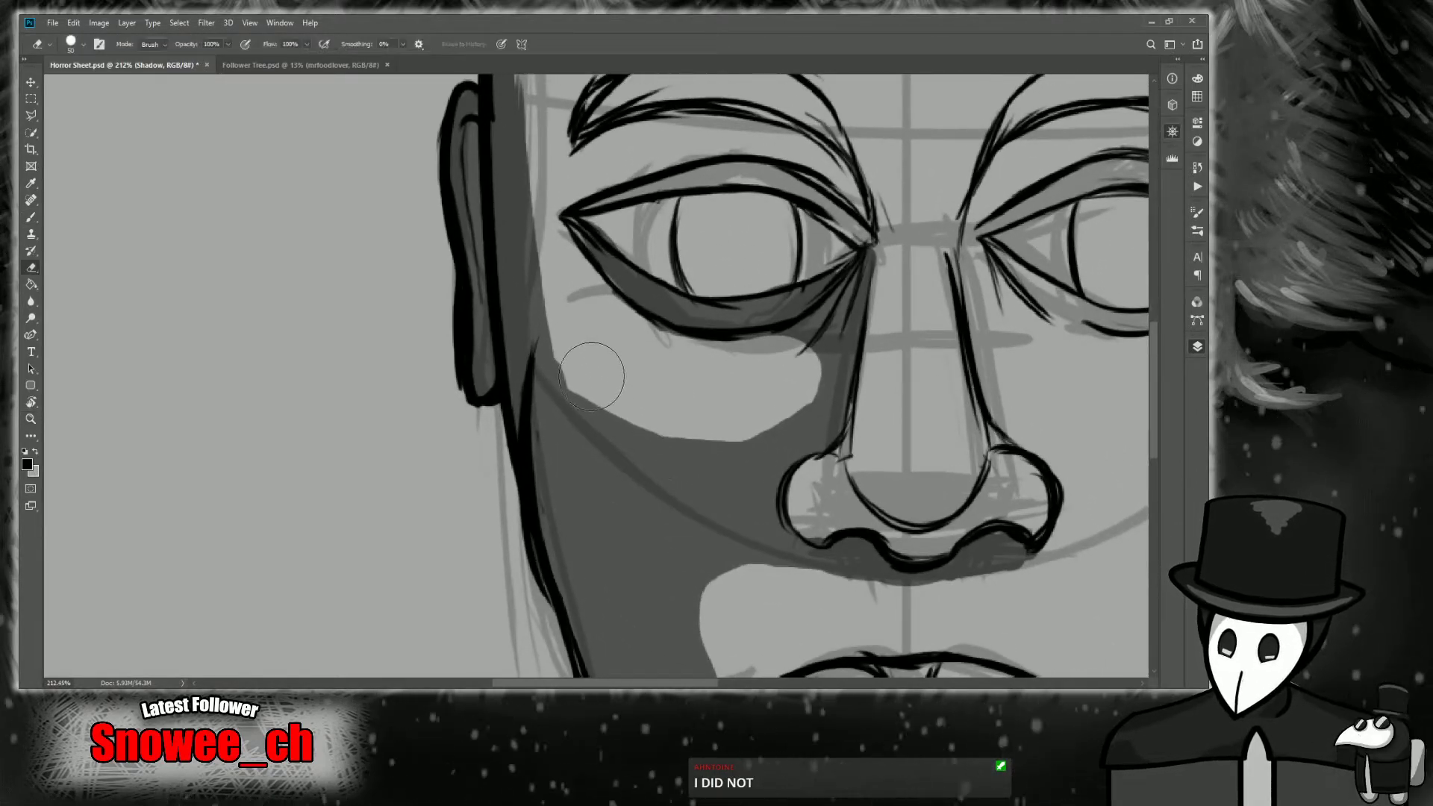
pyautogui.moveTo(578, 382); pyautogui.dragTo(550, 275)
pyautogui.moveTo(600, 394)
pyautogui.mouseDown()
pyautogui.moveTo(706, 430)
pyautogui.moveTo(711, 416)
pyautogui.moveTo(679, 423)
pyautogui.moveTo(780, 404)
pyautogui.moveTo(696, 430)
pyautogui.moveTo(784, 404)
pyautogui.moveTo(749, 424)
pyautogui.moveTo(767, 414)
pyautogui.moveTo(576, 397)
pyautogui.mouseUp()
# Fill the iris of the left eye with the dark shadow tone.
pyautogui.press('z')
pyautogui.moveTo(632, 360)
pyautogui.mouseDown()
pyautogui.moveTo(598, 418)
pyautogui.moveTo(543, 425)
pyautogui.mouseUp()
pyautogui.scroll(6, 536, 345)
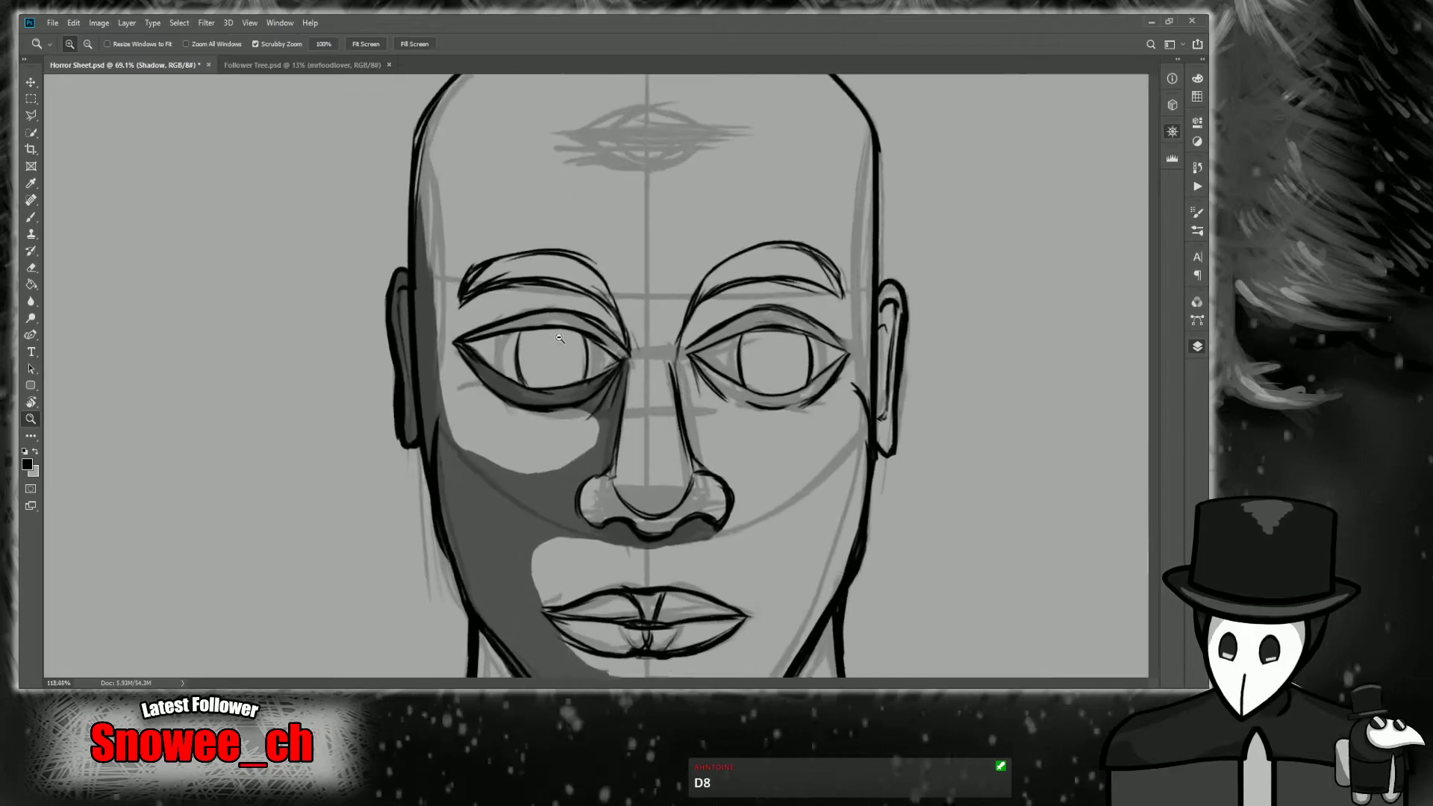
pyautogui.press('b')
pyautogui.moveTo(544, 335)
pyautogui.mouseDown()
pyautogui.moveTo(561, 415)
pyautogui.moveTo(498, 388)
pyautogui.moveTo(585, 407)
pyautogui.moveTo(574, 336)
pyautogui.moveTo(595, 400)
pyautogui.moveTo(642, 395)
pyautogui.moveTo(627, 328)
pyautogui.moveTo(610, 337)
pyautogui.moveTo(563, 312)
pyautogui.moveTo(627, 340)
pyautogui.mouseUp()
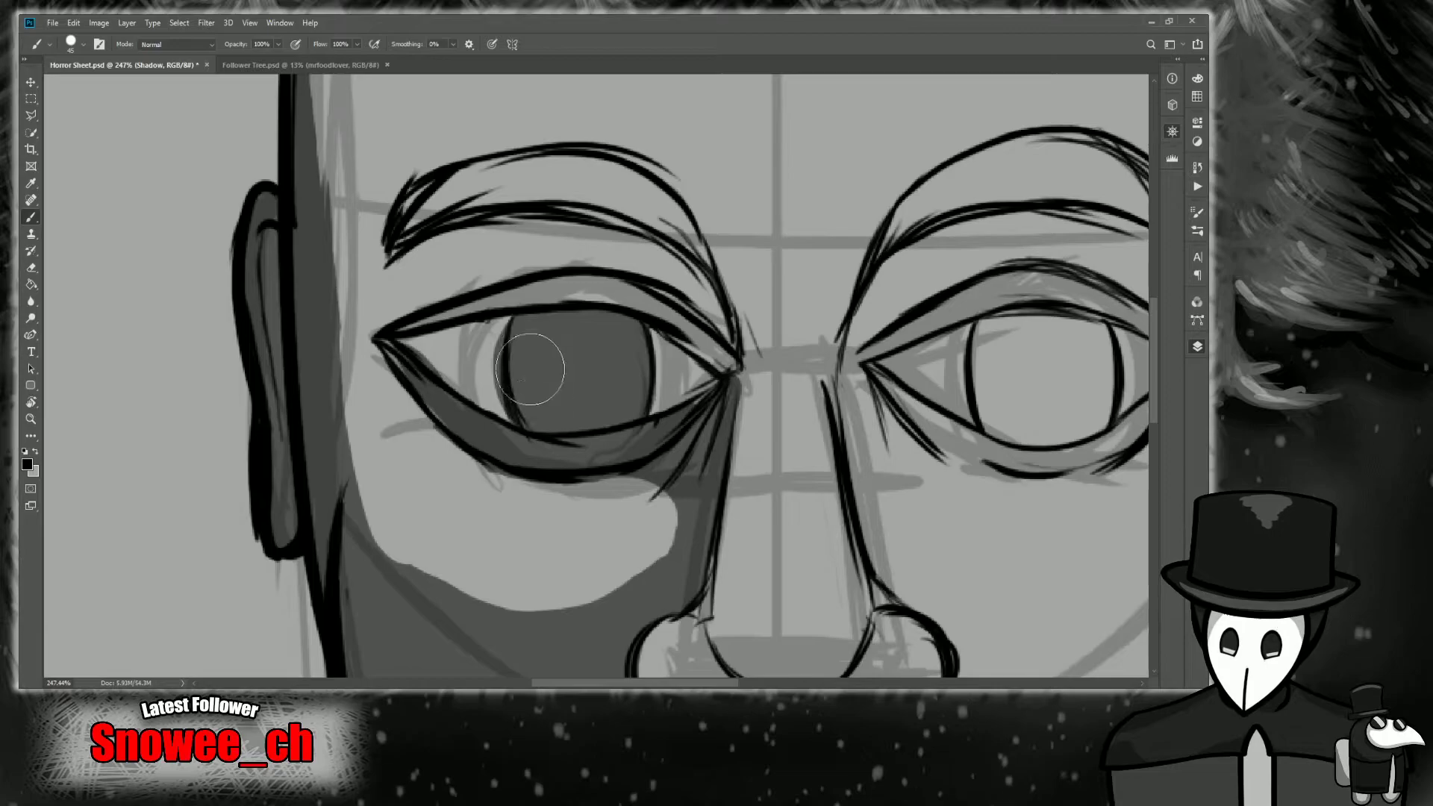
# Shade along the right side of the nose bridge, from the nostril wing up to the right eye's inner corner.
pyautogui.press('z')
pyautogui.moveTo(502, 363); pyautogui.dragTo(459, 454)
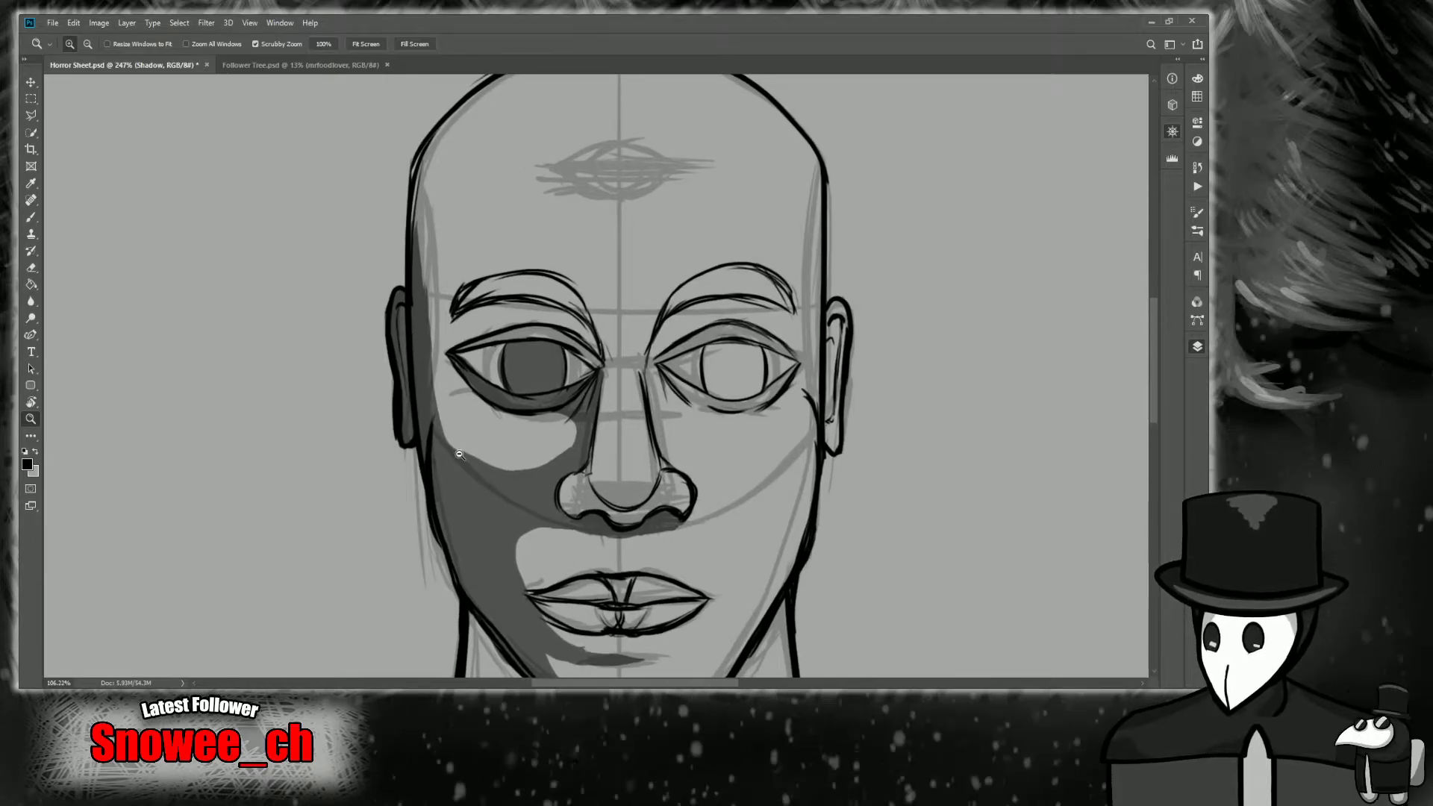
pyautogui.moveTo(700, 478); pyautogui.dragTo(722, 477)
pyautogui.press('b')
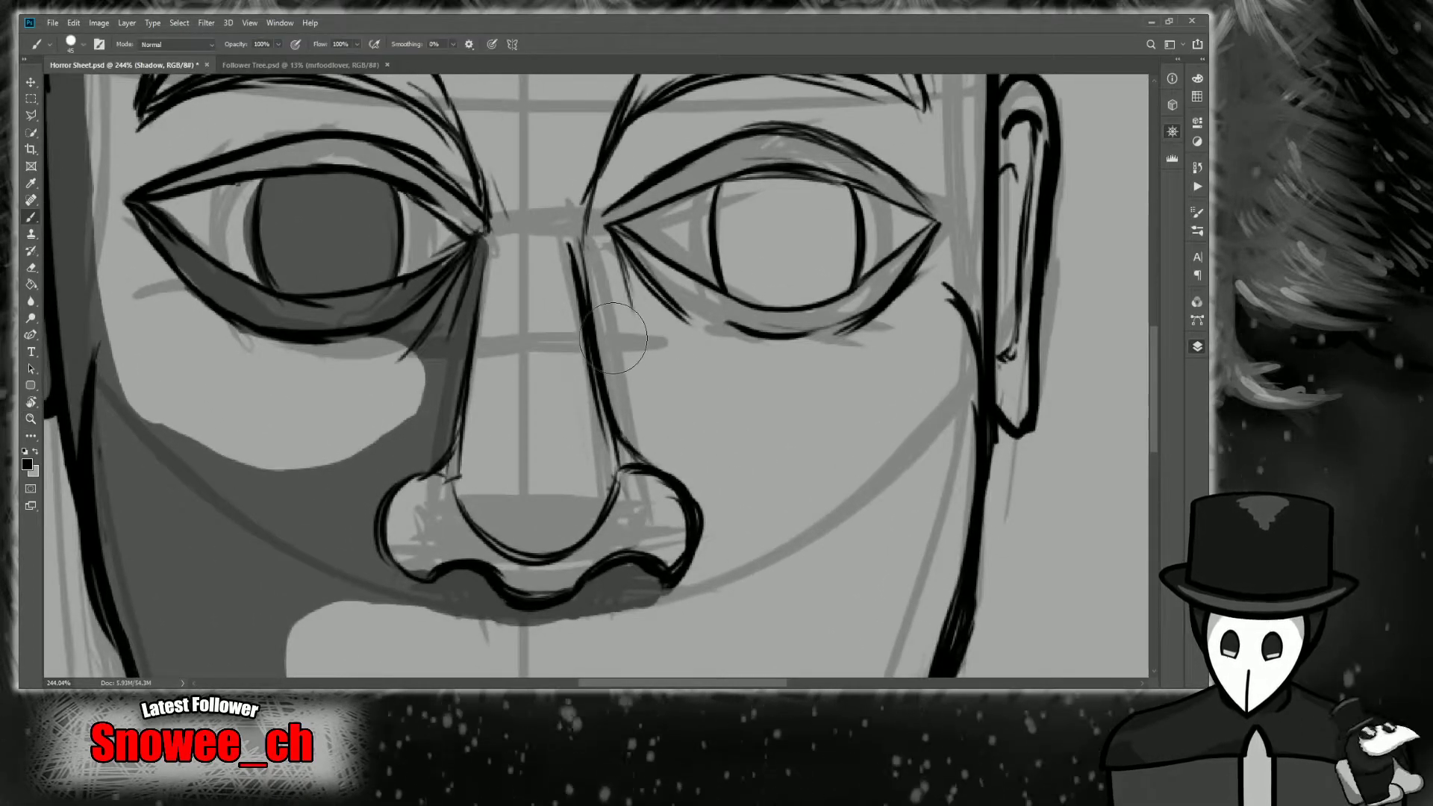
pyautogui.moveTo(627, 436); pyautogui.dragTo(603, 235)
pyautogui.moveTo(616, 310); pyautogui.dragTo(600, 255)
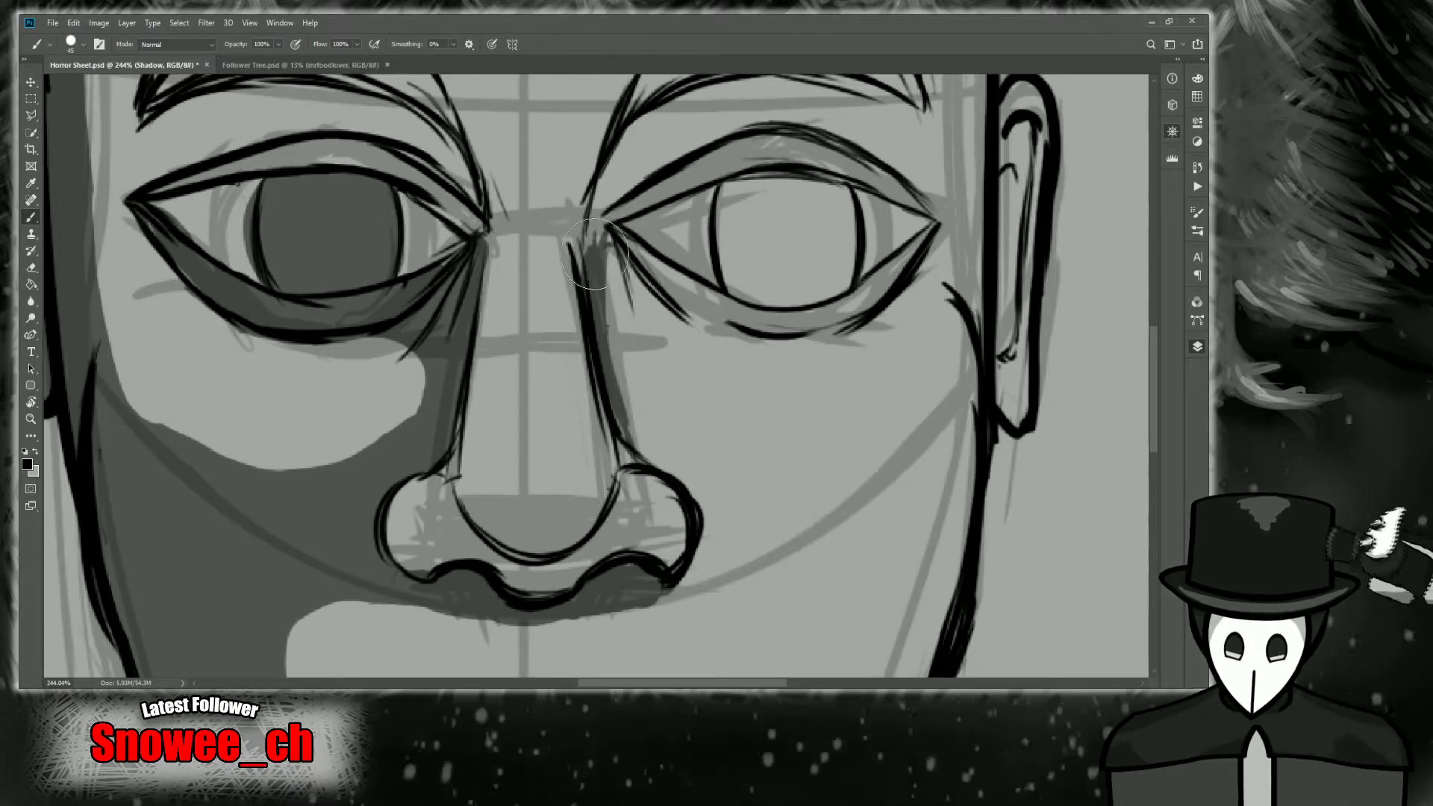
pyautogui.moveTo(609, 305)
pyautogui.mouseDown()
pyautogui.moveTo(650, 312)
pyautogui.moveTo(696, 304)
pyautogui.moveTo(665, 298)
pyautogui.moveTo(872, 301)
pyautogui.moveTo(679, 294)
pyautogui.moveTo(840, 308)
pyautogui.moveTo(741, 317)
pyautogui.moveTo(628, 262)
pyautogui.moveTo(603, 272)
pyautogui.moveTo(606, 294)
pyautogui.moveTo(666, 288)
pyautogui.moveTo(619, 281)
pyautogui.moveTo(650, 279)
pyautogui.moveTo(590, 220)
pyautogui.mouseUp()
# Shade the band beneath the right eye from the nose shadow to its outer corner, and clean up its edges.
pyautogui.moveTo(590, 275)
pyautogui.mouseDown()
pyautogui.moveTo(599, 225)
pyautogui.moveTo(642, 292)
pyautogui.moveTo(621, 243)
pyautogui.moveTo(689, 288)
pyautogui.moveTo(608, 333)
pyautogui.moveTo(702, 310)
pyautogui.moveTo(762, 341)
pyautogui.moveTo(660, 309)
pyautogui.moveTo(623, 351)
pyautogui.moveTo(635, 453)
pyautogui.moveTo(625, 291)
pyautogui.moveTo(623, 381)
pyautogui.moveTo(670, 412)
pyautogui.moveTo(659, 424)
pyautogui.moveTo(638, 340)
pyautogui.moveTo(643, 371)
pyautogui.moveTo(693, 338)
pyautogui.moveTo(716, 356)
pyautogui.mouseUp()
pyautogui.press('e')
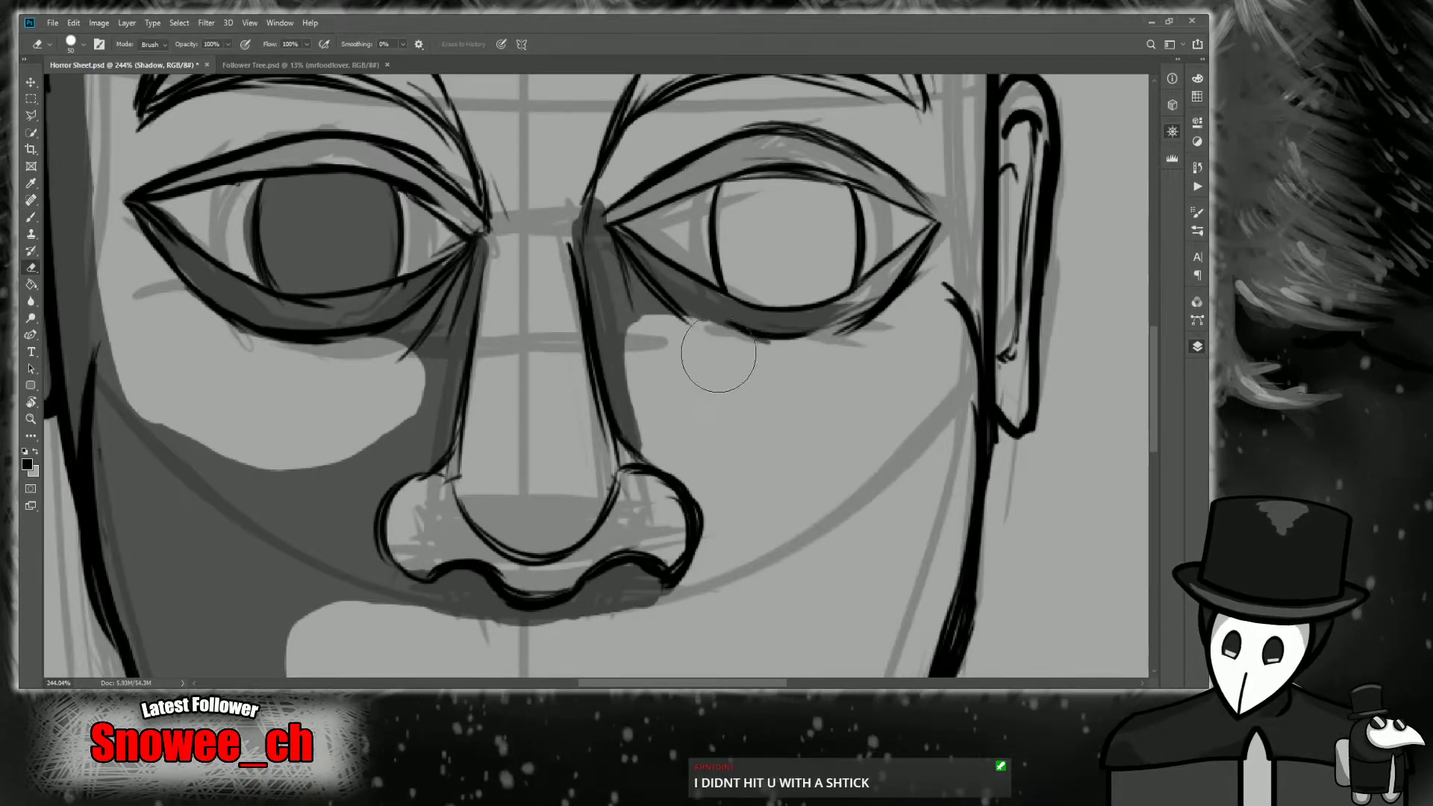
pyautogui.press('b')
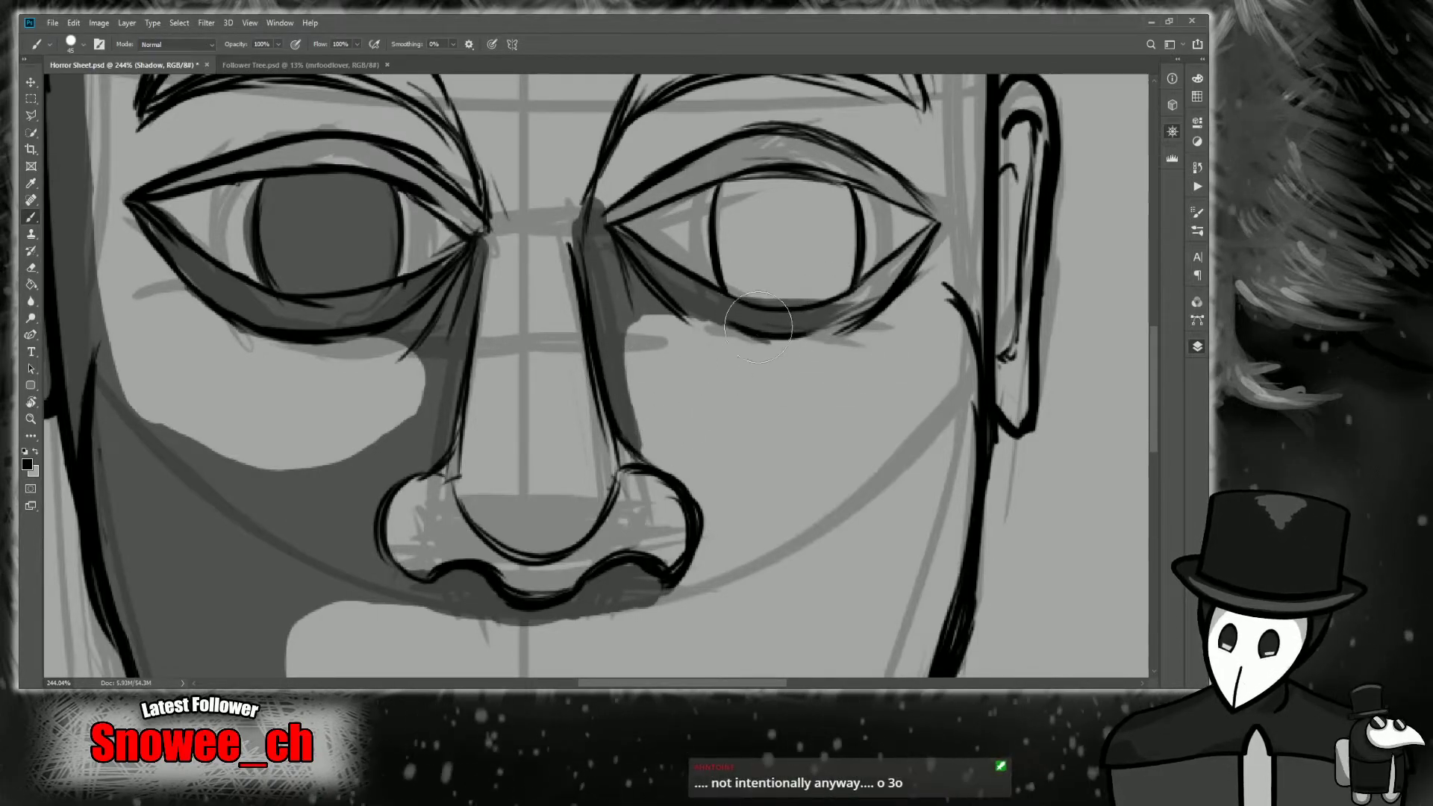
pyautogui.moveTo(757, 326)
pyautogui.mouseDown()
pyautogui.moveTo(901, 271)
pyautogui.moveTo(874, 284)
pyautogui.moveTo(900, 254)
pyautogui.moveTo(793, 317)
pyautogui.moveTo(914, 252)
pyautogui.mouseUp()
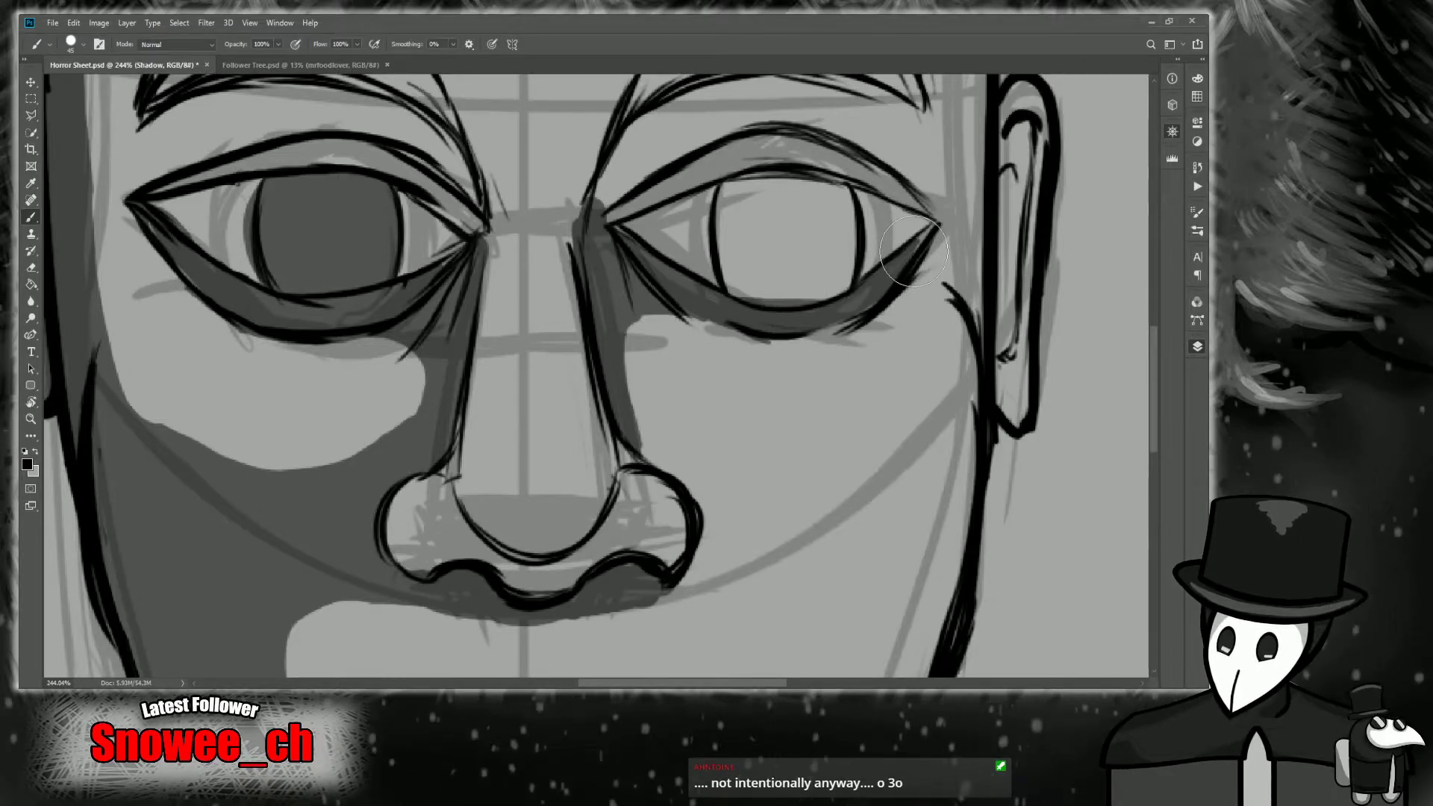
pyautogui.press('e')
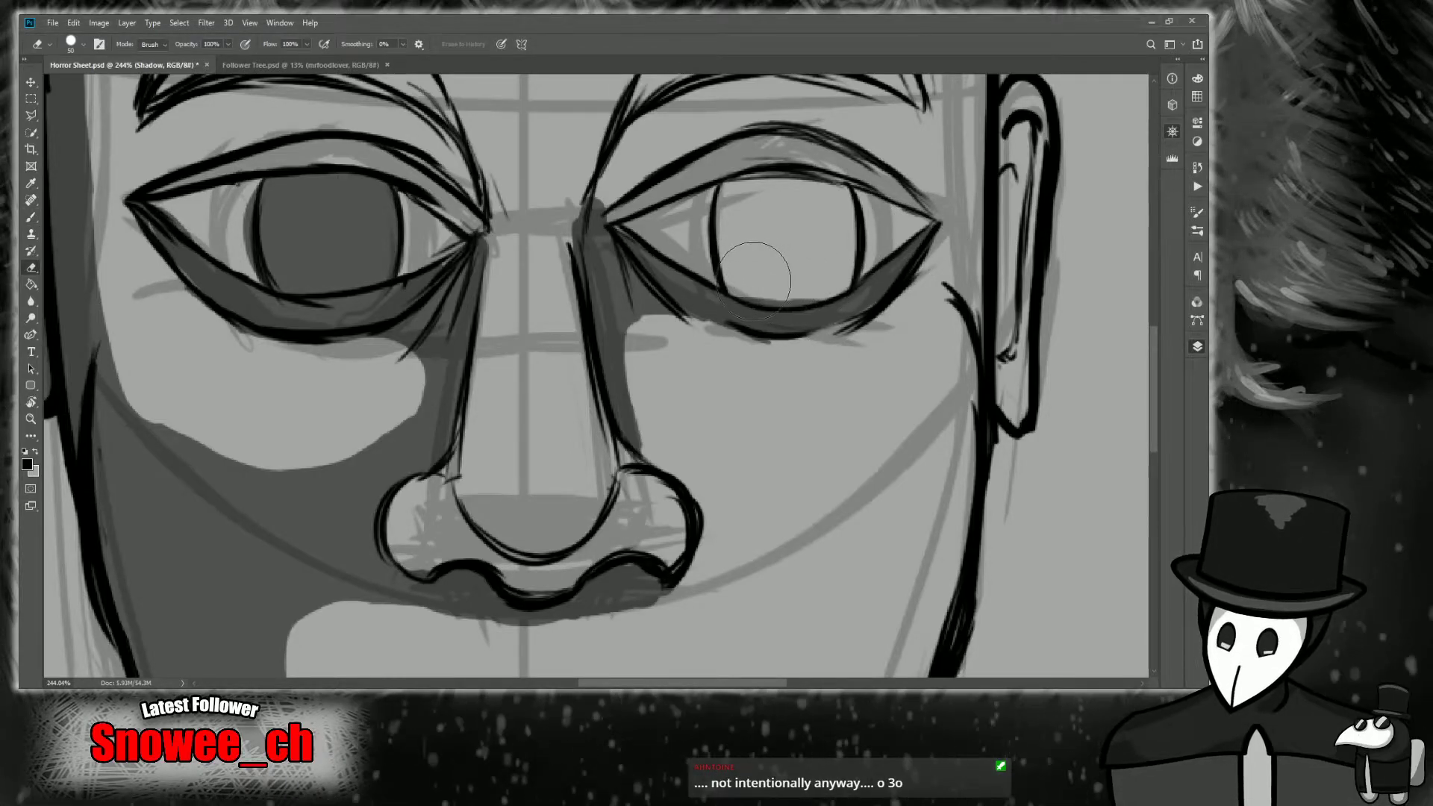
# Shade the right eye's upper lid and the socket area between the lid and the inner part of the eyebrow.
pyautogui.press('z')
pyautogui.moveTo(782, 314)
pyautogui.mouseDown()
pyautogui.moveTo(729, 322)
pyautogui.moveTo(763, 318)
pyautogui.mouseUp()
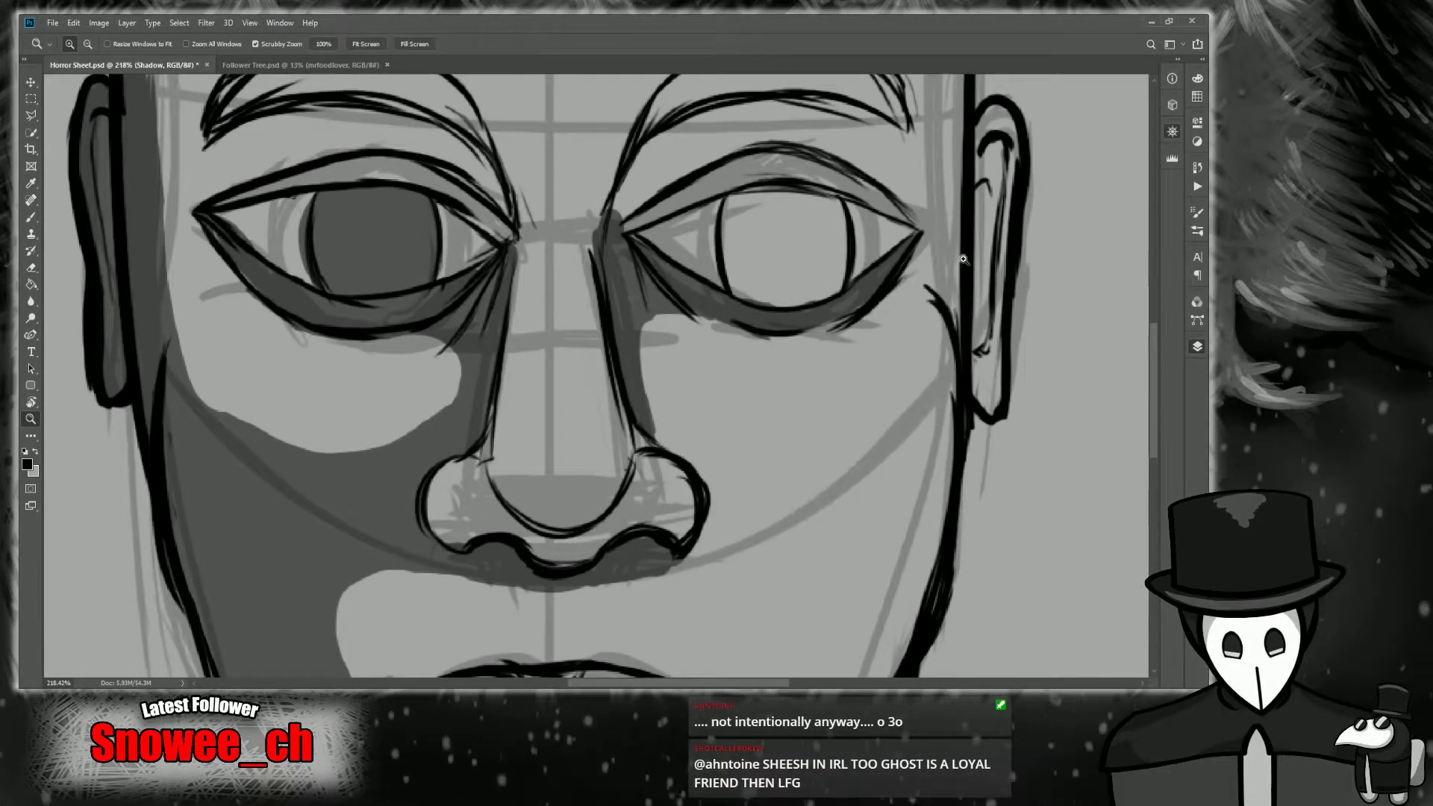
pyautogui.scroll(3, 1064, 184)
pyautogui.hscroll(3, 1063, 172)
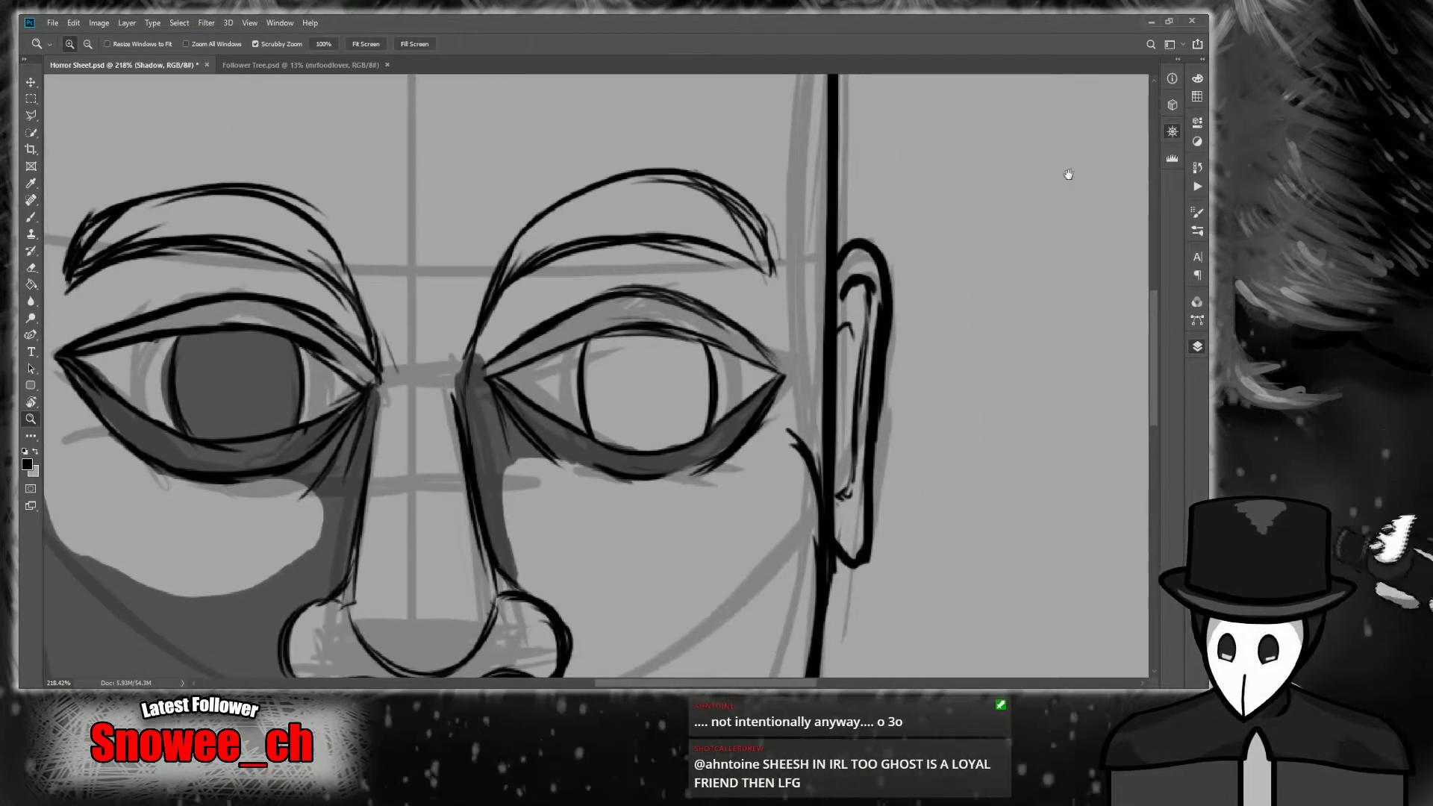
pyautogui.moveTo(567, 370); pyautogui.dragTo(611, 370)
pyautogui.press('b')
pyautogui.moveTo(448, 381); pyautogui.dragTo(502, 246)
pyautogui.moveTo(467, 313); pyautogui.dragTo(571, 228)
pyautogui.moveTo(466, 305)
pyautogui.mouseDown()
pyautogui.moveTo(567, 226)
pyautogui.moveTo(476, 344)
pyautogui.moveTo(473, 371)
pyautogui.moveTo(497, 291)
pyautogui.moveTo(482, 324)
pyautogui.moveTo(573, 222)
pyautogui.moveTo(490, 343)
pyautogui.moveTo(570, 306)
pyautogui.moveTo(510, 332)
pyautogui.moveTo(614, 241)
pyautogui.moveTo(542, 306)
pyautogui.moveTo(610, 290)
pyautogui.moveTo(561, 304)
pyautogui.moveTo(610, 226)
pyautogui.moveTo(586, 224)
pyautogui.moveTo(526, 315)
pyautogui.moveTo(579, 306)
pyautogui.moveTo(569, 297)
pyautogui.moveTo(651, 240)
pyautogui.moveTo(632, 213)
pyautogui.moveTo(643, 272)
pyautogui.moveTo(608, 293)
pyautogui.moveTo(641, 290)
pyautogui.moveTo(605, 296)
pyautogui.moveTo(661, 283)
pyautogui.moveTo(618, 290)
pyautogui.moveTo(675, 298)
pyautogui.moveTo(632, 280)
pyautogui.moveTo(816, 338)
pyautogui.moveTo(690, 296)
pyautogui.moveTo(835, 352)
pyautogui.moveTo(642, 291)
pyautogui.moveTo(773, 325)
pyautogui.moveTo(652, 265)
pyautogui.moveTo(794, 331)
pyautogui.moveTo(739, 311)
pyautogui.mouseUp()
pyautogui.moveTo(635, 221)
pyautogui.mouseDown()
pyautogui.moveTo(747, 280)
pyautogui.moveTo(596, 217)
pyautogui.moveTo(769, 276)
pyautogui.moveTo(763, 246)
pyautogui.moveTo(787, 291)
pyautogui.mouseUp()
# Trim the shadow above the right eye's outer lid, and repaint the lid crease toward the outer corner.
pyautogui.press('e')
pyautogui.moveTo(712, 250); pyautogui.dragTo(800, 312)
pyautogui.press('b')
pyautogui.moveTo(709, 261); pyautogui.dragTo(804, 332)
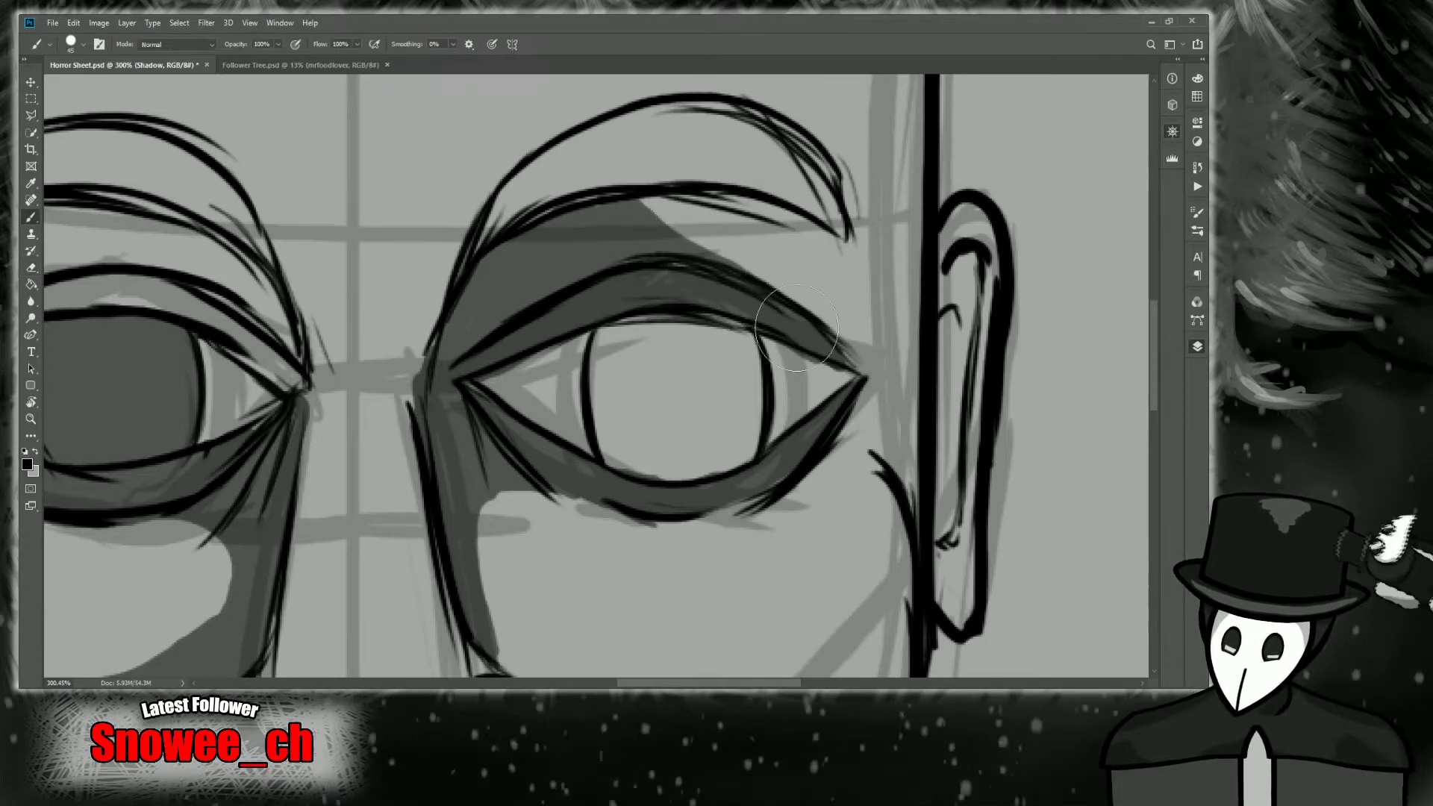
# Fill the iris of the right eye with the dark shadow tone to match the left eye.
pyautogui.hotkey('ctrl', 'space')
pyautogui.moveTo(745, 467)
pyautogui.mouseDown()
pyautogui.moveTo(671, 466)
pyautogui.moveTo(755, 464)
pyautogui.mouseUp()
pyautogui.moveTo(656, 433)
pyautogui.mouseDown()
pyautogui.moveTo(609, 386)
pyautogui.moveTo(604, 457)
pyautogui.moveTo(598, 315)
pyautogui.moveTo(600, 413)
pyautogui.moveTo(620, 450)
pyautogui.moveTo(643, 409)
pyautogui.moveTo(715, 432)
pyautogui.moveTo(724, 415)
pyautogui.moveTo(732, 432)
pyautogui.moveTo(734, 328)
pyautogui.mouseUp()
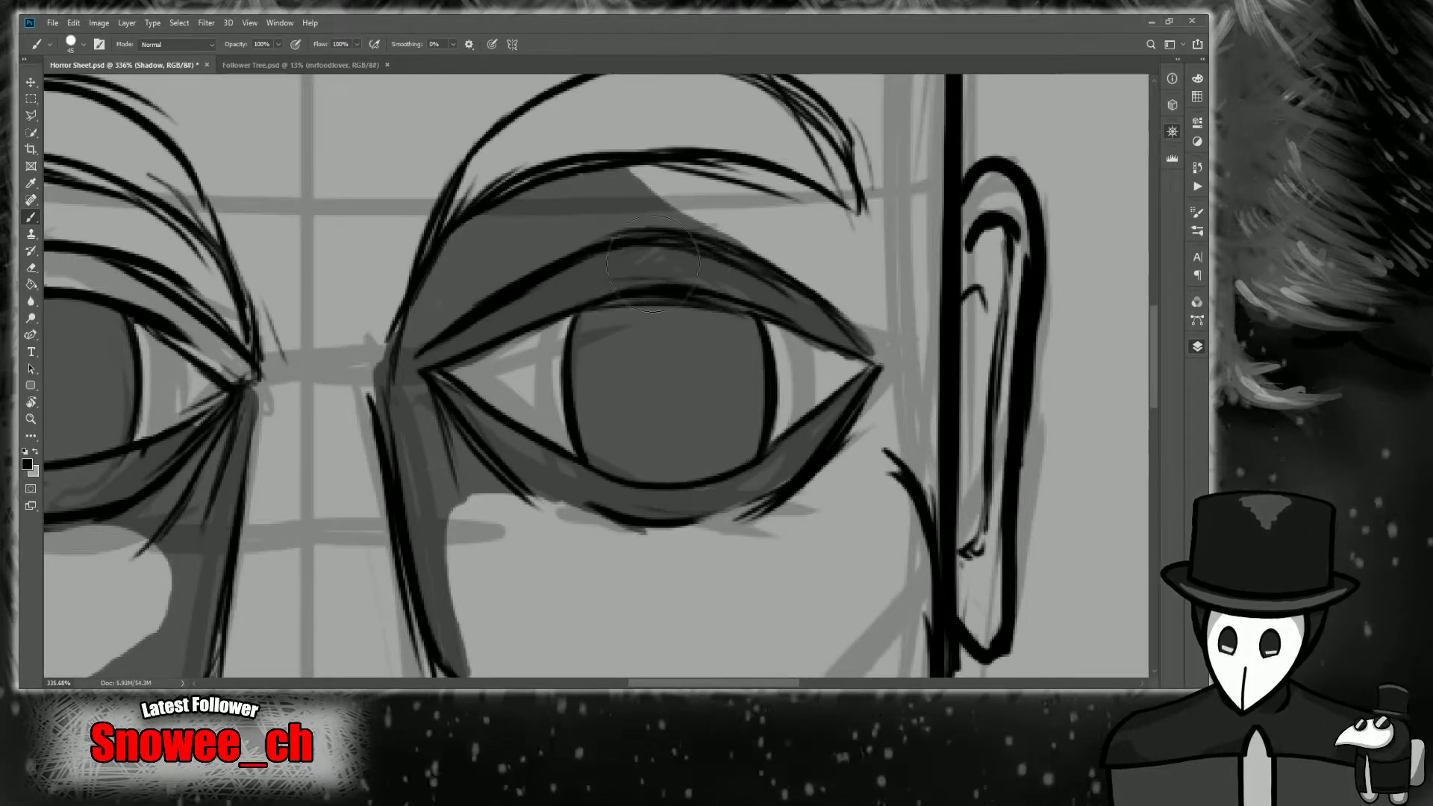
pyautogui.scroll(-2, 605, 269)
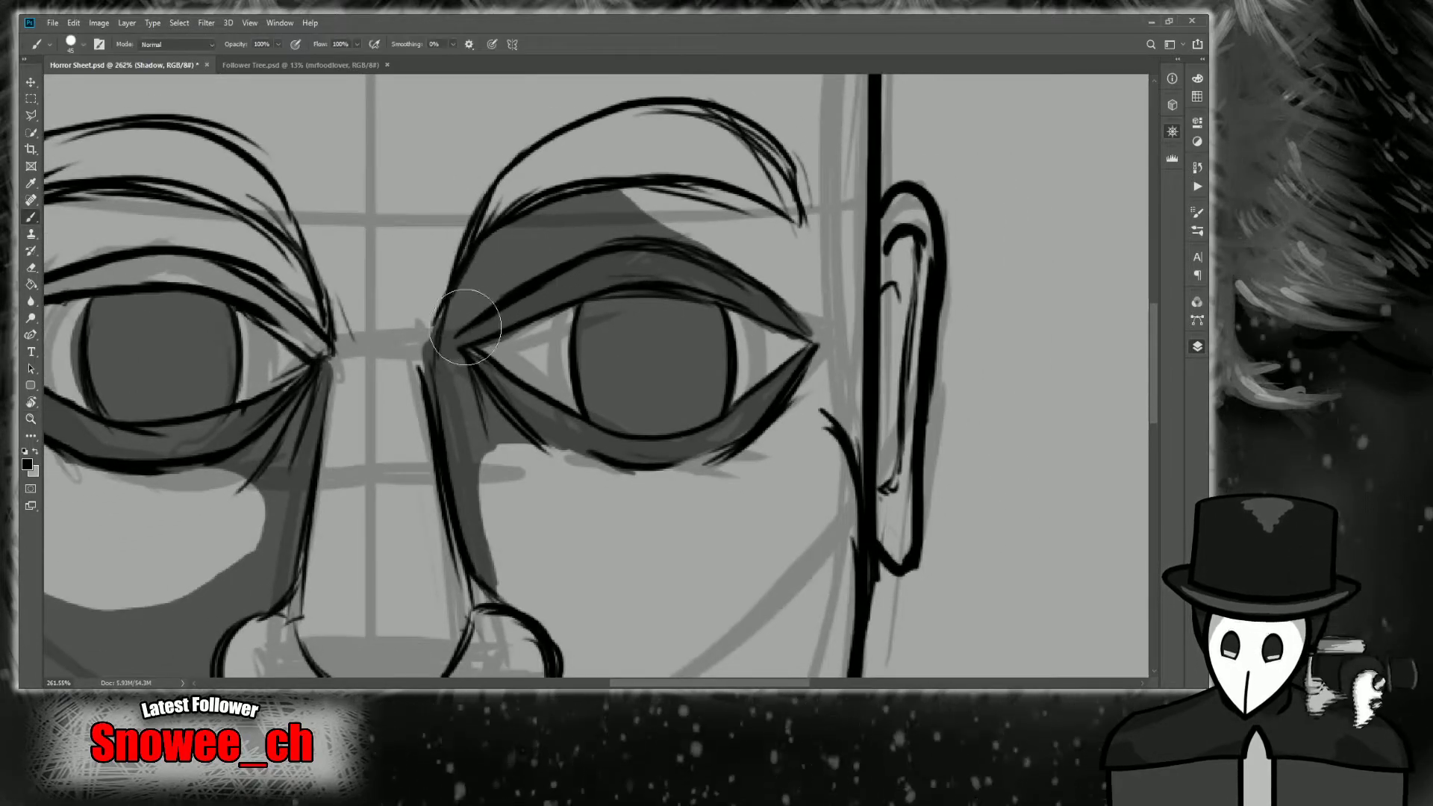
pyautogui.press('z')
pyautogui.scroll(-6, 657, 451)
pyautogui.scroll(-3, 671, 453)
pyautogui.scroll(4, 674, 486)
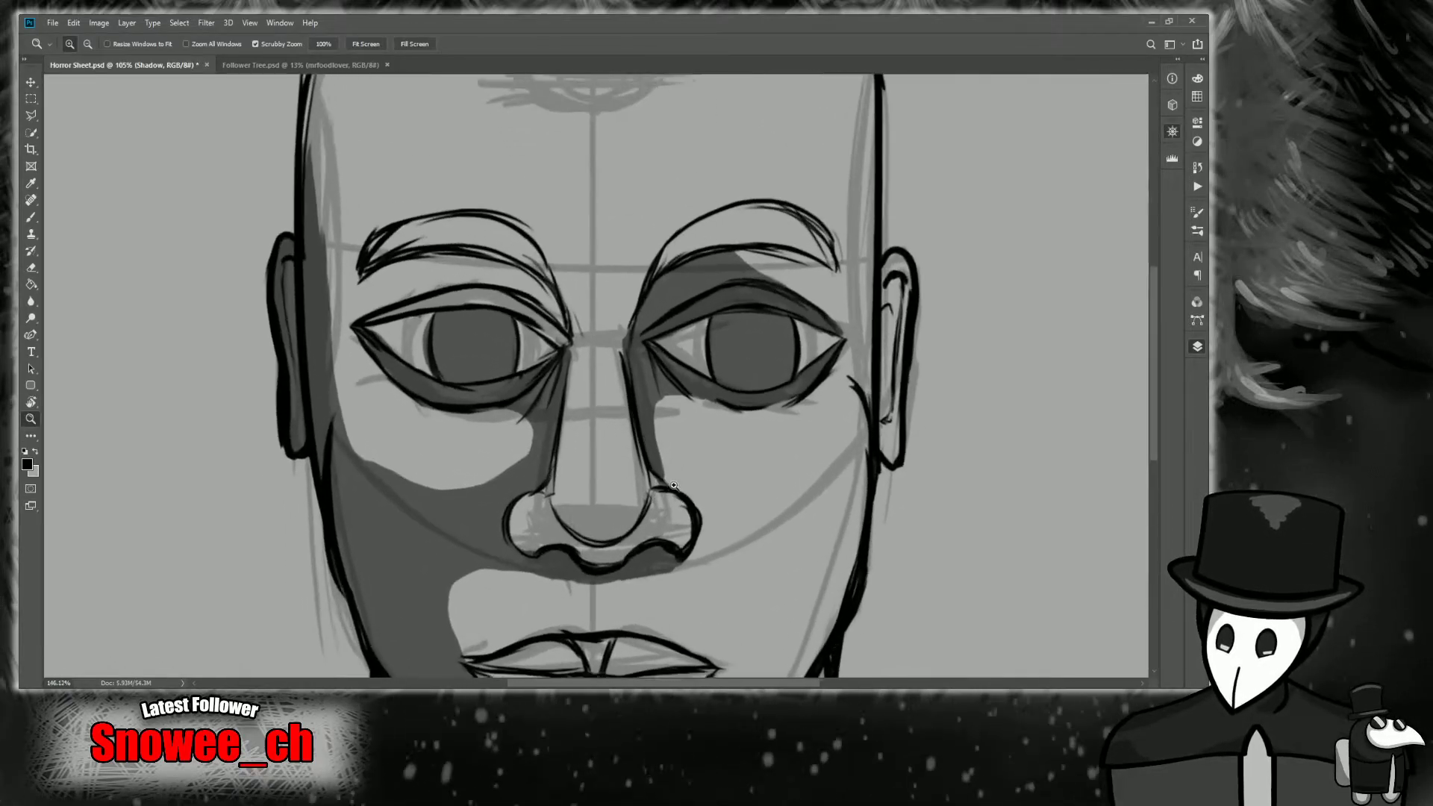
pyautogui.scroll(5, 674, 485)
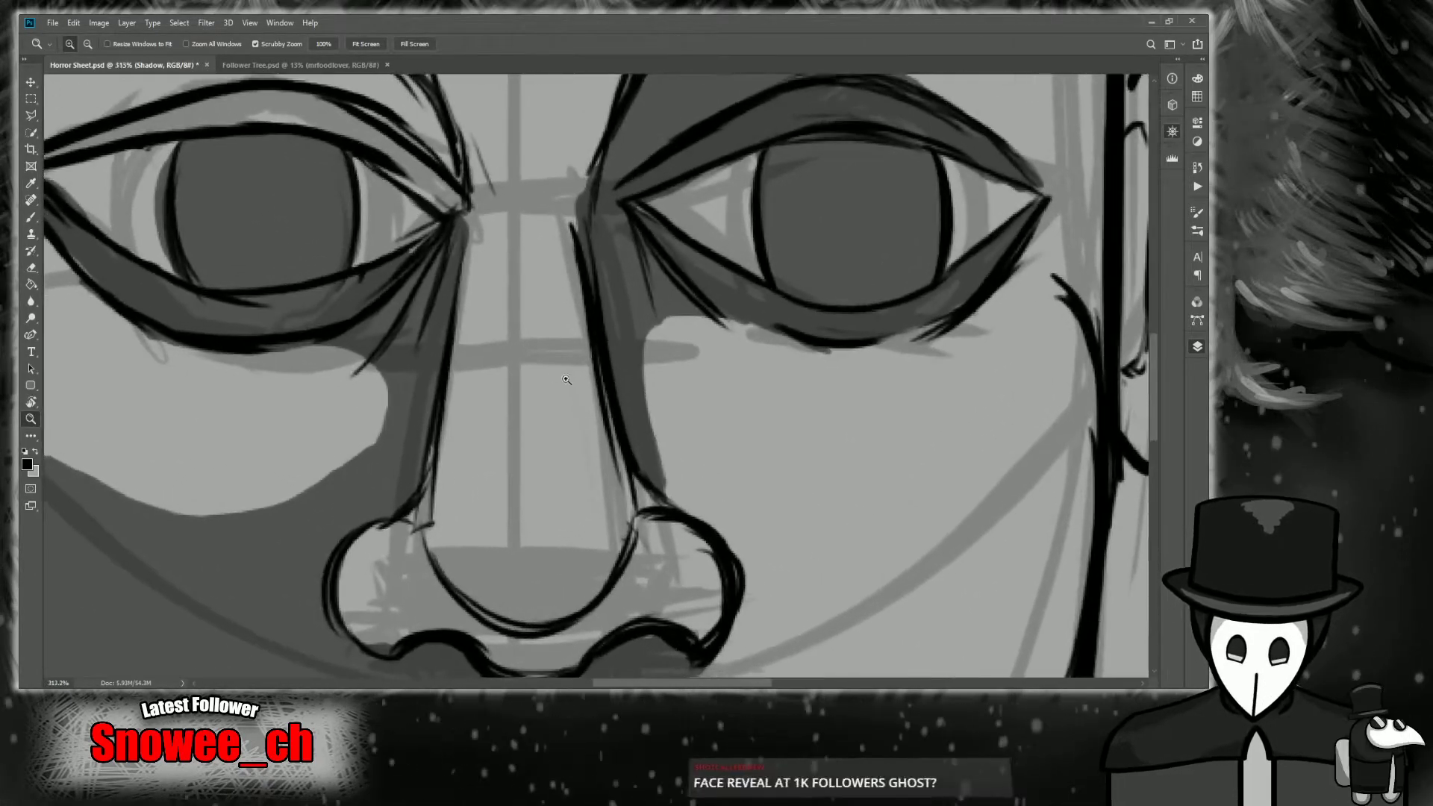
pyautogui.press('b')
pyautogui.press('z')
pyautogui.scroll(-5, 448, 447)
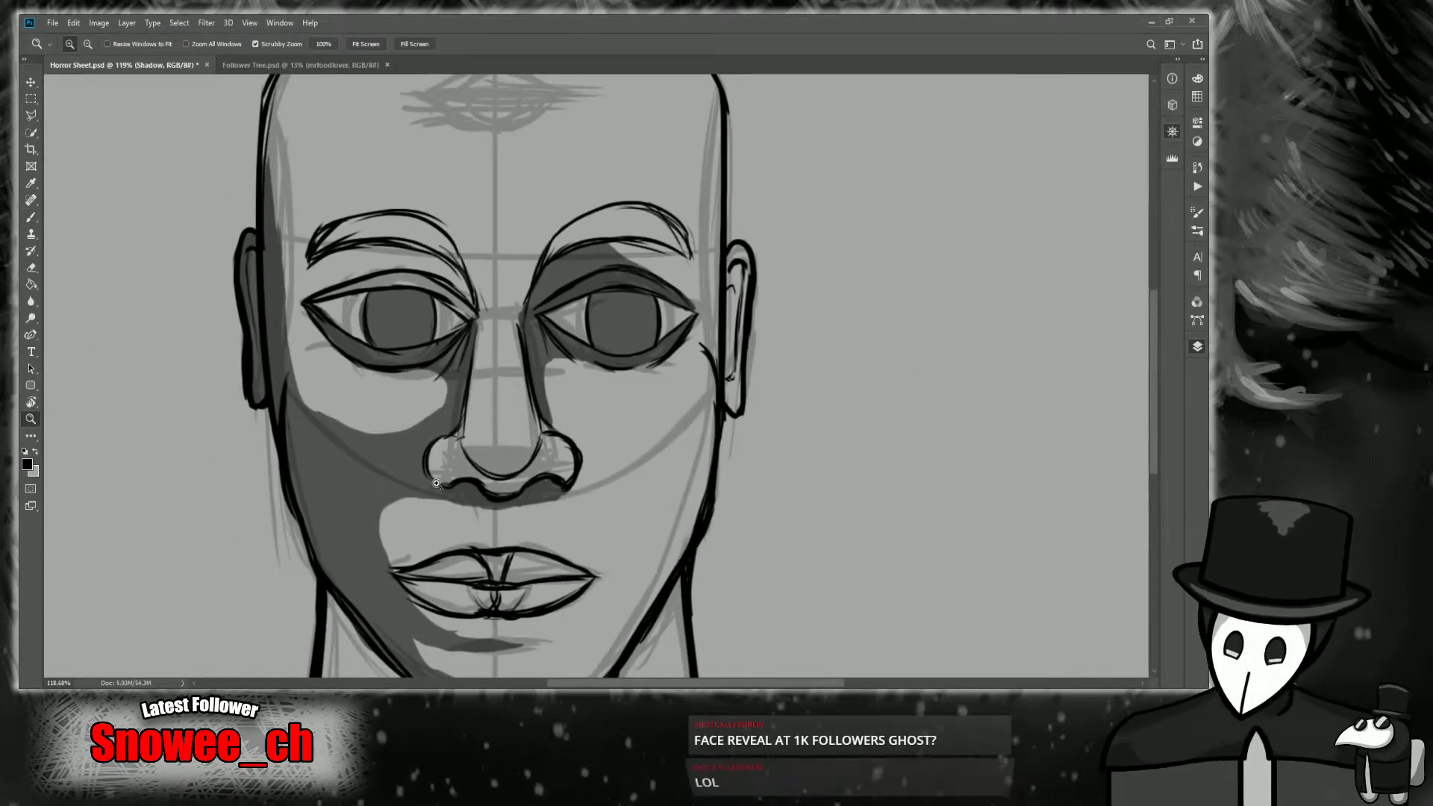
pyautogui.scroll(-3, 530, 370)
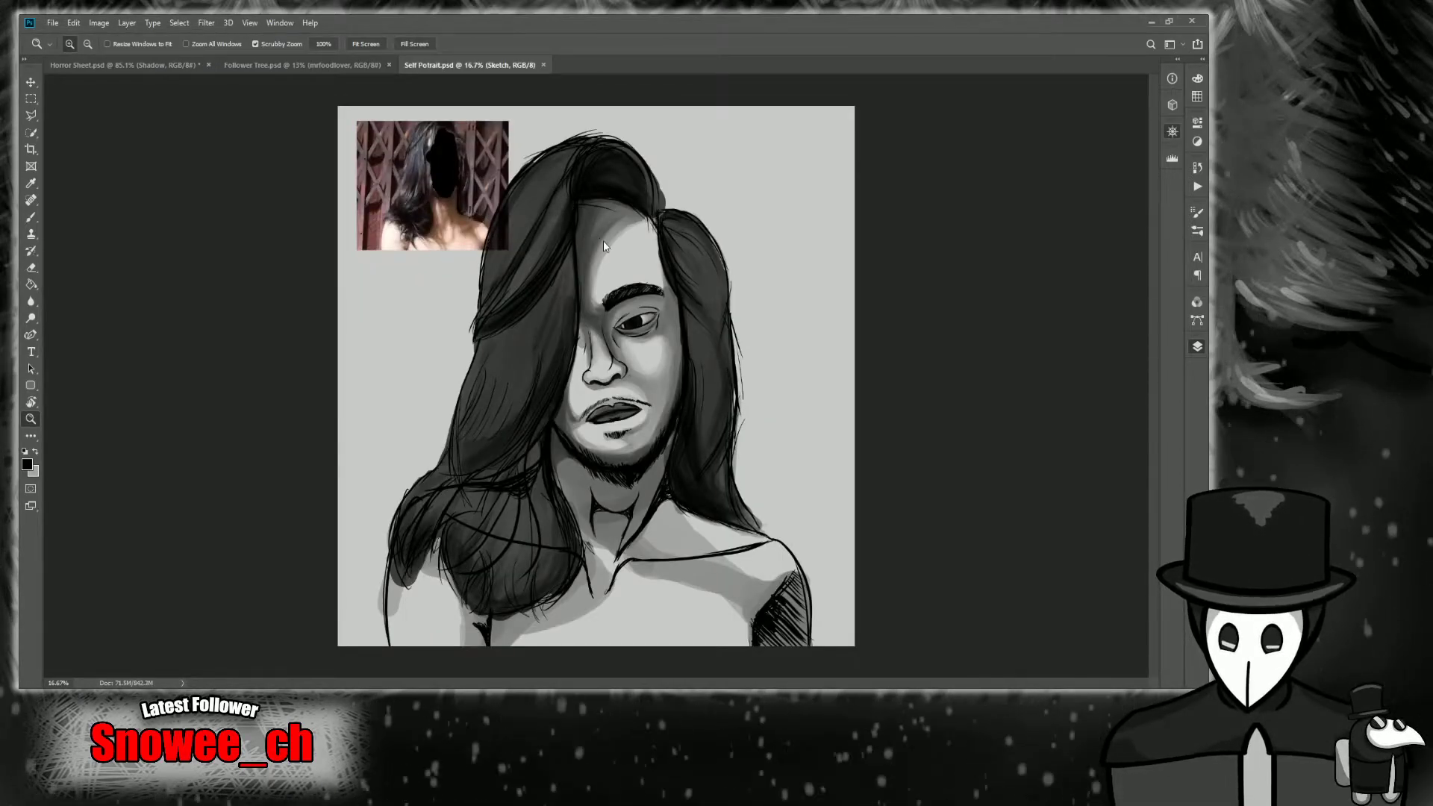
# Fit the whole Self Portrait.psd drawing in view, look it over, and close that document.
pyautogui.hotkey('ctrl', '0')
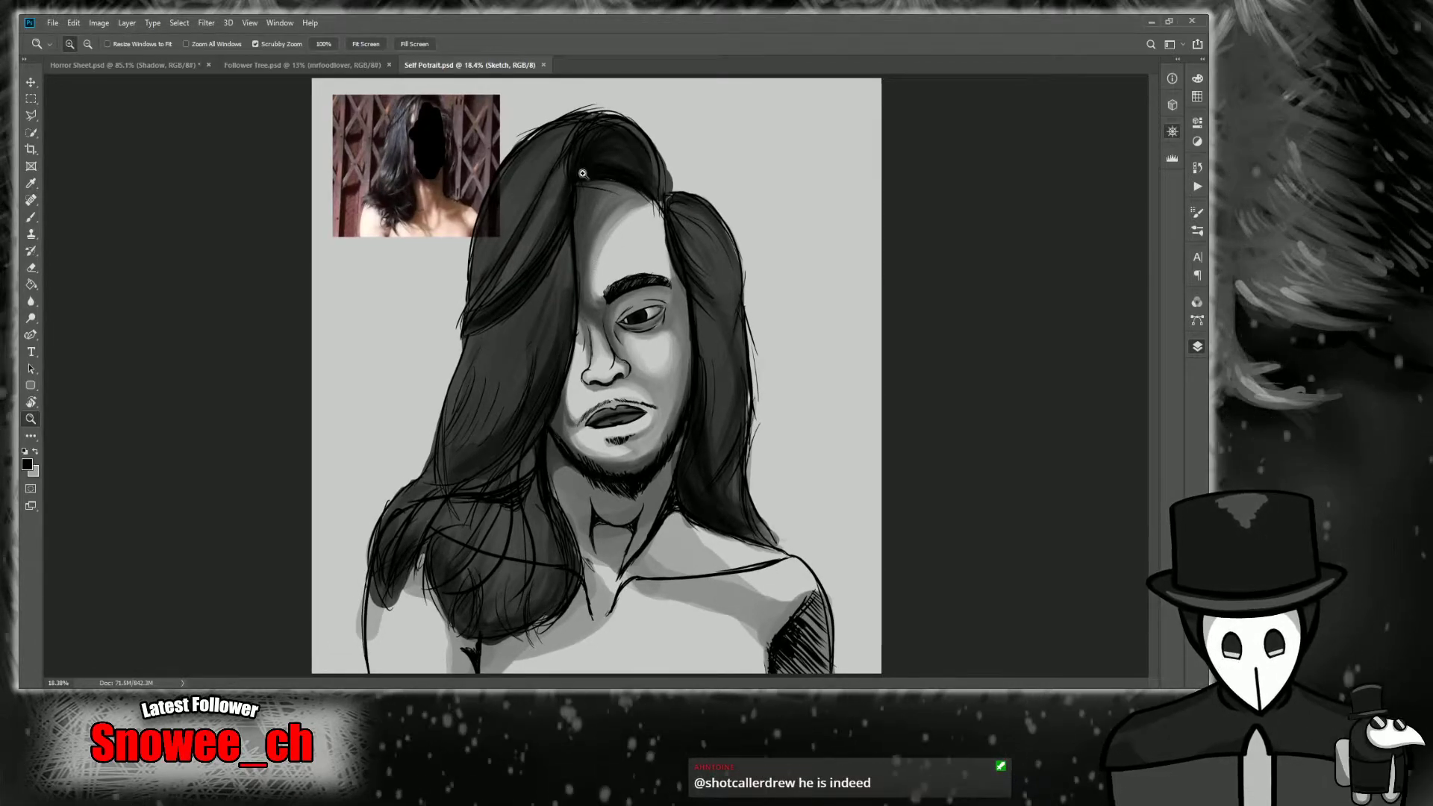
pyautogui.click(543, 66)
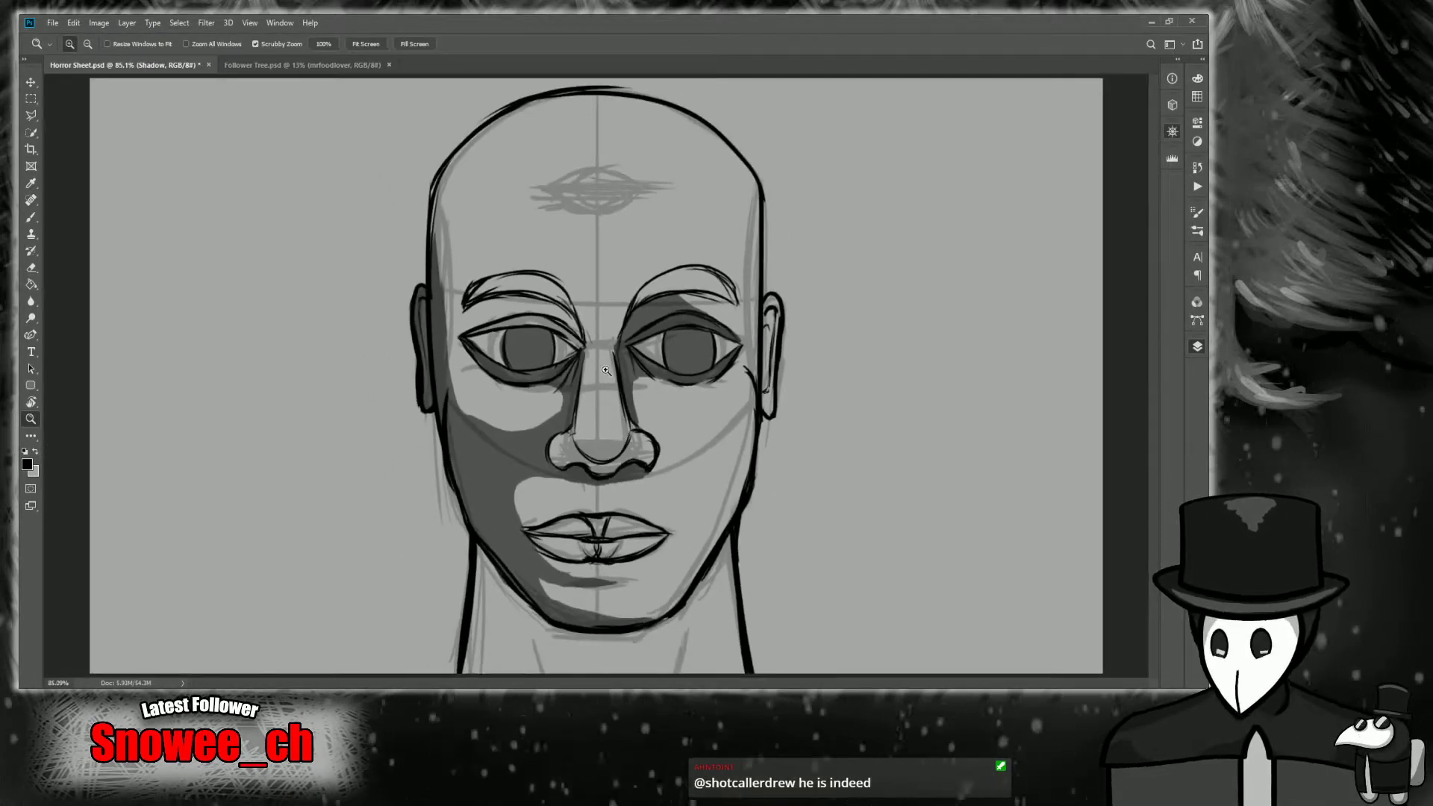
# Refine the edge of the shadow running down the right side of the nose bridge to the nostril.
pyautogui.moveTo(614, 382); pyautogui.dragTo(675, 395)
pyautogui.scroll(-1, 638, 372)
pyautogui.scroll(1, 638, 372)
pyautogui.scroll(2, 634, 372)
pyautogui.scroll(-3, 681, 389)
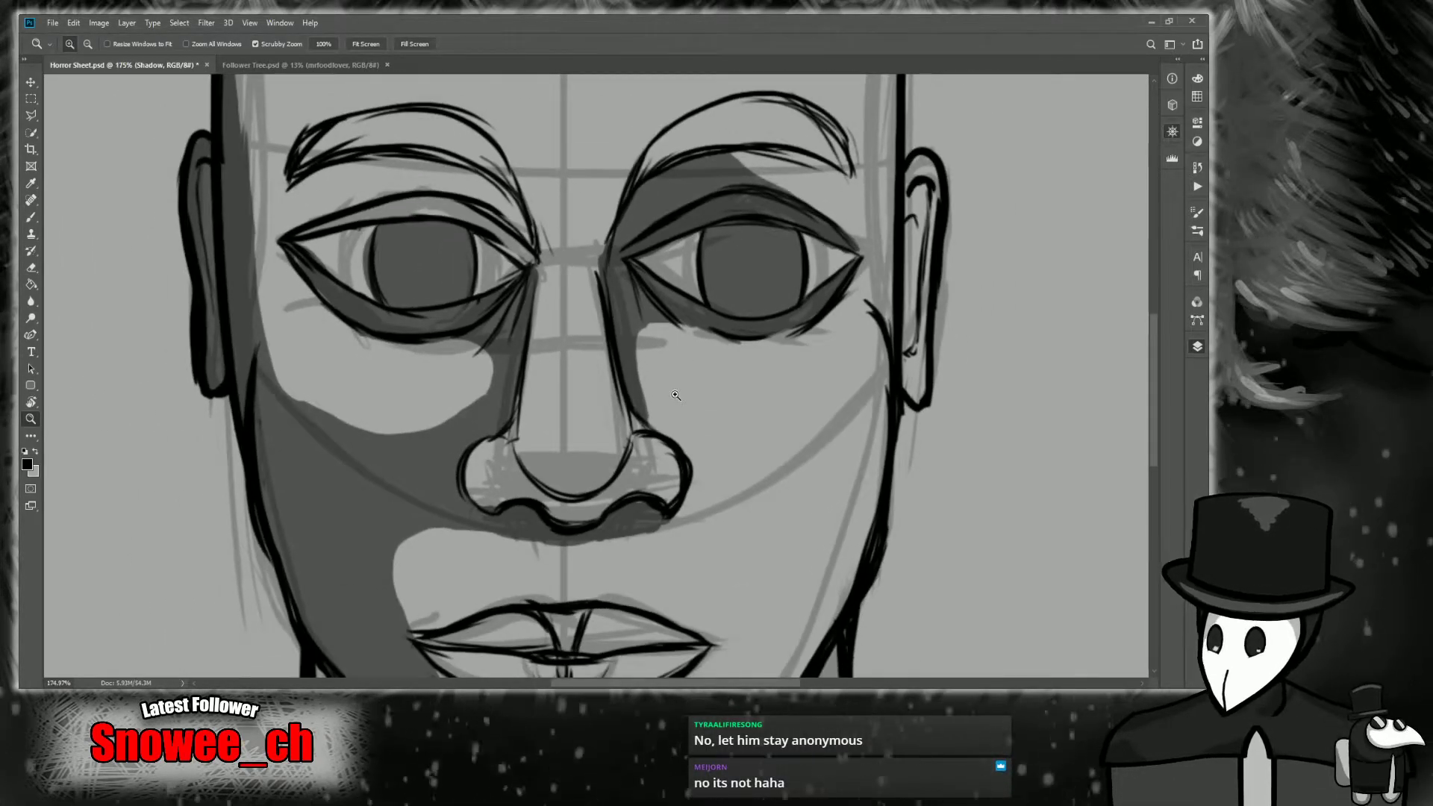
pyautogui.moveTo(706, 468); pyautogui.dragTo(719, 468)
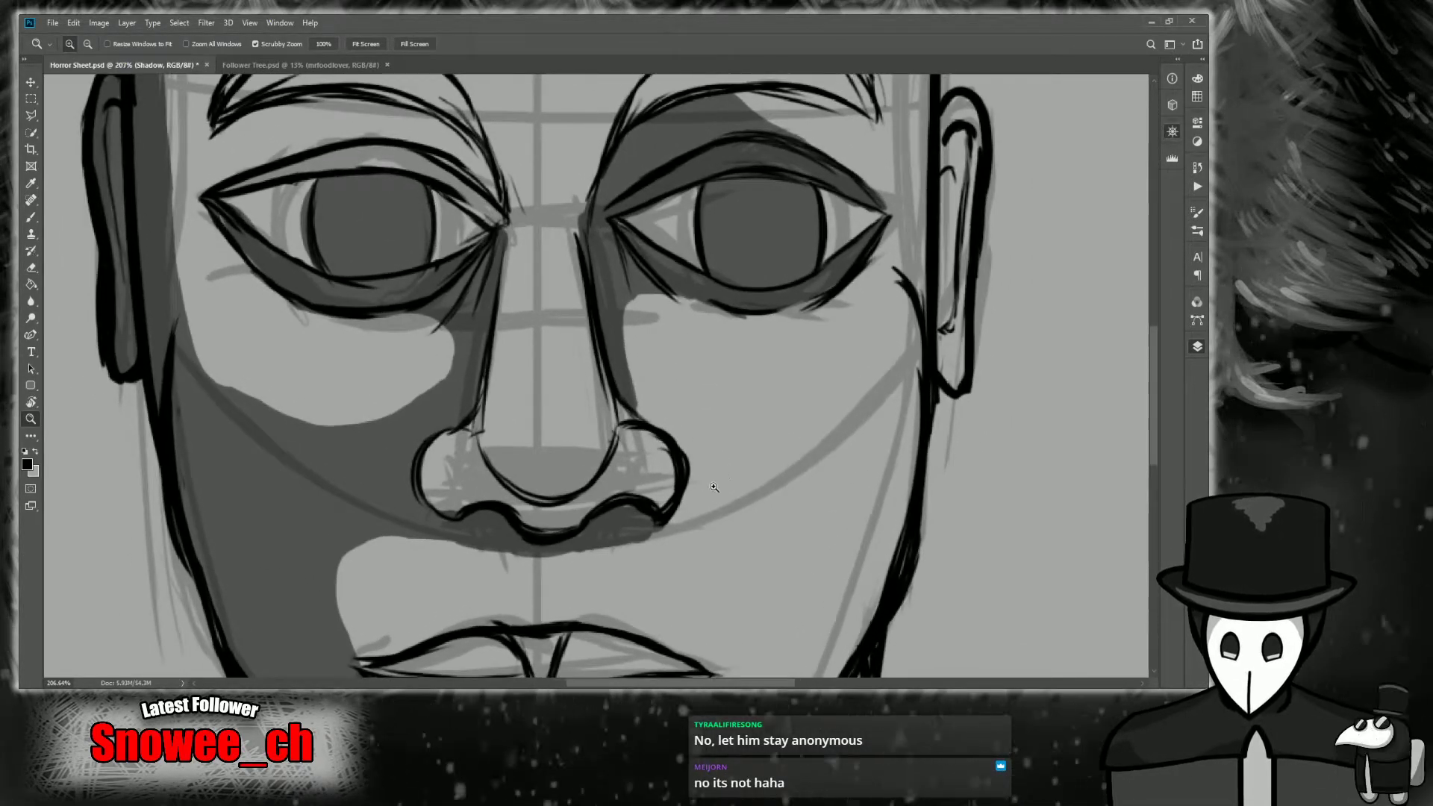
pyautogui.press('b')
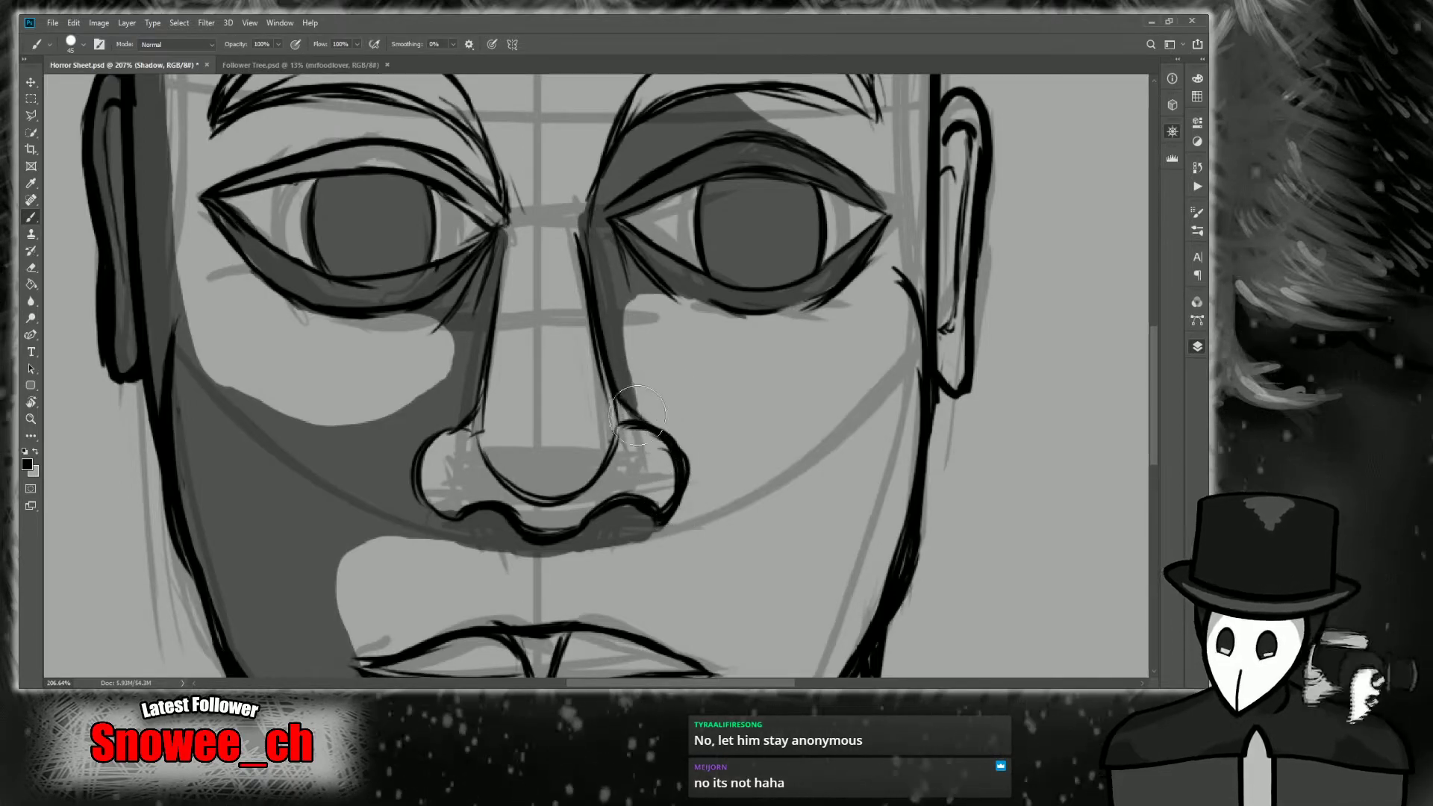
pyautogui.press('e')
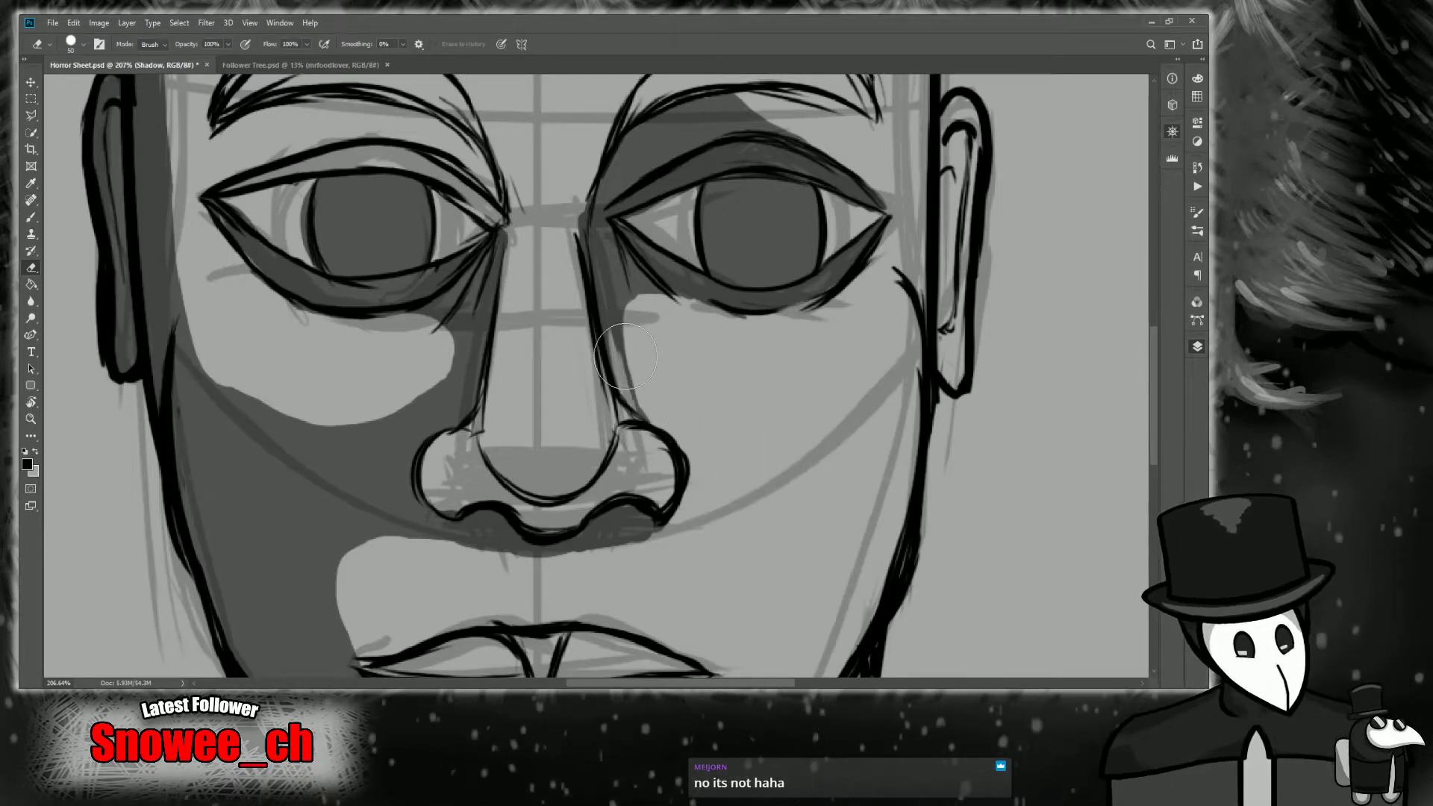
pyautogui.press('b')
pyautogui.moveTo(605, 310); pyautogui.dragTo(628, 395)
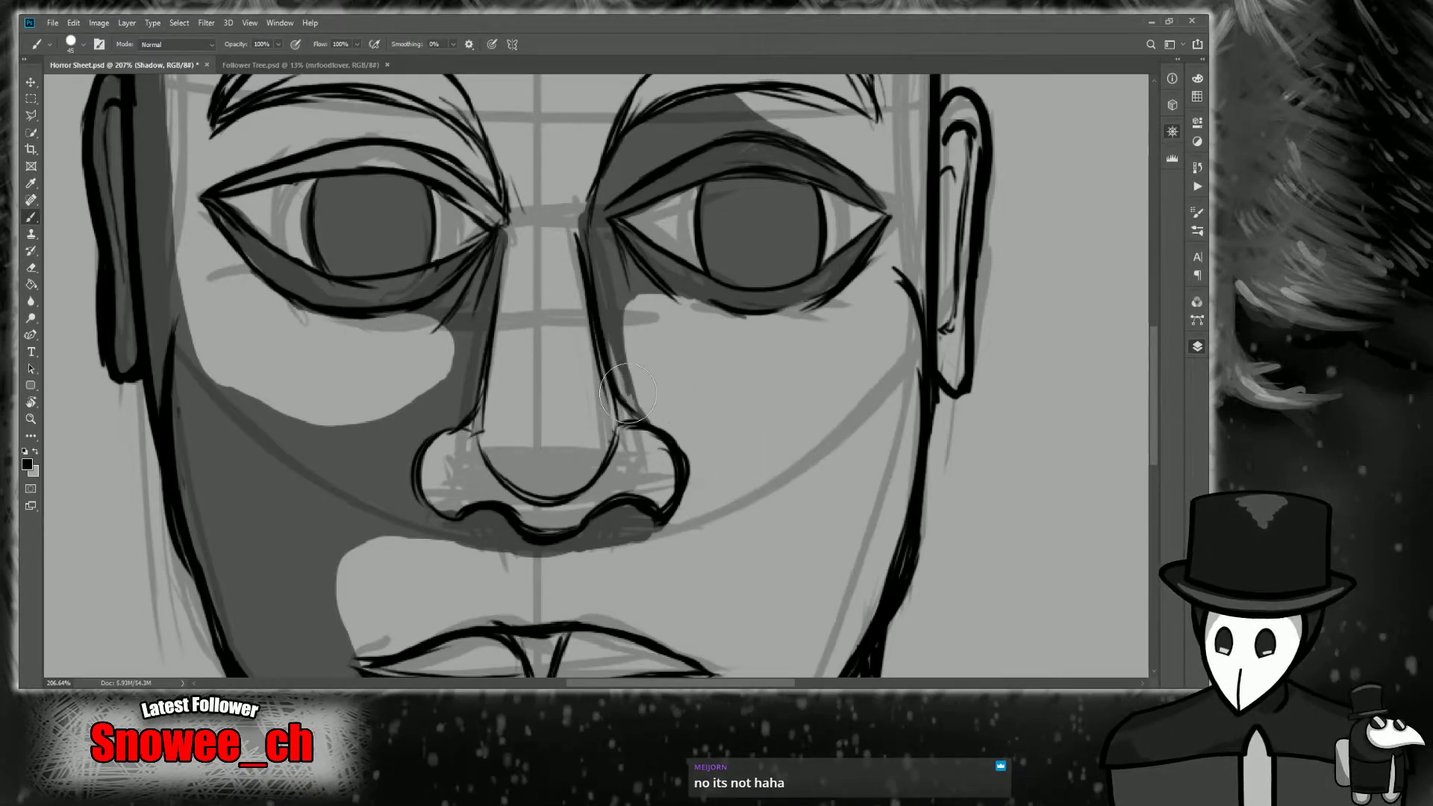
pyautogui.press('z')
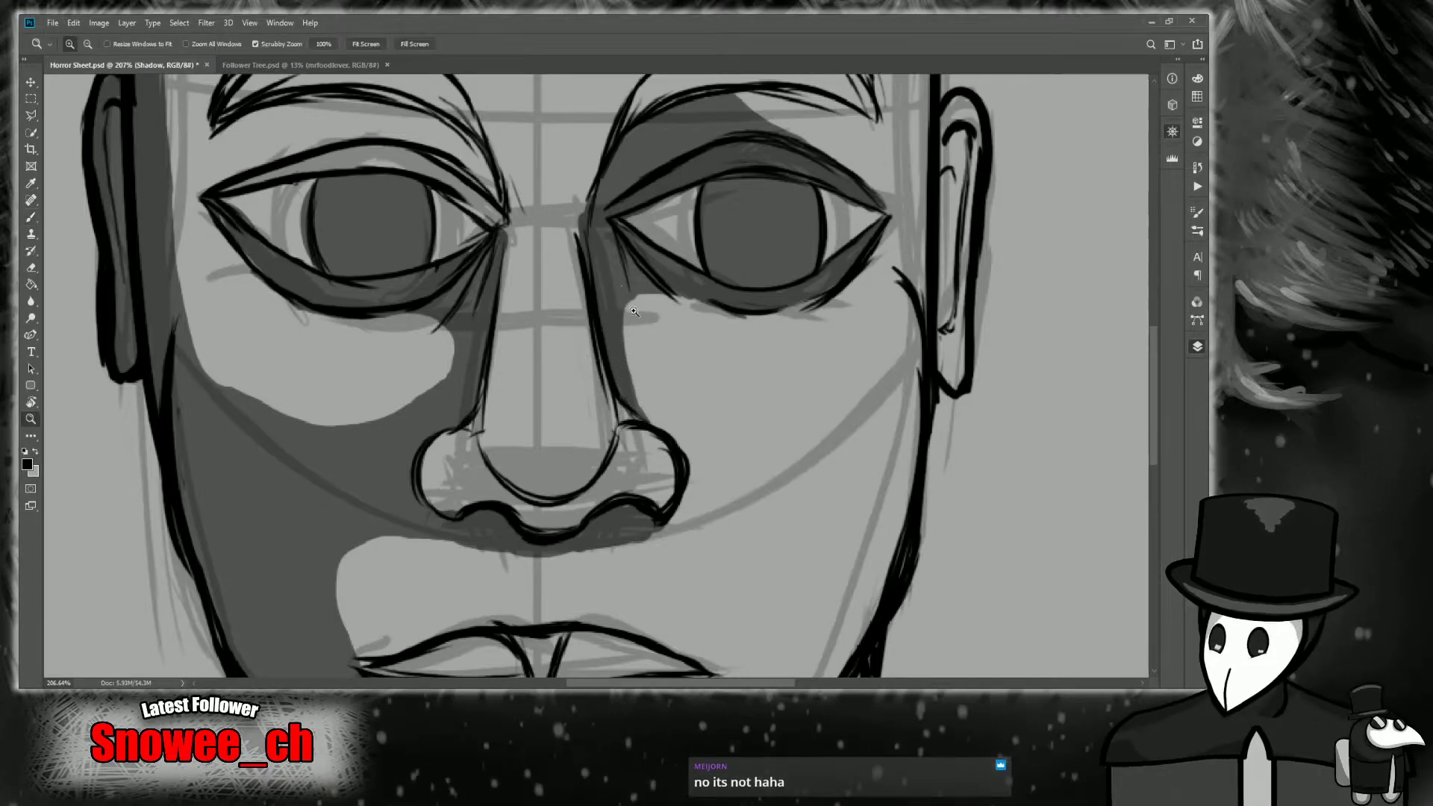
pyautogui.moveTo(632, 313); pyautogui.dragTo(612, 358)
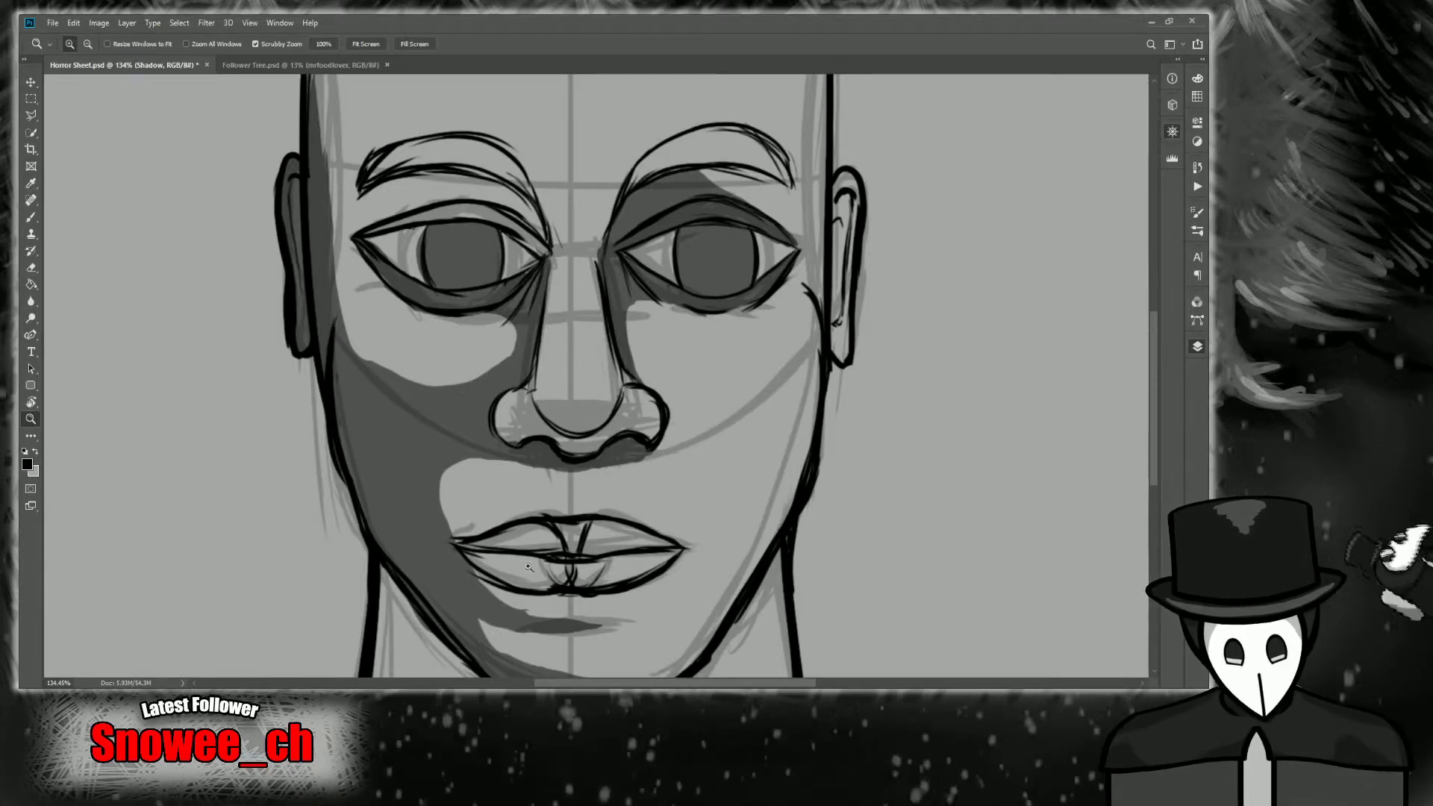
pyautogui.moveTo(657, 383)
pyautogui.mouseDown()
pyautogui.moveTo(682, 382)
pyautogui.moveTo(653, 383)
pyautogui.mouseUp()
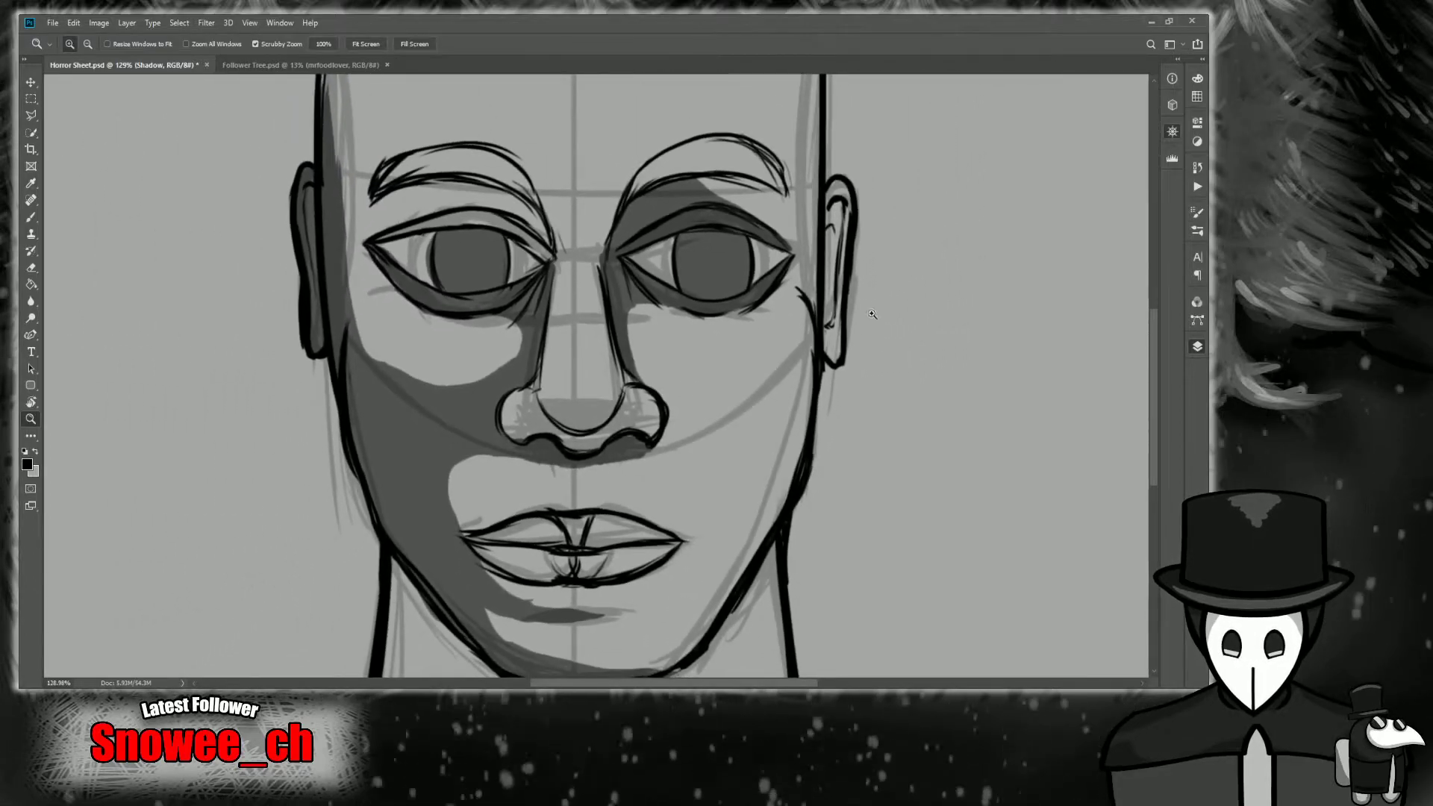
pyautogui.moveTo(1045, 75); pyautogui.dragTo(934, 160)
pyautogui.moveTo(609, 489)
pyautogui.mouseDown()
pyautogui.moveTo(627, 484)
pyautogui.moveTo(609, 489)
pyautogui.mouseUp()
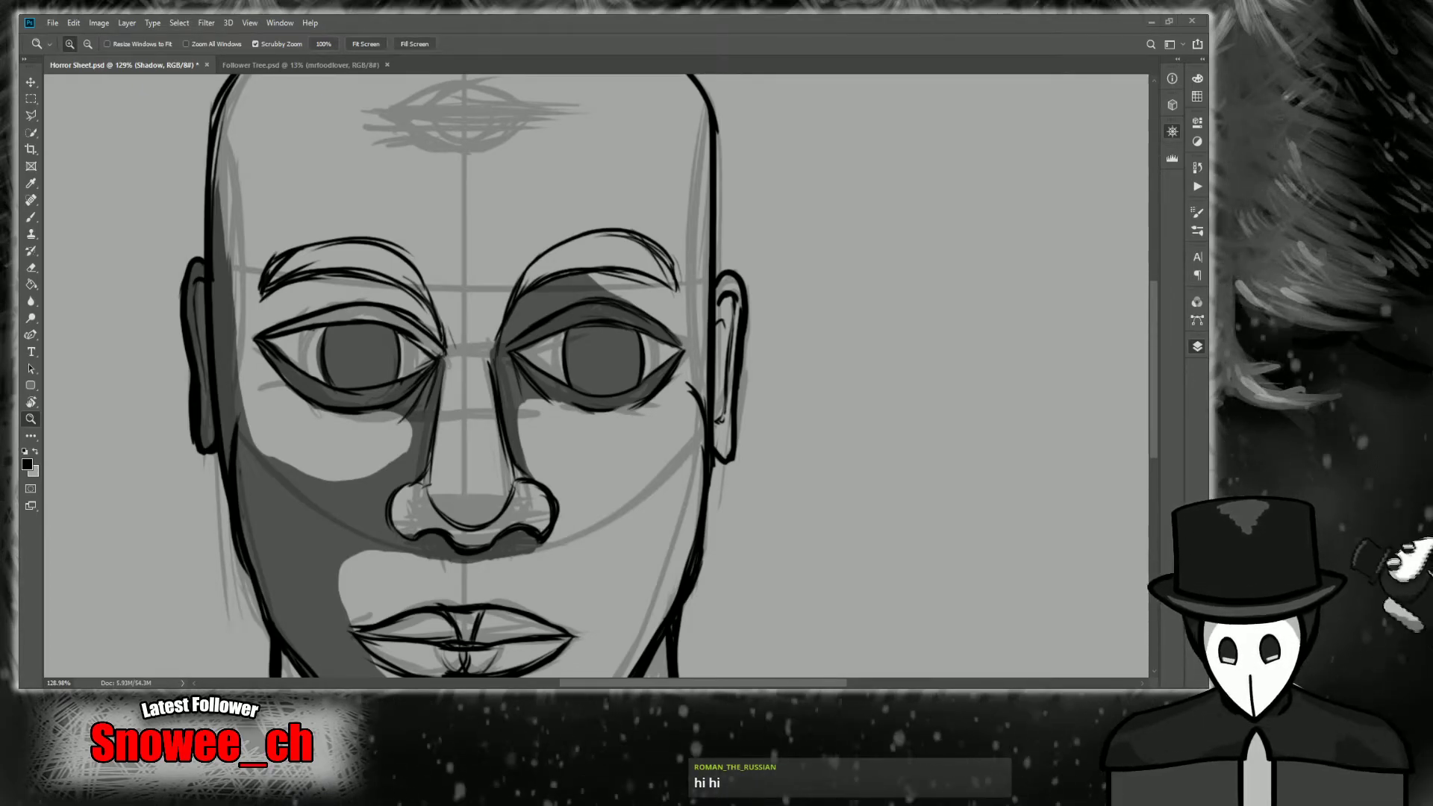
pyautogui.moveTo(485, 390); pyautogui.dragTo(437, 390)
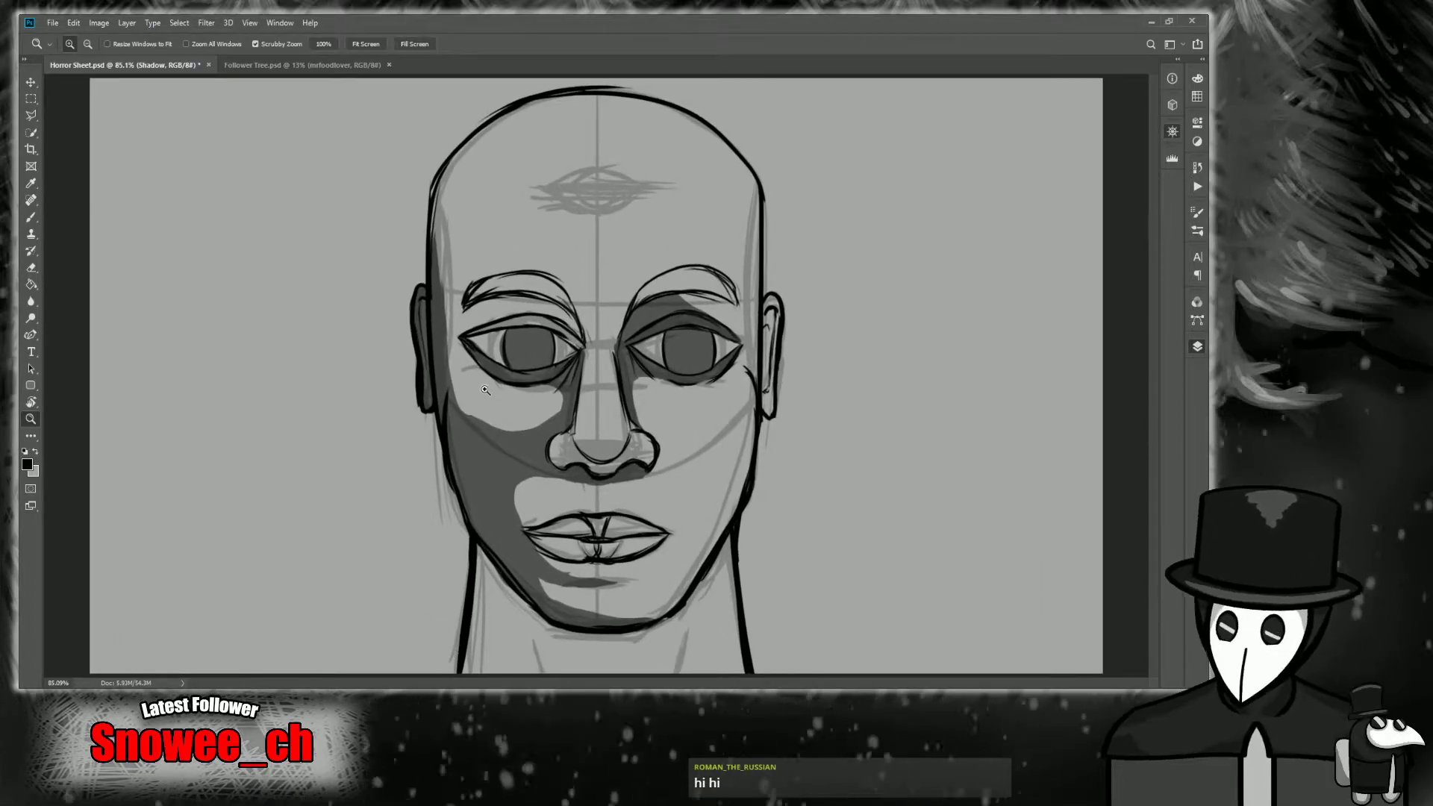
pyautogui.moveTo(657, 417); pyautogui.dragTo(677, 403)
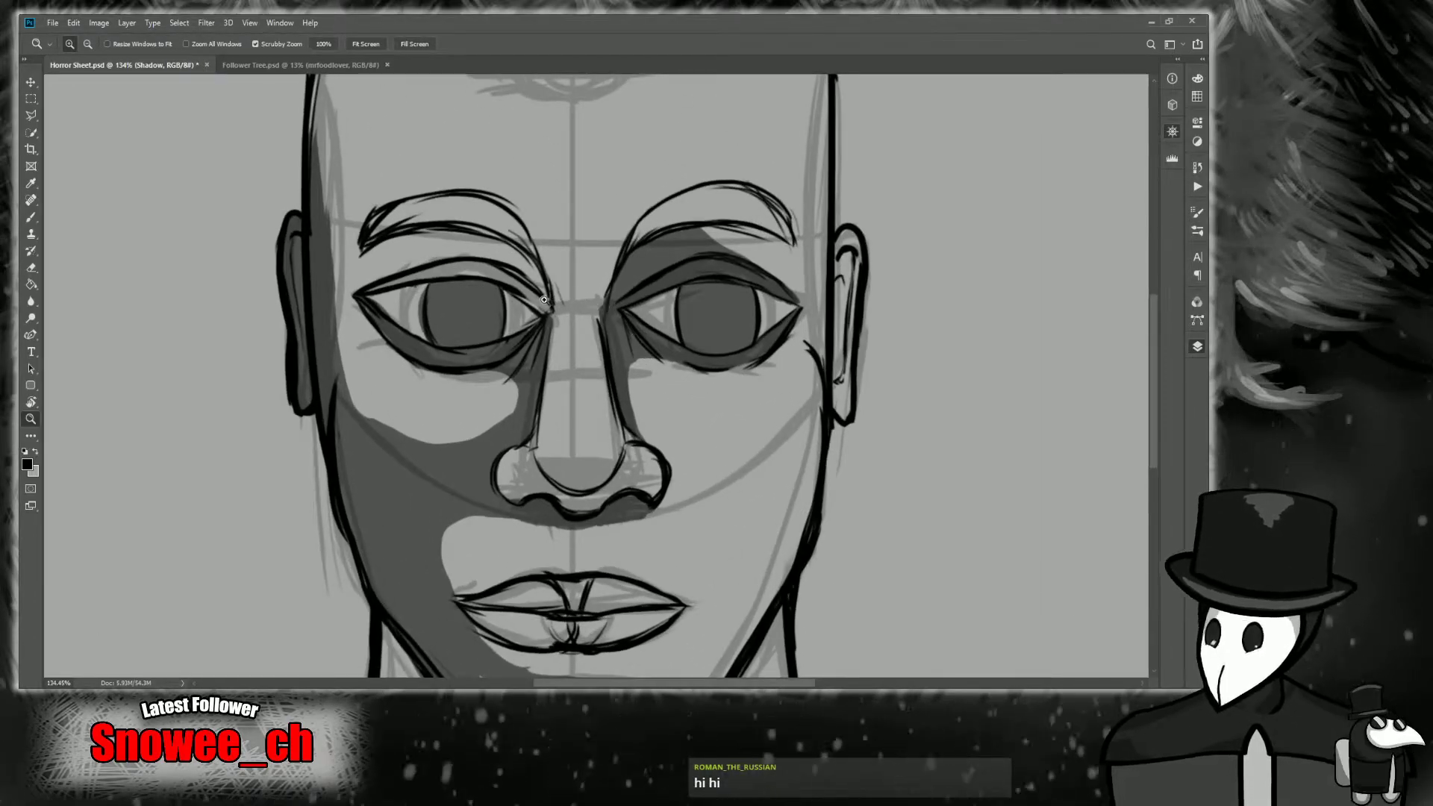
# Shade the left eye socket between the eyebrow and upper lid, joining it to the shadow along the temple.
pyautogui.moveTo(547, 298); pyautogui.dragTo(815, 219)
pyautogui.moveTo(1031, 157); pyautogui.dragTo(1093, 338)
pyautogui.moveTo(587, 409); pyautogui.dragTo(615, 374)
pyautogui.press('b')
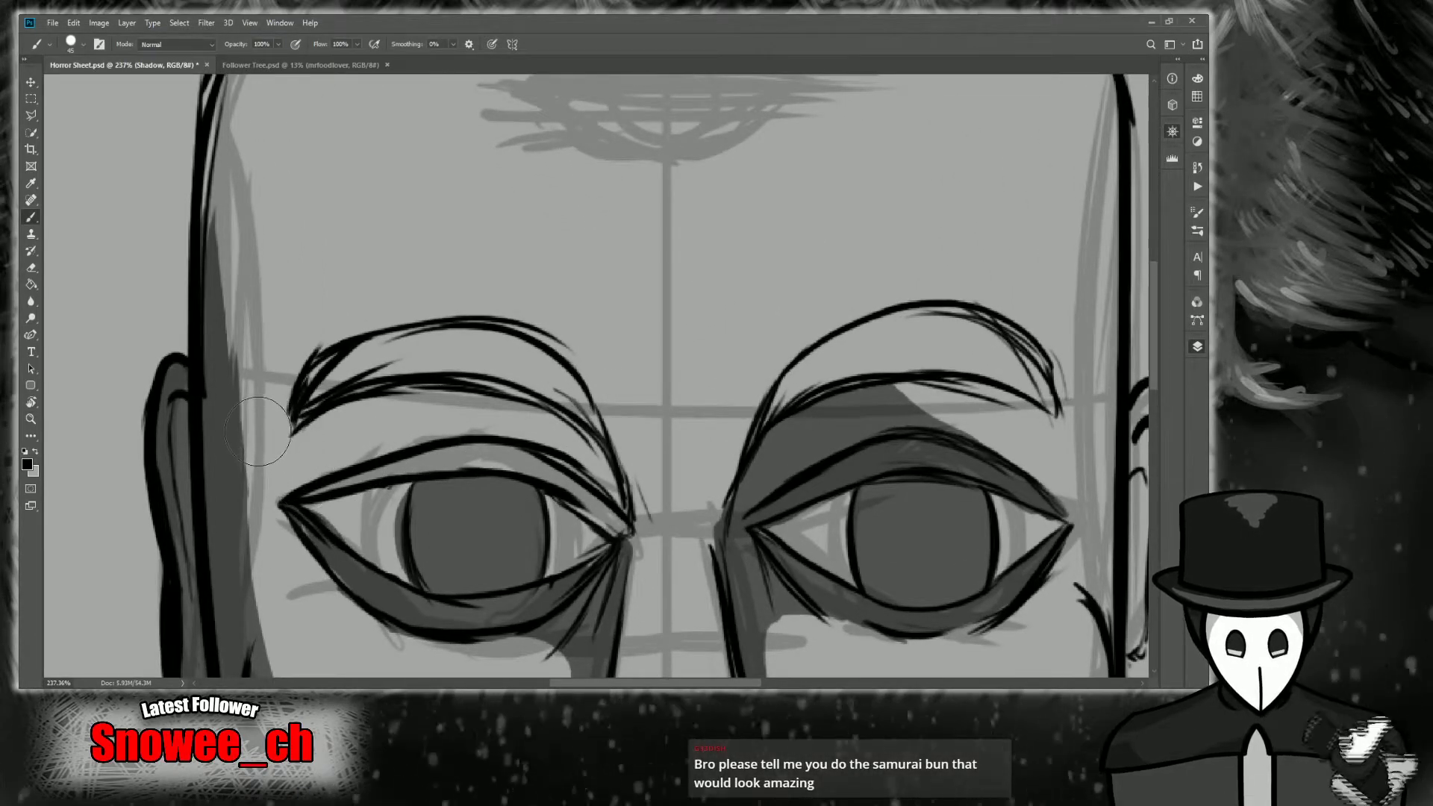
pyautogui.moveTo(232, 405); pyautogui.dragTo(347, 420)
pyautogui.moveTo(252, 435)
pyautogui.mouseDown()
pyautogui.moveTo(409, 392)
pyautogui.moveTo(294, 429)
pyautogui.moveTo(389, 401)
pyautogui.moveTo(534, 425)
pyautogui.moveTo(379, 399)
pyautogui.moveTo(470, 455)
pyautogui.mouseUp()
pyautogui.moveTo(241, 514)
pyautogui.mouseDown()
pyautogui.moveTo(344, 455)
pyautogui.moveTo(239, 466)
pyautogui.moveTo(256, 486)
pyautogui.moveTo(284, 463)
pyautogui.moveTo(264, 432)
pyautogui.moveTo(288, 437)
pyautogui.moveTo(237, 392)
pyautogui.moveTo(356, 437)
pyautogui.moveTo(333, 433)
pyautogui.moveTo(396, 415)
pyautogui.moveTo(373, 433)
pyautogui.moveTo(520, 421)
pyautogui.moveTo(472, 408)
pyautogui.moveTo(570, 431)
pyautogui.moveTo(546, 421)
pyautogui.moveTo(603, 473)
pyautogui.moveTo(609, 494)
pyautogui.moveTo(592, 478)
pyautogui.moveTo(610, 531)
pyautogui.moveTo(514, 452)
pyautogui.moveTo(546, 463)
pyautogui.mouseUp()
# Fill the left eye's upper lid and socket with the shadow tone toward the inner corner by the nose.
pyautogui.moveTo(813, 137)
pyautogui.mouseDown()
pyautogui.moveTo(1040, 157)
pyautogui.moveTo(944, 118)
pyautogui.mouseUp()
pyautogui.press('z')
pyautogui.moveTo(570, 437); pyautogui.dragTo(597, 437)
pyautogui.press('b')
pyautogui.moveTo(408, 466)
pyautogui.mouseDown()
pyautogui.moveTo(502, 437)
pyautogui.moveTo(796, 510)
pyautogui.mouseUp()
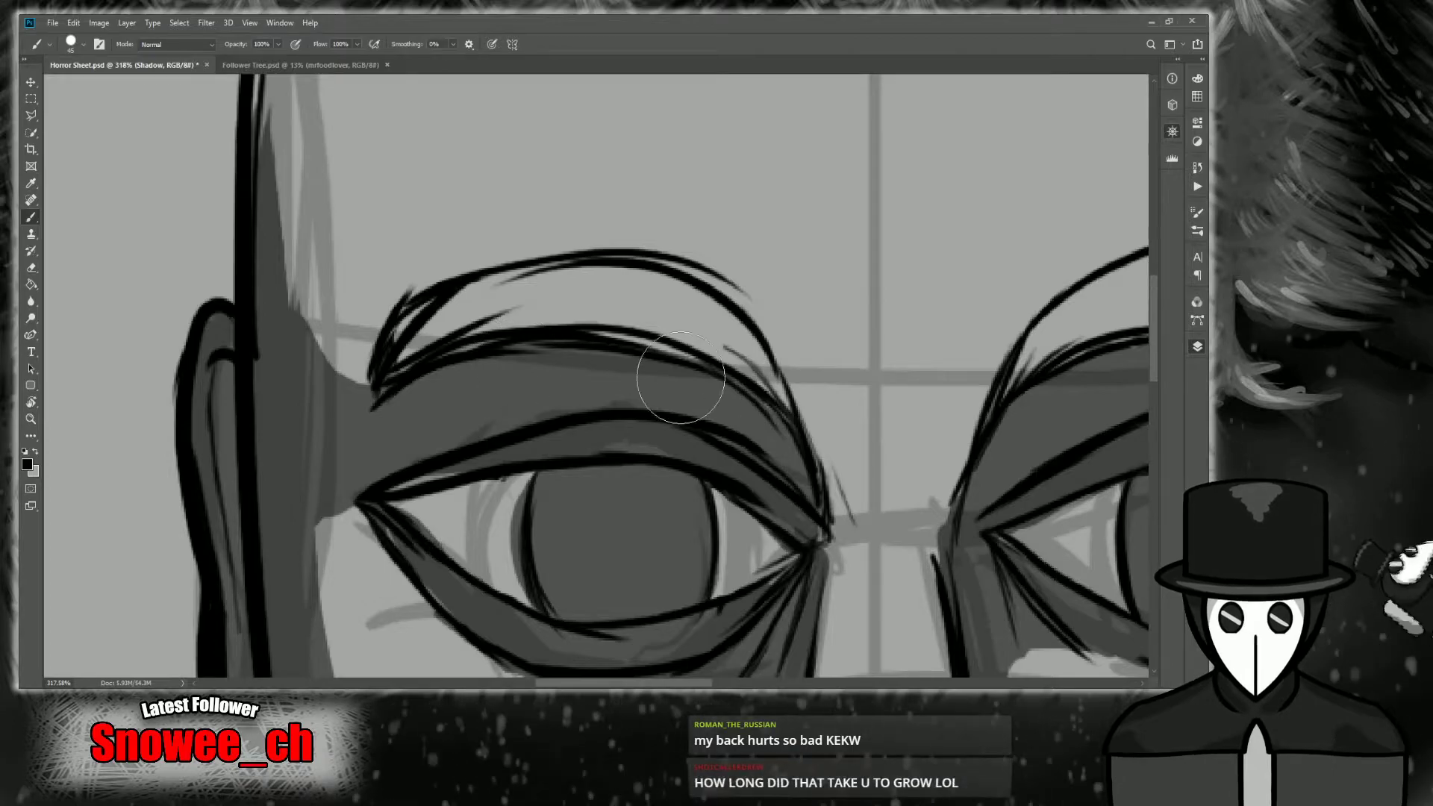
# Smooth the temple shadow's edge where it slopes down to the outer end of the left eyebrow.
pyautogui.press('z')
pyautogui.moveTo(568, 401); pyautogui.dragTo(534, 401)
pyautogui.moveTo(644, 372)
pyautogui.mouseDown()
pyautogui.moveTo(625, 373)
pyautogui.moveTo(683, 404)
pyautogui.mouseUp()
pyautogui.press('b')
pyautogui.press('z')
pyautogui.press('b')
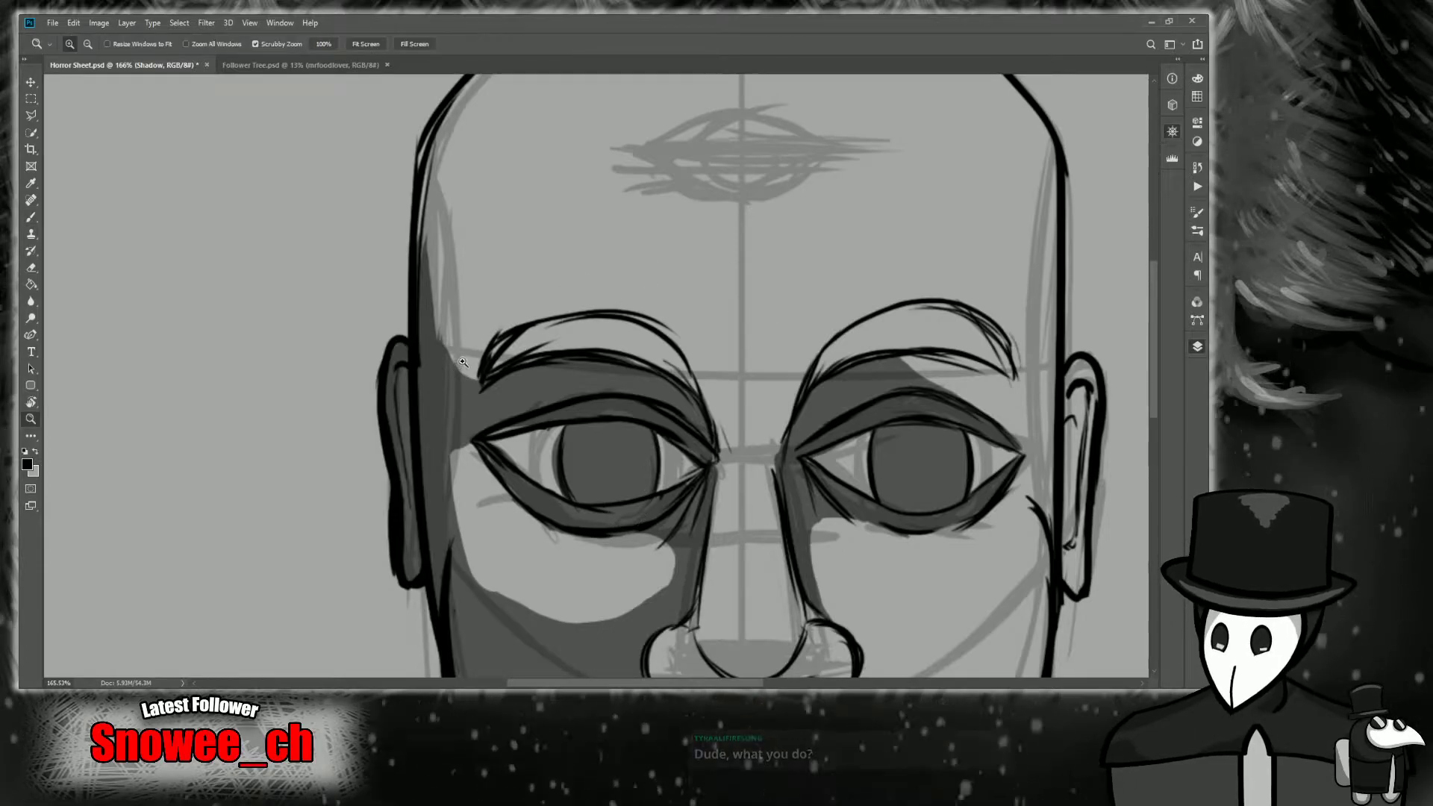
pyautogui.scroll(2, 457, 313)
pyautogui.moveTo(440, 306)
pyautogui.mouseDown()
pyautogui.moveTo(428, 359)
pyautogui.moveTo(414, 155)
pyautogui.moveTo(444, 359)
pyautogui.moveTo(420, 285)
pyautogui.moveTo(459, 361)
pyautogui.mouseUp()
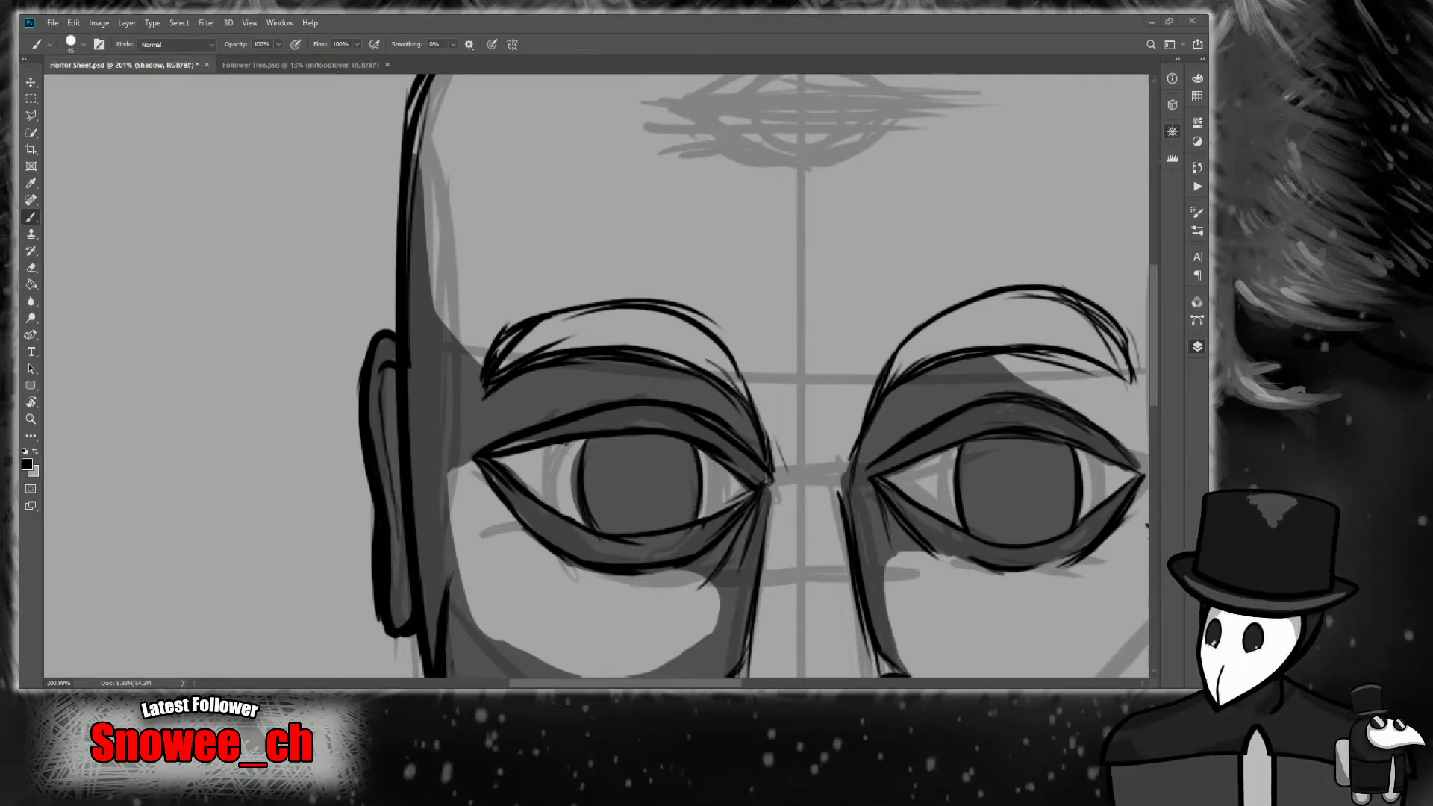
pyautogui.moveTo(705, 231); pyautogui.dragTo(714, 410)
pyautogui.scroll(-1, 714, 410)
pyautogui.press('b')
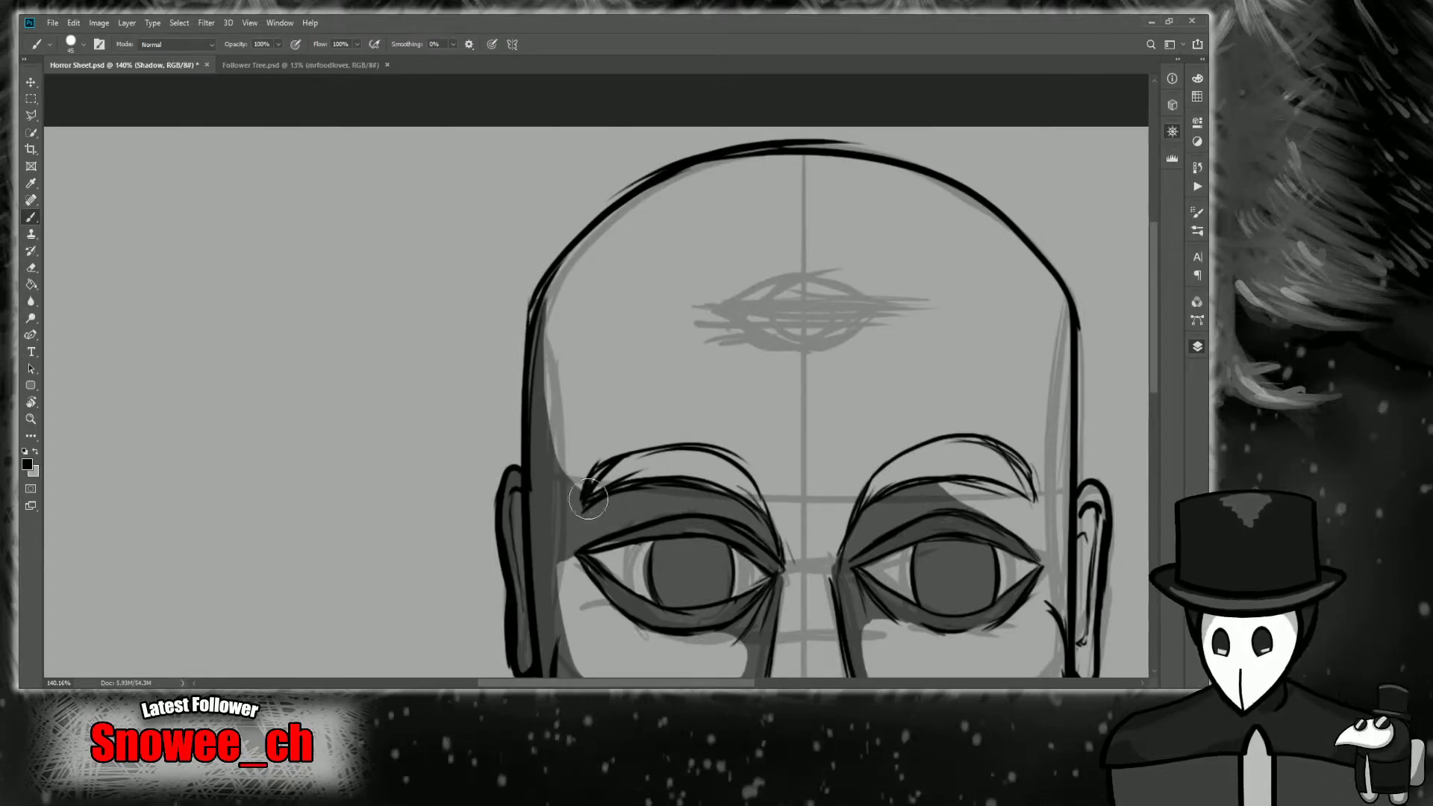
# Widen the left temple shadow and extend the shading into the lower part of the left eyebrow.
pyautogui.press('z')
pyautogui.moveTo(768, 422); pyautogui.dragTo(746, 446)
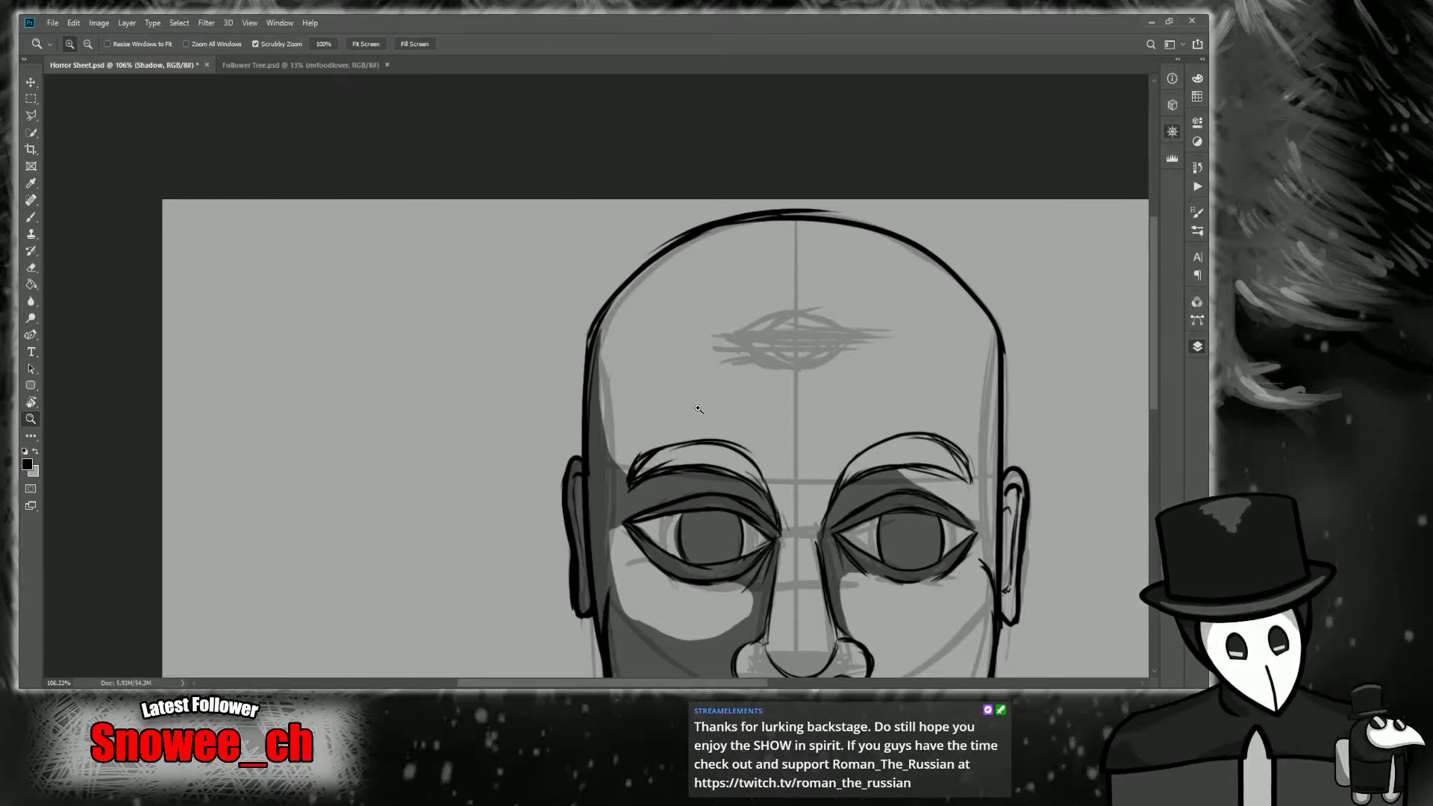
pyautogui.moveTo(703, 418); pyautogui.dragTo(657, 418)
pyautogui.moveTo(685, 287); pyautogui.dragTo(722, 288)
pyautogui.moveTo(702, 203); pyautogui.dragTo(707, 338)
pyautogui.moveTo(701, 389); pyautogui.dragTo(677, 344)
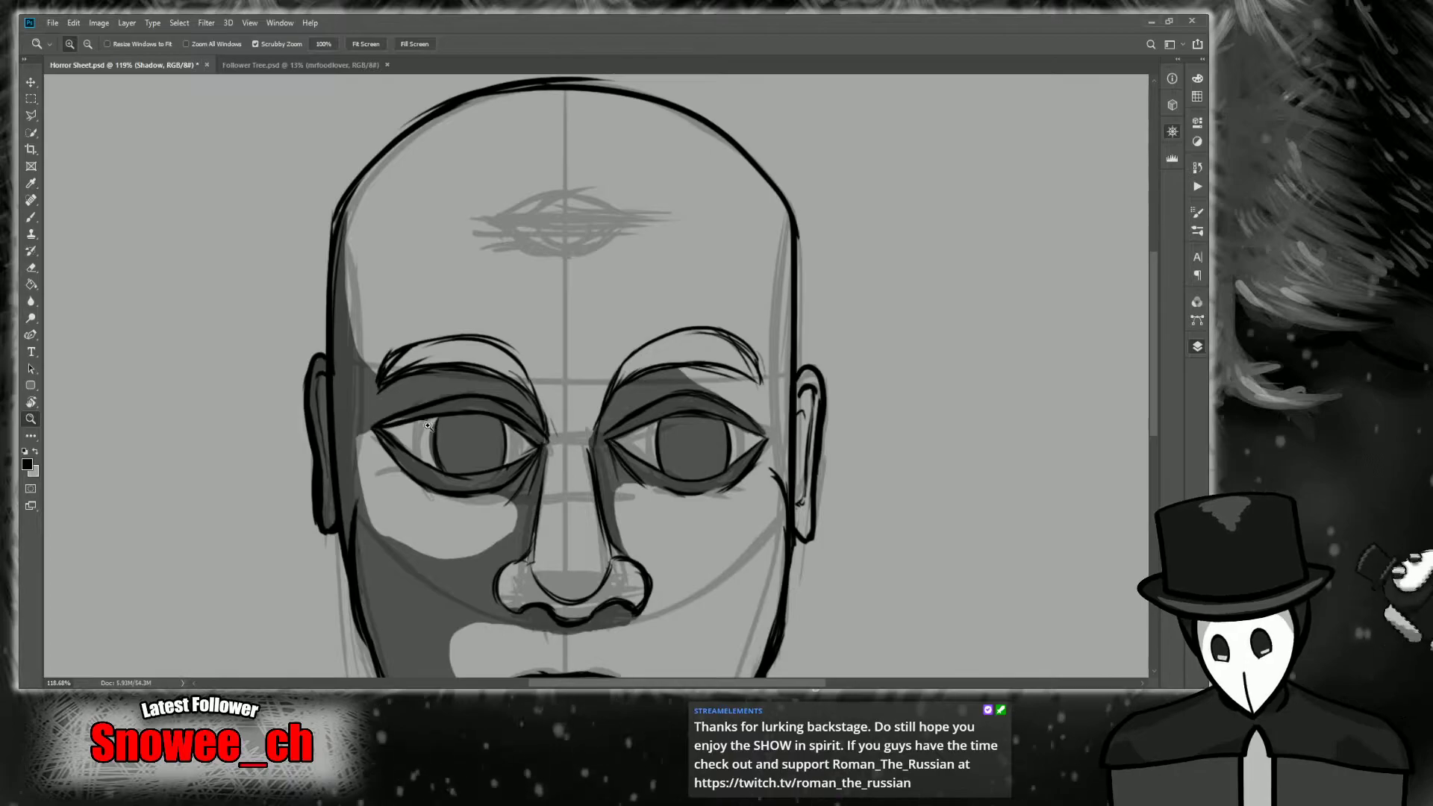
pyautogui.scroll(2, 427, 426)
pyautogui.press('b')
pyautogui.moveTo(322, 276)
pyautogui.mouseDown()
pyautogui.moveTo(421, 354)
pyautogui.moveTo(313, 269)
pyautogui.moveTo(397, 355)
pyautogui.moveTo(325, 306)
pyautogui.mouseUp()
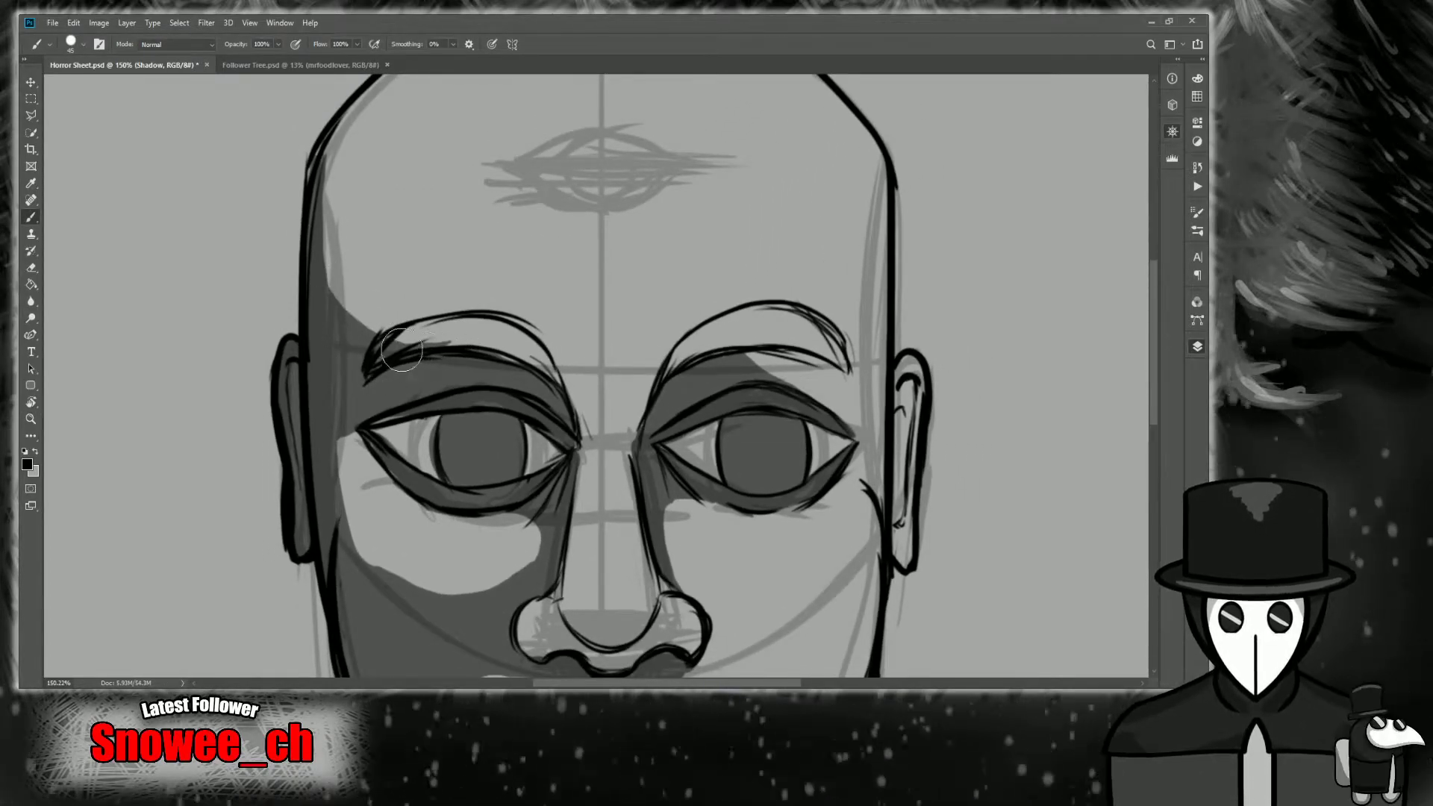
pyautogui.moveTo(447, 353)
pyautogui.mouseDown()
pyautogui.moveTo(522, 377)
pyautogui.moveTo(584, 448)
pyautogui.mouseUp()
# Examine the area between the right eye's outer corner and the right ear for shadow placement.
pyautogui.press('z')
pyautogui.scroll(-1, 585, 448)
pyautogui.scroll(2, 803, 386)
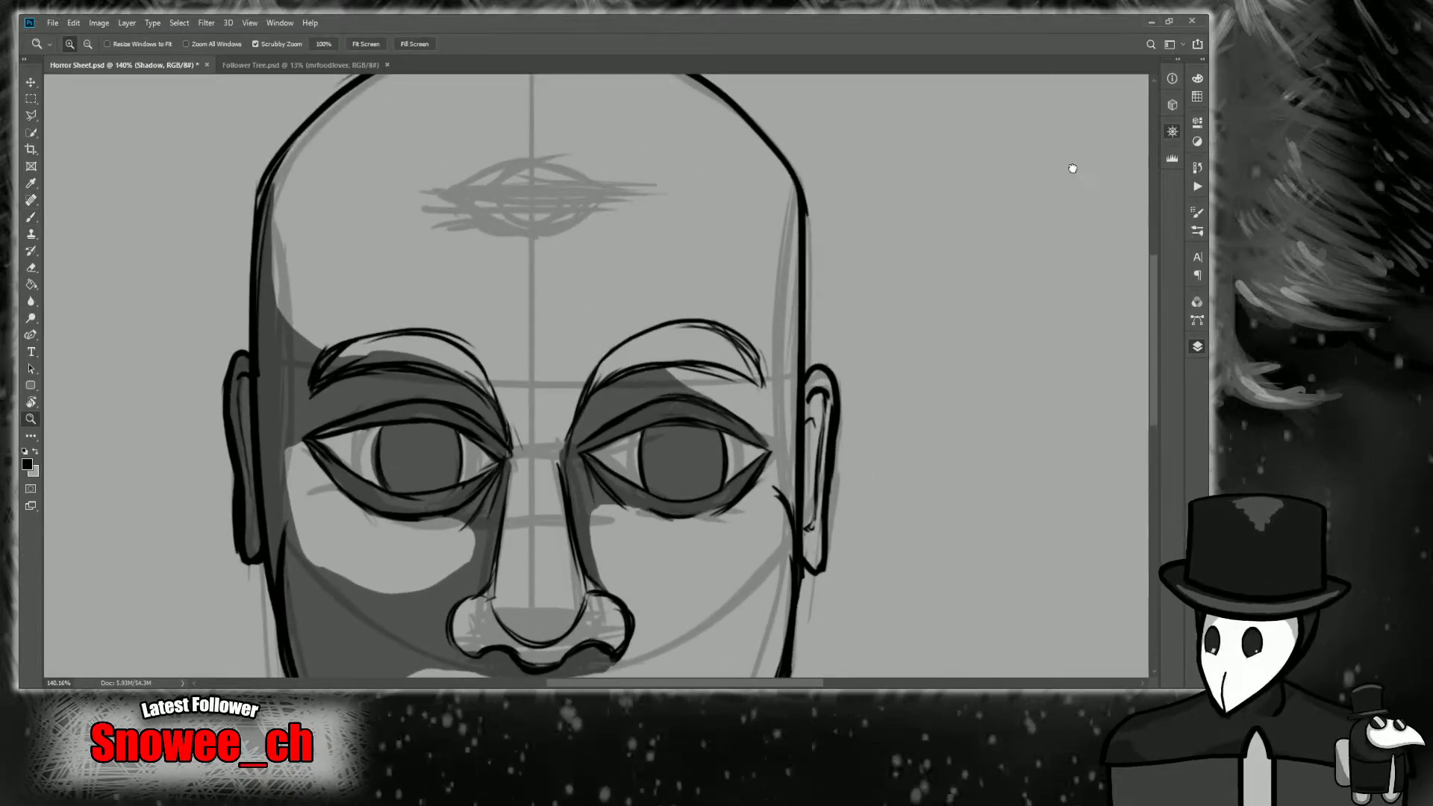
pyautogui.moveTo(870, 432); pyautogui.dragTo(684, 348)
pyautogui.scroll(4, 611, 373)
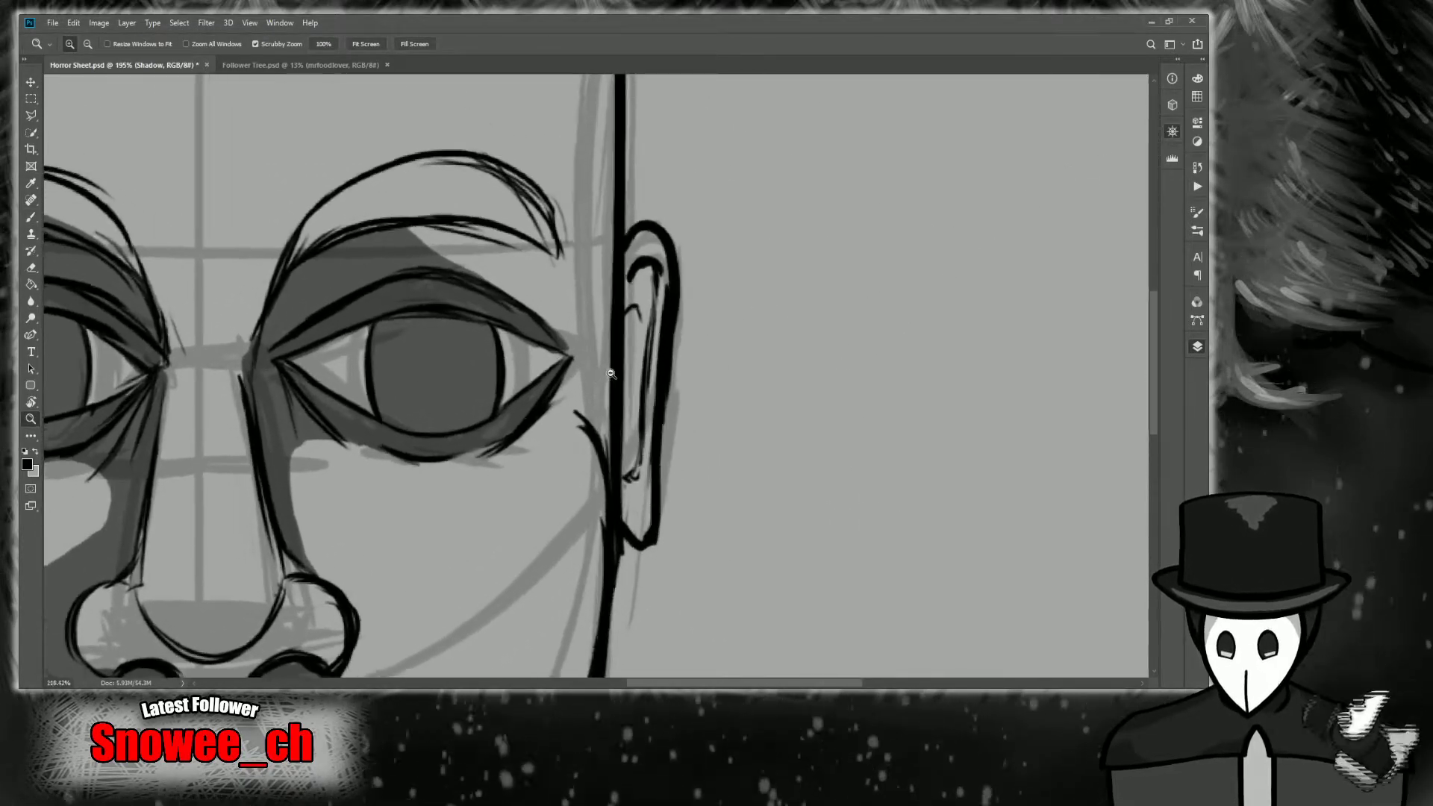
pyautogui.scroll(-1, 611, 373)
pyautogui.press('b')
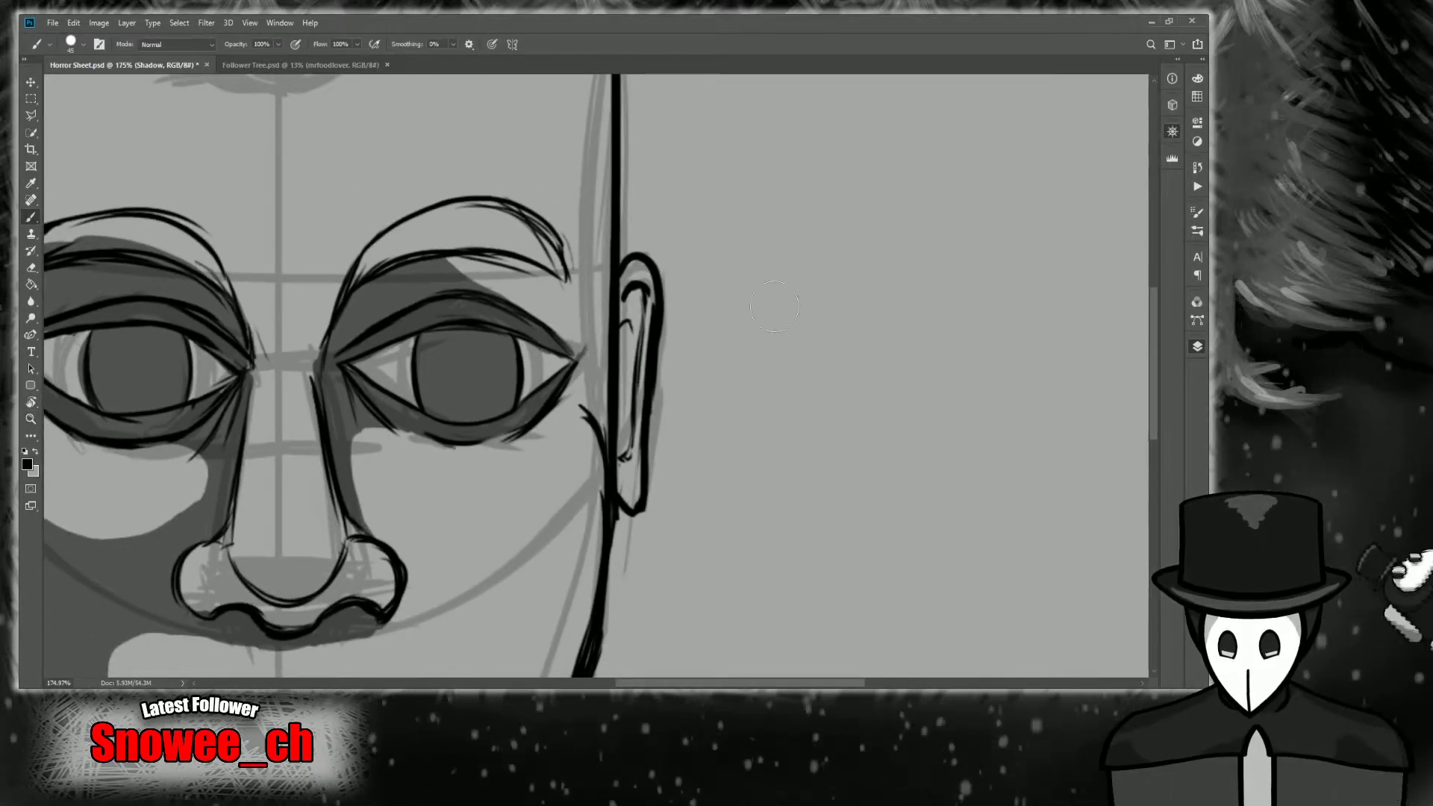
pyautogui.press('e')
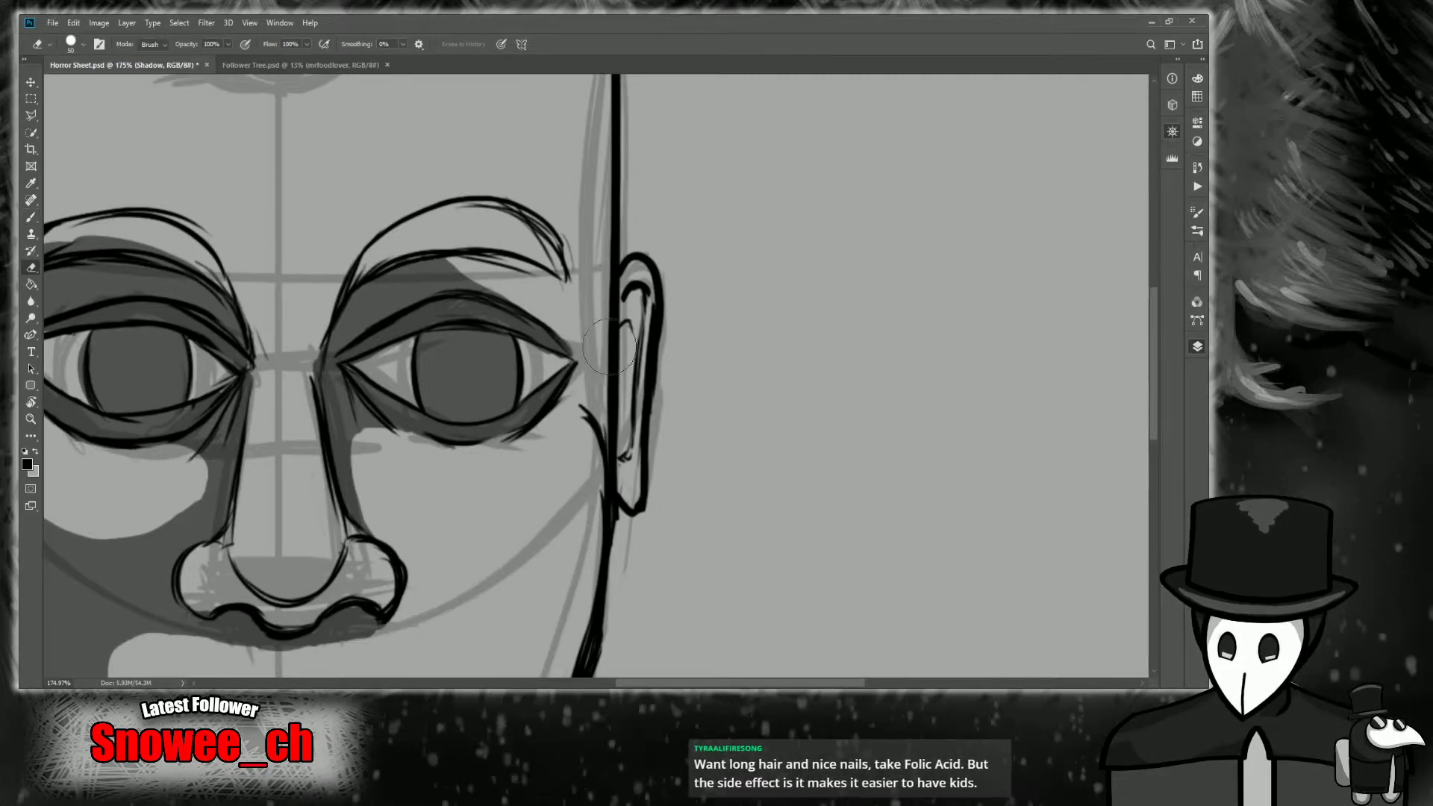
pyautogui.press('b')
pyautogui.moveTo(561, 361)
pyautogui.mouseDown()
pyautogui.moveTo(538, 361)
pyautogui.moveTo(566, 360)
pyautogui.mouseUp()
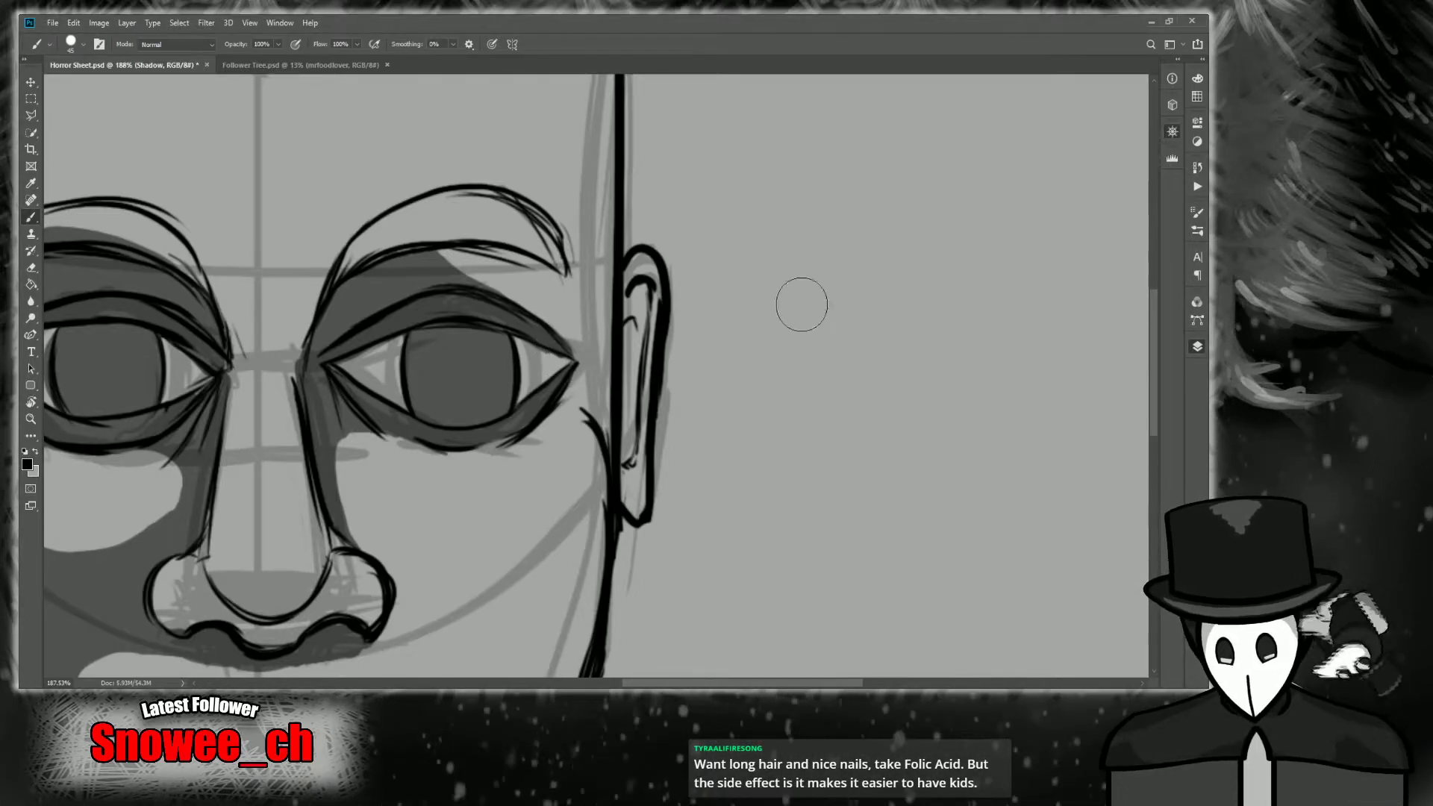
# Fill the upper and lower lips with the dark shadow tone.
pyautogui.moveTo(889, 586); pyautogui.dragTo(1065, 179)
pyautogui.moveTo(824, 180); pyautogui.dragTo(1052, 182)
pyautogui.moveTo(578, 442)
pyautogui.mouseDown()
pyautogui.moveTo(592, 442)
pyautogui.moveTo(537, 444)
pyautogui.mouseUp()
pyautogui.press('e')
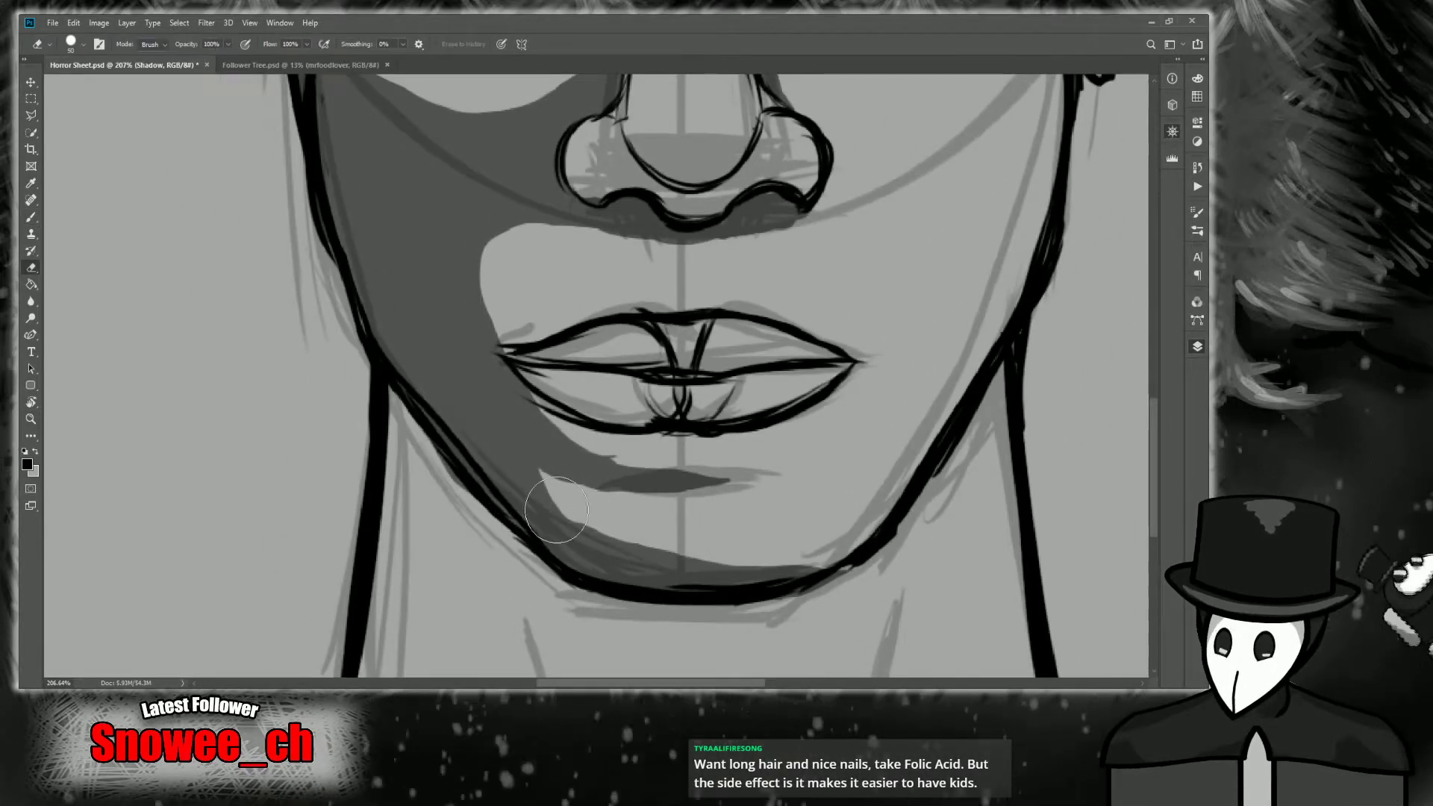
pyautogui.press('b')
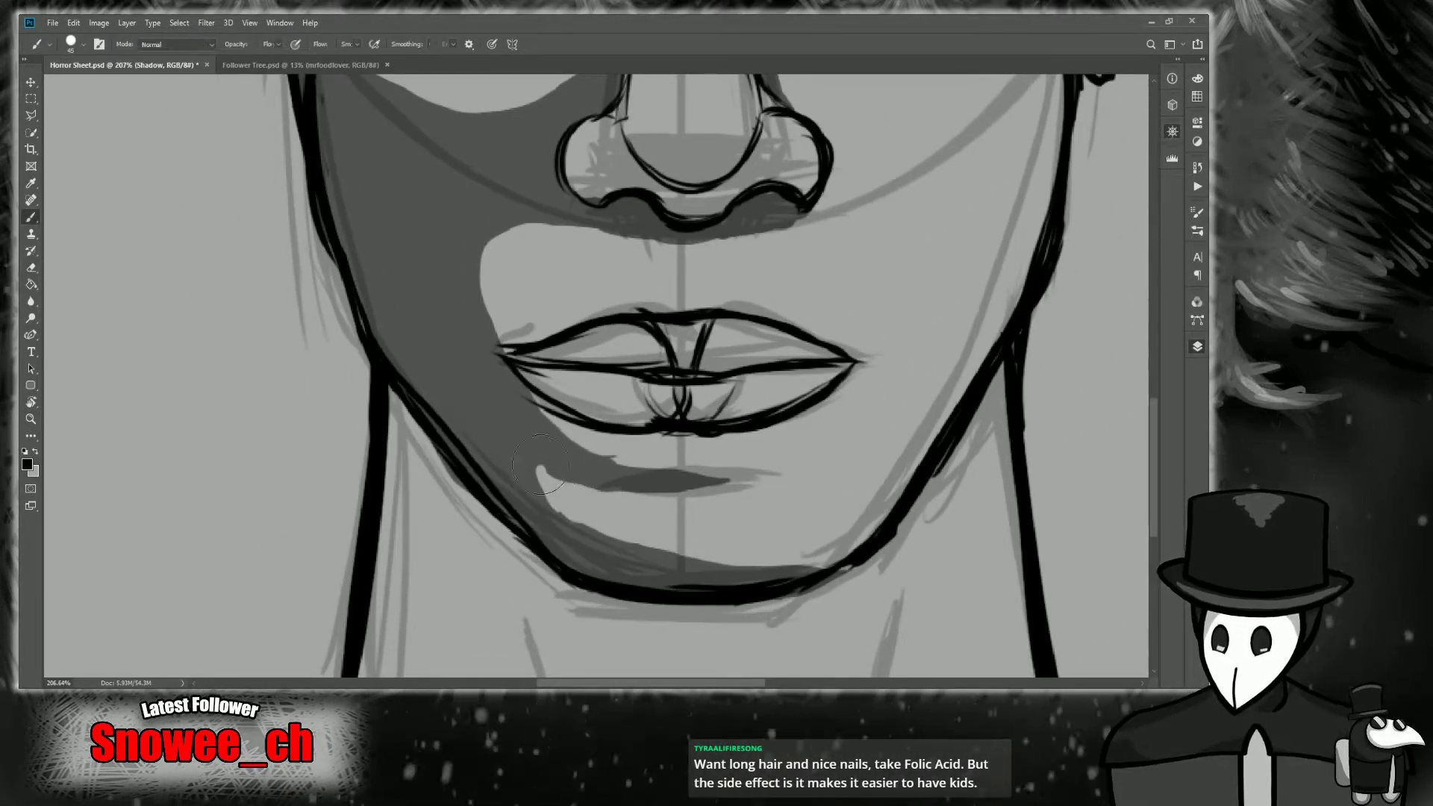
pyautogui.moveTo(534, 456)
pyautogui.mouseDown()
pyautogui.moveTo(514, 378)
pyautogui.moveTo(695, 408)
pyautogui.moveTo(542, 369)
pyautogui.moveTo(685, 416)
pyautogui.moveTo(582, 400)
pyautogui.moveTo(532, 374)
pyautogui.moveTo(722, 425)
pyautogui.moveTo(578, 399)
pyautogui.moveTo(760, 409)
pyautogui.moveTo(617, 391)
pyautogui.moveTo(786, 395)
pyautogui.moveTo(739, 385)
pyautogui.moveTo(838, 375)
pyautogui.mouseUp()
pyautogui.moveTo(537, 362)
pyautogui.mouseDown()
pyautogui.moveTo(720, 361)
pyautogui.moveTo(607, 348)
pyautogui.moveTo(727, 345)
pyautogui.moveTo(698, 331)
pyautogui.moveTo(788, 359)
pyautogui.moveTo(692, 345)
pyautogui.moveTo(803, 352)
pyautogui.moveTo(739, 336)
pyautogui.moveTo(830, 355)
pyautogui.moveTo(694, 360)
pyautogui.mouseUp()
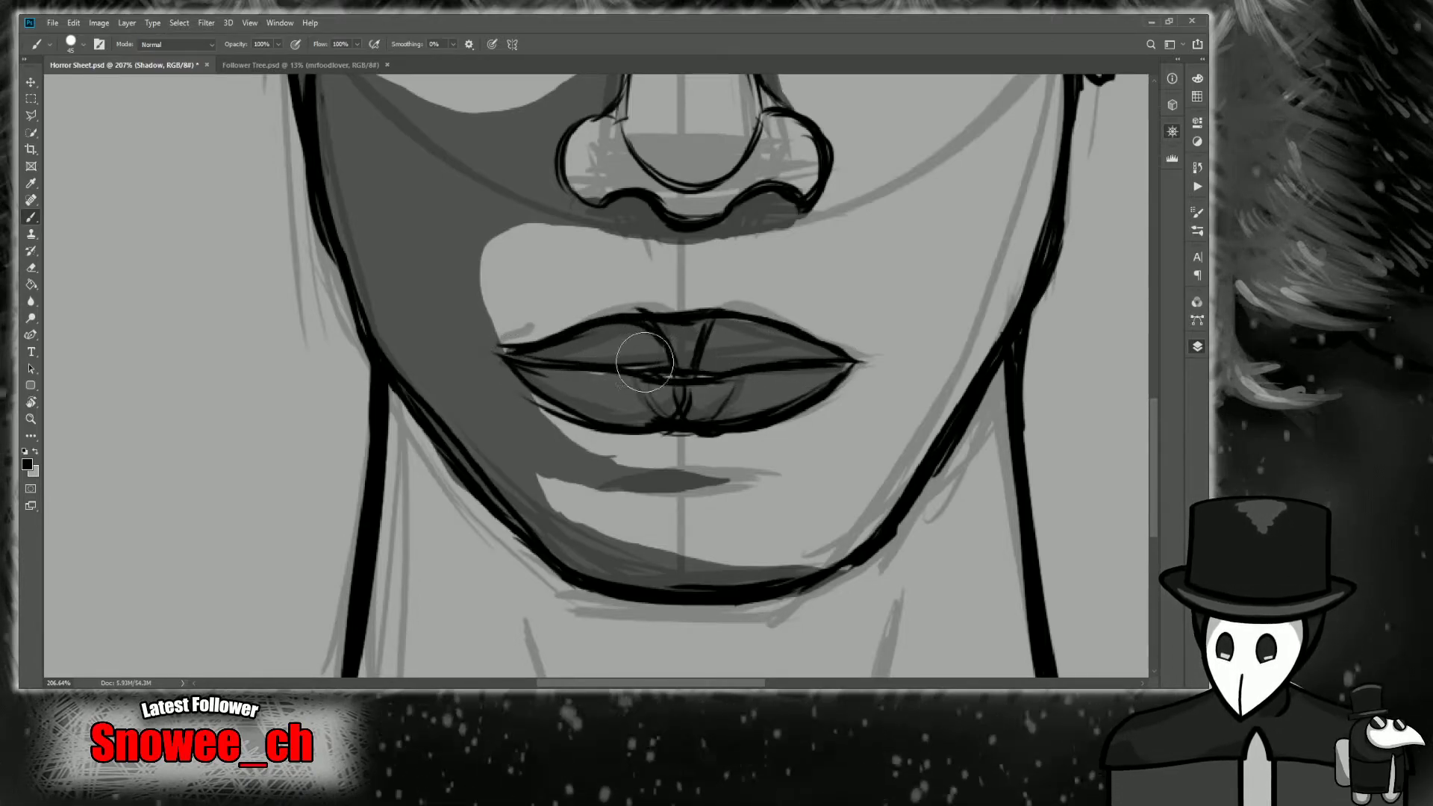
# Erase thin highlights at the centre of the upper lip and along the lower lip's top edge.
pyautogui.press('e')
pyautogui.moveTo(671, 336)
pyautogui.mouseDown()
pyautogui.moveTo(708, 340)
pyautogui.moveTo(636, 329)
pyautogui.moveTo(733, 329)
pyautogui.moveTo(692, 357)
pyautogui.moveTo(723, 342)
pyautogui.mouseUp()
pyautogui.press('z')
pyautogui.press('e')
pyautogui.moveTo(636, 330)
pyautogui.mouseDown()
pyautogui.moveTo(705, 327)
pyautogui.moveTo(597, 324)
pyautogui.moveTo(630, 336)
pyautogui.mouseUp()
pyautogui.moveTo(713, 408)
pyautogui.mouseDown()
pyautogui.moveTo(810, 388)
pyautogui.moveTo(697, 406)
pyautogui.moveTo(534, 399)
pyautogui.moveTo(679, 406)
pyautogui.moveTo(562, 387)
pyautogui.moveTo(762, 395)
pyautogui.moveTo(545, 398)
pyautogui.moveTo(787, 409)
pyautogui.moveTo(692, 406)
pyautogui.moveTo(840, 384)
pyautogui.mouseUp()
pyautogui.press('b')
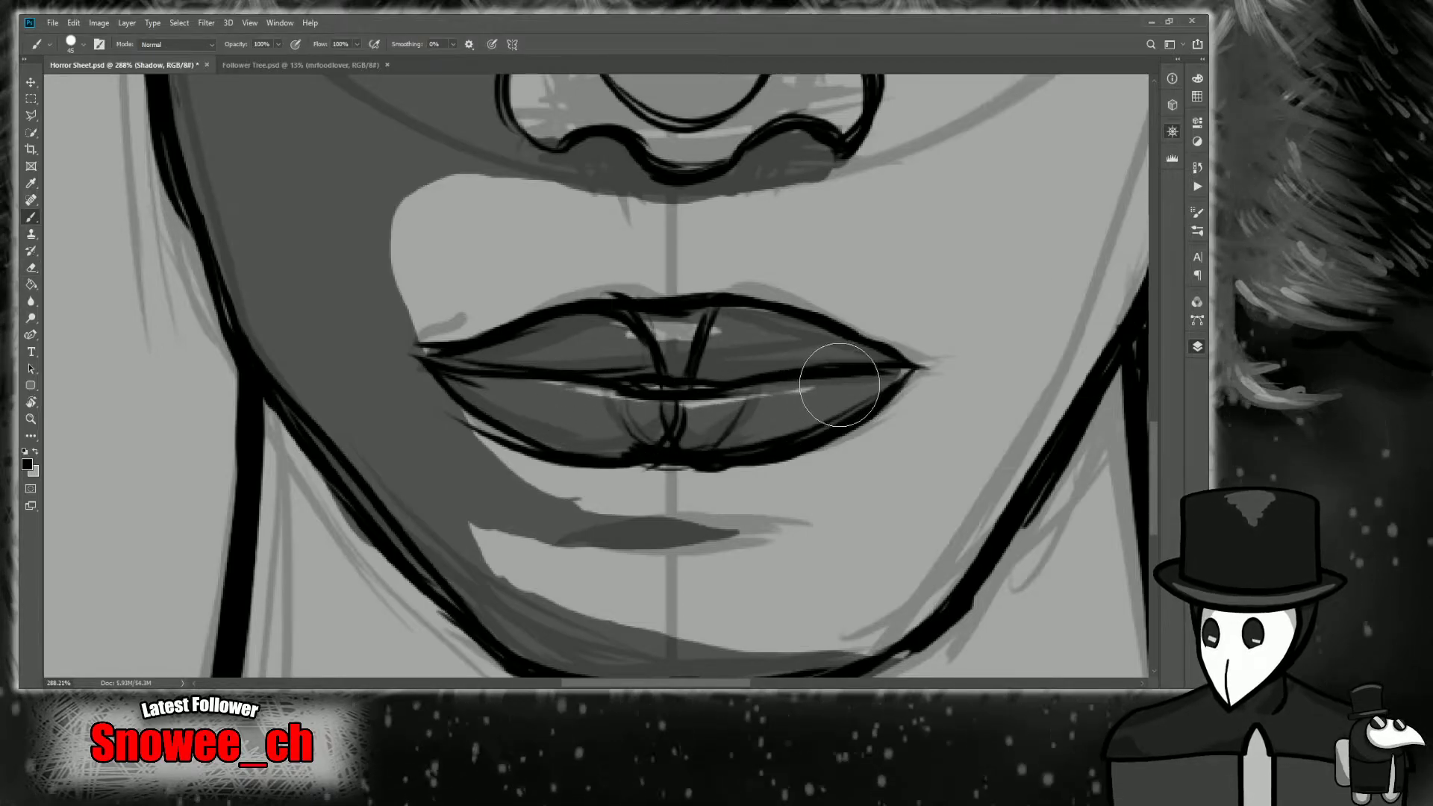
pyautogui.scroll(1, 835, 385)
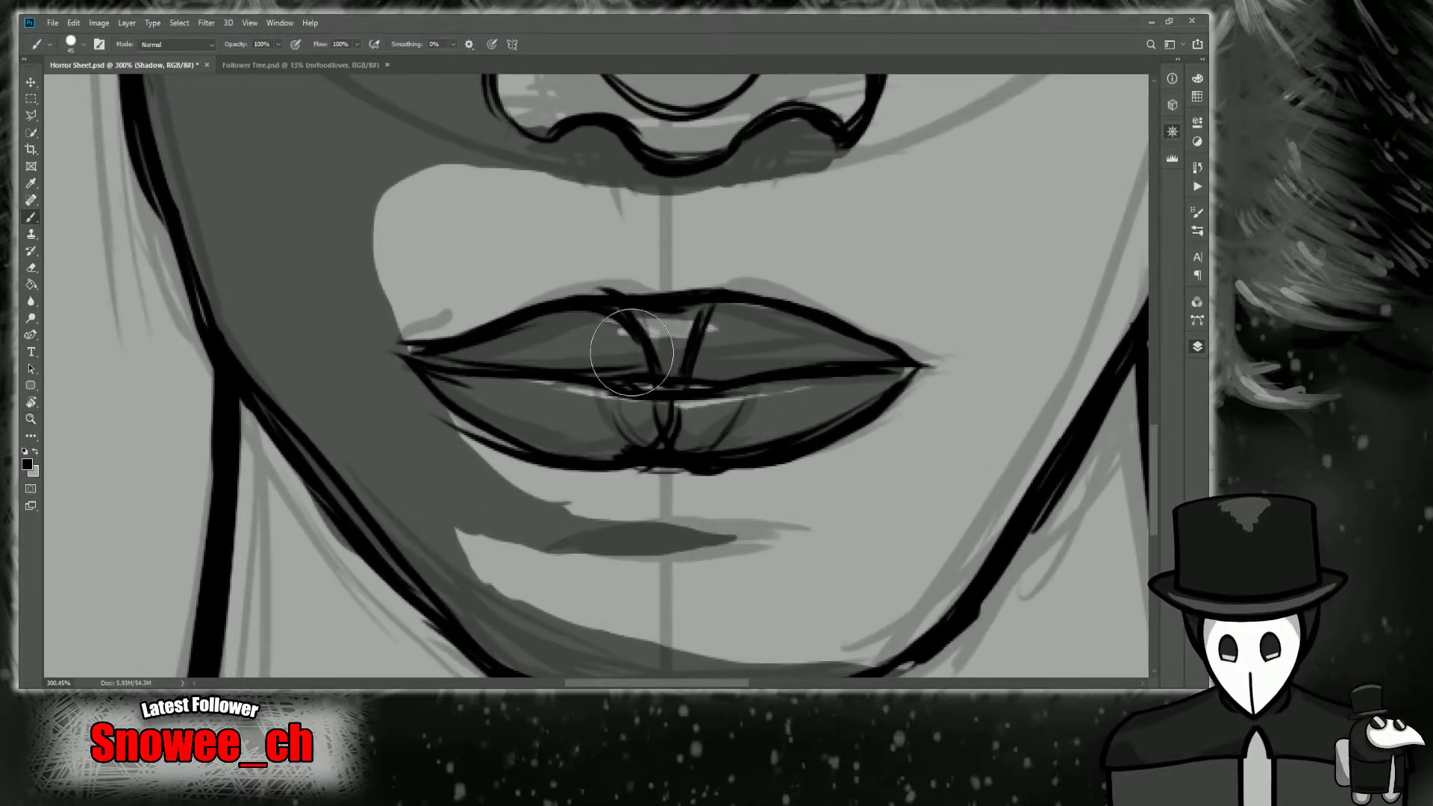
pyautogui.press('z')
pyautogui.moveTo(764, 348); pyautogui.dragTo(725, 360)
pyautogui.moveTo(588, 464); pyautogui.dragTo(610, 456)
pyautogui.press('b')
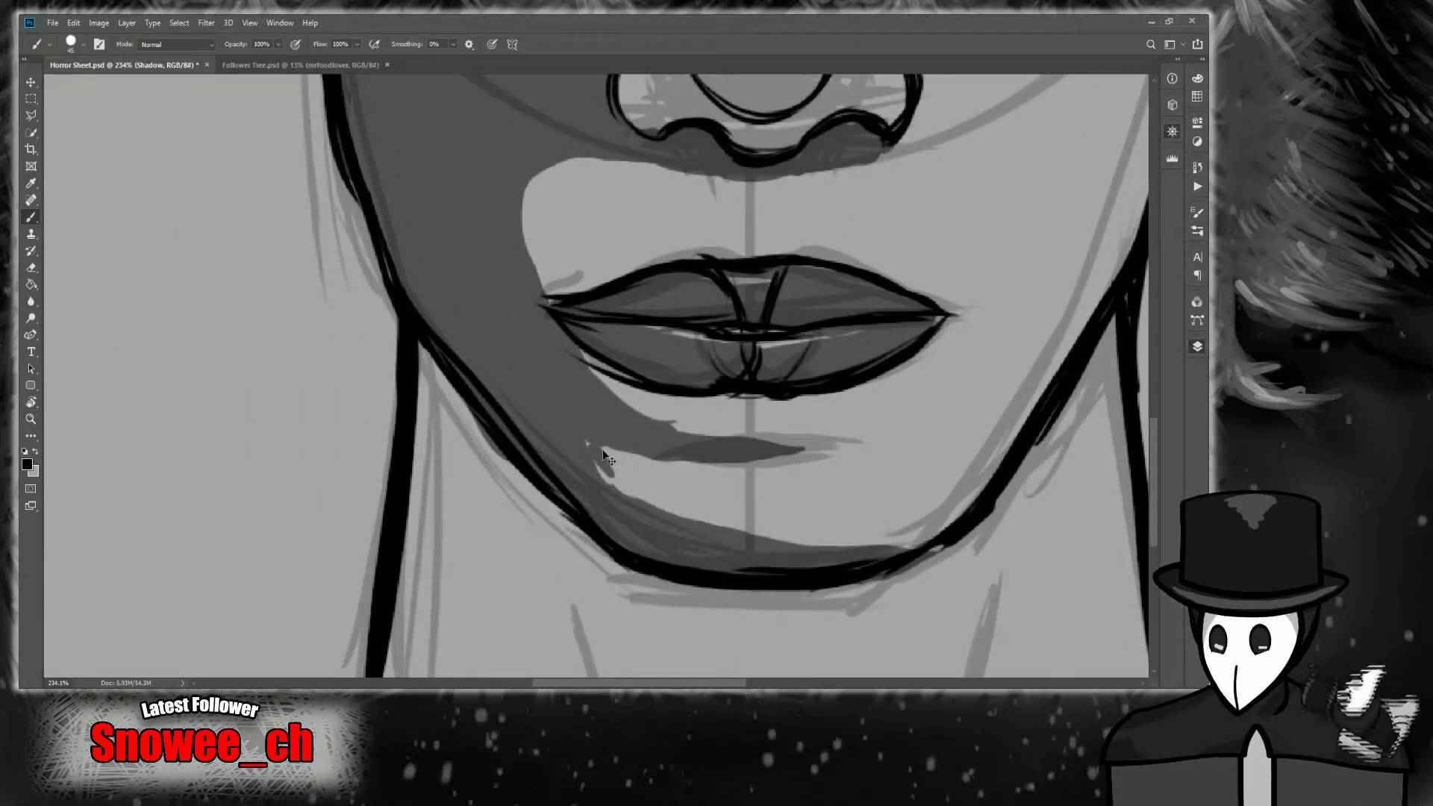
pyautogui.hotkey('ctrl', 'z')
# Shade the left side of the neck beneath the jaw with the dark shadow tone.
pyautogui.press('z')
pyautogui.moveTo(582, 460); pyautogui.dragTo(540, 461)
pyautogui.press('b')
pyautogui.moveTo(494, 409)
pyautogui.mouseDown()
pyautogui.moveTo(483, 508)
pyautogui.moveTo(535, 427)
pyautogui.moveTo(493, 563)
pyautogui.moveTo(519, 403)
pyautogui.moveTo(495, 546)
pyautogui.moveTo(544, 437)
pyautogui.moveTo(495, 632)
pyautogui.moveTo(549, 459)
pyautogui.moveTo(502, 626)
pyautogui.moveTo(565, 493)
pyautogui.moveTo(587, 498)
pyautogui.moveTo(551, 508)
pyautogui.moveTo(516, 587)
pyautogui.moveTo(561, 476)
pyautogui.moveTo(515, 628)
pyautogui.moveTo(483, 578)
pyautogui.moveTo(489, 508)
pyautogui.moveTo(501, 501)
pyautogui.moveTo(505, 554)
pyautogui.moveTo(633, 492)
pyautogui.mouseUp()
pyautogui.press('z')
pyautogui.moveTo(633, 554); pyautogui.dragTo(618, 554)
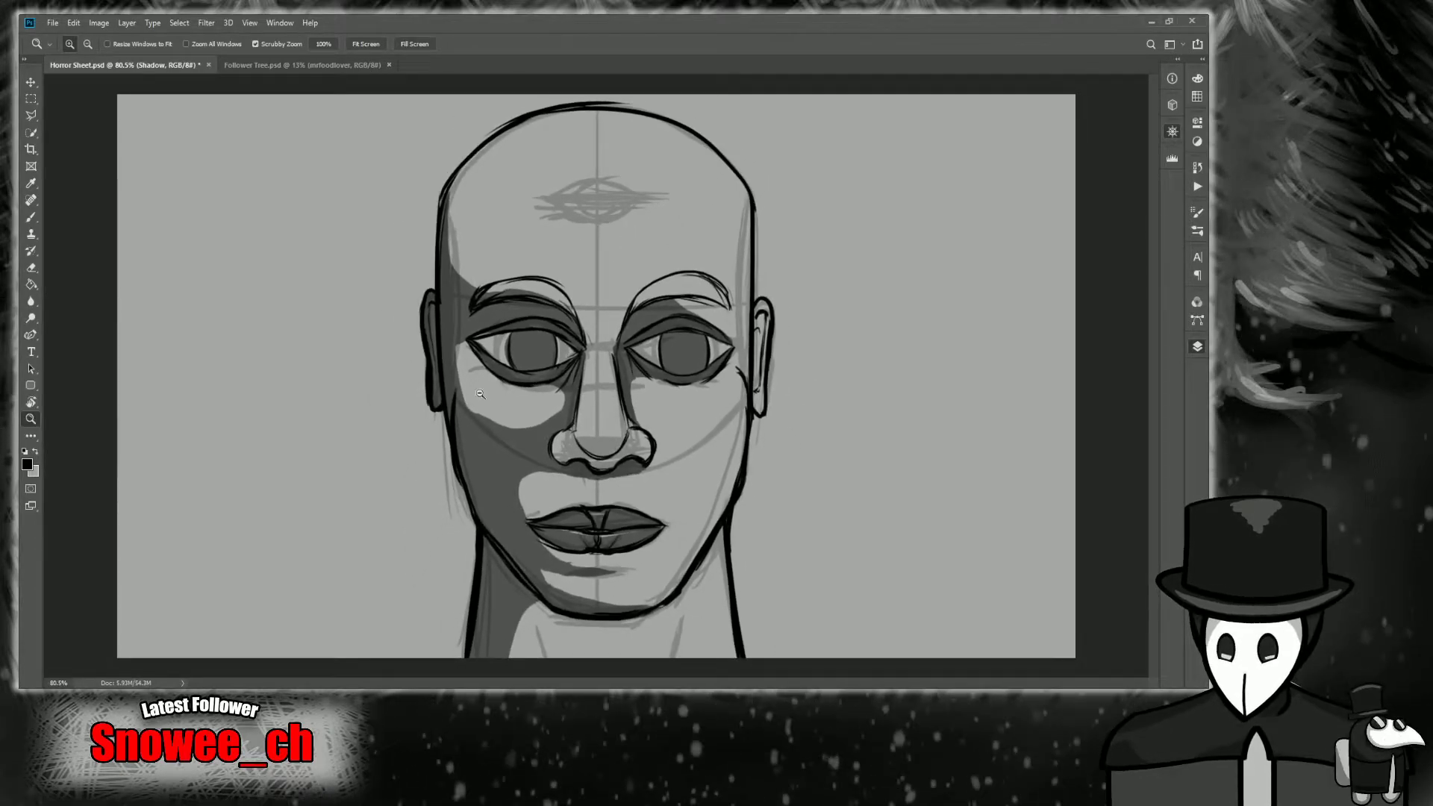
# Review the blocked-in shadows across the face, neck and forehead, both close up and as a whole.
pyautogui.scroll(3, 480, 394)
pyautogui.press('b')
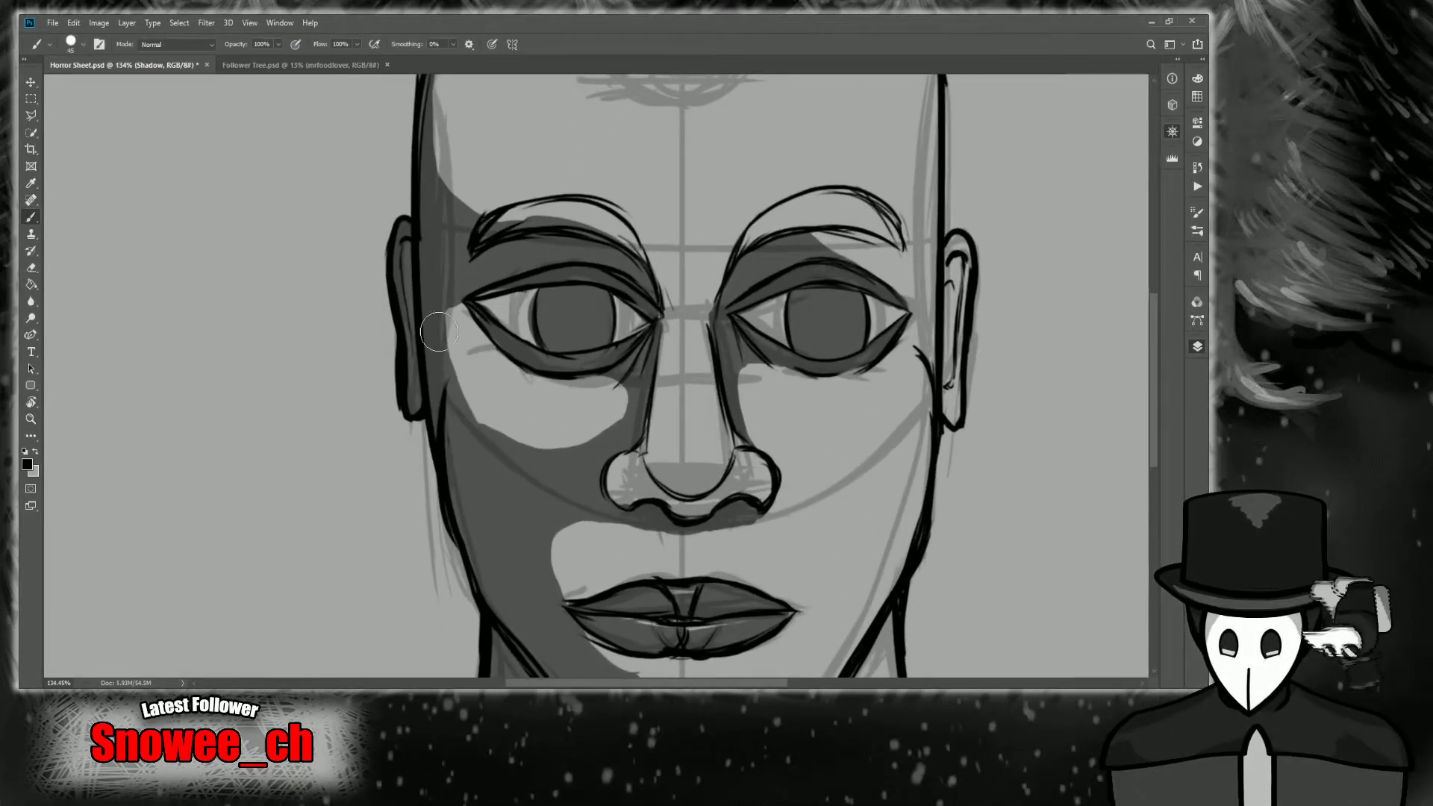
pyautogui.press('z')
pyautogui.scroll(-2, 466, 299)
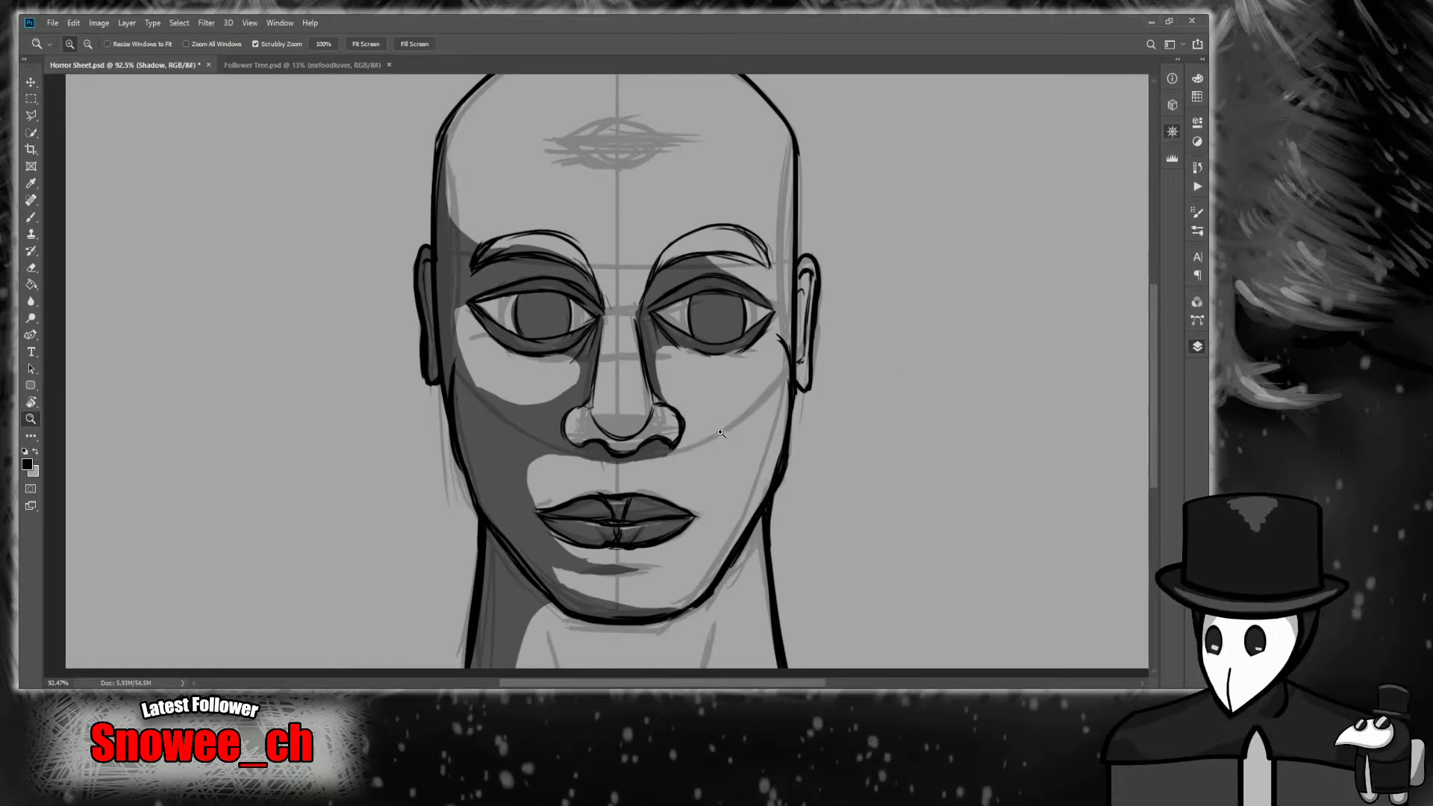
pyautogui.scroll(2, 719, 316)
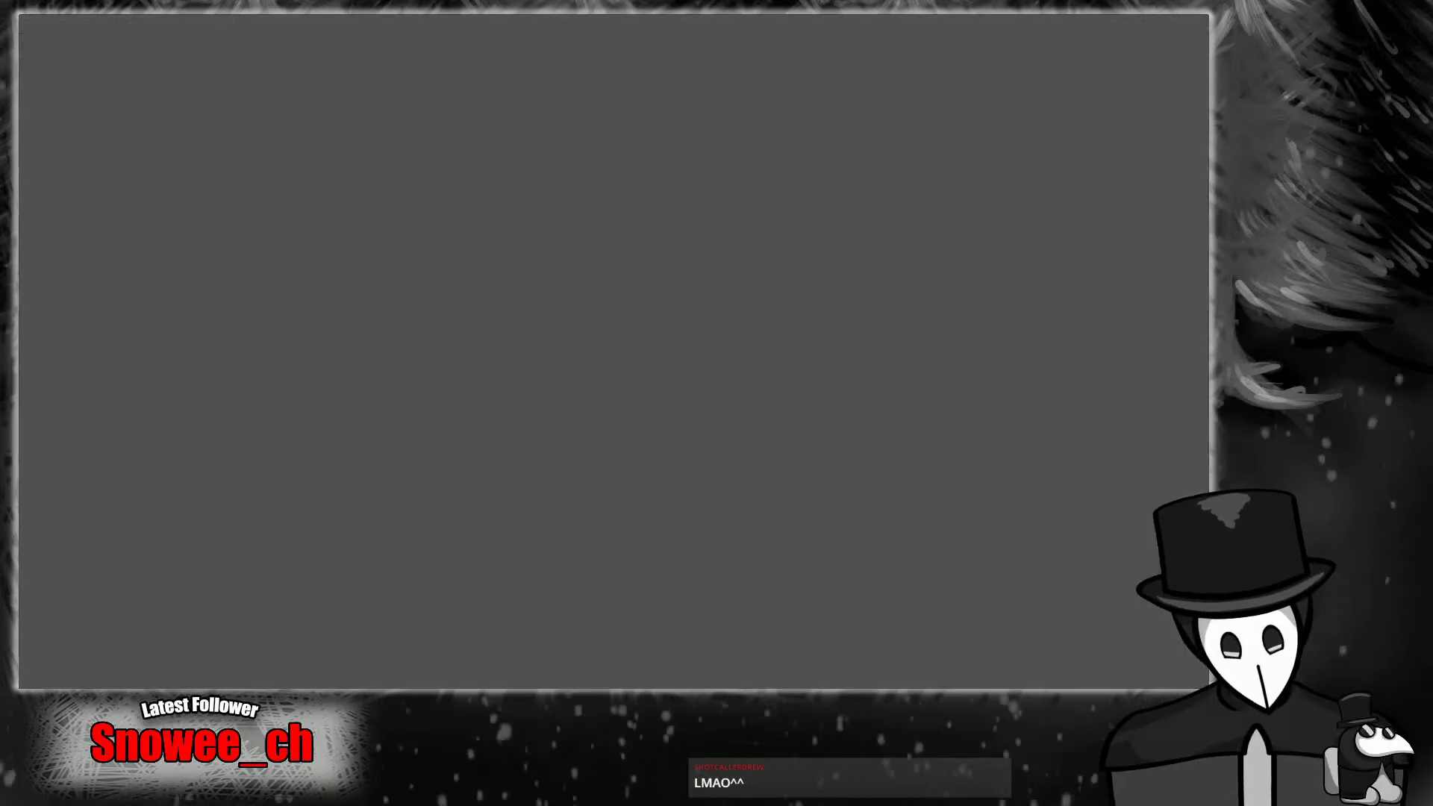
pyautogui.moveTo(475, 446); pyautogui.dragTo(555, 472)
pyautogui.scroll(1, 505, 461)
pyautogui.scroll(2, 555, 473)
pyautogui.moveTo(607, 521); pyautogui.dragTo(590, 526)
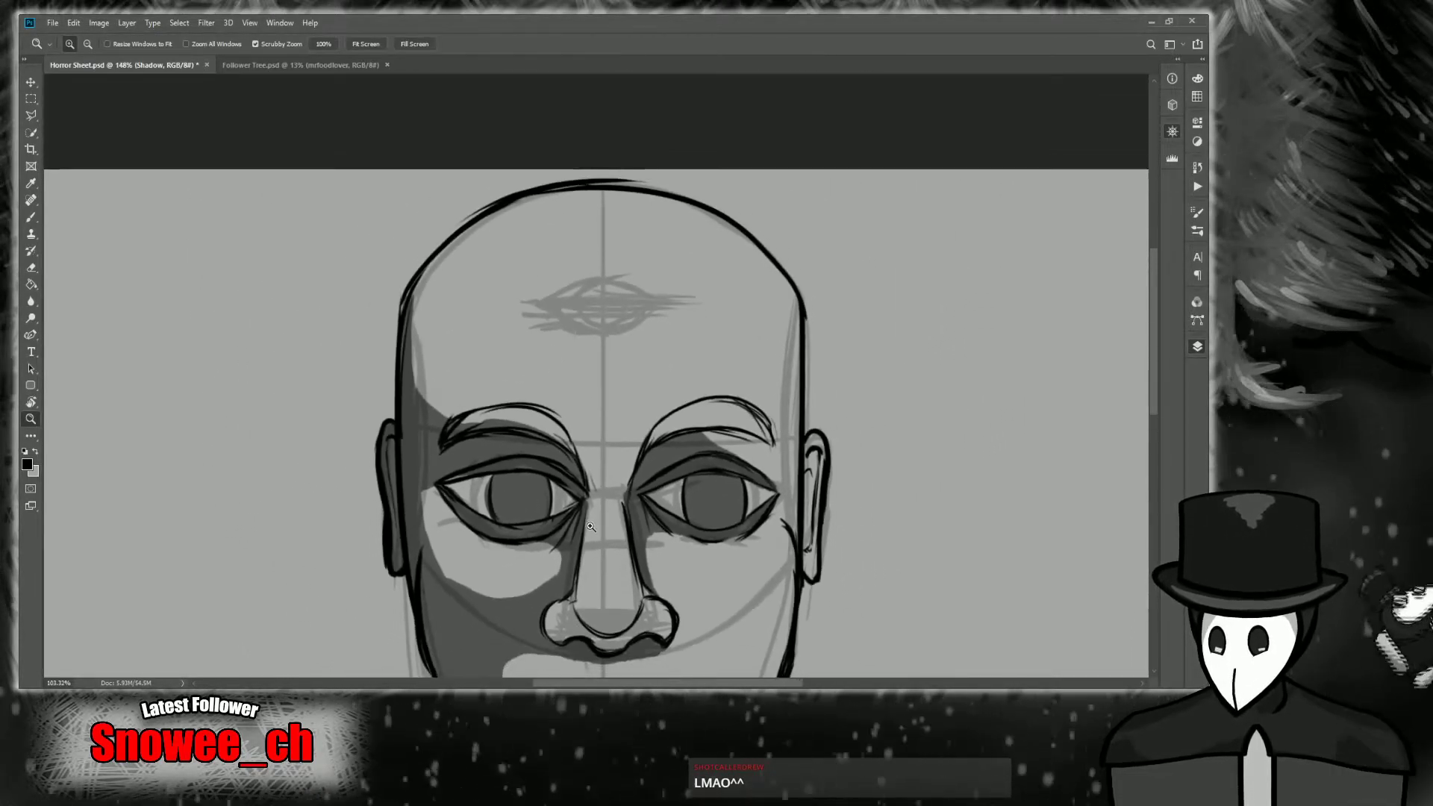
# Select the Sketch layer and lower its opacity to 50%.
pyautogui.scroll(1, 590, 526)
pyautogui.moveTo(470, 496); pyautogui.dragTo(515, 488)
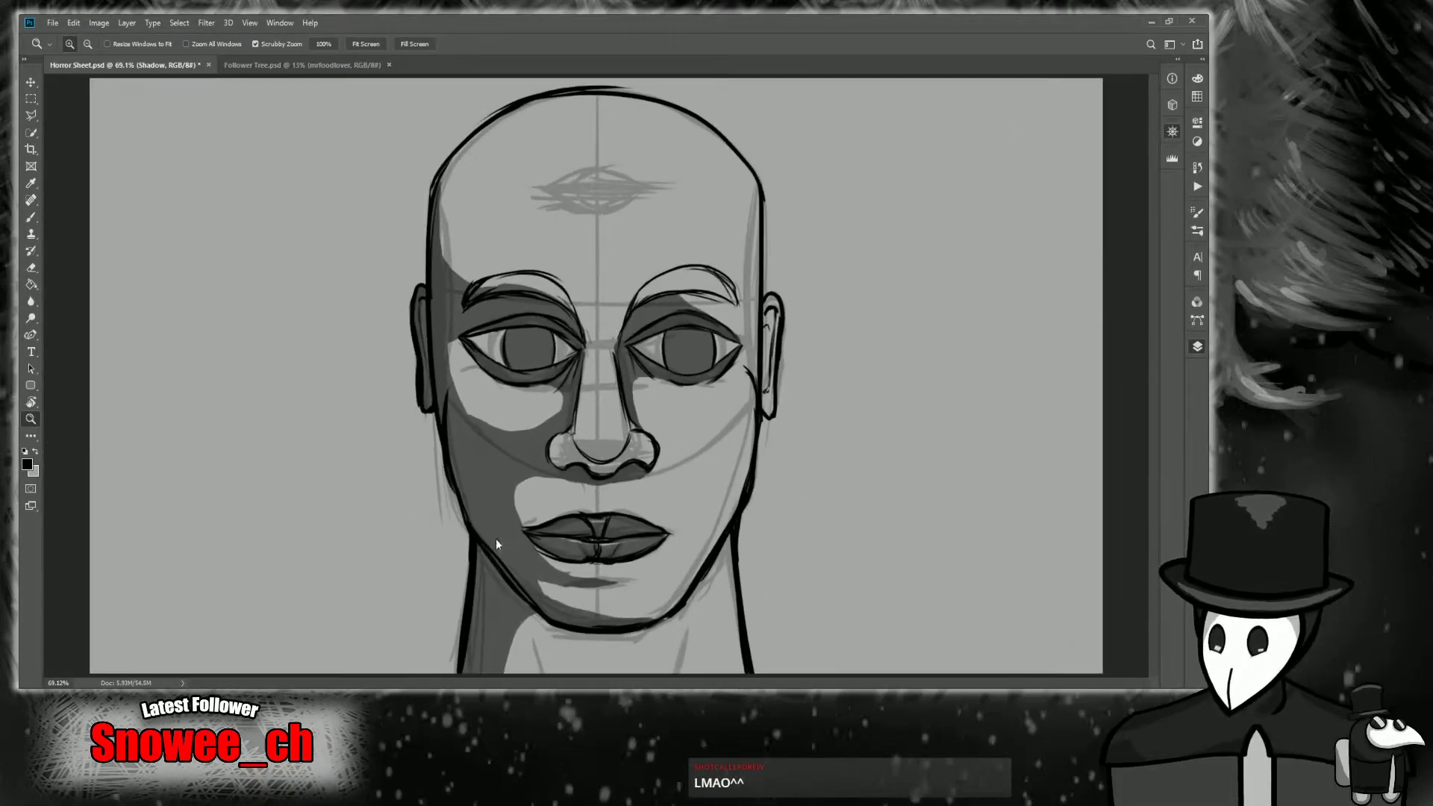
pyautogui.press('v')
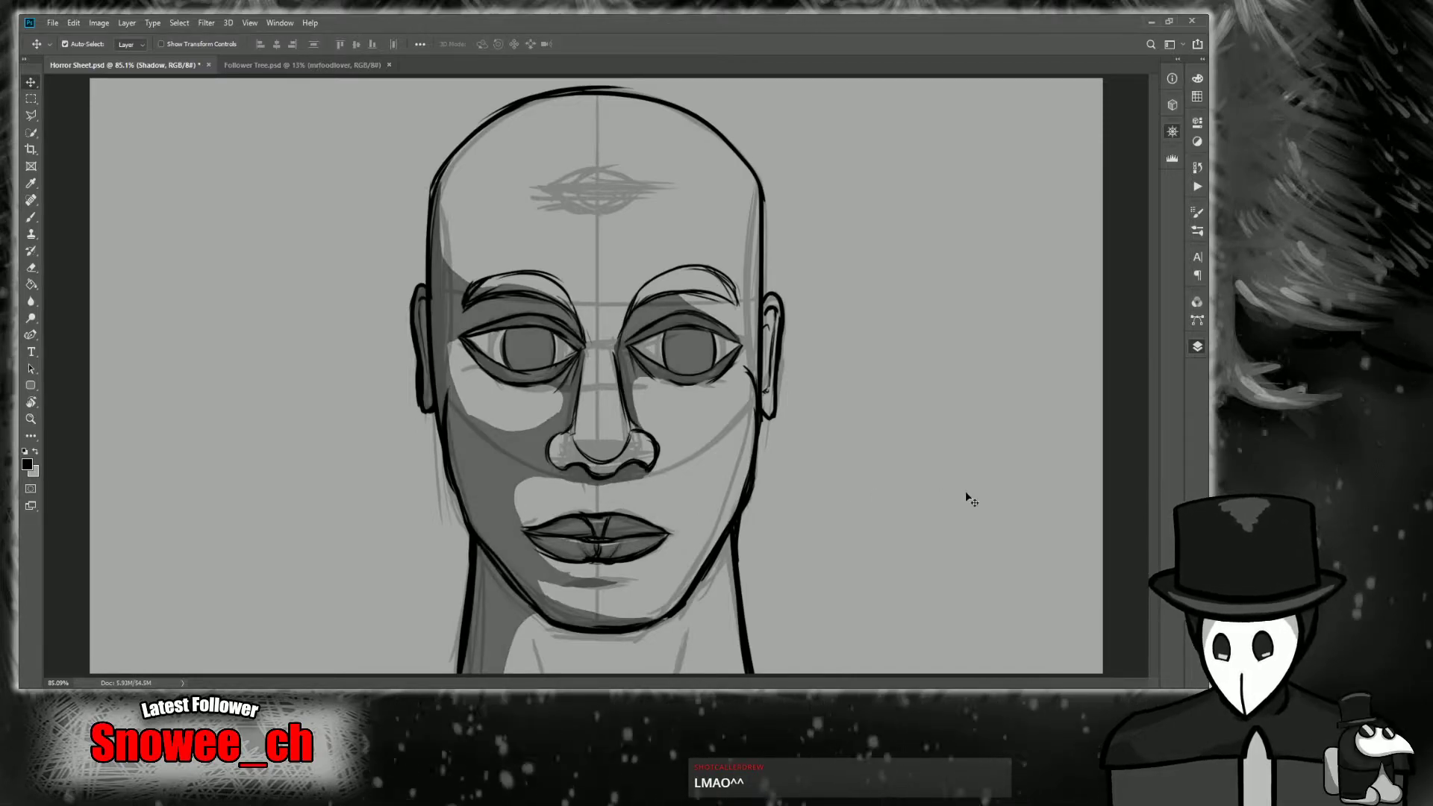
pyautogui.click(1071, 464)
pyautogui.press('5')
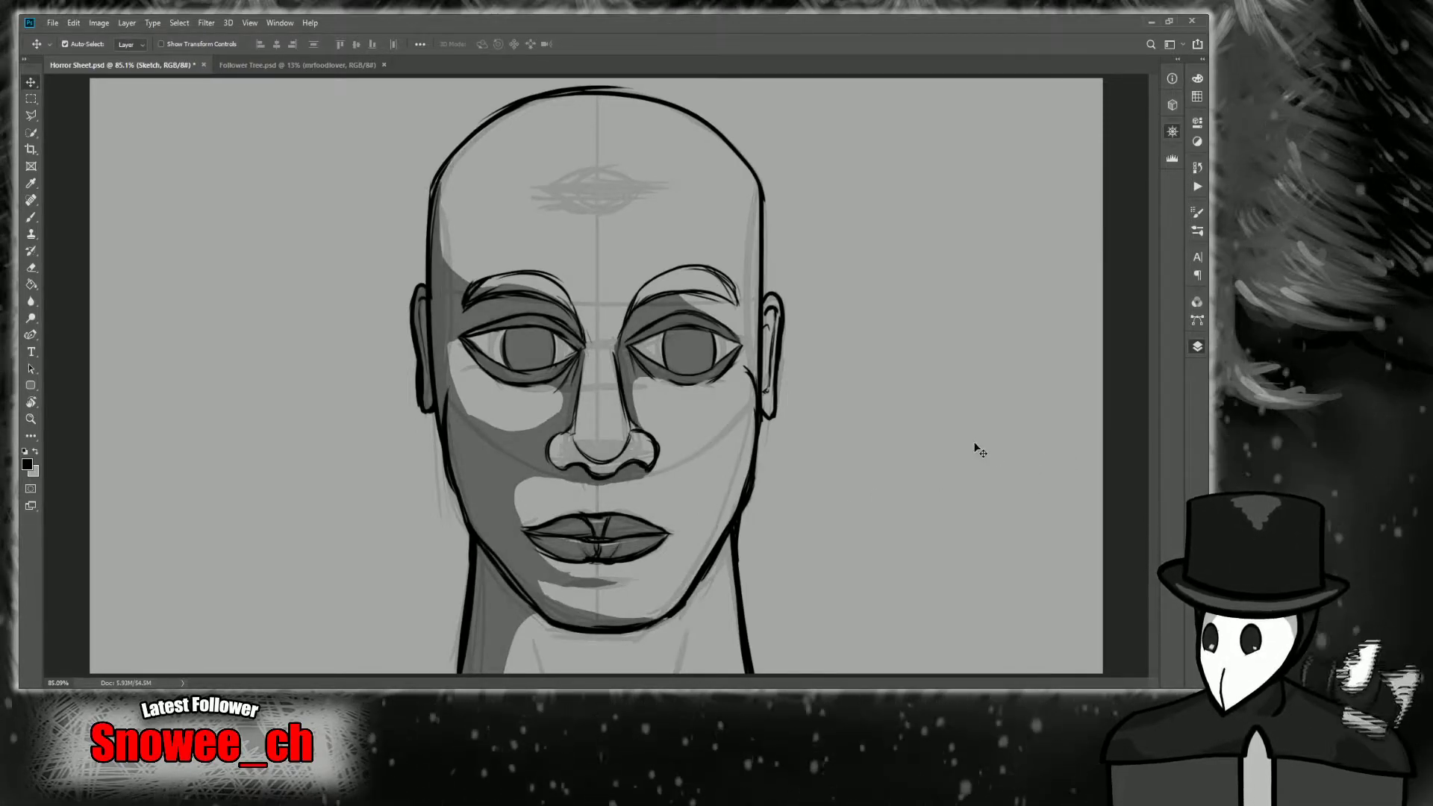
# Select the 2nd Sketch layer and lower its opacity to 50%.
pyautogui.hotkey('ctrl', 'space')
pyautogui.moveTo(602, 297); pyautogui.dragTo(627, 297)
pyautogui.click(1148, 425)
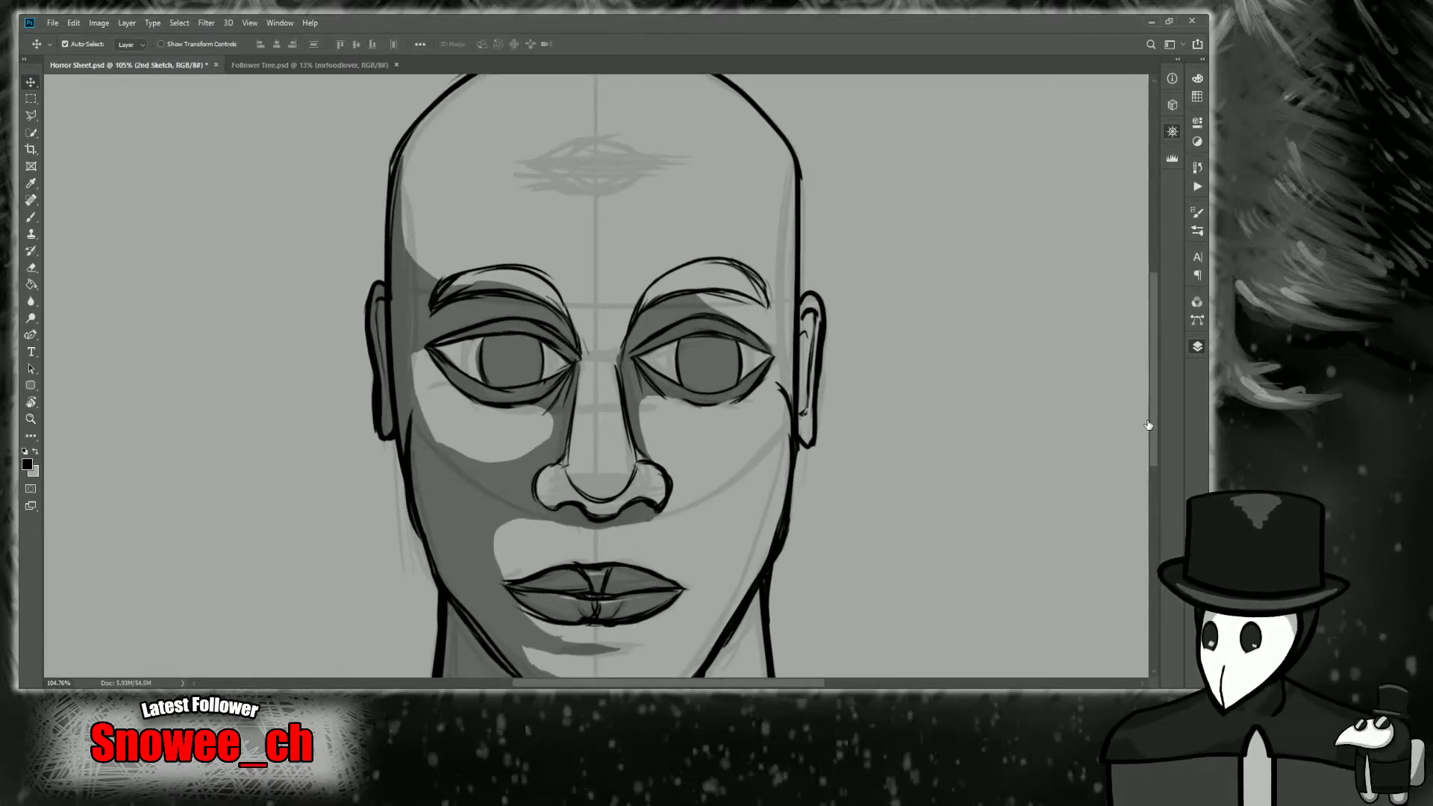
pyautogui.press('5')
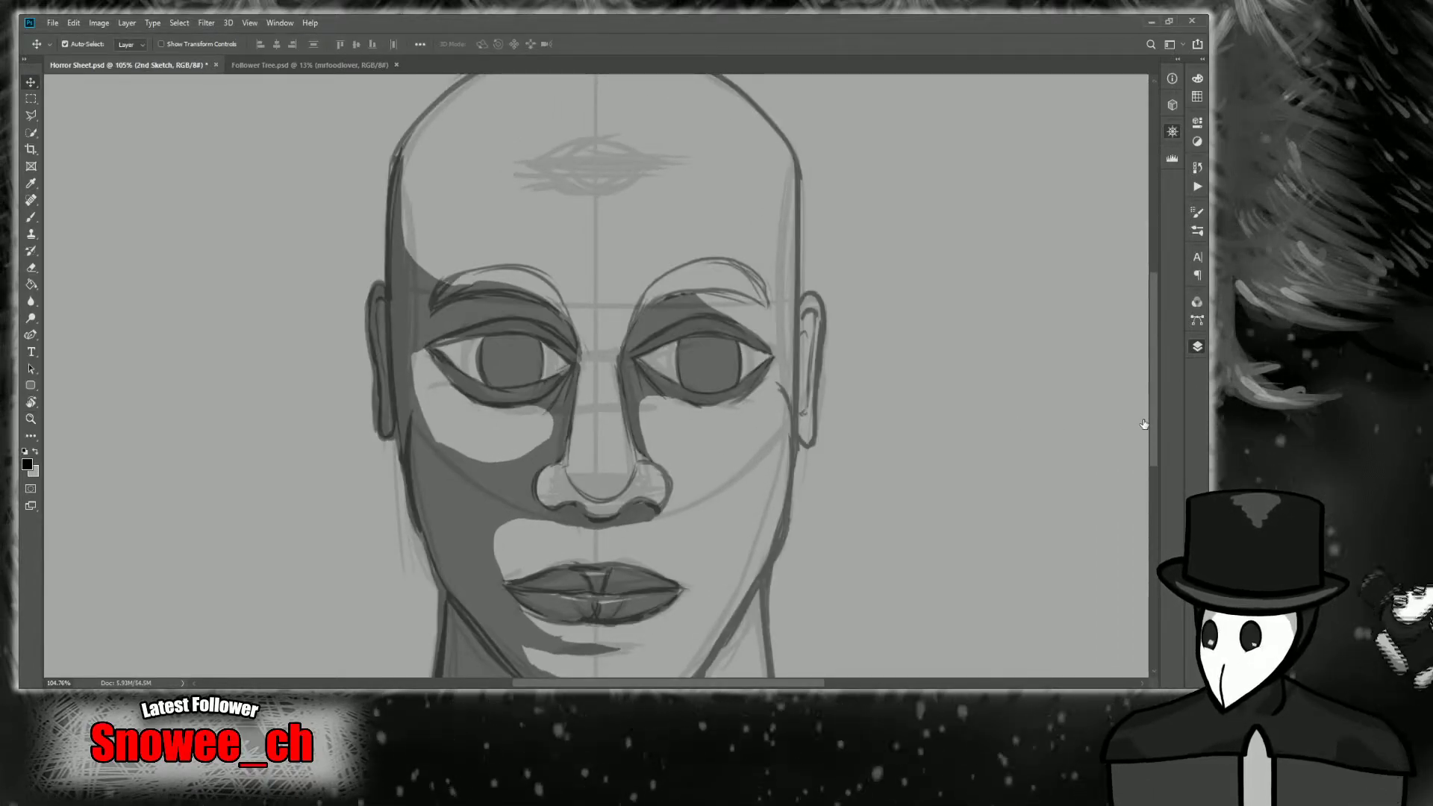
pyautogui.press('ctrl')
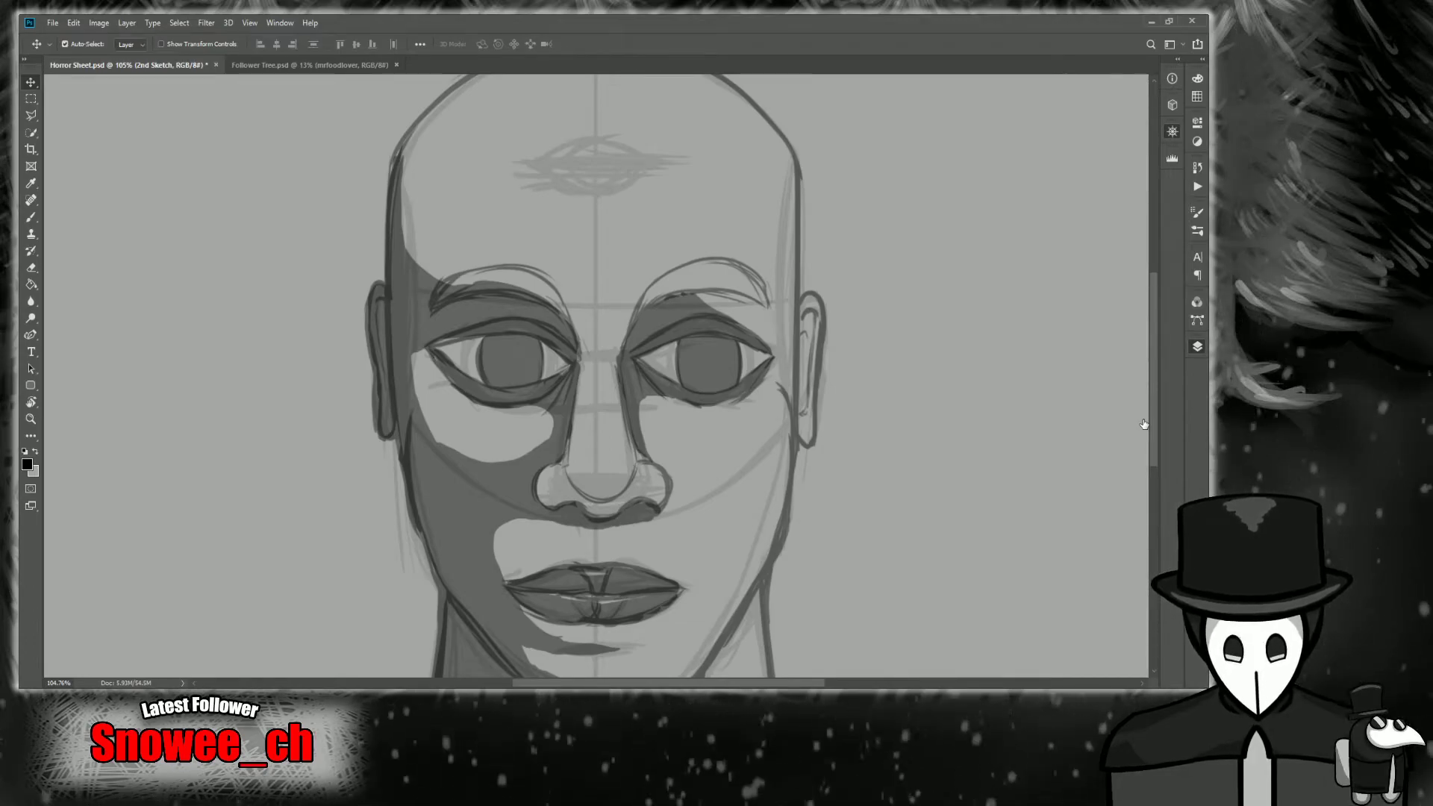
pyautogui.scroll(-1, 963, 466)
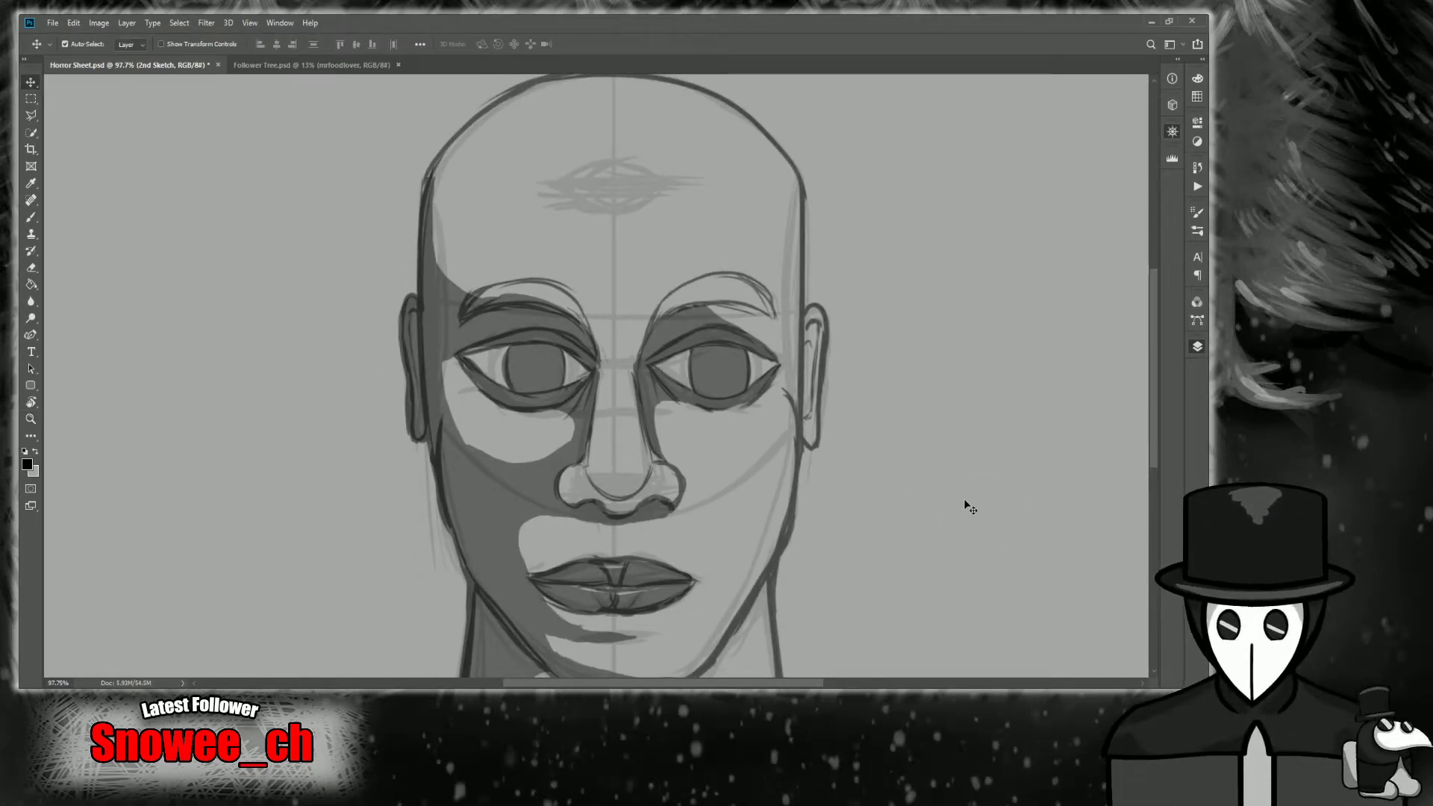
# Enable pen pressure for opacity on the Brush tool and set up a layer named Line for painting.
pyautogui.press('b')
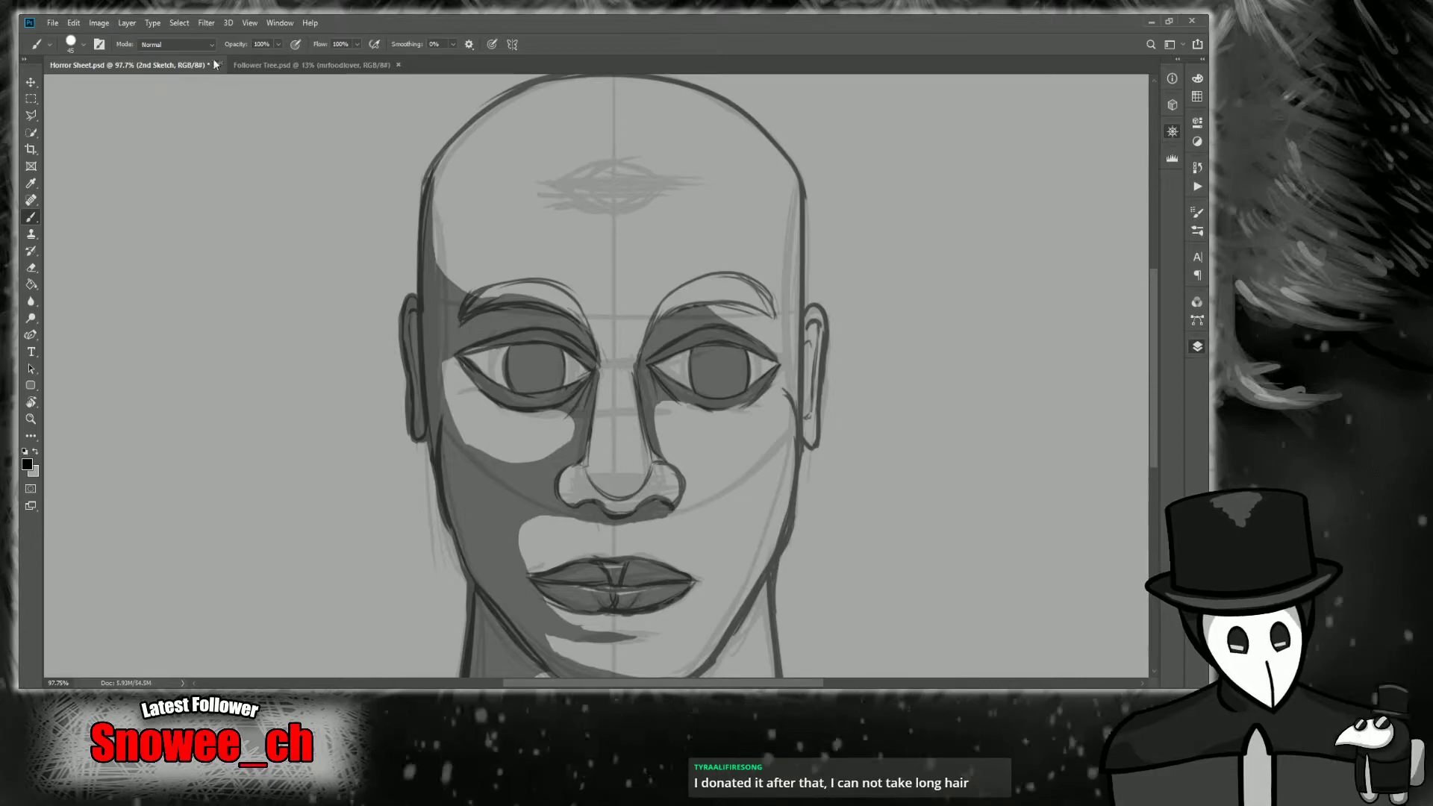
pyautogui.click(294, 46)
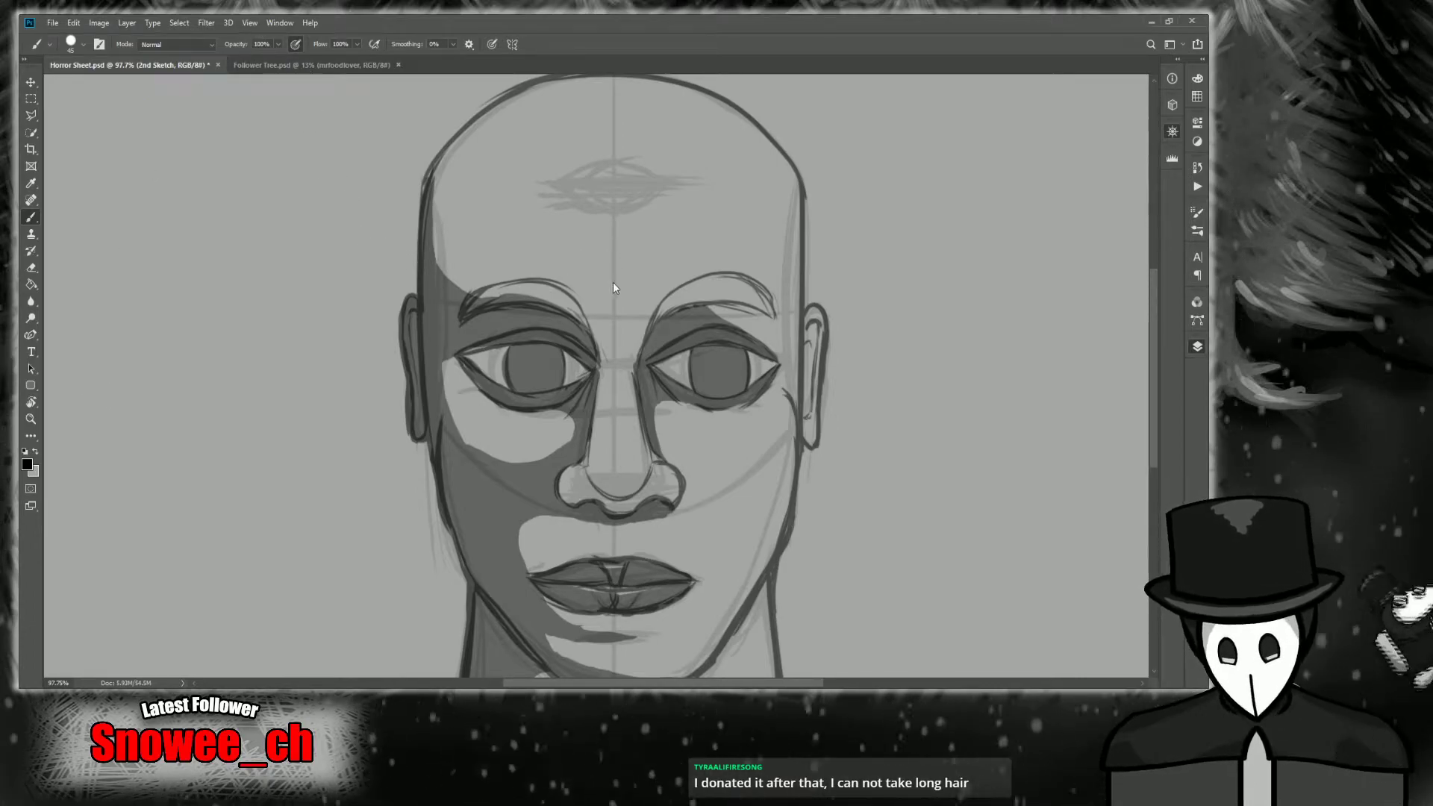
pyautogui.press('z')
pyautogui.moveTo(465, 380)
pyautogui.mouseDown()
pyautogui.moveTo(526, 382)
pyautogui.moveTo(504, 384)
pyautogui.mouseUp()
pyautogui.press('b')
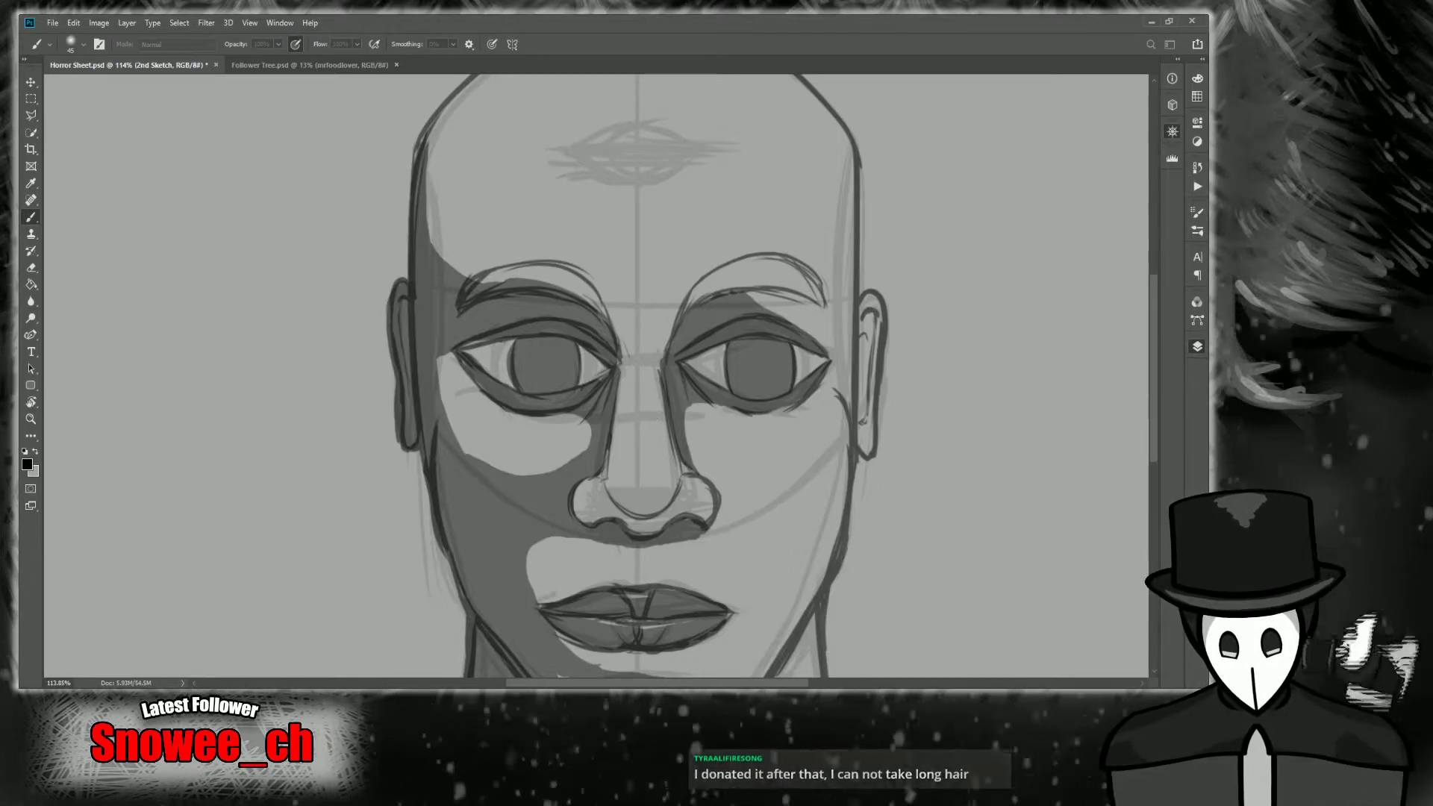
pyautogui.press('Return')
pyautogui.press('z')
pyautogui.moveTo(526, 359)
pyautogui.mouseDown()
pyautogui.moveTo(501, 367)
pyautogui.moveTo(522, 374)
pyautogui.mouseUp()
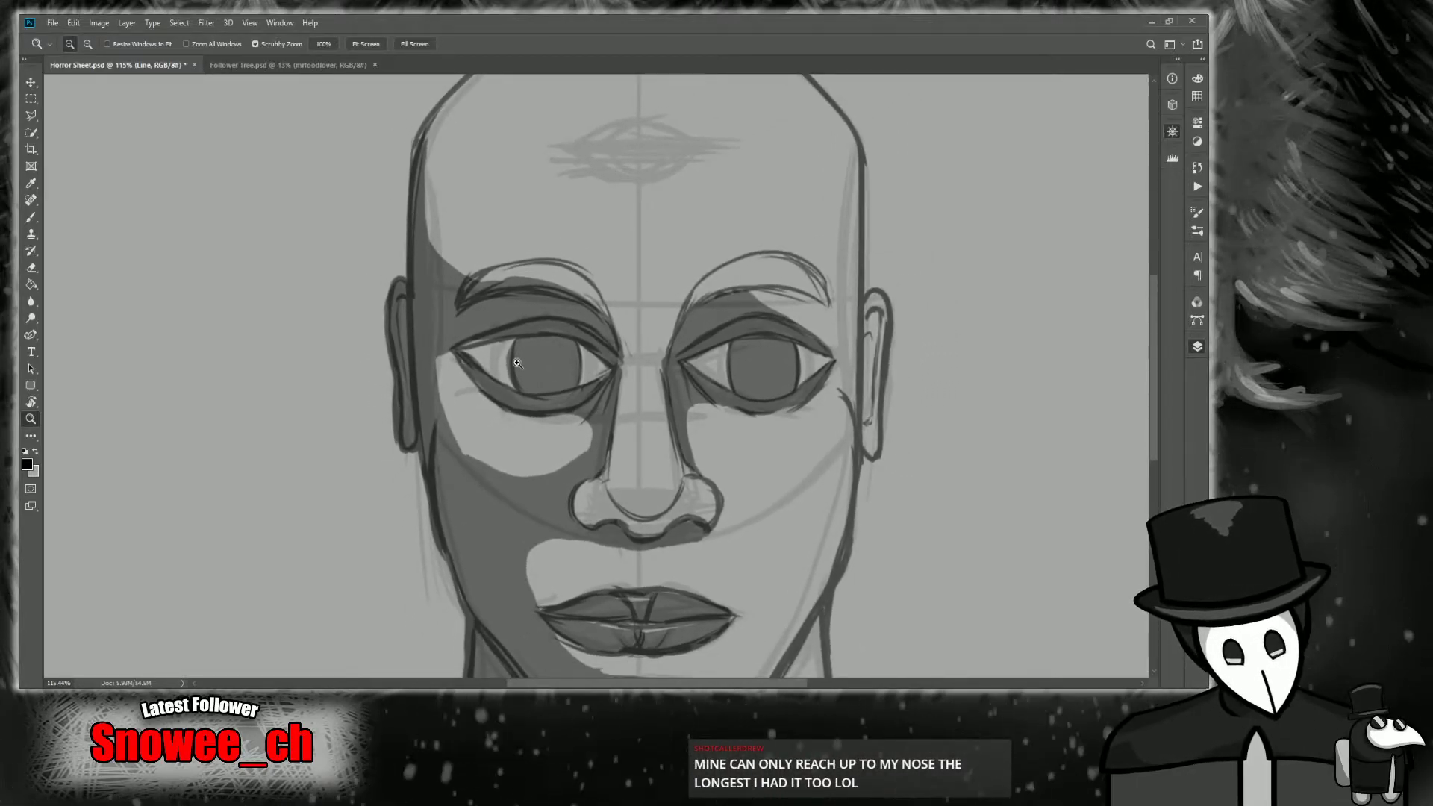
# Paint soft black shading along the left edge of the face, from the temple down past the cheekbone.
pyautogui.moveTo(440, 453)
pyautogui.mouseDown()
pyautogui.moveTo(463, 457)
pyautogui.moveTo(415, 285)
pyautogui.mouseUp()
pyautogui.press('b')
pyautogui.moveTo(436, 481); pyautogui.dragTo(412, 240)
pyautogui.moveTo(426, 457)
pyautogui.mouseDown()
pyautogui.moveTo(418, 209)
pyautogui.moveTo(427, 471)
pyautogui.moveTo(423, 406)
pyautogui.mouseUp()
pyautogui.moveTo(438, 506); pyautogui.dragTo(405, 187)
pyautogui.moveTo(402, 276); pyautogui.dragTo(409, 168)
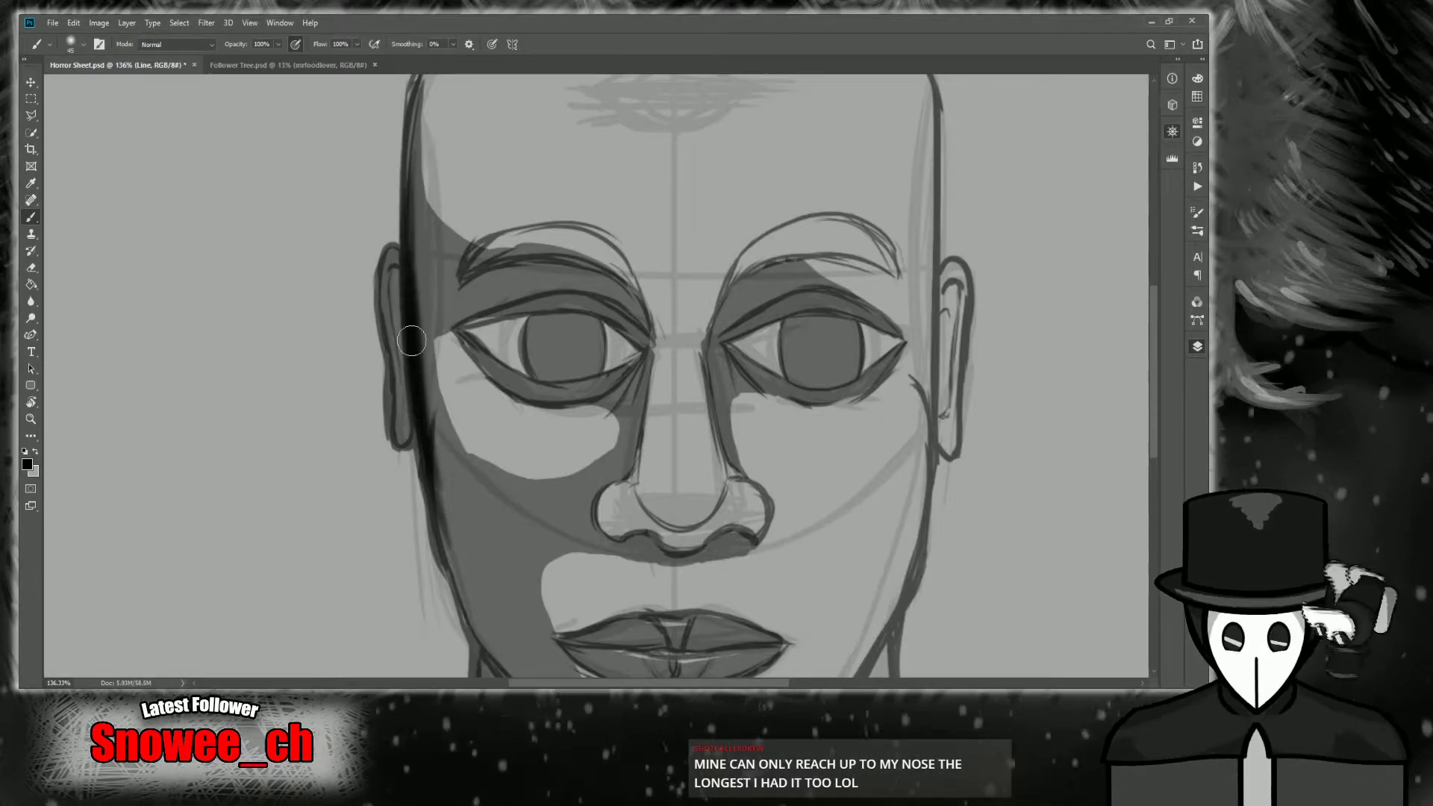
pyautogui.moveTo(448, 550); pyautogui.dragTo(418, 240)
pyautogui.moveTo(462, 578); pyautogui.dragTo(420, 354)
pyautogui.moveTo(470, 606)
pyautogui.mouseDown()
pyautogui.moveTo(420, 375)
pyautogui.moveTo(476, 618)
pyautogui.moveTo(425, 430)
pyautogui.moveTo(451, 557)
pyautogui.moveTo(427, 398)
pyautogui.moveTo(445, 472)
pyautogui.mouseUp()
# Enlarge the brush and paint a broader black shadow along the left side of the face from jaw to temple.
pyautogui.press('z')
pyautogui.press('b')
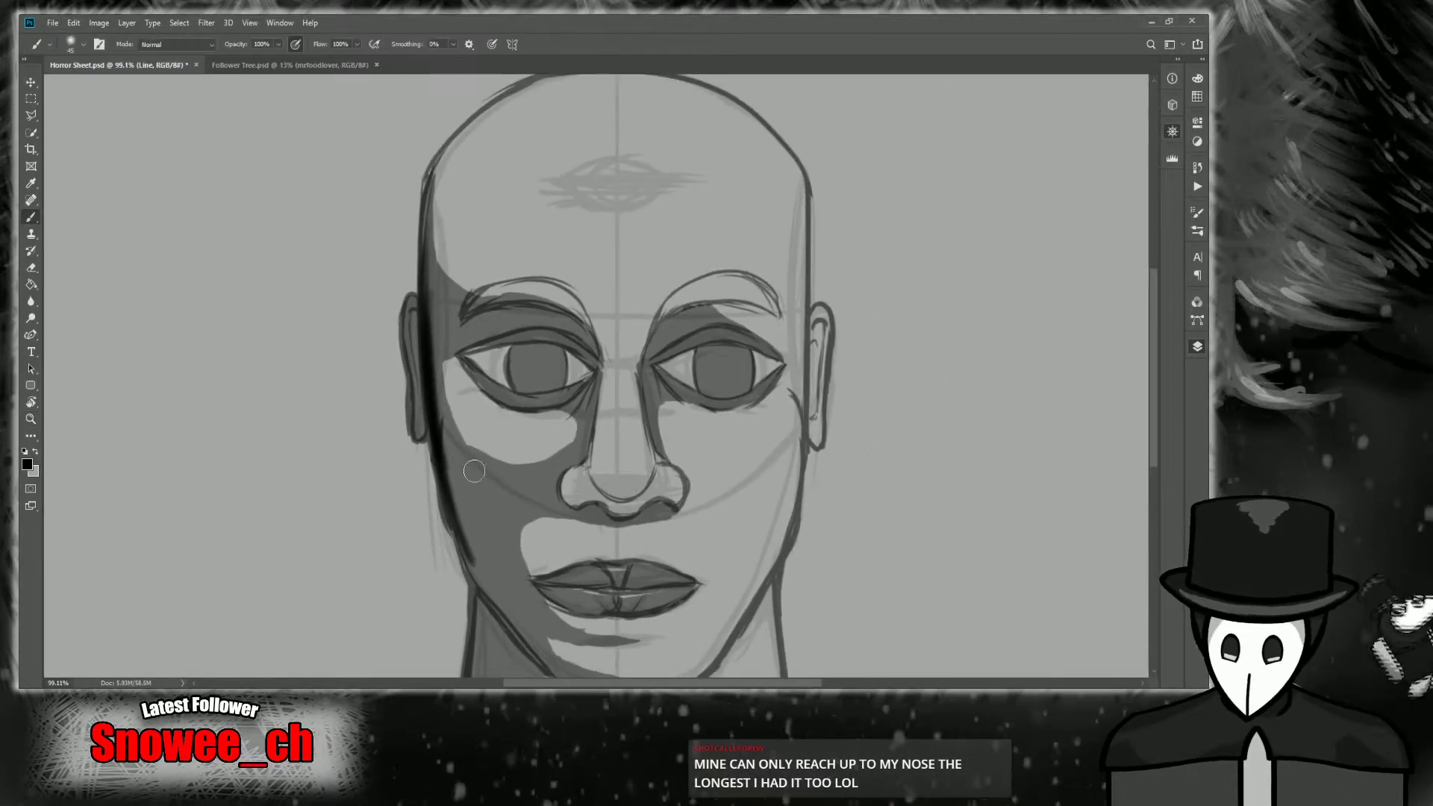
pyautogui.press(']')
pyautogui.press(']')
pyautogui.press(']')
pyautogui.press(']')
pyautogui.press(']')
pyautogui.press(']')
pyautogui.press(']')
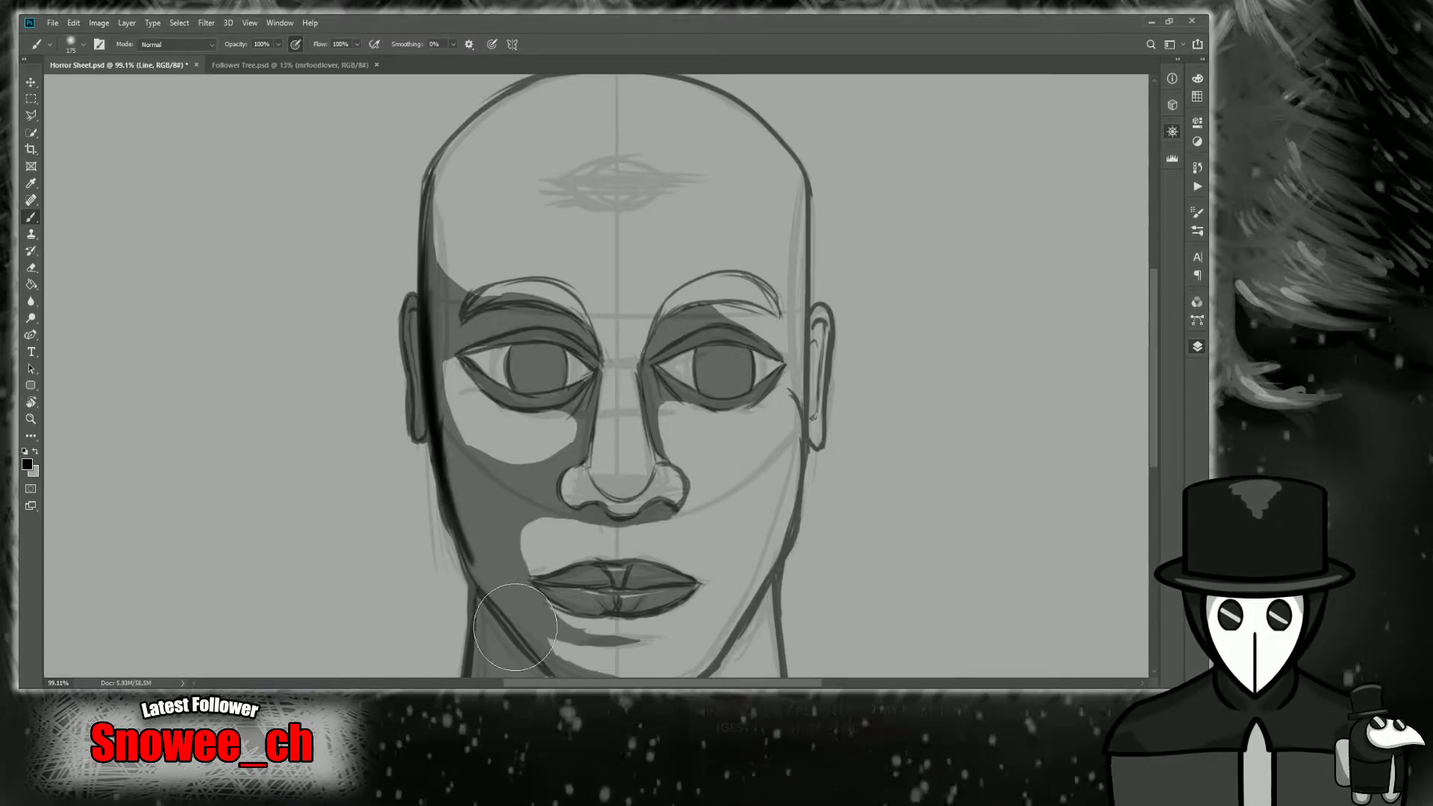
pyautogui.moveTo(535, 650)
pyautogui.mouseDown()
pyautogui.moveTo(475, 552)
pyautogui.moveTo(506, 625)
pyautogui.moveTo(463, 520)
pyautogui.moveTo(484, 587)
pyautogui.moveTo(521, 641)
pyautogui.moveTo(448, 452)
pyautogui.moveTo(513, 631)
pyautogui.moveTo(441, 381)
pyautogui.moveTo(487, 581)
pyautogui.moveTo(440, 356)
pyautogui.moveTo(445, 462)
pyautogui.moveTo(433, 196)
pyautogui.mouseUp()
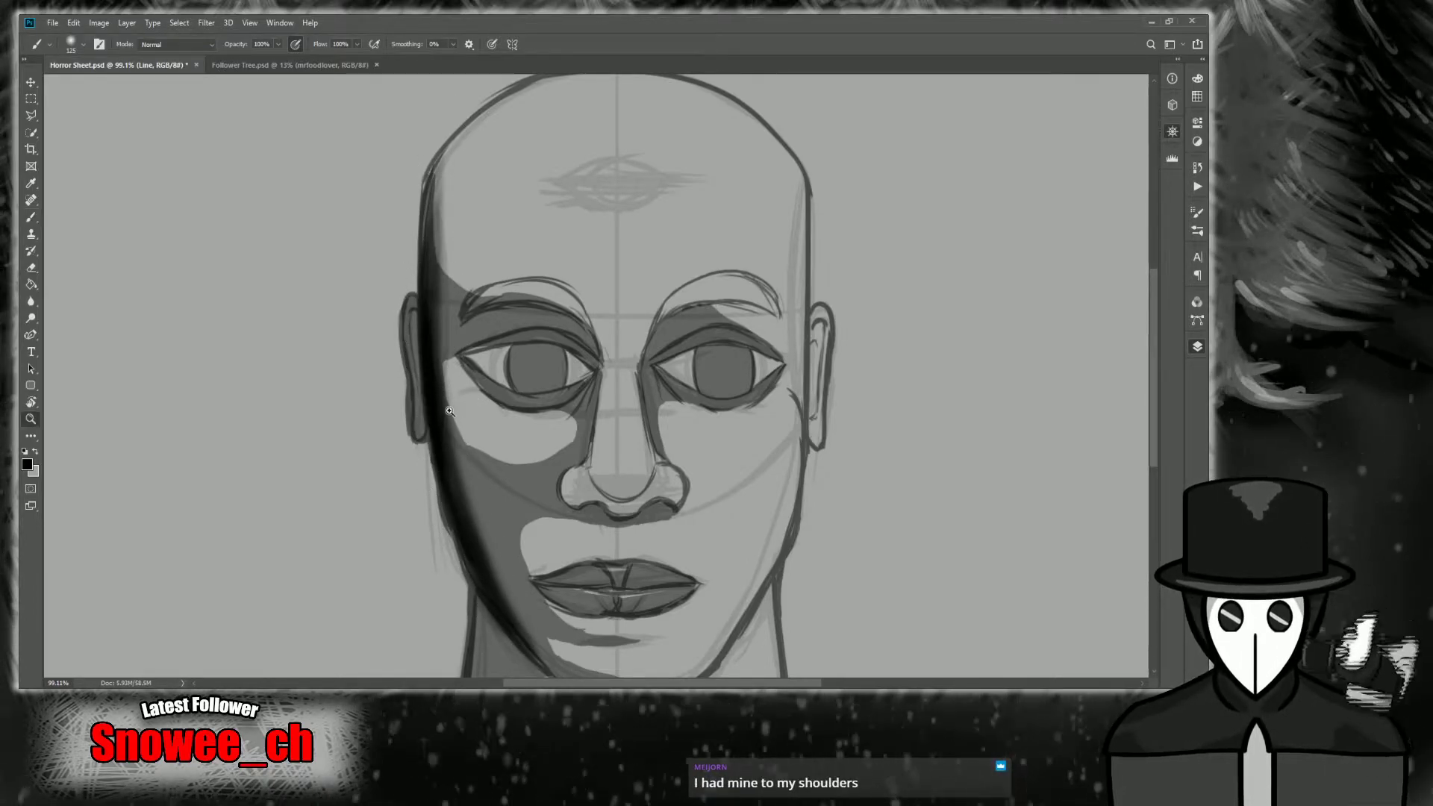
# Reduce the brush size and fill the left ear with black shading.
pyautogui.scroll(5, 440, 402)
pyautogui.press('[')
pyautogui.press('[')
pyautogui.press('[')
pyautogui.press('[')
pyautogui.press('[')
pyautogui.press('[')
pyautogui.press('[')
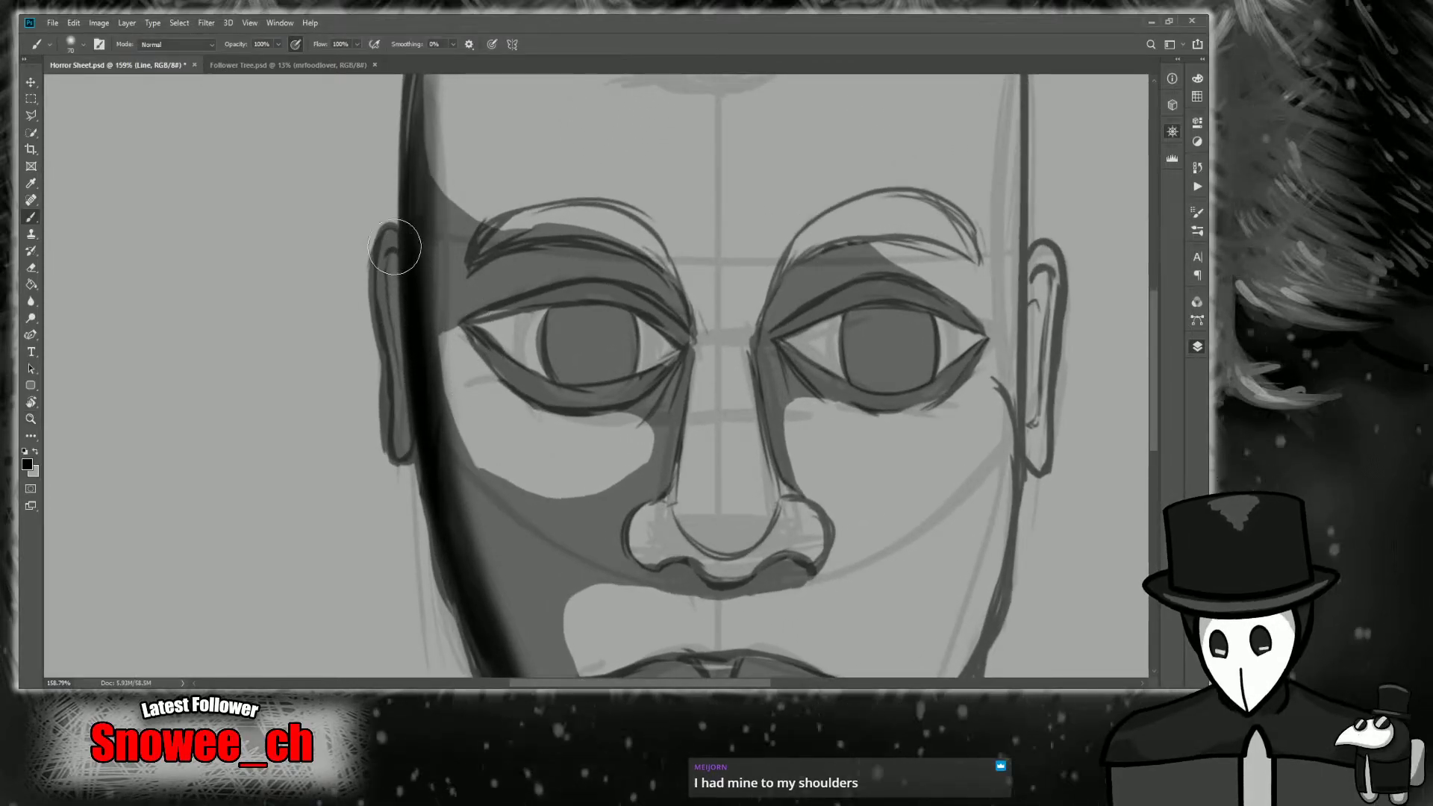
pyautogui.moveTo(396, 366)
pyautogui.mouseDown()
pyautogui.moveTo(380, 254)
pyautogui.moveTo(402, 243)
pyautogui.moveTo(385, 307)
pyautogui.moveTo(394, 238)
pyautogui.moveTo(378, 300)
pyautogui.moveTo(377, 266)
pyautogui.moveTo(409, 384)
pyautogui.moveTo(388, 231)
pyautogui.moveTo(399, 421)
pyautogui.mouseUp()
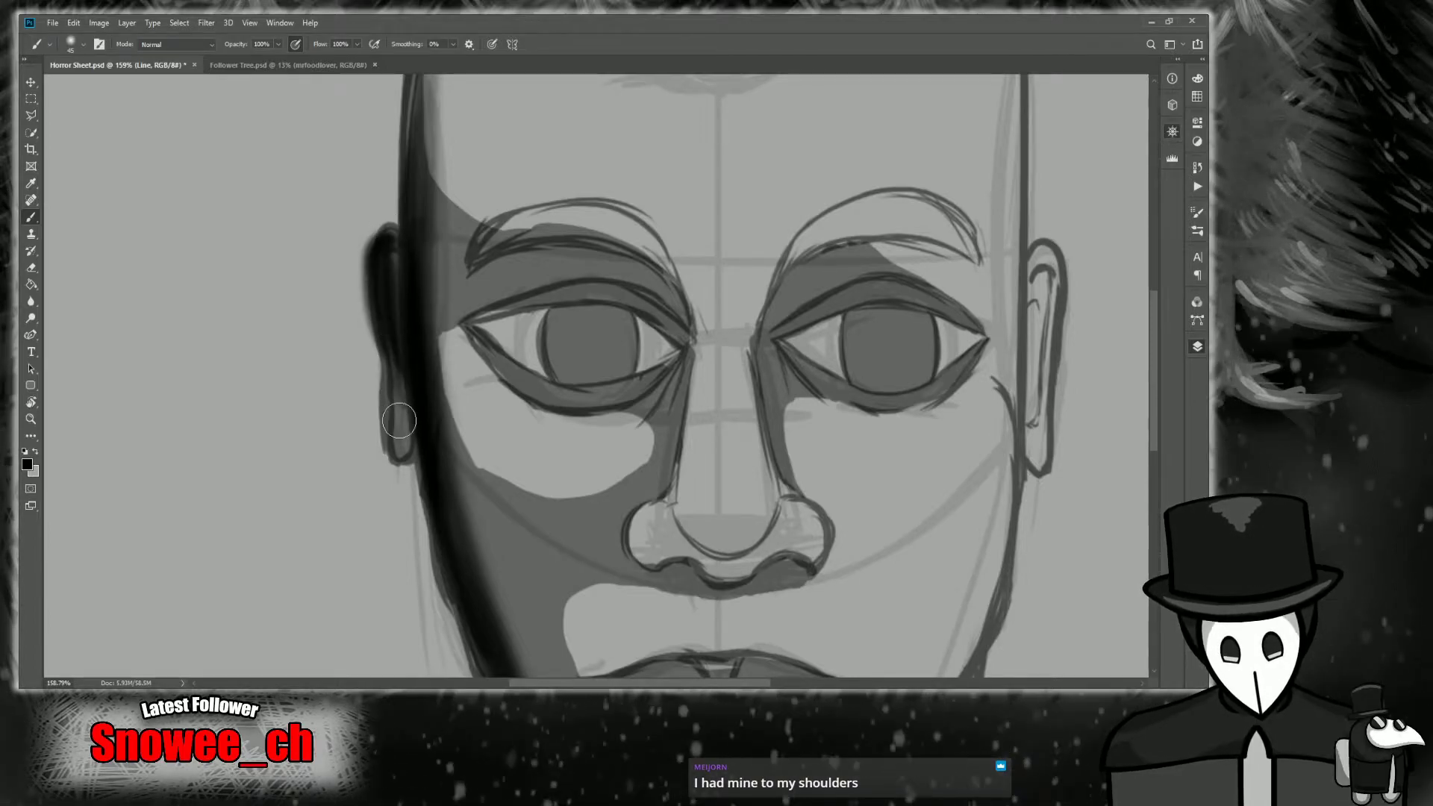
pyautogui.moveTo(396, 319)
pyautogui.mouseDown()
pyautogui.moveTo(395, 435)
pyautogui.moveTo(388, 315)
pyautogui.mouseUp()
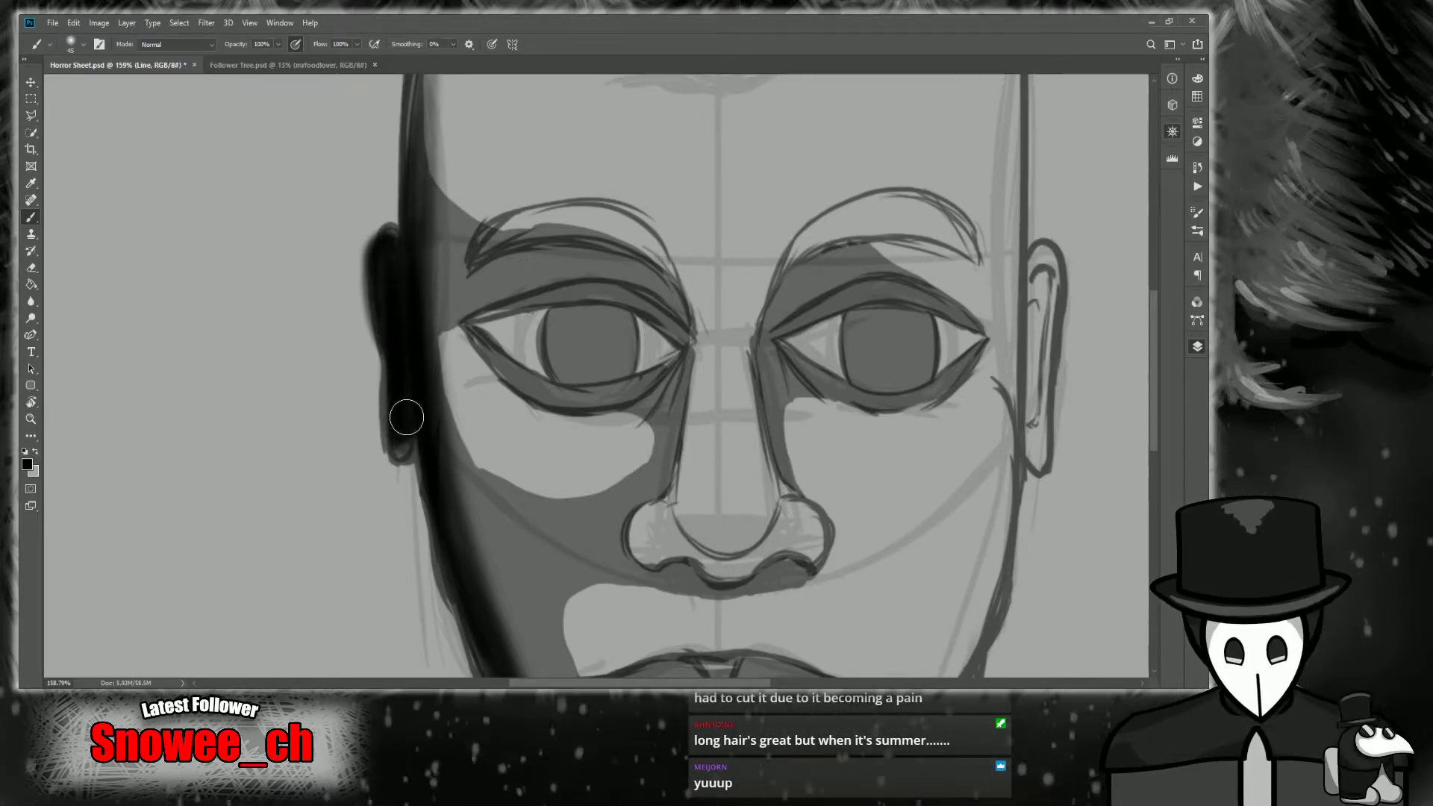
pyautogui.press('e')
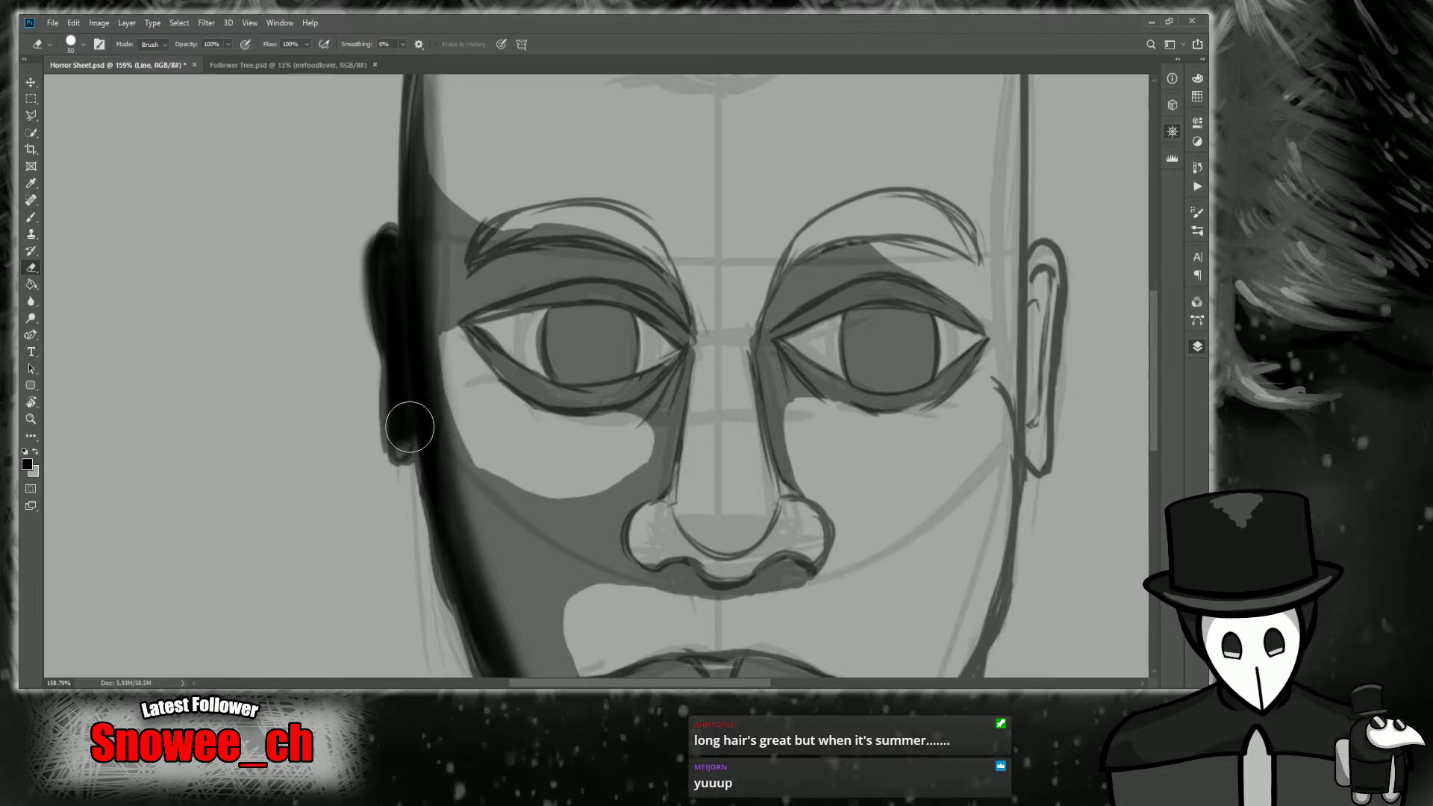
pyautogui.press('b')
pyautogui.moveTo(412, 383)
pyautogui.mouseDown()
pyautogui.moveTo(425, 427)
pyautogui.moveTo(425, 228)
pyautogui.moveTo(434, 423)
pyautogui.mouseUp()
pyautogui.hotkey('ctrl', 'z')
pyautogui.hotkey('ctrl', 'z')
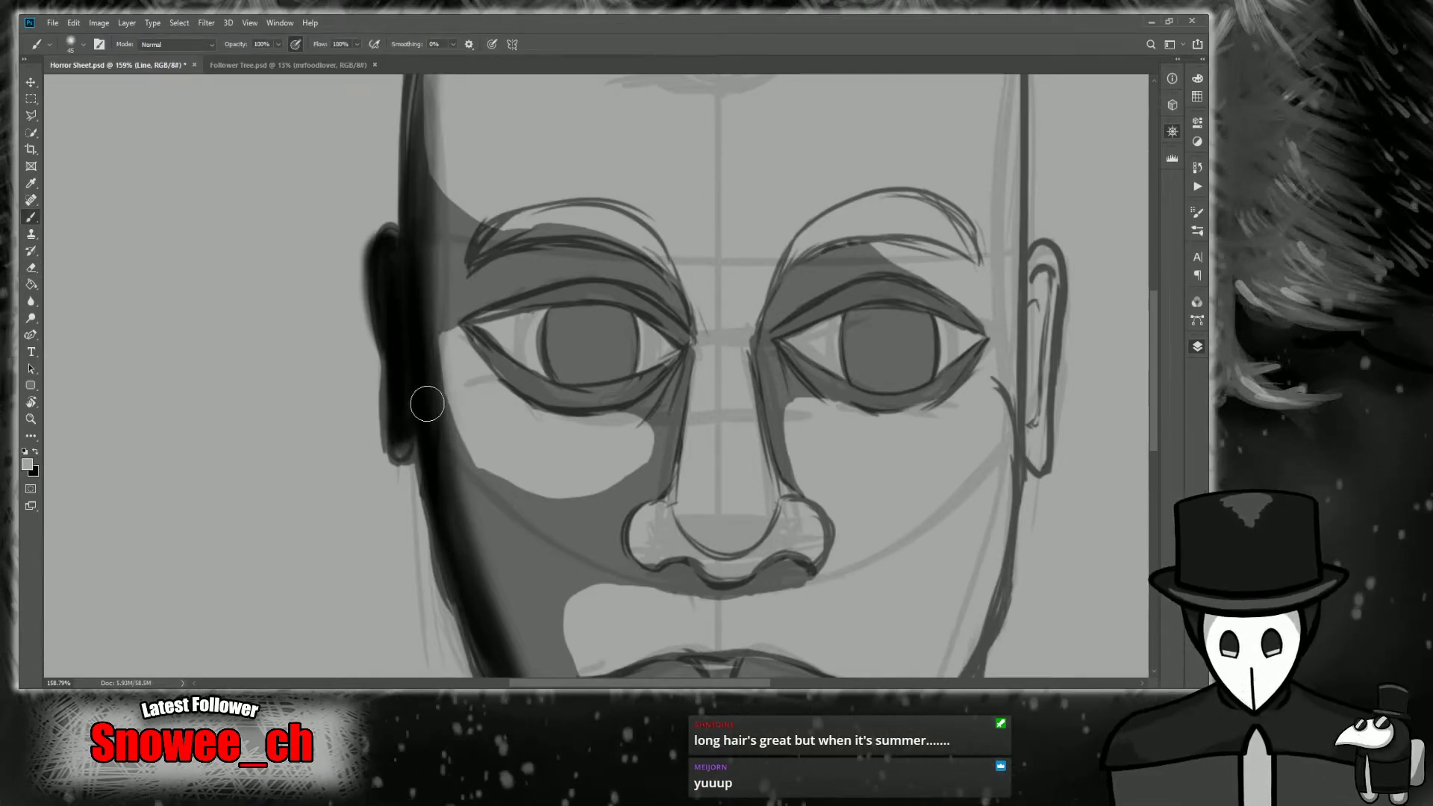
# Paint the black shadow across the left cheek below the eye, extending it toward the side of the nose.
pyautogui.press(']')
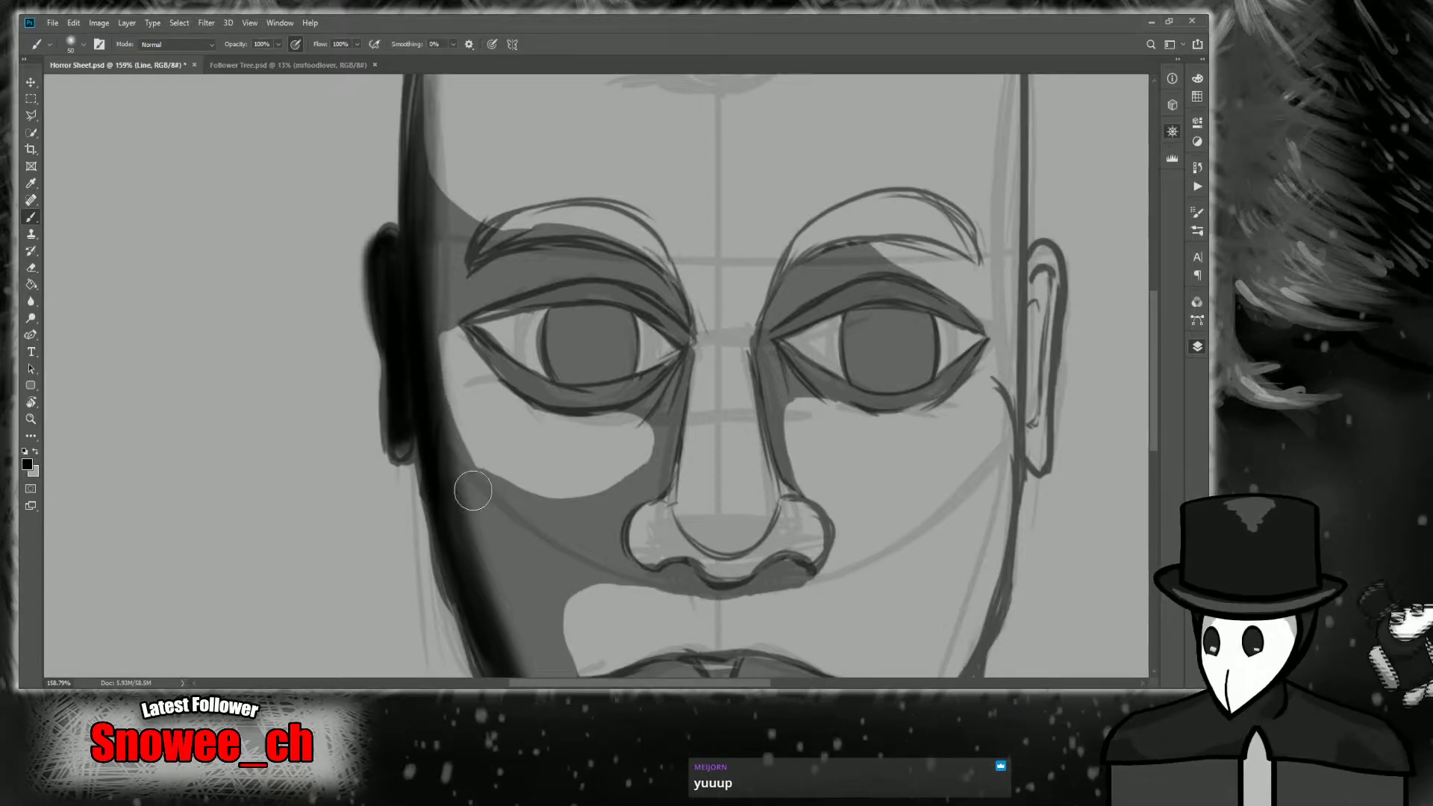
pyautogui.moveTo(432, 333)
pyautogui.mouseDown()
pyautogui.moveTo(442, 385)
pyautogui.moveTo(579, 521)
pyautogui.moveTo(485, 479)
pyautogui.moveTo(433, 310)
pyautogui.moveTo(510, 512)
pyautogui.moveTo(588, 529)
pyautogui.moveTo(455, 388)
pyautogui.moveTo(436, 341)
pyautogui.moveTo(543, 555)
pyautogui.moveTo(587, 541)
pyautogui.moveTo(450, 410)
pyautogui.moveTo(475, 479)
pyautogui.moveTo(631, 501)
pyautogui.moveTo(465, 450)
pyautogui.moveTo(581, 507)
pyautogui.moveTo(599, 492)
pyautogui.moveTo(446, 426)
pyautogui.moveTo(593, 500)
pyautogui.moveTo(495, 495)
pyautogui.moveTo(432, 437)
pyautogui.moveTo(514, 583)
pyautogui.moveTo(465, 487)
pyautogui.moveTo(479, 572)
pyautogui.moveTo(522, 523)
pyautogui.moveTo(496, 609)
pyautogui.moveTo(704, 354)
pyautogui.mouseUp()
pyautogui.press('z')
pyautogui.moveTo(505, 540); pyautogui.dragTo(621, 540)
pyautogui.press('b')
pyautogui.moveTo(444, 351)
pyautogui.mouseDown()
pyautogui.moveTo(550, 331)
pyautogui.moveTo(469, 503)
pyautogui.moveTo(422, 296)
pyautogui.mouseUp()
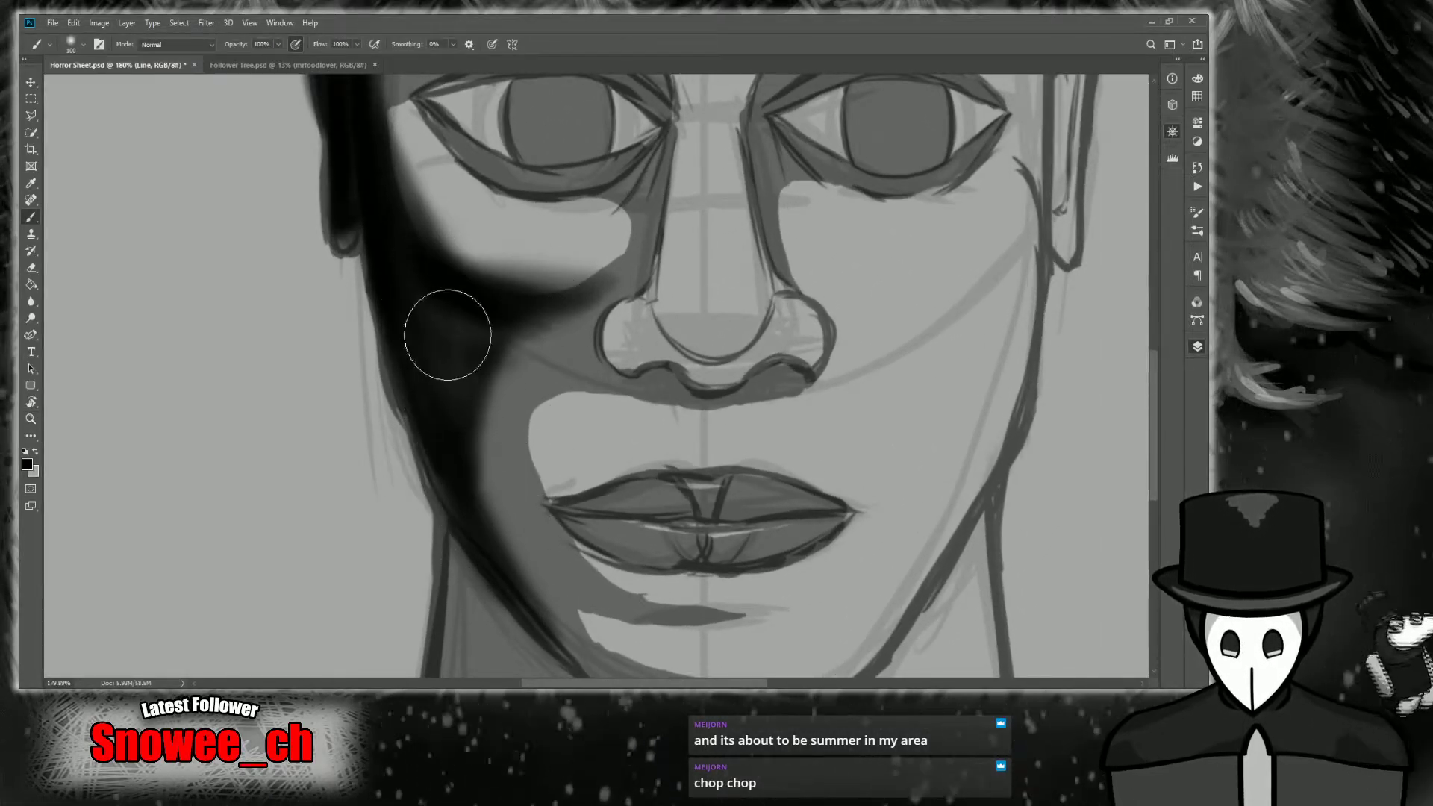
# Extend the shadow down the left jaw, blending it toward the corner of the mouth and the chin.
pyautogui.moveTo(484, 332); pyautogui.dragTo(508, 531)
pyautogui.moveTo(471, 362); pyautogui.dragTo(597, 601)
pyautogui.moveTo(464, 479)
pyautogui.mouseDown()
pyautogui.moveTo(759, 605)
pyautogui.moveTo(626, 600)
pyautogui.moveTo(544, 577)
pyautogui.moveTo(688, 628)
pyautogui.moveTo(470, 458)
pyautogui.mouseUp()
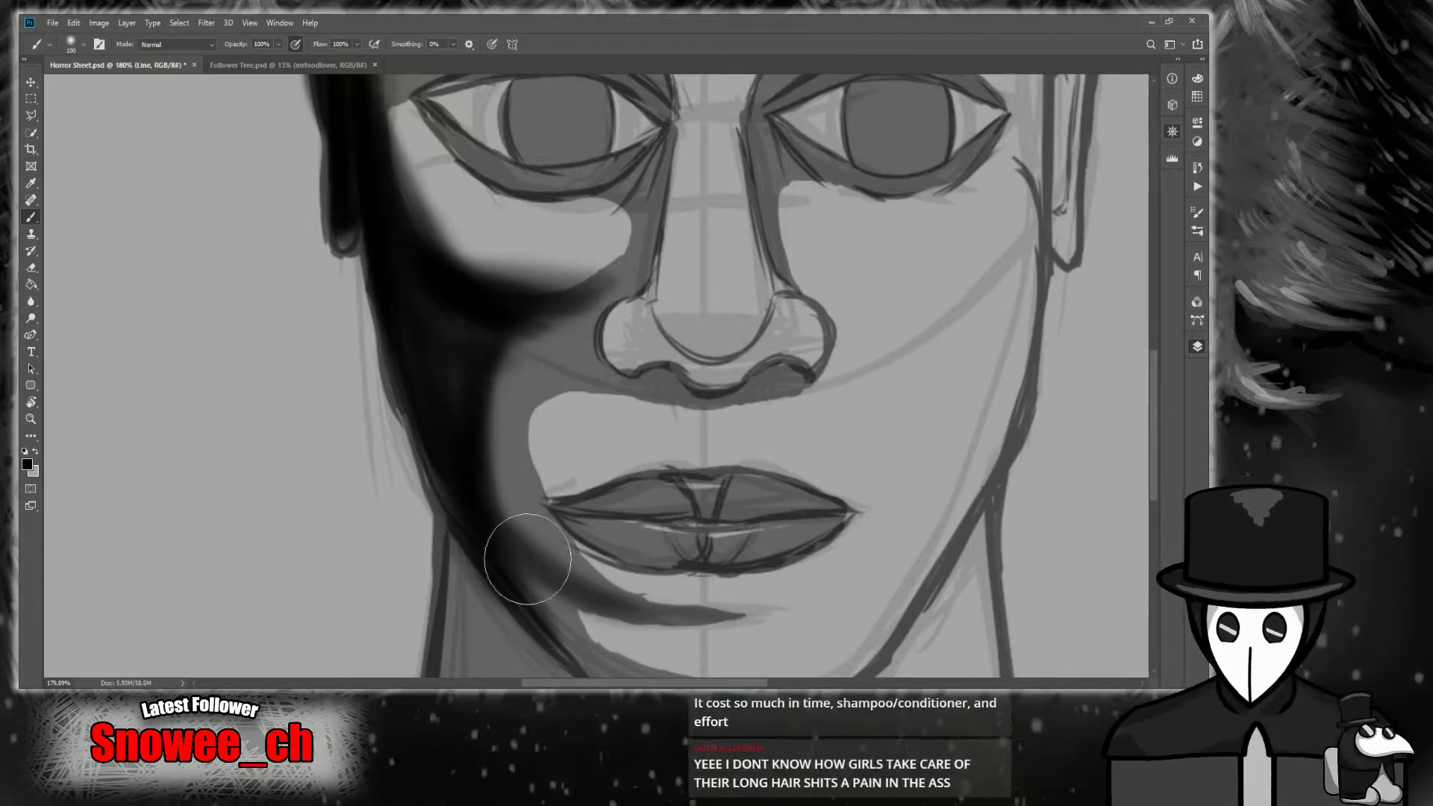
pyautogui.moveTo(538, 578); pyautogui.dragTo(515, 597)
pyautogui.moveTo(973, 343); pyautogui.dragTo(1045, 213)
# Shade the underside of the chin and fill the left side of the neck with a larger black brush.
pyautogui.press('z')
pyautogui.moveTo(882, 464); pyautogui.dragTo(860, 464)
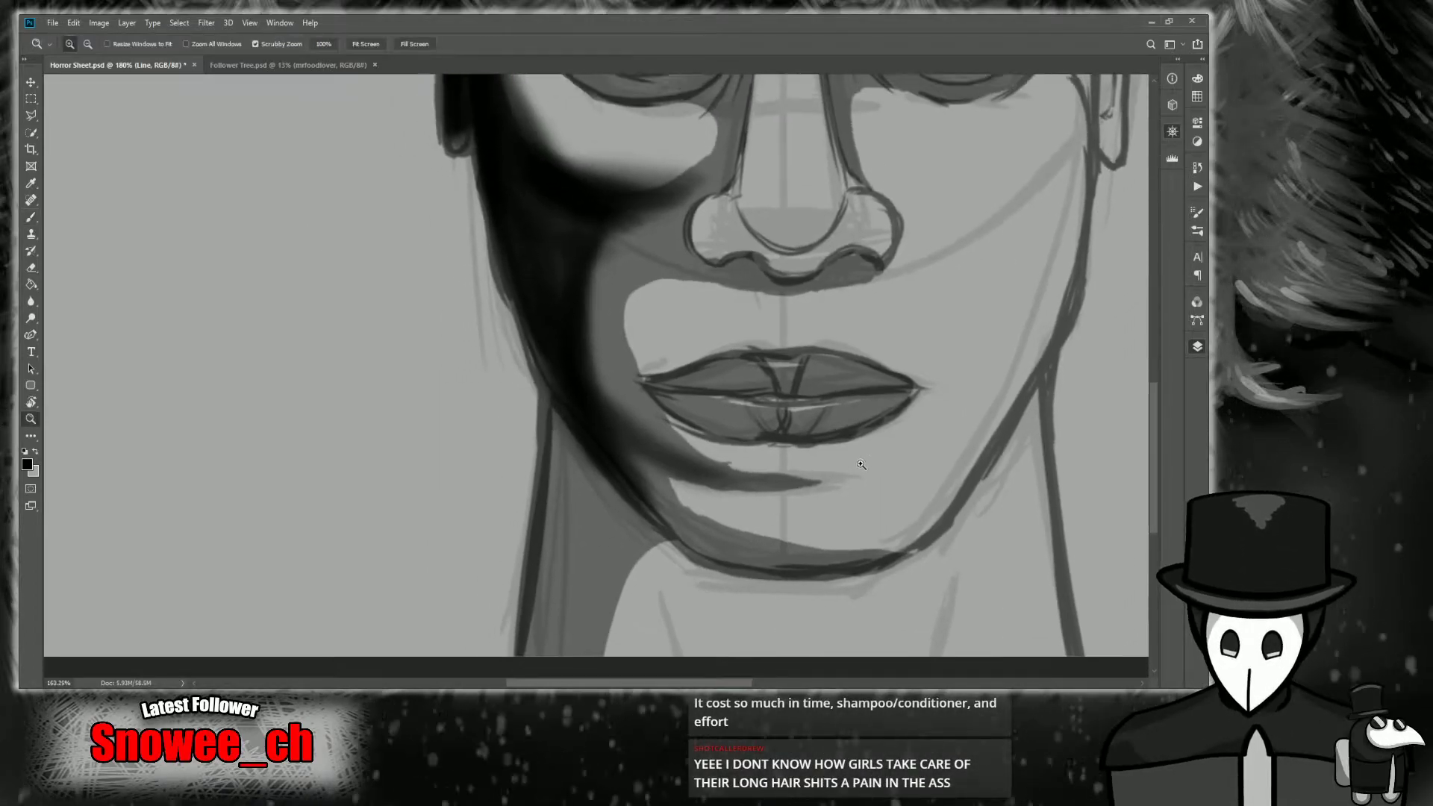
pyautogui.scroll(-1, 861, 464)
pyautogui.press('b')
pyautogui.moveTo(879, 563)
pyautogui.mouseDown()
pyautogui.moveTo(676, 522)
pyautogui.moveTo(858, 556)
pyautogui.moveTo(776, 552)
pyautogui.mouseUp()
pyautogui.moveTo(592, 403)
pyautogui.mouseDown()
pyautogui.moveTo(549, 647)
pyautogui.moveTo(568, 439)
pyautogui.moveTo(538, 649)
pyautogui.moveTo(559, 368)
pyautogui.moveTo(549, 604)
pyautogui.moveTo(567, 485)
pyautogui.moveTo(560, 348)
pyautogui.moveTo(553, 651)
pyautogui.moveTo(596, 403)
pyautogui.moveTo(563, 631)
pyautogui.moveTo(604, 444)
pyautogui.moveTo(553, 646)
pyautogui.moveTo(600, 531)
pyautogui.moveTo(628, 504)
pyautogui.moveTo(582, 619)
pyautogui.moveTo(654, 497)
pyautogui.moveTo(575, 660)
pyautogui.moveTo(572, 598)
pyautogui.moveTo(642, 498)
pyautogui.moveTo(566, 631)
pyautogui.moveTo(597, 551)
pyautogui.moveTo(542, 680)
pyautogui.moveTo(611, 454)
pyautogui.moveTo(613, 489)
pyautogui.moveTo(569, 348)
pyautogui.moveTo(604, 454)
pyautogui.moveTo(594, 435)
pyautogui.moveTo(585, 409)
pyautogui.moveTo(638, 499)
pyautogui.moveTo(544, 257)
pyautogui.moveTo(579, 417)
pyautogui.moveTo(527, 222)
pyautogui.moveTo(609, 462)
pyautogui.moveTo(634, 458)
pyautogui.moveTo(553, 525)
pyautogui.moveTo(544, 603)
pyautogui.moveTo(566, 396)
pyautogui.moveTo(547, 617)
pyautogui.moveTo(596, 494)
pyautogui.moveTo(554, 650)
pyautogui.moveTo(625, 481)
pyautogui.moveTo(596, 507)
pyautogui.moveTo(567, 589)
pyautogui.moveTo(598, 579)
pyautogui.moveTo(620, 531)
pyautogui.moveTo(594, 548)
pyautogui.moveTo(593, 597)
pyautogui.mouseUp()
pyautogui.press(']')
pyautogui.press(']')
pyautogui.press(']')
pyautogui.press(']')
pyautogui.moveTo(669, 524)
pyautogui.mouseDown()
pyautogui.moveTo(596, 648)
pyautogui.moveTo(708, 535)
pyautogui.moveTo(619, 669)
pyautogui.moveTo(681, 551)
pyautogui.moveTo(631, 655)
pyautogui.moveTo(703, 543)
pyautogui.moveTo(658, 650)
pyautogui.moveTo(729, 559)
pyautogui.moveTo(676, 629)
pyautogui.moveTo(728, 564)
pyautogui.moveTo(690, 647)
pyautogui.moveTo(666, 604)
pyautogui.moveTo(635, 614)
pyautogui.moveTo(673, 529)
pyautogui.moveTo(604, 658)
pyautogui.moveTo(641, 511)
pyautogui.moveTo(624, 514)
pyautogui.moveTo(619, 462)
pyautogui.moveTo(590, 535)
pyautogui.moveTo(506, 177)
pyautogui.moveTo(570, 384)
pyautogui.moveTo(541, 203)
pyautogui.moveTo(576, 261)
pyautogui.moveTo(526, 191)
pyautogui.moveTo(588, 226)
pyautogui.moveTo(631, 204)
pyautogui.moveTo(572, 252)
pyautogui.moveTo(703, 177)
pyautogui.moveTo(598, 285)
pyautogui.moveTo(660, 467)
pyautogui.moveTo(607, 245)
pyautogui.moveTo(599, 317)
pyautogui.moveTo(680, 444)
pyautogui.moveTo(604, 241)
pyautogui.moveTo(687, 441)
pyautogui.moveTo(605, 312)
pyautogui.mouseUp()
pyautogui.moveTo(687, 452)
pyautogui.mouseDown()
pyautogui.moveTo(631, 411)
pyautogui.moveTo(610, 374)
pyautogui.moveTo(833, 451)
pyautogui.moveTo(676, 433)
pyautogui.moveTo(836, 478)
pyautogui.moveTo(591, 316)
pyautogui.mouseUp()
# Check the painted shading on its own with the sketch layers hidden, and show the sketch again.
pyautogui.press('z')
pyautogui.moveTo(699, 400); pyautogui.dragTo(648, 400)
pyautogui.click(1026, 463)
pyautogui.click(1027, 446)
pyautogui.click(1026, 448)
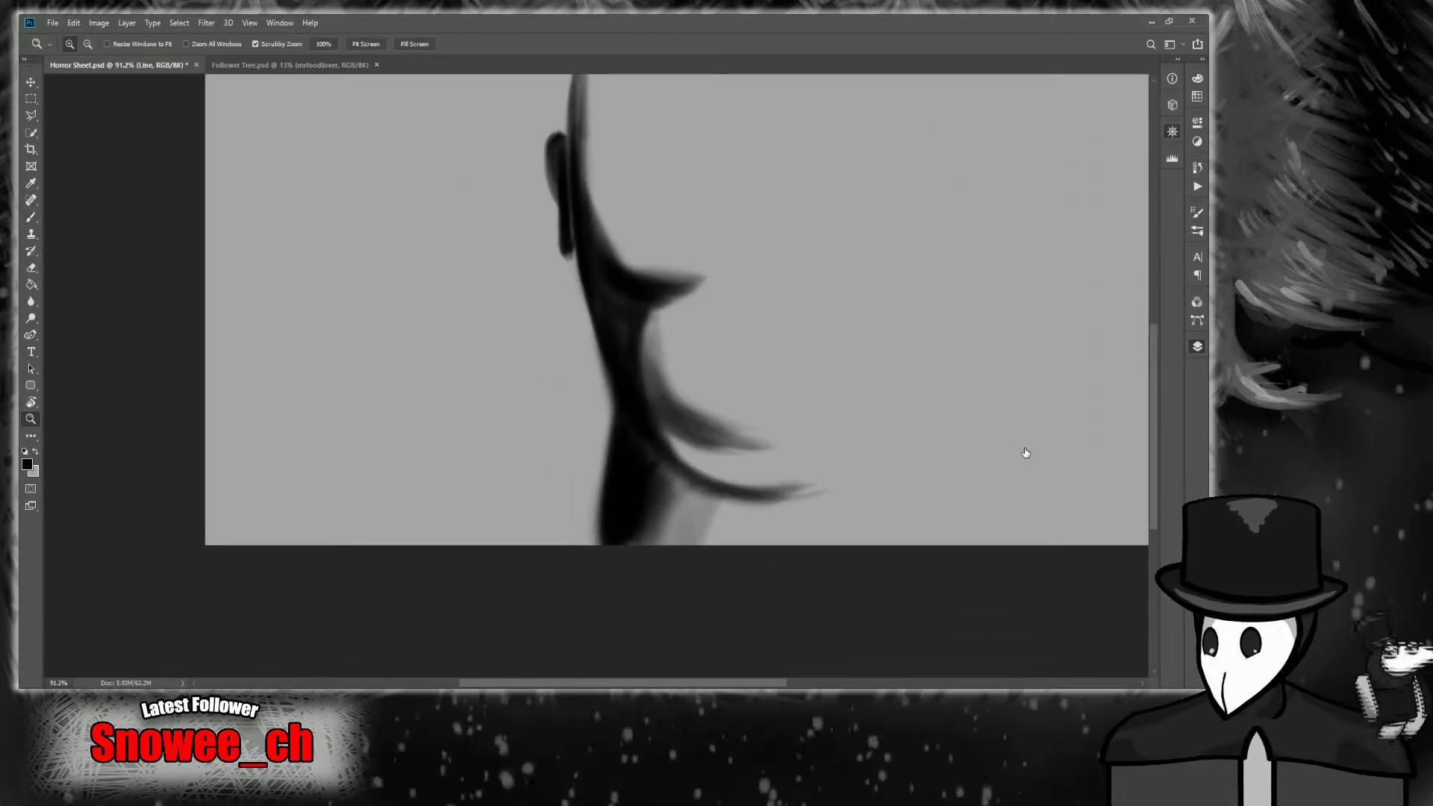
pyautogui.hotkey('ctrl', ',')
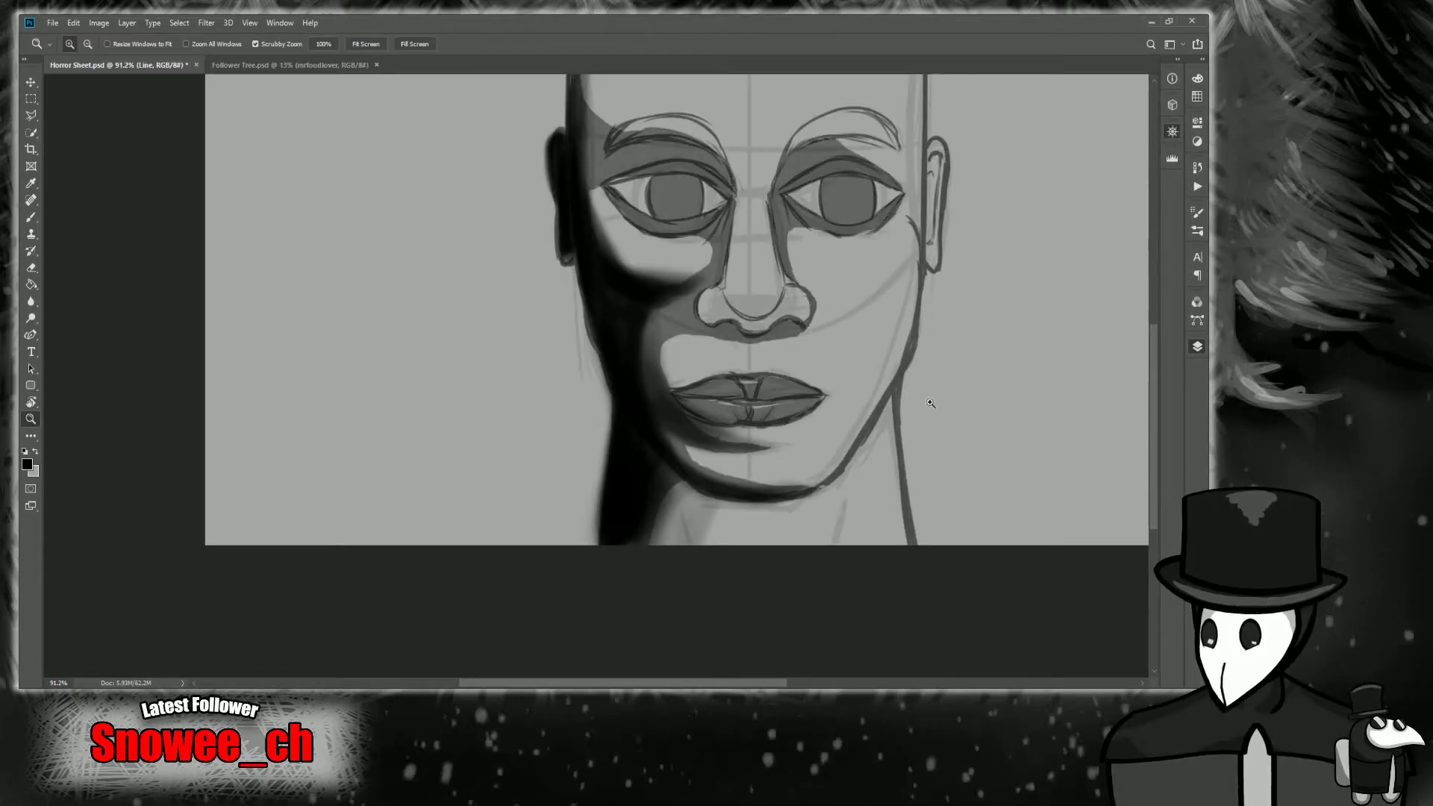
# Reduce the brush to 30 px and shade the lower edge of the bottom lip from the left corner toward the centre.
pyautogui.scroll(3, 750, 433)
pyautogui.press('b')
pyautogui.press('[')
pyautogui.press('[')
pyautogui.press('[')
pyautogui.press('[')
pyautogui.press('[')
pyautogui.press('[')
pyautogui.press('[')
pyautogui.press('[')
pyautogui.press('[')
pyautogui.press('[')
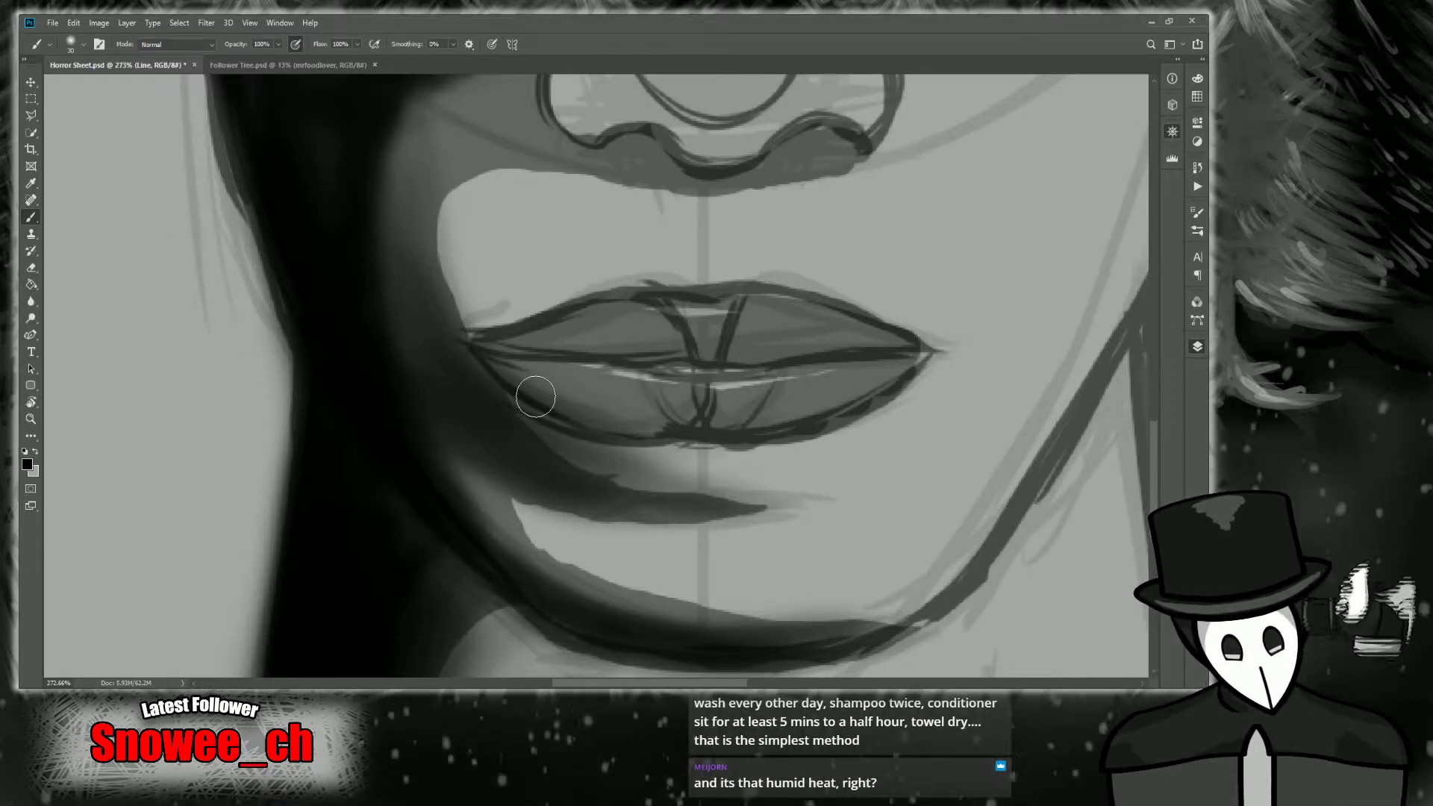
pyautogui.press('z')
pyautogui.moveTo(544, 396)
pyautogui.mouseDown()
pyautogui.moveTo(538, 405)
pyautogui.moveTo(565, 373)
pyautogui.mouseUp()
pyautogui.press('b')
pyautogui.moveTo(450, 351)
pyautogui.mouseDown()
pyautogui.moveTo(553, 415)
pyautogui.moveTo(664, 434)
pyautogui.mouseUp()
pyautogui.moveTo(511, 382); pyautogui.dragTo(708, 443)
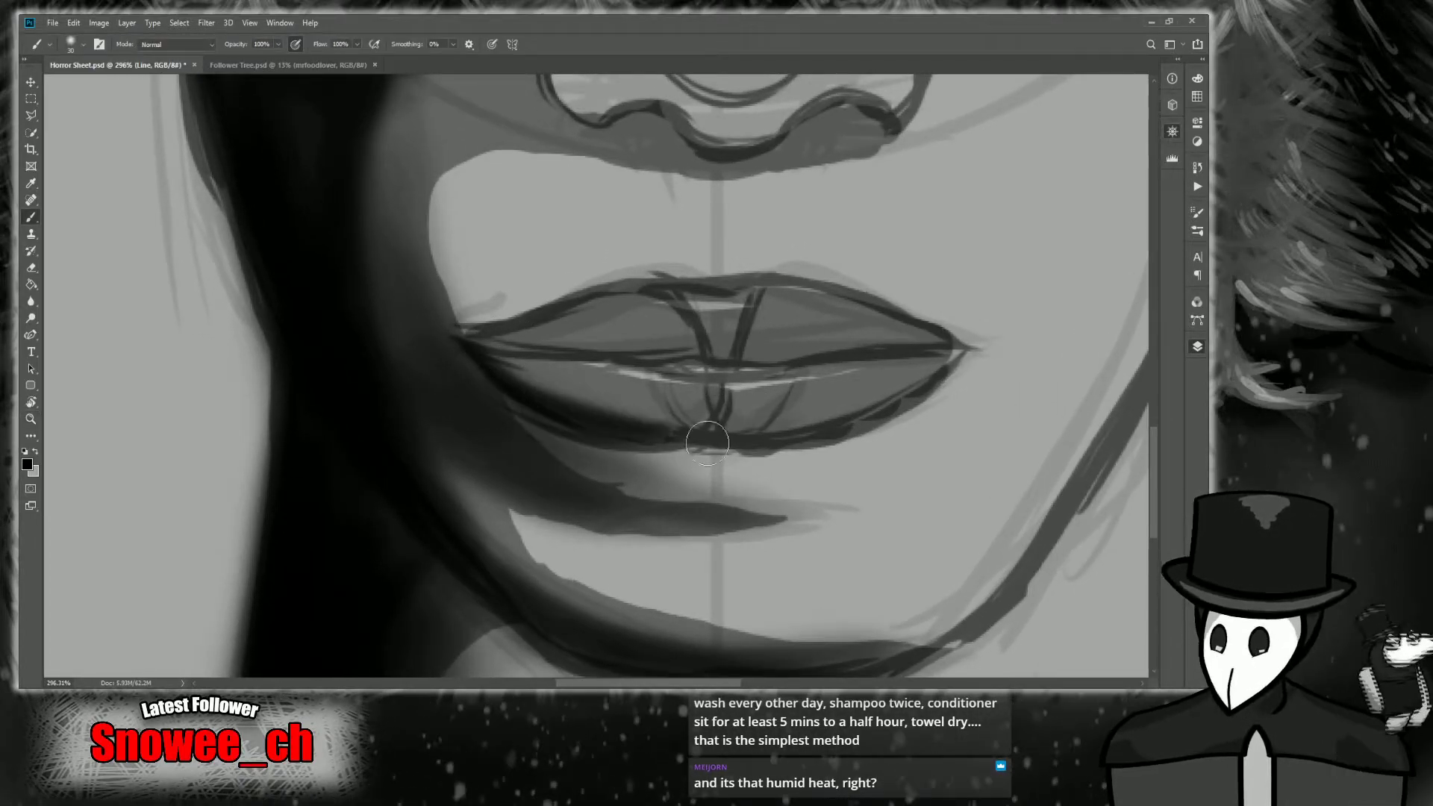
pyautogui.moveTo(580, 417); pyautogui.dragTo(737, 424)
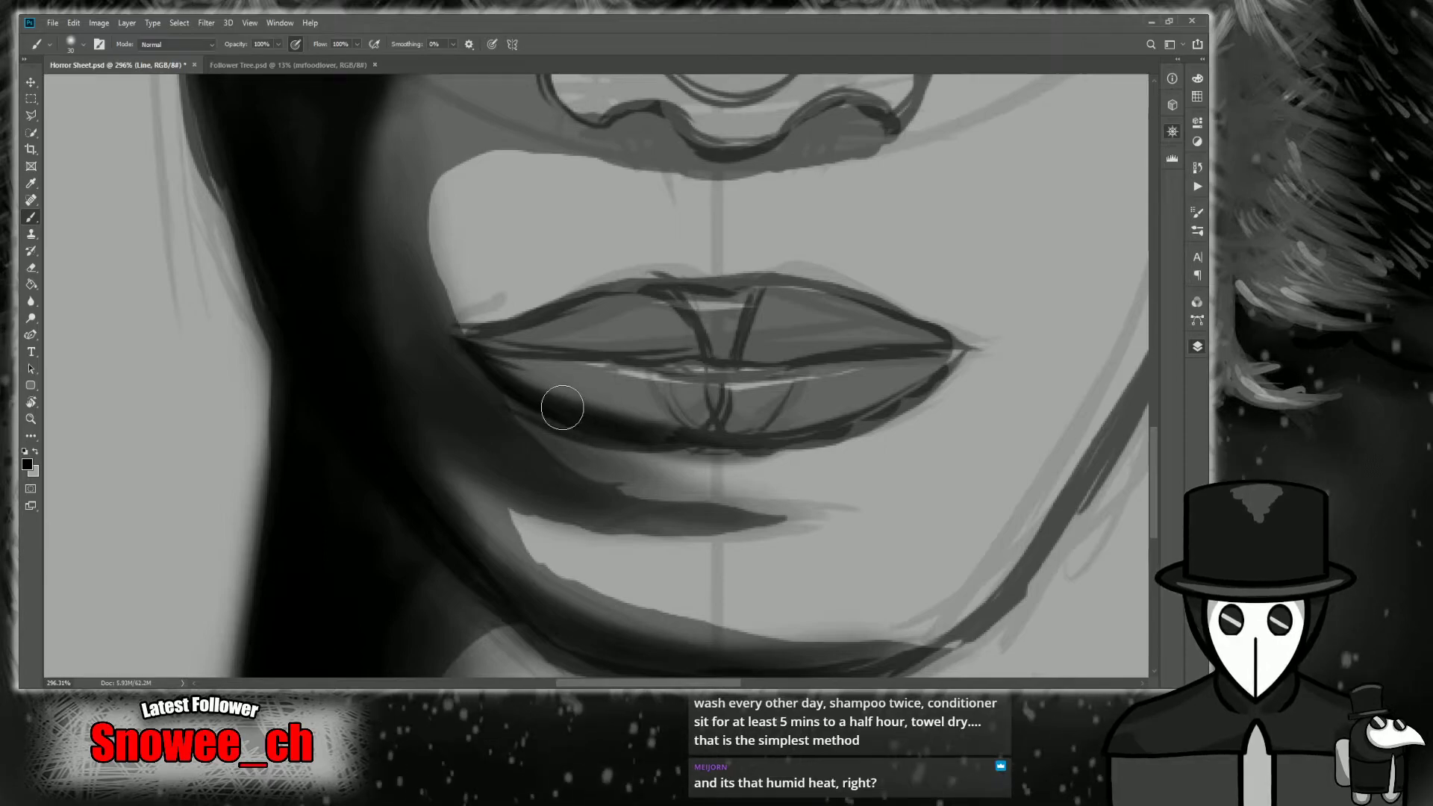
# Continue the dark shading along the bottom lip from its centre to the right corner of the mouth.
pyautogui.moveTo(580, 414); pyautogui.dragTo(864, 412)
pyautogui.moveTo(739, 427); pyautogui.dragTo(966, 359)
pyautogui.moveTo(802, 436)
pyautogui.mouseDown()
pyautogui.moveTo(851, 425)
pyautogui.moveTo(970, 350)
pyautogui.mouseUp()
pyautogui.moveTo(953, 362); pyautogui.dragTo(691, 430)
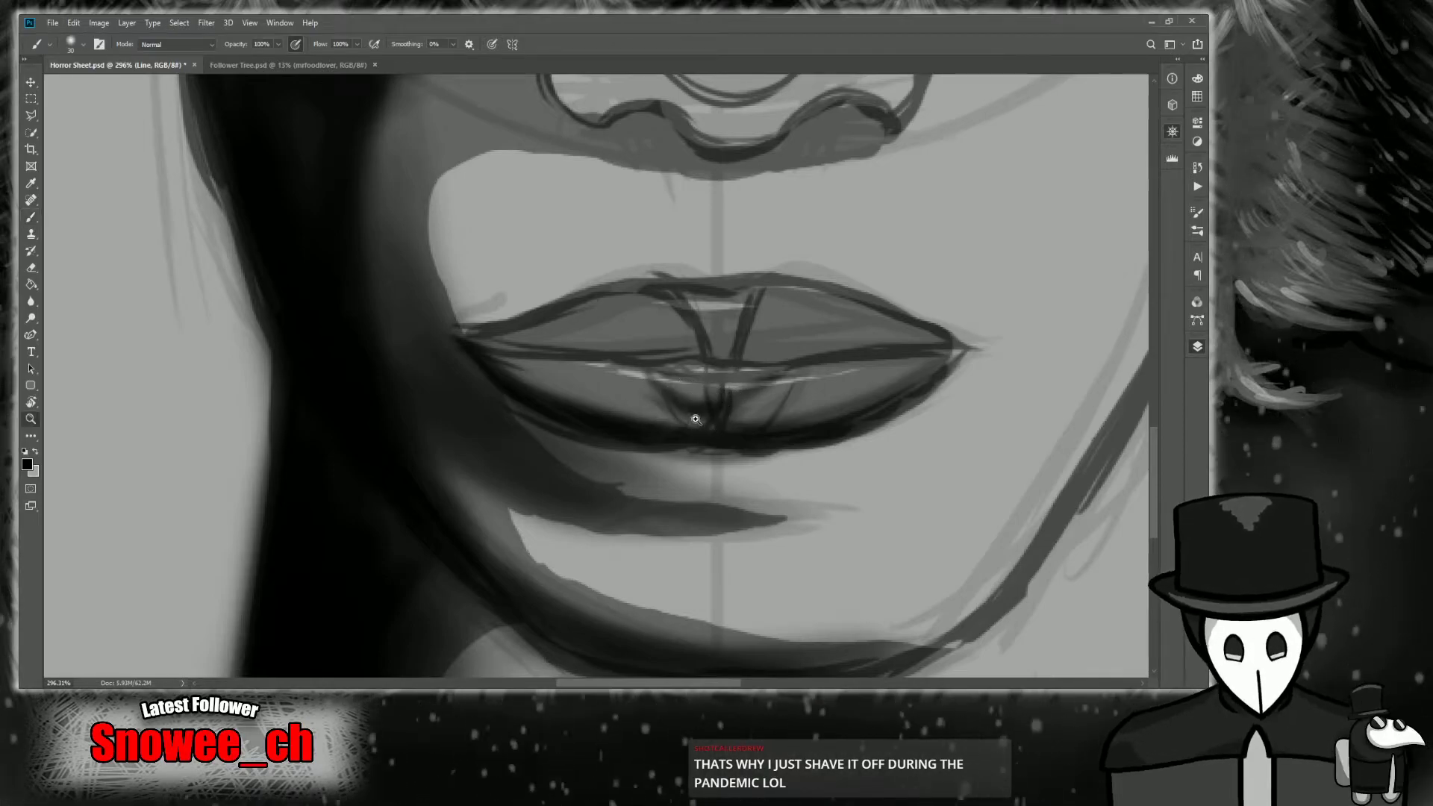
# Darken the line between the lips and reinforce the bottom lip's lower contour with a smaller brush.
pyautogui.scroll(-2, 704, 414)
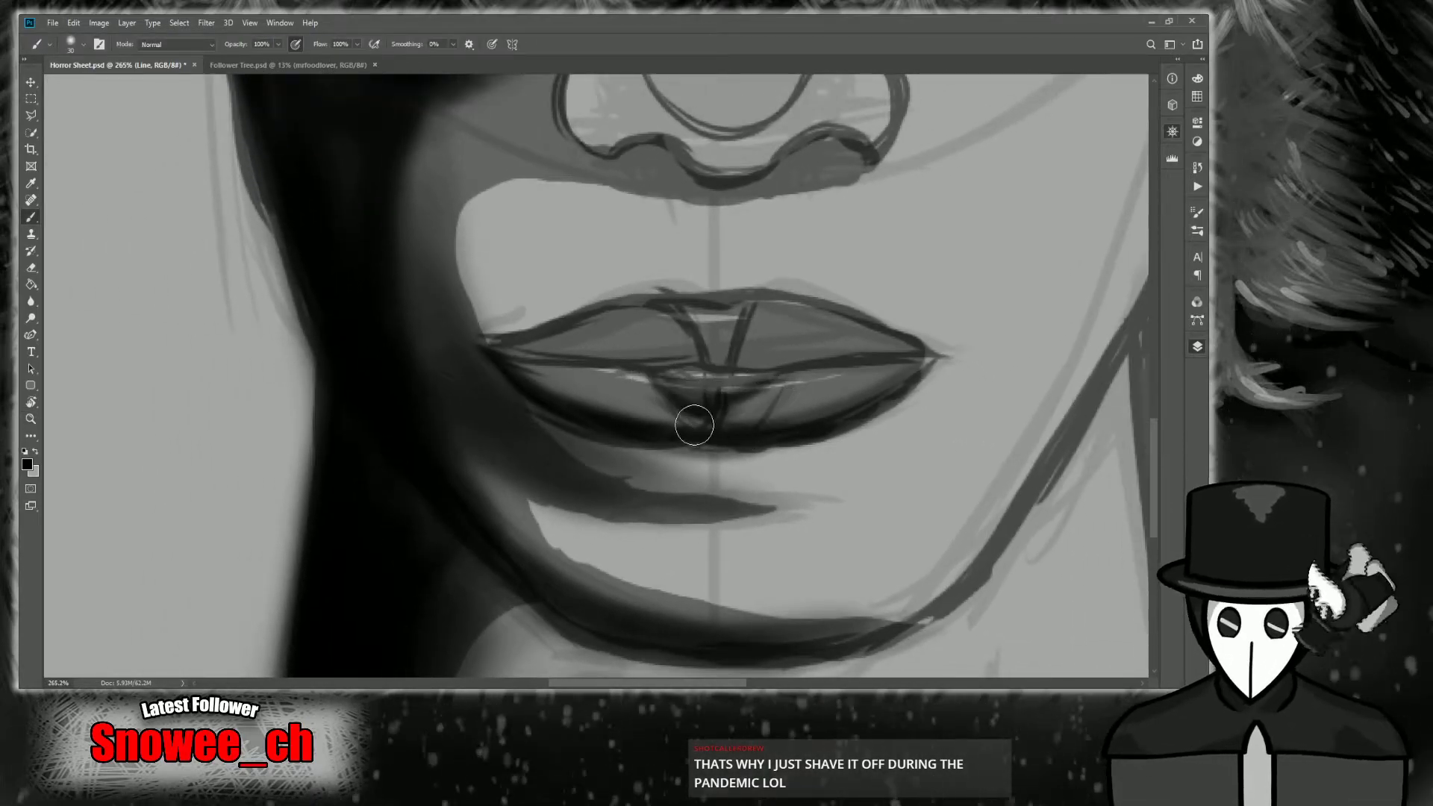
pyautogui.moveTo(504, 357); pyautogui.dragTo(713, 349)
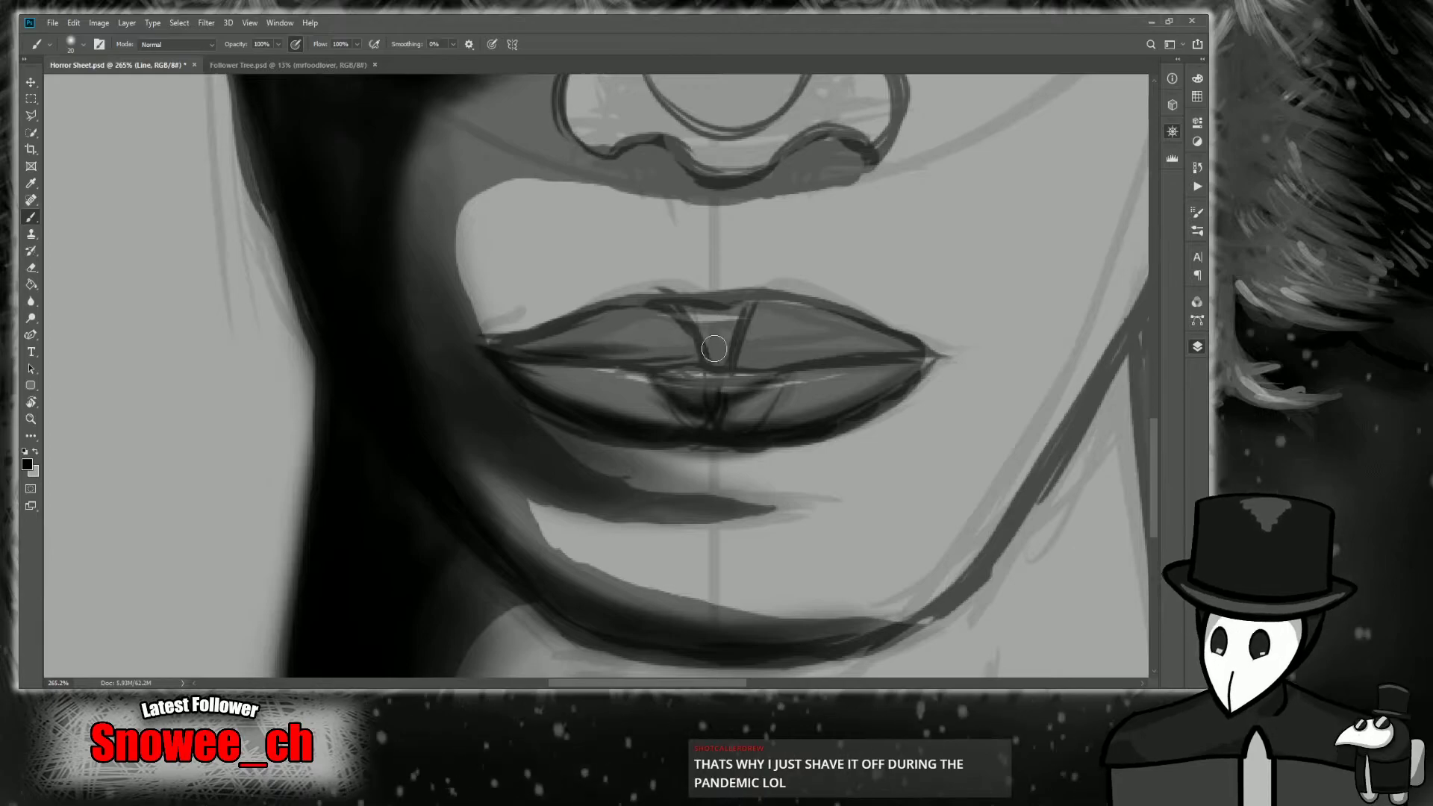
pyautogui.moveTo(552, 362)
pyautogui.mouseDown()
pyautogui.moveTo(845, 364)
pyautogui.moveTo(734, 378)
pyautogui.moveTo(941, 358)
pyautogui.moveTo(561, 356)
pyautogui.mouseUp()
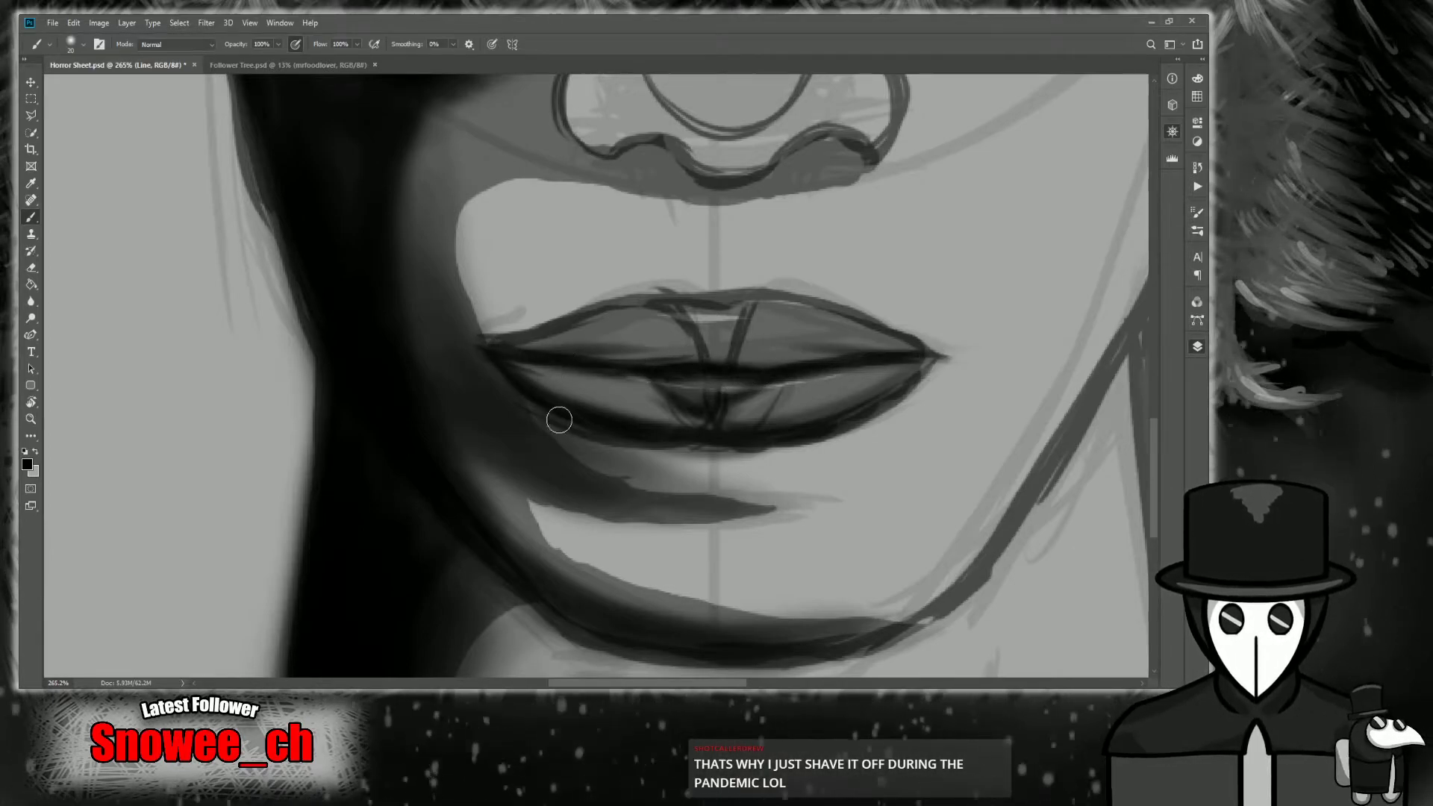
pyautogui.press(']')
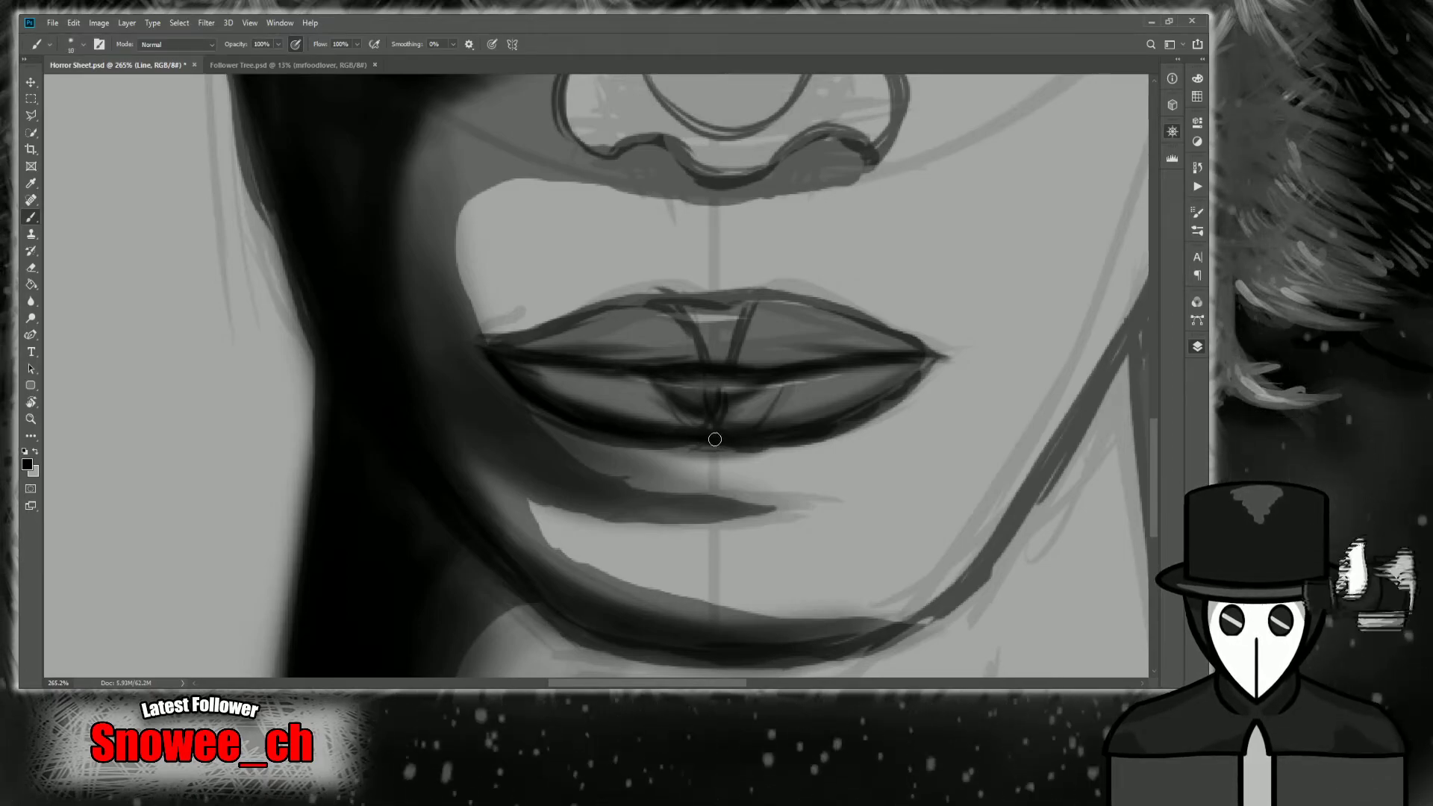
pyautogui.moveTo(836, 423); pyautogui.dragTo(880, 392)
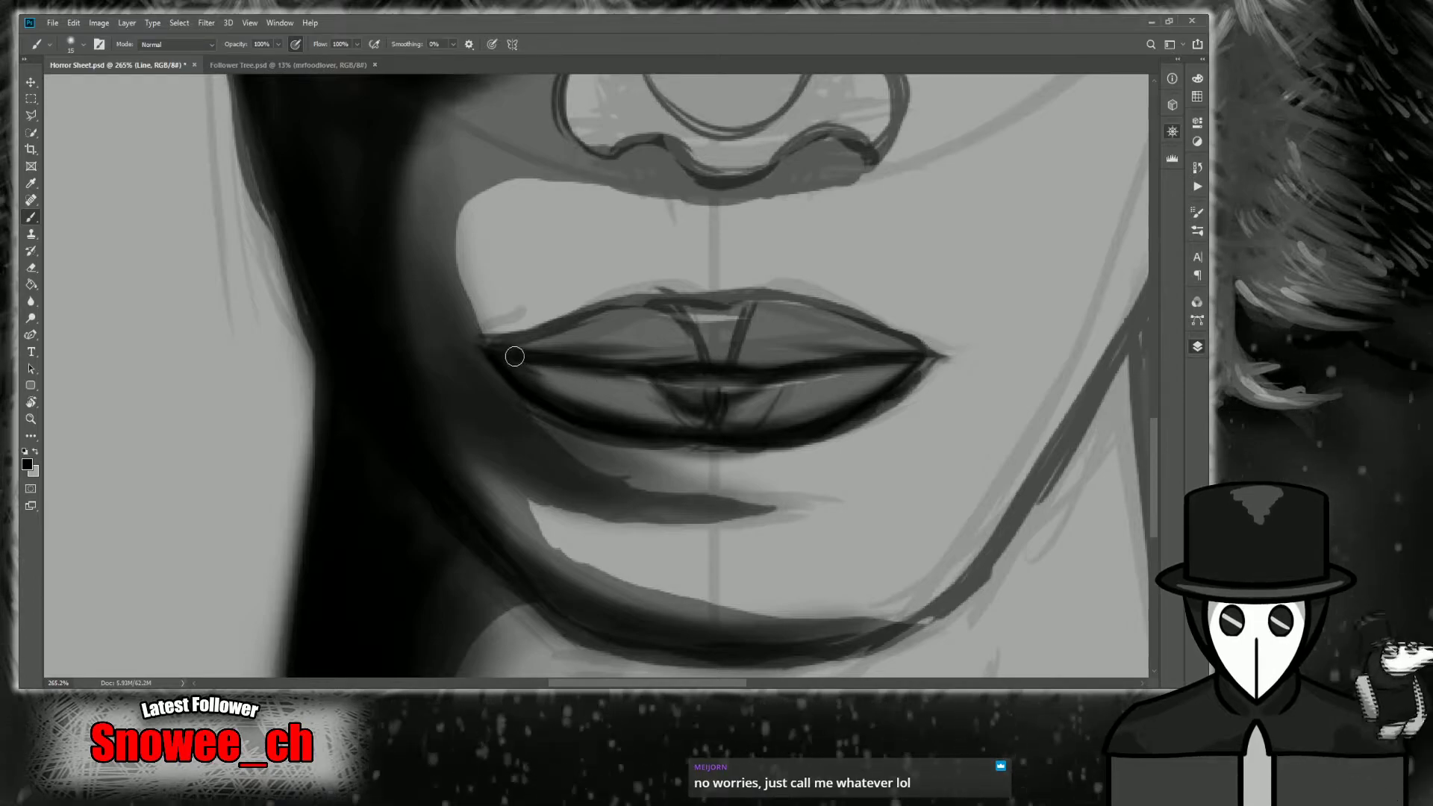
# Darken the line between the lips and the left mouth corner, and clean up the corner's upper tip with the eraser.
pyautogui.moveTo(489, 342)
pyautogui.mouseDown()
pyautogui.moveTo(611, 369)
pyautogui.moveTo(553, 362)
pyautogui.moveTo(762, 370)
pyautogui.moveTo(750, 379)
pyautogui.moveTo(860, 357)
pyautogui.mouseUp()
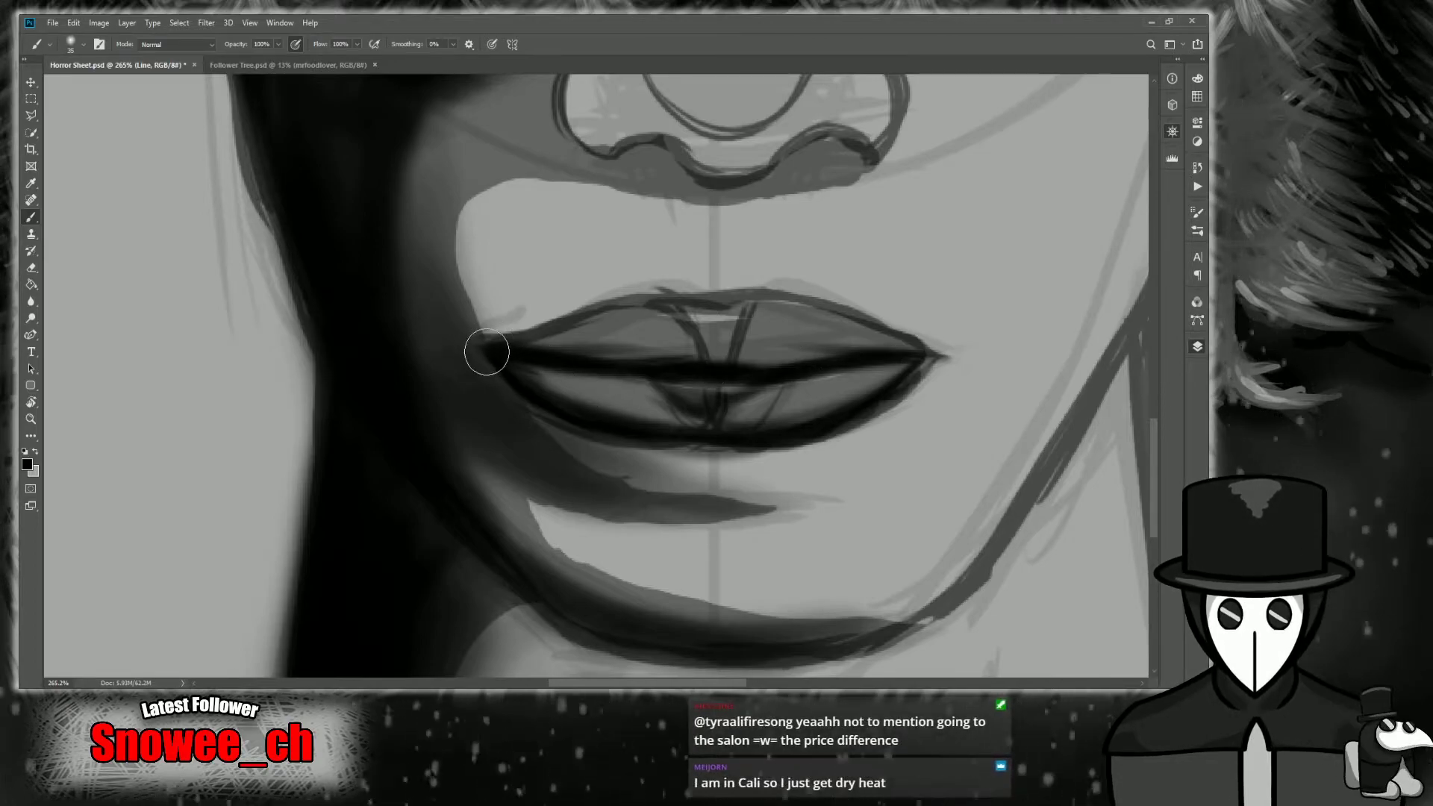
pyautogui.hotkey('ctrl', 'space')
pyautogui.moveTo(522, 367)
pyautogui.mouseDown()
pyautogui.moveTo(515, 377)
pyautogui.moveTo(525, 367)
pyautogui.mouseUp()
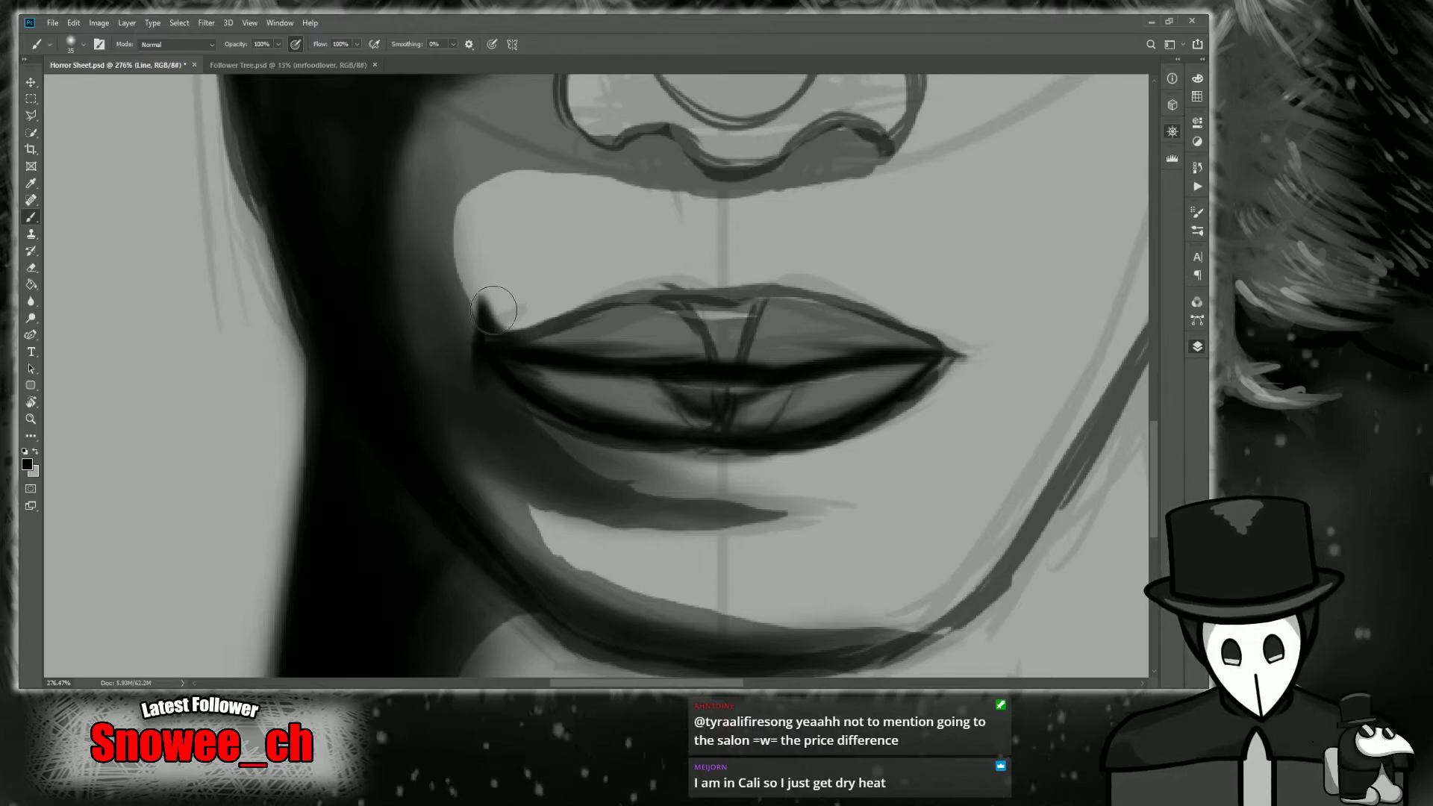
pyautogui.press('e')
pyautogui.click(478, 301)
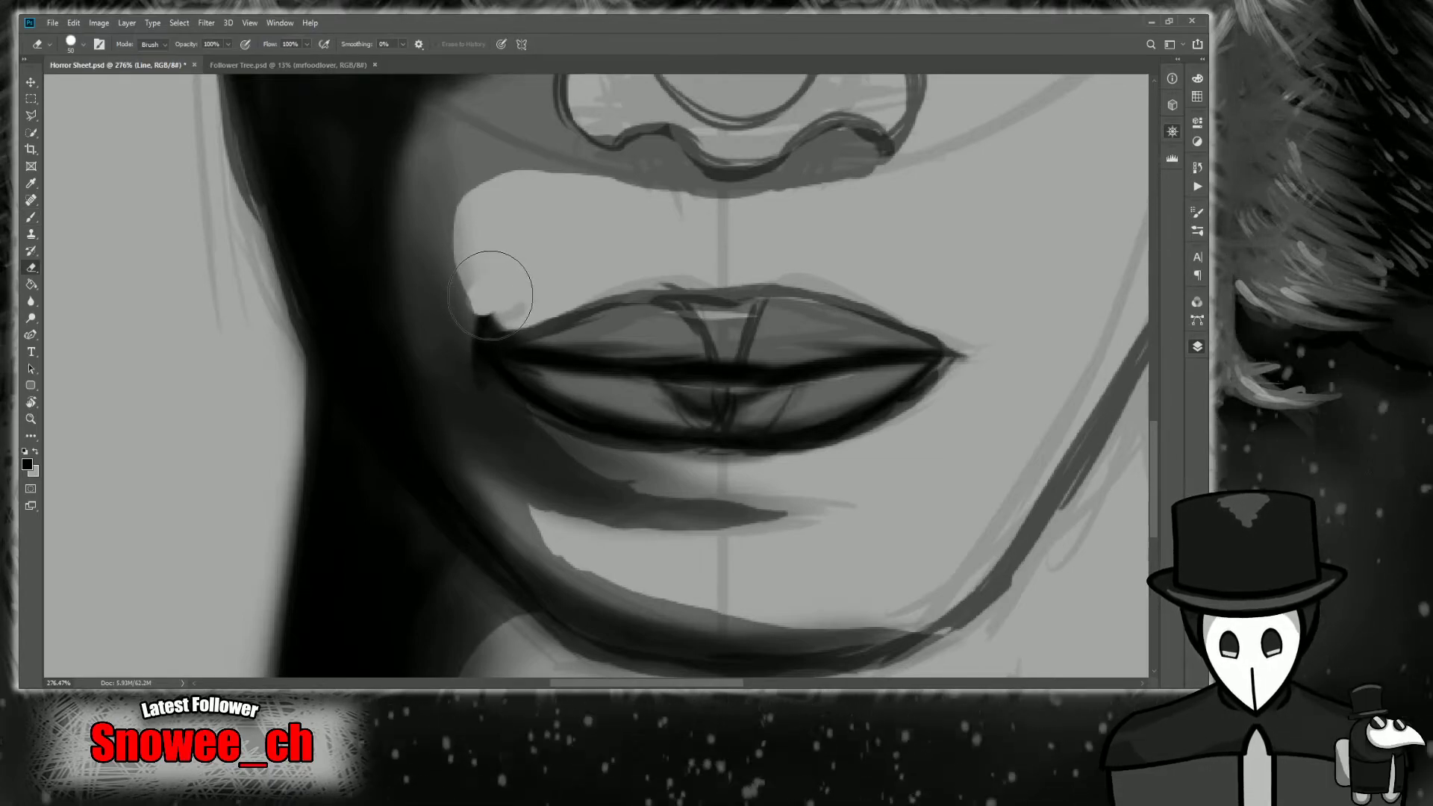
pyautogui.press('b')
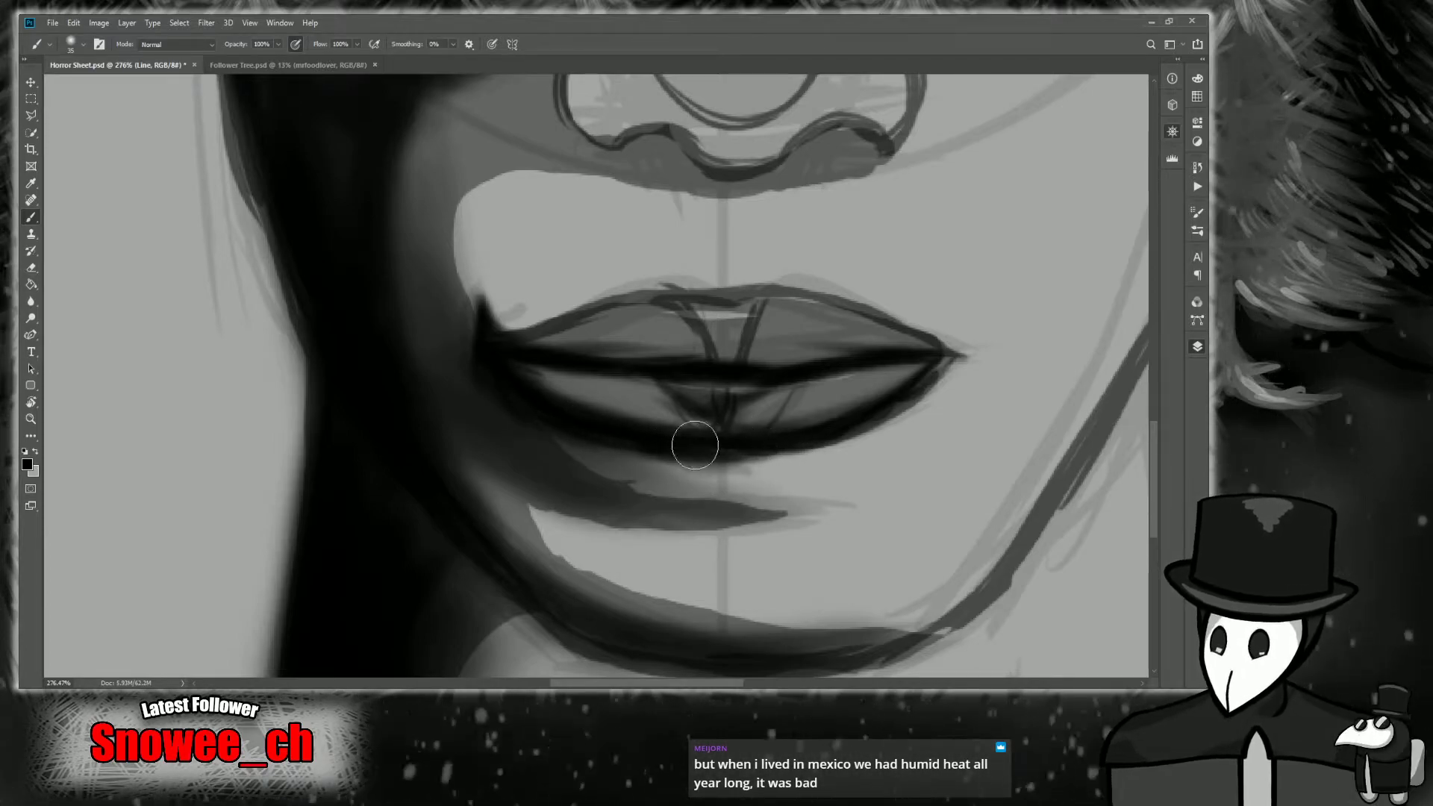
# Deepen the shadow under the bottom lip from its centre back to the left mouth corner.
pyautogui.moveTo(707, 516)
pyautogui.mouseDown()
pyautogui.moveTo(746, 507)
pyautogui.moveTo(629, 512)
pyautogui.moveTo(527, 432)
pyautogui.mouseUp()
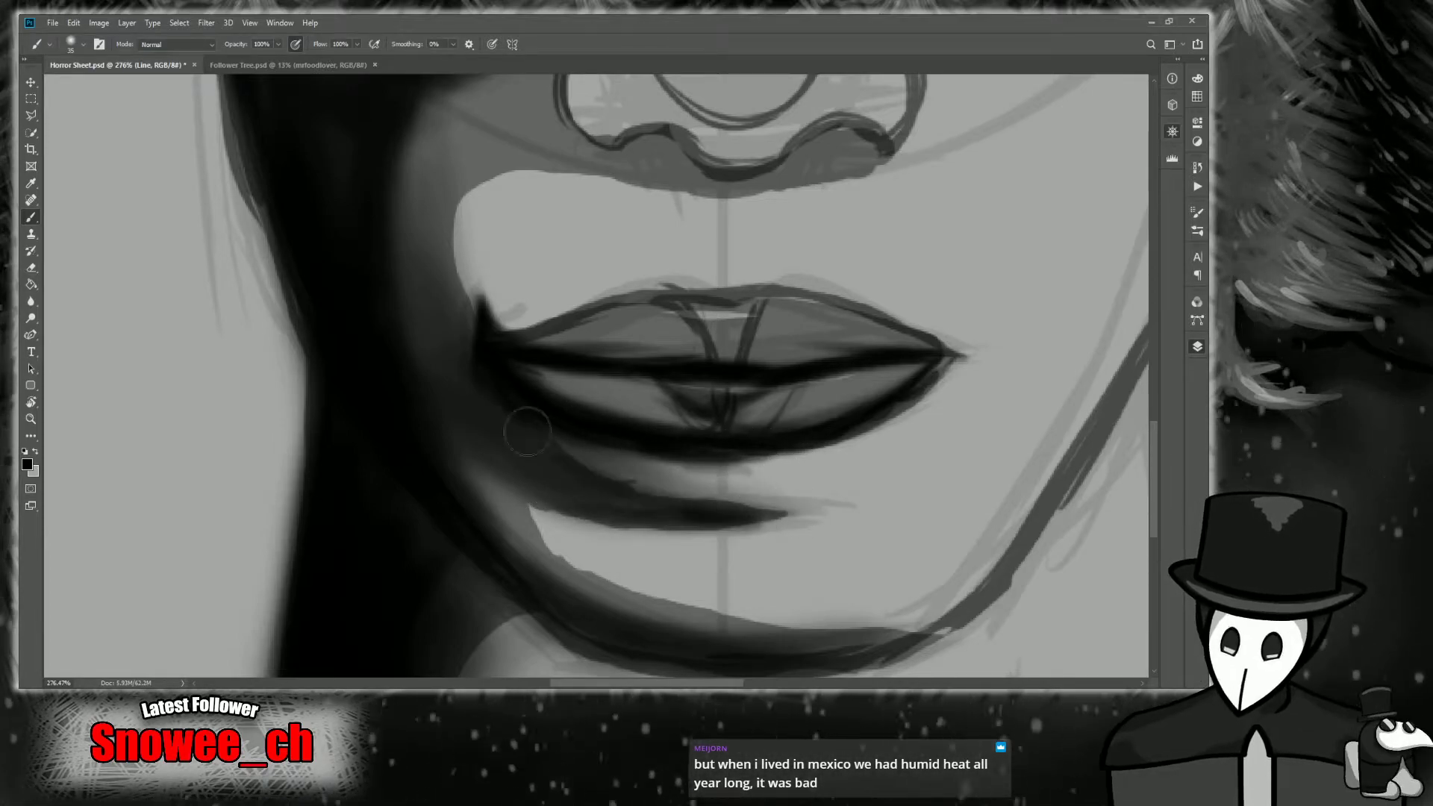
pyautogui.moveTo(493, 376)
pyautogui.mouseDown()
pyautogui.moveTo(656, 508)
pyautogui.moveTo(539, 475)
pyautogui.mouseUp()
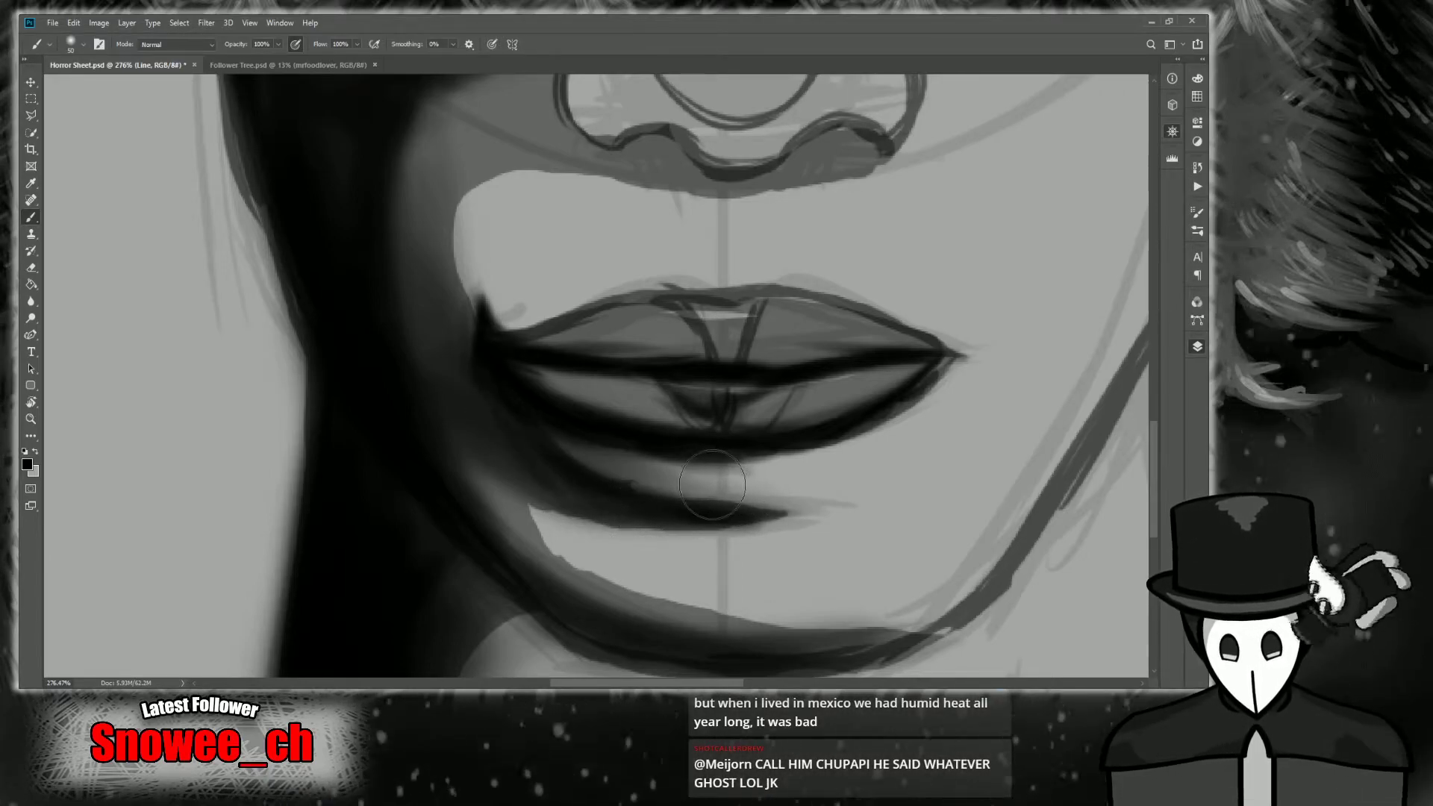
pyautogui.press('z')
pyautogui.moveTo(704, 483)
pyautogui.mouseDown()
pyautogui.moveTo(694, 493)
pyautogui.moveTo(708, 482)
pyautogui.mouseUp()
pyautogui.press('b')
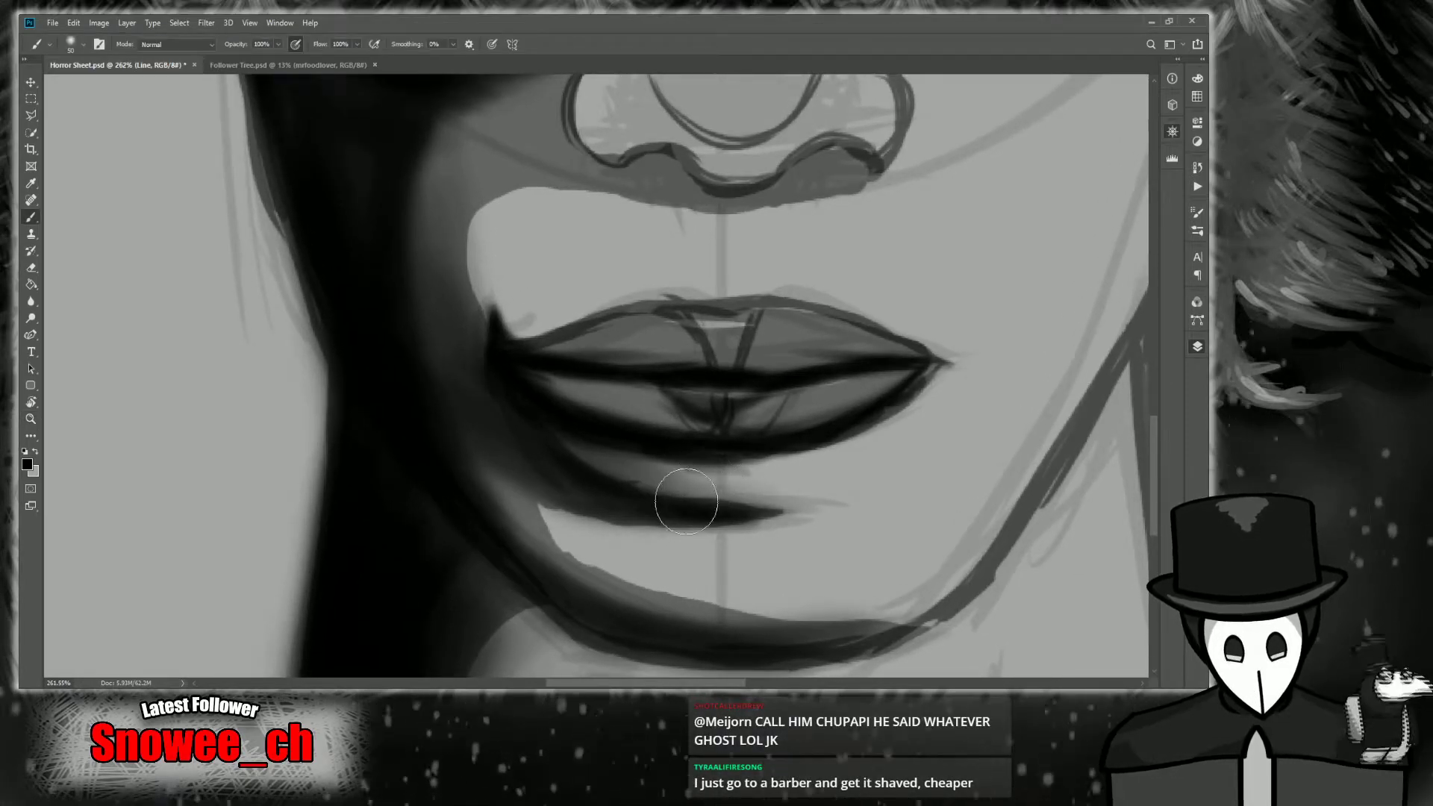
# Enlarge the brush and deepen the shadow from the left cheek down past the mouth corner to below the bottom lip.
pyautogui.press('z')
pyautogui.scroll(-1, 620, 489)
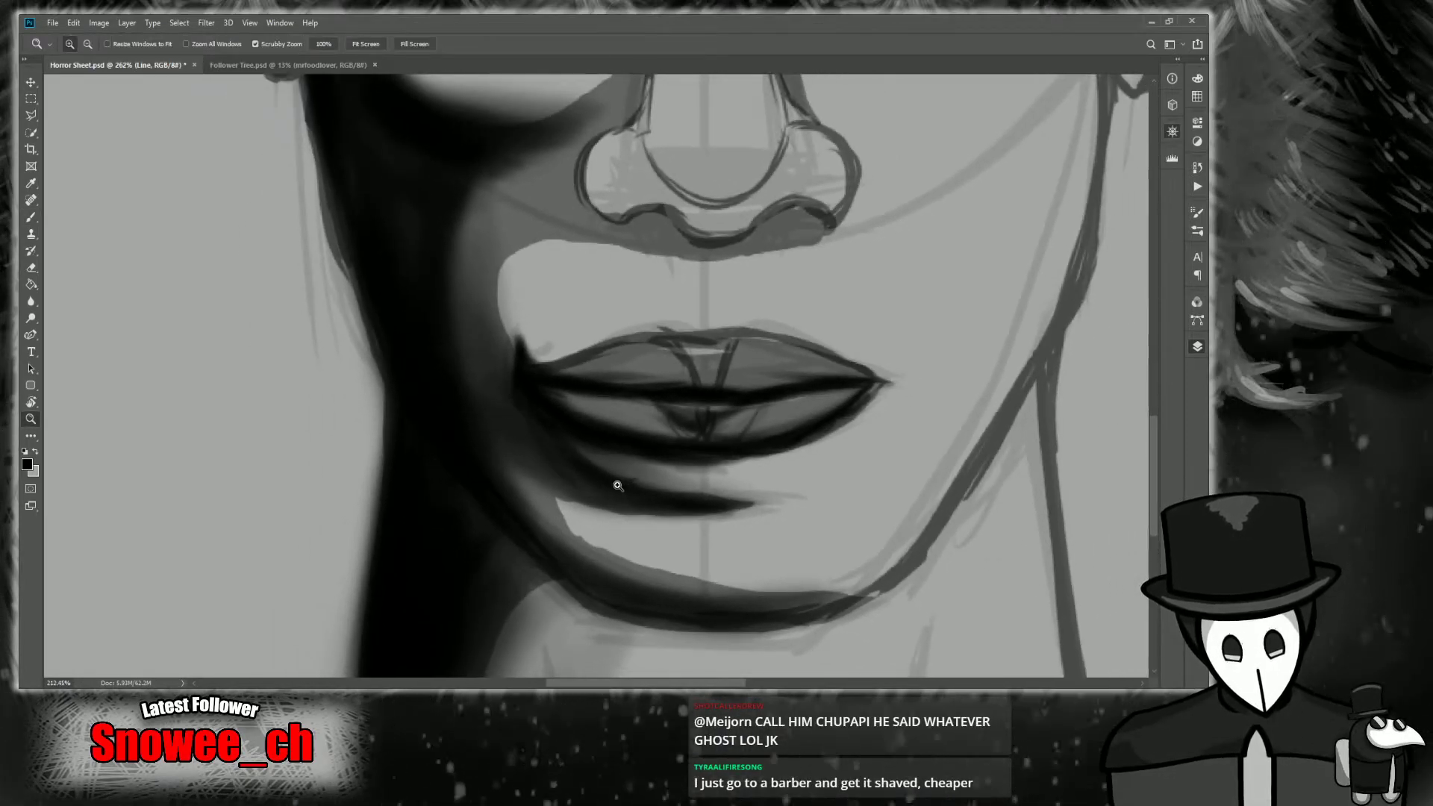
pyautogui.scroll(-1, 620, 482)
pyautogui.scroll(-1, 620, 483)
pyautogui.scroll(-1, 626, 485)
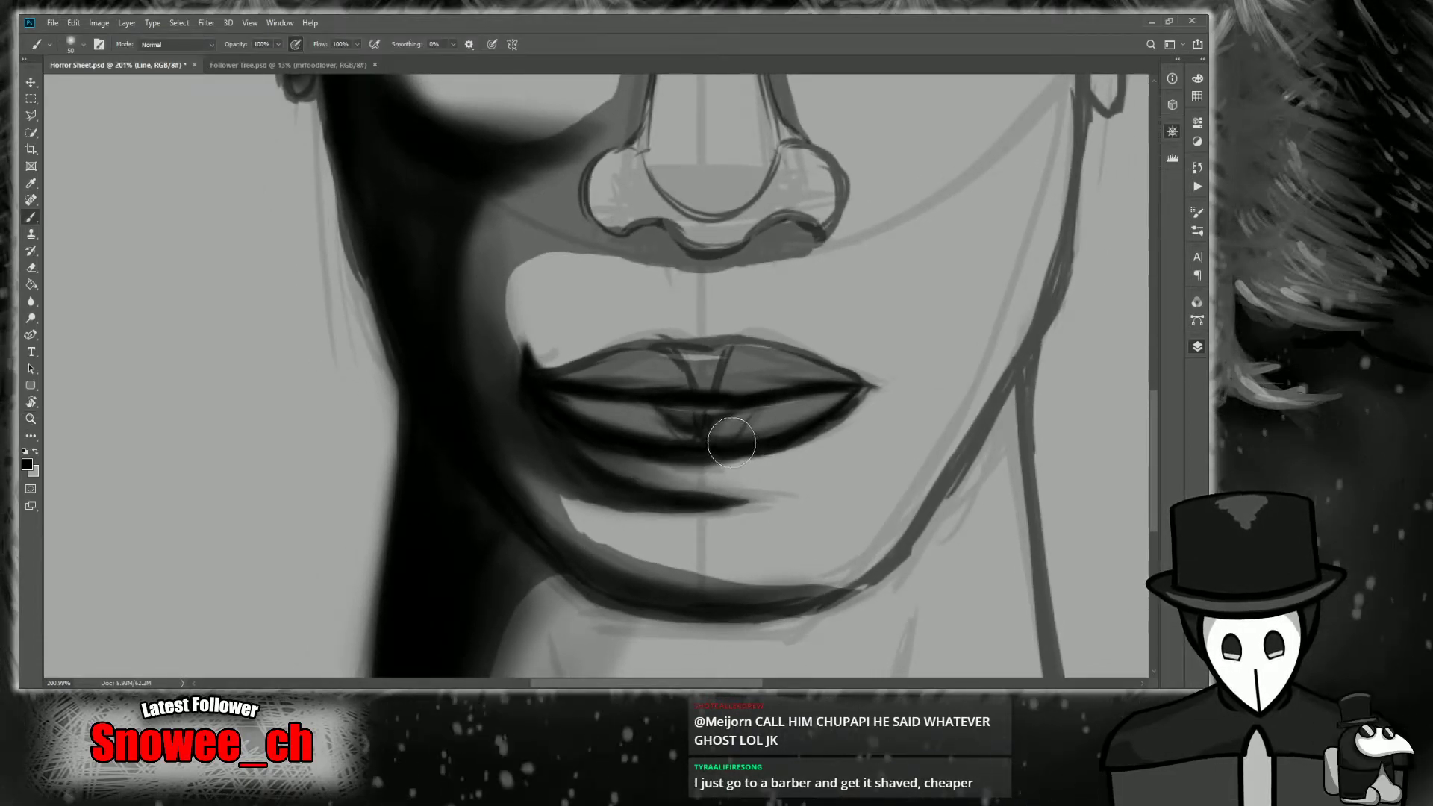
pyautogui.scroll(1, 737, 451)
pyautogui.scroll(-2, 737, 451)
pyautogui.press('b')
pyautogui.scroll(-2, 733, 461)
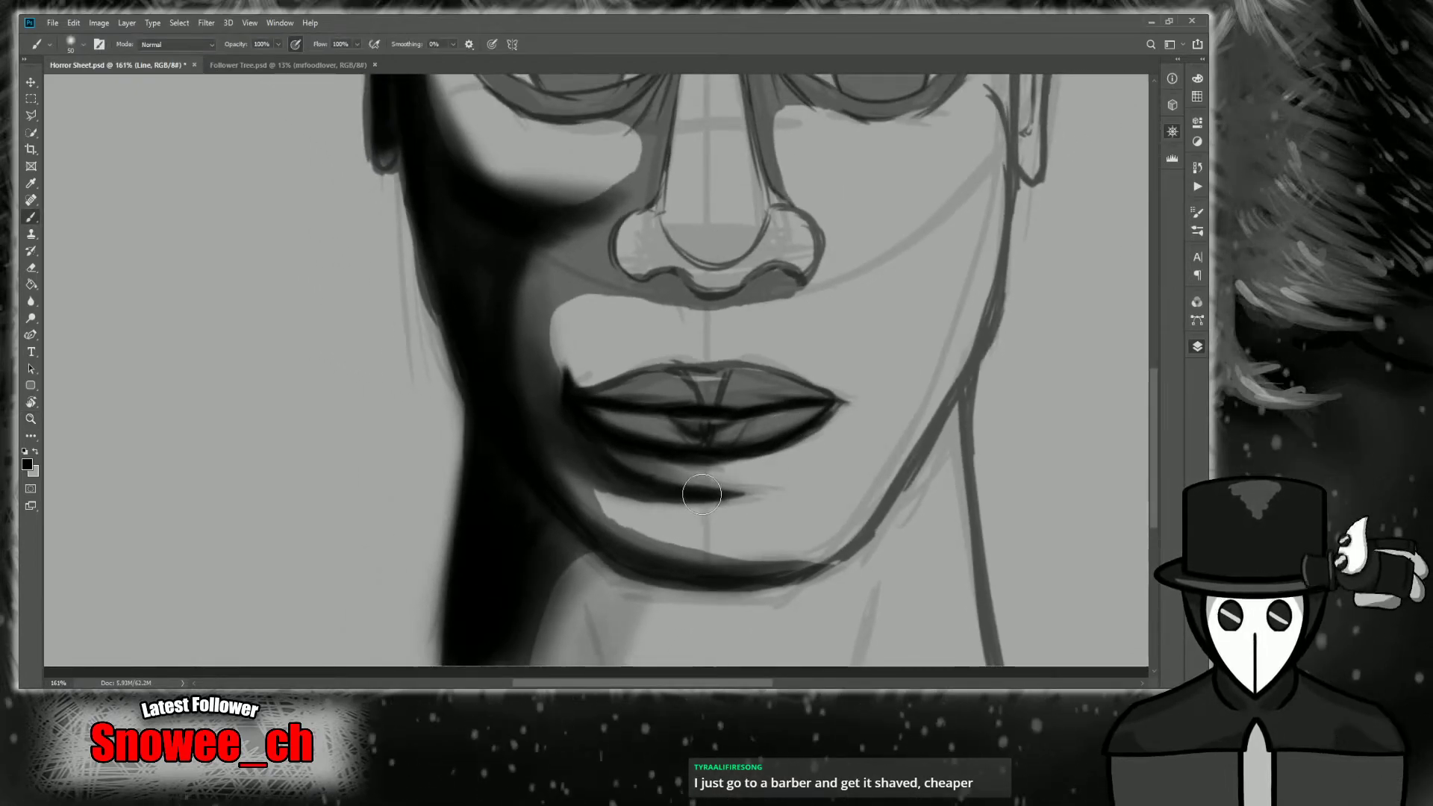
pyautogui.press(']')
pyautogui.press(']')
pyautogui.press(']')
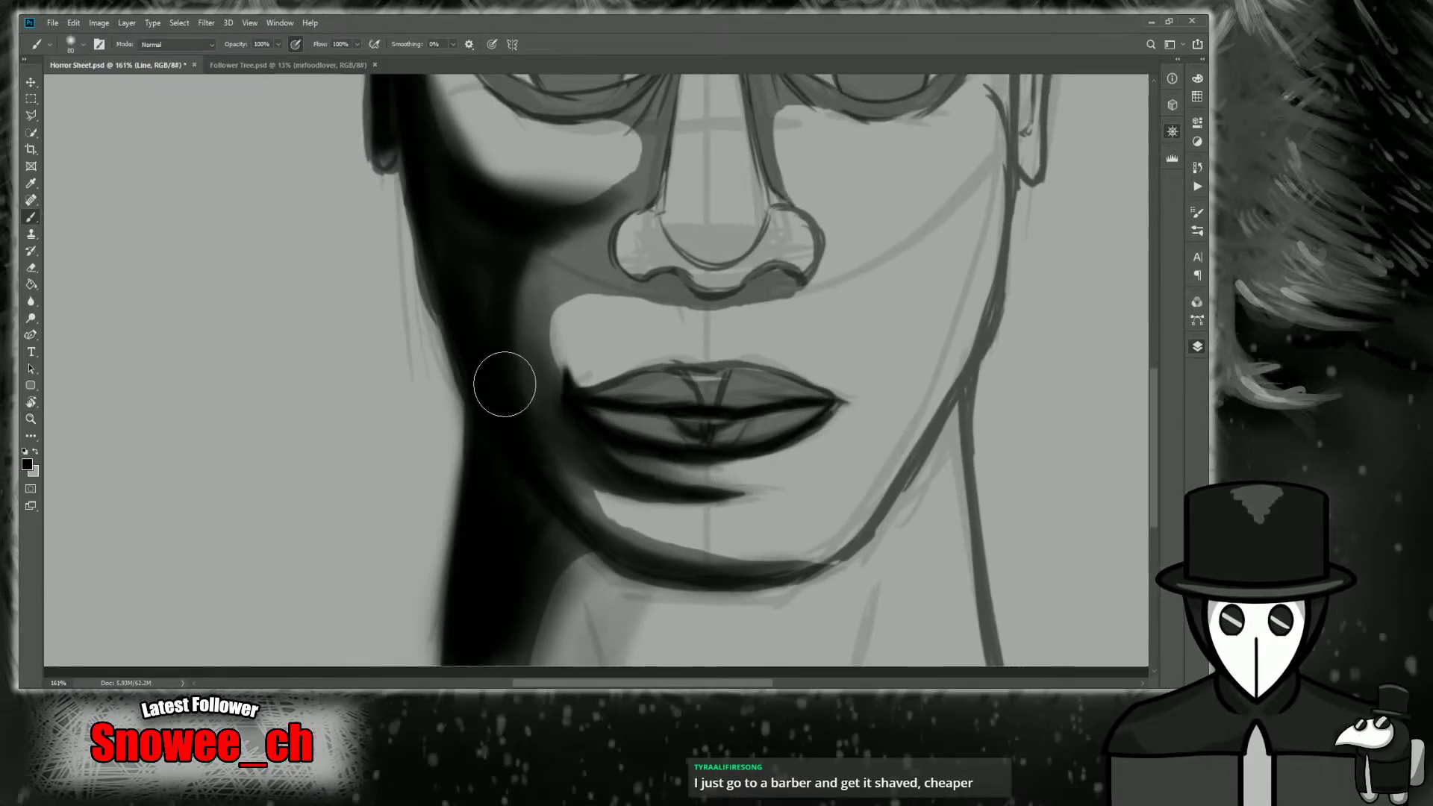
pyautogui.moveTo(512, 394); pyautogui.dragTo(581, 467)
pyautogui.moveTo(512, 347); pyautogui.dragTo(659, 479)
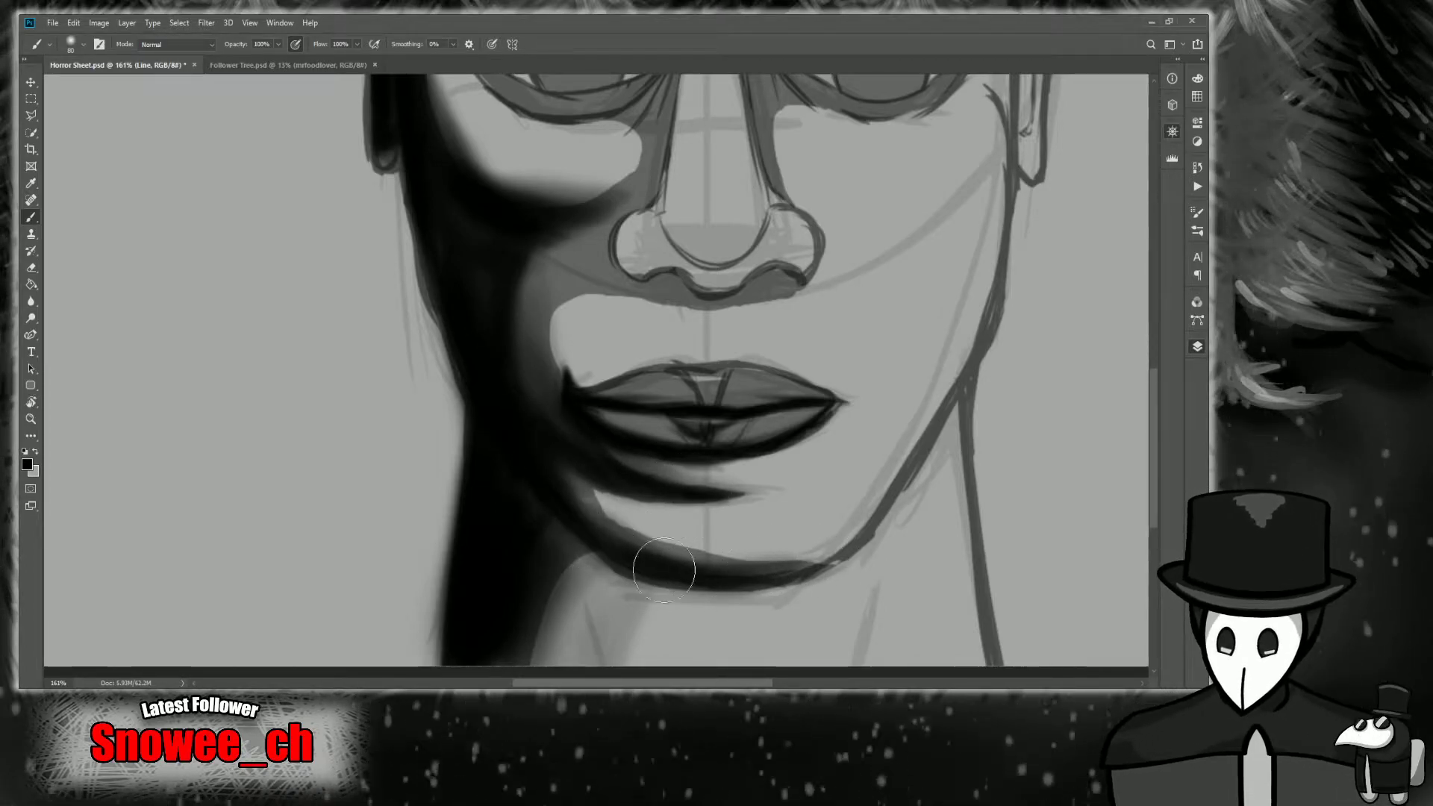
# Darken the shadow along the underside of the chin and extend it up the right jawline.
pyautogui.moveTo(608, 550); pyautogui.dragTo(751, 575)
pyautogui.moveTo(545, 475)
pyautogui.mouseDown()
pyautogui.moveTo(611, 541)
pyautogui.moveTo(656, 549)
pyautogui.mouseUp()
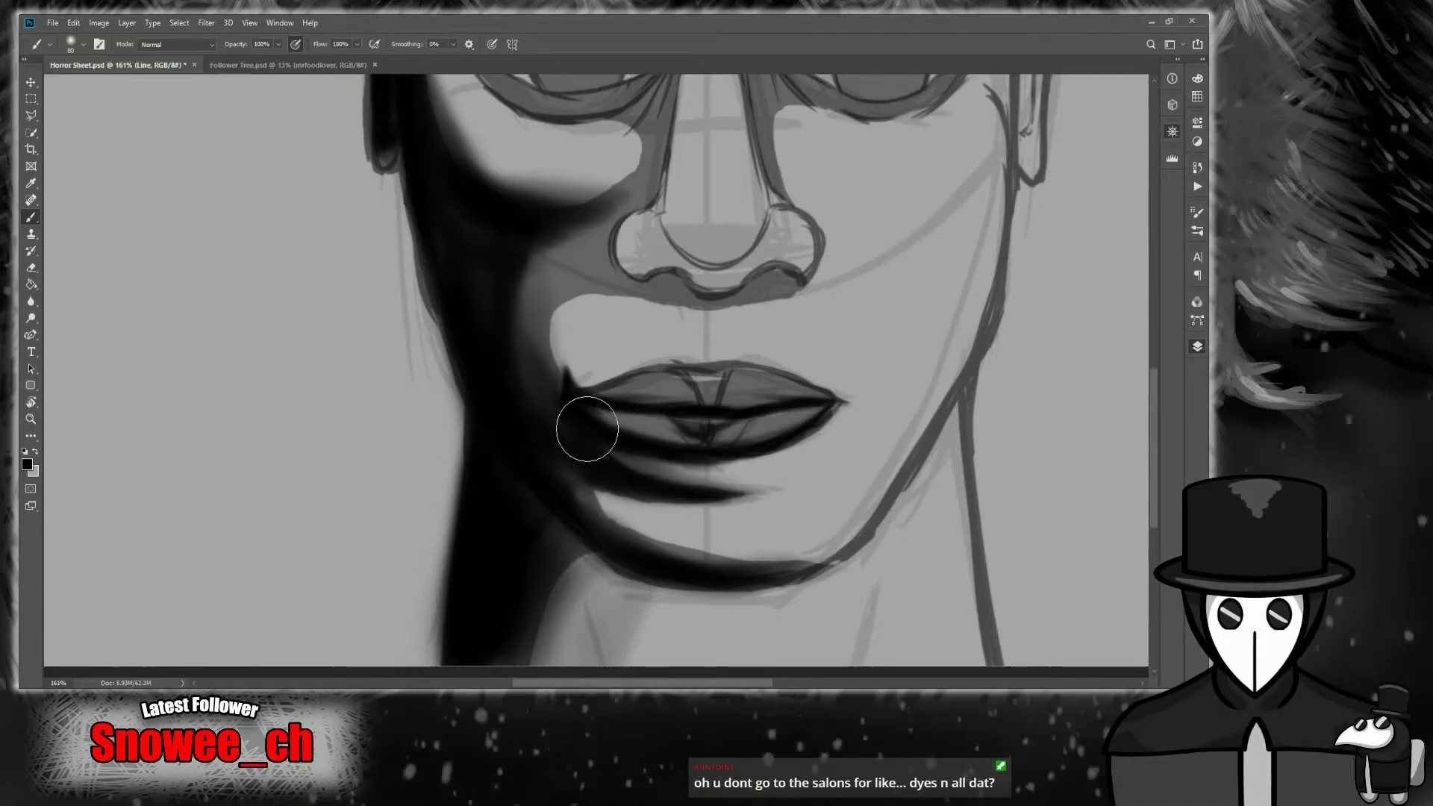
pyautogui.moveTo(810, 543)
pyautogui.mouseDown()
pyautogui.moveTo(921, 485)
pyautogui.moveTo(805, 573)
pyautogui.moveTo(934, 446)
pyautogui.moveTo(817, 552)
pyautogui.moveTo(863, 535)
pyautogui.moveTo(811, 561)
pyautogui.moveTo(904, 487)
pyautogui.moveTo(847, 535)
pyautogui.moveTo(952, 404)
pyautogui.moveTo(884, 507)
pyautogui.moveTo(994, 323)
pyautogui.mouseUp()
# Refine the right jawline shadow from the chin up toward the ear with a smaller brush.
pyautogui.press('[')
pyautogui.press('[')
pyautogui.press('[')
pyautogui.press('[')
pyautogui.press('e')
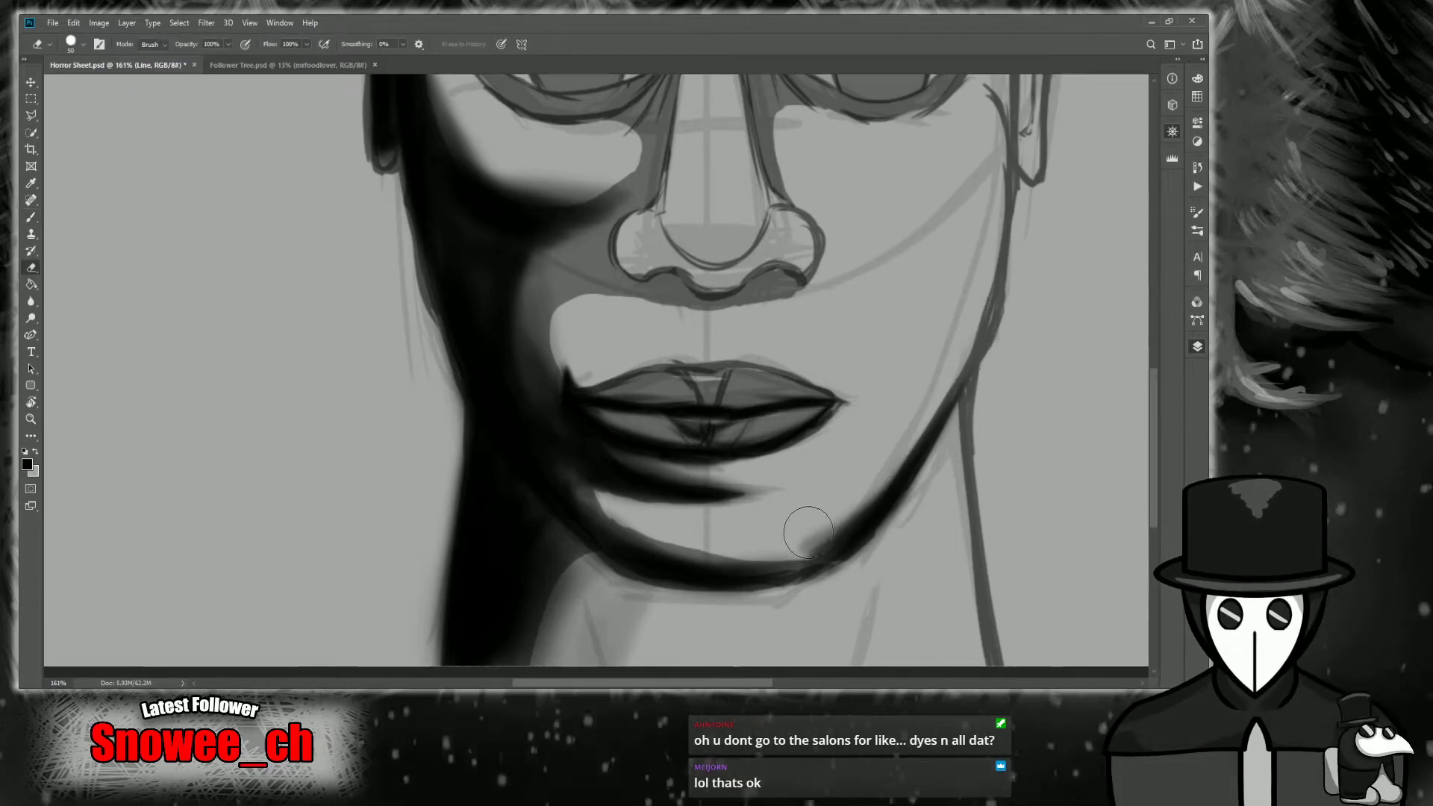
pyautogui.press('b')
pyautogui.moveTo(779, 567)
pyautogui.mouseDown()
pyautogui.moveTo(908, 464)
pyautogui.moveTo(803, 550)
pyautogui.moveTo(916, 448)
pyautogui.moveTo(871, 502)
pyautogui.moveTo(947, 373)
pyautogui.mouseUp()
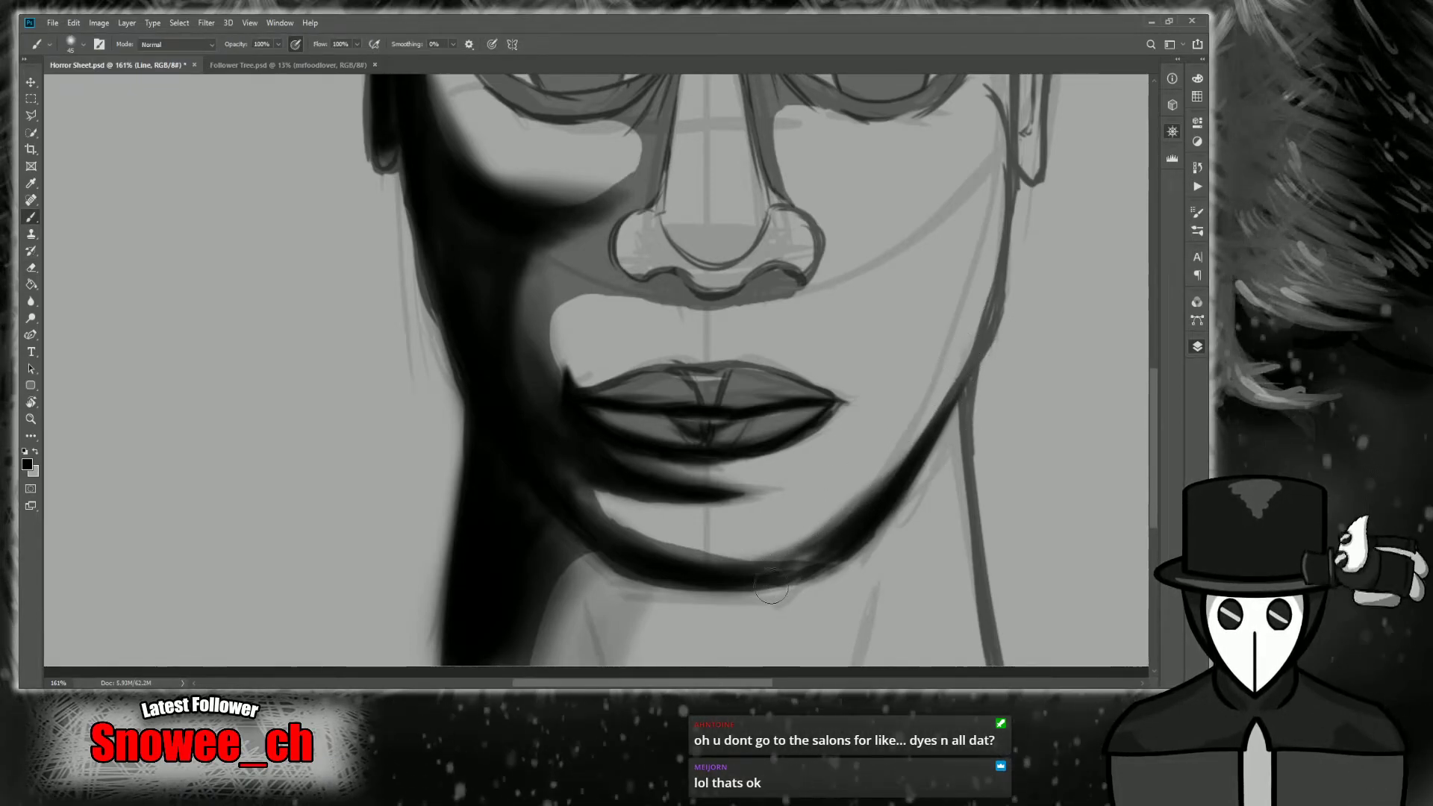
pyautogui.moveTo(860, 538)
pyautogui.mouseDown()
pyautogui.moveTo(892, 510)
pyautogui.moveTo(992, 310)
pyautogui.mouseUp()
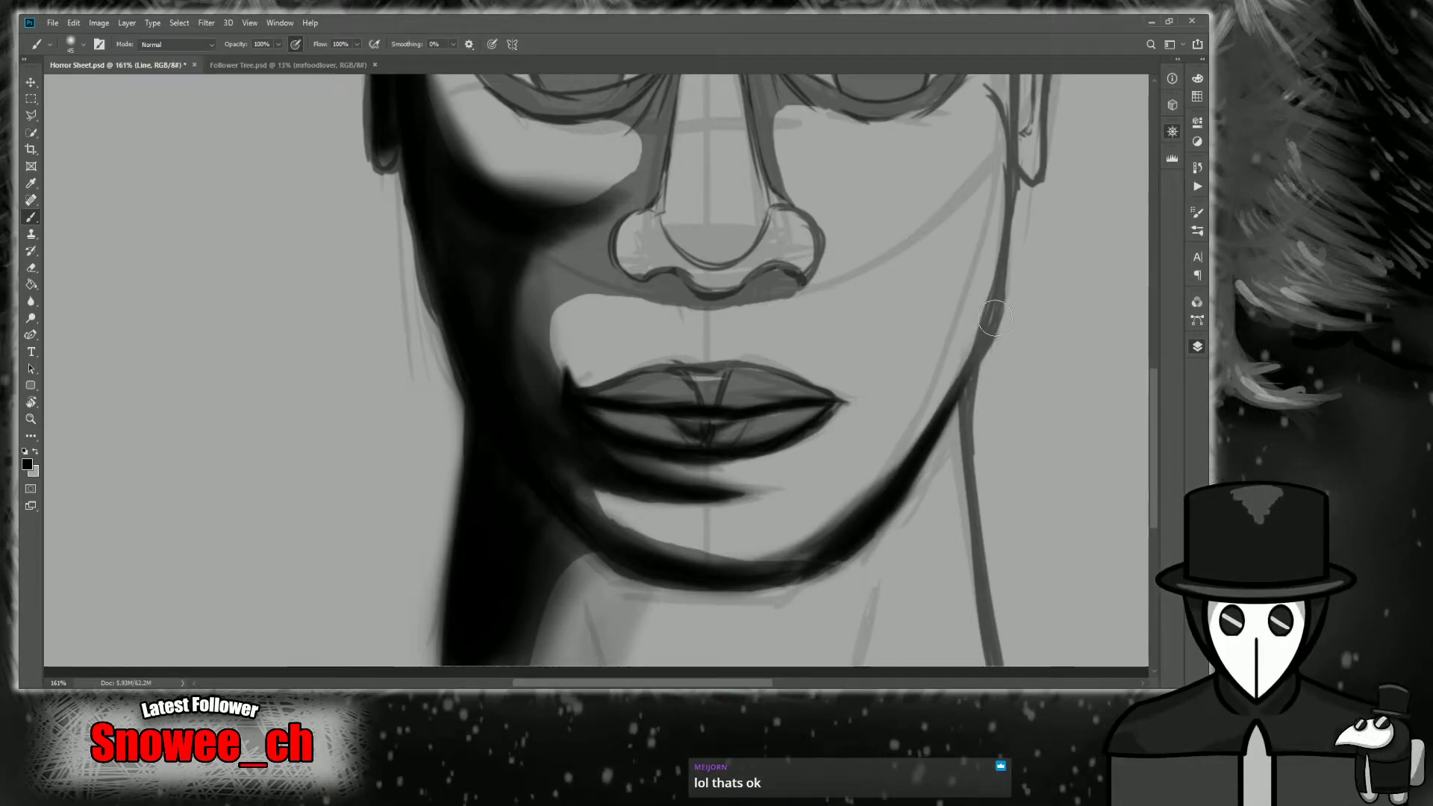
# Paint the dark contour down the right side of the neck from the jaw to the canvas edge.
pyautogui.moveTo(981, 360); pyautogui.dragTo(959, 582)
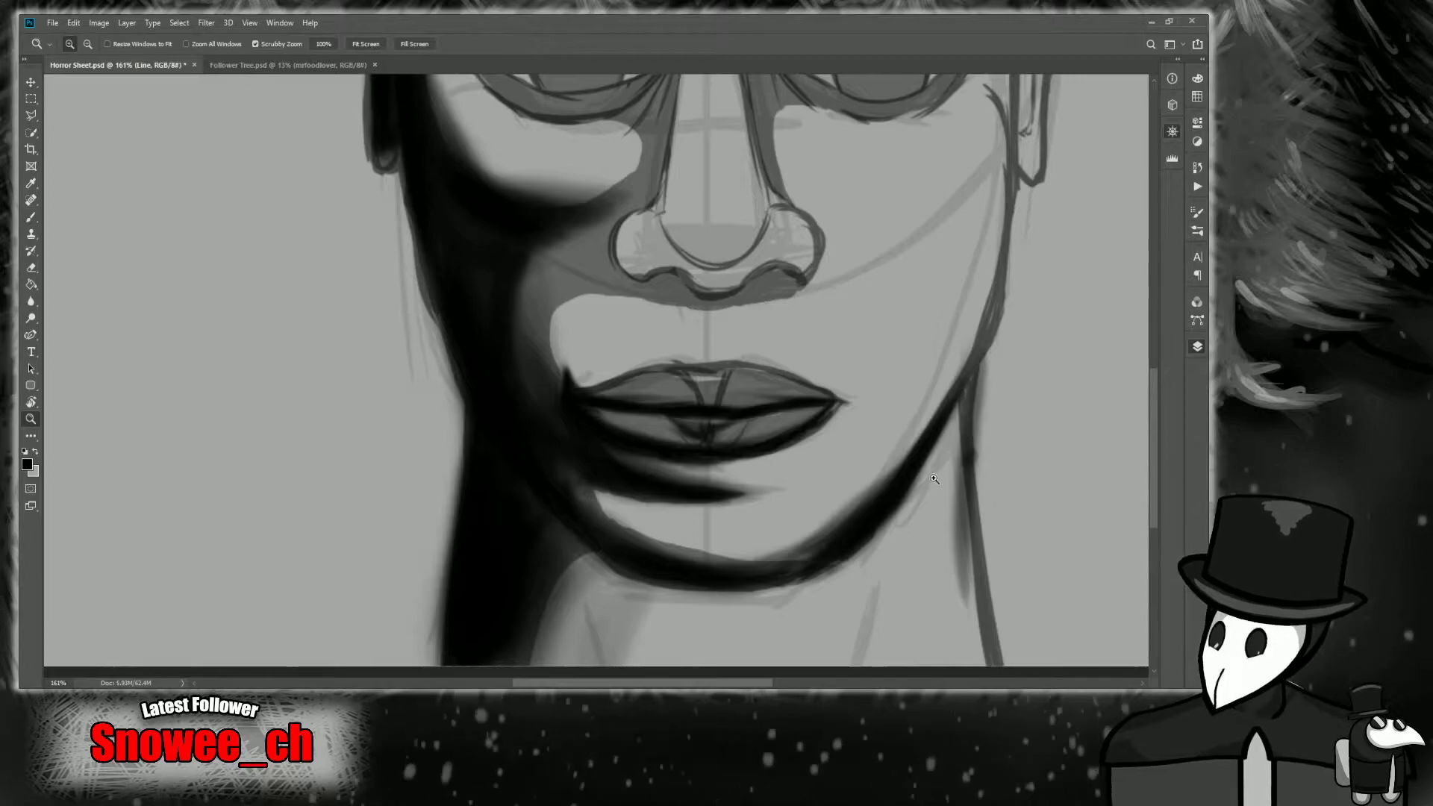
pyautogui.press('z')
pyautogui.moveTo(964, 462); pyautogui.dragTo(956, 458)
pyautogui.press('b')
pyautogui.moveTo(971, 388); pyautogui.dragTo(984, 590)
pyautogui.moveTo(968, 418); pyautogui.dragTo(994, 619)
pyautogui.moveTo(973, 380); pyautogui.dragTo(984, 613)
pyautogui.moveTo(963, 433); pyautogui.dragTo(982, 630)
# Trim the outer edge of the right neck contour with the eraser and reinforce the line in black.
pyautogui.press('e')
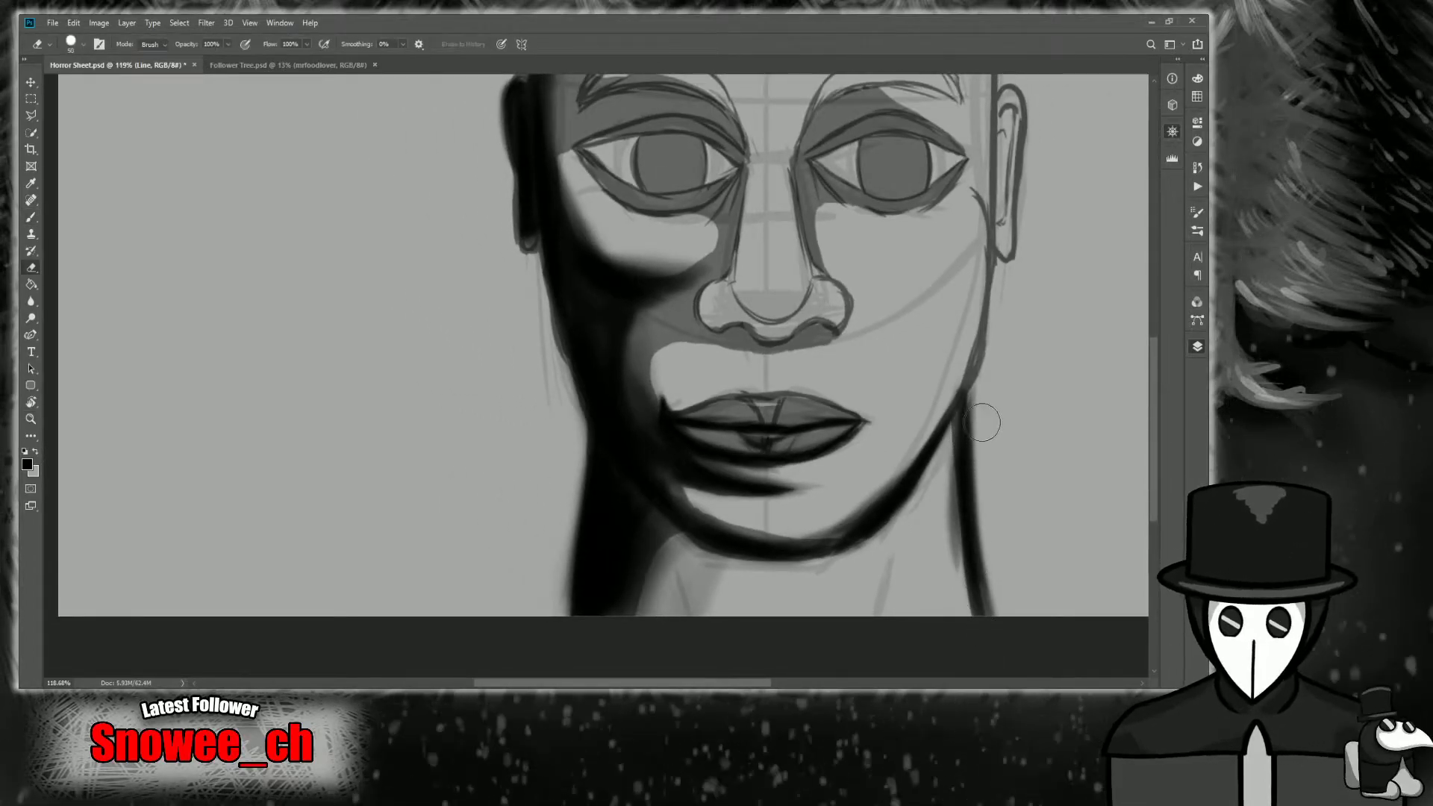
pyautogui.moveTo(984, 397); pyautogui.dragTo(1011, 669)
pyautogui.press('b')
pyautogui.moveTo(962, 388); pyautogui.dragTo(985, 604)
pyautogui.moveTo(974, 532); pyautogui.dragTo(999, 635)
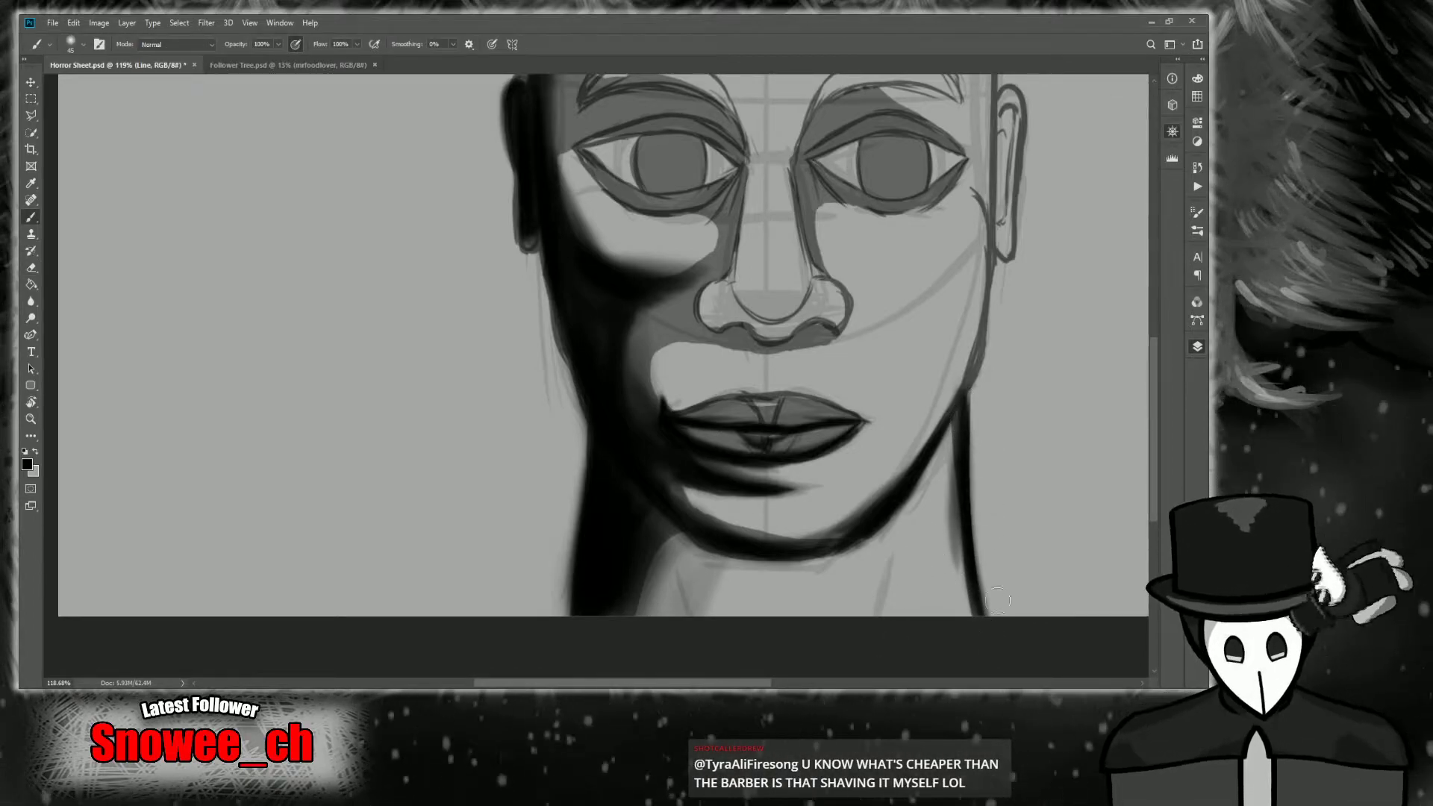
# Fill the shadow between the right jawline and the neck contour down to the canvas edge, using a progressively larger brush.
pyautogui.hscroll(5, 787, 653)
pyautogui.press('[')
pyautogui.press('[')
pyautogui.press('[')
pyautogui.press(']')
pyautogui.press(']')
pyautogui.press(']')
pyautogui.press(']')
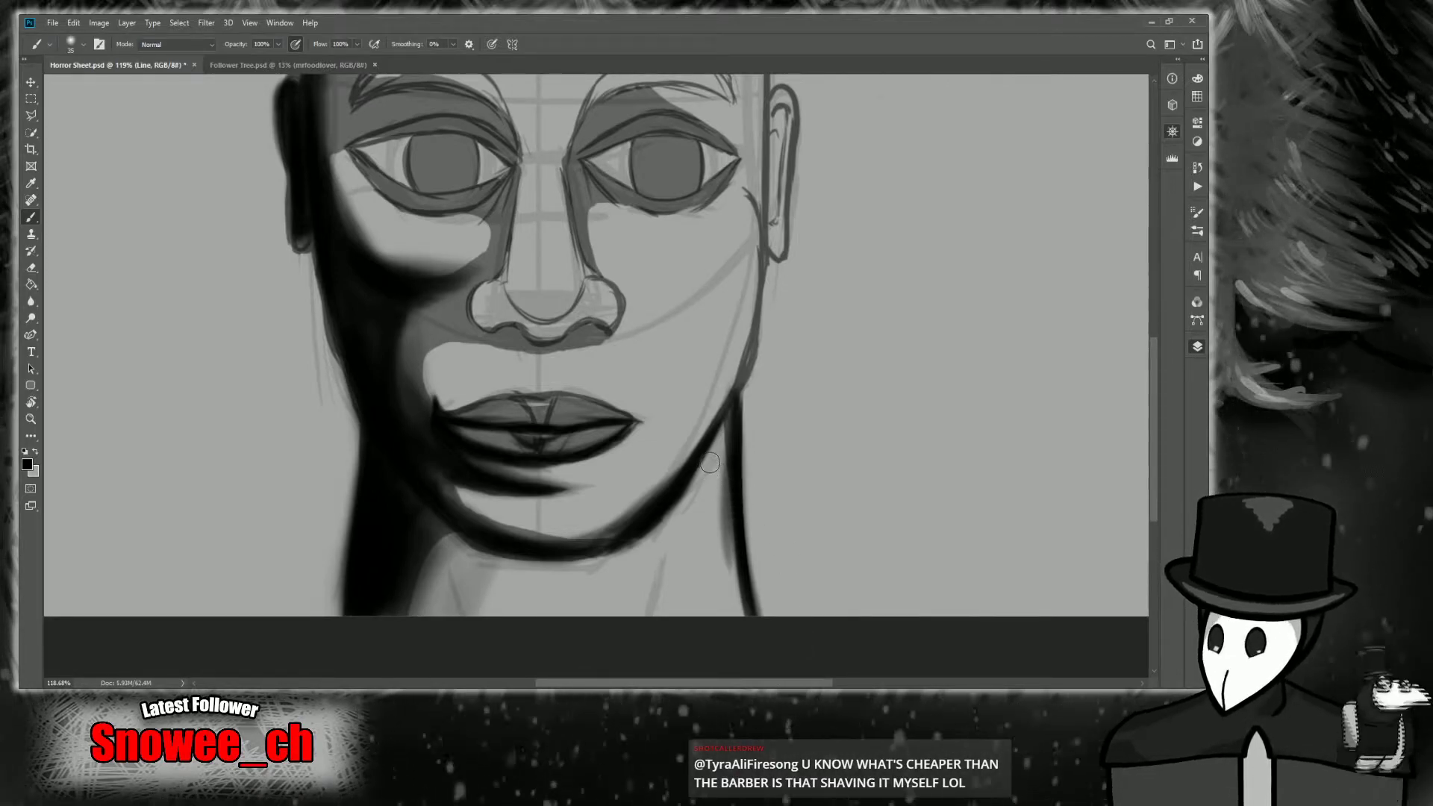
pyautogui.moveTo(724, 473)
pyautogui.mouseDown()
pyautogui.moveTo(748, 629)
pyautogui.moveTo(730, 527)
pyautogui.mouseUp()
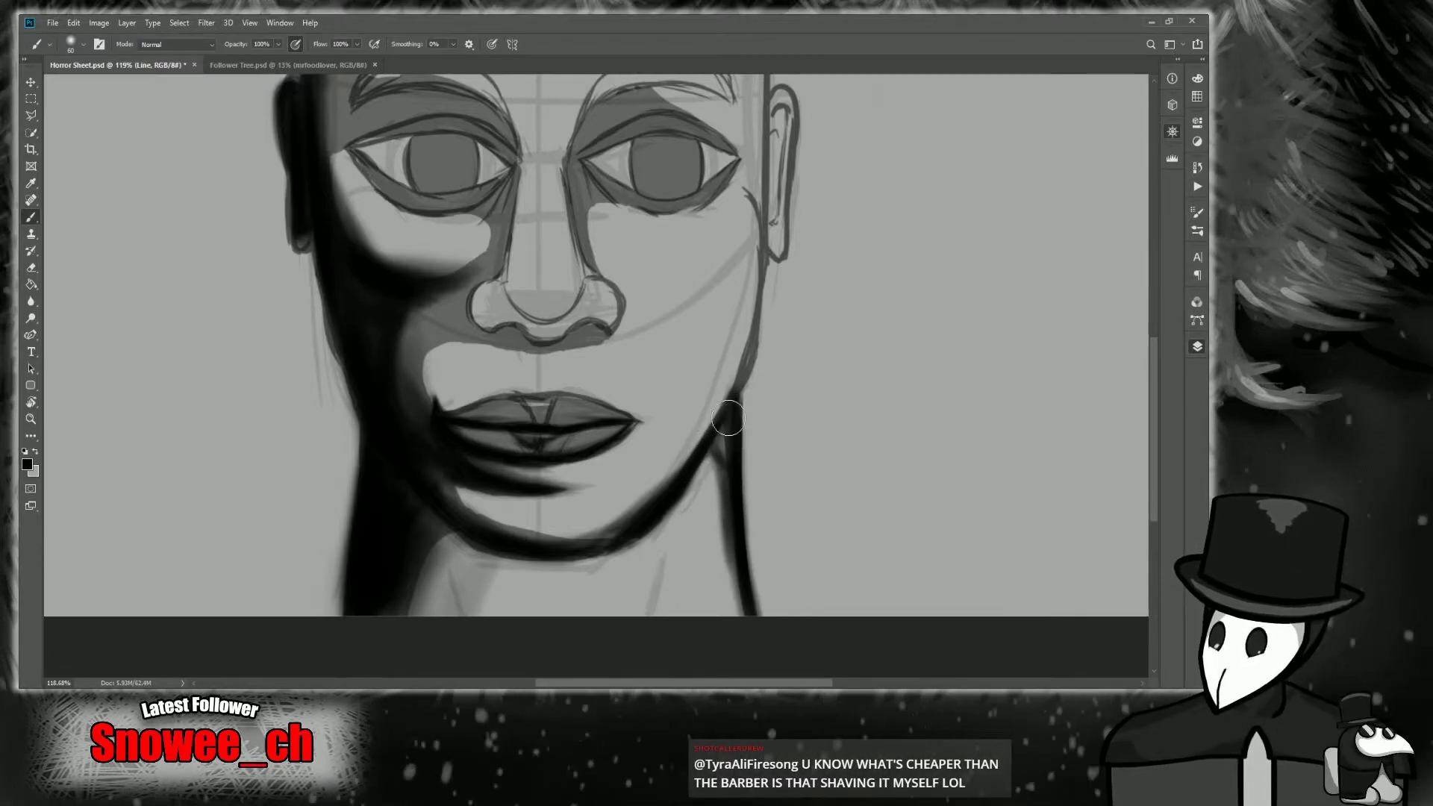
pyautogui.moveTo(720, 420)
pyautogui.mouseDown()
pyautogui.moveTo(724, 513)
pyautogui.moveTo(759, 654)
pyautogui.moveTo(703, 452)
pyautogui.moveTo(723, 473)
pyautogui.moveTo(710, 461)
pyautogui.moveTo(741, 606)
pyautogui.moveTo(699, 476)
pyautogui.moveTo(721, 599)
pyautogui.moveTo(706, 457)
pyautogui.moveTo(749, 639)
pyautogui.moveTo(696, 479)
pyautogui.moveTo(720, 492)
pyautogui.moveTo(708, 470)
pyautogui.moveTo(742, 633)
pyautogui.mouseUp()
pyautogui.press(']')
pyautogui.press(']')
pyautogui.press(']')
pyautogui.press(']')
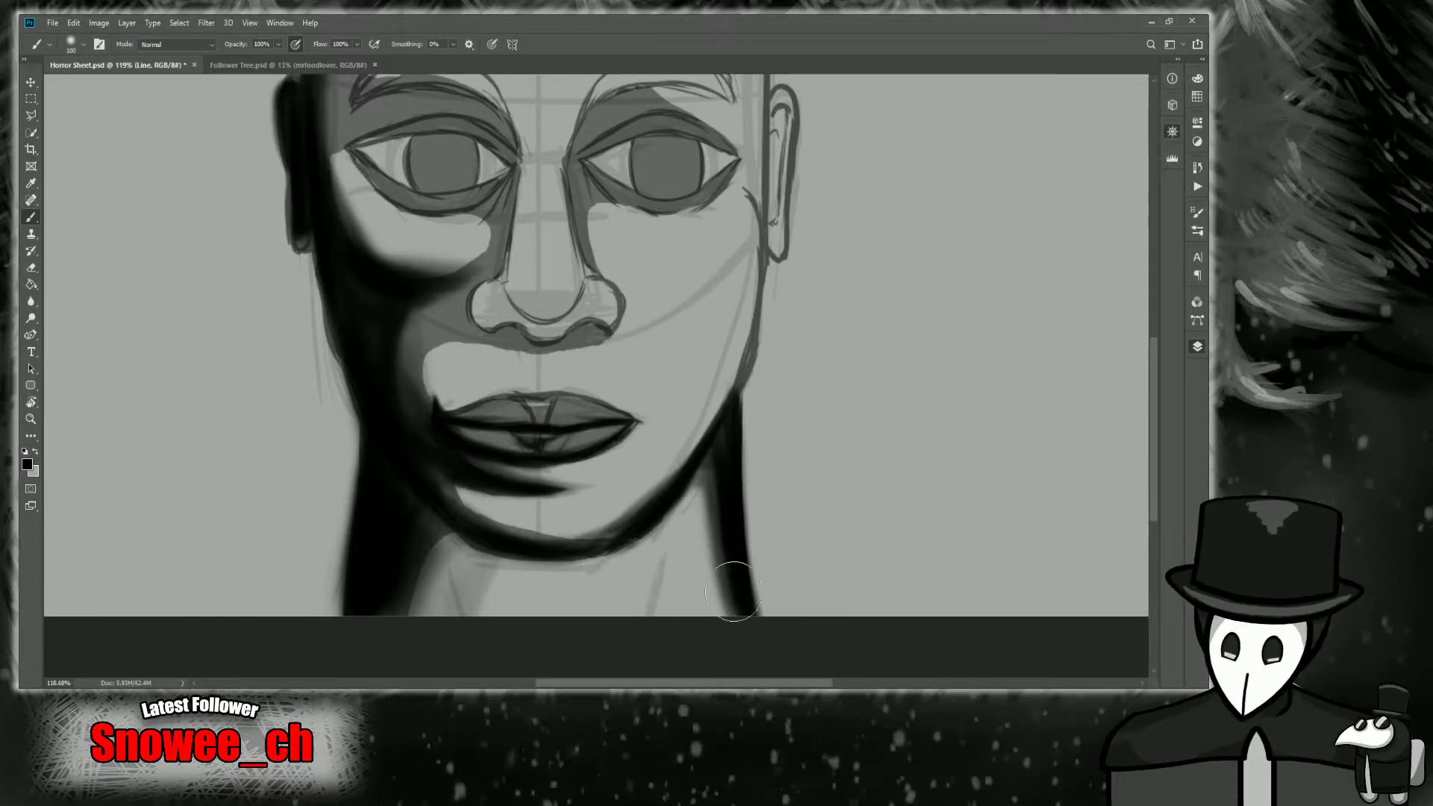
# Paint a curved throat shadow across the base of the neck, darkening both ends and joining them along the canvas edge.
pyautogui.press('z')
pyautogui.moveTo(568, 582)
pyautogui.mouseDown()
pyautogui.moveTo(553, 592)
pyautogui.moveTo(567, 591)
pyautogui.mouseUp()
pyautogui.moveTo(465, 606)
pyautogui.mouseDown()
pyautogui.moveTo(451, 577)
pyautogui.moveTo(464, 617)
pyautogui.mouseUp()
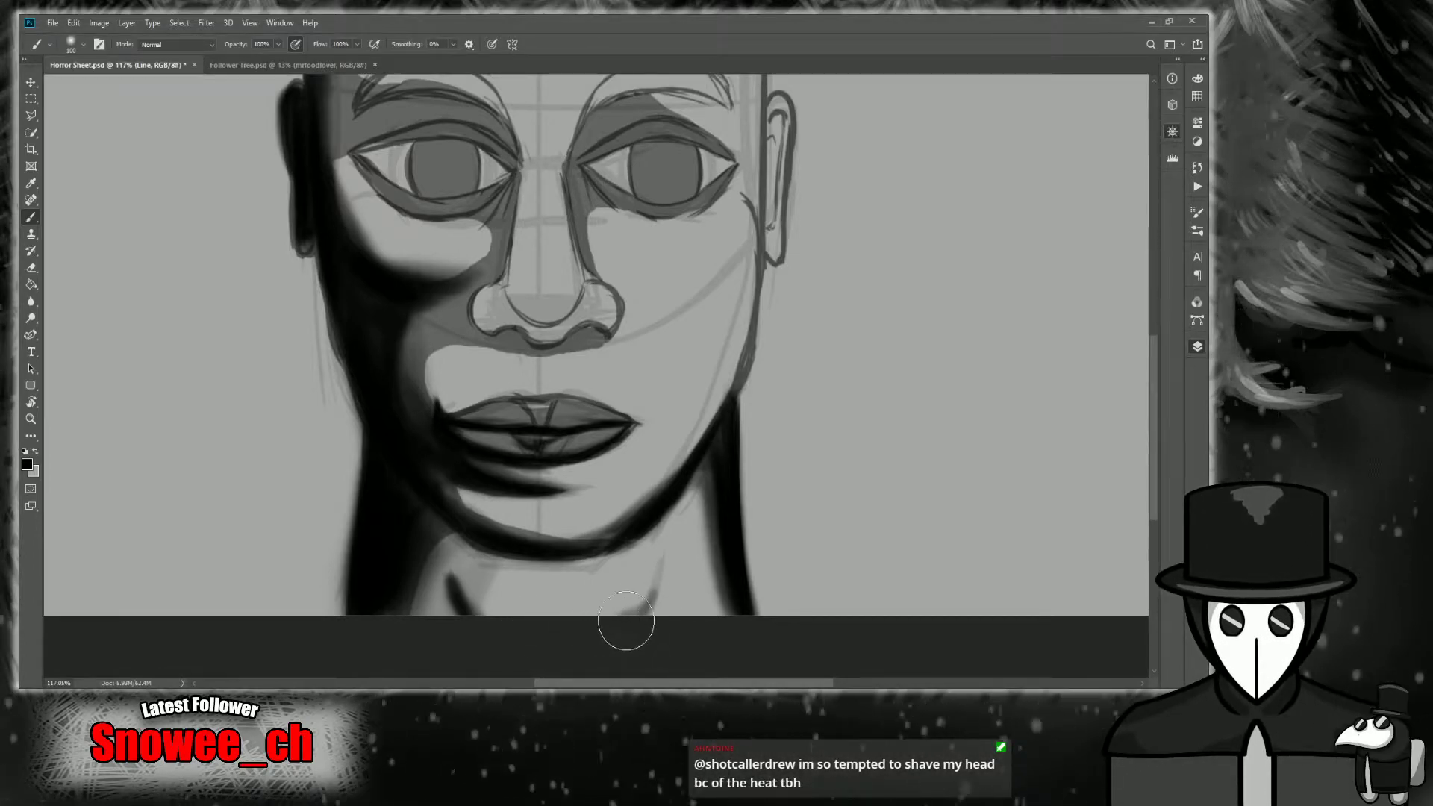
pyautogui.moveTo(655, 587); pyautogui.dragTo(558, 611)
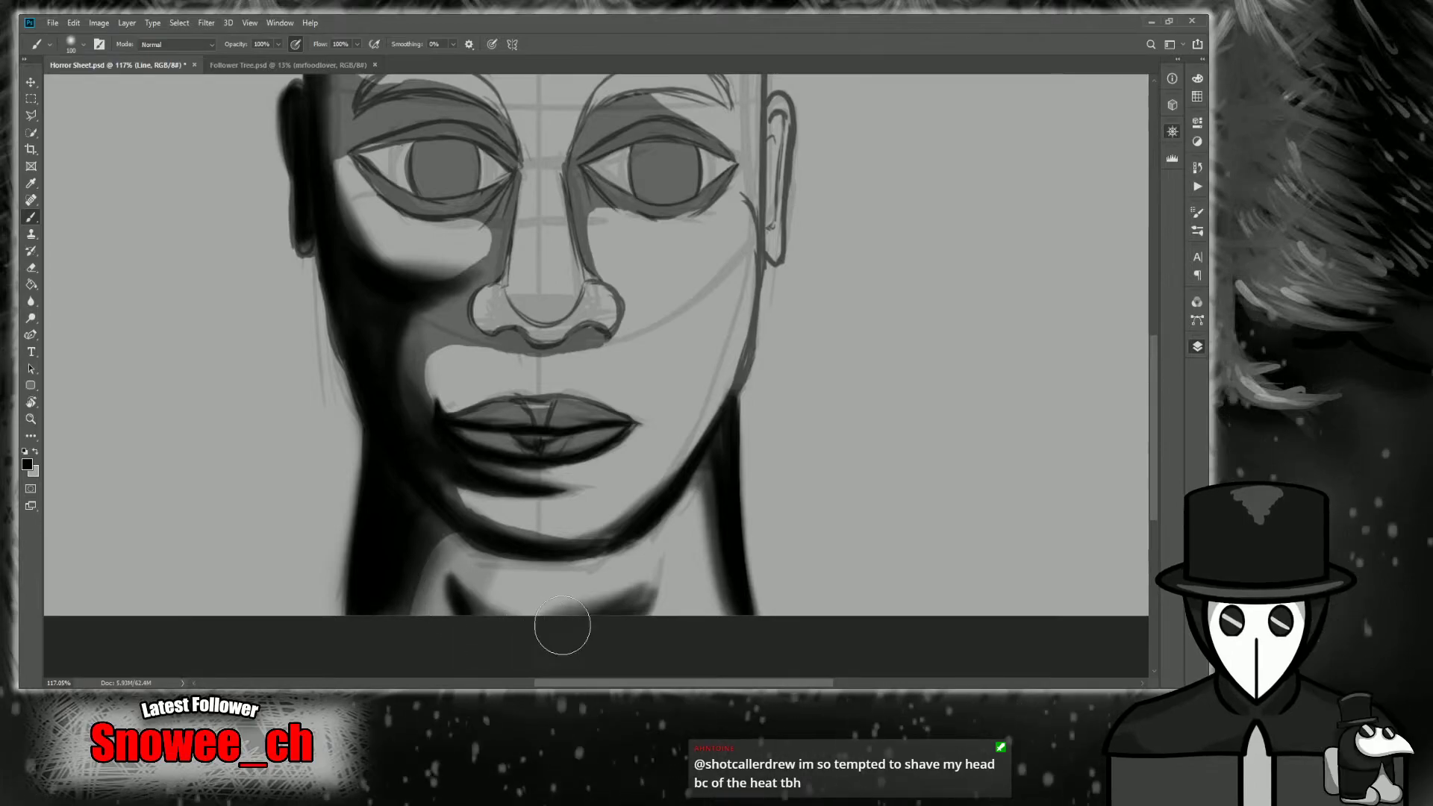
pyautogui.moveTo(660, 578)
pyautogui.mouseDown()
pyautogui.moveTo(632, 610)
pyautogui.moveTo(628, 587)
pyautogui.moveTo(560, 607)
pyautogui.mouseUp()
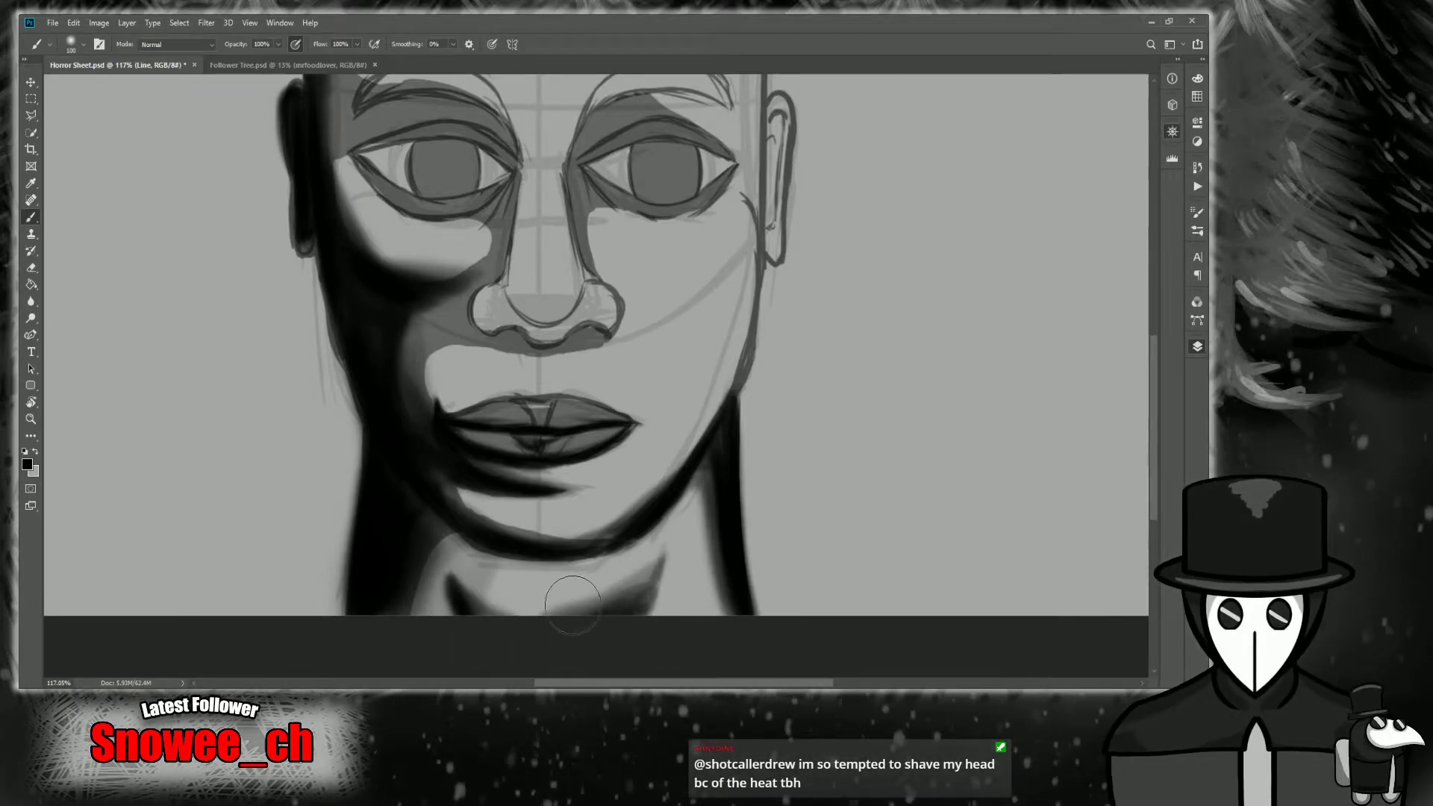
pyautogui.moveTo(446, 580); pyautogui.dragTo(614, 601)
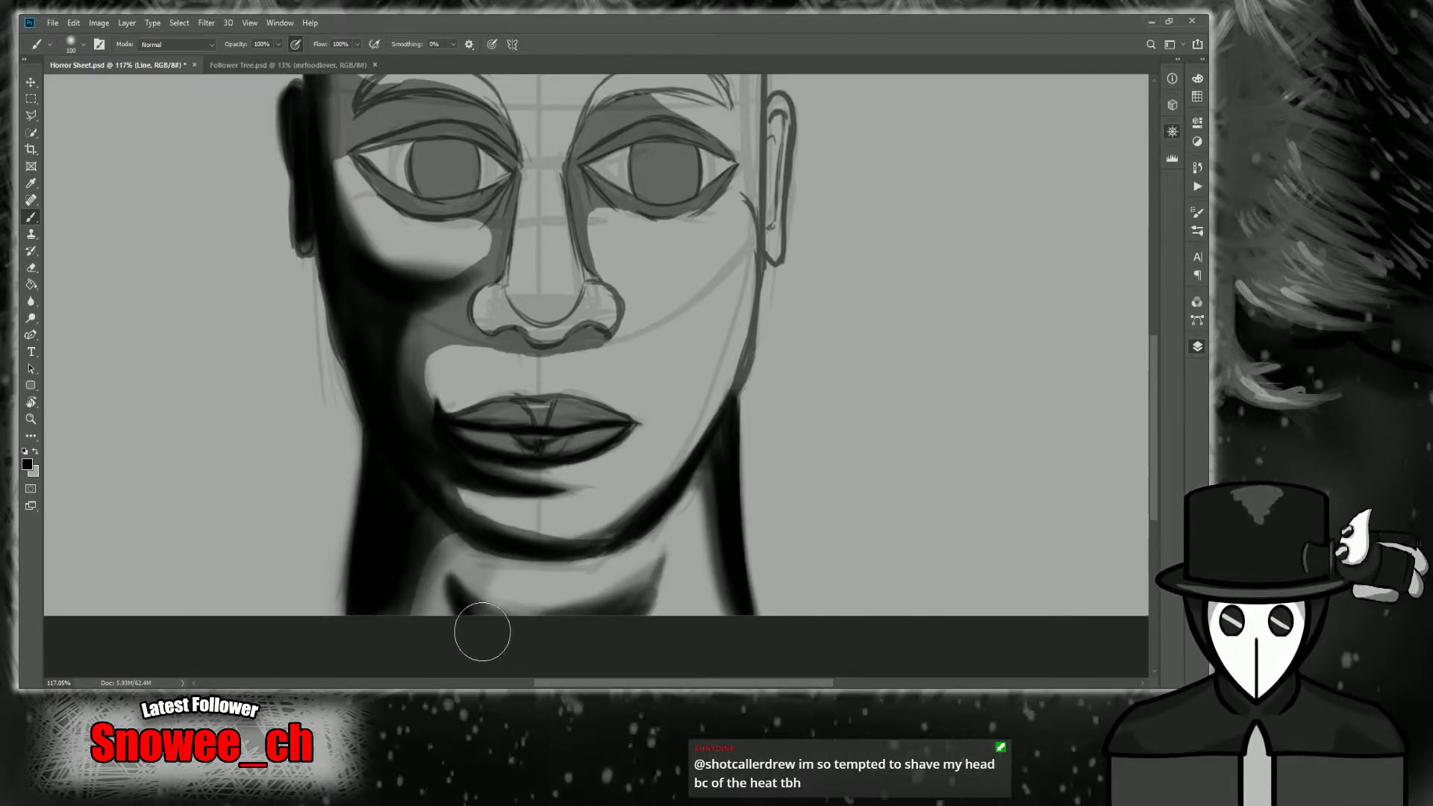
# Check the painted shading of the whole face with the sketch layers hidden, and show the sketch again.
pyautogui.press('z')
pyautogui.moveTo(423, 564); pyautogui.dragTo(488, 529)
pyautogui.scroll(-3, 606, 457)
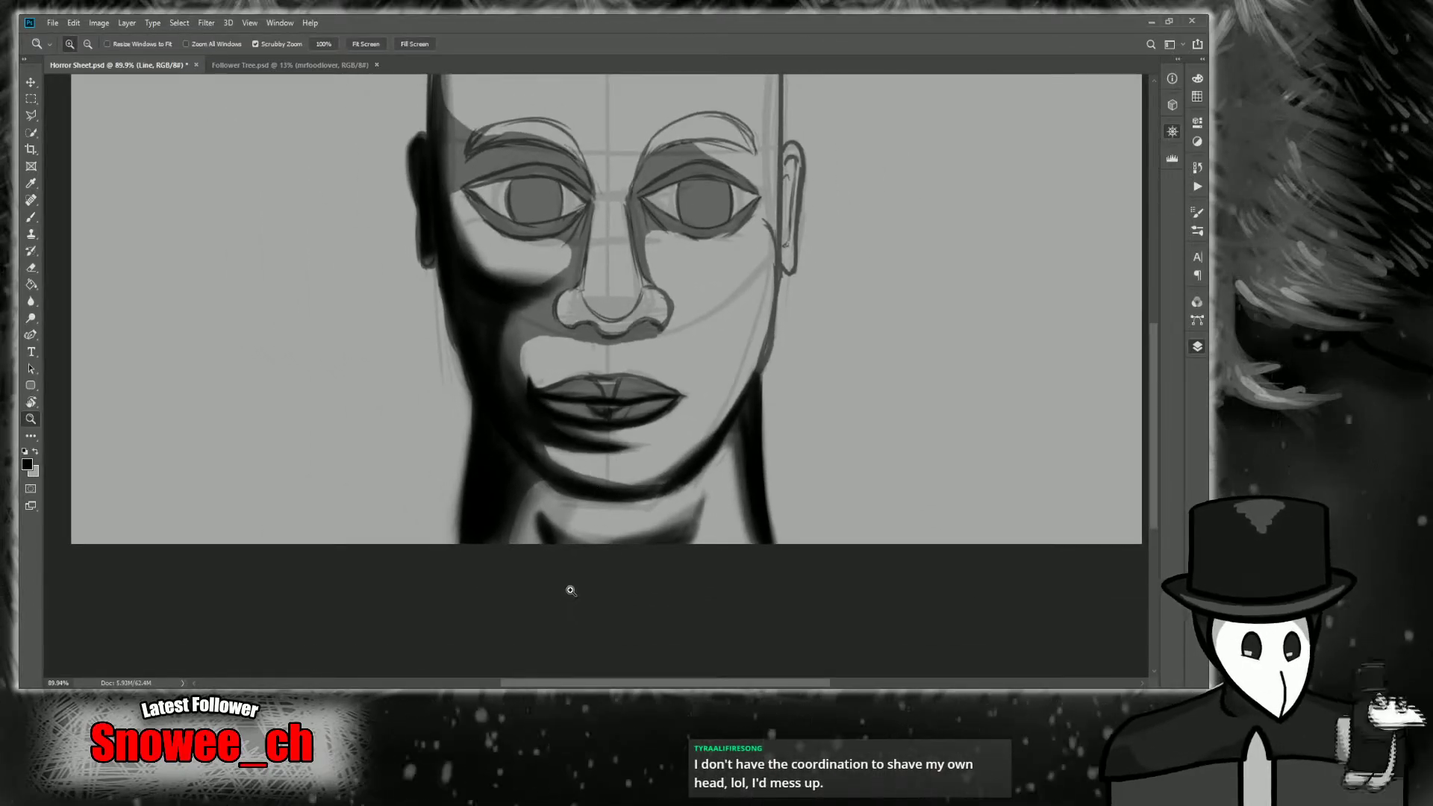
pyautogui.click(1027, 424)
pyautogui.click(1026, 424)
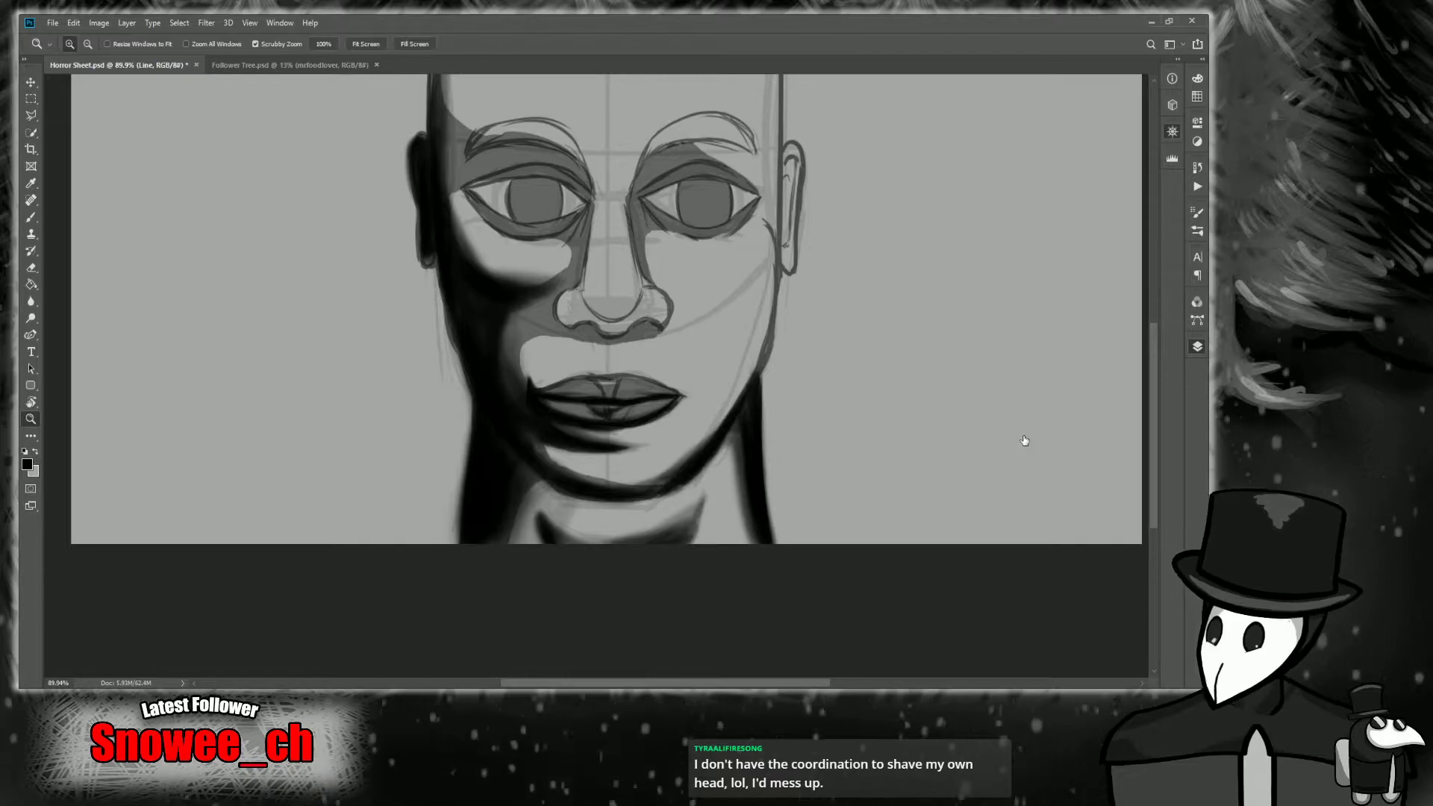
pyautogui.click(1025, 441)
pyautogui.click(1025, 467)
pyautogui.click(1025, 467)
pyautogui.click(1025, 468)
pyautogui.click(1026, 477)
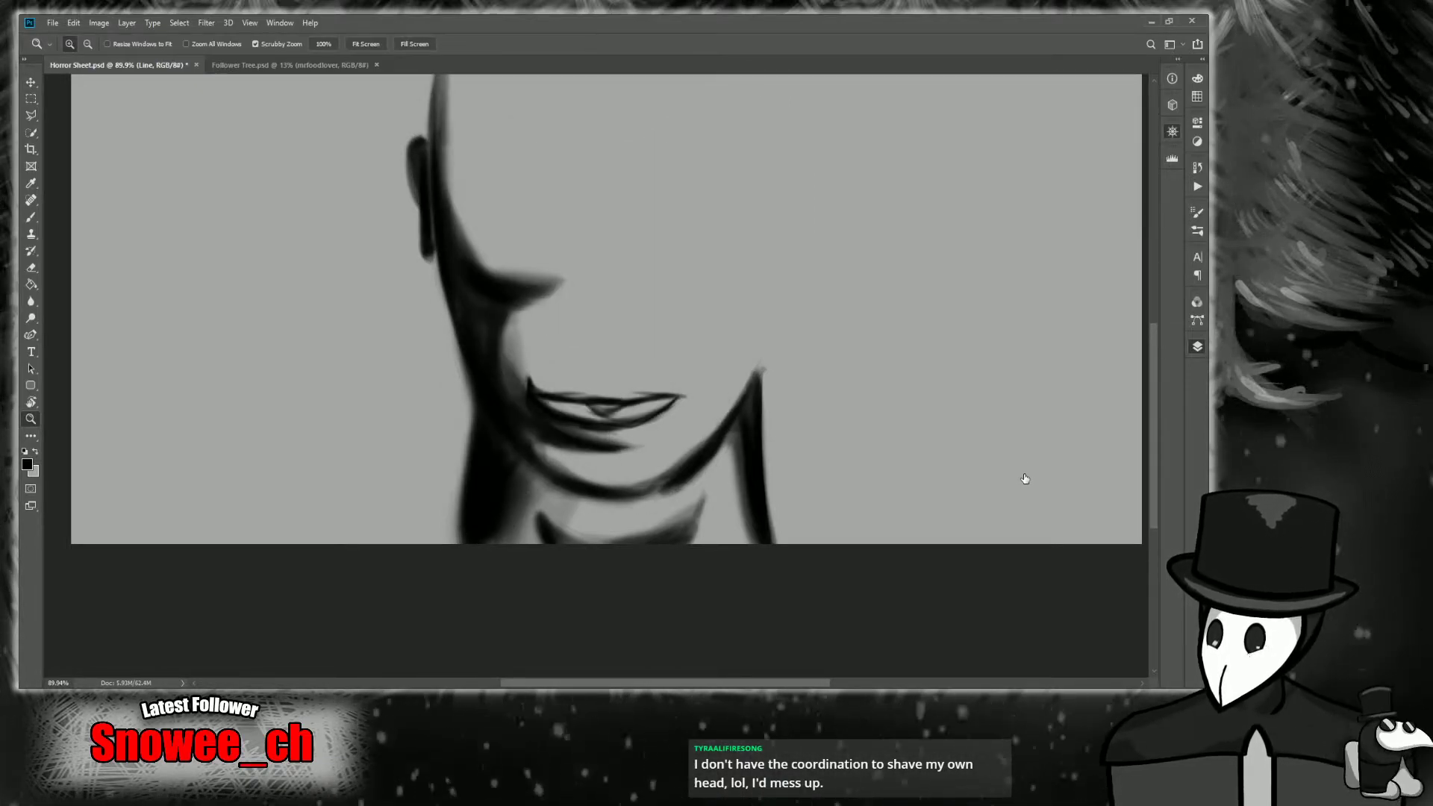
pyautogui.click(1026, 475)
pyautogui.click(1026, 466)
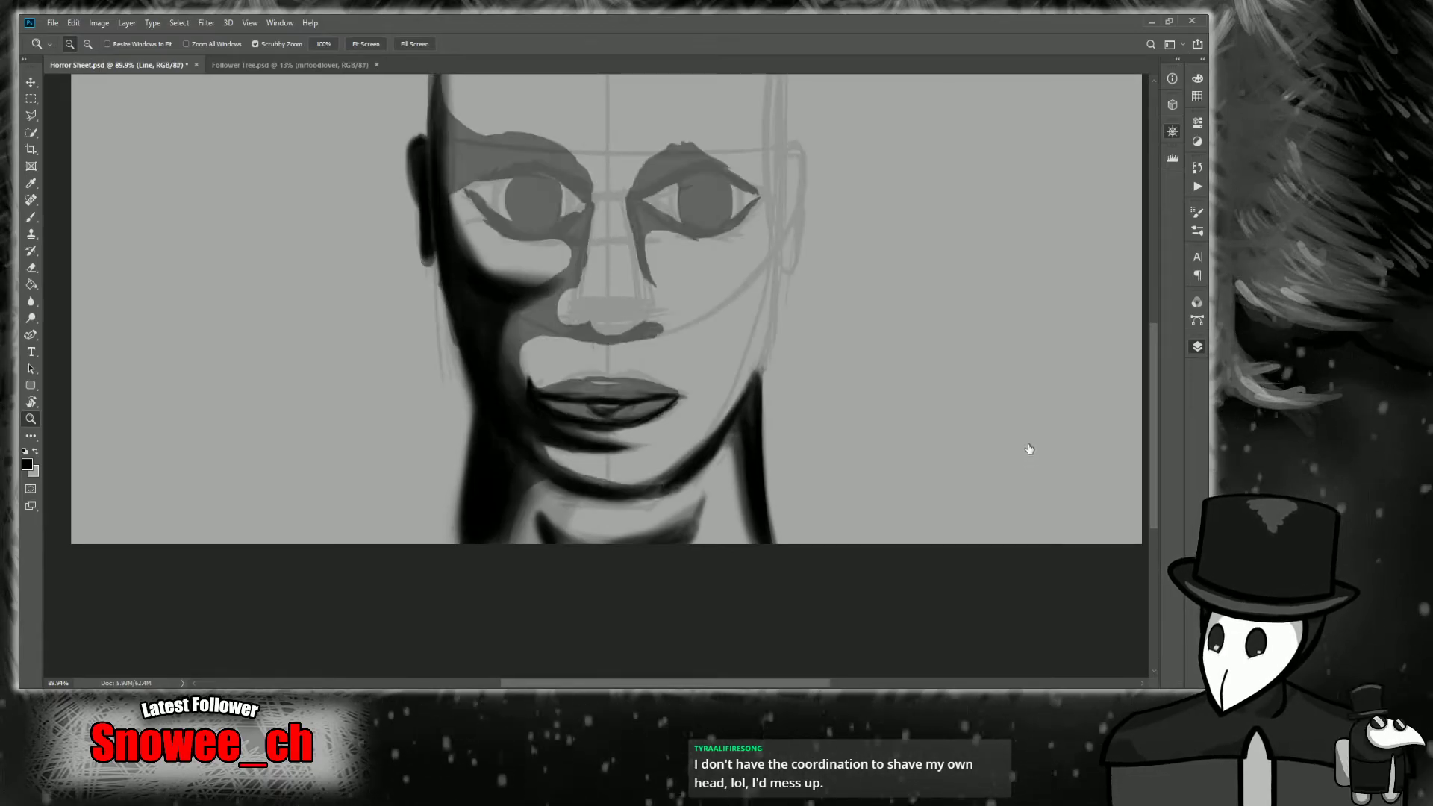
pyautogui.click(1024, 448)
# Outline the upper lip in black with a small brush from the left mouth corner over the cupid's bow to the right.
pyautogui.moveTo(626, 384); pyautogui.dragTo(694, 384)
pyautogui.press('b')
pyautogui.press('[')
pyautogui.press('[')
pyautogui.press('[')
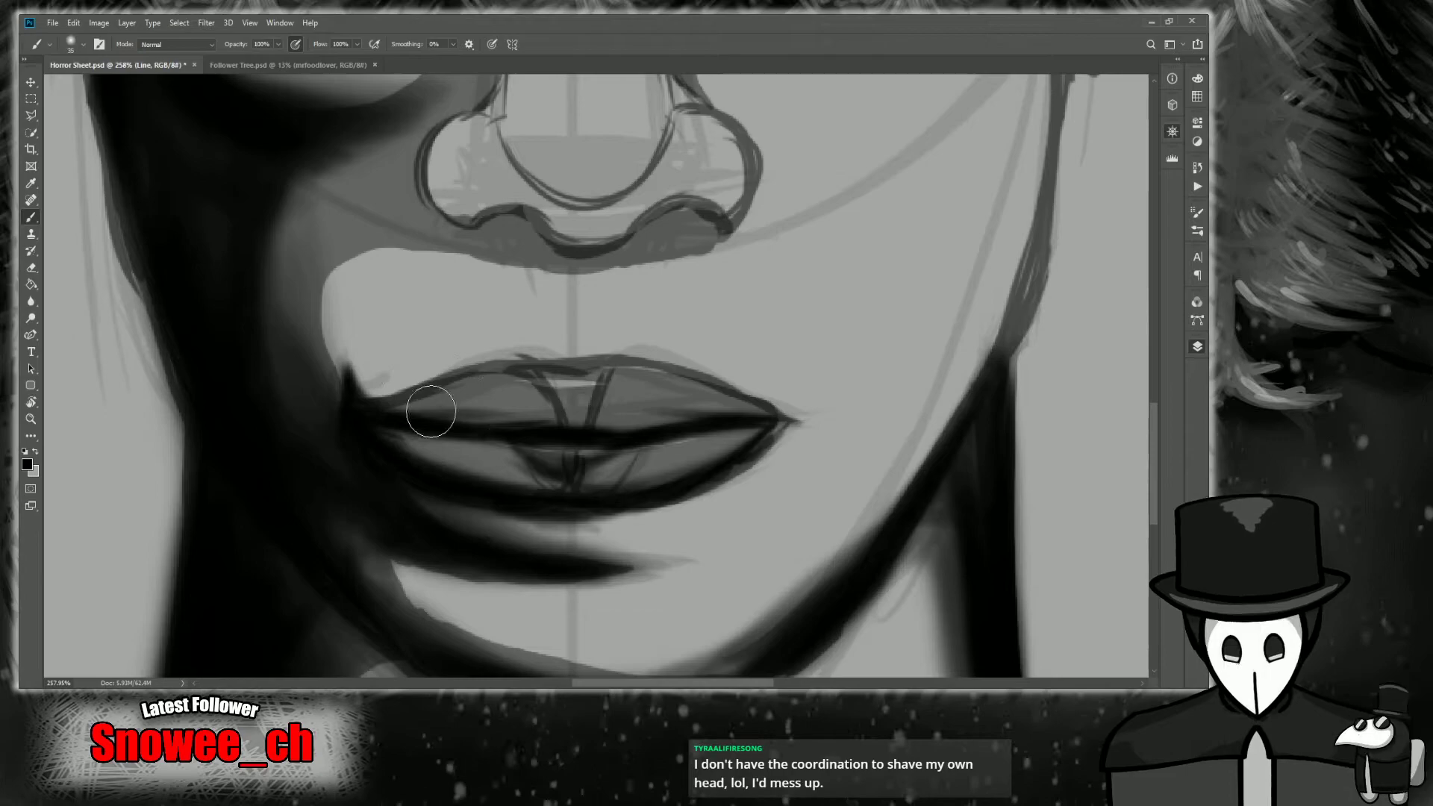
pyautogui.press('[')
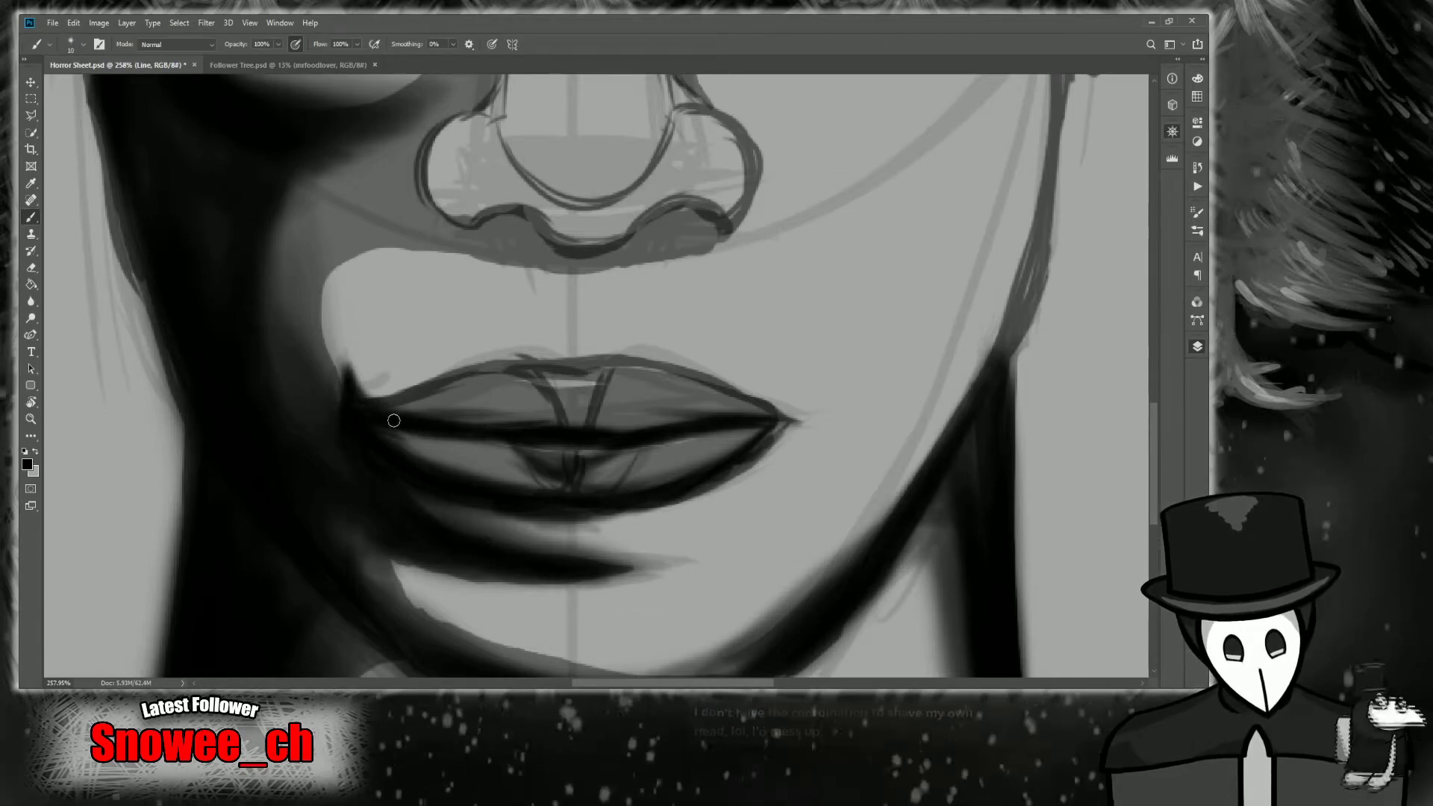
pyautogui.moveTo(380, 393); pyautogui.dragTo(475, 371)
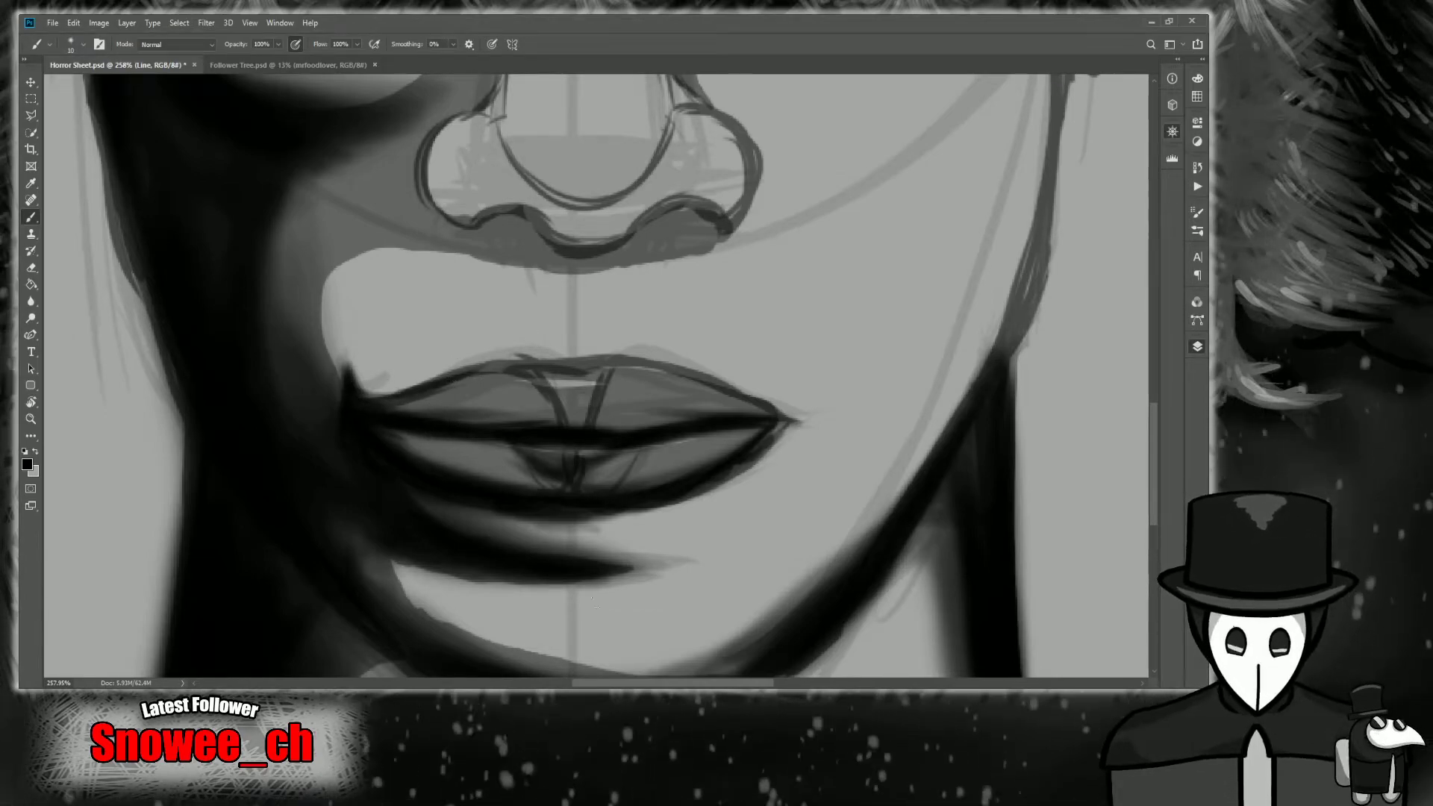
pyautogui.moveTo(363, 633); pyautogui.dragTo(585, 633)
pyautogui.moveTo(628, 428); pyautogui.dragTo(640, 420)
pyautogui.moveTo(571, 390)
pyautogui.mouseDown()
pyautogui.moveTo(711, 358)
pyautogui.moveTo(617, 392)
pyautogui.moveTo(785, 359)
pyautogui.moveTo(717, 365)
pyautogui.moveTo(817, 376)
pyautogui.moveTo(770, 358)
pyautogui.moveTo(891, 348)
pyautogui.moveTo(776, 349)
pyautogui.moveTo(818, 418)
pyautogui.mouseUp()
pyautogui.moveTo(731, 356); pyautogui.dragTo(779, 384)
pyautogui.press('[')
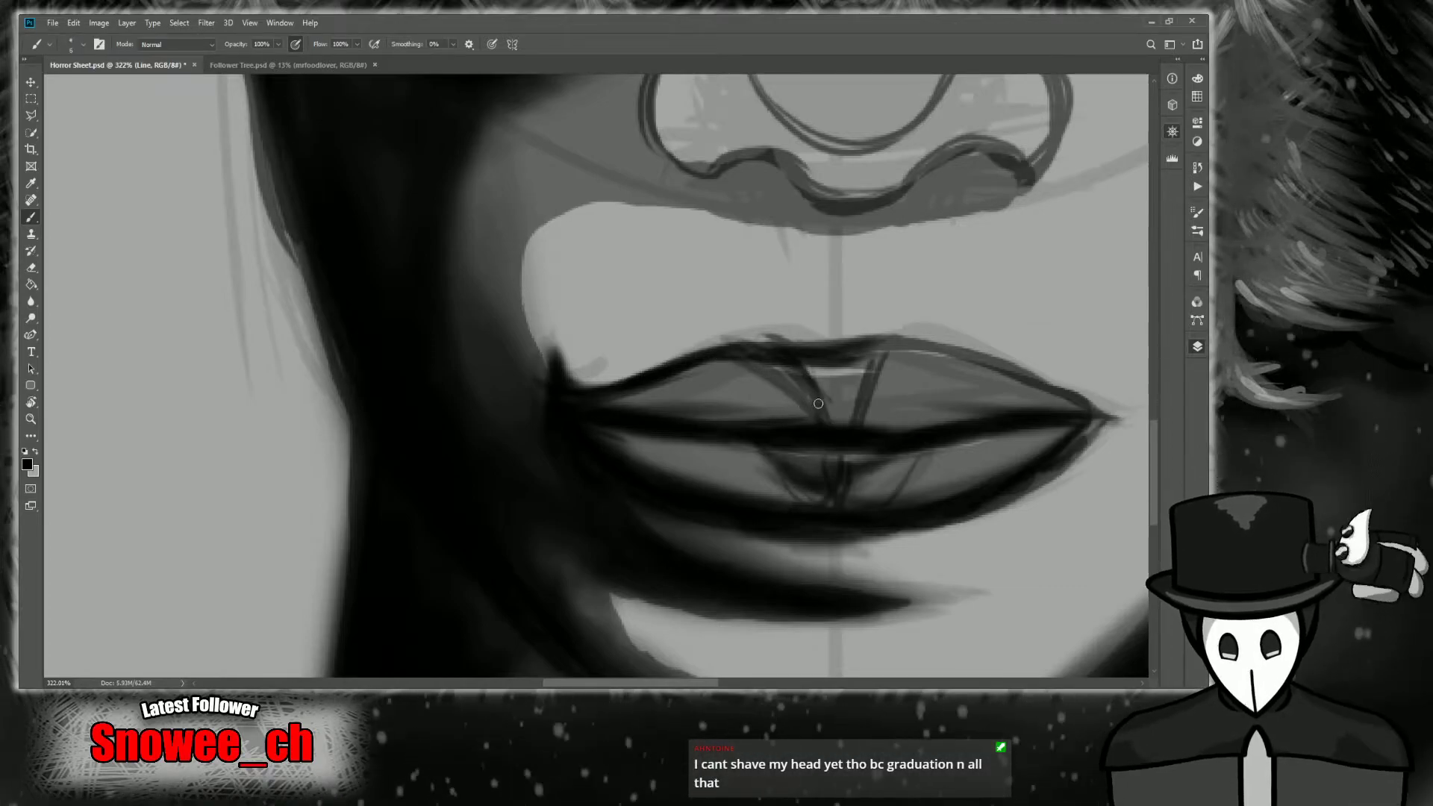
# Shade the left half of the upper lip in soft black with the brush enlarged to 30.
pyautogui.press(']')
pyautogui.press(']')
pyautogui.press(']')
pyautogui.press(']')
pyautogui.press(']')
pyautogui.press(']')
pyautogui.press(']')
pyautogui.press(']')
pyautogui.press(']')
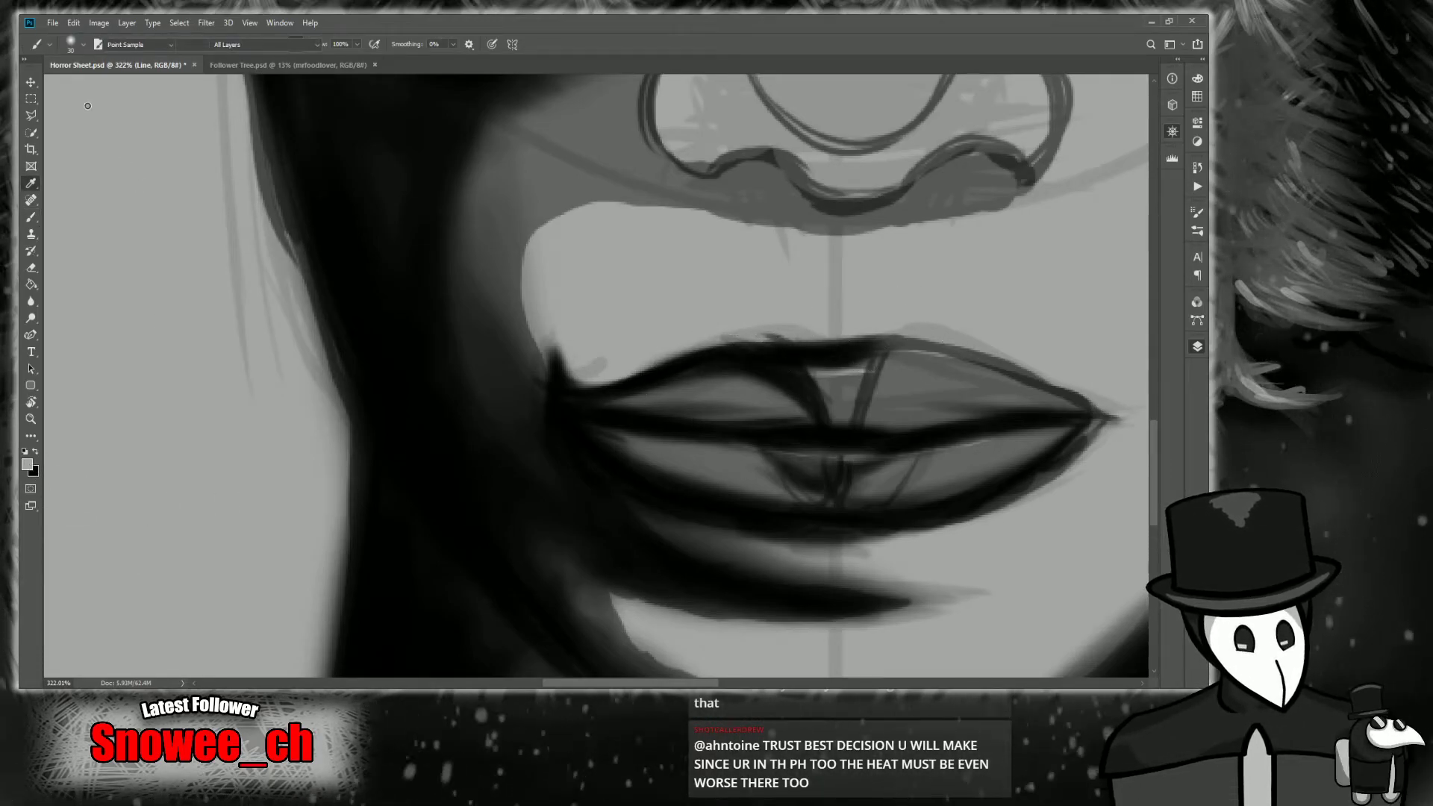
pyautogui.press('b')
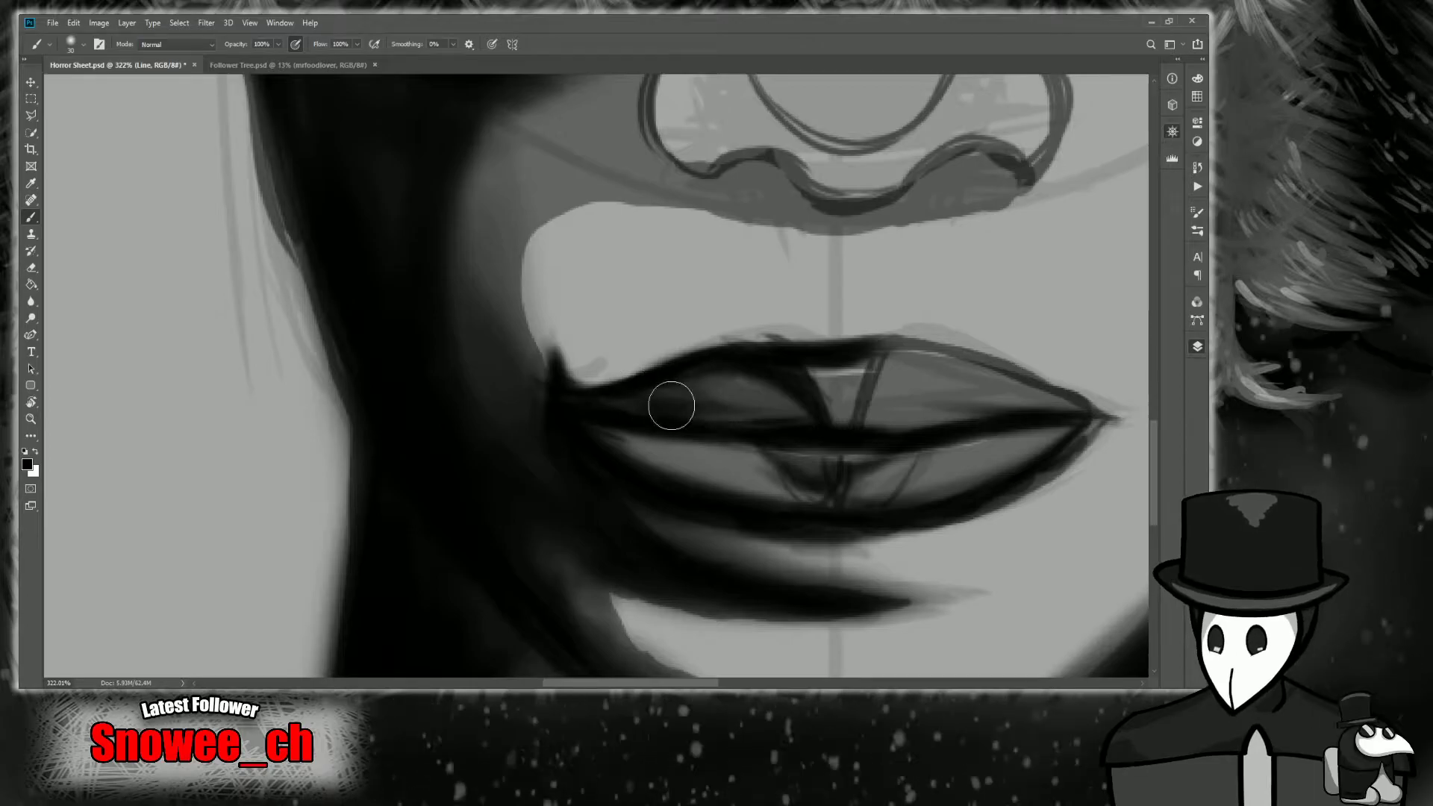
# Shade the right half of the upper lip in black, darkening the mouth corner and the crease below the cupid's bow.
pyautogui.scroll(-5, 1044, 215)
pyautogui.hscroll(8, 1061, 182)
pyautogui.hscroll(-6, 1055, 179)
pyautogui.scroll(2, 1055, 179)
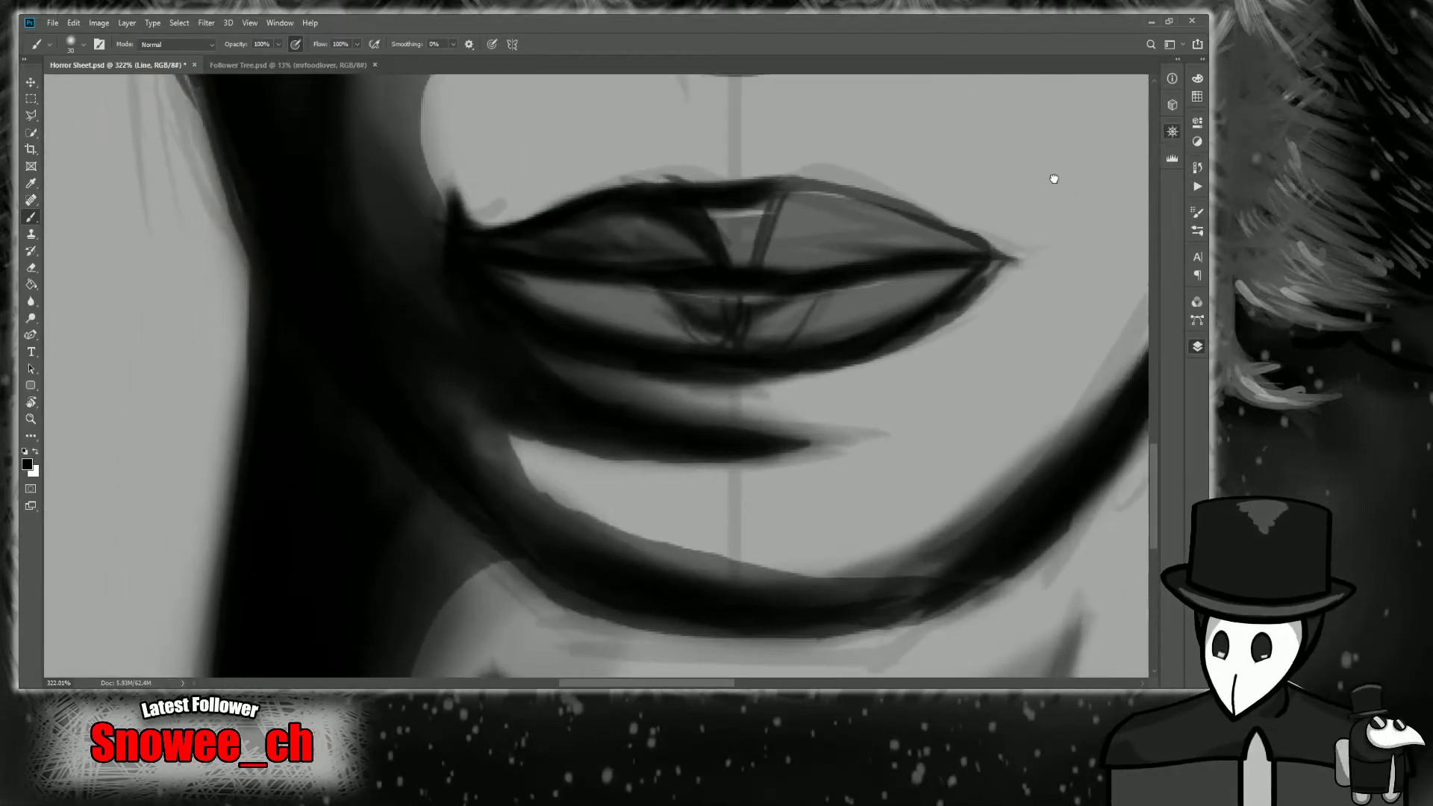
pyautogui.hscroll(3, 1055, 179)
pyautogui.moveTo(696, 277)
pyautogui.mouseDown()
pyautogui.moveTo(776, 260)
pyautogui.moveTo(830, 285)
pyautogui.moveTo(734, 249)
pyautogui.moveTo(925, 318)
pyautogui.moveTo(785, 298)
pyautogui.moveTo(624, 311)
pyautogui.moveTo(807, 302)
pyautogui.mouseUp()
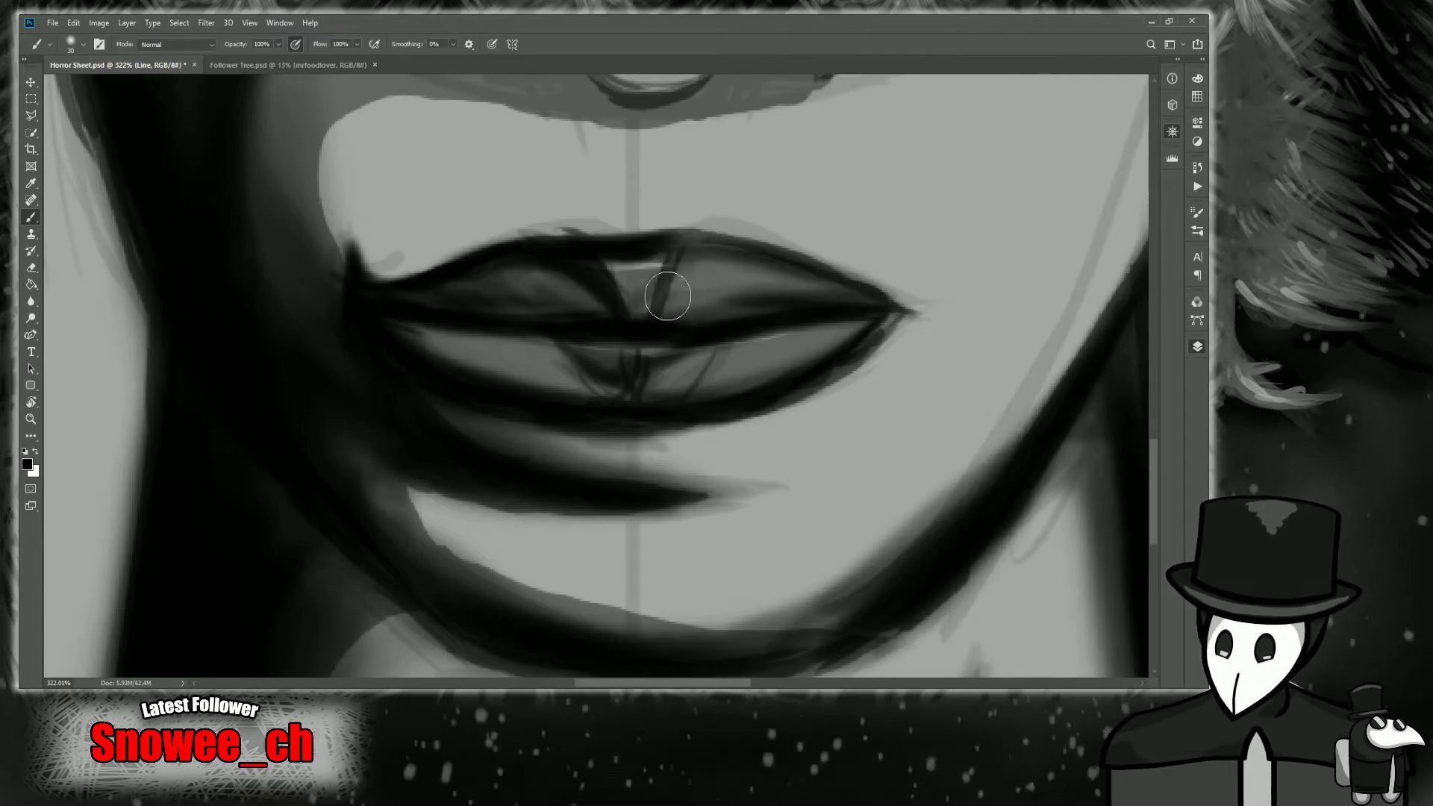
pyautogui.moveTo(867, 310); pyautogui.dragTo(826, 285)
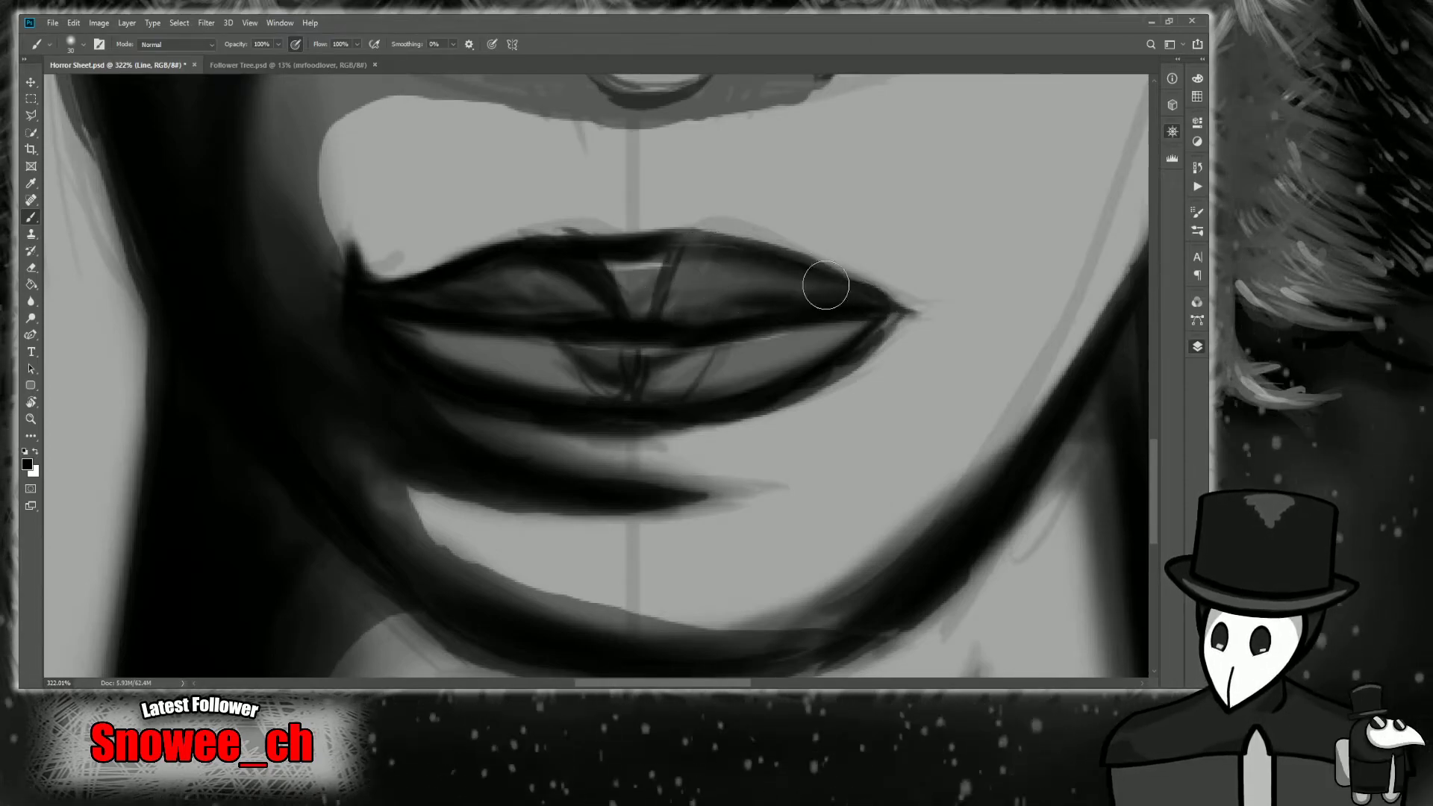
pyautogui.moveTo(593, 312)
pyautogui.mouseDown()
pyautogui.moveTo(613, 263)
pyautogui.moveTo(750, 252)
pyautogui.mouseUp()
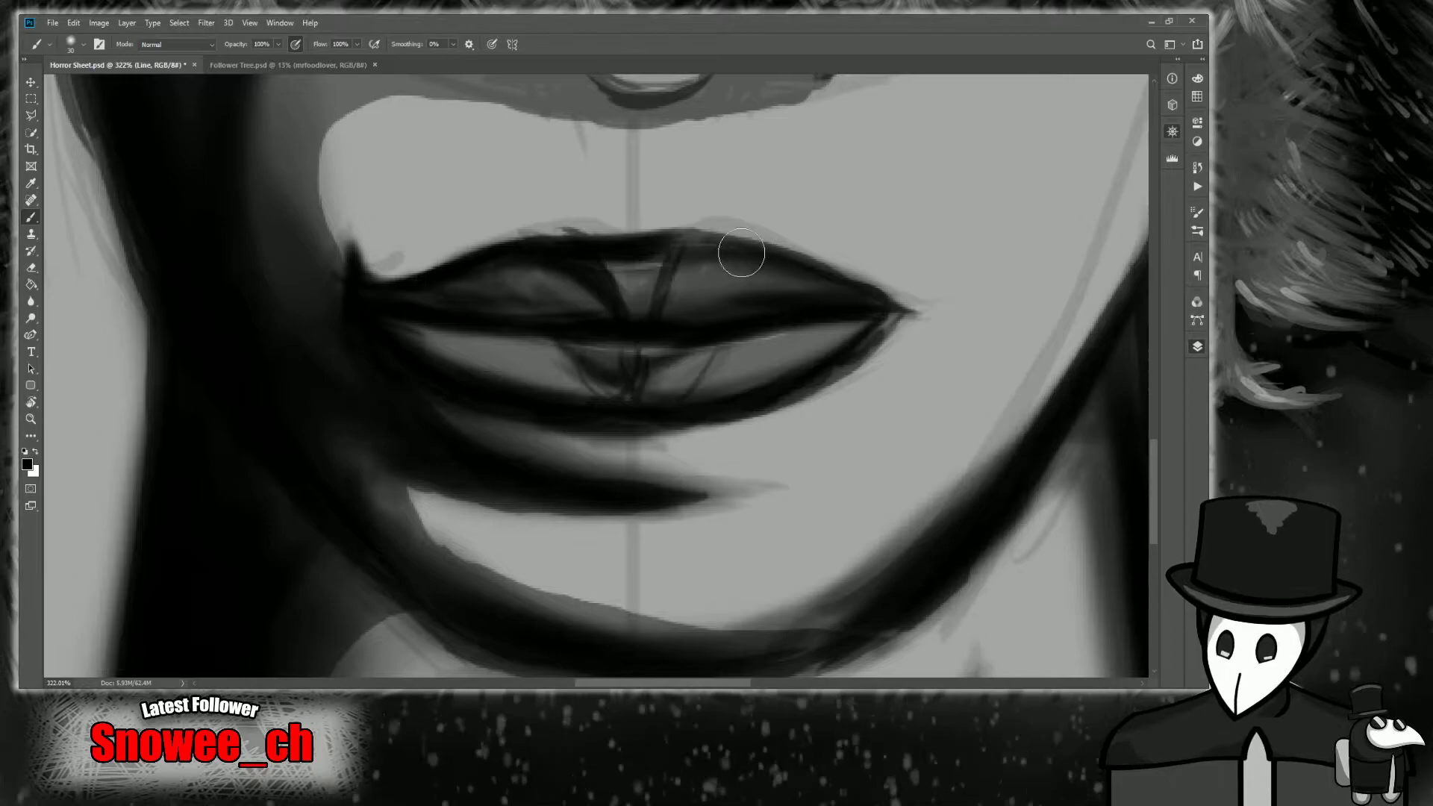
pyautogui.press('z')
pyautogui.moveTo(715, 313); pyautogui.dragTo(722, 308)
pyautogui.press('b')
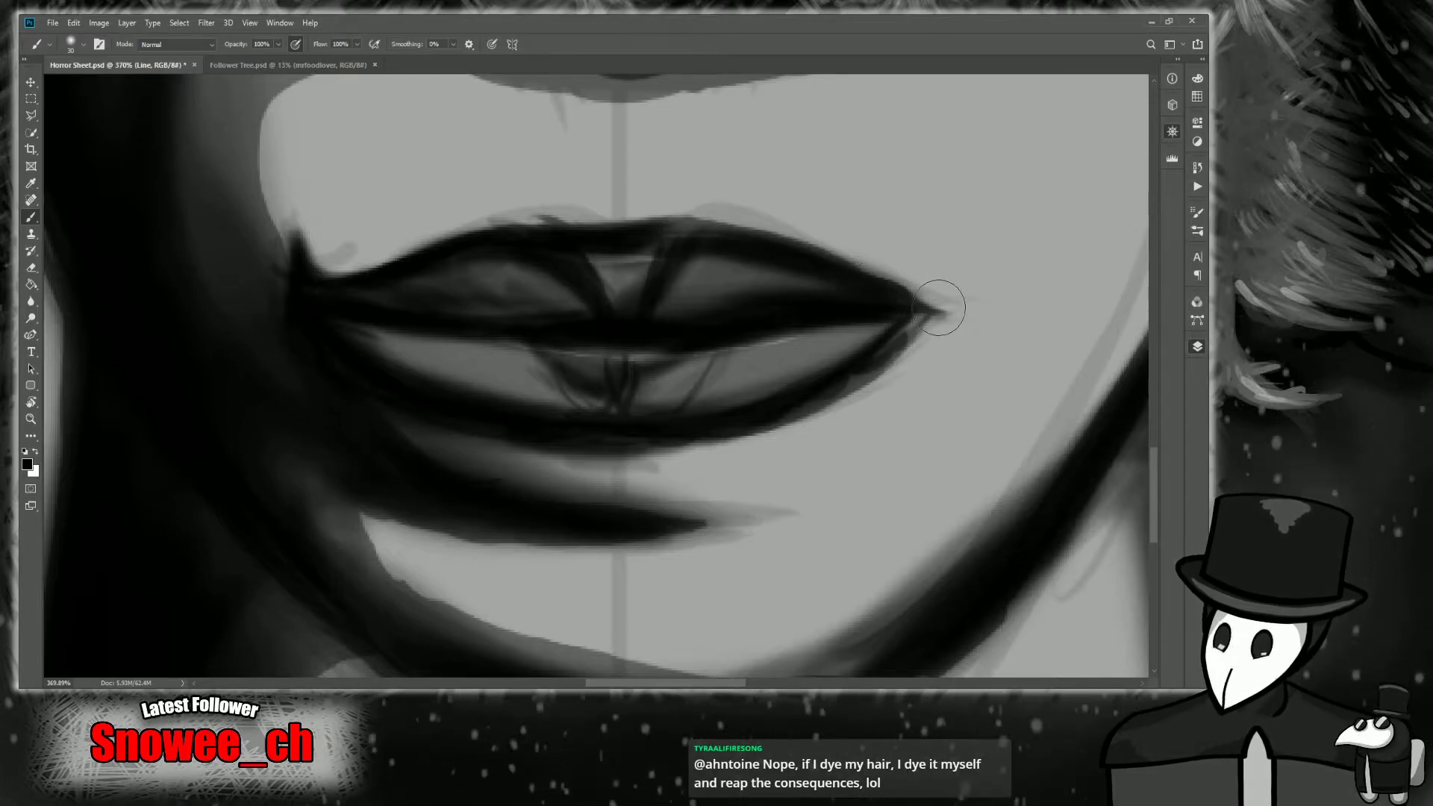
# Paint white highlights below the cupid's bow and along the upper edge of the lower lip.
pyautogui.press('z')
pyautogui.moveTo(849, 286); pyautogui.dragTo(846, 288)
pyautogui.press('x')
pyautogui.press('b')
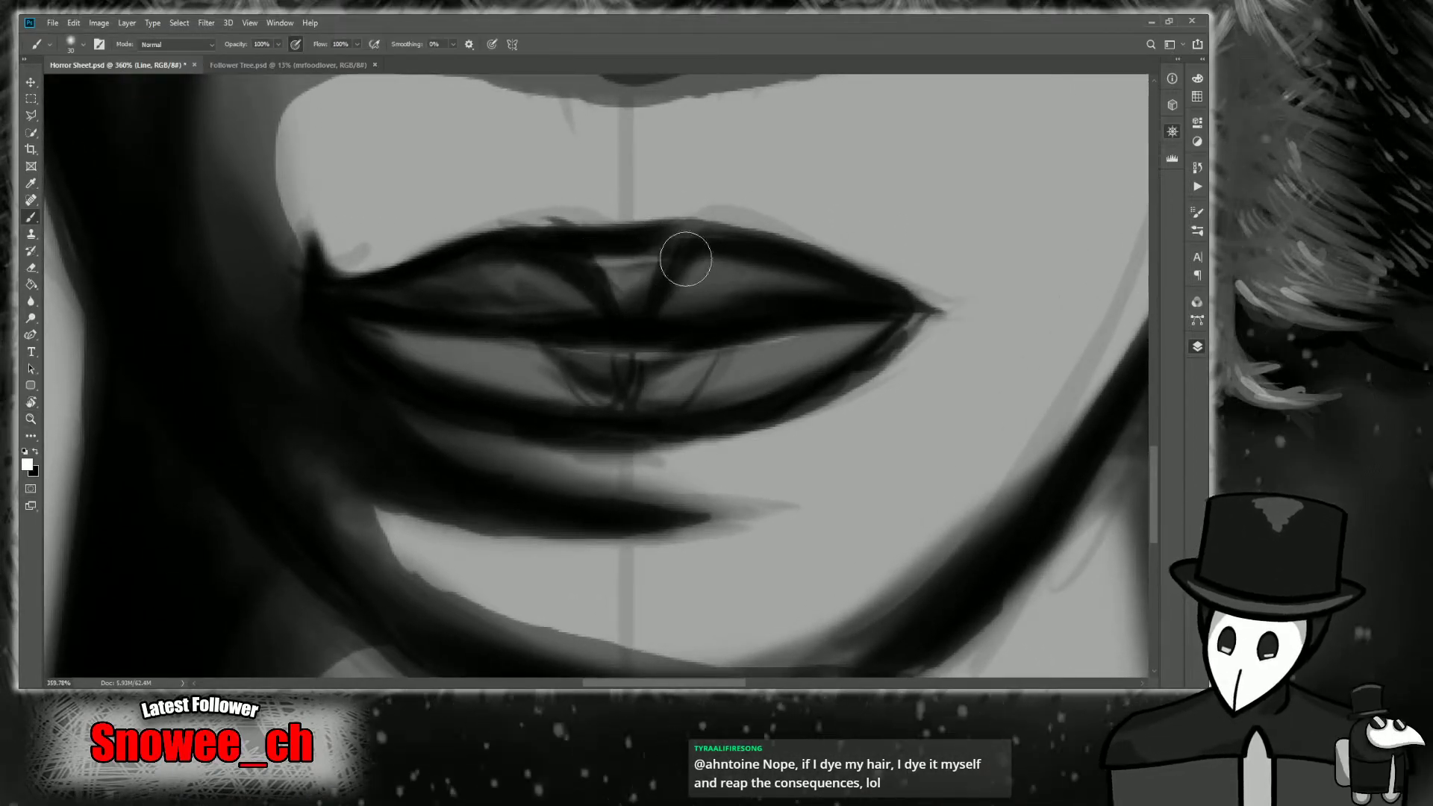
pyautogui.moveTo(579, 258); pyautogui.dragTo(573, 252)
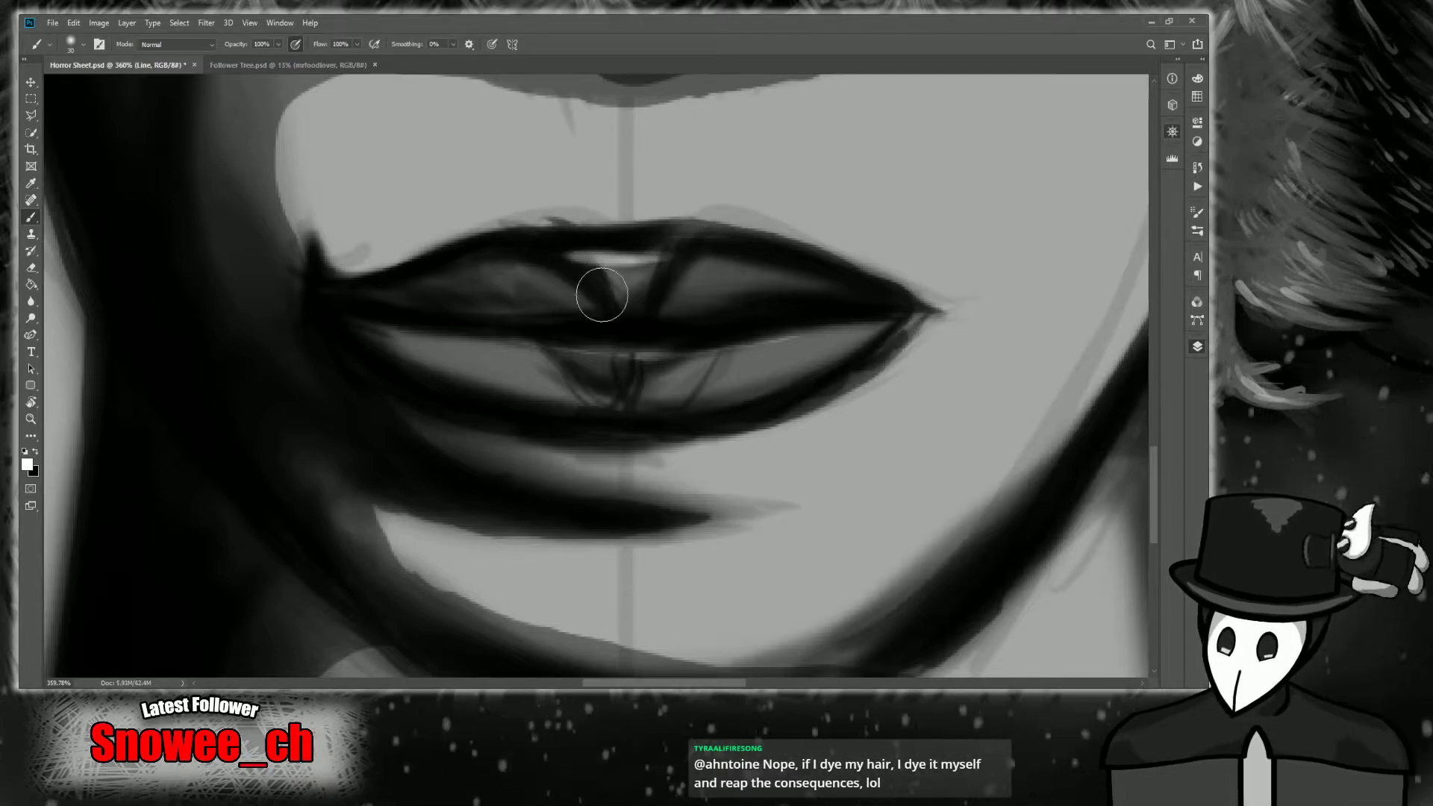
pyautogui.moveTo(434, 333); pyautogui.dragTo(738, 367)
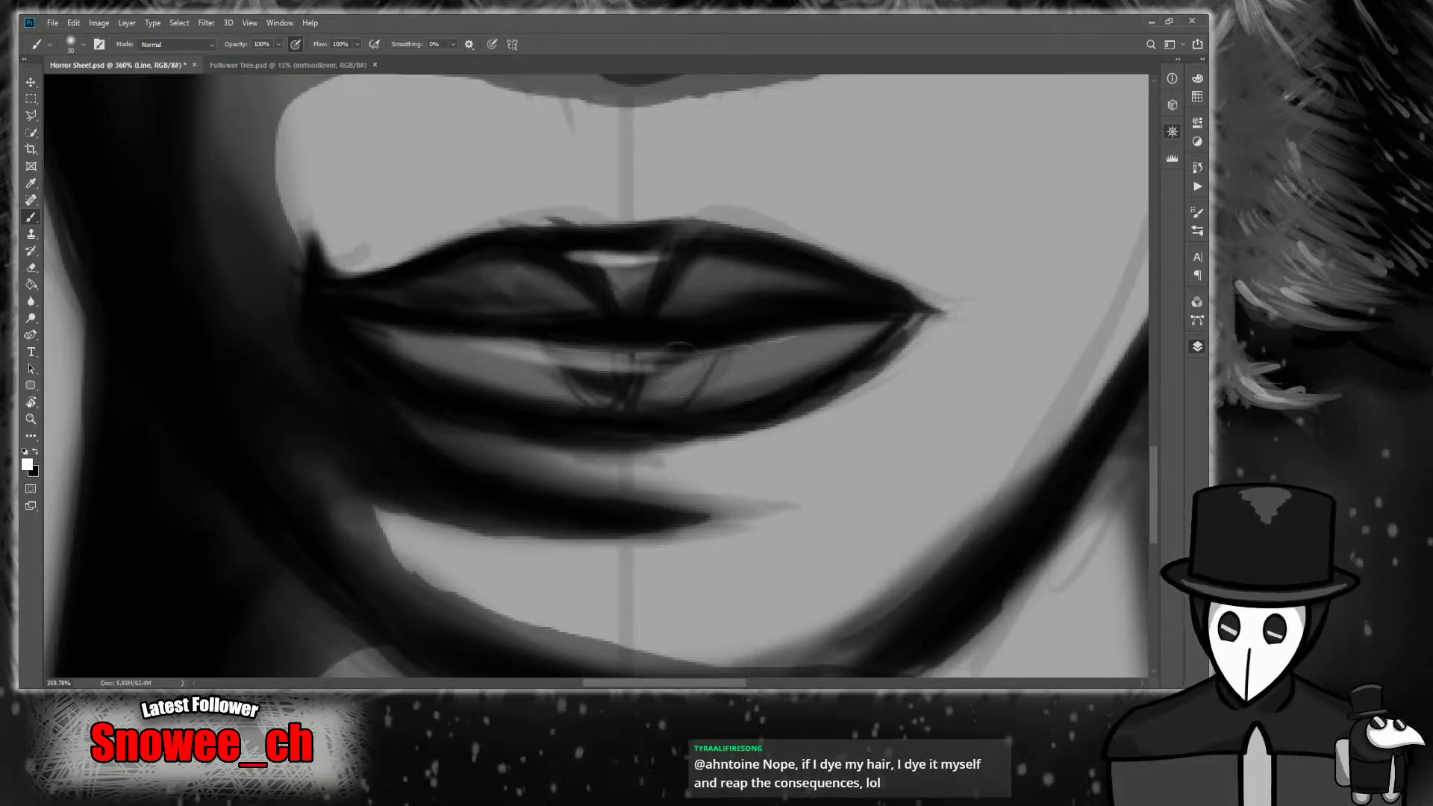
pyautogui.moveTo(628, 364); pyautogui.dragTo(821, 342)
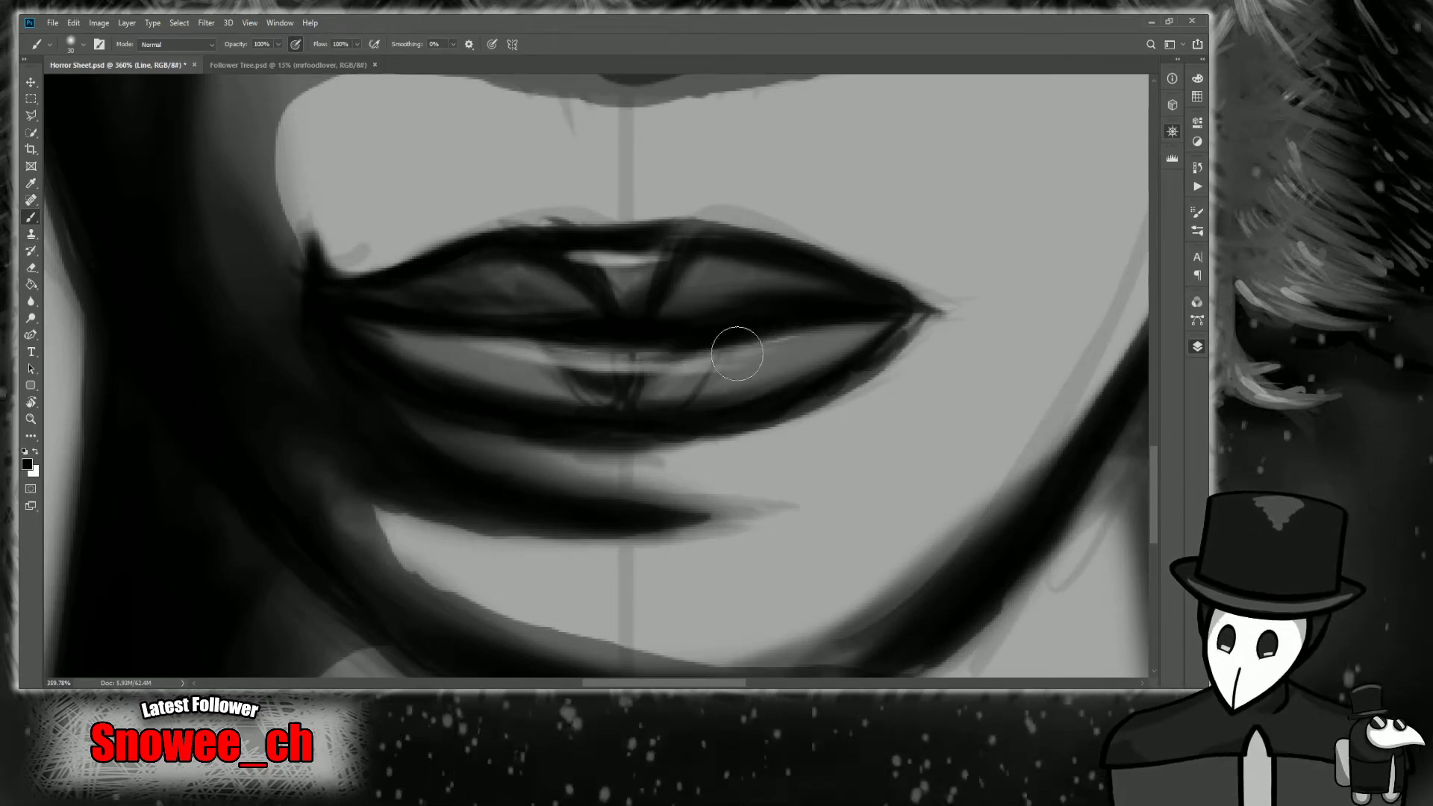
# Darken the line between the lips in black and shade the body of the lower lip with a larger brush.
pyautogui.moveTo(441, 332); pyautogui.dragTo(683, 357)
pyautogui.moveTo(569, 341); pyautogui.dragTo(866, 311)
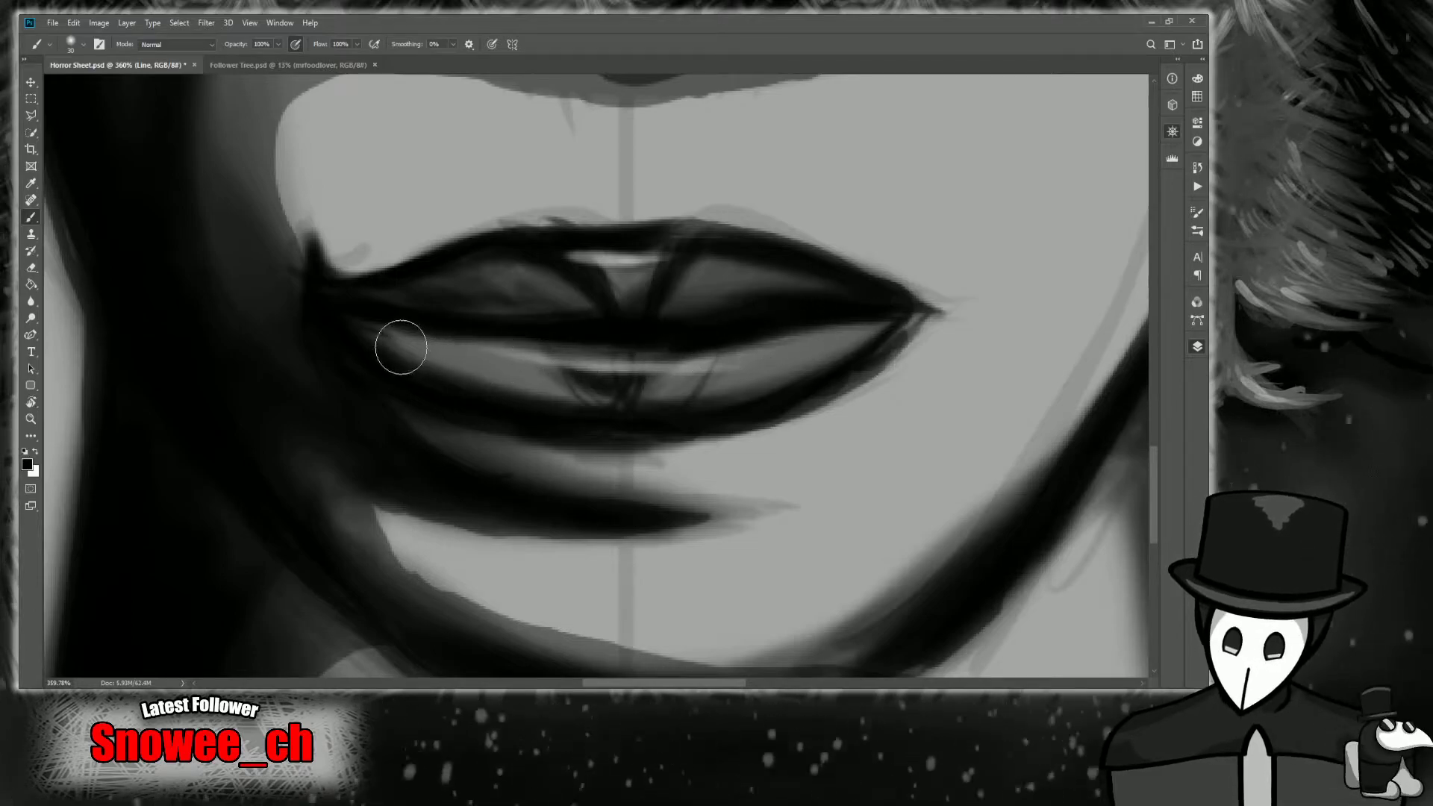
pyautogui.moveTo(404, 349); pyautogui.dragTo(729, 407)
pyautogui.press(']')
pyautogui.press(']')
pyautogui.press(']')
pyautogui.press(']')
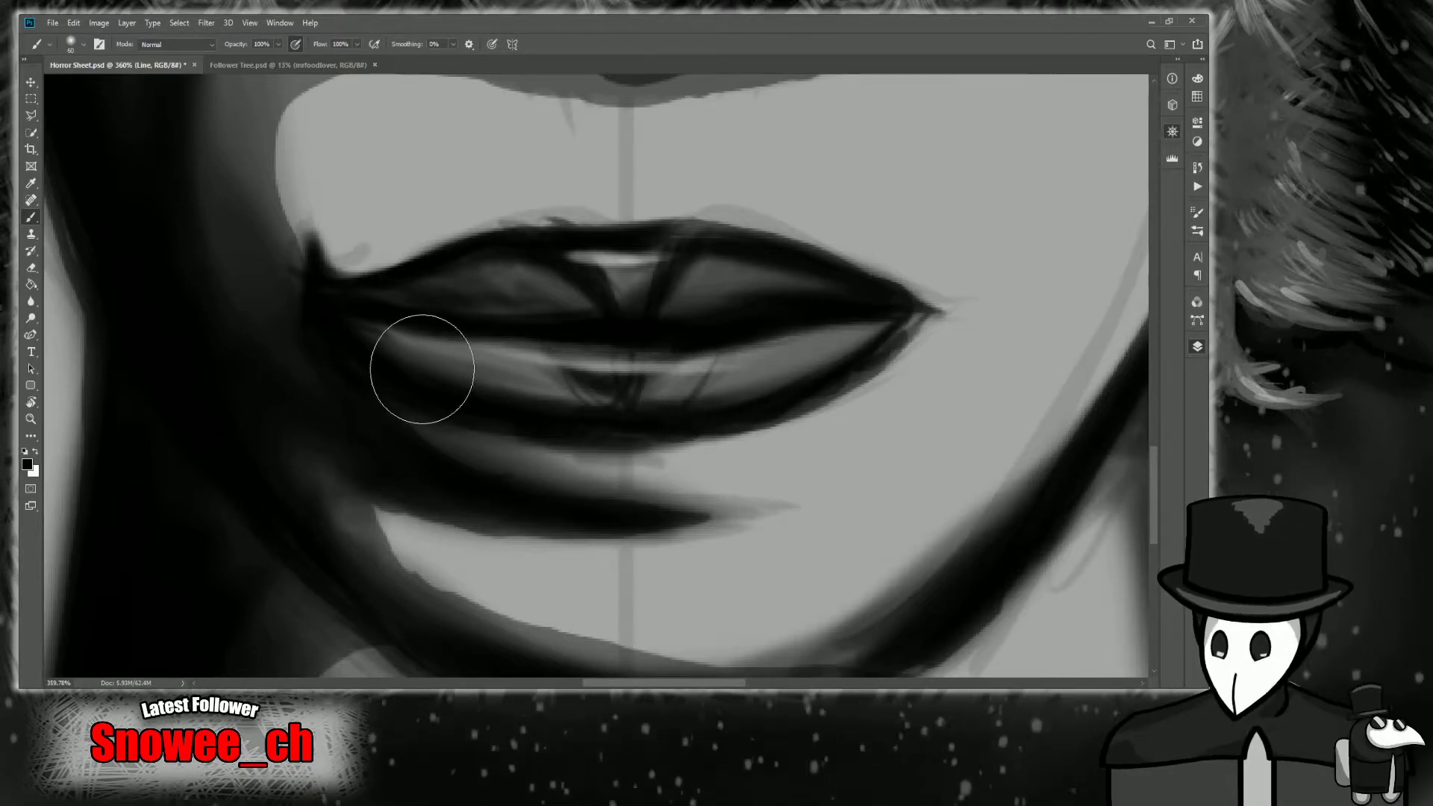
pyautogui.moveTo(653, 390); pyautogui.dragTo(932, 335)
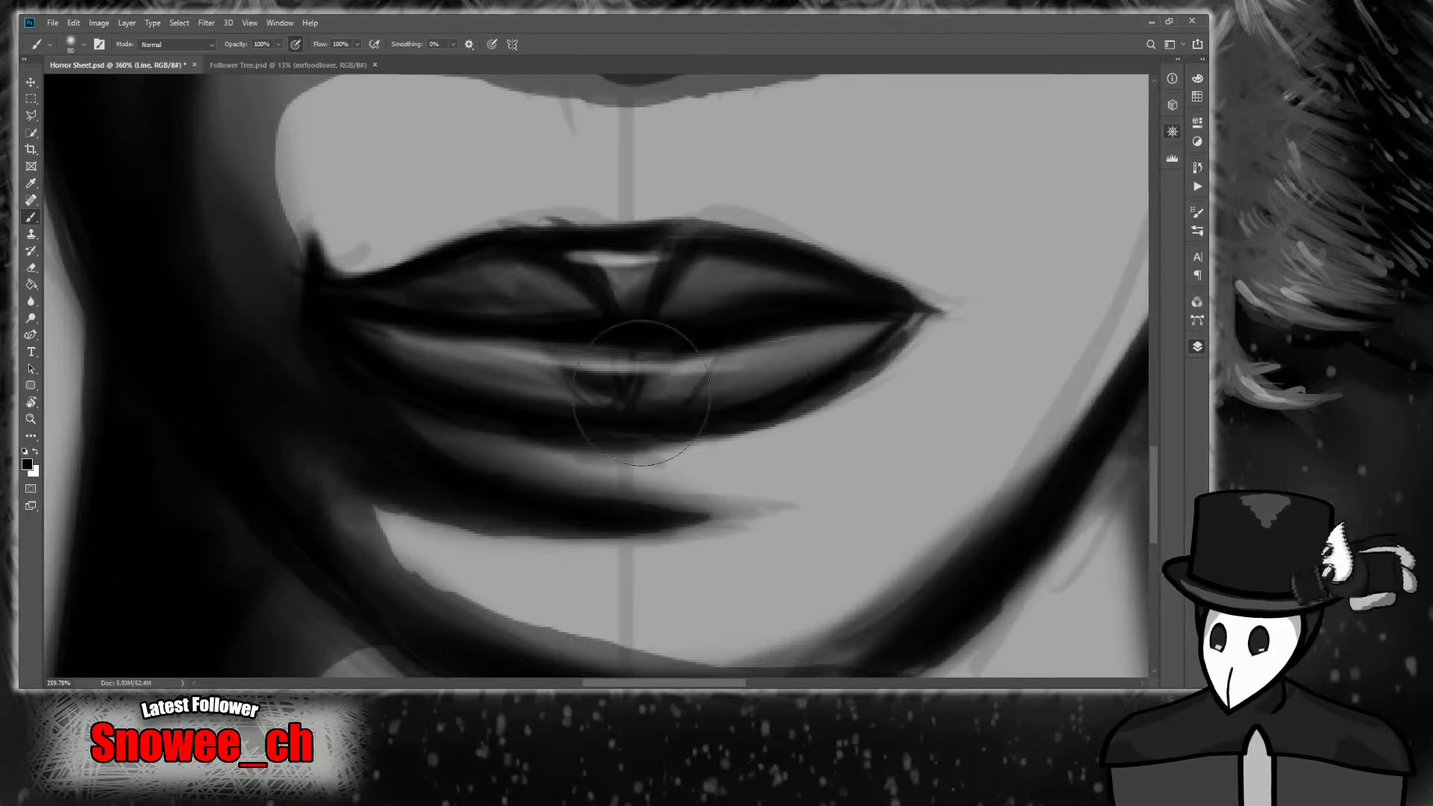
pyautogui.moveTo(464, 368); pyautogui.dragTo(870, 320)
# Sample dark grays from the lips and blend over the sketch creases in the lower and upper lip.
pyautogui.press('i')
pyautogui.keyDown('alt'); pyautogui.click(485, 368); pyautogui.keyUp('alt')
pyautogui.moveTo(403, 356)
pyautogui.mouseDown()
pyautogui.moveTo(781, 381)
pyautogui.moveTo(832, 369)
pyautogui.moveTo(405, 342)
pyautogui.moveTo(466, 361)
pyautogui.moveTo(851, 346)
pyautogui.mouseUp()
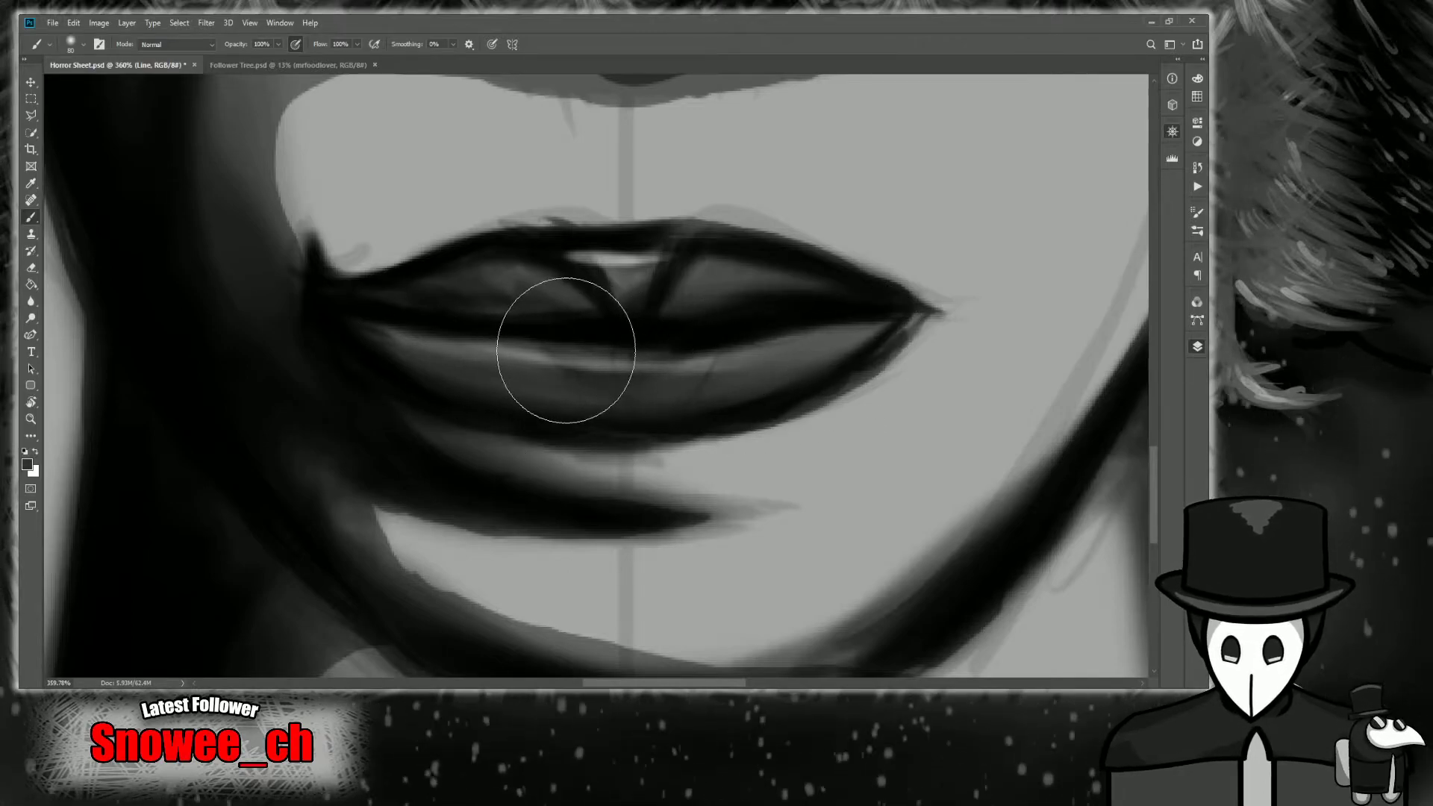
pyautogui.keyDown('alt'); pyautogui.click(498, 306); pyautogui.keyUp('alt')
pyautogui.moveTo(569, 304); pyautogui.dragTo(352, 284)
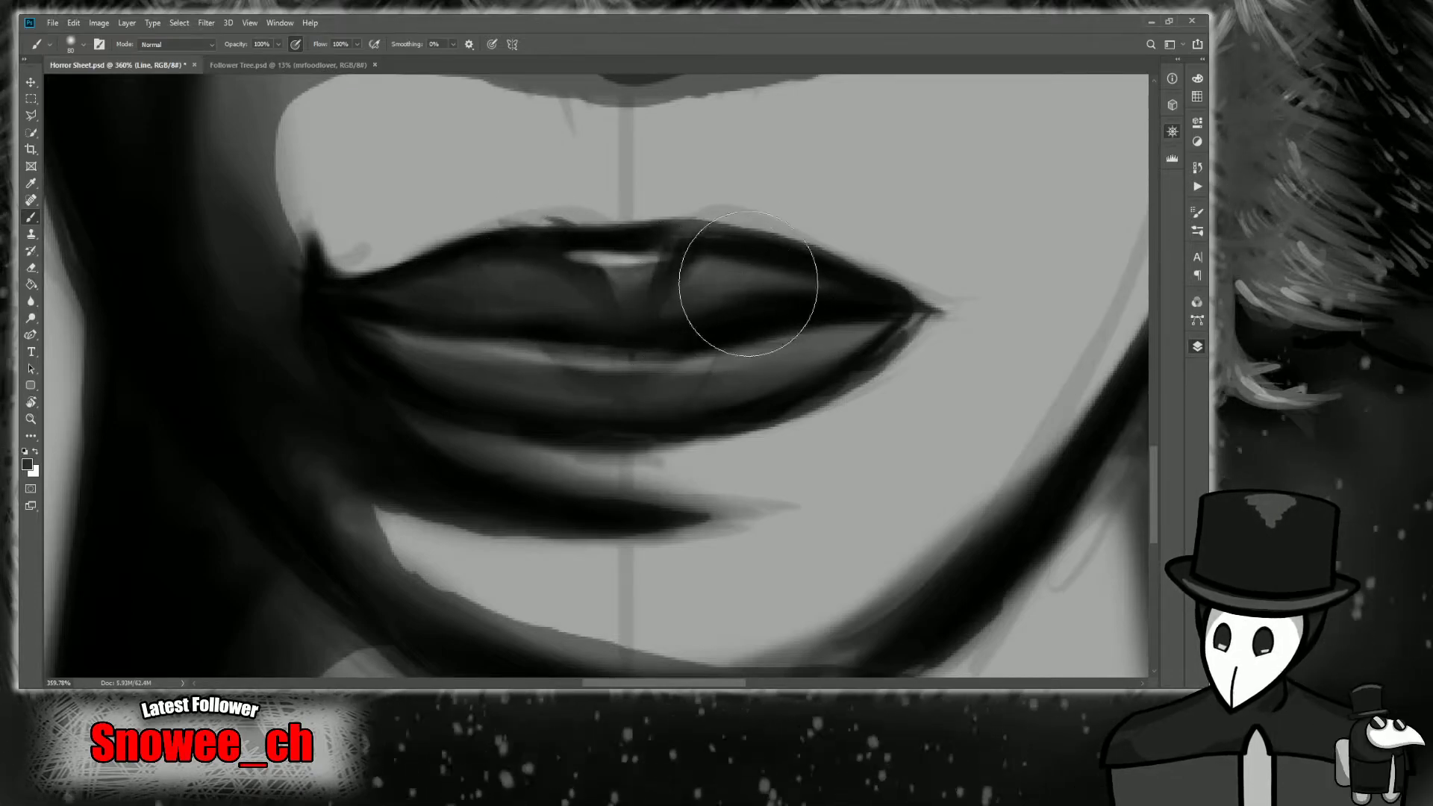
pyautogui.press('i')
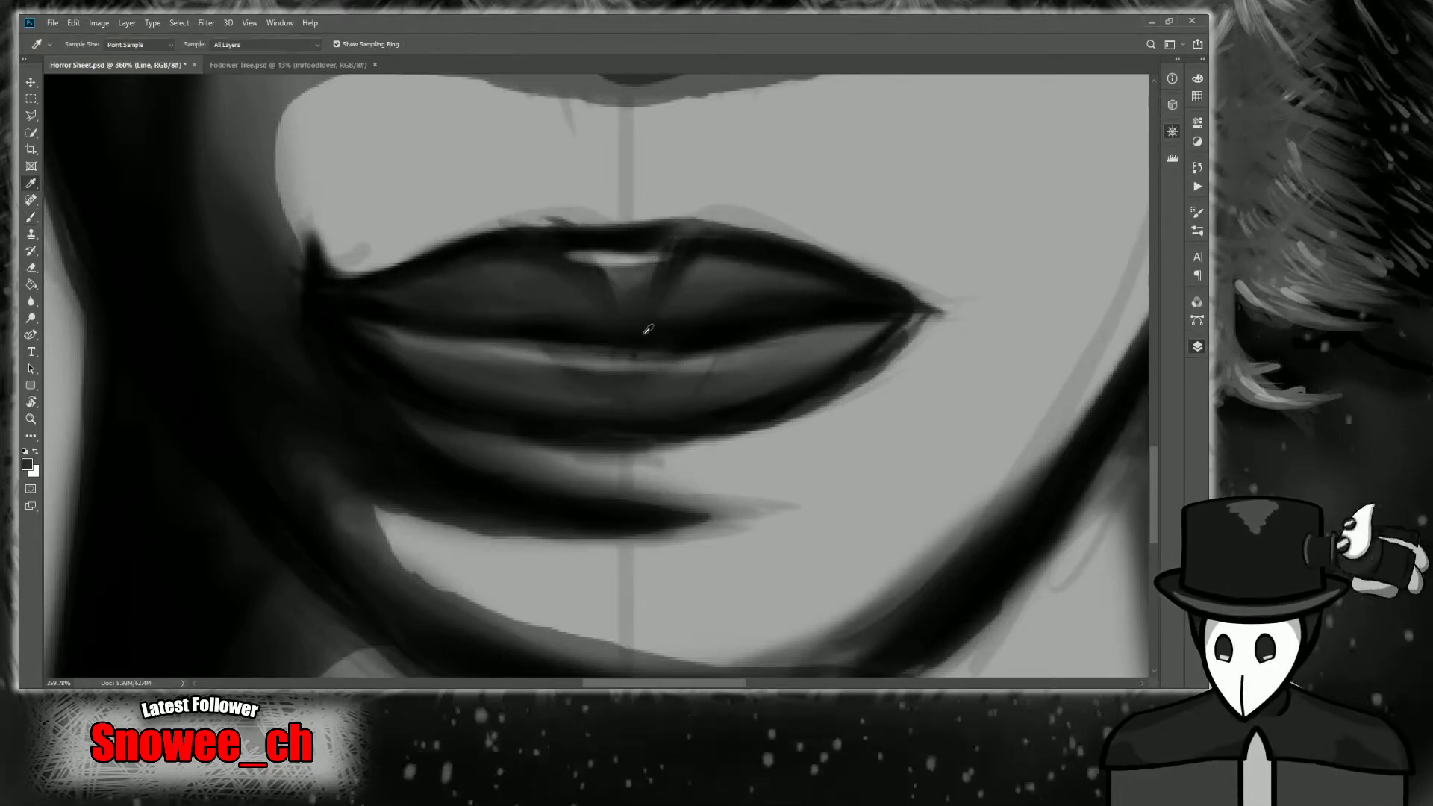
pyautogui.press('b')
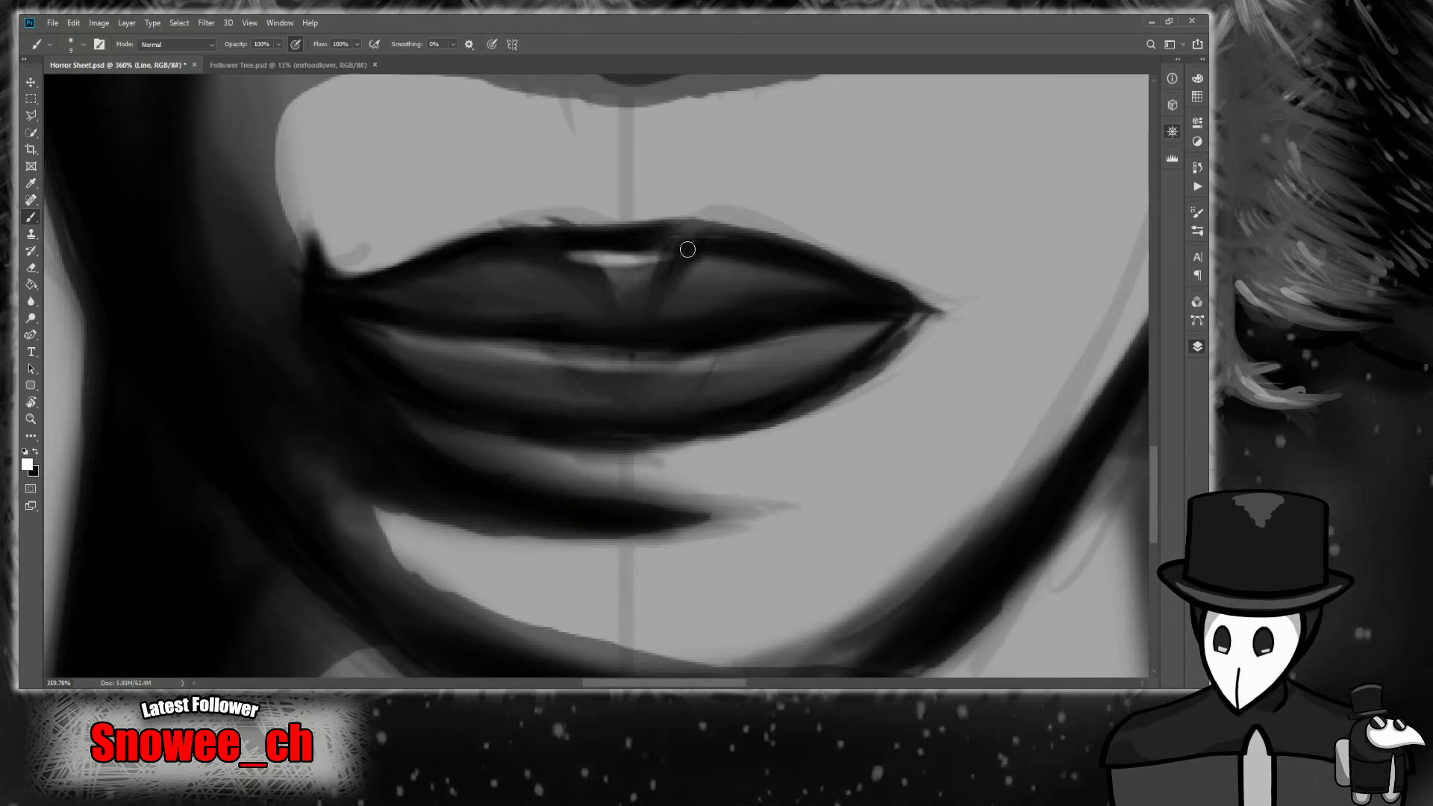
# Add thin white highlights across the top of the upper lip and along the lower lip's upper edge.
pyautogui.moveTo(642, 261)
pyautogui.mouseDown()
pyautogui.moveTo(702, 257)
pyautogui.moveTo(553, 252)
pyautogui.moveTo(542, 256)
pyautogui.moveTo(677, 265)
pyautogui.moveTo(502, 273)
pyautogui.moveTo(628, 255)
pyautogui.moveTo(494, 271)
pyautogui.moveTo(681, 259)
pyautogui.mouseUp()
pyautogui.moveTo(511, 357); pyautogui.dragTo(740, 354)
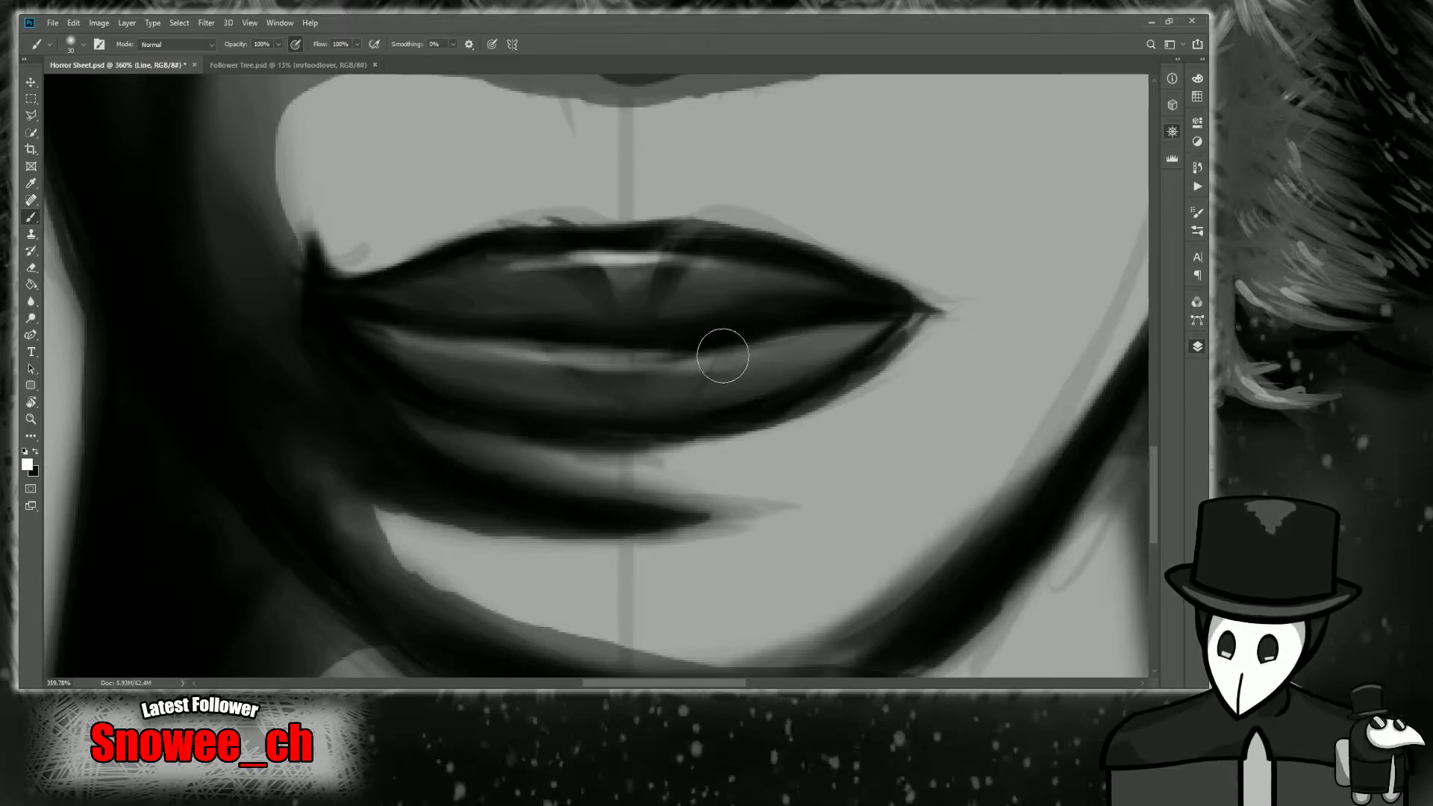
pyautogui.moveTo(524, 360)
pyautogui.mouseDown()
pyautogui.moveTo(678, 358)
pyautogui.moveTo(713, 375)
pyautogui.moveTo(694, 387)
pyautogui.moveTo(722, 383)
pyautogui.moveTo(679, 393)
pyautogui.mouseUp()
# Deepen the black parting line between the lips with a size 50 brush.
pyautogui.press('z')
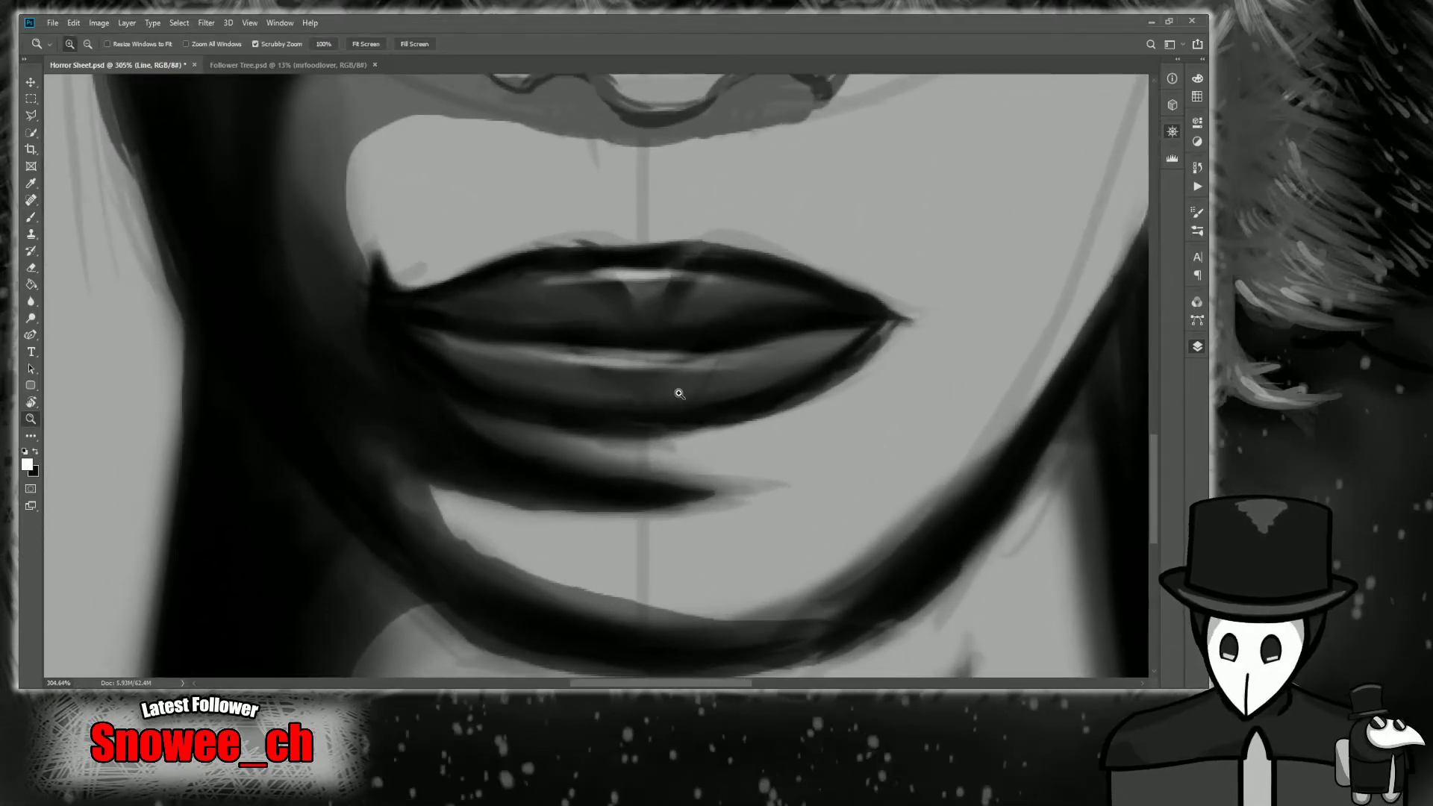
pyautogui.press('b')
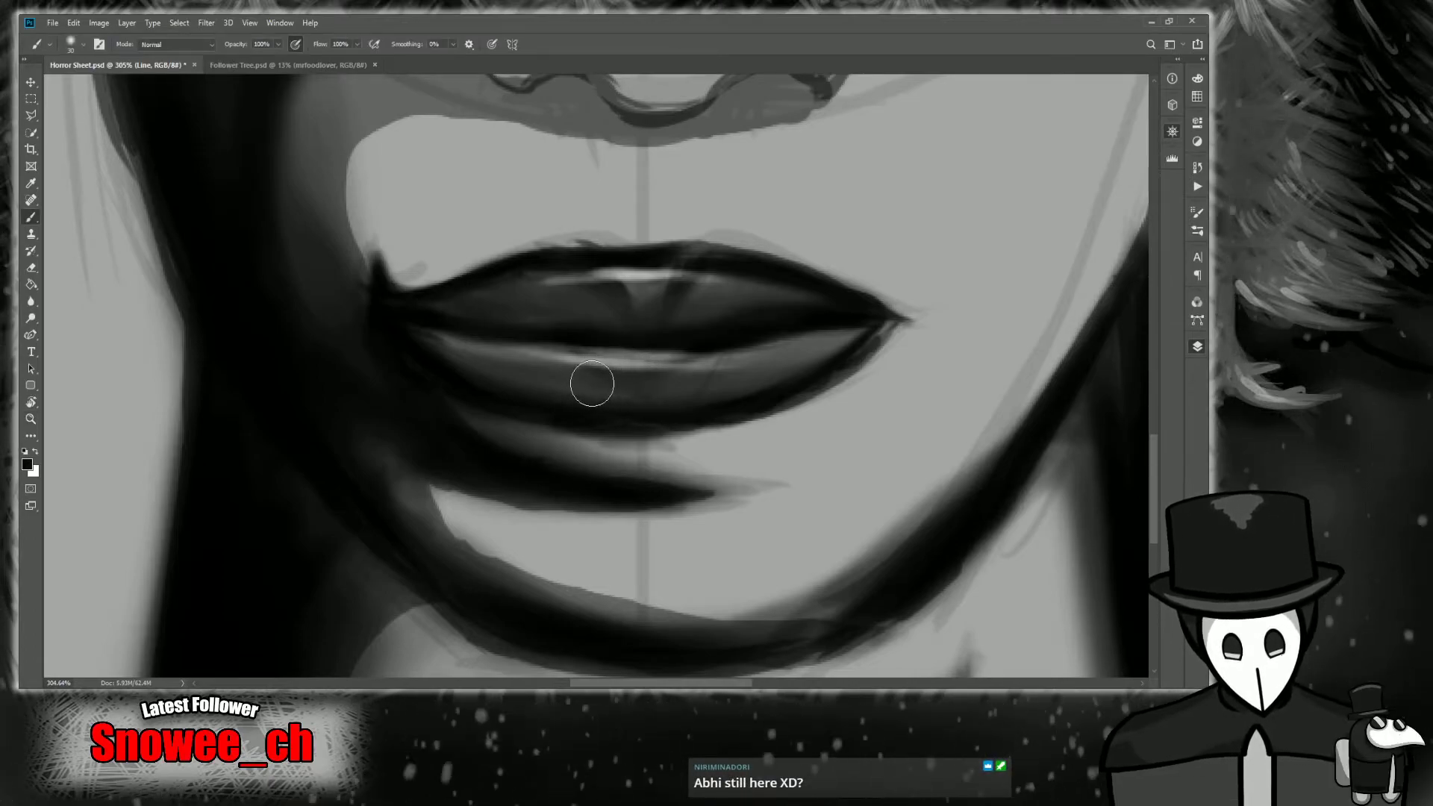
pyautogui.press(']')
pyautogui.moveTo(454, 333); pyautogui.dragTo(729, 337)
pyautogui.moveTo(512, 336); pyautogui.dragTo(752, 346)
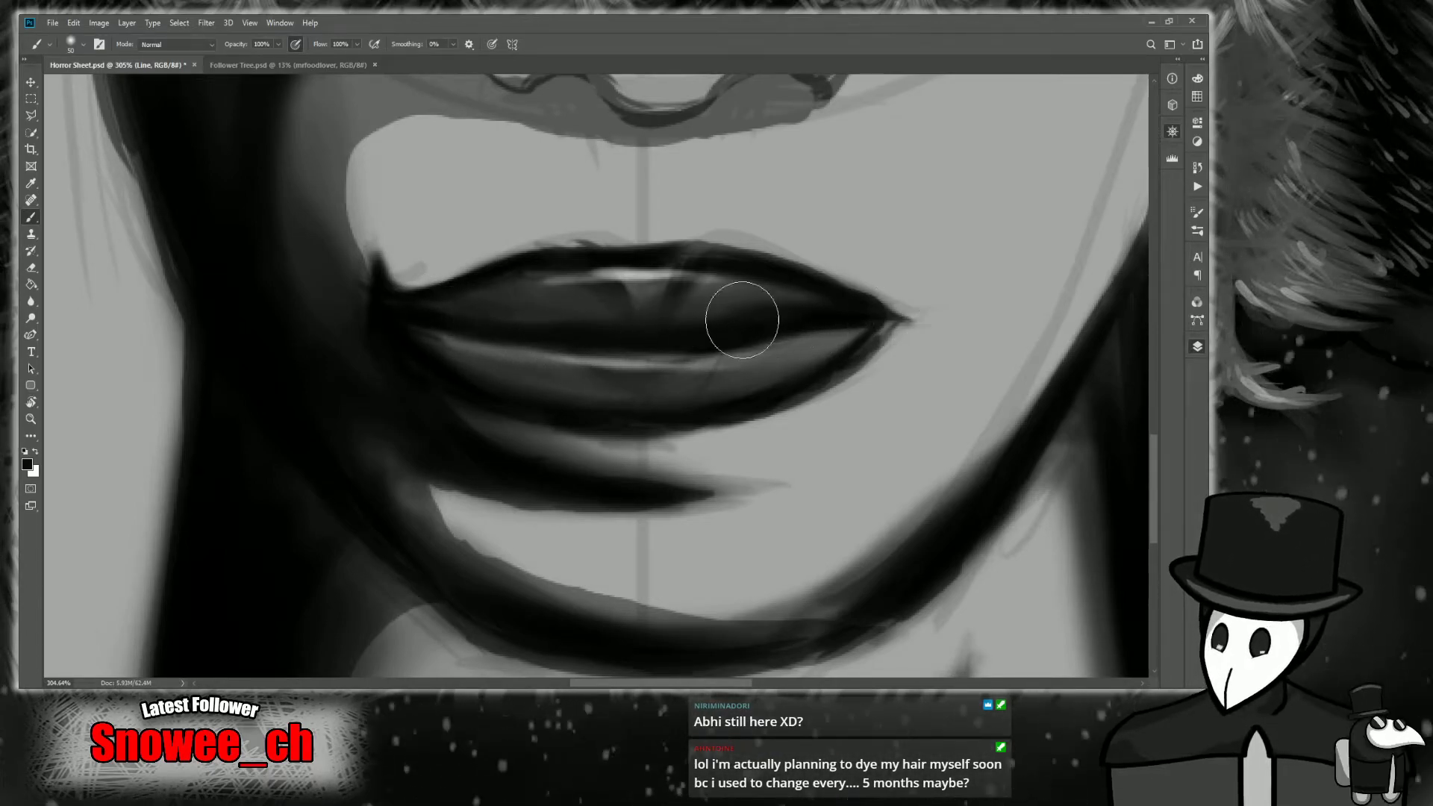
# Darken the cheek shadow beside the left mouth corner in black with a brush enlarged to 100.
pyautogui.press('z')
pyautogui.moveTo(467, 336)
pyautogui.mouseDown()
pyautogui.moveTo(435, 347)
pyautogui.moveTo(447, 346)
pyautogui.mouseUp()
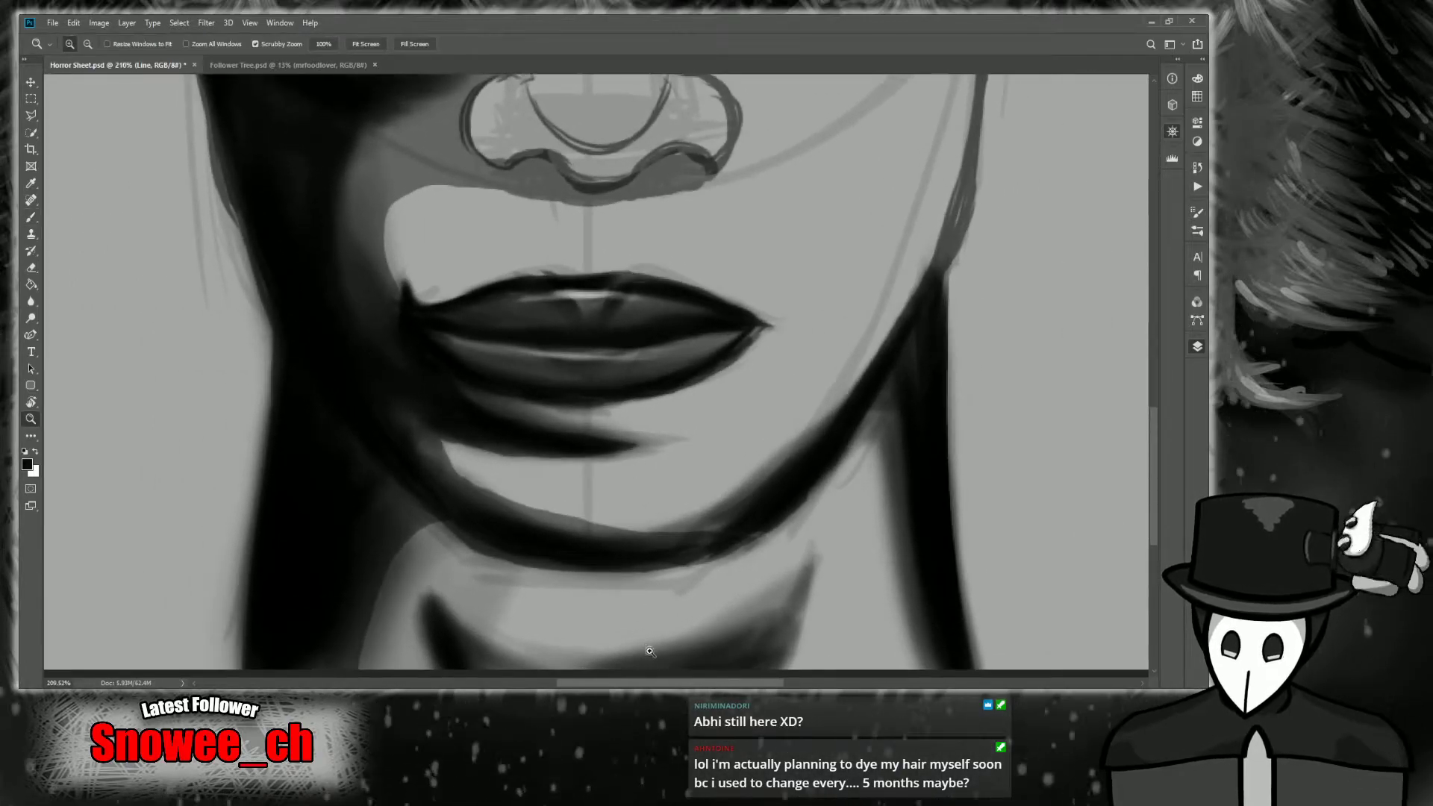
pyautogui.hscroll(-6, 649, 649)
pyautogui.press('b')
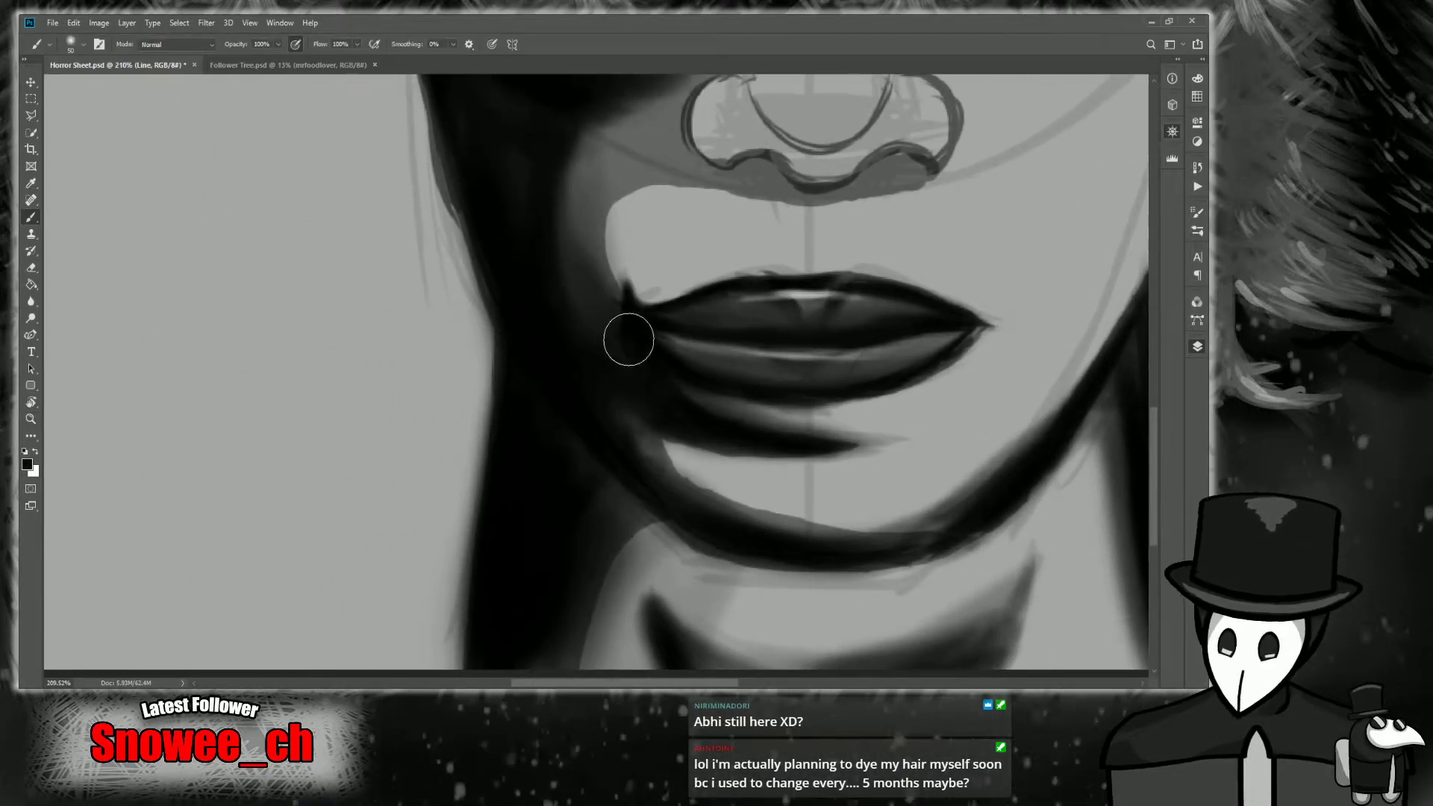
pyautogui.press(']')
pyautogui.press(']')
pyautogui.press(']')
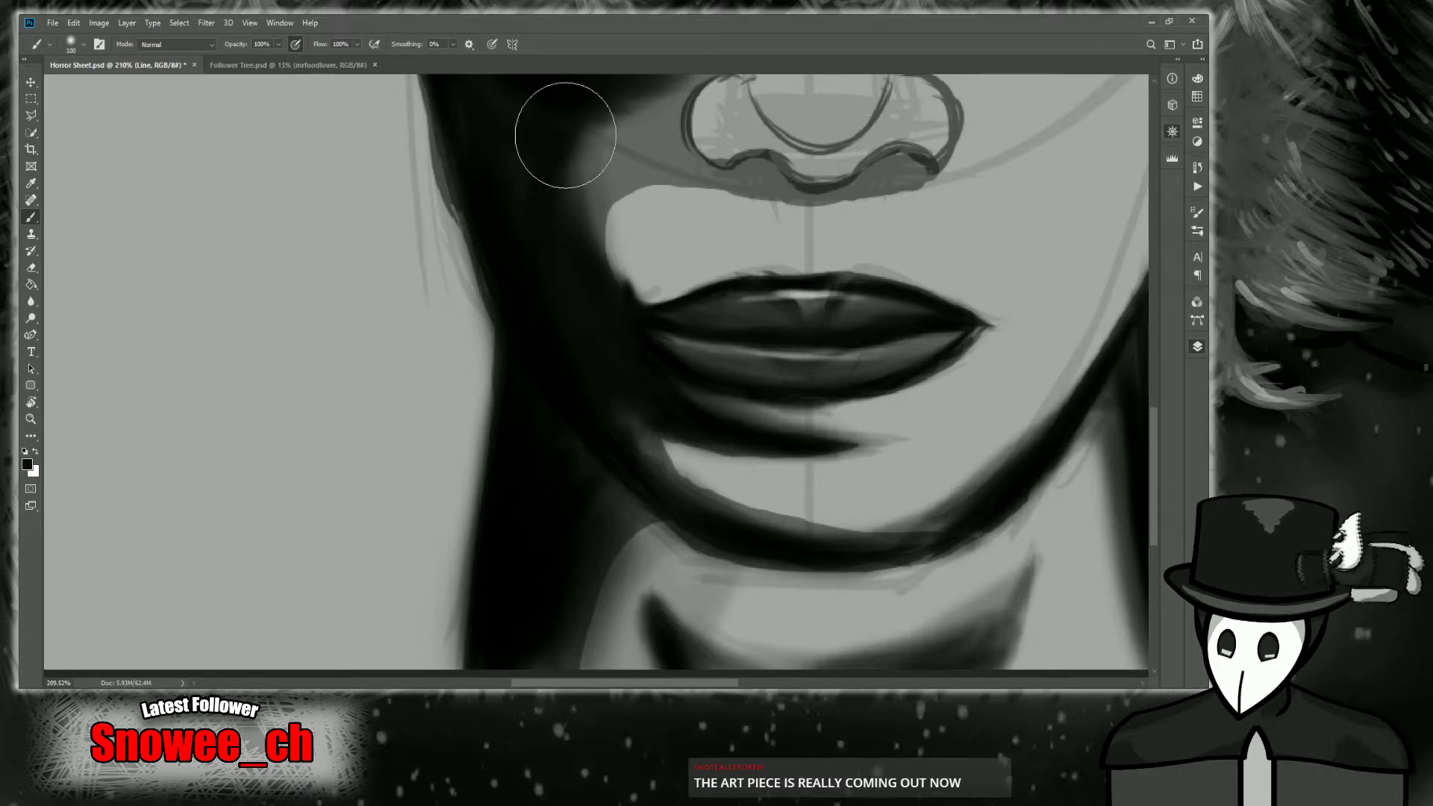
# Sample a dark gray near the mouth and blend it through the cheek shadow from the mouth corner up to the cheekbone.
pyautogui.press('z')
pyautogui.moveTo(618, 257)
pyautogui.mouseDown()
pyautogui.moveTo(591, 308)
pyautogui.moveTo(638, 272)
pyautogui.mouseUp()
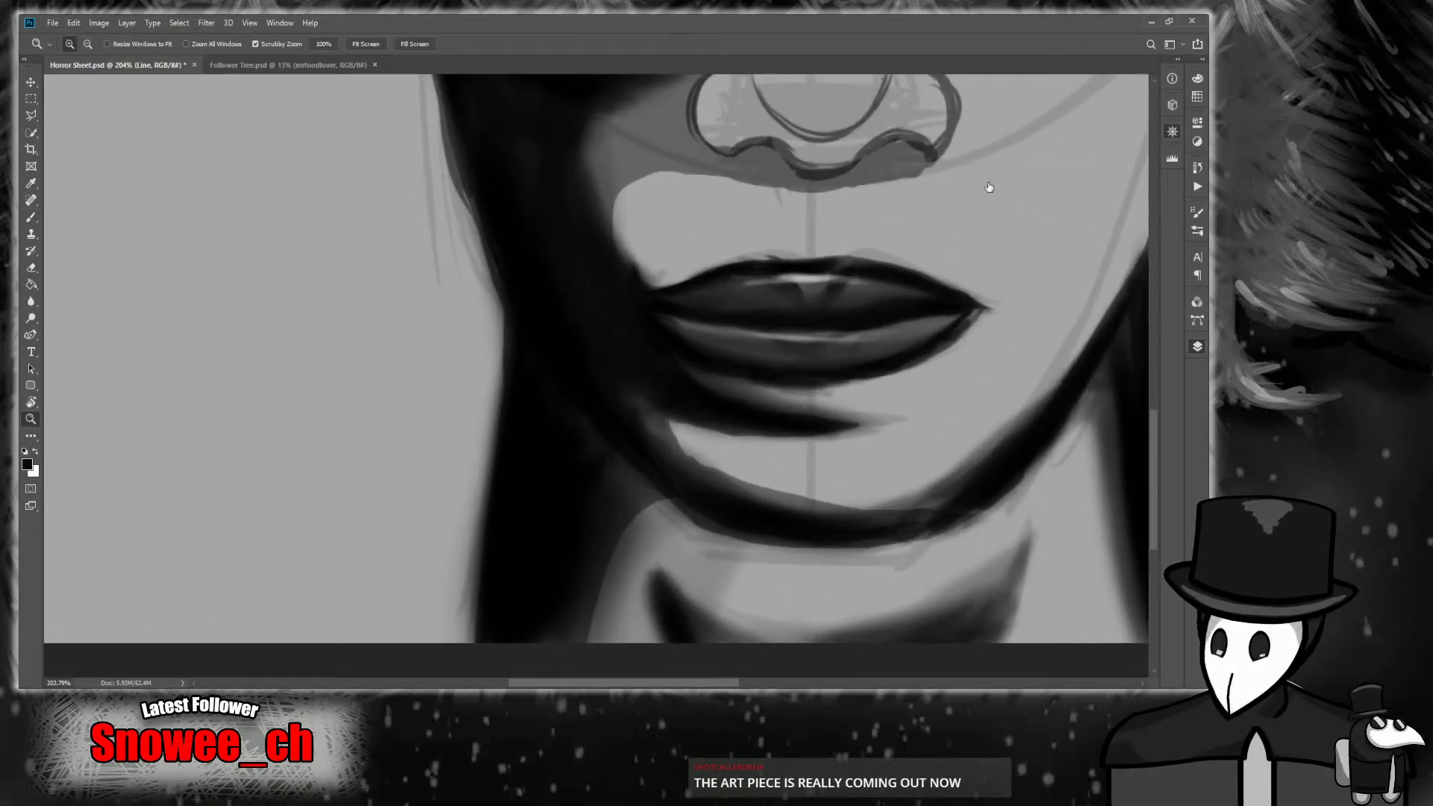
pyautogui.moveTo(1003, 129); pyautogui.dragTo(1062, 313)
pyautogui.press('b')
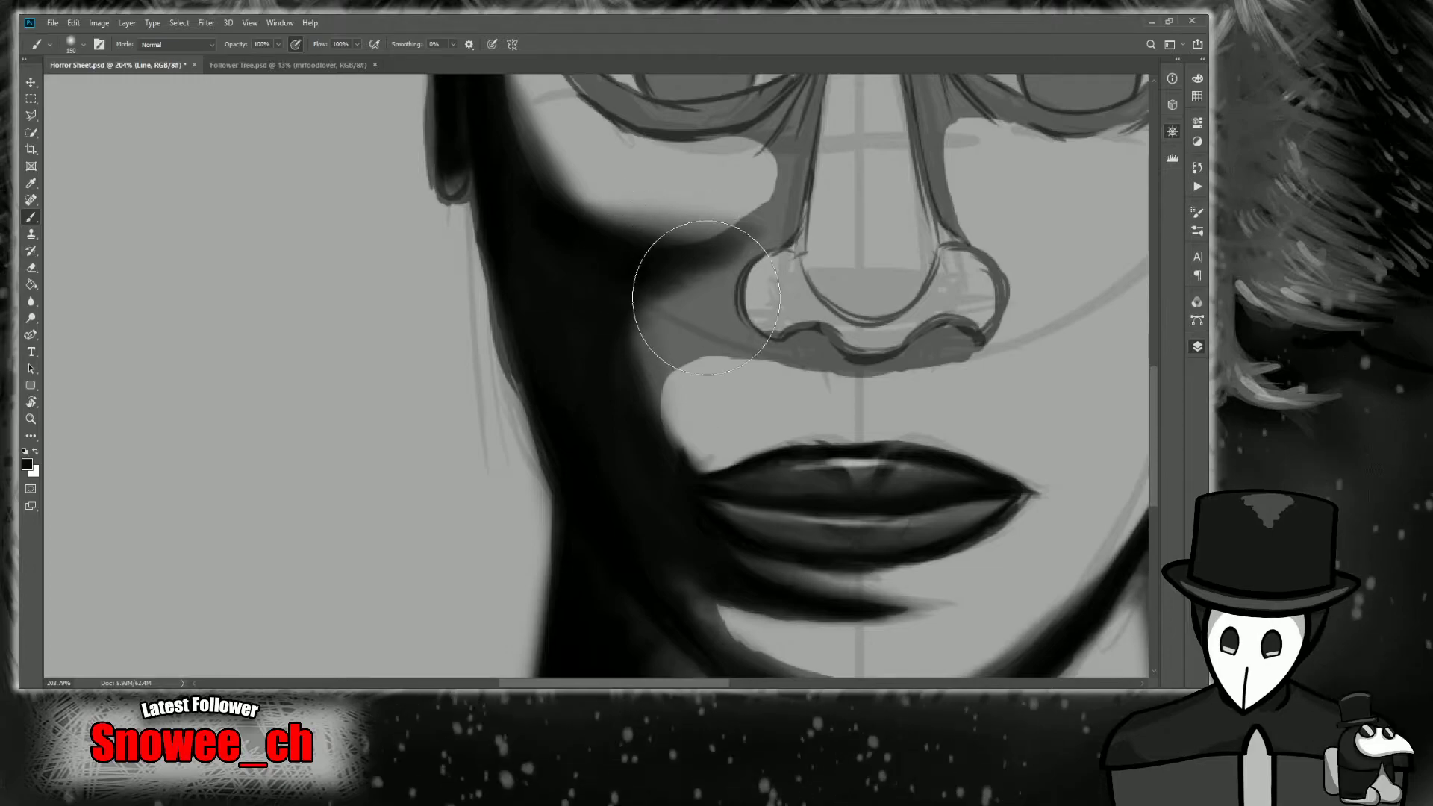
pyautogui.press('i')
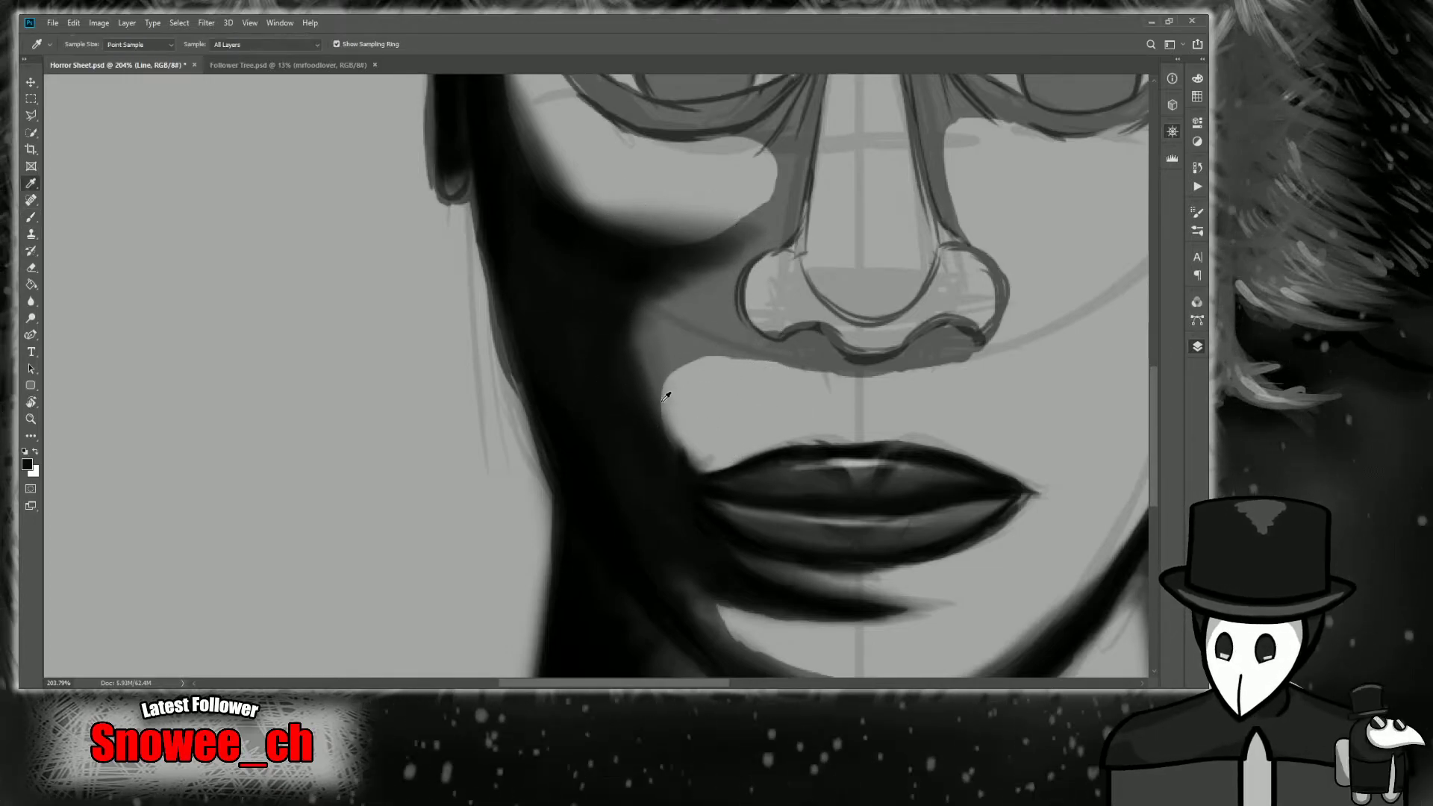
pyautogui.click(664, 397)
pyautogui.press('b')
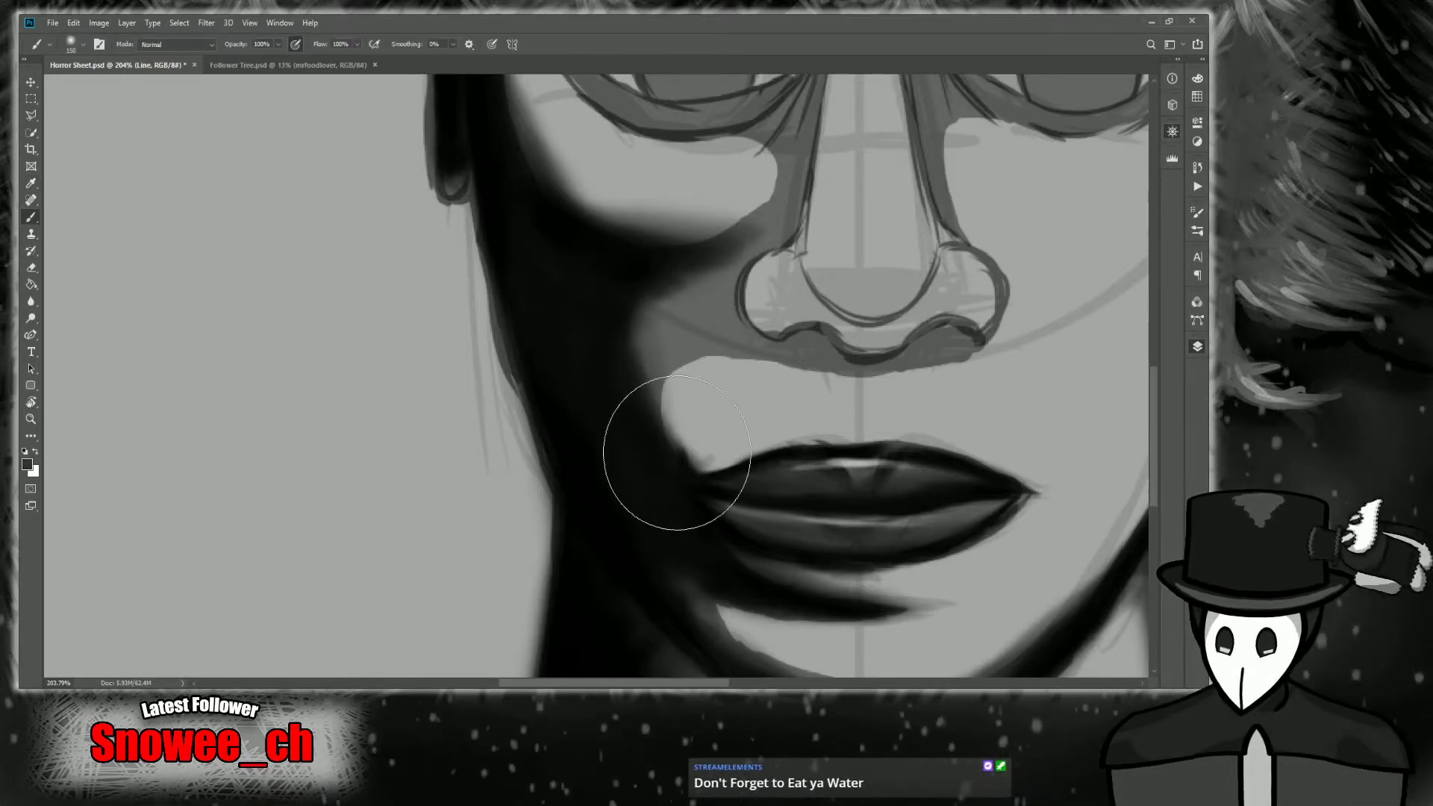
pyautogui.moveTo(678, 507)
pyautogui.mouseDown()
pyautogui.moveTo(678, 530)
pyautogui.moveTo(655, 496)
pyautogui.mouseUp()
pyautogui.moveTo(667, 266)
pyautogui.mouseDown()
pyautogui.moveTo(634, 333)
pyautogui.moveTo(669, 478)
pyautogui.moveTo(704, 261)
pyautogui.moveTo(623, 328)
pyautogui.moveTo(676, 523)
pyautogui.moveTo(641, 260)
pyautogui.moveTo(611, 367)
pyautogui.moveTo(689, 562)
pyautogui.moveTo(644, 470)
pyautogui.moveTo(611, 340)
pyautogui.moveTo(613, 378)
pyautogui.moveTo(609, 324)
pyautogui.moveTo(654, 266)
pyautogui.moveTo(595, 372)
pyautogui.moveTo(633, 253)
pyautogui.moveTo(617, 276)
pyautogui.moveTo(653, 275)
pyautogui.moveTo(650, 248)
pyautogui.moveTo(679, 247)
pyautogui.moveTo(582, 194)
pyautogui.moveTo(615, 256)
pyautogui.moveTo(534, 147)
pyautogui.moveTo(676, 257)
pyautogui.moveTo(561, 216)
pyautogui.moveTo(523, 139)
pyautogui.moveTo(621, 332)
pyautogui.moveTo(529, 185)
pyautogui.moveTo(613, 317)
pyautogui.moveTo(622, 249)
pyautogui.moveTo(710, 259)
pyautogui.moveTo(596, 263)
pyautogui.moveTo(704, 243)
pyautogui.moveTo(612, 406)
pyautogui.moveTo(614, 303)
pyautogui.moveTo(590, 259)
pyautogui.moveTo(636, 419)
pyautogui.moveTo(604, 262)
pyautogui.moveTo(656, 471)
pyautogui.moveTo(669, 502)
pyautogui.moveTo(692, 497)
pyautogui.moveTo(713, 594)
pyautogui.moveTo(639, 439)
pyautogui.moveTo(683, 571)
pyautogui.moveTo(598, 301)
pyautogui.moveTo(644, 523)
pyautogui.moveTo(596, 380)
pyautogui.moveTo(615, 486)
pyautogui.moveTo(595, 296)
pyautogui.moveTo(565, 243)
pyautogui.moveTo(590, 332)
pyautogui.moveTo(557, 234)
pyautogui.mouseUp()
# Sample dark tones within the left cheek shadow and smooth the shading from the cheekbone down towards the jaw.
pyautogui.press('z')
pyautogui.moveTo(623, 346); pyautogui.dragTo(601, 406)
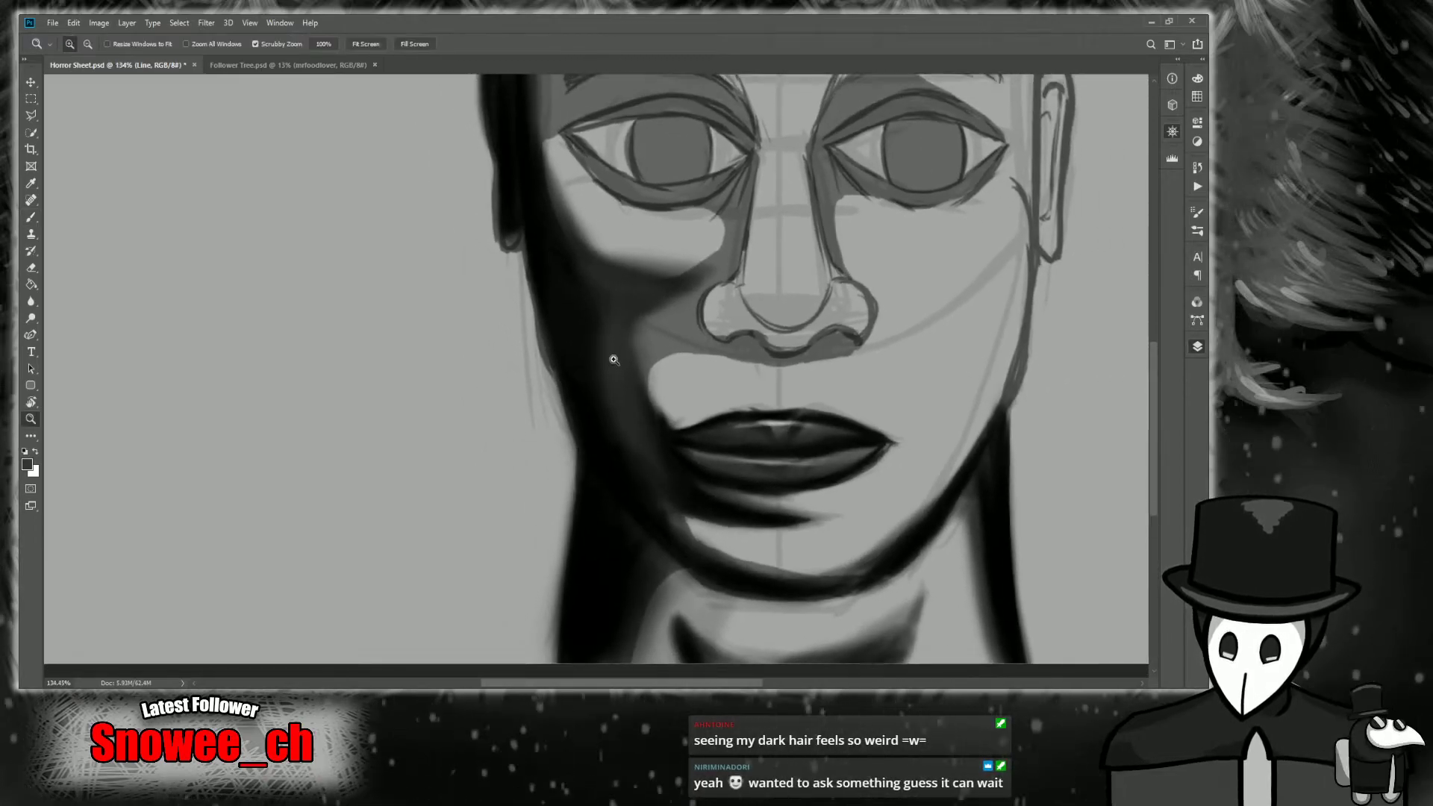
pyautogui.moveTo(1044, 214)
pyautogui.mouseDown()
pyautogui.moveTo(1058, 296)
pyautogui.moveTo(1093, 353)
pyautogui.mouseUp()
pyautogui.press('b')
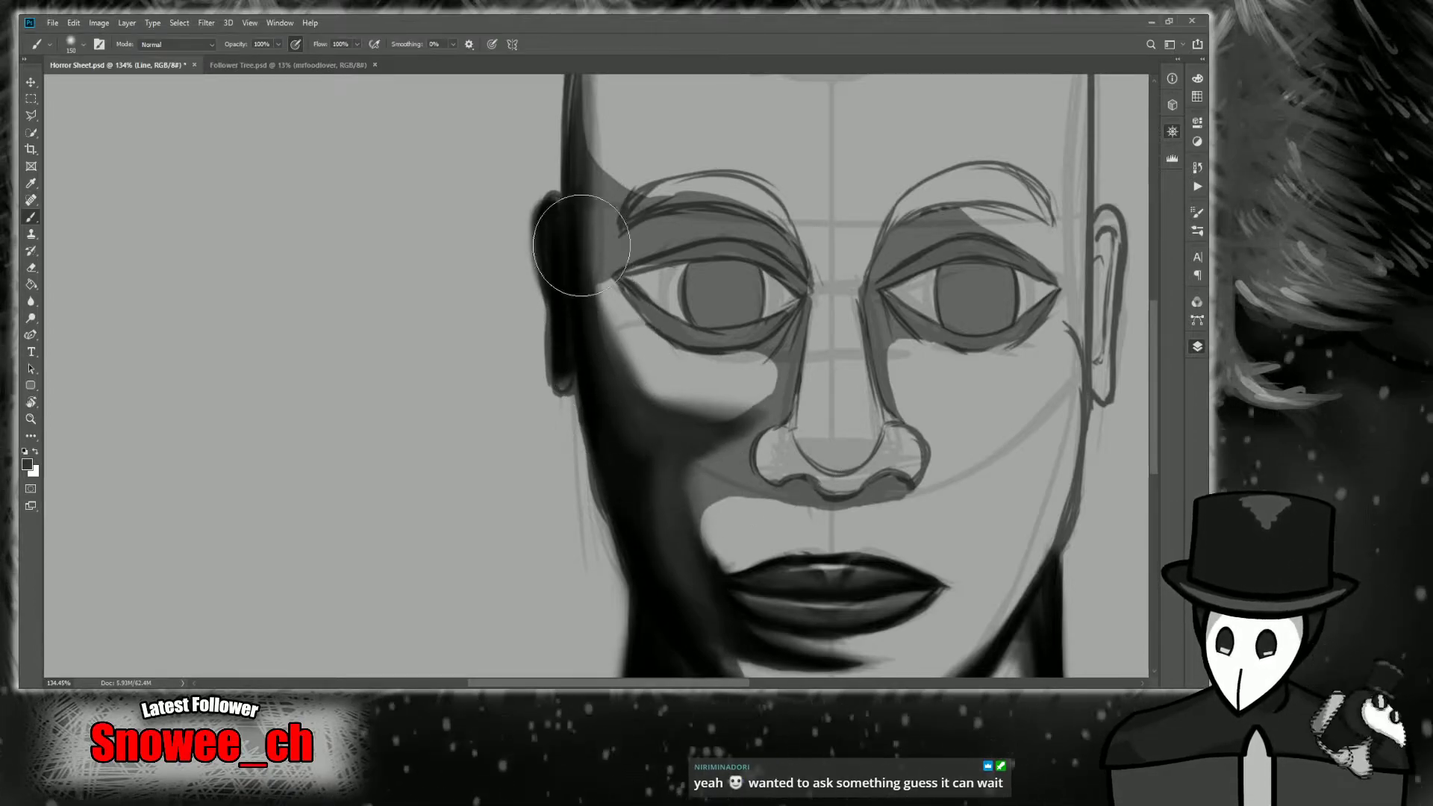
pyautogui.scroll(2, 621, 375)
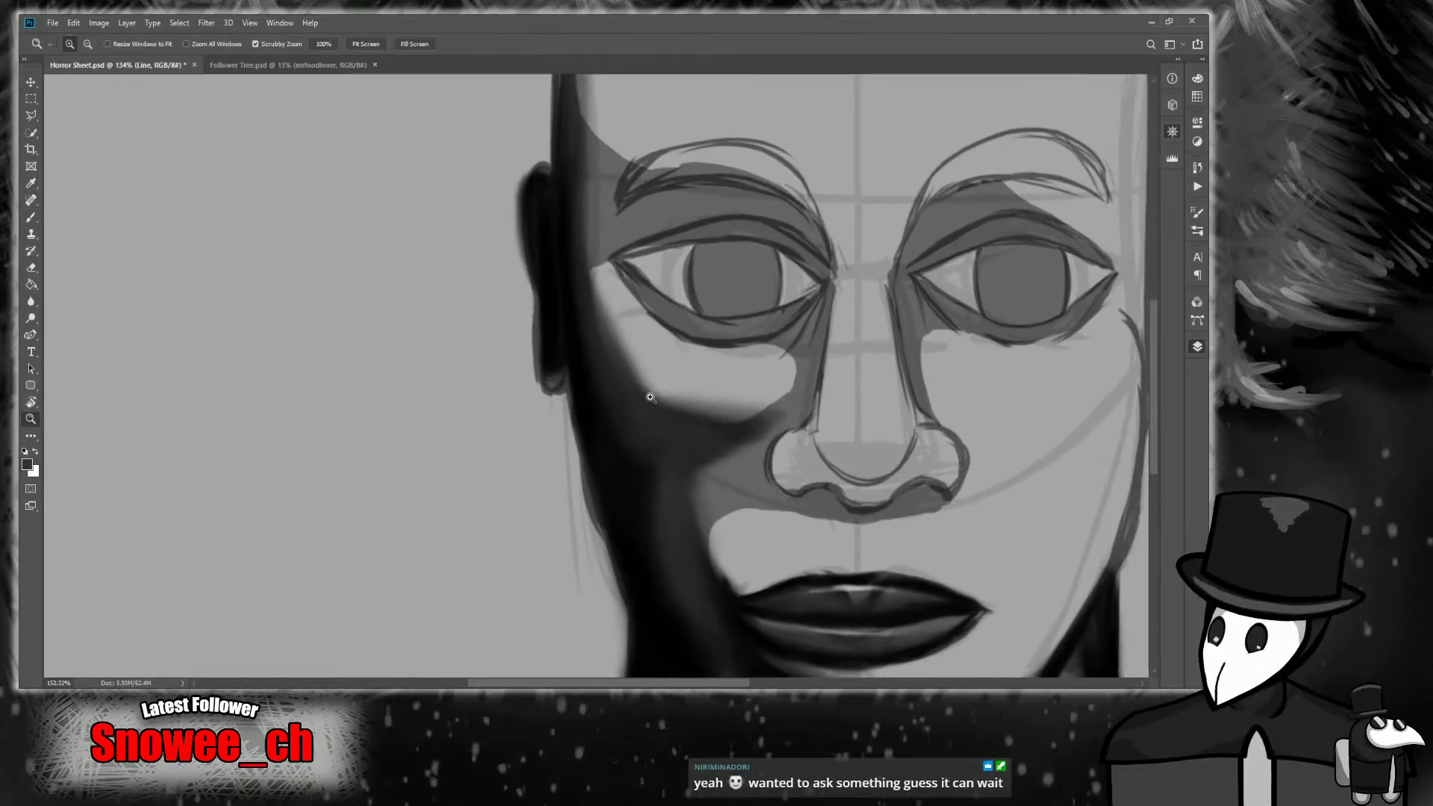
pyautogui.keyDown('alt'); pyautogui.click(640, 450); pyautogui.keyUp('alt')
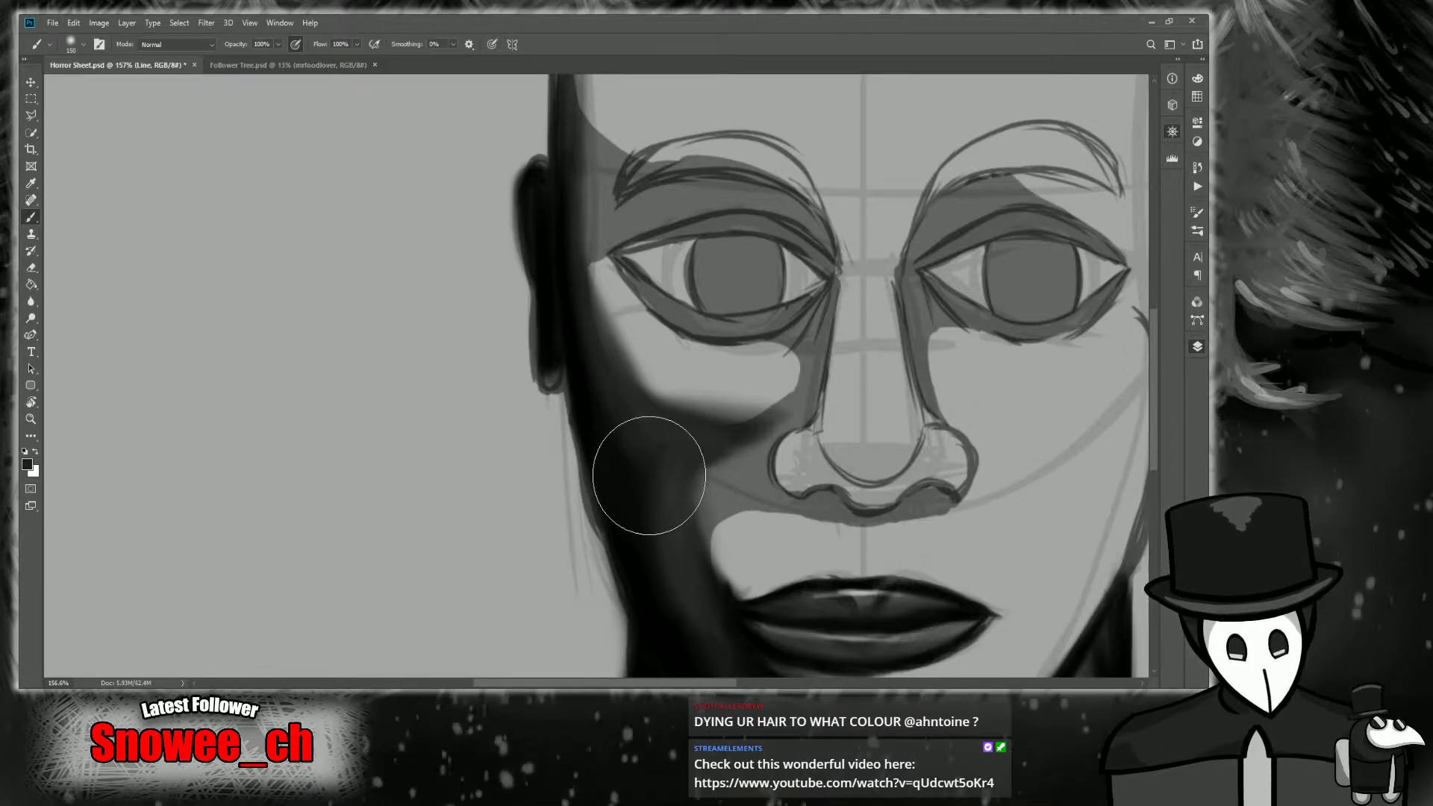
pyautogui.press('alt')
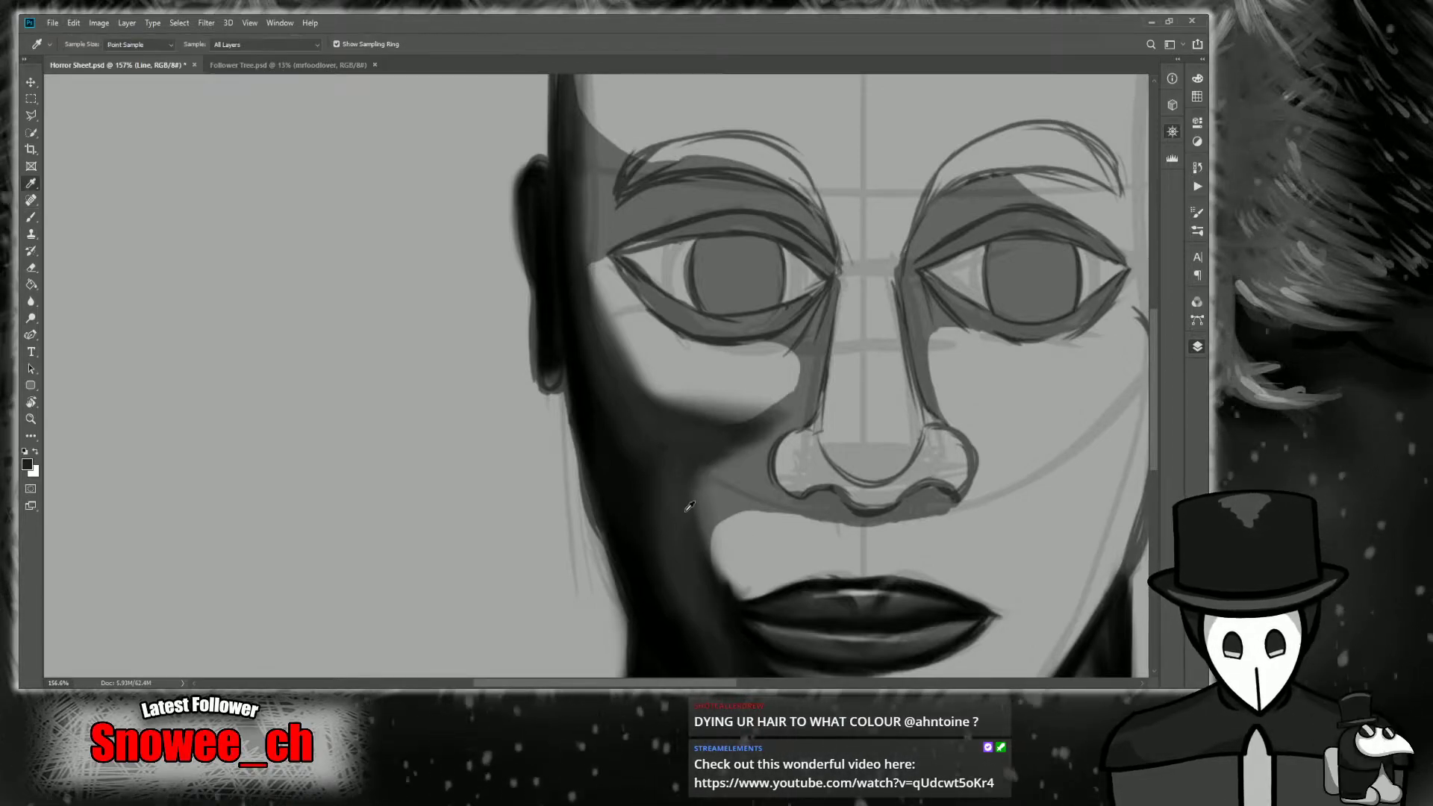
pyautogui.keyDown('alt'); pyautogui.click(648, 468); pyautogui.keyUp('alt')
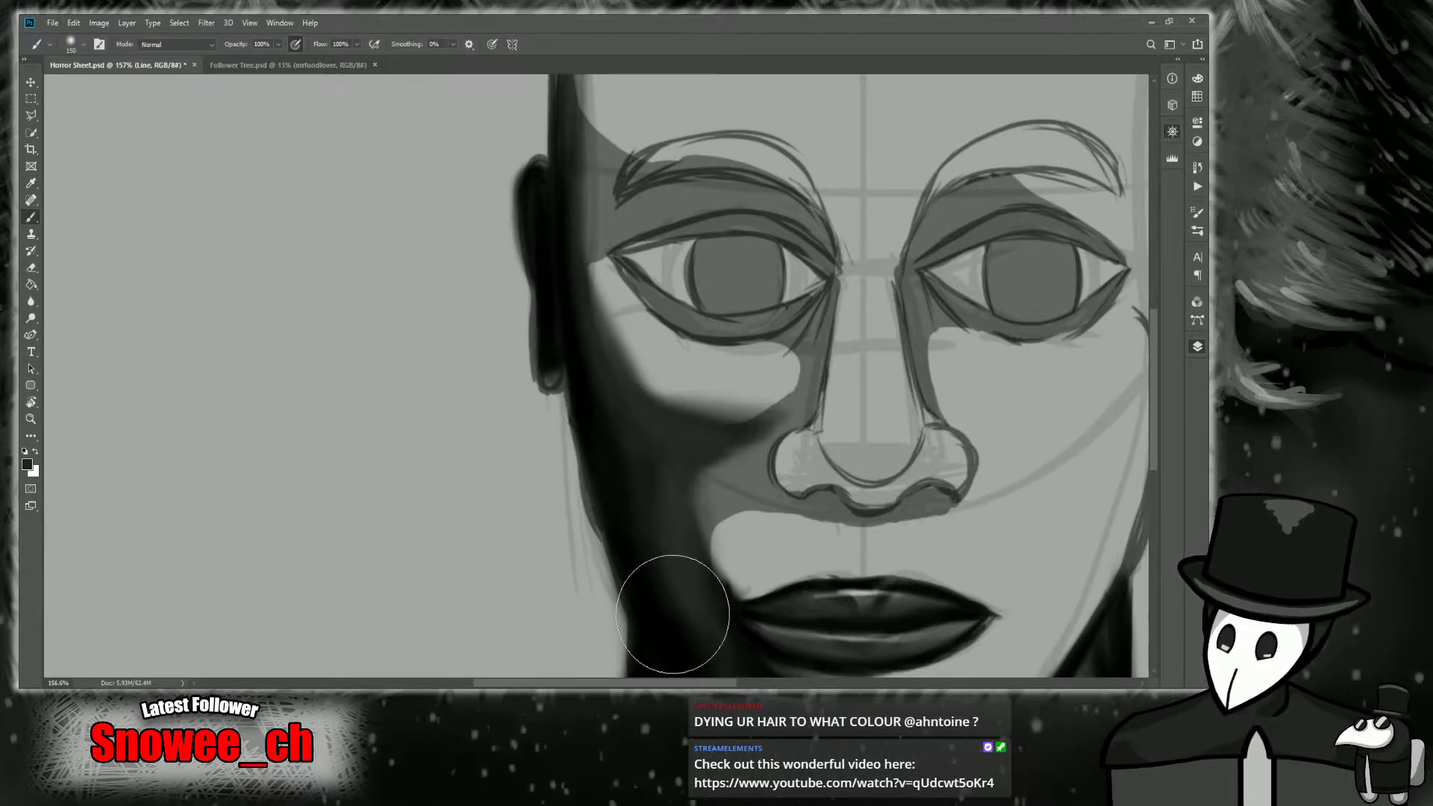
pyautogui.press('alt')
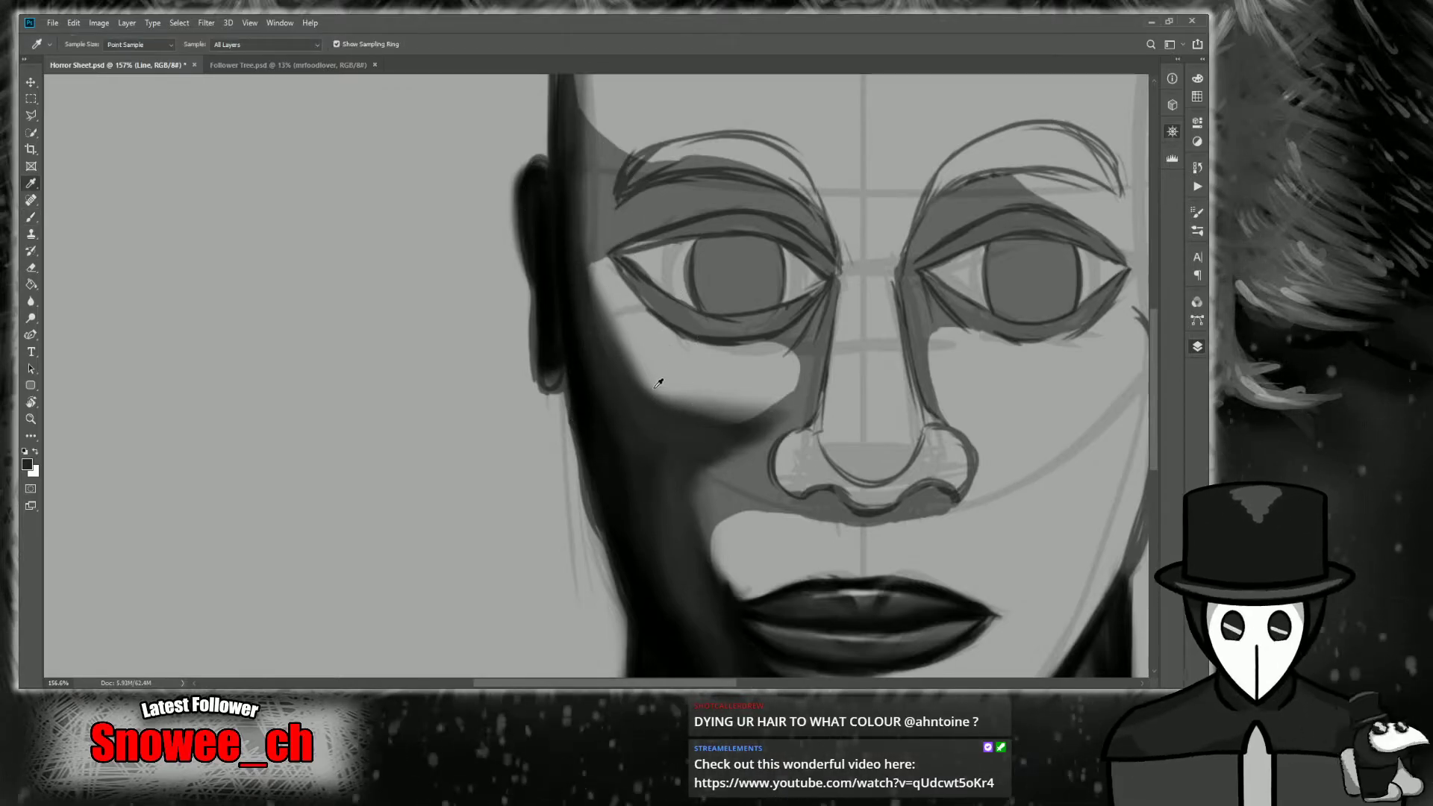
pyautogui.keyDown('alt'); pyautogui.click(676, 399); pyautogui.keyUp('alt')
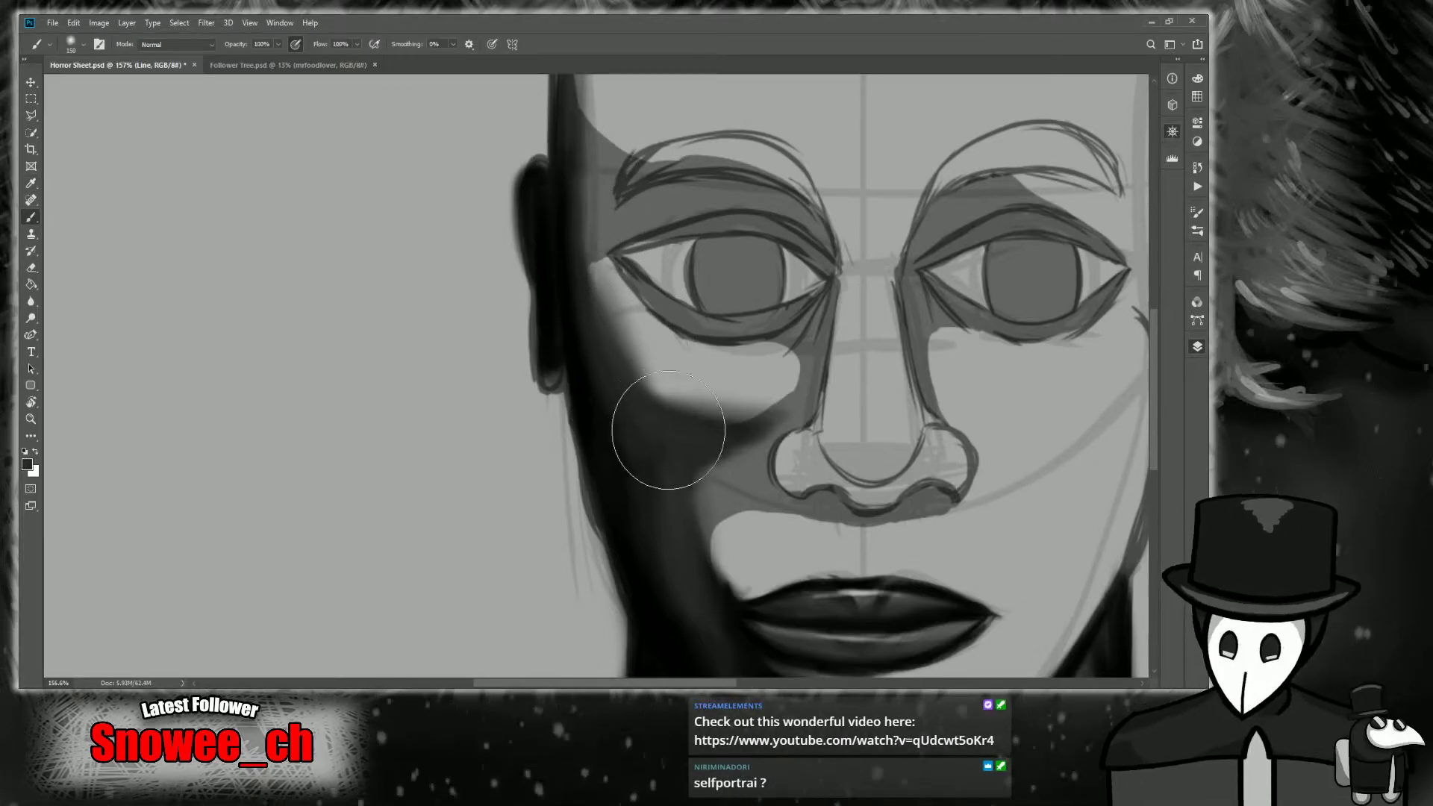
# Sample a lighter gray at the cheekbone and soften the shadow's edge from beside the left eye down towards the mouth.
pyautogui.press('z')
pyautogui.moveTo(646, 353)
pyautogui.mouseDown()
pyautogui.moveTo(620, 395)
pyautogui.moveTo(646, 375)
pyautogui.mouseUp()
pyautogui.keyDown('alt'); pyautogui.click(717, 411); pyautogui.keyUp('alt')
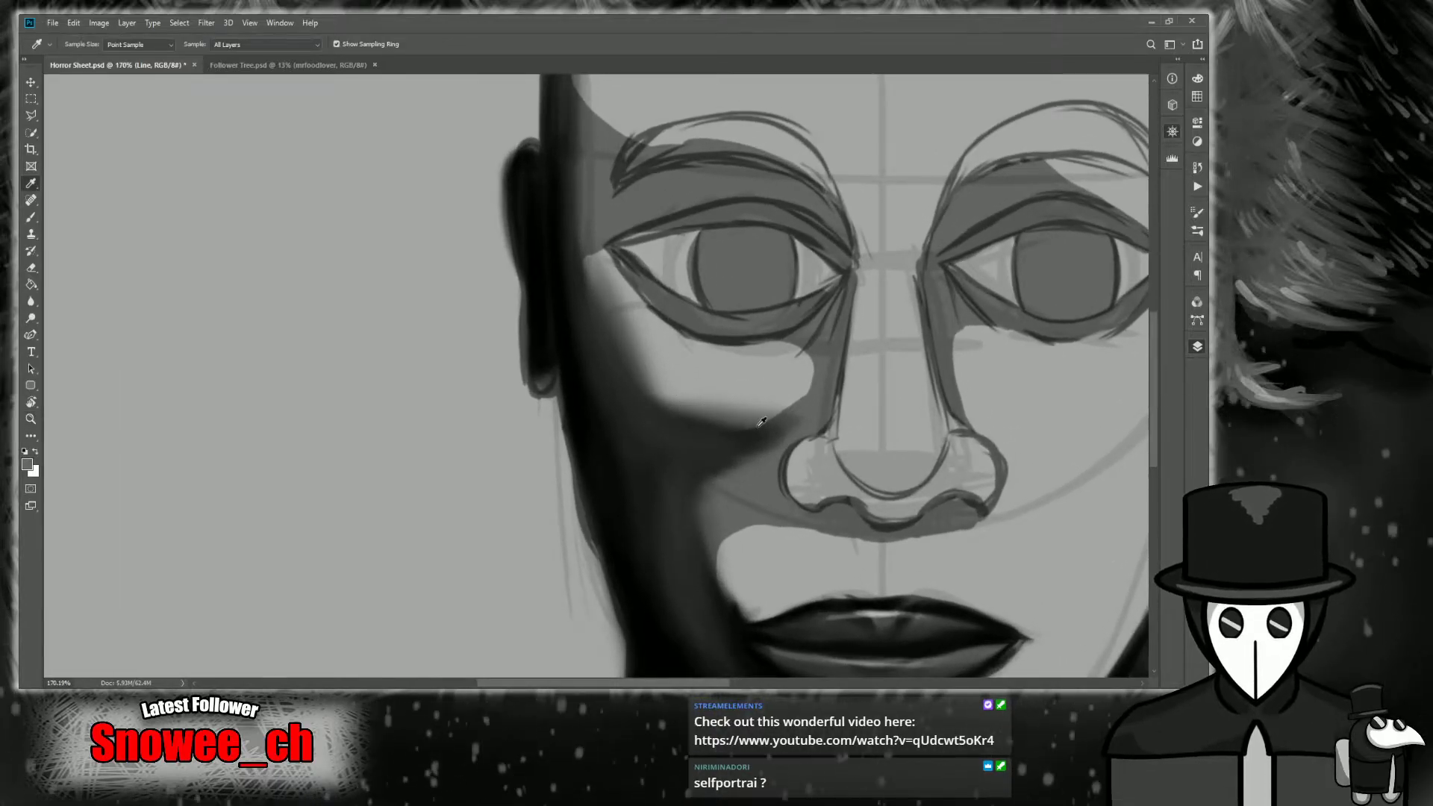
pyautogui.moveTo(601, 314)
pyautogui.mouseDown()
pyautogui.moveTo(627, 340)
pyautogui.moveTo(589, 175)
pyautogui.moveTo(591, 298)
pyautogui.moveTo(566, 136)
pyautogui.moveTo(588, 285)
pyautogui.moveTo(728, 432)
pyautogui.moveTo(635, 338)
pyautogui.moveTo(578, 211)
pyautogui.mouseUp()
pyautogui.moveTo(671, 411); pyautogui.dragTo(743, 414)
pyautogui.moveTo(775, 402)
pyautogui.mouseDown()
pyautogui.moveTo(716, 463)
pyautogui.moveTo(723, 448)
pyautogui.moveTo(706, 521)
pyautogui.mouseUp()
# Blend the cheek shadow around the left mouth corner and down to the jawline with sampled near-black tones.
pyautogui.scroll(-5, 1007, 217)
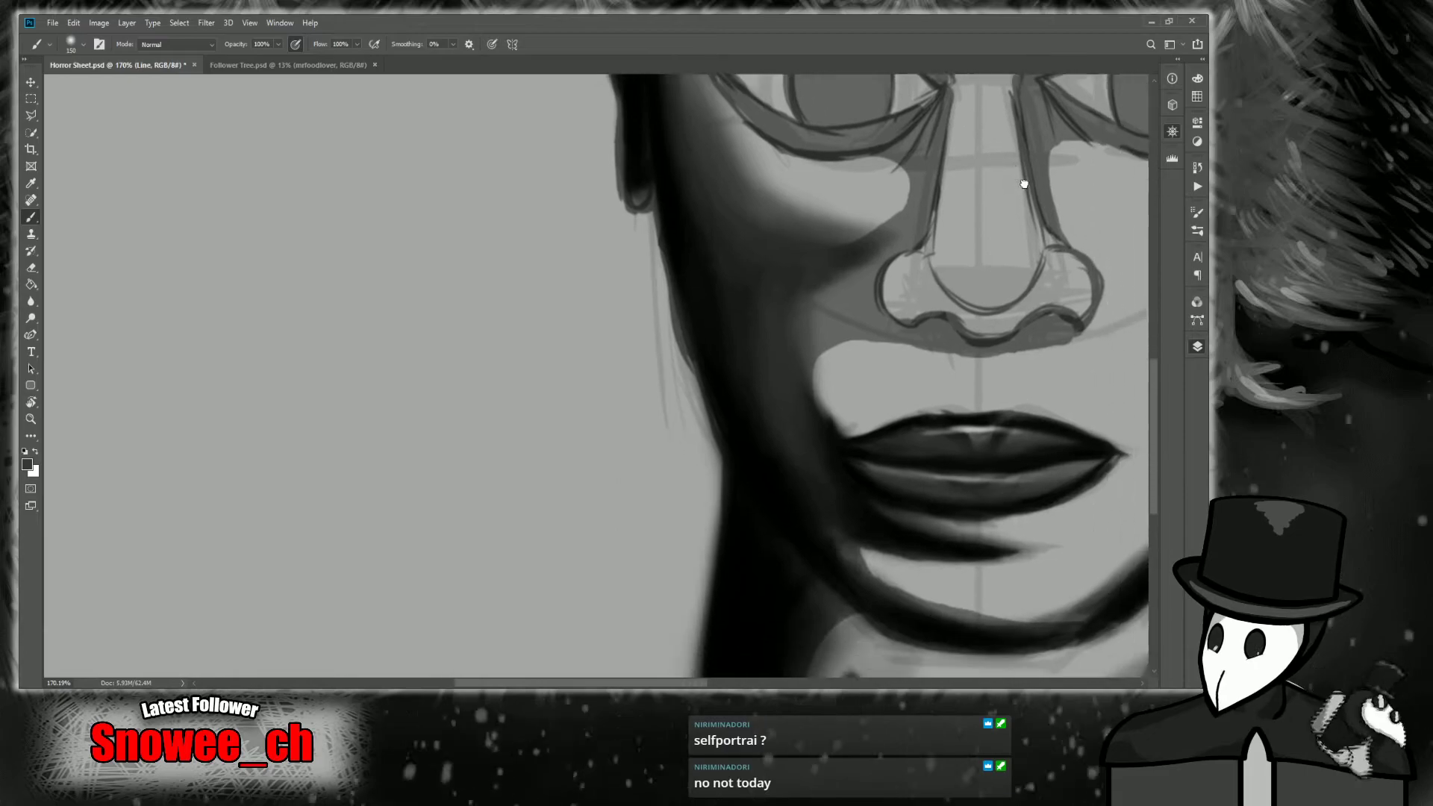
pyautogui.scroll(2, 1023, 182)
pyautogui.press('z')
pyautogui.moveTo(742, 345); pyautogui.dragTo(742, 337)
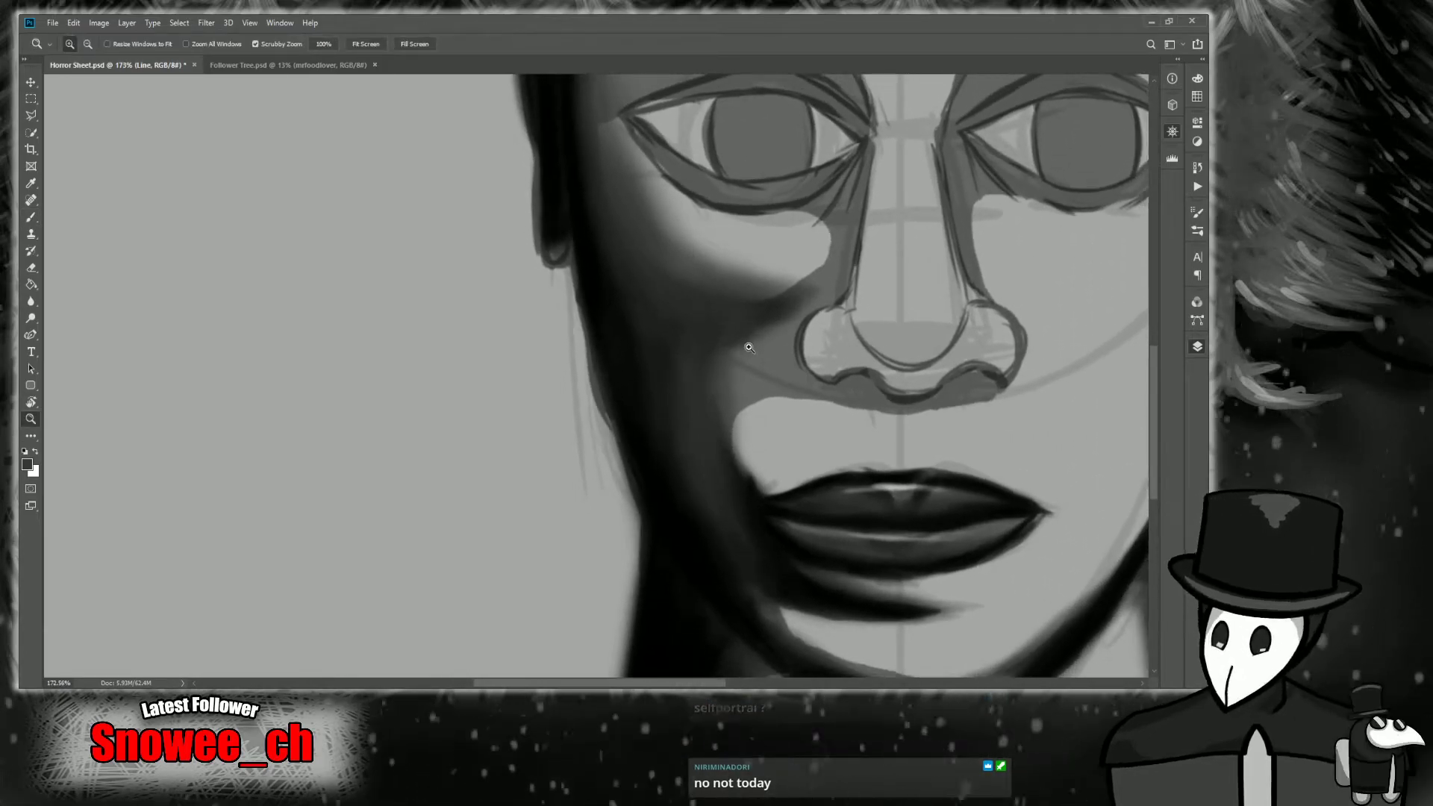
pyautogui.press('b')
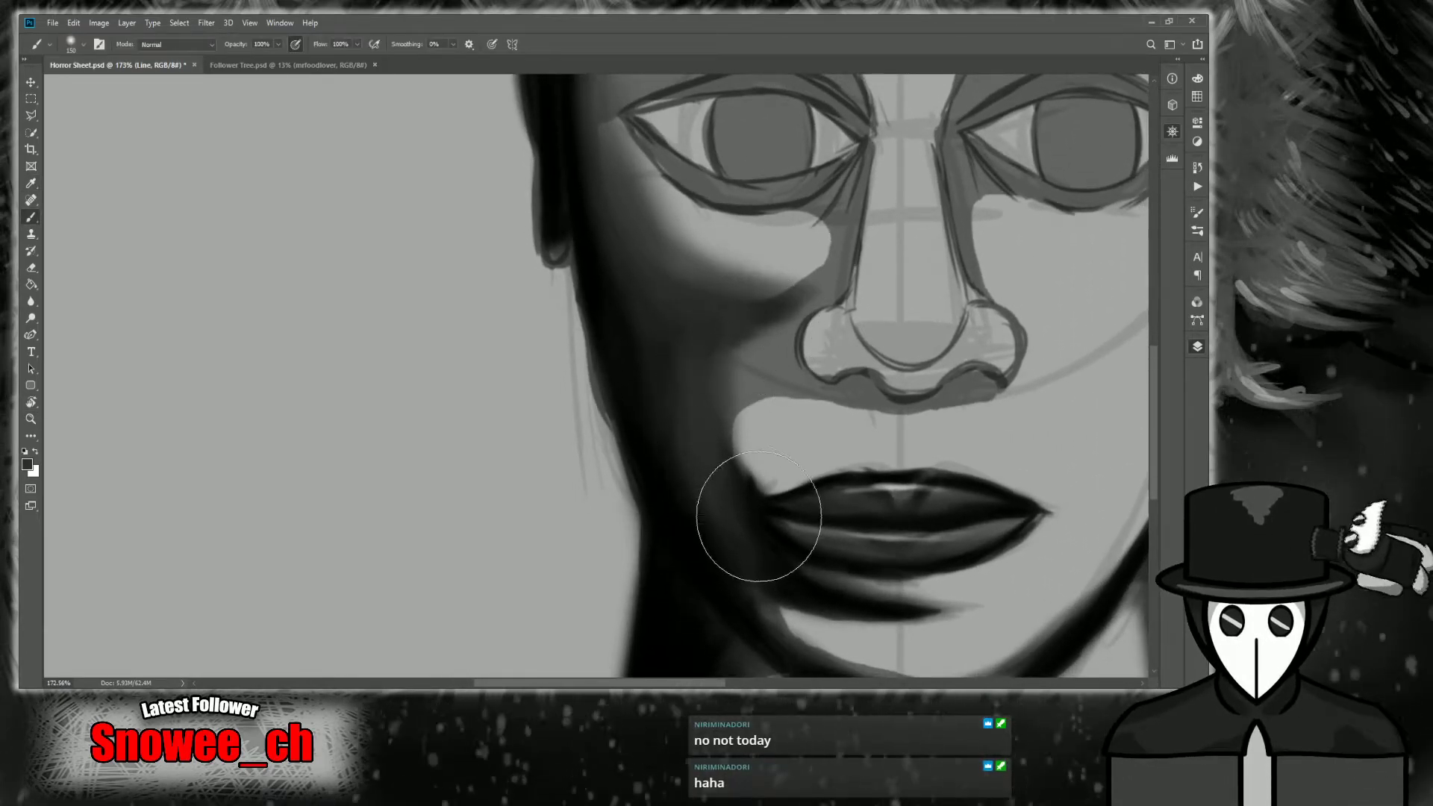
pyautogui.press('space')
pyautogui.moveTo(1075, 282)
pyautogui.mouseDown()
pyautogui.moveTo(1029, 179)
pyautogui.moveTo(979, 163)
pyautogui.mouseUp()
pyautogui.press('alt')
pyautogui.press('b')
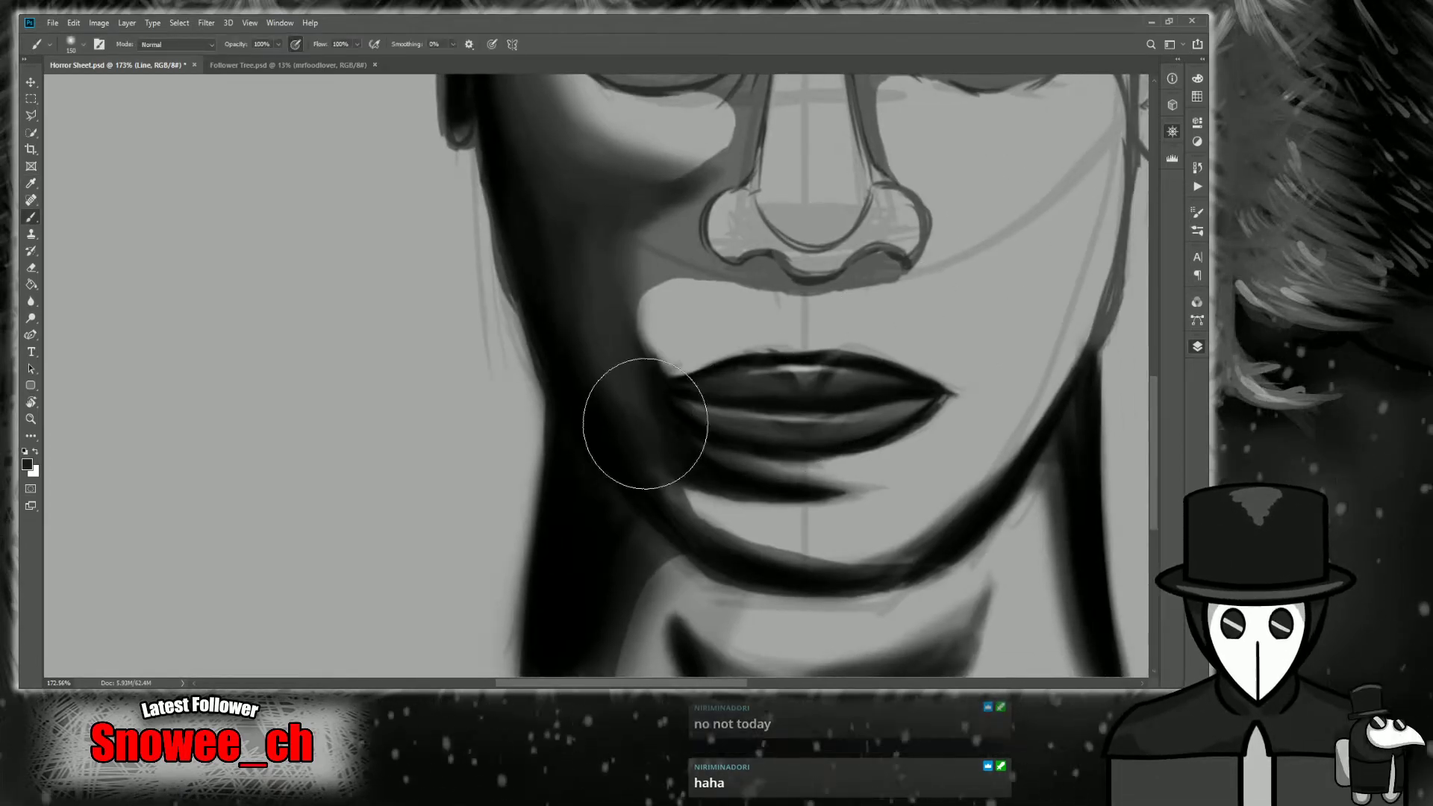
pyautogui.hotkey('ctrl', 'space')
pyautogui.moveTo(695, 482)
pyautogui.mouseDown()
pyautogui.moveTo(681, 479)
pyautogui.moveTo(697, 479)
pyautogui.mouseUp()
pyautogui.press('alt')
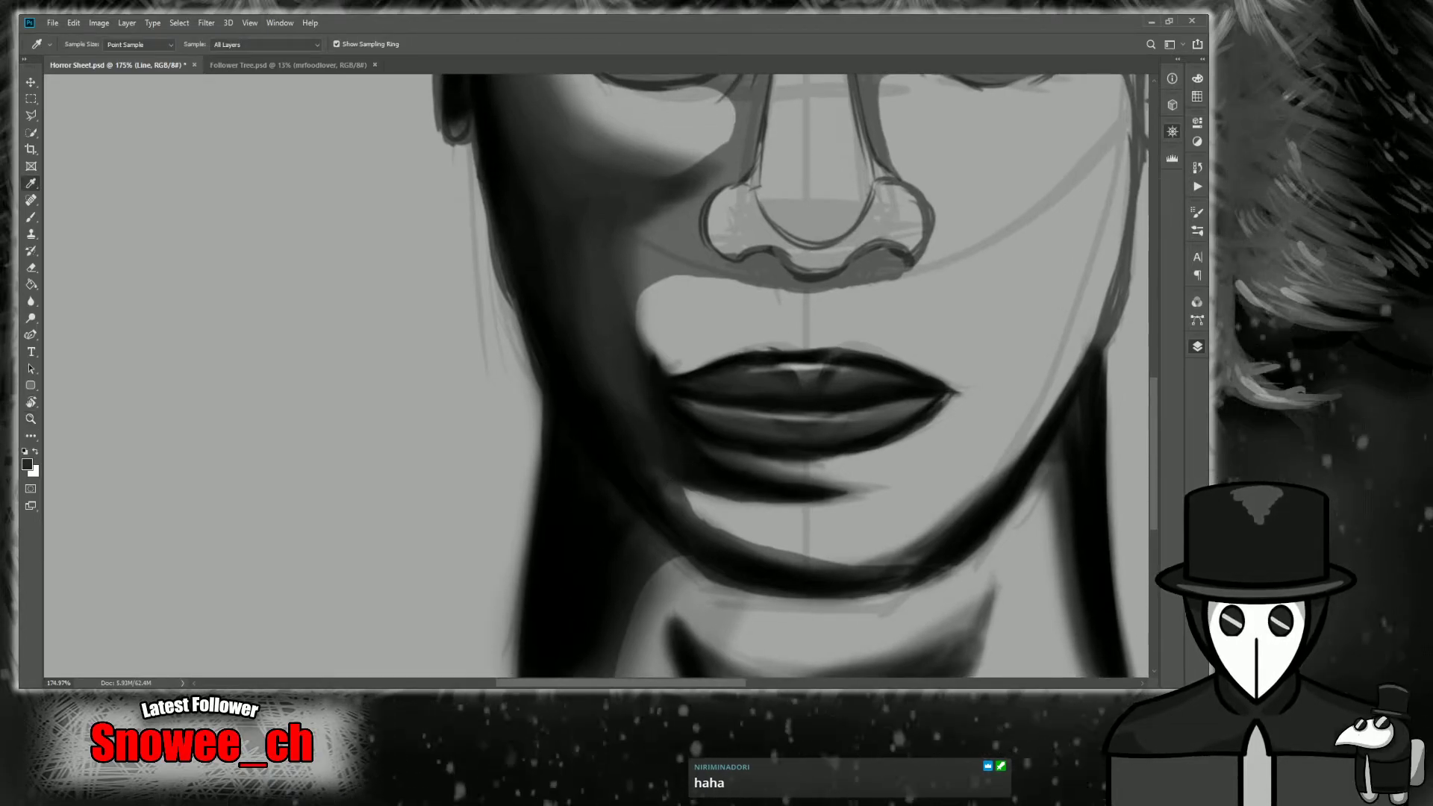
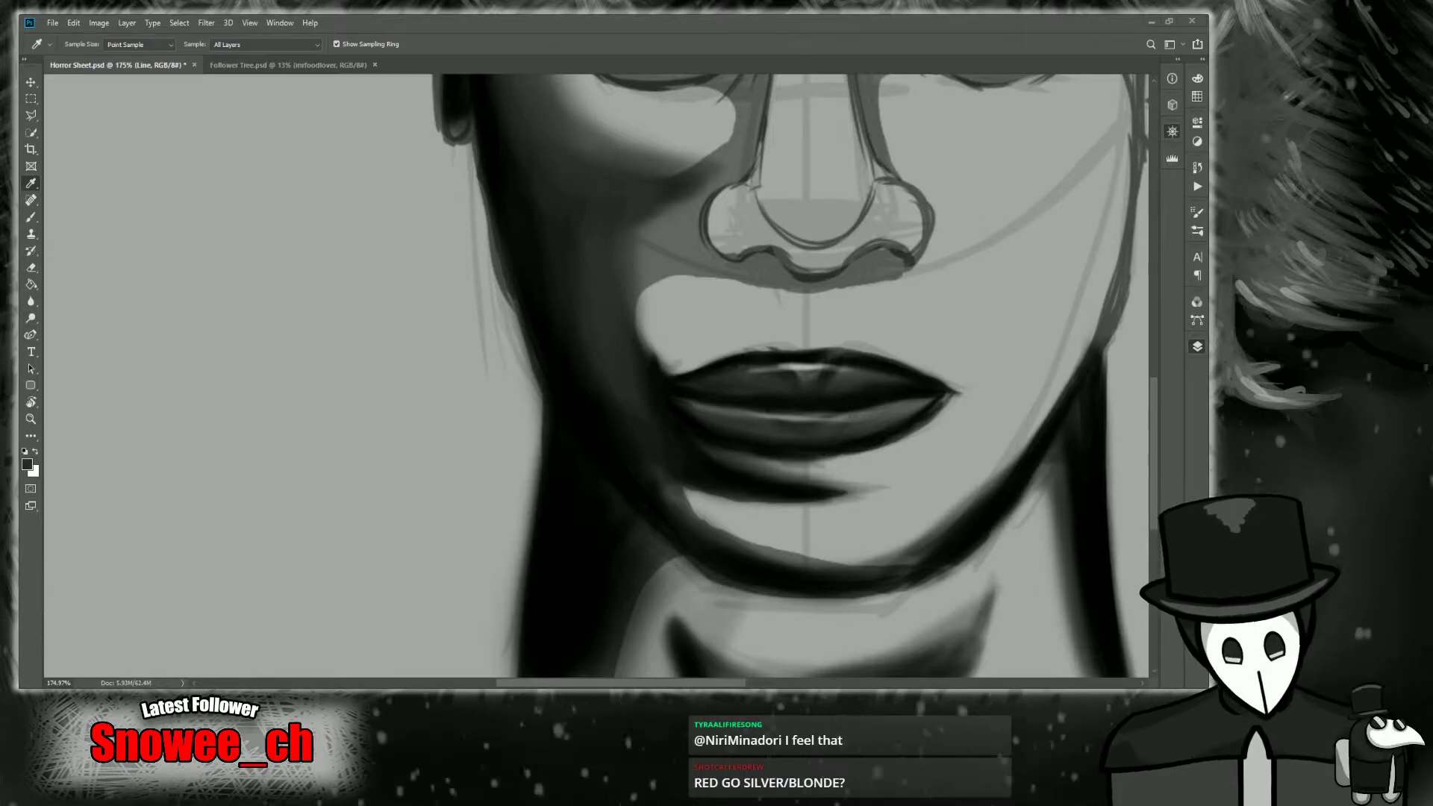
# Sample a dark gray from the left cheek and even out the shading below the cheekbone.
pyautogui.press('z')
pyautogui.moveTo(586, 517); pyautogui.dragTo(550, 433)
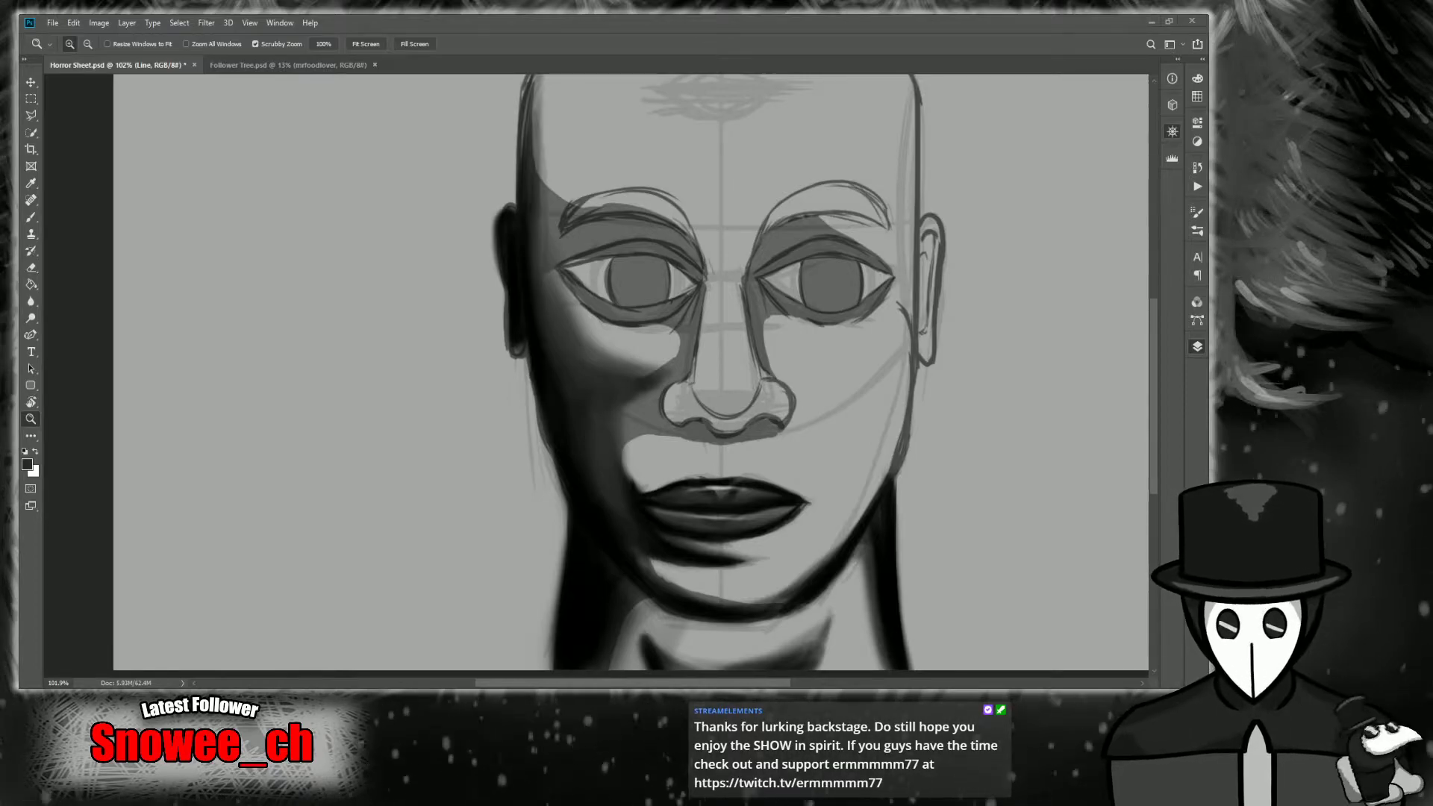
pyautogui.hotkey('ctrl', 'q')
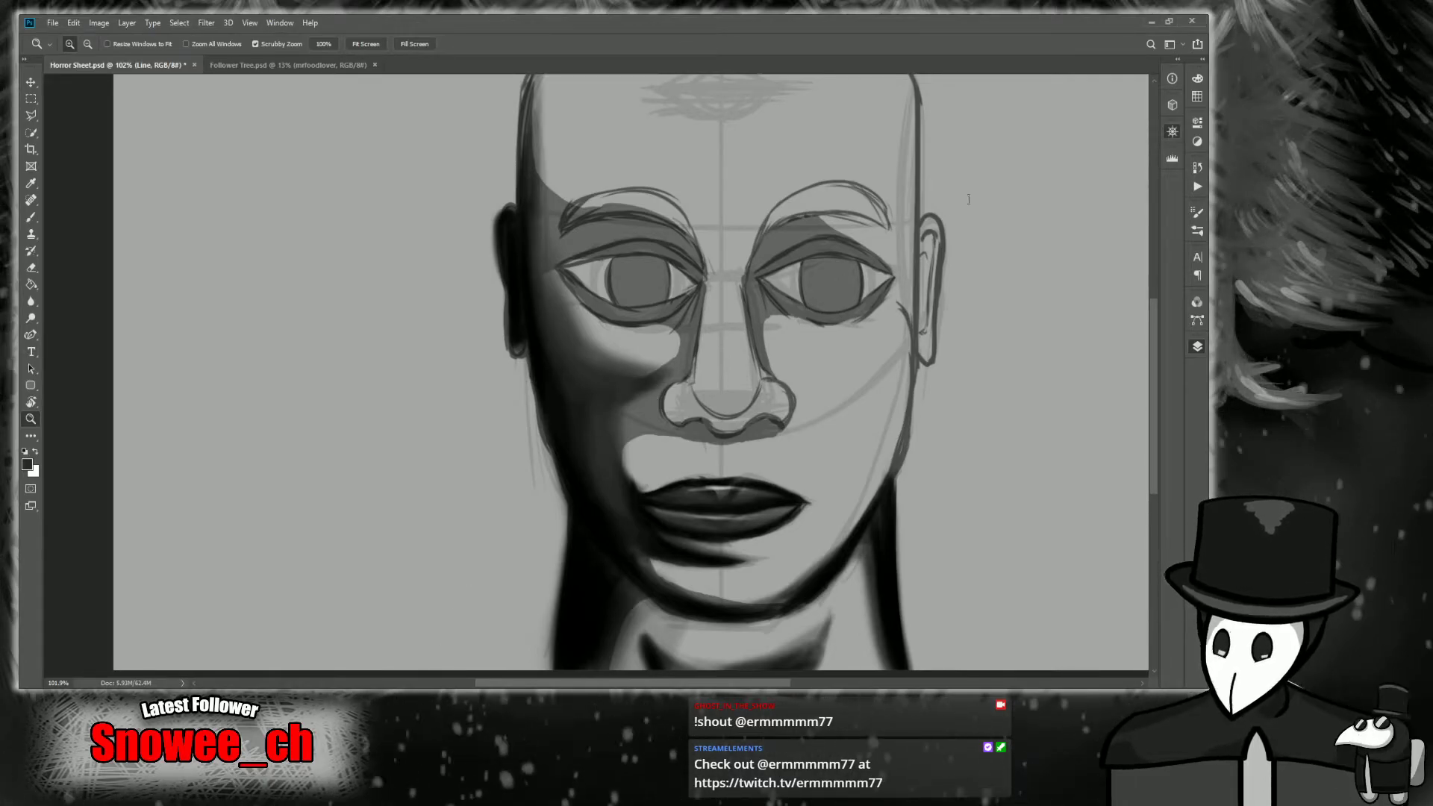
pyautogui.moveTo(1078, 82); pyautogui.dragTo(1015, 162)
pyautogui.moveTo(504, 499); pyautogui.dragTo(521, 490)
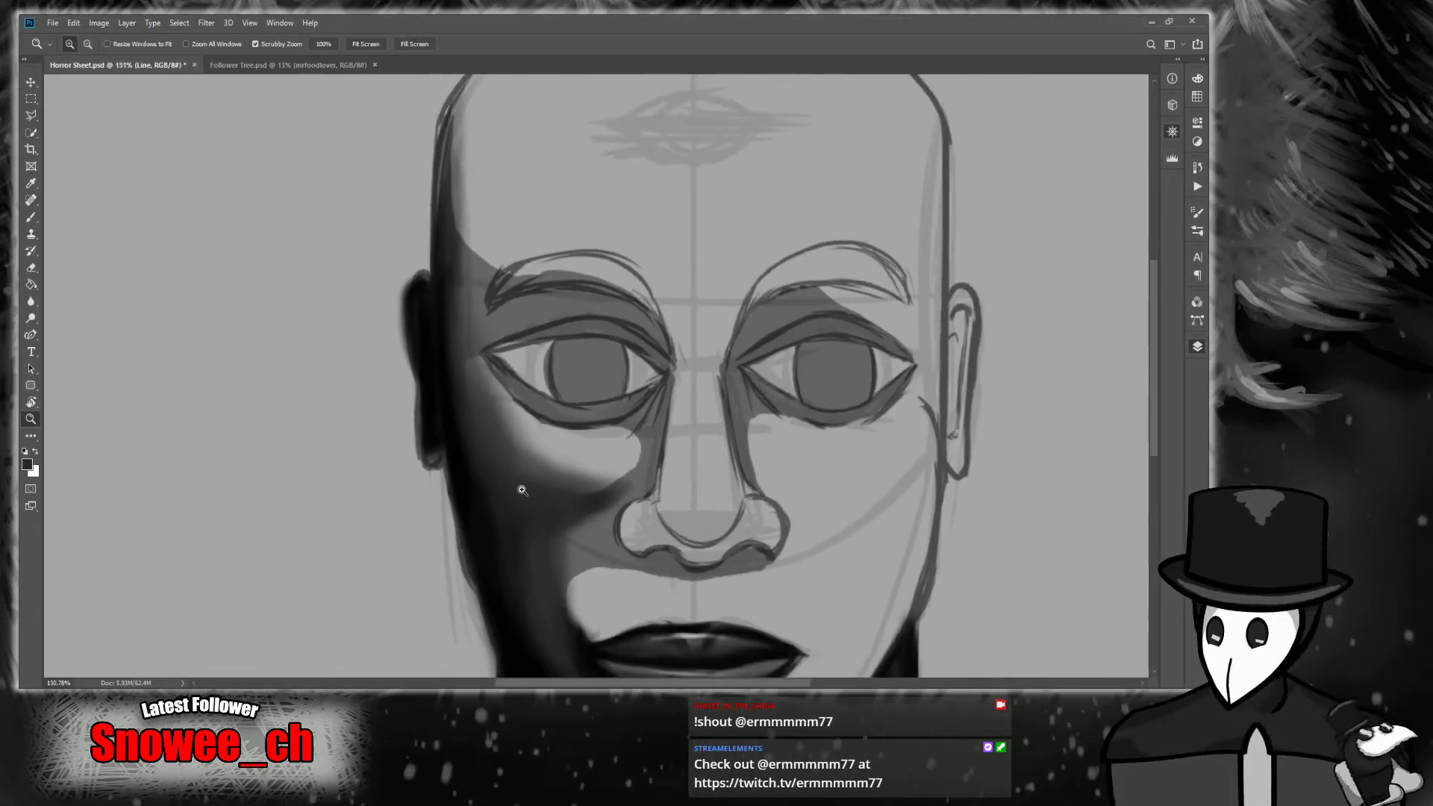
pyautogui.press('b')
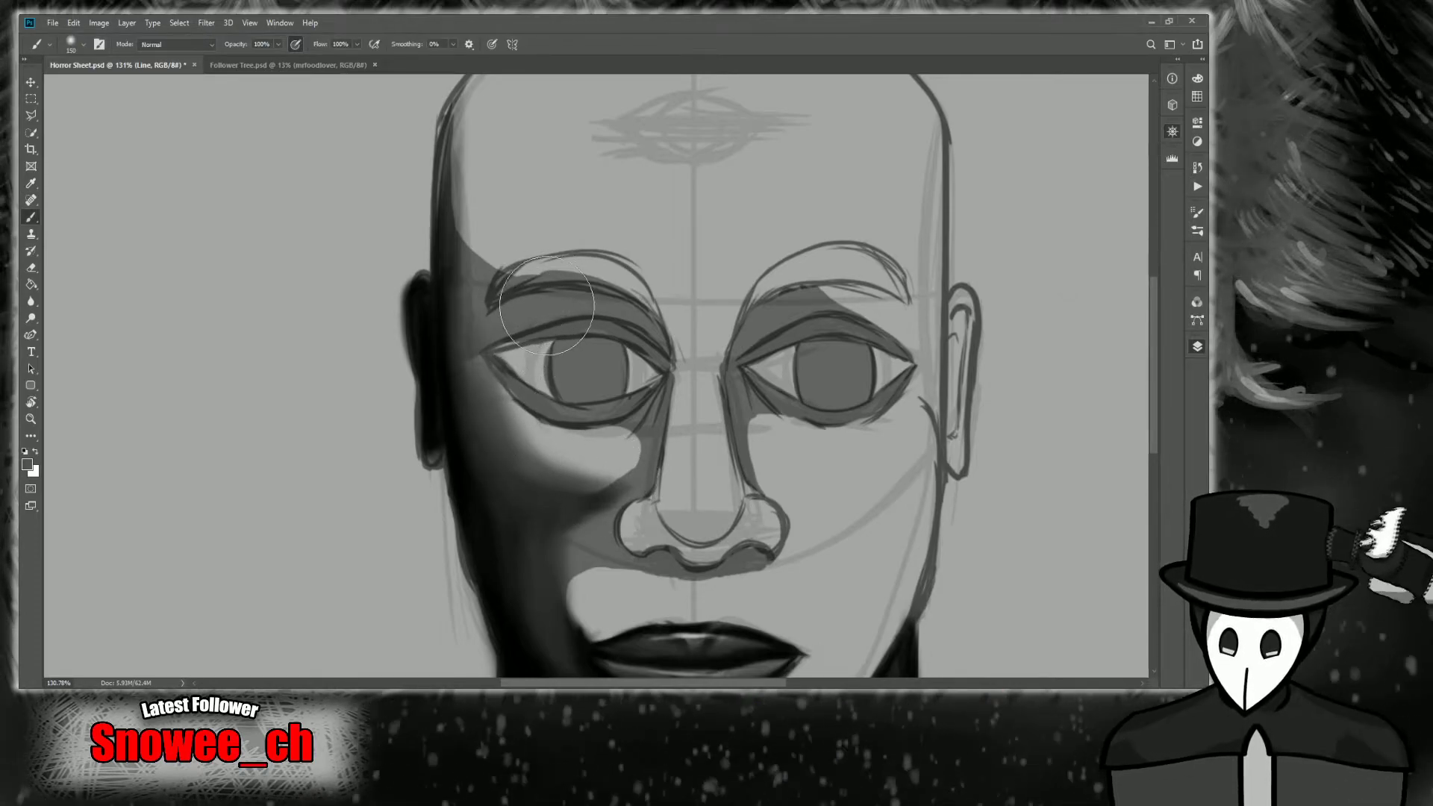
pyautogui.press('z')
pyautogui.moveTo(528, 456); pyautogui.dragTo(716, 449)
pyautogui.click(1020, 179)
pyautogui.press('b')
pyautogui.press('alt')
pyautogui.click(525, 363)
pyautogui.press('b')
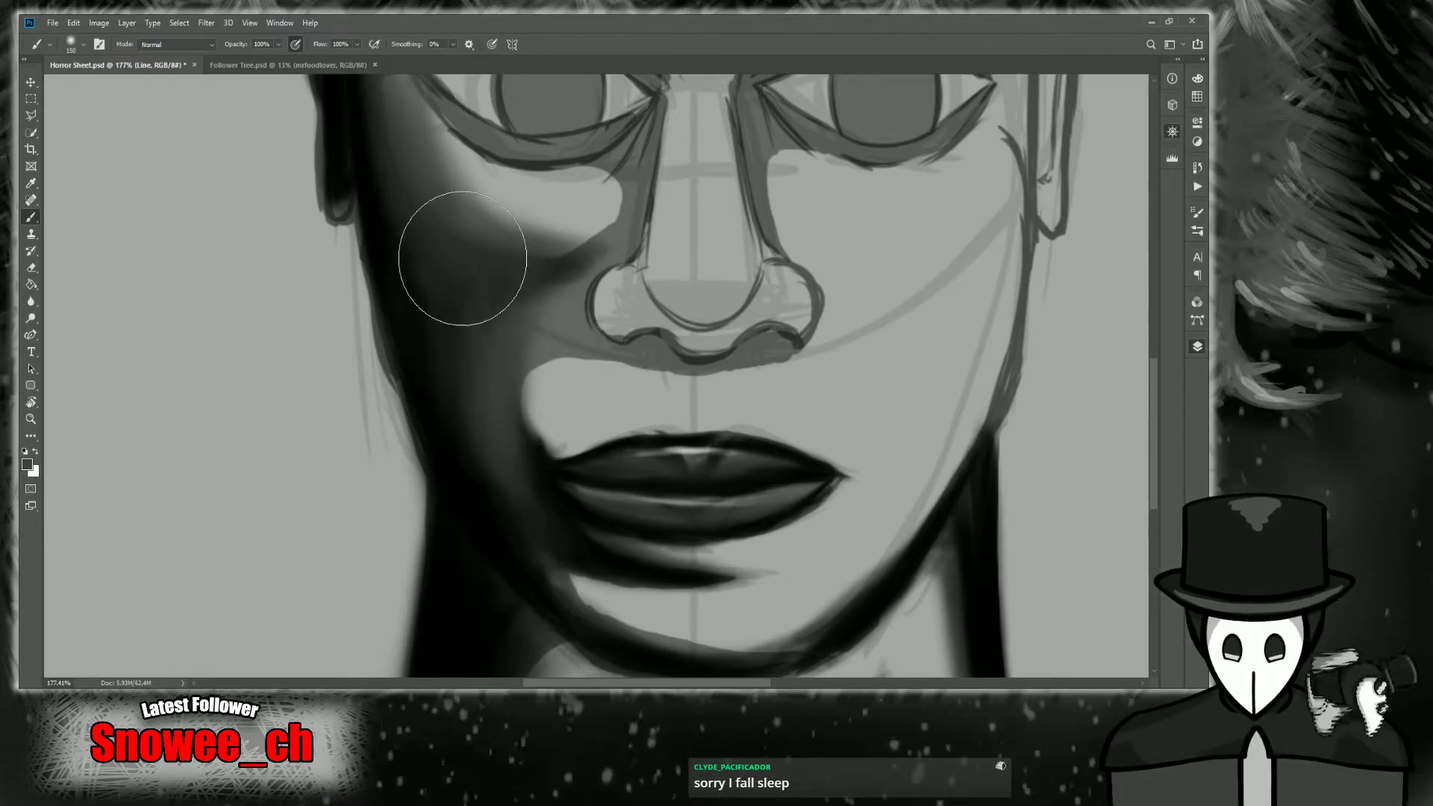
# Sample dark tones from the cheek and paint a soft shadow from the left temple along the skull's edge to its top.
pyautogui.press('z')
pyautogui.moveTo(567, 340); pyautogui.dragTo(516, 349)
pyautogui.press('i')
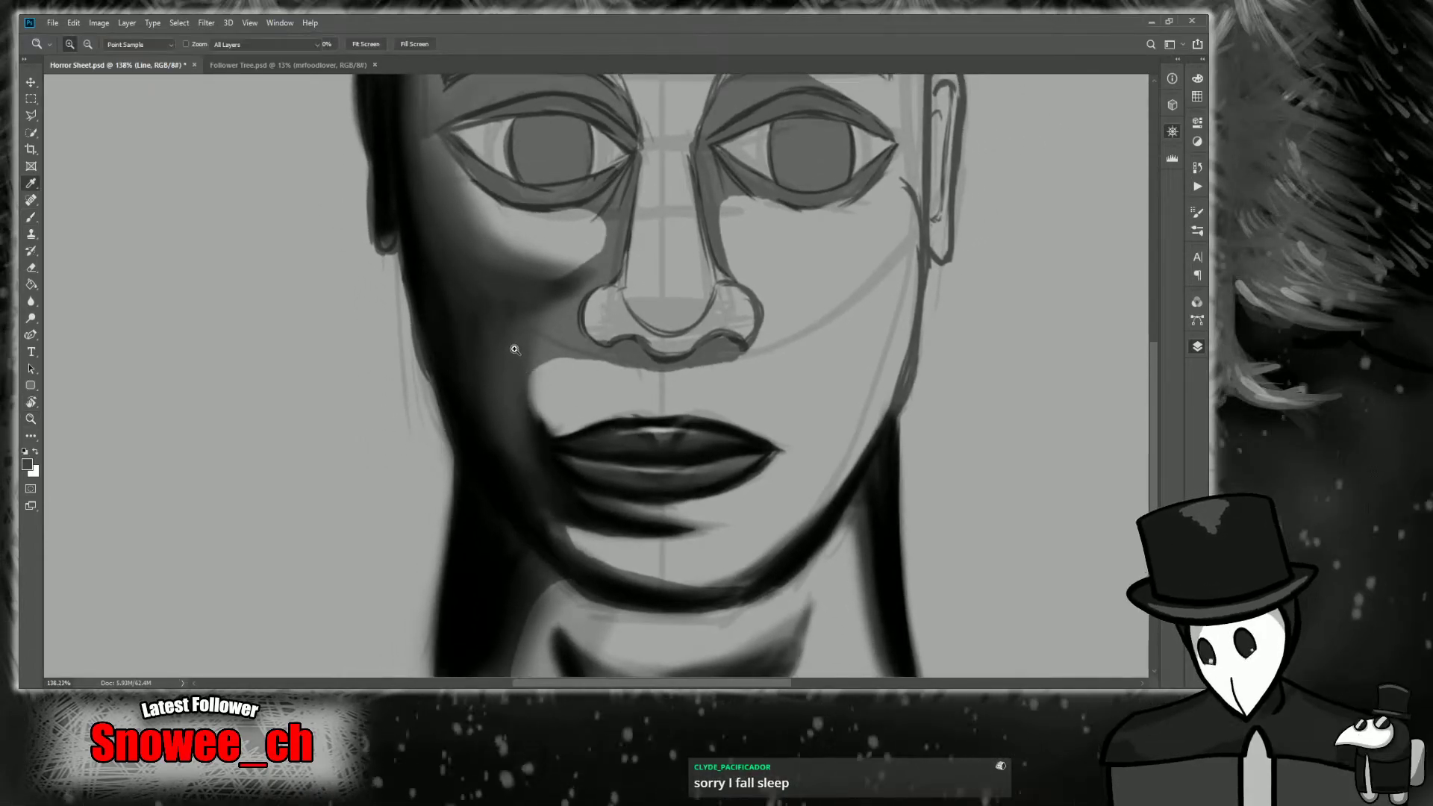
pyautogui.click(466, 330)
pyautogui.press('b')
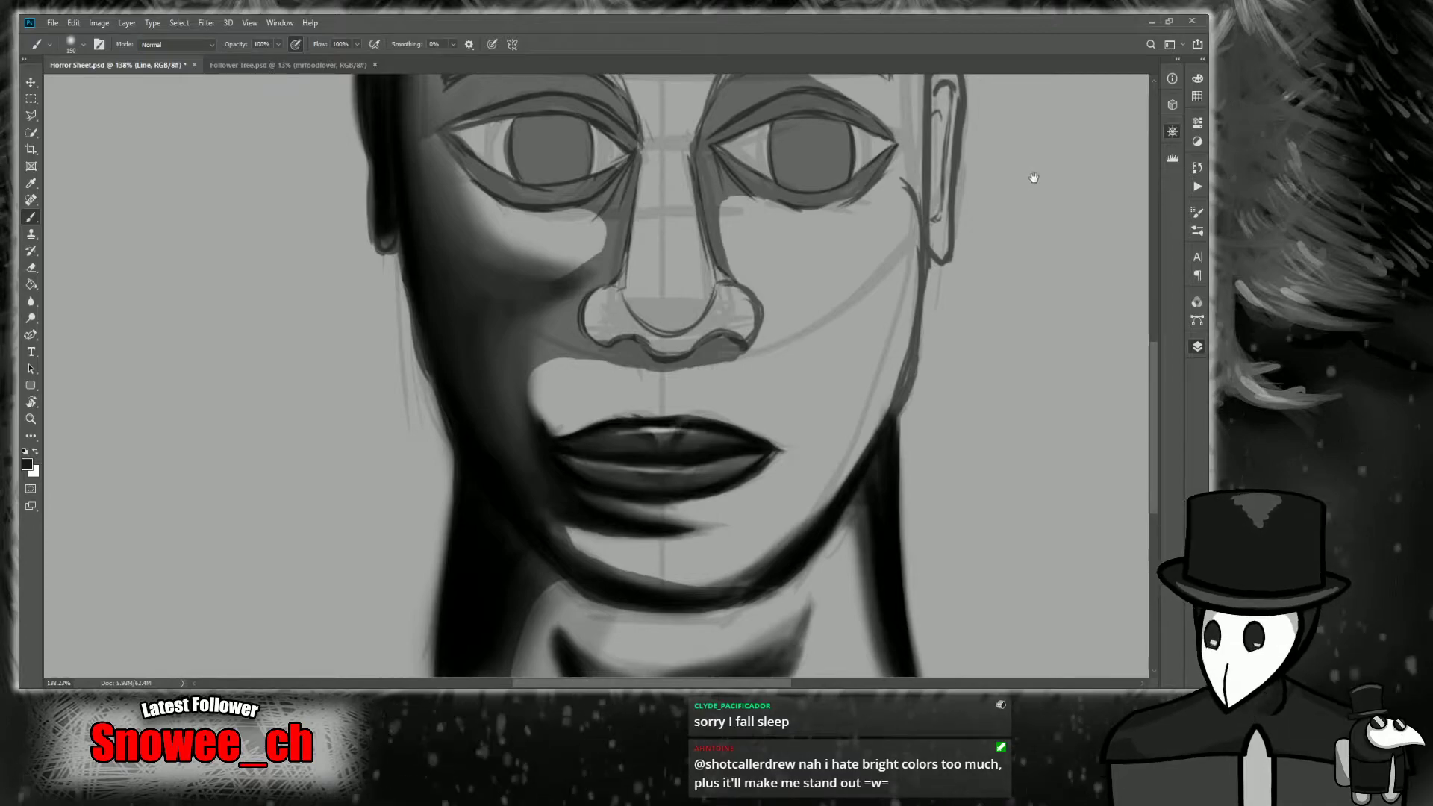
pyautogui.moveTo(1033, 177); pyautogui.dragTo(1153, 345)
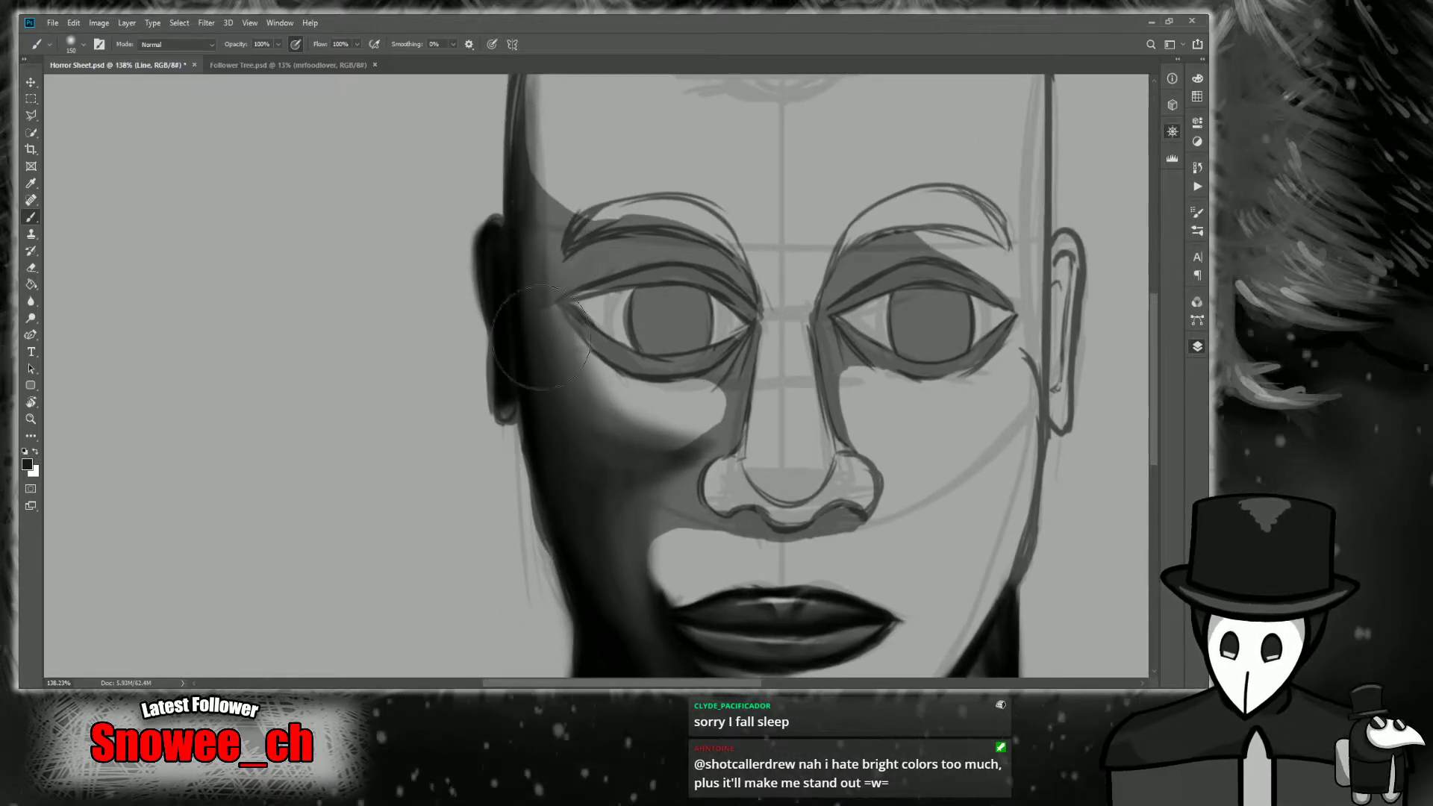
pyautogui.moveTo(1024, 102); pyautogui.dragTo(1030, 167)
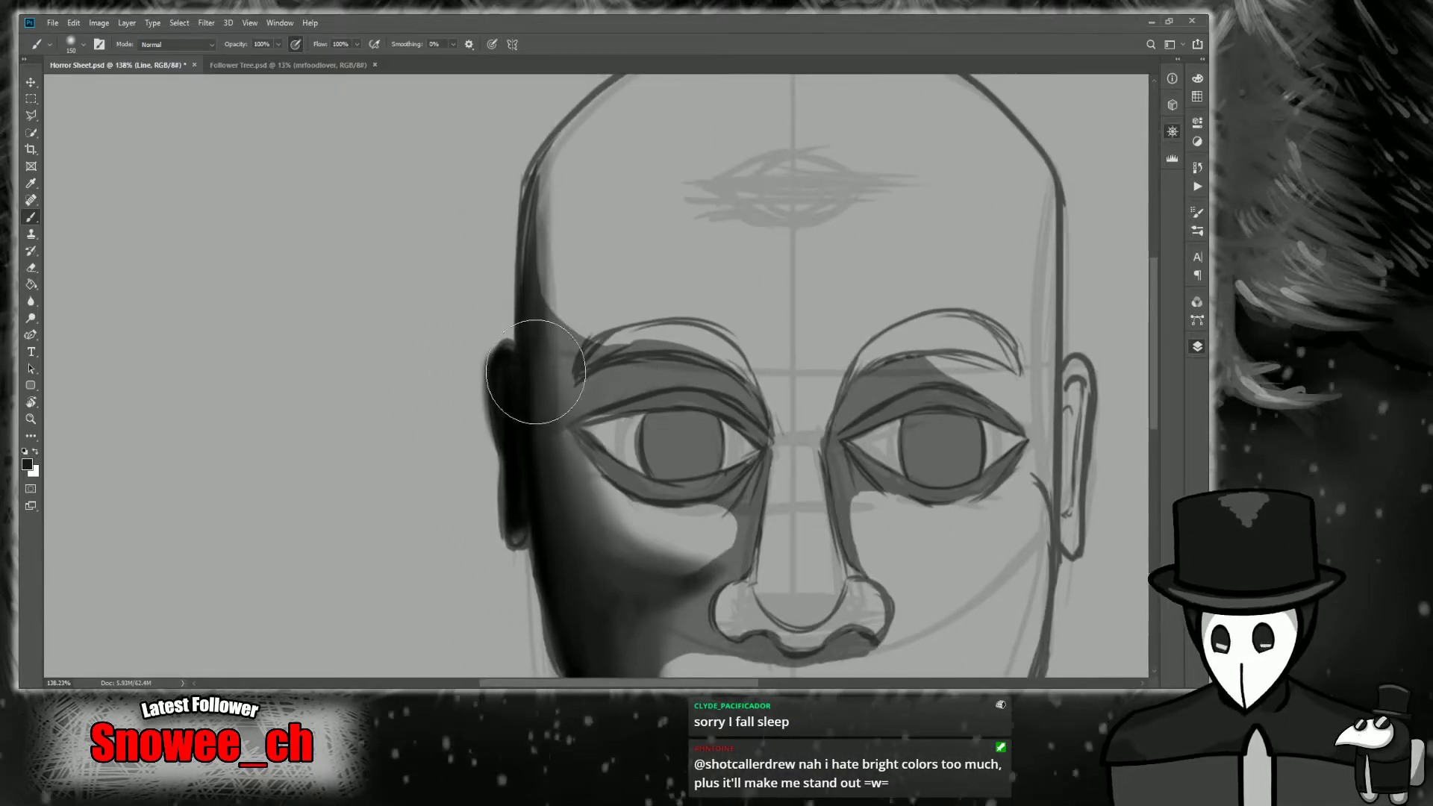
pyautogui.scroll(-3, 559, 306)
pyautogui.moveTo(559, 288)
pyautogui.mouseDown()
pyautogui.moveTo(627, 144)
pyautogui.moveTo(738, 130)
pyautogui.moveTo(688, 124)
pyautogui.moveTo(562, 225)
pyautogui.moveTo(568, 293)
pyautogui.moveTo(557, 304)
pyautogui.moveTo(547, 250)
pyautogui.moveTo(534, 310)
pyautogui.moveTo(616, 143)
pyautogui.moveTo(722, 118)
pyautogui.moveTo(563, 201)
pyautogui.moveTo(537, 314)
pyautogui.moveTo(630, 152)
pyautogui.moveTo(599, 163)
pyautogui.moveTo(553, 227)
pyautogui.moveTo(731, 104)
pyautogui.moveTo(617, 141)
pyautogui.moveTo(541, 247)
pyautogui.moveTo(711, 105)
pyautogui.moveTo(713, 122)
pyautogui.moveTo(546, 216)
pyautogui.moveTo(572, 195)
pyautogui.moveTo(535, 386)
pyautogui.moveTo(585, 180)
pyautogui.moveTo(570, 446)
pyautogui.moveTo(614, 152)
pyautogui.moveTo(583, 240)
pyautogui.moveTo(550, 276)
pyautogui.moveTo(696, 132)
pyautogui.moveTo(555, 278)
pyautogui.moveTo(683, 120)
pyautogui.mouseUp()
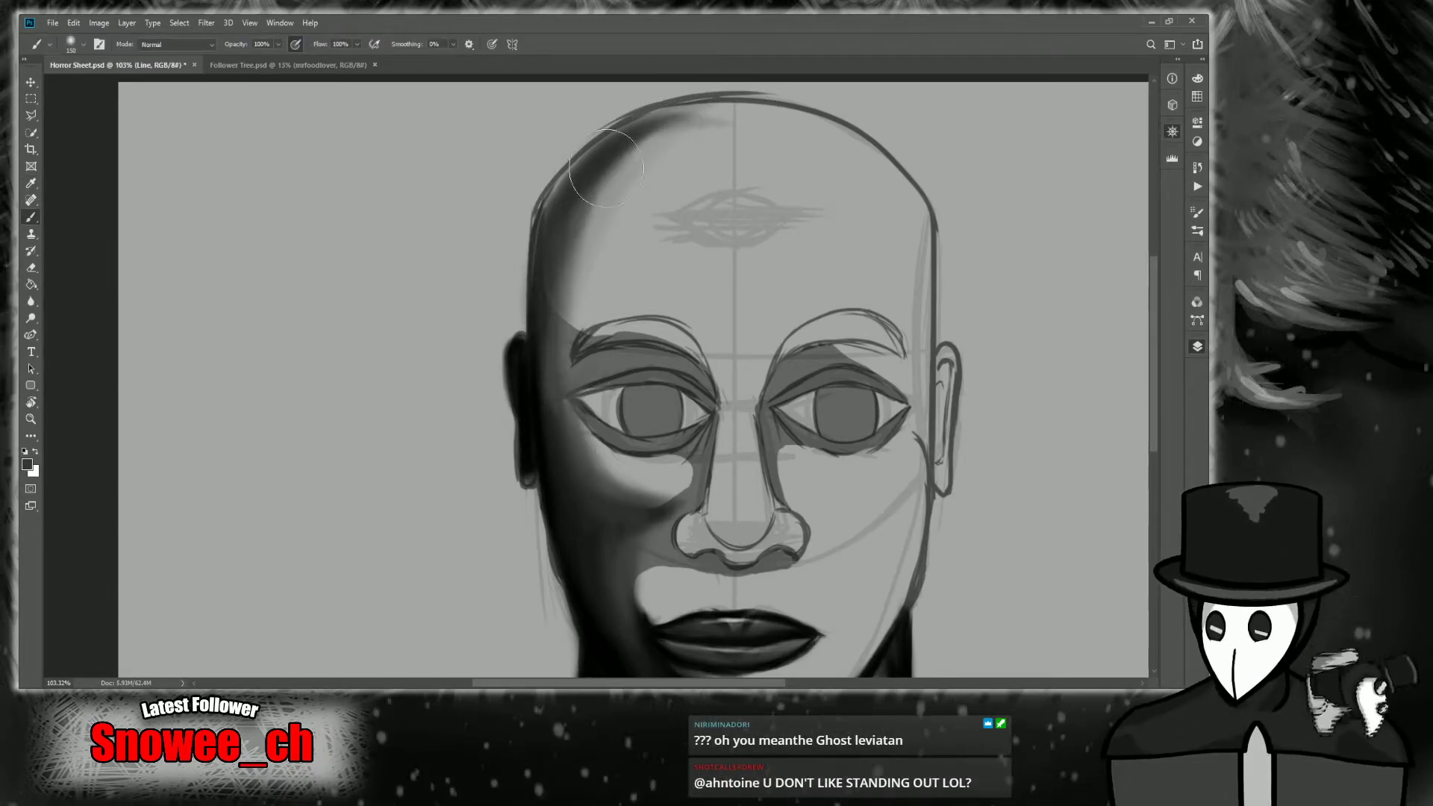
pyautogui.moveTo(589, 209); pyautogui.dragTo(733, 135)
pyautogui.moveTo(629, 182)
pyautogui.mouseDown()
pyautogui.moveTo(635, 135)
pyautogui.moveTo(549, 238)
pyautogui.moveTo(698, 110)
pyautogui.moveTo(559, 236)
pyautogui.moveTo(542, 300)
pyautogui.moveTo(618, 147)
pyautogui.moveTo(564, 234)
pyautogui.mouseUp()
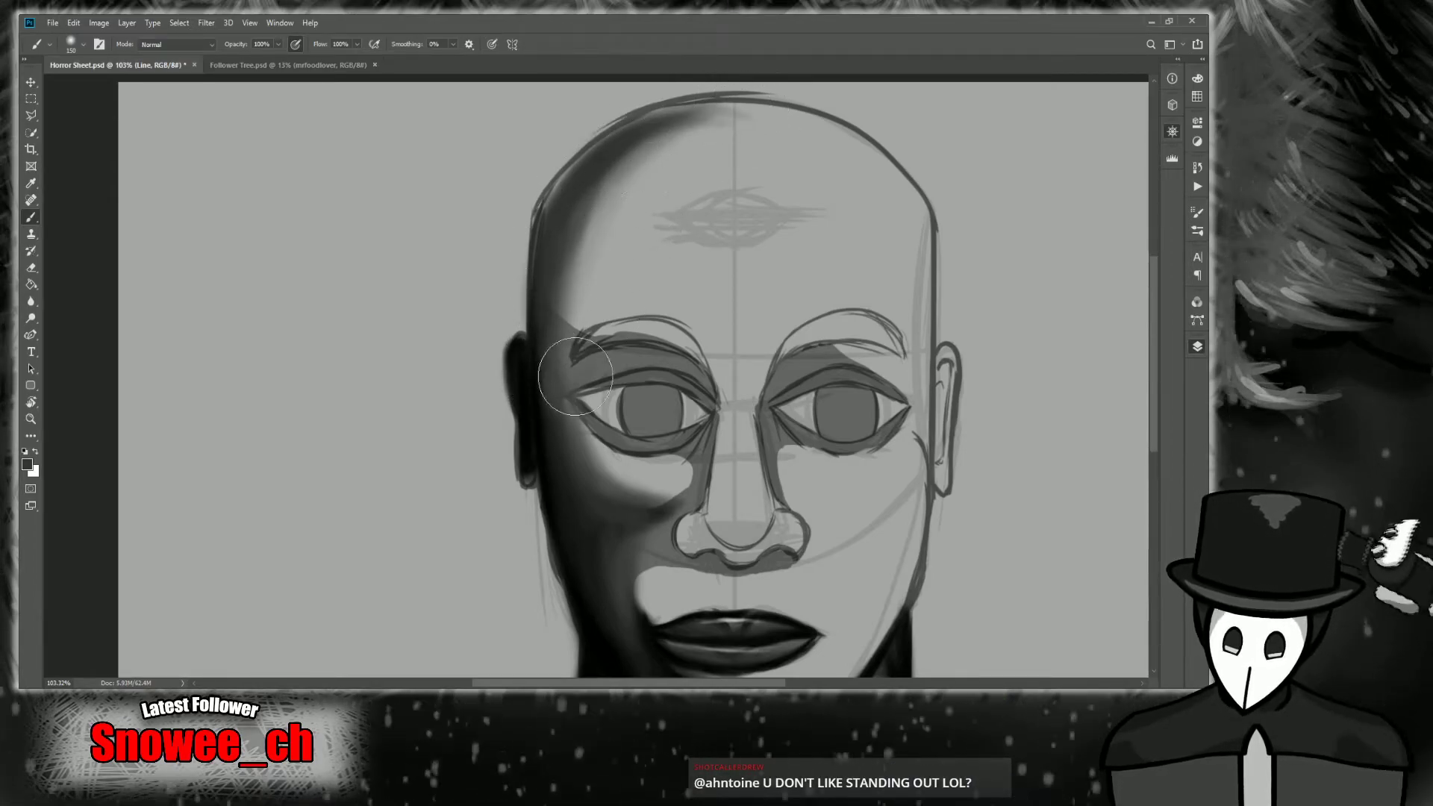
# Sample black from the cheek shadow and deepen the outer edge of the forehead shadow along the left skull outline.
pyautogui.press('i')
pyautogui.click(558, 508)
pyautogui.press('b')
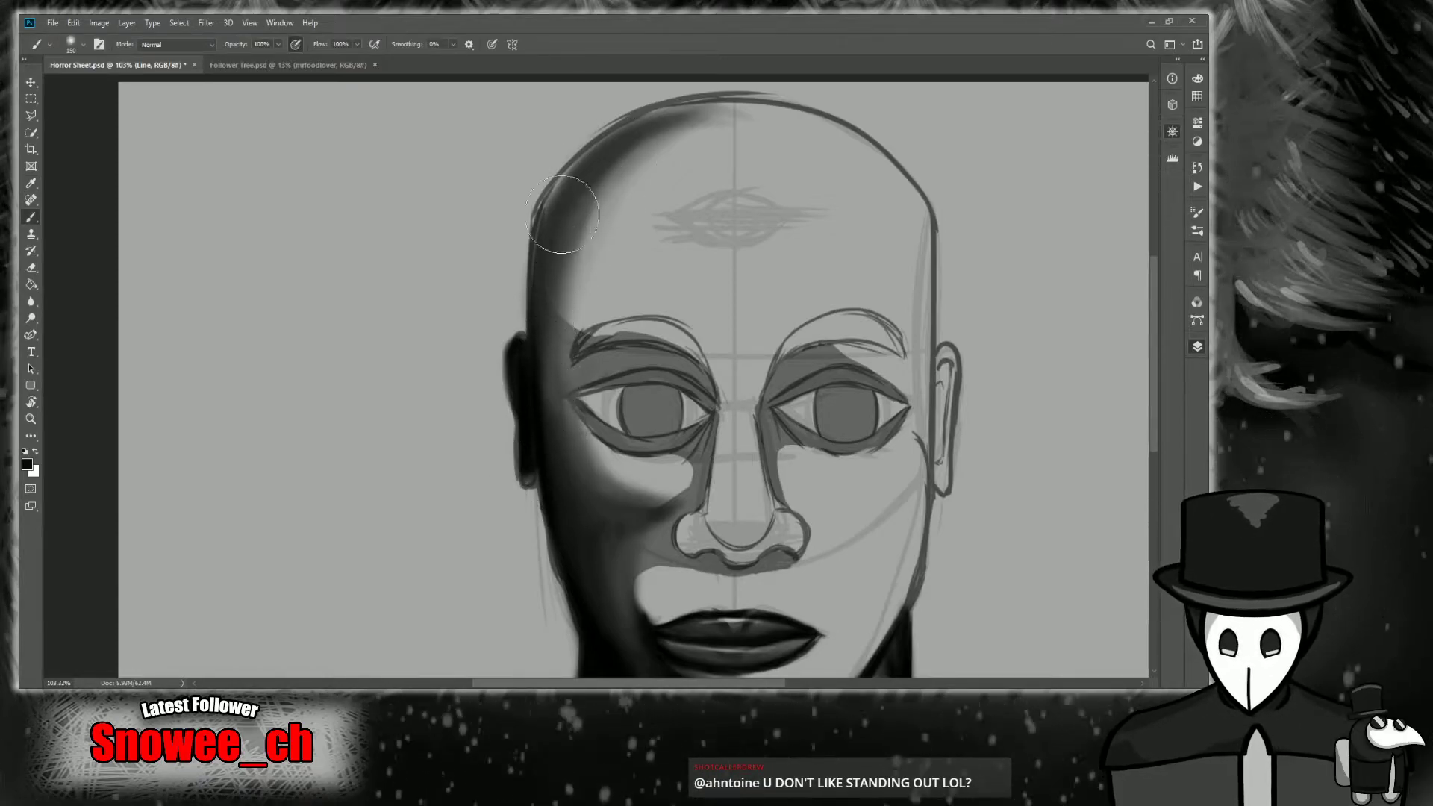
pyautogui.moveTo(553, 231); pyautogui.dragTo(755, 129)
pyautogui.moveTo(549, 194); pyautogui.dragTo(796, 121)
pyautogui.moveTo(547, 192); pyautogui.dragTo(702, 107)
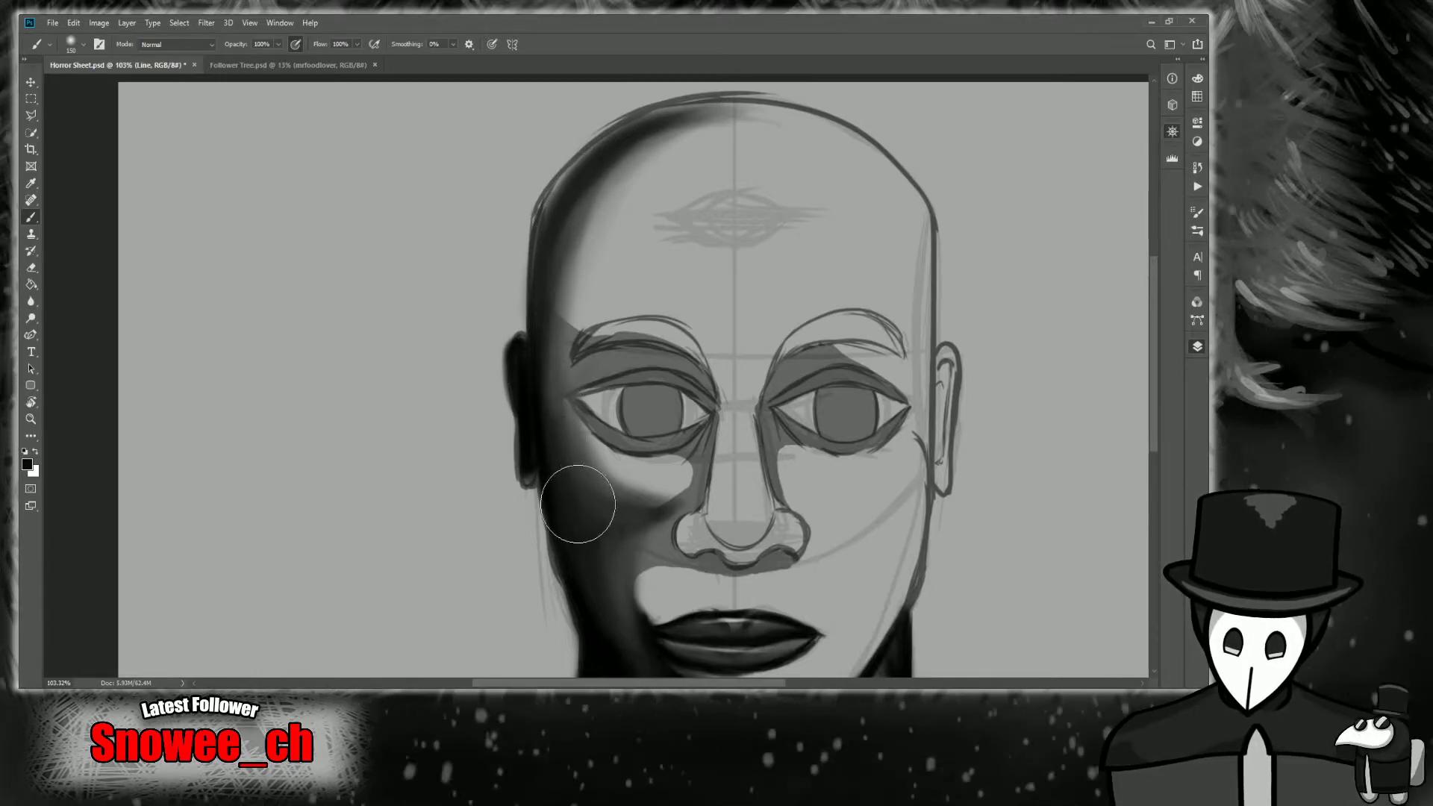
# Sample a mid gray and soften the inner edge of the forehead shadow with a brush enlarged to 250.
pyautogui.press(']')
pyautogui.press(']')
pyautogui.press(']')
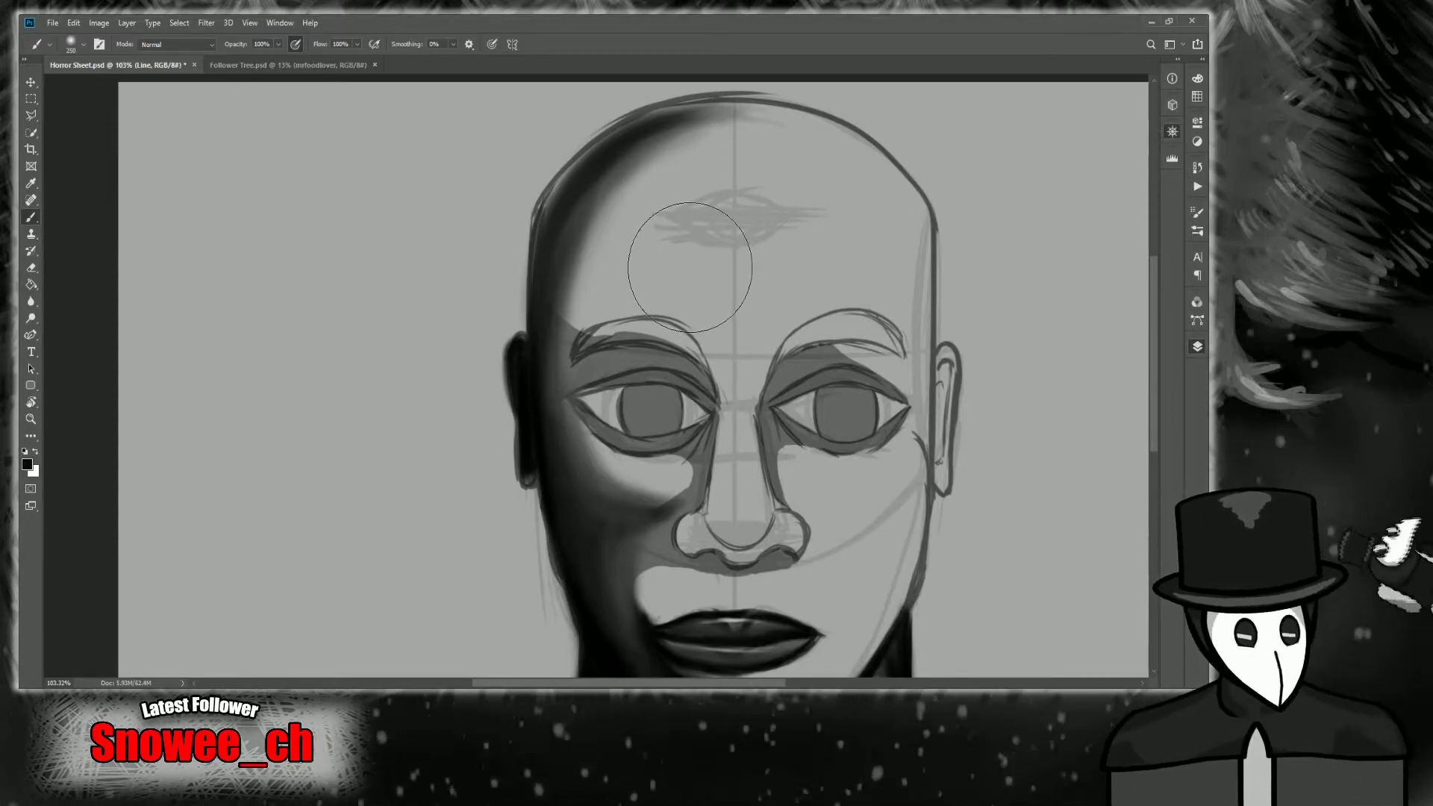
pyautogui.moveTo(698, 678); pyautogui.dragTo(744, 667)
pyautogui.press('i')
pyautogui.click(491, 175)
pyautogui.press('b')
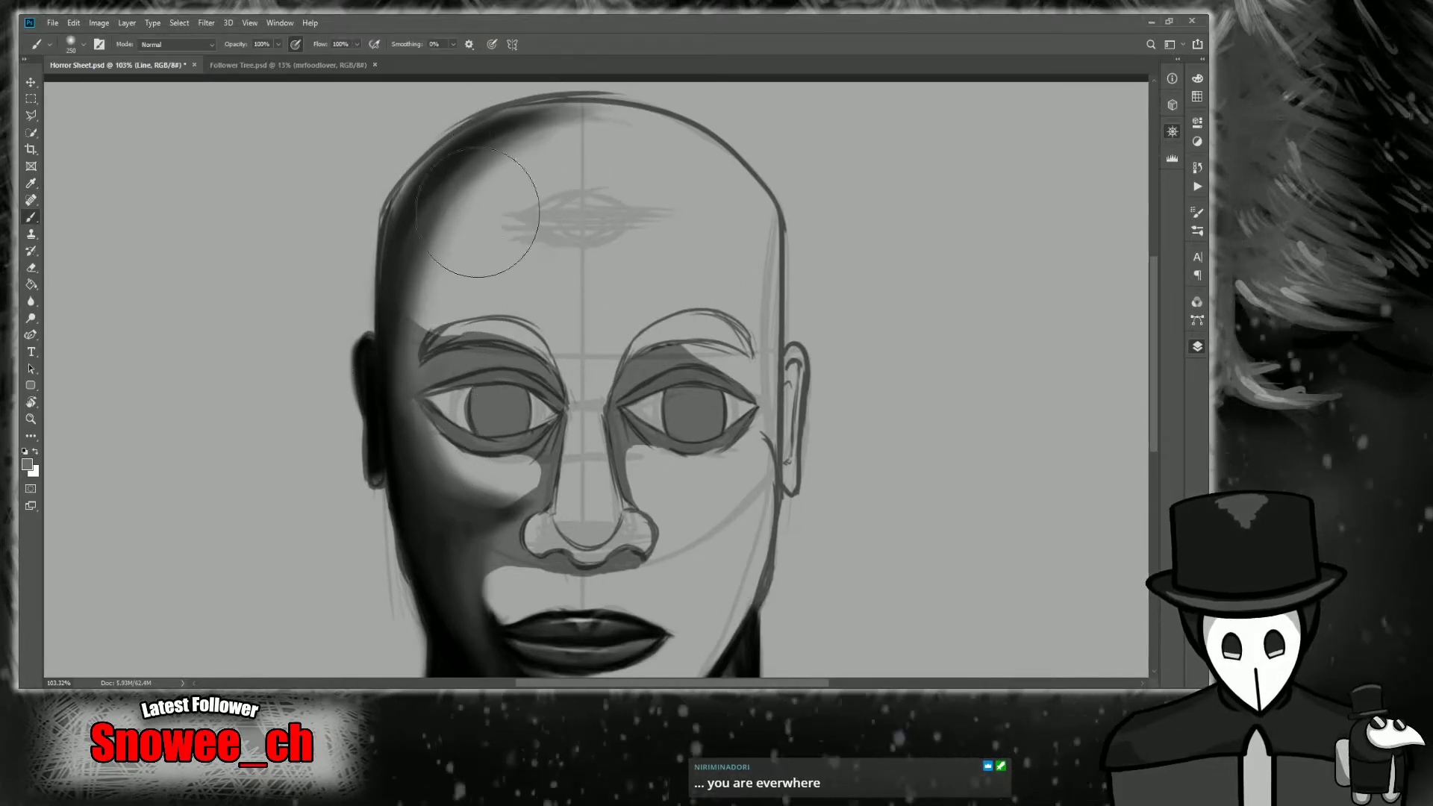
pyautogui.moveTo(477, 212)
pyautogui.mouseDown()
pyautogui.moveTo(544, 157)
pyautogui.moveTo(496, 176)
pyautogui.moveTo(440, 298)
pyautogui.mouseUp()
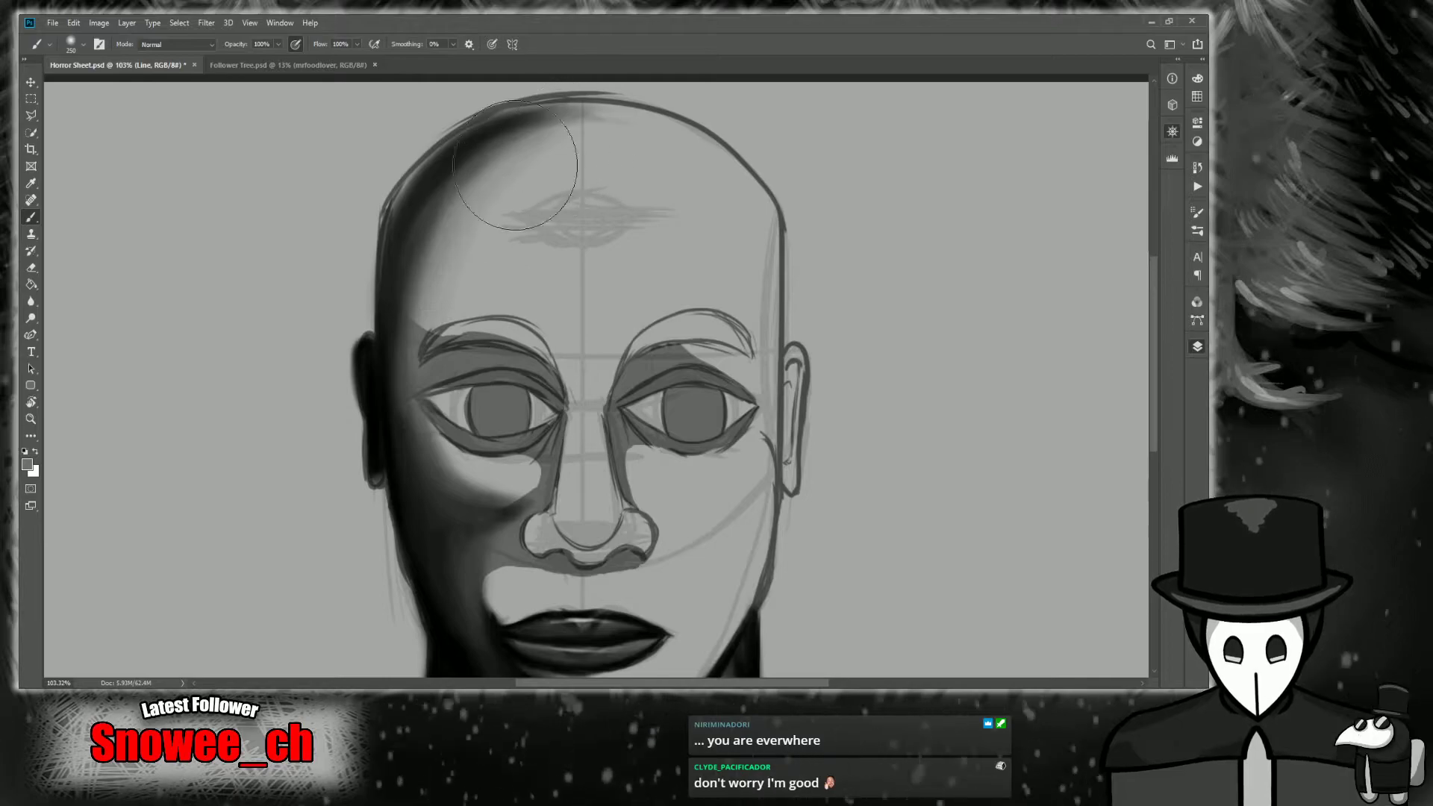
# Sample black and darken the left temple and the area between the left eyebrow and upper eyelid.
pyautogui.scroll(2, 479, 362)
pyautogui.press('i')
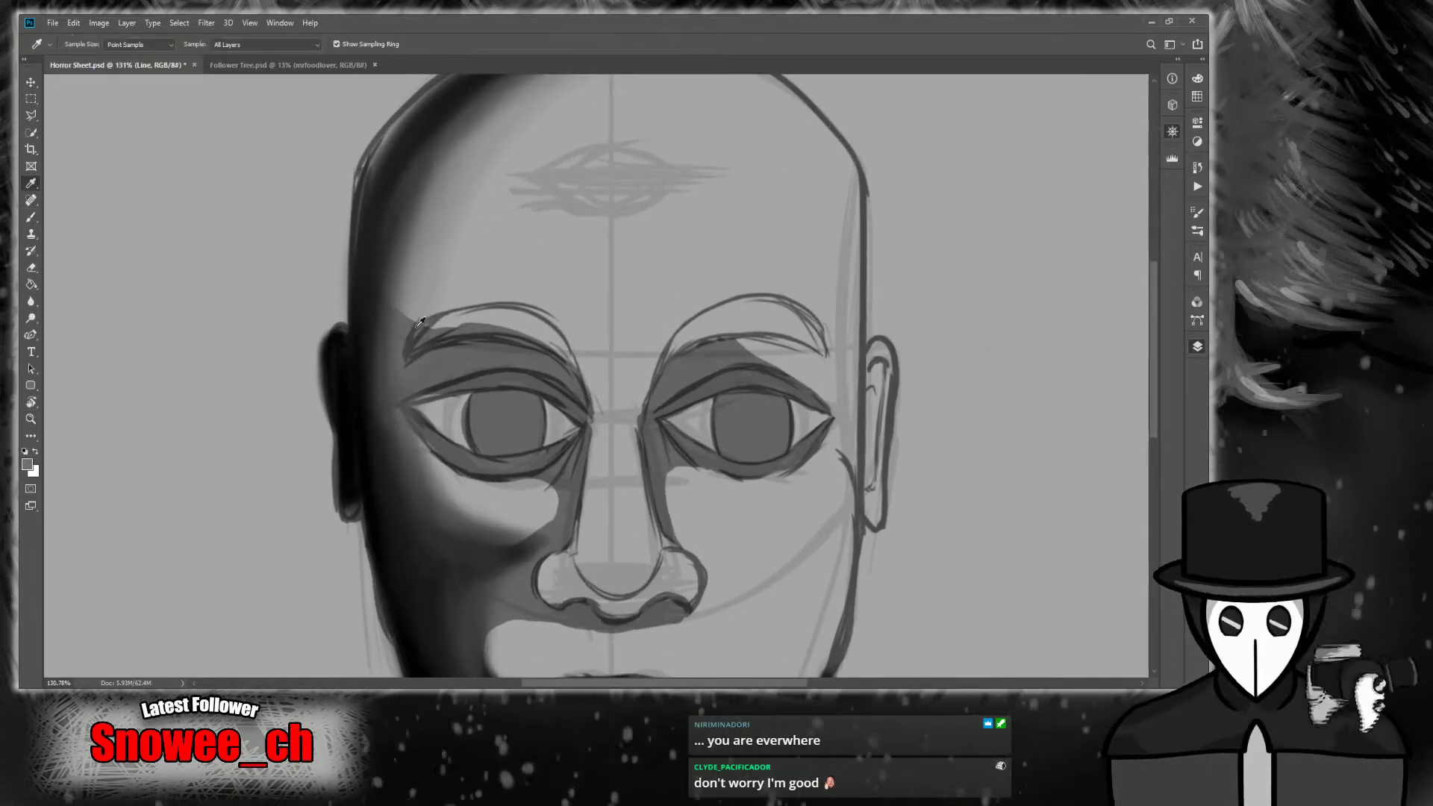
pyautogui.click(424, 409)
pyautogui.press('b')
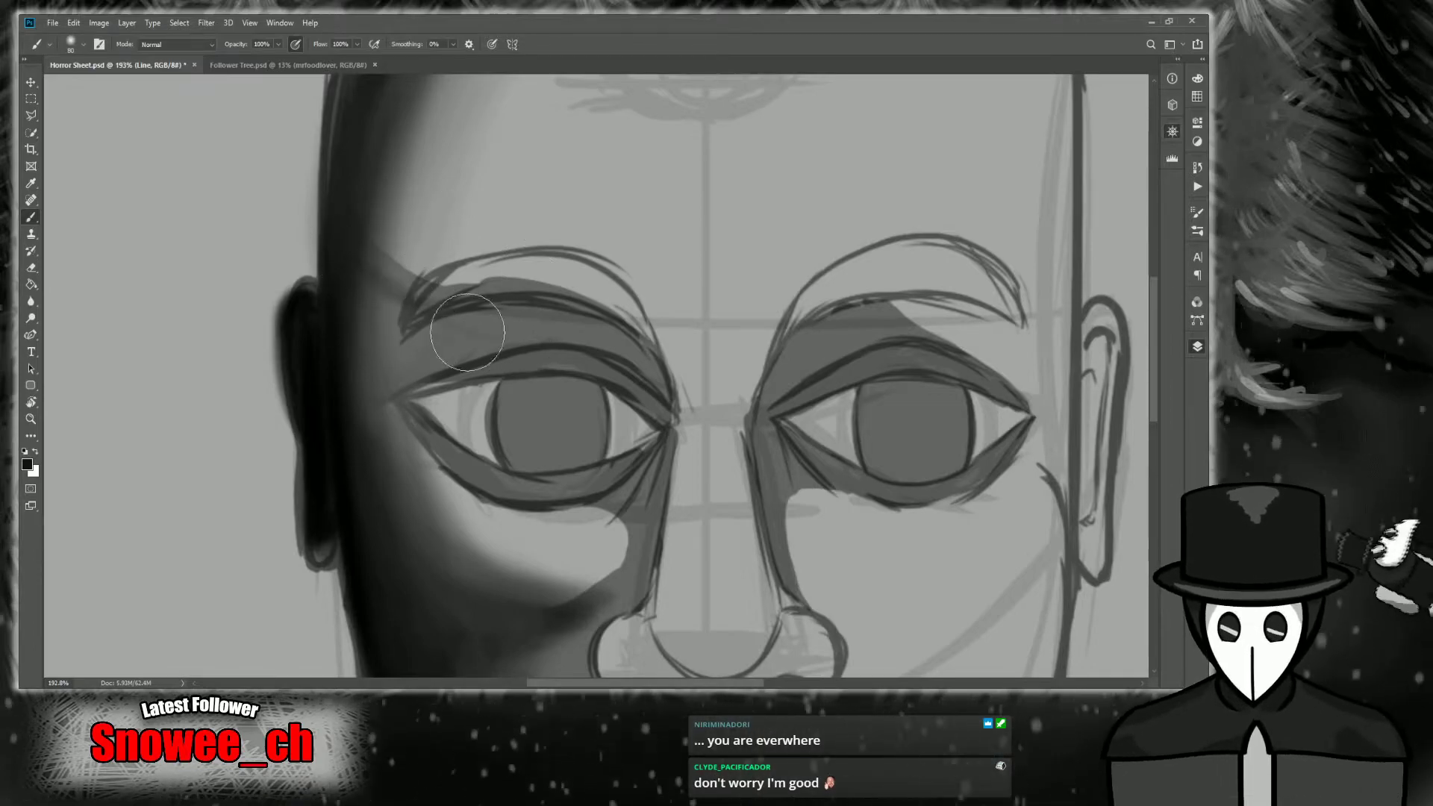
pyautogui.moveTo(354, 250)
pyautogui.mouseDown()
pyautogui.moveTo(565, 306)
pyautogui.moveTo(485, 299)
pyautogui.moveTo(648, 388)
pyautogui.moveTo(636, 366)
pyautogui.moveTo(415, 305)
pyautogui.moveTo(594, 343)
pyautogui.moveTo(676, 408)
pyautogui.moveTo(470, 352)
pyautogui.moveTo(374, 398)
pyautogui.mouseUp()
pyautogui.moveTo(607, 356)
pyautogui.mouseDown()
pyautogui.moveTo(374, 390)
pyautogui.moveTo(475, 359)
pyautogui.moveTo(336, 256)
pyautogui.moveTo(368, 359)
pyautogui.moveTo(406, 329)
pyautogui.moveTo(312, 267)
pyautogui.moveTo(441, 350)
pyautogui.moveTo(582, 358)
pyautogui.moveTo(376, 326)
pyautogui.moveTo(415, 320)
pyautogui.moveTo(590, 373)
pyautogui.moveTo(351, 304)
pyautogui.moveTo(391, 358)
pyautogui.moveTo(355, 367)
pyautogui.moveTo(346, 396)
pyautogui.moveTo(432, 326)
pyautogui.moveTo(392, 384)
pyautogui.moveTo(374, 505)
pyautogui.moveTo(372, 186)
pyautogui.mouseUp()
pyautogui.press(']')
pyautogui.moveTo(489, 321)
pyautogui.mouseDown()
pyautogui.moveTo(358, 259)
pyautogui.moveTo(473, 355)
pyautogui.moveTo(617, 349)
pyautogui.moveTo(475, 343)
pyautogui.mouseUp()
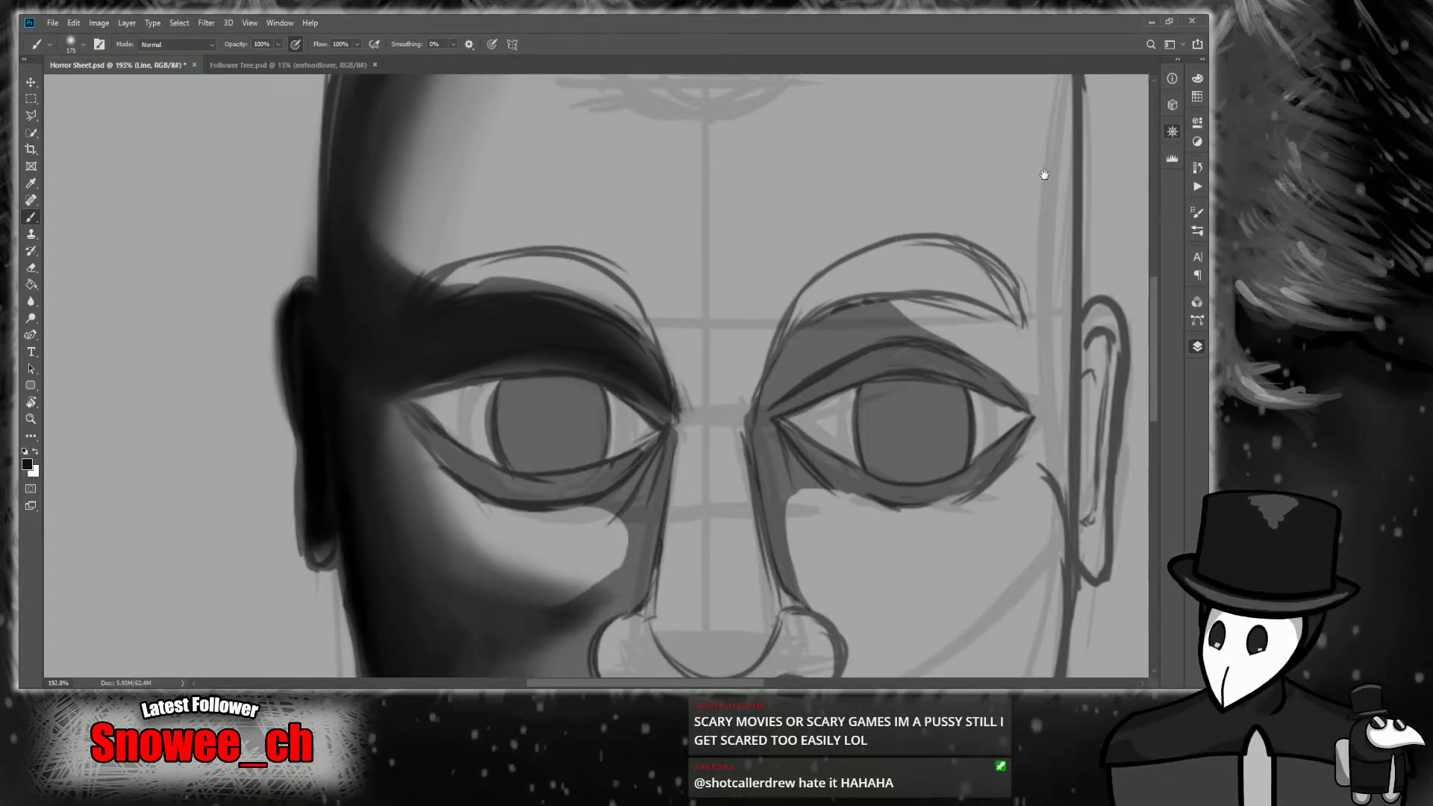
# Reduce the brush to a small size and paint the outlines of the left eye's lower lid black.
pyautogui.moveTo(808, 162); pyautogui.dragTo(975, 226)
pyautogui.press('[')
pyautogui.press('[')
pyautogui.press('[')
pyautogui.press('[')
pyautogui.press('[')
pyautogui.press('[')
pyautogui.press('[')
pyautogui.press('[')
pyautogui.press('[')
pyautogui.press('[')
pyautogui.press('[')
pyautogui.press('[')
pyautogui.press('[')
pyautogui.press('[')
pyautogui.press('[')
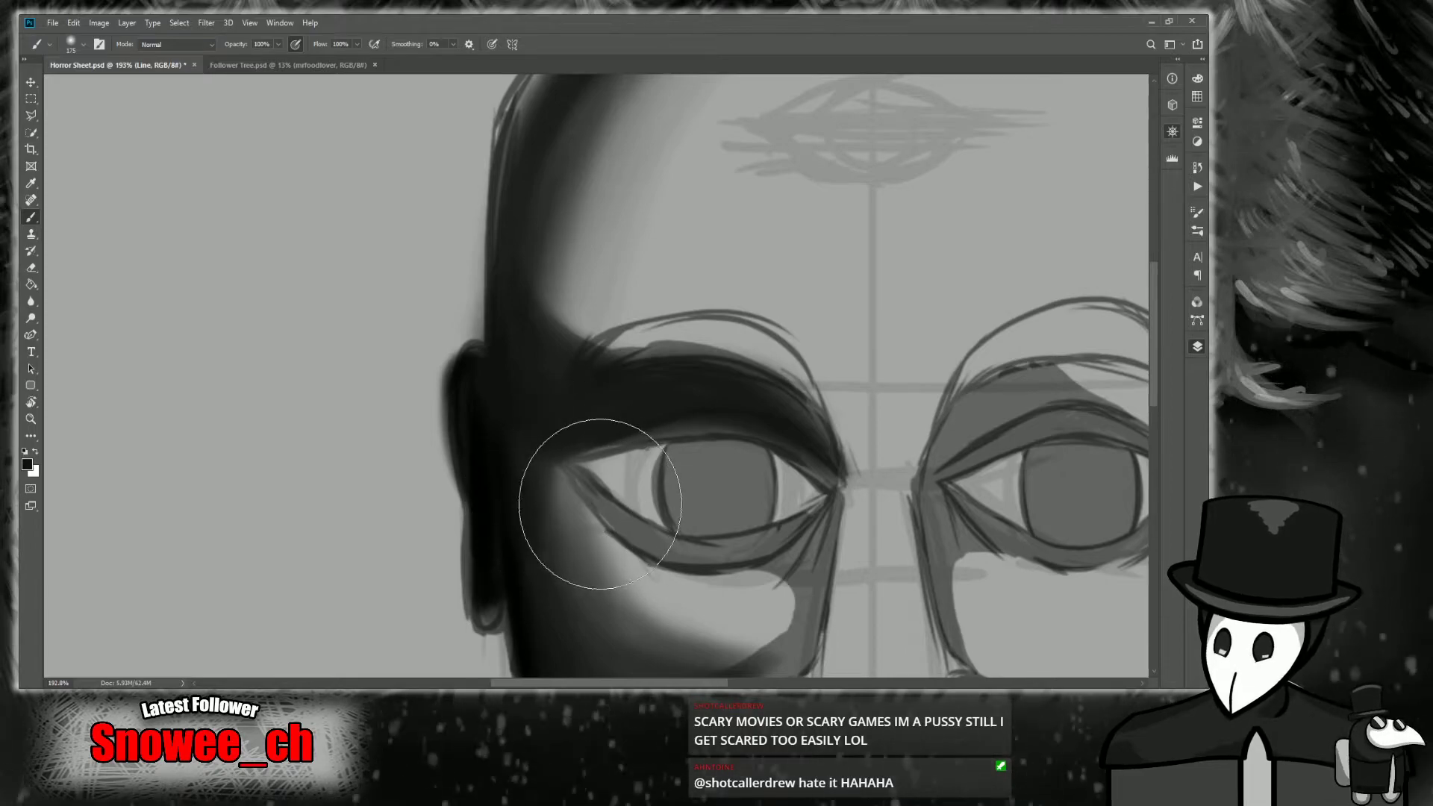
pyautogui.moveTo(564, 480)
pyautogui.mouseDown()
pyautogui.moveTo(639, 553)
pyautogui.moveTo(778, 572)
pyautogui.mouseUp()
pyautogui.press(']')
pyautogui.press(']')
pyautogui.moveTo(687, 560)
pyautogui.mouseDown()
pyautogui.moveTo(805, 551)
pyautogui.moveTo(771, 563)
pyautogui.moveTo(839, 487)
pyautogui.mouseUp()
# Enlarge the brush to 40 and fill the left eye's lower lid with black from outer to inner corner.
pyautogui.press(']')
pyautogui.press(']')
pyautogui.press(']')
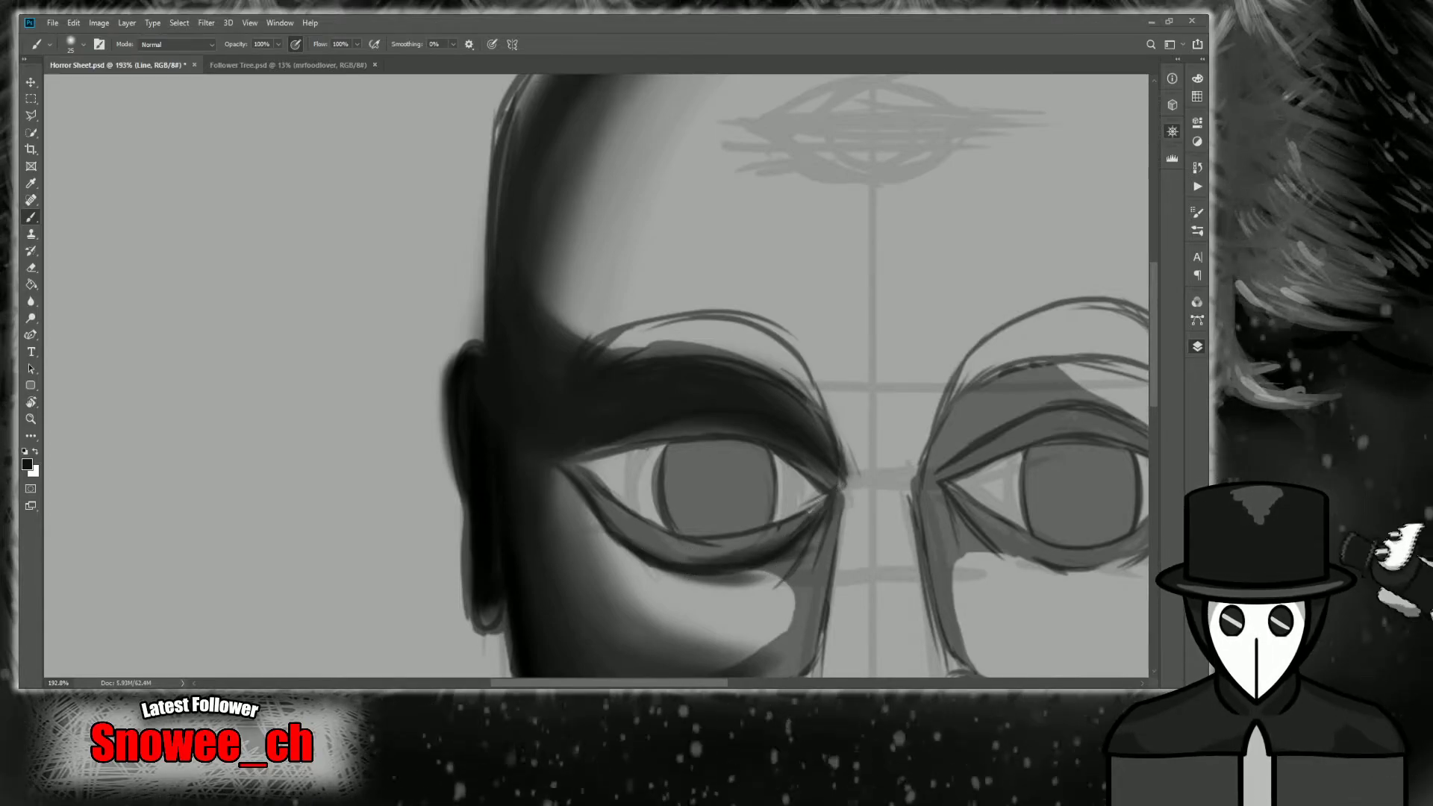
pyautogui.moveTo(596, 498)
pyautogui.mouseDown()
pyautogui.moveTo(685, 558)
pyautogui.moveTo(728, 544)
pyautogui.mouseUp()
pyautogui.moveTo(630, 531); pyautogui.dragTo(795, 536)
pyautogui.moveTo(619, 530)
pyautogui.mouseDown()
pyautogui.moveTo(702, 548)
pyautogui.moveTo(798, 528)
pyautogui.mouseUp()
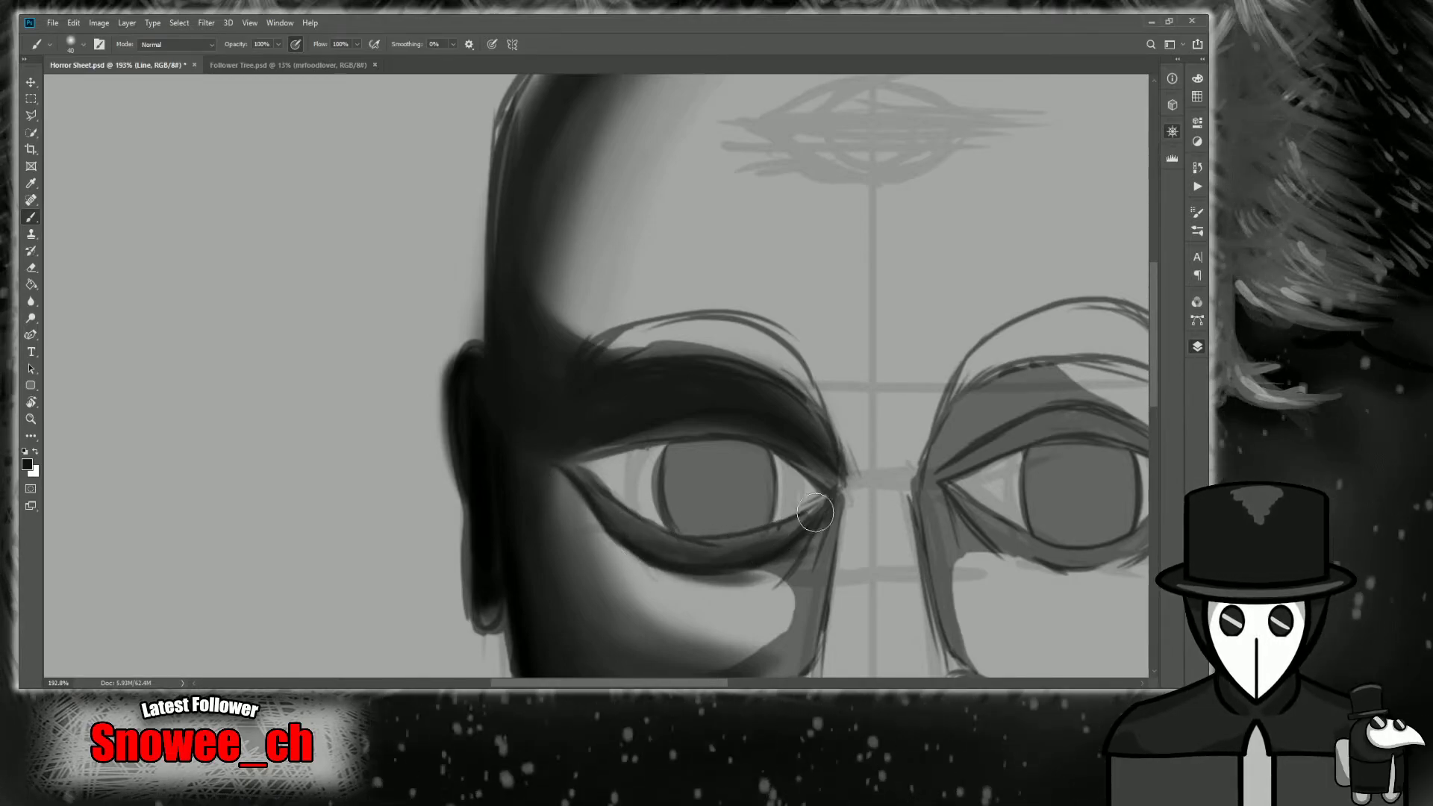
pyautogui.moveTo(638, 535); pyautogui.dragTo(821, 507)
pyautogui.moveTo(590, 494)
pyautogui.mouseDown()
pyautogui.moveTo(641, 521)
pyautogui.moveTo(629, 530)
pyautogui.moveTo(794, 545)
pyautogui.moveTo(638, 532)
pyautogui.moveTo(665, 540)
pyautogui.moveTo(821, 521)
pyautogui.mouseUp()
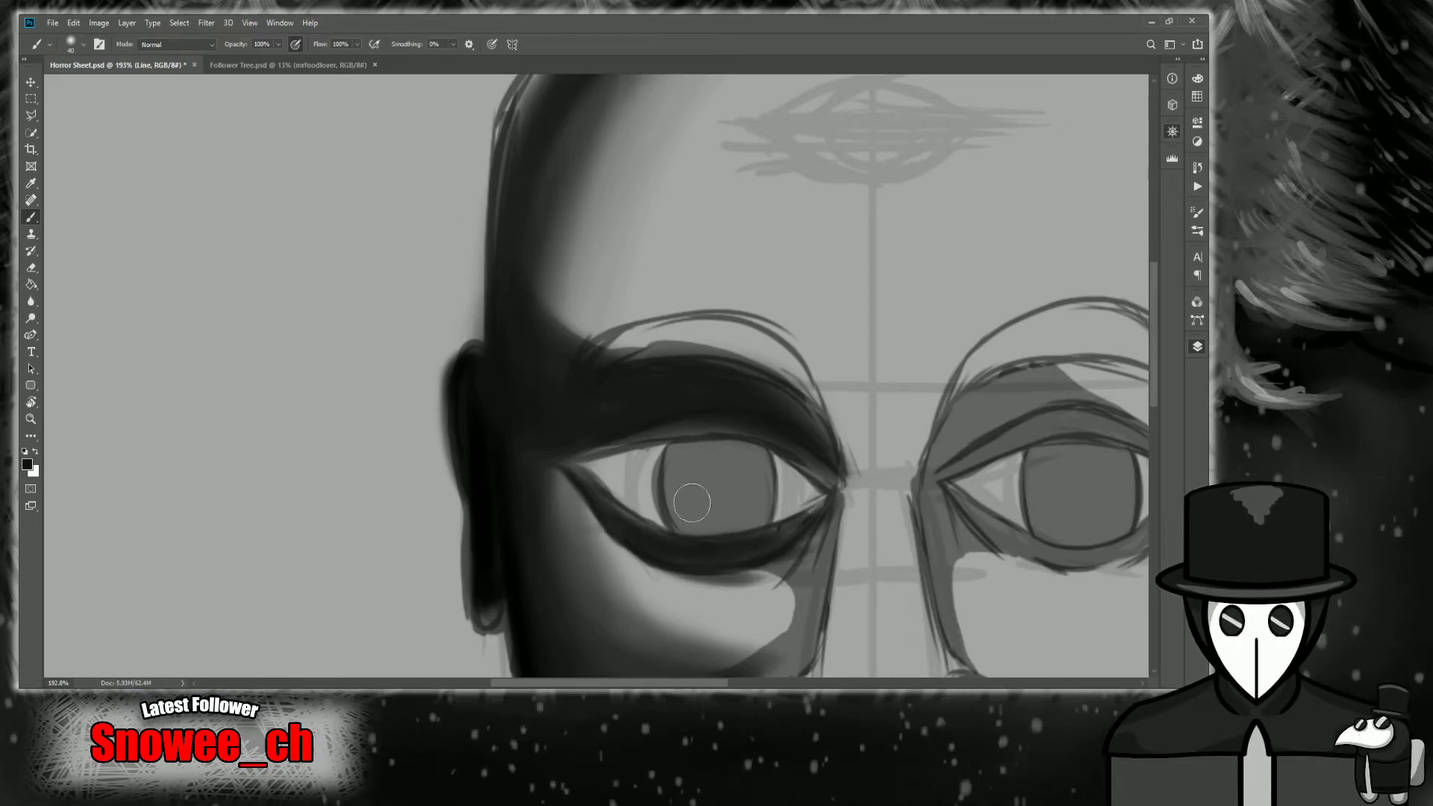
# Darken the edge of the left upper eyelid and fill the left iris with soft black.
pyautogui.press(']')
pyautogui.press('[')
pyautogui.press('[')
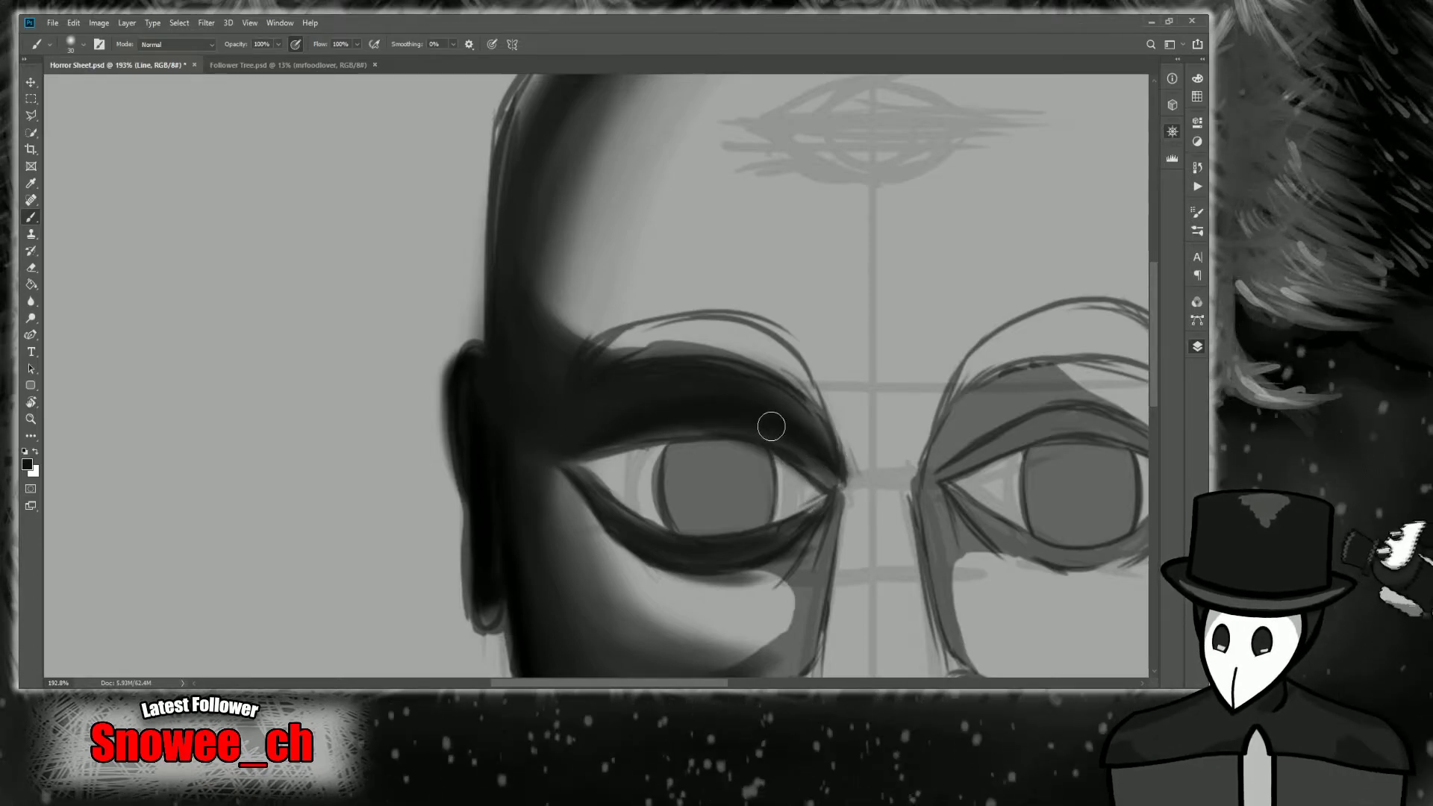
pyautogui.press(']')
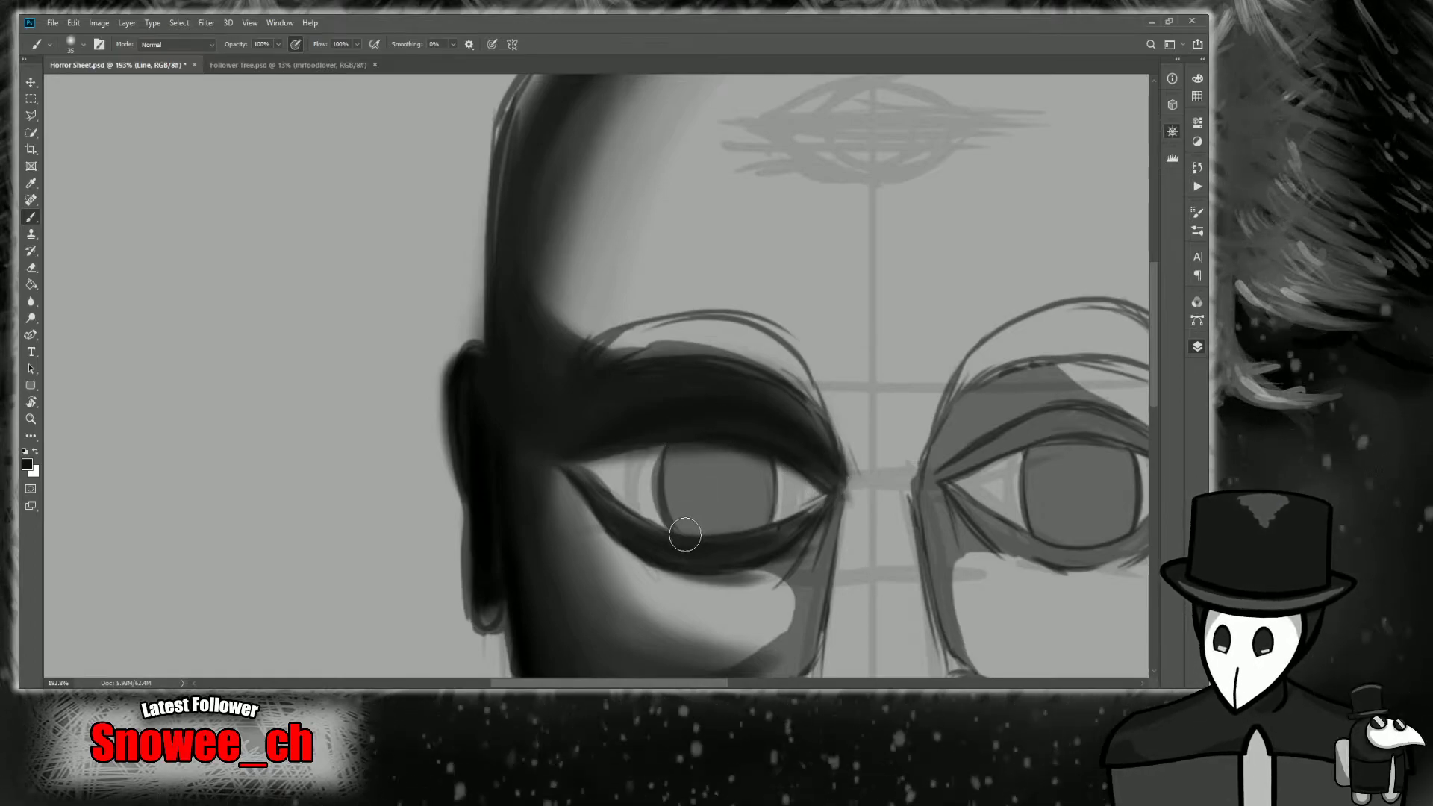
pyautogui.press('[')
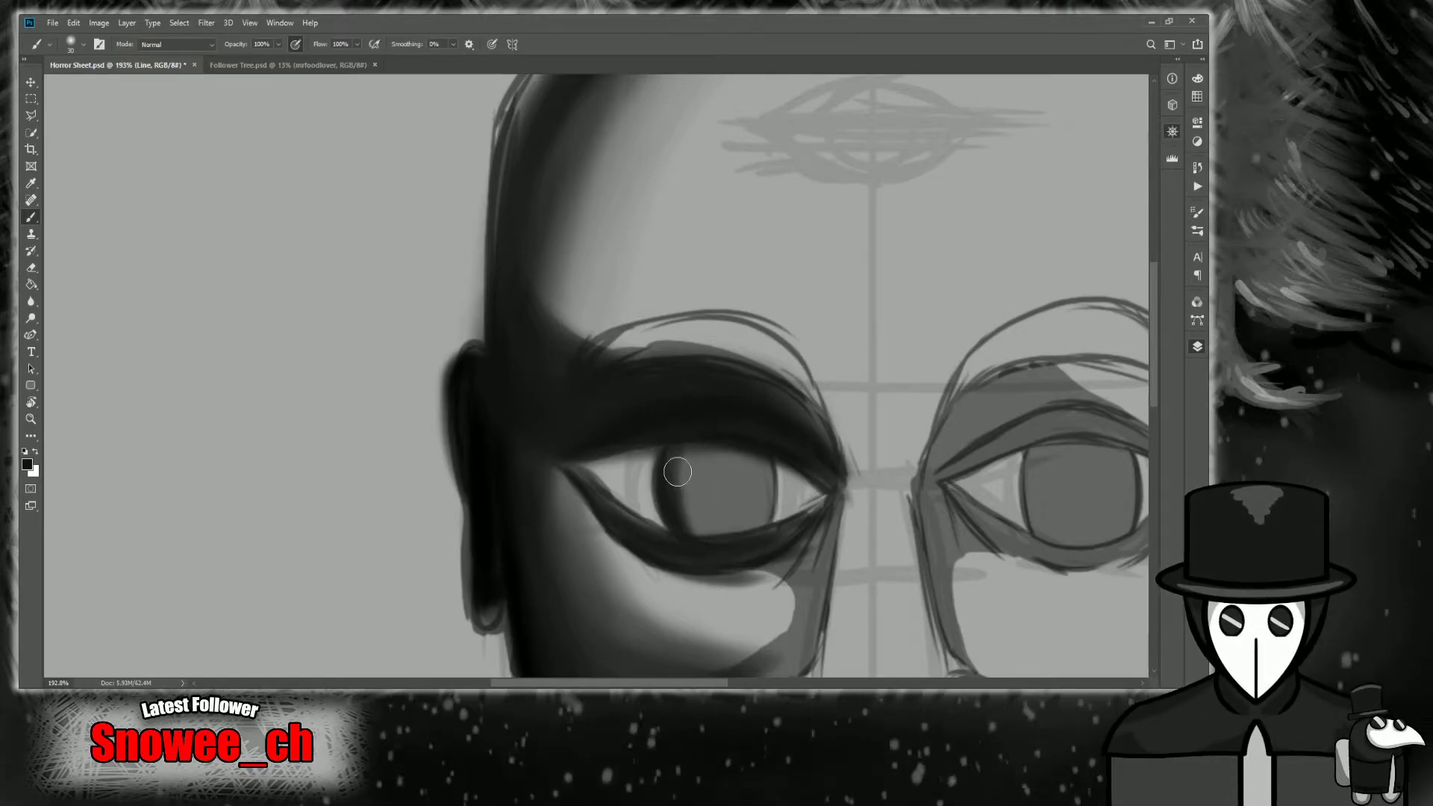
pyautogui.press(']')
pyautogui.moveTo(716, 468)
pyautogui.mouseDown()
pyautogui.moveTo(734, 502)
pyautogui.moveTo(706, 521)
pyautogui.moveTo(676, 484)
pyautogui.moveTo(718, 450)
pyautogui.moveTo(754, 503)
pyautogui.moveTo(750, 474)
pyautogui.moveTo(770, 507)
pyautogui.mouseUp()
# Dab a larger and a smaller soft white highlight onto the left iris and return to black.
pyautogui.press('z')
pyautogui.press('b')
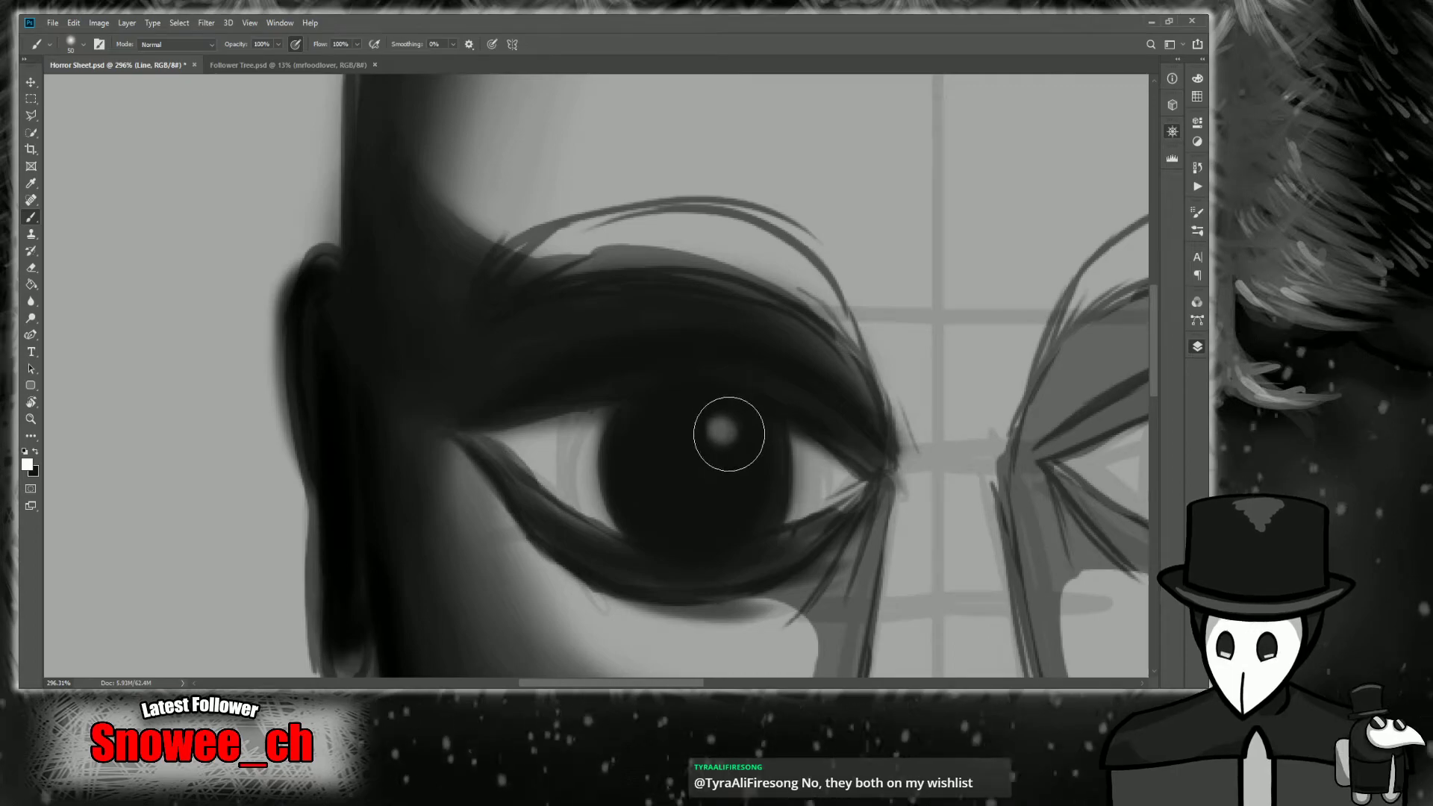
pyautogui.press('x')
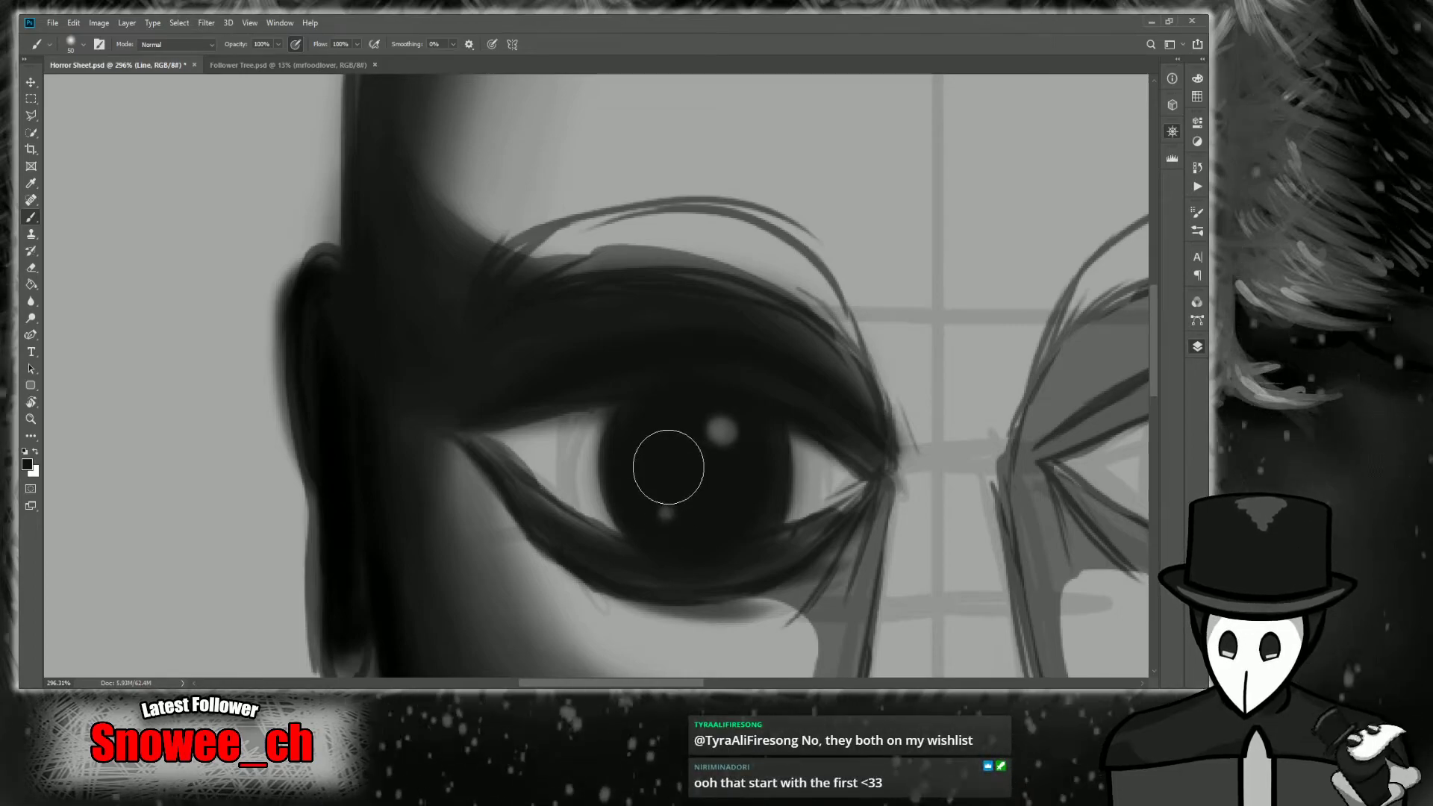
pyautogui.press(']')
pyautogui.press('[')
pyautogui.press('[')
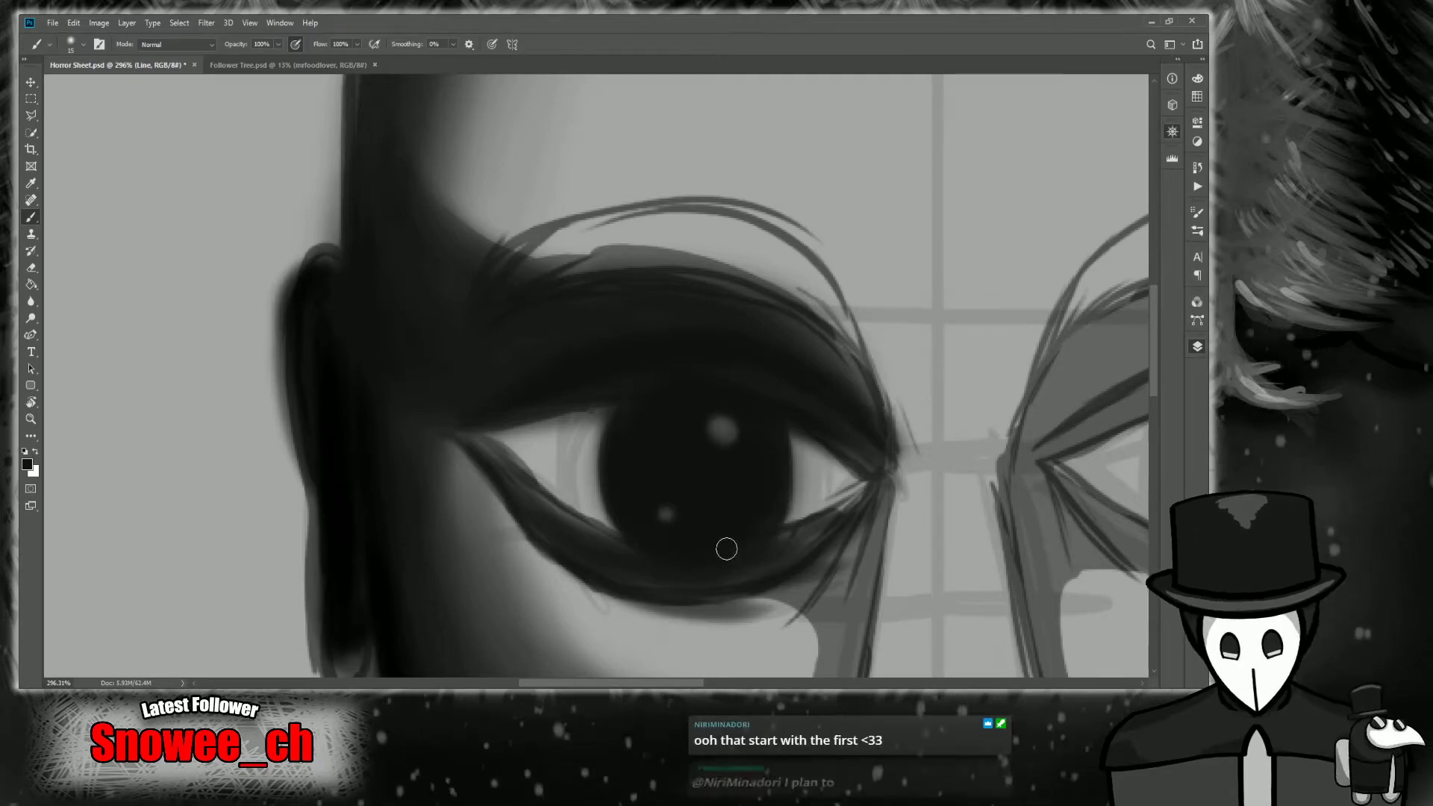
# Paint thin black crease strokes from the left eye's inner corner down toward the cheek.
pyautogui.press('z')
pyautogui.moveTo(714, 494)
pyautogui.mouseDown()
pyautogui.moveTo(682, 516)
pyautogui.moveTo(687, 535)
pyautogui.mouseUp()
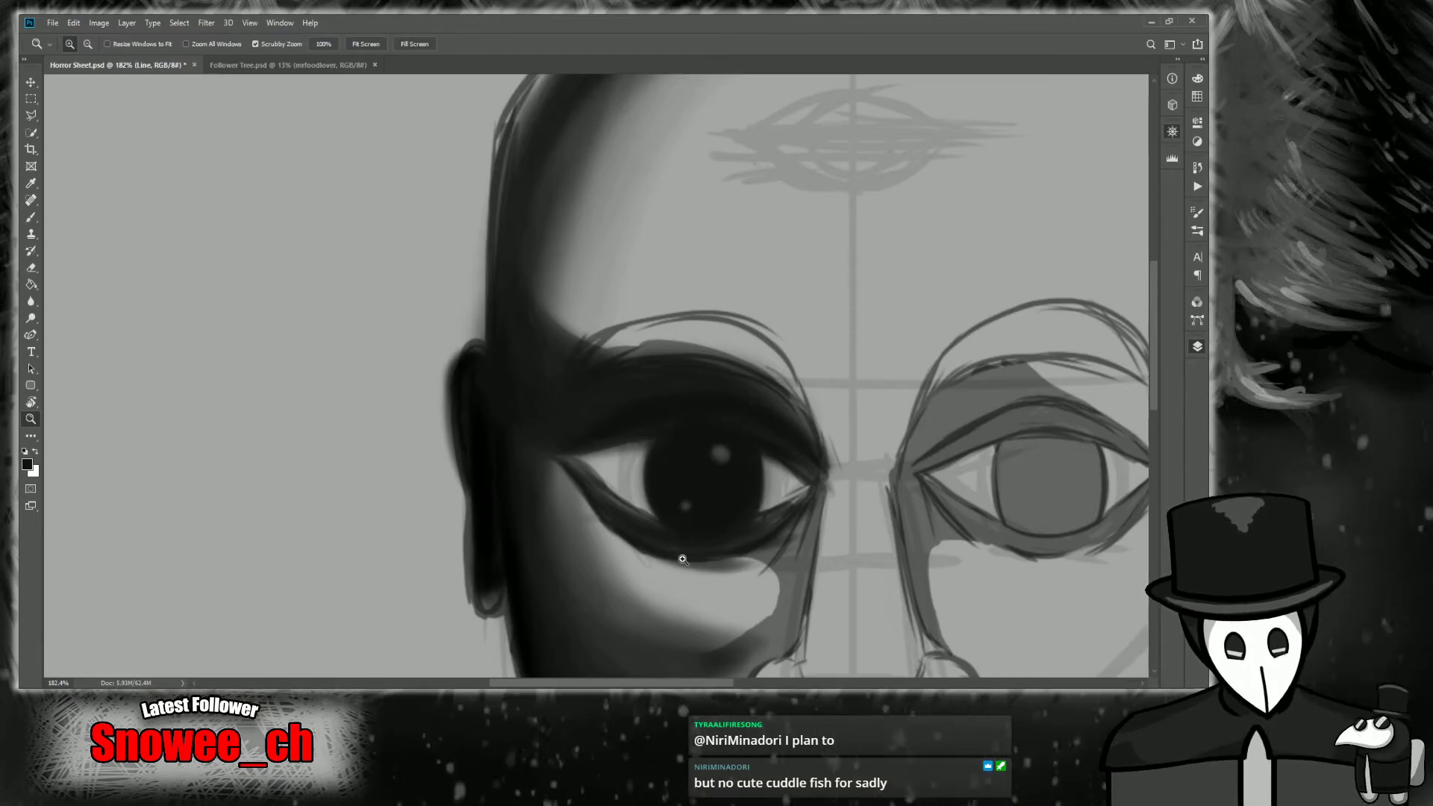
pyautogui.moveTo(1036, 160); pyautogui.dragTo(835, 41)
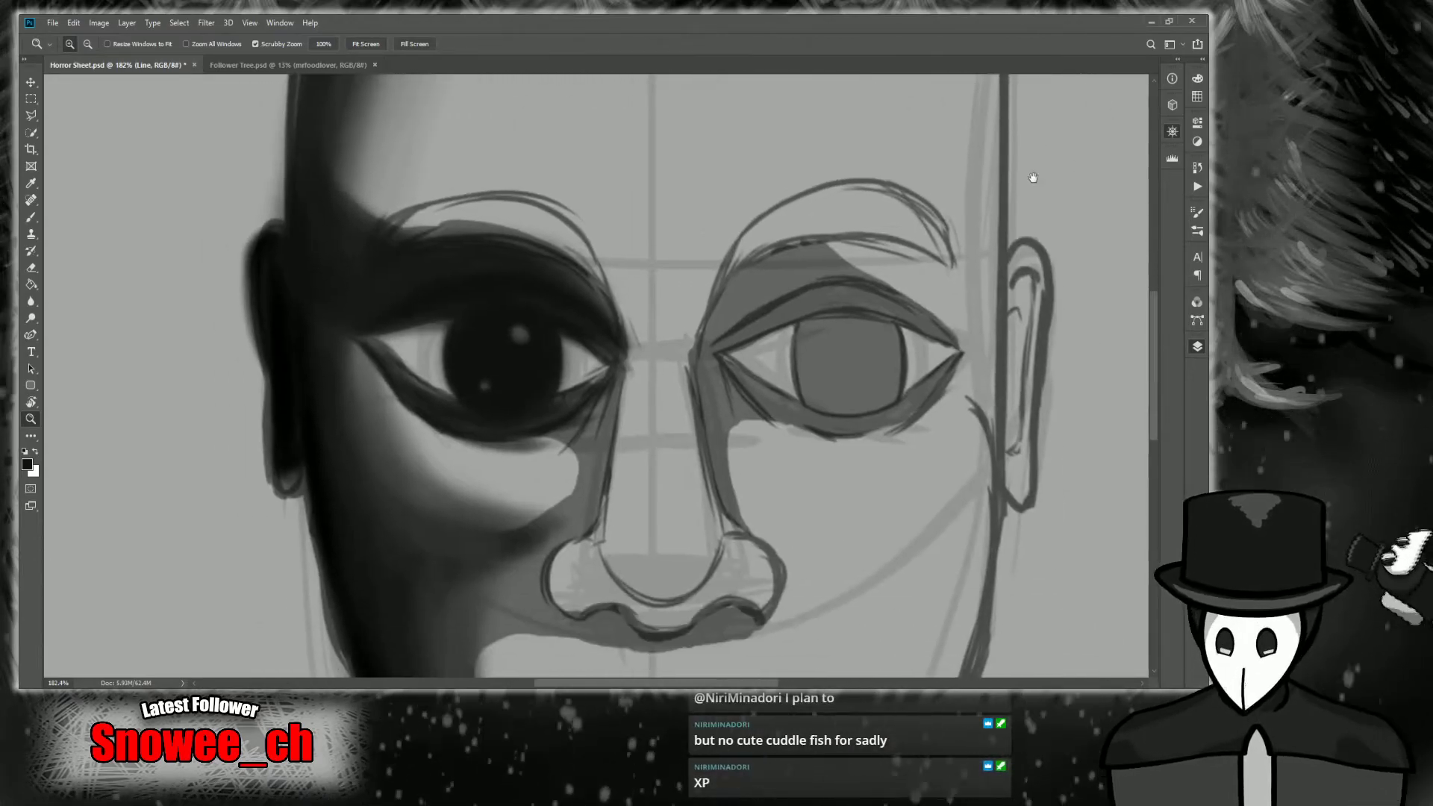
pyautogui.moveTo(504, 470); pyautogui.dragTo(511, 408)
pyautogui.press('b')
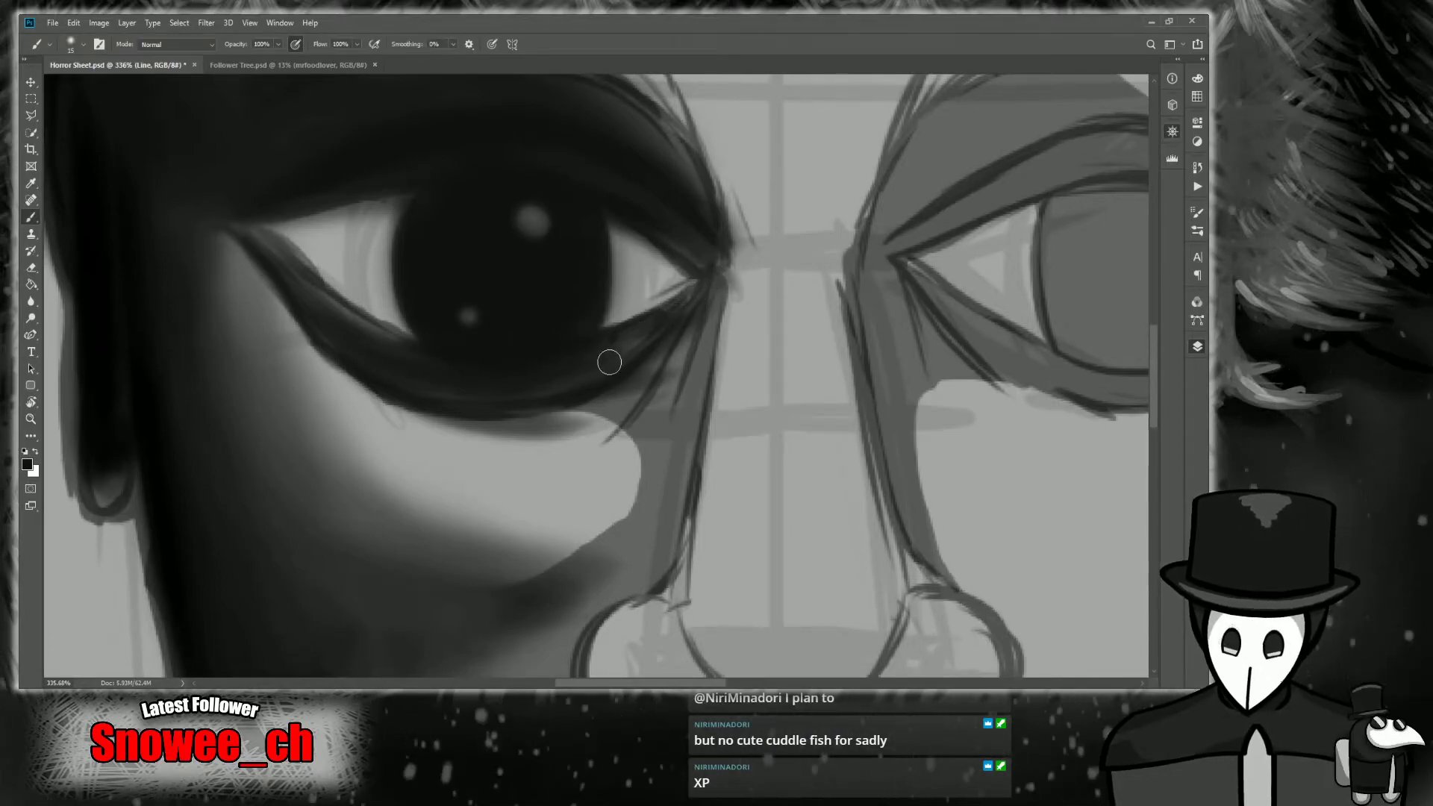
pyautogui.moveTo(696, 288); pyautogui.dragTo(599, 464)
pyautogui.moveTo(709, 292); pyautogui.dragTo(576, 470)
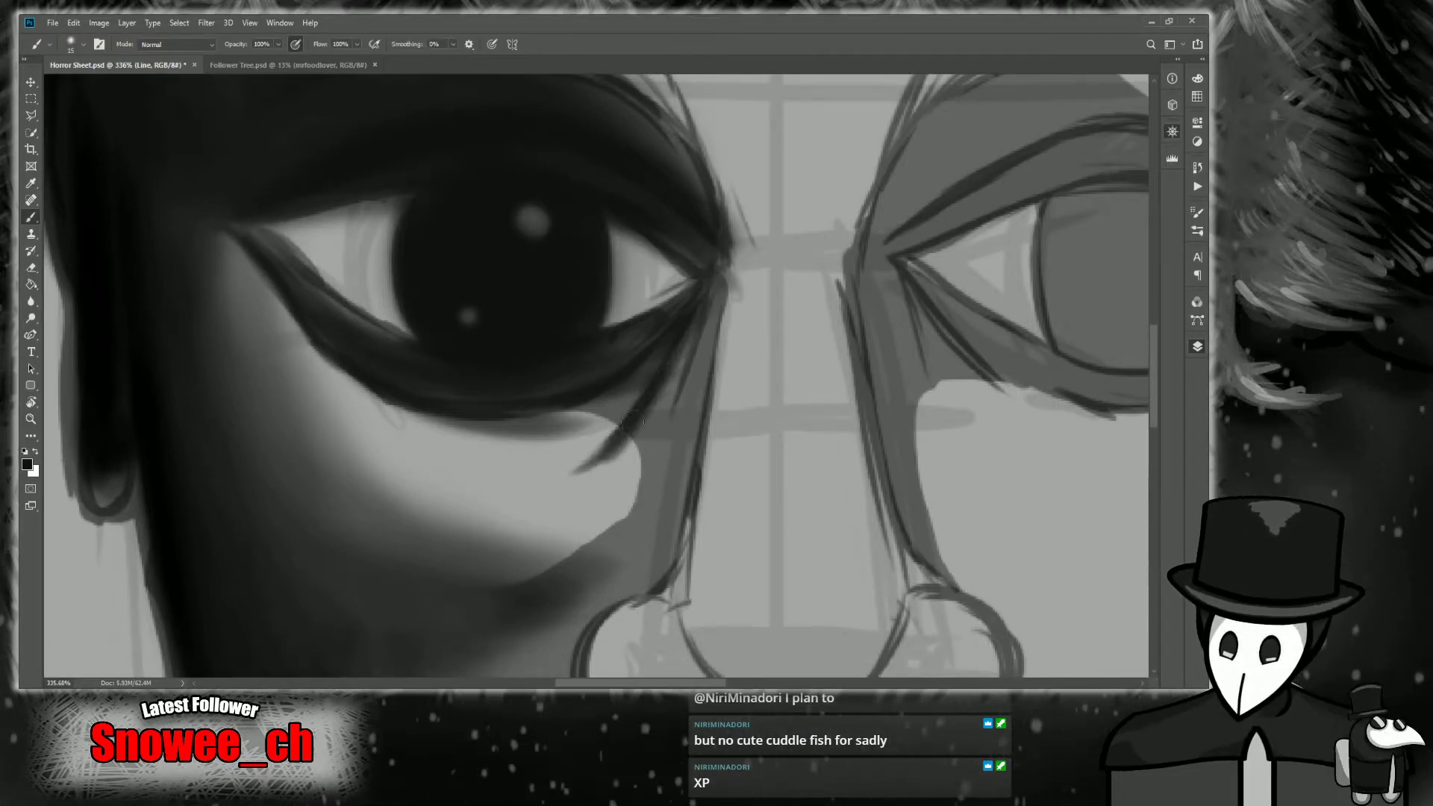
pyautogui.moveTo(703, 304)
pyautogui.mouseDown()
pyautogui.moveTo(622, 498)
pyautogui.moveTo(695, 344)
pyautogui.moveTo(632, 476)
pyautogui.mouseUp()
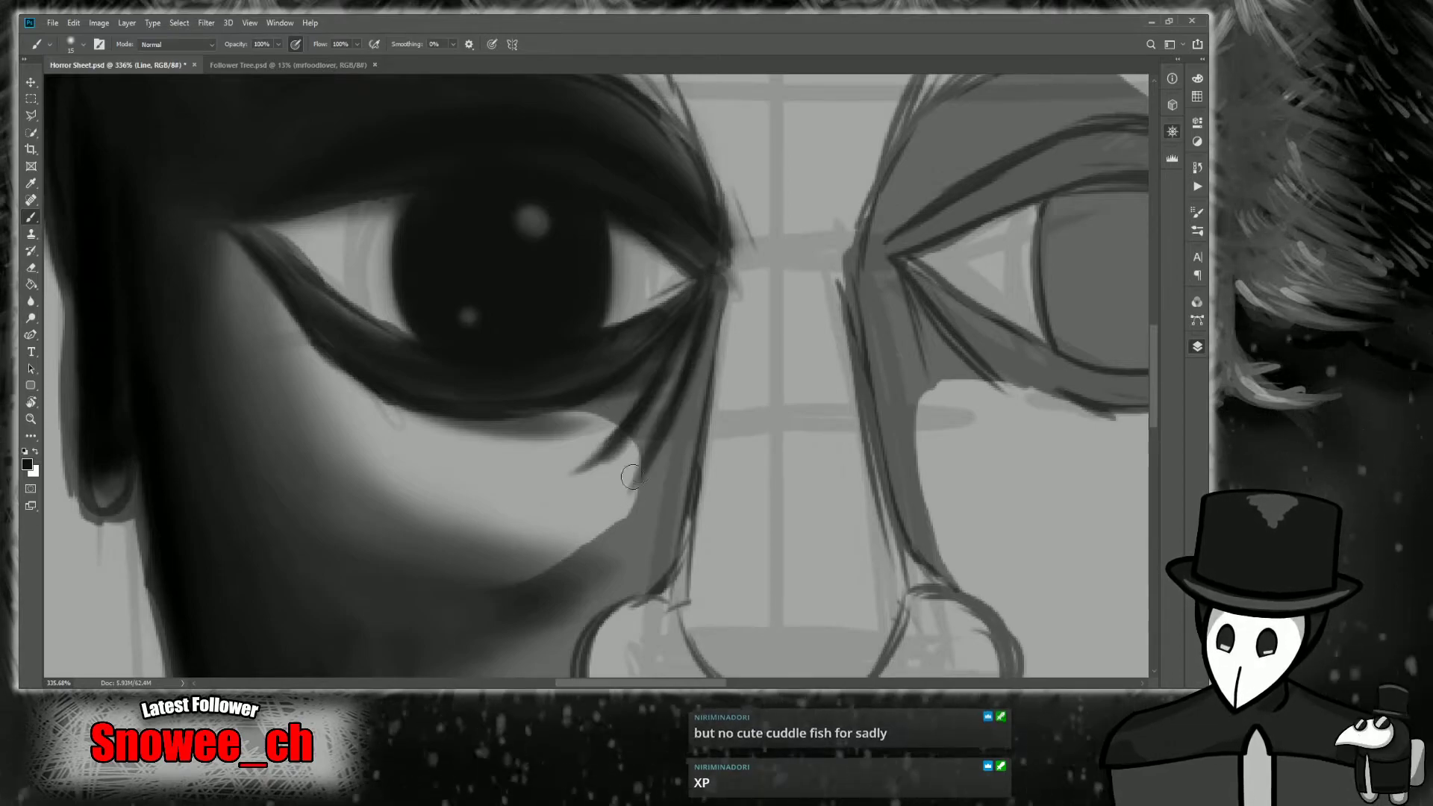
# Paint a black shadow with a larger brush along the left side of the nose, from inner eye corner to nostril.
pyautogui.press(']')
pyautogui.moveTo(638, 380); pyautogui.dragTo(671, 486)
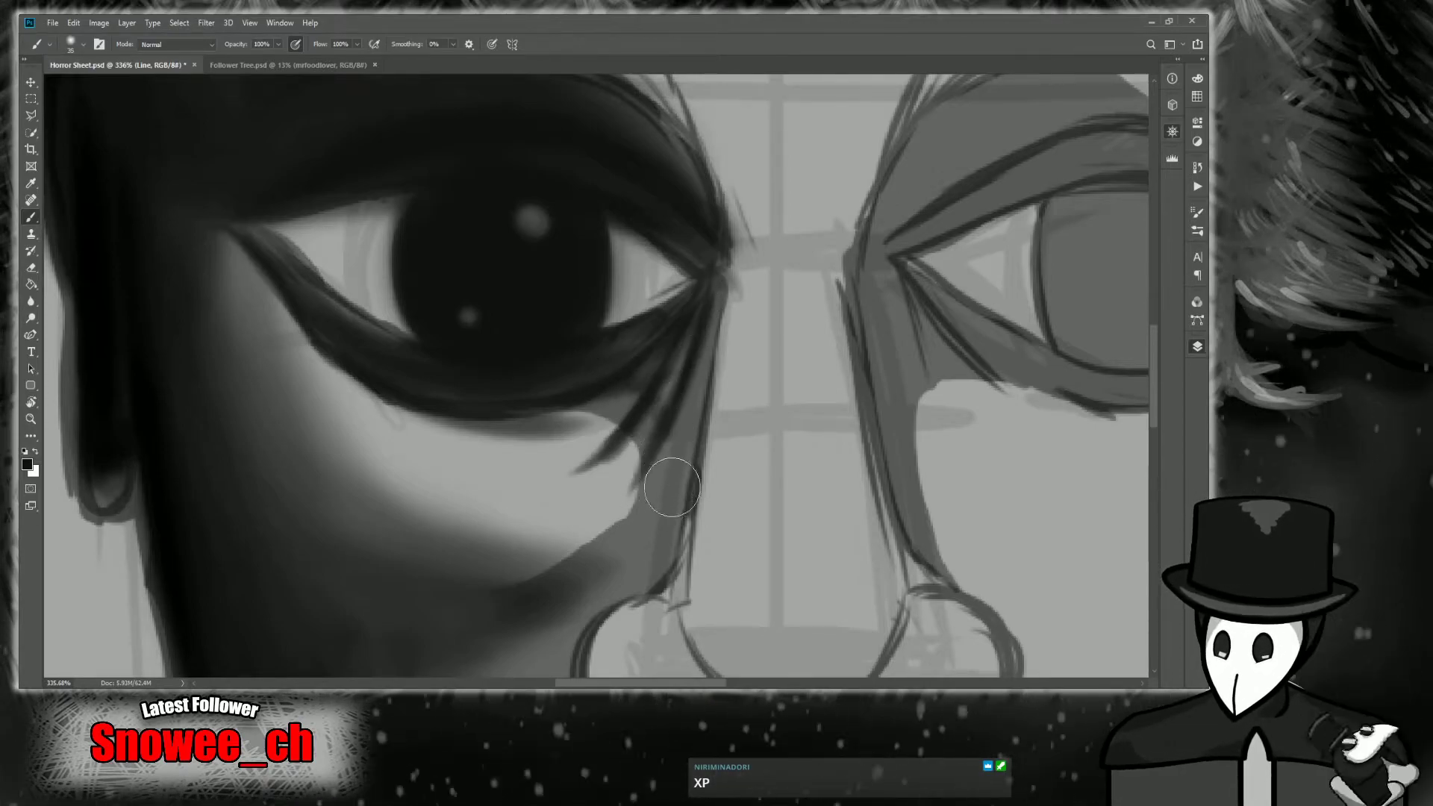
pyautogui.moveTo(694, 358); pyautogui.dragTo(674, 531)
pyautogui.moveTo(684, 352); pyautogui.dragTo(660, 459)
pyautogui.moveTo(694, 357); pyautogui.dragTo(675, 448)
pyautogui.moveTo(707, 320); pyautogui.dragTo(644, 549)
pyautogui.moveTo(716, 278); pyautogui.dragTo(657, 545)
pyautogui.moveTo(681, 457); pyautogui.dragTo(623, 595)
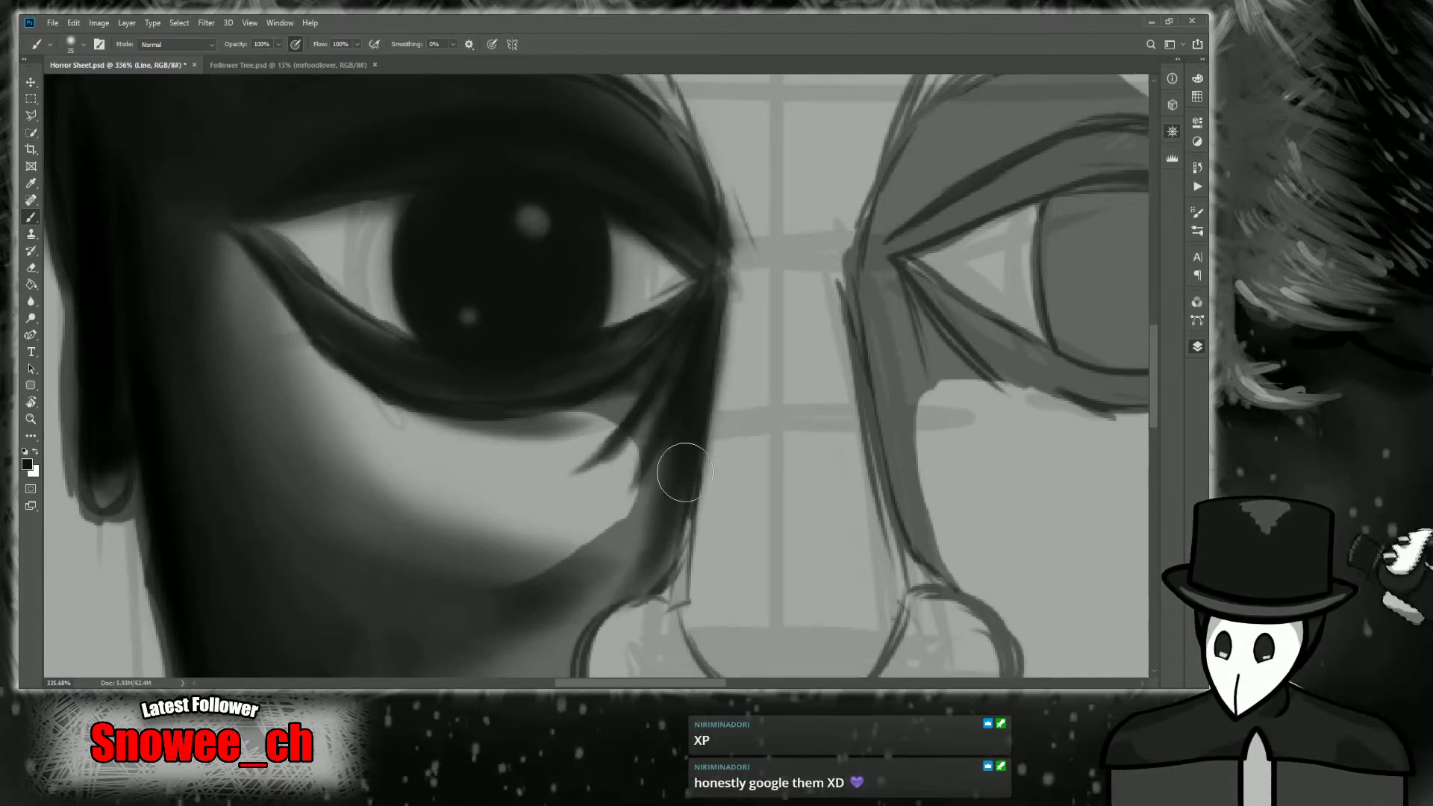
pyautogui.moveTo(720, 313); pyautogui.dragTo(672, 578)
pyautogui.moveTo(727, 273); pyautogui.dragTo(684, 501)
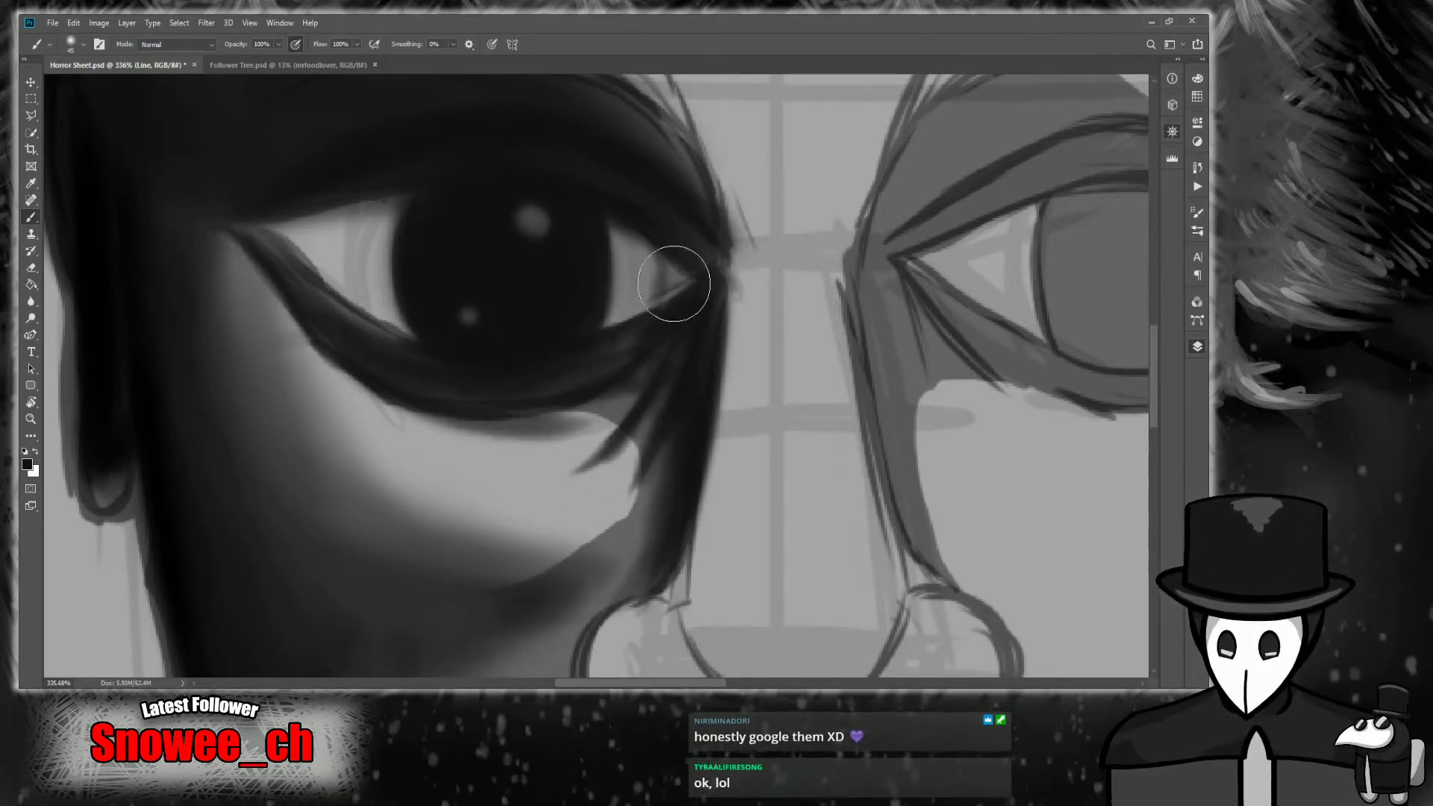
# Shade the corners of the left eyeball and soften the lower lid's bottom edge with a sampled gray.
pyautogui.moveTo(662, 684); pyautogui.dragTo(627, 660)
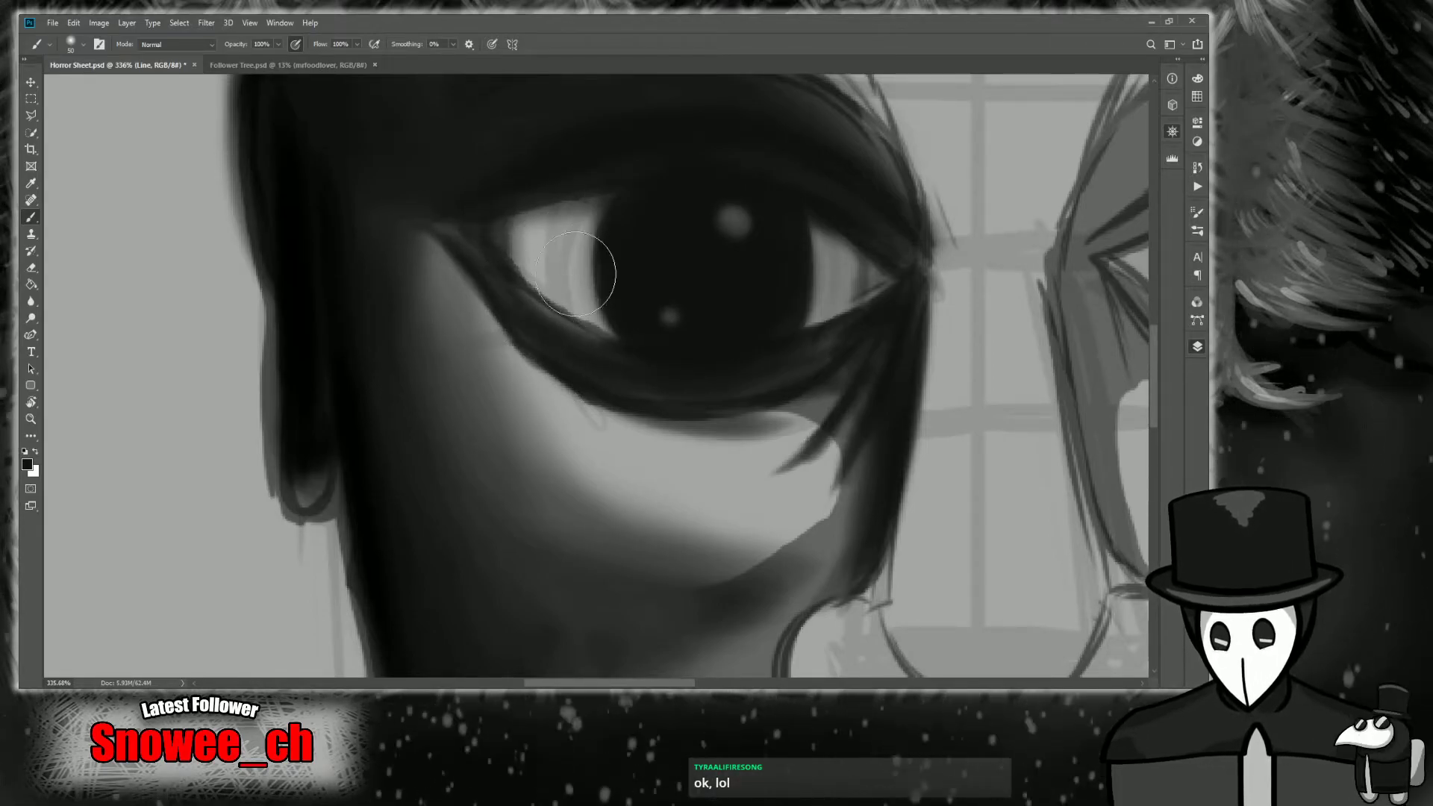
pyautogui.press('z')
pyautogui.moveTo(666, 424); pyautogui.dragTo(658, 498)
pyautogui.press('i')
pyautogui.press('b')
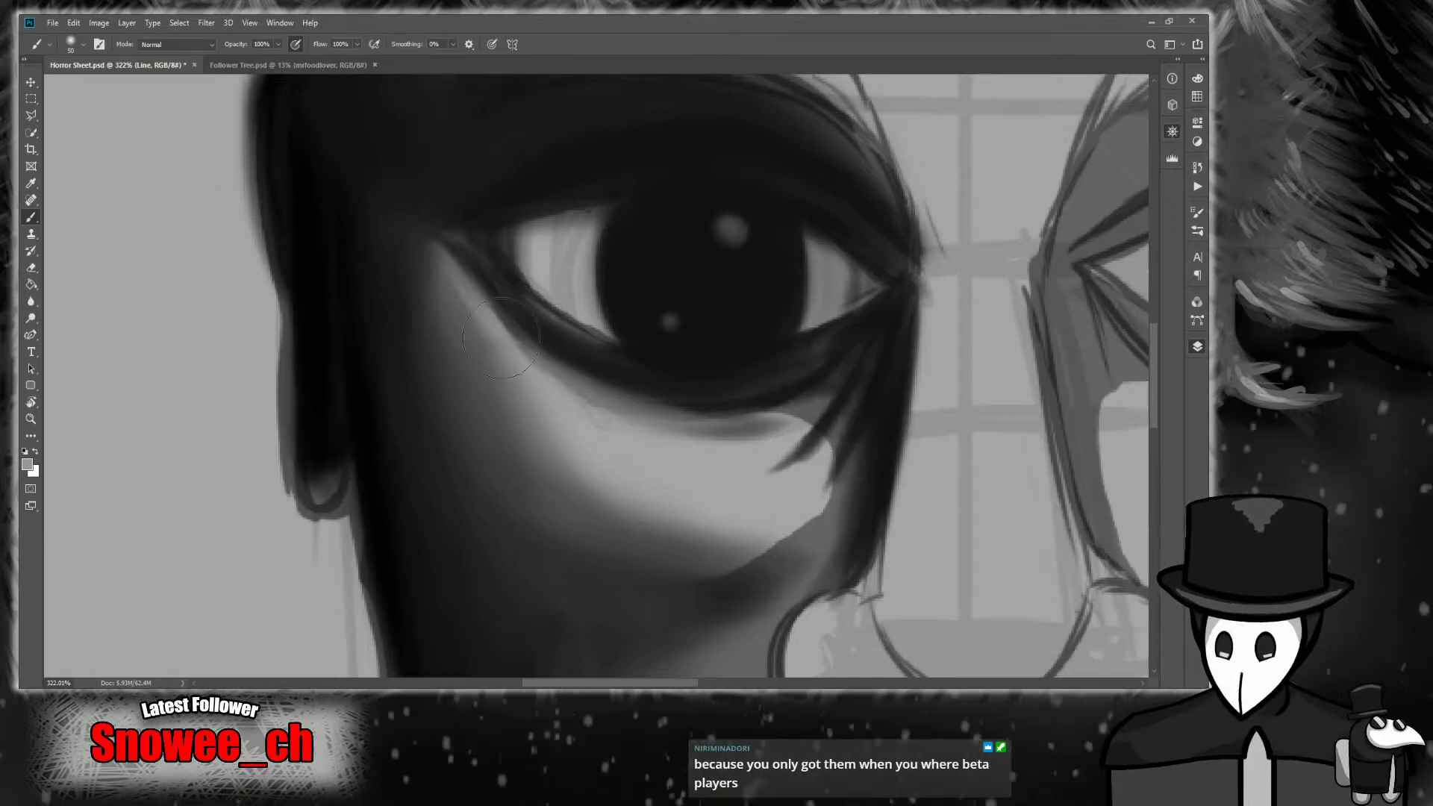
pyautogui.press('z')
pyautogui.moveTo(634, 447)
pyautogui.mouseDown()
pyautogui.moveTo(623, 453)
pyautogui.moveTo(634, 448)
pyautogui.mouseUp()
# Sample black and fill the gaps between the inner eye creases and the shadow running down beside the nose.
pyautogui.press('i')
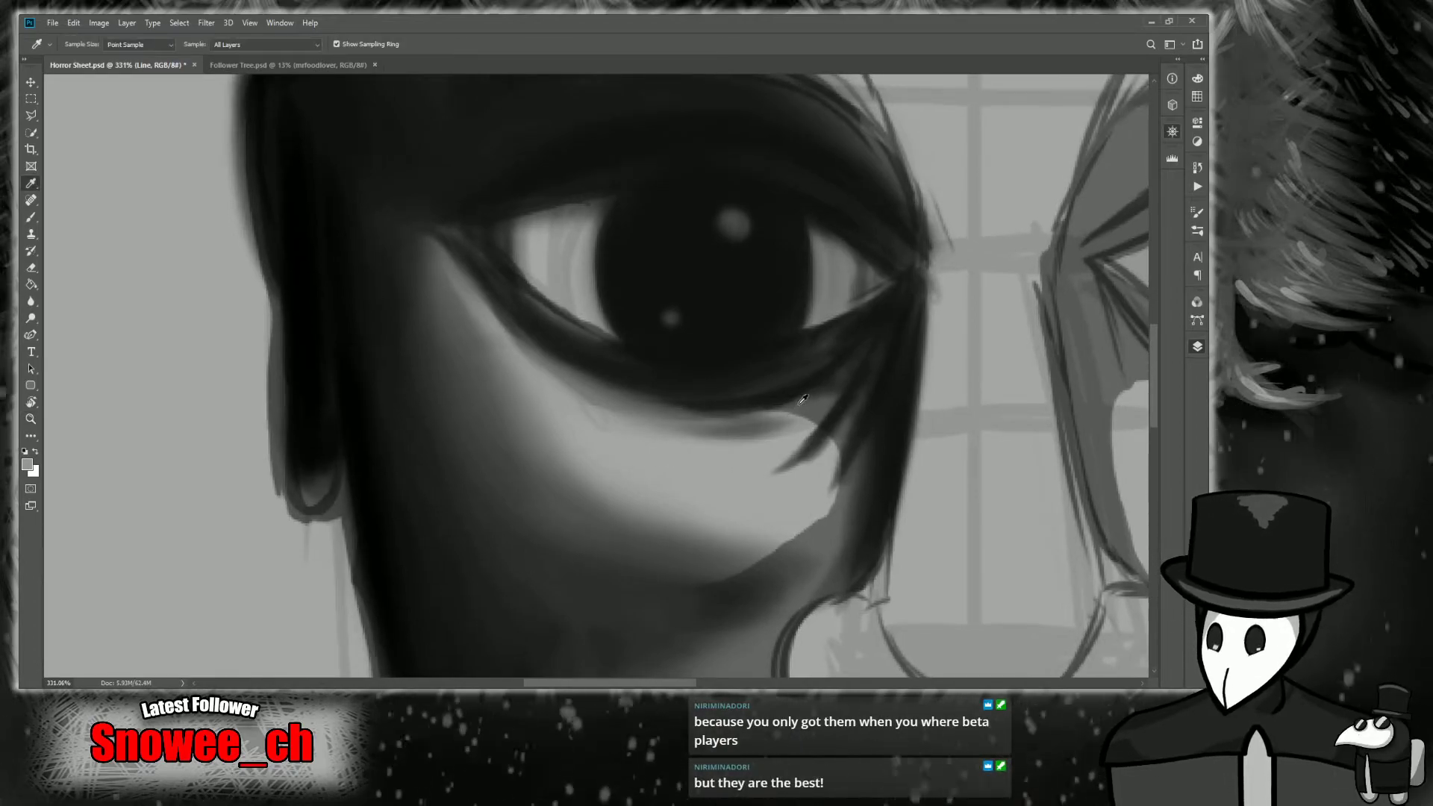
pyautogui.press('b')
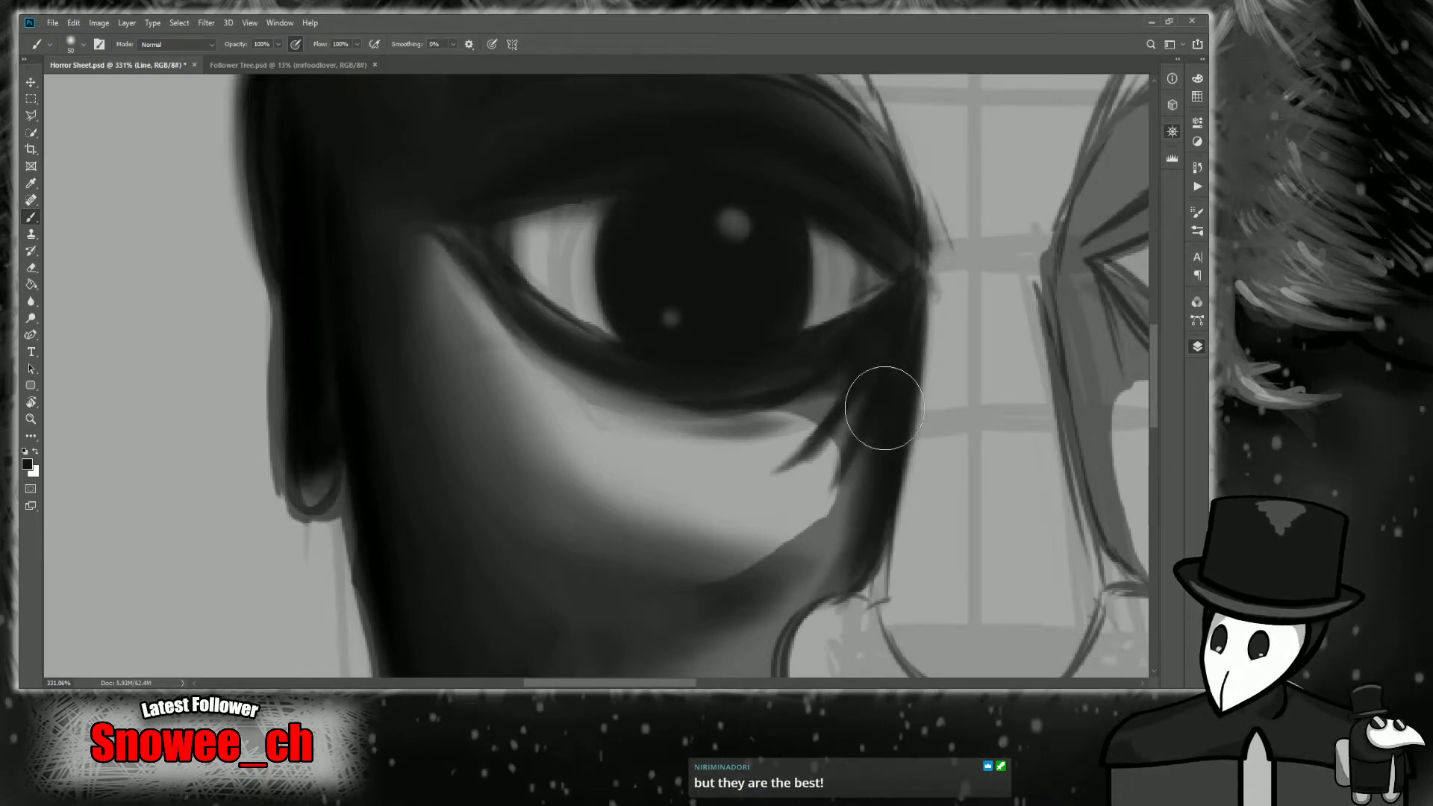
pyautogui.moveTo(880, 409); pyautogui.dragTo(799, 582)
pyautogui.moveTo(882, 439); pyautogui.dragTo(785, 611)
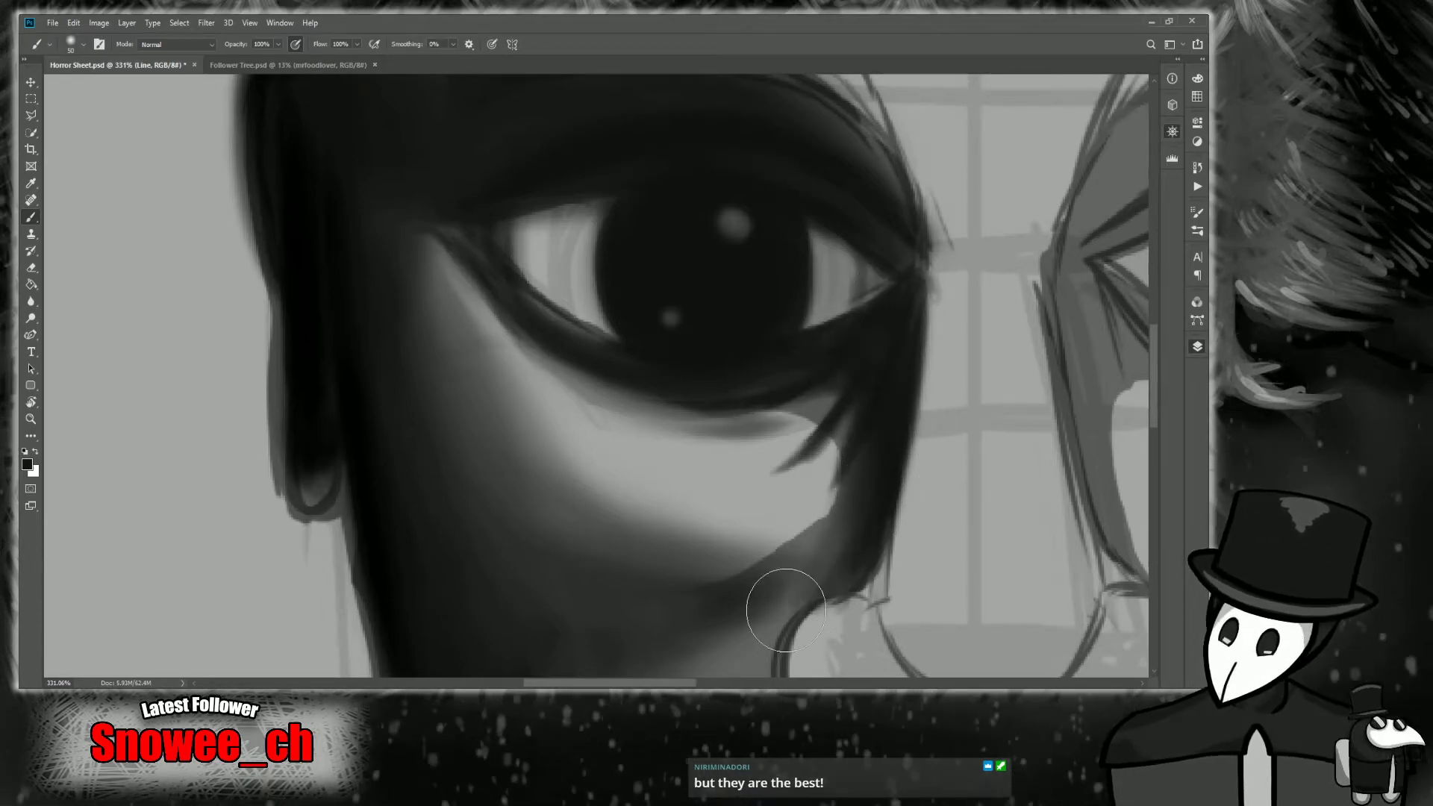
# Paint a black shadow around the outer edge of the left nostril wing and along the adjoining cheek fold.
pyautogui.moveTo(1039, 168); pyautogui.dragTo(1037, 168)
pyautogui.moveTo(738, 392)
pyautogui.mouseDown()
pyautogui.moveTo(709, 394)
pyautogui.moveTo(742, 395)
pyautogui.moveTo(723, 572)
pyautogui.mouseUp()
pyautogui.moveTo(728, 394)
pyautogui.mouseDown()
pyautogui.moveTo(686, 556)
pyautogui.moveTo(728, 558)
pyautogui.moveTo(684, 397)
pyautogui.moveTo(749, 365)
pyautogui.moveTo(694, 397)
pyautogui.moveTo(728, 571)
pyautogui.mouseUp()
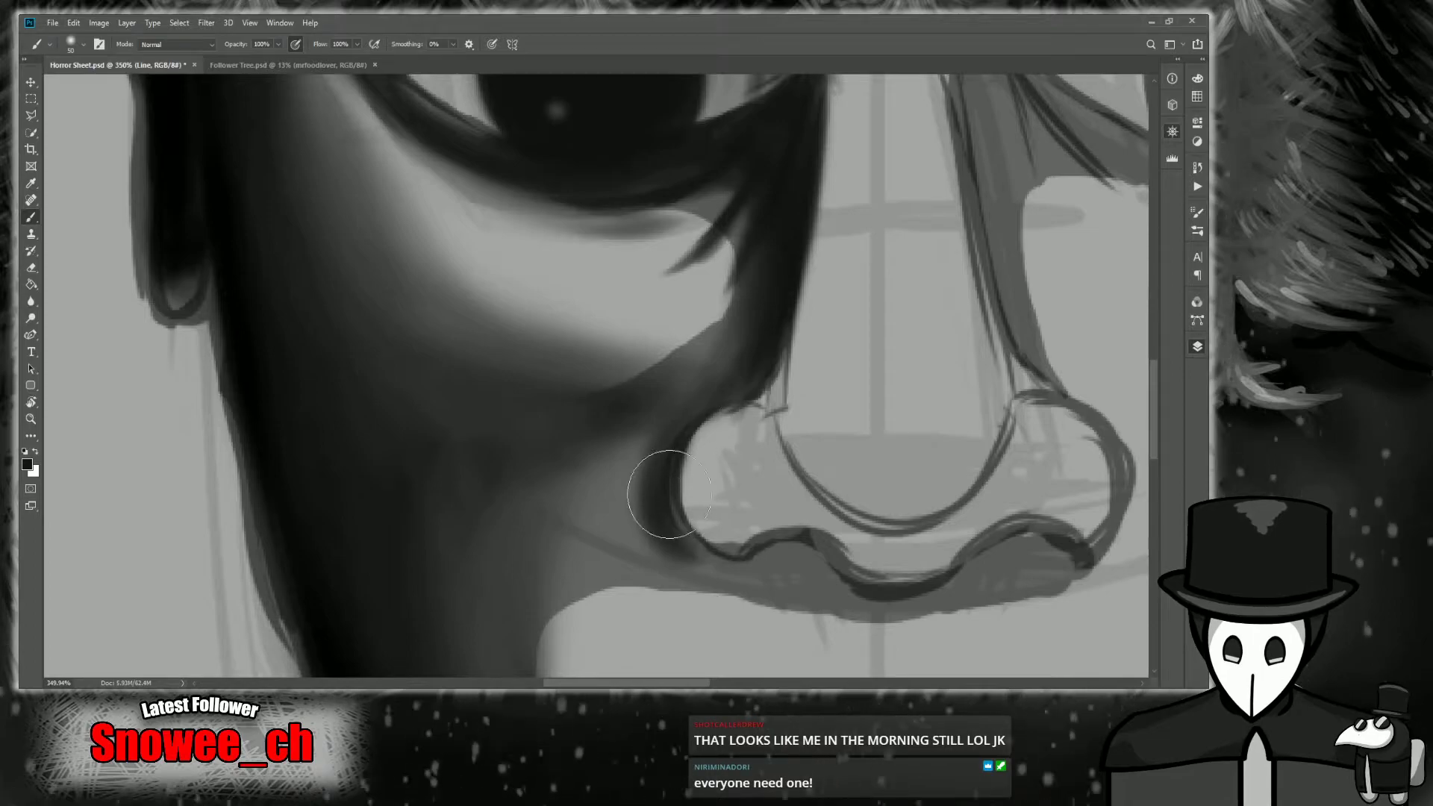
pyautogui.moveTo(774, 363)
pyautogui.mouseDown()
pyautogui.moveTo(719, 384)
pyautogui.moveTo(684, 428)
pyautogui.moveTo(717, 361)
pyautogui.moveTo(636, 493)
pyautogui.moveTo(756, 302)
pyautogui.moveTo(678, 390)
pyautogui.moveTo(761, 278)
pyautogui.moveTo(563, 387)
pyautogui.mouseUp()
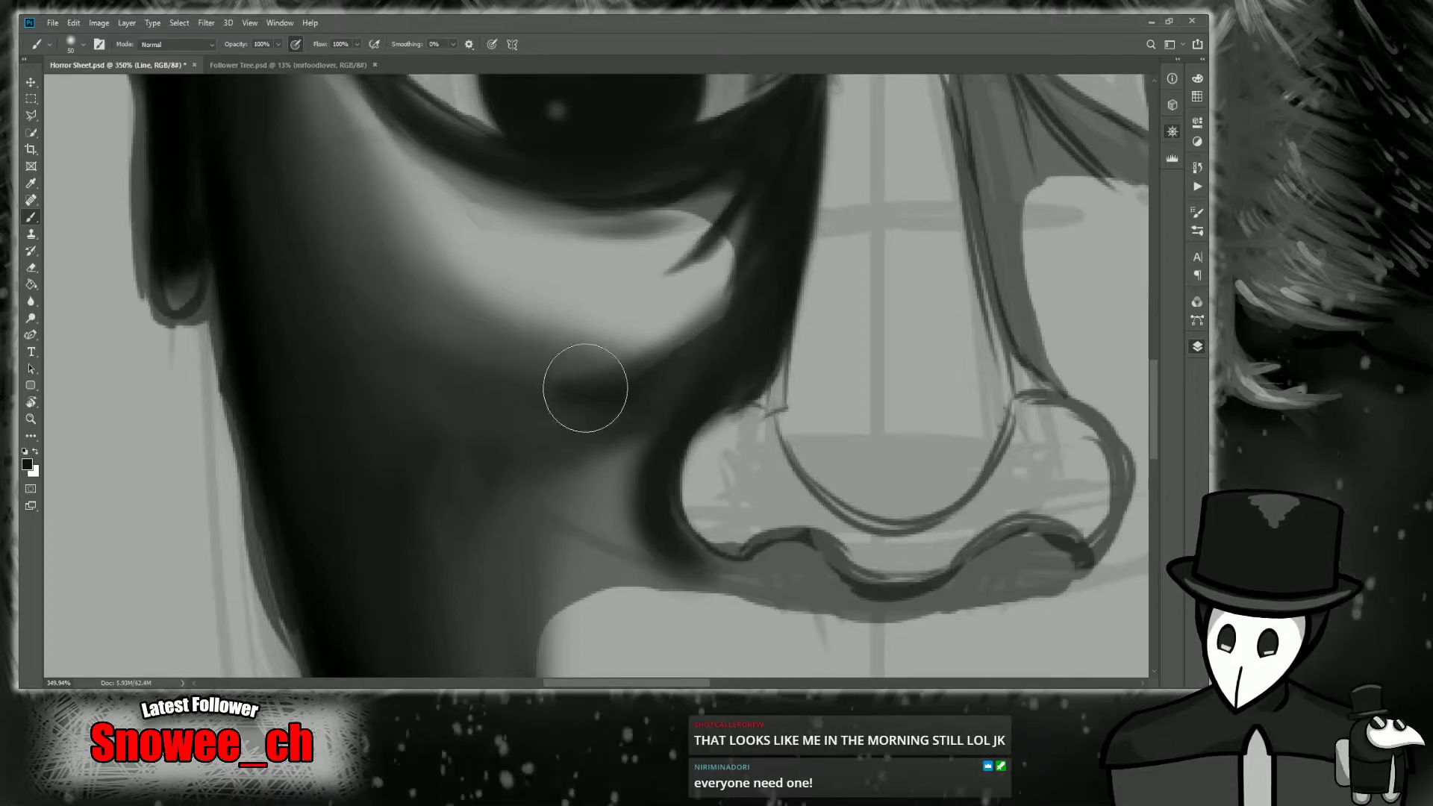
# Fill the left nostril with black and thicken the dark contour around the nostril wing.
pyautogui.scroll(-3, 694, 387)
pyautogui.press('z')
pyautogui.moveTo(676, 475); pyautogui.dragTo(703, 462)
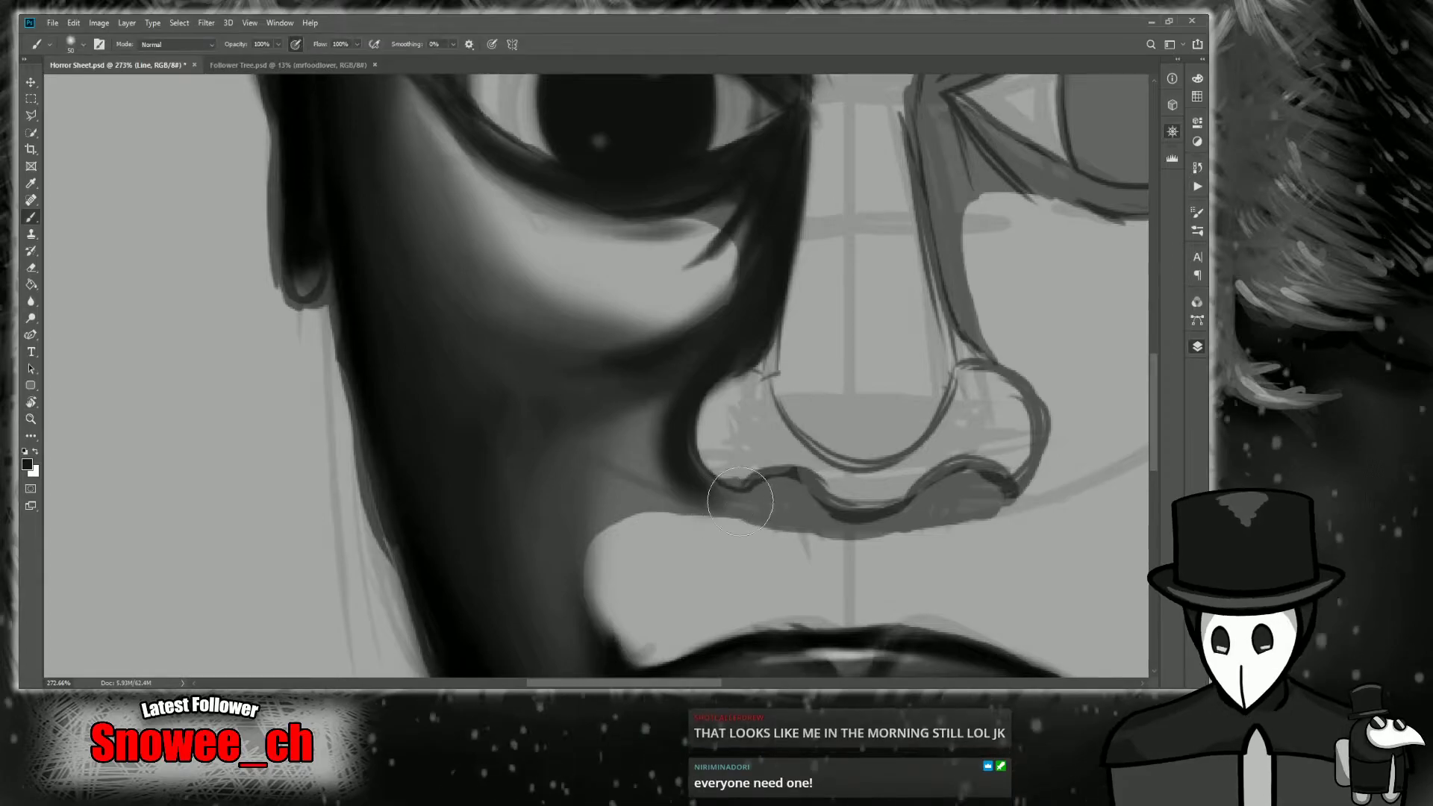
pyautogui.scroll(3, 773, 519)
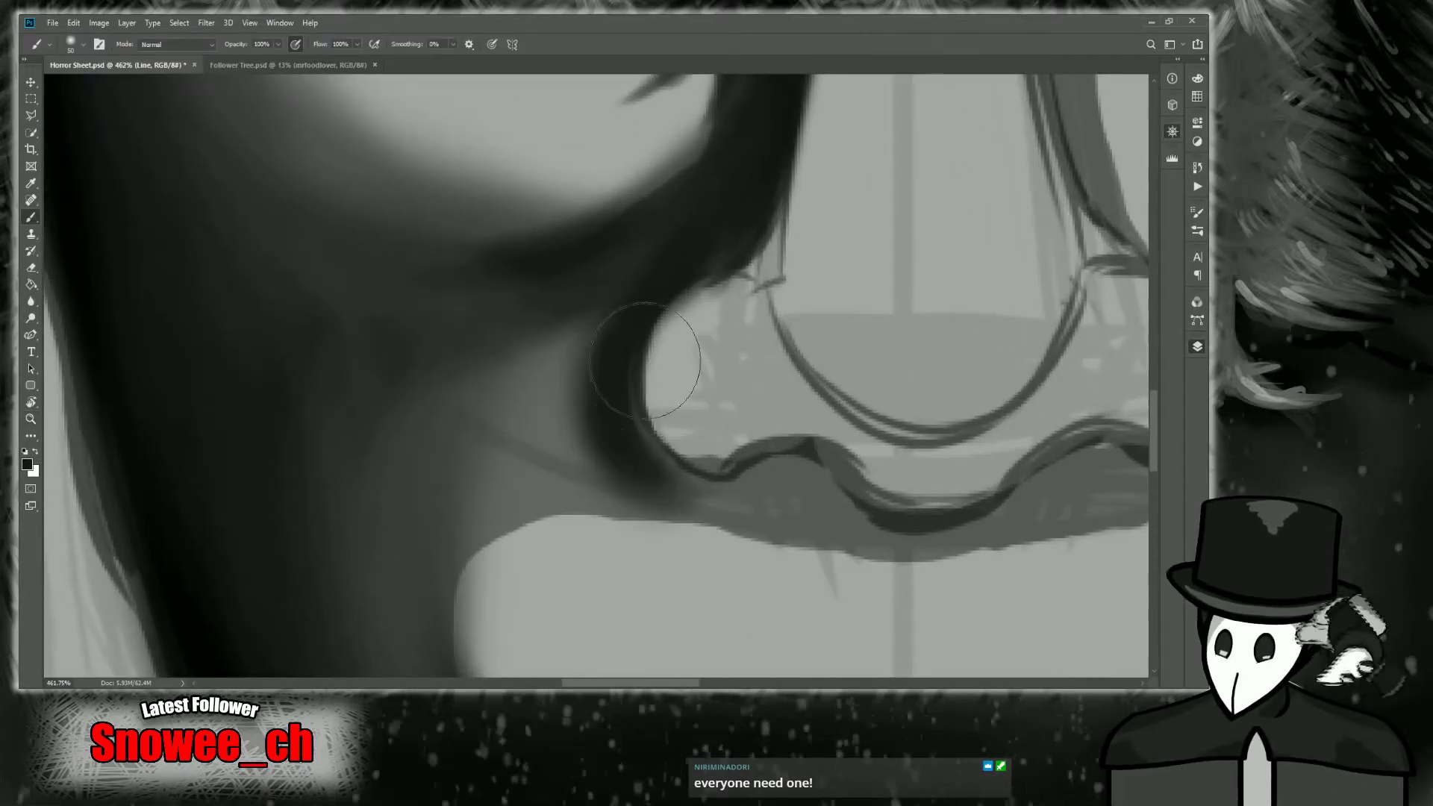
pyautogui.moveTo(646, 362)
pyautogui.mouseDown()
pyautogui.moveTo(673, 456)
pyautogui.moveTo(717, 489)
pyautogui.mouseUp()
pyautogui.moveTo(631, 440)
pyautogui.mouseDown()
pyautogui.moveTo(879, 502)
pyautogui.moveTo(815, 480)
pyautogui.moveTo(699, 478)
pyautogui.moveTo(609, 372)
pyautogui.moveTo(750, 484)
pyautogui.moveTo(683, 251)
pyautogui.mouseUp()
pyautogui.press('[')
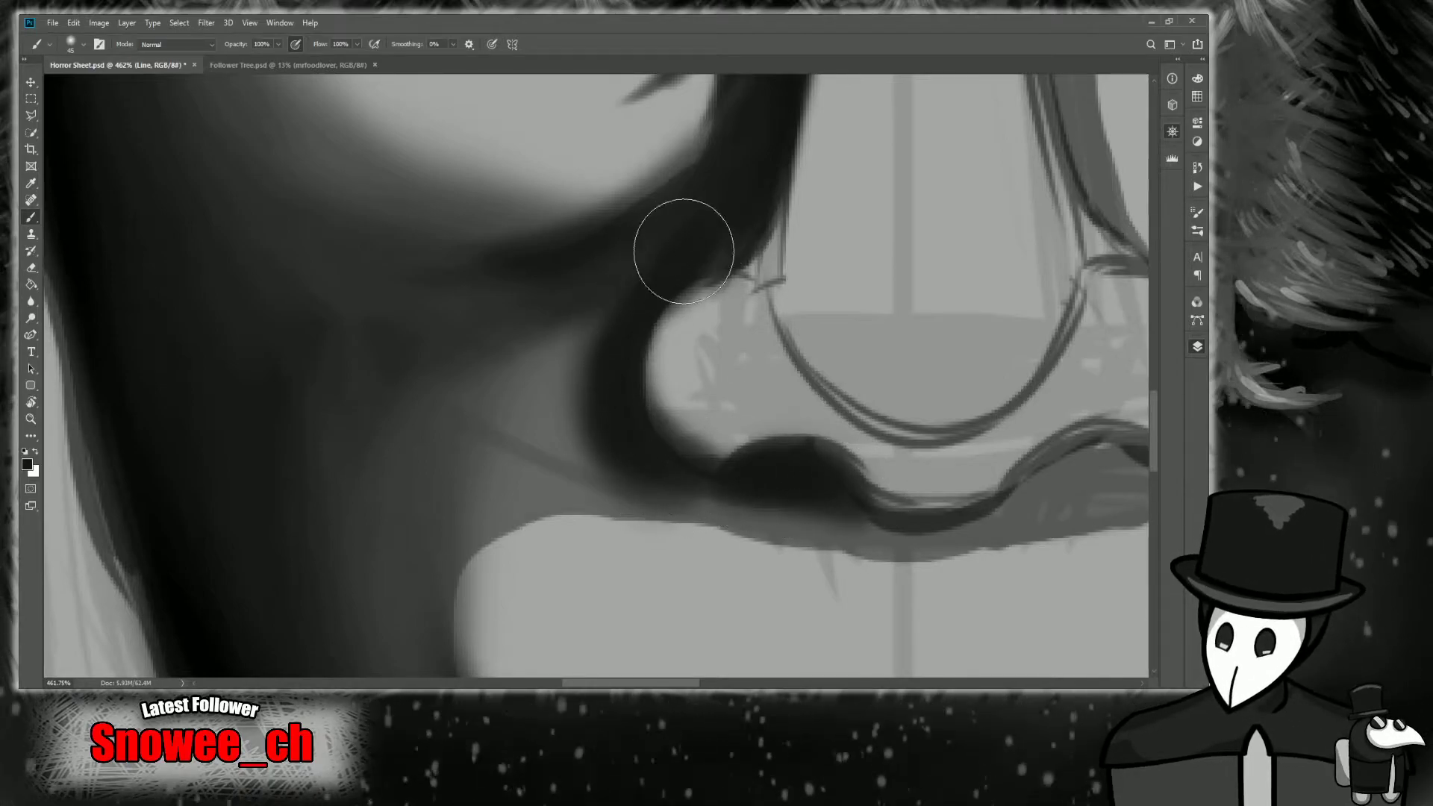
# Sample a dark gray and shade the inside of the left nostril wing up toward the nose bridge.
pyautogui.press('i')
pyautogui.press('b')
pyautogui.moveTo(730, 445)
pyautogui.mouseDown()
pyautogui.moveTo(818, 443)
pyautogui.moveTo(678, 322)
pyautogui.moveTo(745, 278)
pyautogui.moveTo(762, 427)
pyautogui.moveTo(712, 420)
pyautogui.moveTo(737, 249)
pyautogui.moveTo(702, 443)
pyautogui.moveTo(708, 400)
pyautogui.moveTo(823, 242)
pyautogui.moveTo(731, 305)
pyautogui.moveTo(809, 144)
pyautogui.mouseUp()
pyautogui.scroll(-3, 809, 144)
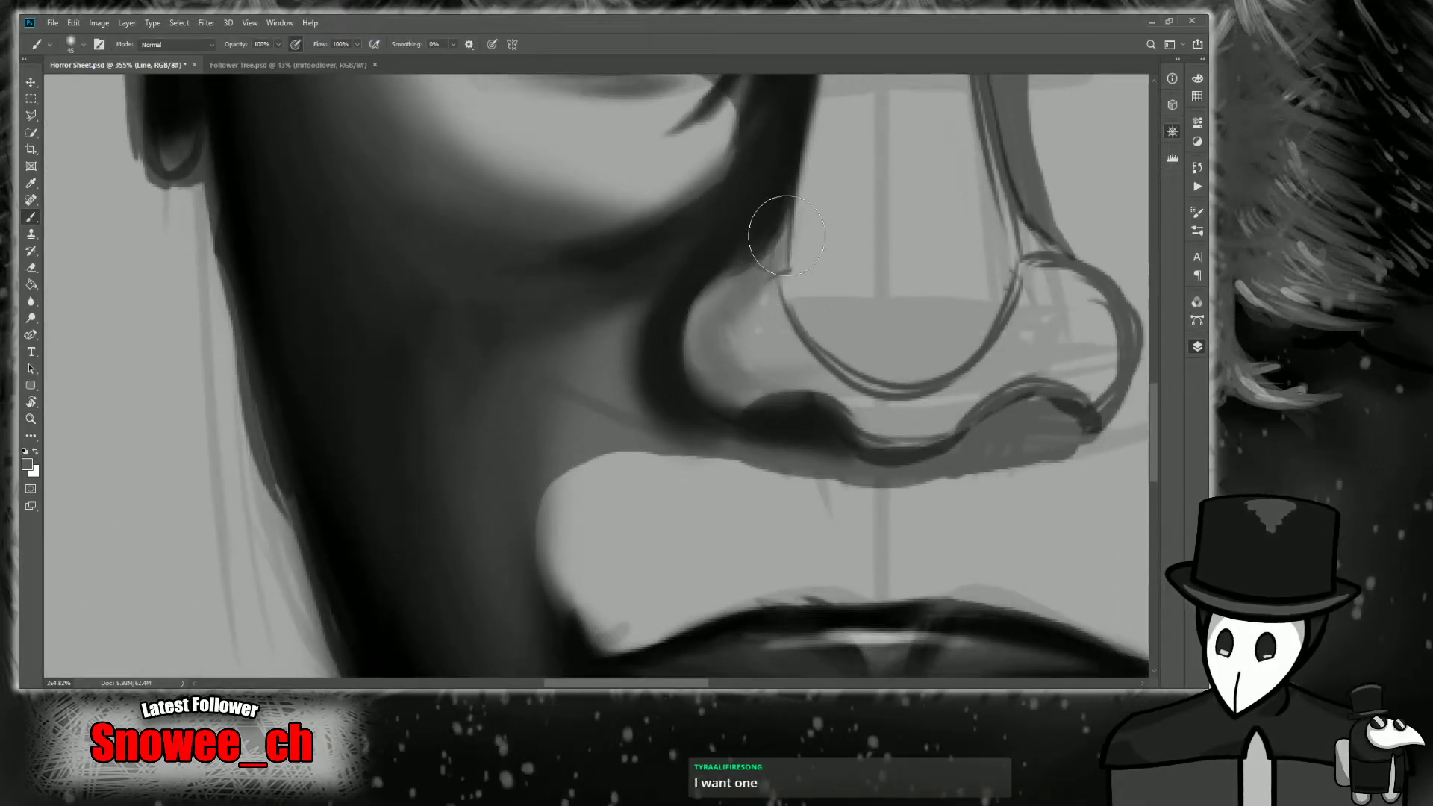
# Sample a darker tone from the nose shadow and widen the soft shading down the left side of the nose bridge.
pyautogui.press('z')
pyautogui.scroll(-3, 830, 269)
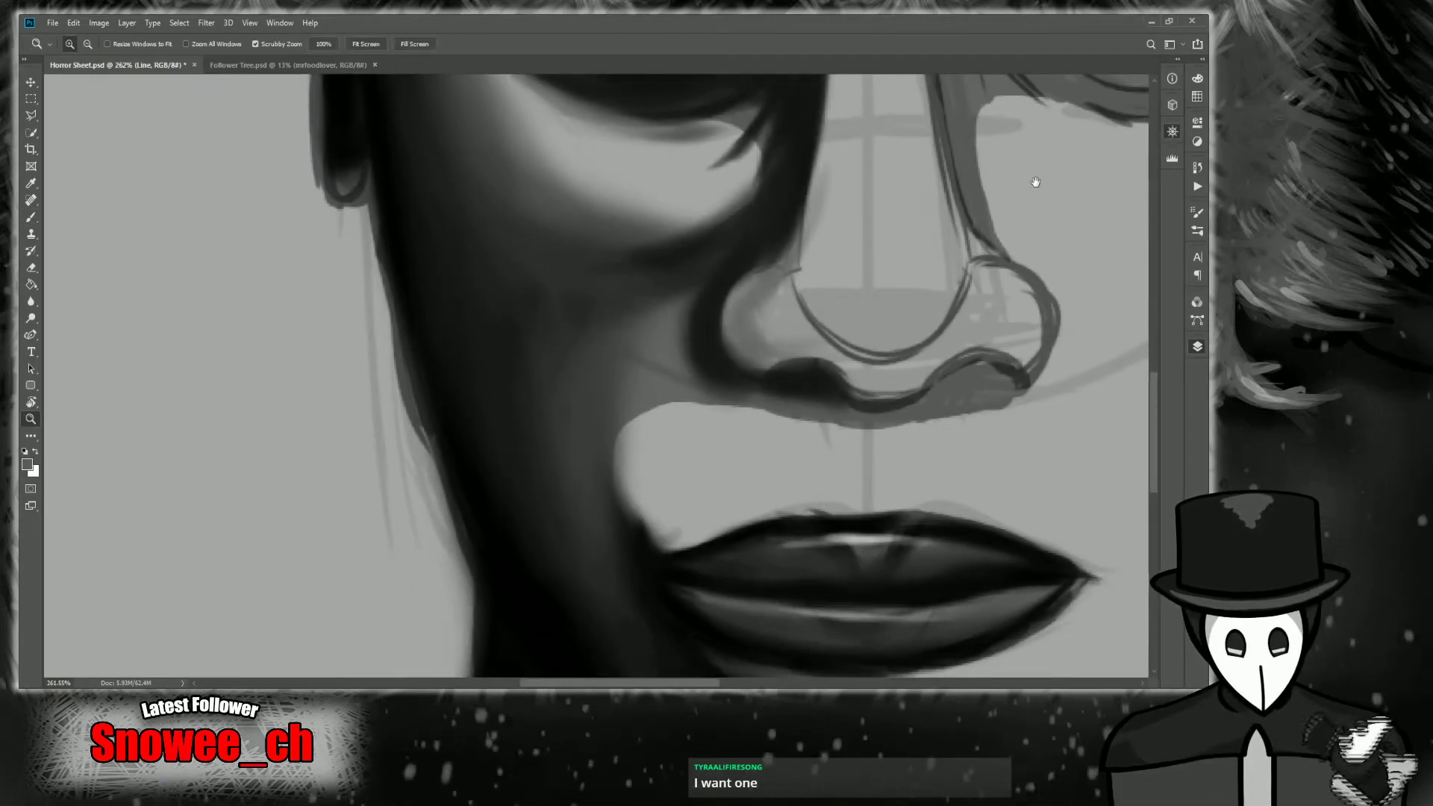
pyautogui.moveTo(1048, 173); pyautogui.dragTo(881, 534)
pyautogui.moveTo(873, 384); pyautogui.dragTo(836, 384)
pyautogui.press('b')
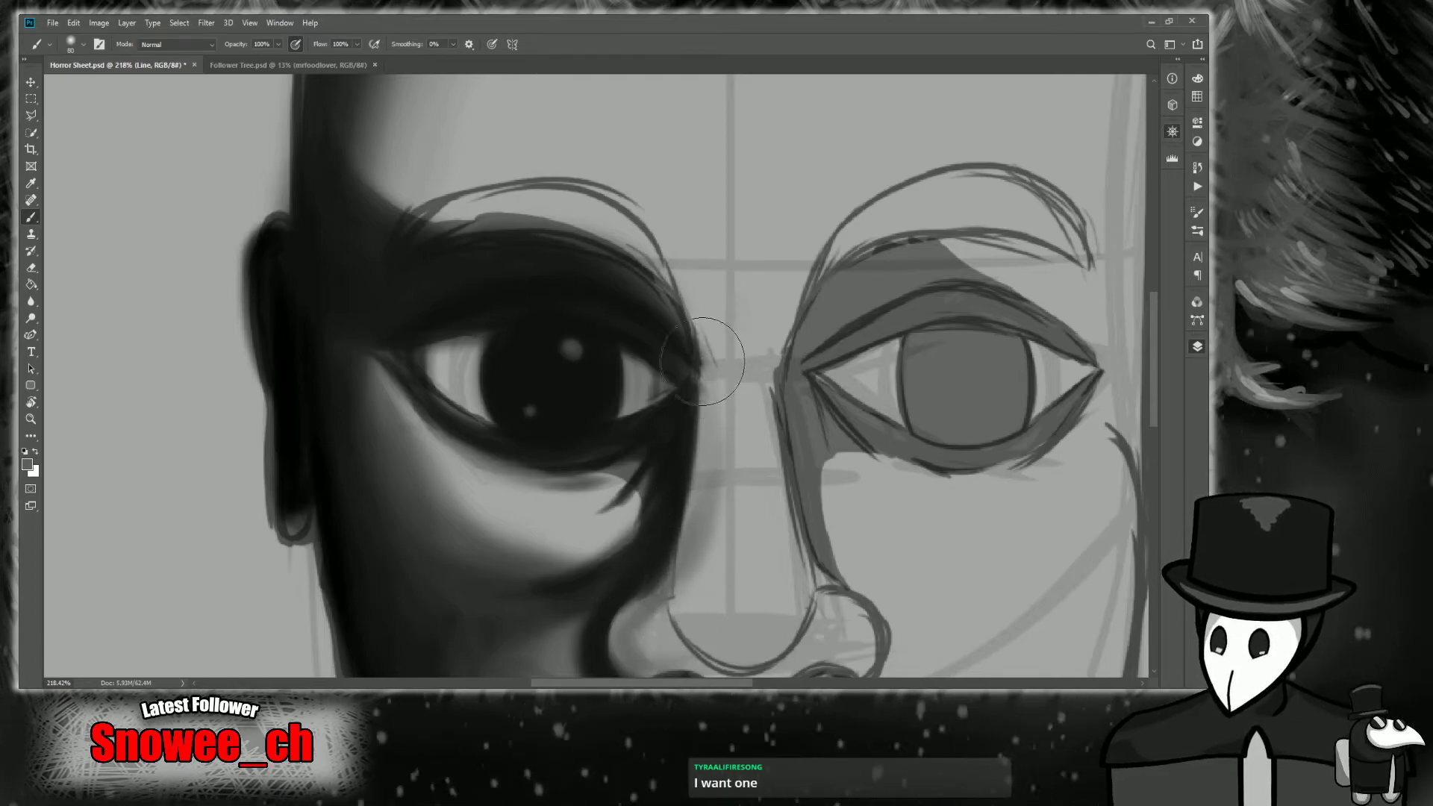
pyautogui.press('i')
pyautogui.keyDown('alt'); pyautogui.click(680, 500); pyautogui.keyUp('alt')
pyautogui.moveTo(654, 567)
pyautogui.mouseDown()
pyautogui.moveTo(680, 367)
pyautogui.moveTo(682, 526)
pyautogui.mouseUp()
pyautogui.moveTo(713, 381); pyautogui.dragTo(657, 597)
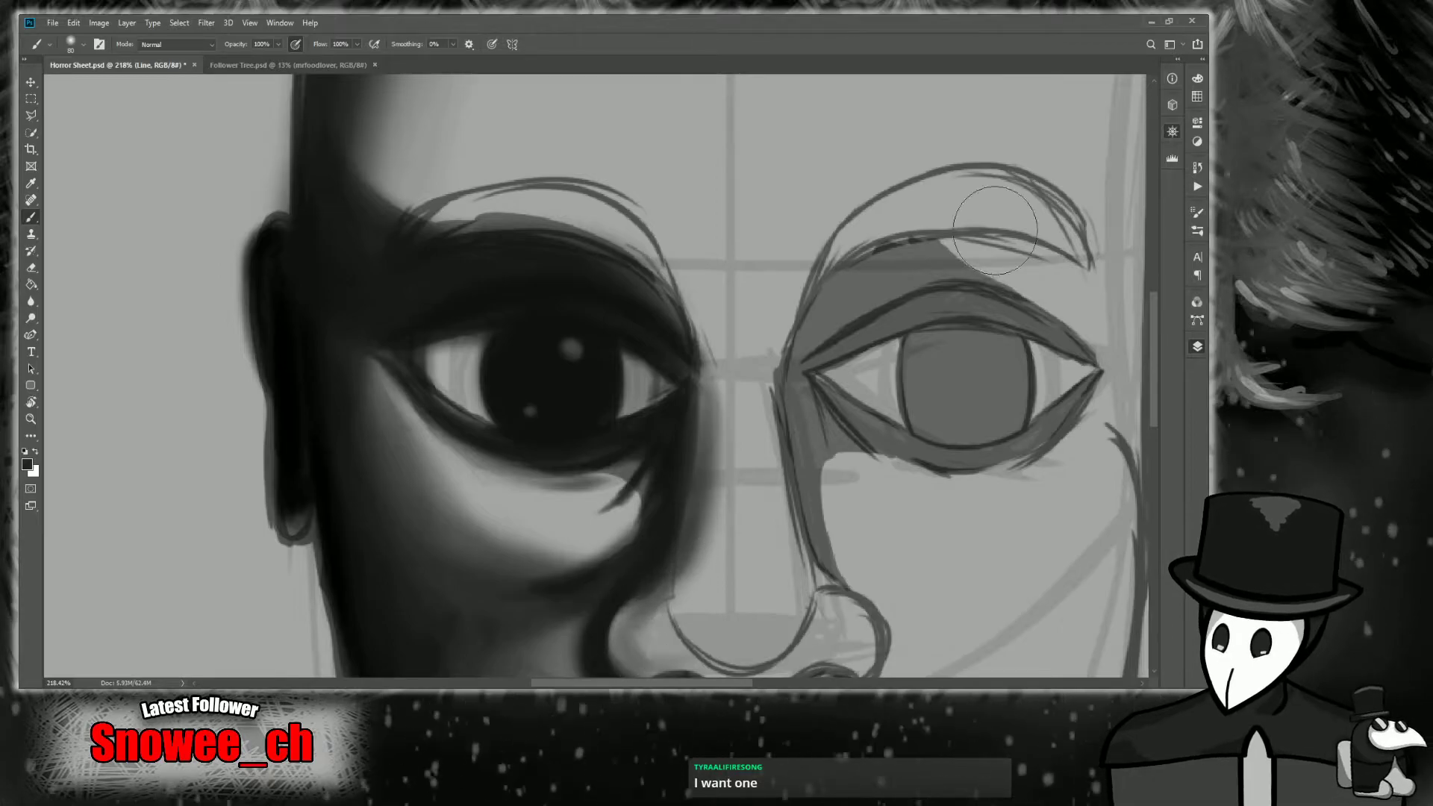
# Sample a dark gray and blend the cheek shadow into the fold above the left nostril wing.
pyautogui.moveTo(931, 480); pyautogui.dragTo(914, 300)
pyautogui.moveTo(640, 430); pyautogui.dragTo(633, 492)
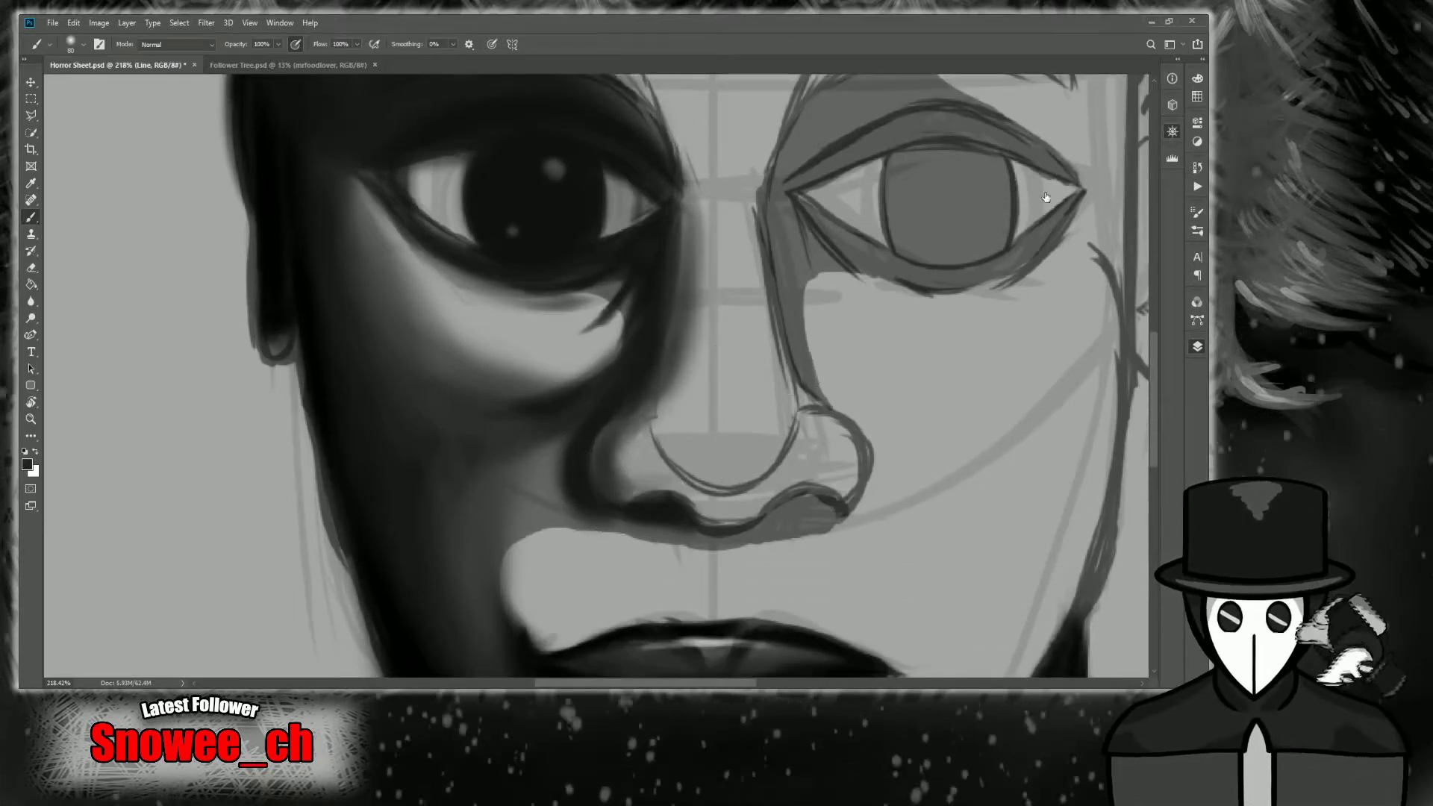
pyautogui.moveTo(1045, 197)
pyautogui.mouseDown()
pyautogui.moveTo(1065, 167)
pyautogui.moveTo(1040, 172)
pyautogui.mouseUp()
pyautogui.press('z')
pyautogui.moveTo(726, 386); pyautogui.dragTo(753, 405)
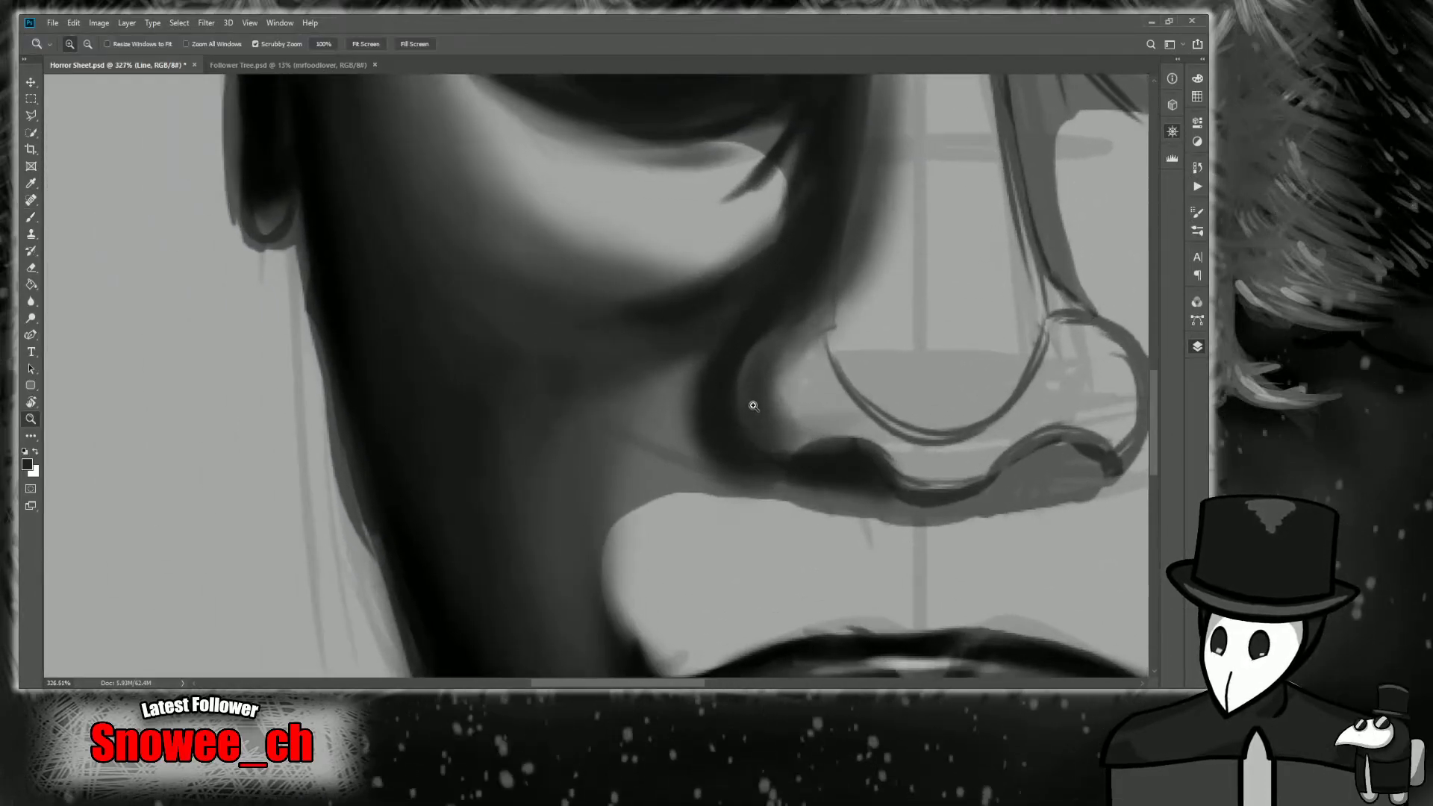
pyautogui.press('i')
pyautogui.press('b')
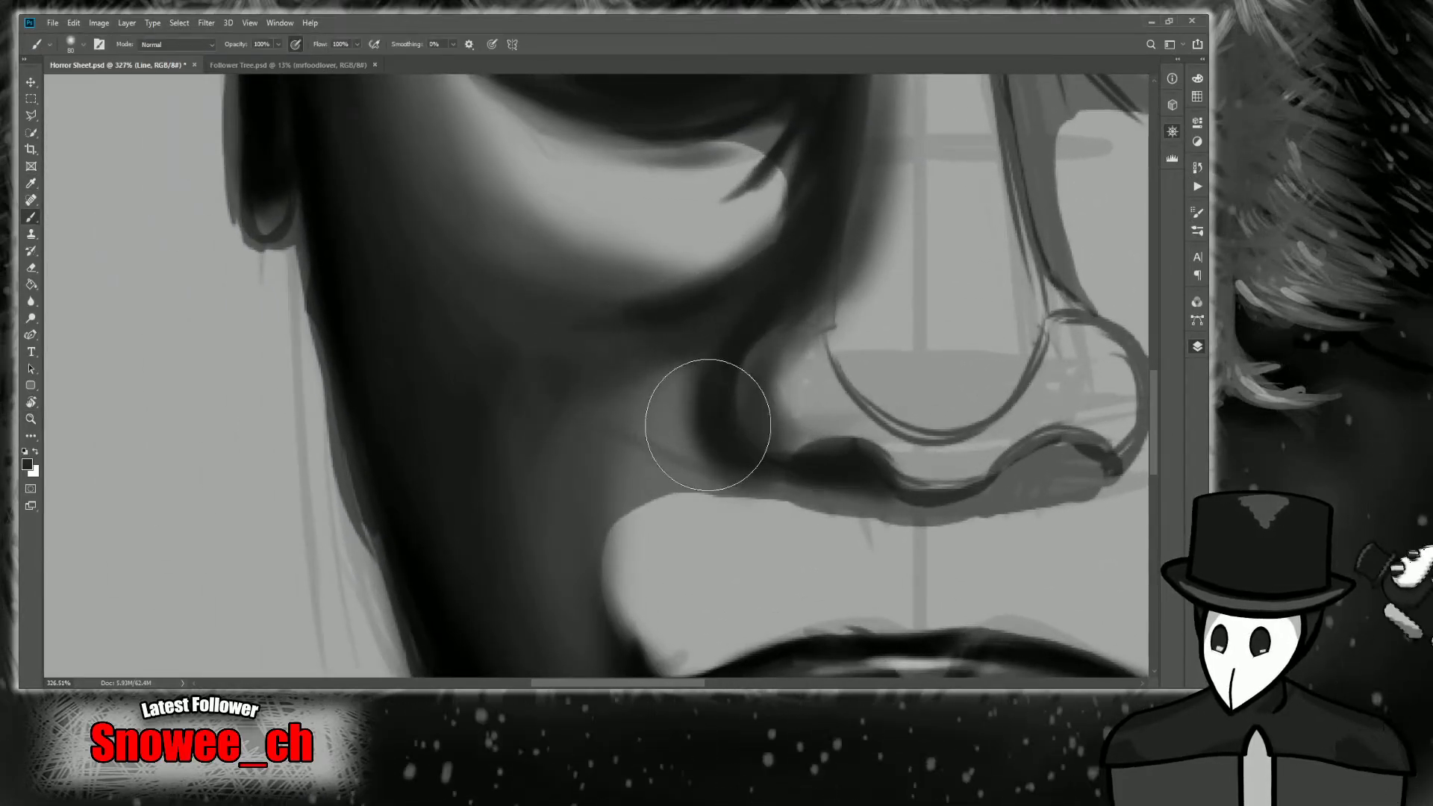
pyautogui.press('i')
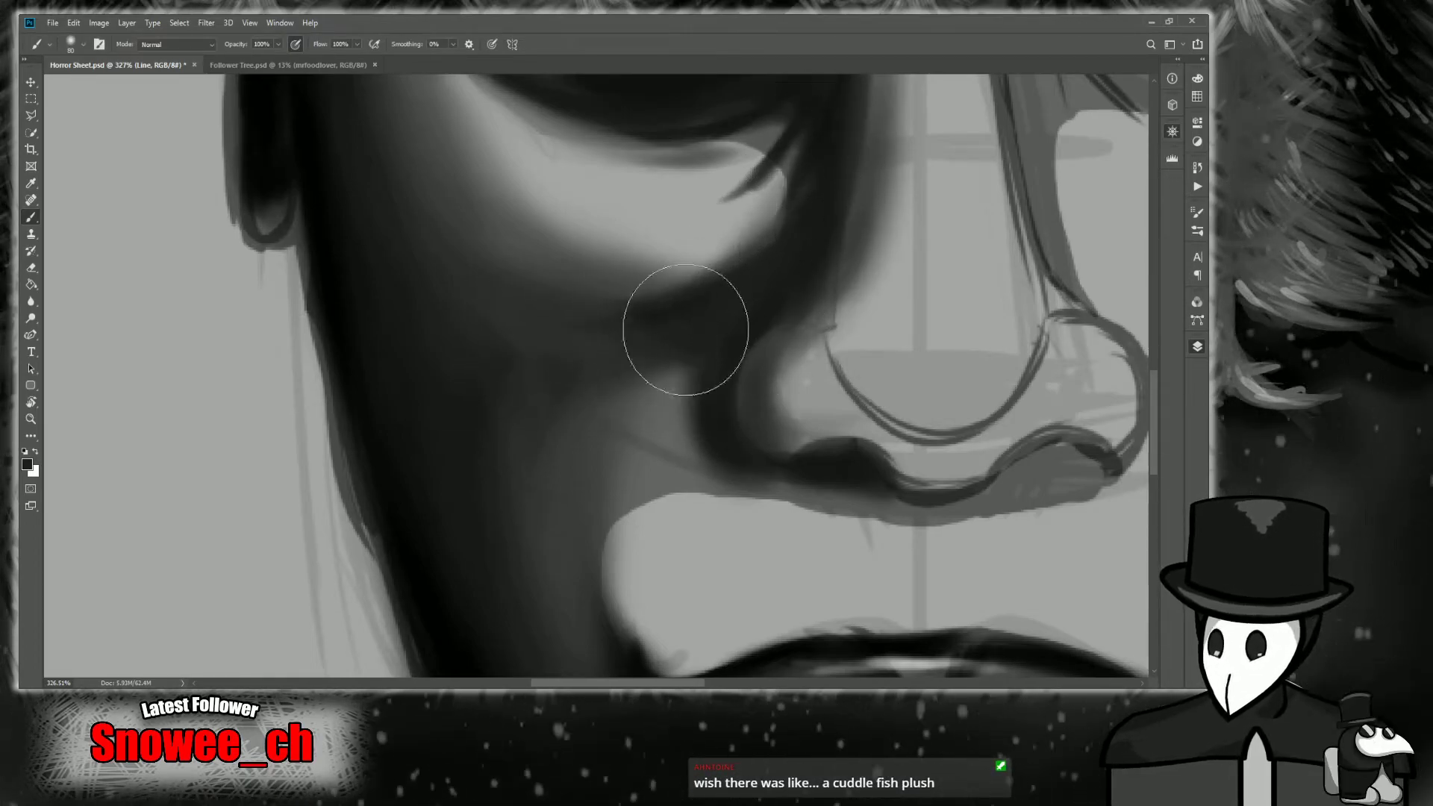
# Smooth the gray cheek shading beside the left nostril and soften the shadow edge left of the upper lip.
pyautogui.press('z')
pyautogui.moveTo(703, 314)
pyautogui.mouseDown()
pyautogui.moveTo(653, 343)
pyautogui.moveTo(739, 306)
pyautogui.mouseUp()
pyautogui.press('i')
pyautogui.press('b')
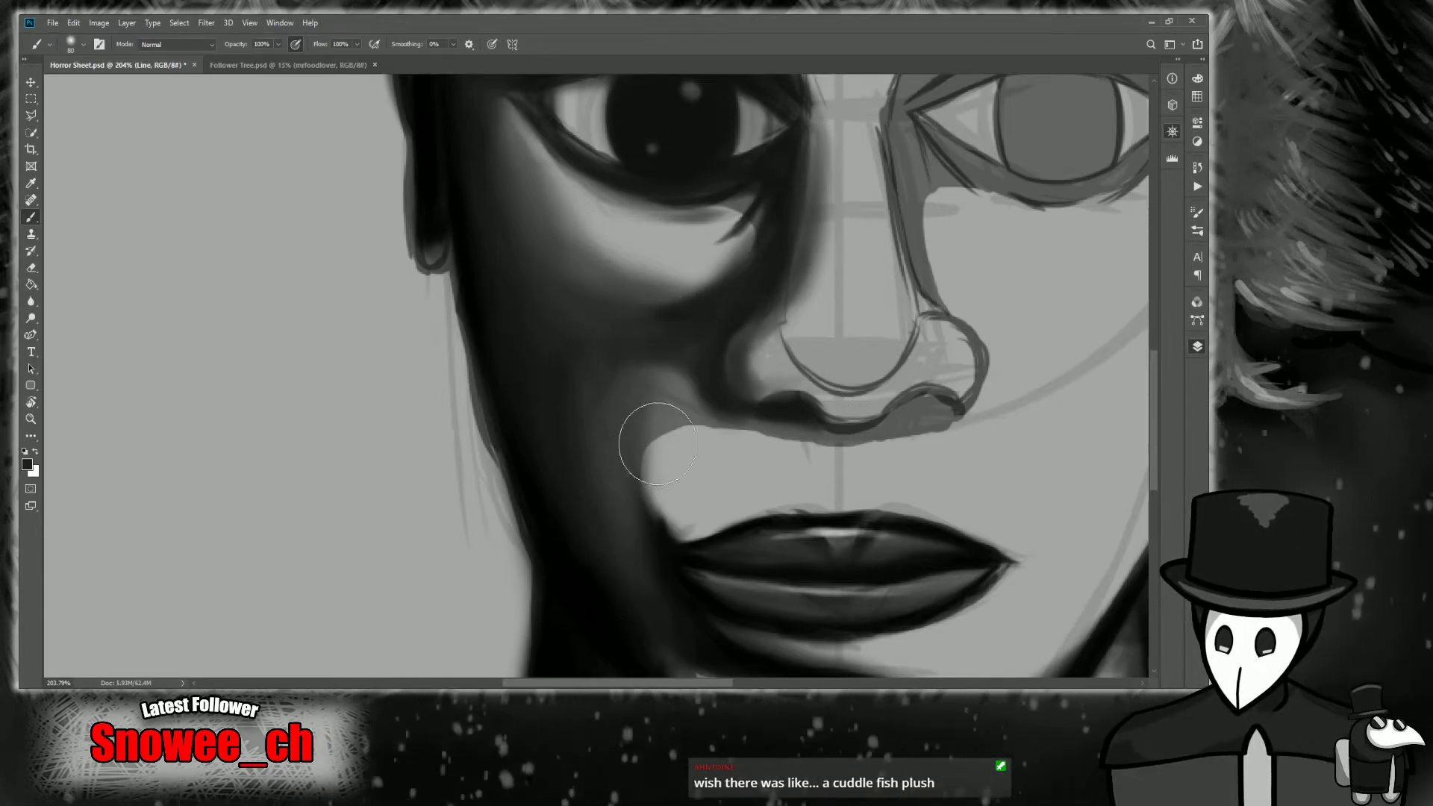
pyautogui.press('i')
pyautogui.press('b')
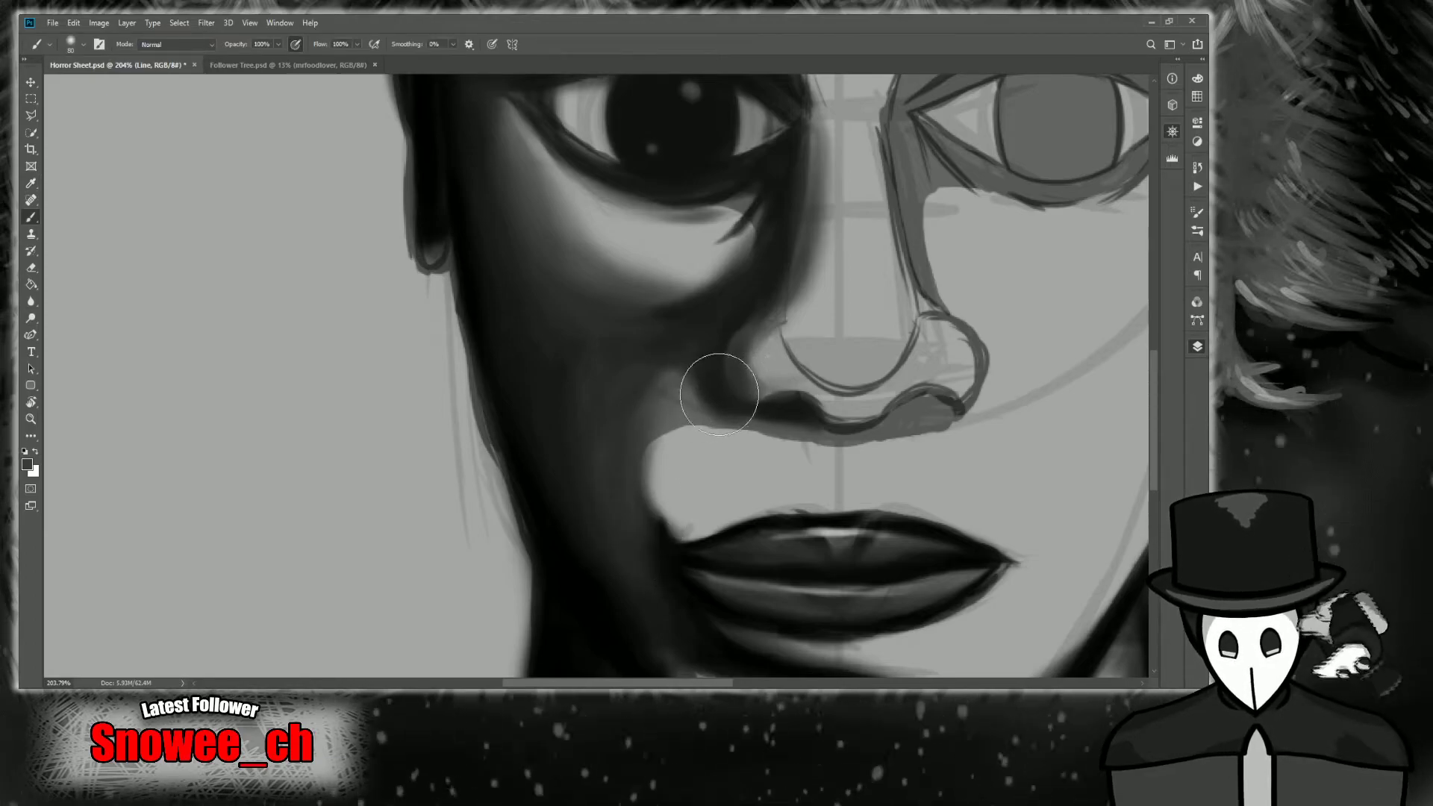
pyautogui.moveTo(665, 406); pyautogui.dragTo(666, 534)
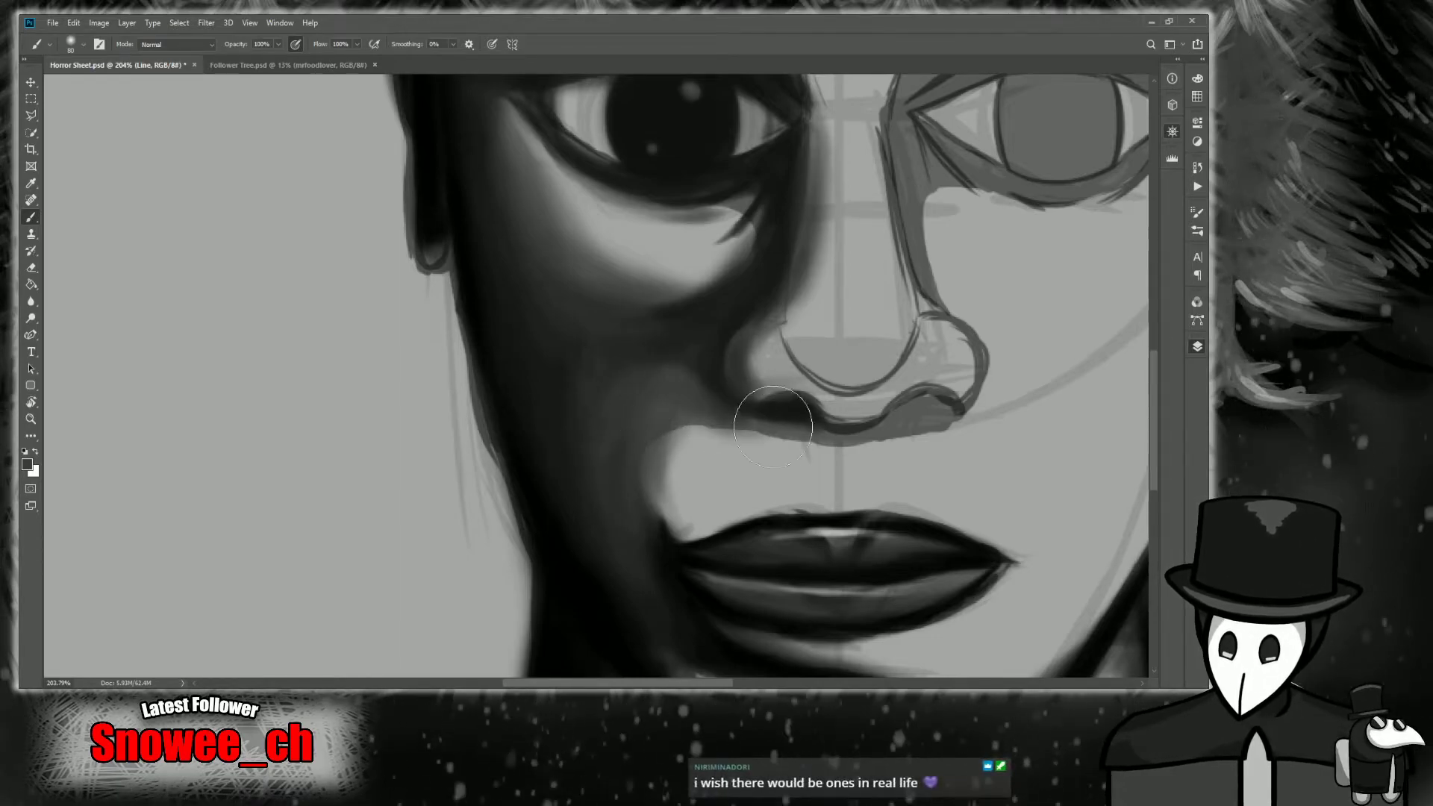
# Sample darker tones and deepen the cheek shading between the left eye bag and the nostril fold.
pyautogui.press('z')
pyautogui.moveTo(698, 407)
pyautogui.mouseDown()
pyautogui.moveTo(676, 429)
pyautogui.moveTo(686, 420)
pyautogui.mouseUp()
pyautogui.press('i')
pyautogui.press('b')
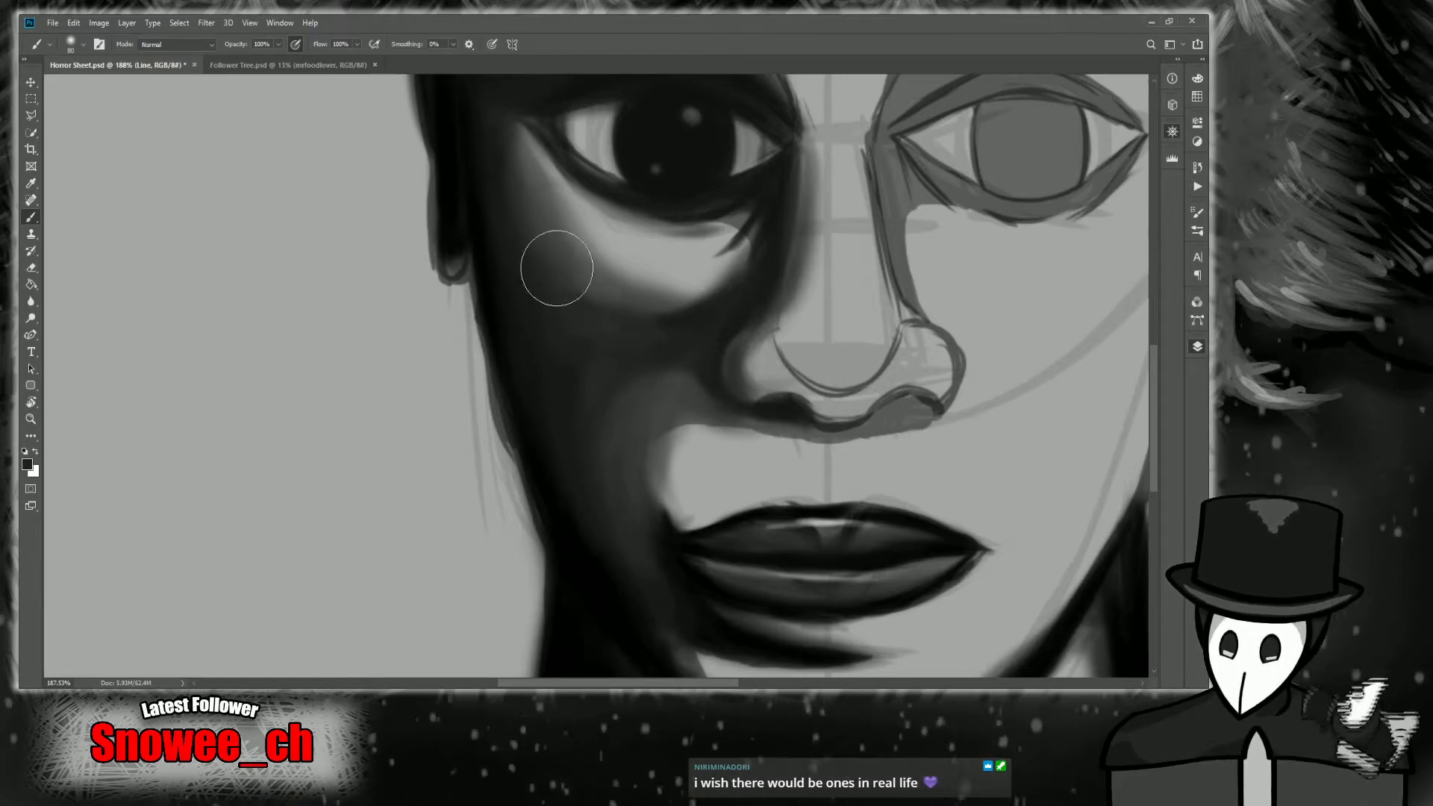
pyautogui.press('i')
pyautogui.press('b')
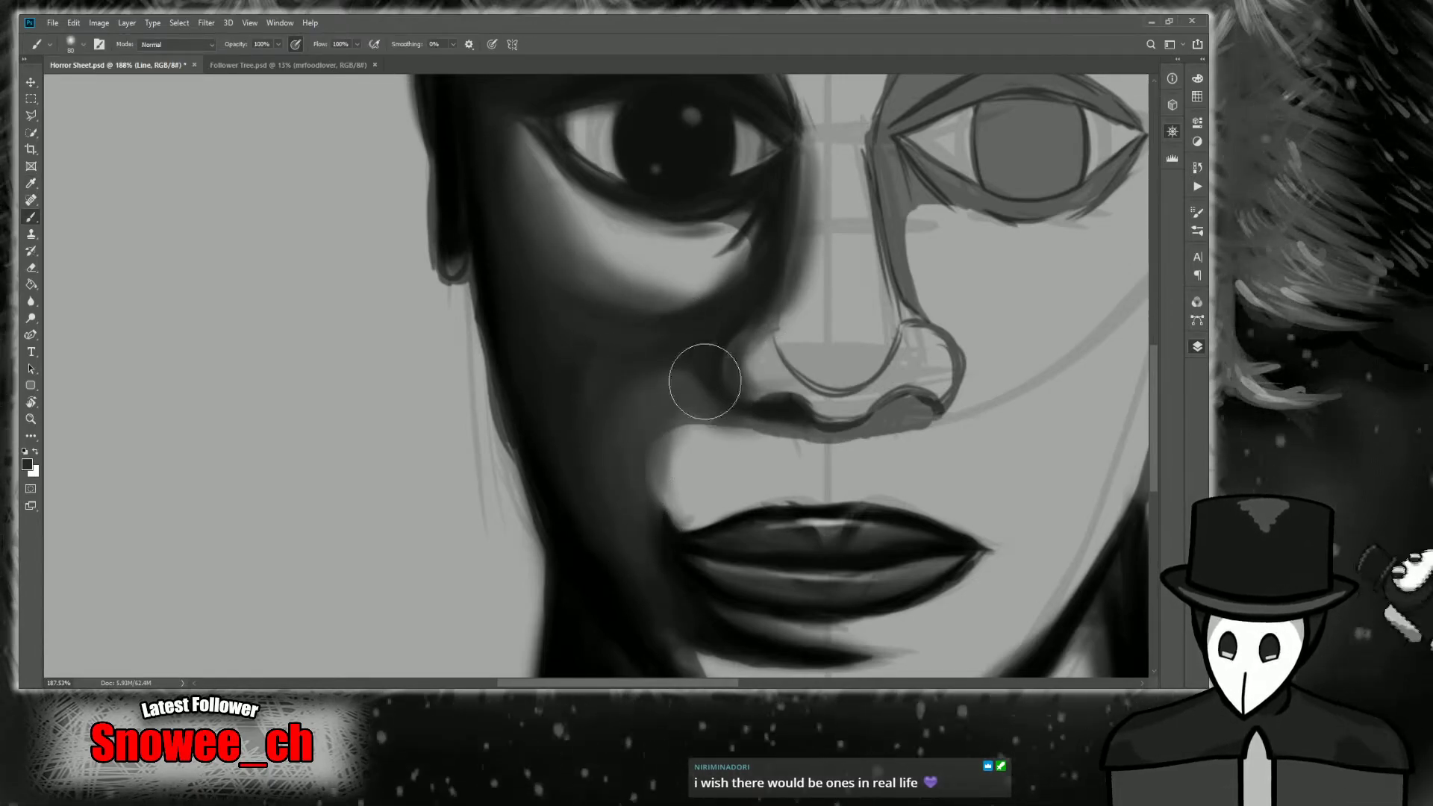
pyautogui.press('z')
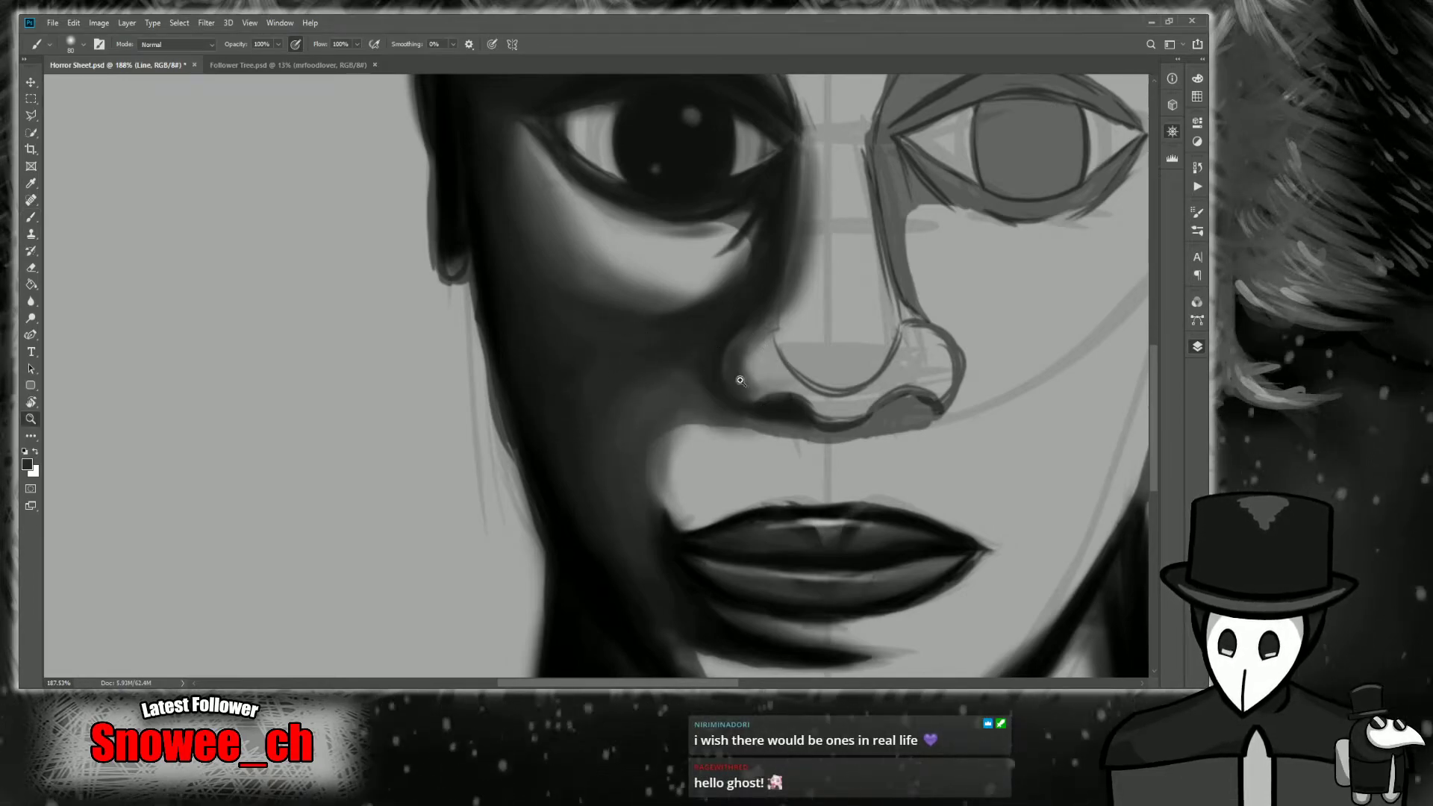
pyautogui.moveTo(724, 394); pyautogui.dragTo(657, 397)
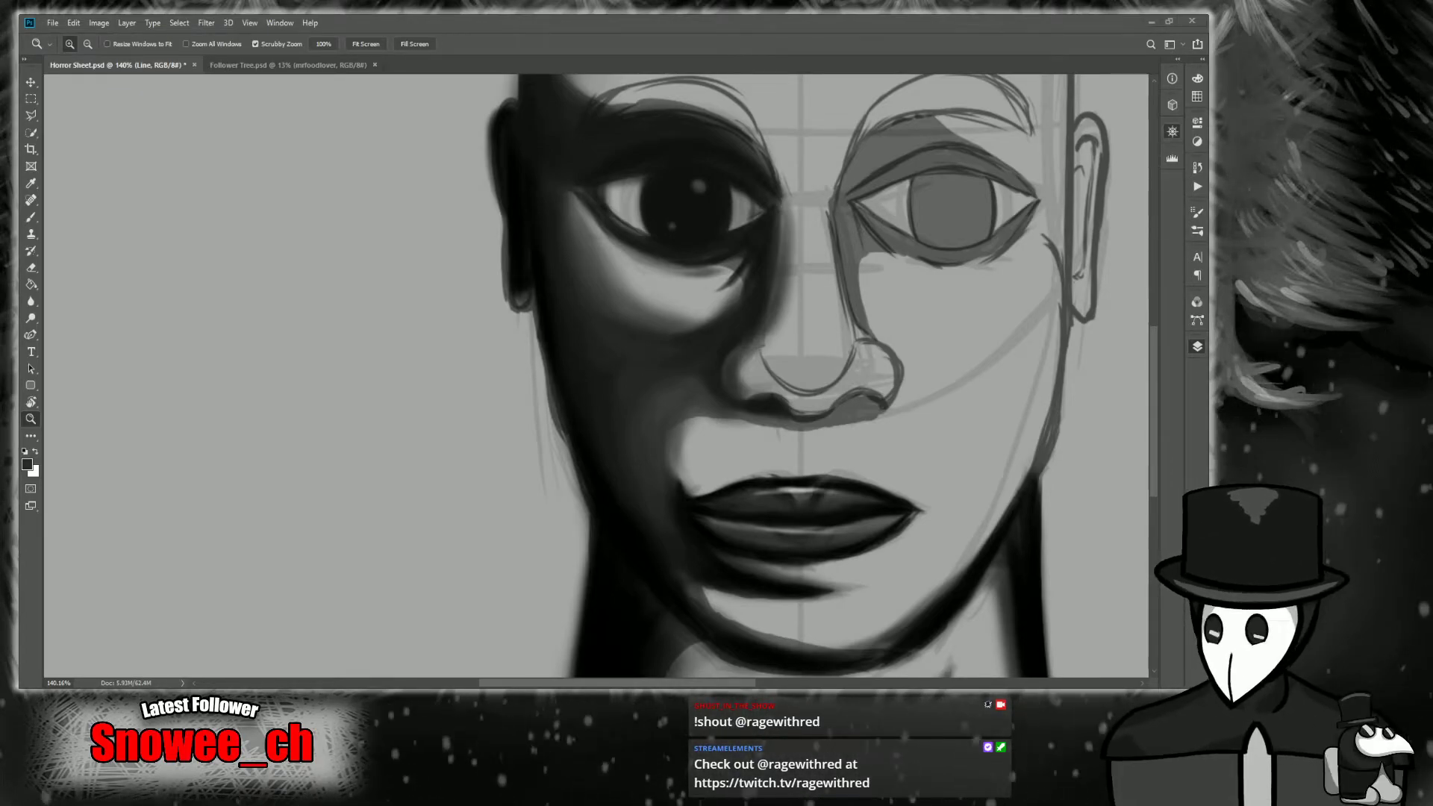
# Blend the shadow edge around the left eye bag and soften the dark crease below the inner eye corner.
pyautogui.moveTo(1049, 167)
pyautogui.mouseDown()
pyautogui.moveTo(971, 284)
pyautogui.moveTo(864, 283)
pyautogui.mouseUp()
pyautogui.moveTo(758, 381)
pyautogui.mouseDown()
pyautogui.moveTo(672, 382)
pyautogui.moveTo(745, 385)
pyautogui.moveTo(557, 453)
pyautogui.moveTo(582, 448)
pyautogui.mouseUp()
pyautogui.press('i')
pyautogui.press('b')
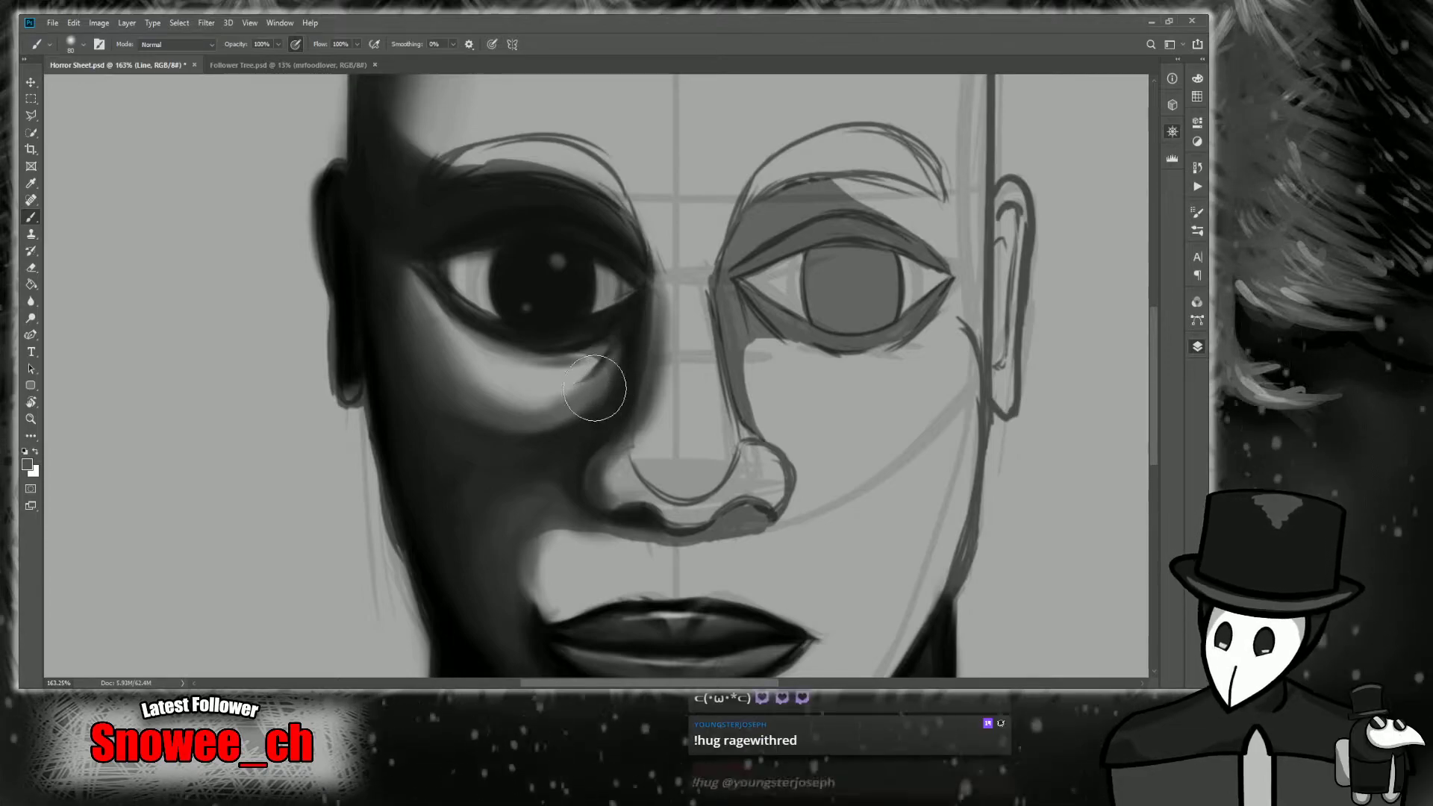
pyautogui.press('z')
pyautogui.moveTo(592, 410); pyautogui.dragTo(624, 416)
pyautogui.press('b')
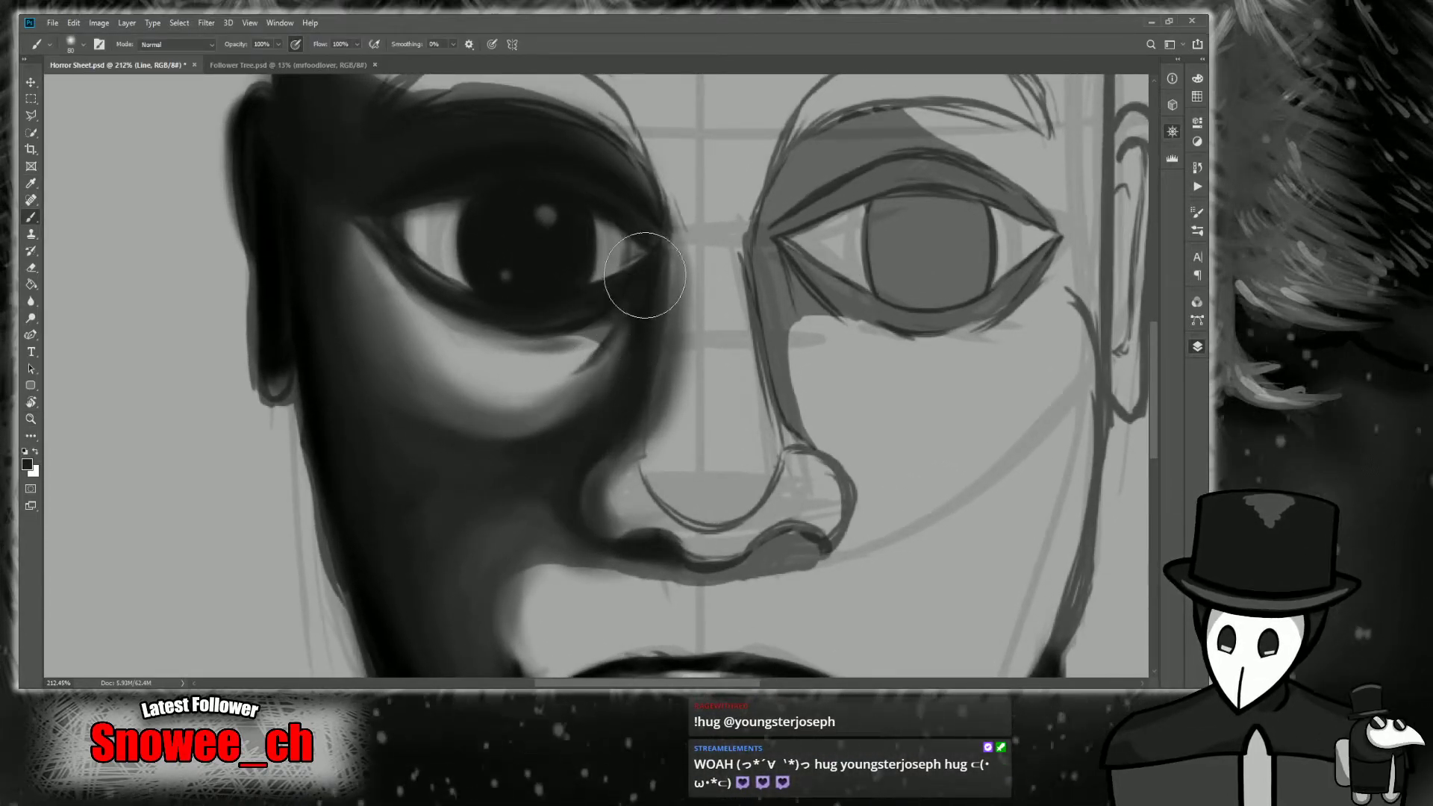
# Enlarge the soft brush to 175 and paint sampled dark gray shading over the left temple, forehead side and outer brow.
pyautogui.press('z')
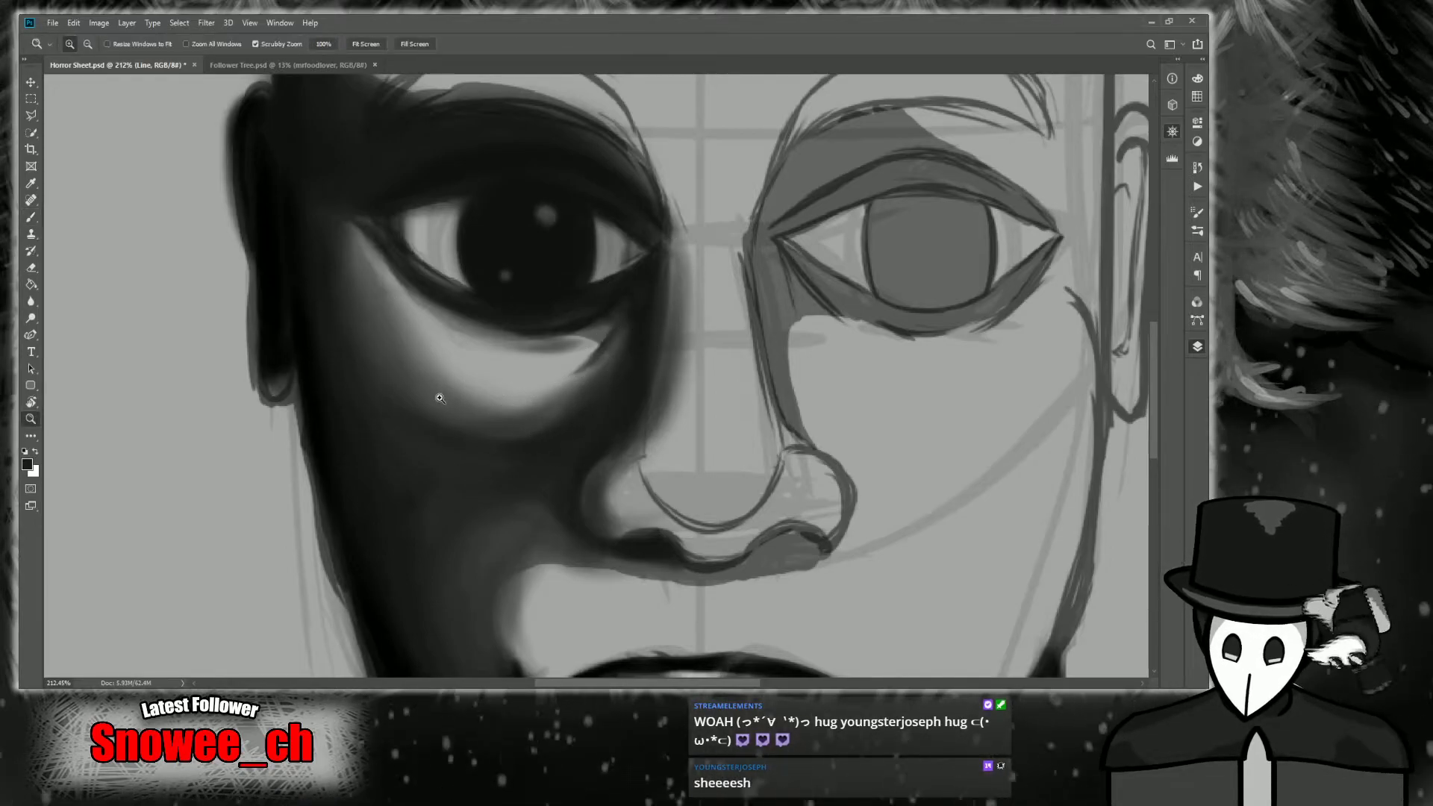
pyautogui.moveTo(448, 392); pyautogui.dragTo(445, 404)
pyautogui.moveTo(1000, 175); pyautogui.dragTo(1029, 166)
pyautogui.moveTo(914, 360)
pyautogui.mouseDown()
pyautogui.moveTo(847, 359)
pyautogui.moveTo(897, 359)
pyautogui.mouseUp()
pyautogui.moveTo(521, 348); pyautogui.dragTo(586, 346)
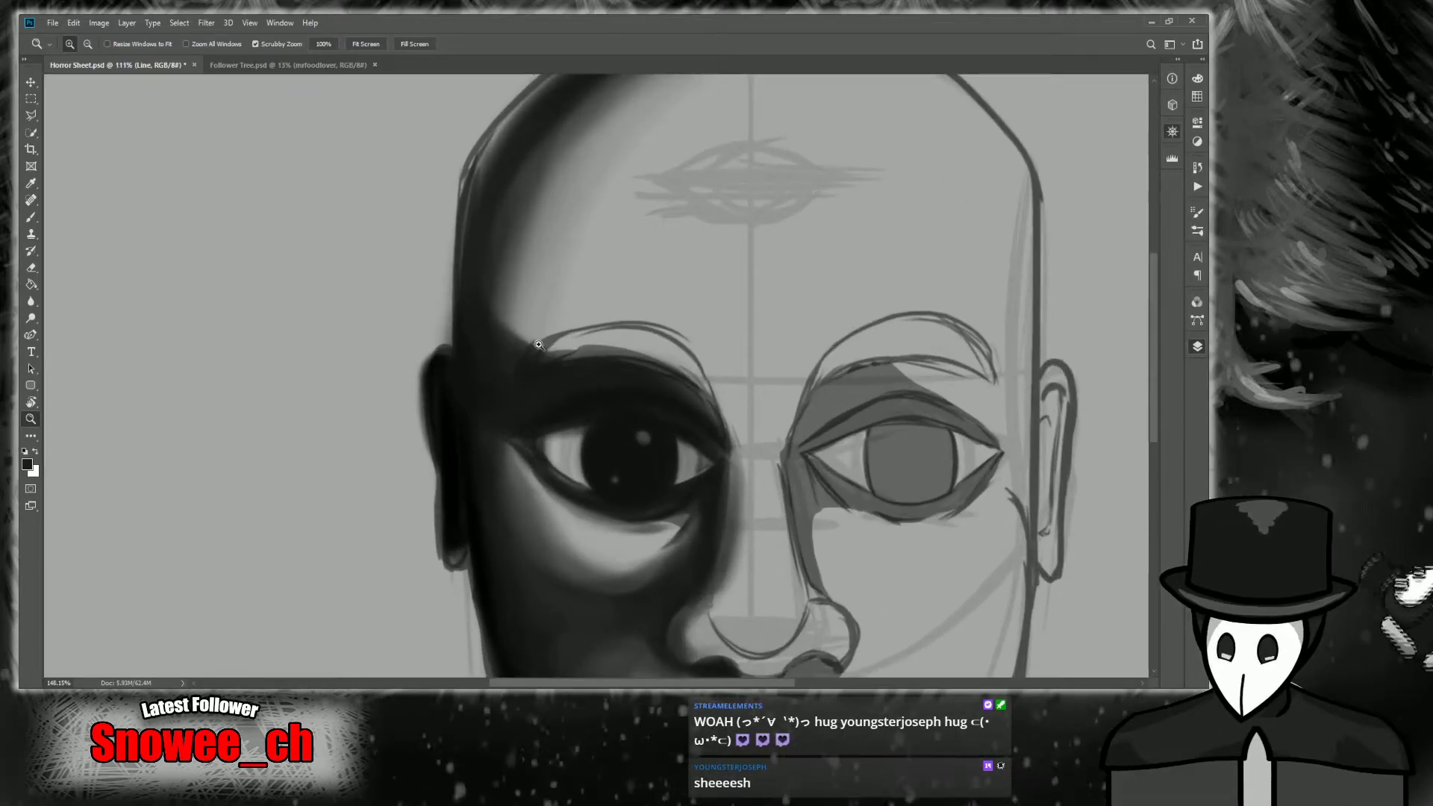
pyautogui.keyDown('alt'); pyautogui.click(549, 273); pyautogui.keyUp('alt')
pyautogui.keyDown('alt'); pyautogui.click(525, 247); pyautogui.keyUp('alt')
pyautogui.scroll(-3, 608, 352)
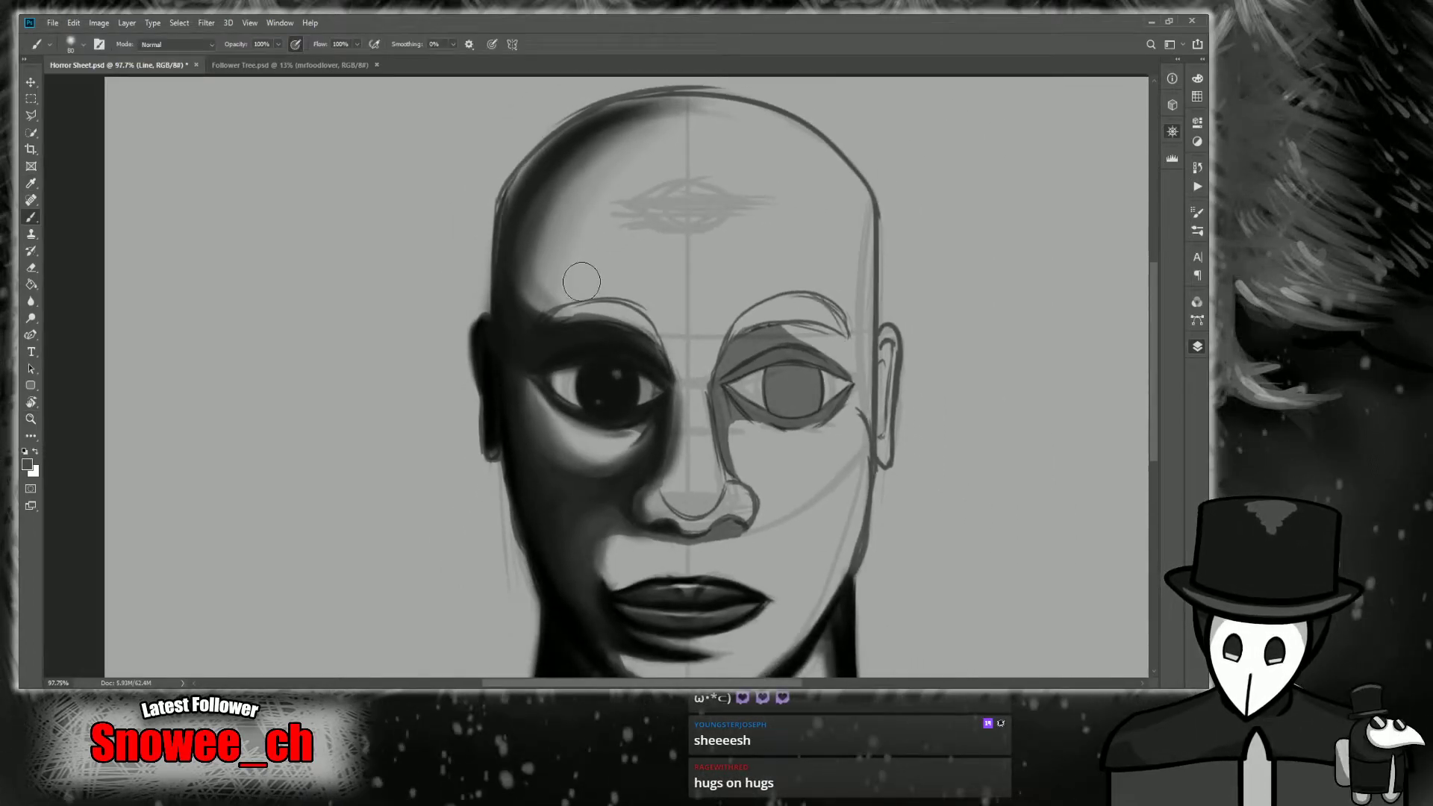
pyautogui.press(']')
pyautogui.press(']')
pyautogui.press(']')
pyautogui.press(']')
pyautogui.press(']')
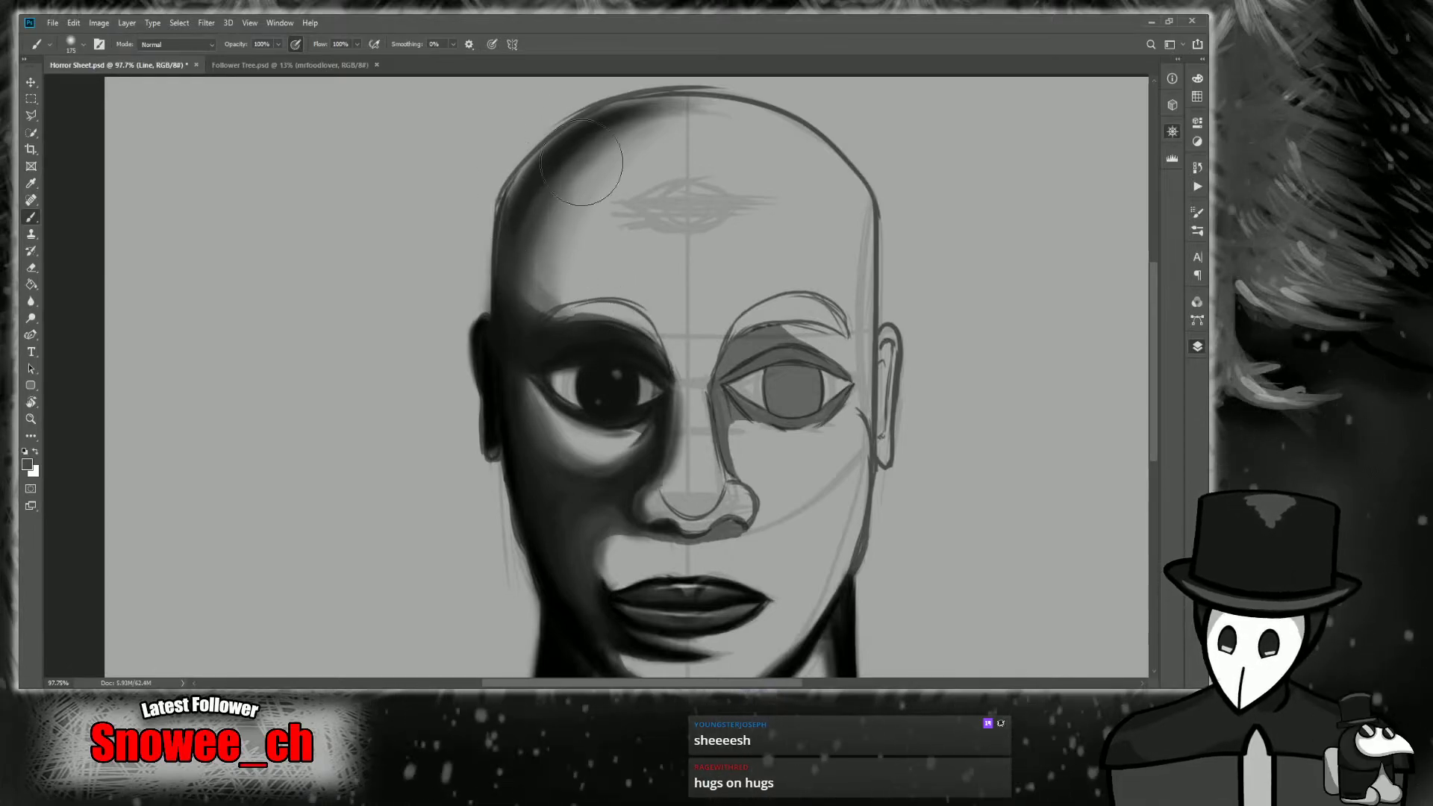
pyautogui.keyDown('alt'); pyautogui.click(544, 320); pyautogui.keyUp('alt')
pyautogui.moveTo(533, 298)
pyautogui.mouseDown()
pyautogui.moveTo(601, 144)
pyautogui.moveTo(567, 276)
pyautogui.mouseUp()
pyautogui.moveTo(606, 329)
pyautogui.mouseDown()
pyautogui.moveTo(554, 150)
pyautogui.moveTo(547, 193)
pyautogui.moveTo(669, 310)
pyautogui.moveTo(583, 328)
pyautogui.moveTo(560, 176)
pyautogui.moveTo(656, 327)
pyautogui.moveTo(573, 309)
pyautogui.moveTo(586, 134)
pyautogui.mouseUp()
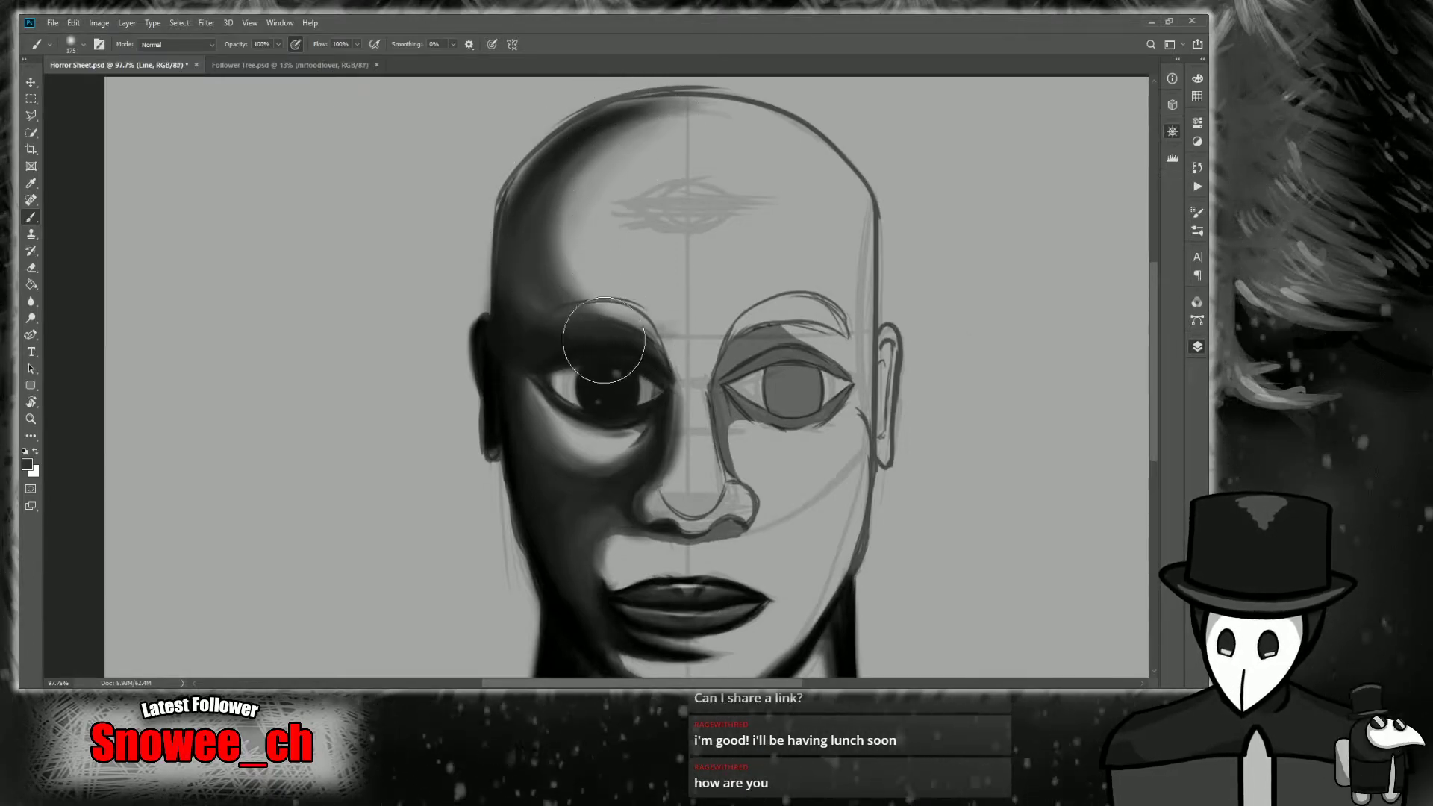
# Resample the forehead grays and blend the shadow from the crown down into the left brow.
pyautogui.press('i')
pyautogui.click(567, 265)
pyautogui.press('b')
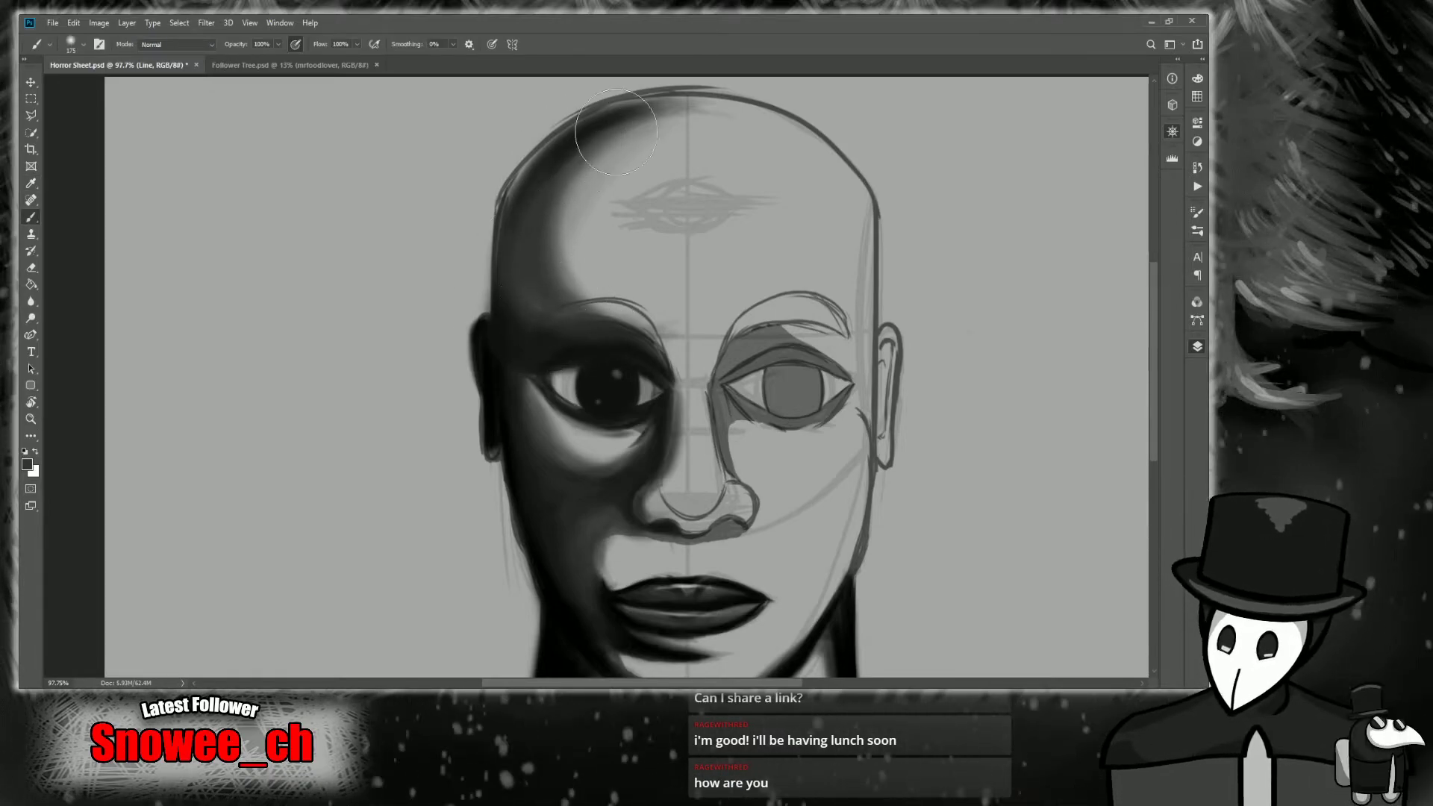
pyautogui.press('i')
pyautogui.press('b')
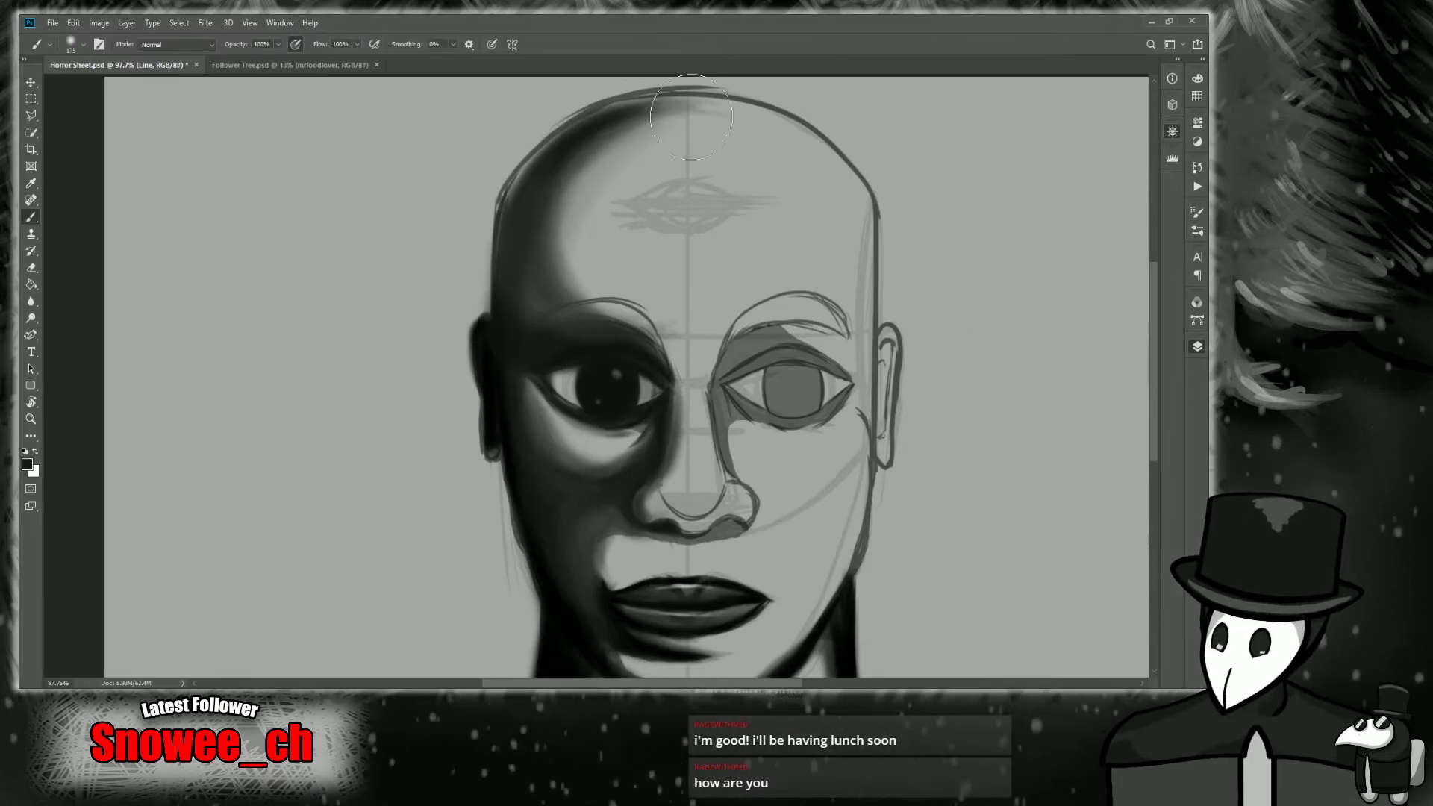
pyautogui.moveTo(551, 358)
pyautogui.mouseDown()
pyautogui.moveTo(540, 198)
pyautogui.moveTo(563, 335)
pyautogui.moveTo(540, 197)
pyautogui.moveTo(526, 279)
pyautogui.moveTo(549, 314)
pyautogui.moveTo(536, 240)
pyautogui.moveTo(544, 284)
pyautogui.mouseUp()
# Darken the left temple and upper forehead shadow along the skull outline with a sampled near-black tone.
pyautogui.press('z')
pyautogui.moveTo(620, 321); pyautogui.dragTo(649, 321)
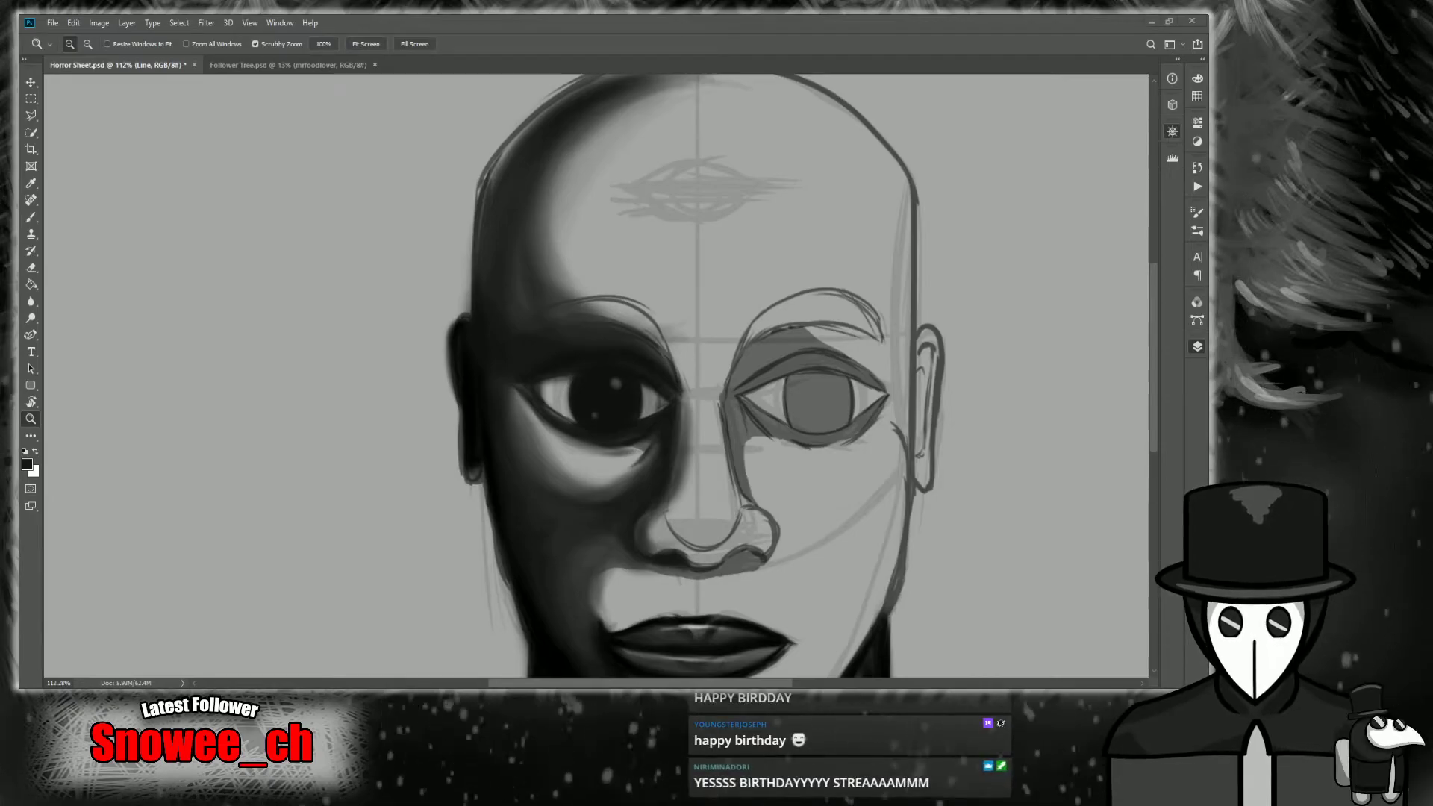
pyautogui.moveTo(545, 412); pyautogui.dragTo(548, 413)
pyautogui.moveTo(1011, 180); pyautogui.dragTo(1011, 138)
pyautogui.moveTo(660, 351); pyautogui.dragTo(641, 350)
pyautogui.moveTo(459, 323); pyautogui.dragTo(481, 309)
pyautogui.scroll(-1, 470, 306)
pyautogui.press('i')
pyautogui.press('b')
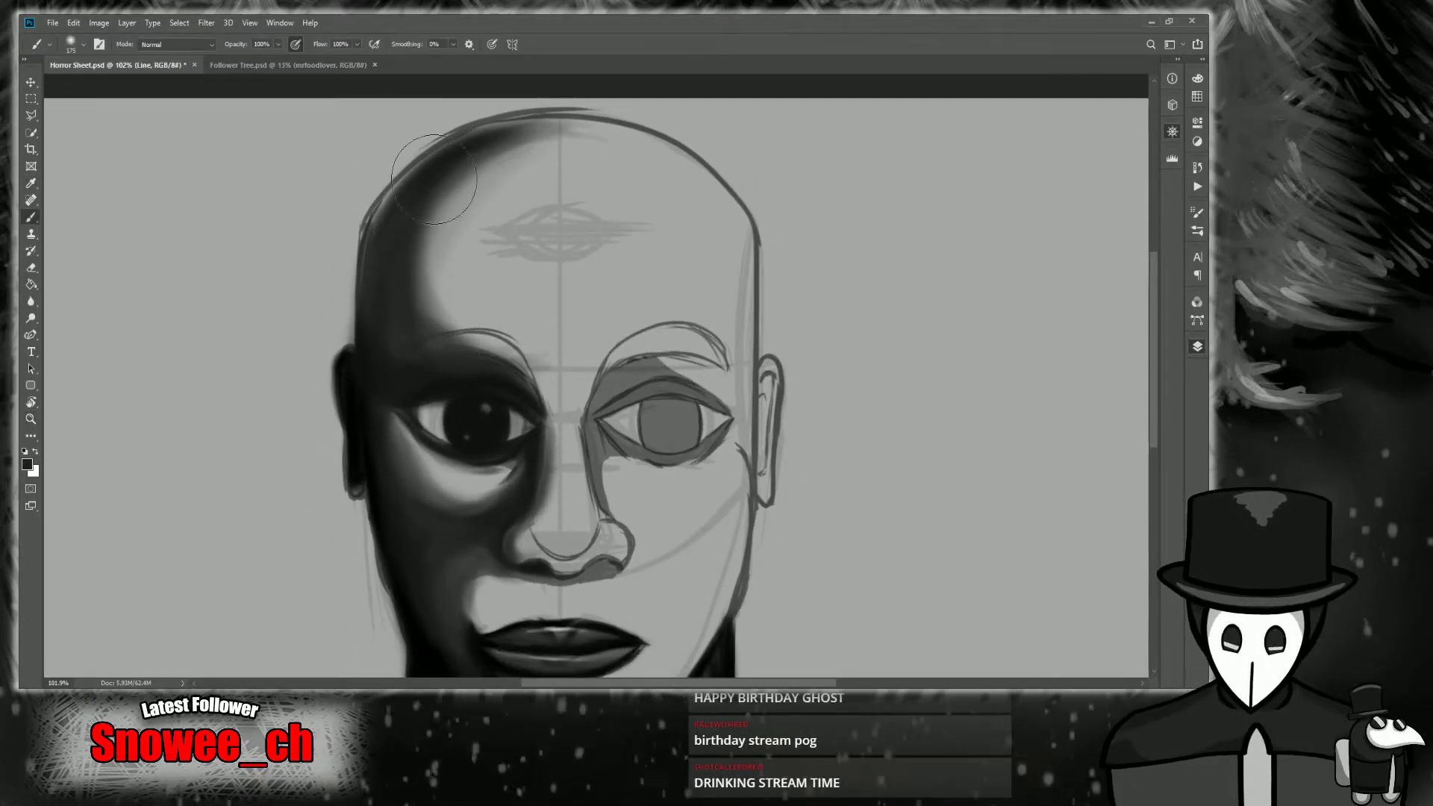
# Shade the bright eye bag below the left eye with mid gray and blend its lower edge into the cheek.
pyautogui.press('z')
pyautogui.scroll(3, 545, 349)
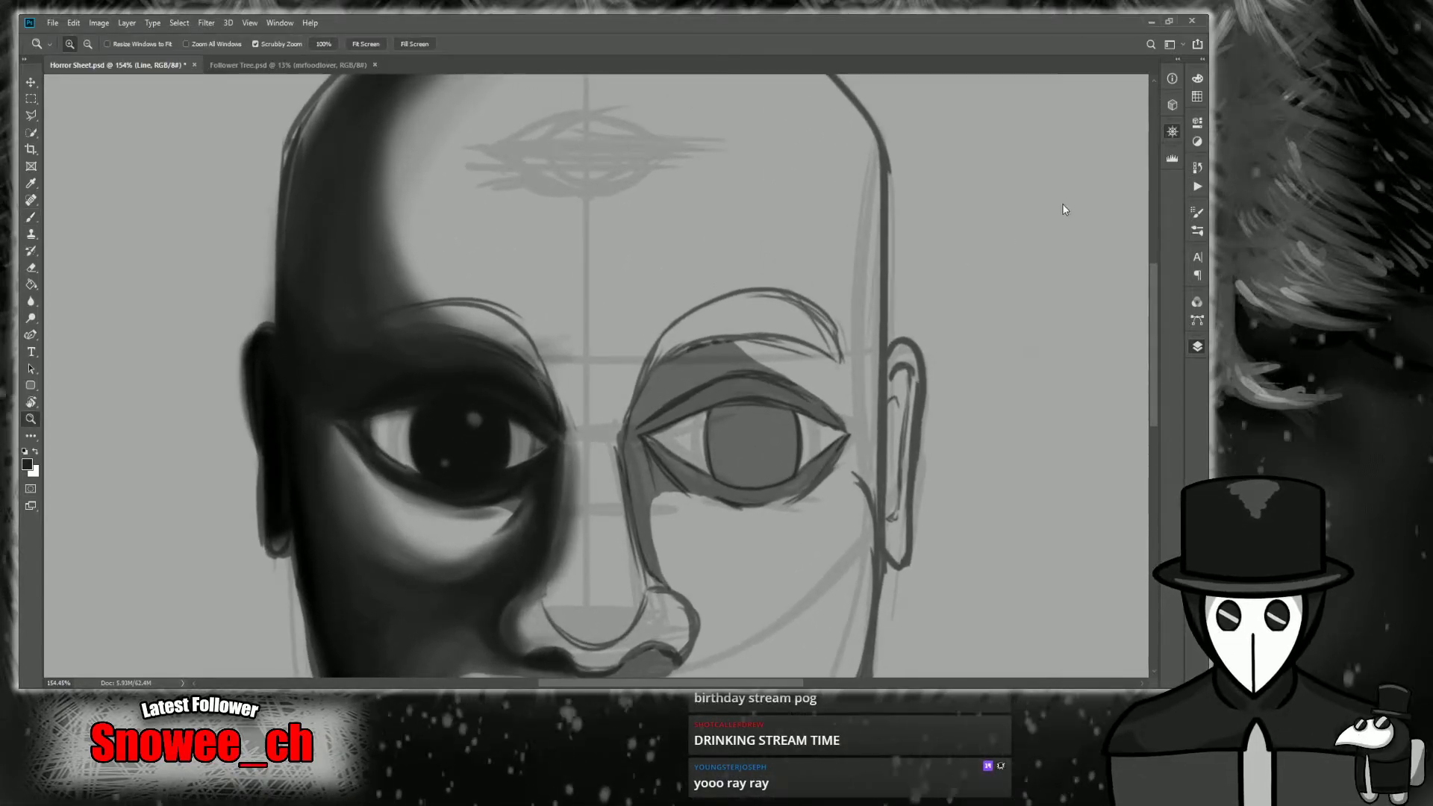
pyautogui.moveTo(972, 329); pyautogui.dragTo(1039, 172)
pyautogui.moveTo(834, 373); pyautogui.dragTo(809, 387)
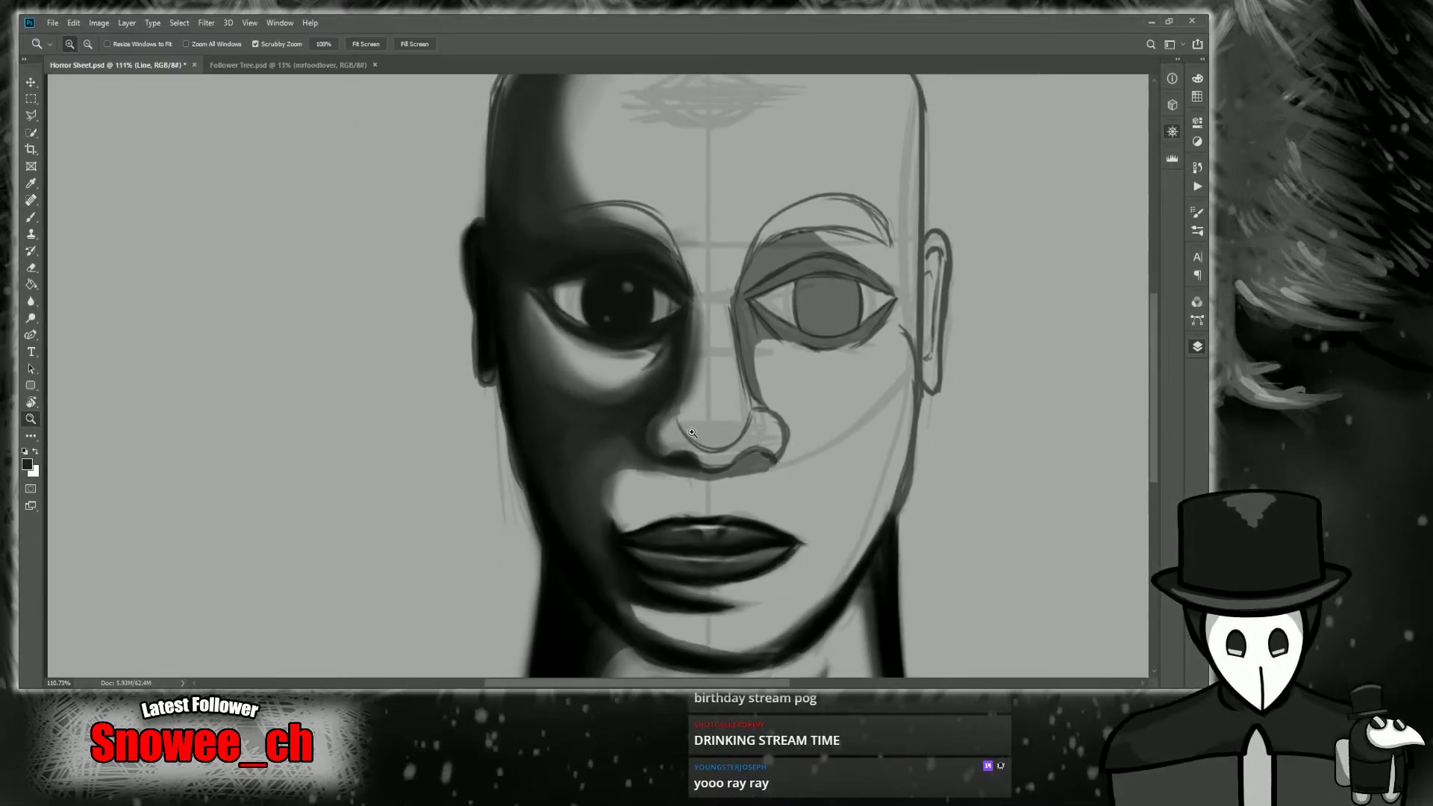
pyautogui.scroll(2, 694, 430)
pyautogui.scroll(1, 616, 410)
pyautogui.press('b')
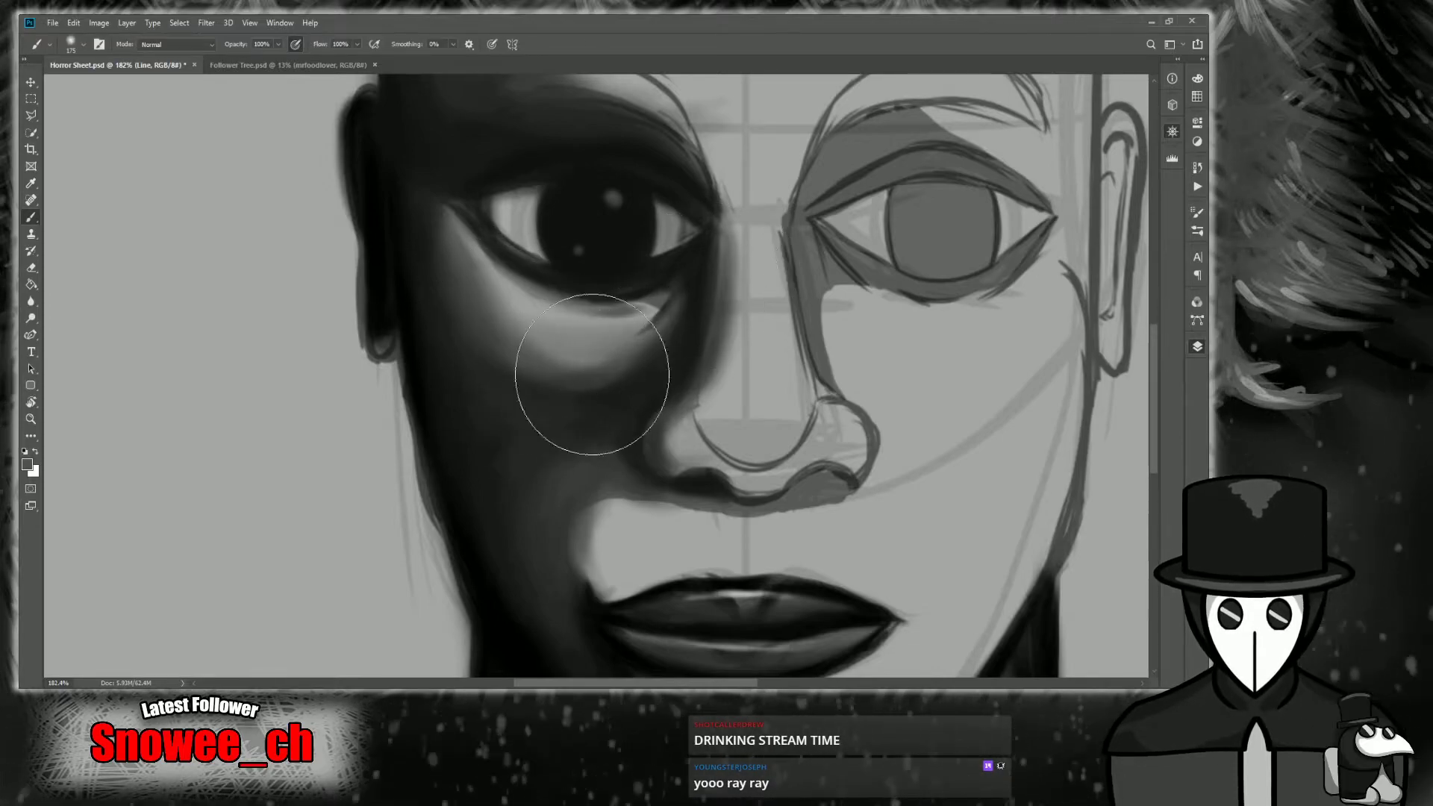
pyautogui.press('i')
pyautogui.press('b')
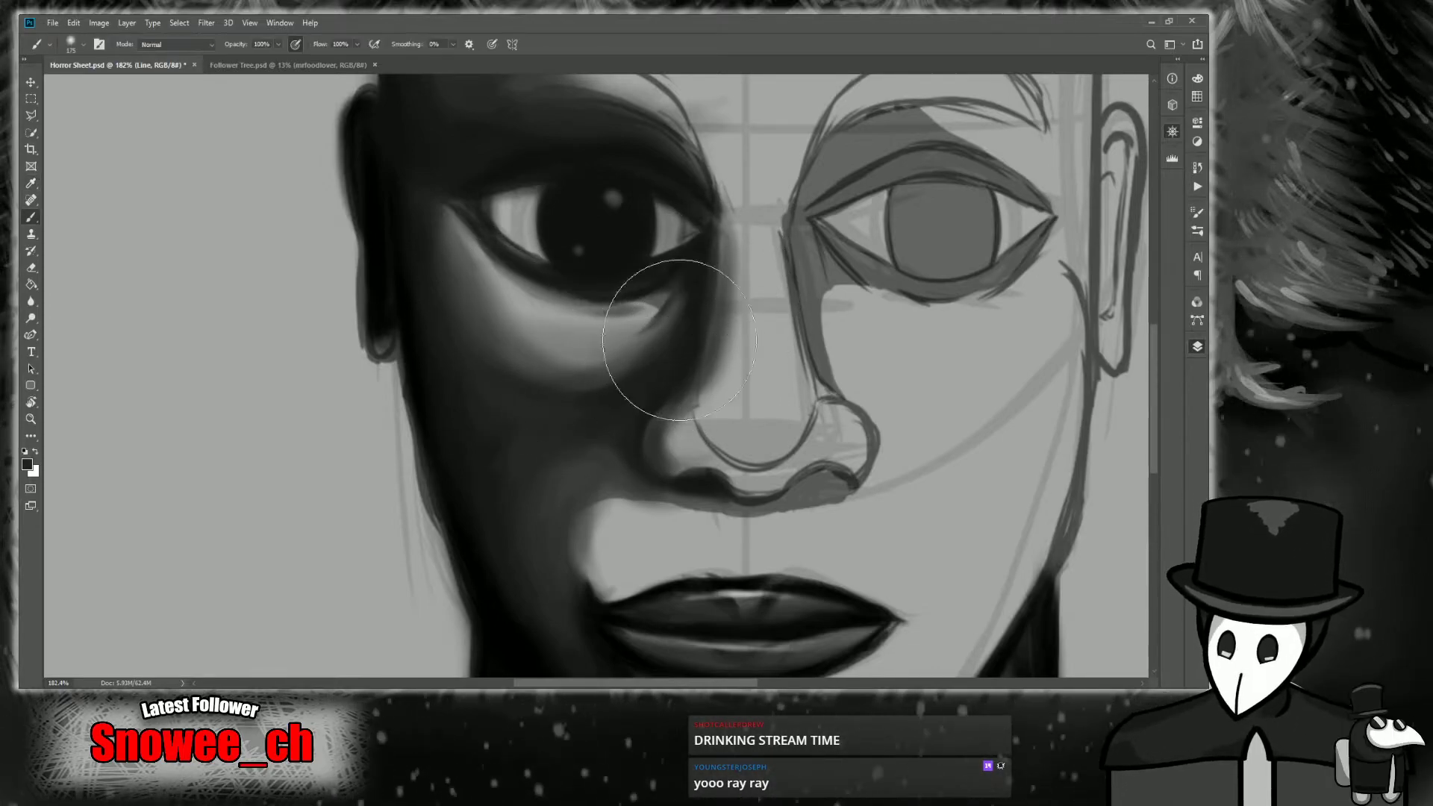
# Soften the shadow edge beneath the nose and left nostril where it meets the bright upper-lip area.
pyautogui.moveTo(964, 296)
pyautogui.mouseDown()
pyautogui.moveTo(1021, 177)
pyautogui.moveTo(1021, 207)
pyautogui.mouseUp()
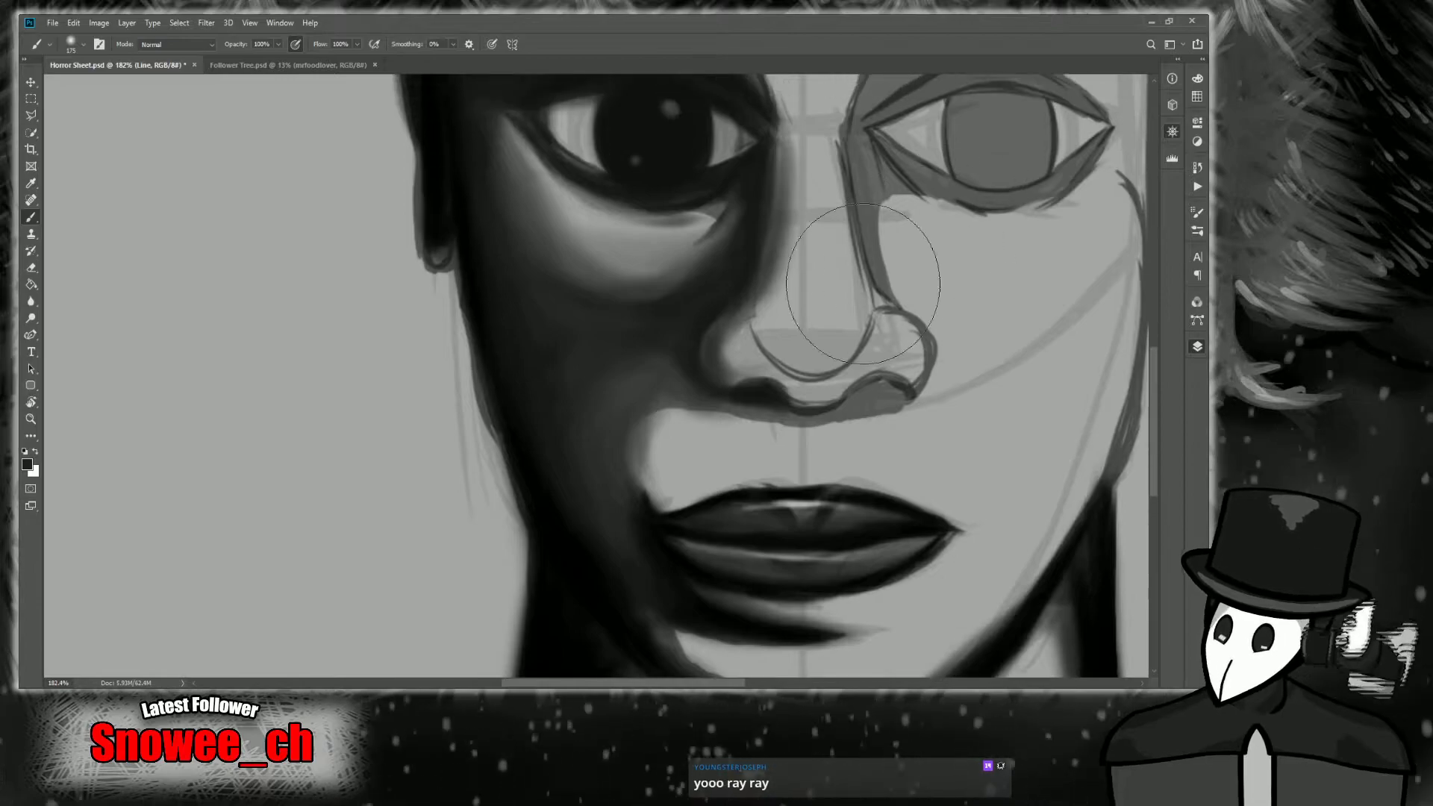
pyautogui.press('i')
pyautogui.press('b')
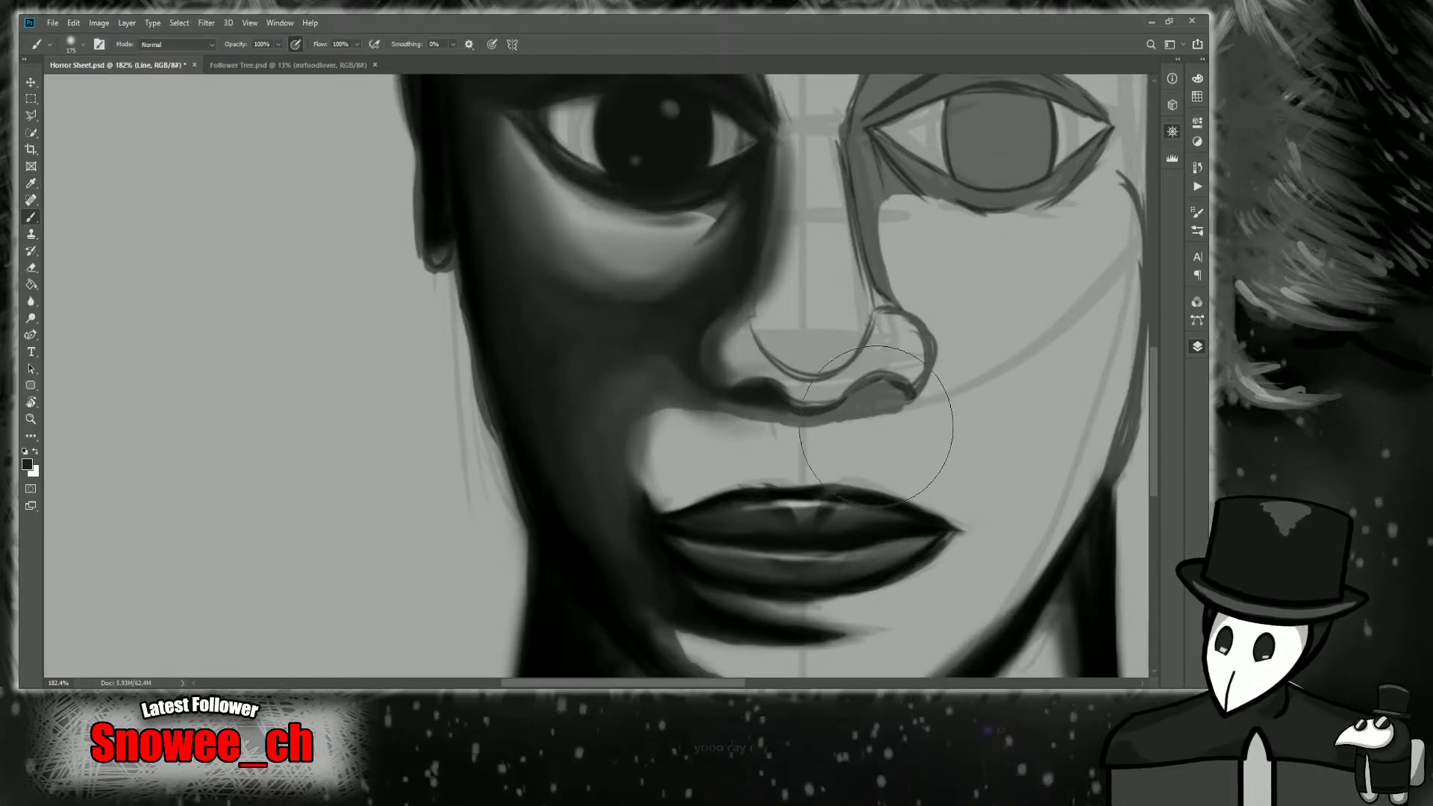
pyautogui.moveTo(707, 415)
pyautogui.mouseDown()
pyautogui.moveTo(631, 521)
pyautogui.moveTo(782, 419)
pyautogui.moveTo(660, 416)
pyautogui.moveTo(832, 406)
pyautogui.mouseUp()
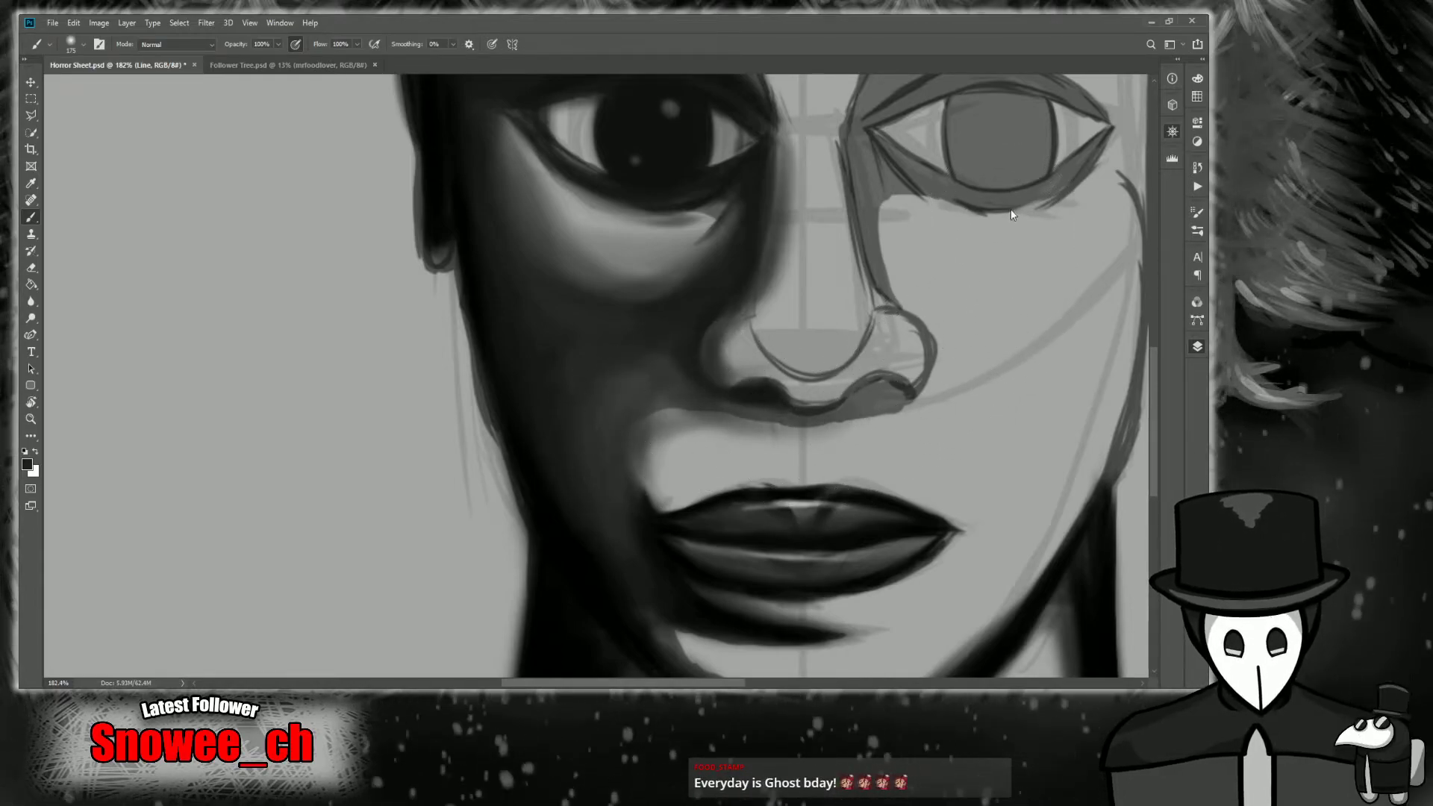
pyautogui.moveTo(1024, 202); pyautogui.dragTo(837, 243)
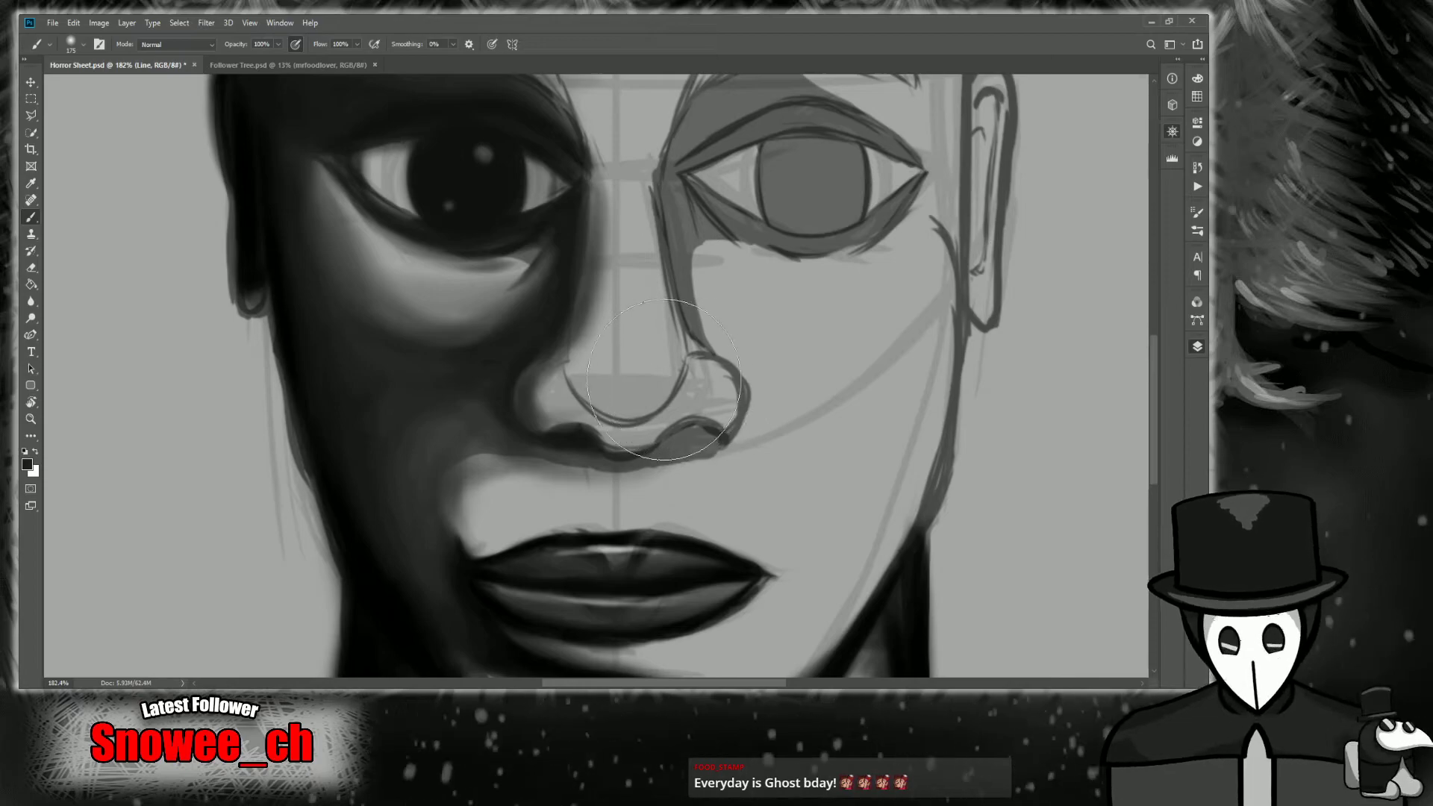
# Sample a gray, shrink the brush and shade the underside of the nose tip between the nostrils.
pyautogui.press('i')
pyautogui.scroll(2, 550, 414)
pyautogui.press('b')
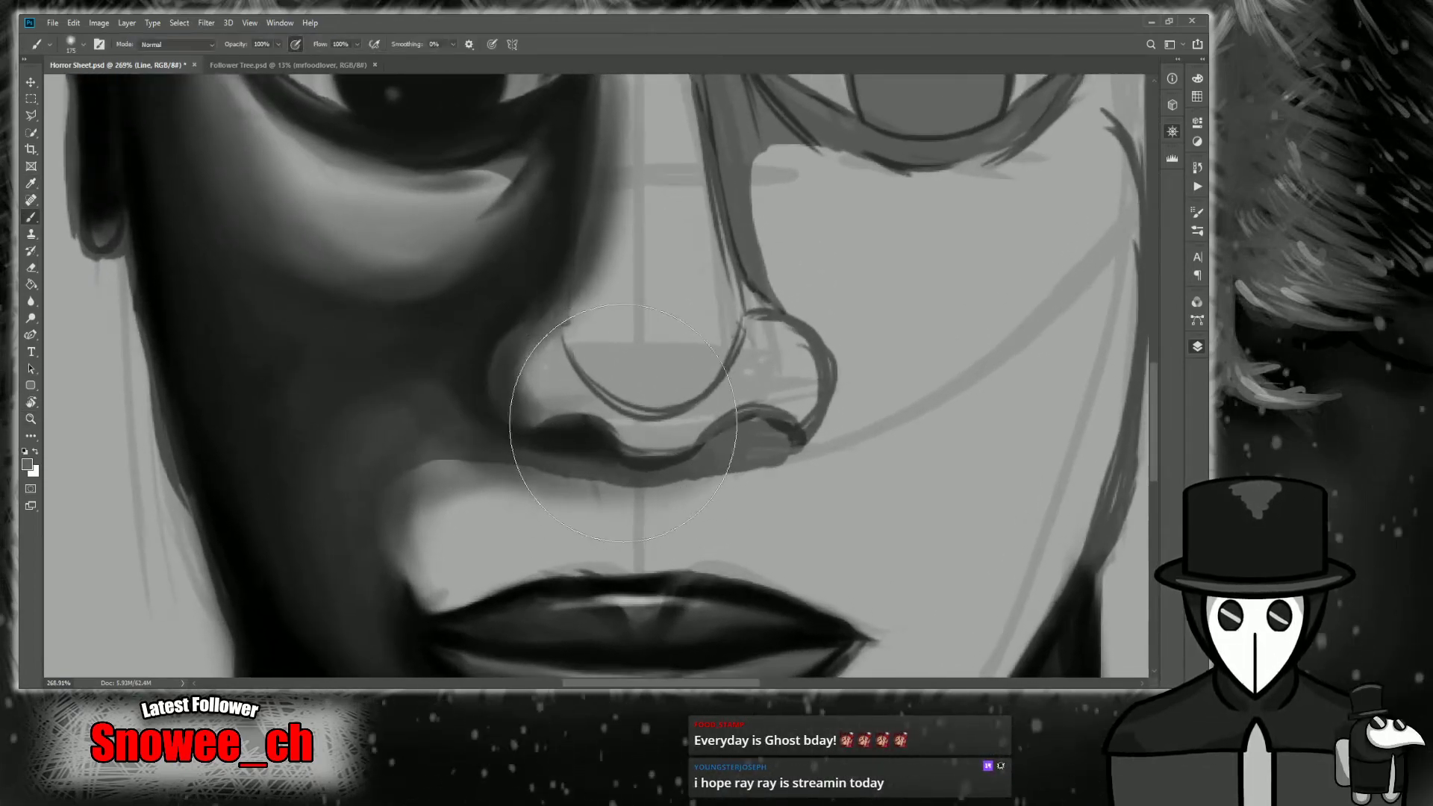
pyautogui.press('[')
pyautogui.press('[')
pyautogui.press('[')
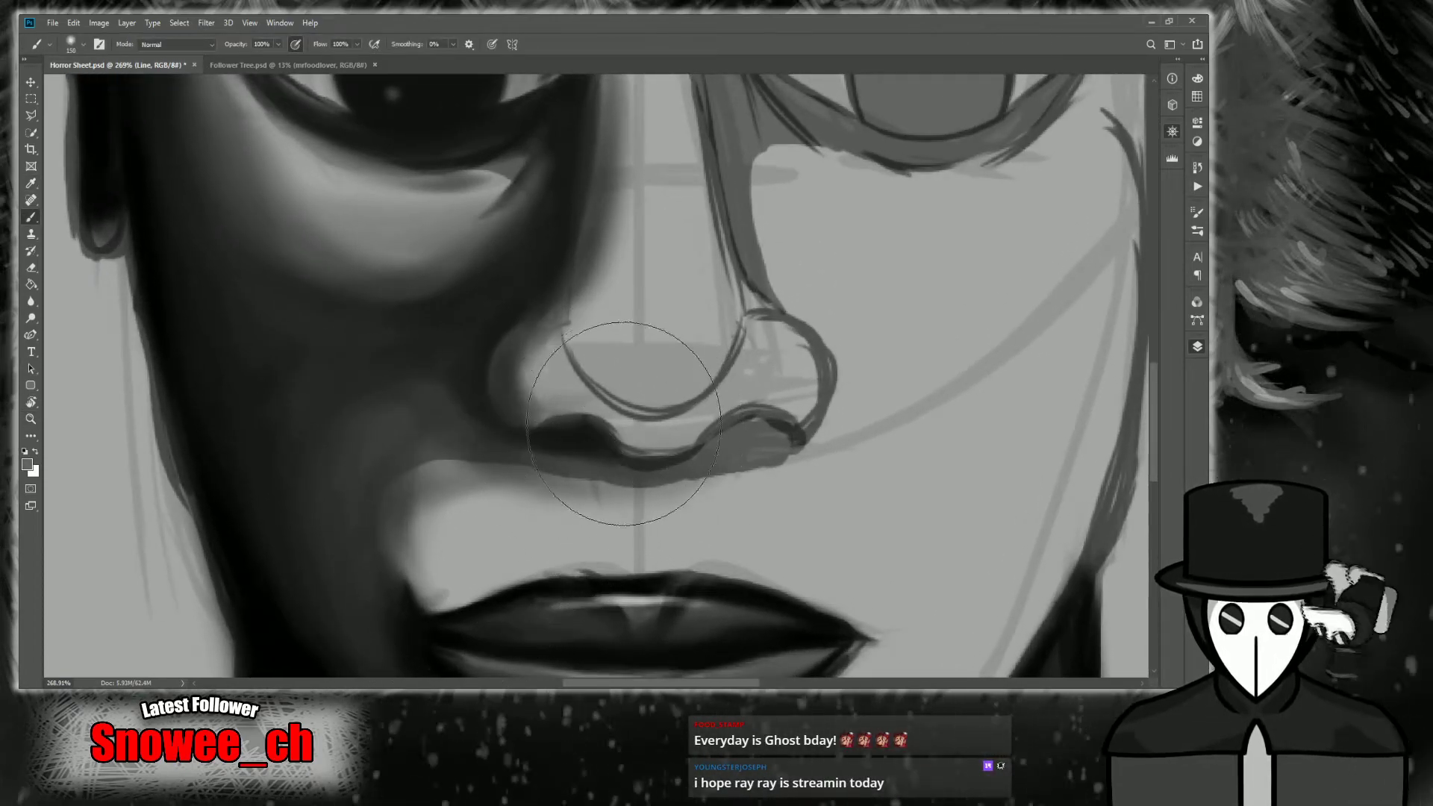
pyautogui.moveTo(573, 391)
pyautogui.mouseDown()
pyautogui.moveTo(714, 415)
pyautogui.moveTo(611, 426)
pyautogui.moveTo(717, 402)
pyautogui.moveTo(617, 405)
pyautogui.moveTo(748, 379)
pyautogui.moveTo(581, 383)
pyautogui.moveTo(698, 389)
pyautogui.moveTo(639, 389)
pyautogui.moveTo(706, 375)
pyautogui.moveTo(661, 383)
pyautogui.mouseUp()
pyautogui.moveTo(668, 434)
pyautogui.mouseDown()
pyautogui.moveTo(593, 440)
pyautogui.moveTo(703, 435)
pyautogui.moveTo(716, 422)
pyautogui.moveTo(633, 447)
pyautogui.moveTo(739, 410)
pyautogui.moveTo(577, 411)
pyautogui.moveTo(635, 453)
pyautogui.moveTo(629, 431)
pyautogui.mouseUp()
# Sample black and darken both nostrils and the shadow joining them under the nose tip.
pyautogui.keyDown('alt'); pyautogui.click(470, 400); pyautogui.keyUp('alt')
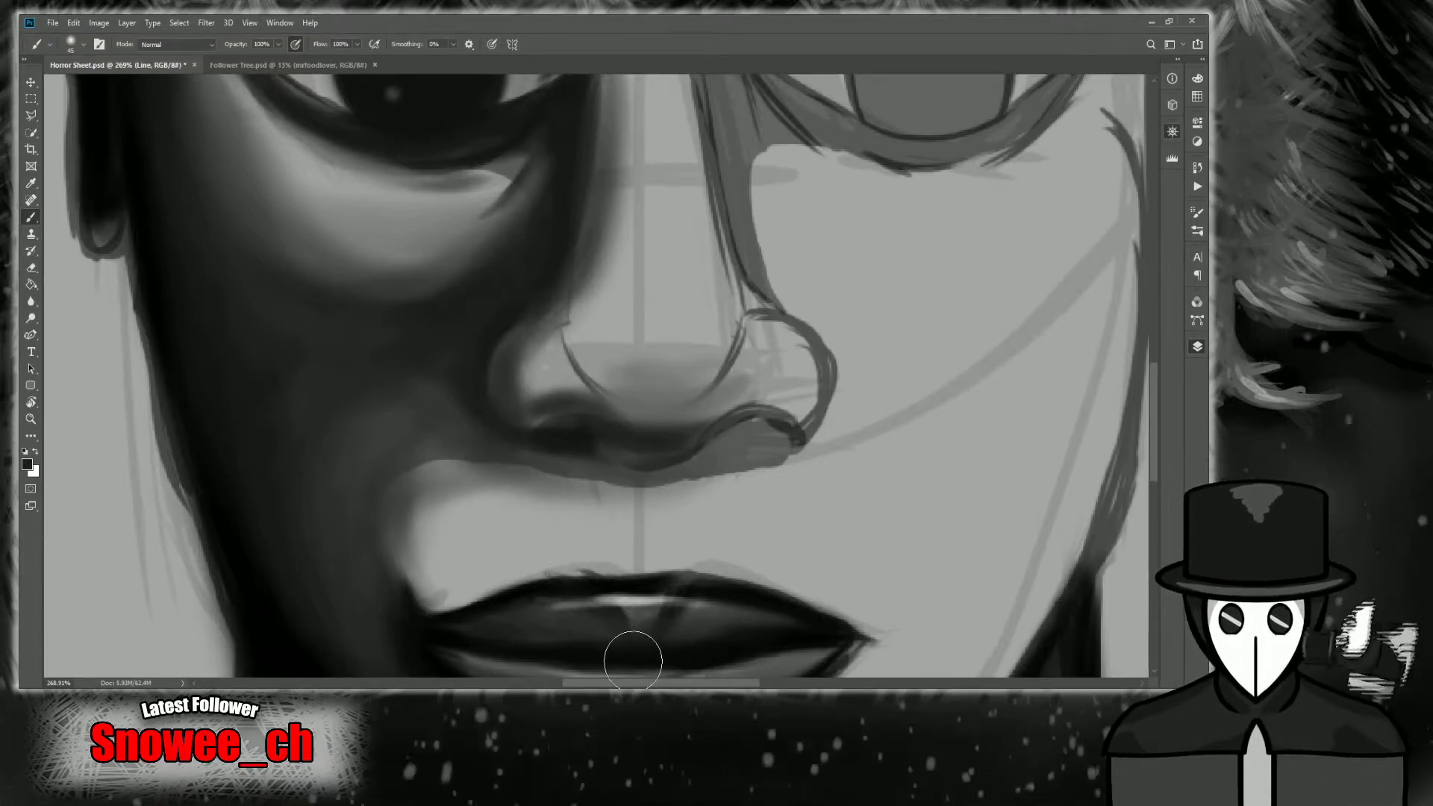
pyautogui.press('i')
pyautogui.press('b')
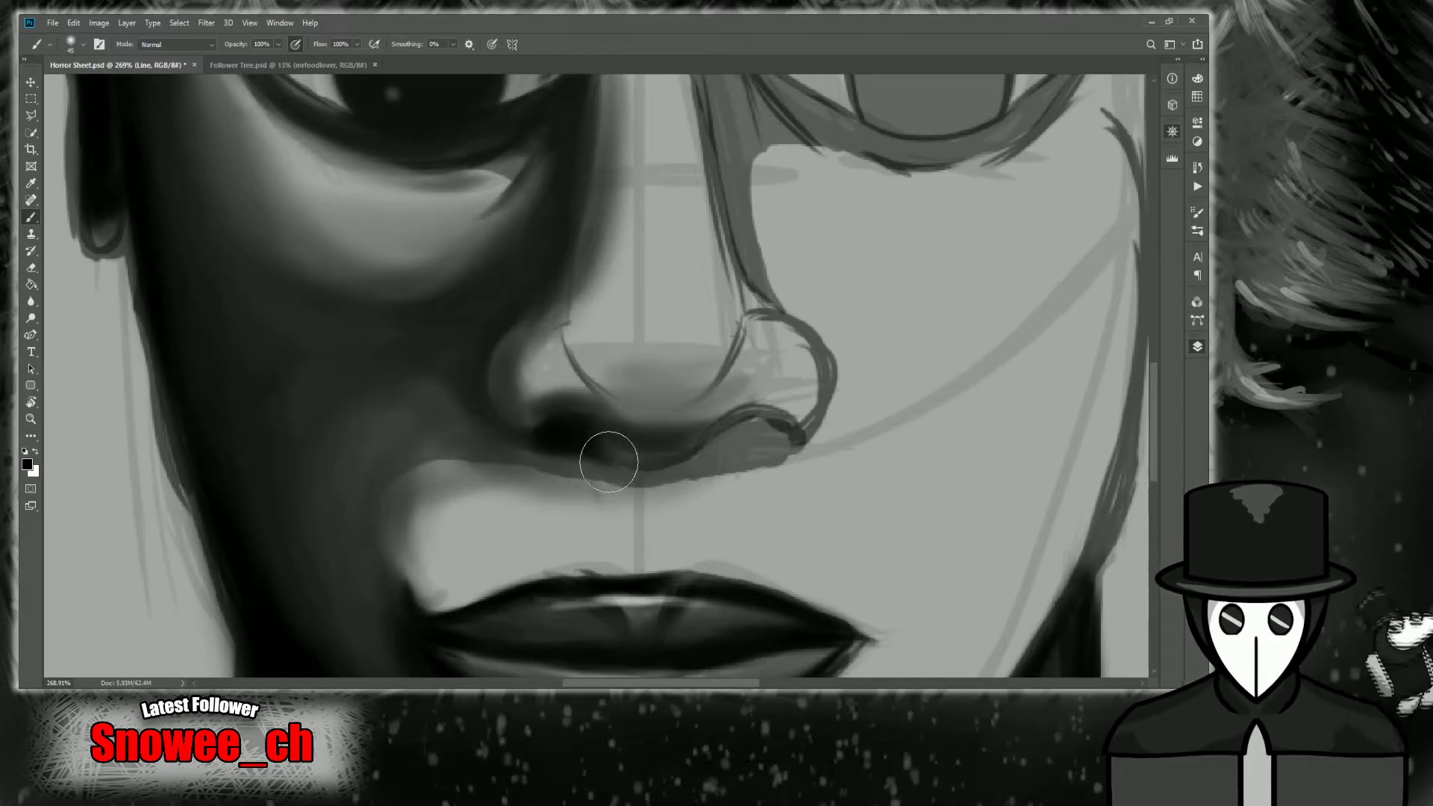
pyautogui.moveTo(674, 461)
pyautogui.mouseDown()
pyautogui.moveTo(788, 442)
pyautogui.moveTo(729, 439)
pyautogui.moveTo(757, 433)
pyautogui.moveTo(665, 463)
pyautogui.mouseUp()
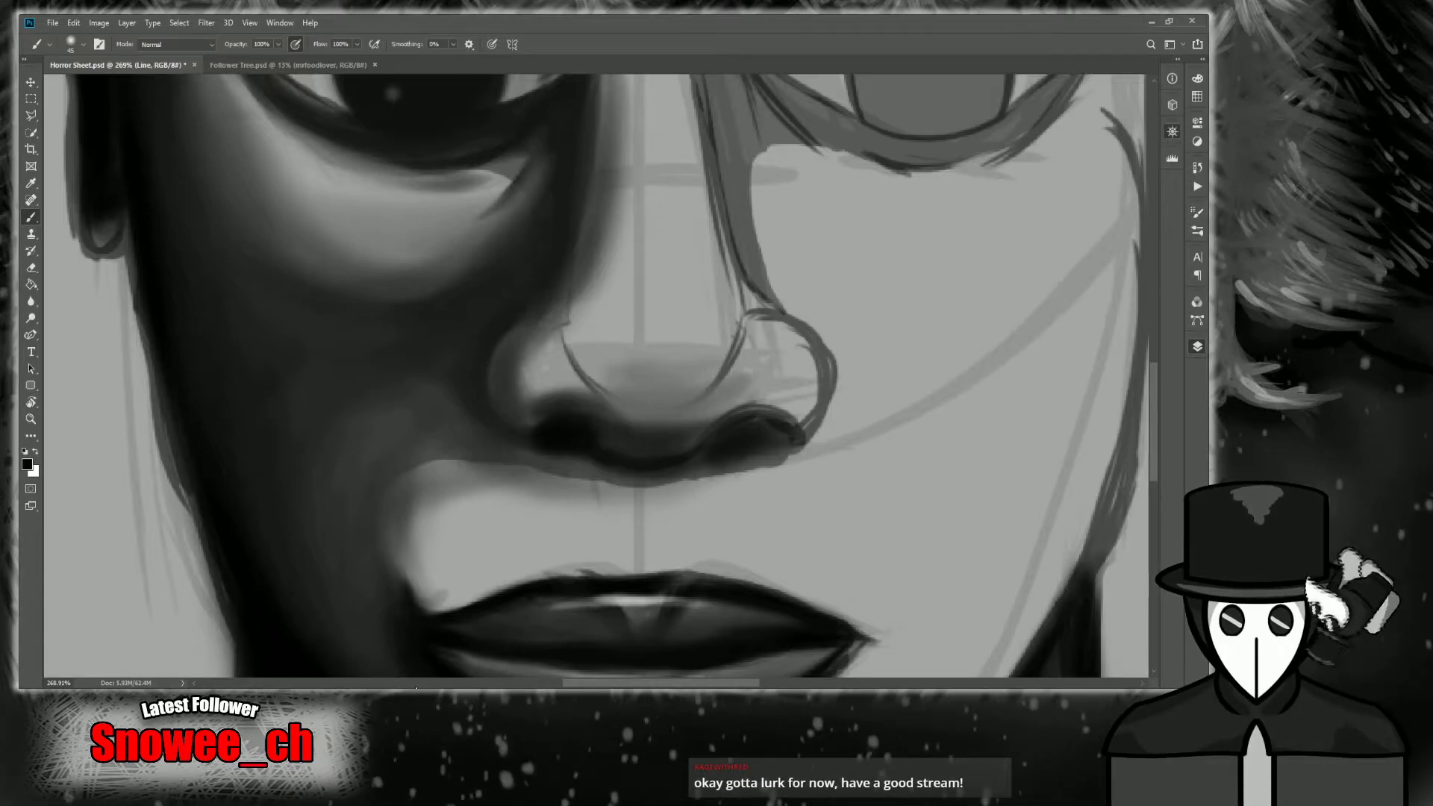
# Sample a gray and soften the sketched contour around the nose tip into shading.
pyautogui.press('z')
pyautogui.moveTo(610, 491)
pyautogui.mouseDown()
pyautogui.moveTo(574, 478)
pyautogui.moveTo(507, 497)
pyautogui.mouseUp()
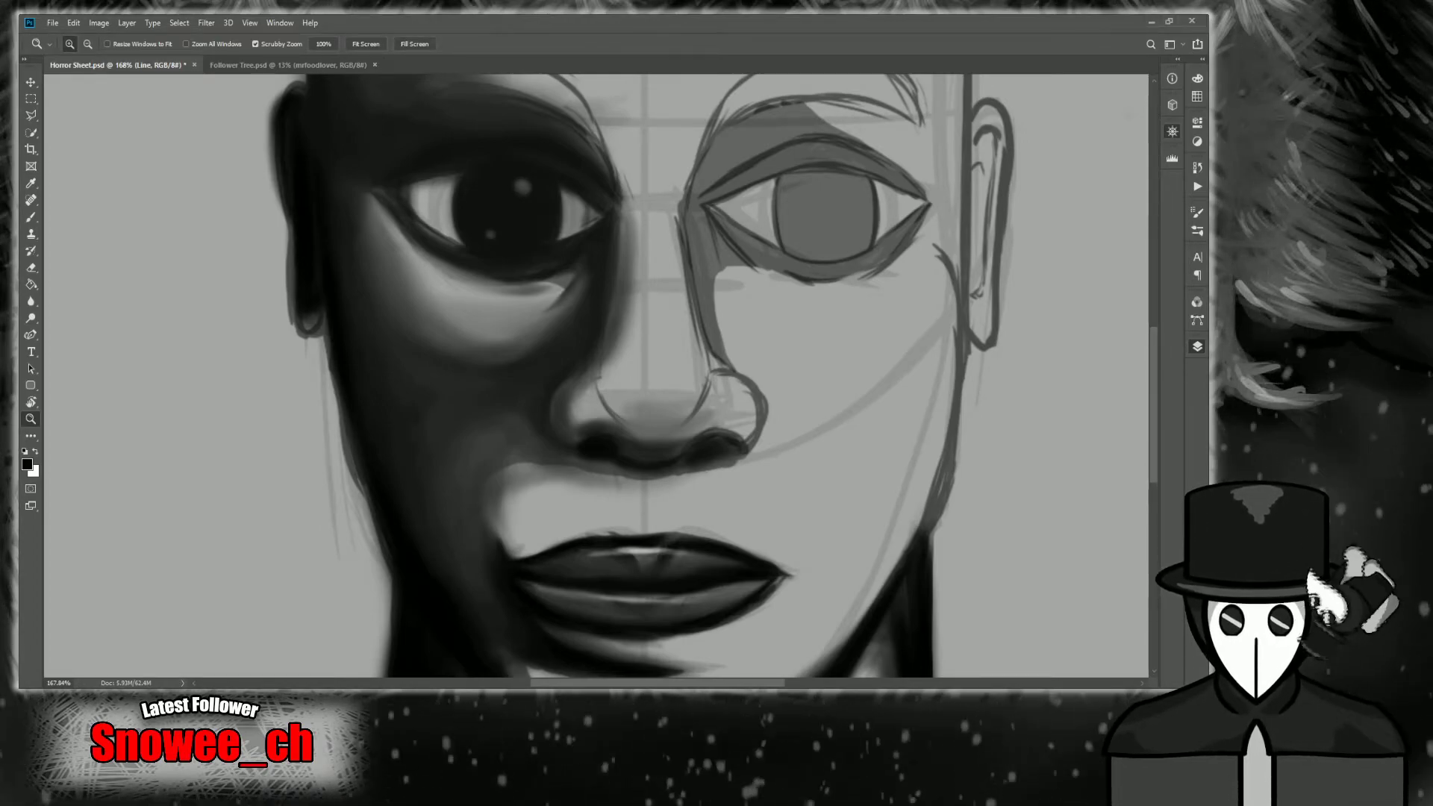
pyautogui.moveTo(627, 450); pyautogui.dragTo(614, 447)
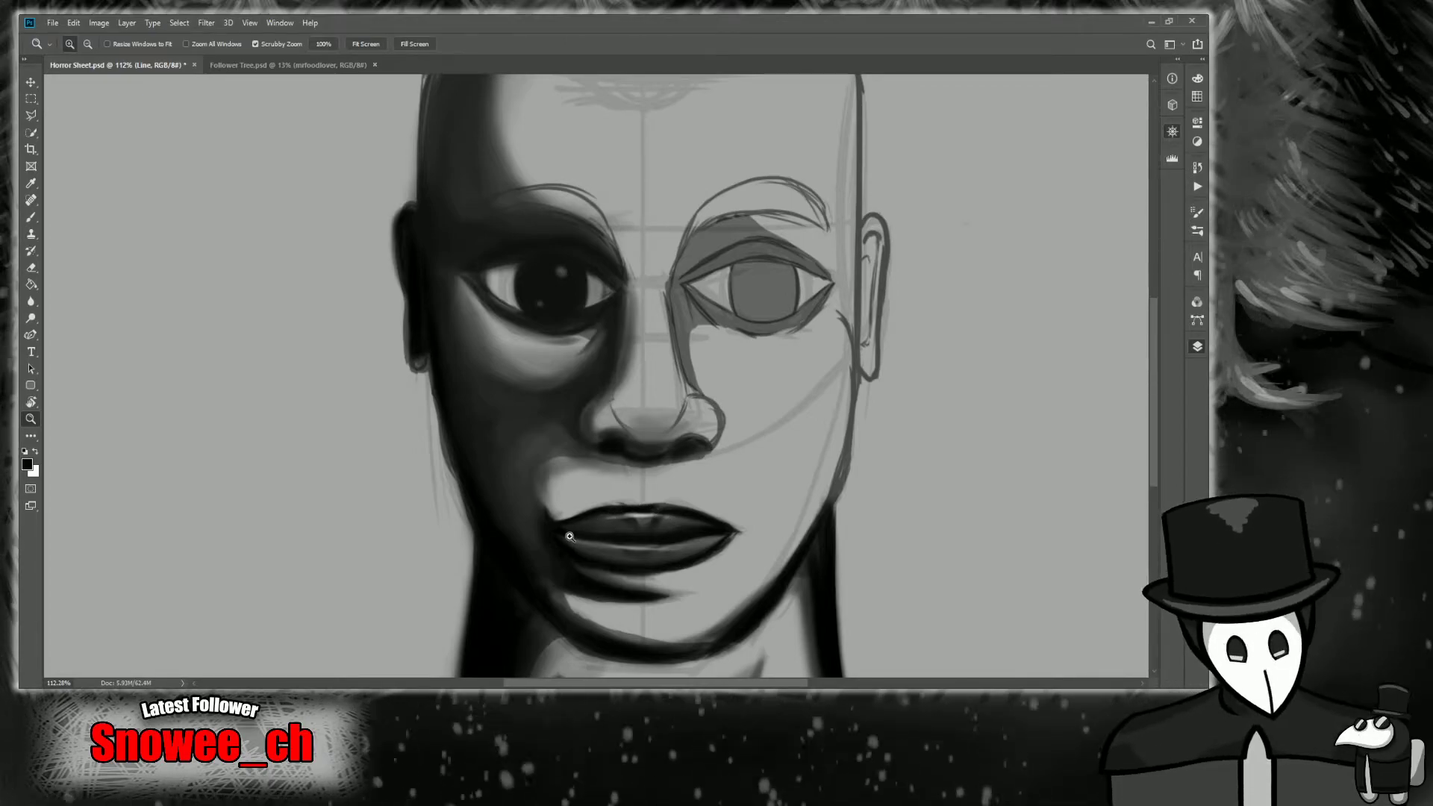
pyautogui.moveTo(658, 447); pyautogui.dragTo(673, 447)
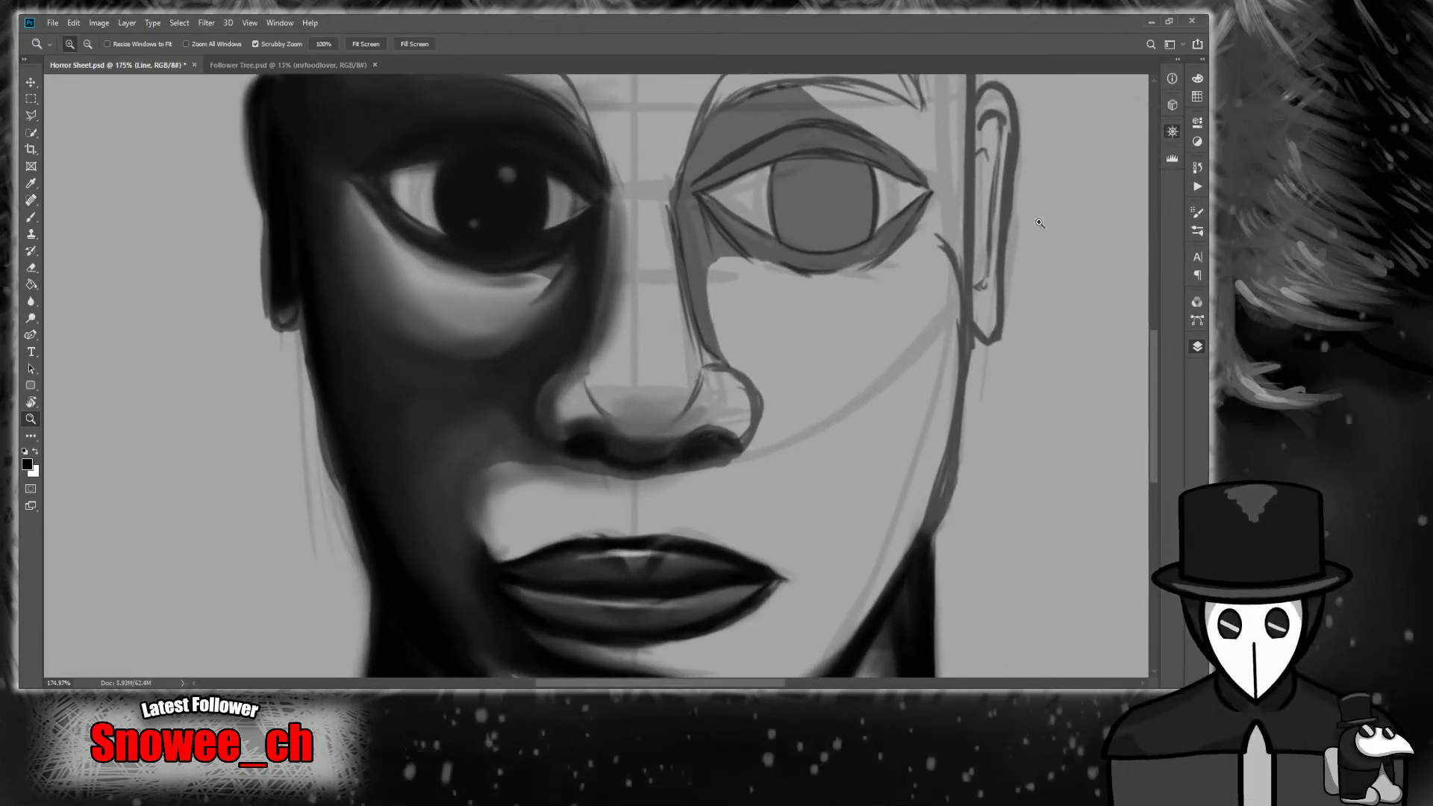
pyautogui.moveTo(1145, 191); pyautogui.dragTo(1109, 276)
pyautogui.moveTo(558, 462); pyautogui.dragTo(563, 458)
pyautogui.press('i')
pyautogui.press('b')
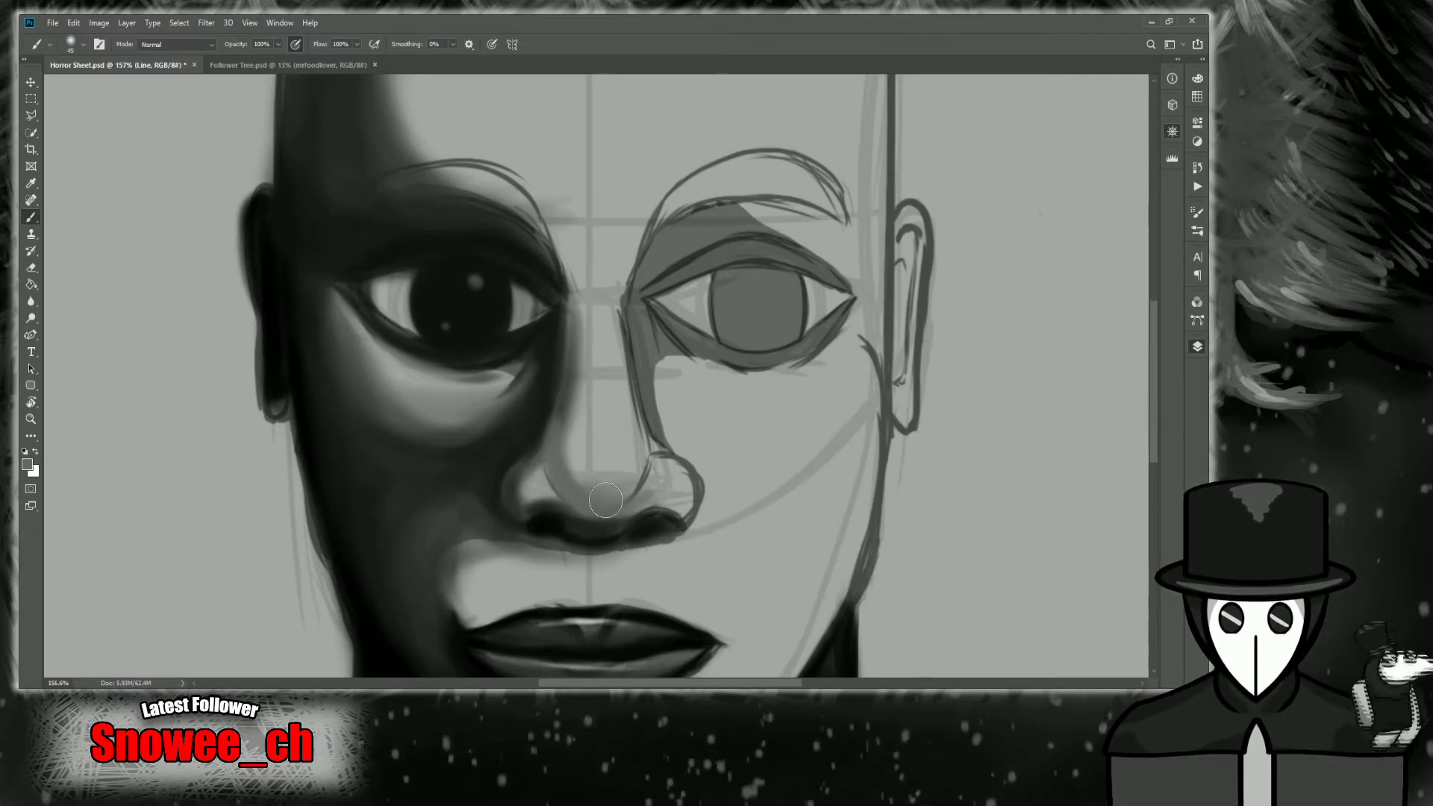
# Sample black and paint a dark curve down the left side of the nose tip and along its underside.
pyautogui.moveTo(809, 230); pyautogui.dragTo(1005, 65)
pyautogui.press('alt')
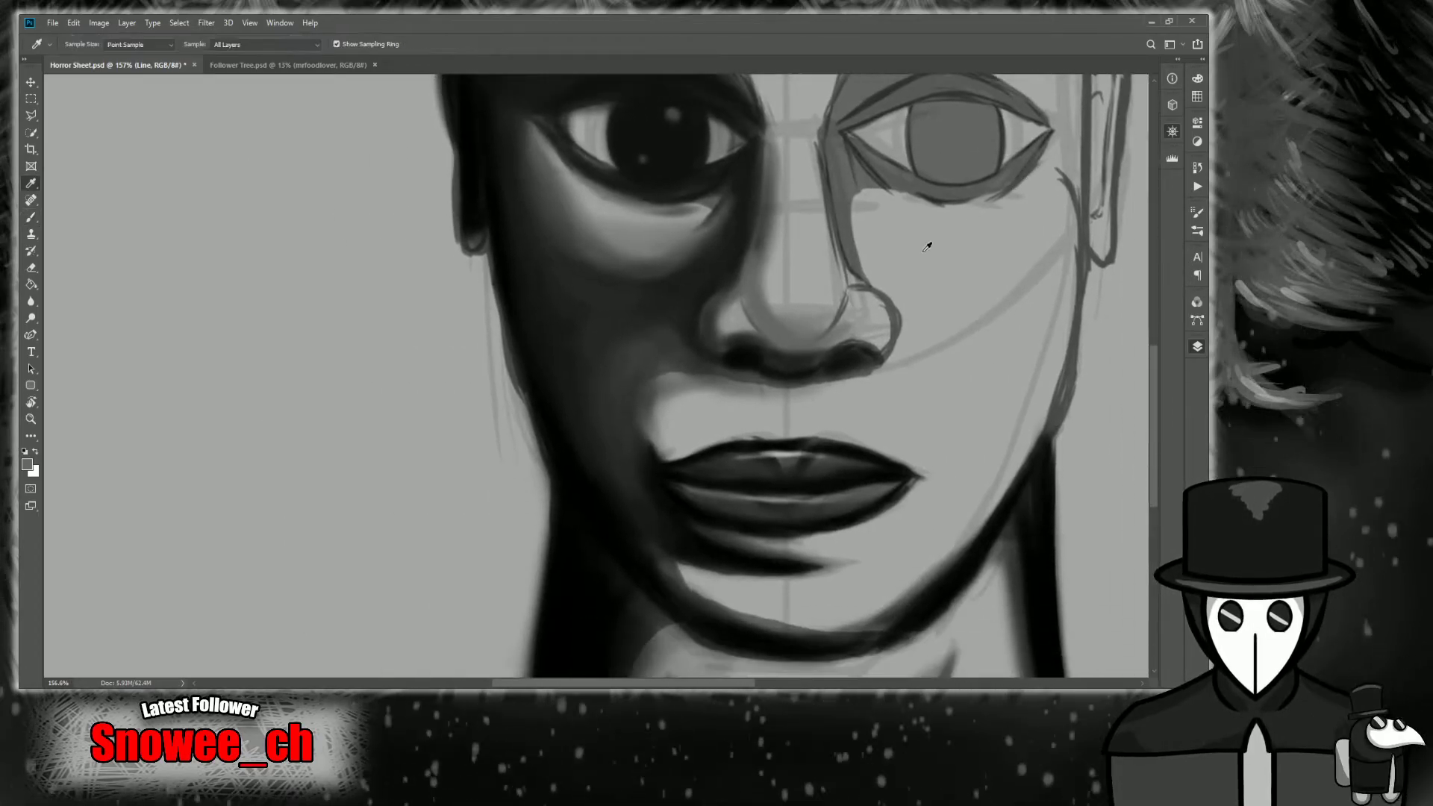
pyautogui.click(761, 345)
pyautogui.press('b')
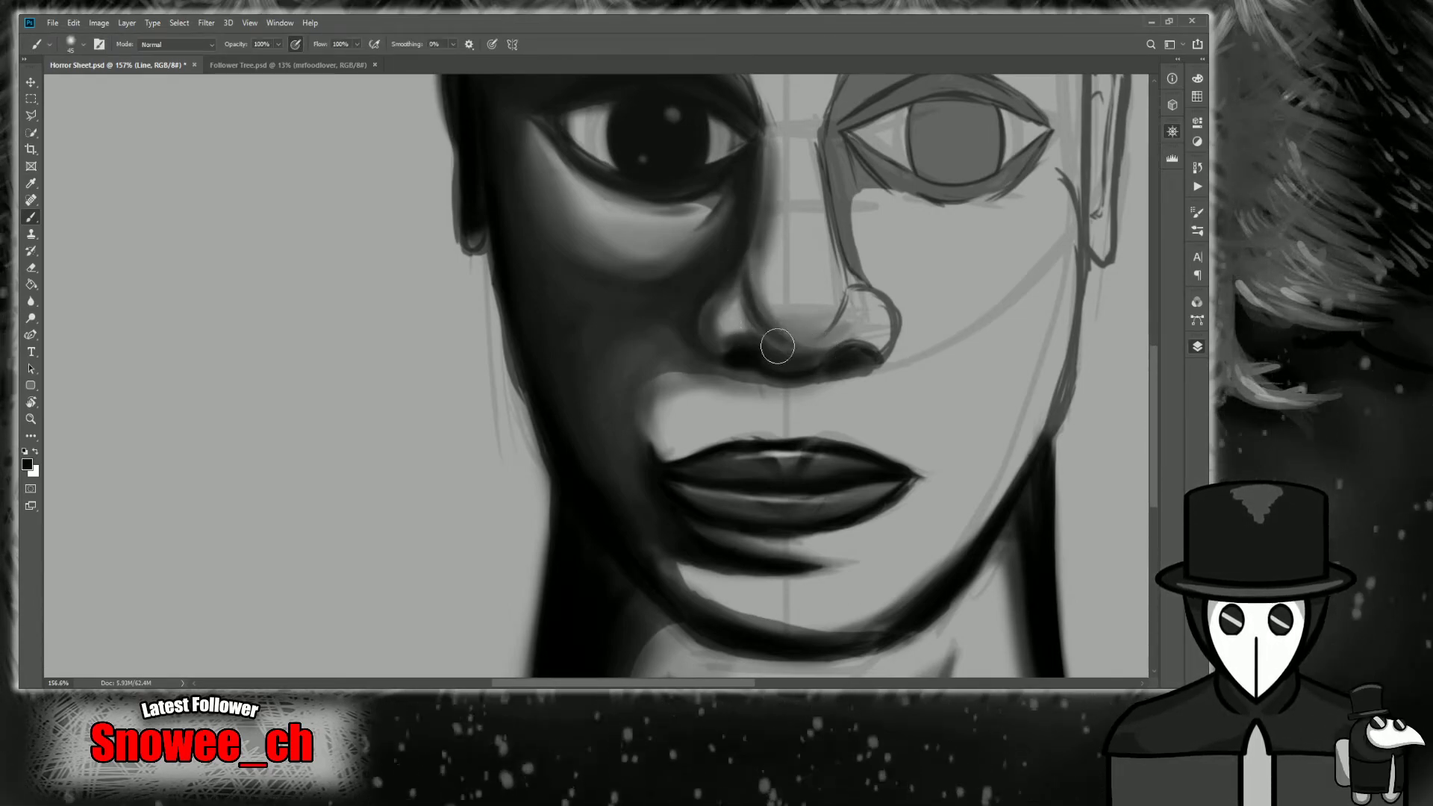
pyautogui.moveTo(747, 266); pyautogui.dragTo(827, 345)
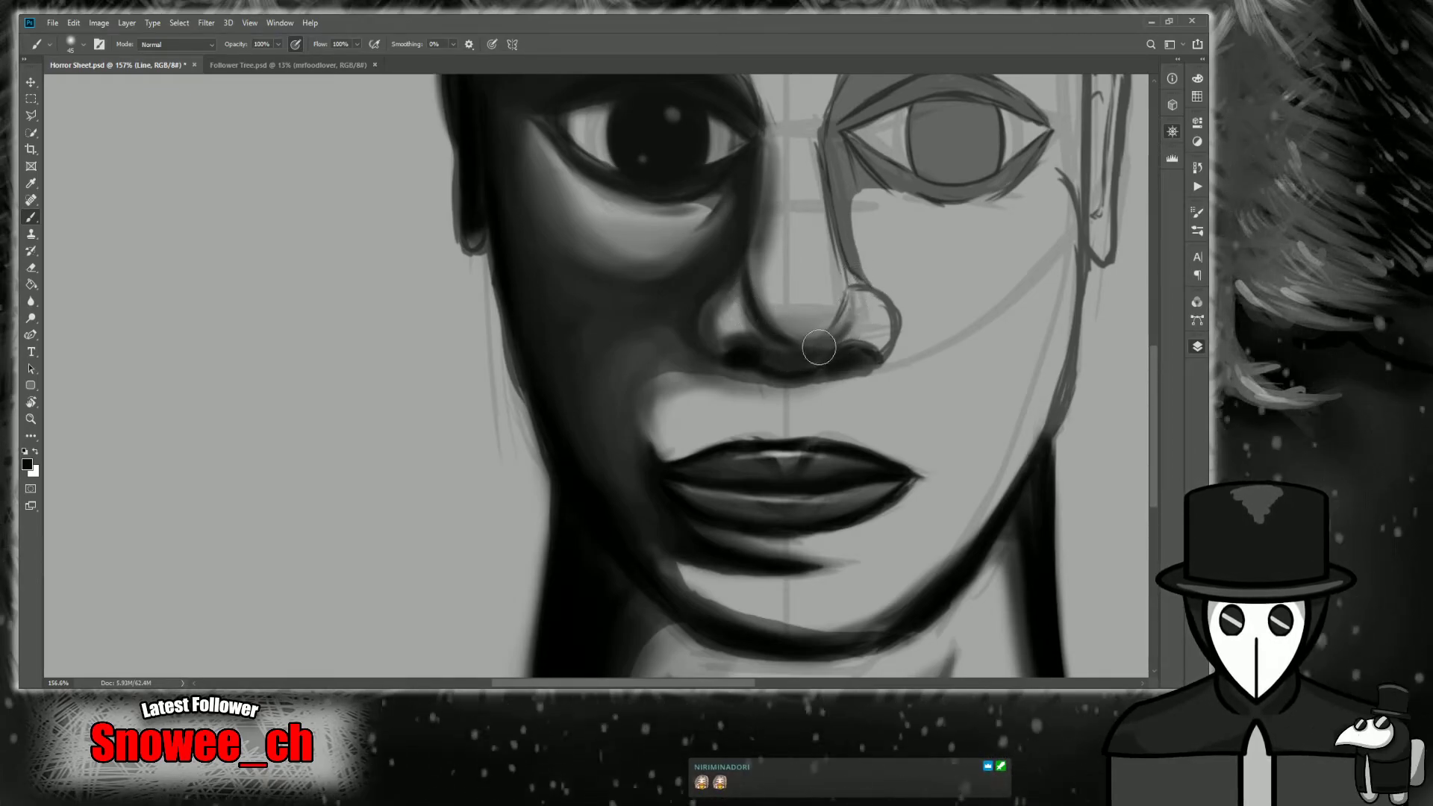
# Paint soft dark shadow up the right side of the nose bridge and over the right eye's upper lid.
pyautogui.press('z')
pyautogui.moveTo(866, 373); pyautogui.dragTo(804, 382)
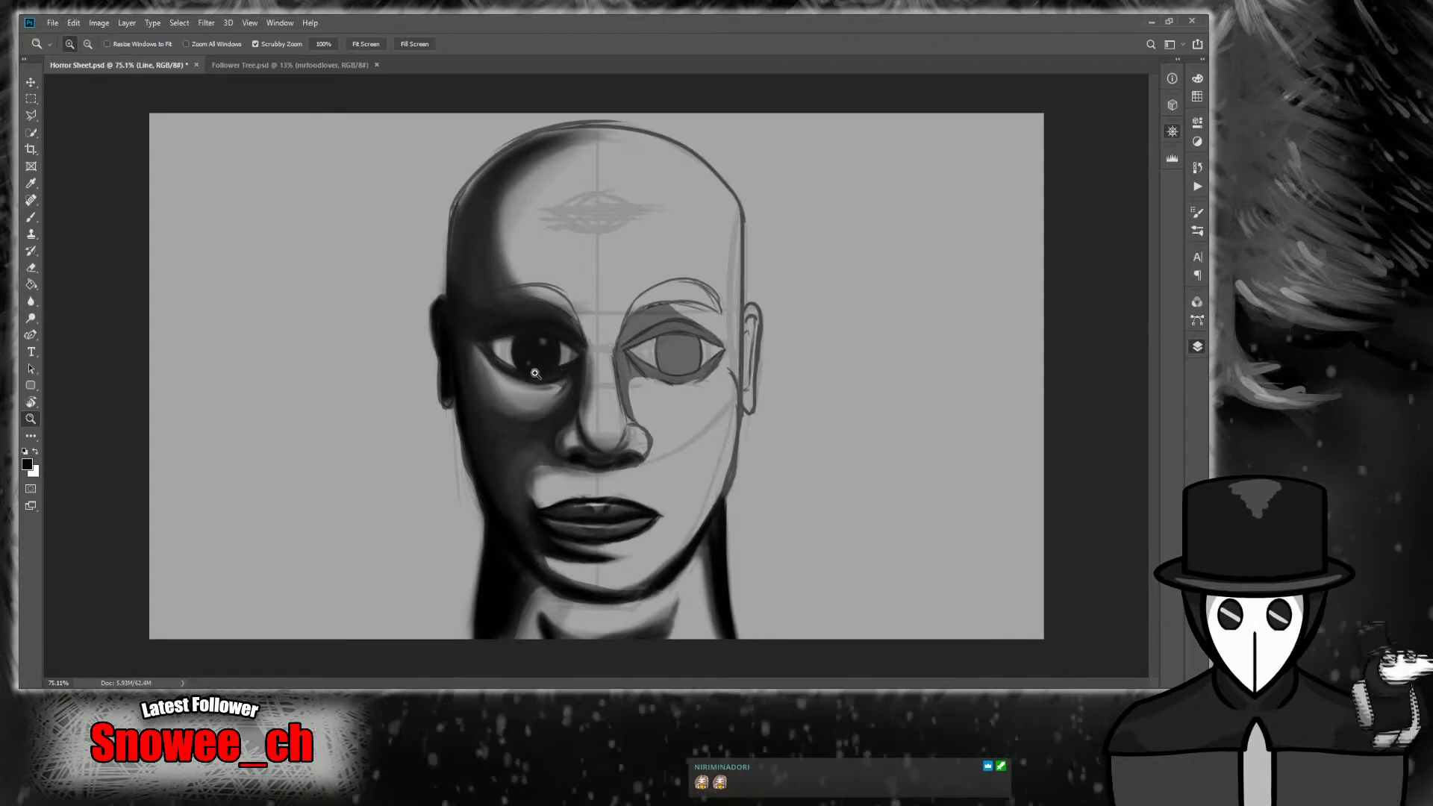
pyautogui.moveTo(543, 372); pyautogui.dragTo(595, 386)
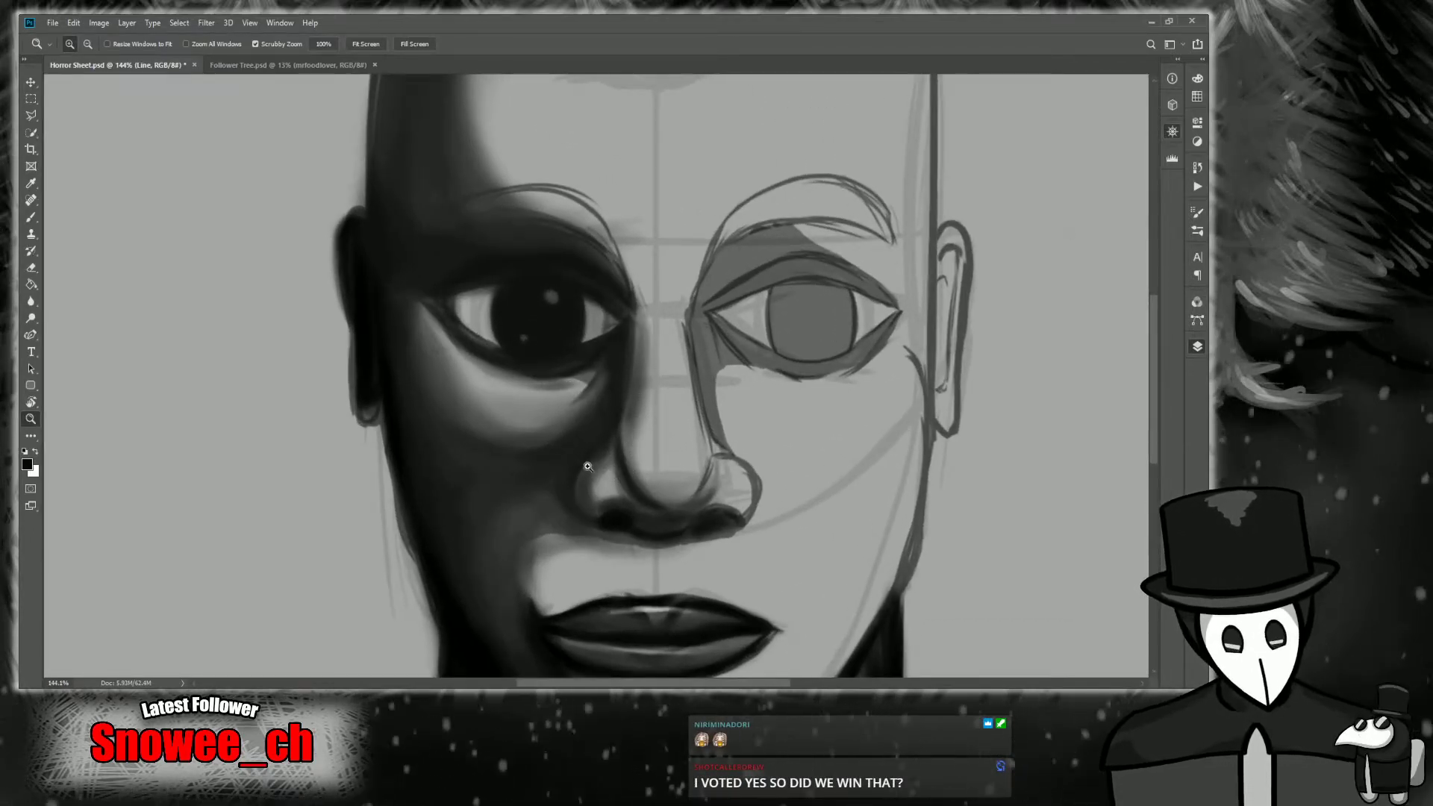
pyautogui.moveTo(563, 341); pyautogui.dragTo(557, 372)
pyautogui.press('i')
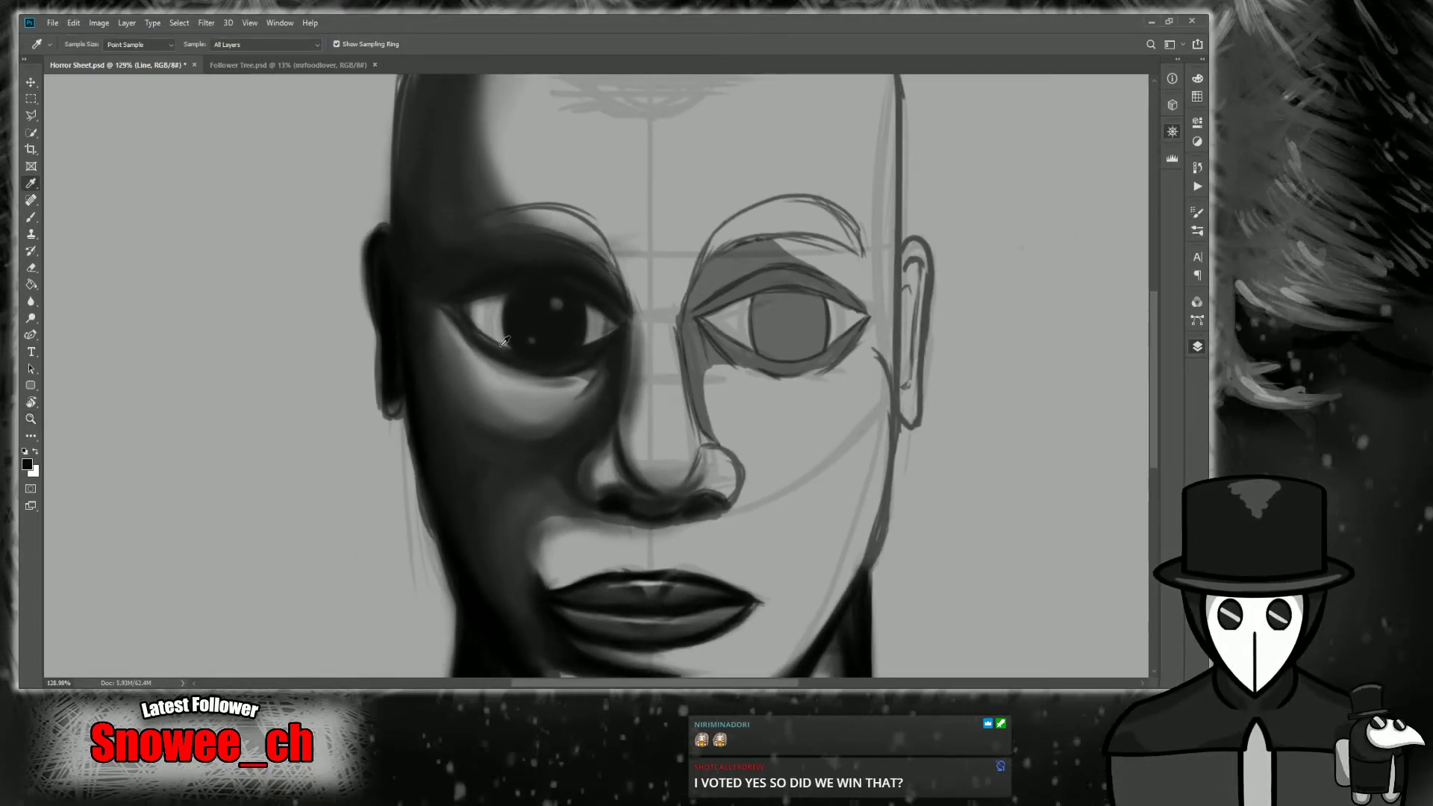
pyautogui.moveTo(1142, 143); pyautogui.dragTo(1026, 171)
pyautogui.press('z')
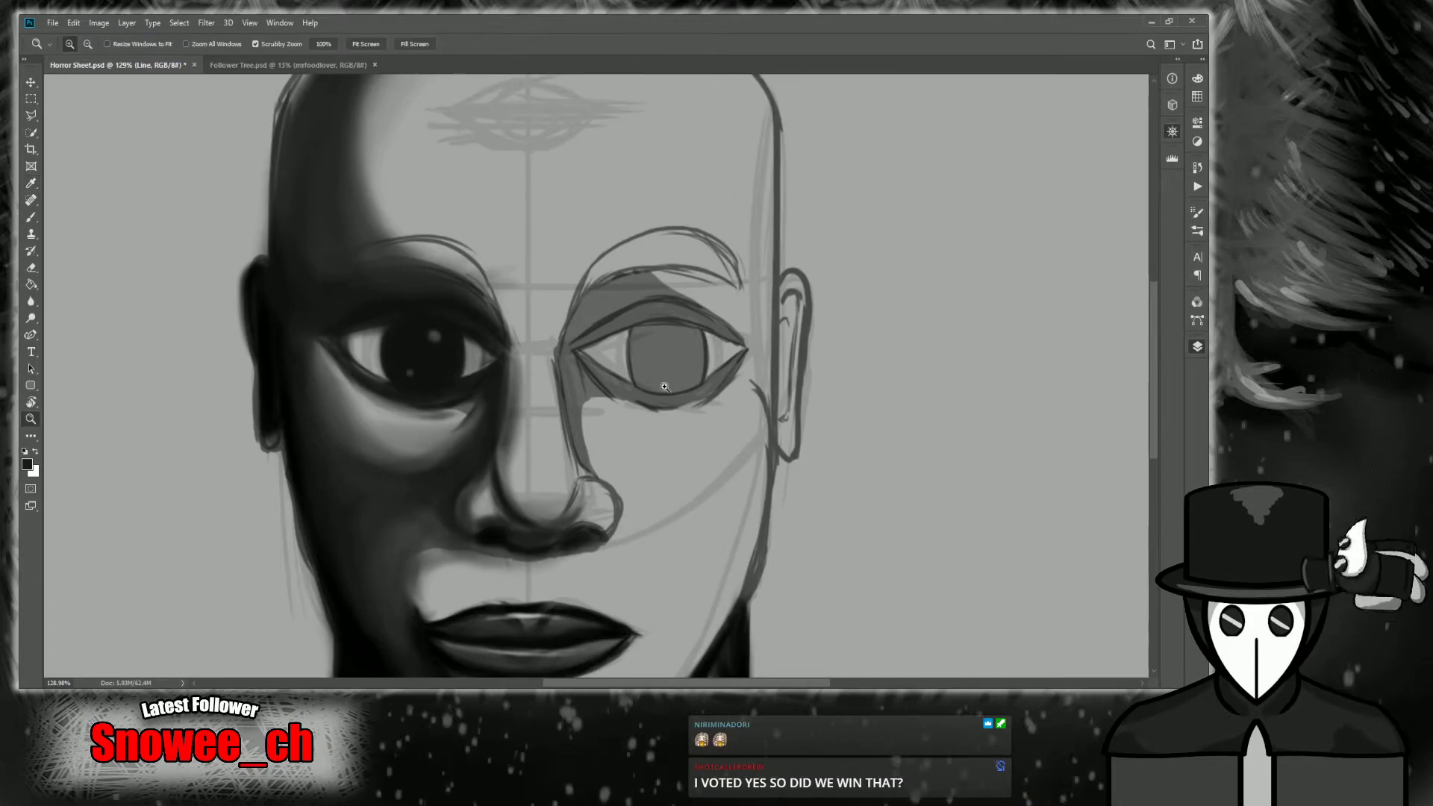
pyautogui.moveTo(659, 383); pyautogui.dragTo(676, 384)
pyautogui.press('b')
pyautogui.moveTo(587, 484)
pyautogui.mouseDown()
pyautogui.moveTo(550, 413)
pyautogui.moveTo(570, 450)
pyautogui.moveTo(554, 309)
pyautogui.moveTo(562, 433)
pyautogui.moveTo(565, 326)
pyautogui.moveTo(546, 390)
pyautogui.moveTo(573, 296)
pyautogui.moveTo(547, 357)
pyautogui.moveTo(600, 247)
pyautogui.moveTo(554, 360)
pyautogui.moveTo(620, 250)
pyautogui.moveTo(588, 270)
pyautogui.moveTo(634, 250)
pyautogui.moveTo(576, 274)
pyautogui.moveTo(638, 241)
pyautogui.moveTo(718, 282)
pyautogui.moveTo(628, 244)
pyautogui.moveTo(593, 269)
pyautogui.moveTo(638, 270)
pyautogui.moveTo(553, 322)
pyautogui.moveTo(663, 276)
pyautogui.moveTo(591, 274)
pyautogui.moveTo(562, 327)
pyautogui.moveTo(649, 270)
pyautogui.moveTo(577, 321)
pyautogui.moveTo(714, 289)
pyautogui.moveTo(572, 314)
pyautogui.moveTo(742, 301)
pyautogui.mouseUp()
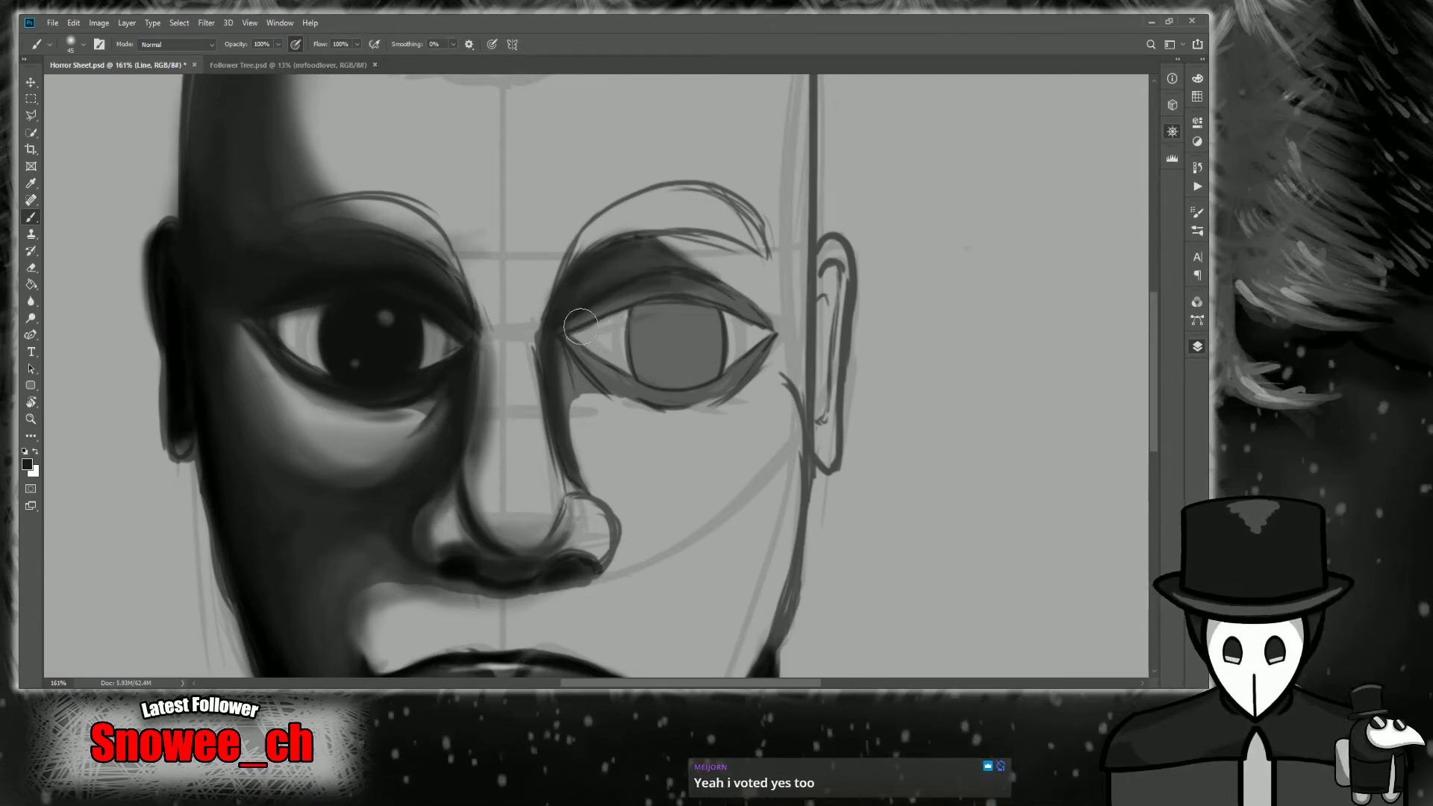
pyautogui.moveTo(705, 287); pyautogui.dragTo(765, 302)
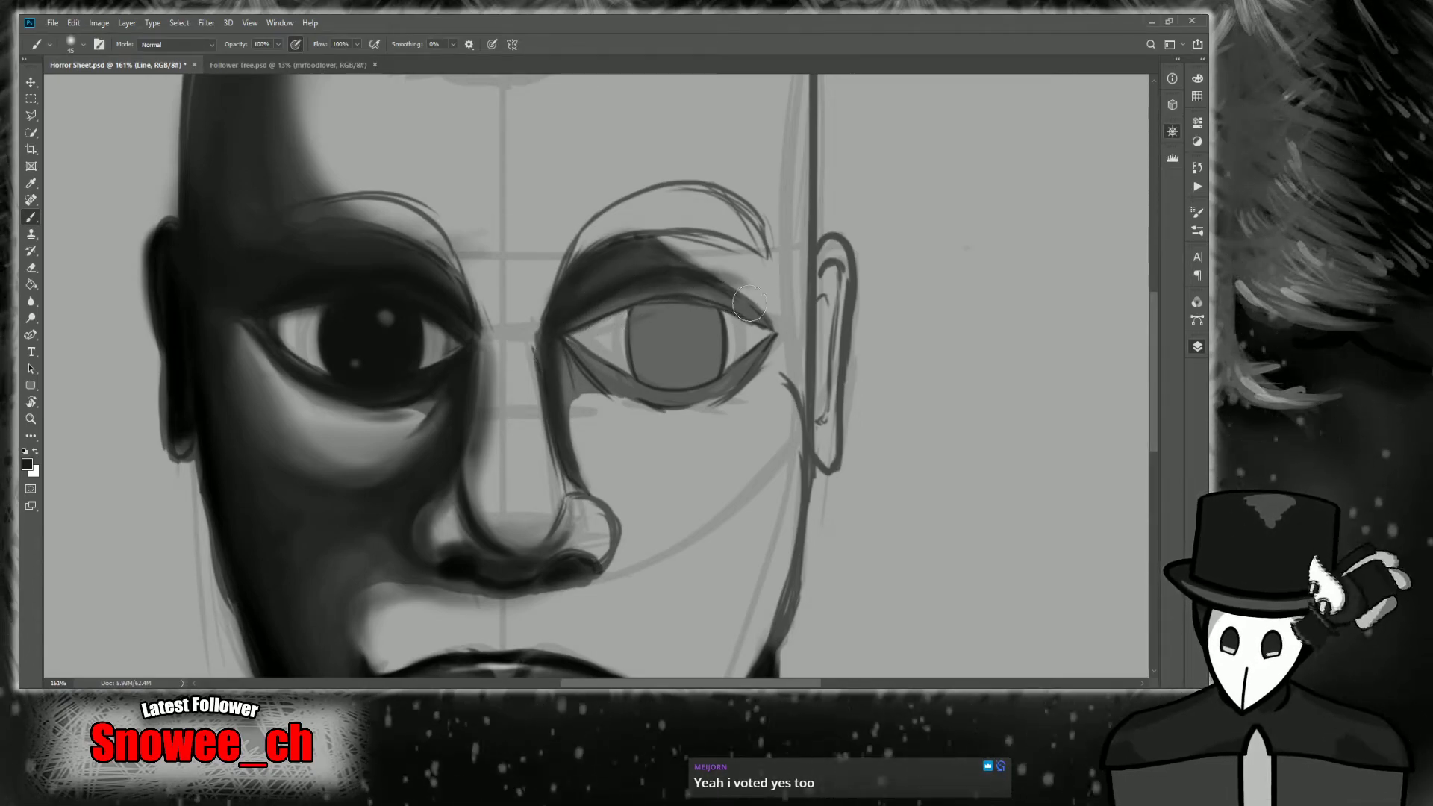
pyautogui.moveTo(659, 275); pyautogui.dragTo(766, 328)
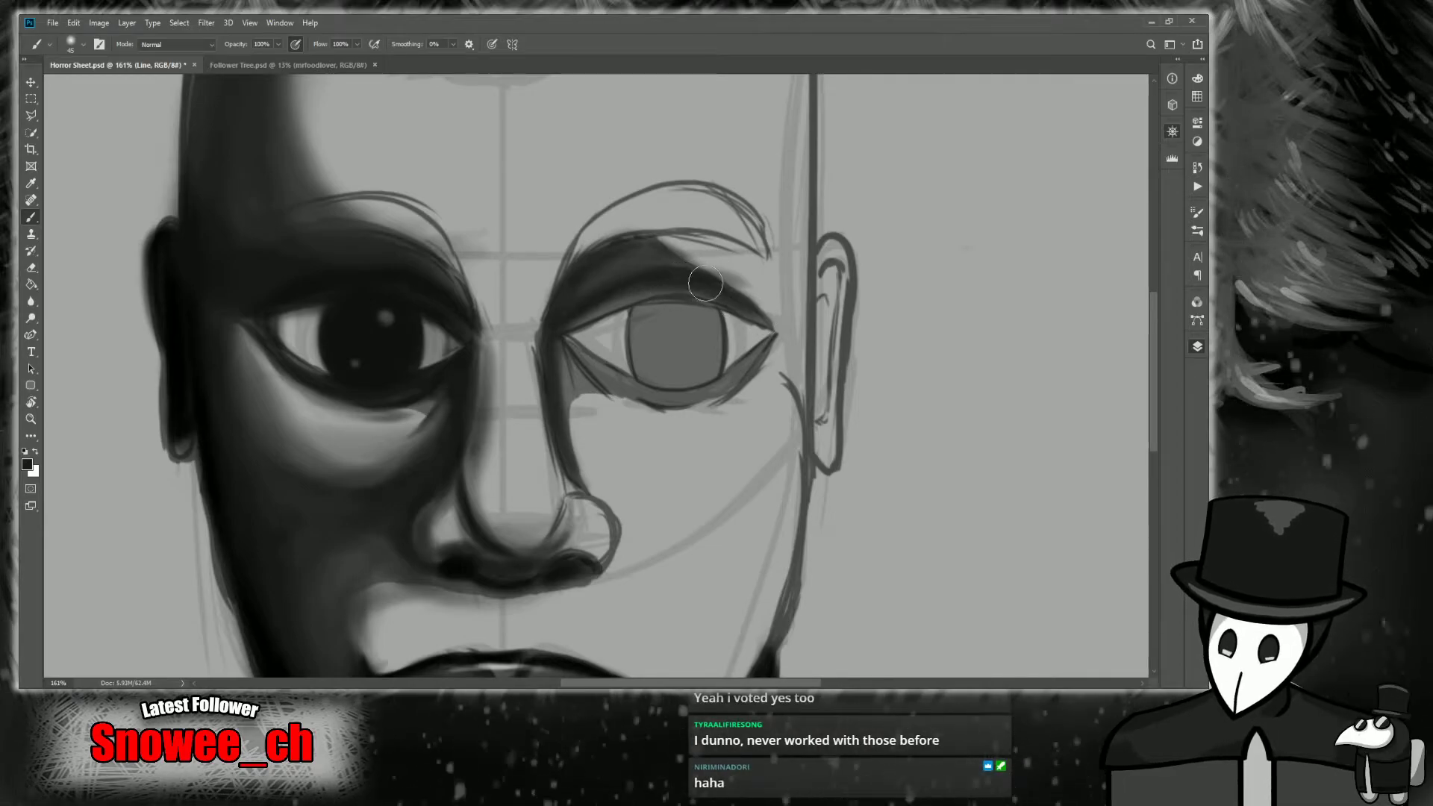
# Darken the right eye's inner corner and shade along its lower lid beneath the iris.
pyautogui.scroll(3, 548, 335)
pyautogui.moveTo(538, 320)
pyautogui.mouseDown()
pyautogui.moveTo(643, 276)
pyautogui.moveTo(618, 292)
pyautogui.moveTo(773, 288)
pyautogui.moveTo(644, 284)
pyautogui.moveTo(864, 311)
pyautogui.moveTo(829, 294)
pyautogui.moveTo(850, 295)
pyautogui.moveTo(630, 281)
pyautogui.mouseUp()
pyautogui.moveTo(564, 363)
pyautogui.mouseDown()
pyautogui.moveTo(671, 413)
pyautogui.moveTo(583, 365)
pyautogui.moveTo(647, 424)
pyautogui.moveTo(742, 449)
pyautogui.moveTo(564, 392)
pyautogui.moveTo(714, 431)
pyautogui.moveTo(870, 403)
pyautogui.mouseUp()
pyautogui.moveTo(688, 438)
pyautogui.mouseDown()
pyautogui.moveTo(907, 362)
pyautogui.moveTo(709, 427)
pyautogui.mouseUp()
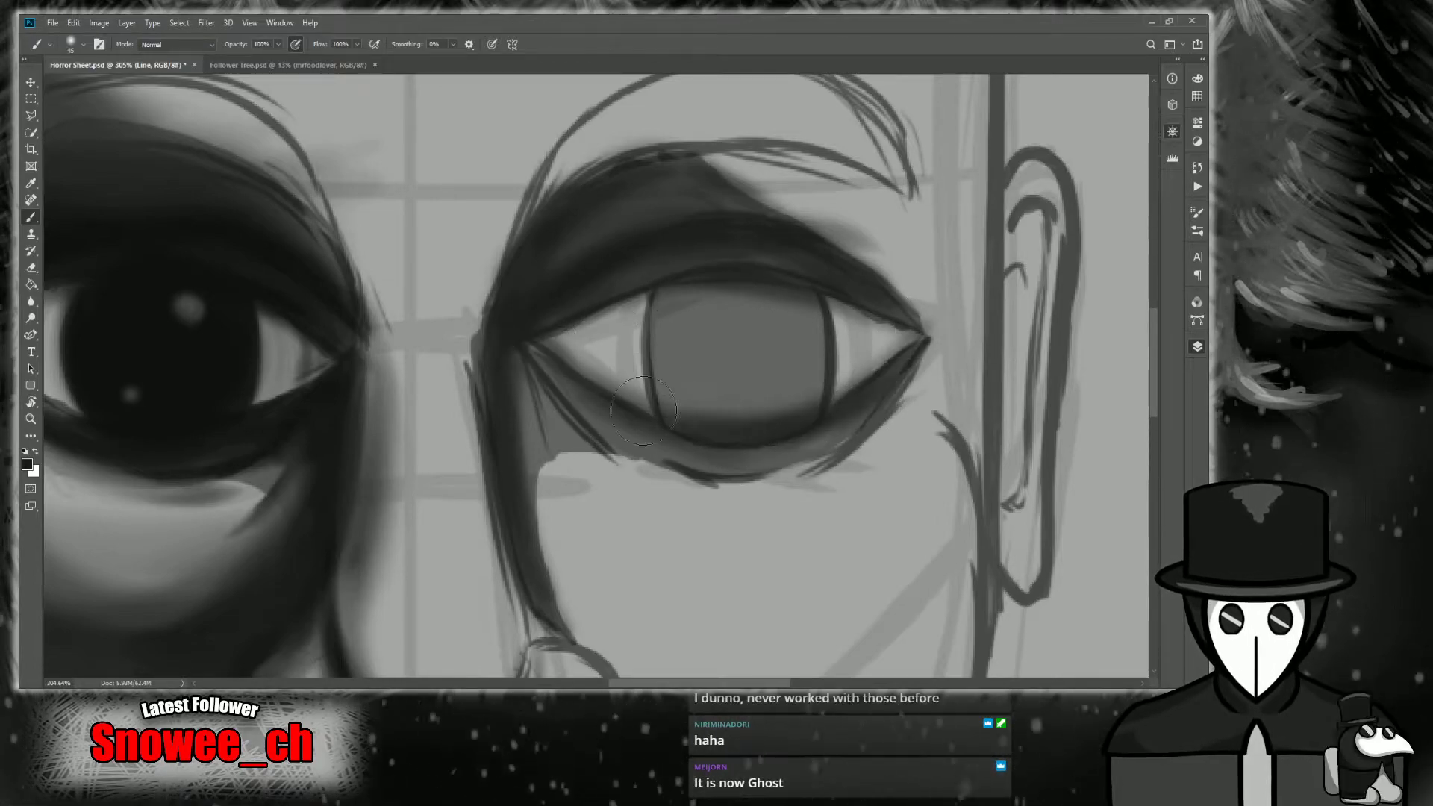
# Shrink the brush and draw thin dark crease lines below the right eye's inner corner.
pyautogui.press('[')
pyautogui.press('[')
pyautogui.press('[')
pyautogui.press('[')
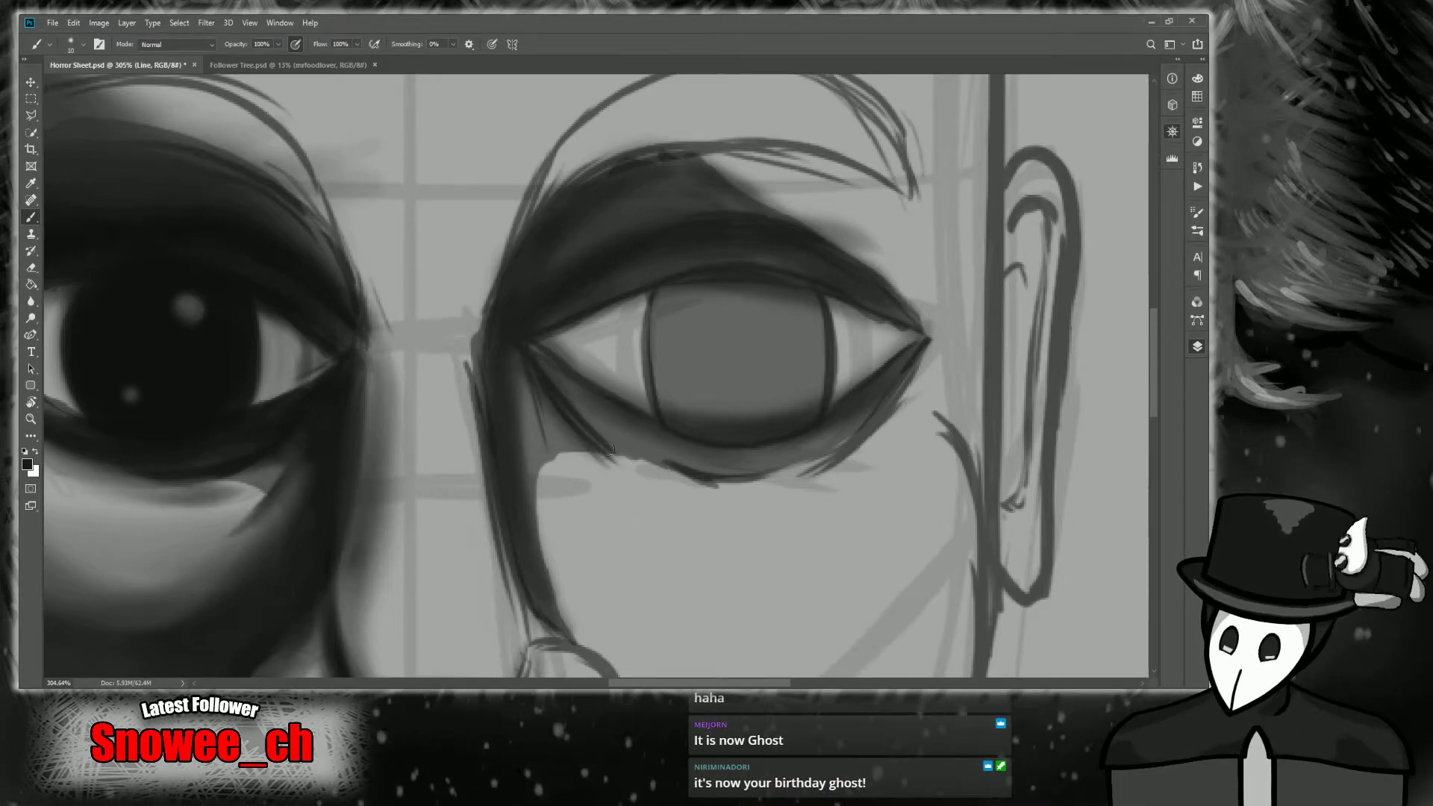
pyautogui.moveTo(628, 468); pyautogui.dragTo(698, 500)
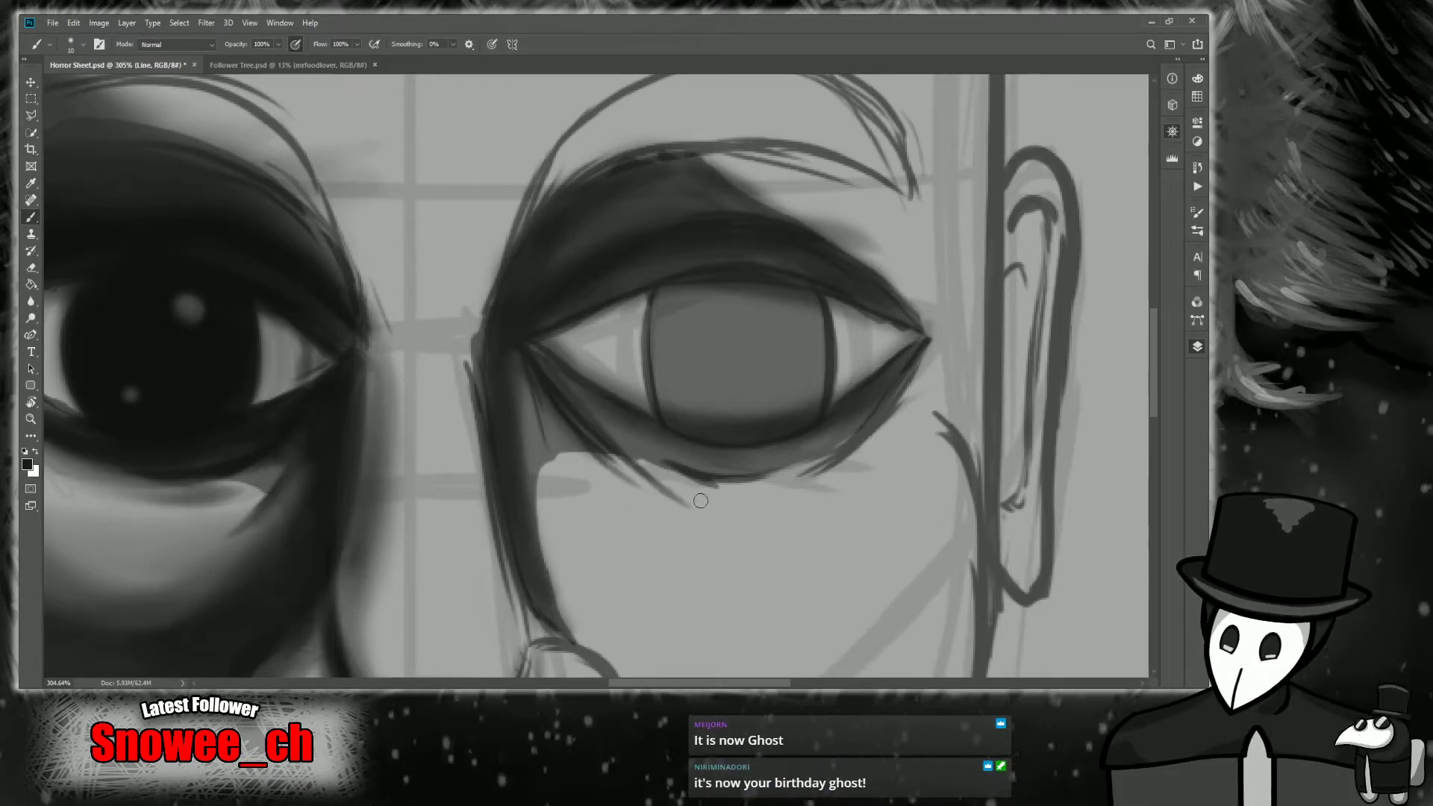
pyautogui.moveTo(526, 375); pyautogui.dragTo(556, 491)
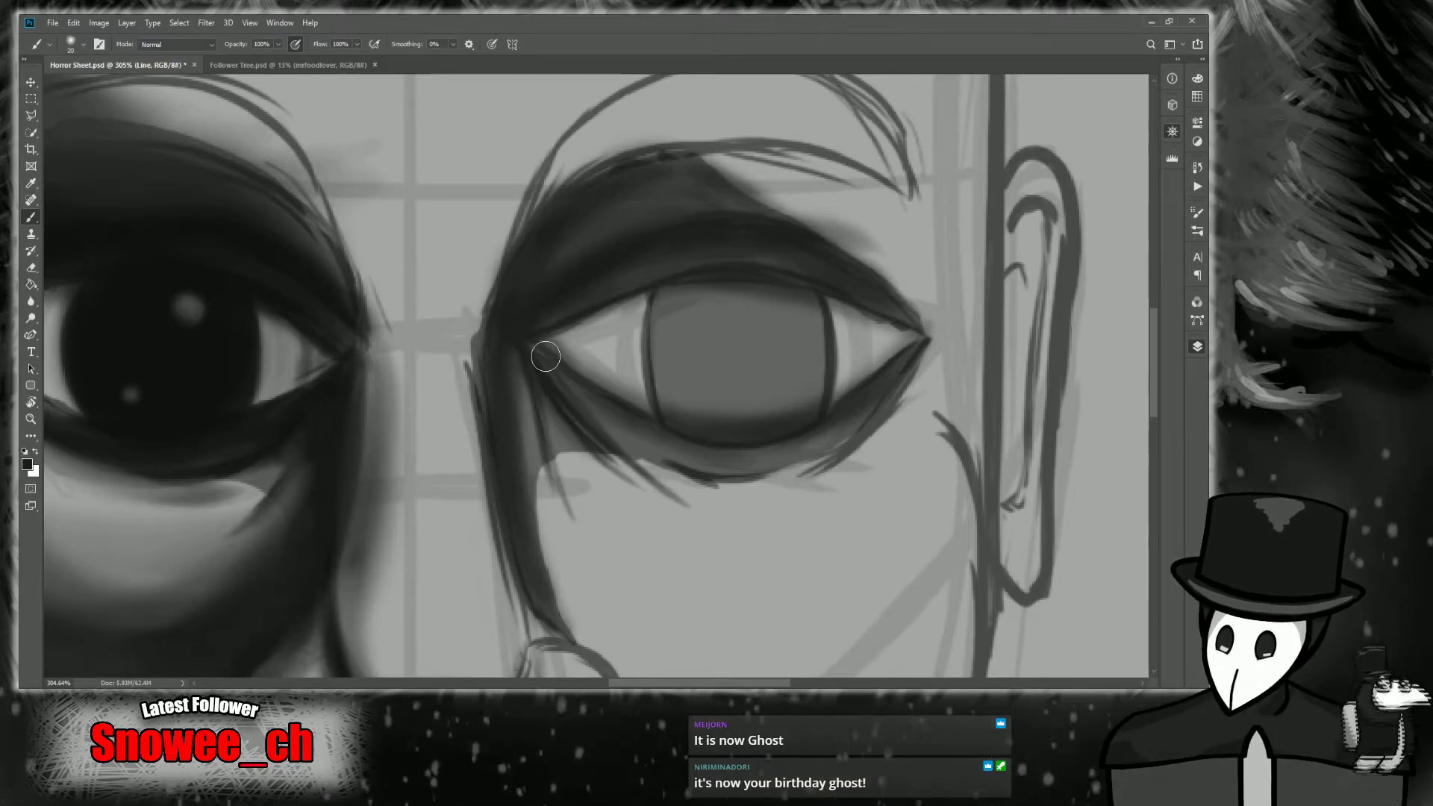
# Darken the right eye's upper and lower lids and fill its iris with near-black.
pyautogui.moveTo(545, 357); pyautogui.dragTo(703, 441)
pyautogui.moveTo(604, 392); pyautogui.dragTo(826, 424)
pyautogui.moveTo(693, 438); pyautogui.dragTo(901, 368)
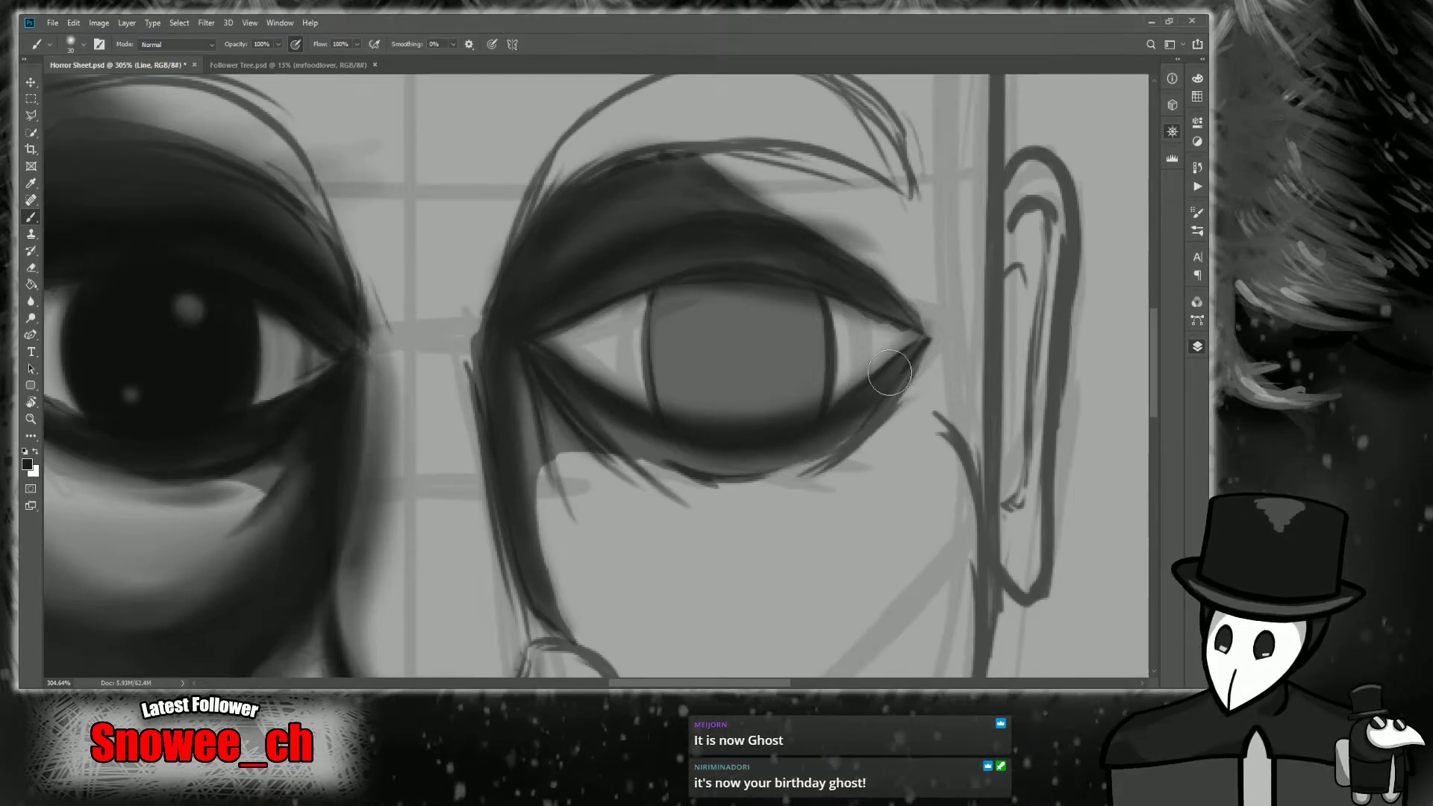
pyautogui.moveTo(704, 430)
pyautogui.mouseDown()
pyautogui.moveTo(675, 267)
pyautogui.moveTo(671, 318)
pyautogui.moveTo(696, 390)
pyautogui.moveTo(672, 330)
pyautogui.moveTo(756, 383)
pyautogui.moveTo(695, 413)
pyautogui.moveTo(733, 284)
pyautogui.moveTo(782, 310)
pyautogui.moveTo(803, 394)
pyautogui.moveTo(791, 337)
pyautogui.moveTo(791, 397)
pyautogui.moveTo(695, 363)
pyautogui.moveTo(706, 274)
pyautogui.moveTo(678, 328)
pyautogui.moveTo(678, 282)
pyautogui.moveTo(774, 385)
pyautogui.mouseUp()
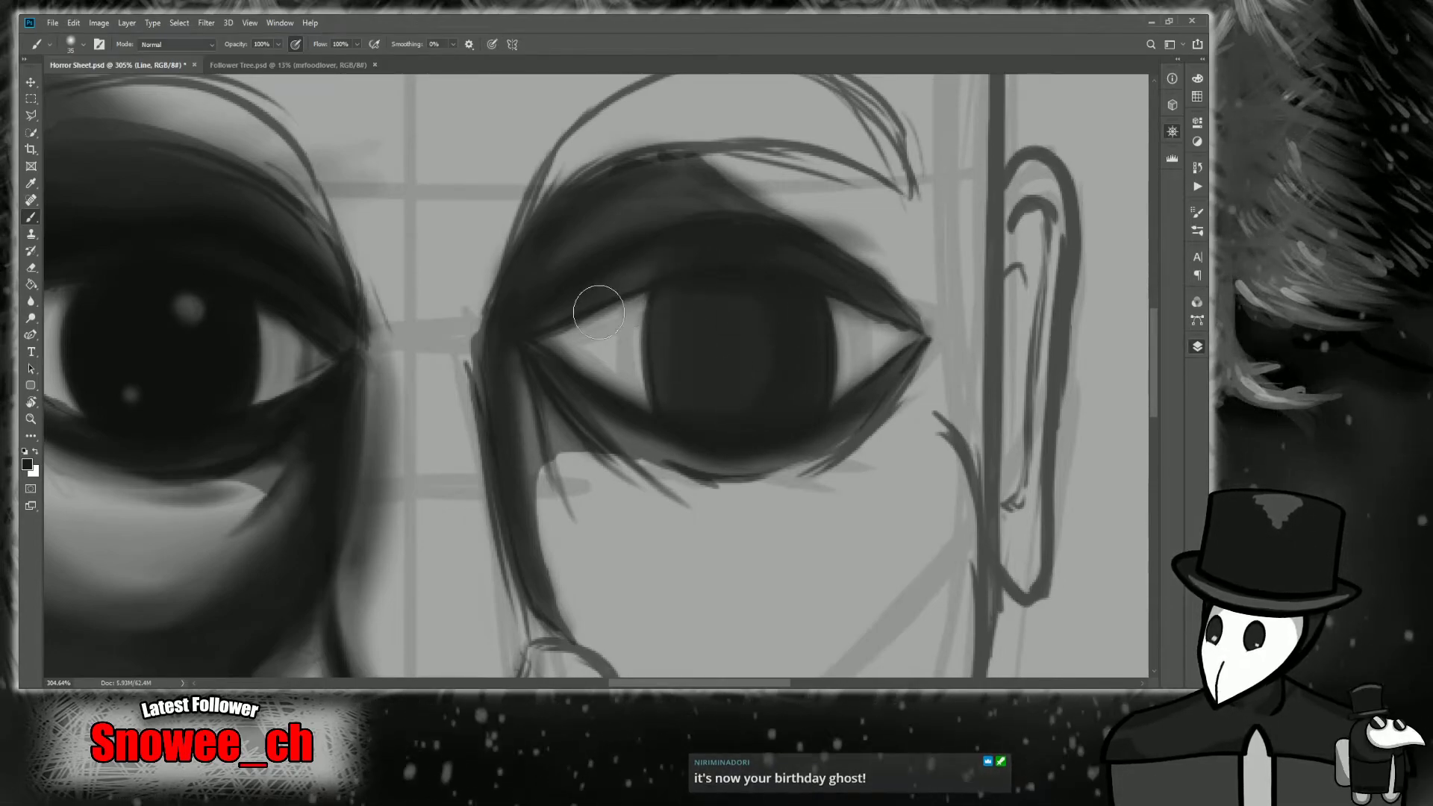
pyautogui.moveTo(804, 242); pyautogui.dragTo(923, 317)
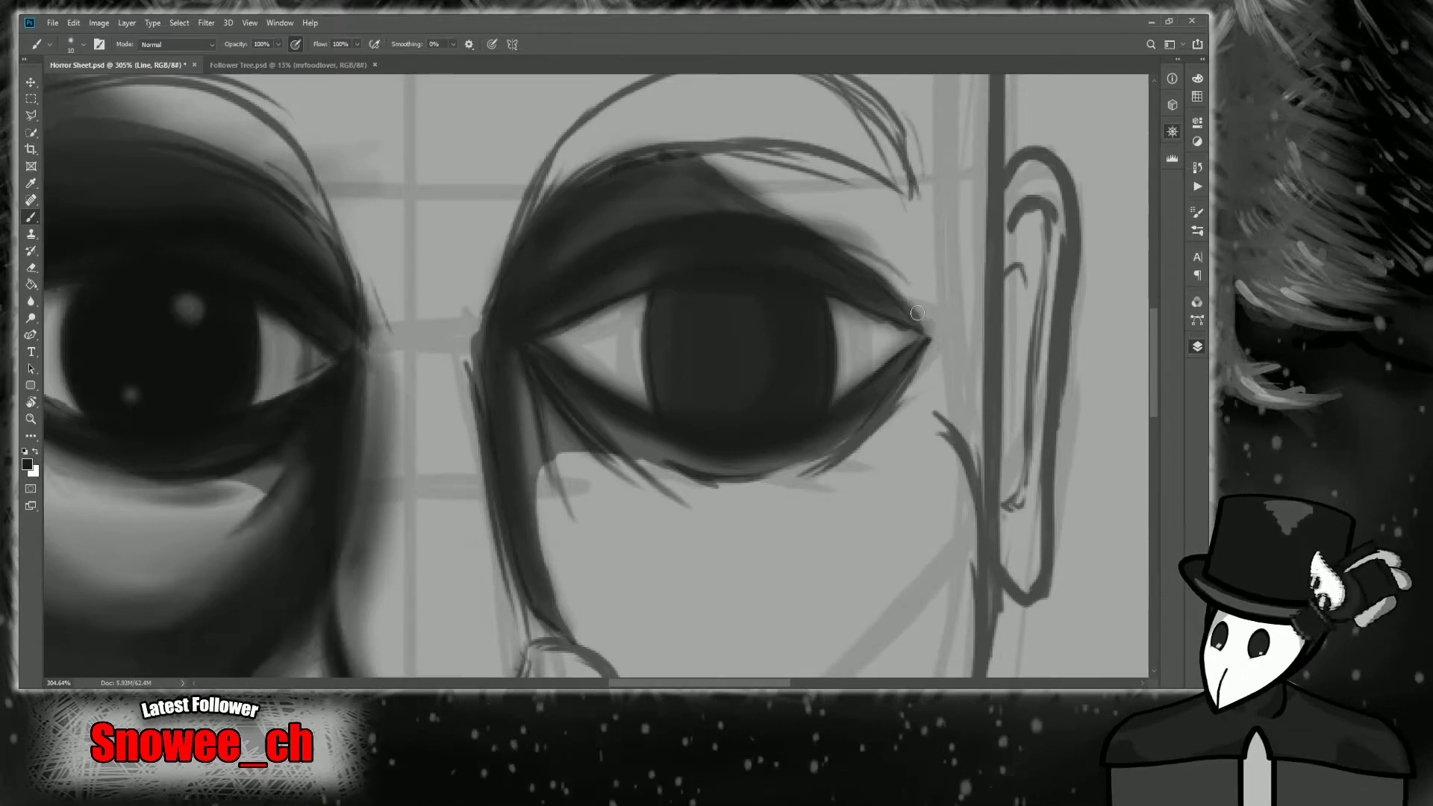
# Enlarge the soft brush and deepen the right iris to solid black.
pyautogui.moveTo(1032, 153); pyautogui.dragTo(1102, 226)
pyautogui.press('z')
pyautogui.moveTo(793, 335); pyautogui.dragTo(798, 365)
pyautogui.scroll(1, 797, 366)
pyautogui.press('b')
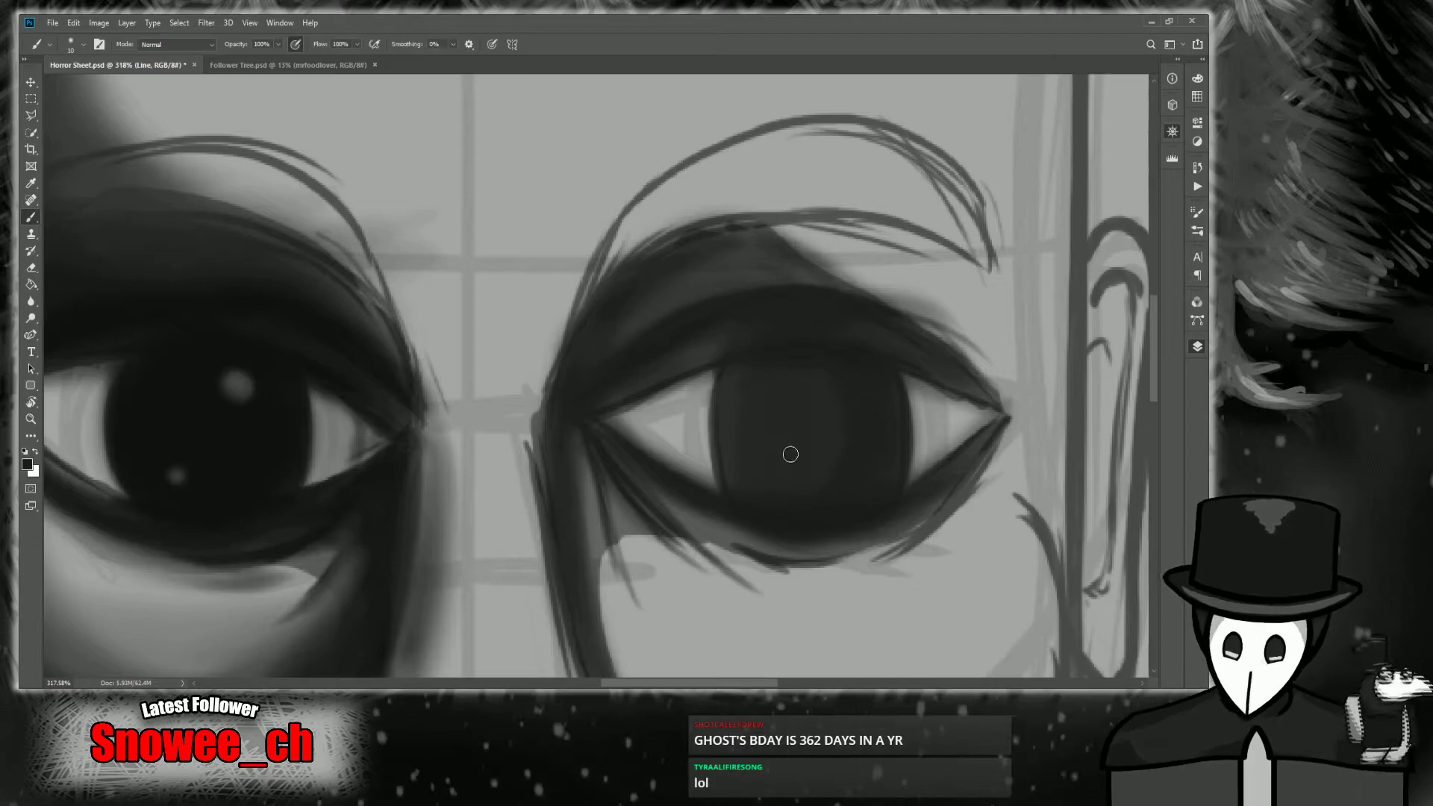
pyautogui.press(']')
pyautogui.press(']')
pyautogui.press(']')
pyautogui.press(']')
pyautogui.press(']')
pyautogui.press(']')
pyautogui.press(']')
pyautogui.press(']')
pyautogui.press(']')
pyautogui.press(']')
pyautogui.press(']')
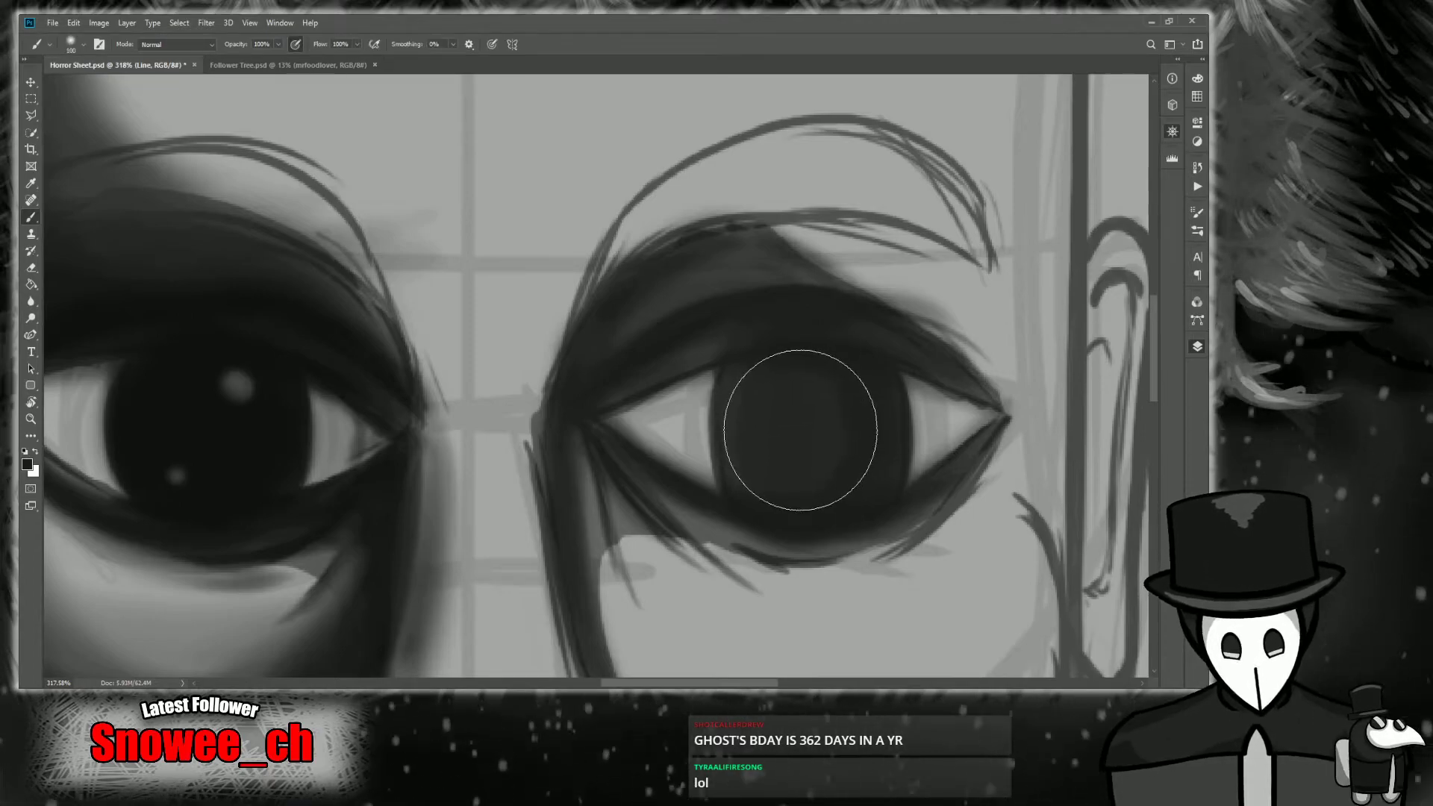
pyautogui.moveTo(802, 431); pyautogui.dragTo(813, 432)
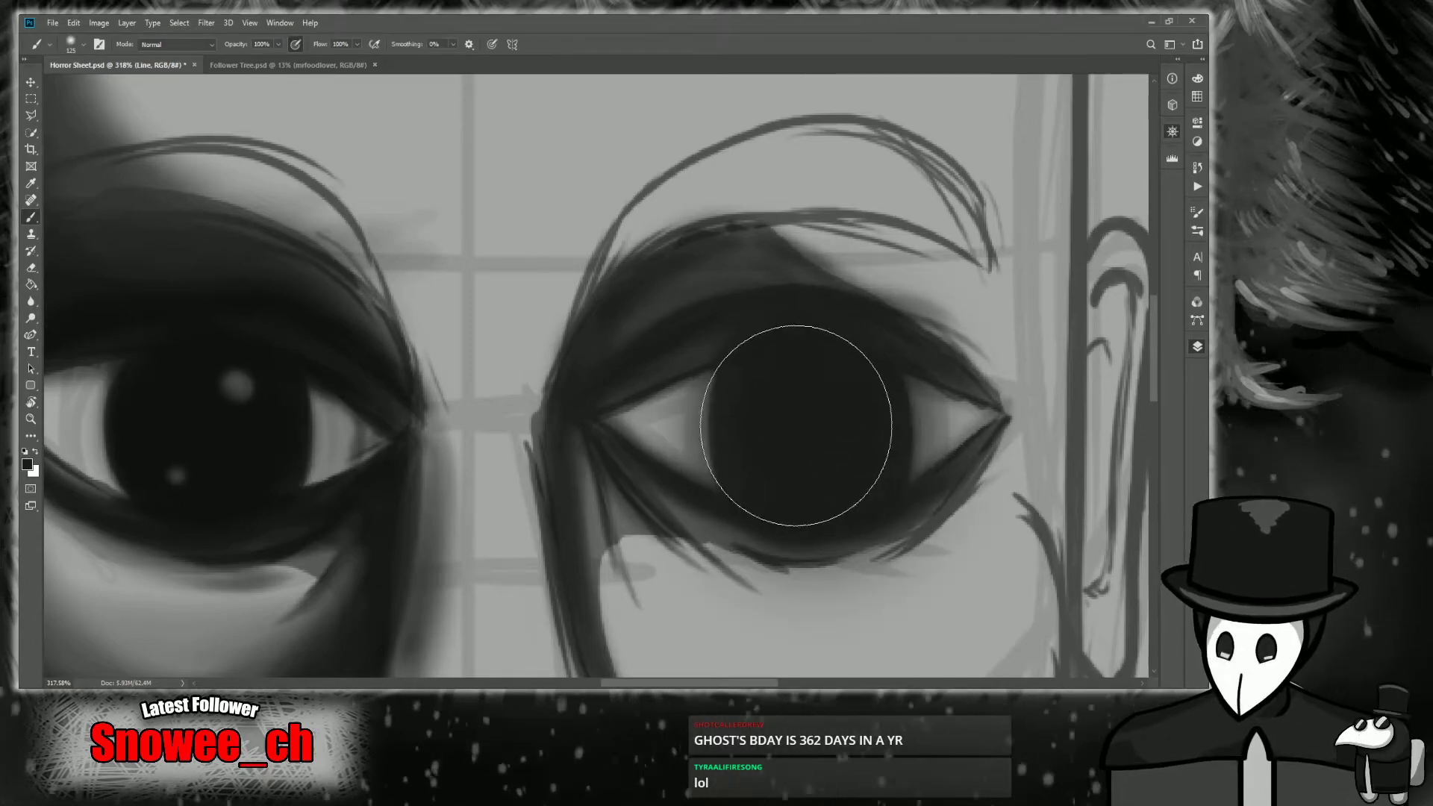
# Switch to white, shrink the brush and dab highlights at the upper right and lower left of the right iris.
pyautogui.press('x')
pyautogui.press('[')
pyautogui.press('[')
pyautogui.press('[')
pyautogui.press('[')
pyautogui.press('[')
pyautogui.press('[')
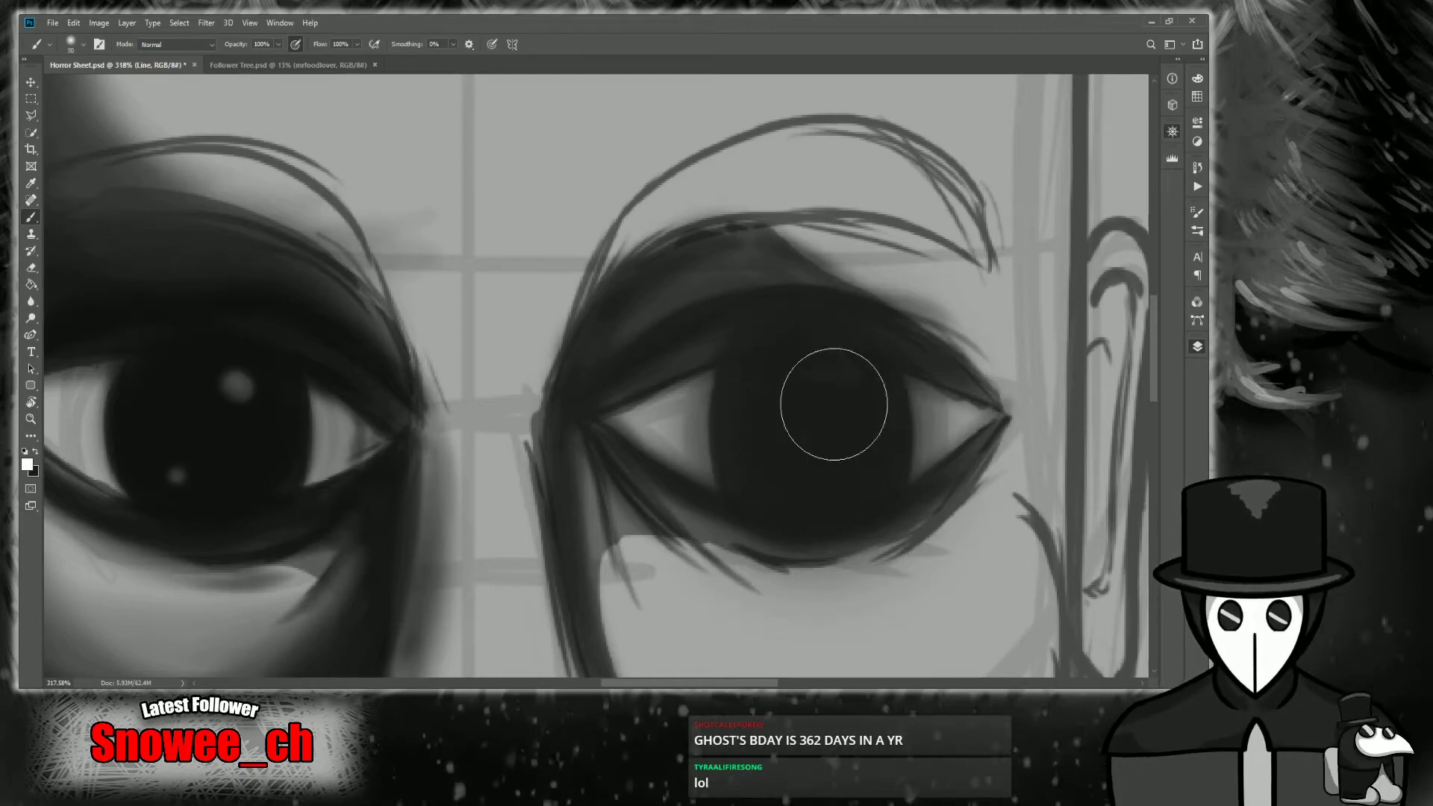
pyautogui.press('[')
pyautogui.press('[')
pyautogui.press('[')
pyautogui.press('[')
pyautogui.press('[')
pyautogui.click(853, 379)
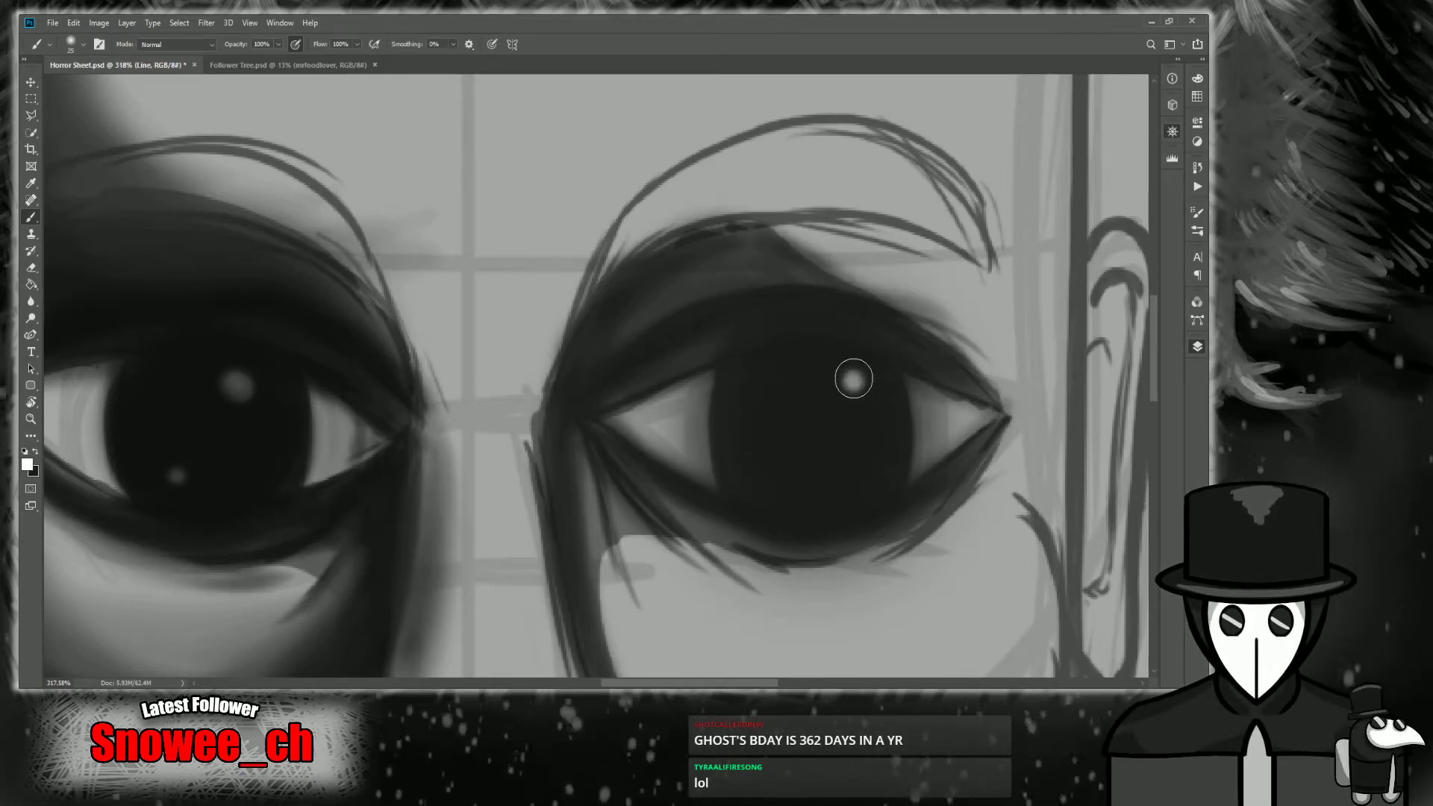
pyautogui.press('z')
pyautogui.moveTo(798, 485)
pyautogui.mouseDown()
pyautogui.moveTo(770, 524)
pyautogui.moveTo(925, 357)
pyautogui.mouseUp()
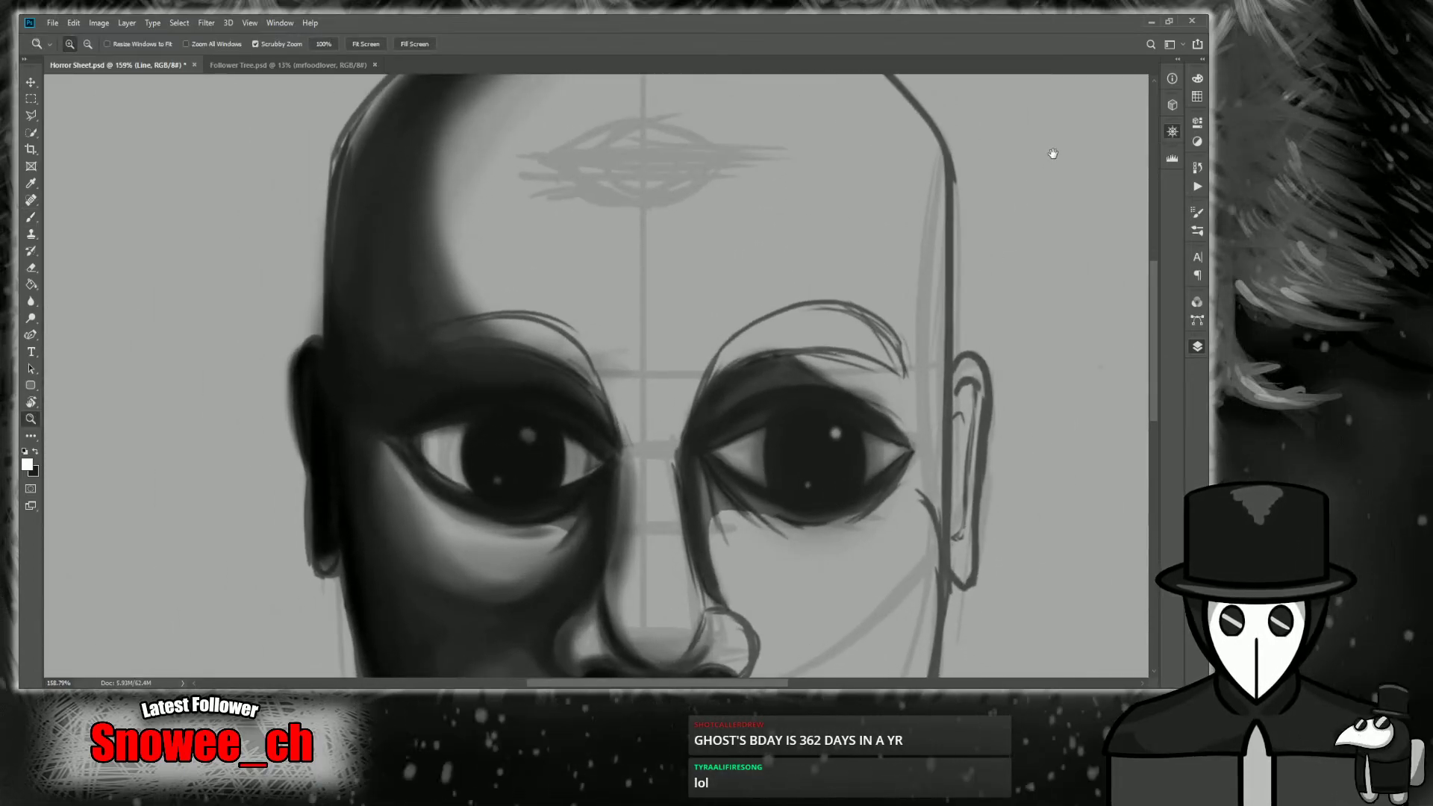
# Sample a dark tone, enlarge the brush and shade the right side of the nose and around the right nostril wing.
pyautogui.moveTo(820, 477); pyautogui.dragTo(641, 309)
pyautogui.moveTo(749, 399); pyautogui.dragTo(828, 402)
pyautogui.moveTo(632, 408)
pyautogui.mouseDown()
pyautogui.moveTo(595, 411)
pyautogui.moveTo(613, 409)
pyautogui.mouseUp()
pyautogui.press('b')
pyautogui.keyDown('alt'); pyautogui.click(478, 324); pyautogui.keyUp('alt')
pyautogui.press('z')
pyautogui.moveTo(498, 351)
pyautogui.mouseDown()
pyautogui.moveTo(528, 342)
pyautogui.moveTo(503, 362)
pyautogui.mouseUp()
pyautogui.press(']')
pyautogui.press(']')
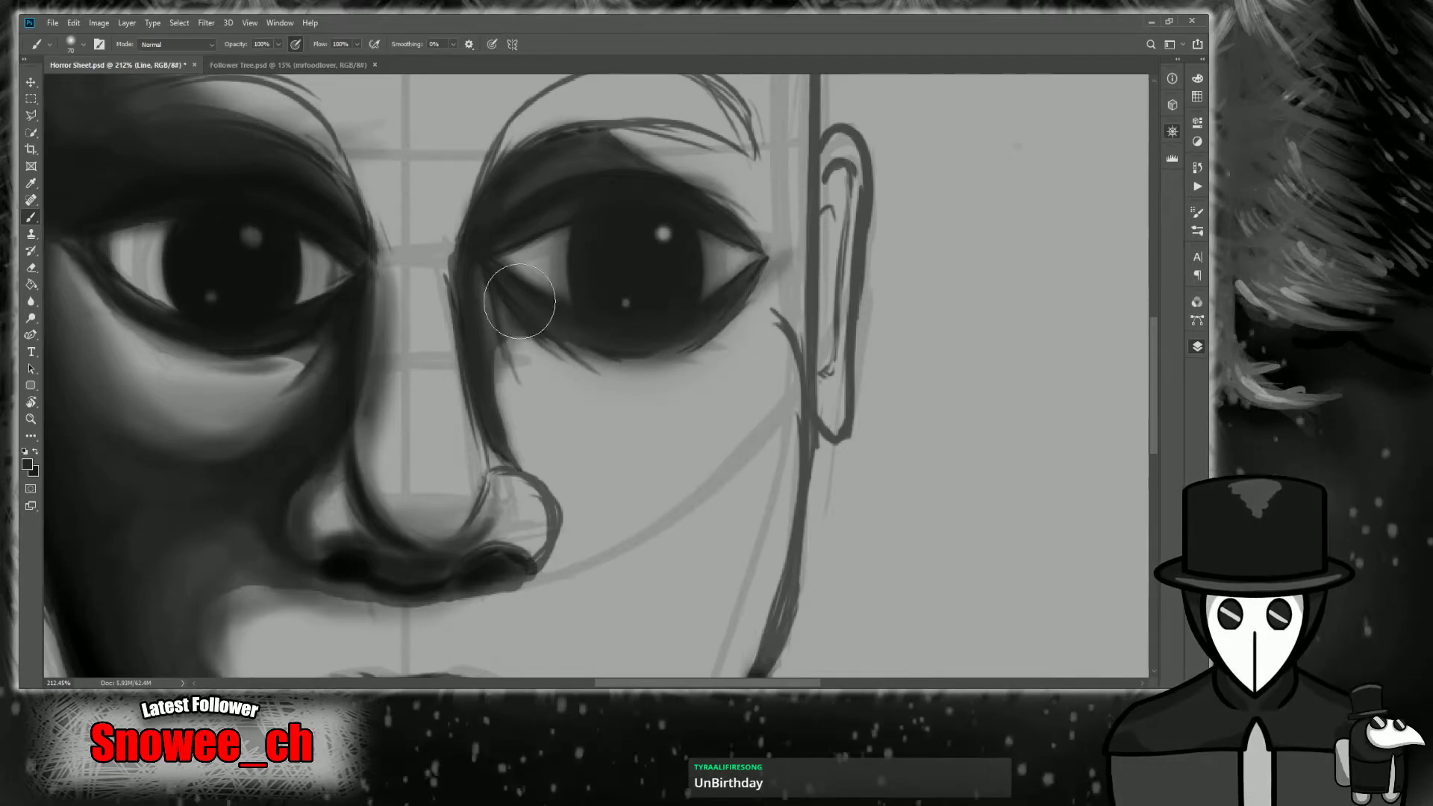
pyautogui.press(']')
pyautogui.press(']')
pyautogui.moveTo(528, 418)
pyautogui.mouseDown()
pyautogui.moveTo(607, 518)
pyautogui.moveTo(592, 511)
pyautogui.mouseUp()
pyautogui.moveTo(976, 373)
pyautogui.mouseDown()
pyautogui.moveTo(1060, 179)
pyautogui.moveTo(1093, 162)
pyautogui.mouseUp()
pyautogui.moveTo(691, 363)
pyautogui.mouseDown()
pyautogui.moveTo(664, 354)
pyautogui.moveTo(675, 344)
pyautogui.moveTo(634, 377)
pyautogui.mouseUp()
pyautogui.moveTo(431, 386)
pyautogui.mouseDown()
pyautogui.moveTo(603, 384)
pyautogui.moveTo(659, 364)
pyautogui.moveTo(671, 254)
pyautogui.moveTo(693, 330)
pyautogui.moveTo(614, 240)
pyautogui.moveTo(694, 358)
pyautogui.moveTo(675, 287)
pyautogui.moveTo(602, 211)
pyautogui.moveTo(624, 258)
pyautogui.moveTo(600, 173)
pyautogui.moveTo(672, 263)
pyautogui.moveTo(664, 363)
pyautogui.moveTo(671, 385)
pyautogui.mouseUp()
pyautogui.press('z')
pyautogui.press('b')
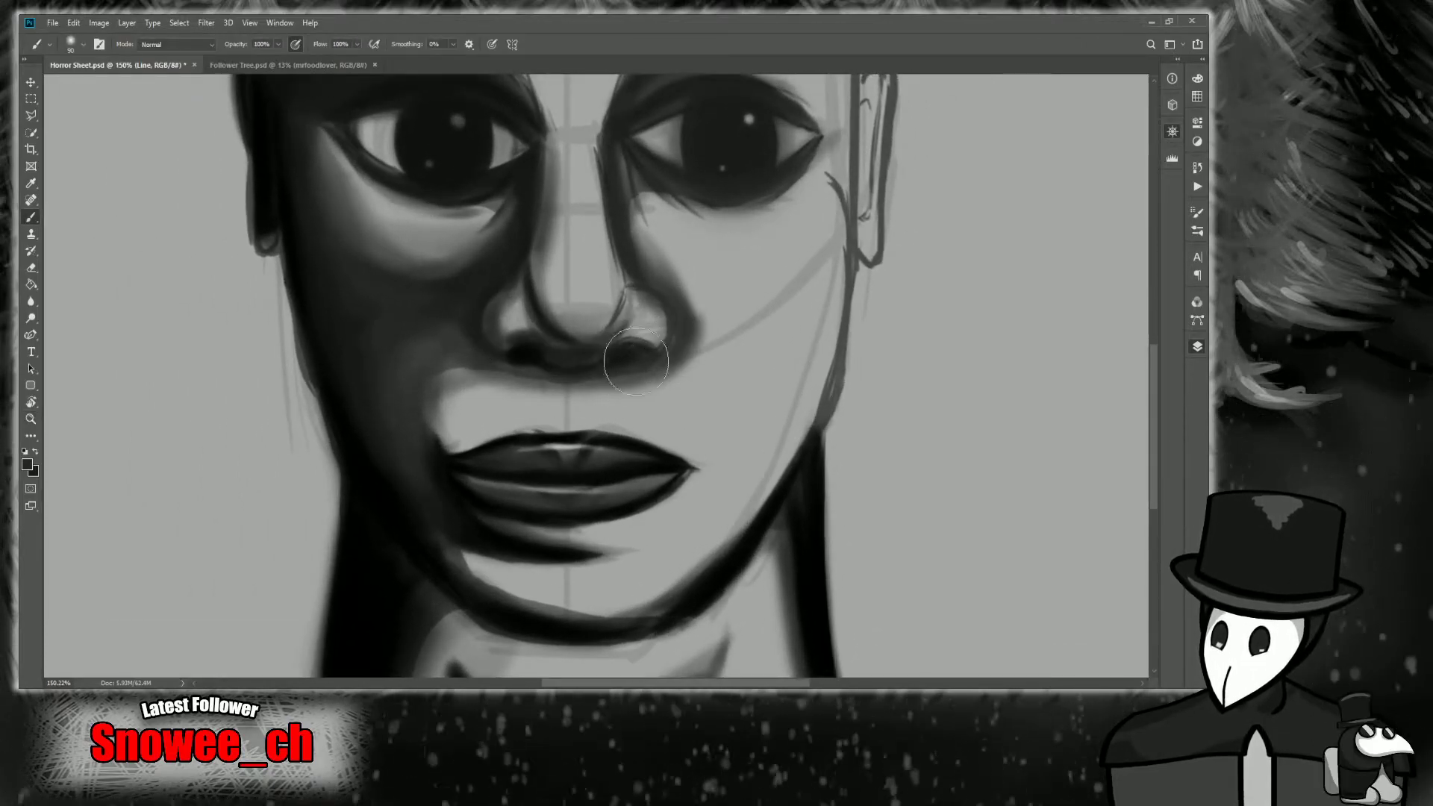
# Hide the rough sketch and guideline layers and blend the shadow edge under the nose with soft mid gray.
pyautogui.click(1023, 455)
pyautogui.click(1021, 467)
pyautogui.press('z')
pyautogui.moveTo(843, 425)
pyautogui.mouseDown()
pyautogui.moveTo(812, 433)
pyautogui.moveTo(826, 431)
pyautogui.mouseUp()
pyautogui.moveTo(460, 444); pyautogui.dragTo(517, 414)
pyautogui.press('b')
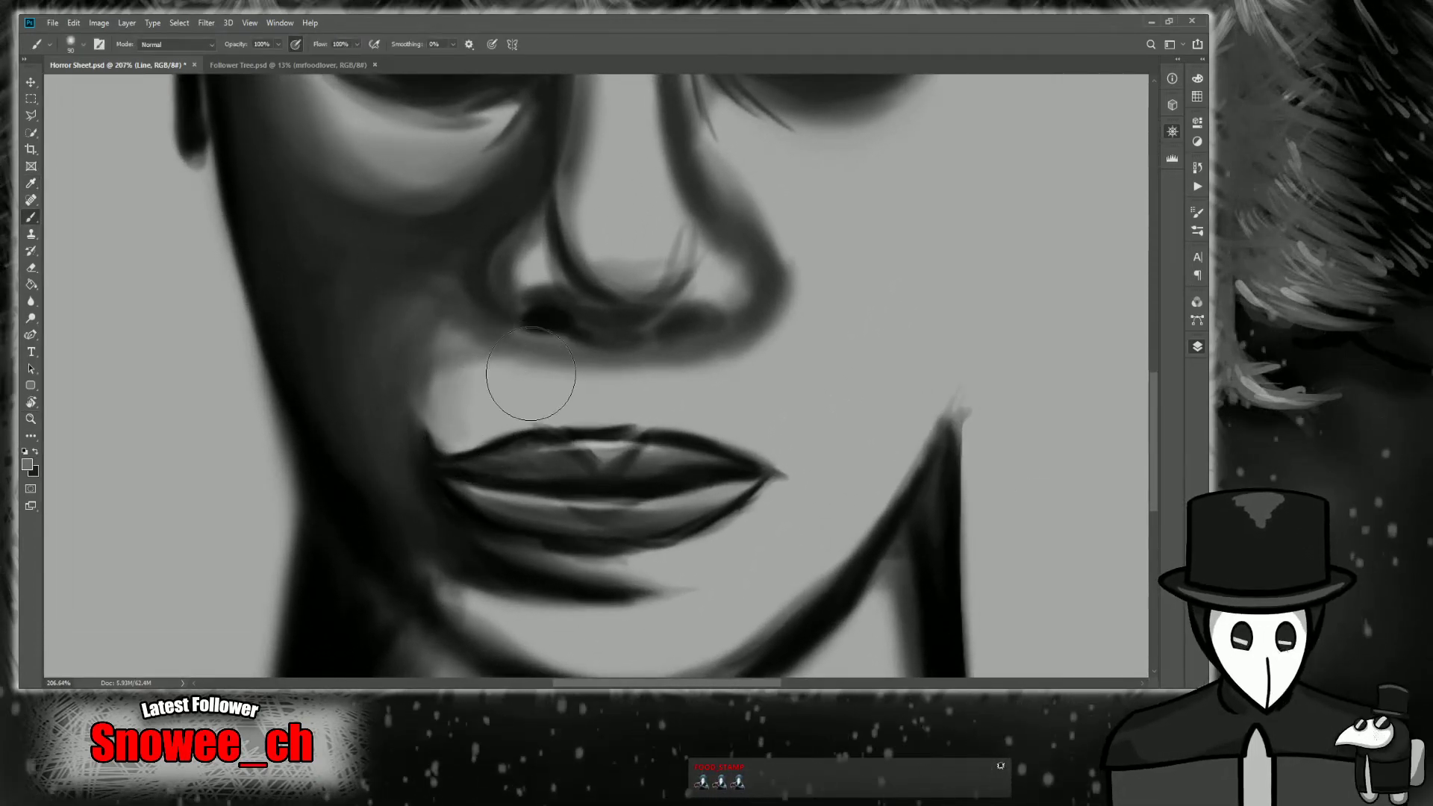
pyautogui.moveTo(440, 378)
pyautogui.mouseDown()
pyautogui.moveTo(562, 383)
pyautogui.moveTo(490, 352)
pyautogui.moveTo(609, 362)
pyautogui.moveTo(742, 342)
pyautogui.moveTo(499, 338)
pyautogui.moveTo(567, 359)
pyautogui.moveTo(719, 320)
pyautogui.moveTo(722, 337)
pyautogui.moveTo(806, 256)
pyautogui.mouseUp()
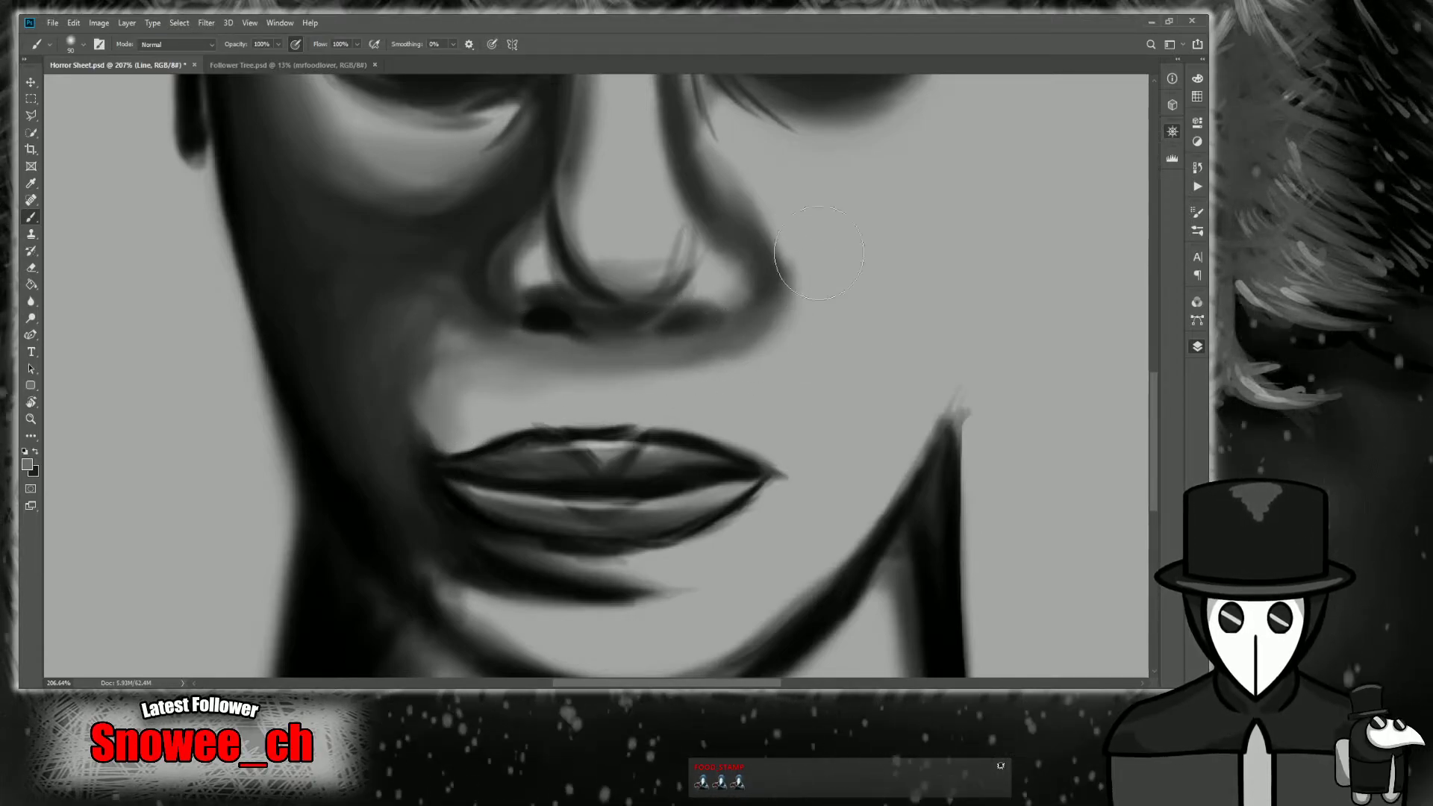
# Shade a soft gray shadow beneath the right eye's lower lid.
pyautogui.moveTo(1061, 179); pyautogui.dragTo(1046, 177)
pyautogui.moveTo(564, 408)
pyautogui.mouseDown()
pyautogui.moveTo(652, 517)
pyautogui.moveTo(640, 526)
pyautogui.moveTo(574, 405)
pyautogui.mouseUp()
pyautogui.moveTo(576, 344)
pyautogui.mouseDown()
pyautogui.moveTo(642, 366)
pyautogui.moveTo(627, 370)
pyautogui.moveTo(791, 320)
pyautogui.moveTo(565, 362)
pyautogui.moveTo(691, 375)
pyautogui.moveTo(708, 395)
pyautogui.moveTo(576, 358)
pyautogui.moveTo(585, 421)
pyautogui.moveTo(580, 385)
pyautogui.moveTo(728, 347)
pyautogui.mouseUp()
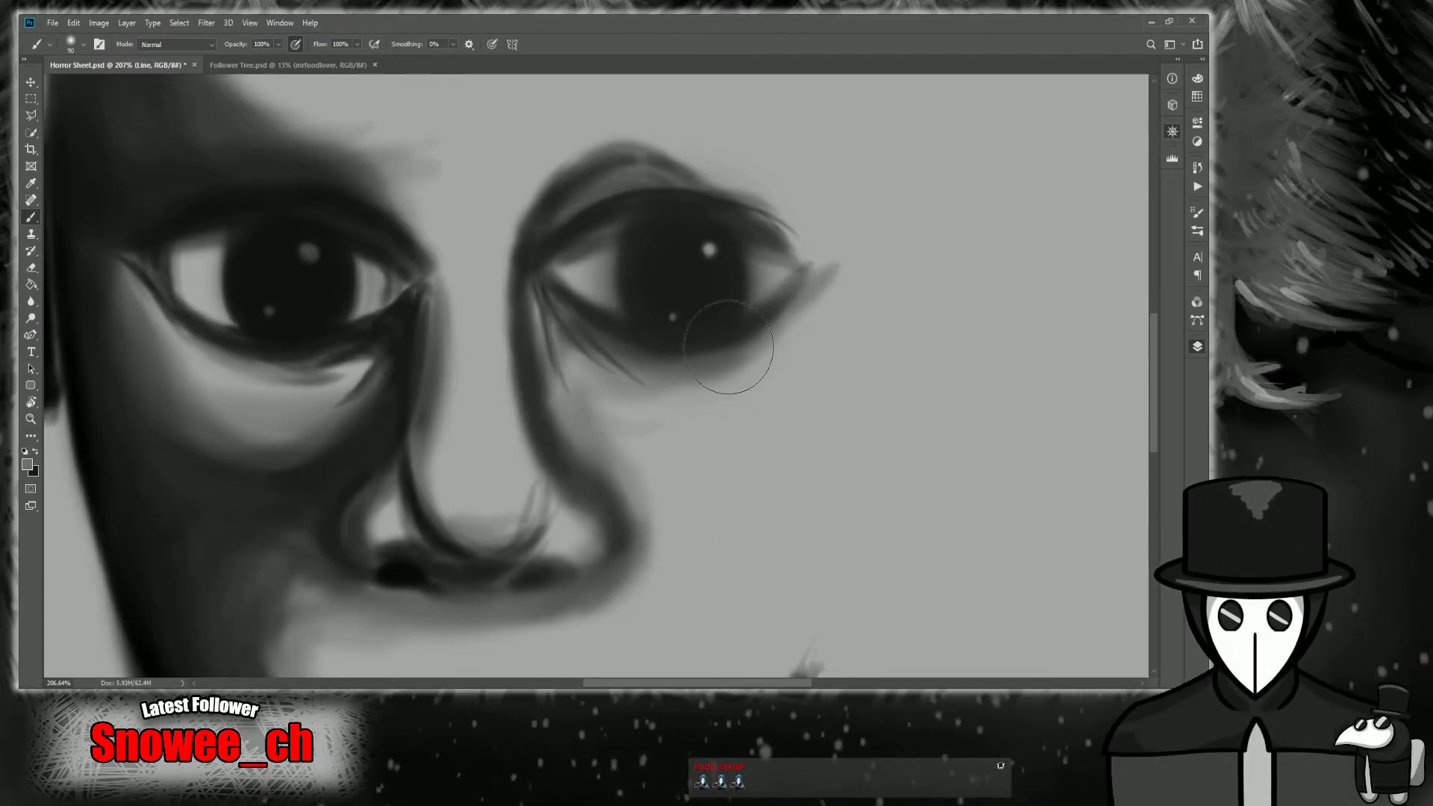
# Sample gray and darker tones and blend the shadow between the right eye's inner corner and the side of the nose.
pyautogui.keyDown('alt'); pyautogui.click(550, 417); pyautogui.keyUp('alt')
pyautogui.moveTo(591, 479); pyautogui.dragTo(551, 418)
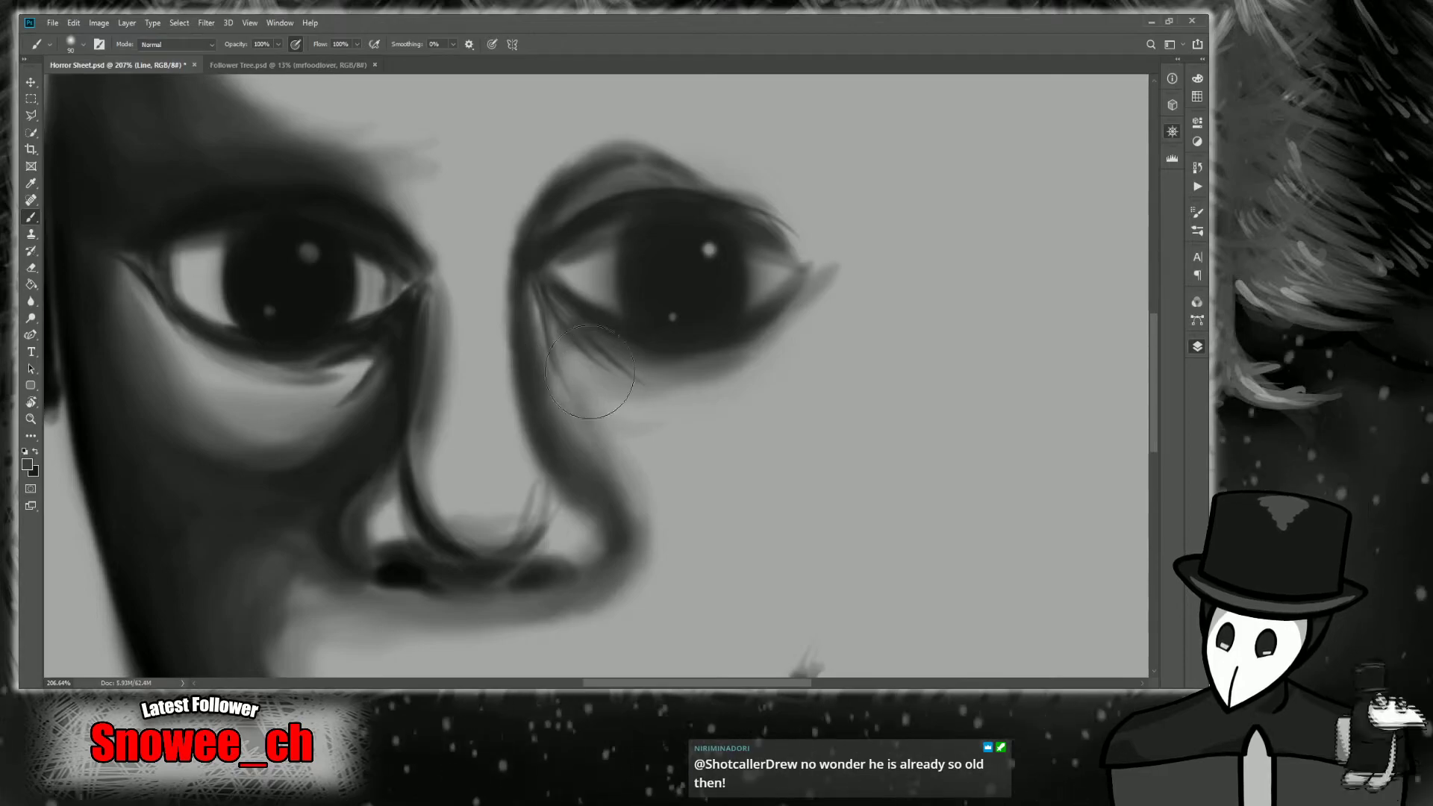
pyautogui.press('i')
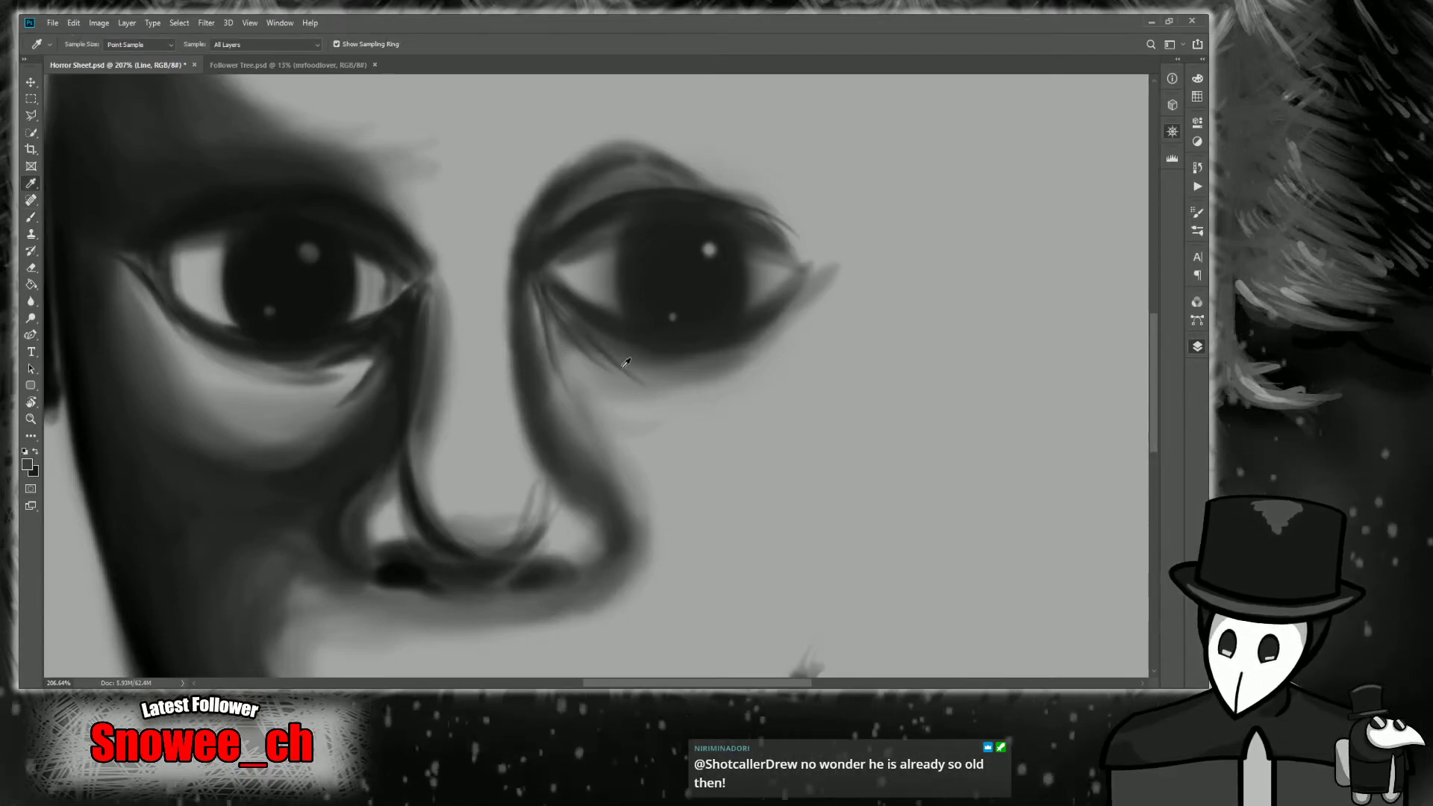
pyautogui.press('b')
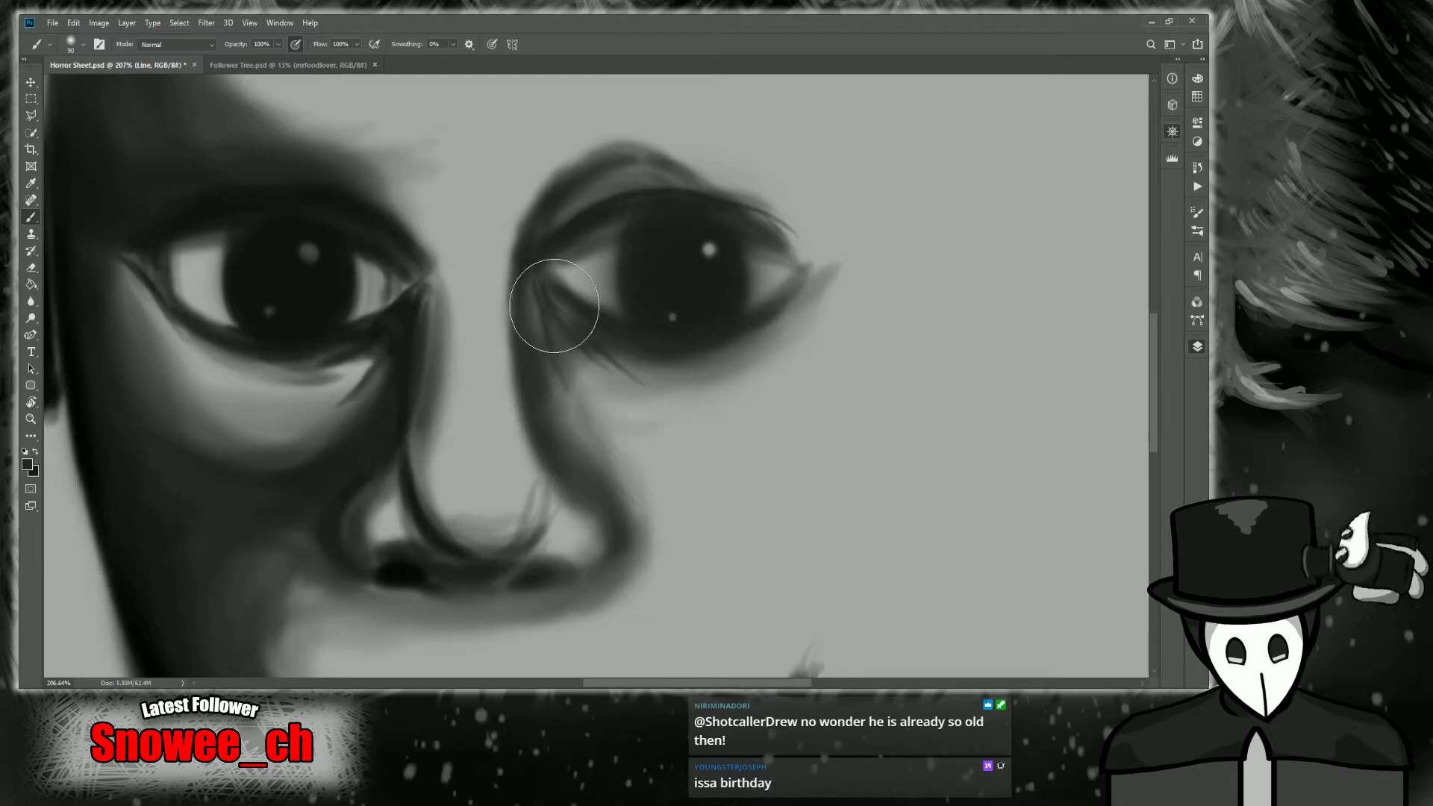
# Examine the lips, chin and neck up close and review the shading of the whole portrait.
pyautogui.press('z')
pyautogui.moveTo(752, 356); pyautogui.dragTo(685, 395)
pyautogui.moveTo(578, 548); pyautogui.dragTo(606, 341)
pyautogui.press('b')
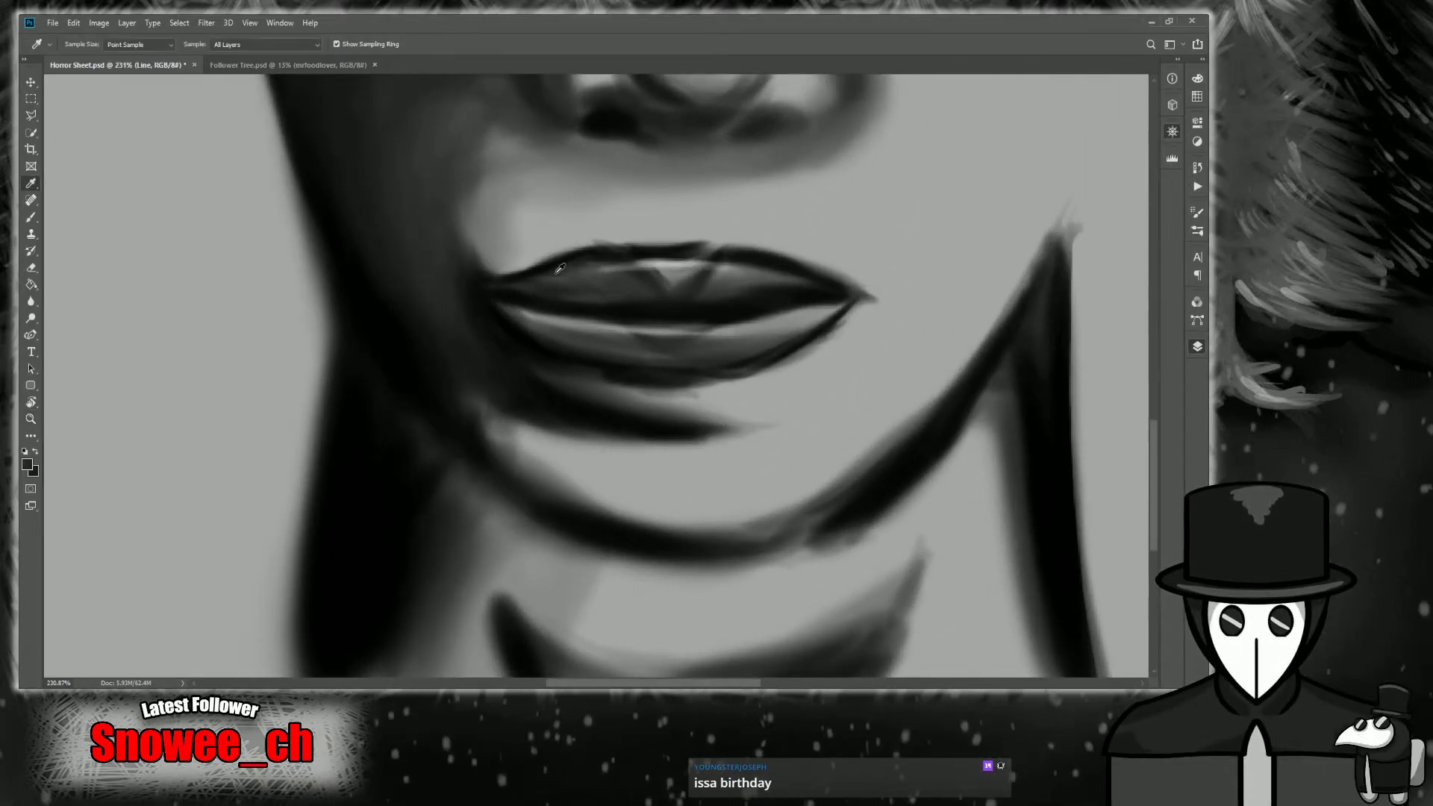
pyautogui.moveTo(613, 296)
pyautogui.mouseDown()
pyautogui.moveTo(704, 300)
pyautogui.moveTo(678, 358)
pyautogui.mouseUp()
pyautogui.press('z')
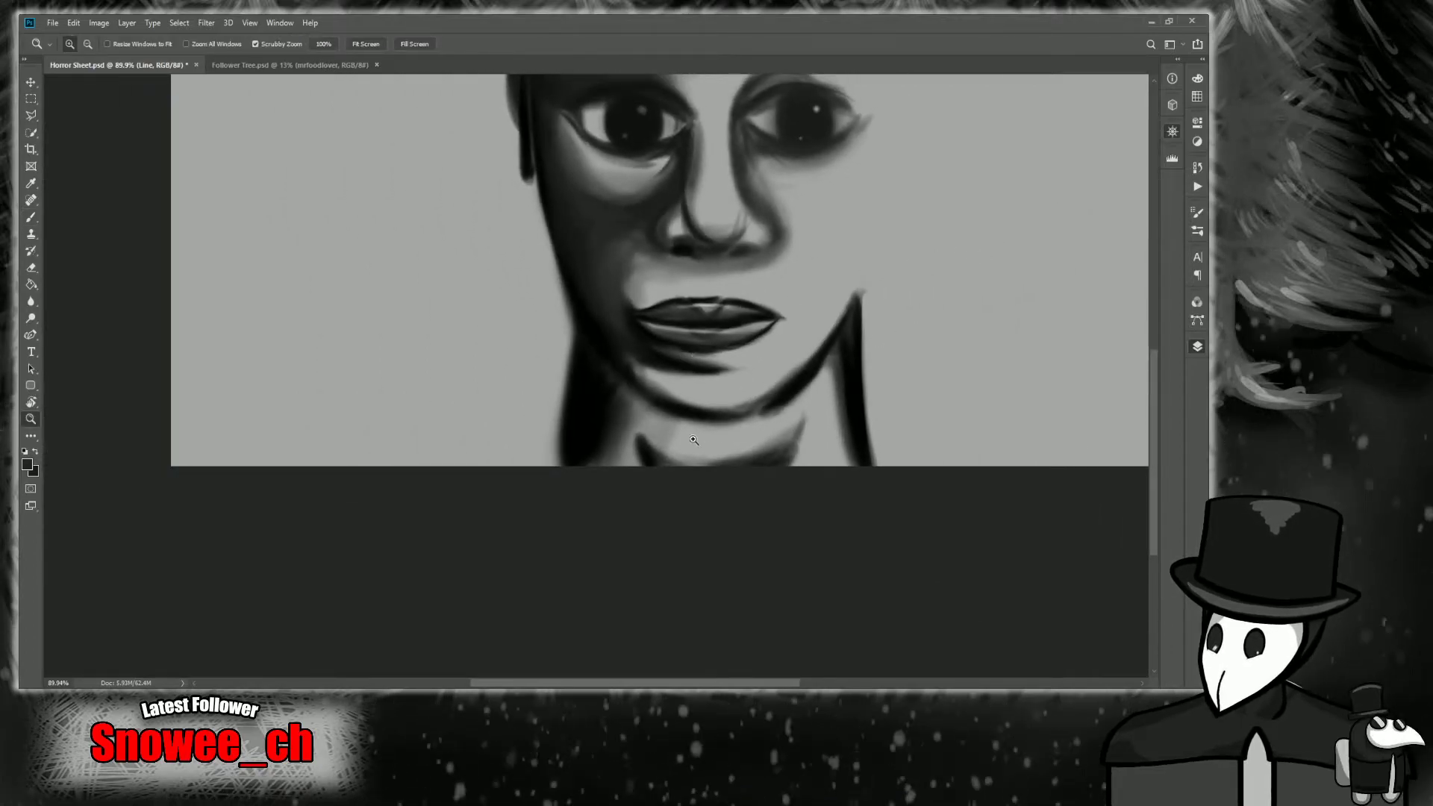
pyautogui.press('b')
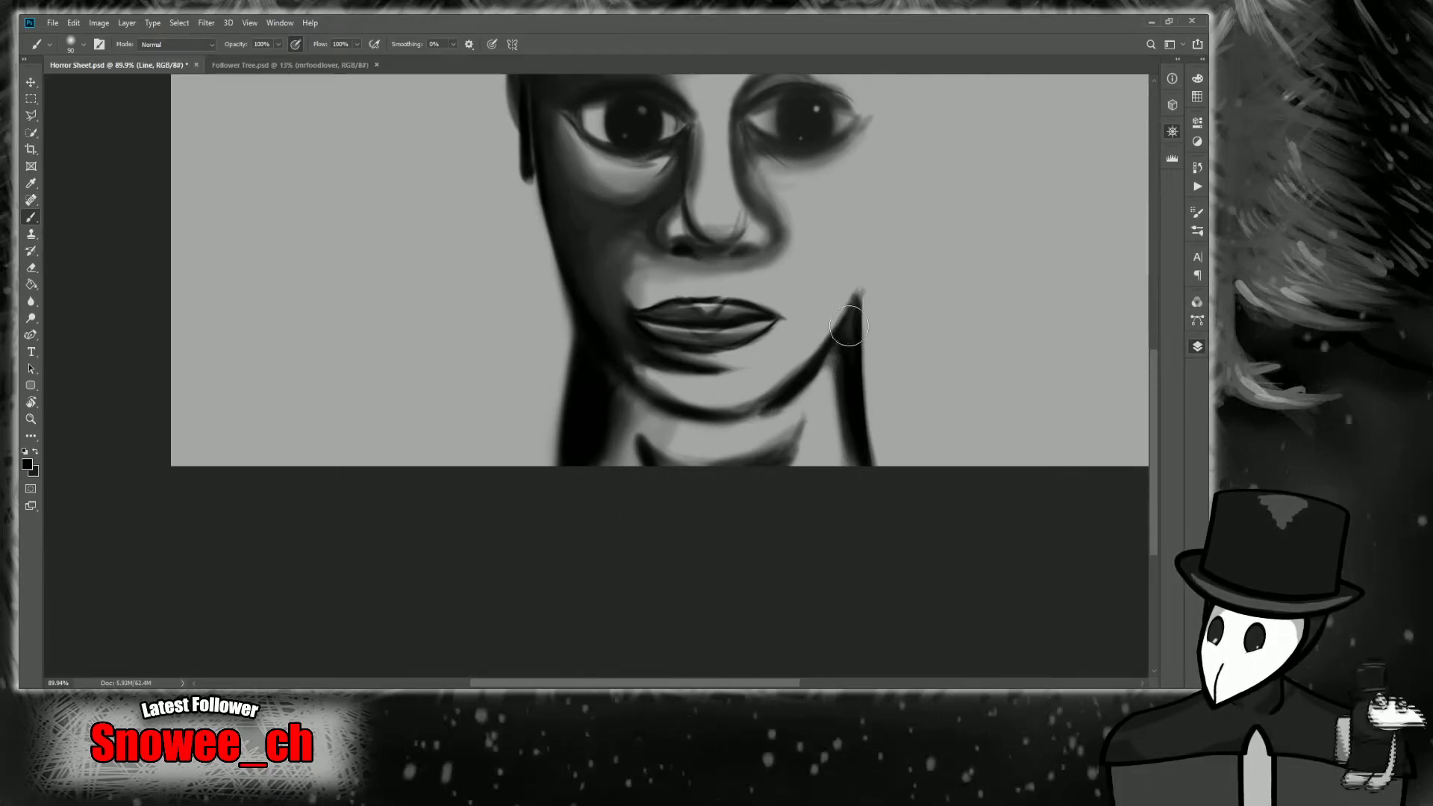
pyautogui.moveTo(1055, 167); pyautogui.dragTo(962, 378)
pyautogui.press('z')
pyautogui.moveTo(1045, 427)
pyautogui.mouseDown()
pyautogui.moveTo(876, 410)
pyautogui.moveTo(878, 429)
pyautogui.mouseUp()
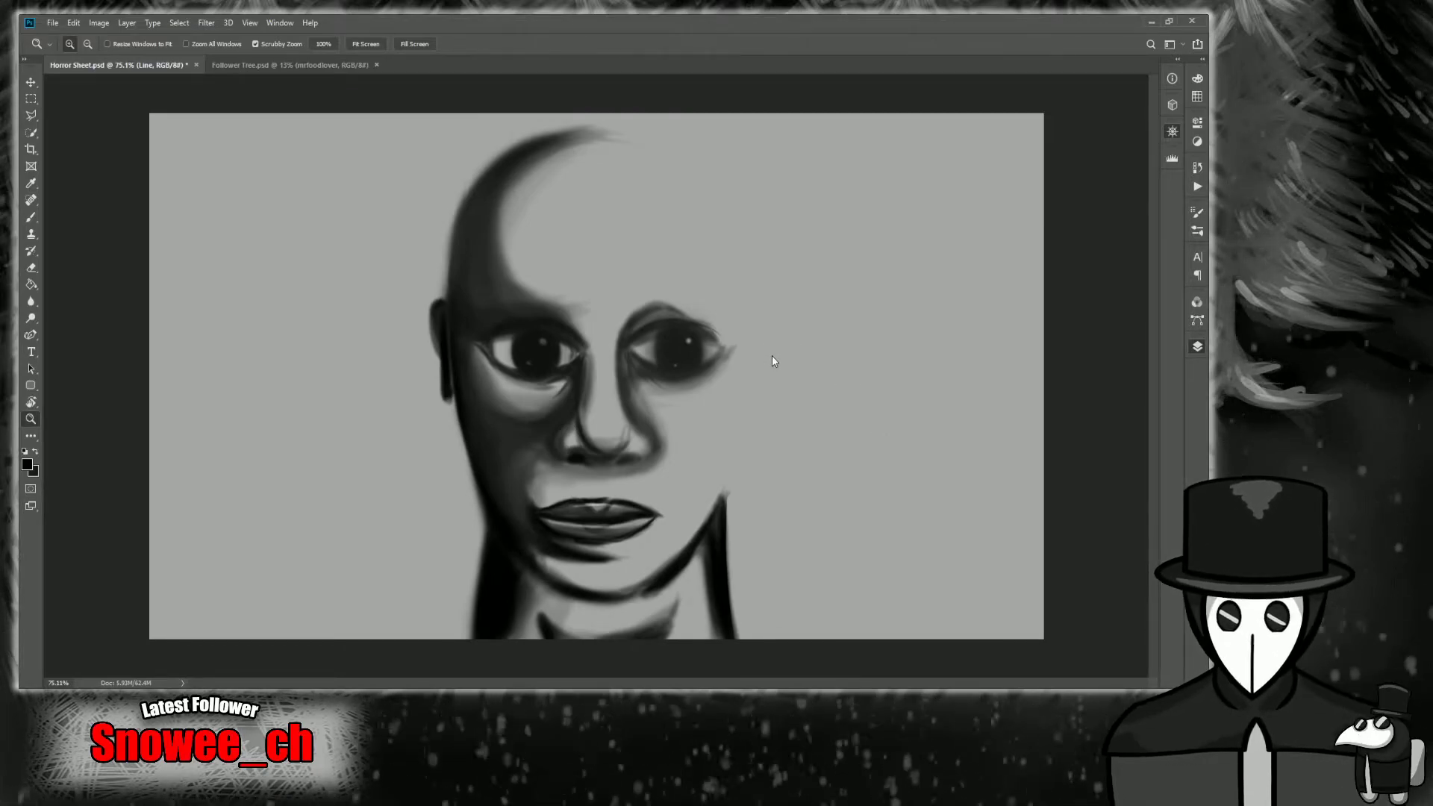
pyautogui.moveTo(772, 356); pyautogui.dragTo(783, 363)
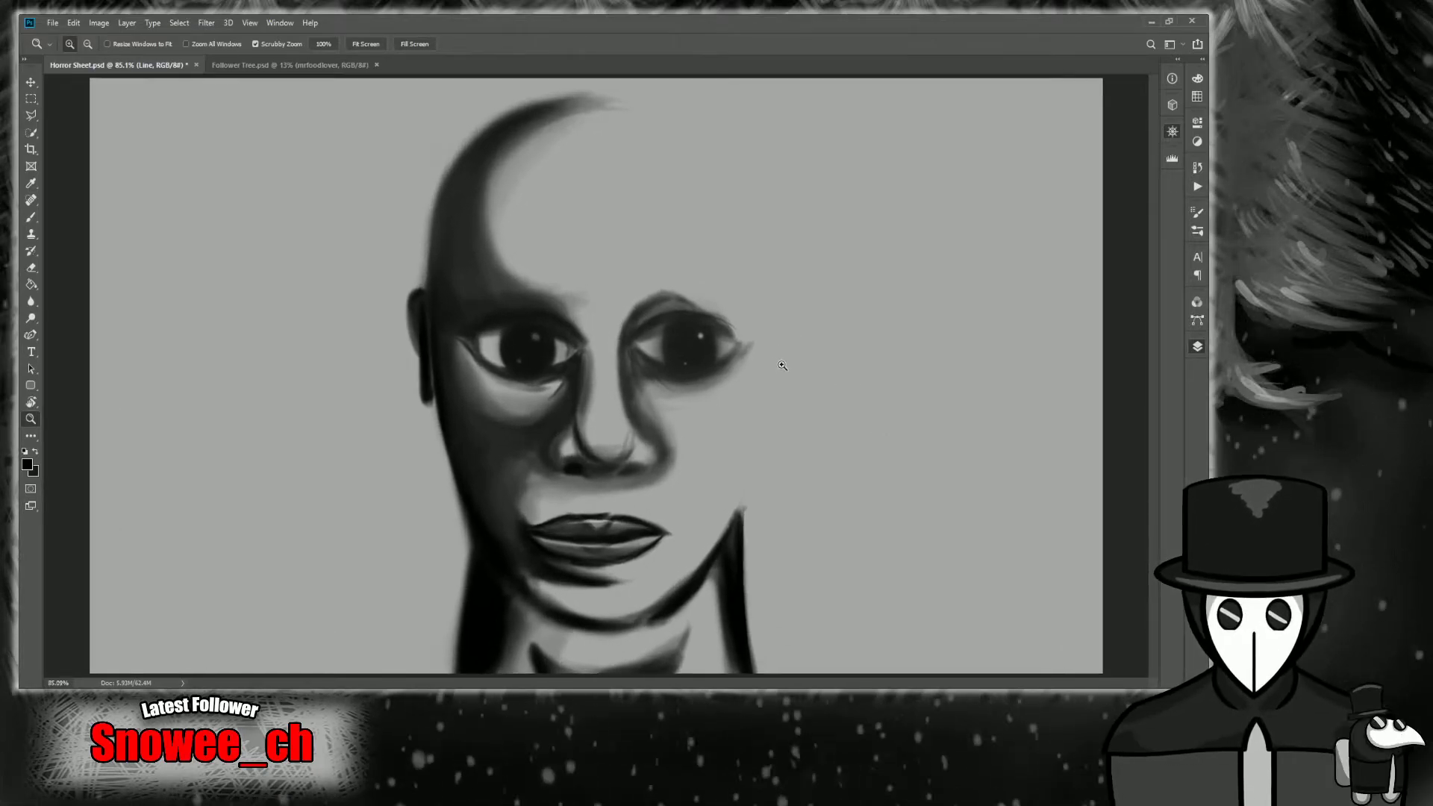
# Show the rough sketch and guideline layers again as a reference for the head outline.
pyautogui.click(1025, 441)
pyautogui.click(1025, 441)
pyautogui.click(1027, 470)
pyautogui.click(1027, 470)
pyautogui.click(1028, 478)
pyautogui.click(1028, 478)
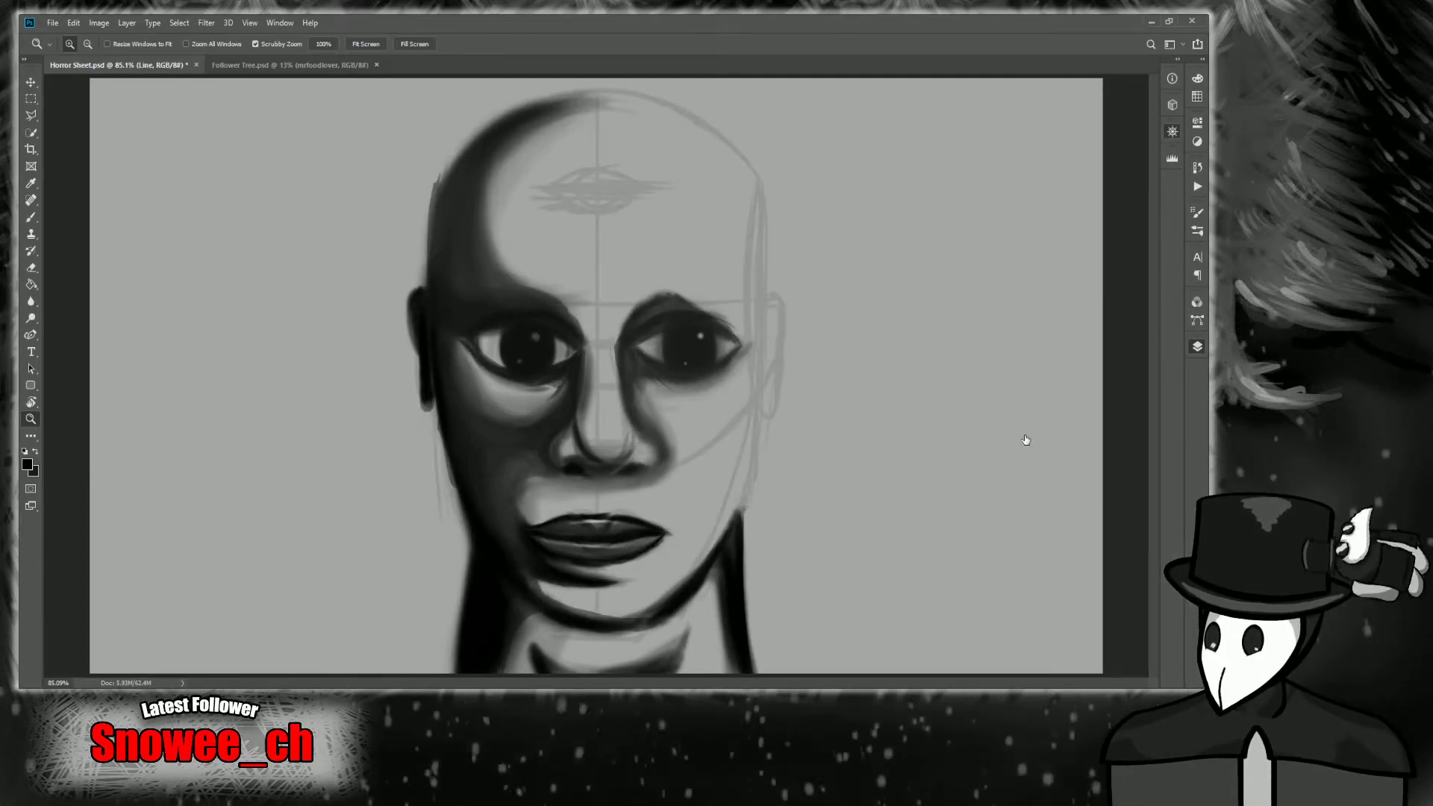
pyautogui.click(1023, 441)
# Paint a soft black shadow along the head's right edge, from the upper forehead down past the eye to the ear.
pyautogui.moveTo(798, 350)
pyautogui.mouseDown()
pyautogui.moveTo(827, 369)
pyautogui.moveTo(797, 362)
pyautogui.moveTo(805, 377)
pyautogui.moveTo(793, 358)
pyautogui.mouseUp()
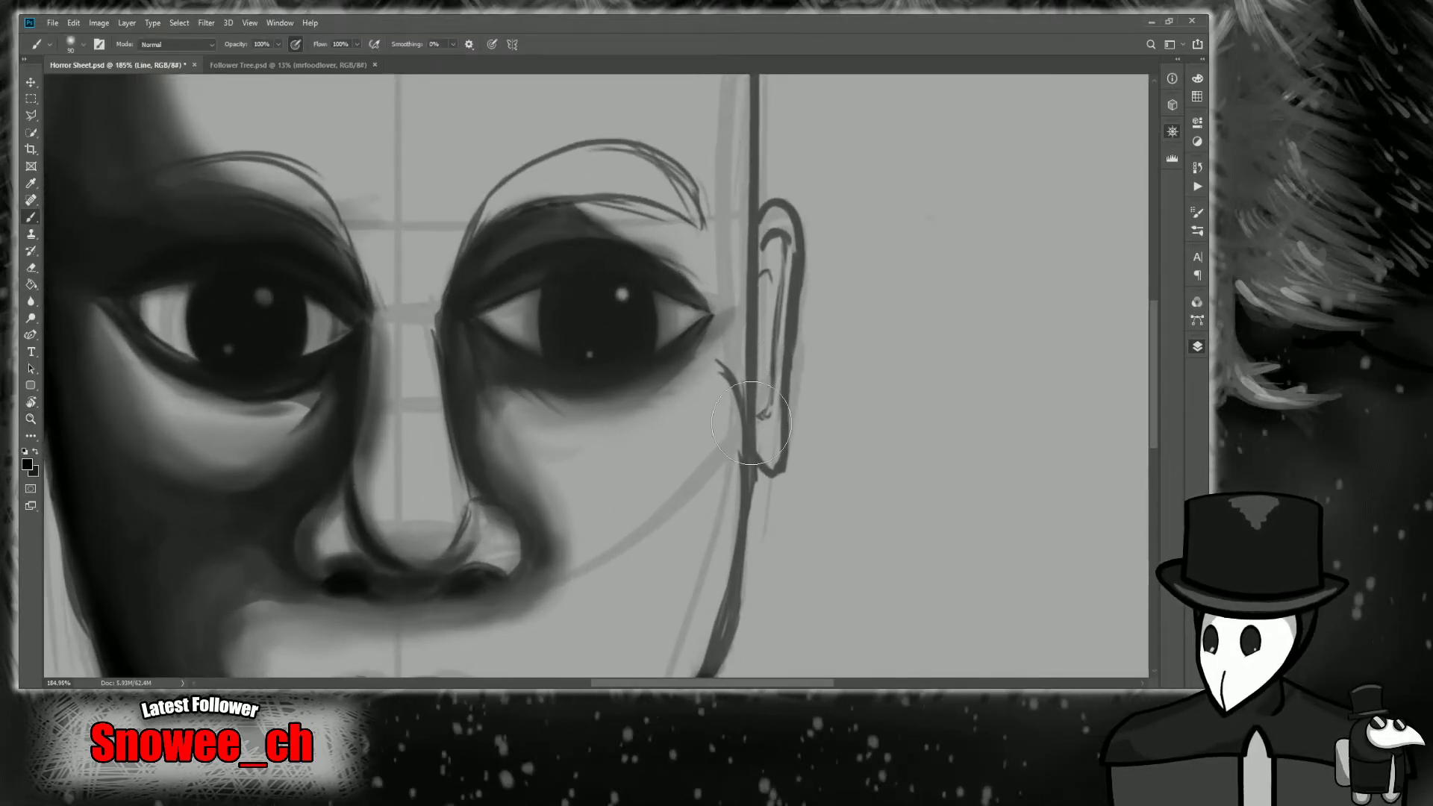
pyautogui.press('b')
pyautogui.moveTo(761, 223); pyautogui.dragTo(750, 275)
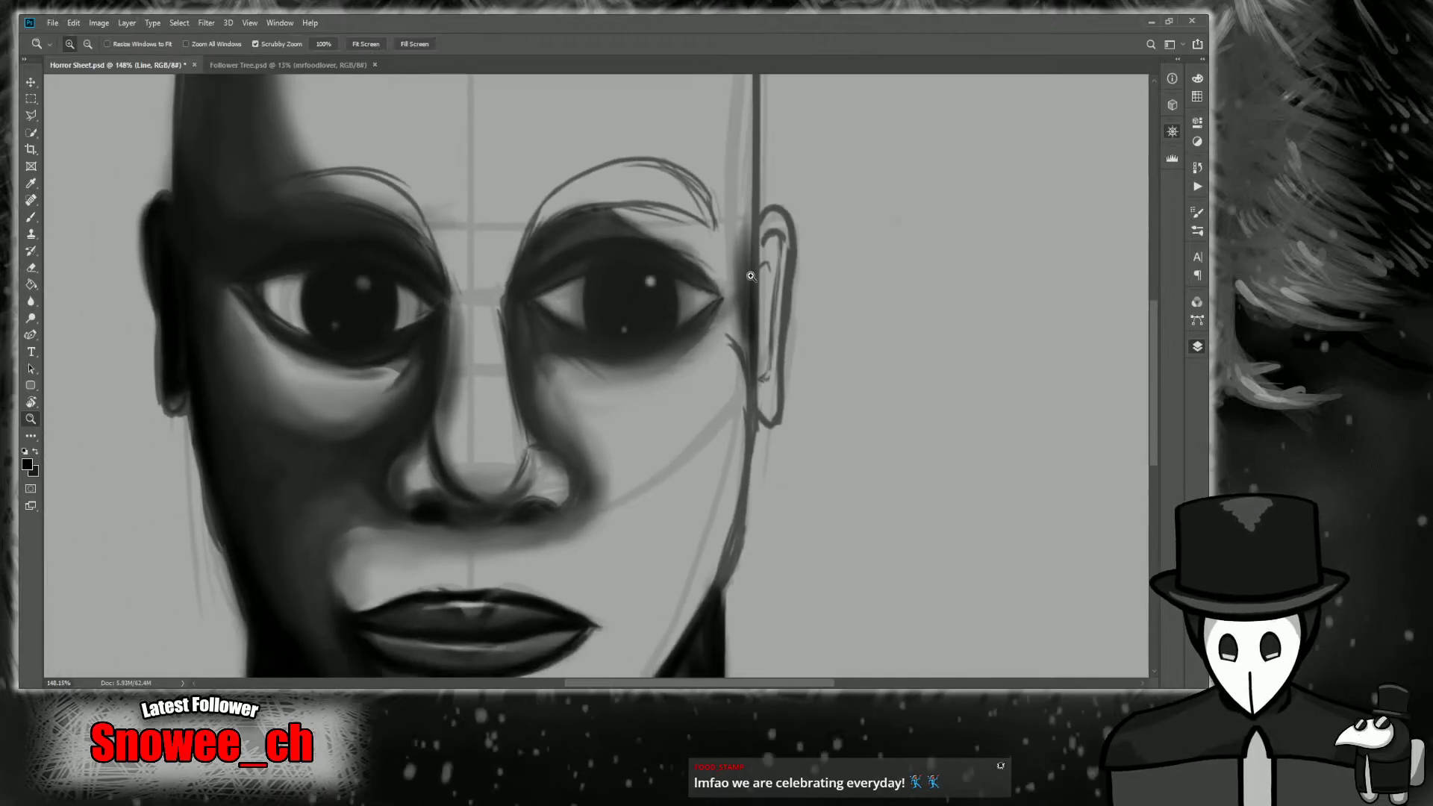
pyautogui.moveTo(683, 681); pyautogui.dragTo(736, 672)
pyautogui.moveTo(712, 400); pyautogui.dragTo(700, 403)
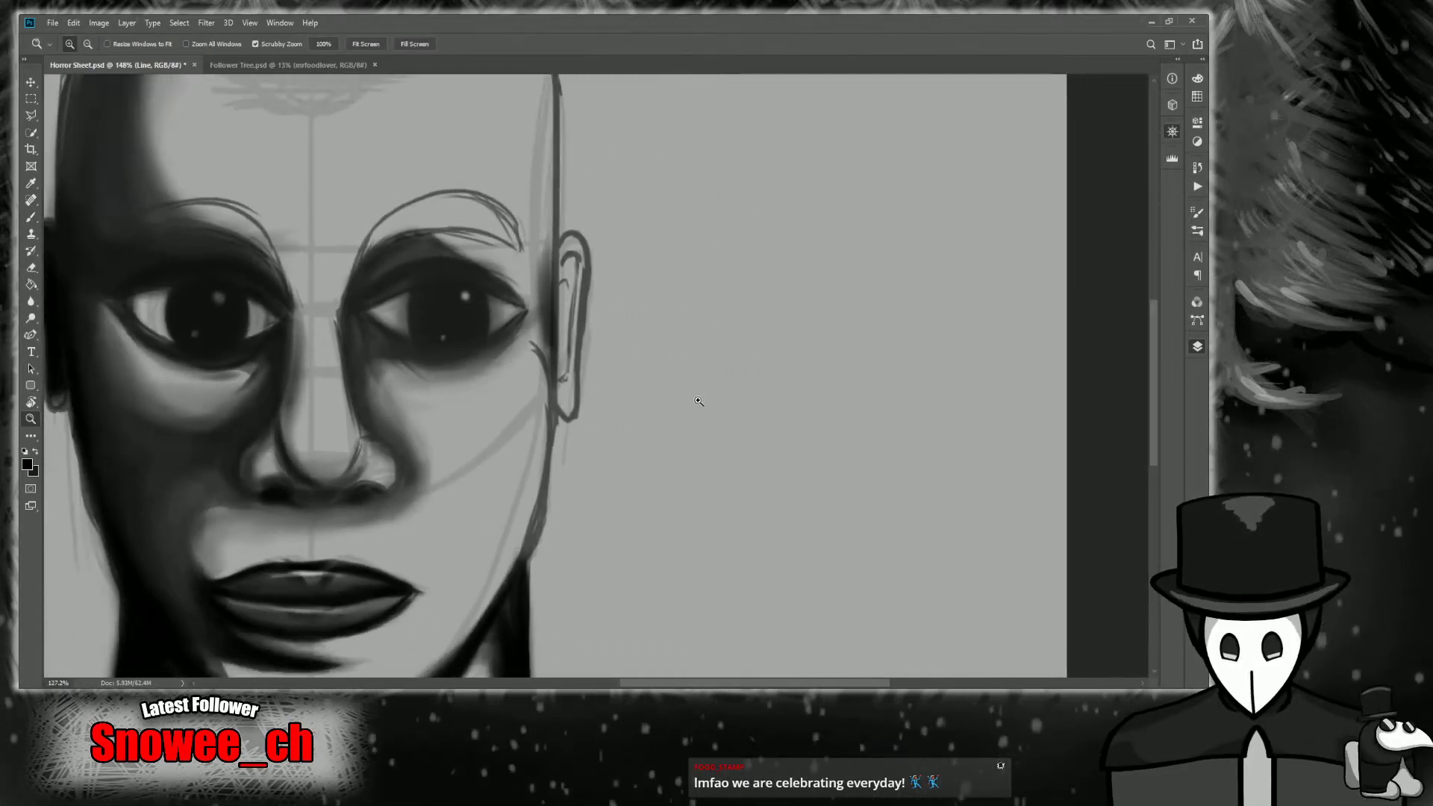
pyautogui.moveTo(1150, 309); pyautogui.dragTo(1145, 264)
pyautogui.press('b')
pyautogui.moveTo(552, 470); pyautogui.dragTo(549, 299)
pyautogui.moveTo(547, 388)
pyautogui.mouseDown()
pyautogui.moveTo(548, 217)
pyautogui.moveTo(542, 467)
pyautogui.moveTo(558, 216)
pyautogui.moveTo(556, 541)
pyautogui.mouseUp()
pyautogui.press('e')
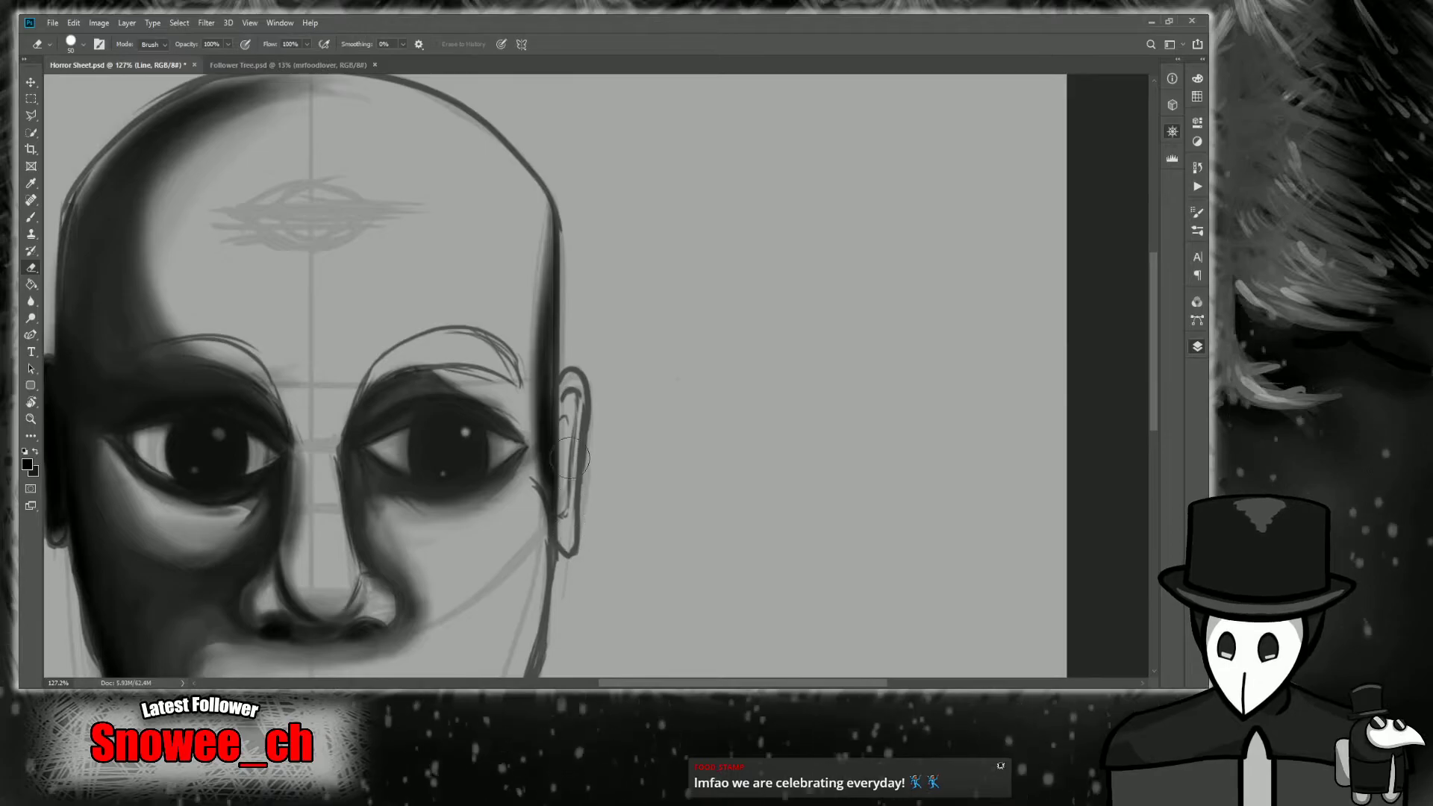
pyautogui.press('b')
pyautogui.moveTo(550, 504)
pyautogui.mouseDown()
pyautogui.moveTo(544, 188)
pyautogui.moveTo(550, 329)
pyautogui.moveTo(551, 209)
pyautogui.mouseUp()
# Widen the black shadow at the right temple and extend it up around the curve of the skull.
pyautogui.press('z')
pyautogui.moveTo(828, 223); pyautogui.dragTo(791, 230)
pyautogui.moveTo(1088, 125); pyautogui.dragTo(1066, 152)
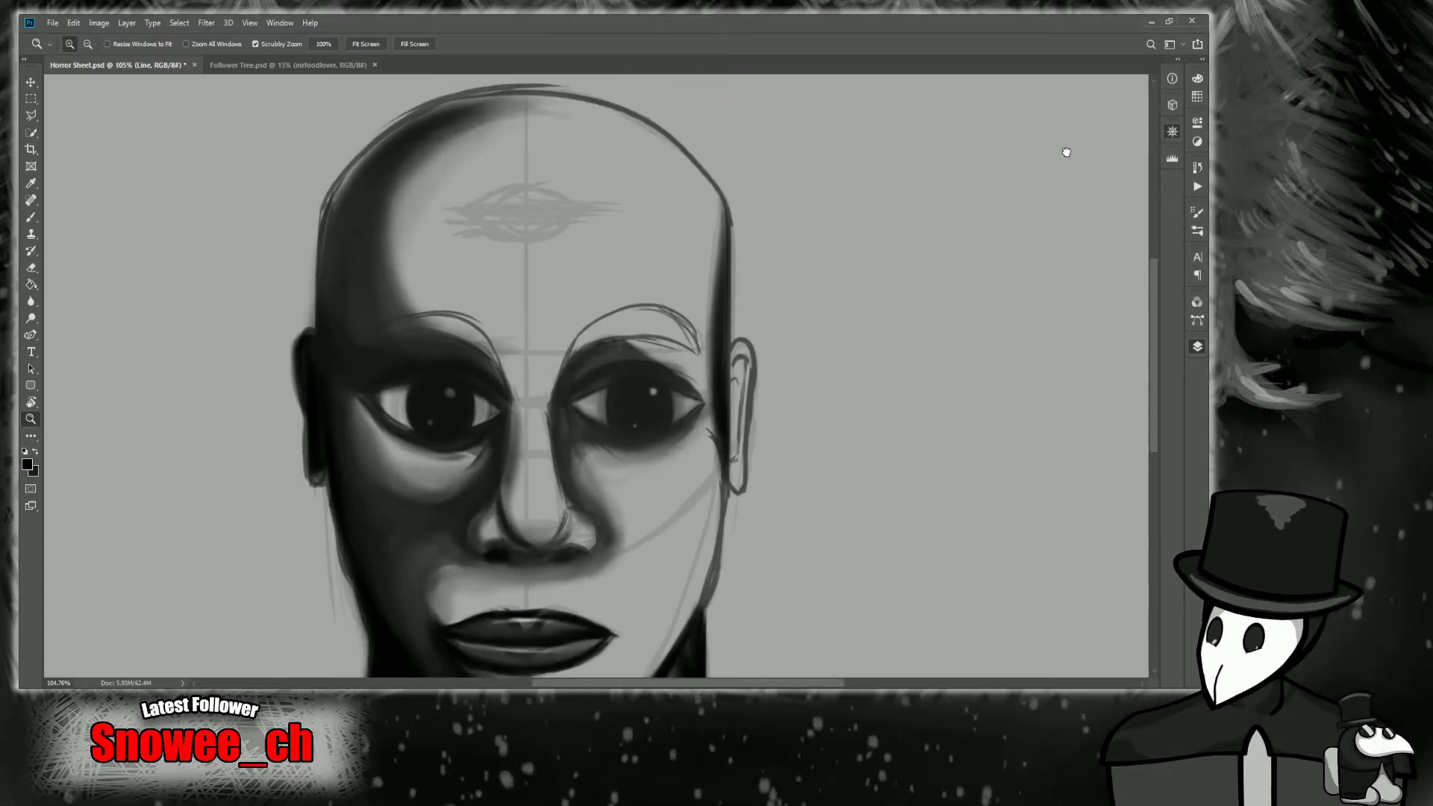
pyautogui.moveTo(735, 201); pyautogui.dragTo(754, 201)
pyautogui.press('b')
pyautogui.moveTo(726, 275); pyautogui.dragTo(692, 161)
pyautogui.moveTo(727, 308)
pyautogui.mouseDown()
pyautogui.moveTo(676, 142)
pyautogui.moveTo(704, 399)
pyautogui.mouseUp()
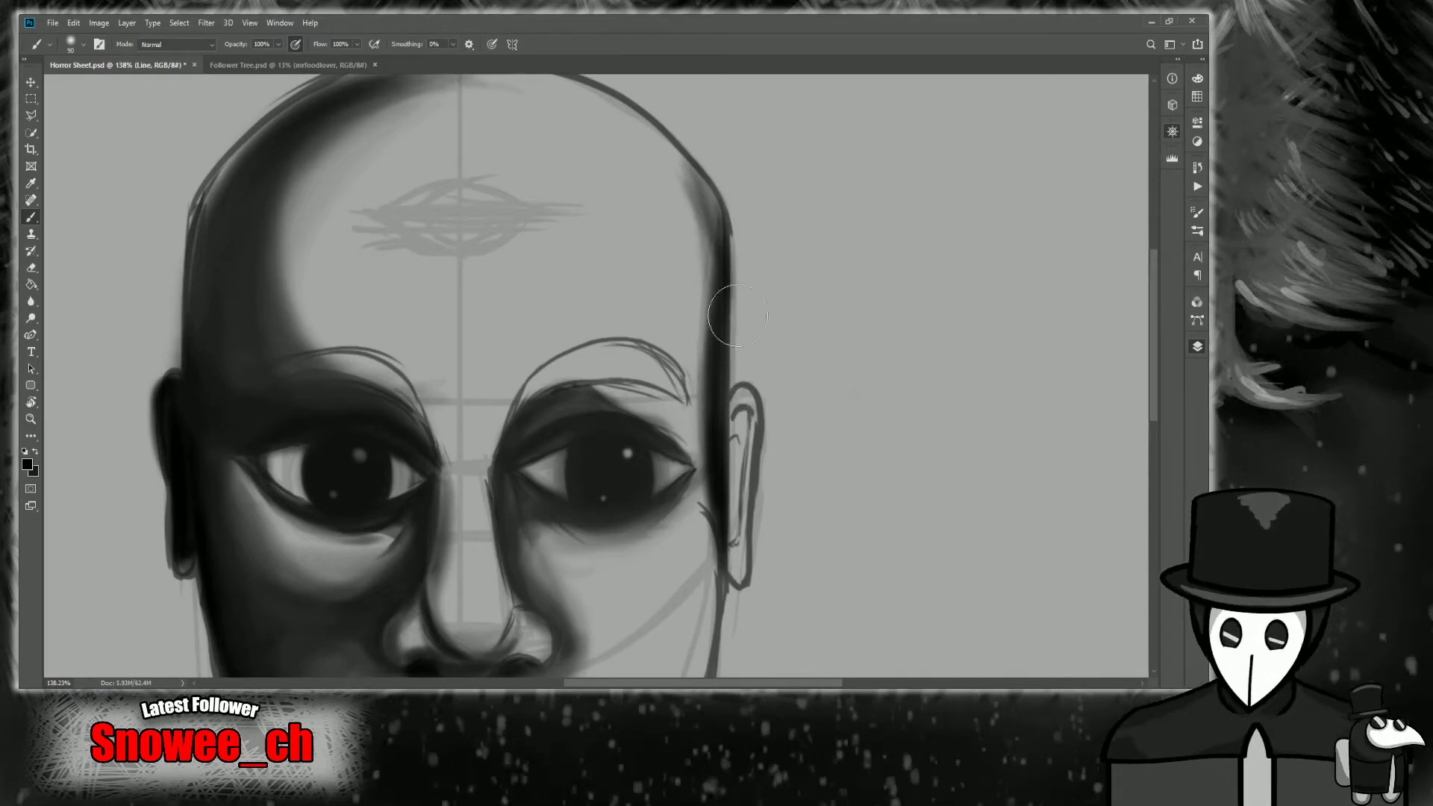
# Sample a mid gray and blend the temple shadow inward and up along the upper right skull.
pyautogui.keyDown('alt'); pyautogui.click(709, 304); pyautogui.keyUp('alt')
pyautogui.moveTo(704, 478); pyautogui.dragTo(712, 298)
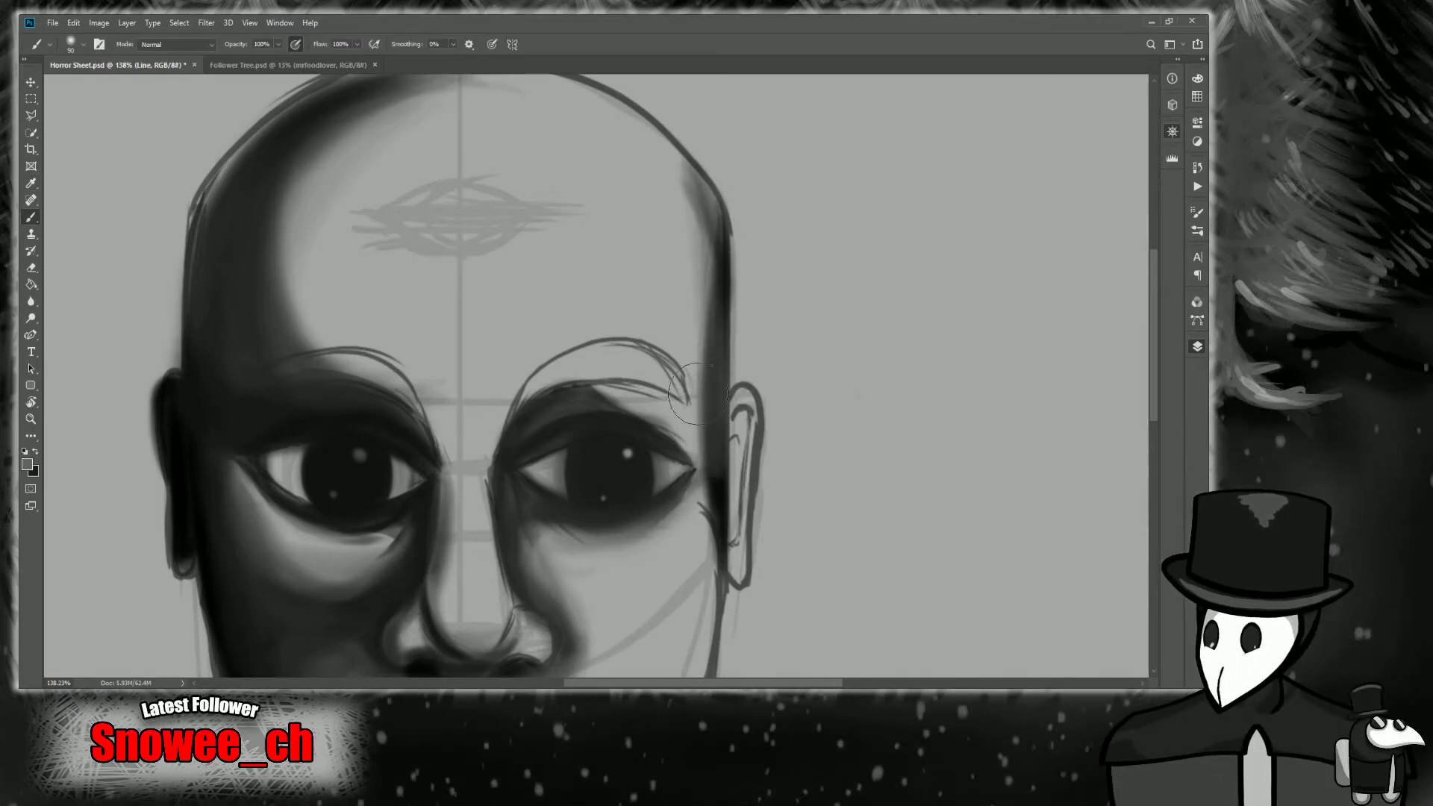
pyautogui.moveTo(721, 412); pyautogui.dragTo(663, 159)
pyautogui.moveTo(685, 245); pyautogui.dragTo(595, 118)
pyautogui.moveTo(665, 205)
pyautogui.mouseDown()
pyautogui.moveTo(605, 120)
pyautogui.moveTo(638, 124)
pyautogui.mouseUp()
# Extend the soft gray shading across the crown to meet the dark shadow on the left of the head.
pyautogui.press('z')
pyautogui.moveTo(682, 189); pyautogui.dragTo(661, 199)
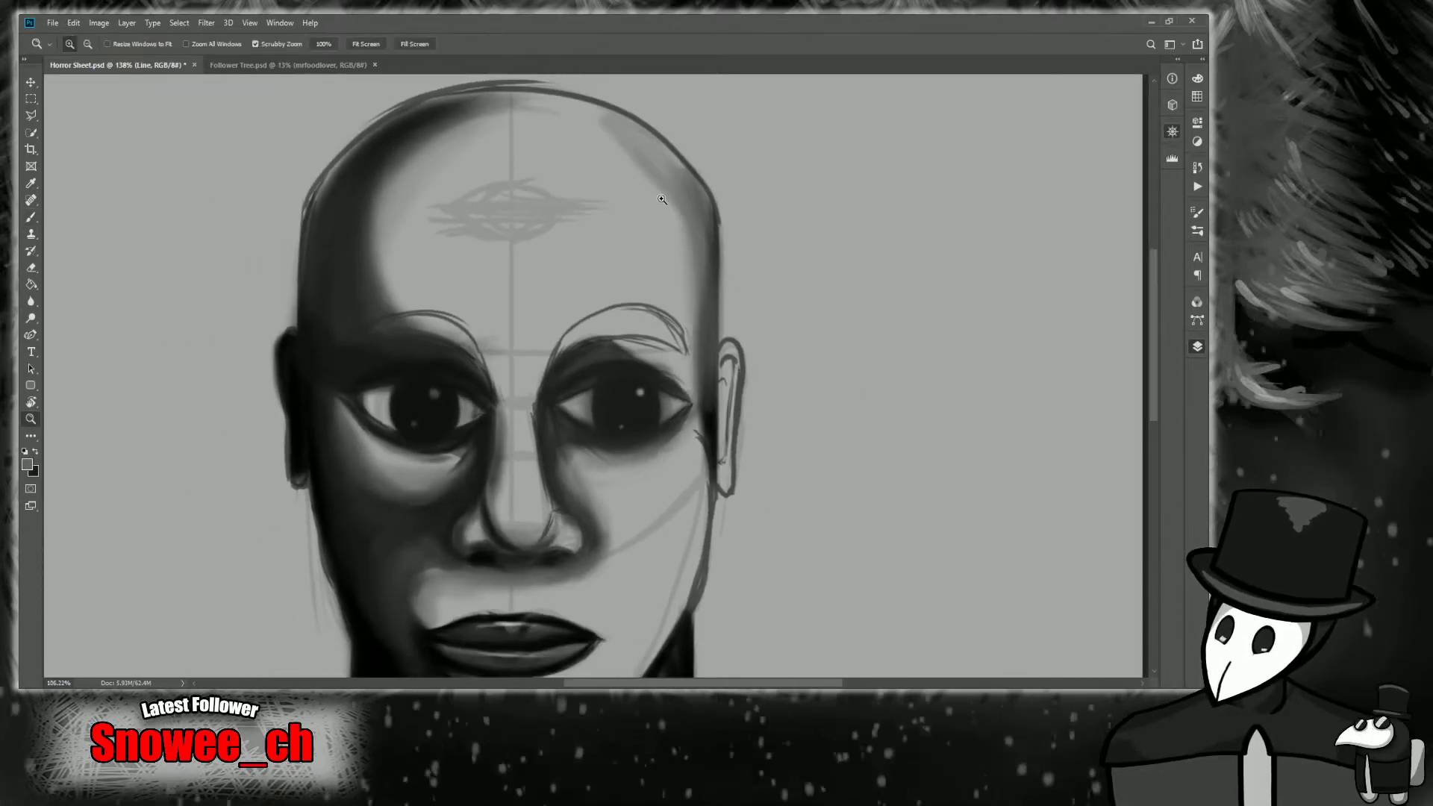
pyautogui.press('b')
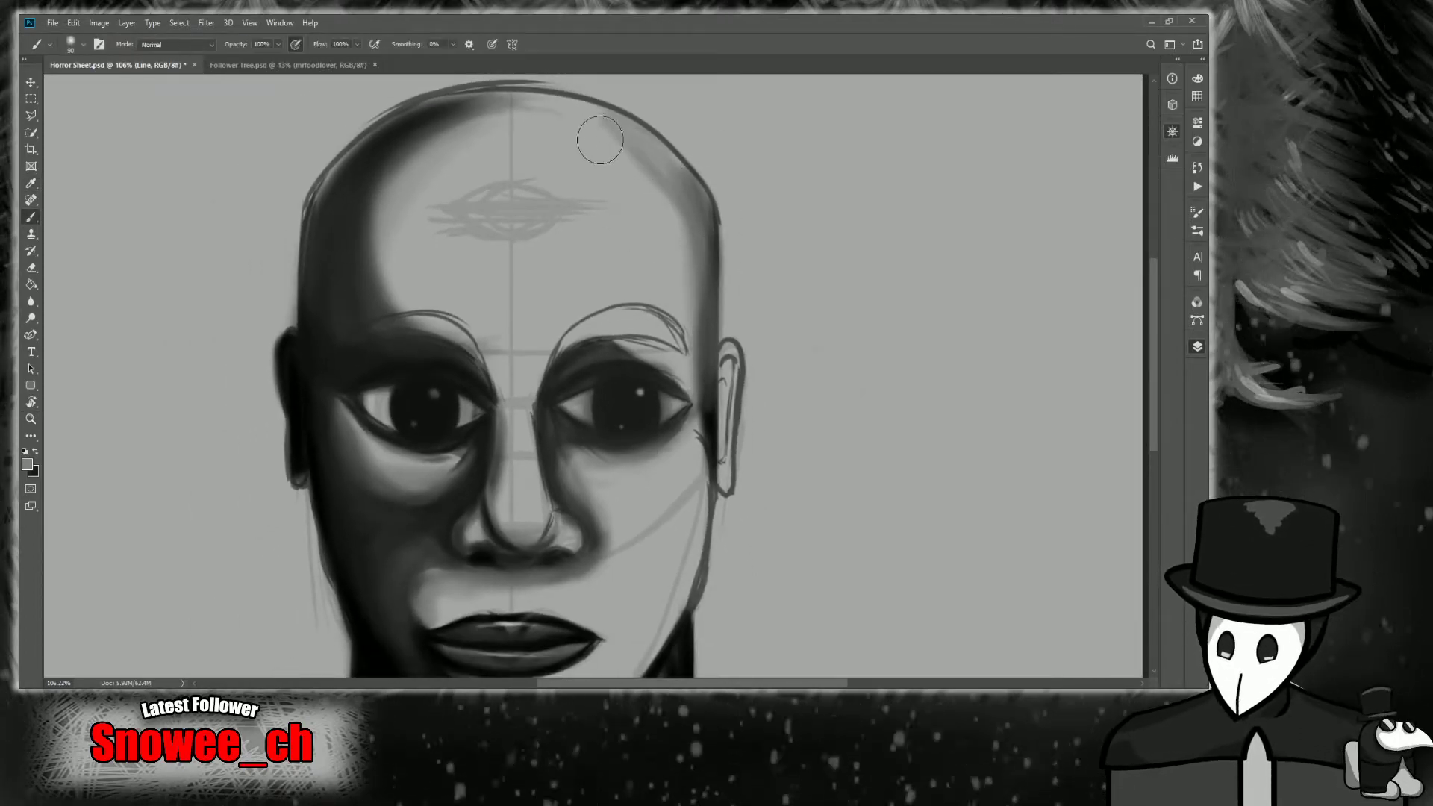
pyautogui.moveTo(582, 118)
pyautogui.mouseDown()
pyautogui.moveTo(612, 127)
pyautogui.moveTo(442, 107)
pyautogui.mouseUp()
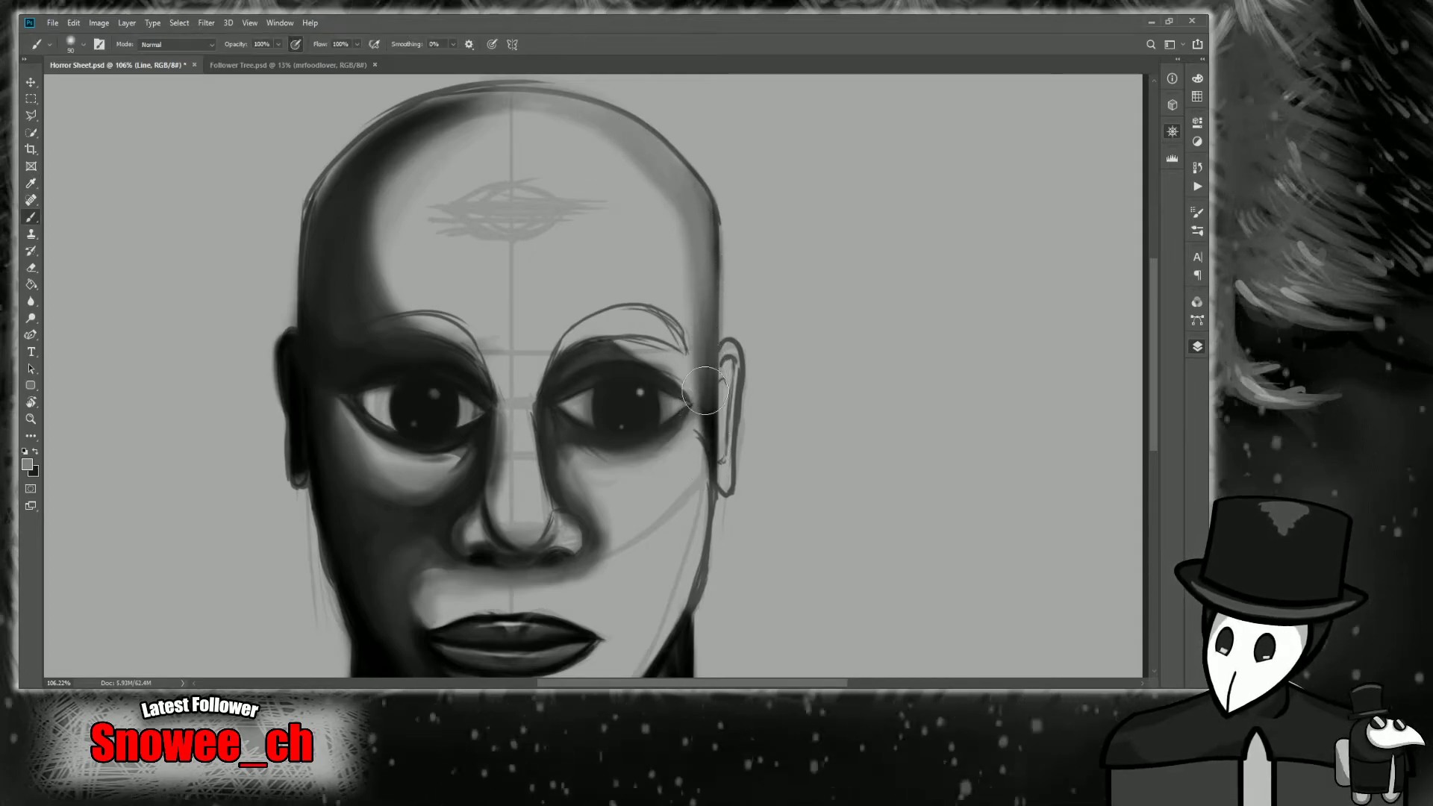
# Sample a black tone and darken the outer head edge at the right temple above the ear.
pyautogui.press('i')
pyautogui.press('b')
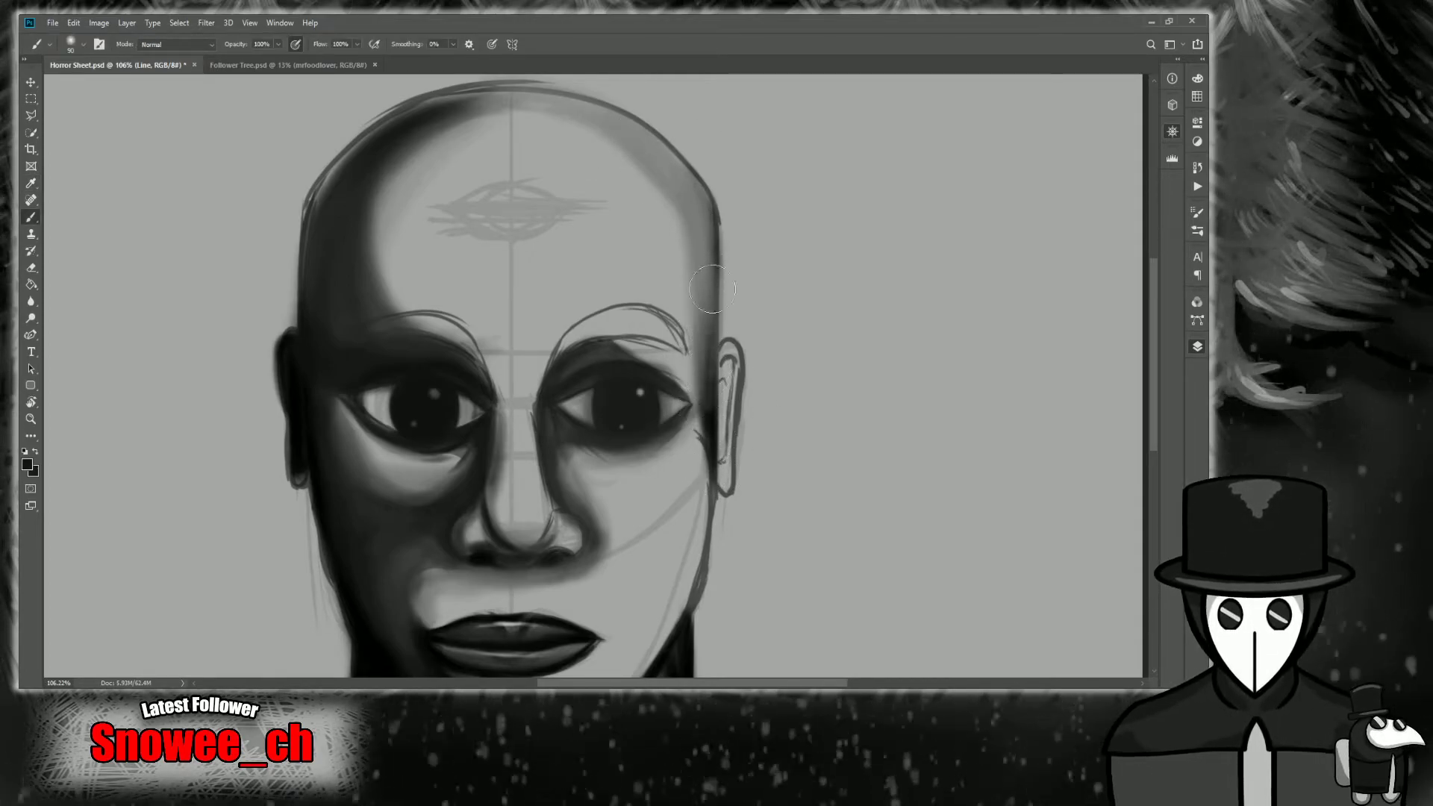
pyautogui.press('e')
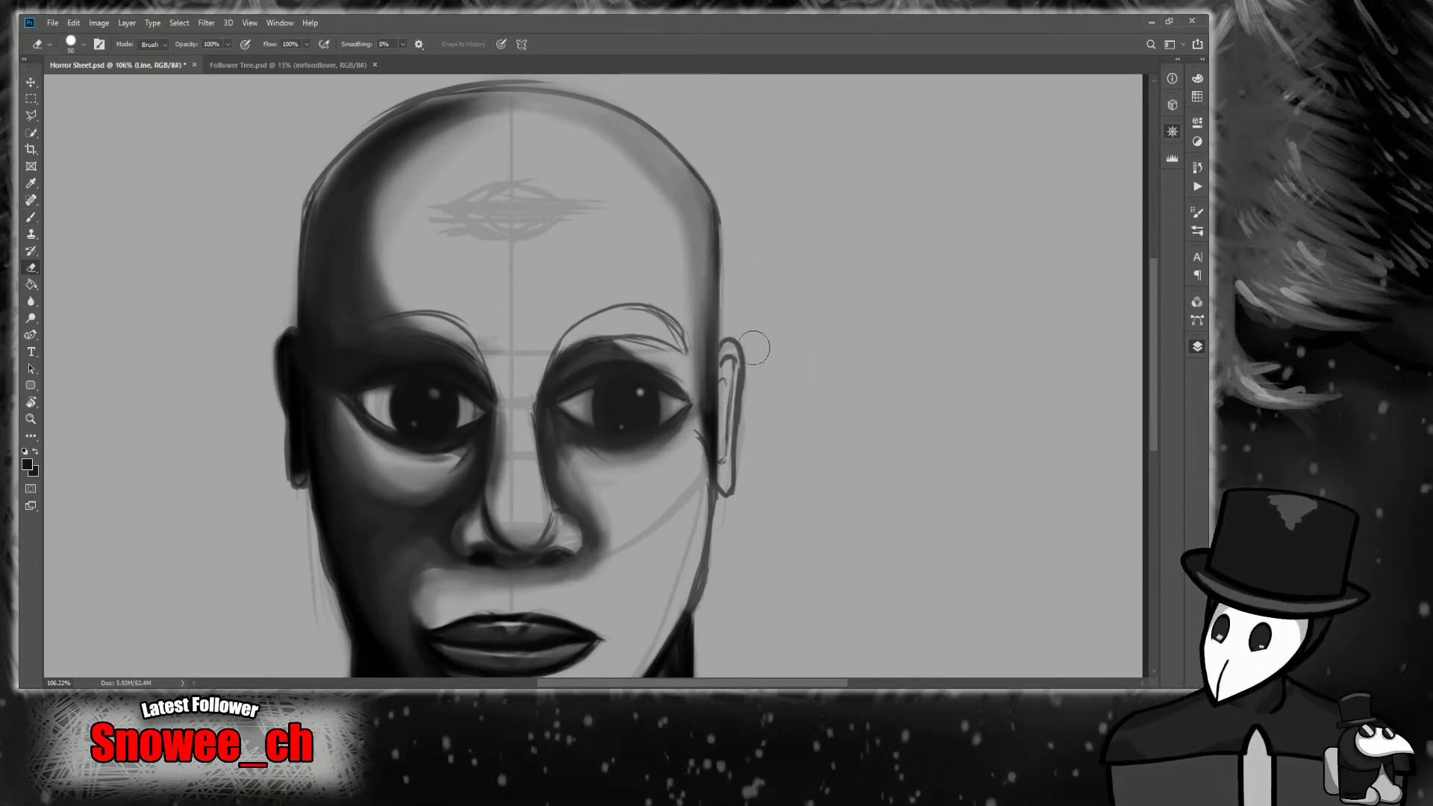
# Paint a black shadow down the inner edge of the right ear to the earlobe.
pyautogui.scroll(5, 746, 403)
pyautogui.press('b')
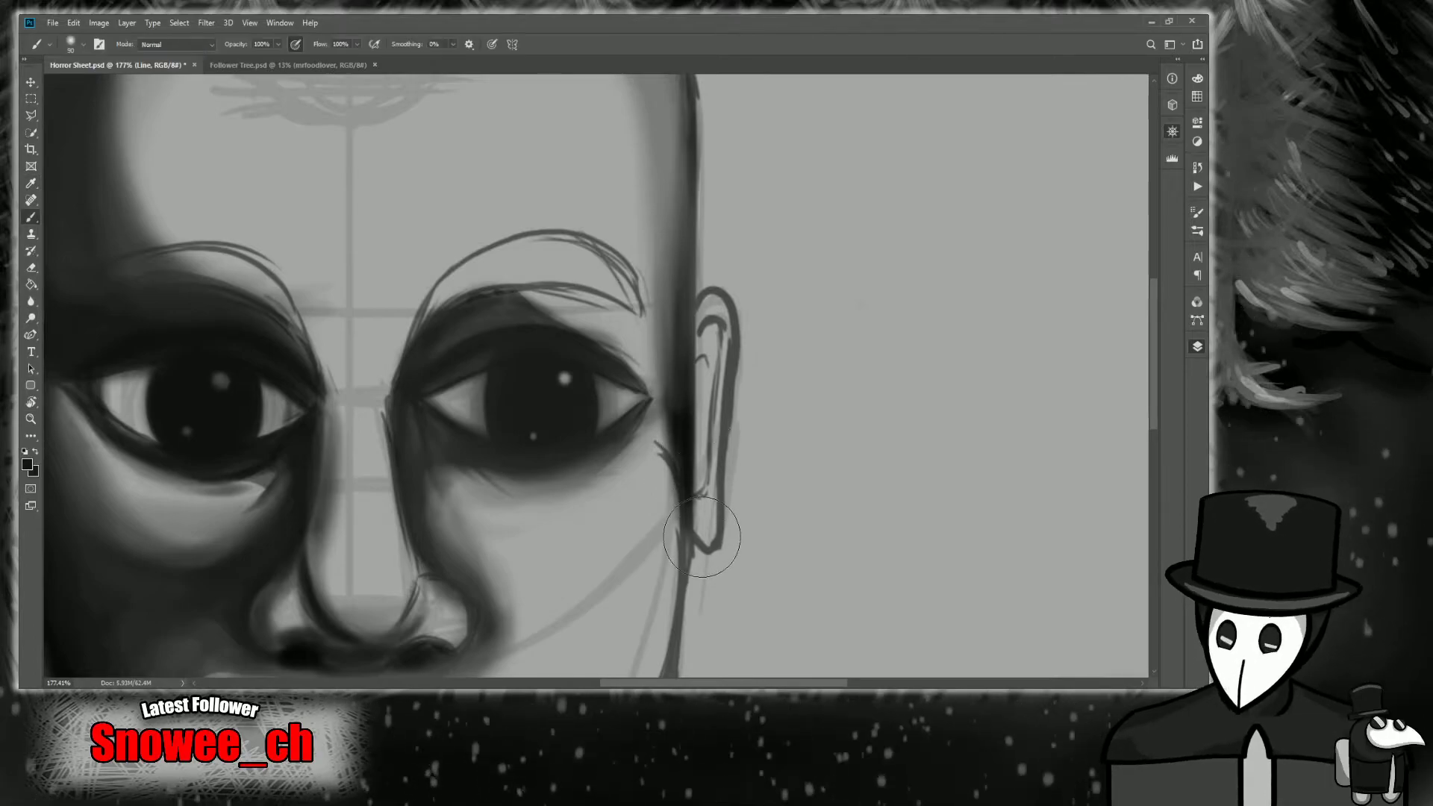
pyautogui.press('z')
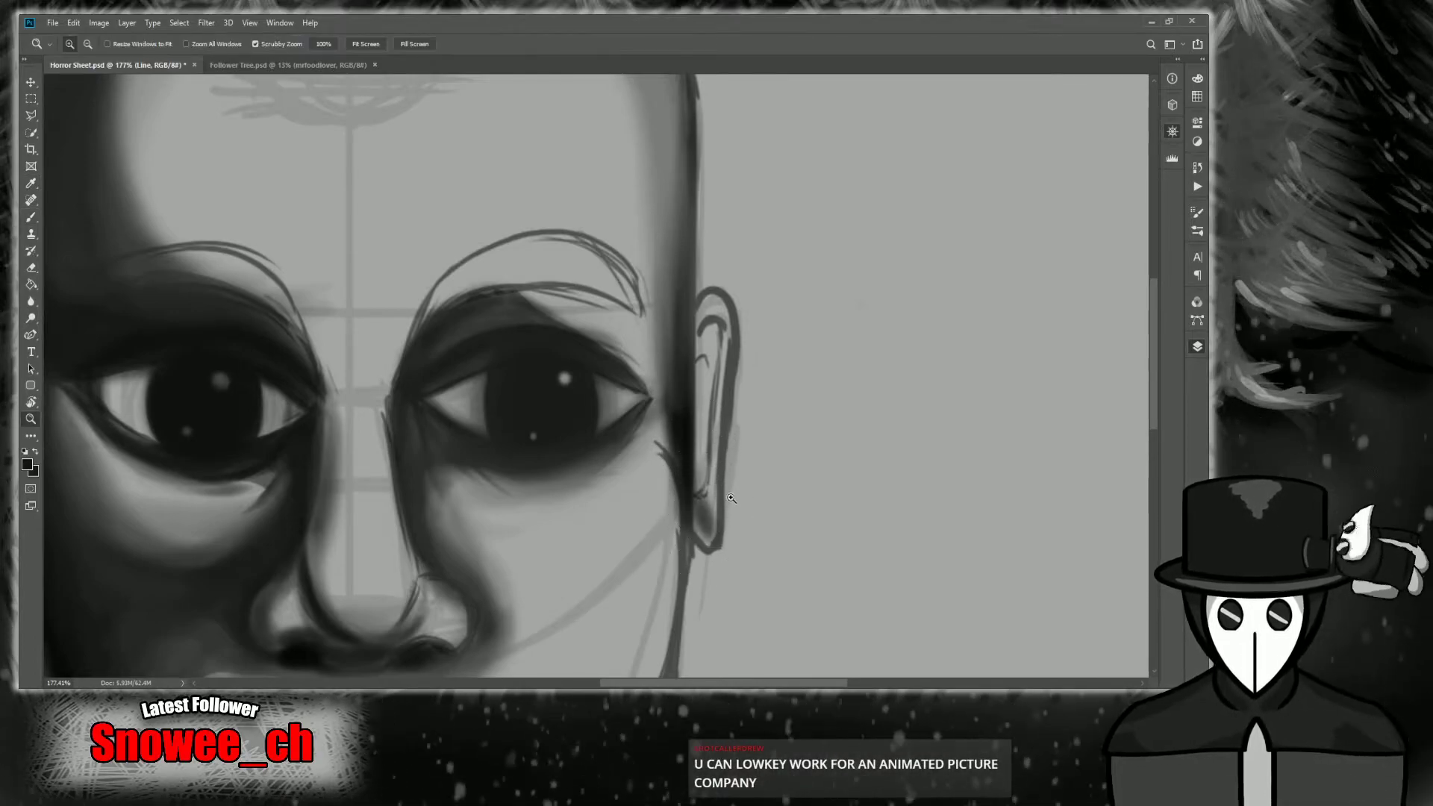
pyautogui.scroll(-3, 709, 508)
pyautogui.scroll(-3, 709, 515)
pyautogui.scroll(4, 746, 504)
pyautogui.press('b')
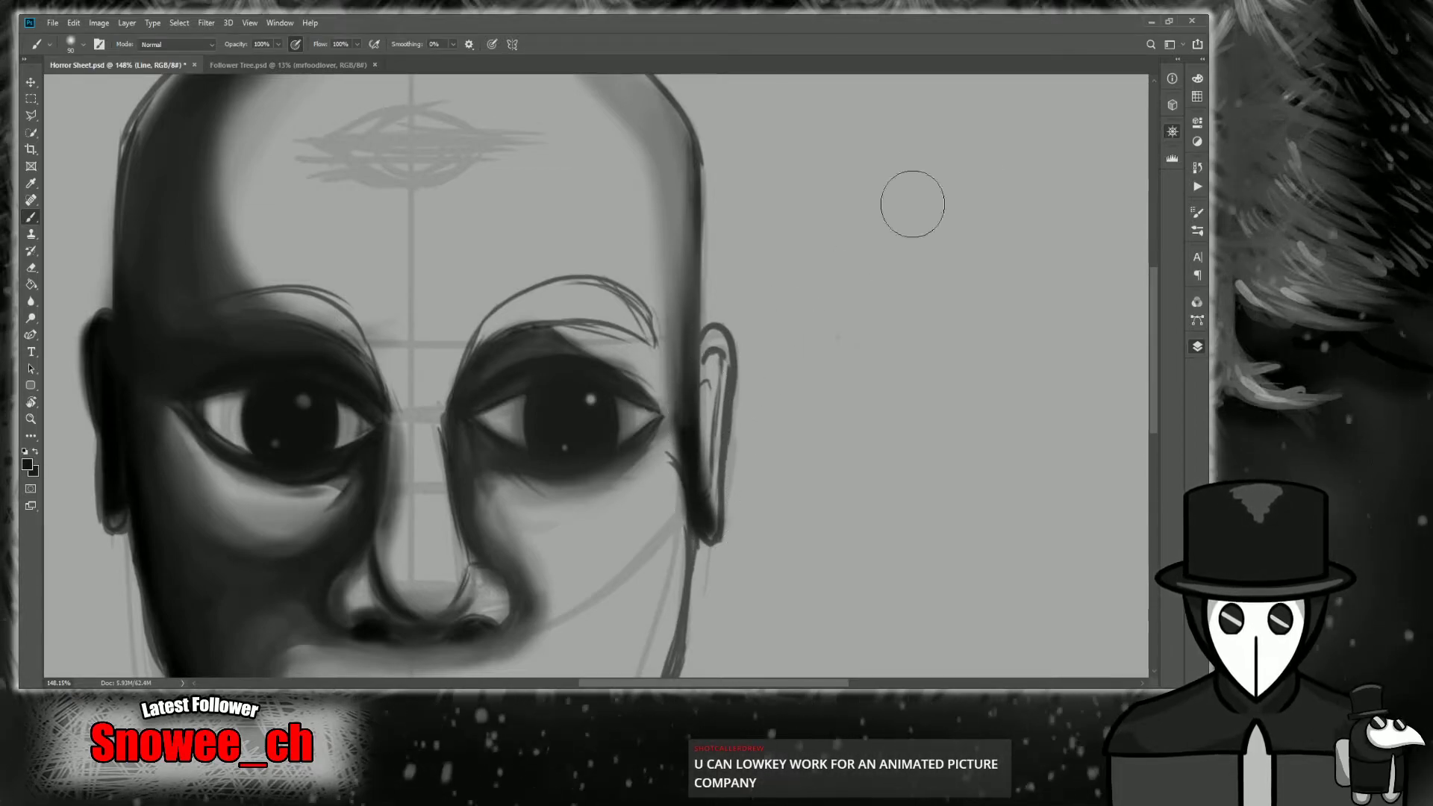
# Shade a thin dark edge along the right jawline between the earlobe and the neck.
pyautogui.scroll(-5, 912, 204)
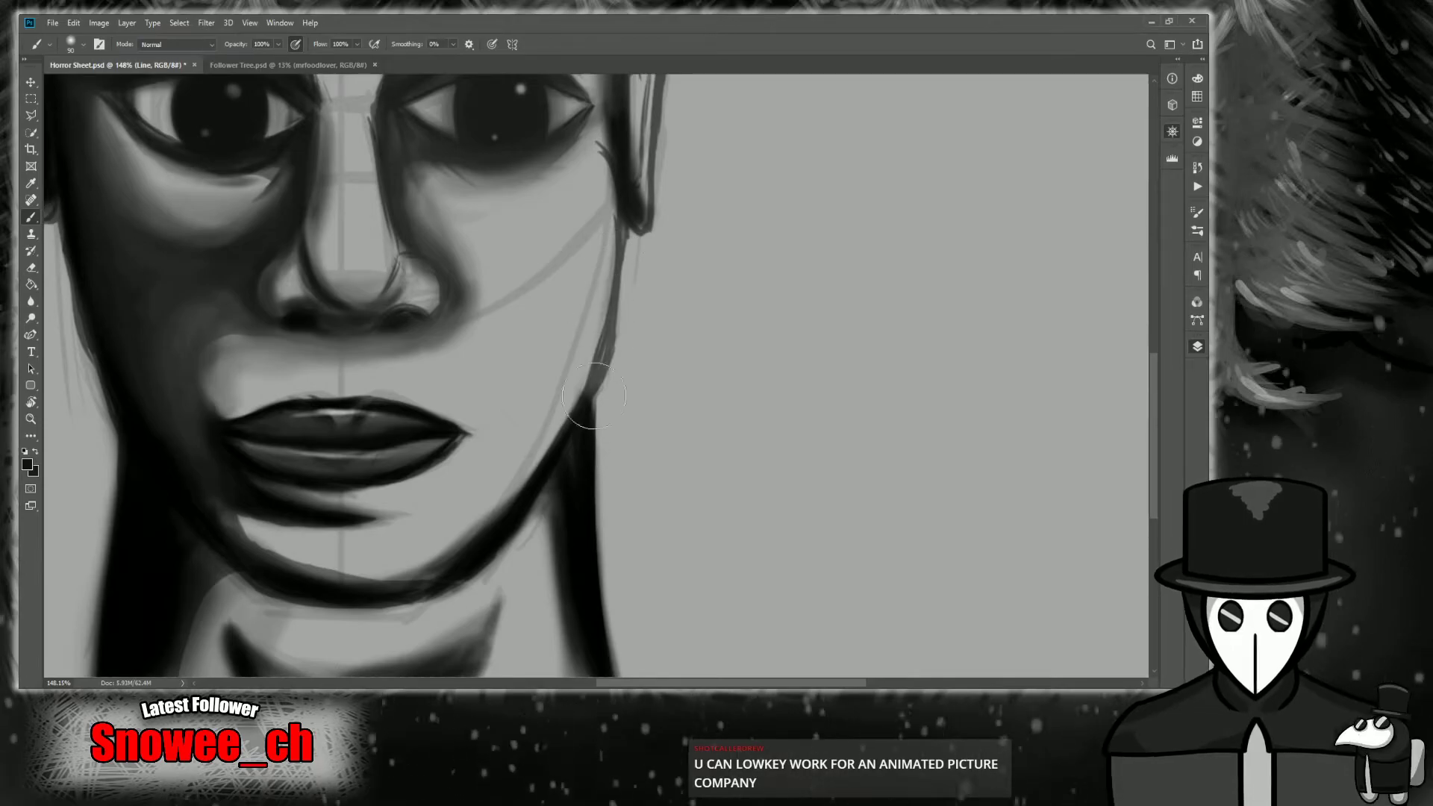
pyautogui.press('z')
pyautogui.scroll(-5, 642, 413)
# Save the document and hide the rough sketch and guideline layers.
pyautogui.hotkey('ctrl', 's')
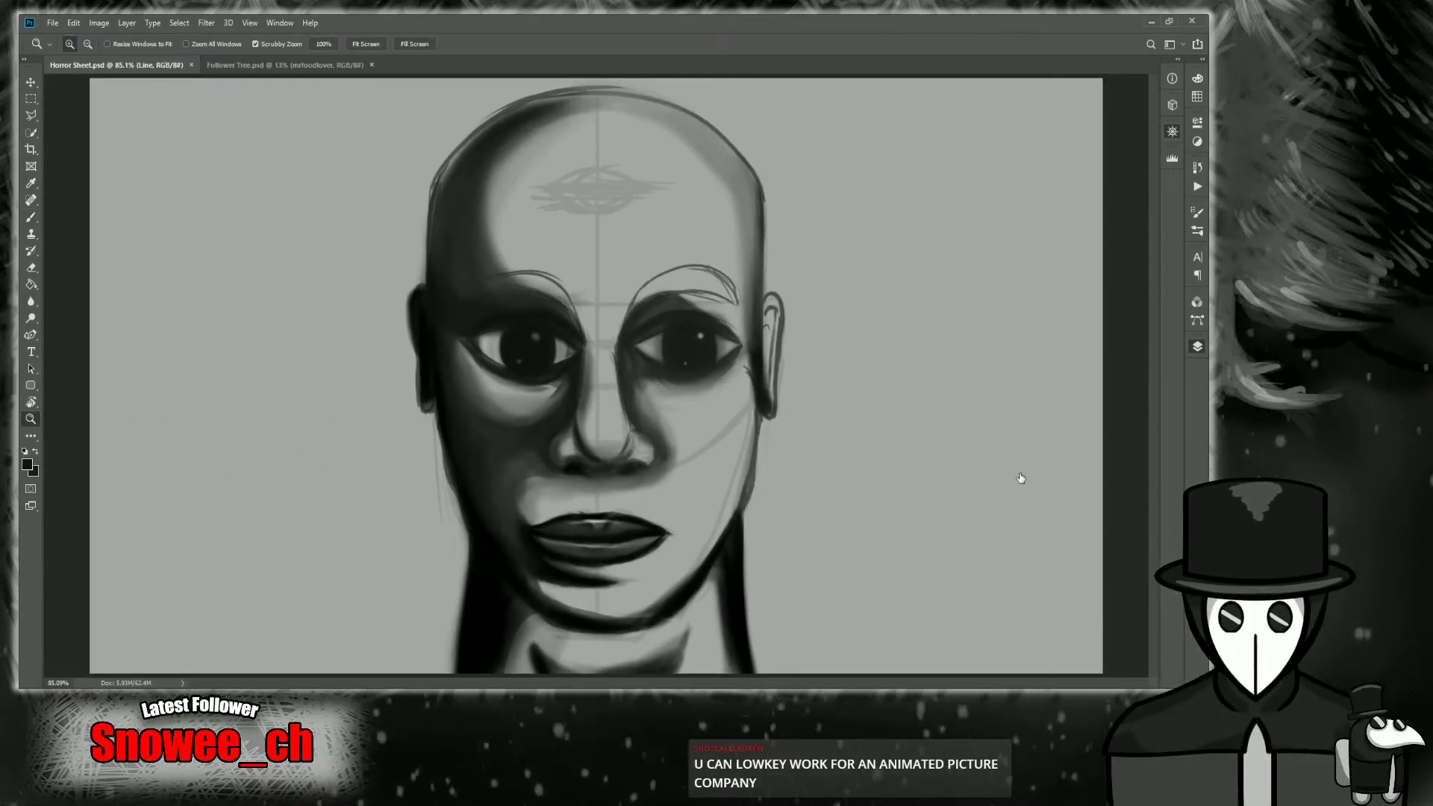
pyautogui.click(1025, 475)
pyautogui.click(1023, 441)
pyautogui.click(1023, 421)
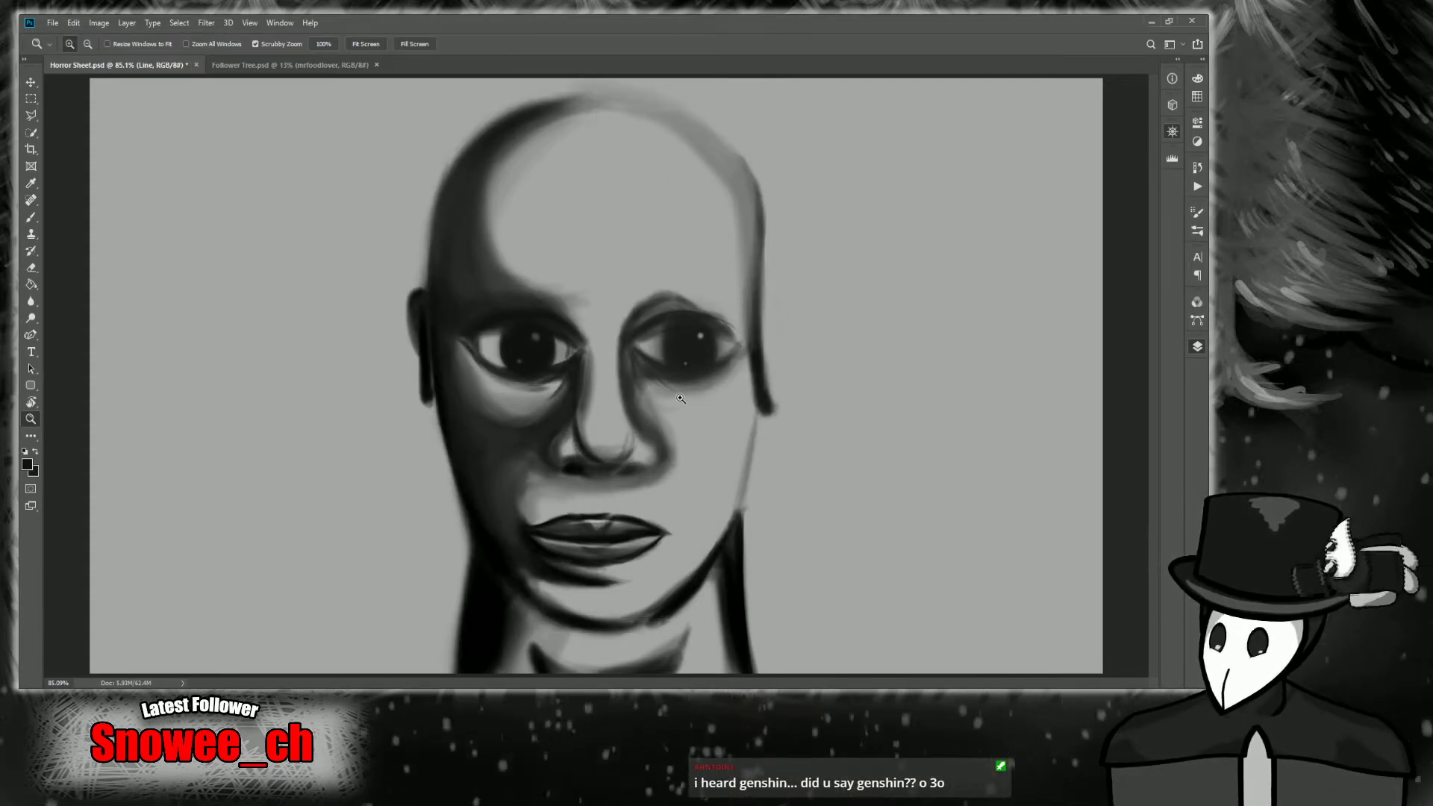
# Sample dark grays and thicken the shadow along the left side of the nose and under its tip.
pyautogui.moveTo(561, 465); pyautogui.dragTo(648, 519)
pyautogui.moveTo(587, 424); pyautogui.dragTo(608, 416)
pyautogui.press('b')
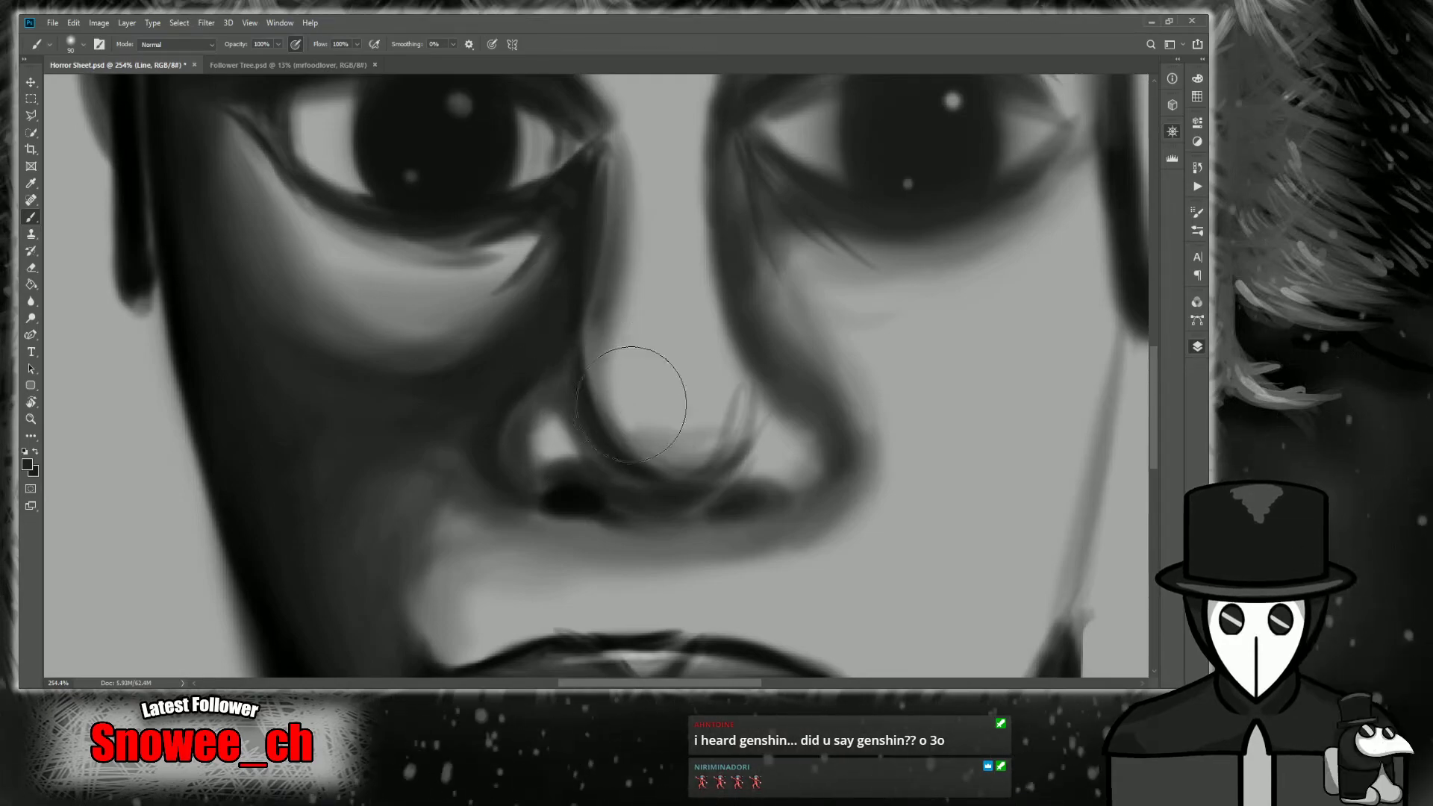
pyautogui.press('i')
pyautogui.press('b')
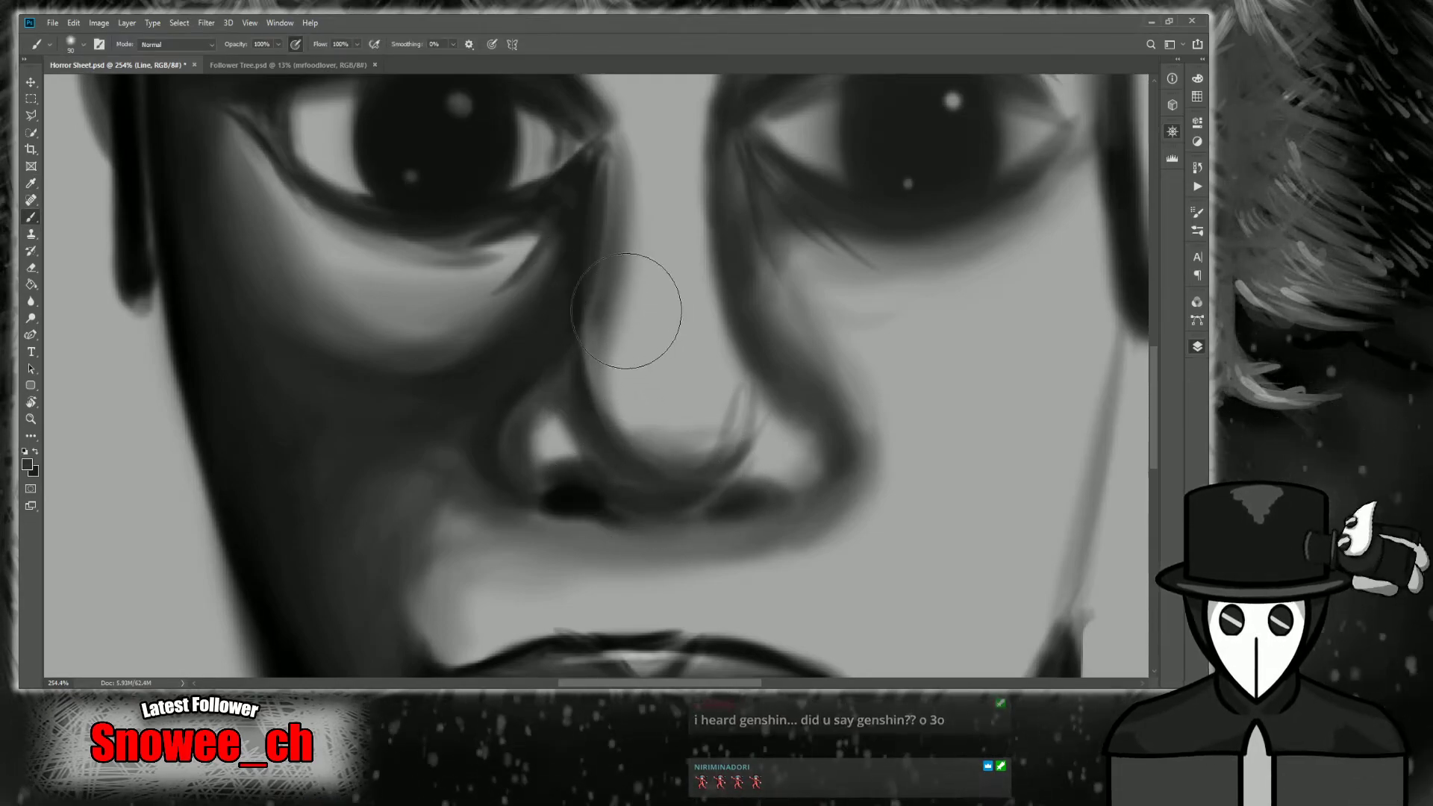
pyautogui.press('i')
pyautogui.press('b')
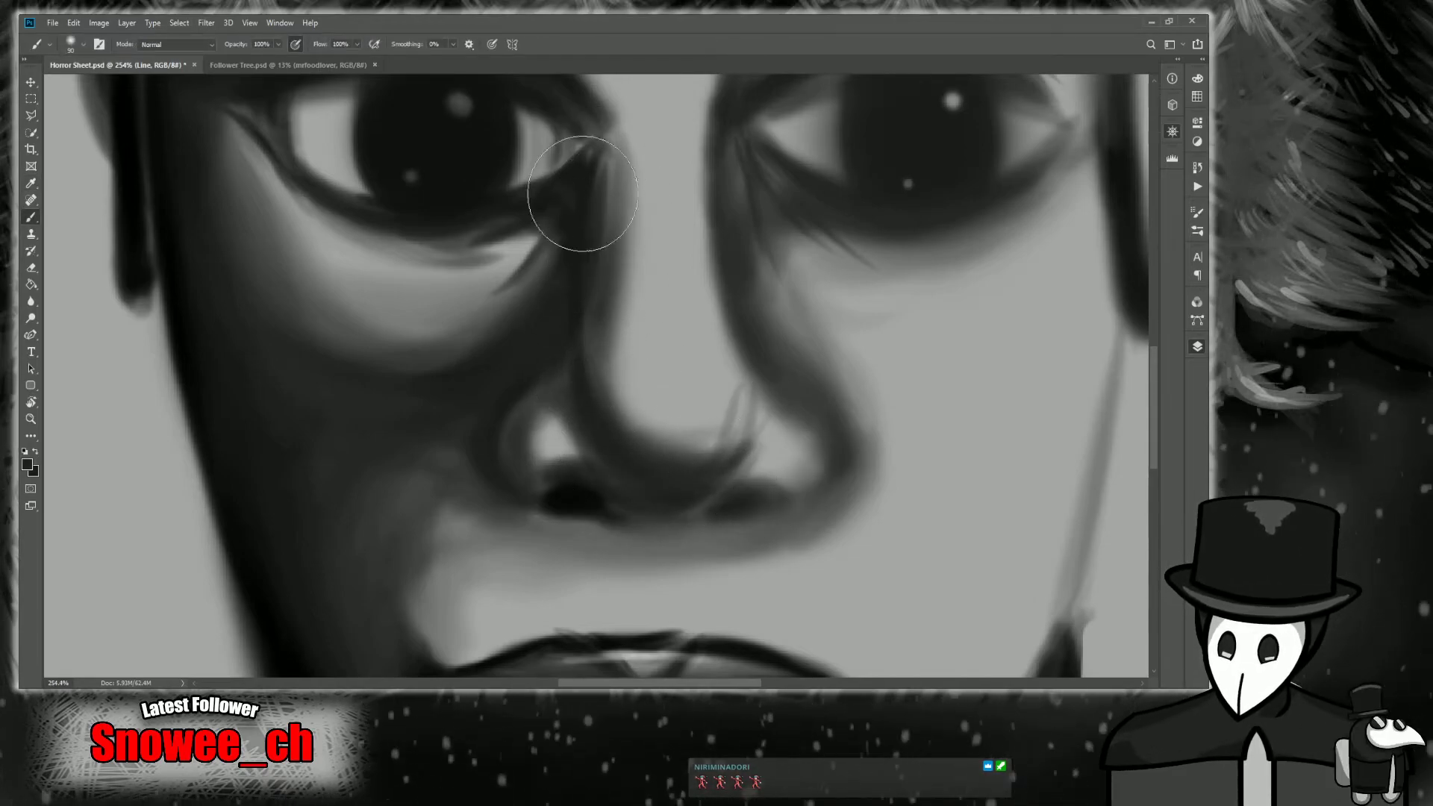
# Shrink the brush and darken the curve around the right nostril wing.
pyautogui.scroll(-4, 721, 460)
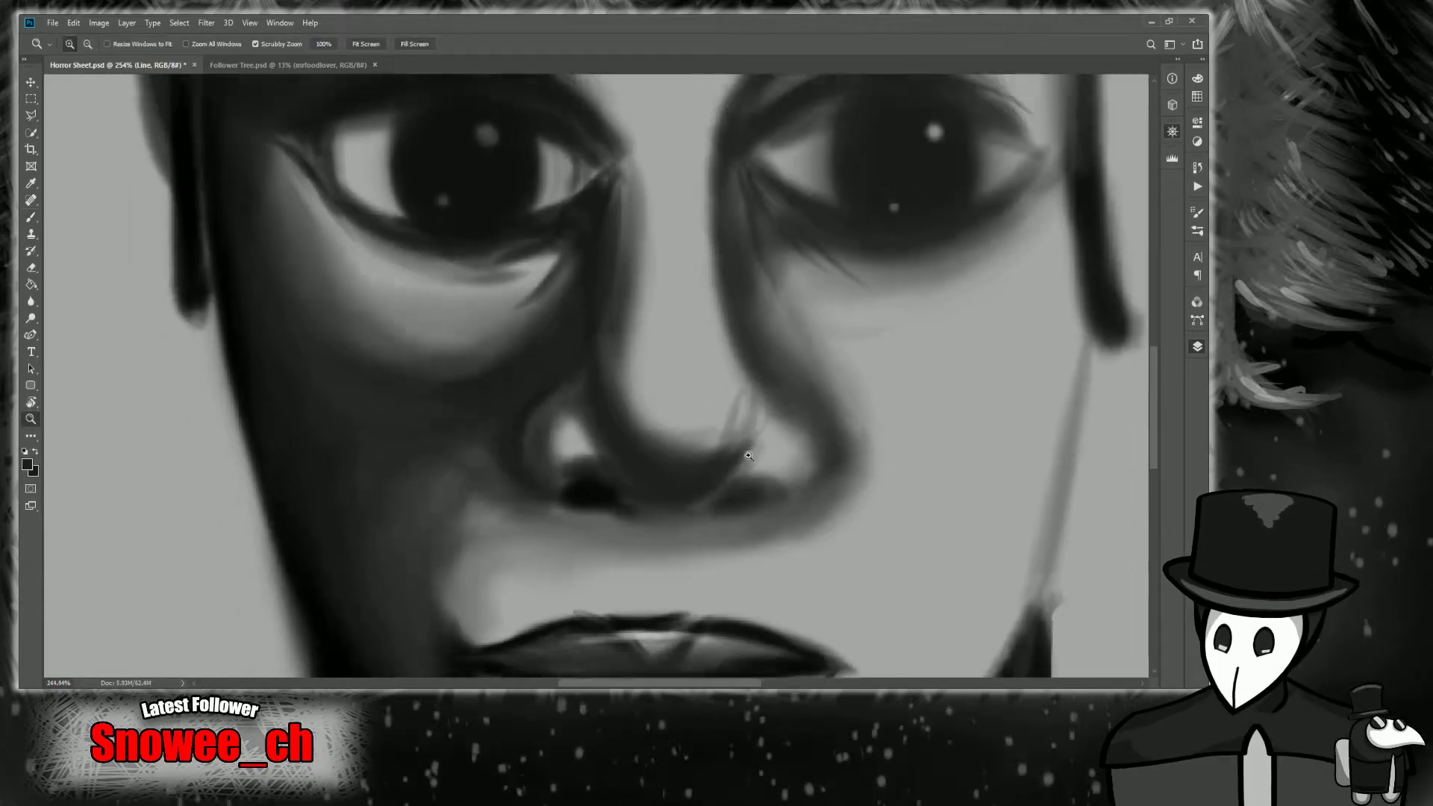
pyautogui.scroll(2, 793, 406)
pyautogui.press('z')
pyautogui.scroll(3, 817, 441)
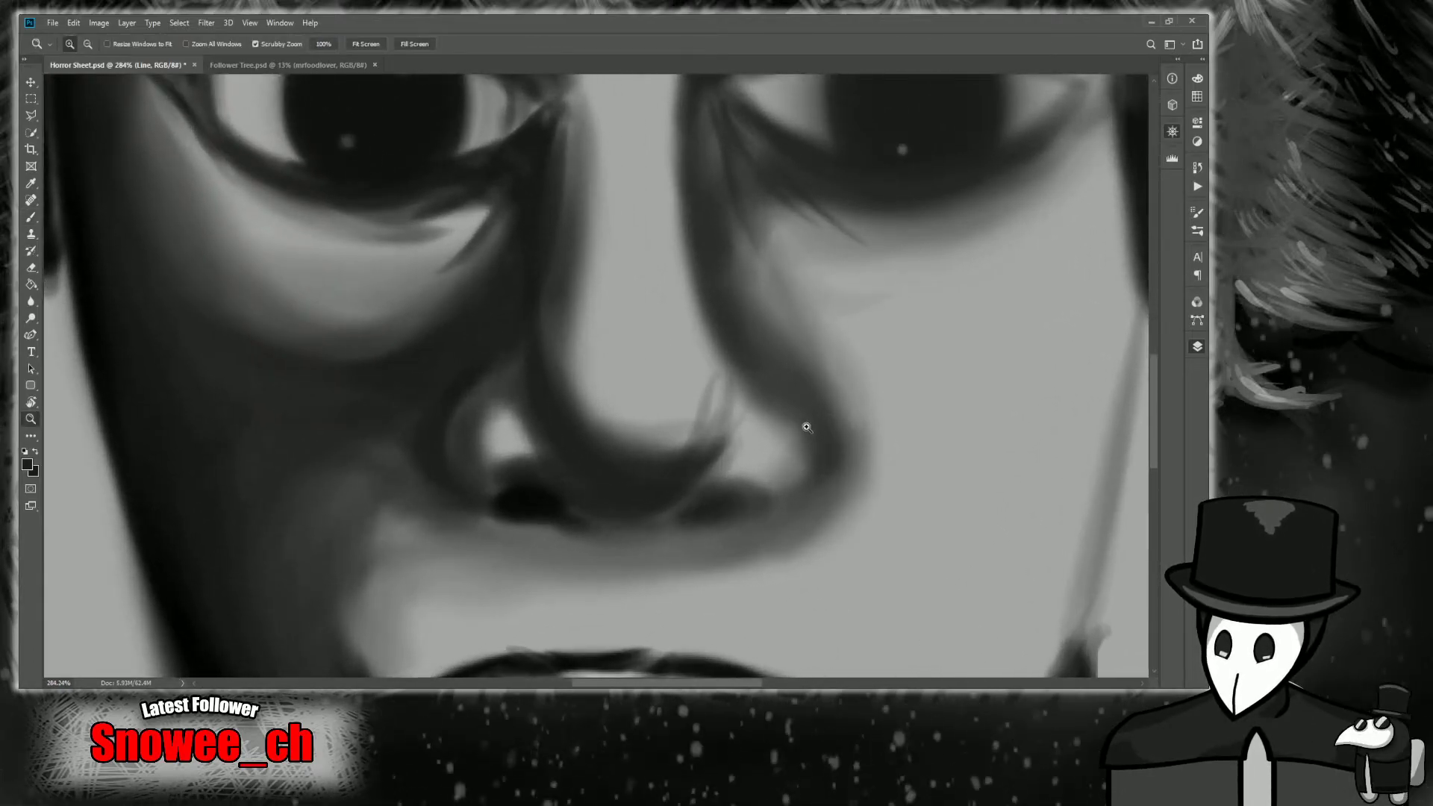
pyautogui.press('b')
pyautogui.press('[')
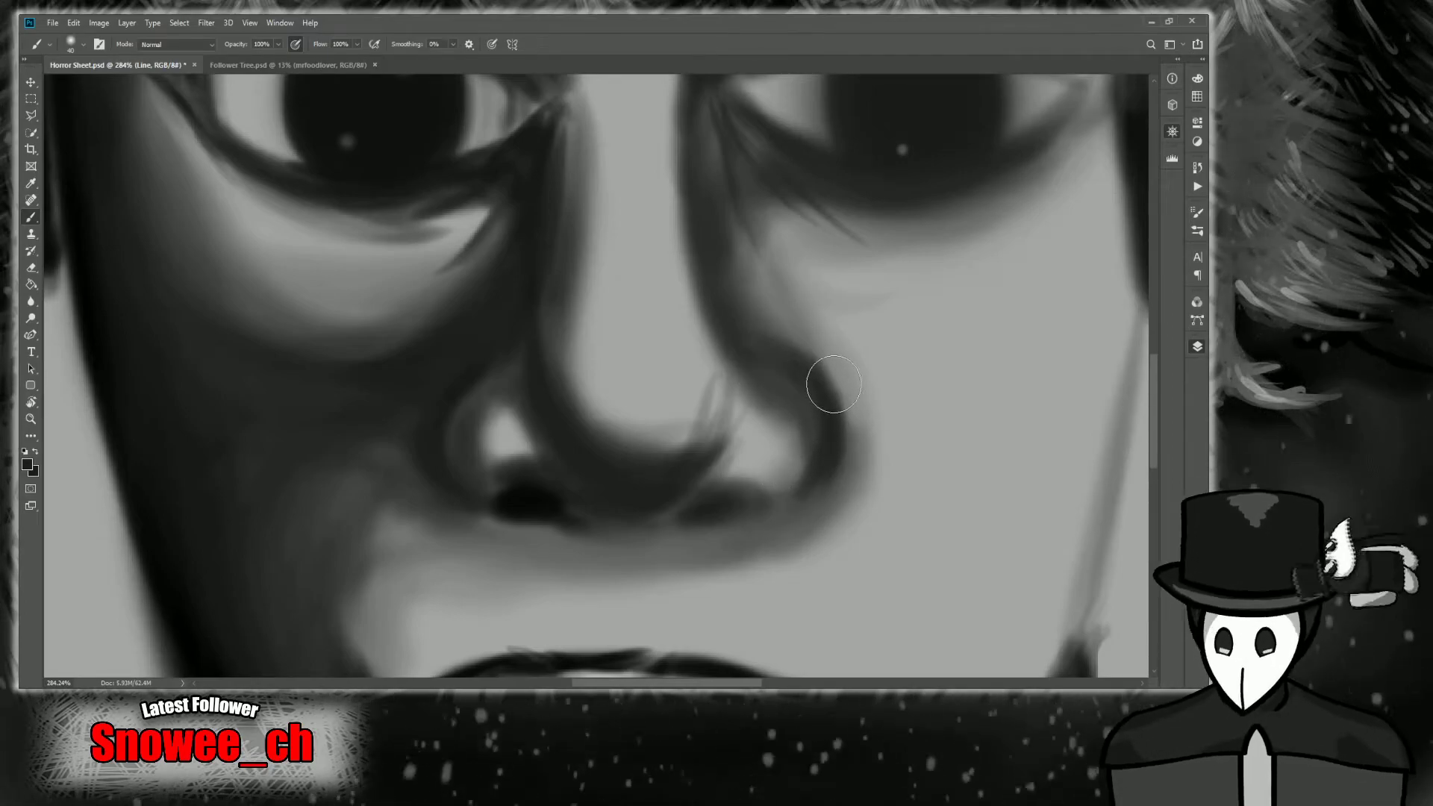
# Sample mid gray, enlarge the brush and soften the shadow's outer edge from beside the nose around the right nostril wing.
pyautogui.keyDown('alt'); pyautogui.click(796, 312); pyautogui.keyUp('alt')
pyautogui.moveTo(776, 306); pyautogui.dragTo(852, 489)
pyautogui.press(']')
pyautogui.press(']')
pyautogui.press(']')
pyautogui.press(']')
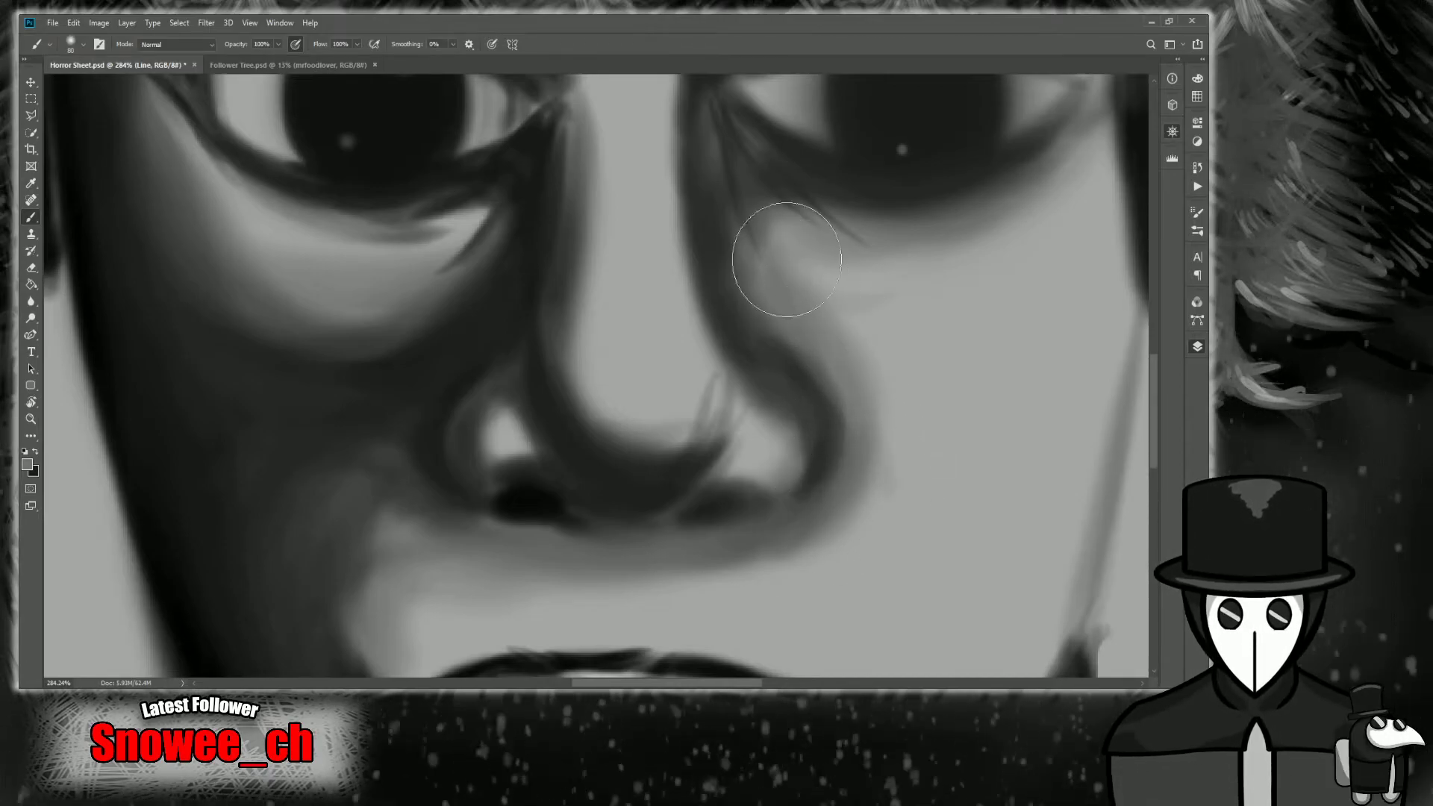
pyautogui.press('z')
pyautogui.moveTo(819, 343)
pyautogui.mouseDown()
pyautogui.moveTo(767, 410)
pyautogui.moveTo(802, 417)
pyautogui.mouseUp()
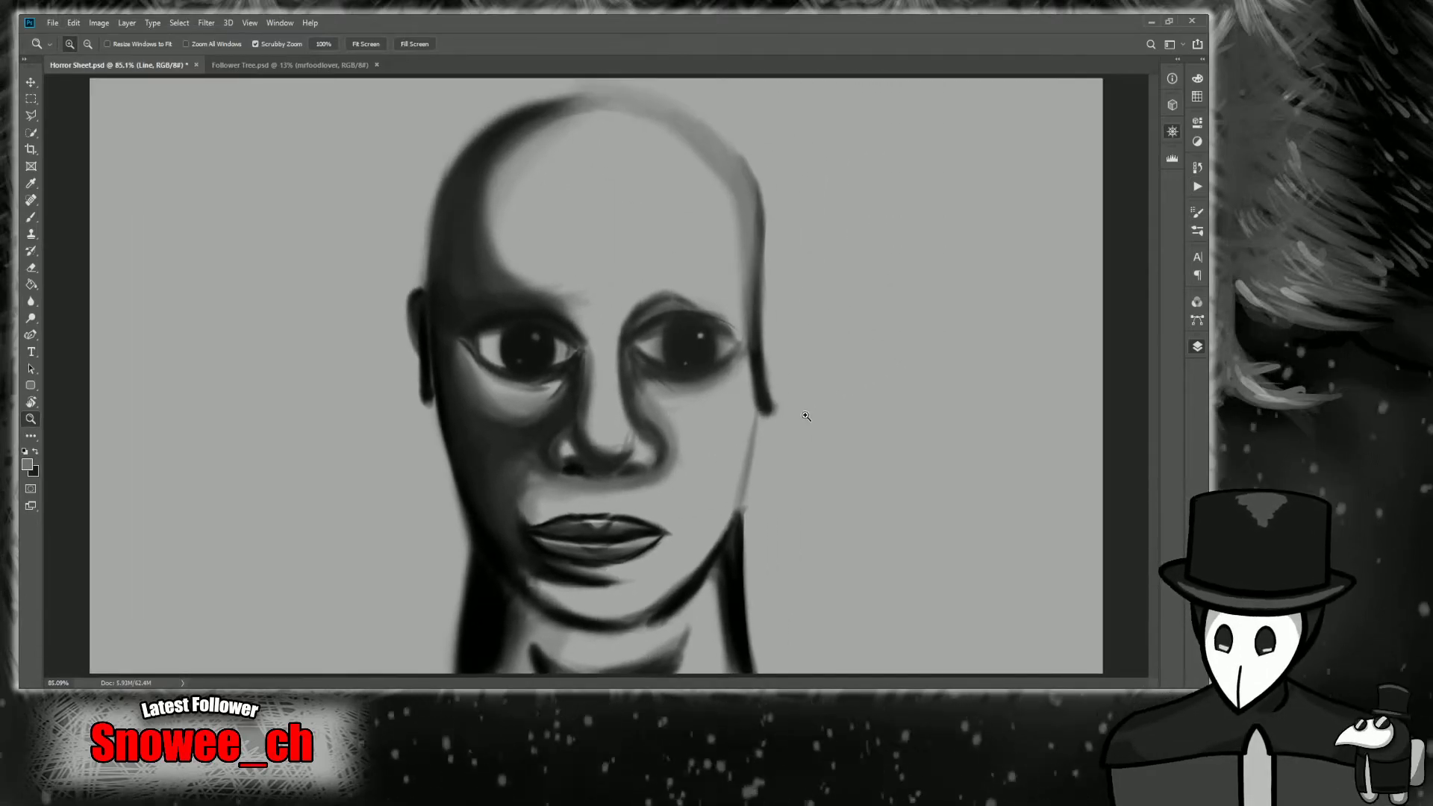
# Show the rough sketch and guideline layers and sample black for painting the right ear.
pyautogui.click(1030, 438)
pyautogui.click(1027, 454)
pyautogui.click(1030, 473)
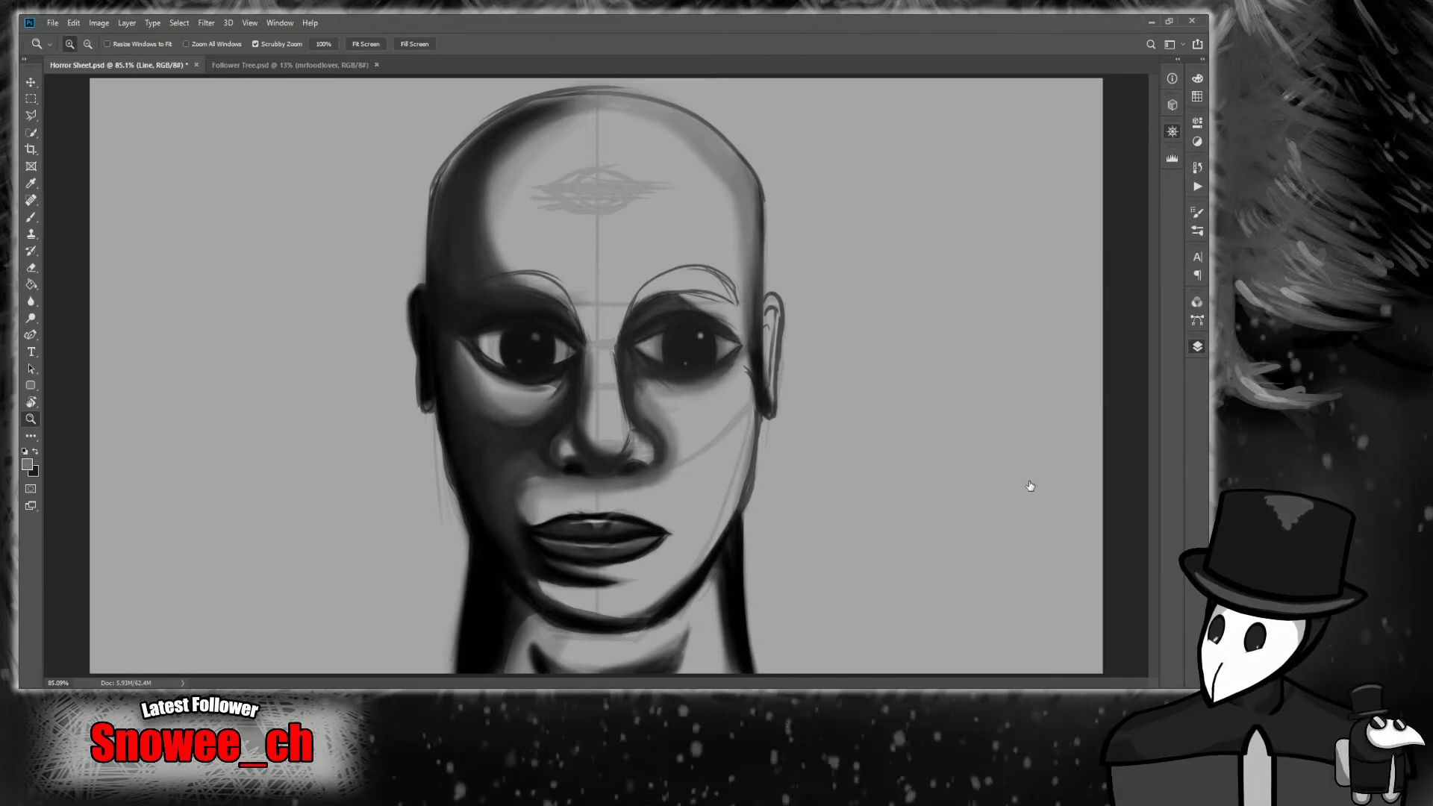
pyautogui.moveTo(787, 364); pyautogui.dragTo(820, 383)
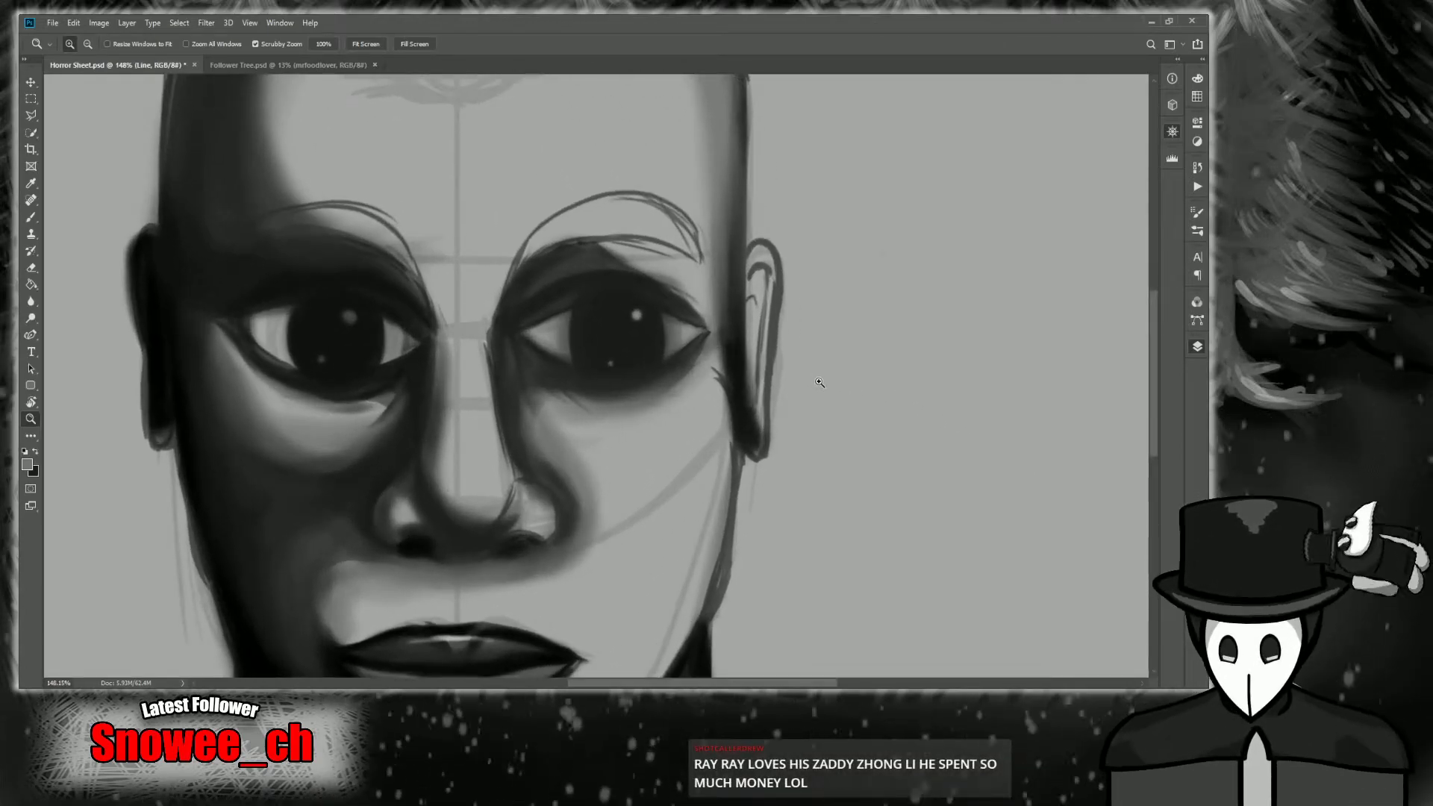
pyautogui.press('i')
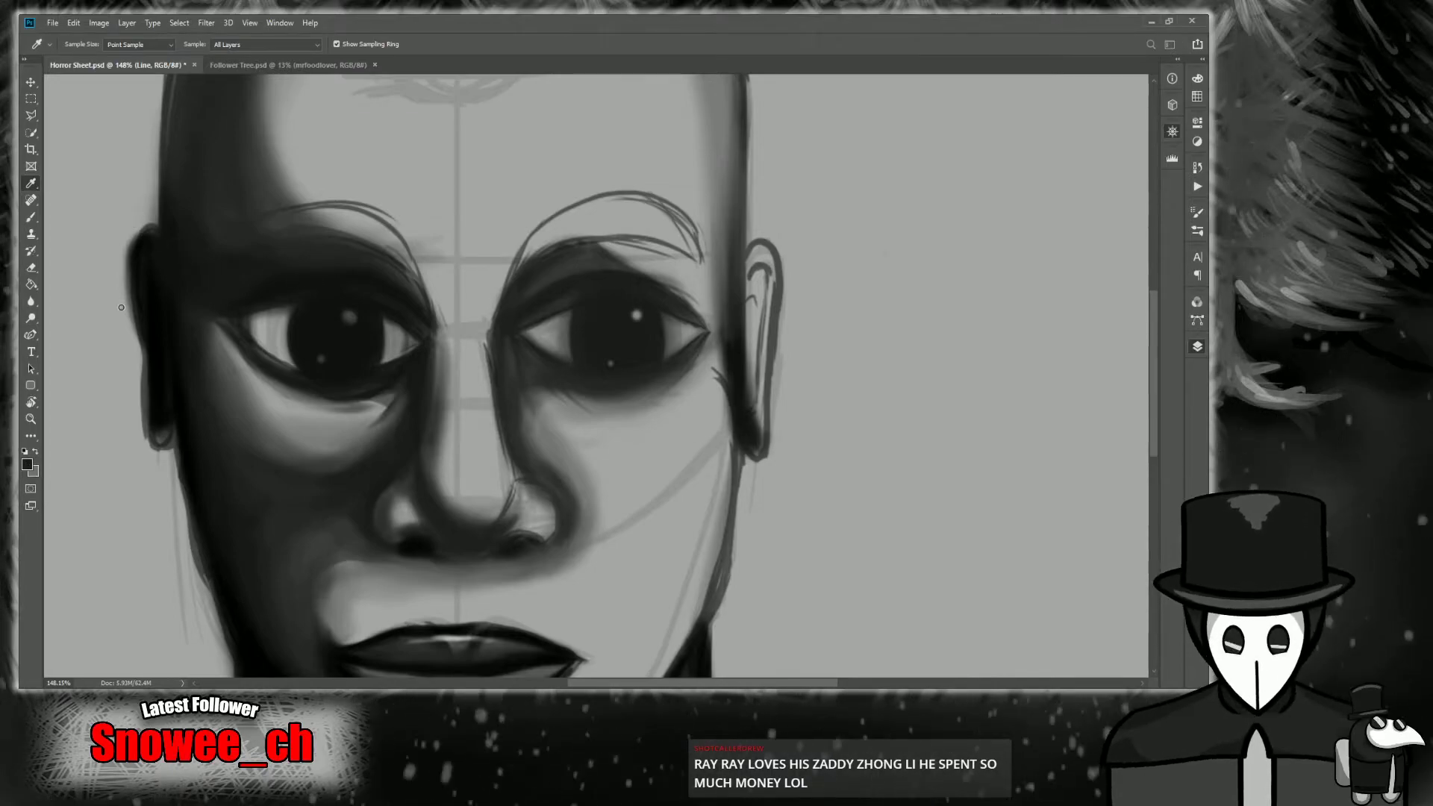
pyautogui.press('b')
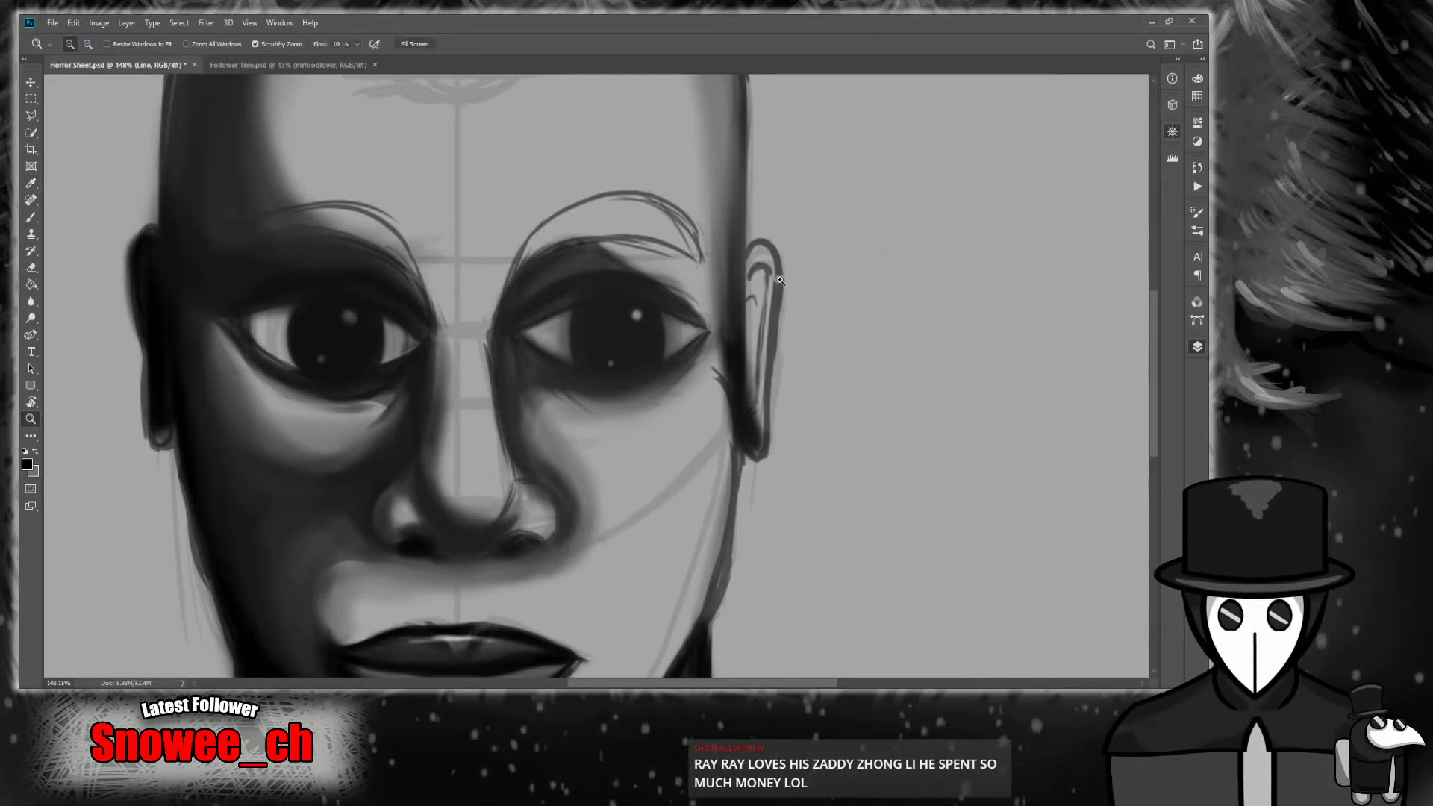
# Shrink the brush and paint a thick black outline around the right ear, following the sketch.
pyautogui.moveTo(783, 282); pyautogui.dragTo(817, 272)
pyautogui.press('[')
pyautogui.press('[')
pyautogui.press('[')
pyautogui.press('[')
pyautogui.press('[')
pyautogui.press('[')
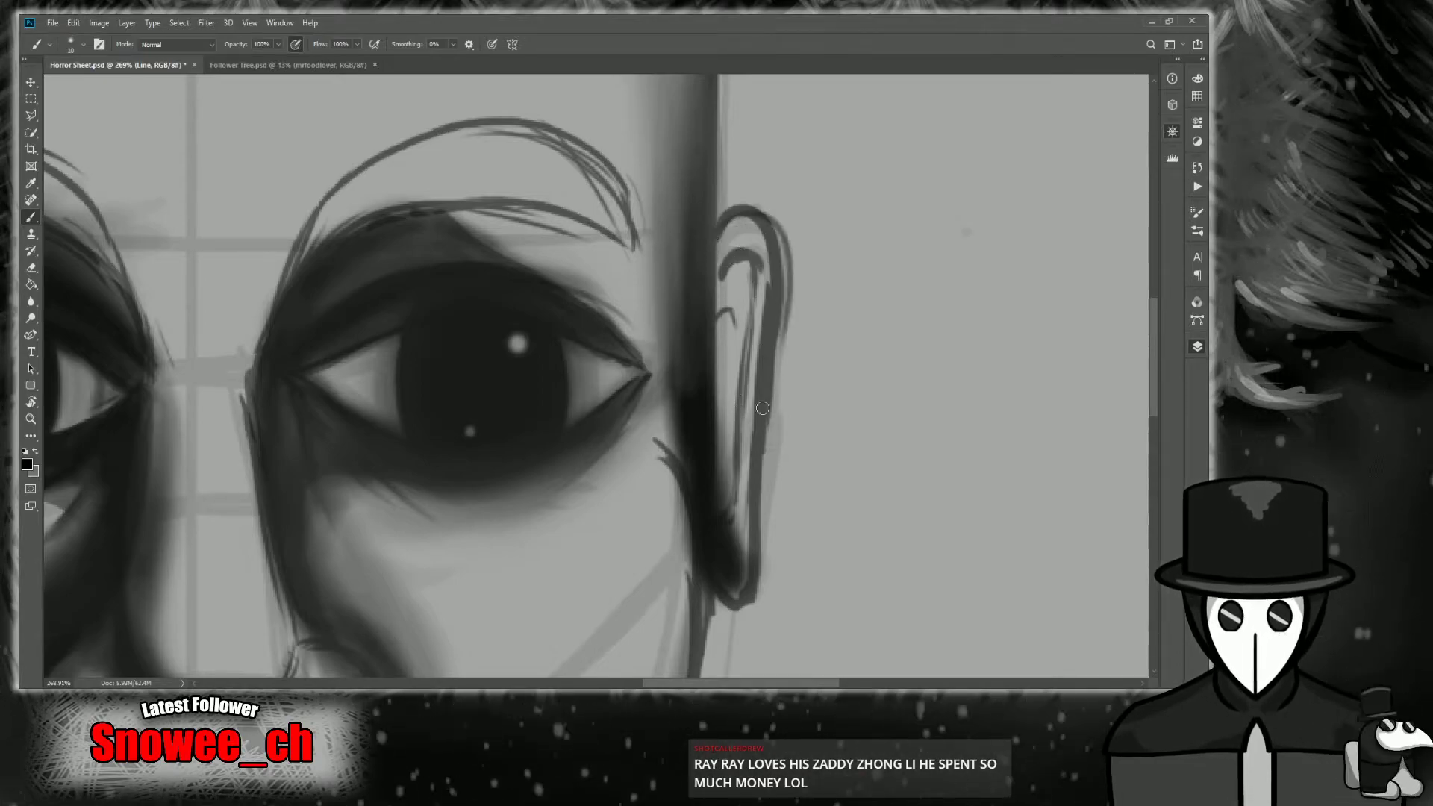
pyautogui.moveTo(714, 237)
pyautogui.mouseDown()
pyautogui.moveTo(773, 298)
pyautogui.moveTo(774, 369)
pyautogui.mouseUp()
pyautogui.hotkey('ctrl', 'z')
pyautogui.press(']')
pyautogui.moveTo(714, 217)
pyautogui.mouseDown()
pyautogui.moveTo(759, 439)
pyautogui.moveTo(770, 350)
pyautogui.moveTo(755, 590)
pyautogui.moveTo(773, 260)
pyautogui.moveTo(714, 230)
pyautogui.moveTo(754, 227)
pyautogui.moveTo(771, 277)
pyautogui.moveTo(757, 535)
pyautogui.moveTo(762, 505)
pyautogui.moveTo(736, 565)
pyautogui.moveTo(721, 552)
pyautogui.moveTo(760, 508)
pyautogui.moveTo(770, 343)
pyautogui.moveTo(704, 225)
pyautogui.moveTo(752, 240)
pyautogui.moveTo(760, 268)
pyautogui.moveTo(767, 411)
pyautogui.moveTo(741, 572)
pyautogui.mouseUp()
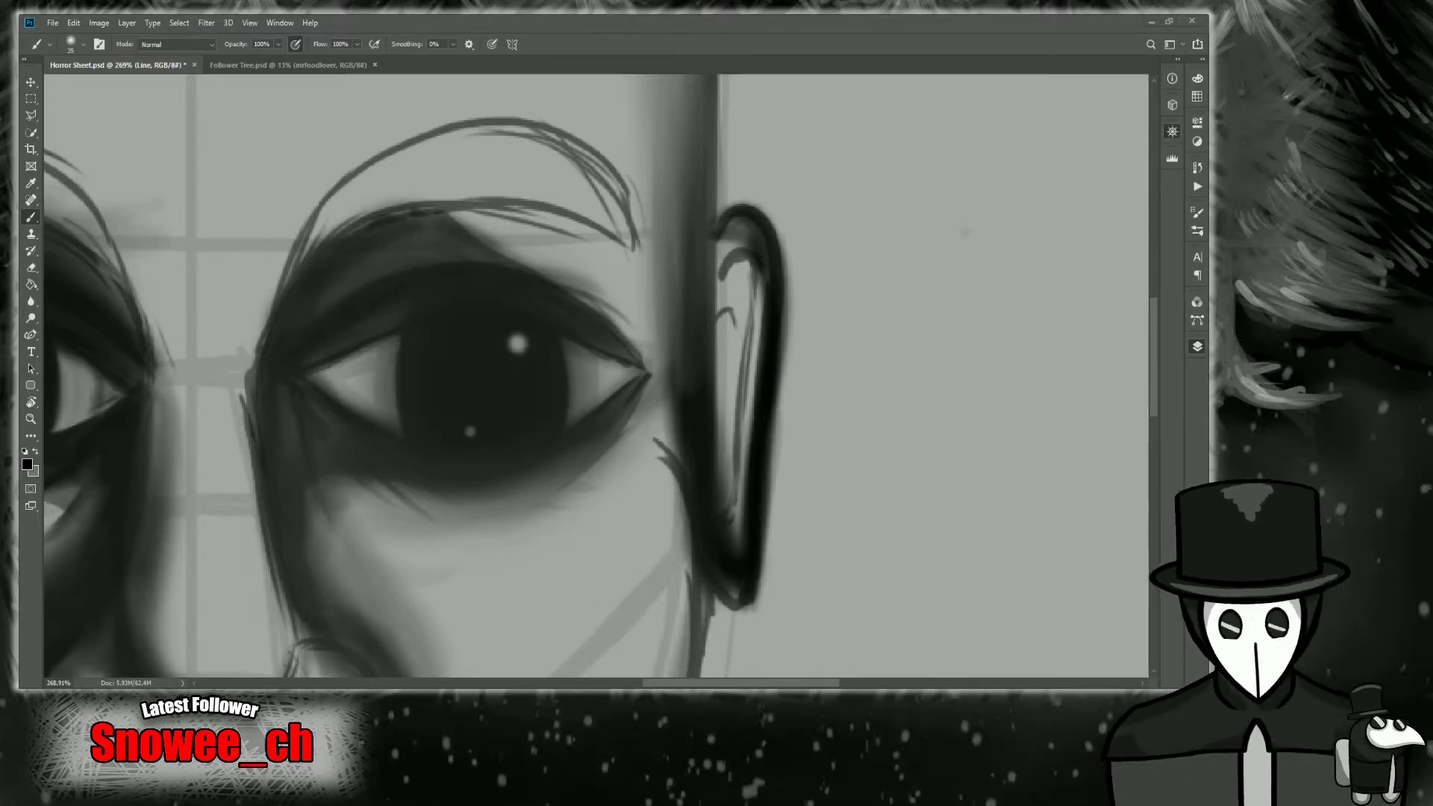
# Hide the sketch and guideline layers again and check the whole painted head.
pyautogui.press('z')
pyautogui.moveTo(521, 463); pyautogui.dragTo(607, 468)
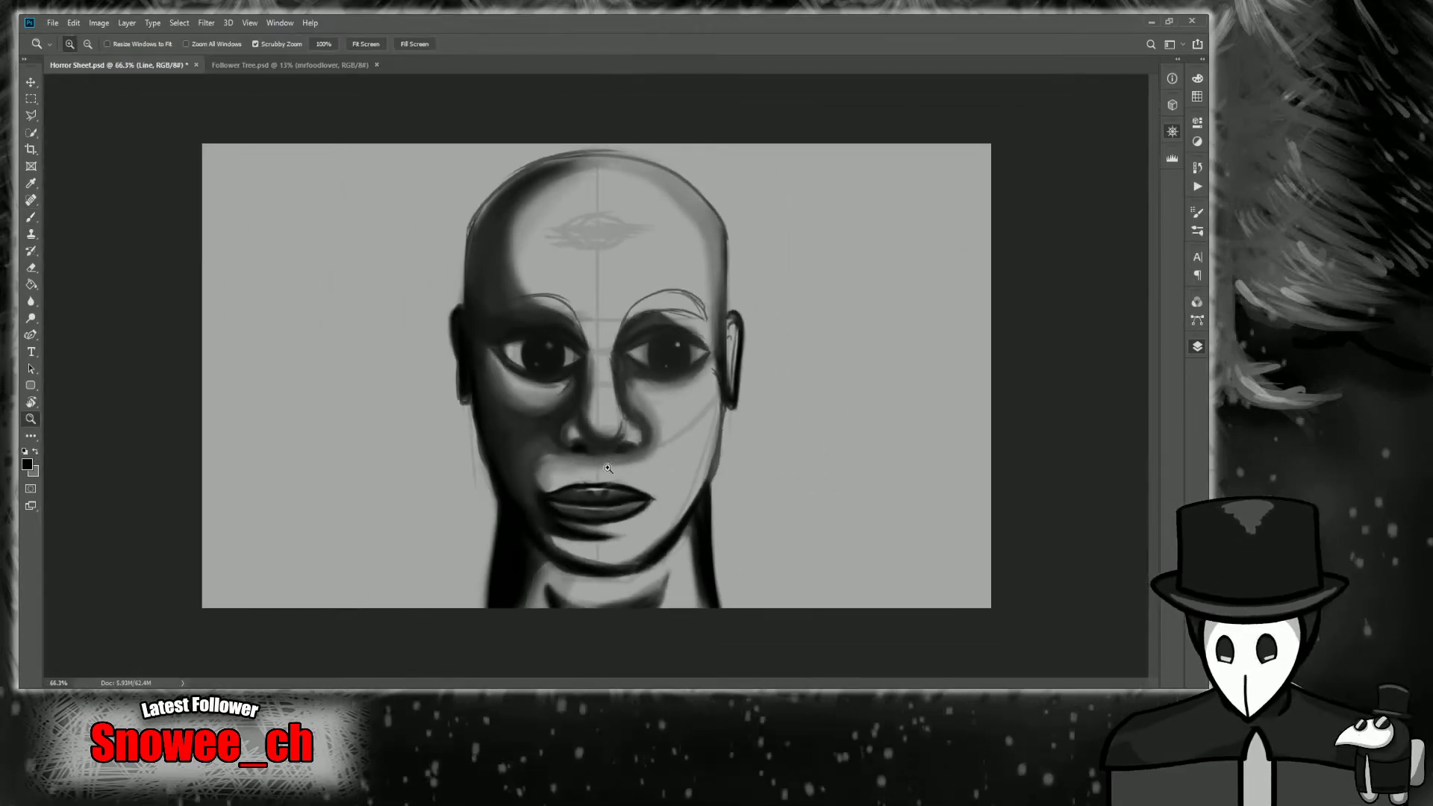
pyautogui.scroll(3, 608, 468)
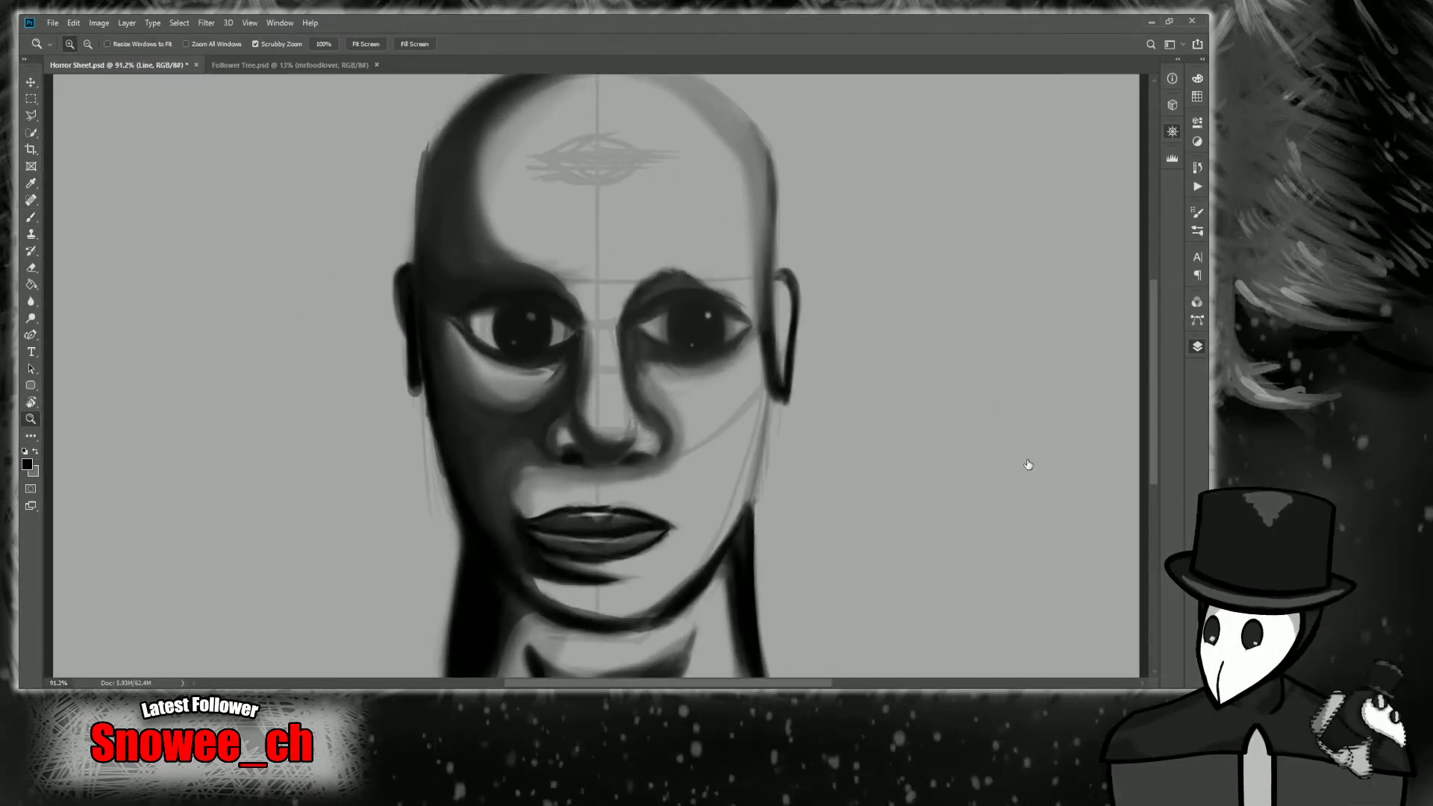
pyautogui.click(1027, 479)
pyautogui.click(1024, 464)
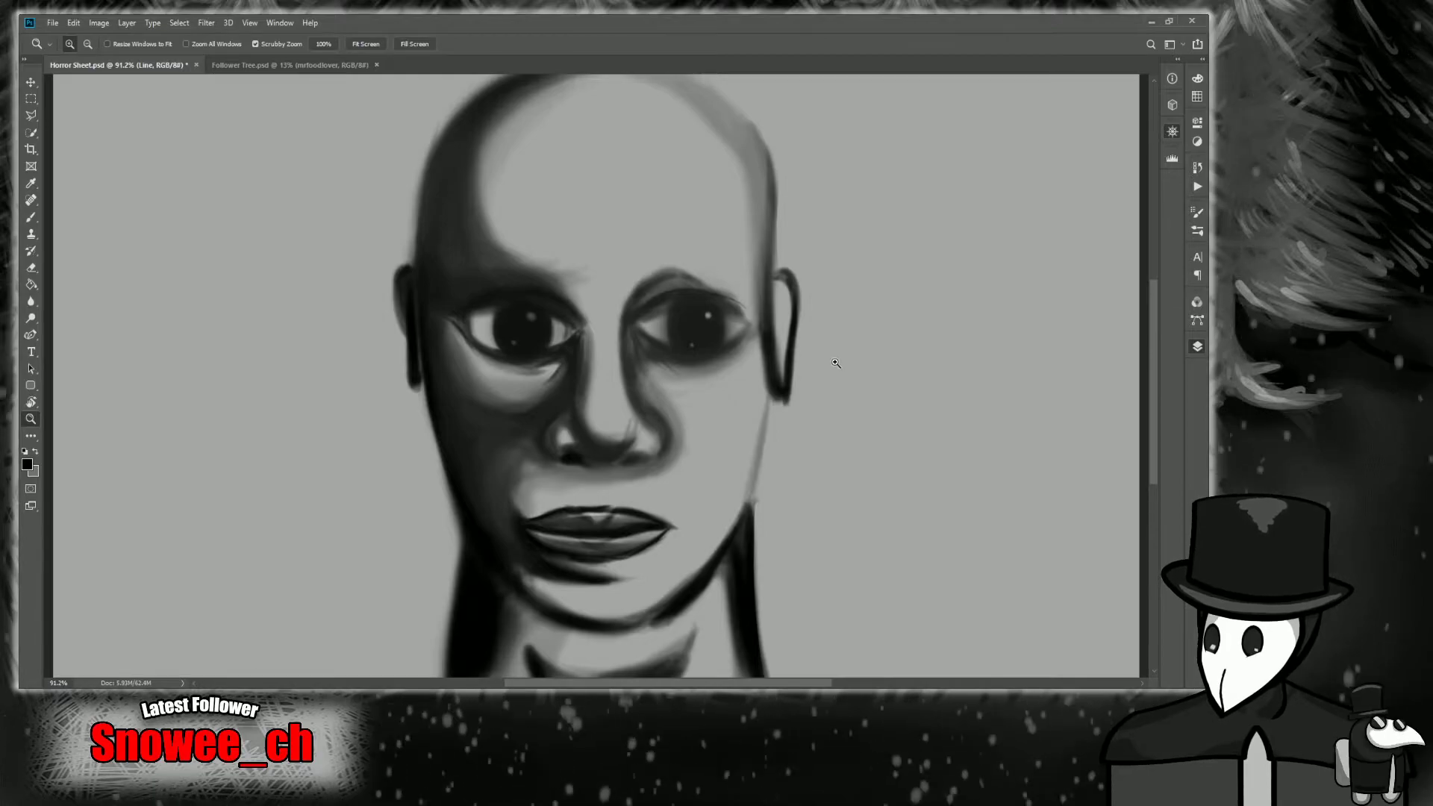
pyautogui.moveTo(842, 365); pyautogui.dragTo(795, 420)
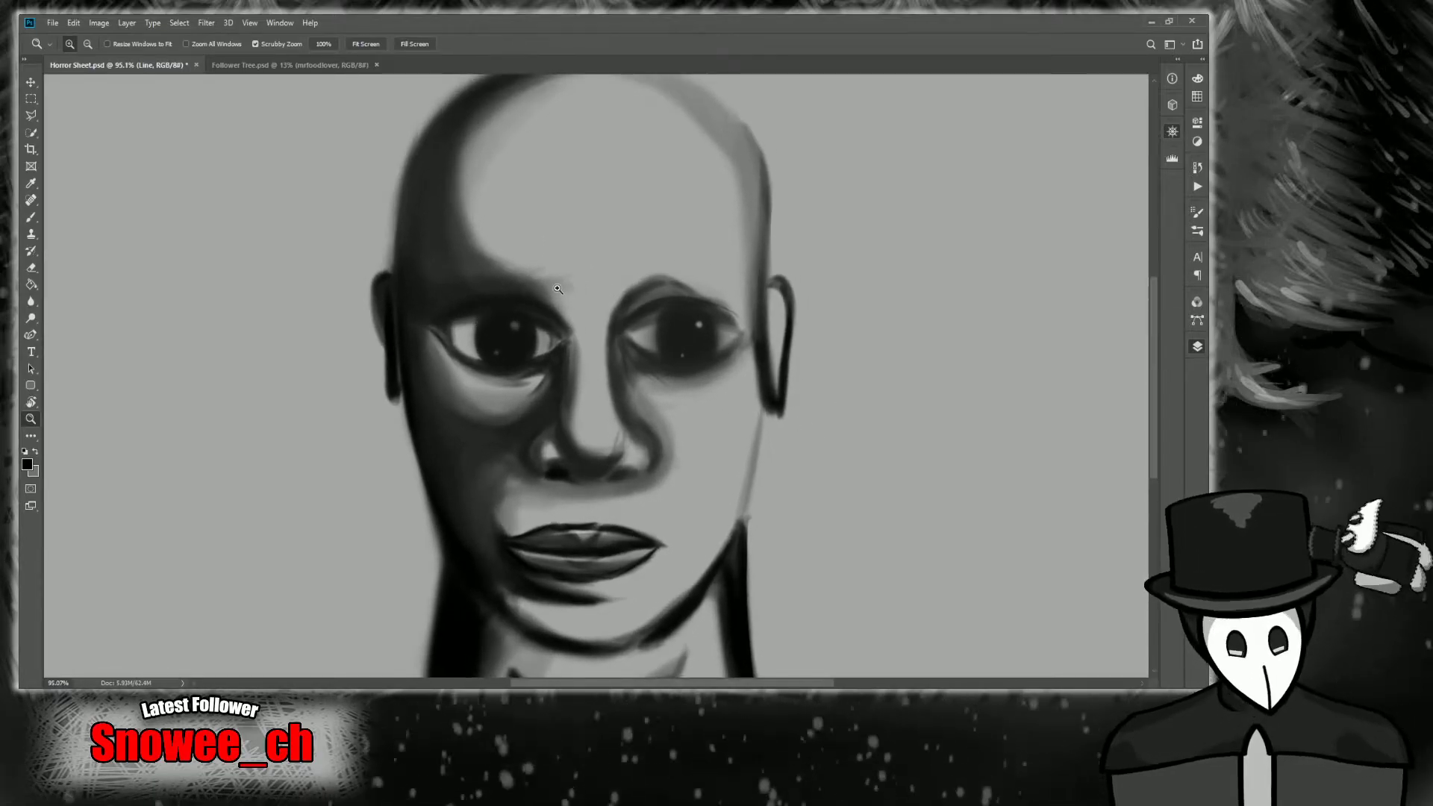
pyautogui.scroll(-1, 561, 294)
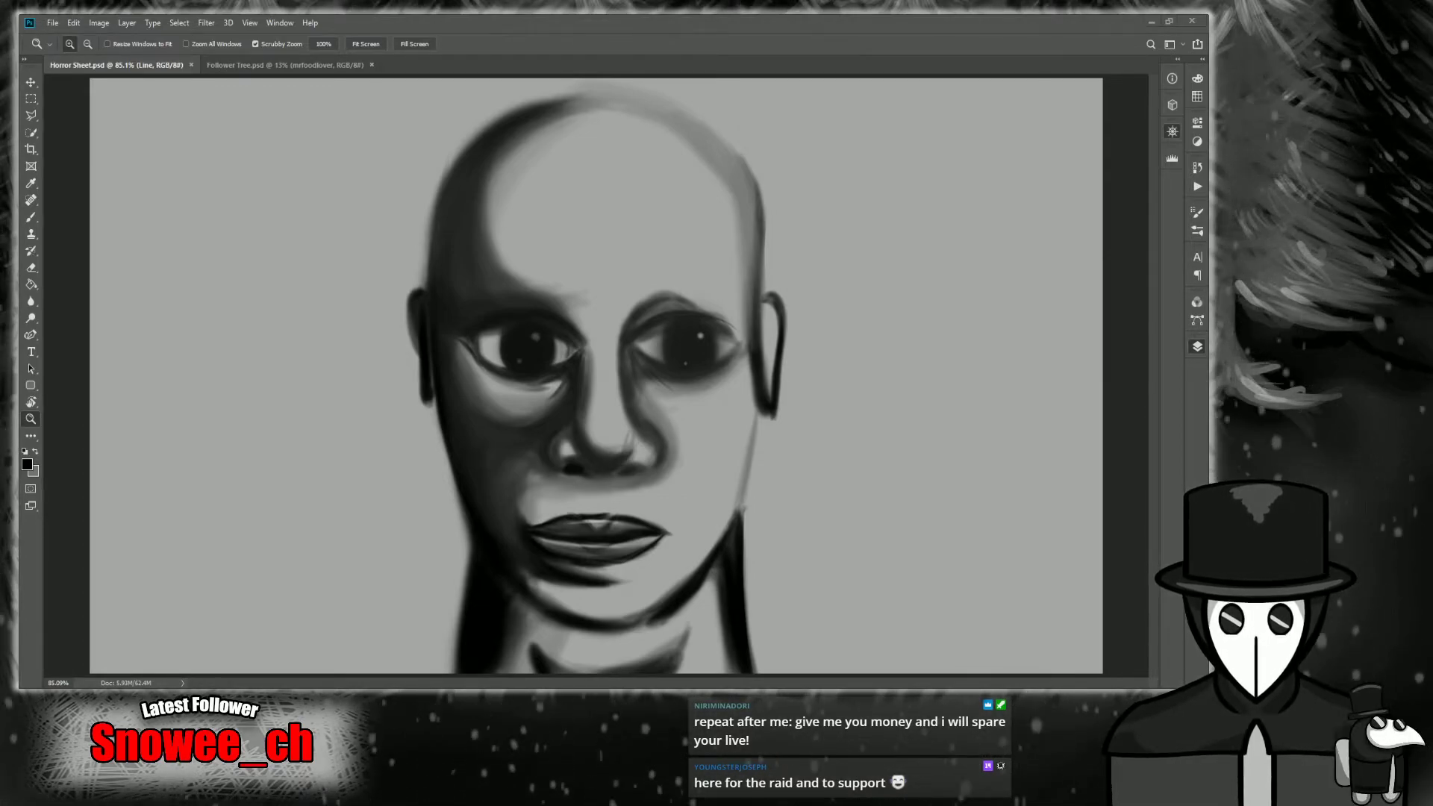
# Switch to the Twitch channel in the browser and post the repeated "STREAMERS SUPPORTING STREAMERS <3" message in its stream chat.
pyautogui.hotkey('alt', 'Tab')
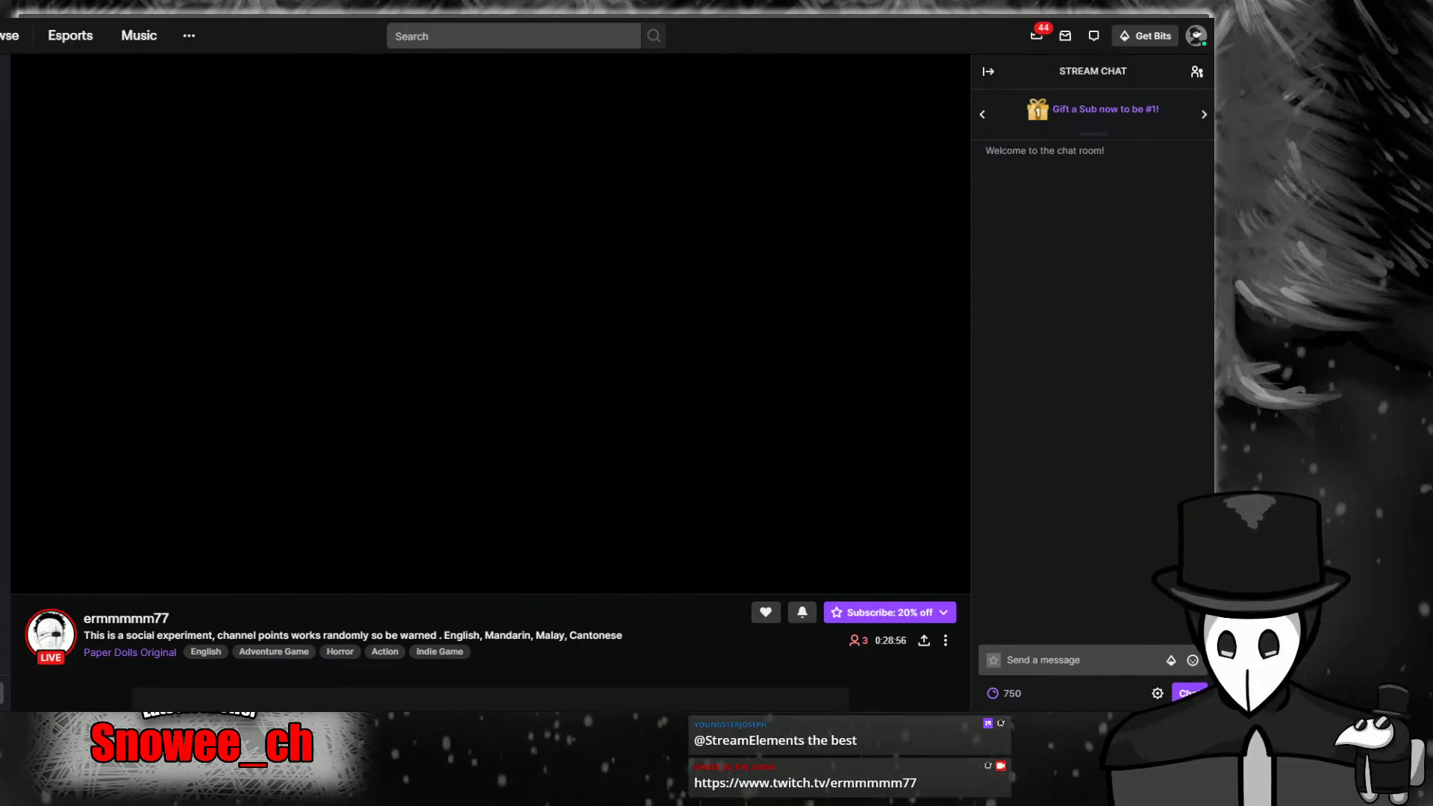
pyautogui.click(1047, 648)
pyautogui.hotkey('ctrl', 'v')
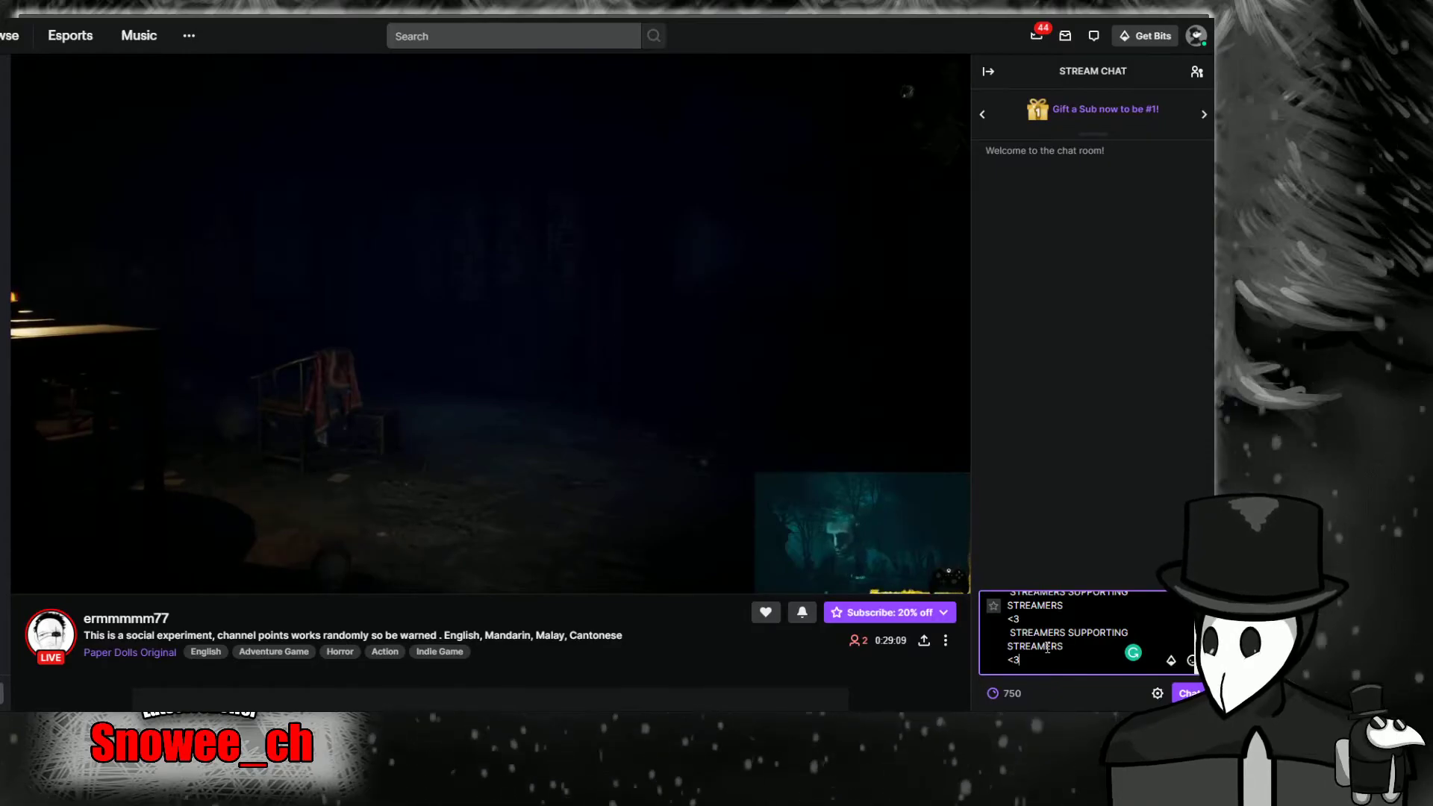
pyautogui.press('Return')
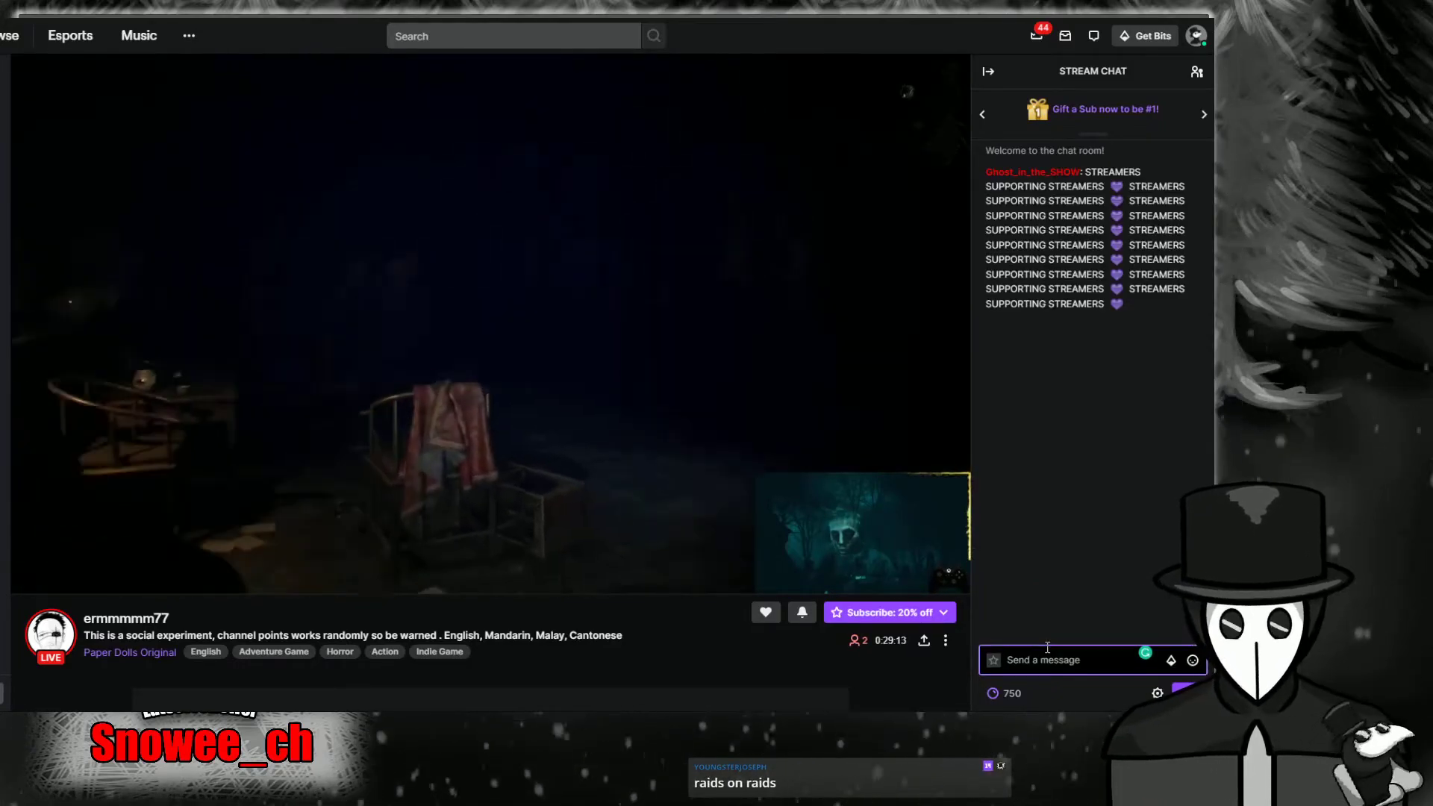
# Look over the channel's About section and the information panels below it.
pyautogui.scroll(-5, 576, 434)
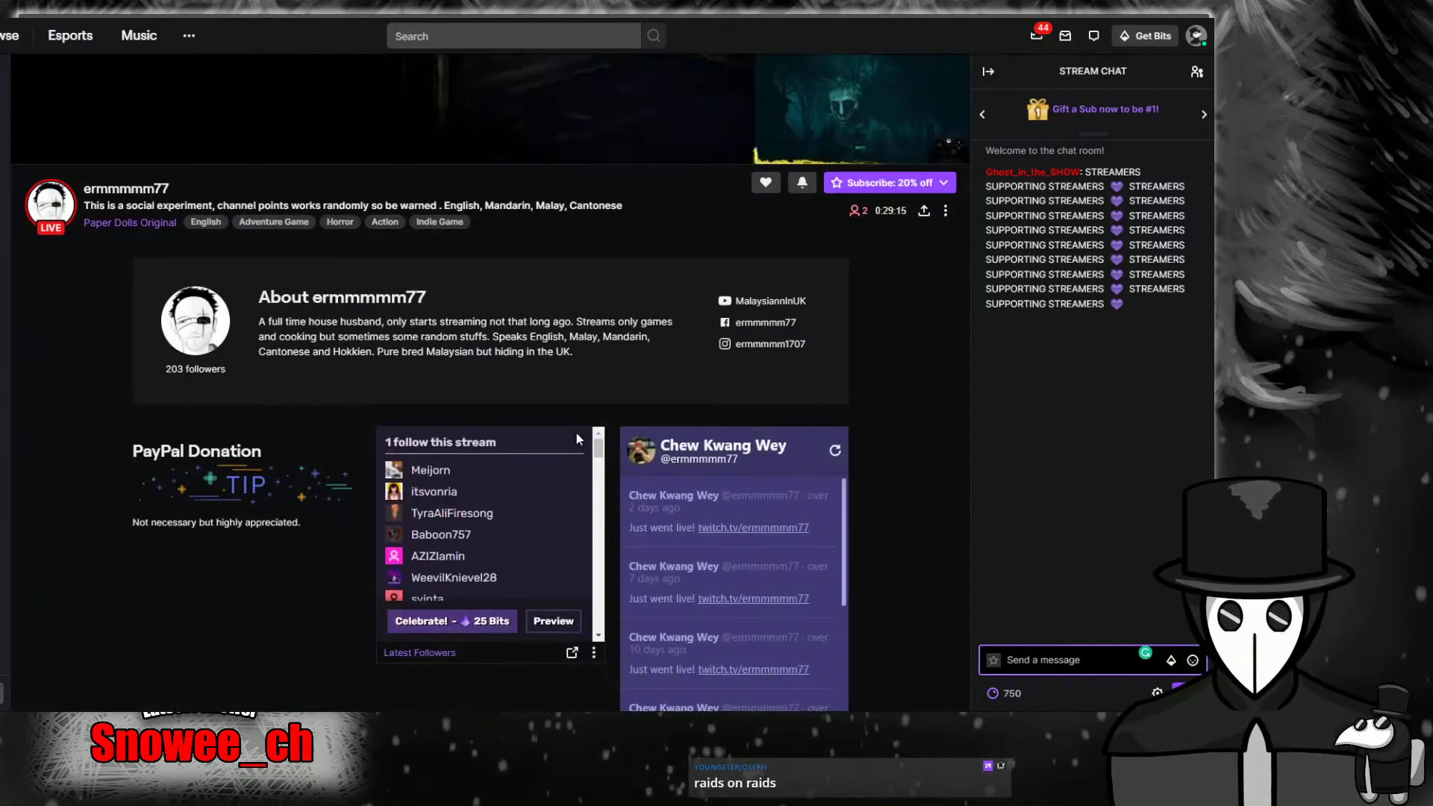
pyautogui.scroll(2, 587, 443)
pyautogui.scroll(-3, 587, 445)
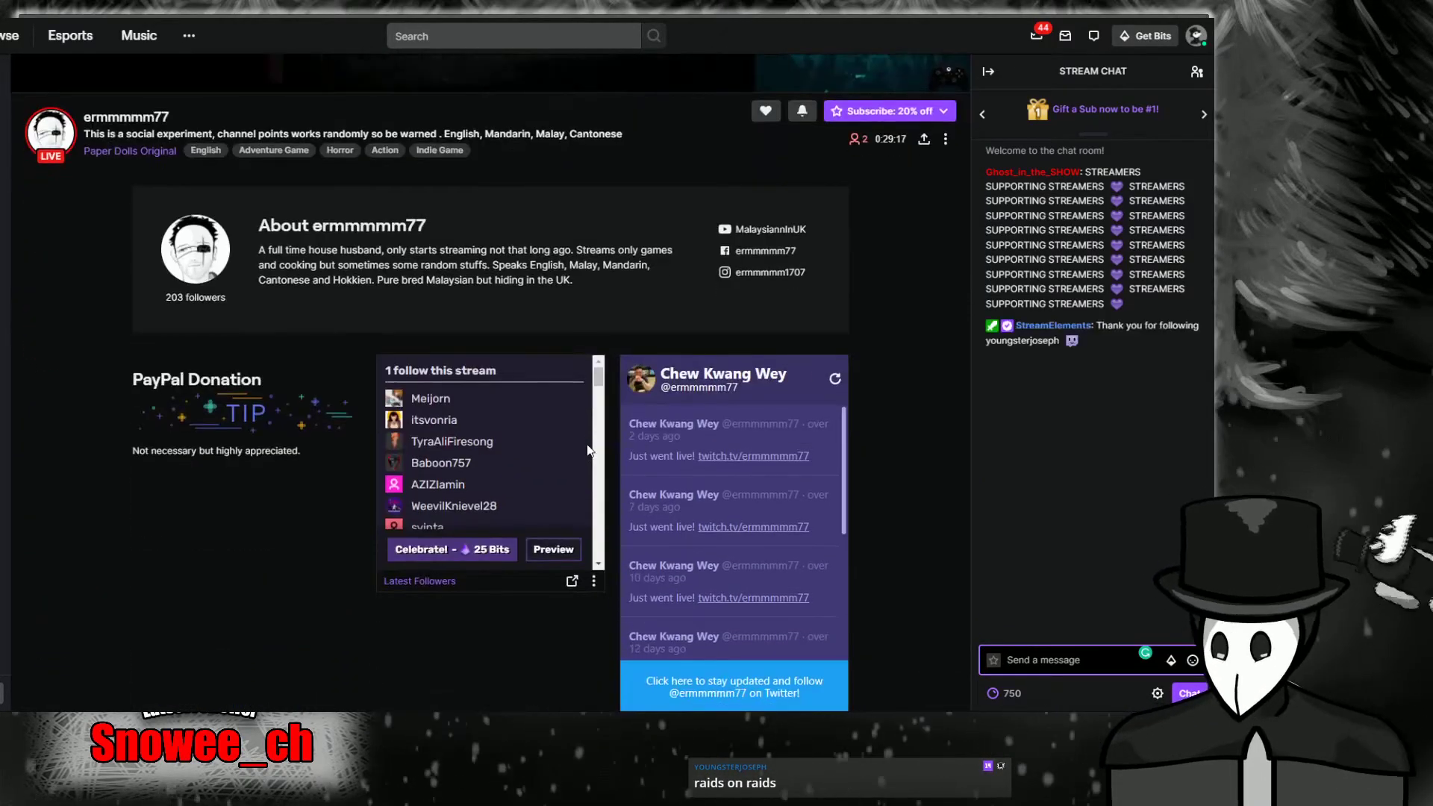